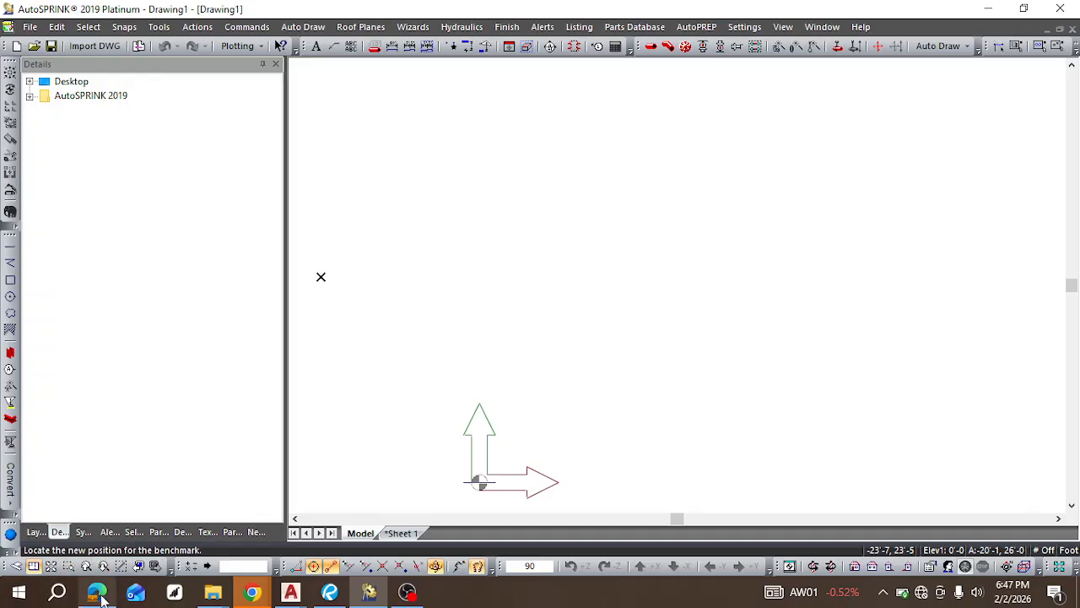
Step: Consult the Designing Sprinkler System section of the MePF Notes document in Edge, and return to AutoSPRINK
mouse_move(98, 596)
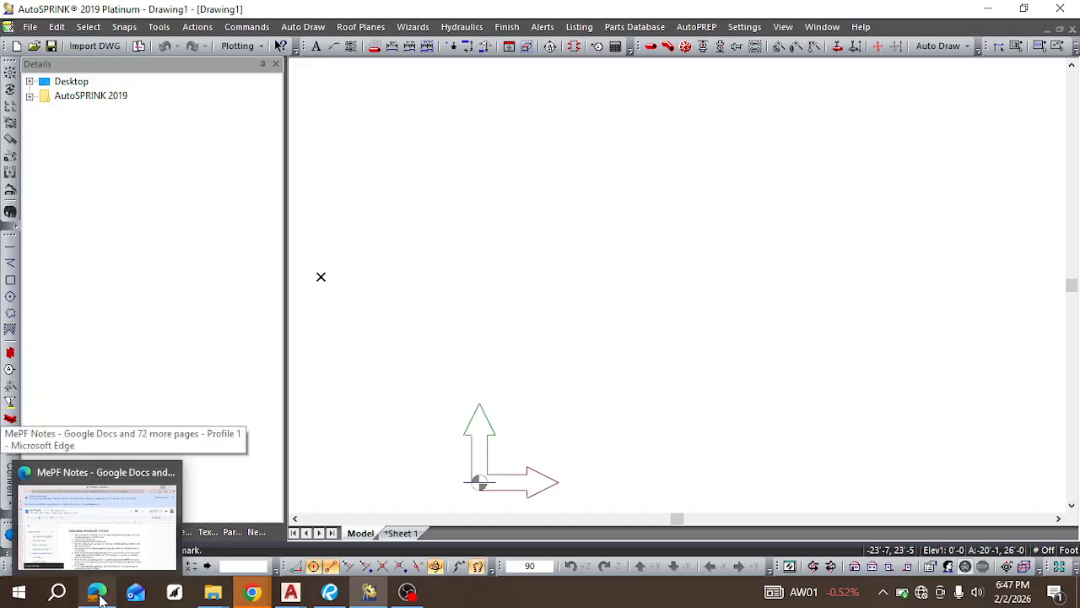
left_click(98, 596)
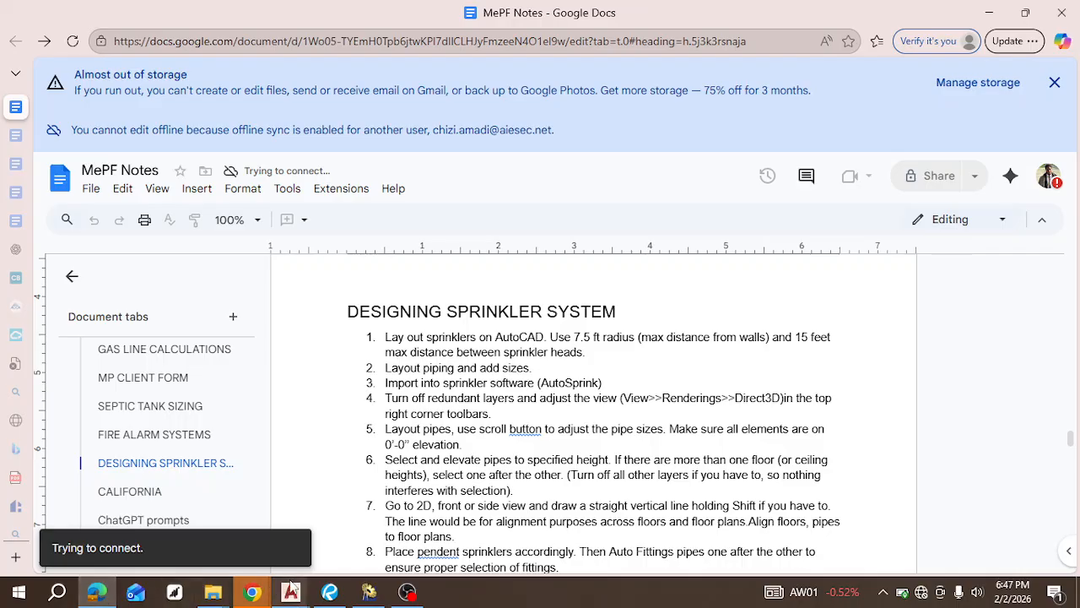
mouse_move(293, 595)
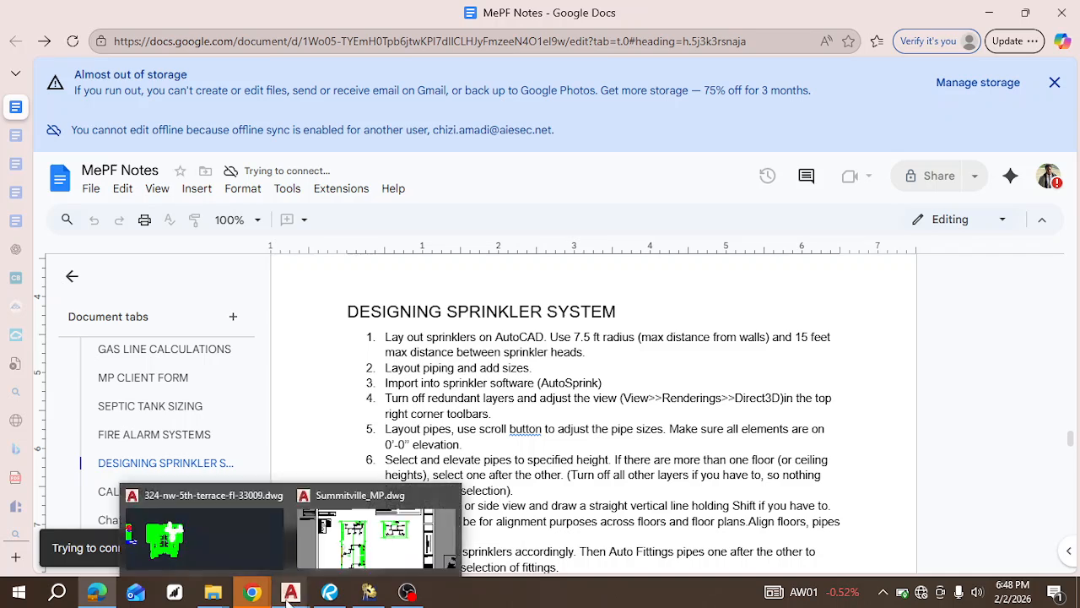
left_click(406, 593)
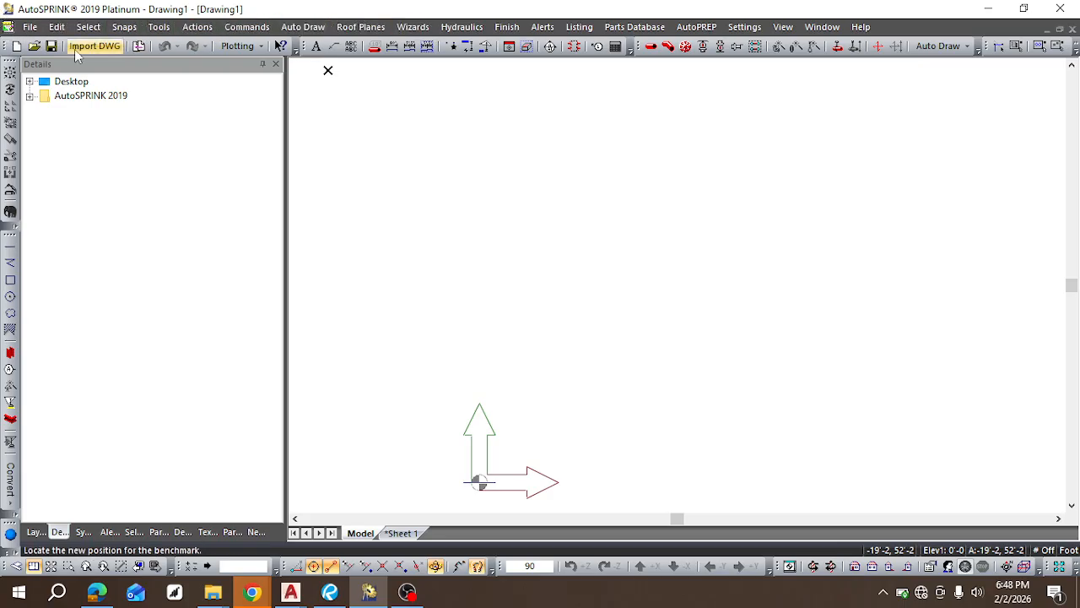
Step: Import the AutoCAD drawing "To AUTOsprink" from the PERKINS folder into the model and close the import summary
left_click(29, 26)
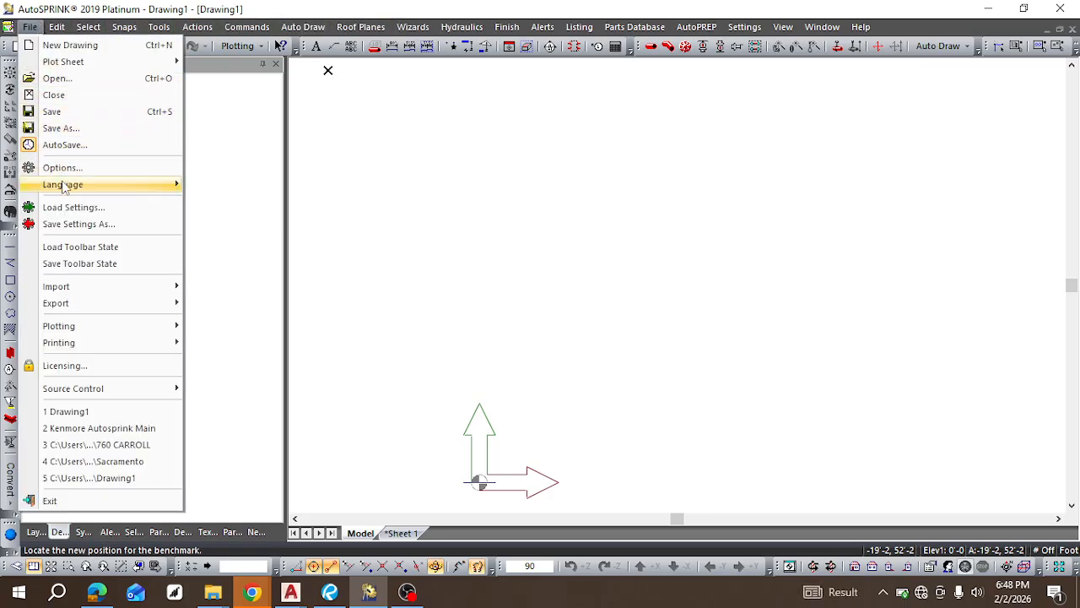
mouse_move(87, 290)
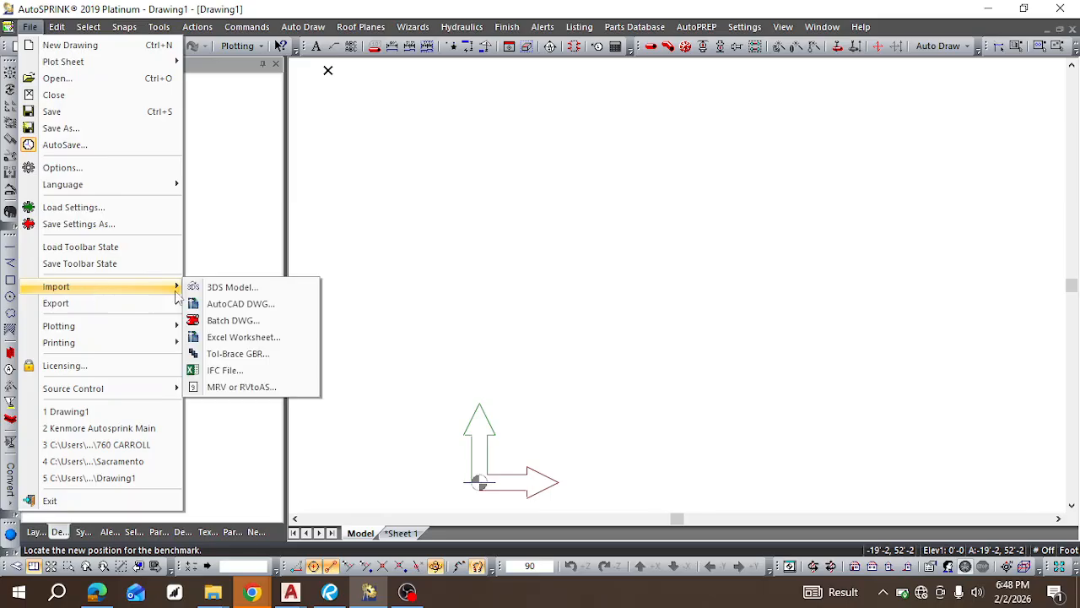
left_click(238, 304)
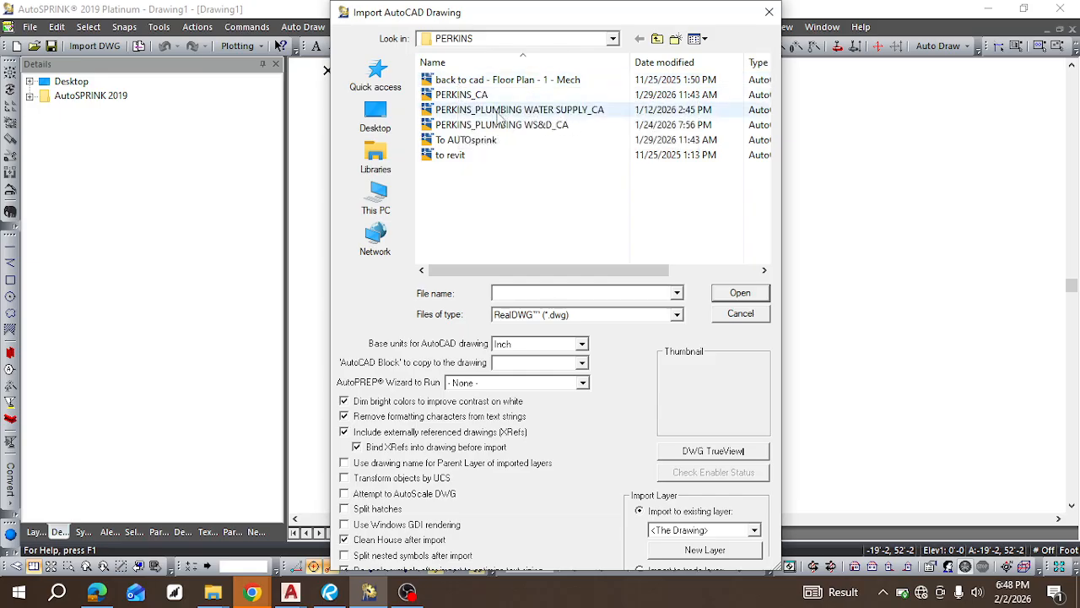
double_click(455, 140)
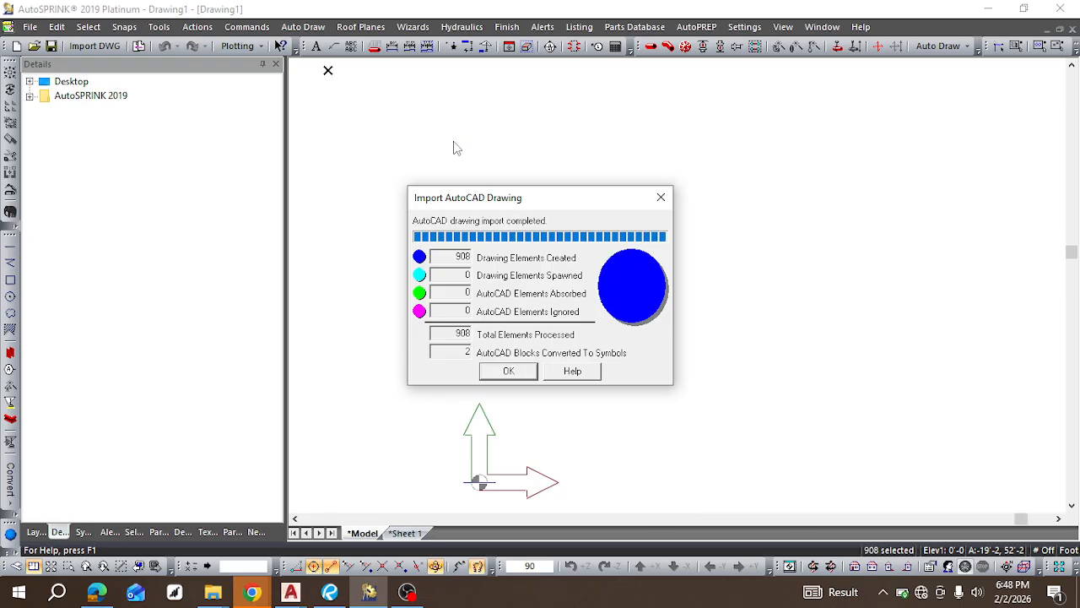
left_click(506, 372)
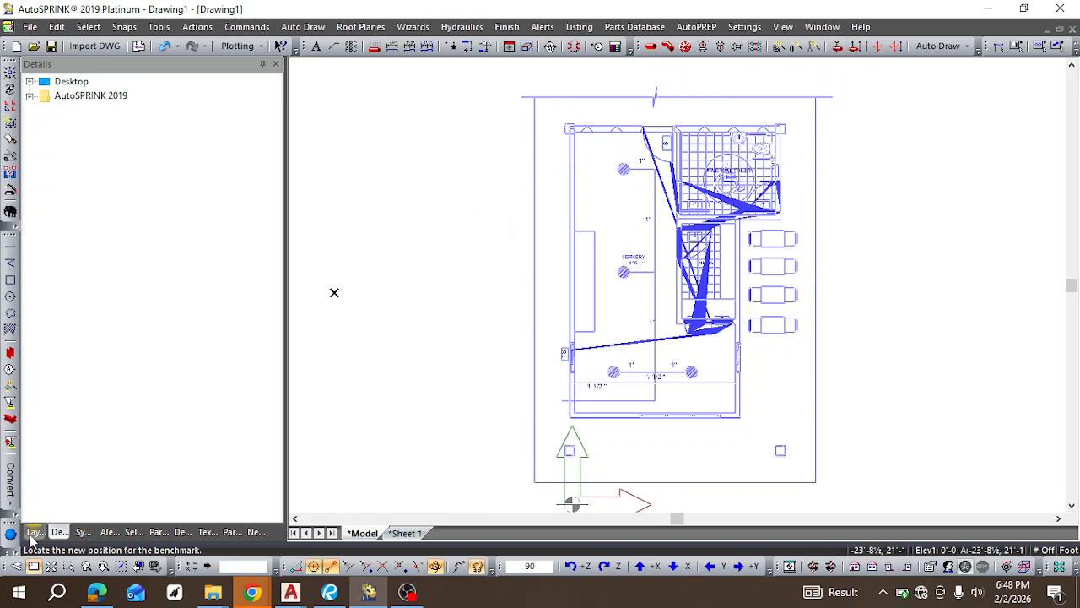
Step: Display the layer list and set the view rendering to Direct3D
left_click(34, 531)
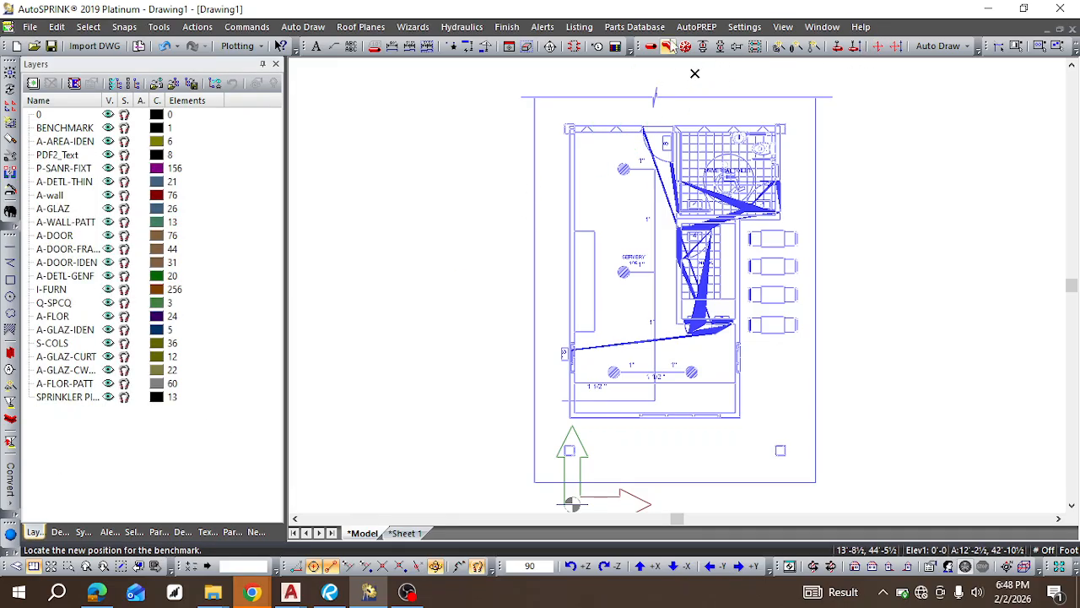
left_click(783, 27)
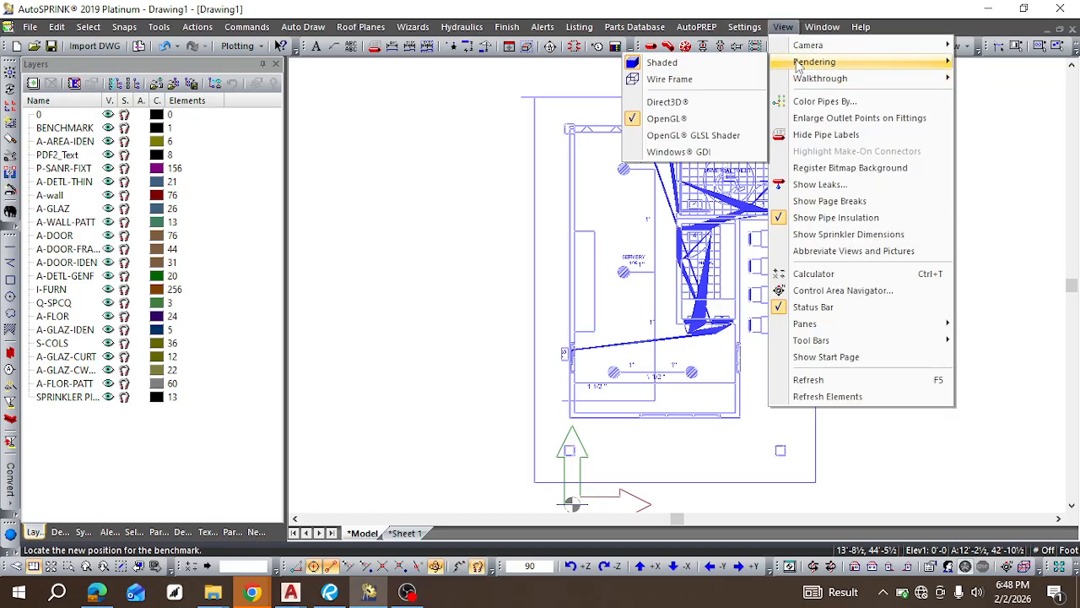
left_click(672, 110)
left_click(656, 93)
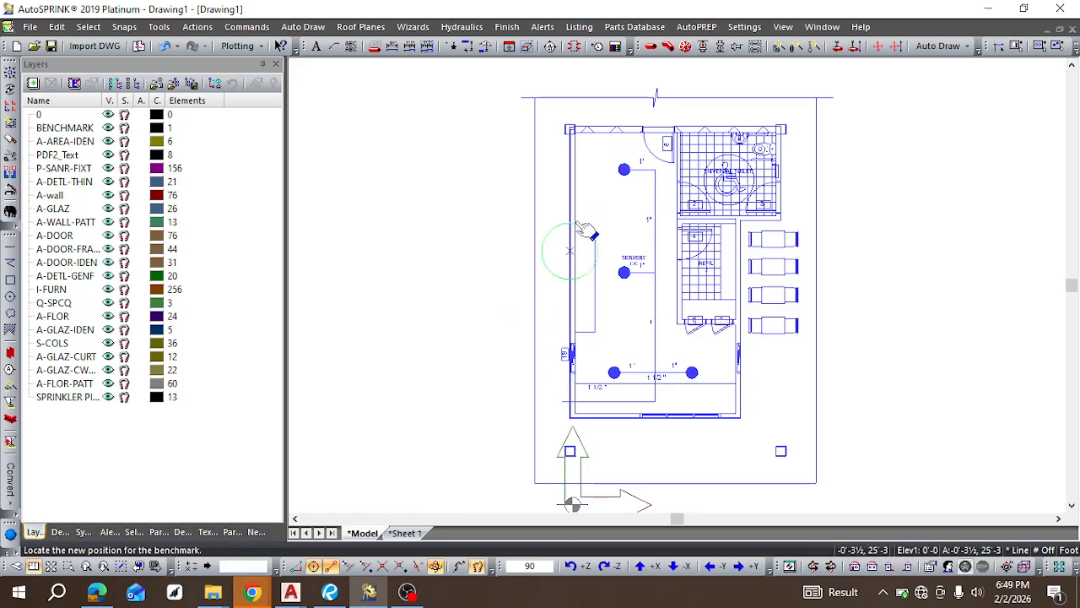
Step: Draw two horizontal branch pipes, each about 3'-1" long, between the two upper servery sprinklers and the vertical layout line
scroll(638, 159, "up", 2)
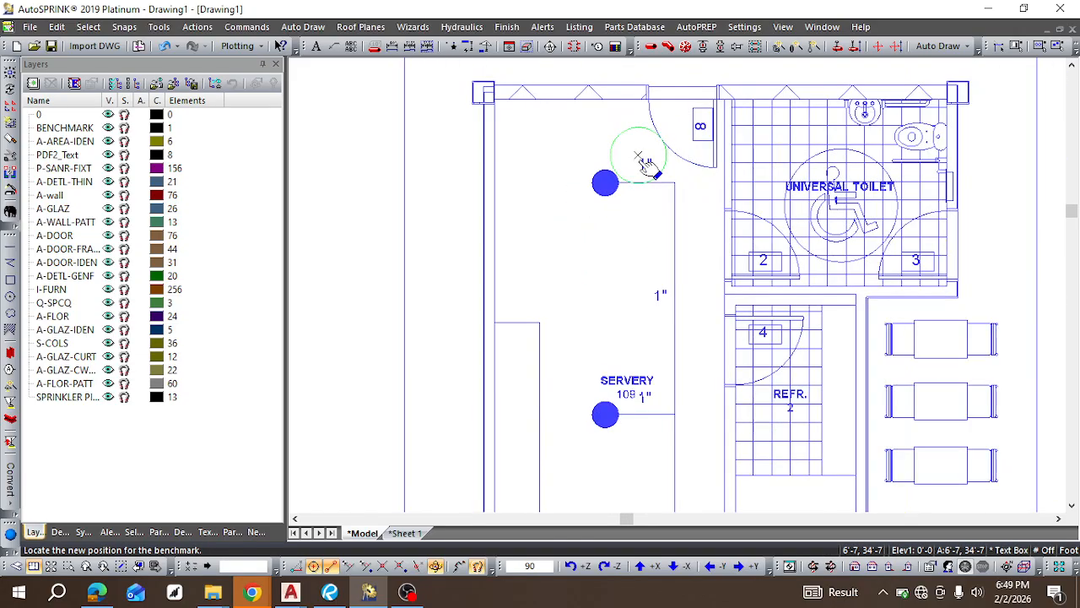
left_click(649, 47)
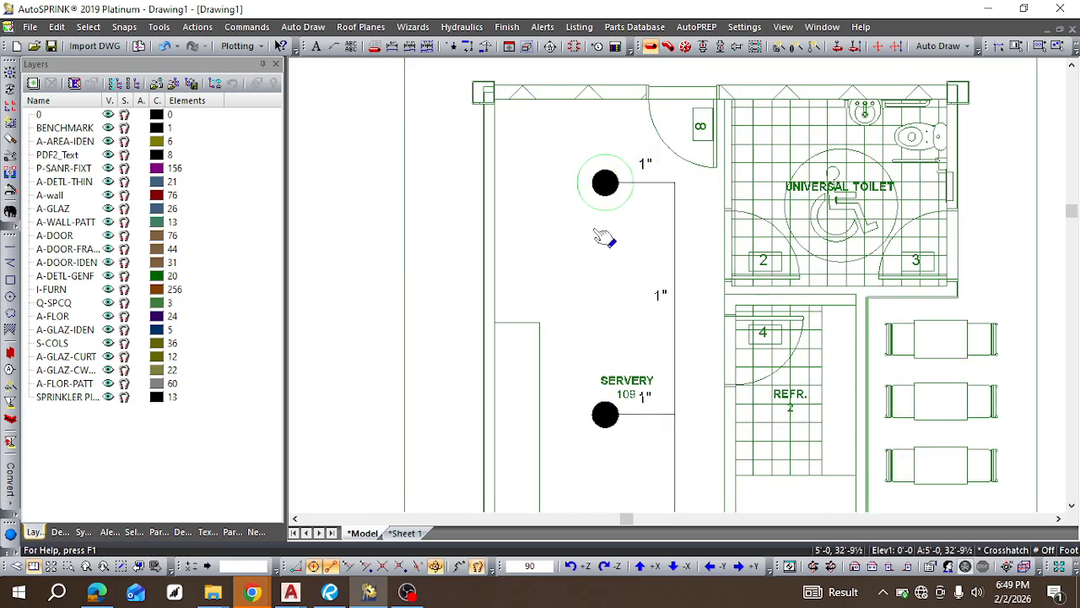
left_click(605, 183)
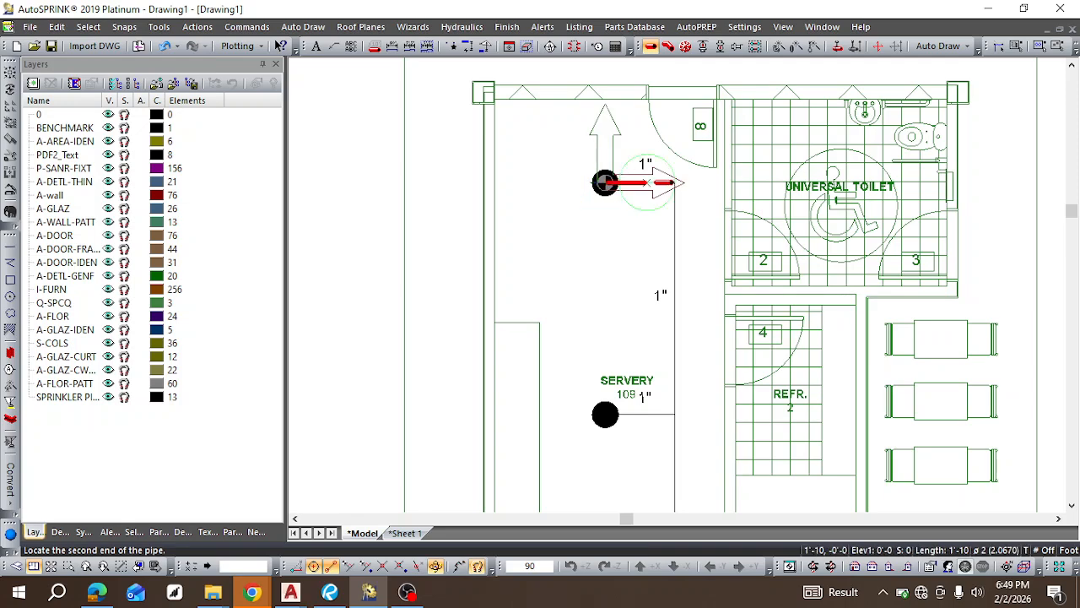
left_click(677, 183)
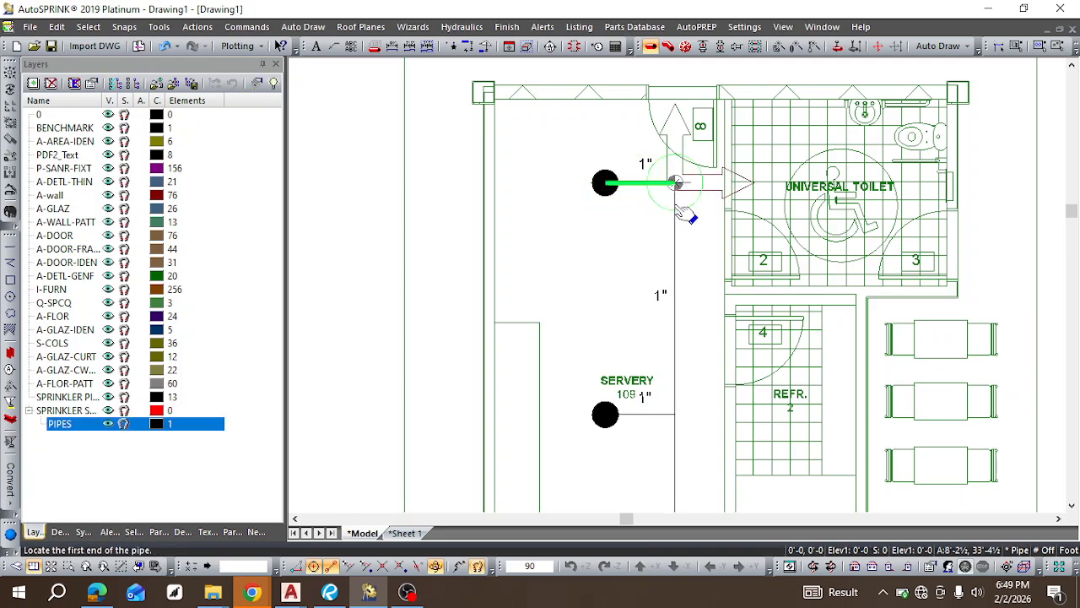
left_click(675, 414)
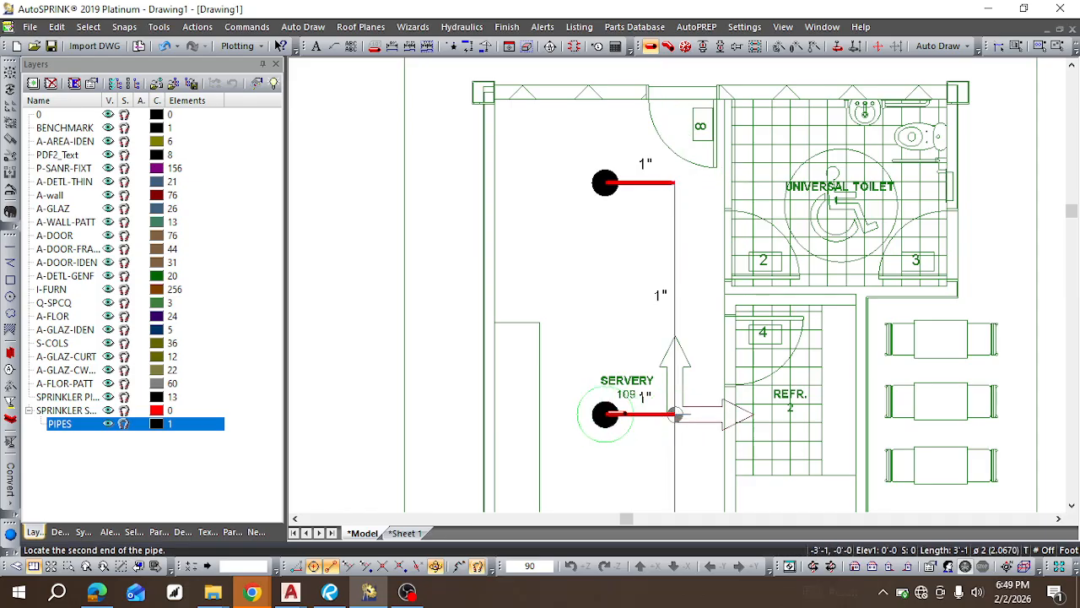
left_click(604, 413)
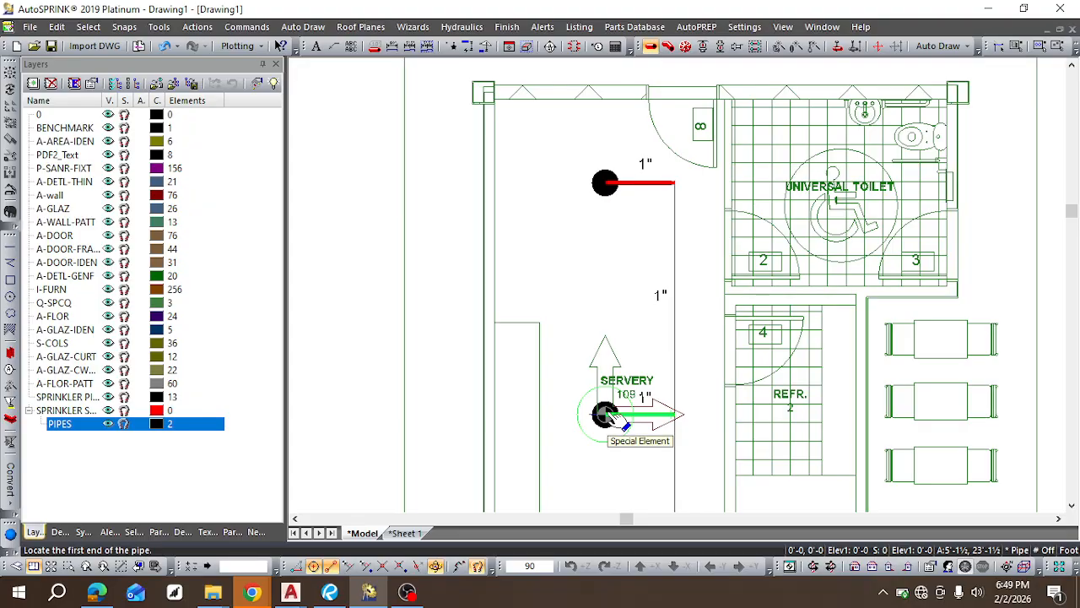
key("Escape")
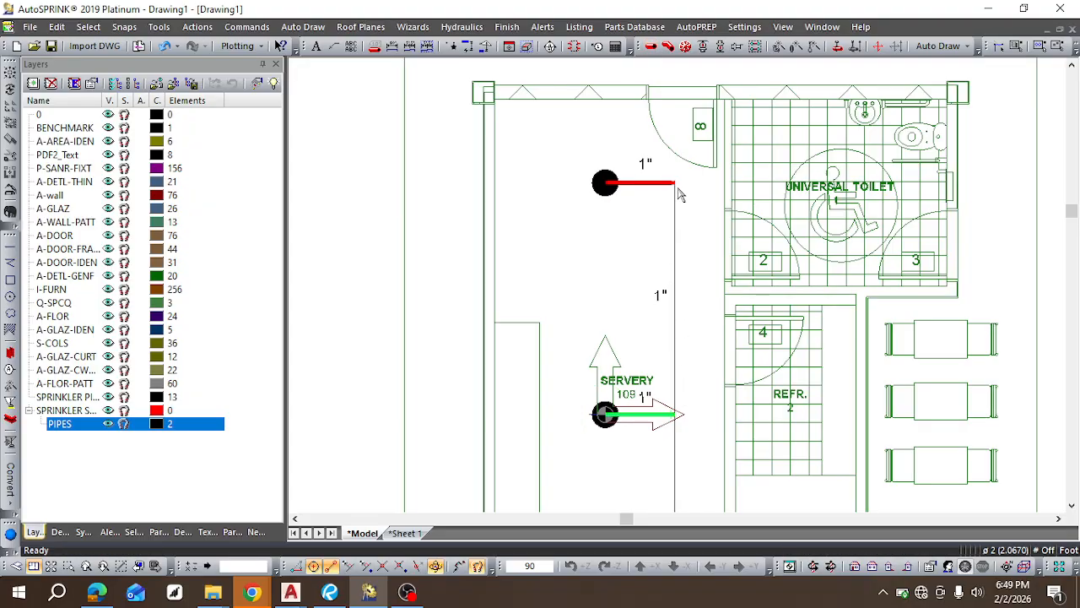
Step: Draw a vertical pipe about 10'-3" long joining the ends of the two servery branch pipes
left_click(649, 47)
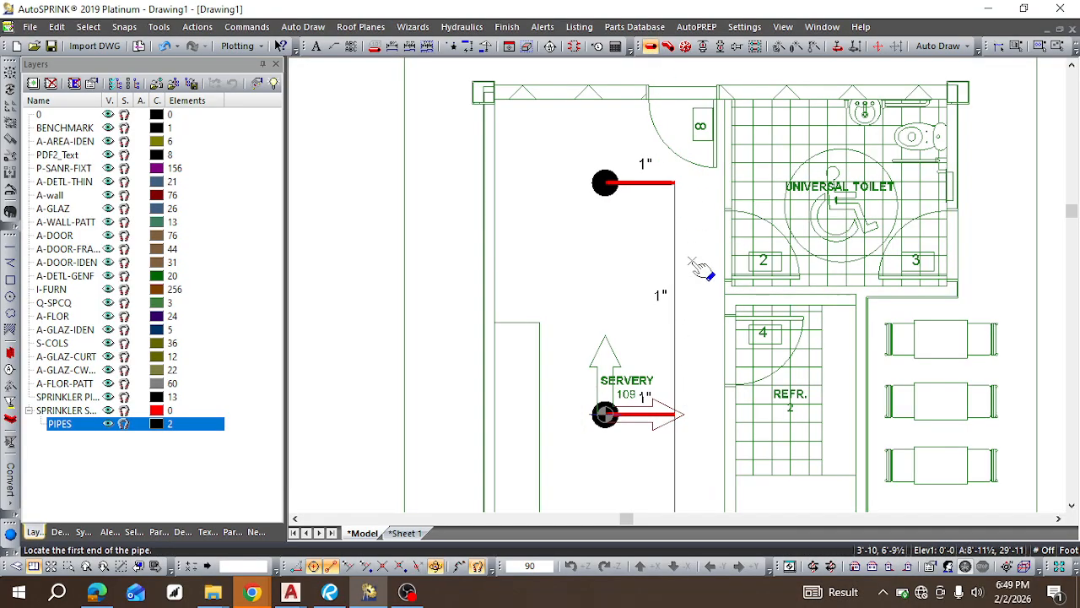
left_click(676, 185)
left_click(675, 415)
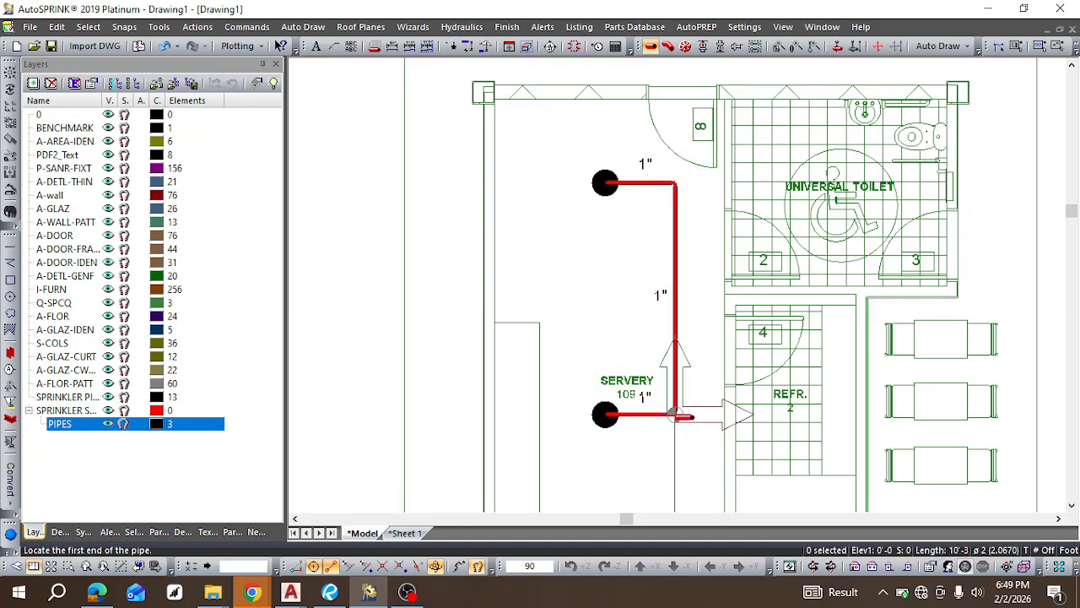
Step: Draw a vertical pipe about 9'-10½" long from the second branch junction down towards the lower pair of sprinklers
scroll(691, 396, "up", 2)
scroll(651, 243, "down", 8)
scroll(663, 300, "up", 6)
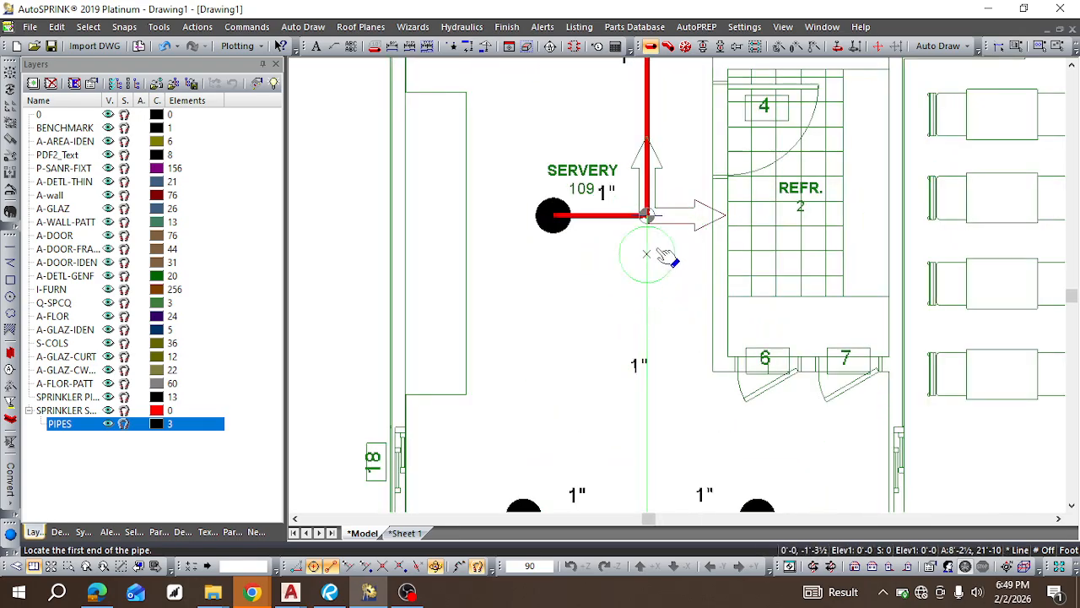
left_click(648, 218)
scroll(644, 441, "down", 2)
scroll(644, 441, "up", 2)
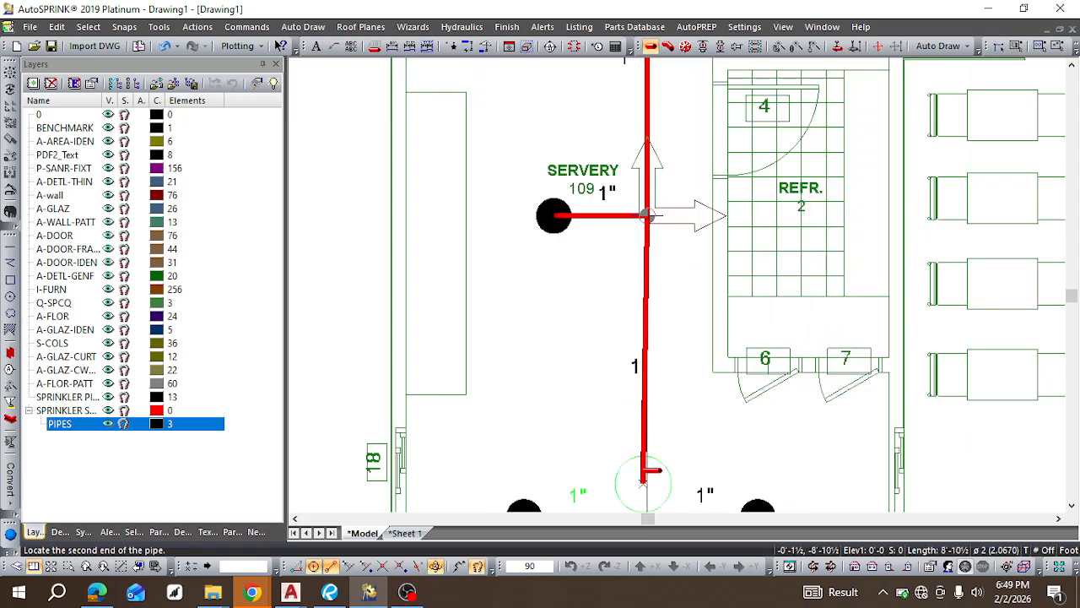
scroll(643, 472, "down", 4)
scroll(638, 439, "up", 3)
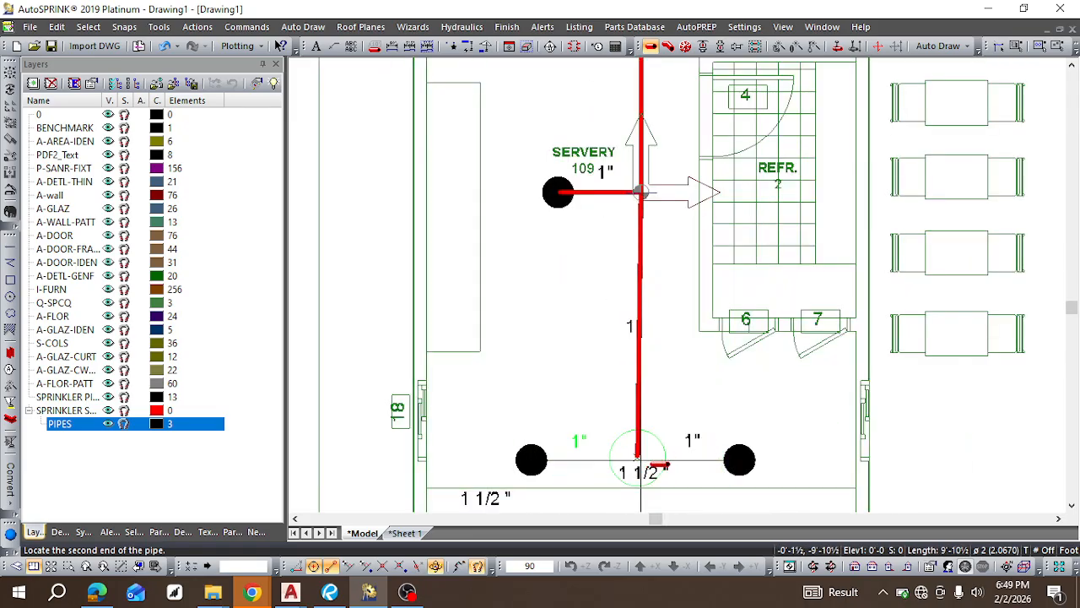
scroll(639, 458, "up", 3)
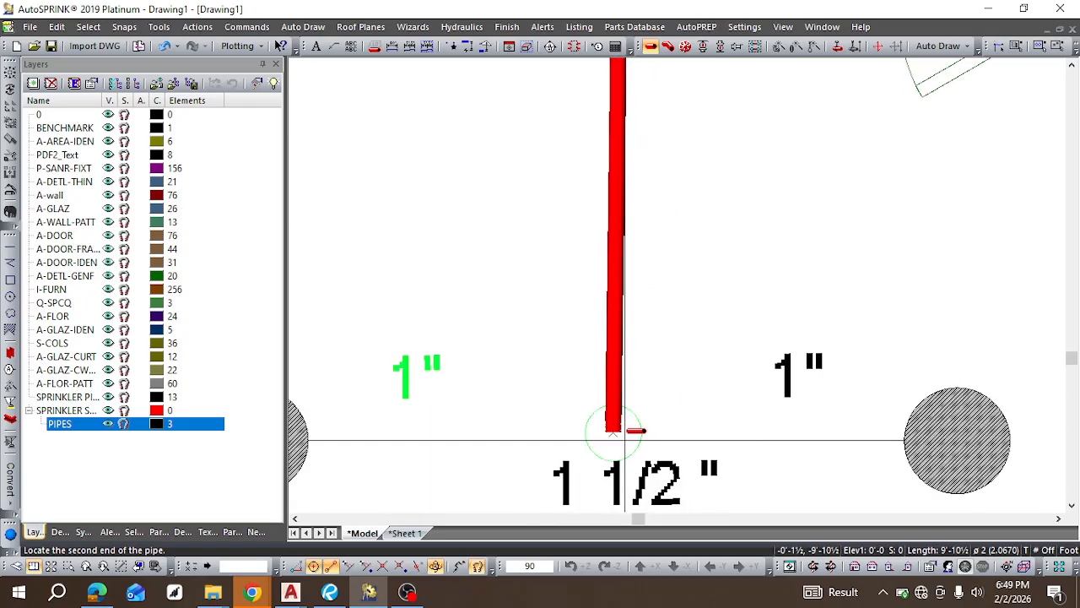
scroll(628, 431, "up", 3)
scroll(627, 431, "down", 4)
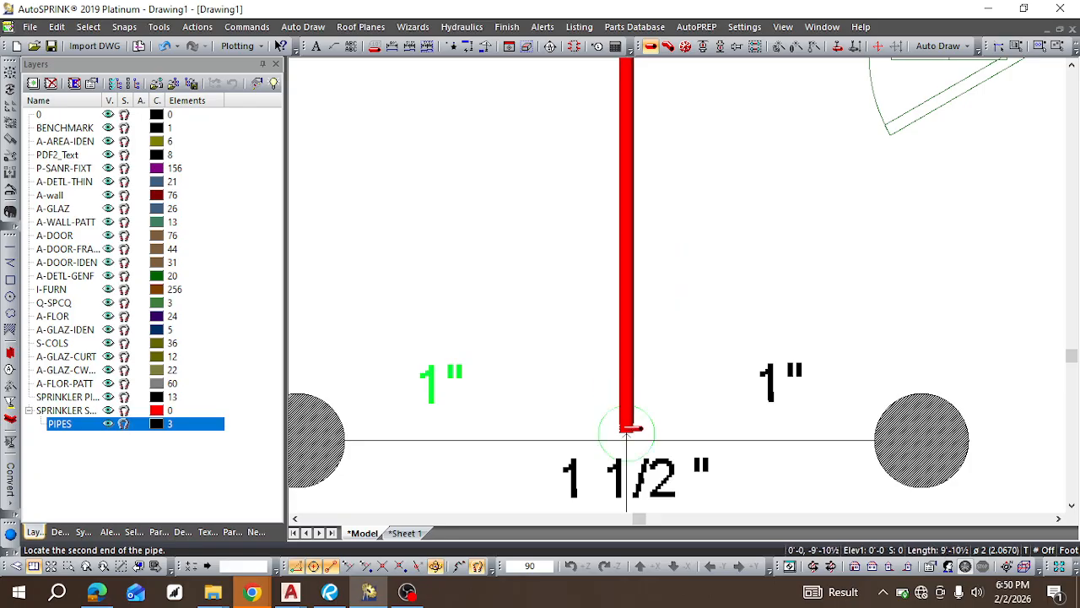
left_click(627, 436)
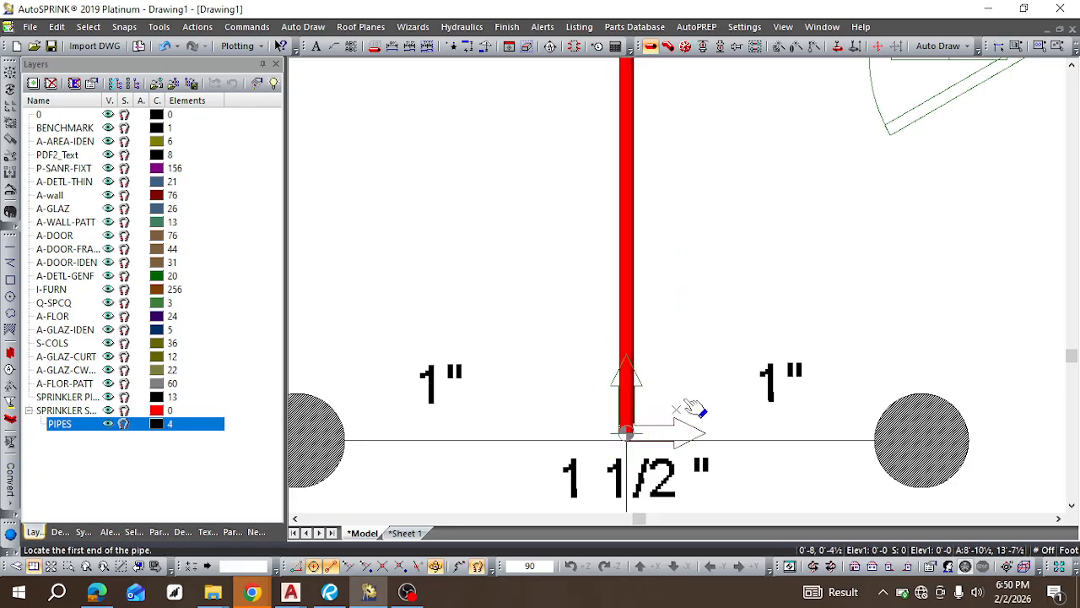
Step: Try a branch pipe from the vertical pipe's lower end to the lower-left sprinkler, and undo it
left_click(626, 435)
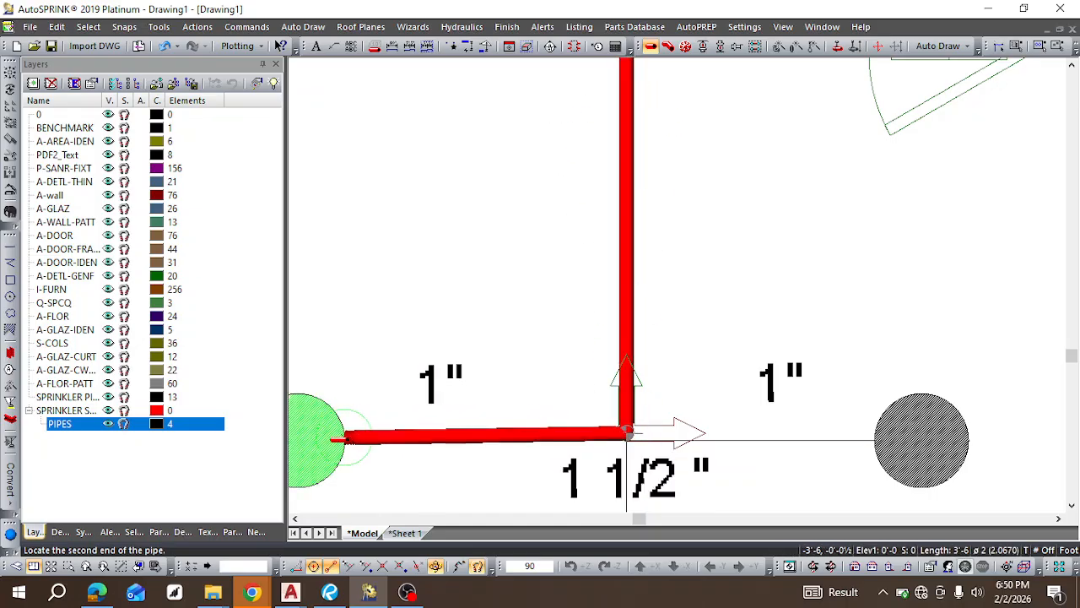
left_click(319, 439)
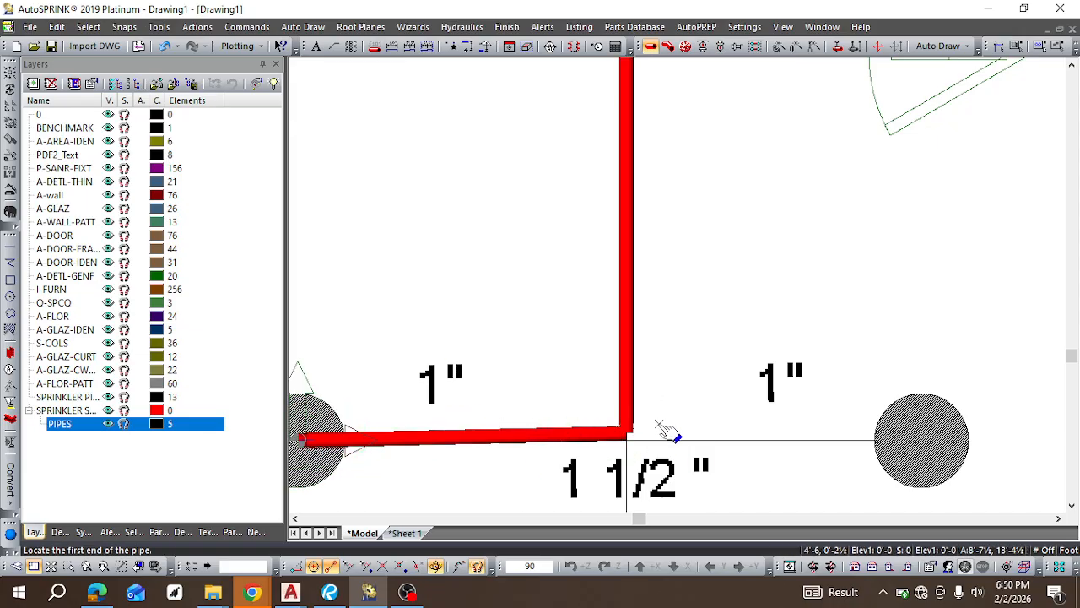
scroll(549, 379, "down", 2)
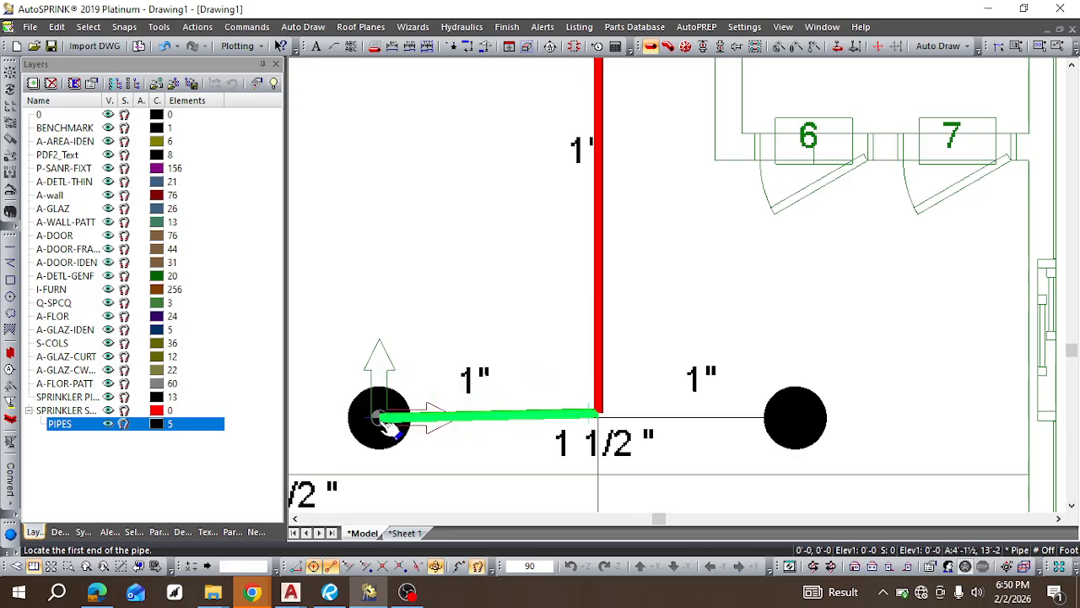
key("Escape")
key("ctrl+z")
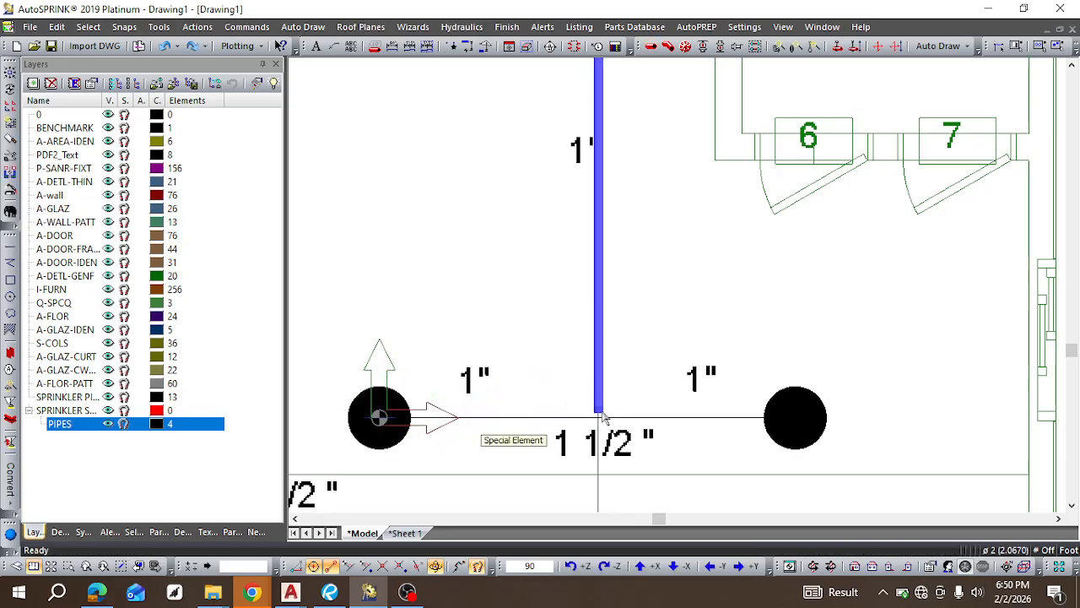
left_click(650, 46)
left_click(598, 413)
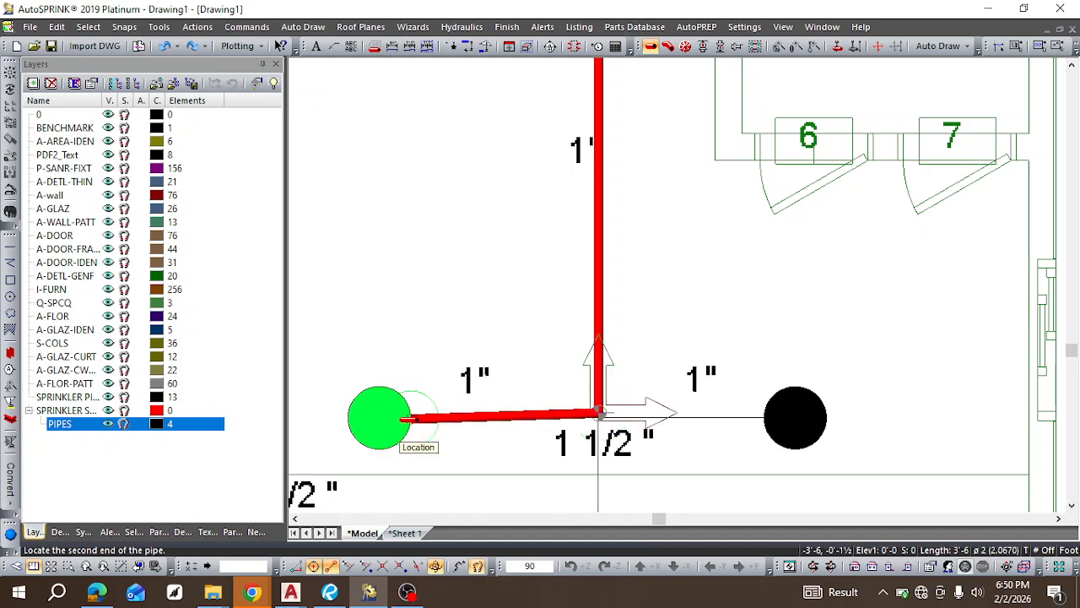
key("Escape")
Step: Delete the vertical pipe running from the second branch junction down to the lower sprinklers
left_click(598, 251)
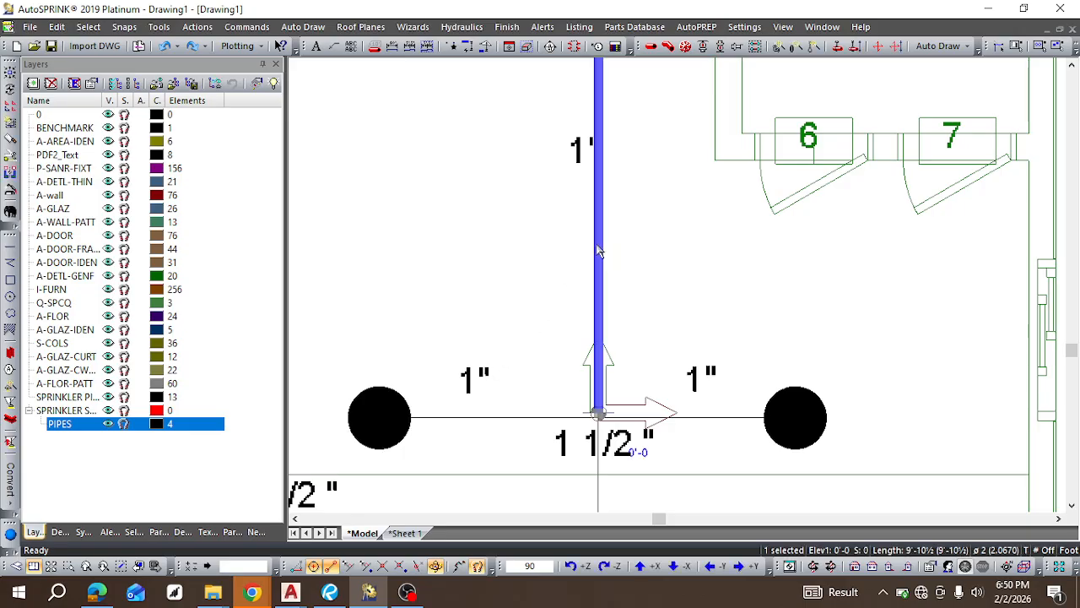
key("Delete")
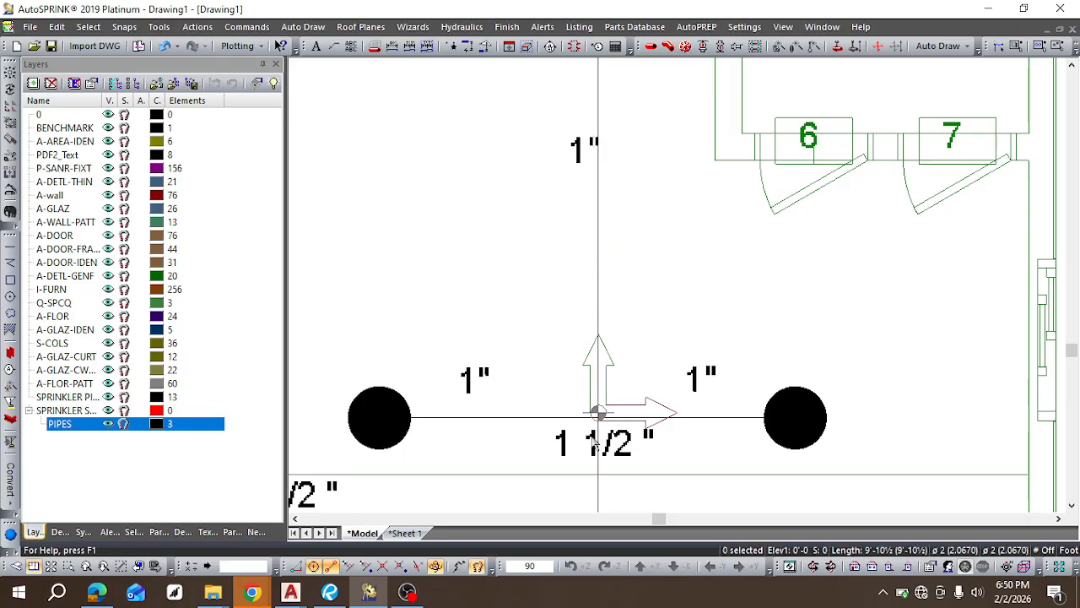
scroll(607, 429, "up", 5)
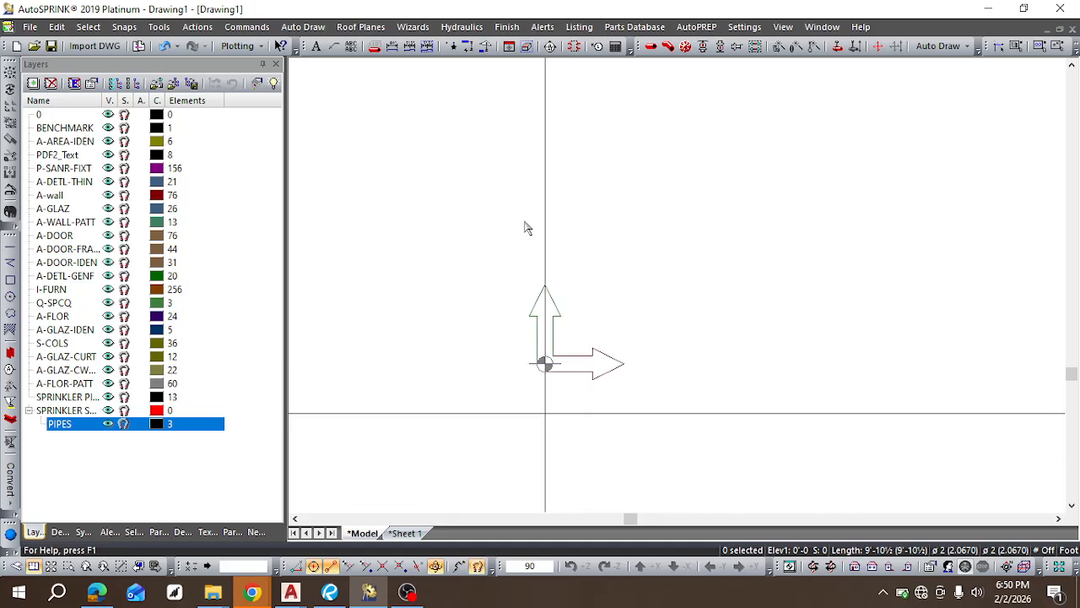
left_click(650, 47)
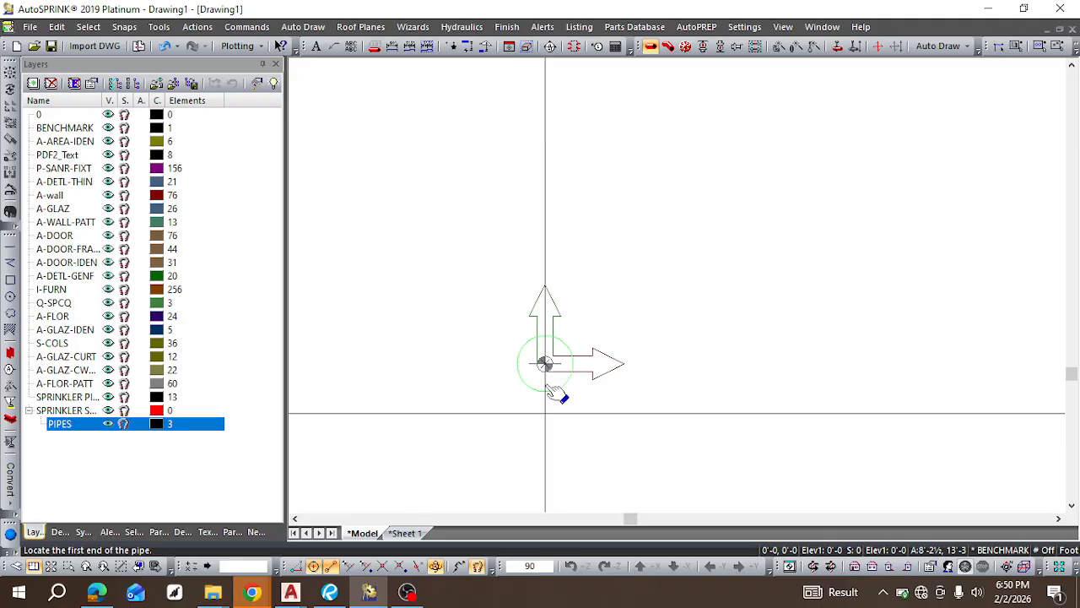
scroll(581, 404, "down", 1)
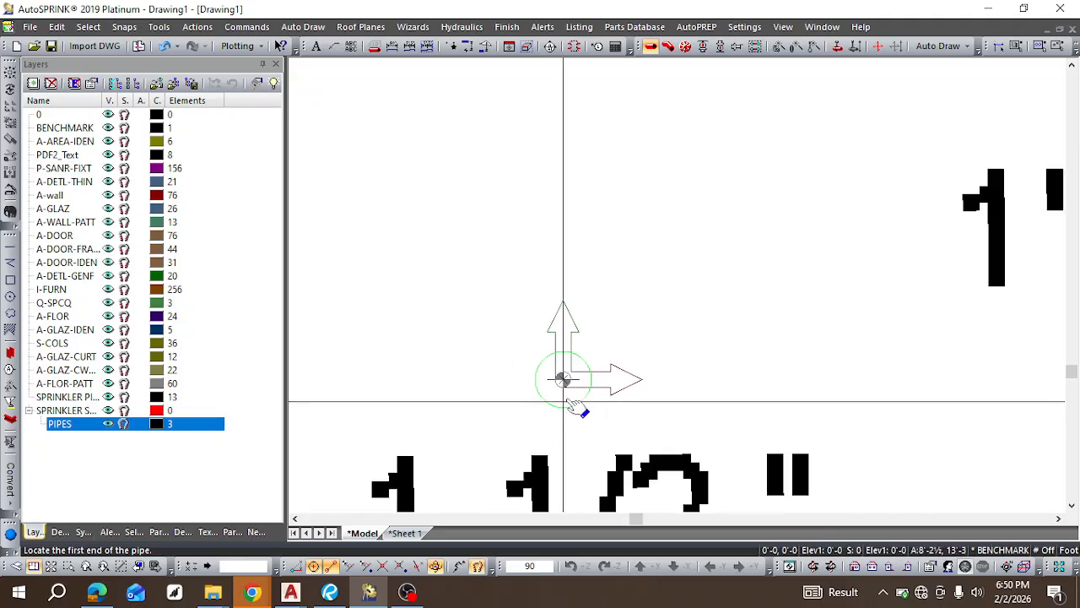
scroll(577, 405, "down", 2)
key("Escape")
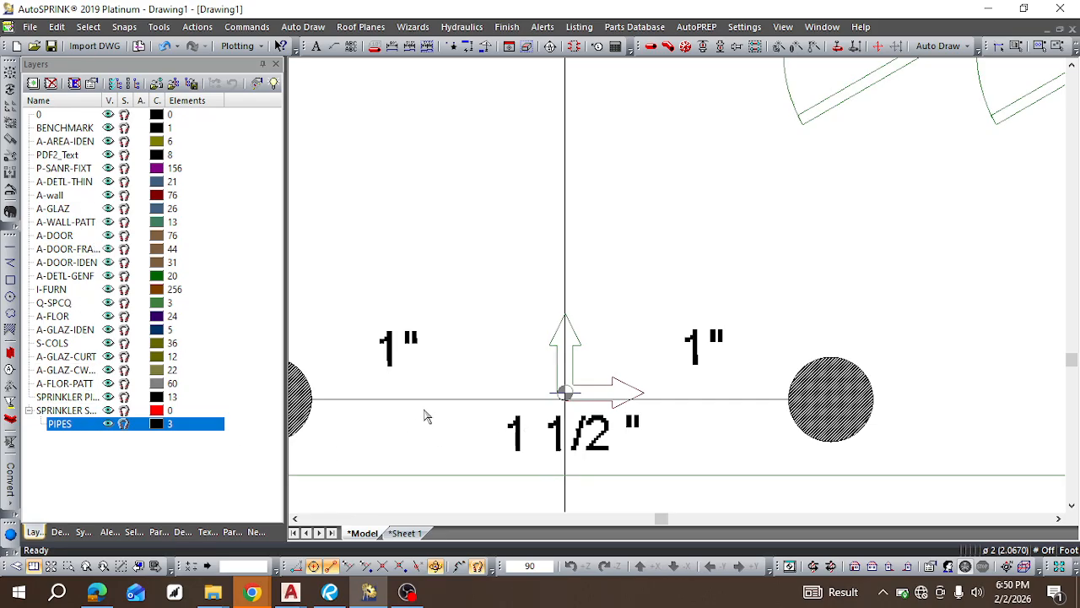
Step: Hide the PDF2_Text layer so the pipe size labels clear the area around the lower sprinklers
left_click(108, 158)
left_click(108, 155)
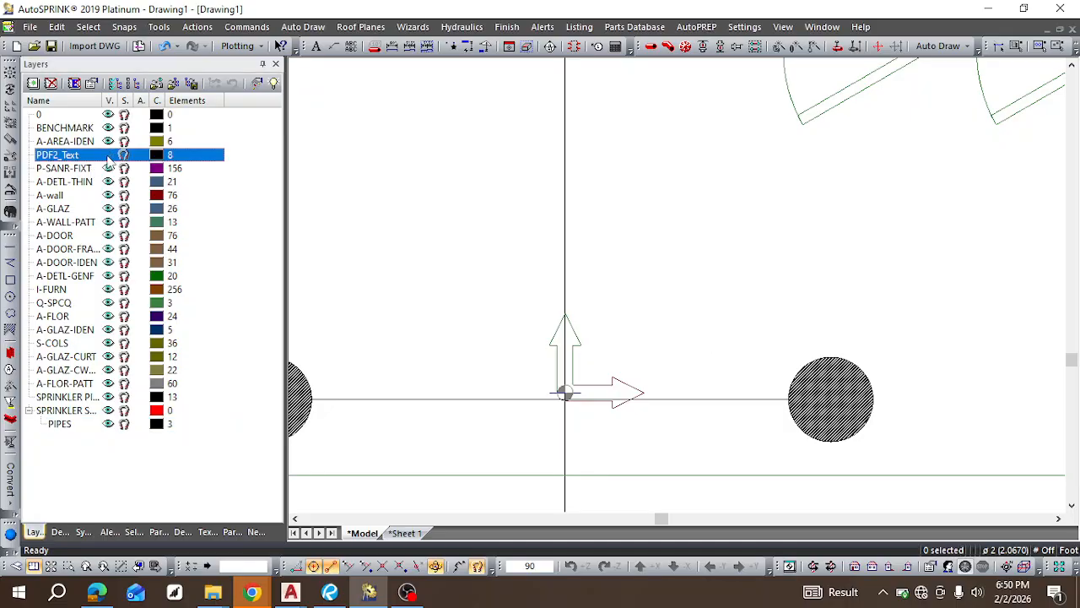
scroll(561, 402, "up", 5)
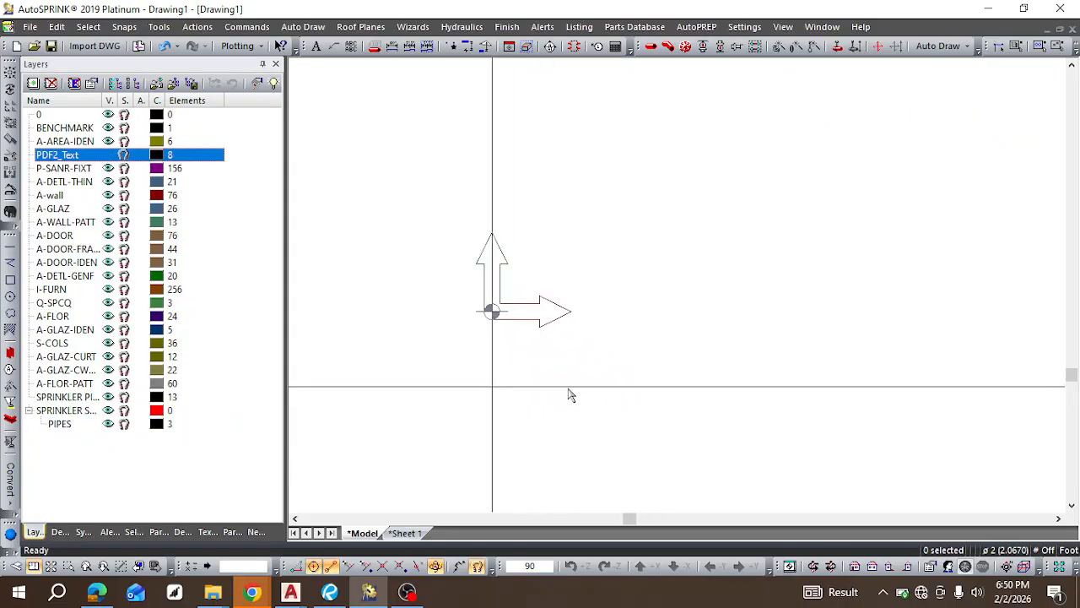
left_click(651, 45)
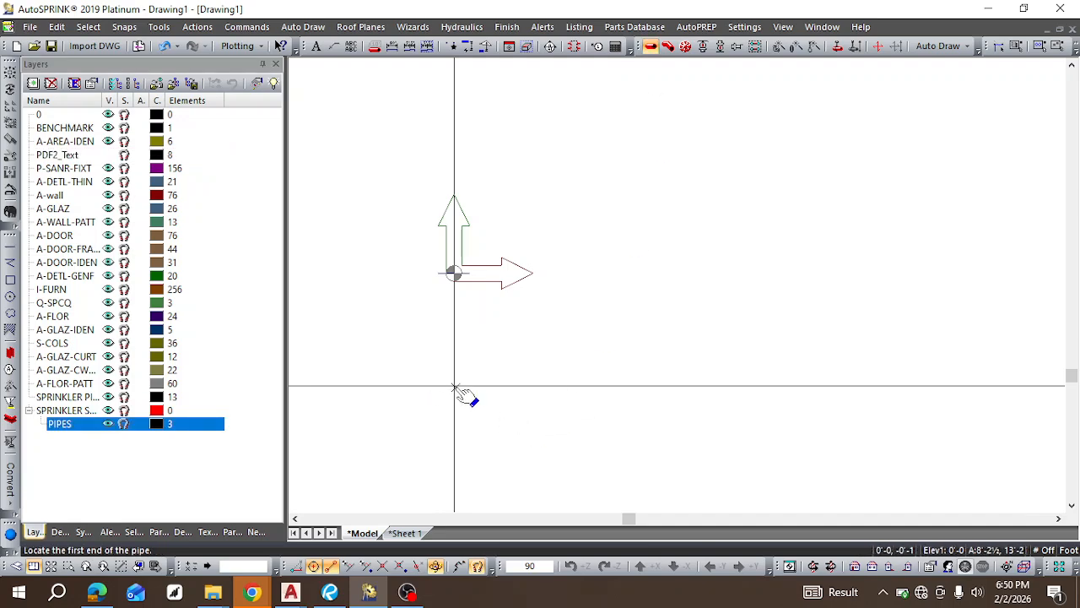
scroll(413, 509, "down", 3)
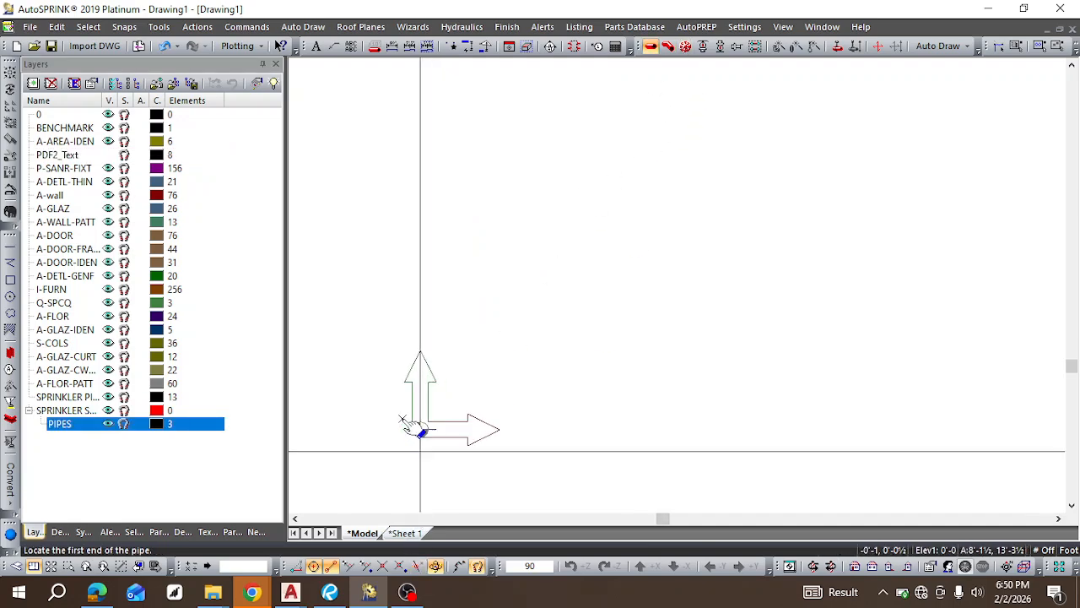
scroll(414, 426, "down", 2)
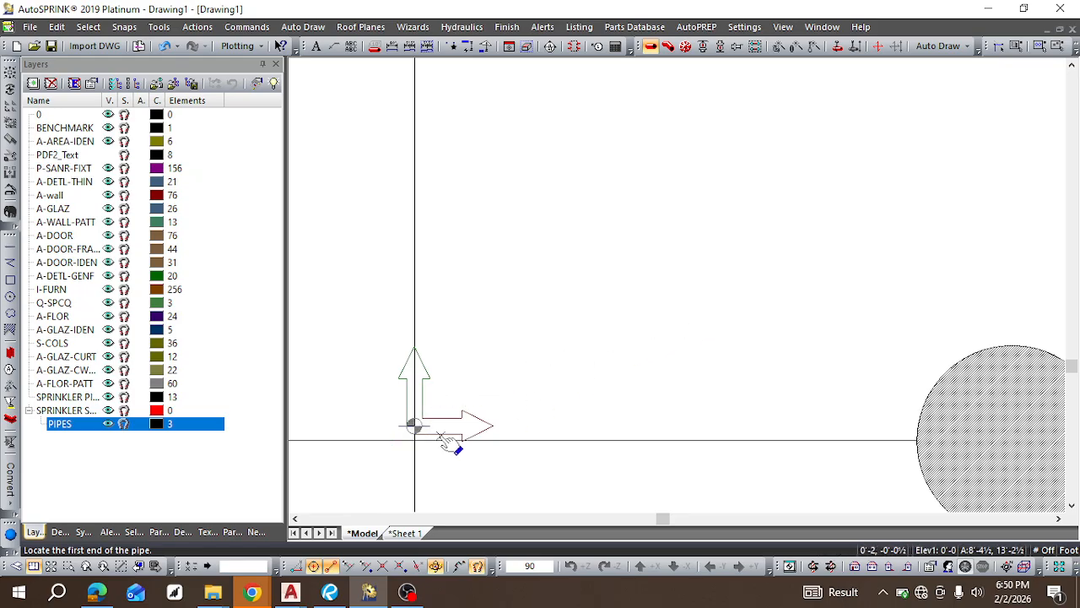
key("Escape")
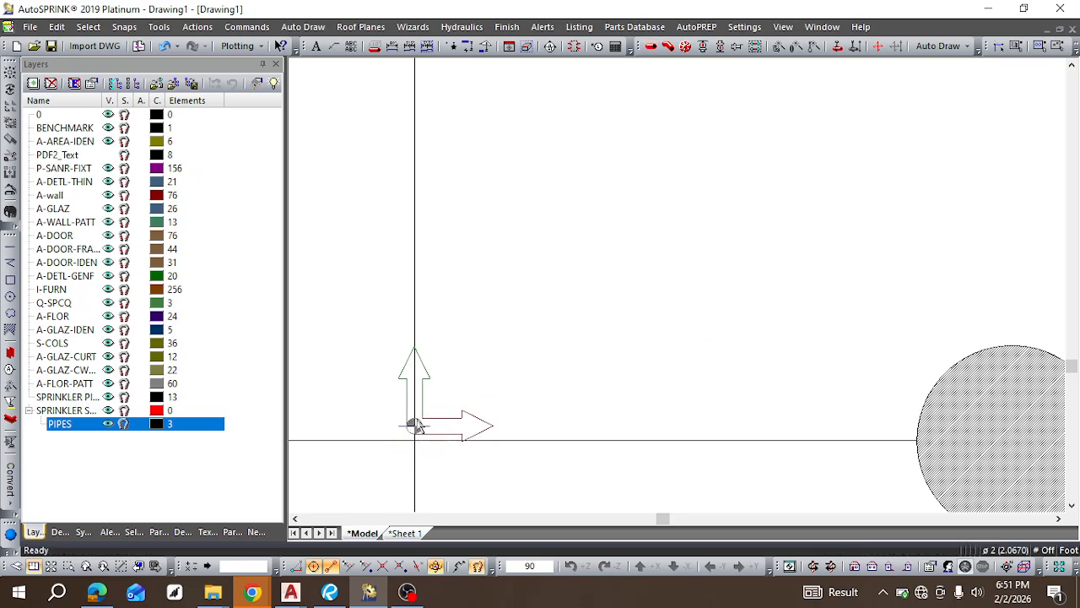
Step: Try to shift the vertical sprinkler layout line away from the benchmark, and cancel the move
left_click(416, 427)
left_click_drag(416, 422, 607, 385)
scroll(540, 419, "down", 1)
scroll(533, 424, "down", 2)
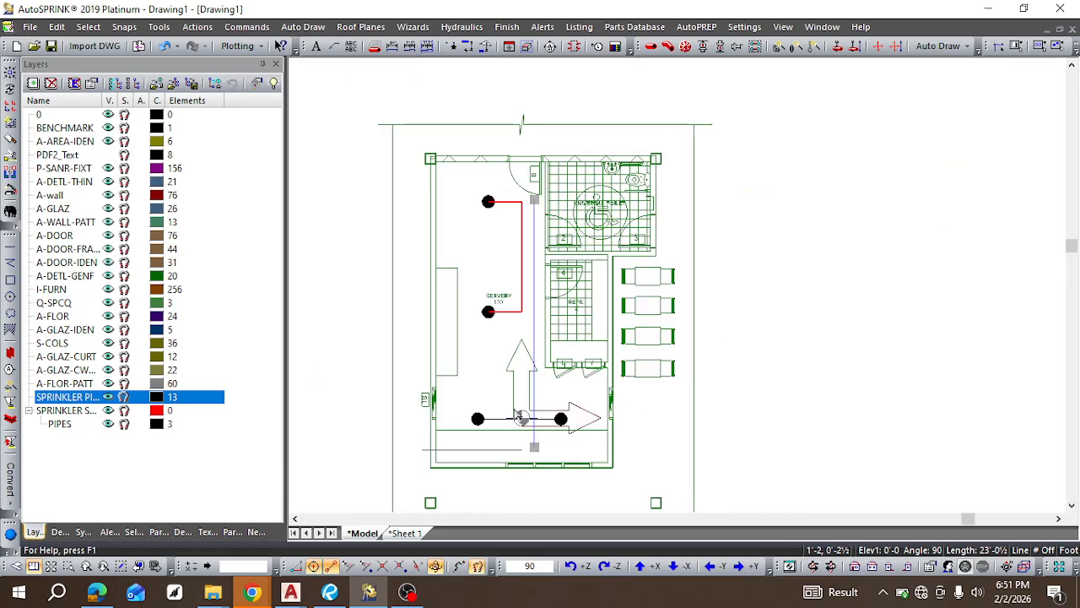
key("Escape")
scroll(470, 421, "up", 4)
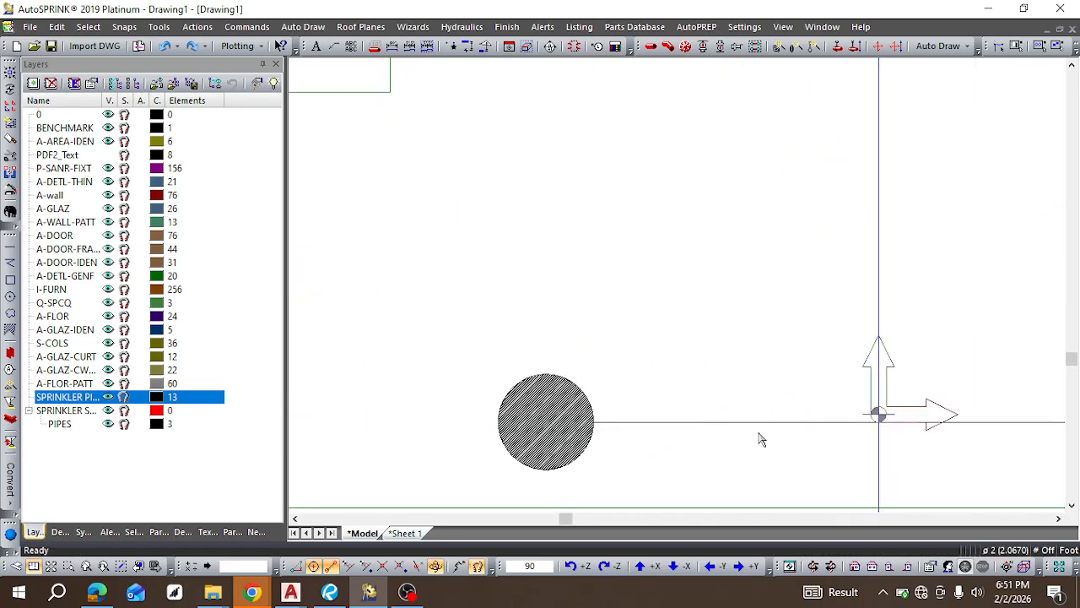
key("Escape")
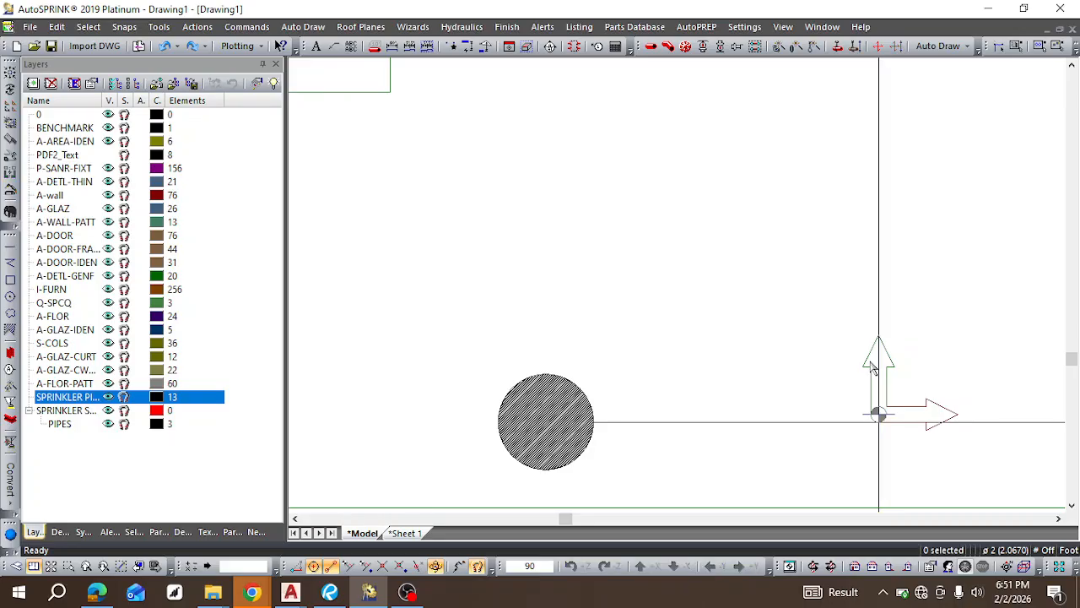
Step: Try to pull the benchmark aside by its horizontal axis arrow, undo, and delete the restored vertical pipe
scroll(931, 412, "up", 2)
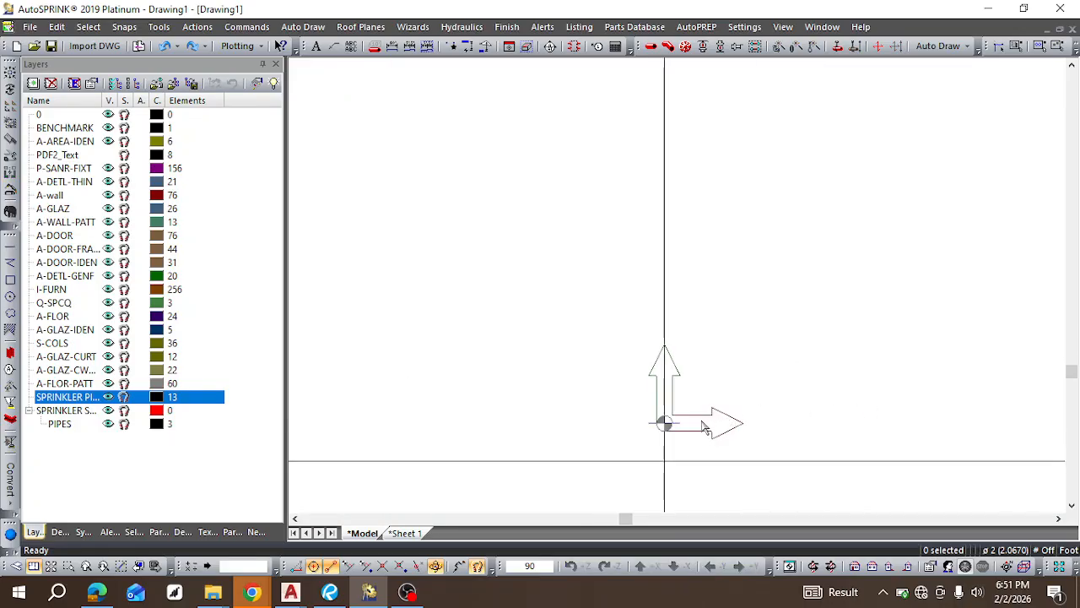
left_click(675, 436)
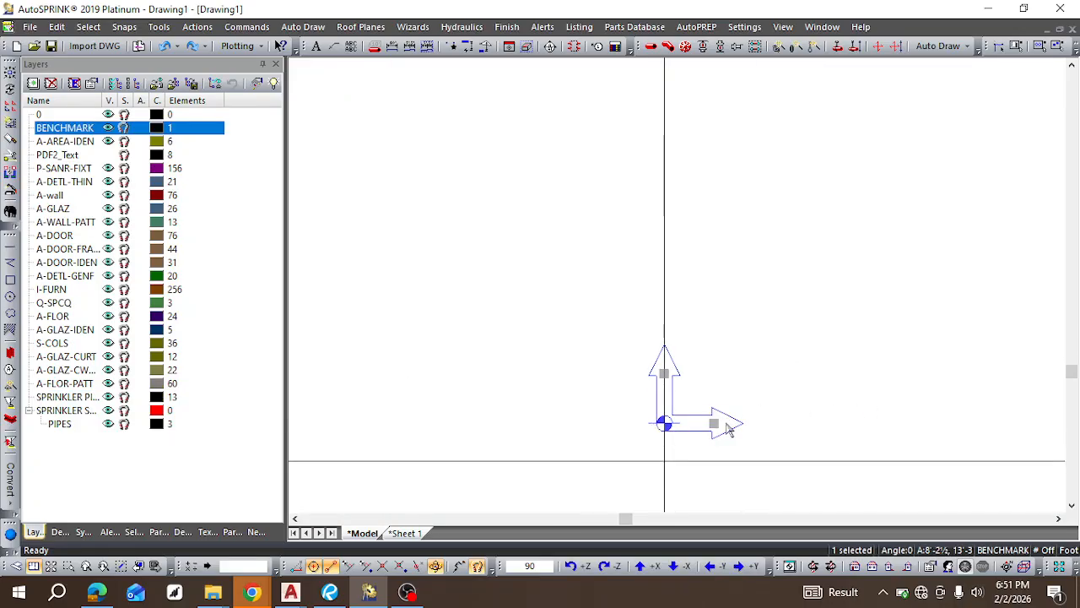
left_click_drag(714, 423, 833, 426)
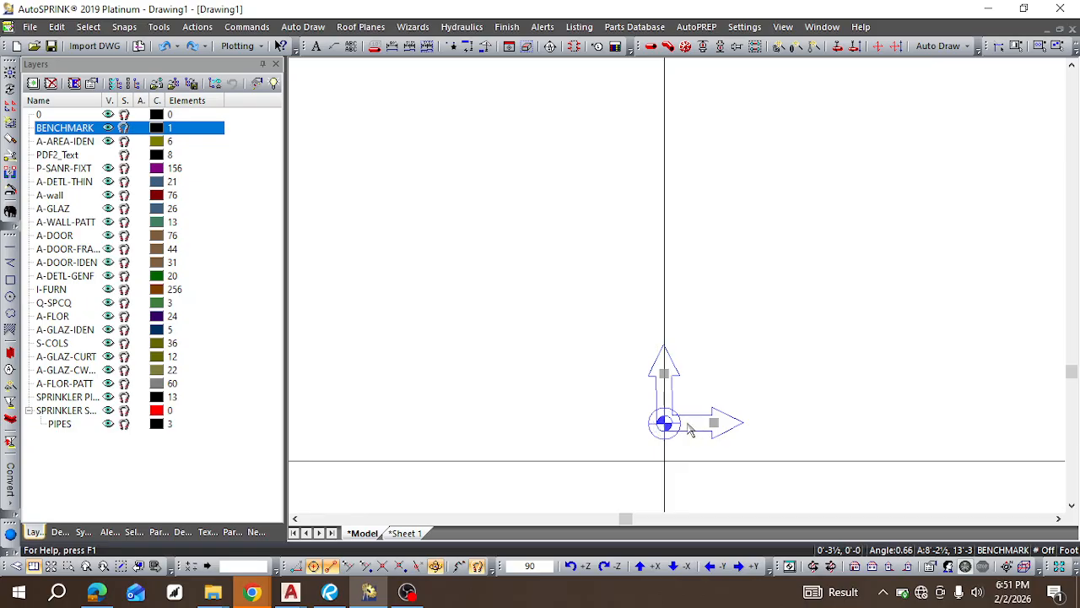
key("ctrl+z")
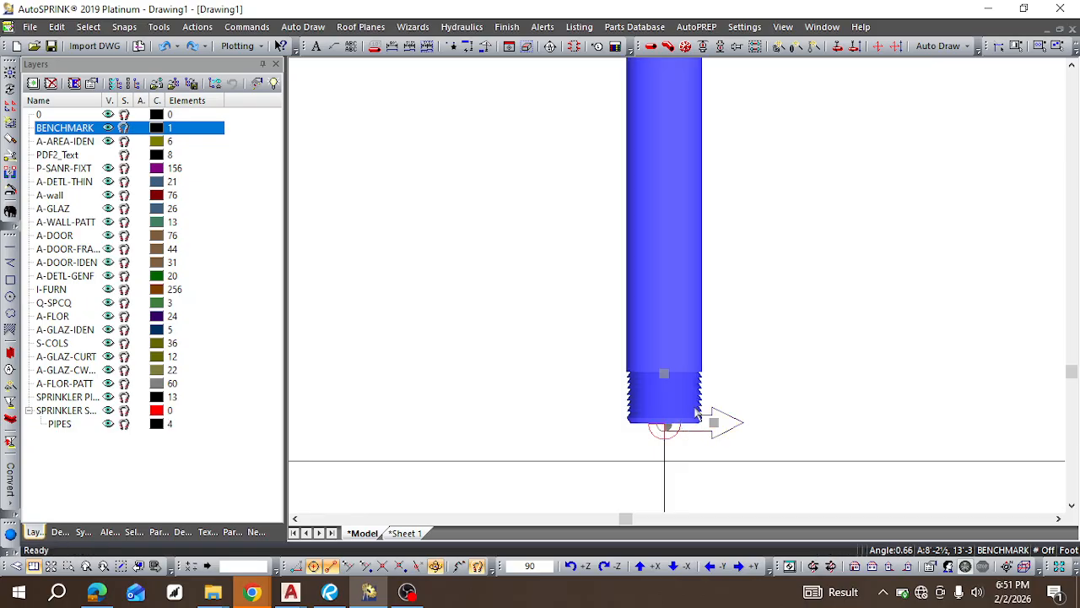
key("Delete")
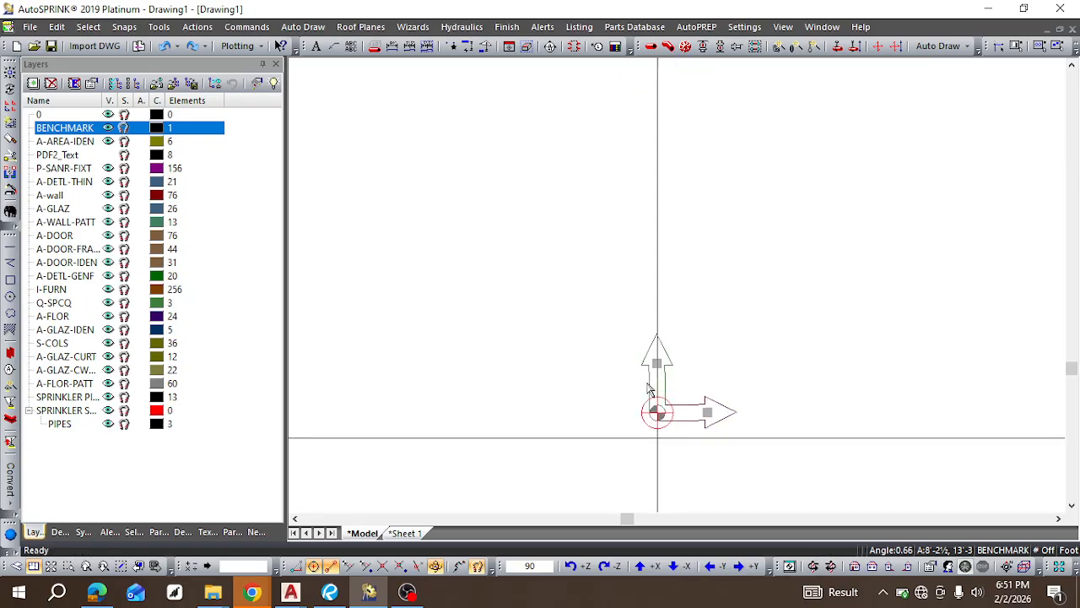
Step: Move the benchmark away from the layout line intersection to the empty area above the lower-right sprinkler
scroll(652, 401, "down", 3)
left_click(650, 393)
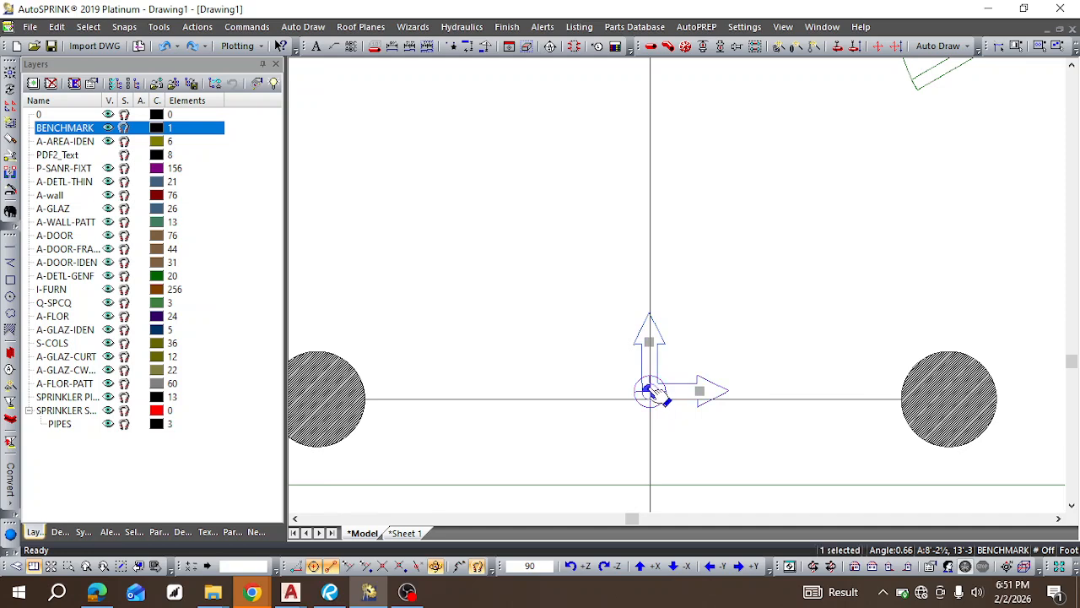
left_click(904, 224)
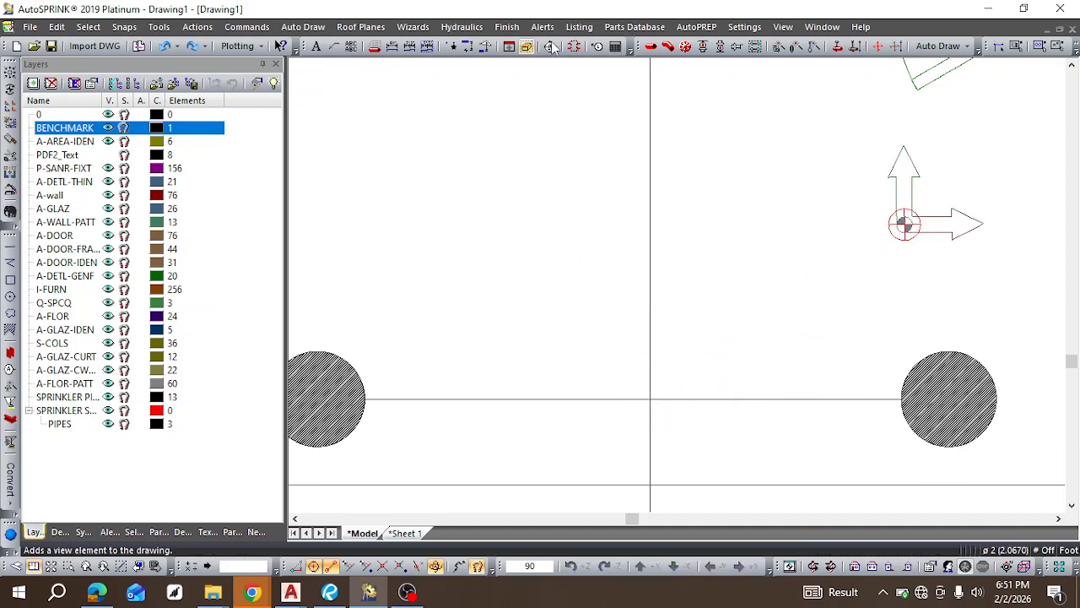
scroll(642, 114, "down", 5)
scroll(641, 114, "up", 5)
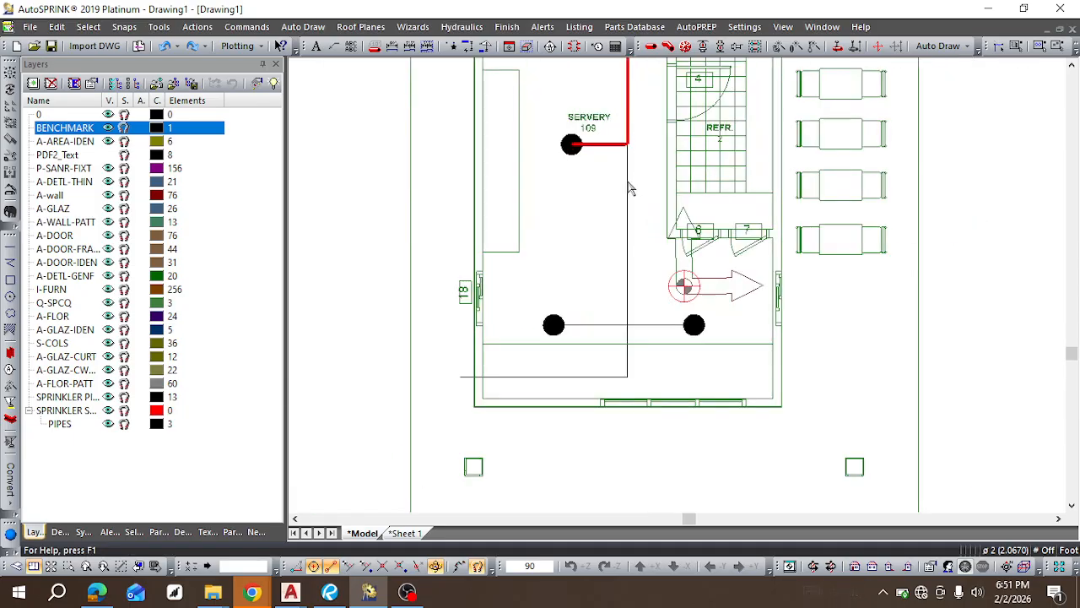
Step: Draw a pipe about 9'-11½" long from the midpoint of the line between the lower sprinklers to the second servery branch junction
left_click(650, 45)
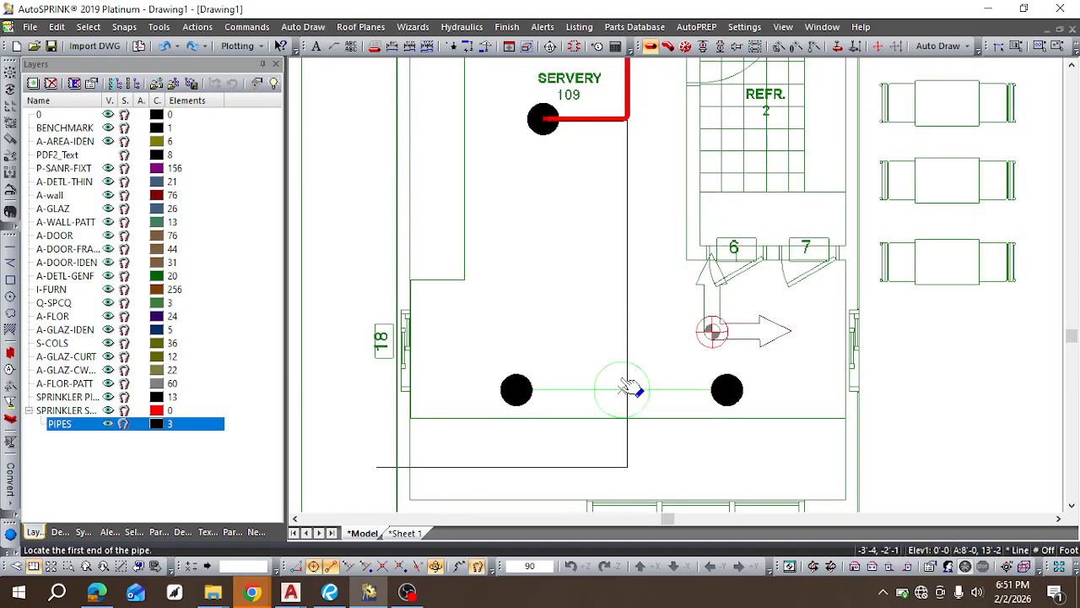
scroll(638, 397, "up", 5)
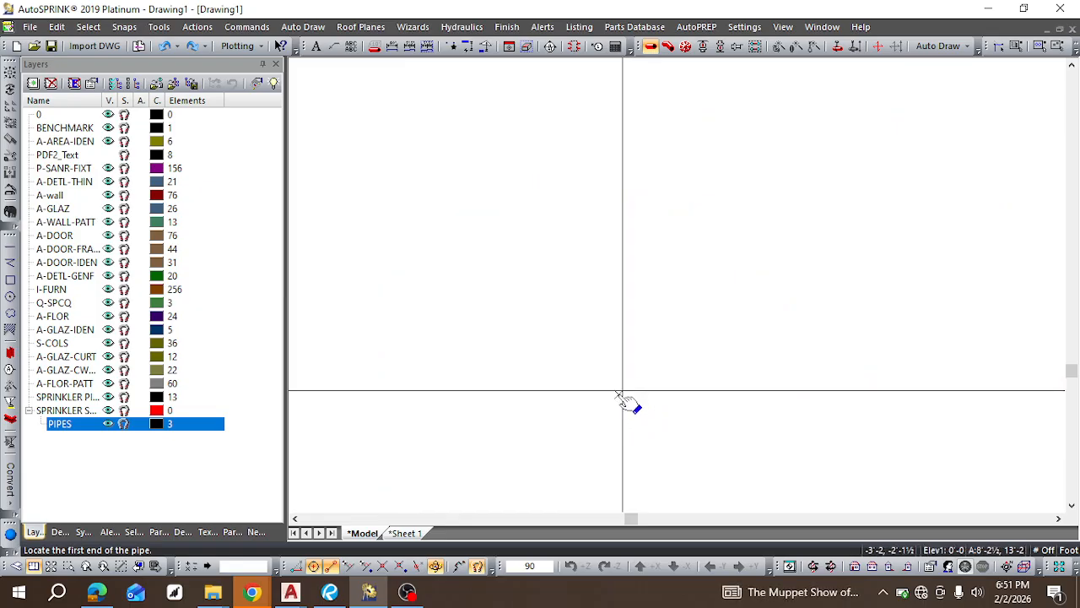
scroll(624, 394, "down", 2)
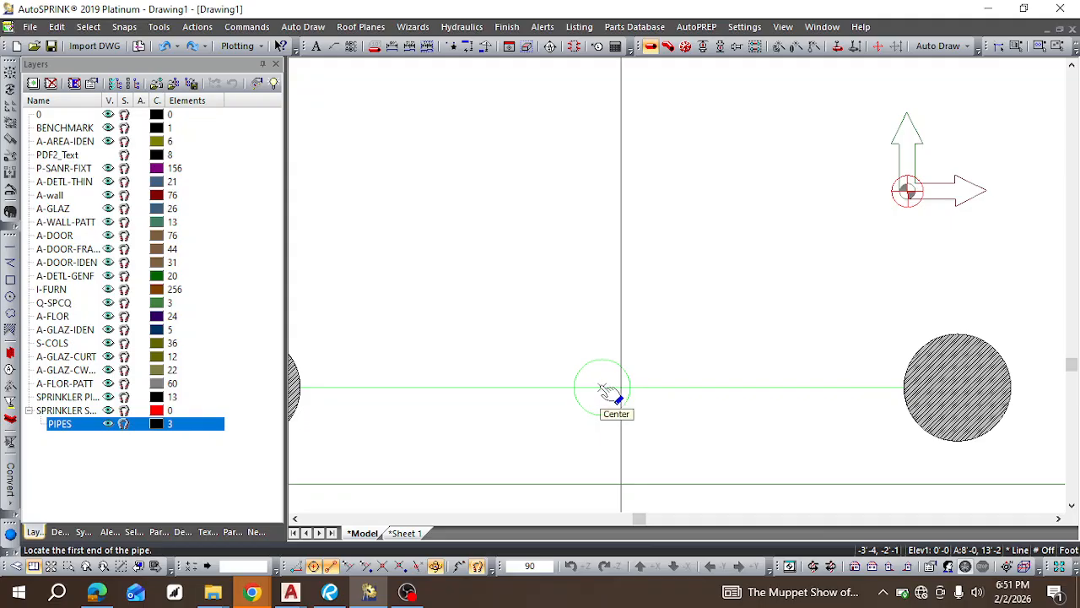
left_click(603, 390)
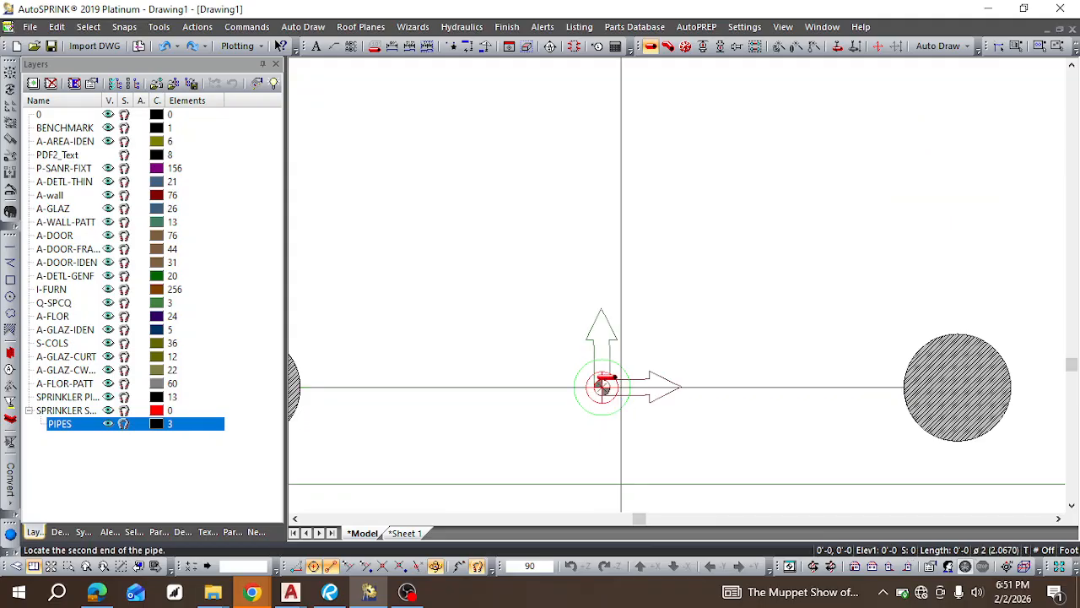
scroll(599, 253, "down", 2)
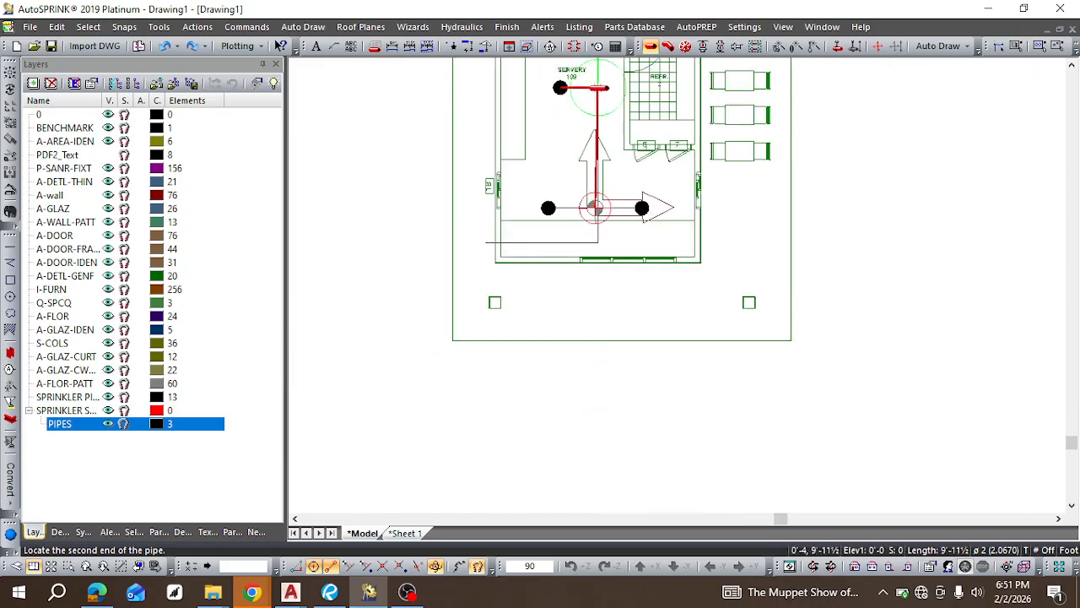
scroll(598, 87, "up", 6)
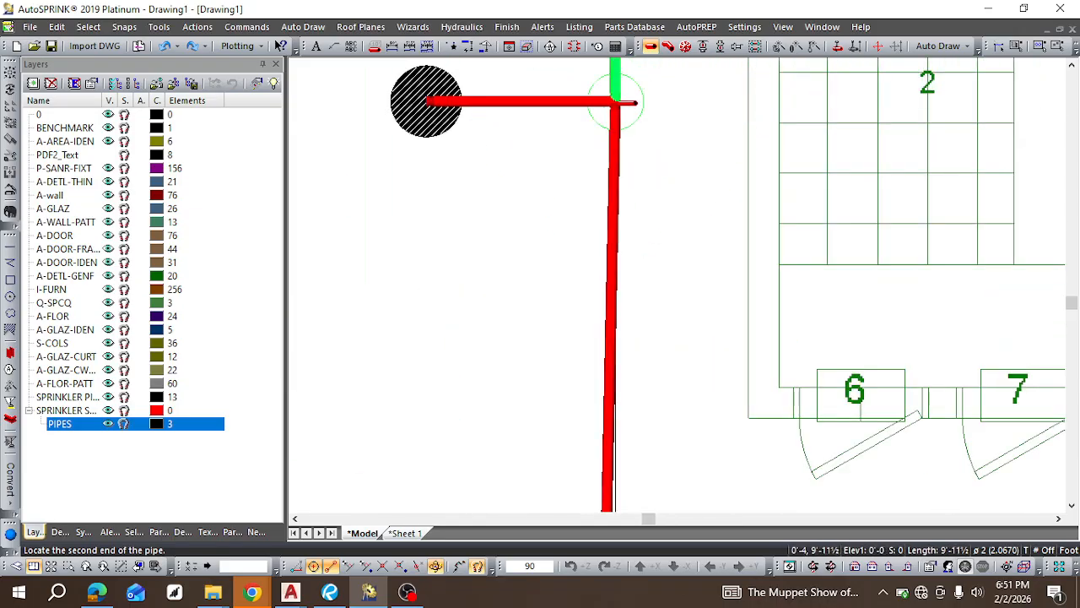
left_click(624, 103)
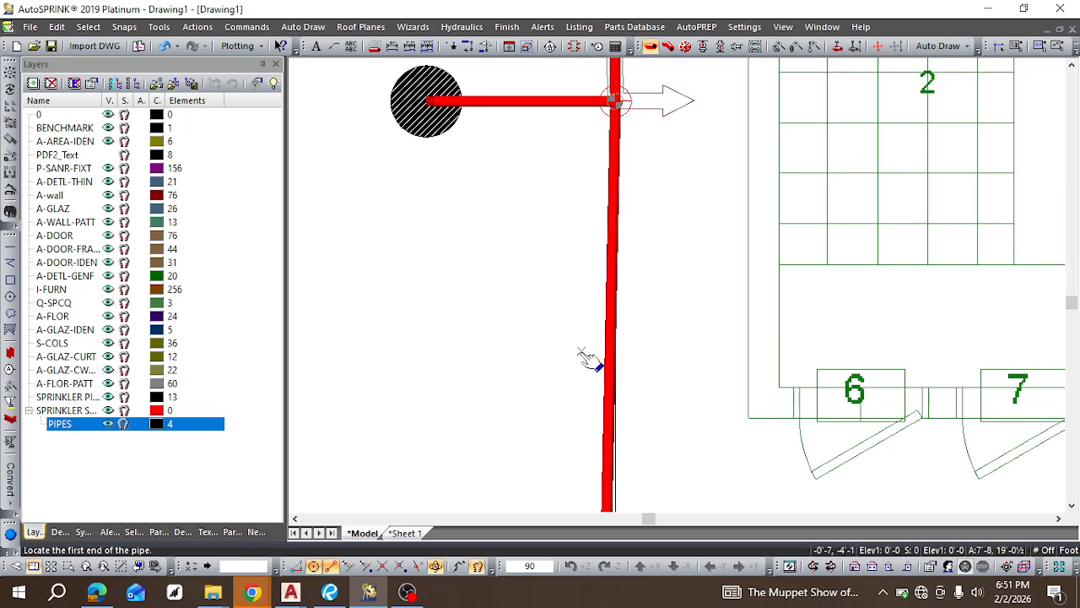
Step: Delete the slightly slanted pipe between the second branch junction and the lower sprinkler line
scroll(588, 356, "up", 1)
scroll(590, 422, "down", 8)
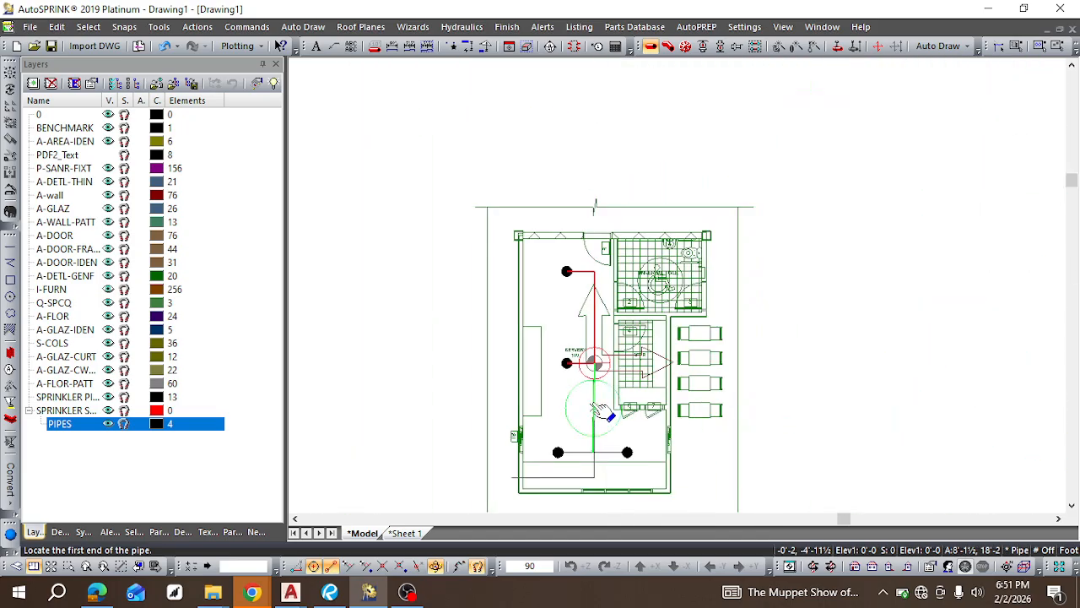
scroll(597, 448, "up", 6)
scroll(596, 453, "up", 2)
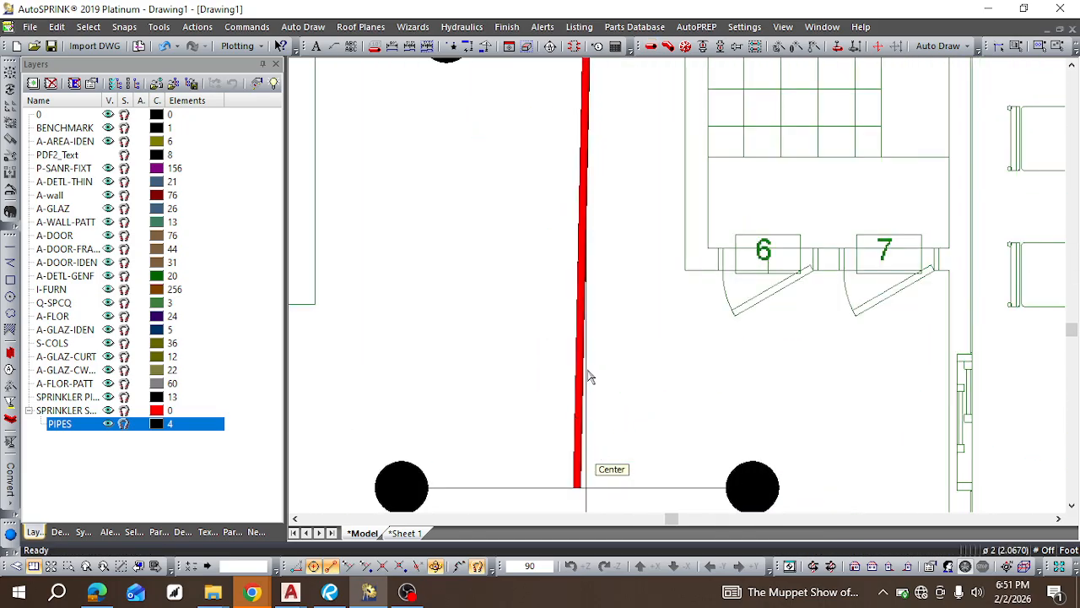
left_click(578, 369)
scroll(561, 275, "down", 5)
scroll(558, 295, "up", 4)
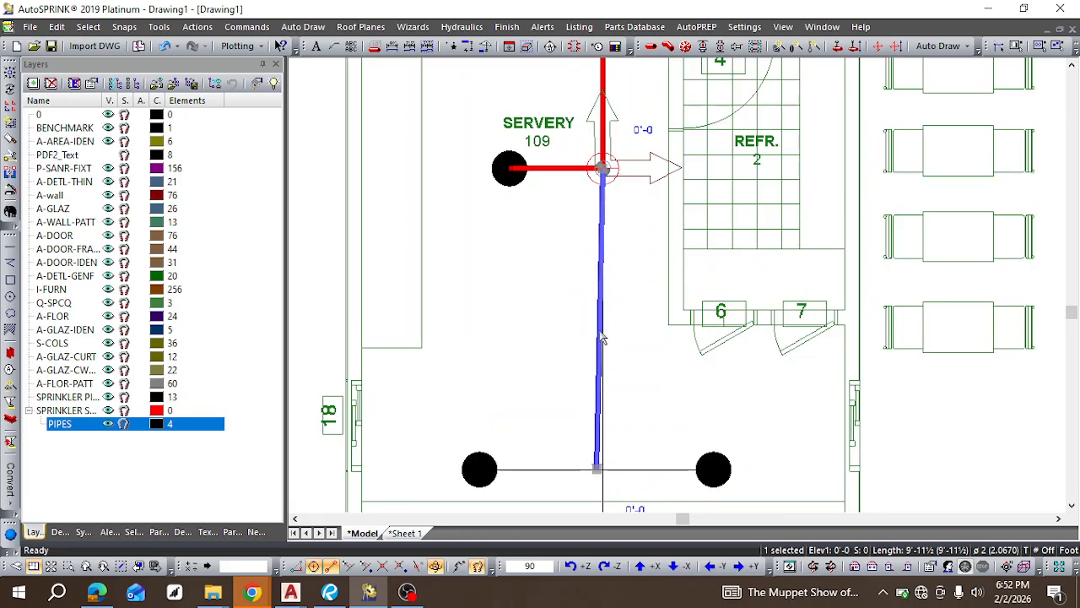
key("Delete")
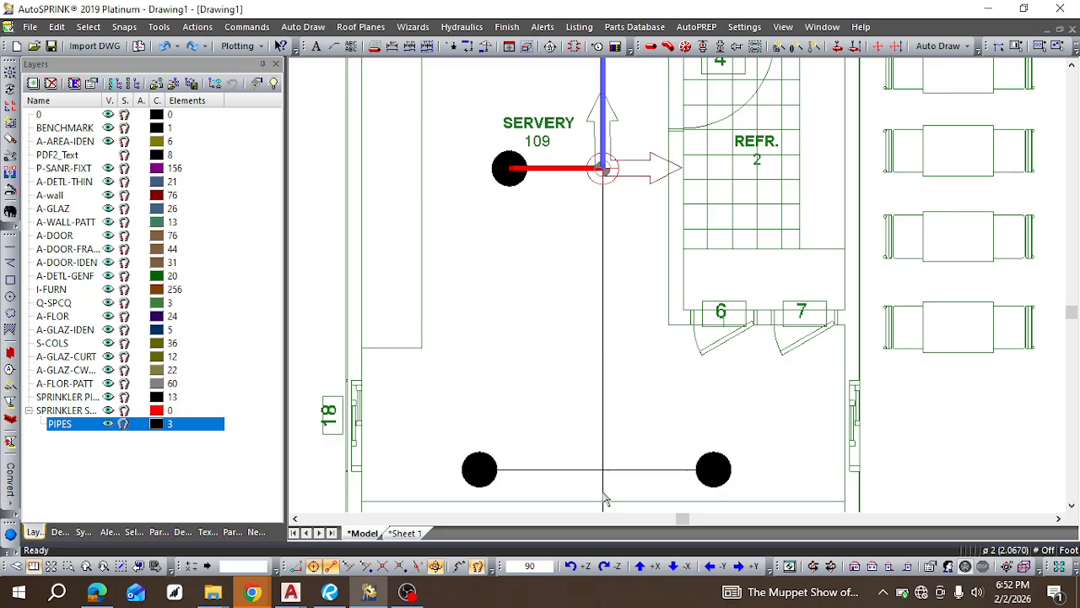
Step: Draw a pipe about 9'-11½" long from the second servery branch junction to the midpoint of the line between the lower sprinklers
scroll(603, 498, "up", 2)
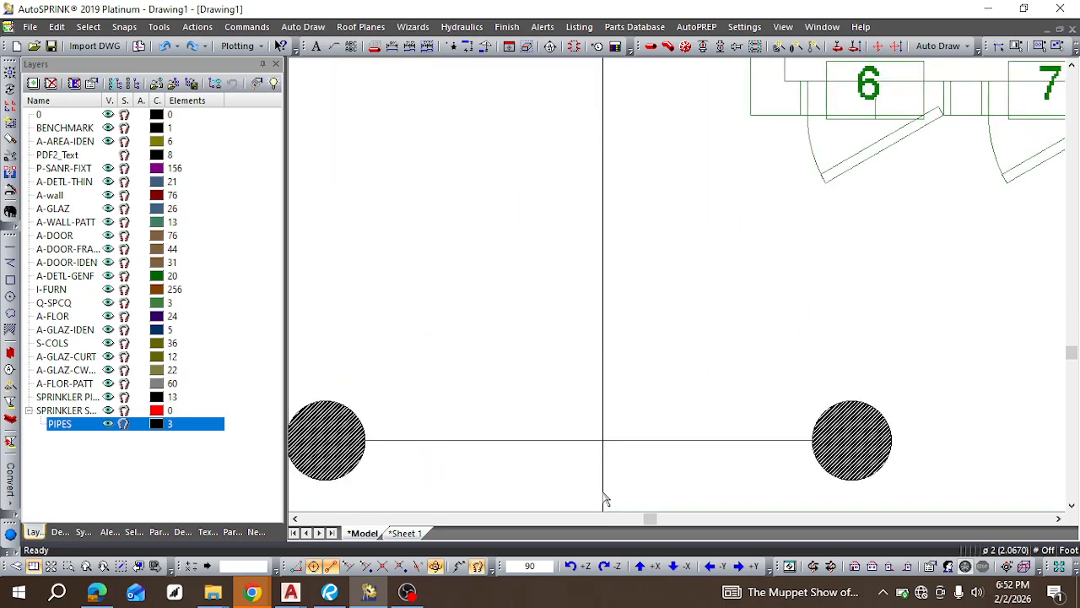
left_click(654, 48)
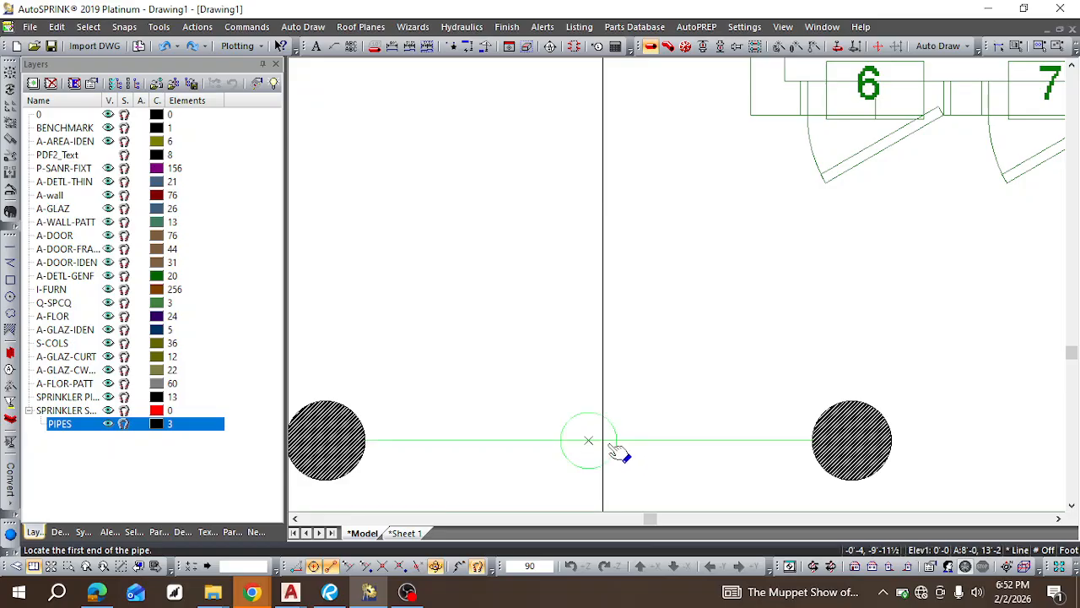
scroll(646, 221, "down", 5)
scroll(651, 194, "up", 6)
scroll(609, 363, "down", 5)
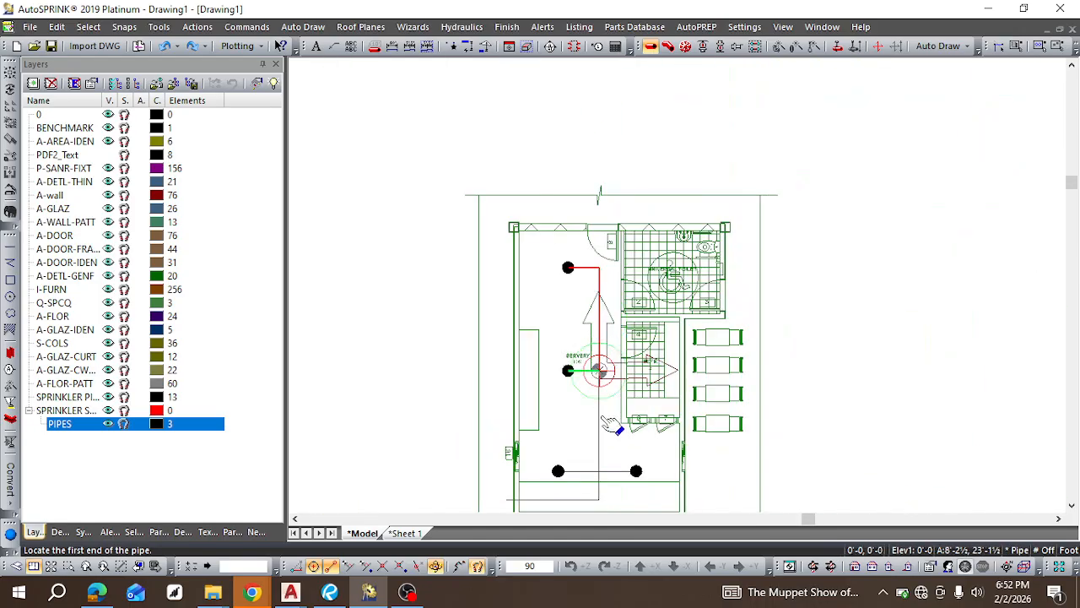
scroll(611, 408, "up", 5)
scroll(606, 246, "up", 3)
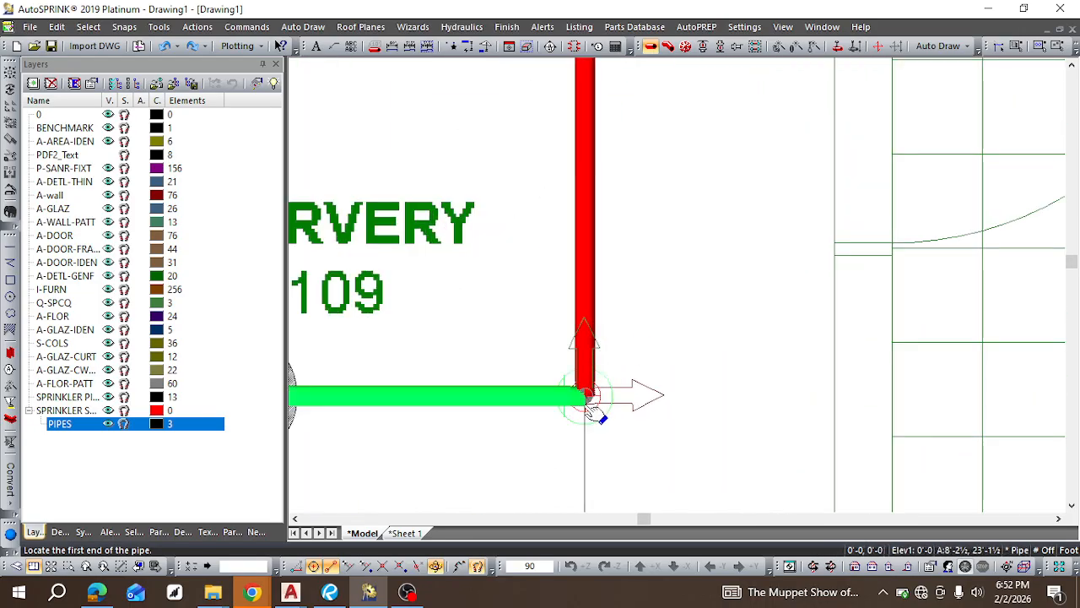
left_click(590, 399)
scroll(593, 404, "down", 5)
scroll(582, 429, "down", 2)
scroll(581, 447, "up", 8)
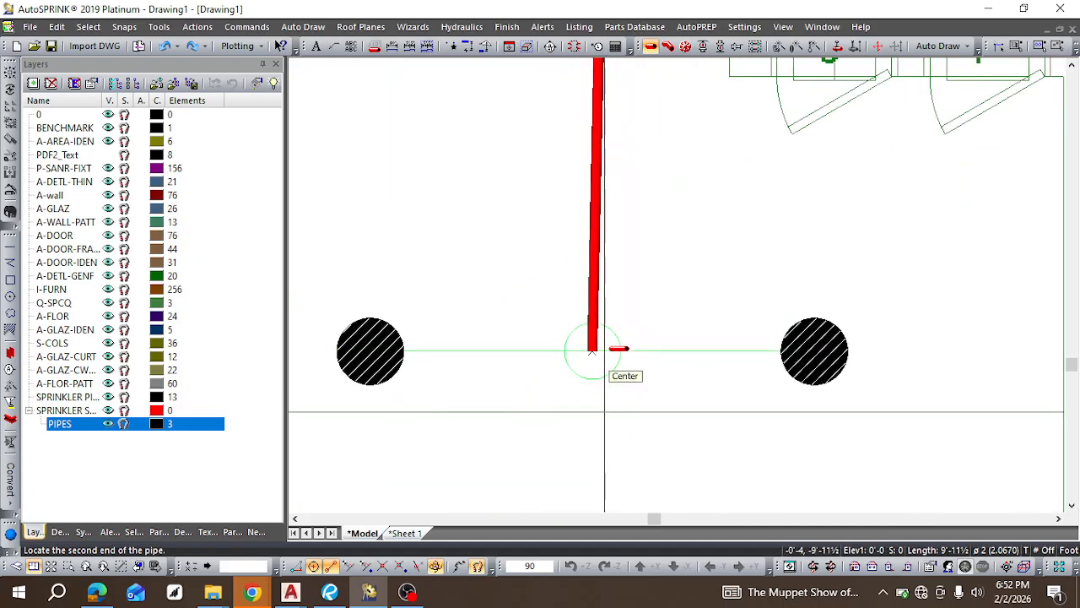
scroll(624, 358, "up", 1)
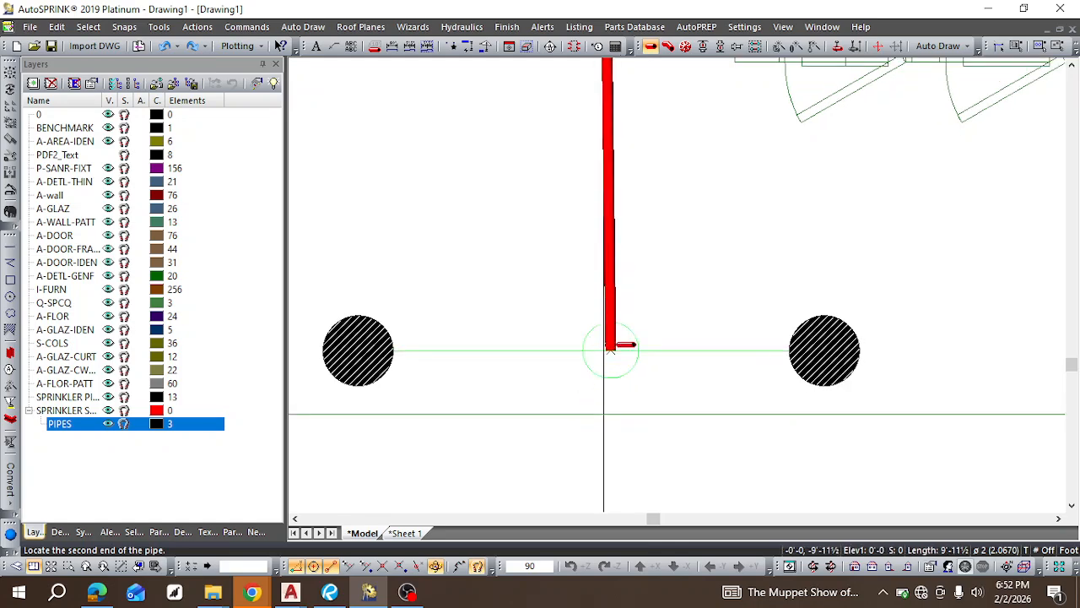
scroll(611, 348, "down", 4)
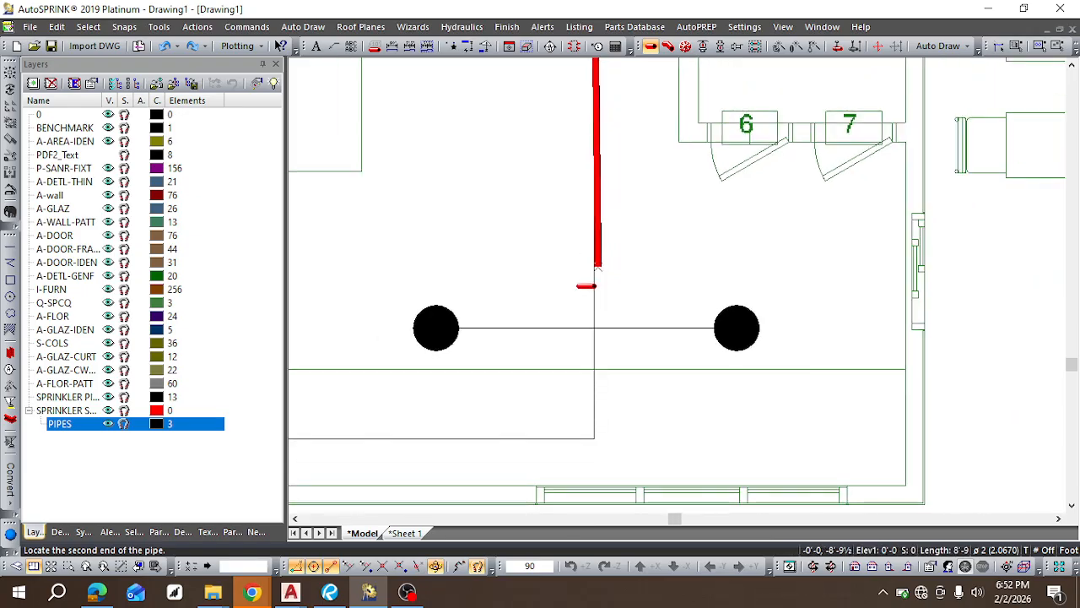
left_click(596, 328)
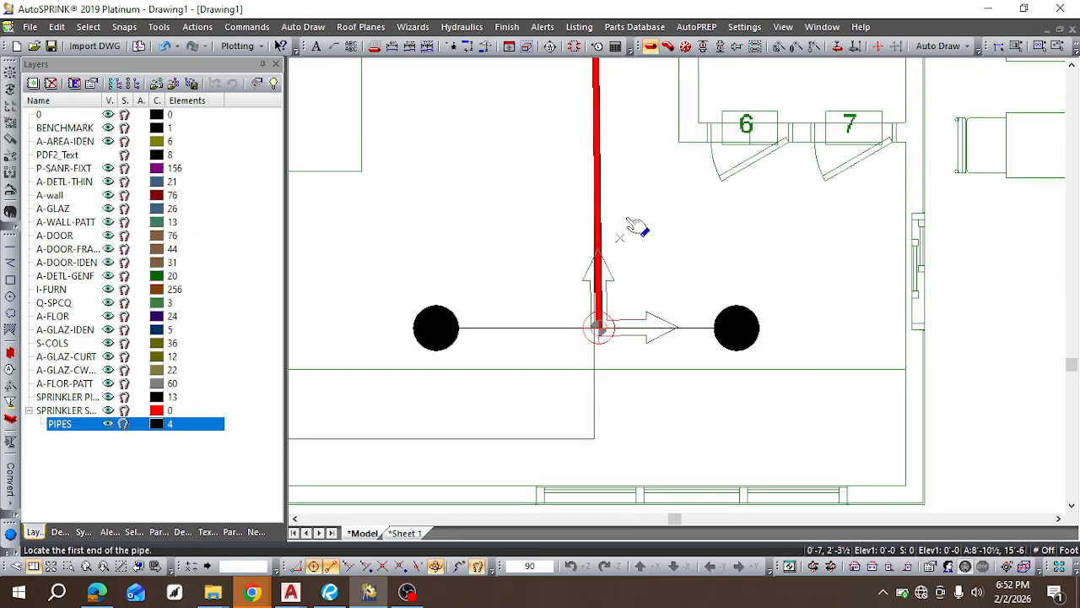
key("Escape")
Step: Draw a branch pipe about 4'-2½" long from the lower end of the main to the center of the lower-left sprinkler
scroll(616, 200, "down", 4)
scroll(591, 200, "up", 2)
left_click(615, 181)
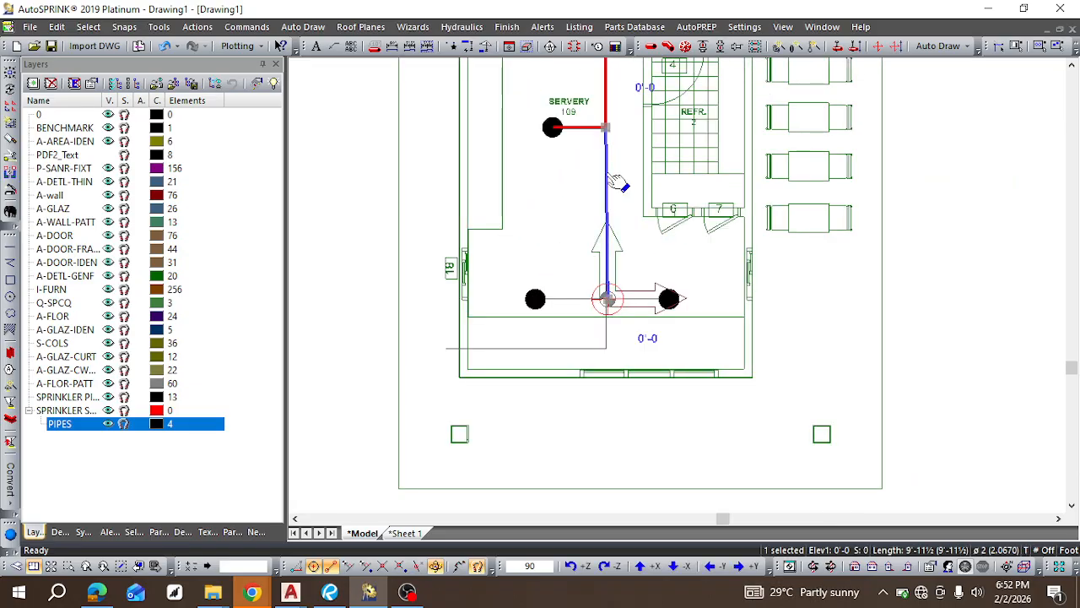
key("Escape")
scroll(609, 302, "up", 5)
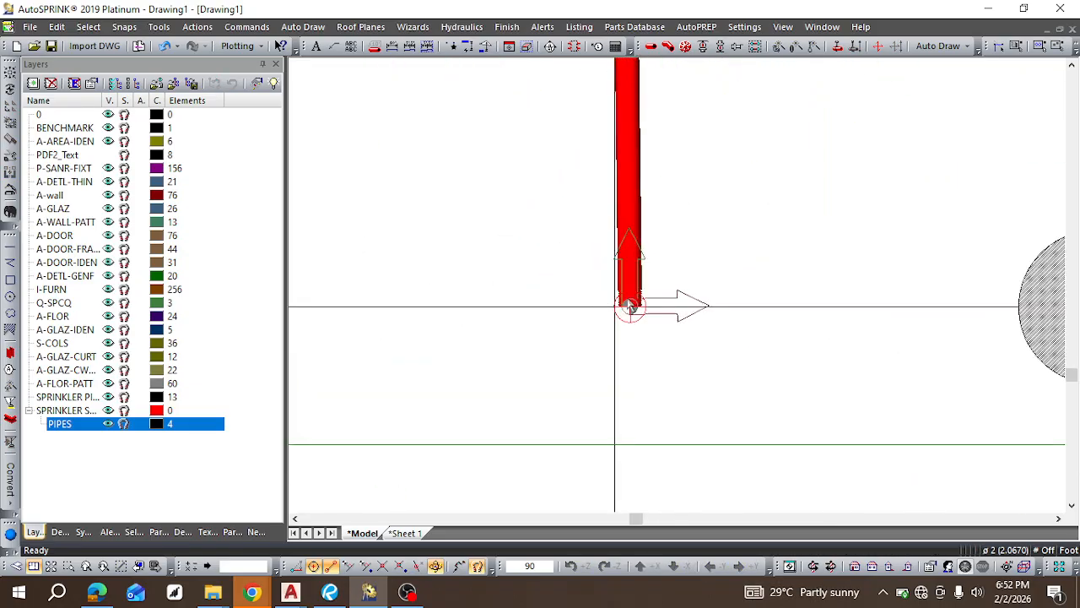
scroll(629, 318, "down", 2)
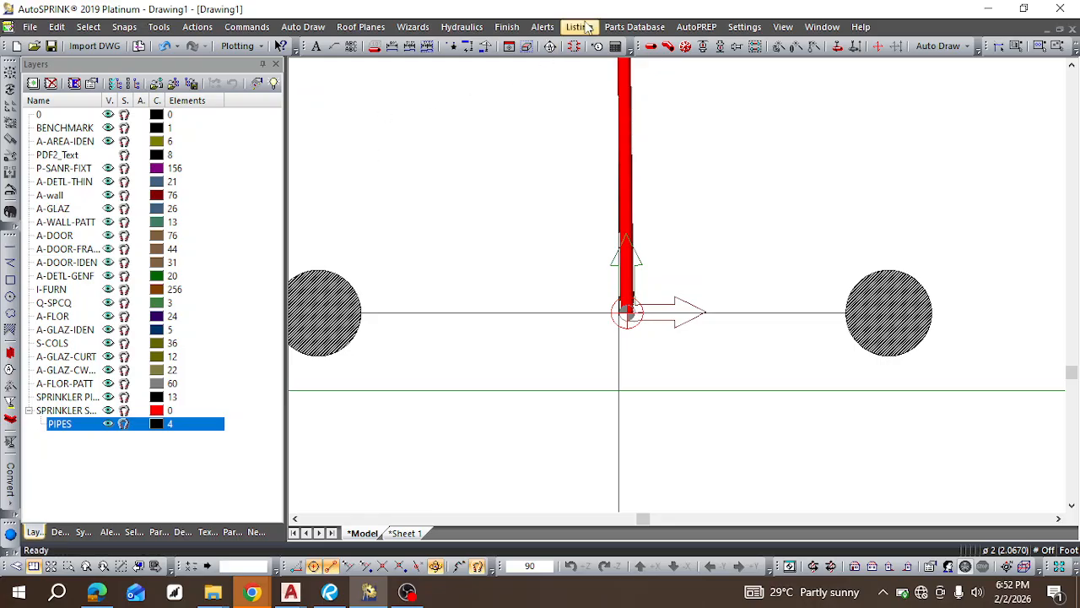
left_click(650, 52)
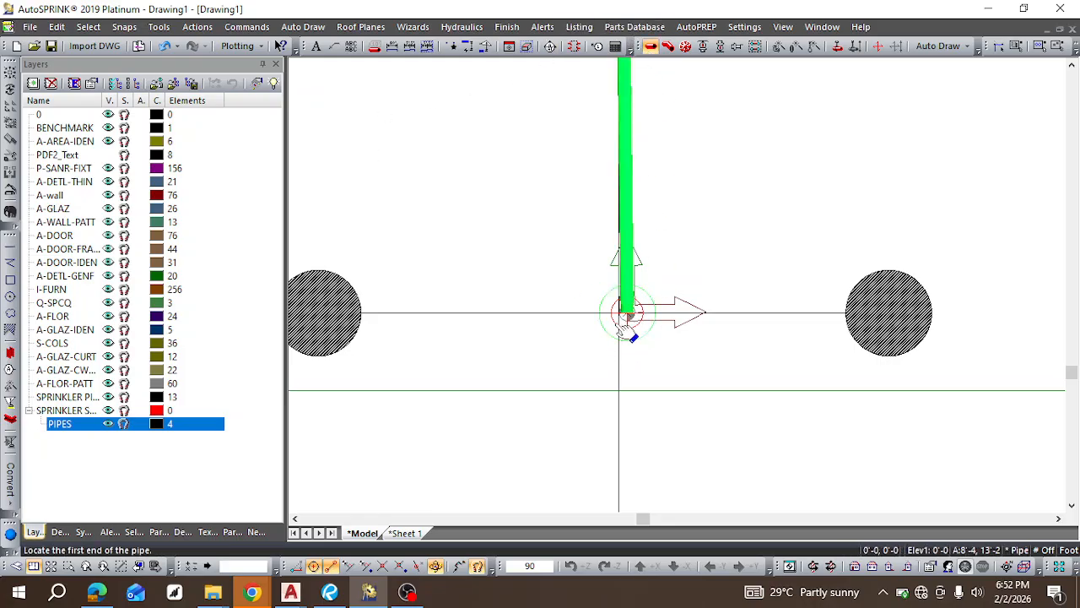
left_click(627, 313)
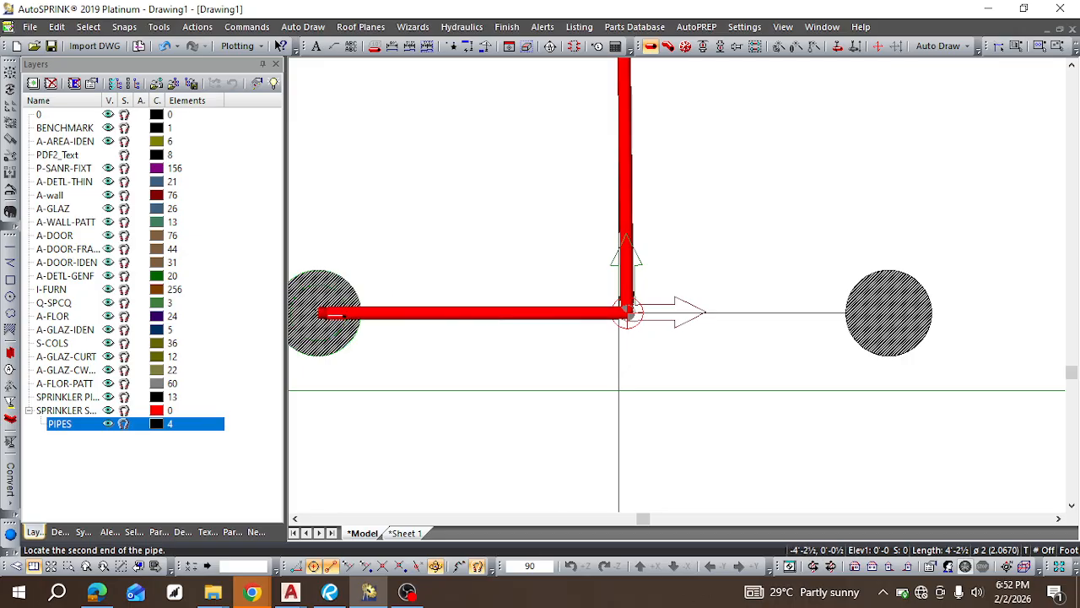
scroll(324, 313, "down", 3)
scroll(338, 311, "up", 4)
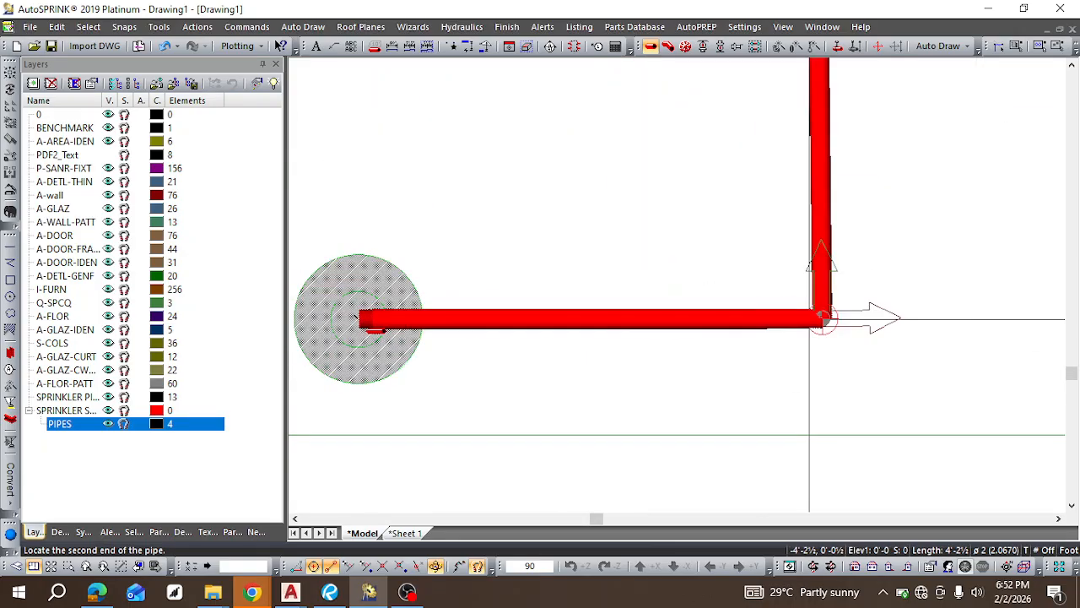
left_click(359, 319)
key("Escape")
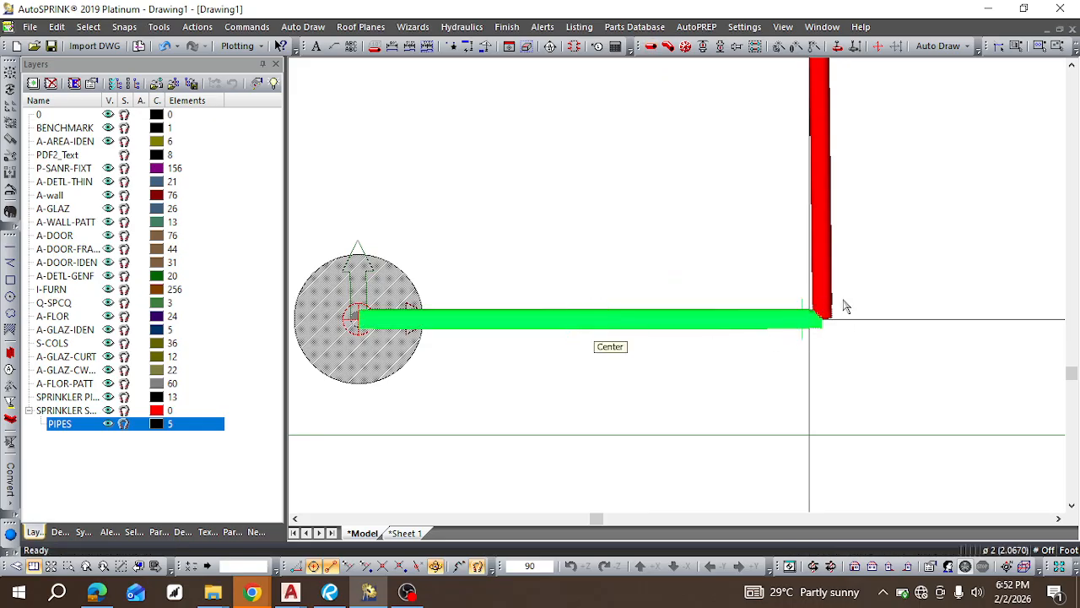
Step: Draw a branch pipe from the lower end of the main to the lower-right sprinkler
left_click(650, 46)
left_click(833, 326)
scroll(928, 323, "down", 3)
left_click(1013, 324)
Step: Extend the main about 2'-10½" down to the layout line corner and along the horizontal layout line to its left end outside the wall
left_click(901, 328)
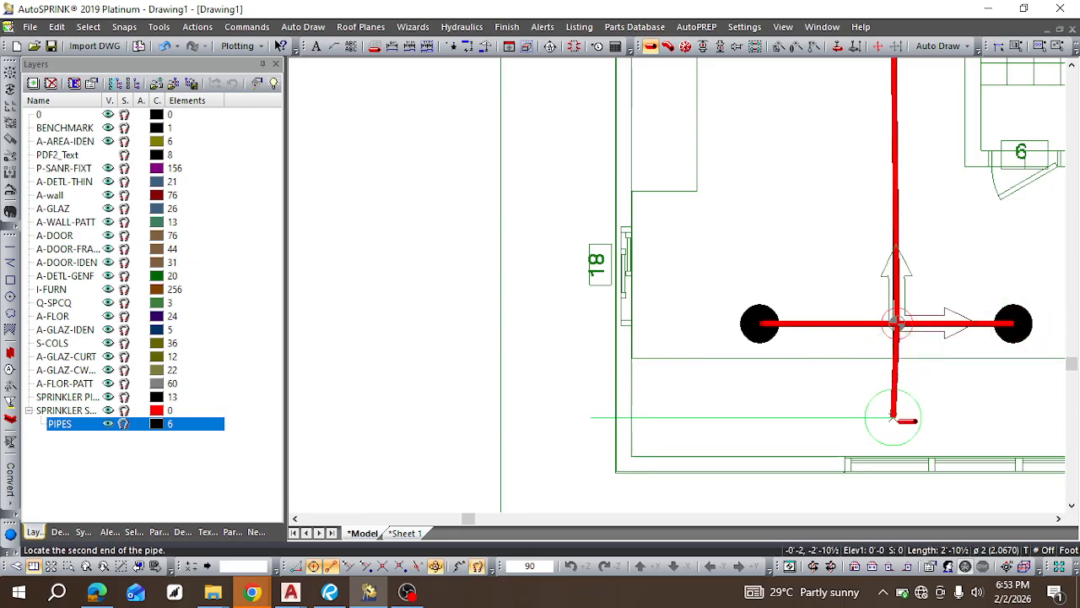
left_click(892, 416)
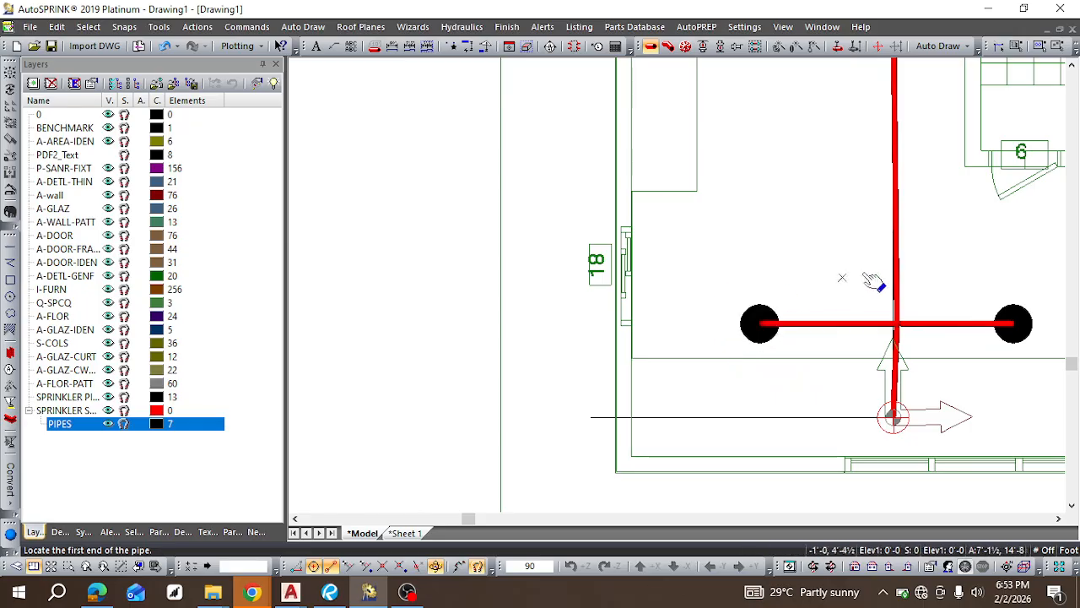
scroll(896, 328, "up", 5)
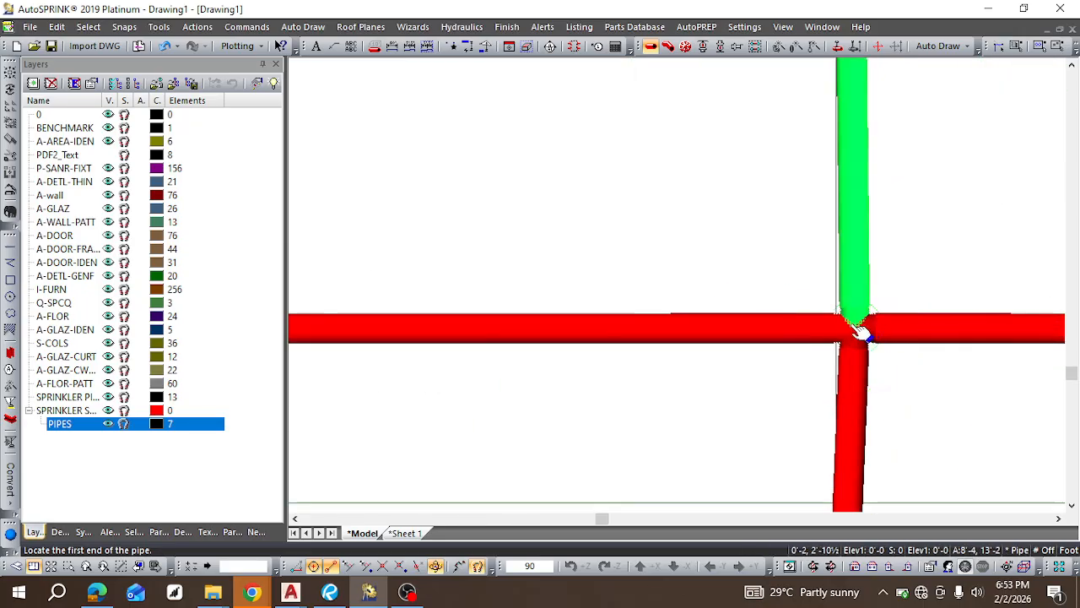
scroll(863, 332, "down", 5)
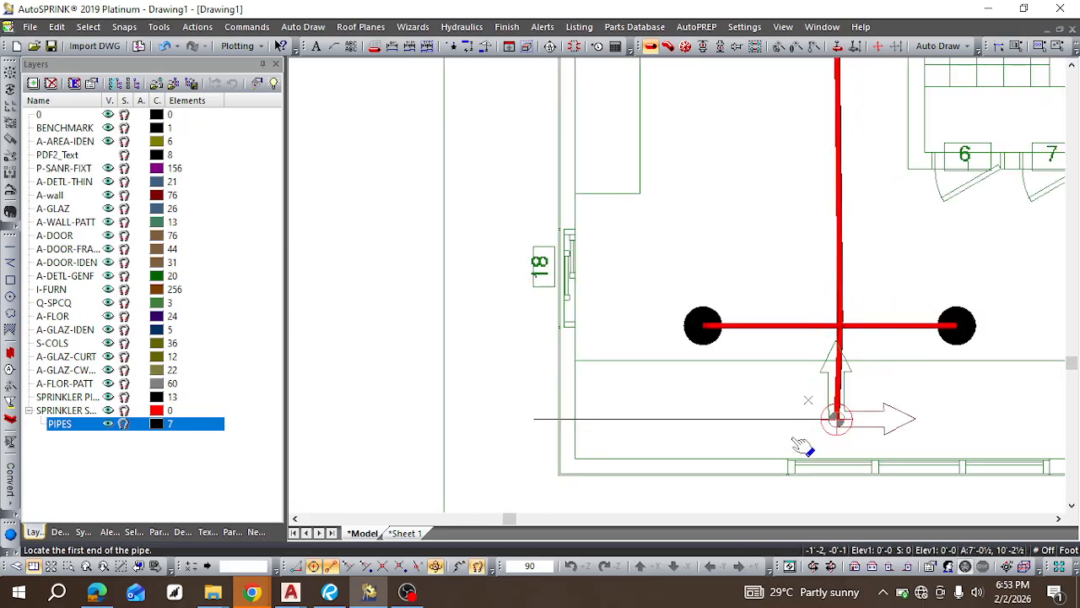
left_click(835, 417)
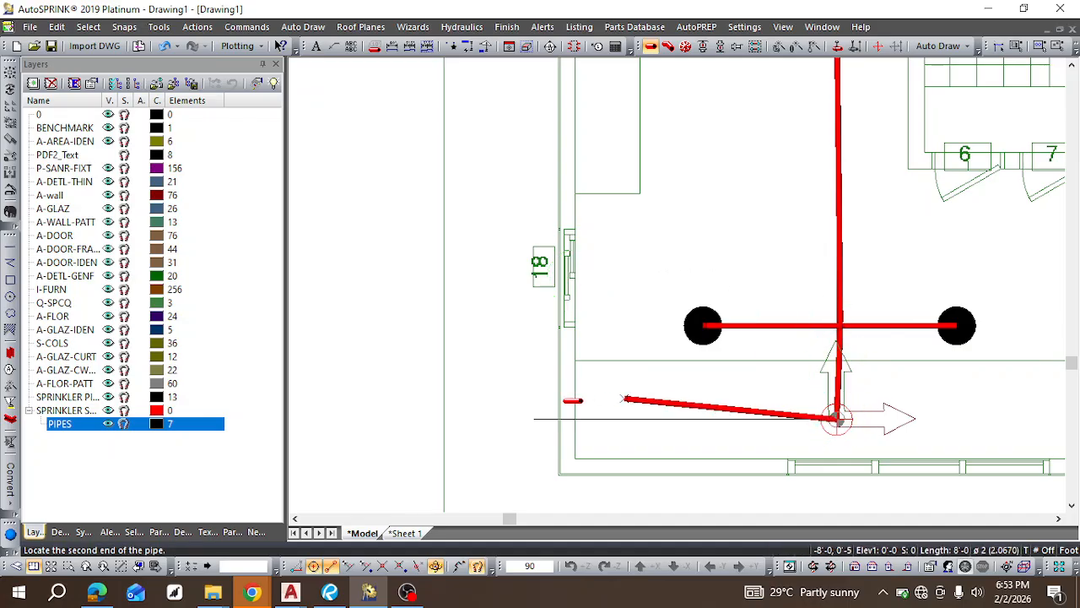
left_click(534, 419)
key("Escape")
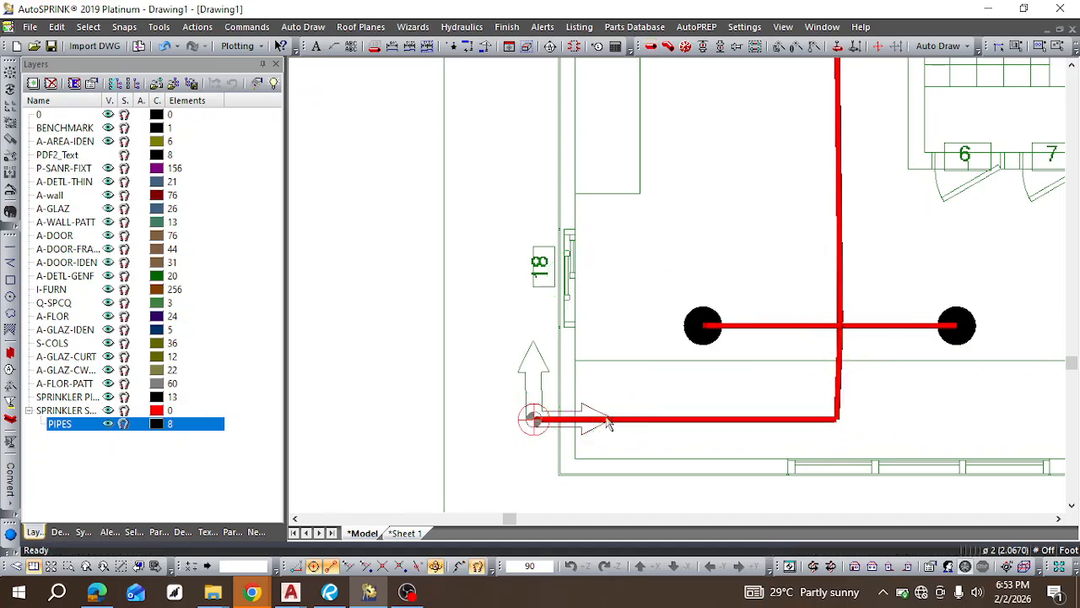
Step: Draw a pipe about 7'-3" long from the top junction of the main to the midpoint of the universal toilet's layout line
scroll(633, 359, "down", 5)
scroll(699, 291, "up", 6)
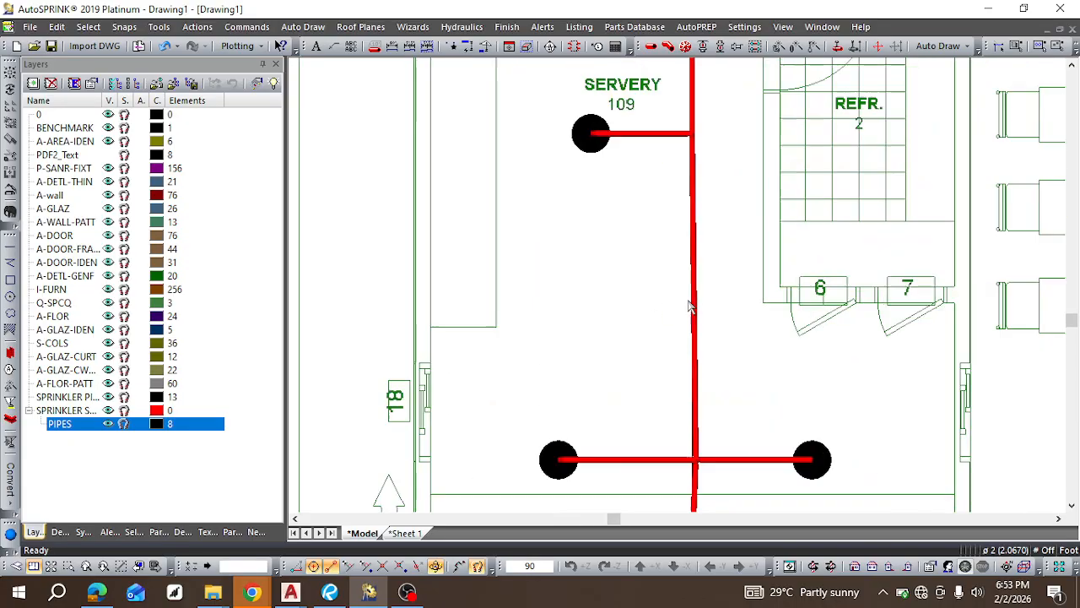
scroll(688, 306, "down", 5)
scroll(685, 231, "up", 5)
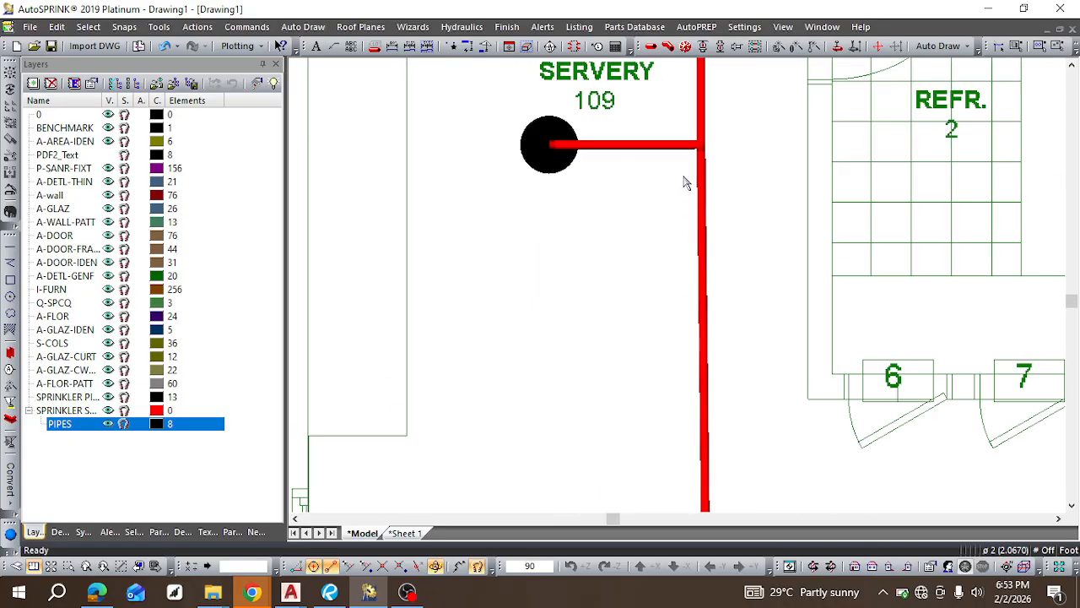
scroll(686, 184, "down", 5)
scroll(688, 135, "up", 4)
scroll(562, 215, "down", 1)
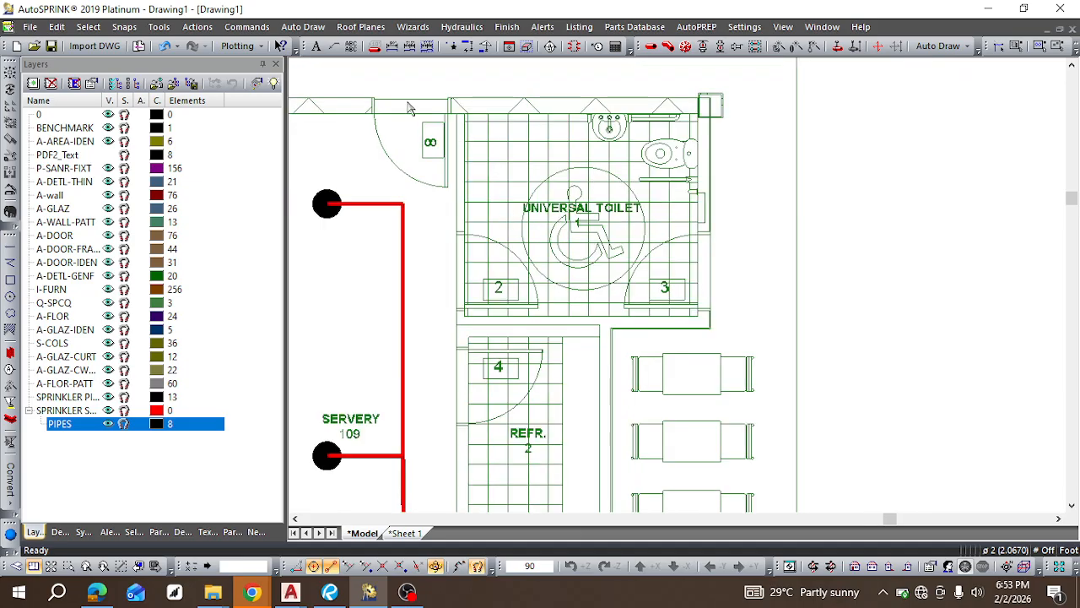
left_click(651, 46)
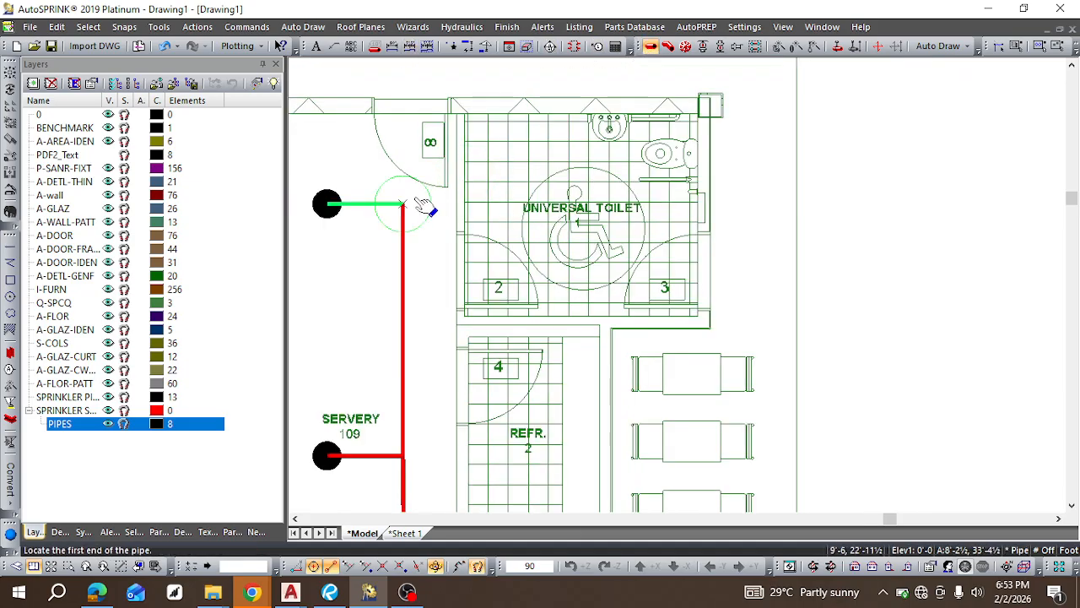
left_click(405, 205)
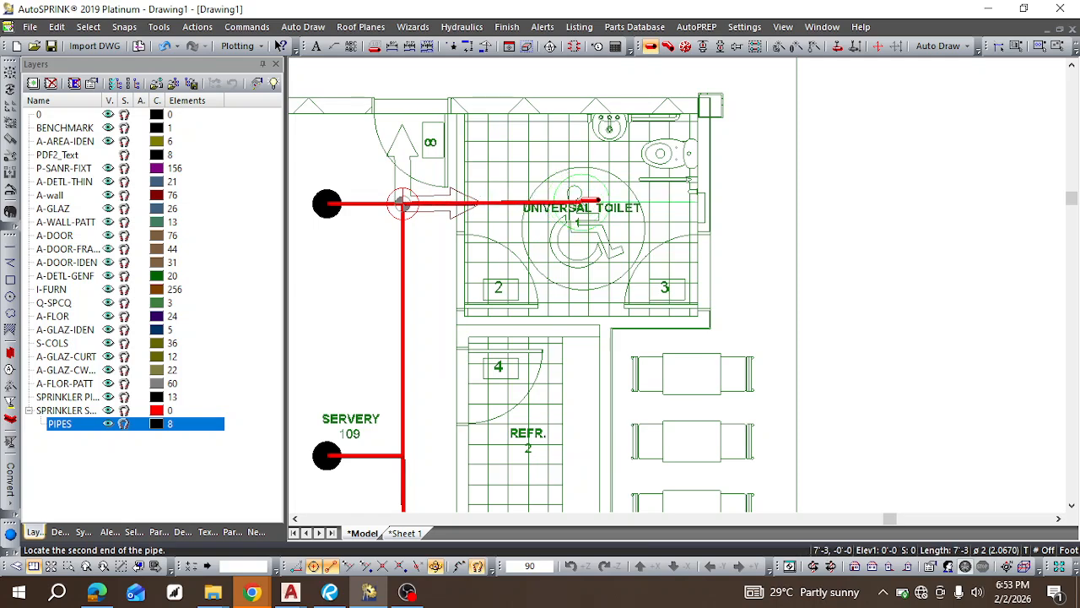
scroll(583, 205, "up", 1)
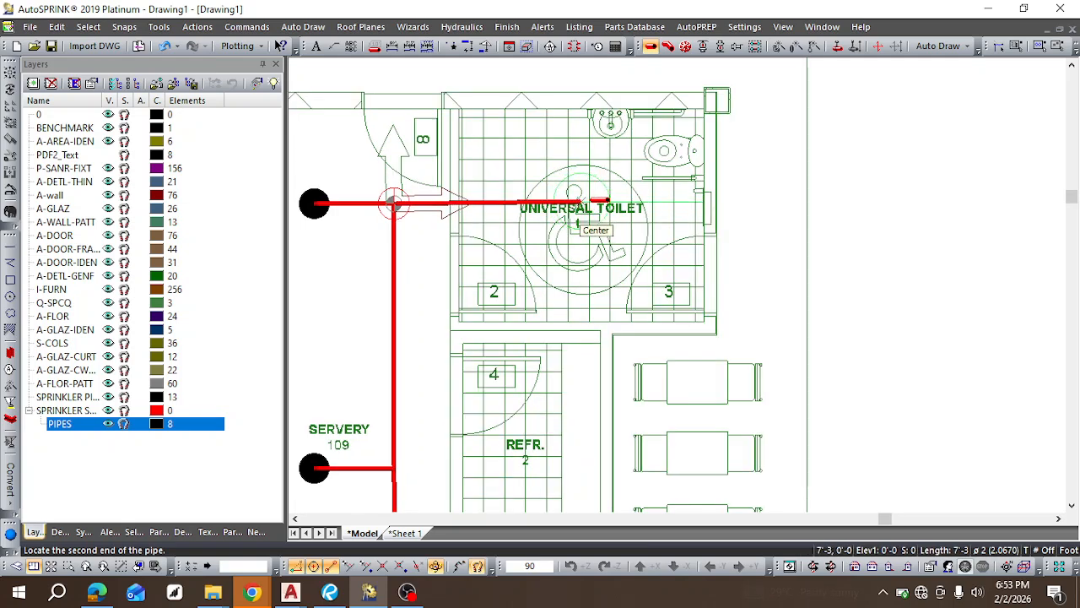
left_click(582, 205)
key("Escape")
Step: Examine the pipe layout across the floor plan, from the universal toilet branch to the lower sprinklers
scroll(413, 275, "down", 2)
scroll(401, 295, "down", 3)
scroll(386, 345, "up", 3)
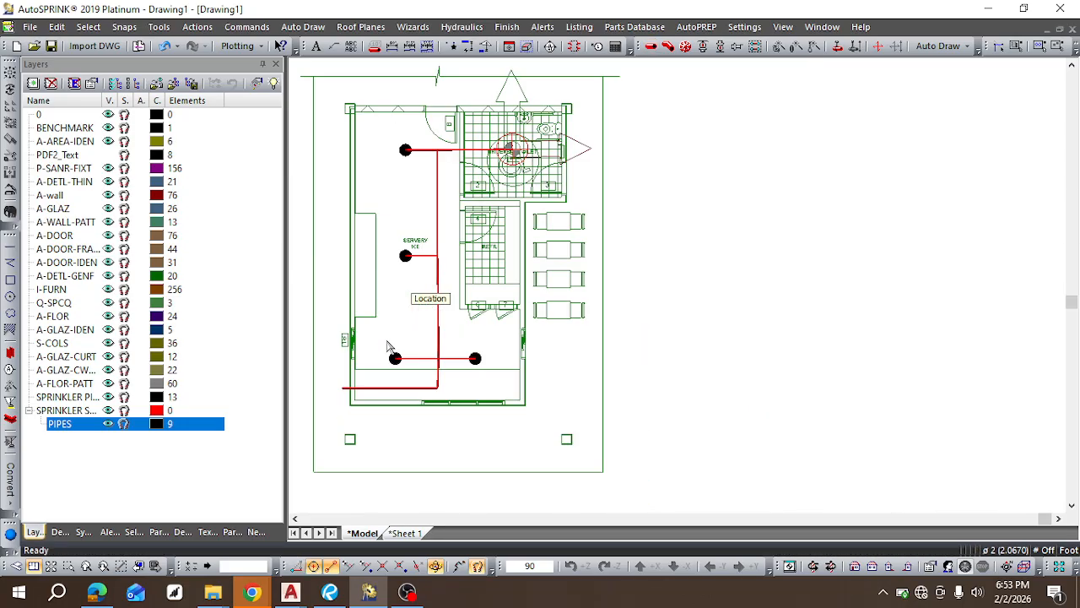
scroll(397, 230, "down", 1)
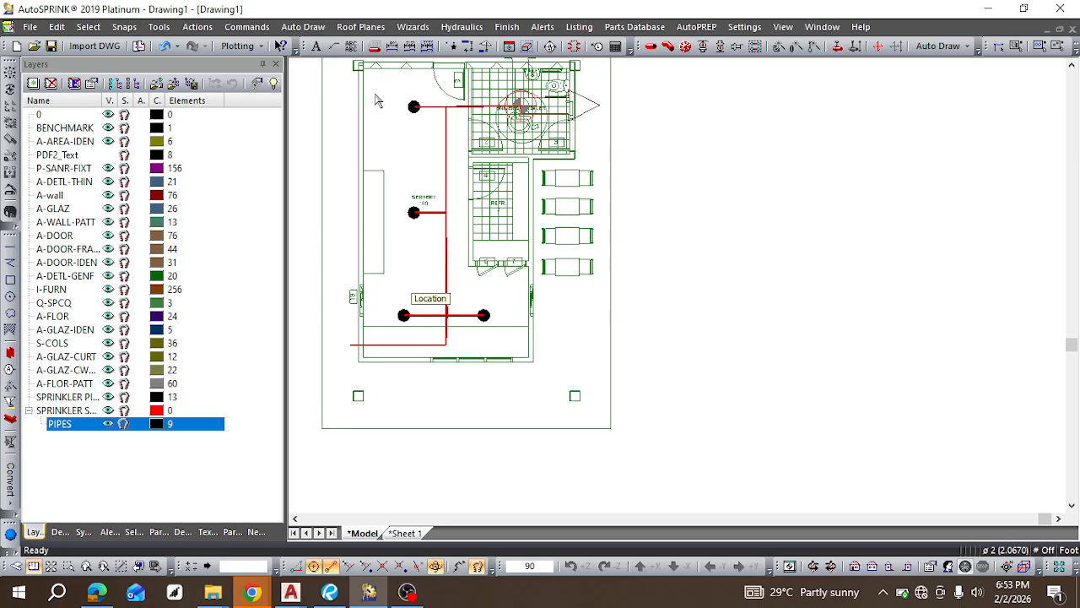
scroll(352, 74, "down", 2)
scroll(340, 78, "up", 2)
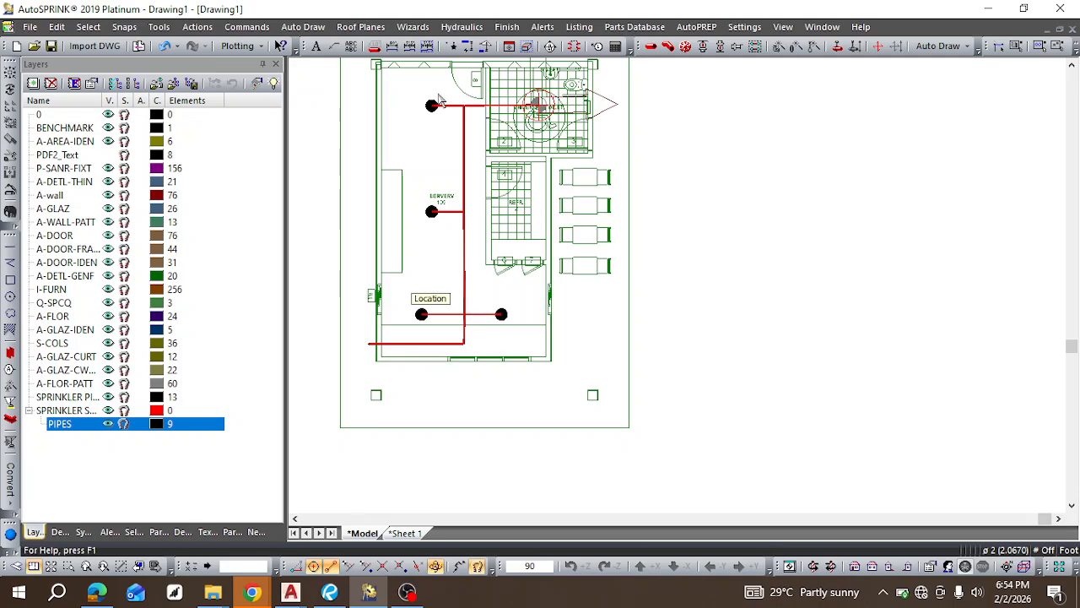
scroll(439, 99, "up", 3)
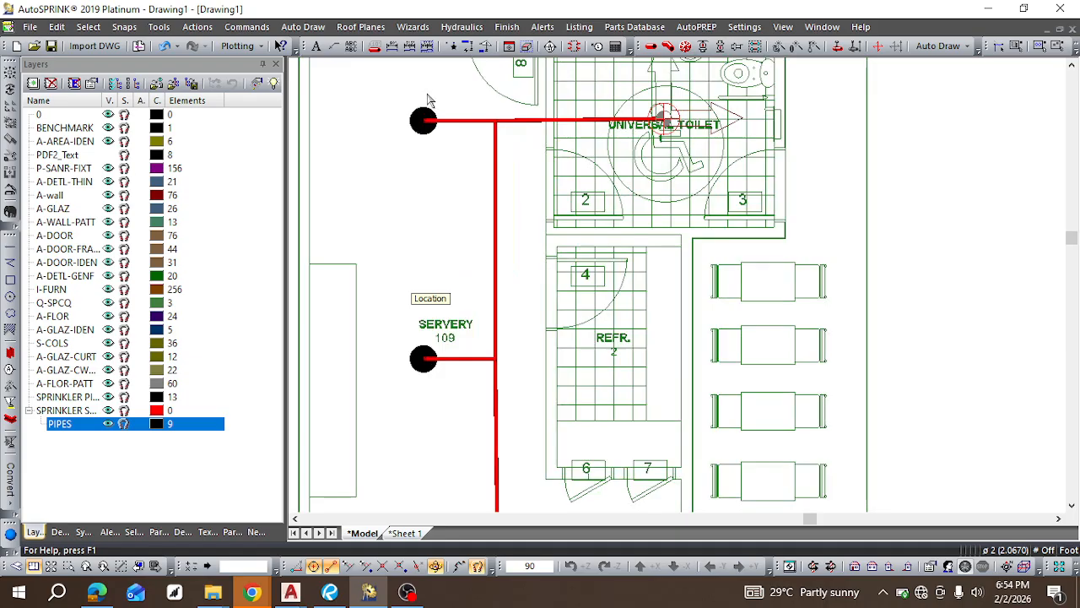
scroll(412, 173, "down", 5)
scroll(433, 330, "up", 8)
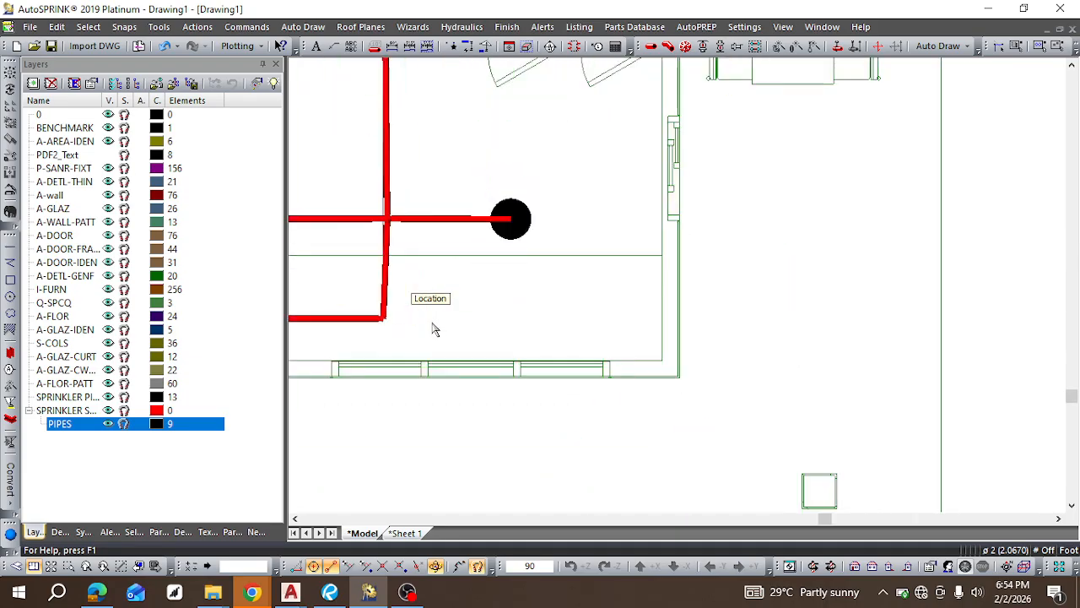
Step: Run Auto Fittings on the lower segment of the main, choosing the 2 - Cast Iron - Threaded Cross, CI, Galv fitting for the crossing
scroll(384, 226, "up", 5)
scroll(444, 215, "up", 4)
scroll(445, 227, "down", 6)
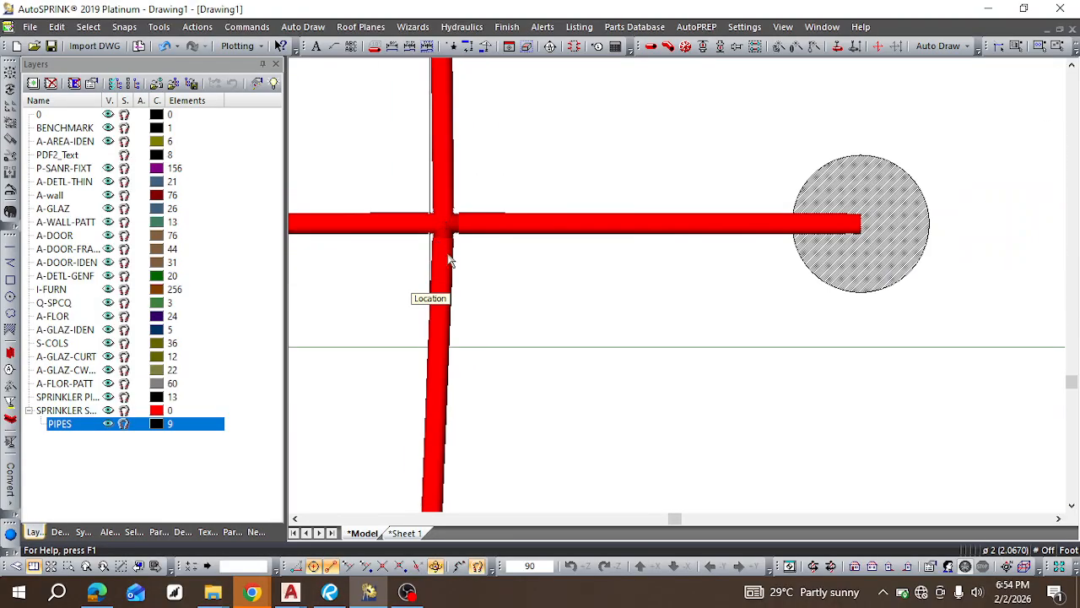
left_click(448, 260)
right_click(448, 262)
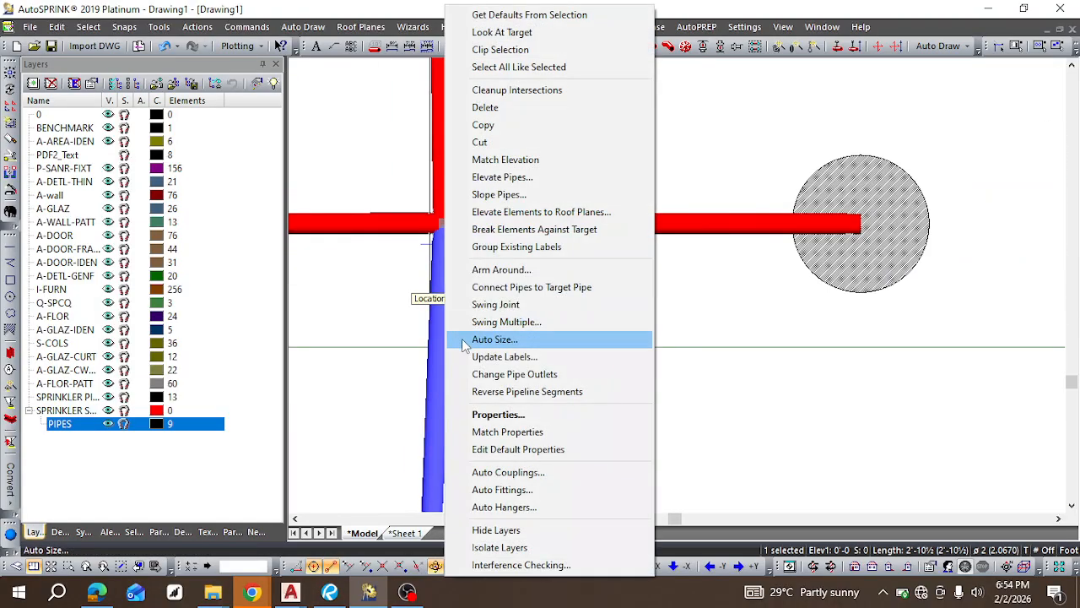
left_click(502, 490)
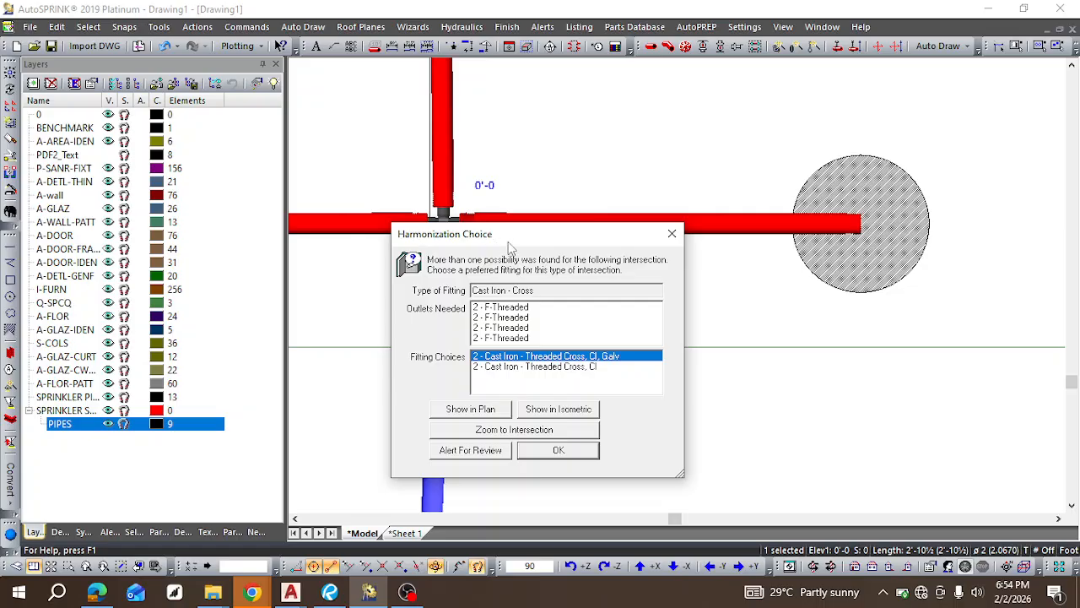
left_click(558, 449)
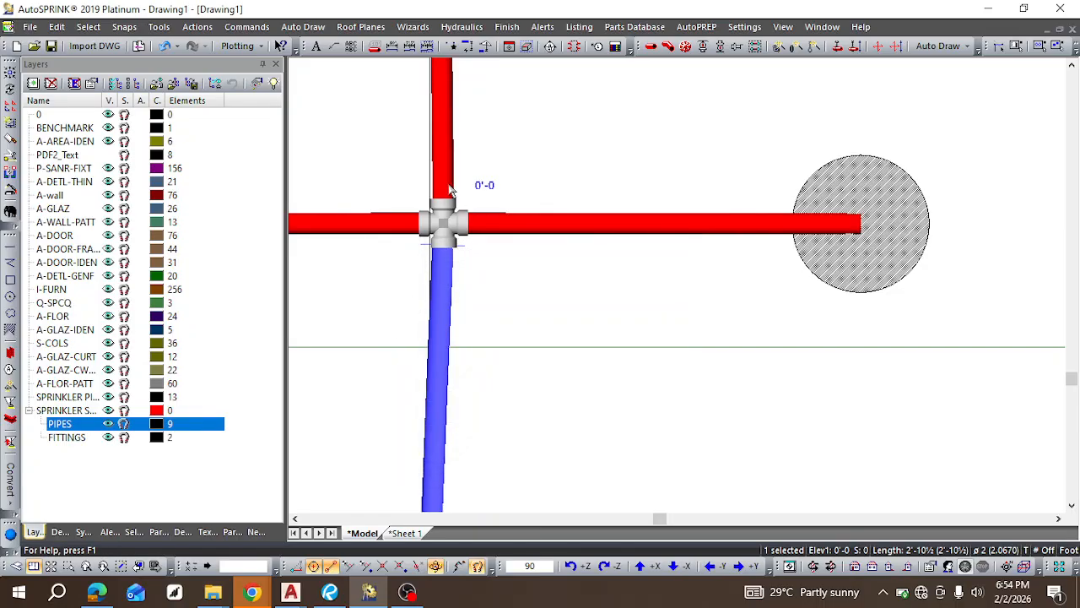
Step: Examine the new cross and elbow fittings on the main and the branch pipes running to both lower sprinklers
scroll(439, 217, "up", 4)
scroll(433, 222, "down", 4)
scroll(422, 232, "up", 3)
scroll(415, 241, "down", 5)
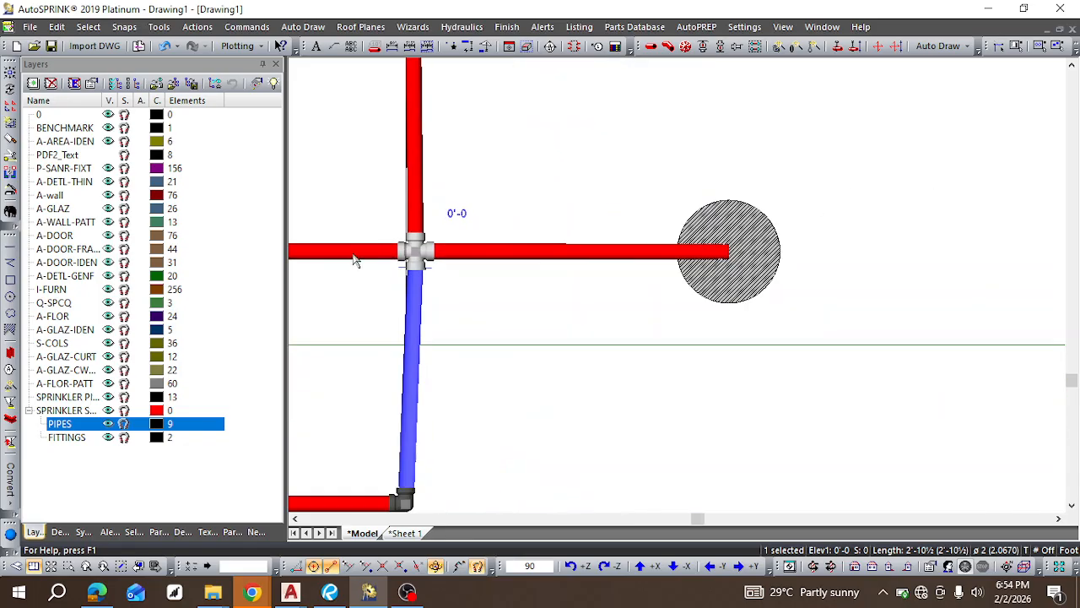
scroll(445, 247, "down", 3)
scroll(362, 232, "up", 3)
scroll(357, 244, "down", 1)
scroll(314, 262, "up", 3)
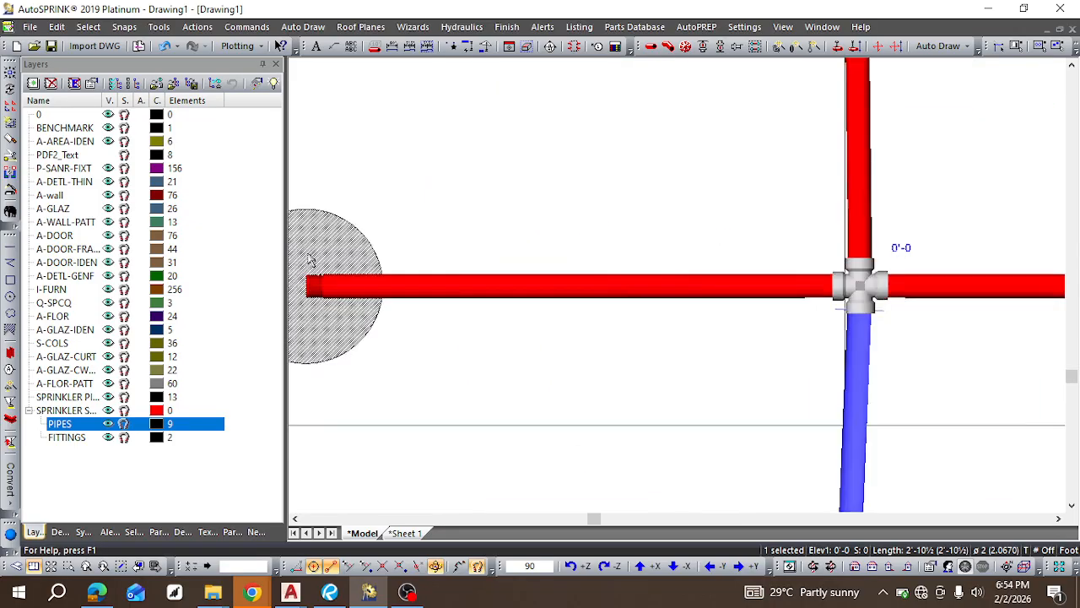
scroll(658, 169, "down", 3)
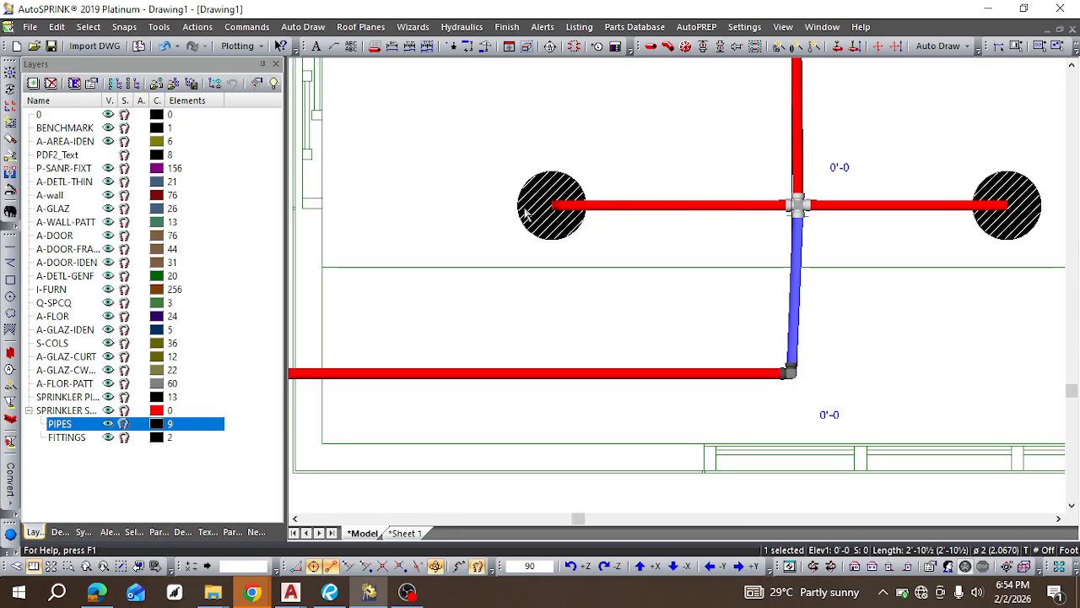
scroll(553, 234, "down", 2)
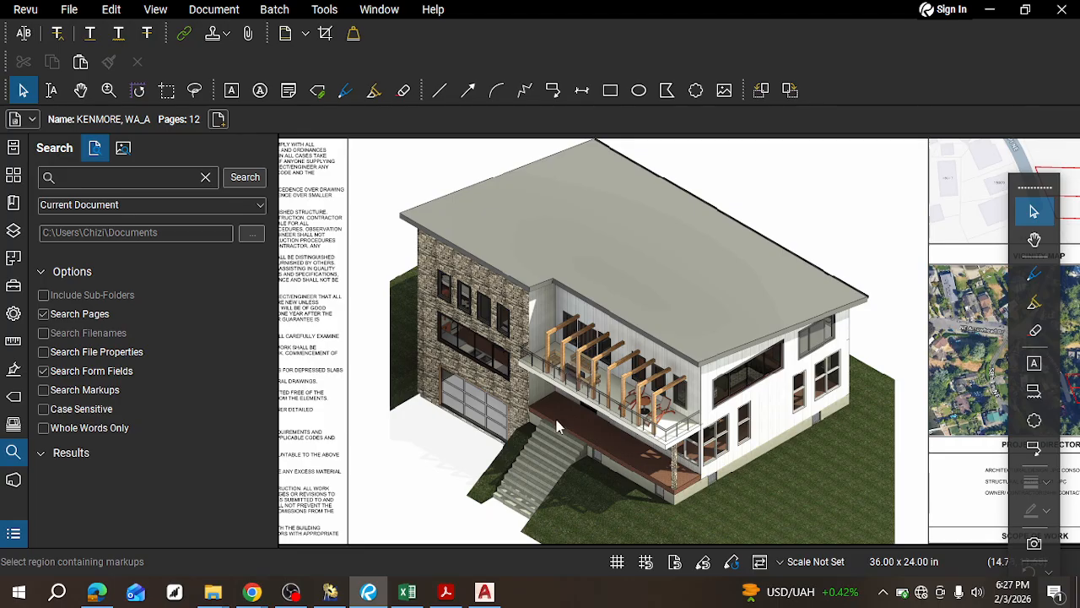
Step: Examine the 3D house rendering in the KENMORE, WA_A drawing set in Bluebeam Revu, from the garage facade to the balcony side
scroll(556, 420, "up", 3)
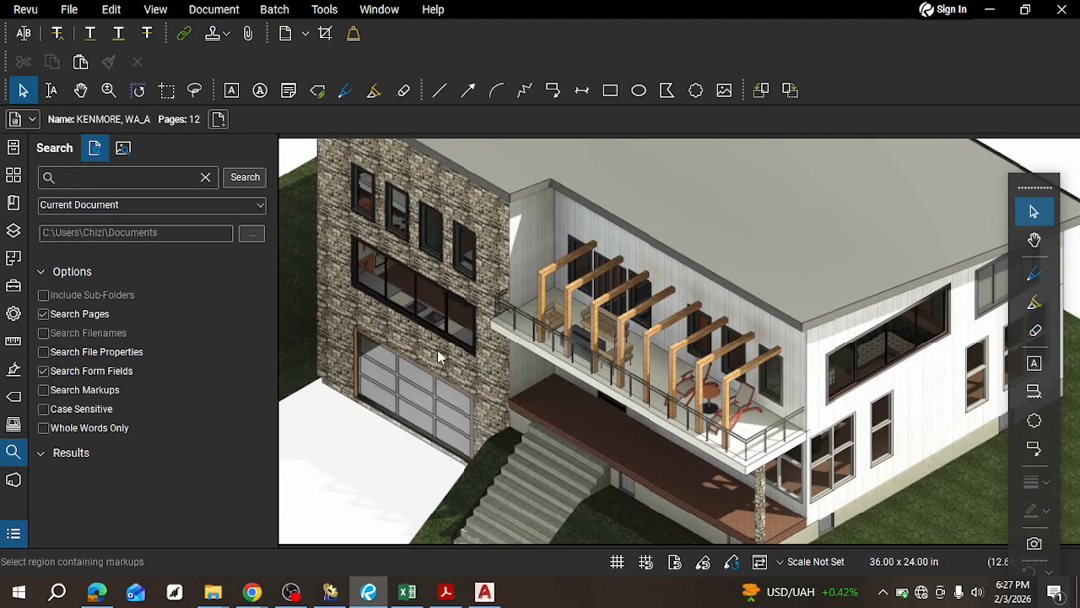
middle_click_drag(442, 369, 446, 291)
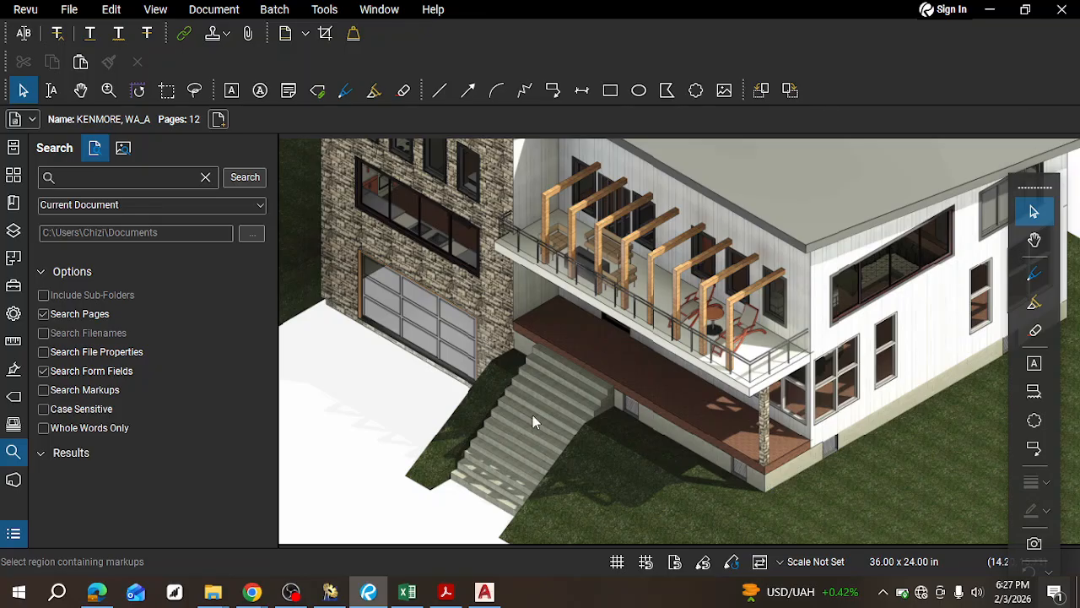
middle_click_drag(894, 366, 701, 417)
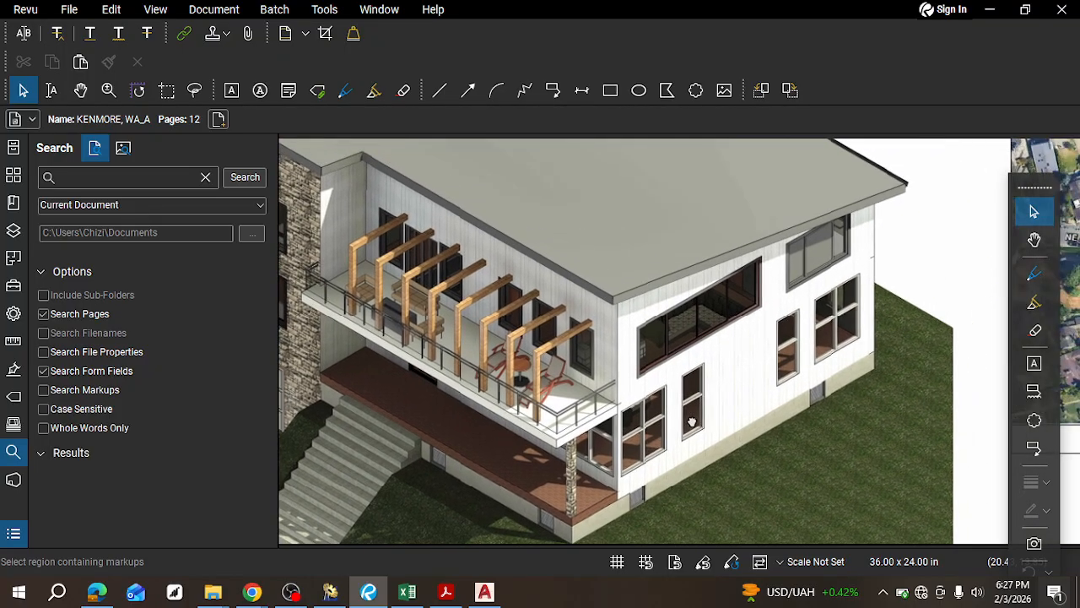
middle_click_drag(679, 359, 893, 353)
middle_click_drag(798, 352, 710, 374)
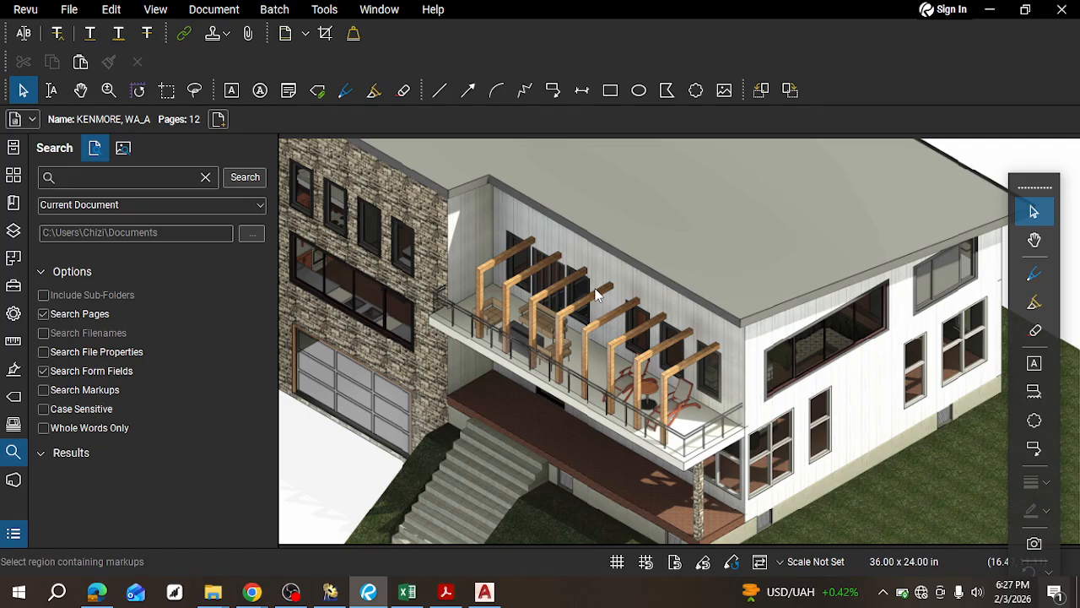
scroll(599, 302, "down", 1)
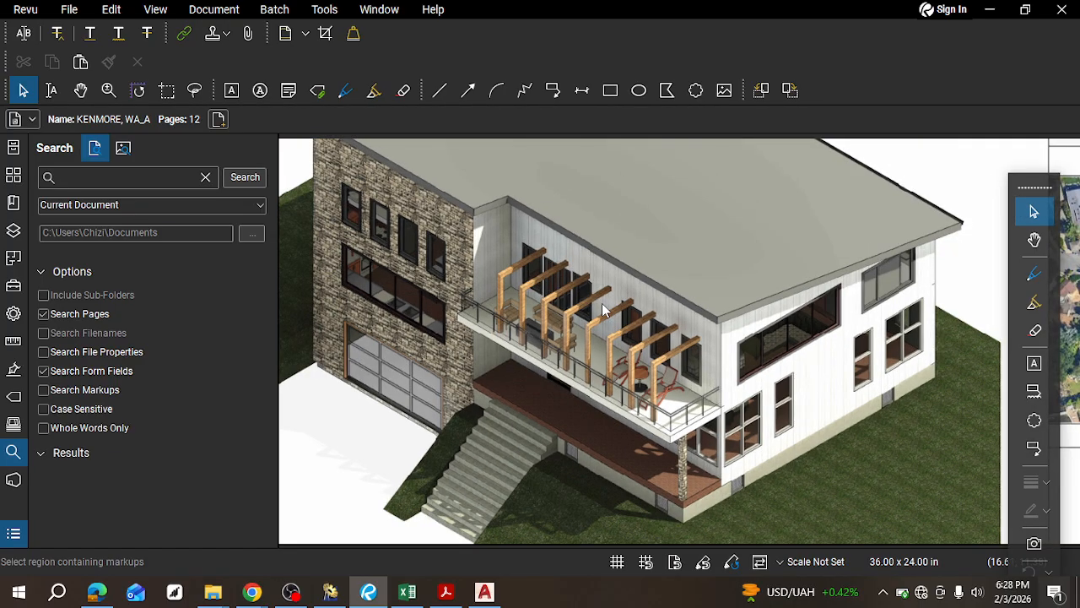
Step: Go forward to the two-car garage level plan and view its full layout with the crawl space
key("Right")
key("Right")
key("Right")
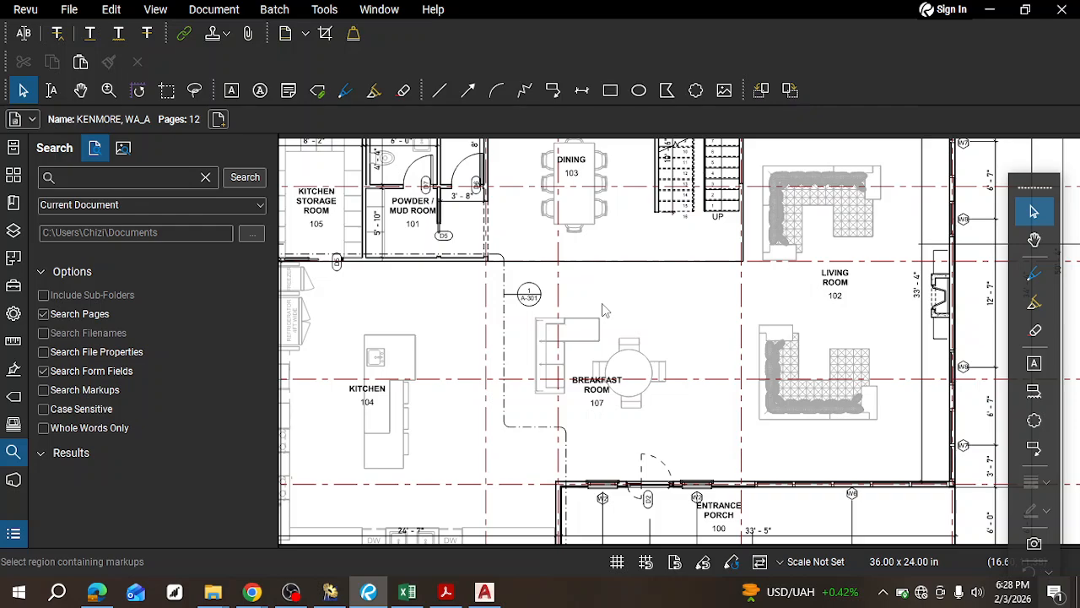
key("Left")
scroll(603, 310, "down", 4)
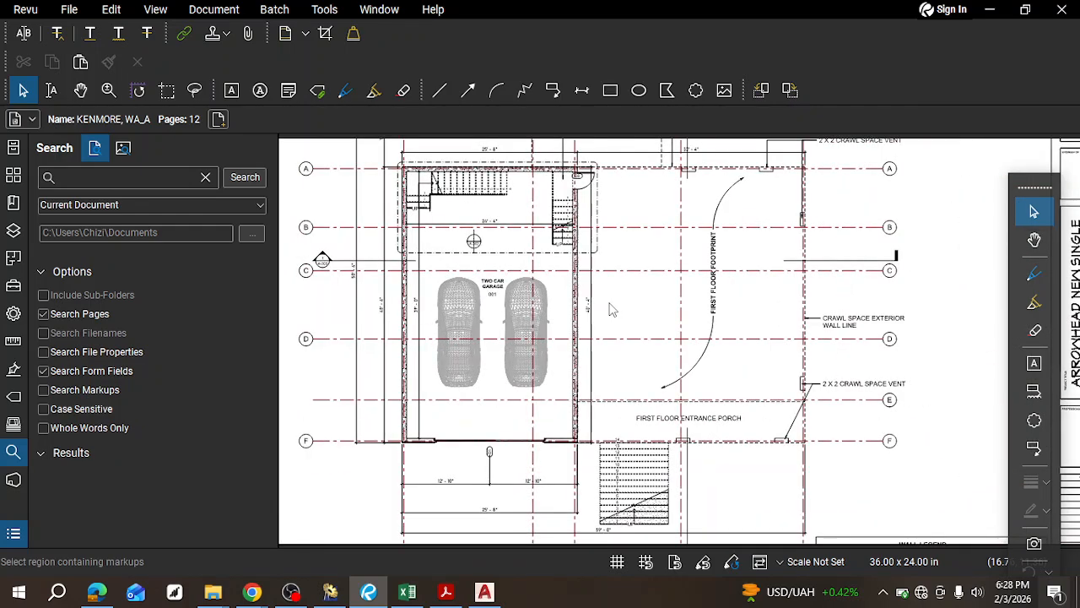
scroll(583, 308, "down", 3)
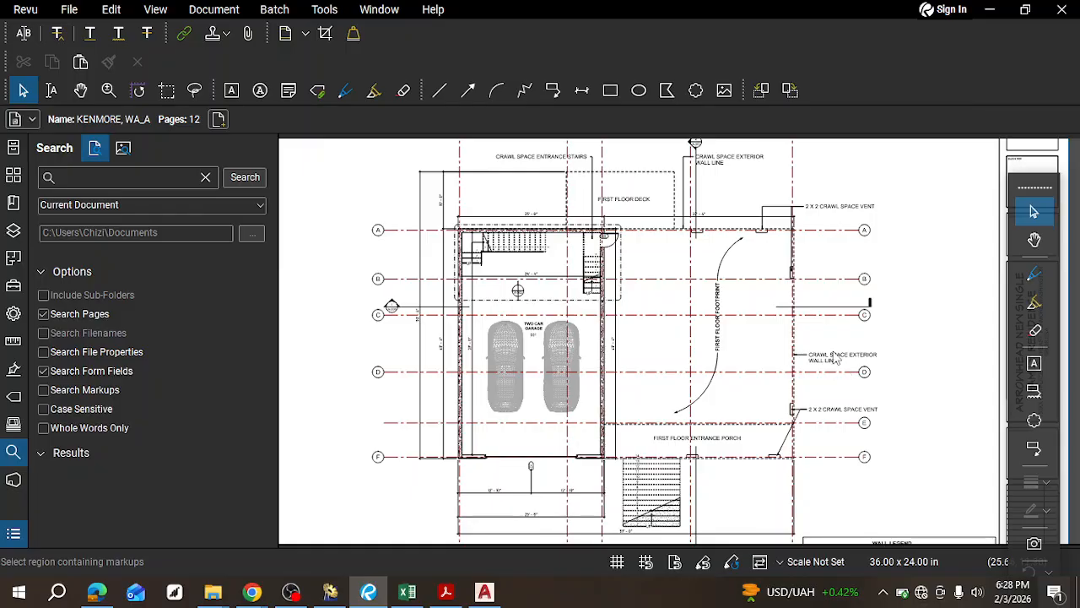
Step: Look through the first-floor, second-floor and roof plans and the elevation sheets, up to the building sections sheet
key("Right")
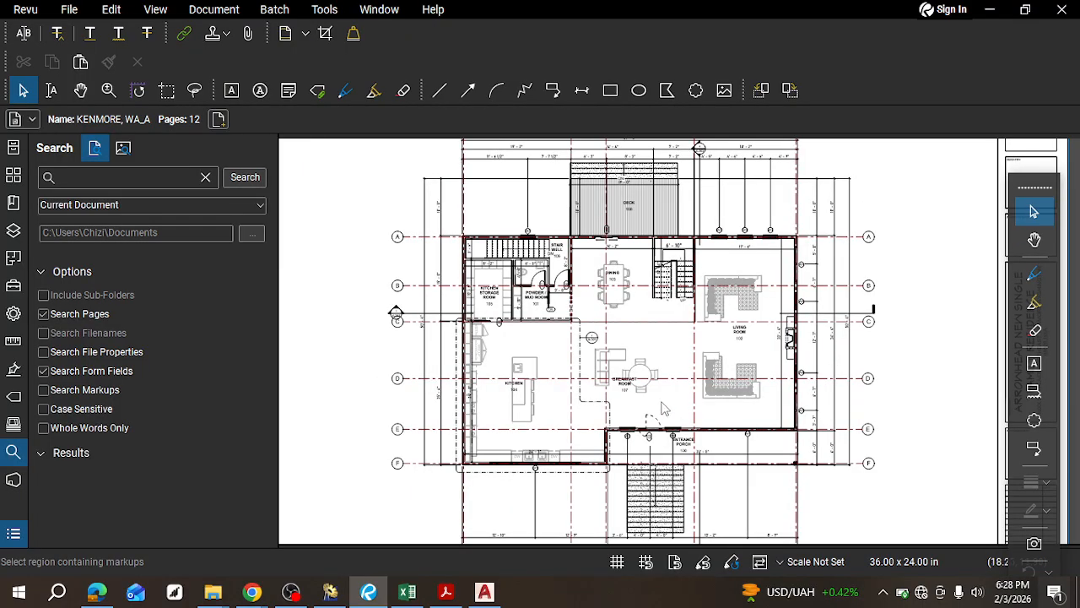
key("Right")
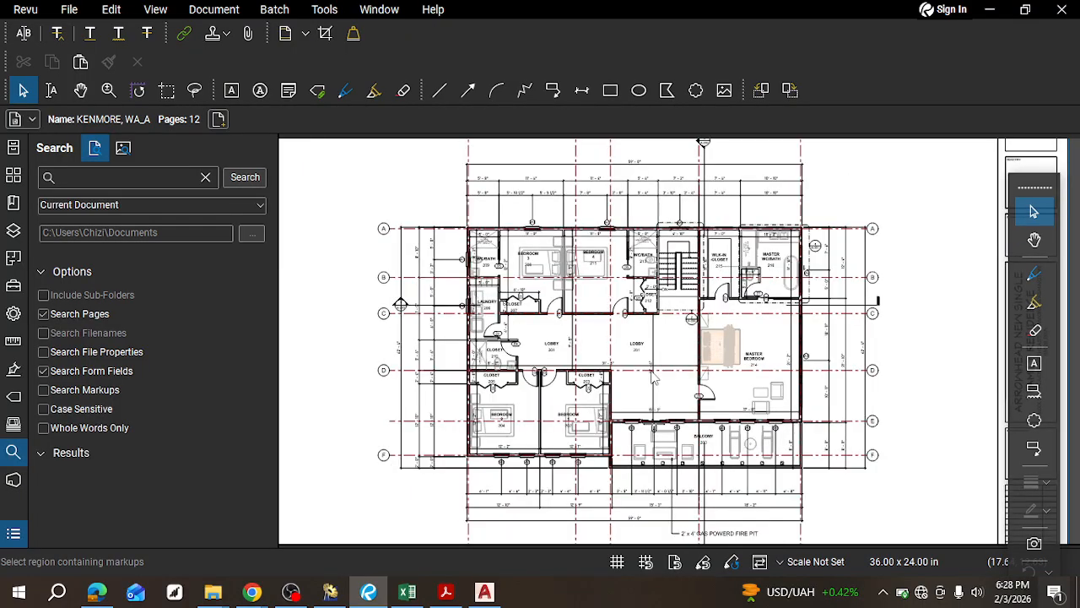
key("Right")
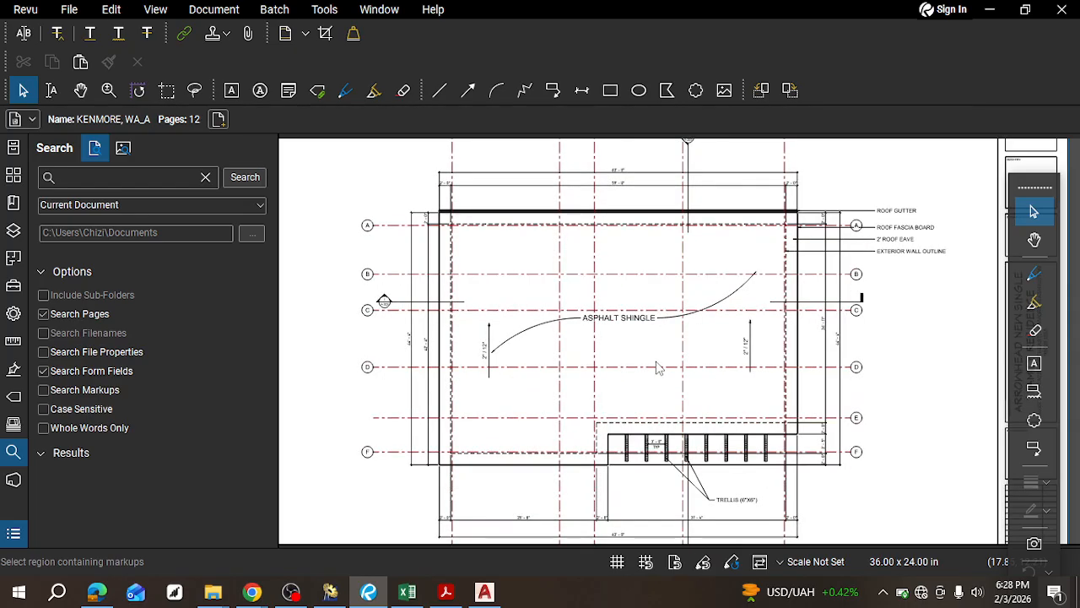
key("Right")
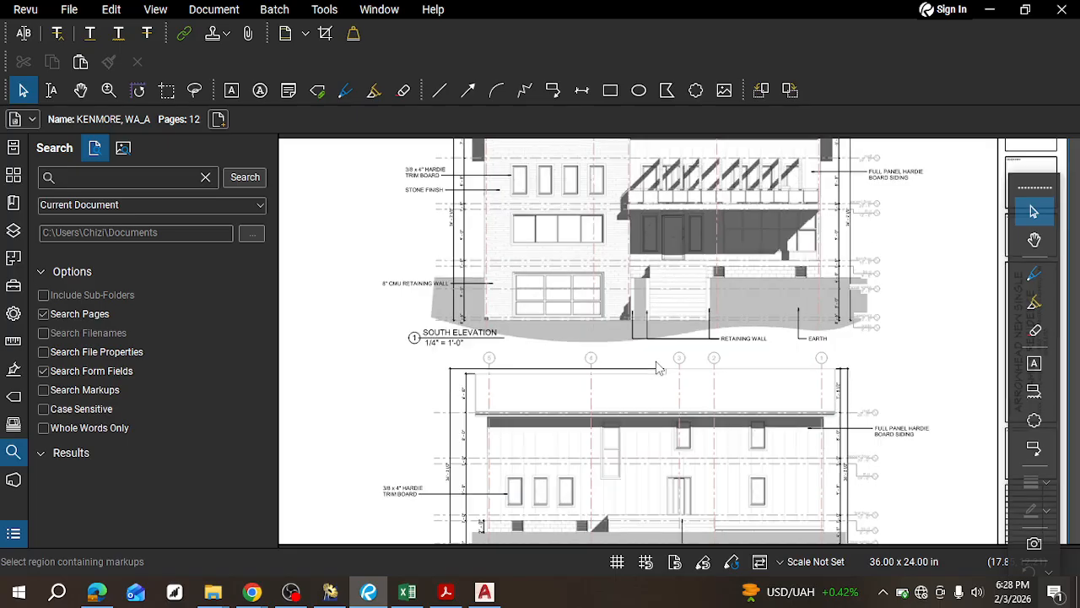
key("Right")
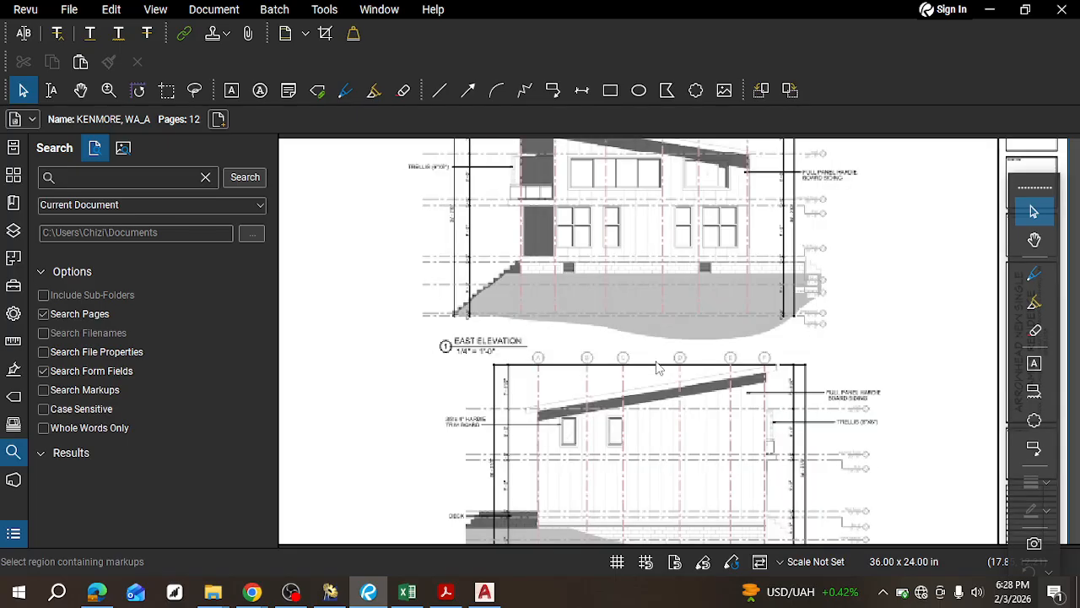
key("Right")
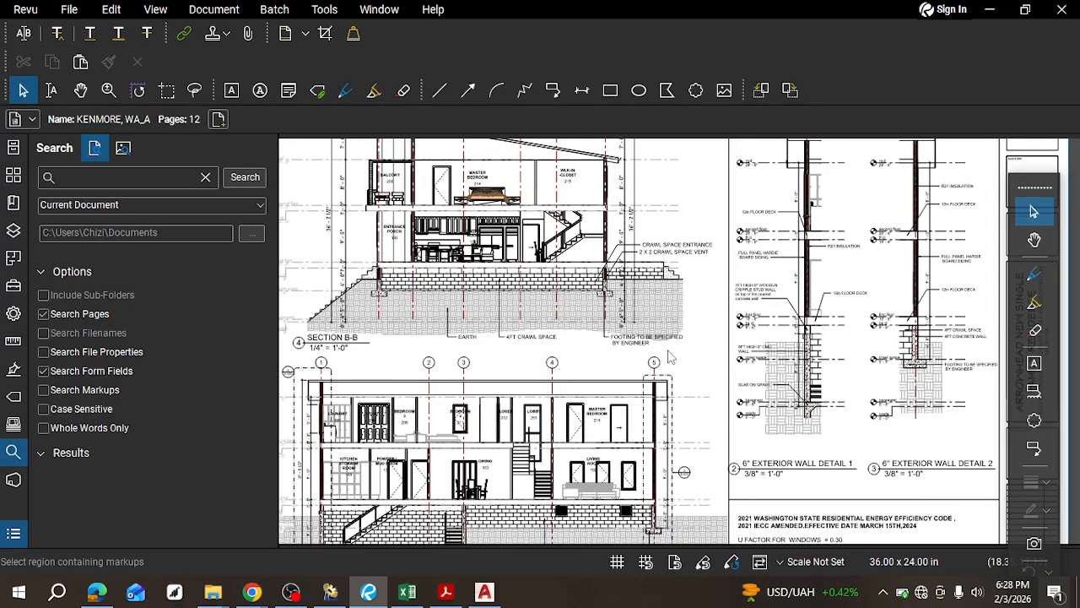
Step: Return to the east and west elevations sheet and examine the roof slope and floor levels in both views
key("Left")
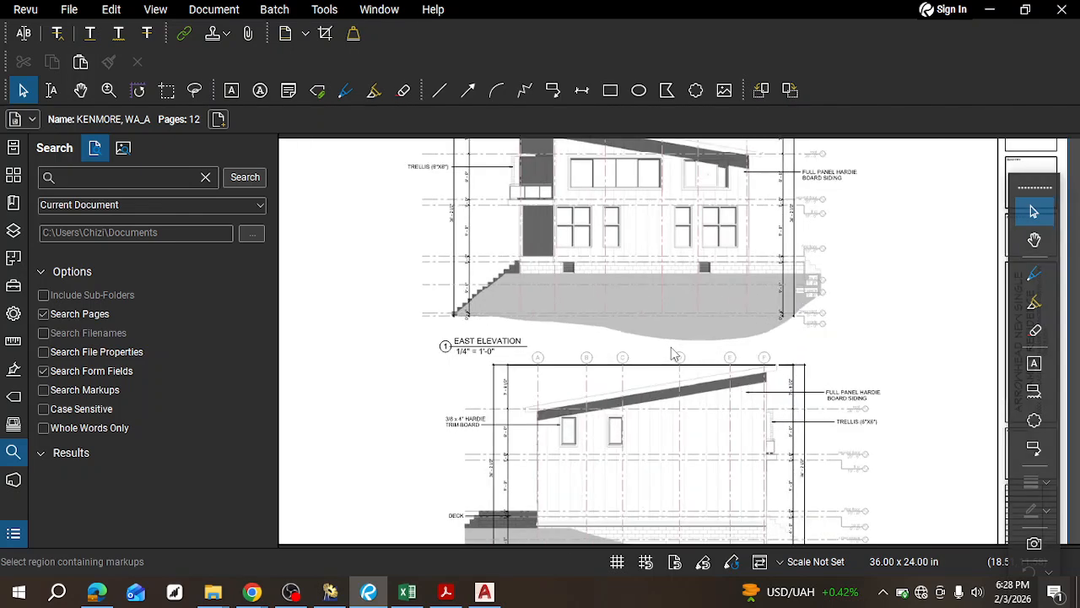
mouse_move(670, 347)
middle_mouse_down()
mouse_move(675, 375)
mouse_move(681, 358)
middle_mouse_up()
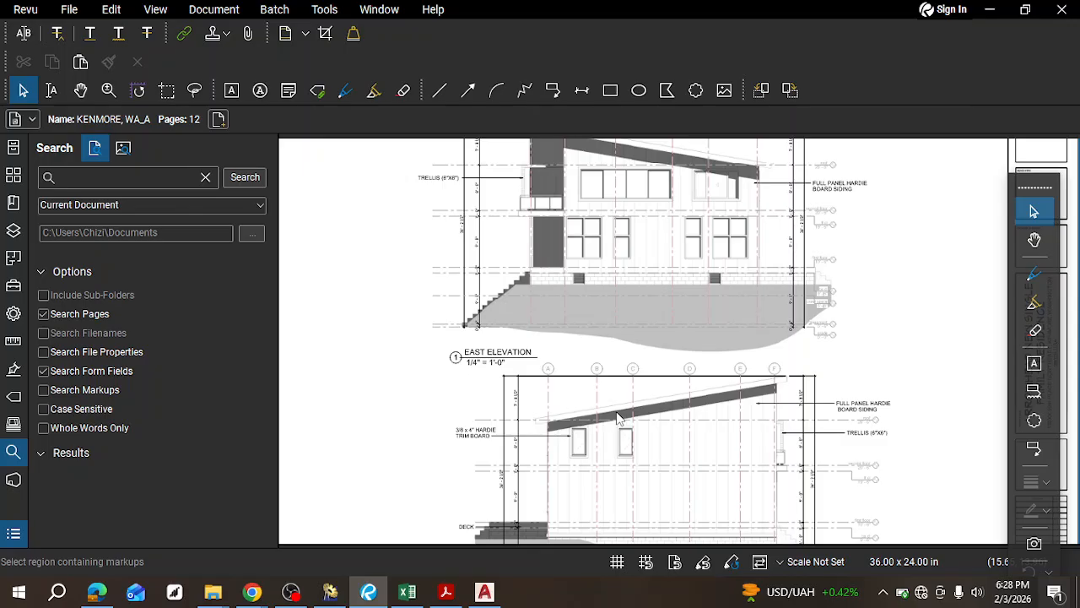
scroll(549, 338, "up", 1)
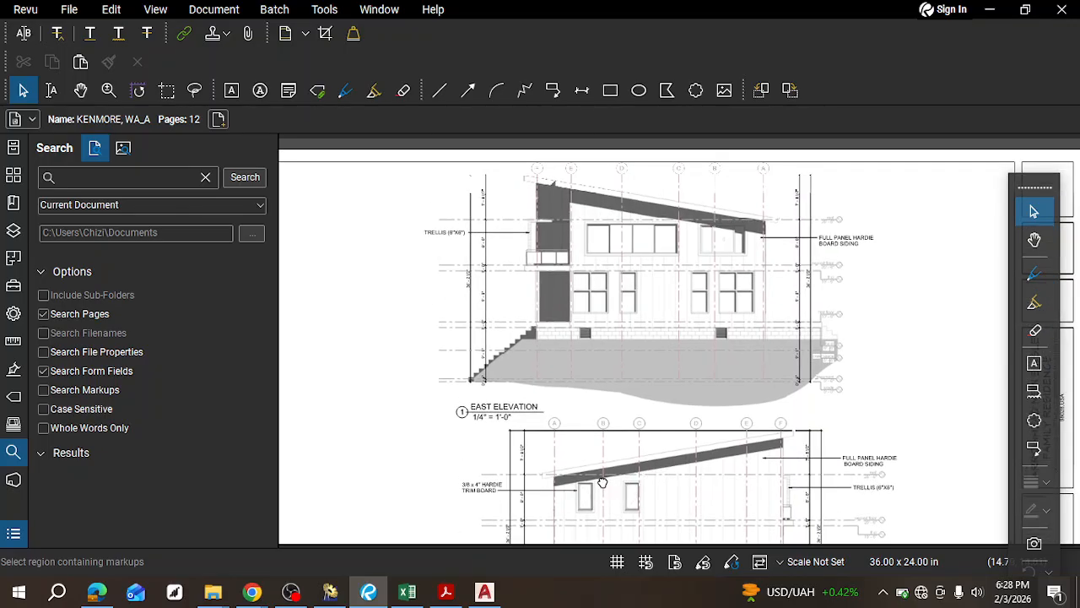
scroll(447, 240, "up", 3)
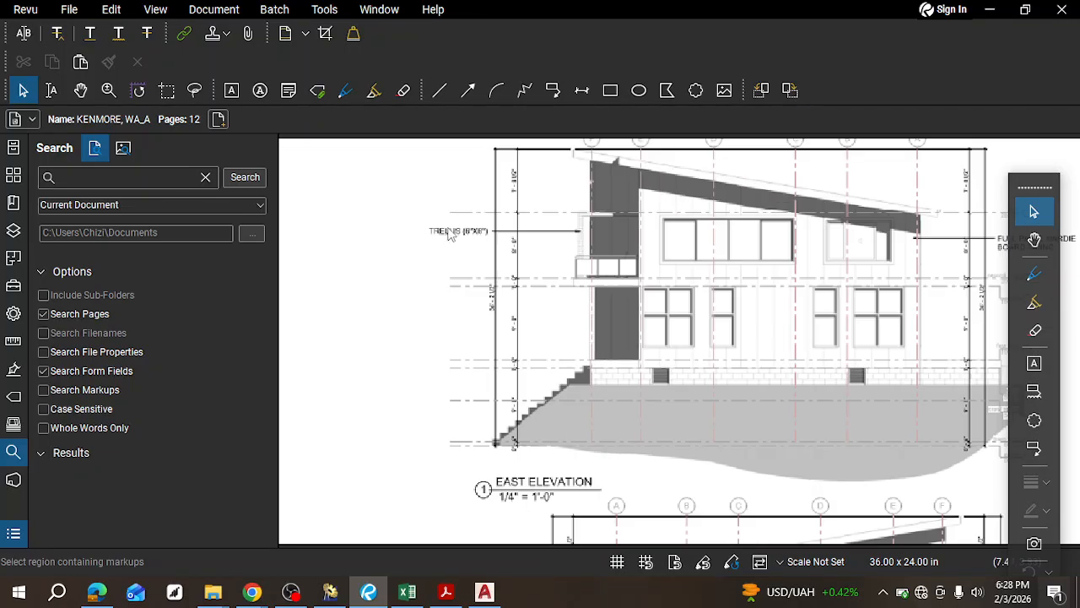
middle_click_drag(581, 229, 507, 293)
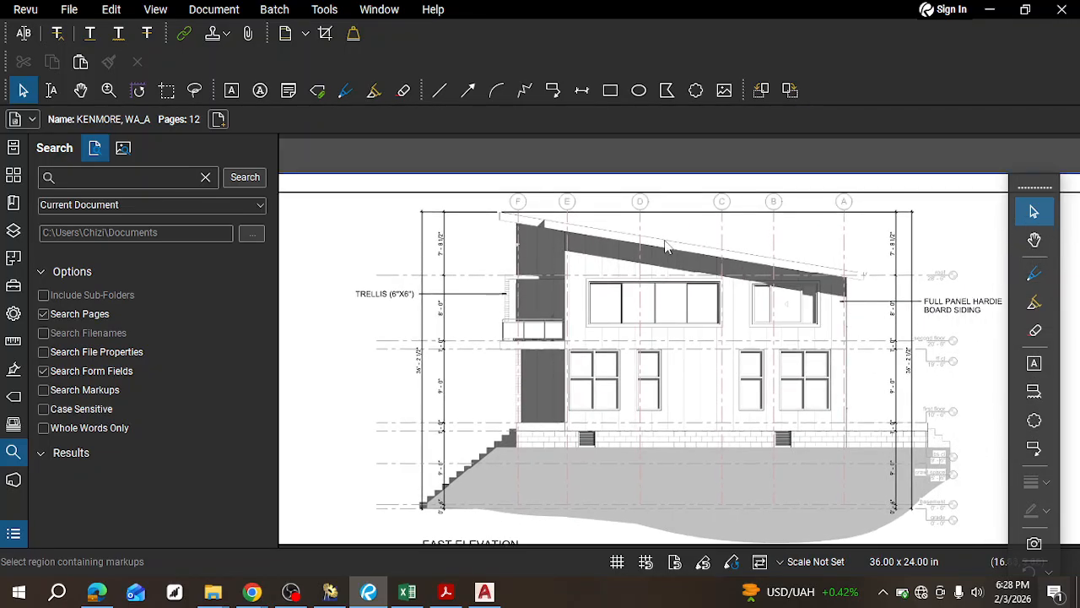
scroll(666, 249, "down", 1)
middle_click_drag(665, 266, 665, 199)
middle_click_drag(651, 393, 633, 237)
mouse_move(639, 458)
middle_mouse_down()
mouse_move(666, 378)
mouse_move(647, 434)
middle_mouse_up()
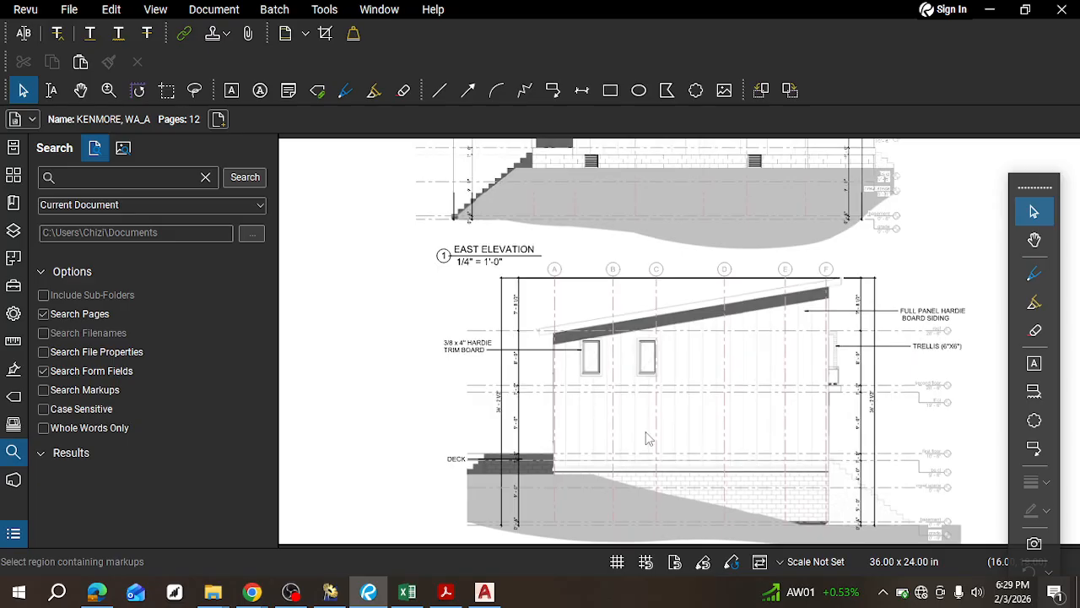
scroll(646, 434, "down", 1)
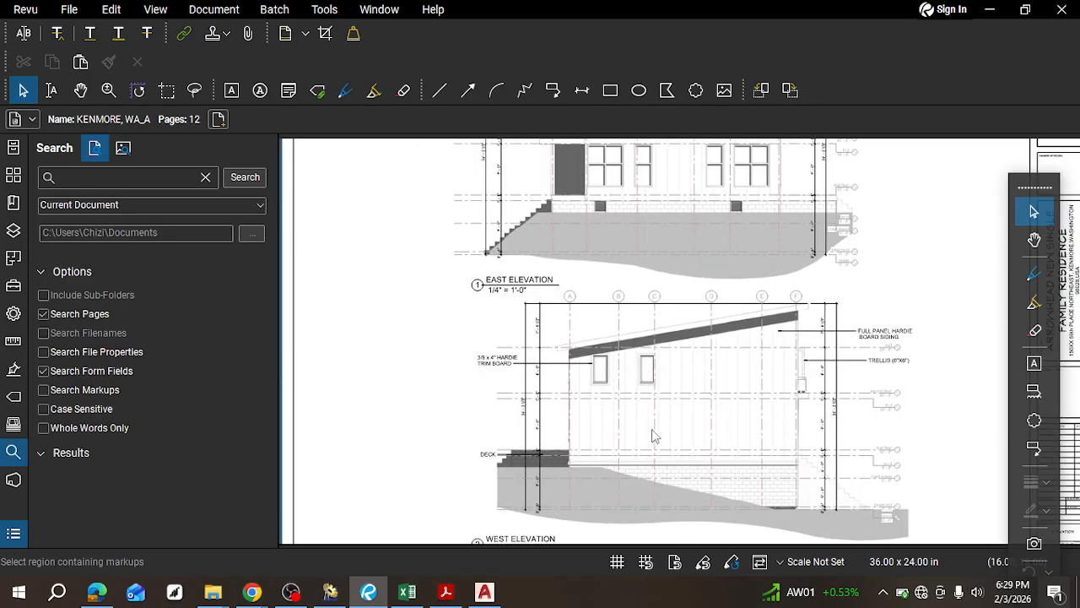
scroll(647, 426, "down", 1)
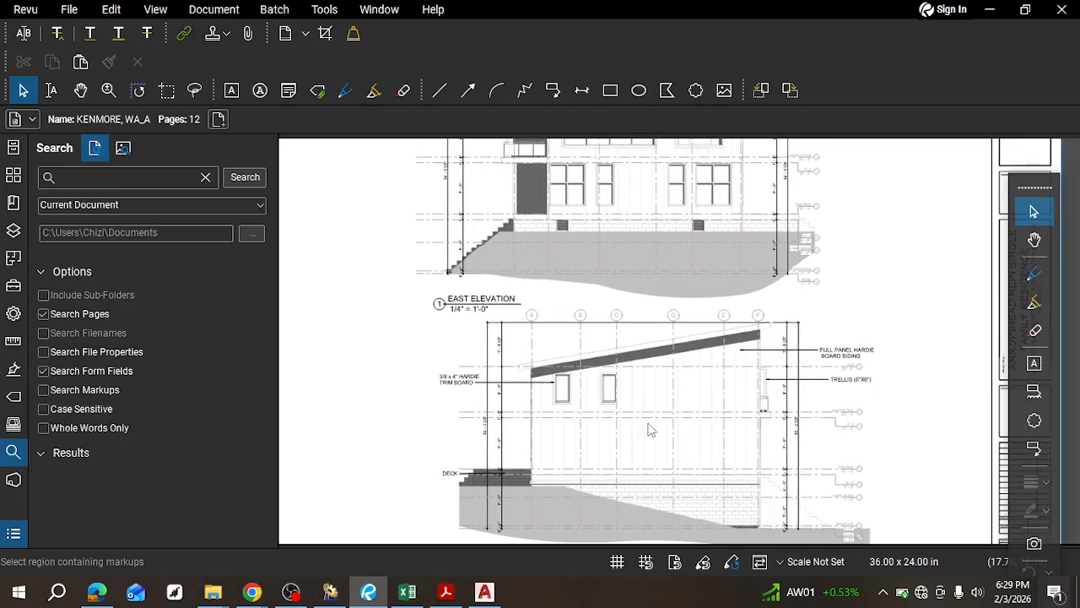
Step: Review the building sections, the kitchen detail sheet, and the door and window schedules
key("Right")
scroll(651, 397, "up", 2)
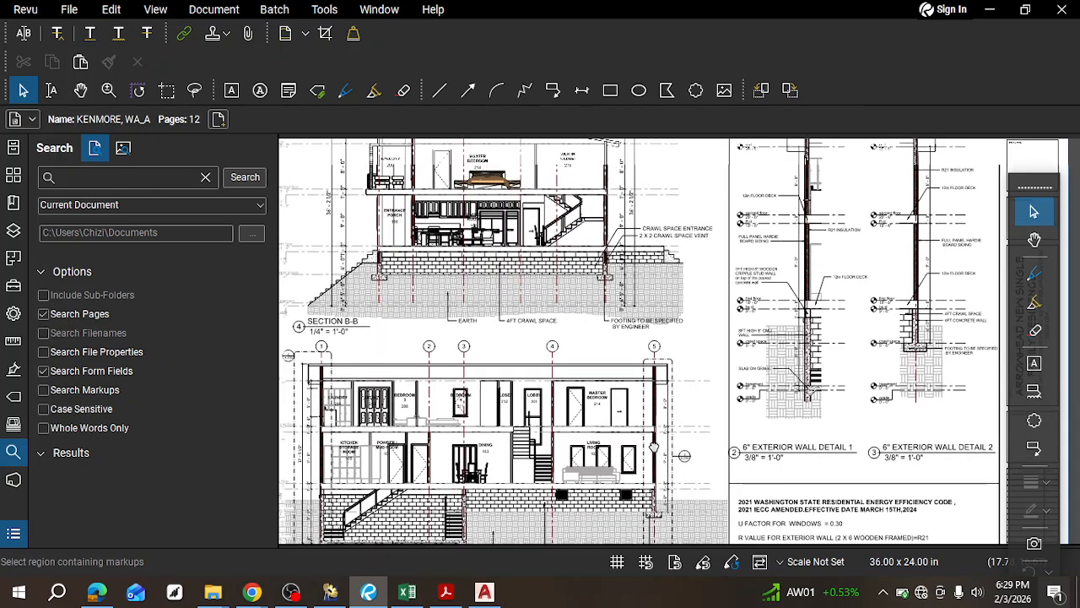
middle_click_drag(649, 286, 650, 330)
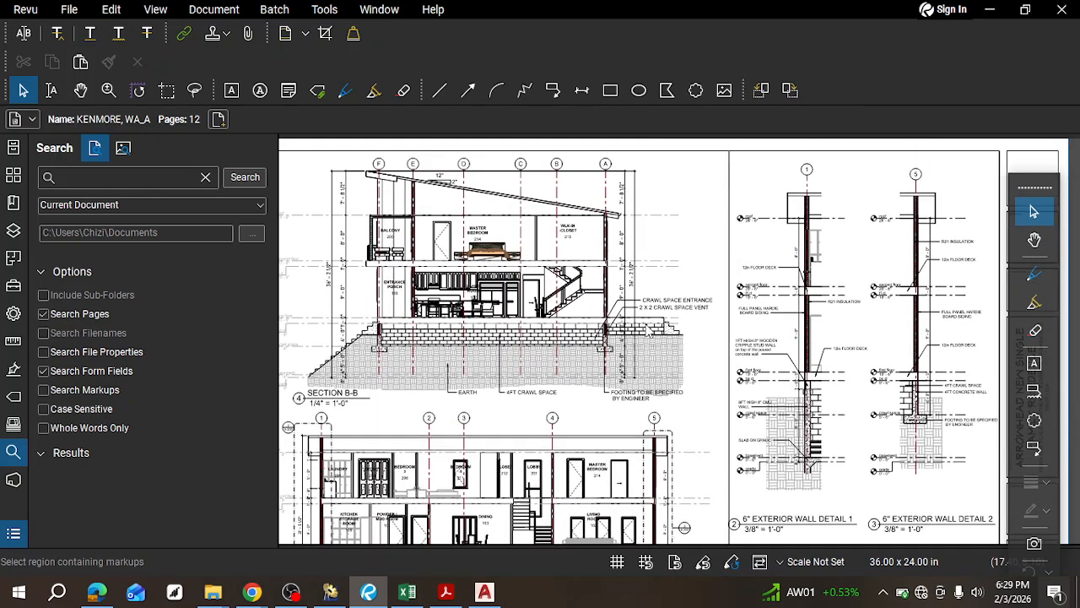
key("Right")
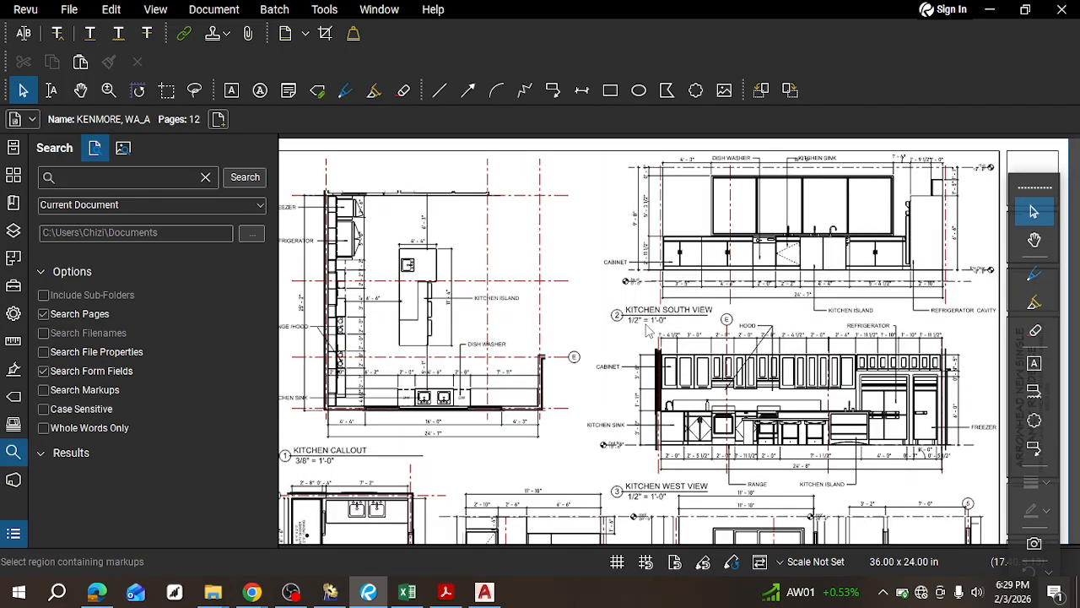
key("Right")
middle_click_drag(645, 325, 674, 263)
key("Right")
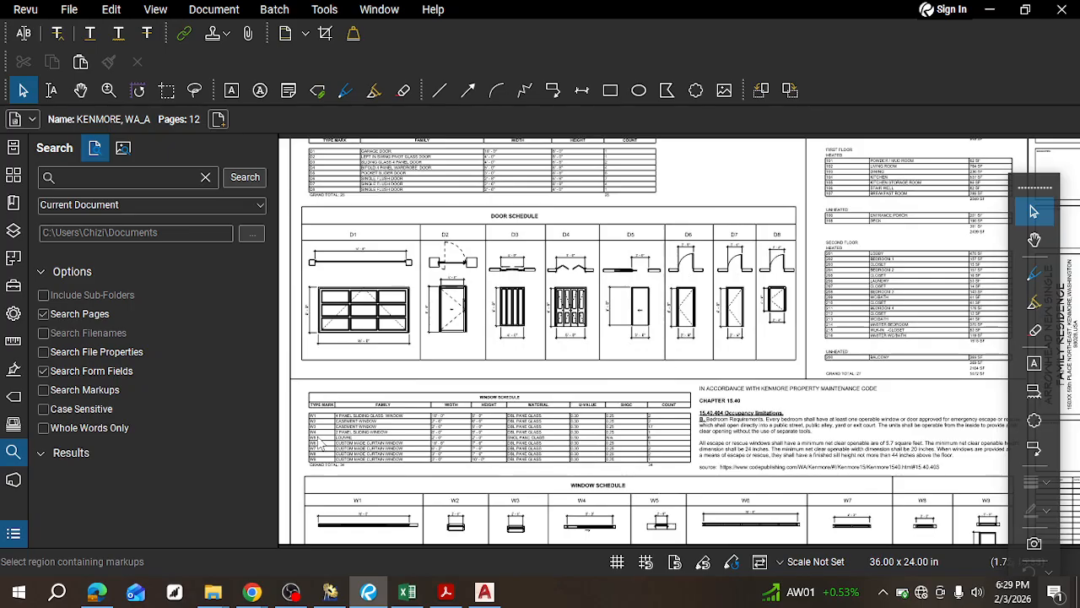
scroll(337, 435, "up", 3)
scroll(473, 338, "down", 3)
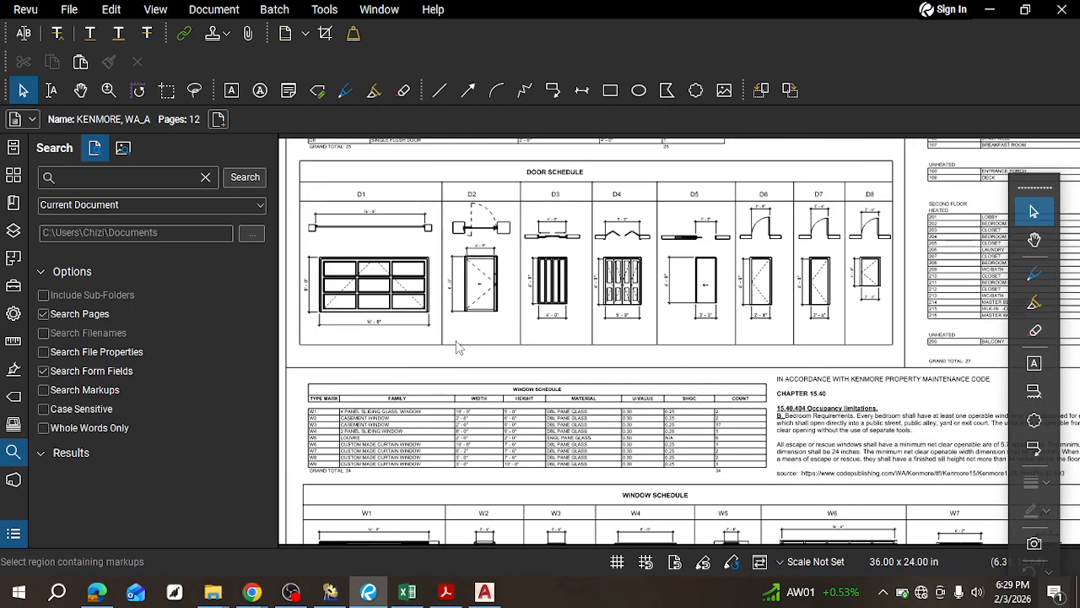
Step: View the room schedule beside the door schedule, and switch to the kenmore-wa_all floors drawing in AutoCAD
mouse_move(507, 320)
middle_mouse_down()
mouse_move(445, 322)
mouse_move(459, 344)
mouse_move(447, 412)
middle_mouse_up()
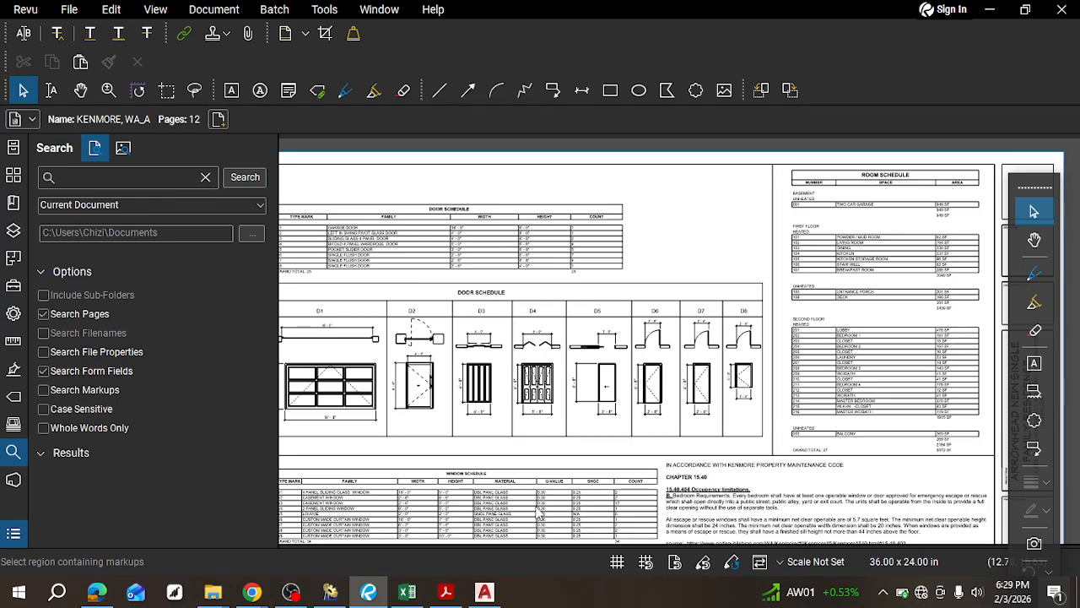
mouse_move(488, 594)
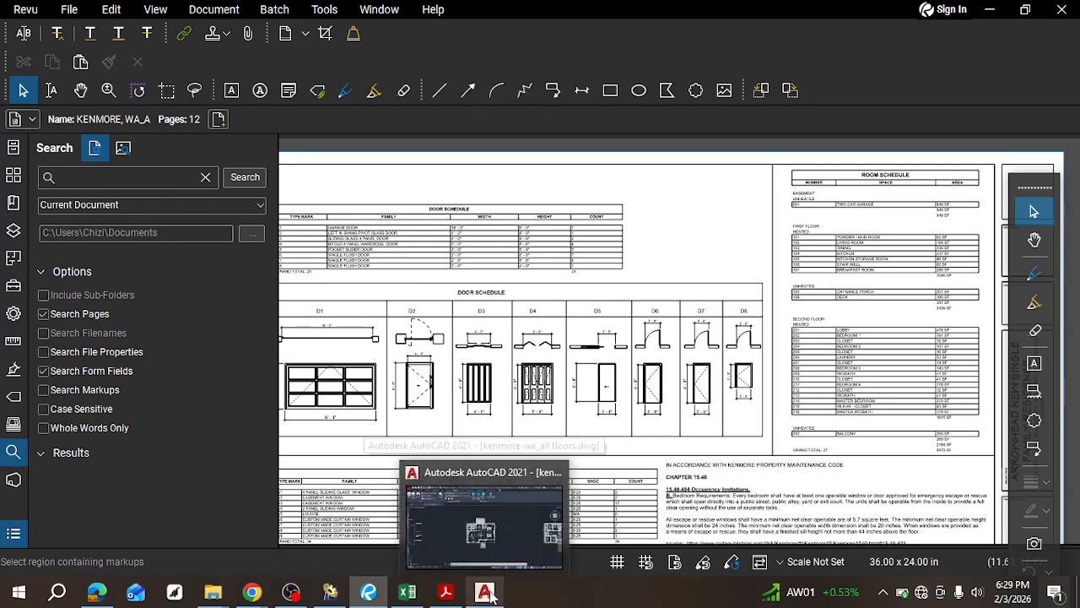
mouse_move(460, 532)
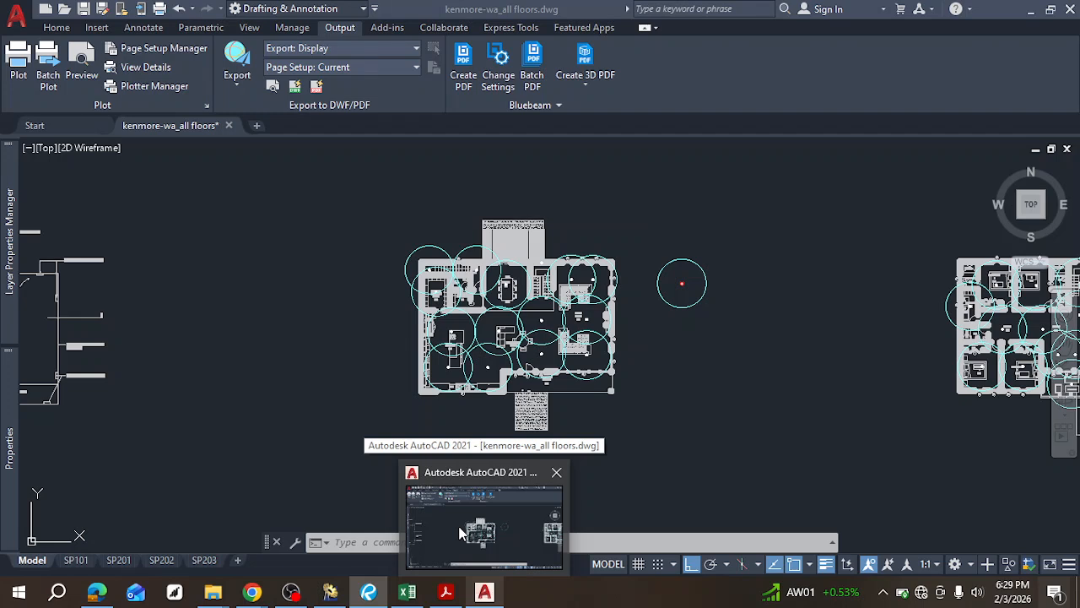
left_click(459, 532)
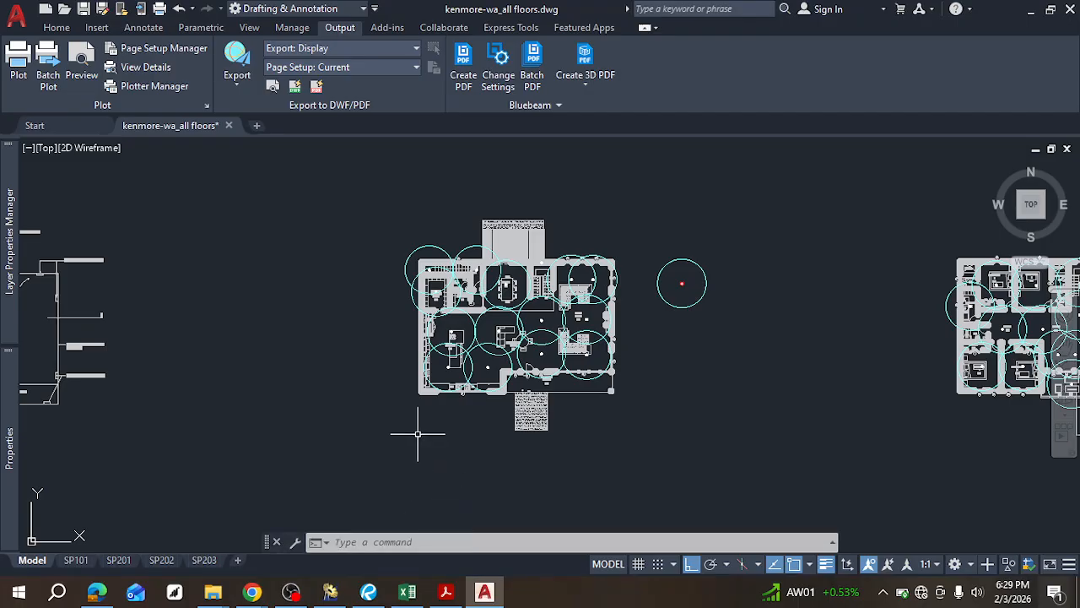
Step: Identify the layer of the sprinkler coverage circle beside the first-floor plan and turn off the SPipes area layer
middle_click_drag(416, 433, 511, 433)
mouse_move(494, 361)
middle_mouse_down()
mouse_move(603, 359)
mouse_move(495, 364)
middle_mouse_up()
middle_click_drag(672, 393, 525, 405)
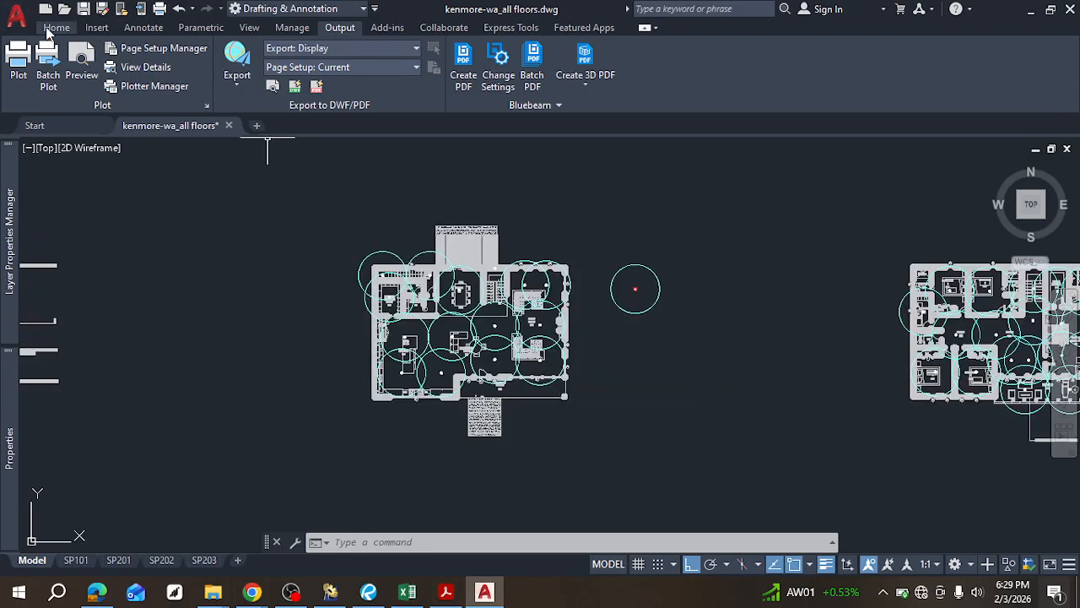
left_click(51, 28)
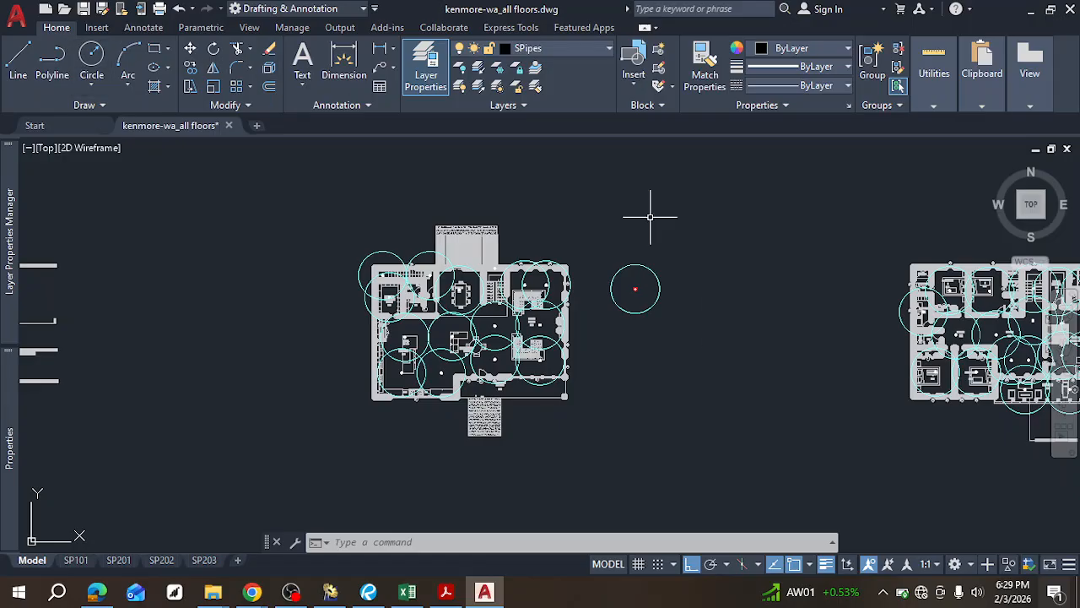
scroll(645, 306, "up", 2)
left_click(636, 336)
left_click(615, 313)
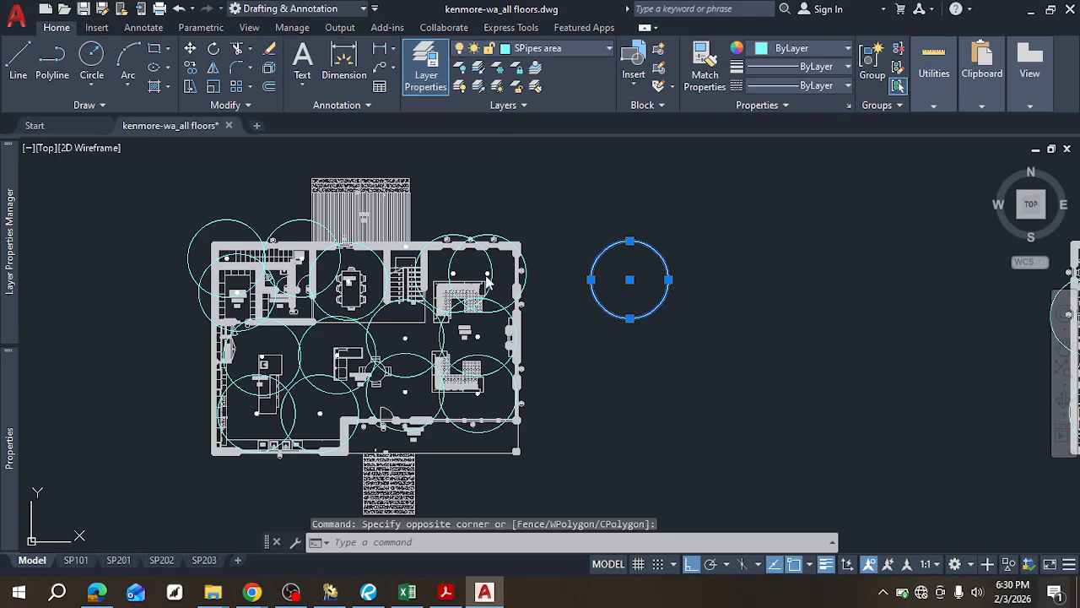
left_click(557, 48)
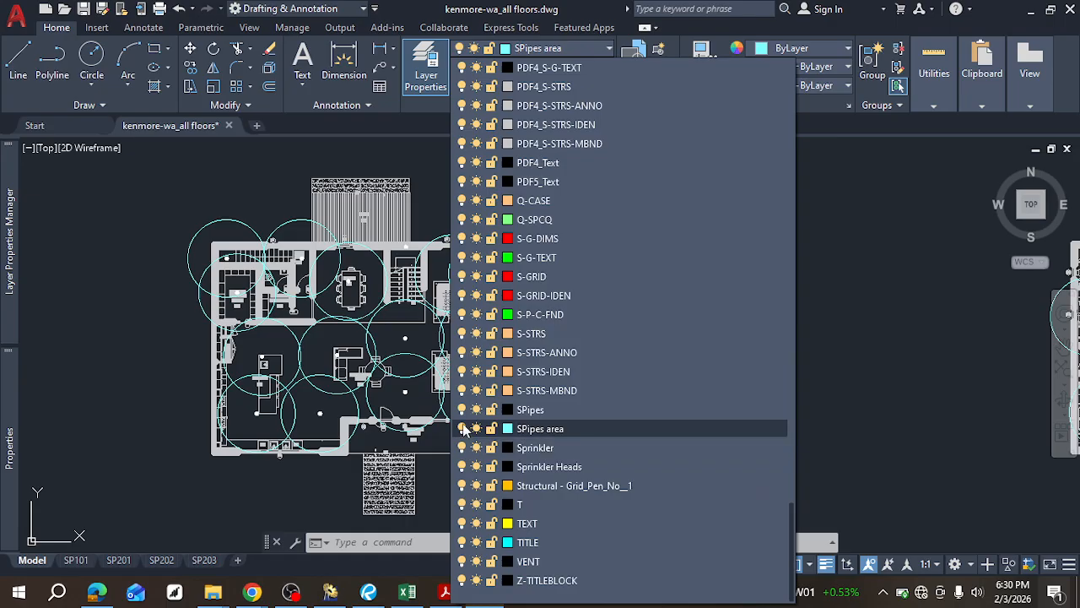
left_click(462, 430)
left_click(145, 365)
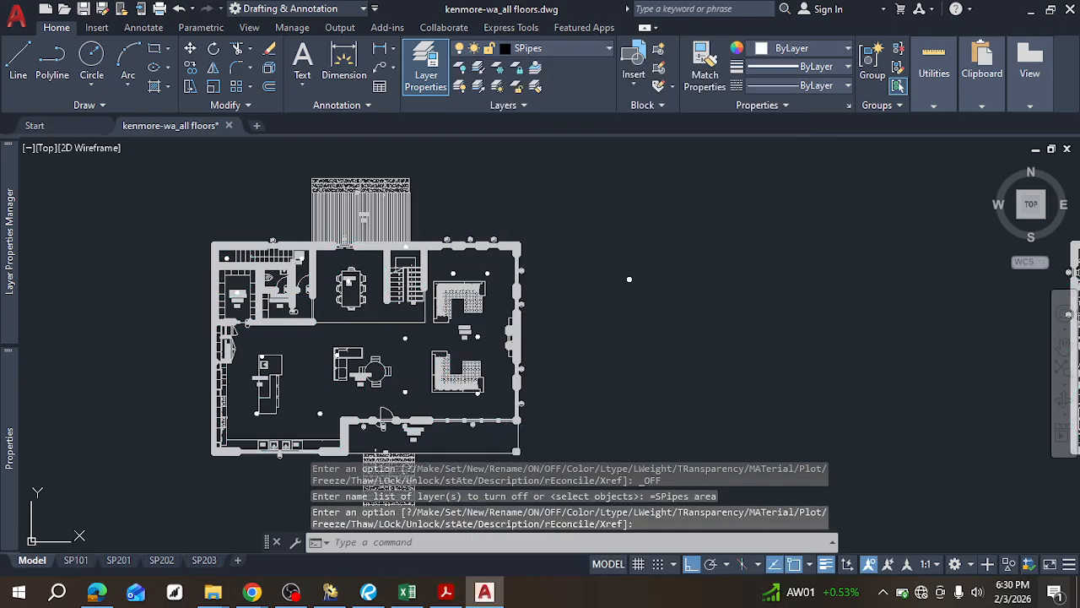
Step: Examine the two staircases and the two sprinkler heads between them at the north end of the garage plan
middle_click_drag(483, 354, 892, 361)
middle_click_drag(272, 306, 521, 311)
scroll(490, 365, "up", 2)
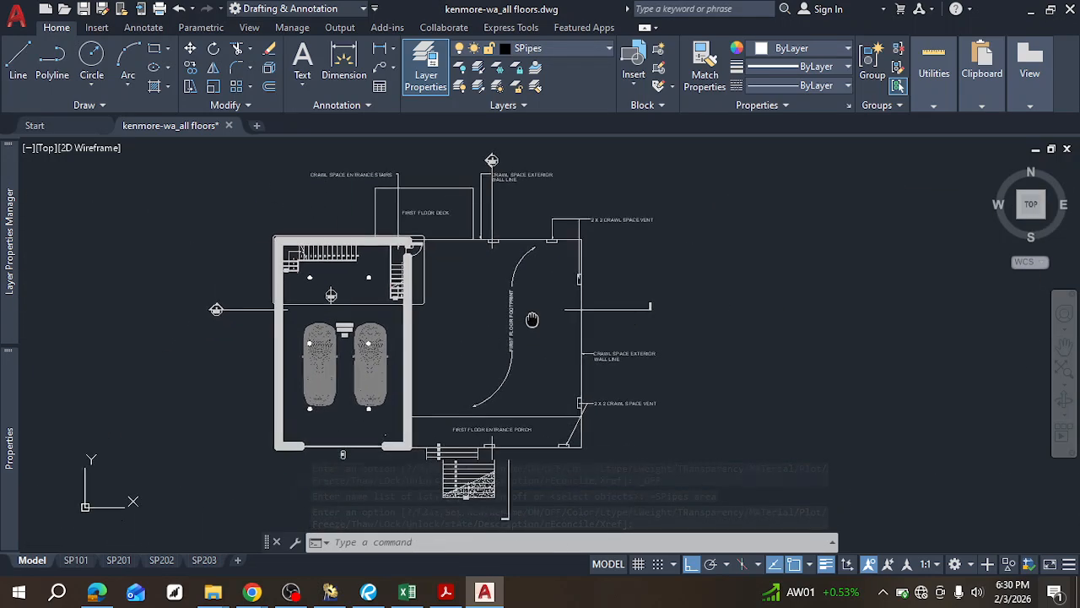
scroll(356, 329, "up", 3)
middle_click_drag(357, 372, 359, 469)
middle_click_drag(309, 248, 304, 327)
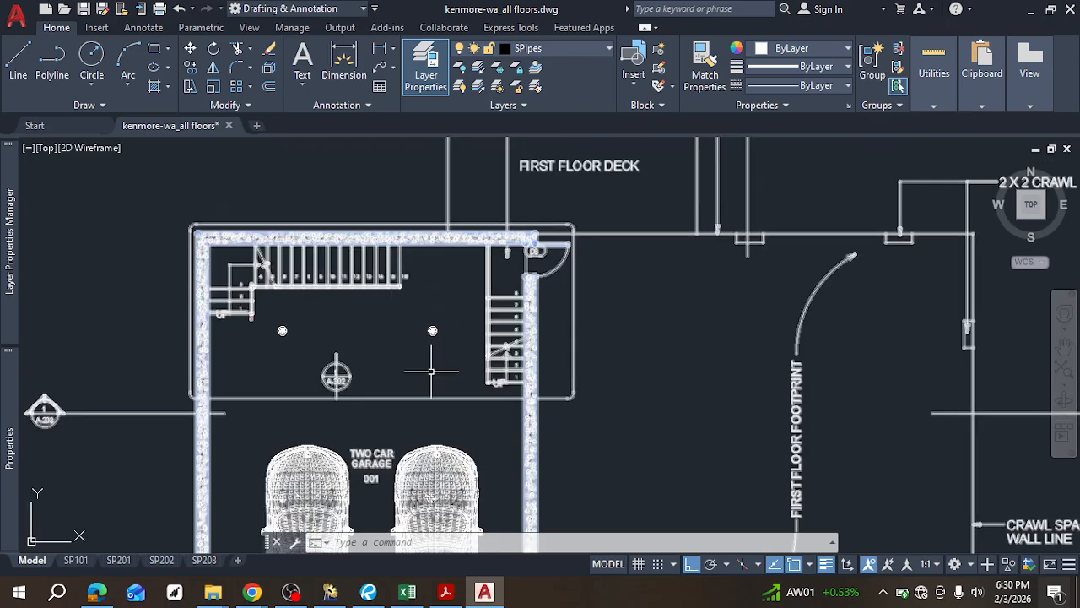
scroll(307, 272, "up", 4)
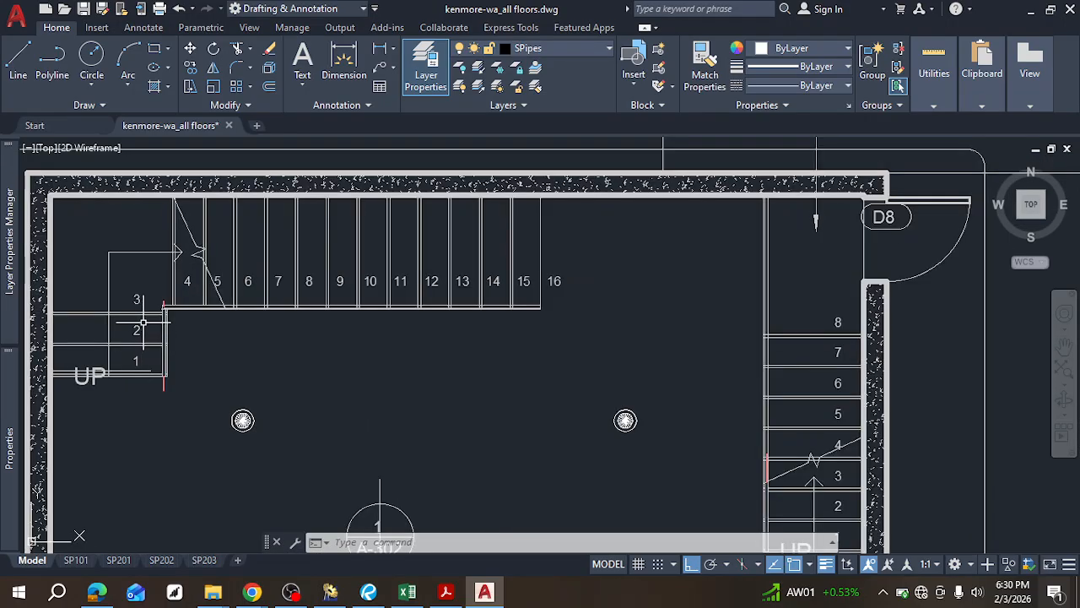
scroll(644, 388, "down", 2)
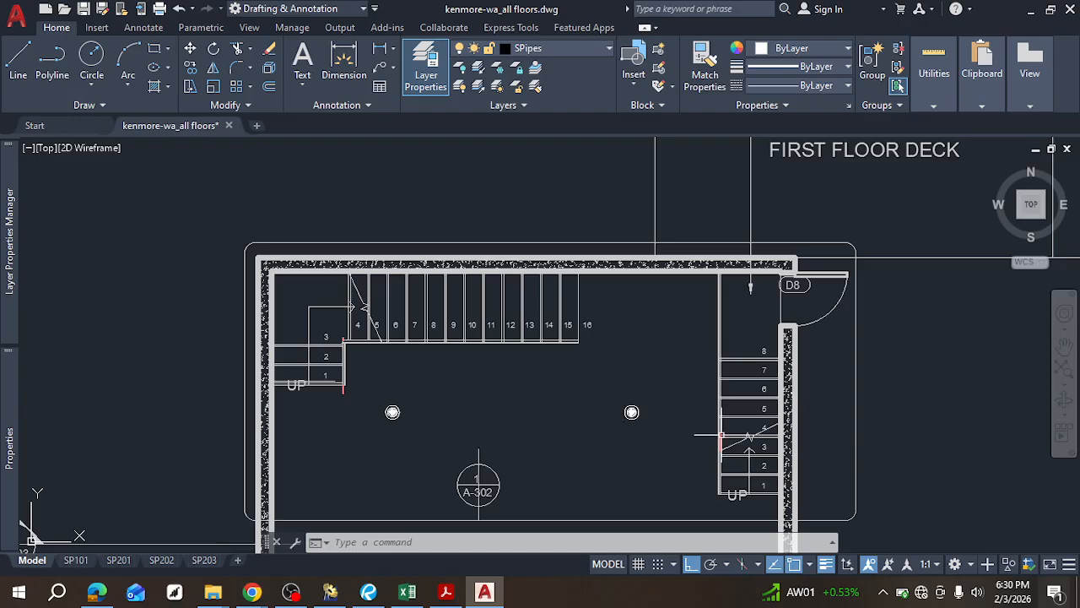
middle_click_drag(835, 289, 796, 386)
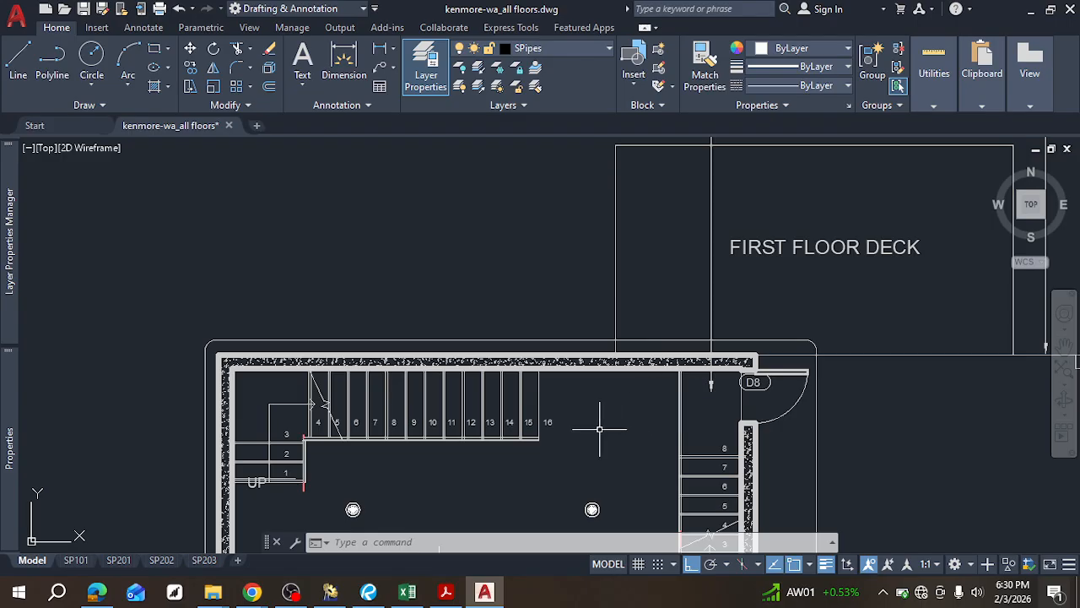
middle_click_drag(622, 403, 682, 315)
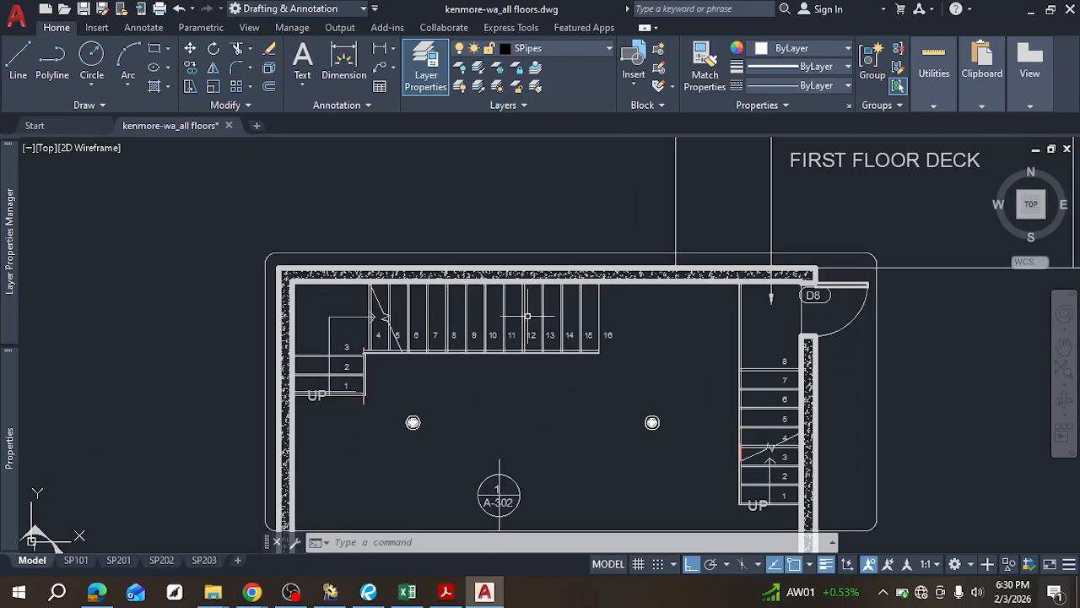
Step: Examine the sprinkler heads around the parked cars and the full garage and crawl space layout
middle_click_drag(364, 368, 331, 121)
middle_click_drag(390, 306, 380, 377)
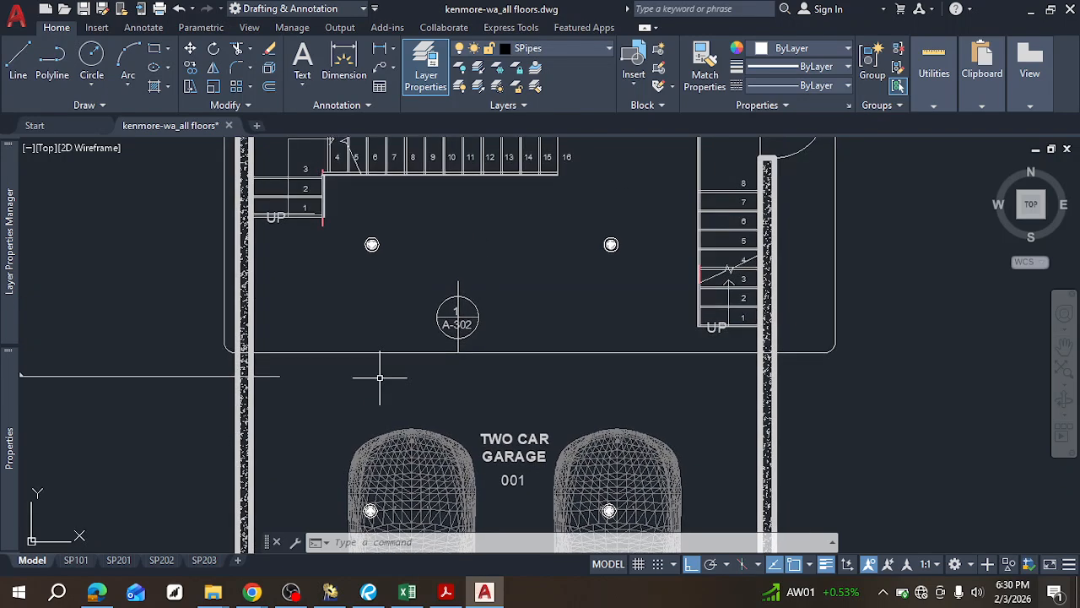
middle_click_drag(422, 379, 400, 328)
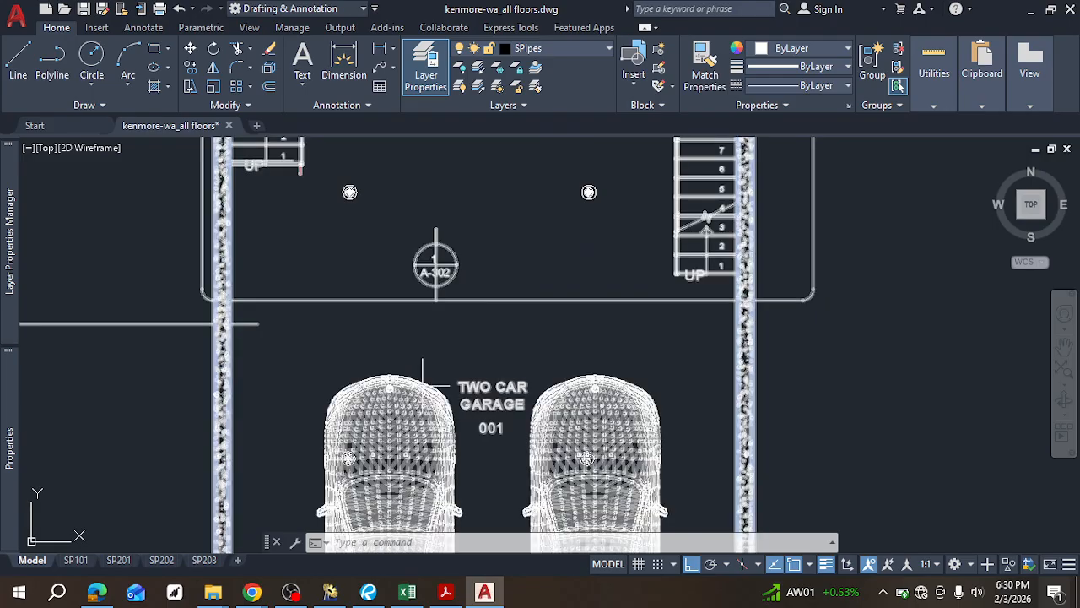
scroll(423, 386, "down", 2)
mouse_move(413, 394)
middle_mouse_down()
mouse_move(405, 345)
mouse_move(431, 249)
middle_mouse_up()
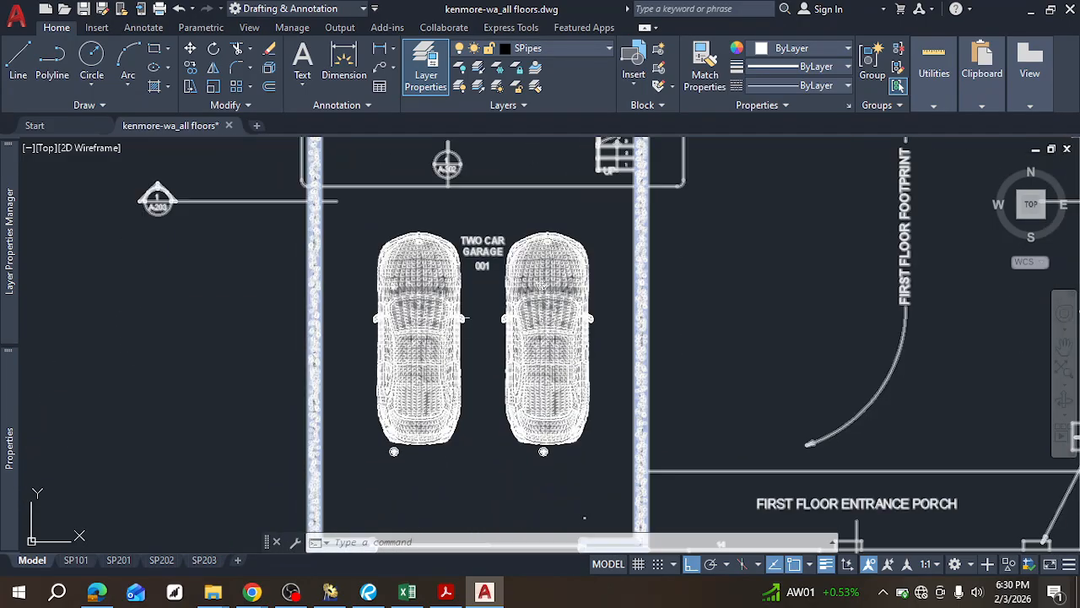
middle_click_drag(488, 371, 412, 366)
scroll(412, 367, "down", 1)
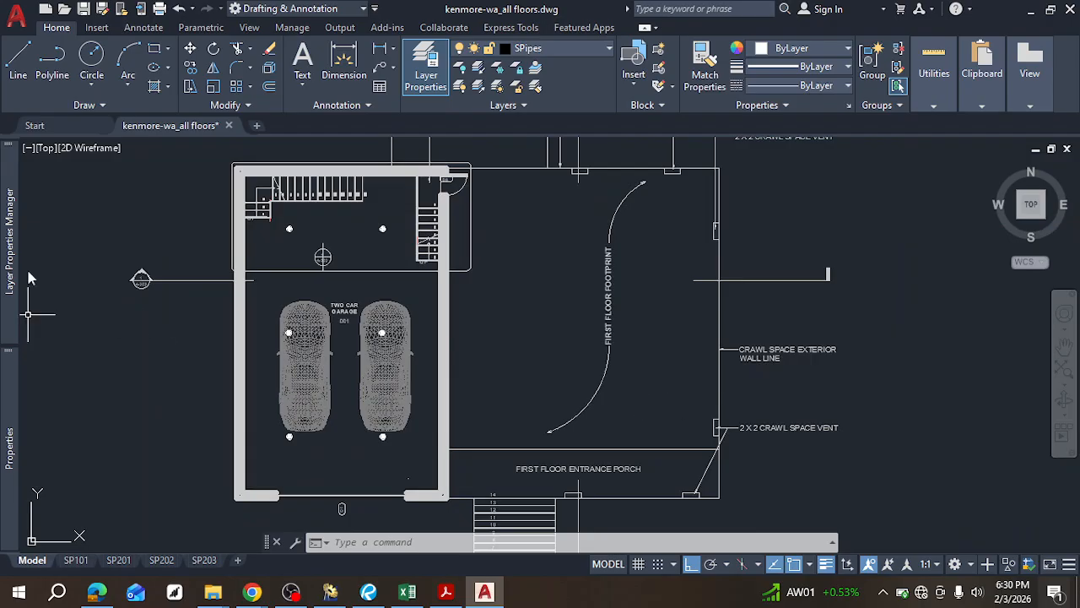
Step: Turn off 3D object snap
mouse_move(11, 291)
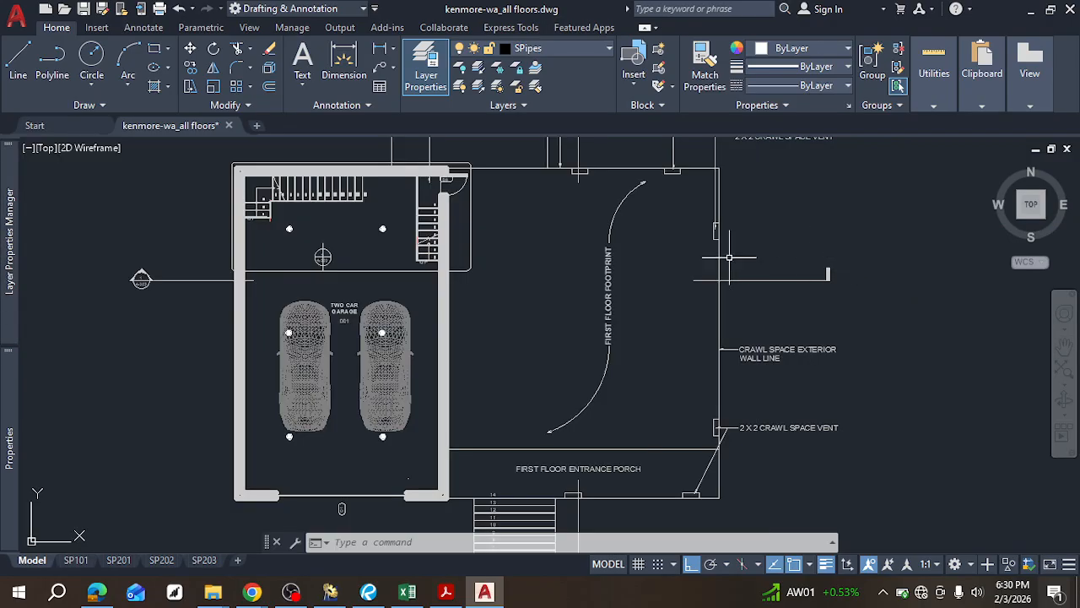
mouse_move(97, 594)
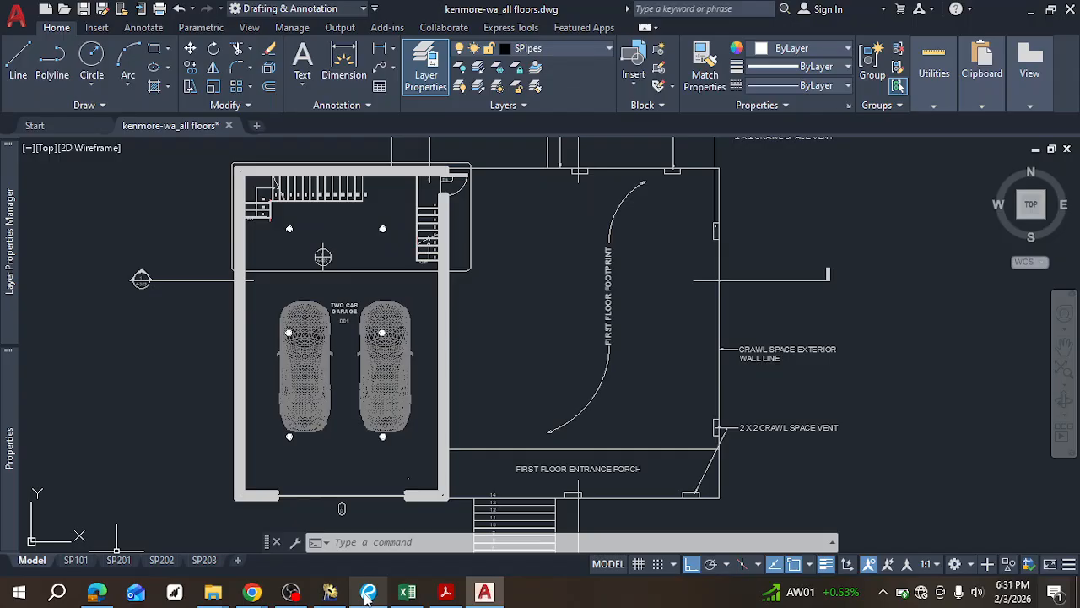
key("F4")
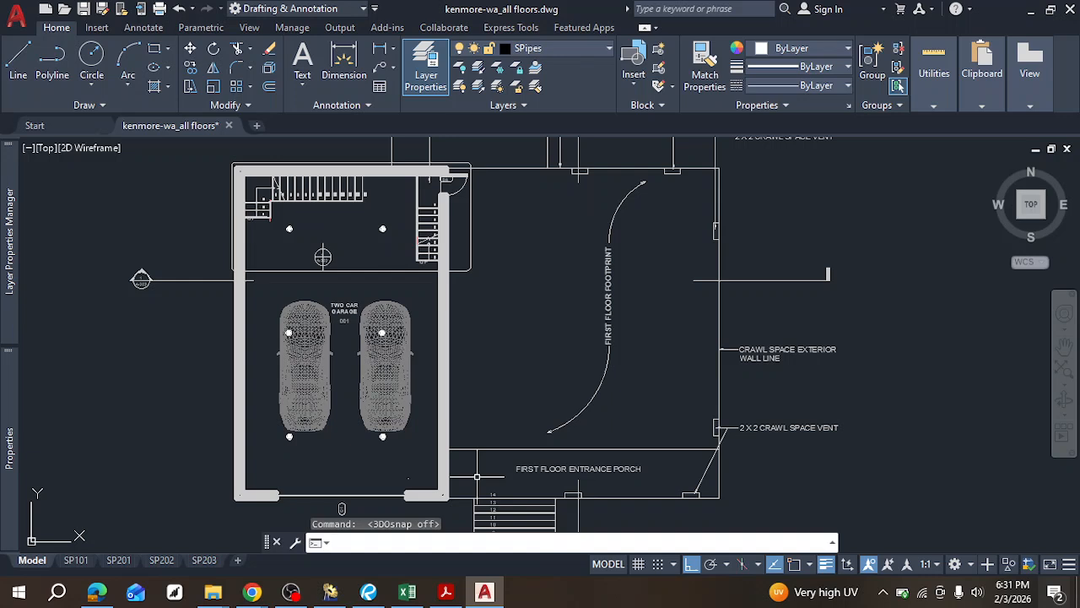
Step: Draw a circle of 7.5' radius centred on the garage's northeast sprinkler head beside the stairs
middle_click_drag(436, 329, 294, 334)
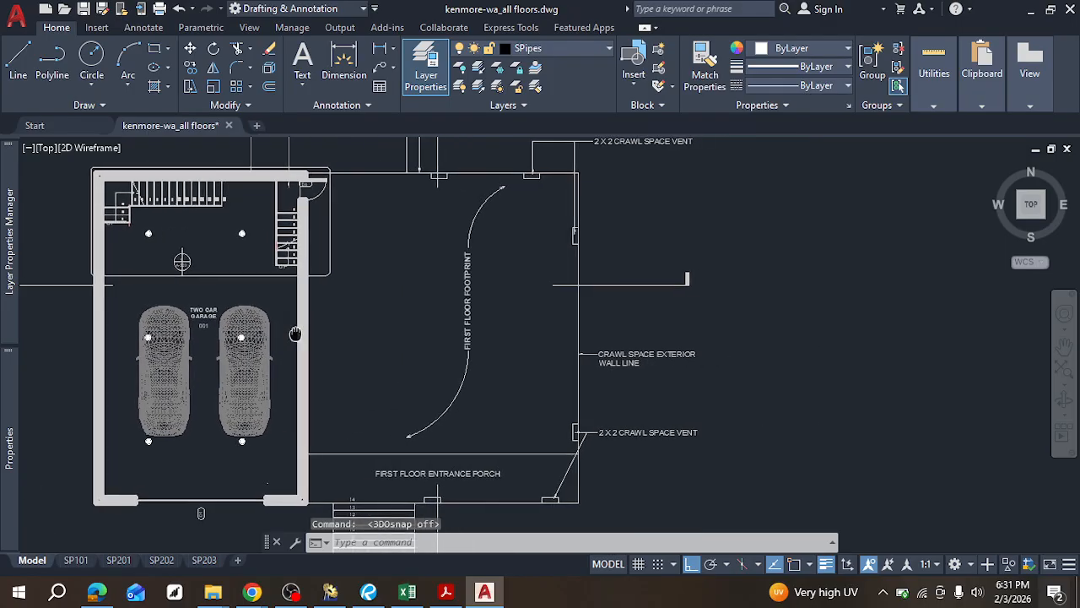
middle_click_drag(534, 267, 530, 317)
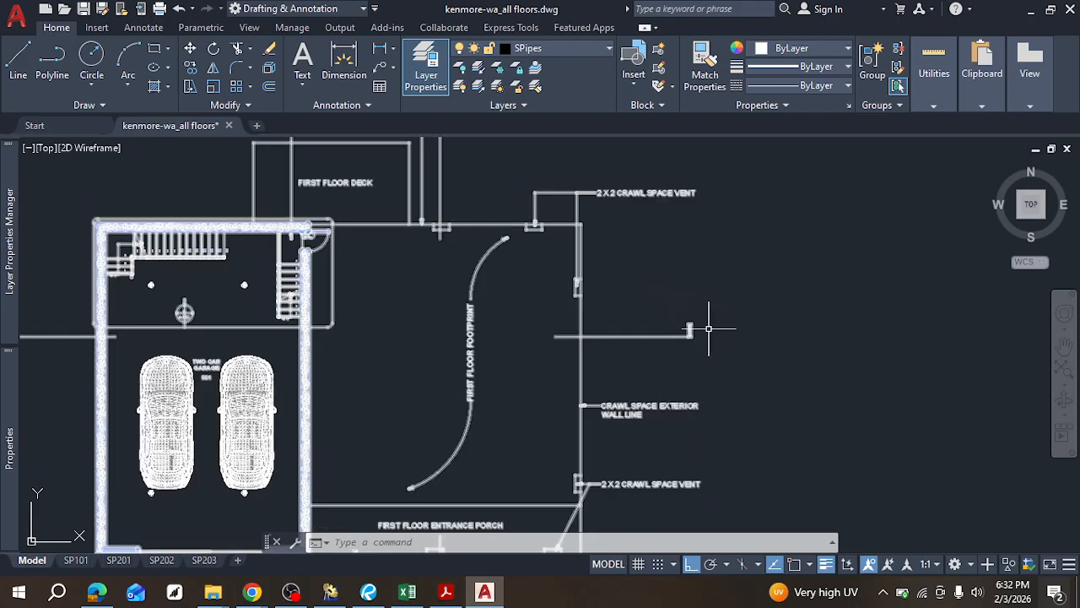
mouse_move(695, 313)
middle_mouse_down()
mouse_move(441, 265)
mouse_move(491, 287)
mouse_move(755, 316)
middle_mouse_up()
middle_click_drag(302, 308, 452, 308)
scroll(104, 237, "up", 4)
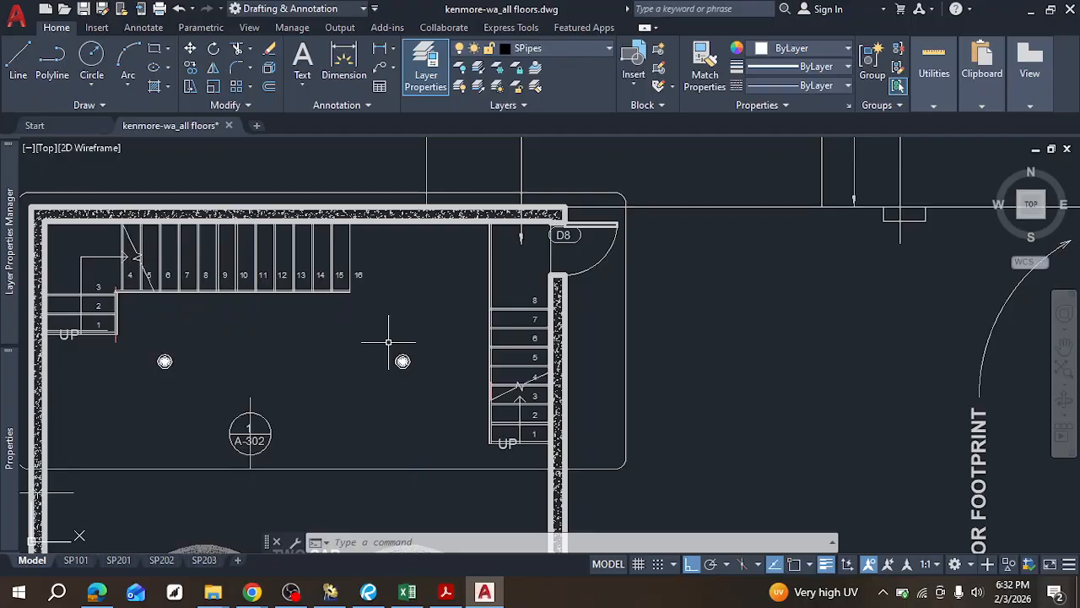
left_click(91, 56)
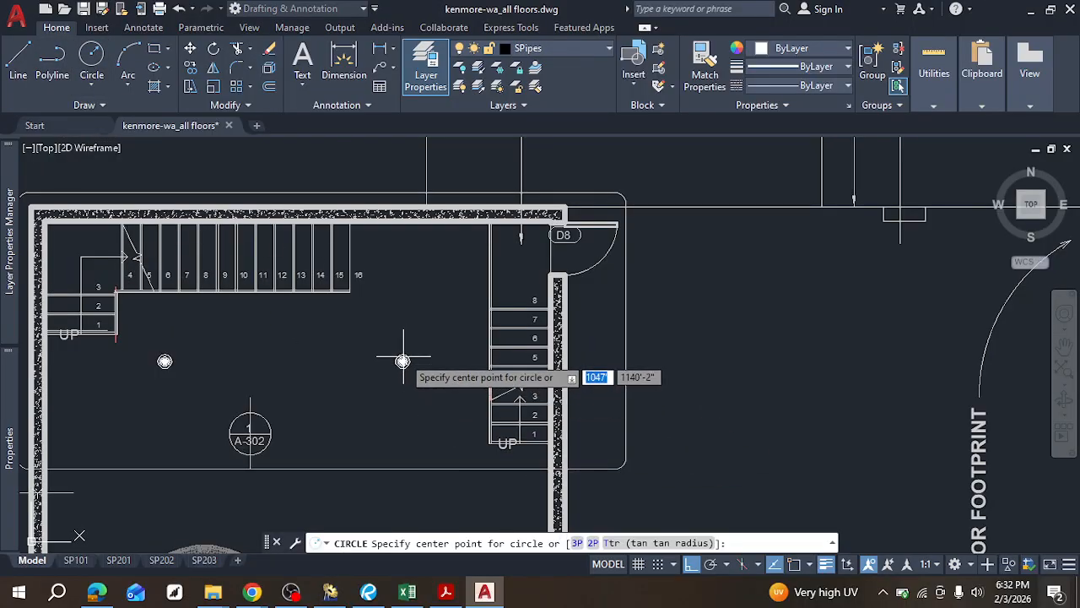
scroll(401, 356, "up", 4)
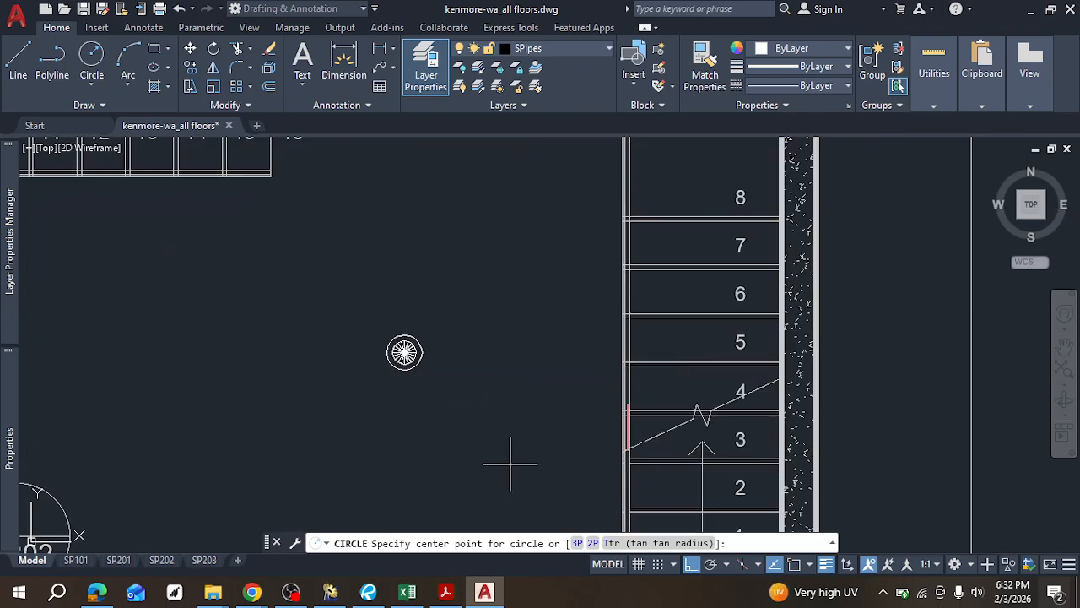
left_click(404, 352)
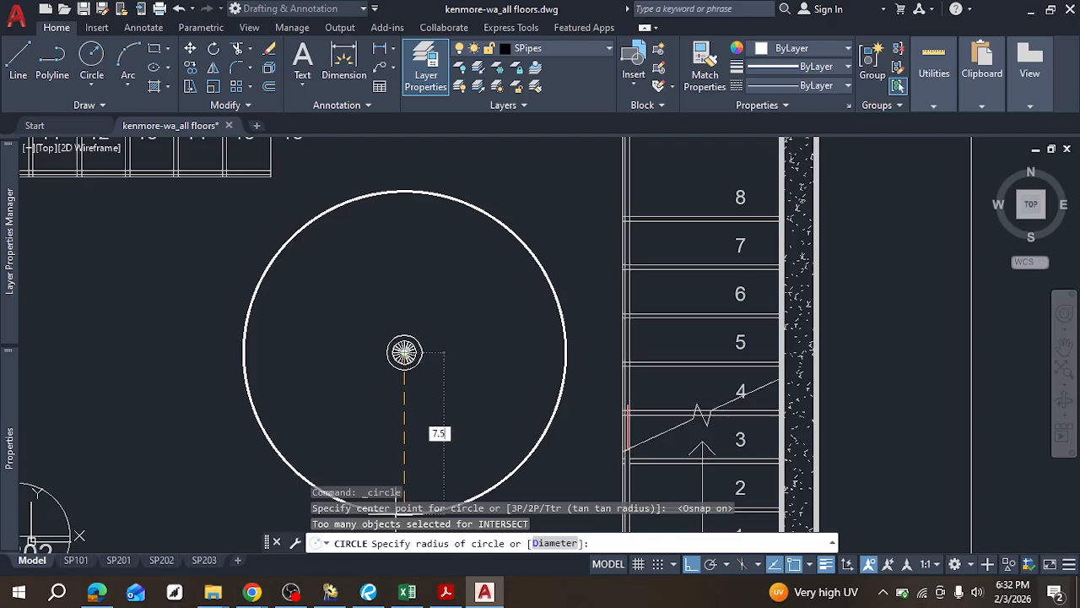
key("Return")
scroll(421, 494, "down", 5)
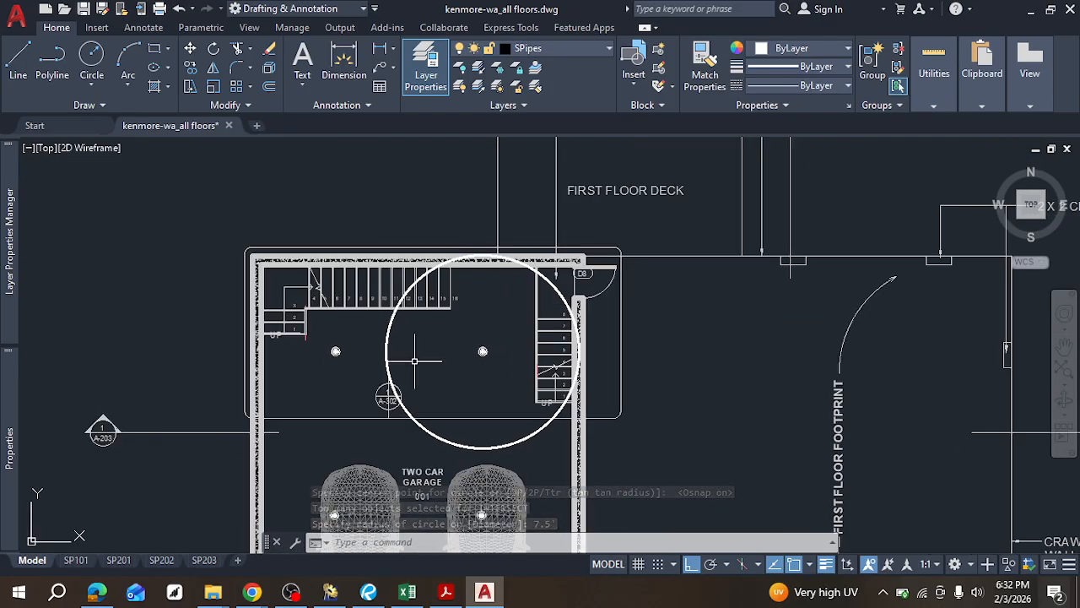
Step: Inspect how the coverage circle reaches the garage walls, the stairs and the neighbouring sprinkler heads
middle_click_drag(331, 385, 360, 322)
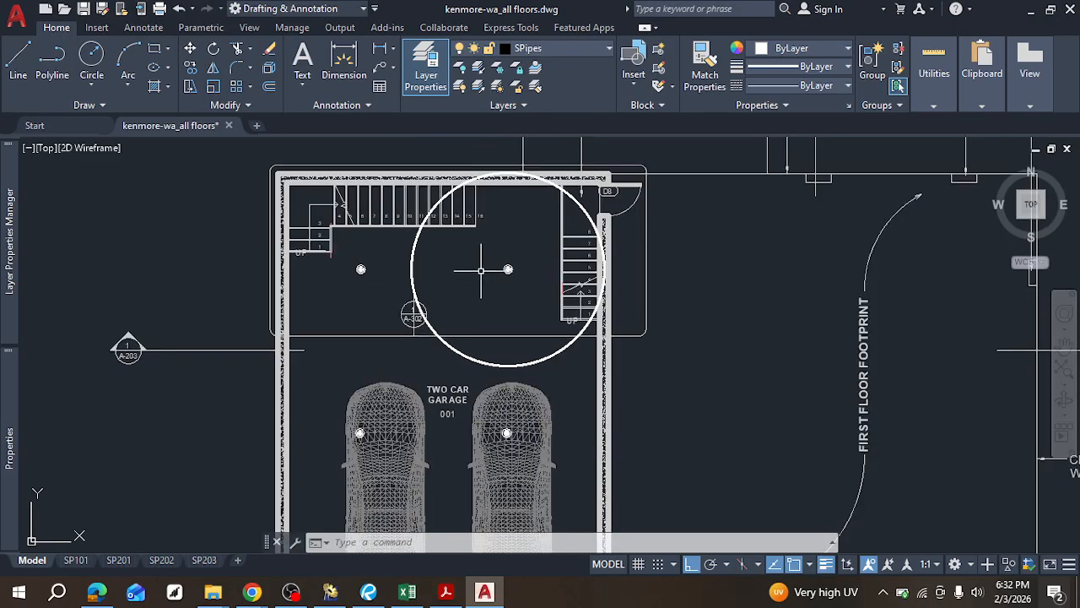
middle_click_drag(342, 312, 315, 302)
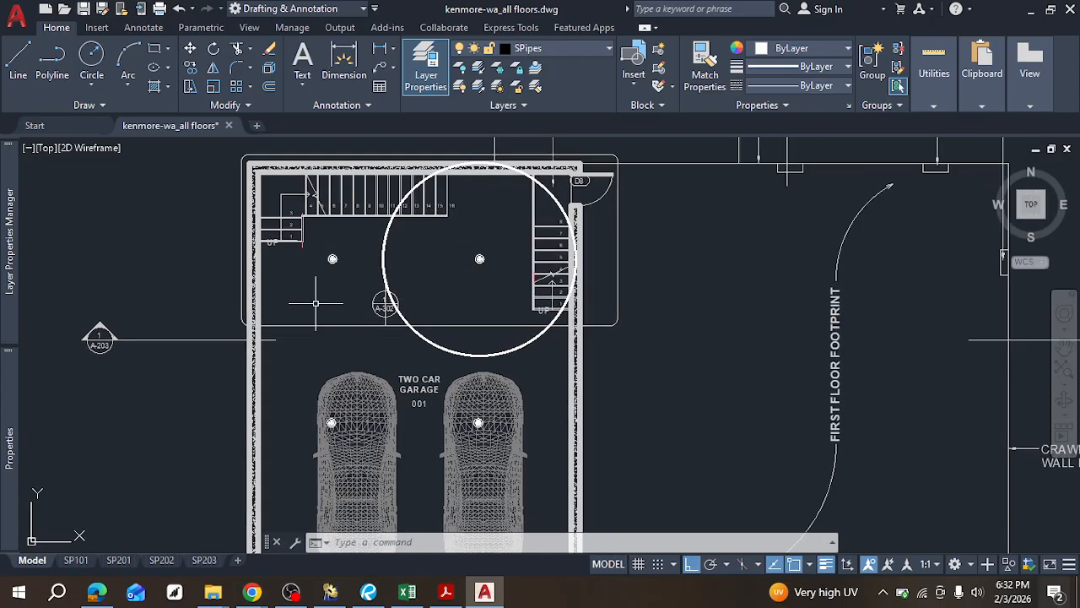
middle_click_drag(384, 447, 375, 330)
mouse_move(404, 451)
middle_mouse_down()
mouse_move(419, 344)
mouse_move(383, 510)
middle_mouse_up()
middle_click_drag(387, 325, 377, 457)
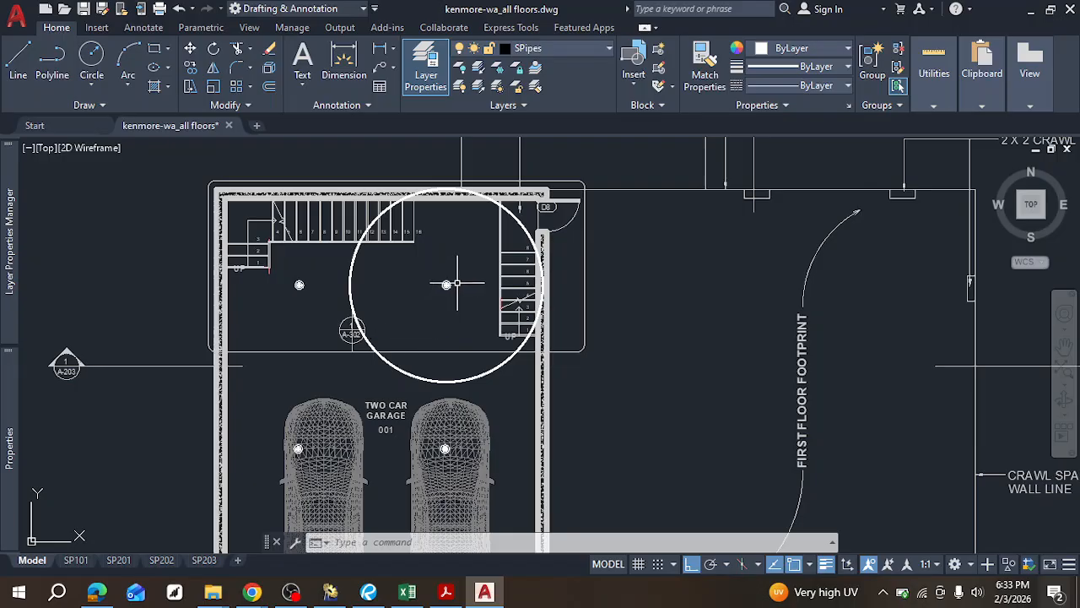
middle_click_drag(456, 284, 357, 334)
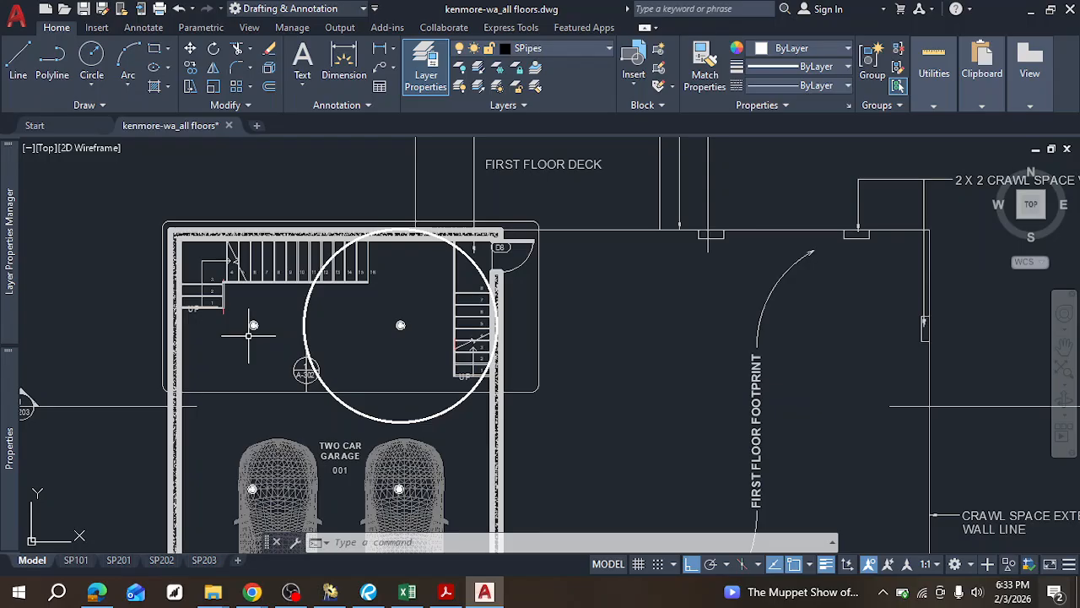
Step: Delete the coverage circle around the garage's northeast sprinkler head
left_click(330, 327)
left_click(288, 324)
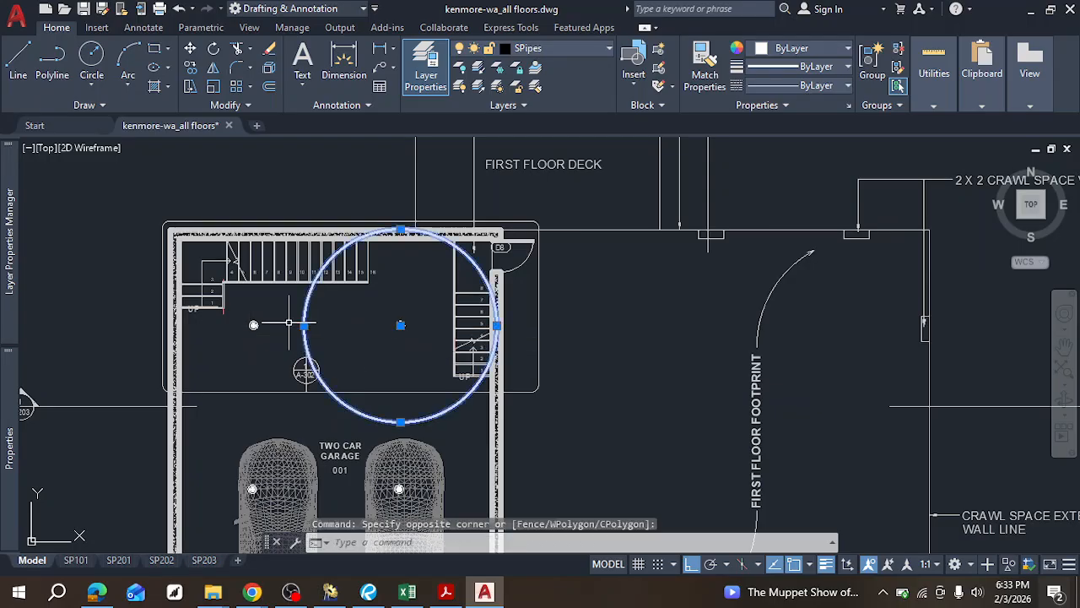
key("Delete")
Step: Turn on the SPipes area layer to display the sprinkler coverage circles on the first floor plan
scroll(531, 293, "down", 2)
mouse_move(868, 342)
middle_mouse_down()
mouse_move(136, 342)
mouse_move(411, 345)
middle_mouse_up()
middle_click_drag(613, 381, 477, 302)
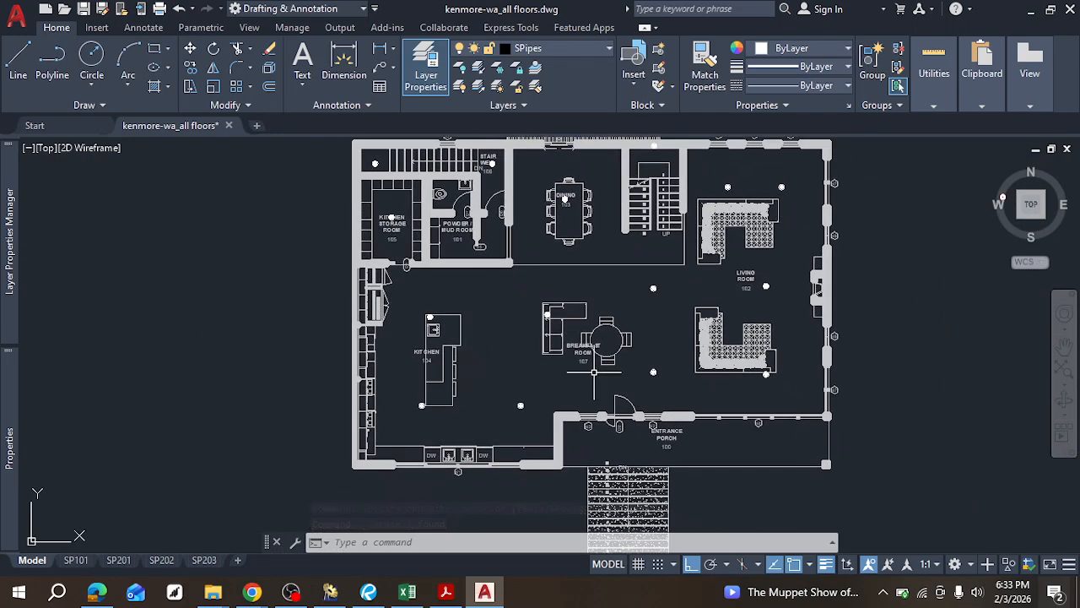
key("ctrl+a")
middle_click_drag(578, 431, 577, 448)
key("Escape")
scroll(422, 415, "up", 5)
middle_click_drag(422, 414, 473, 466)
left_click(558, 50)
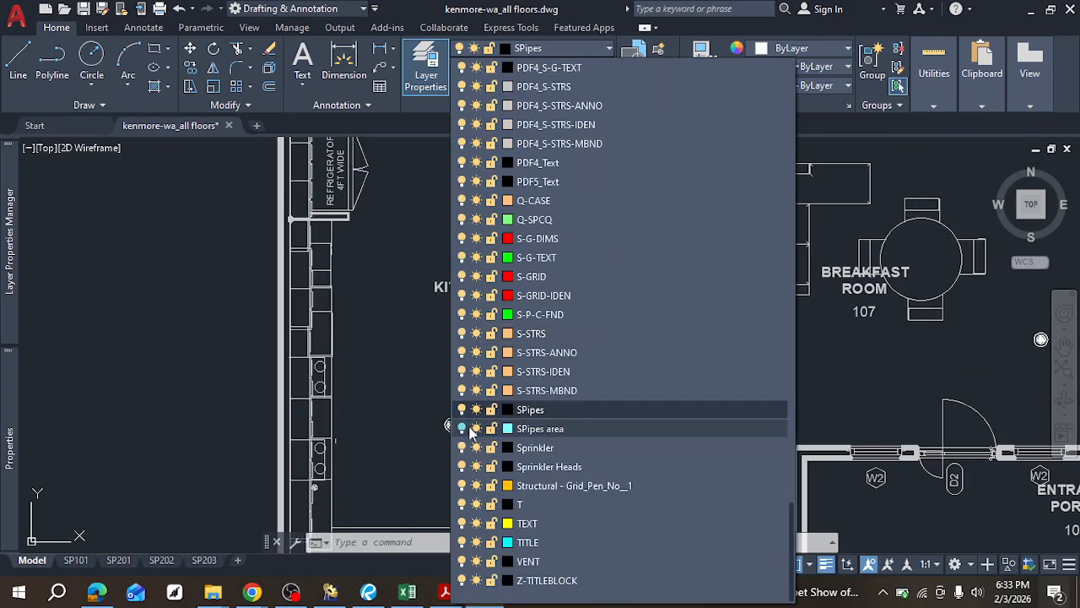
left_click(462, 429)
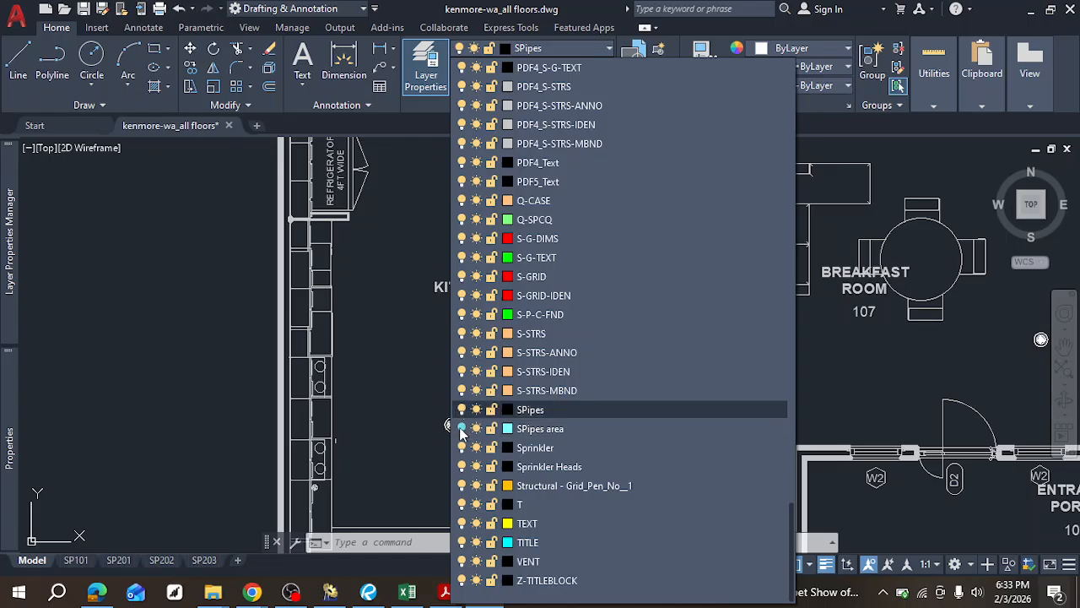
Step: Examine the sprinkler coverage circles over stair well 106, the kitchen storage room and the powder/mud room on the first floor
middle_click_drag(554, 148, 521, 410)
middle_click_drag(496, 253, 455, 360)
mouse_move(662, 312)
middle_mouse_down()
mouse_move(555, 293)
mouse_move(500, 269)
middle_mouse_up()
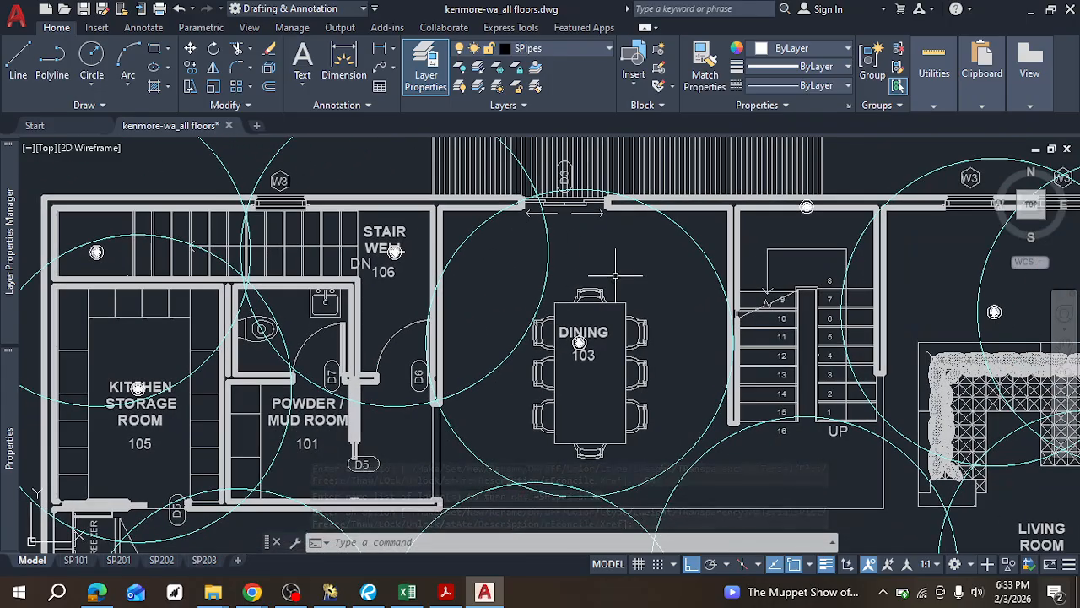
middle_click_drag(346, 305, 613, 271)
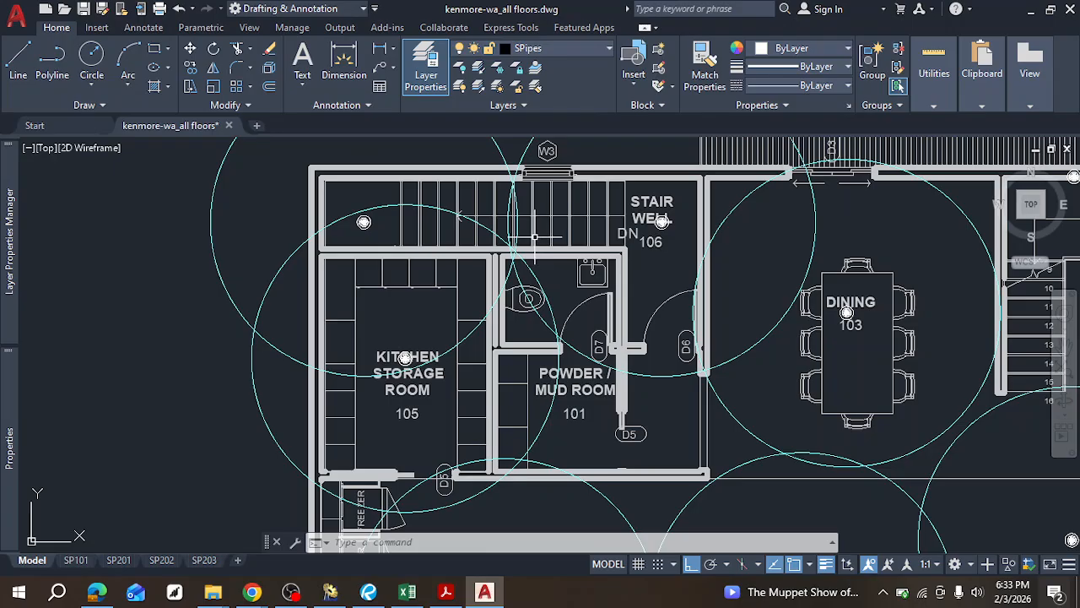
scroll(360, 221, "up", 2)
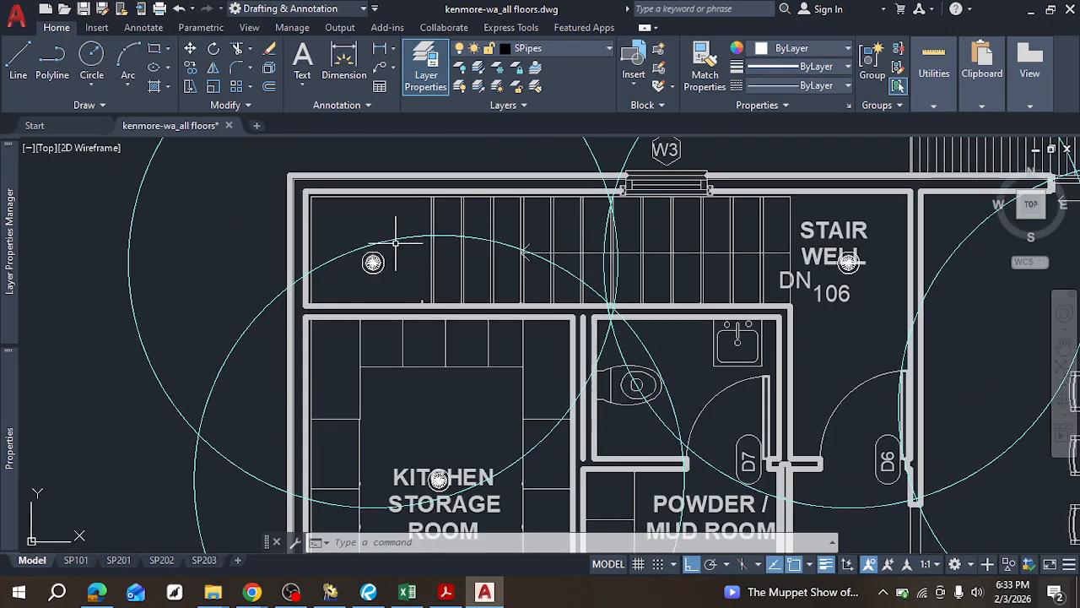
middle_click_drag(481, 254, 270, 187)
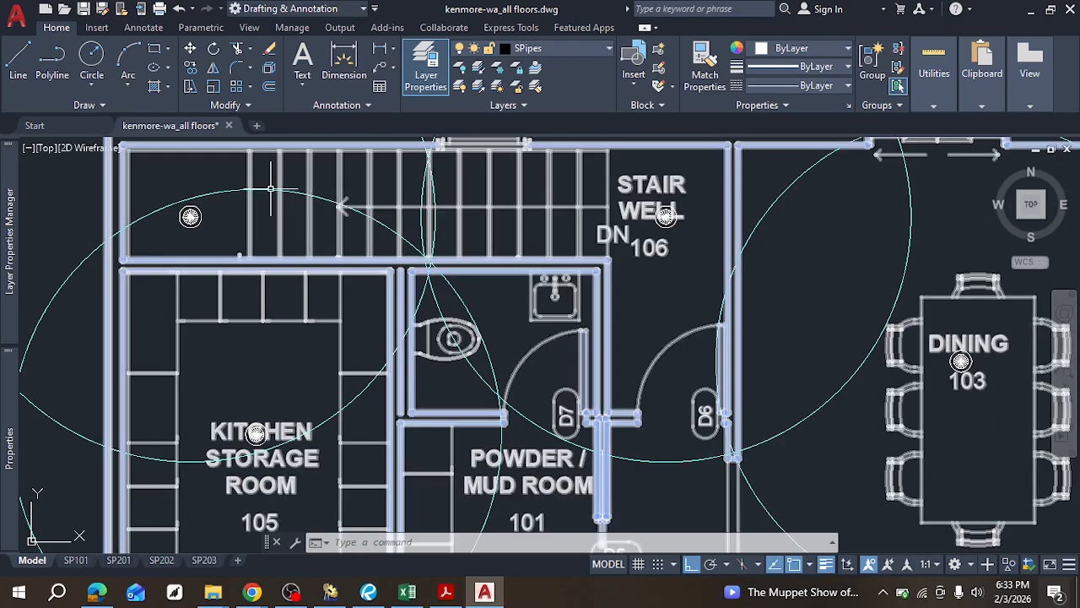
middle_click_drag(172, 174, 196, 244)
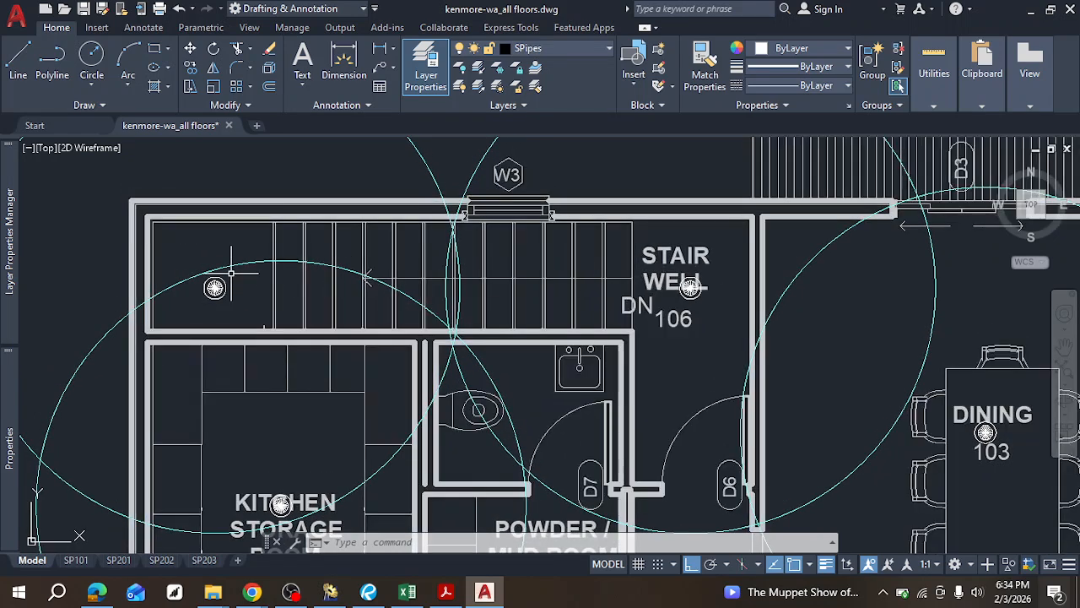
mouse_move(293, 258)
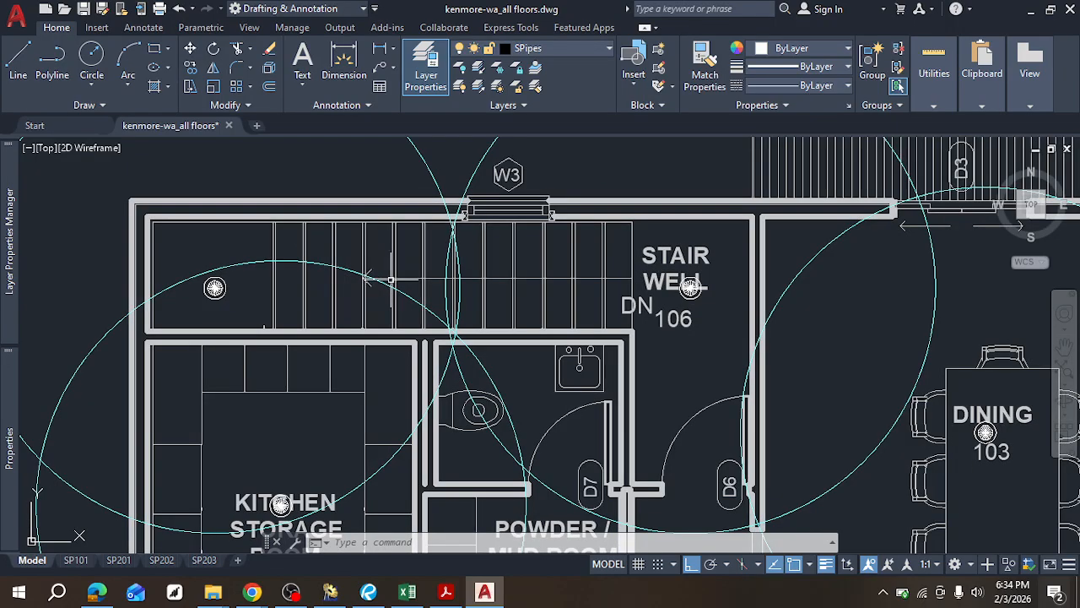
middle_click_drag(387, 281, 476, 268)
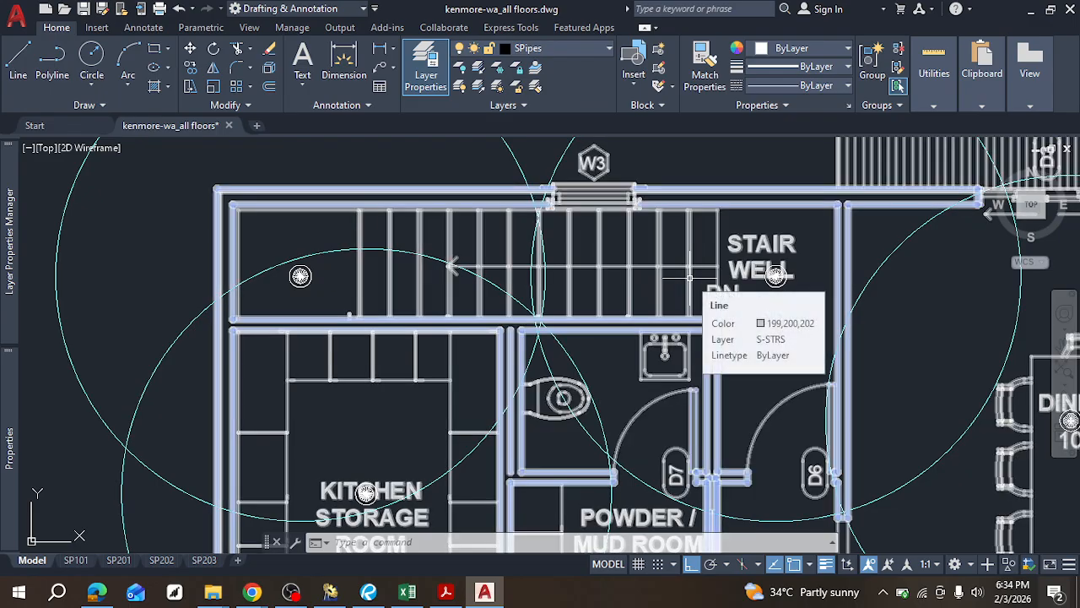
scroll(691, 277, "up", 2)
scroll(817, 287, "down", 2)
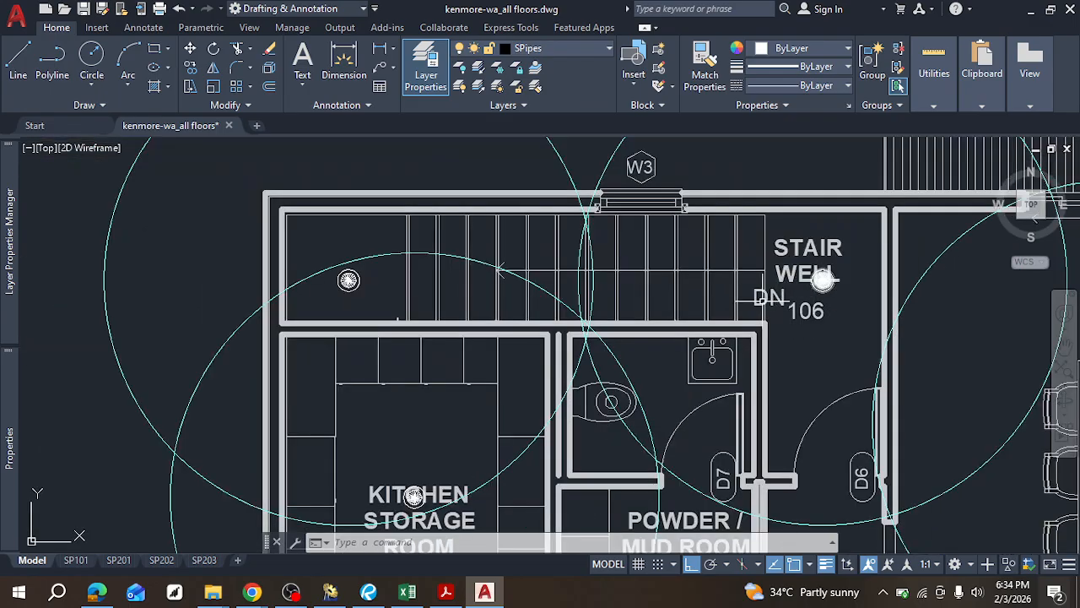
middle_click_drag(819, 279, 594, 163)
mouse_move(436, 258)
middle_mouse_down()
mouse_move(379, 369)
mouse_move(222, 397)
middle_mouse_up()
Step: Compare the sprinkler coverage around the staircase between the dining and living rooms with the second-floor staircase above it
mouse_move(1065, 398)
middle_mouse_down()
mouse_move(770, 330)
mouse_move(560, 380)
mouse_move(619, 361)
middle_mouse_up()
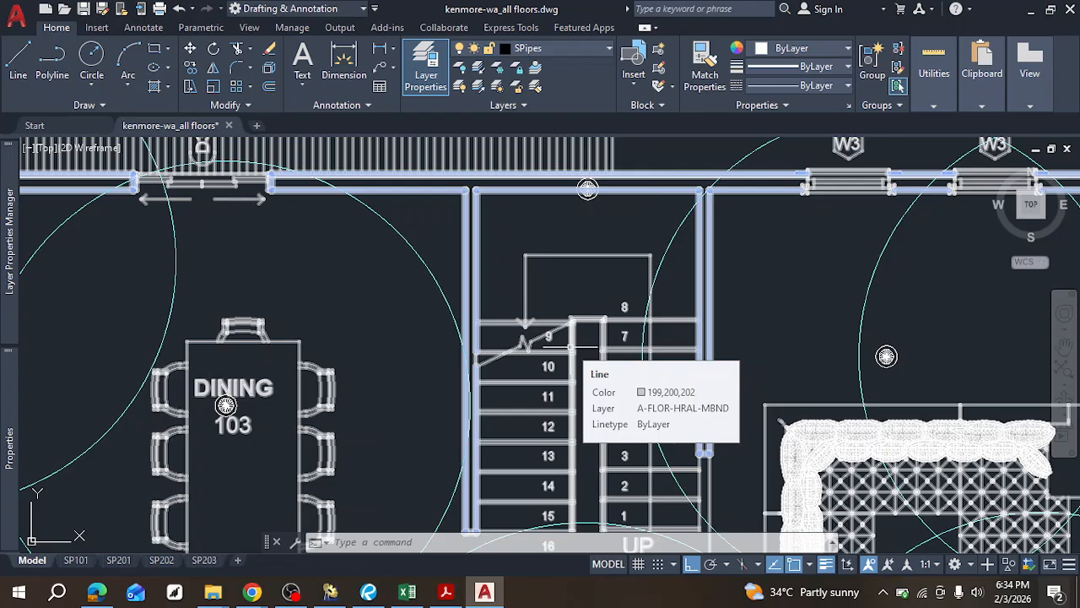
scroll(566, 334, "up", 2)
scroll(540, 390, "down", 4)
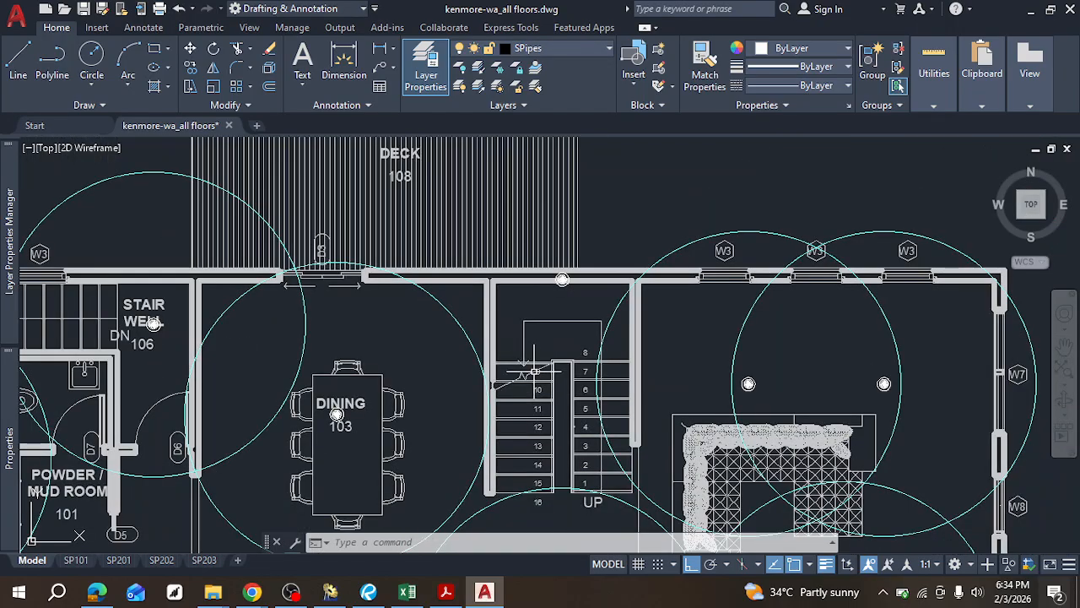
middle_click_drag(535, 370, 555, 268)
key("ctrl+a")
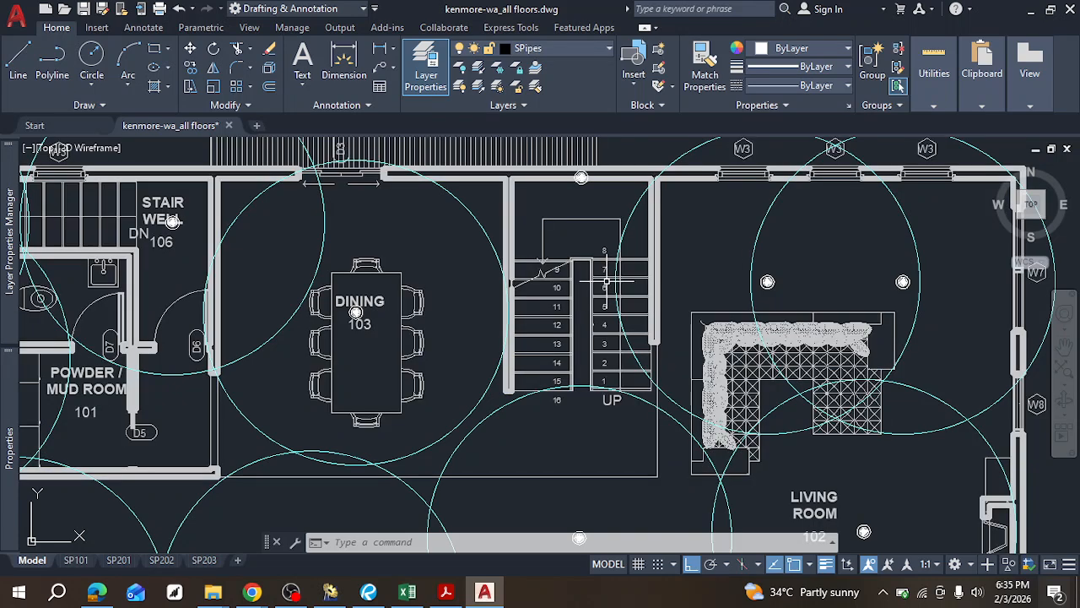
middle_click_drag(971, 291, 315, 247)
scroll(447, 243, "down", 3)
middle_click_drag(663, 265, 4, 265)
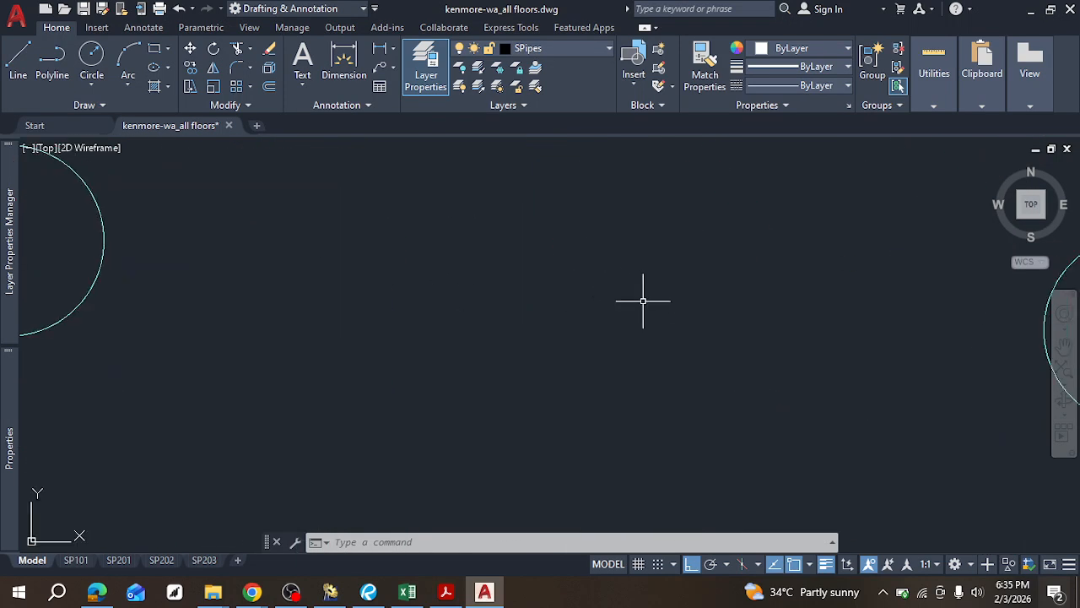
scroll(704, 298, "down", 2)
middle_click_drag(982, 295, 667, 242)
scroll(797, 232, "up", 5)
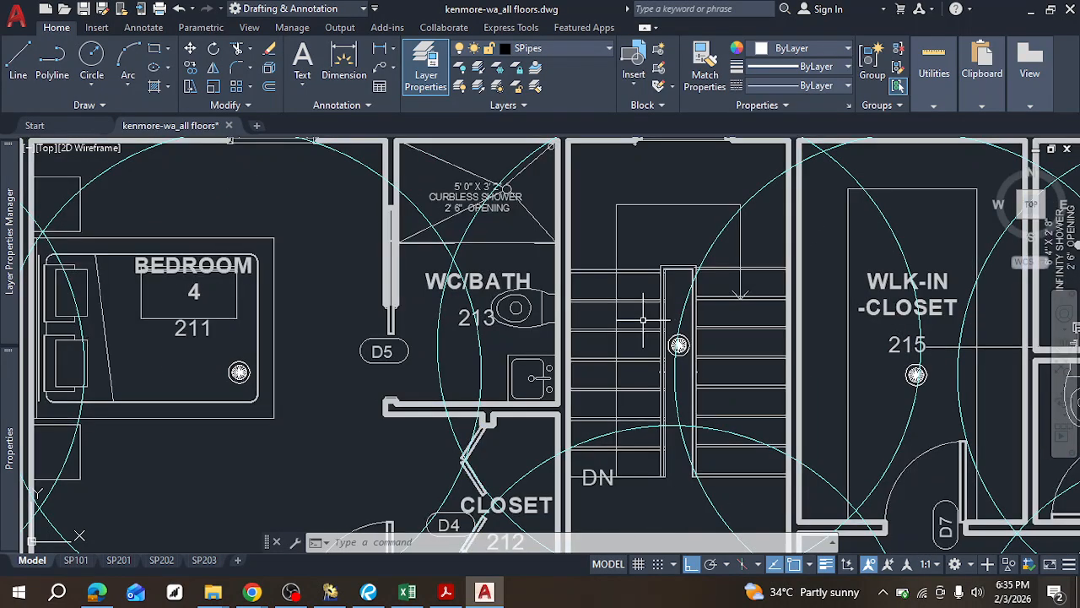
Step: Examine the sprinkler head on the north wall at the first-floor staircase and its position relative to the stair flights
middle_click_drag(229, 293, 641, 285)
scroll(590, 291, "down", 4)
middle_click_drag(279, 252, 851, 209)
middle_click_drag(329, 265, 906, 304)
middle_click_drag(365, 277, 956, 287)
scroll(445, 302, "up", 2)
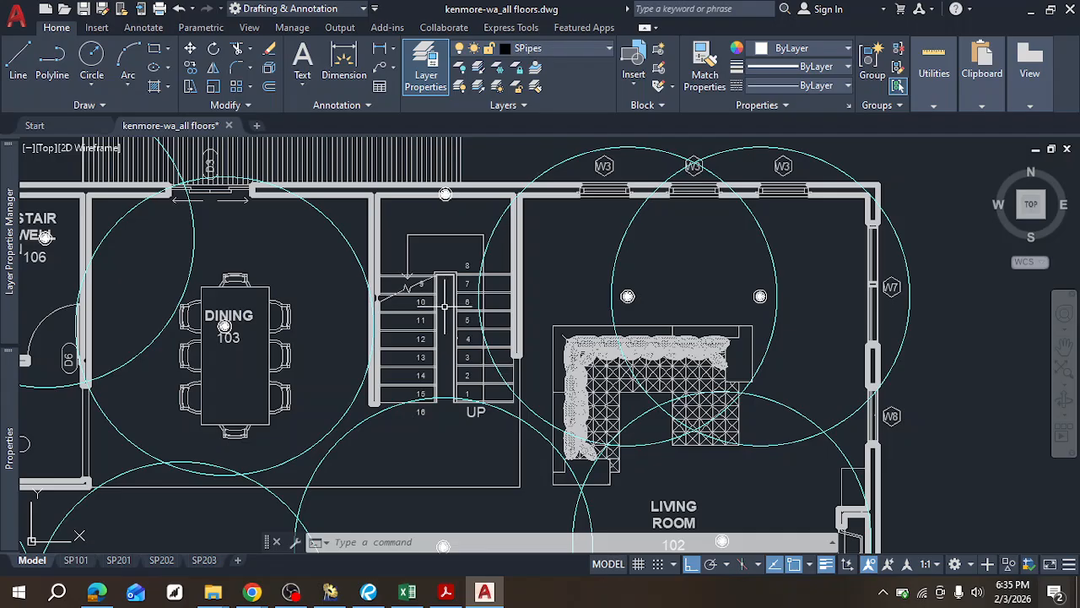
left_click(454, 308)
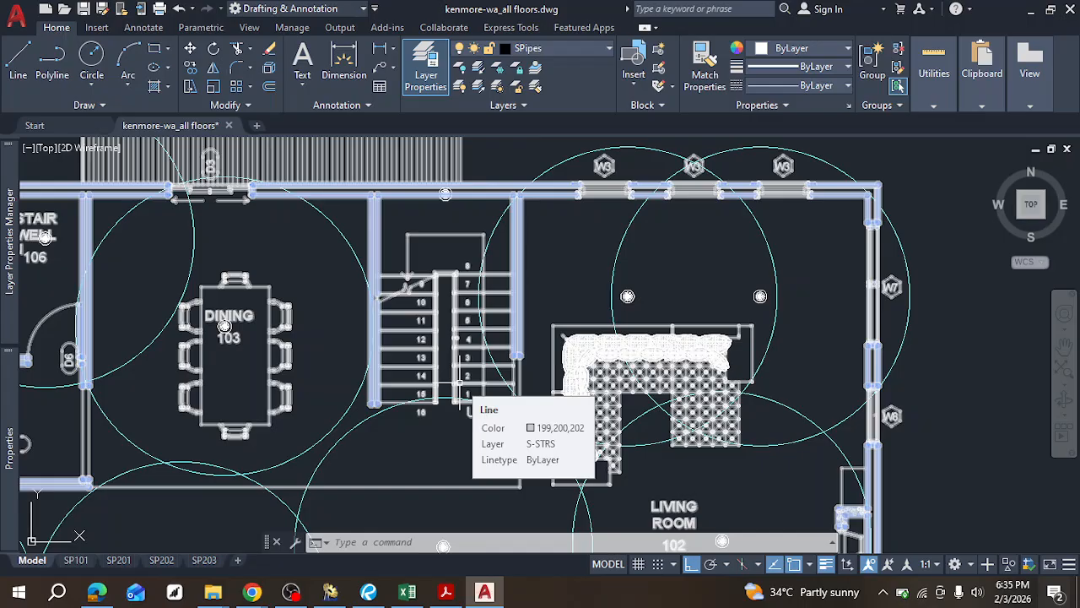
scroll(346, 151, "up", 4)
key("Escape")
mouse_move(605, 286)
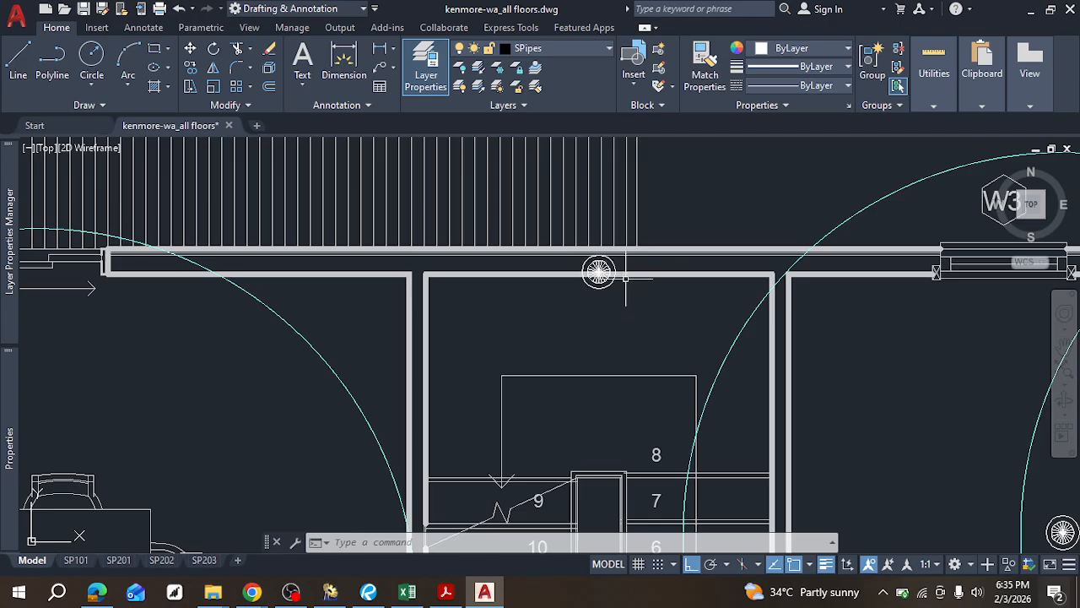
middle_click_drag(578, 451, 570, 299)
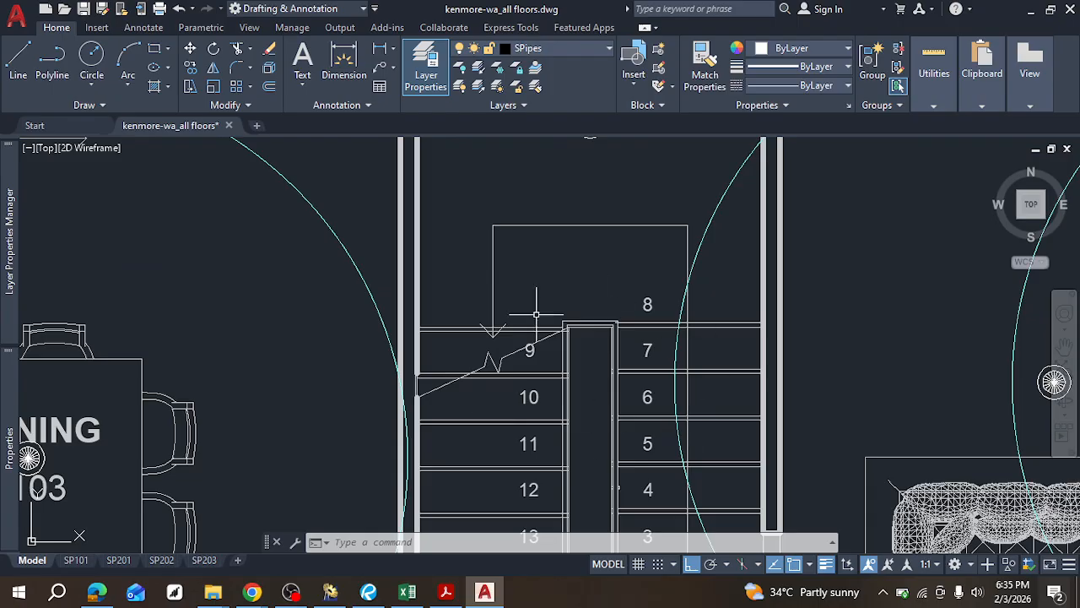
scroll(589, 306, "down", 5)
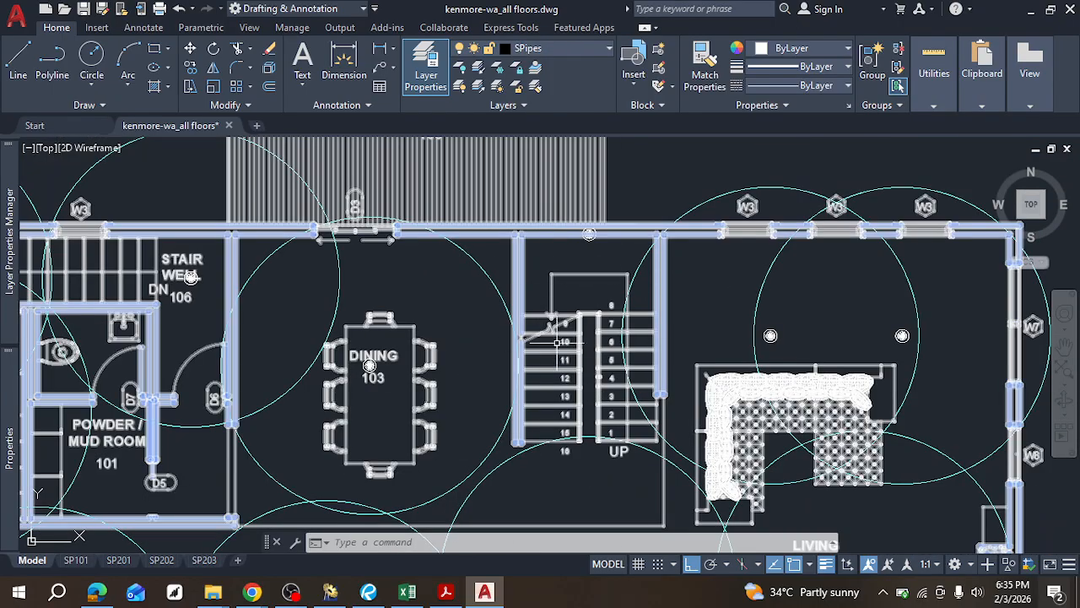
Step: Check how the second-floor staircase head covers the stairs and compare it with the north-wall head at the first-floor staircase
middle_click_drag(789, 313, 35, 213)
scroll(655, 233, "down", 2)
middle_click_drag(713, 241, 92, 225)
middle_click_drag(621, 247, 10, 248)
middle_click_drag(839, 241, 555, 270)
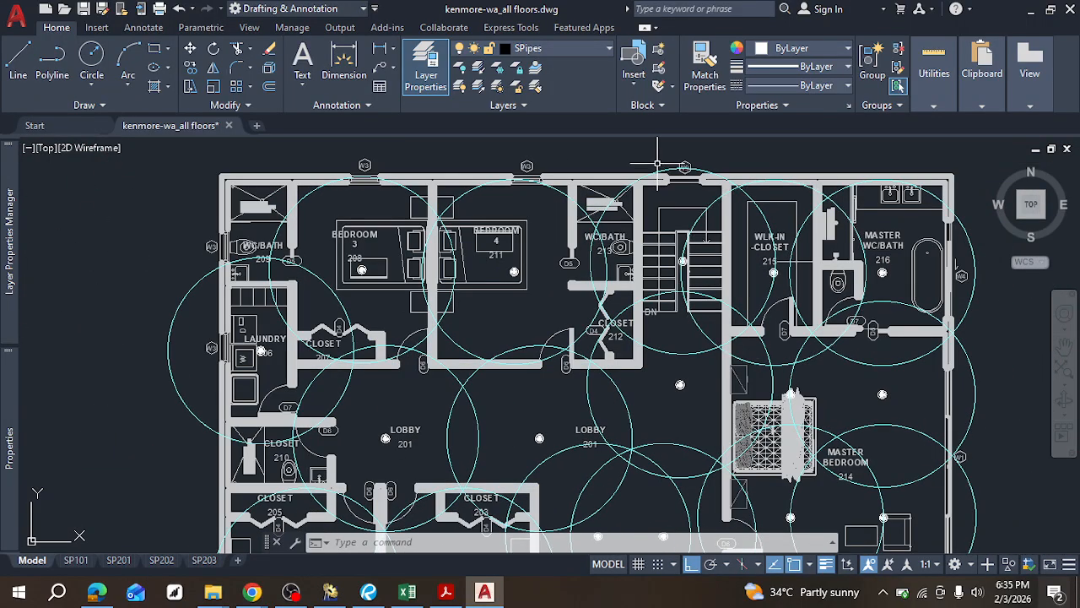
scroll(674, 252, "up", 4)
middle_click_drag(675, 251, 637, 341)
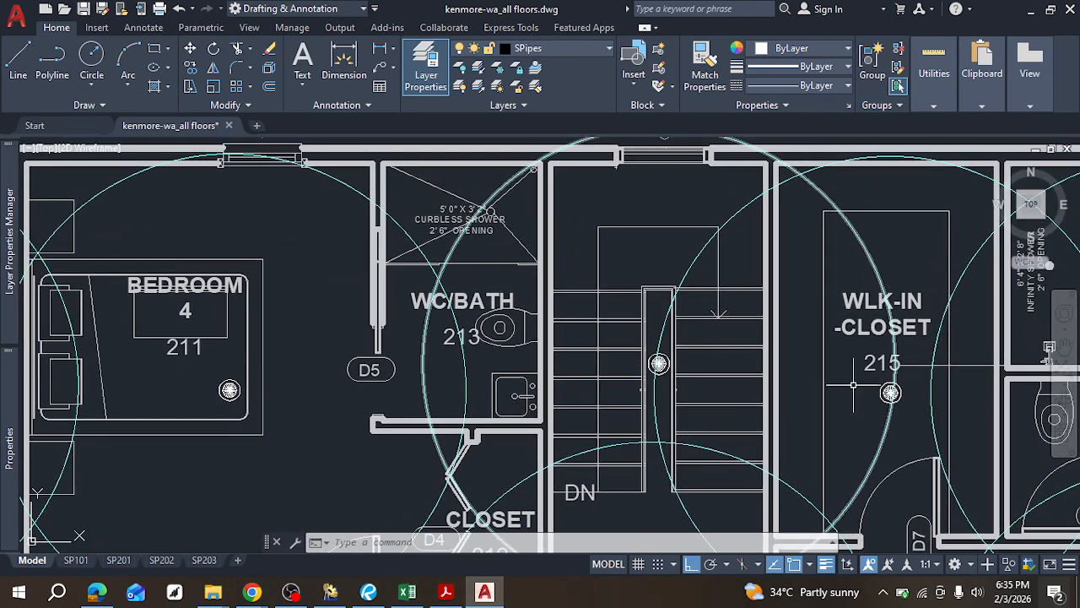
scroll(789, 384, "down", 2)
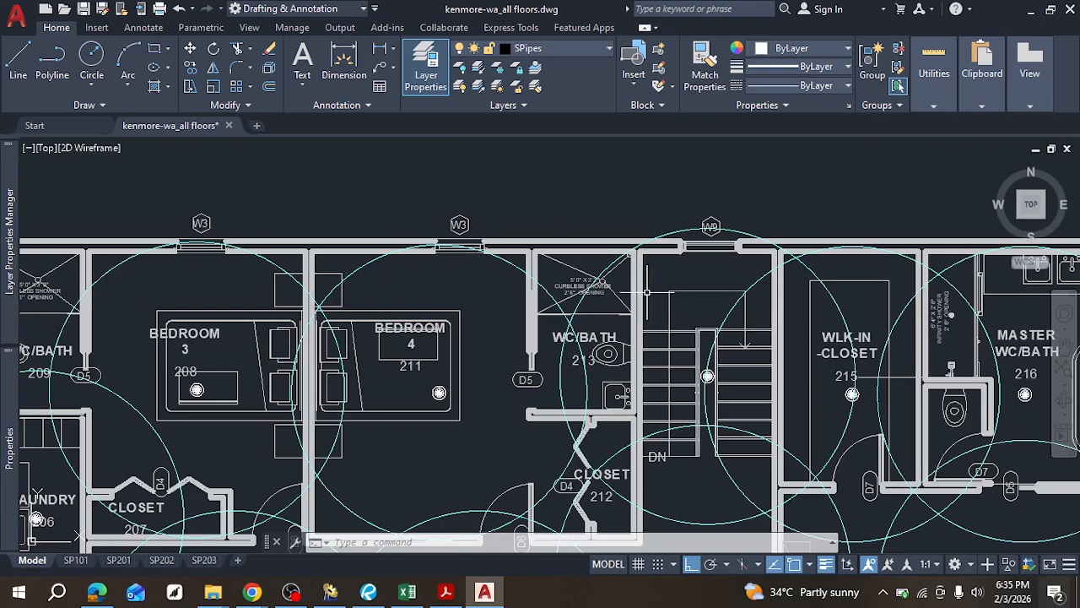
scroll(630, 303, "down", 2)
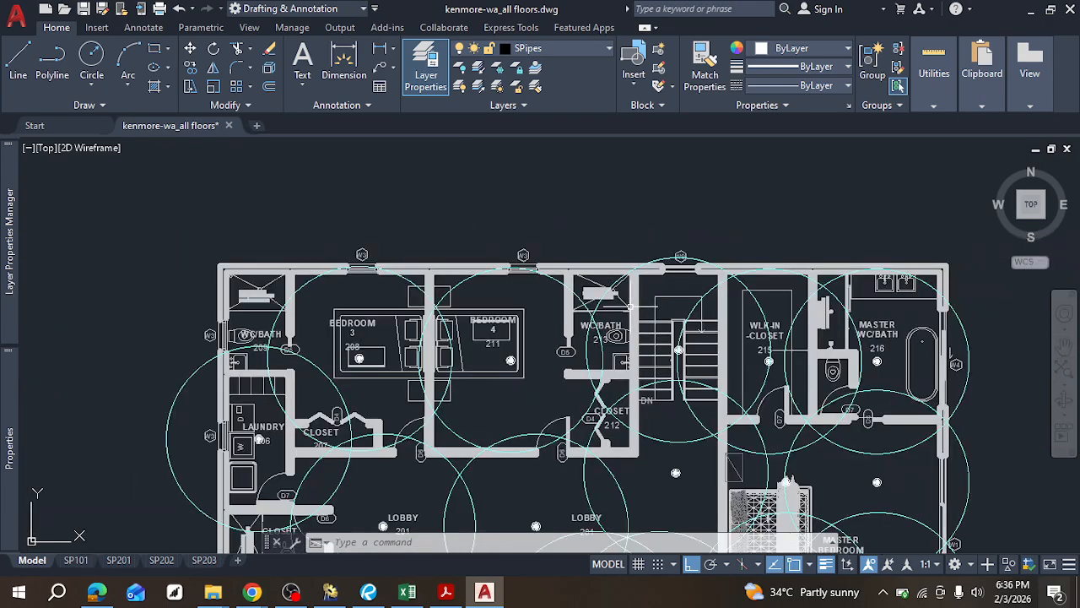
scroll(681, 342, "up", 4)
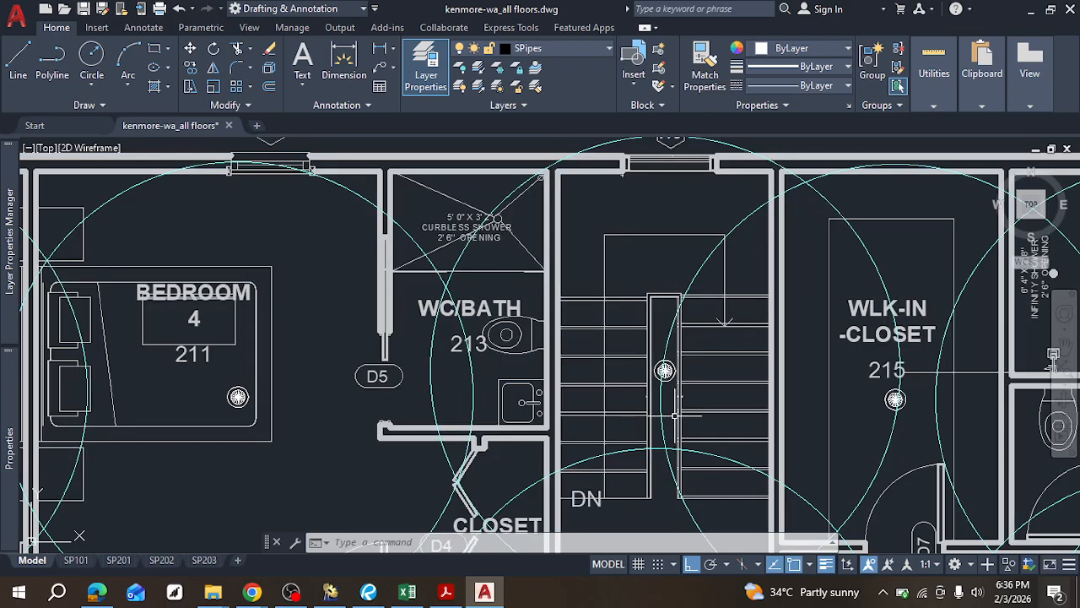
scroll(608, 327, "down", 2)
middle_click_drag(203, 338, 732, 321)
scroll(456, 277, "down", 2)
middle_click_drag(257, 290, 1052, 269)
middle_click_drag(275, 270, 996, 255)
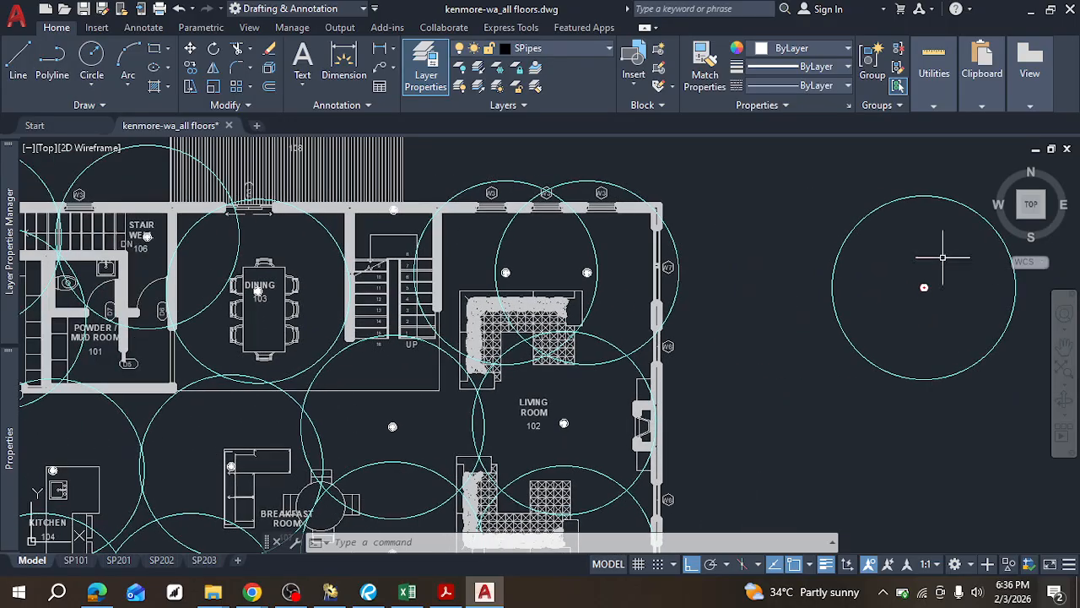
scroll(393, 210, "up", 2)
mouse_move(391, 210)
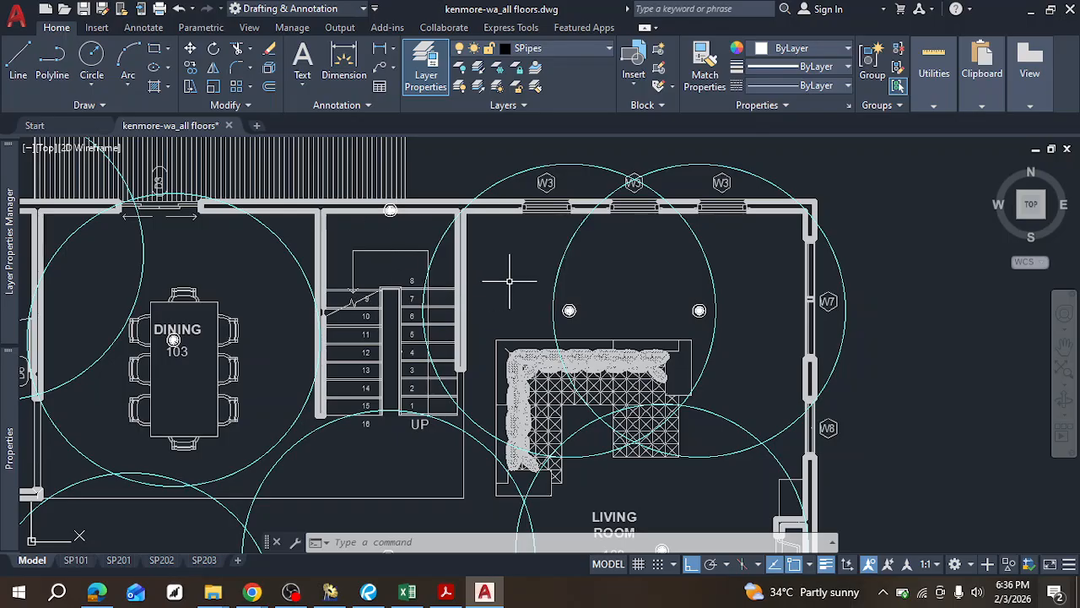
Step: Move the living room's northeast sprinkler head and its coverage circle about 3'-9" west towards the neighbouring head
middle_click_drag(512, 280, 423, 270)
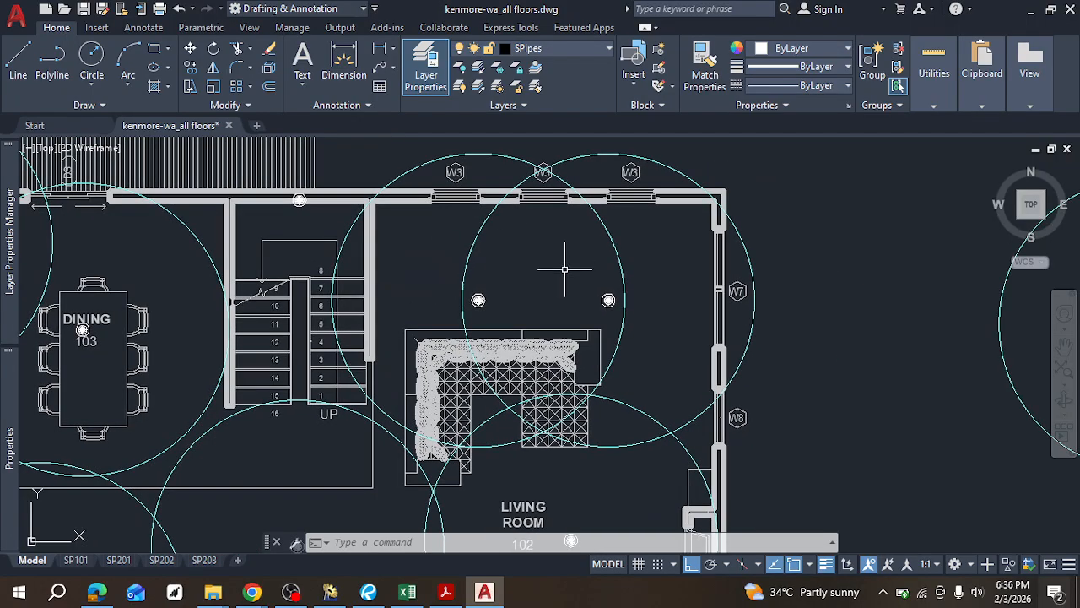
scroll(605, 302, "up", 6)
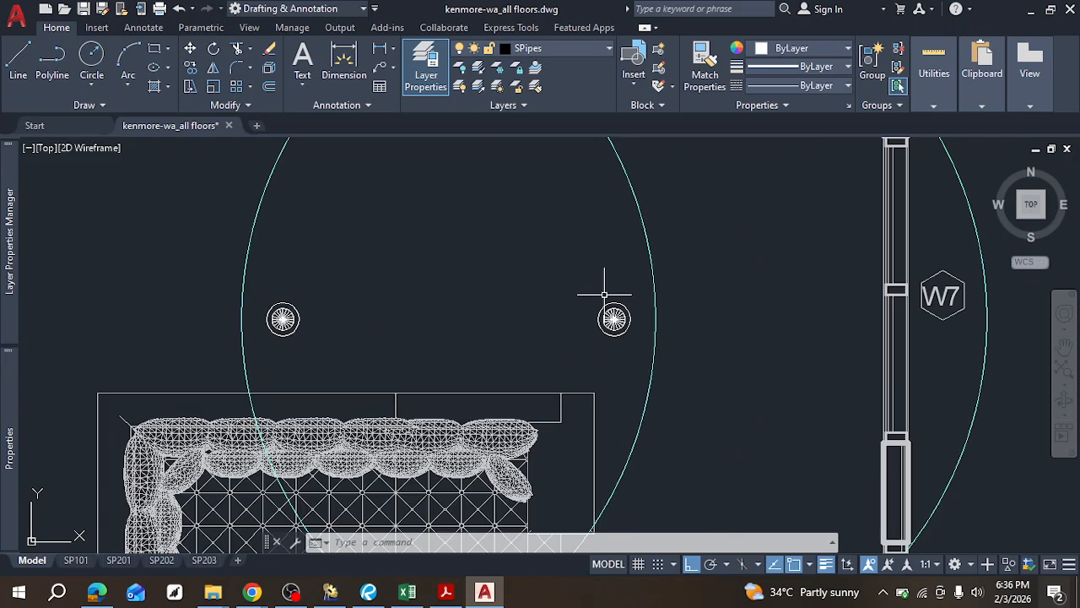
scroll(605, 306, "down", 4)
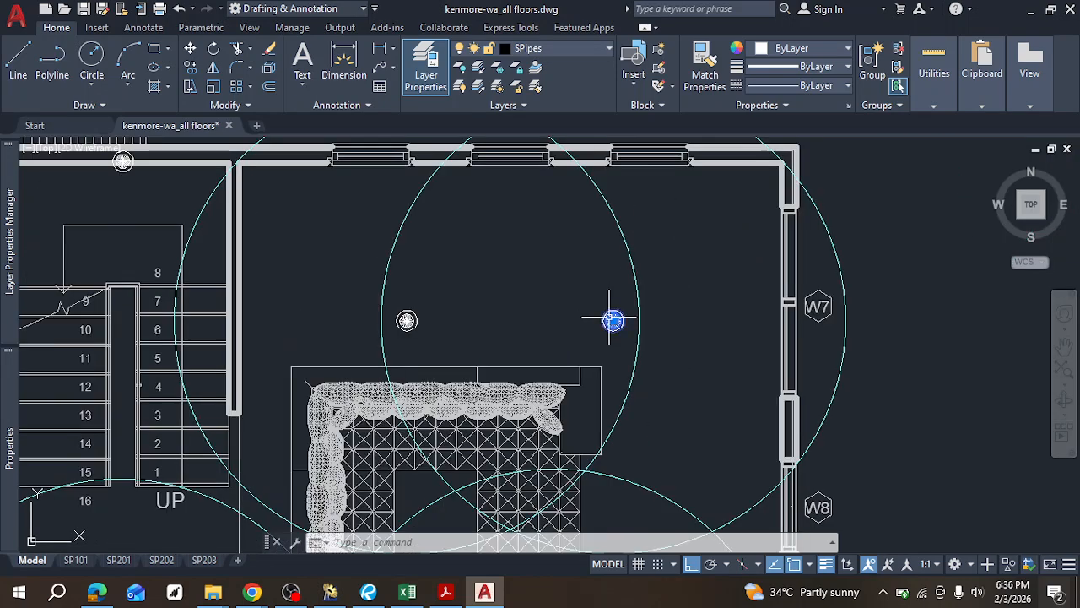
left_click(609, 319)
left_click(406, 252)
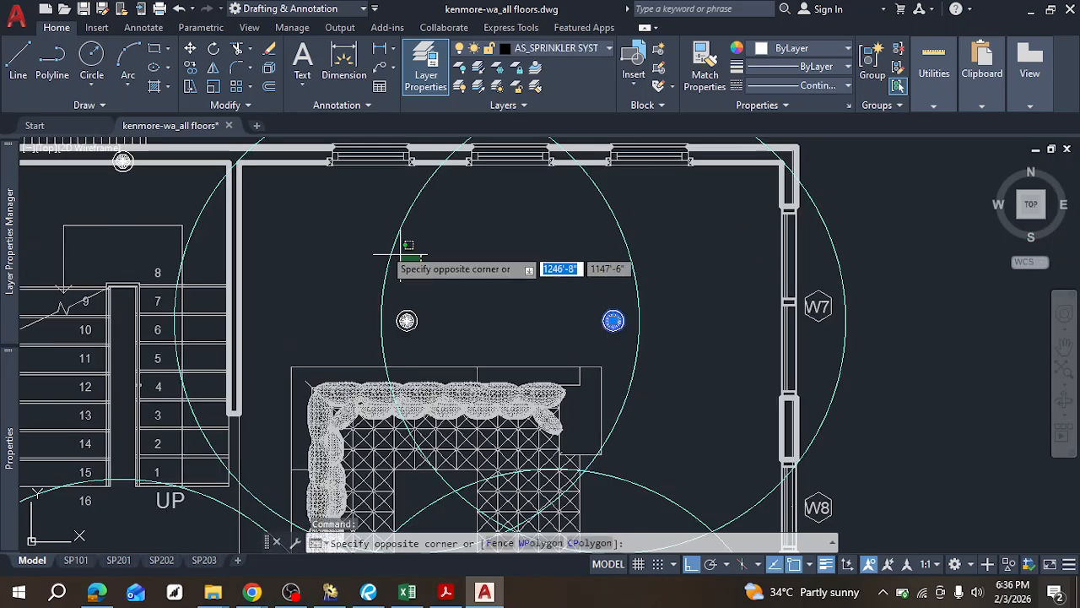
left_click(613, 320)
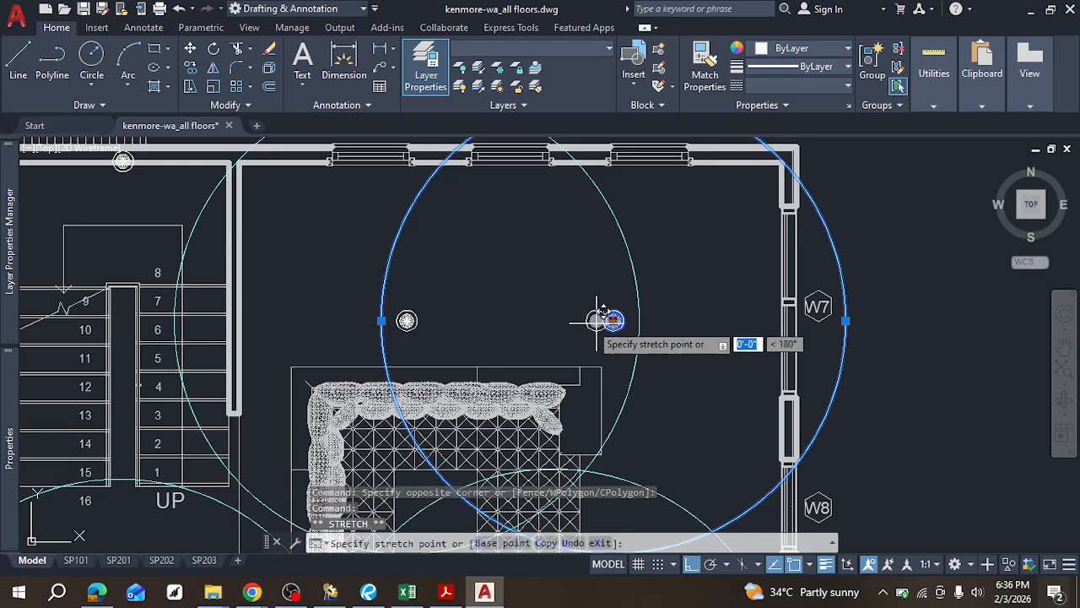
key("space")
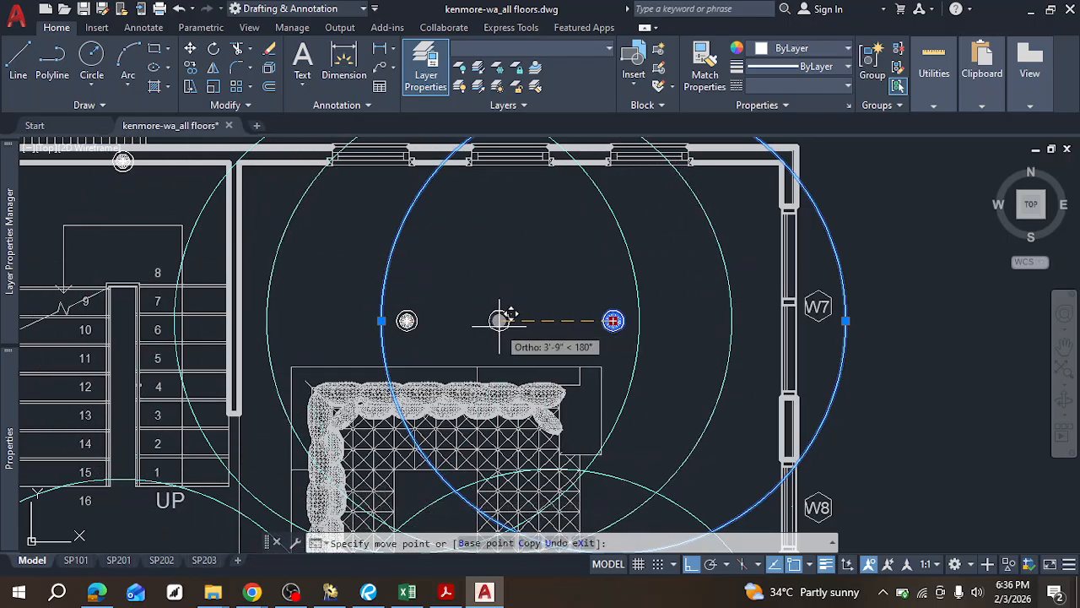
left_click(500, 320)
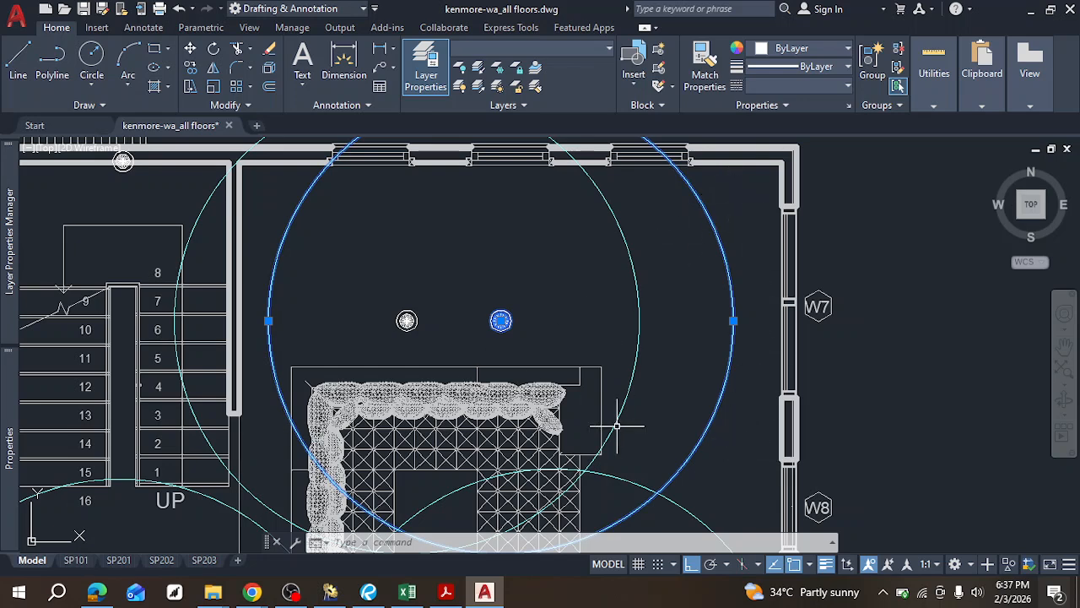
Step: Undo the move of the living room's northeast sprinkler head and check the coverage circles over the living room 102 seating area
key("ctrl+z")
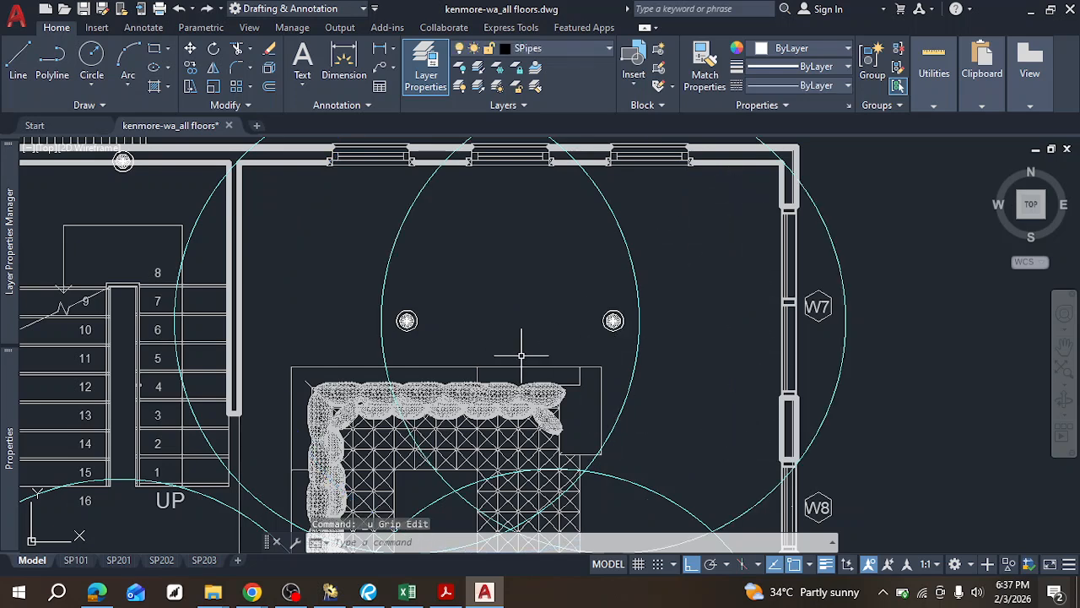
middle_click_drag(521, 362, 500, 270)
middle_click_drag(676, 410, 655, 321)
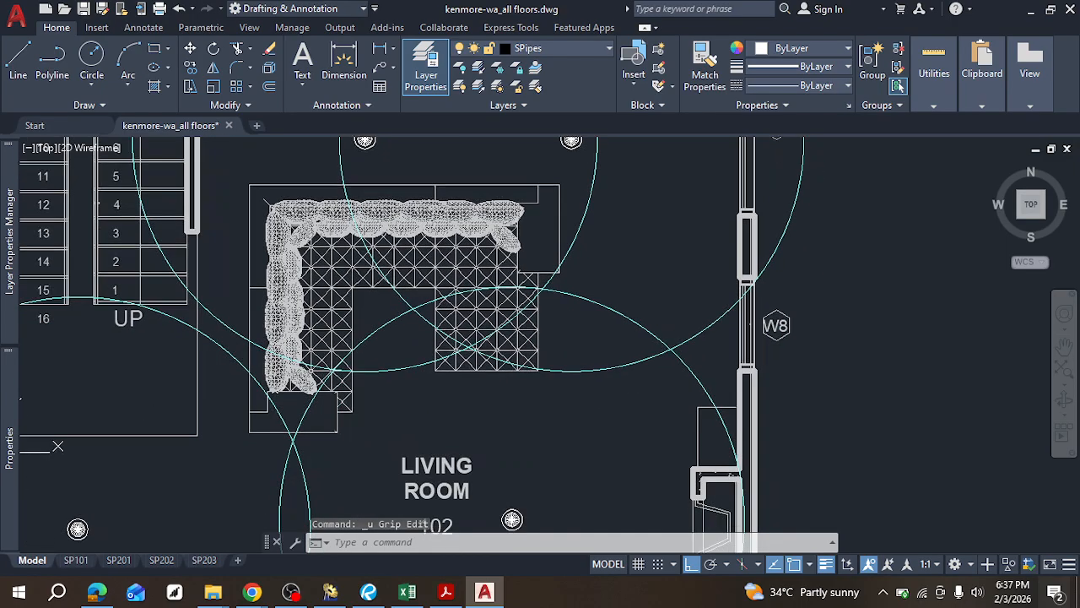
mouse_move(415, 356)
middle_mouse_down()
mouse_move(422, 341)
mouse_move(472, 320)
middle_mouse_up()
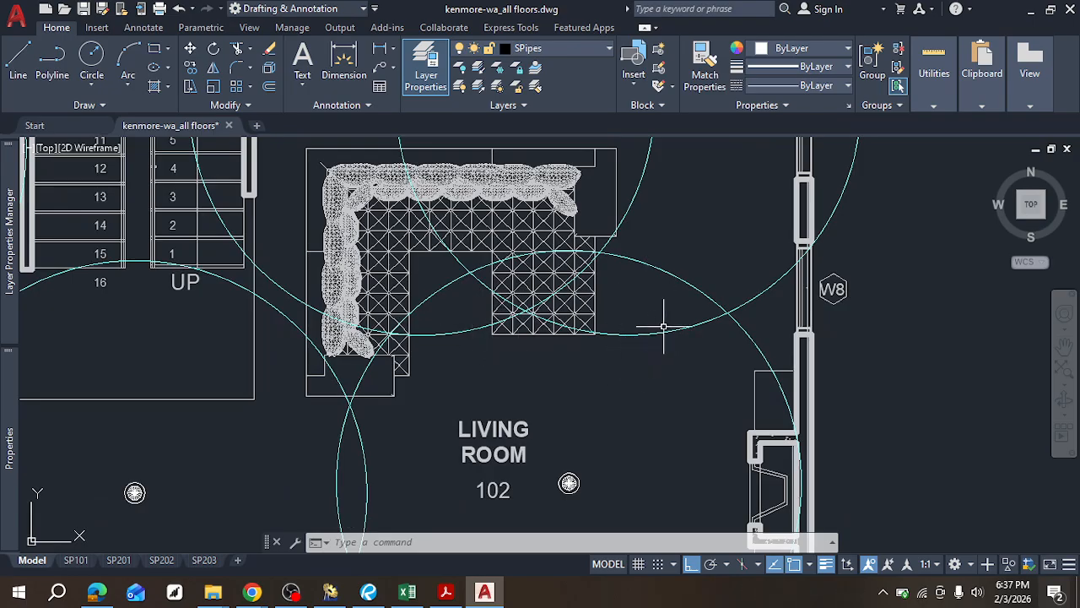
middle_click_drag(670, 324, 711, 283)
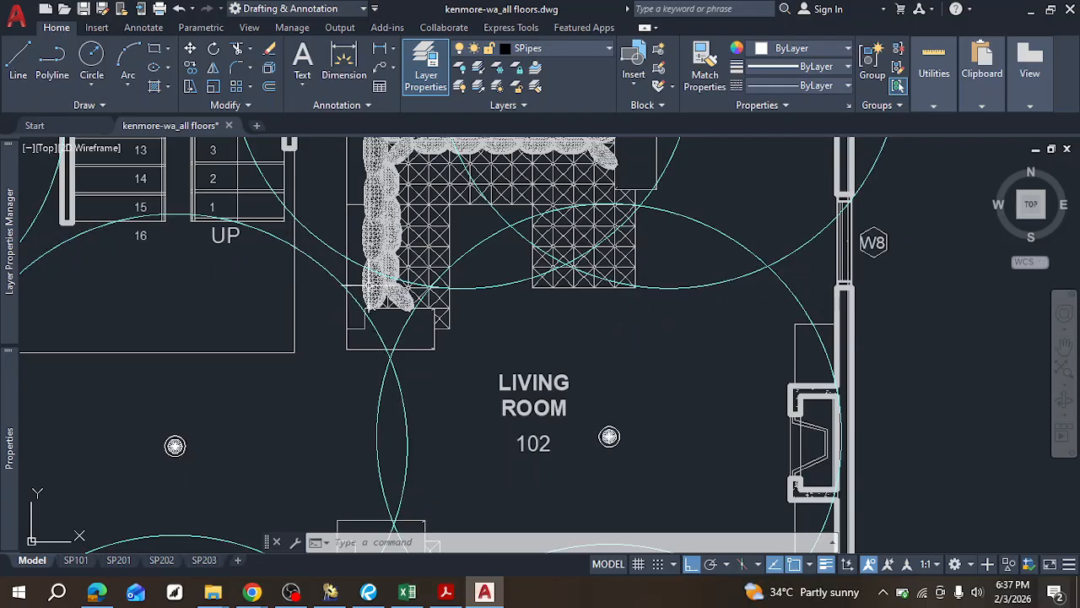
Step: Examine how the sprinkler coverage circles overlap from the south living room through breakfast room 107 to kitchen 104
left_click(366, 302)
key("Escape")
scroll(361, 286, "down", 2)
mouse_move(384, 281)
middle_mouse_down()
mouse_move(421, 251)
mouse_move(526, 205)
middle_mouse_up()
middle_click_drag(417, 319, 420, 184)
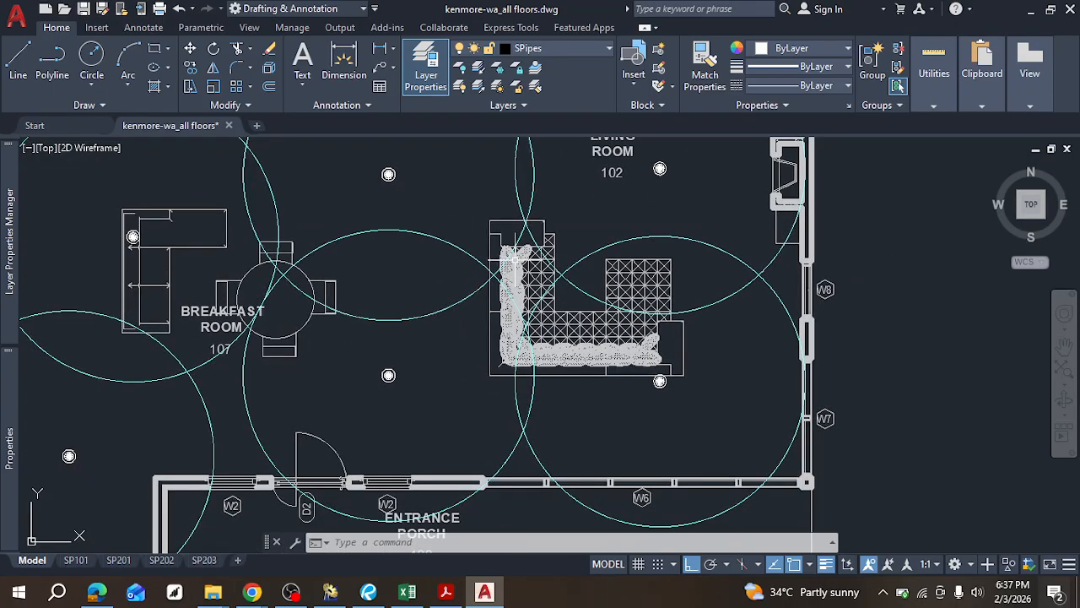
middle_click_drag(257, 275, 354, 251)
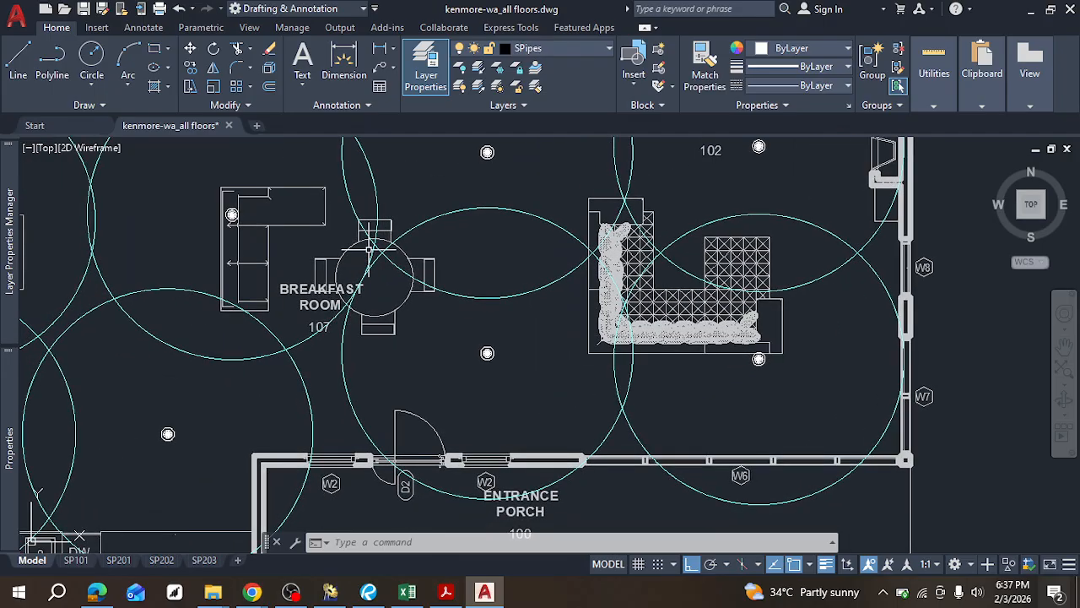
scroll(379, 243, "up", 4)
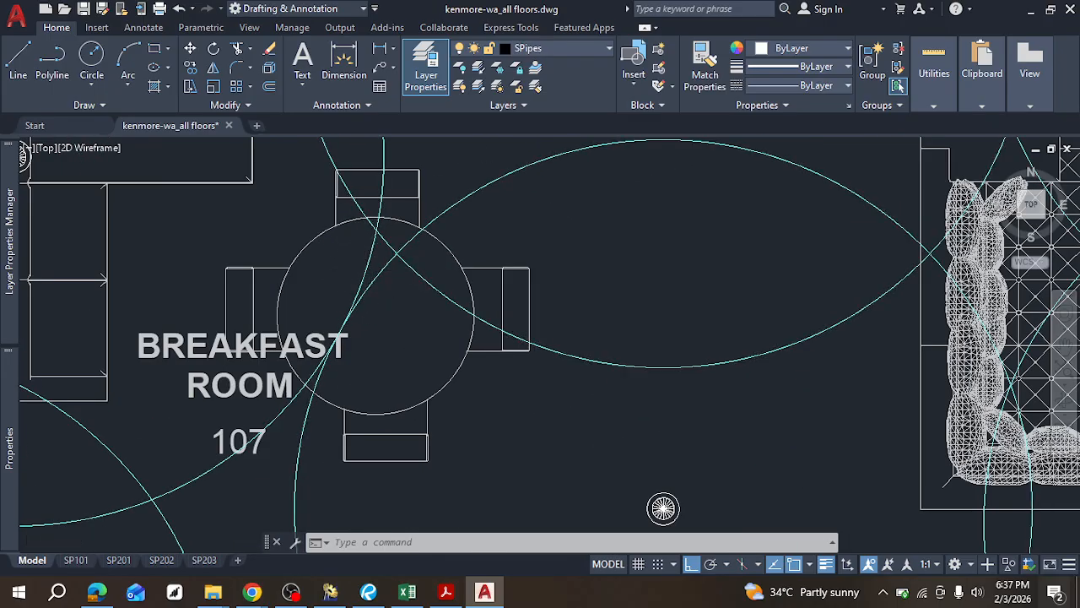
scroll(391, 279, "down", 4)
middle_click_drag(248, 352, 468, 243)
middle_click_drag(313, 277, 302, 354)
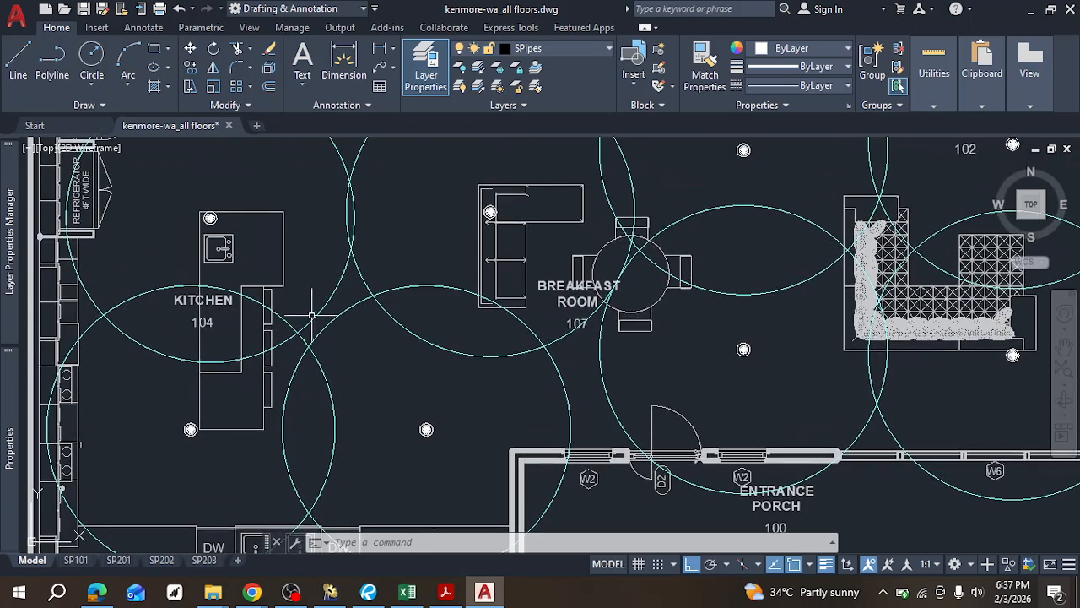
middle_click_drag(328, 264, 314, 367)
middle_click_drag(349, 241, 302, 356)
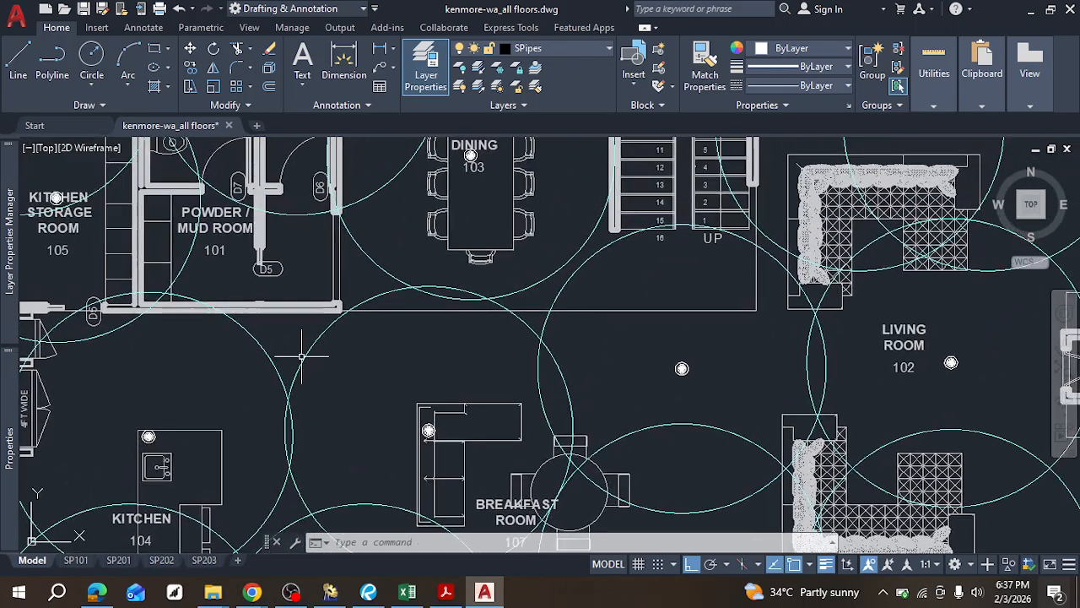
Step: Check the sprinkler coverage of powder / mud room 101 and its toilet against the walls and neighbouring heads
middle_click_drag(299, 306, 394, 370)
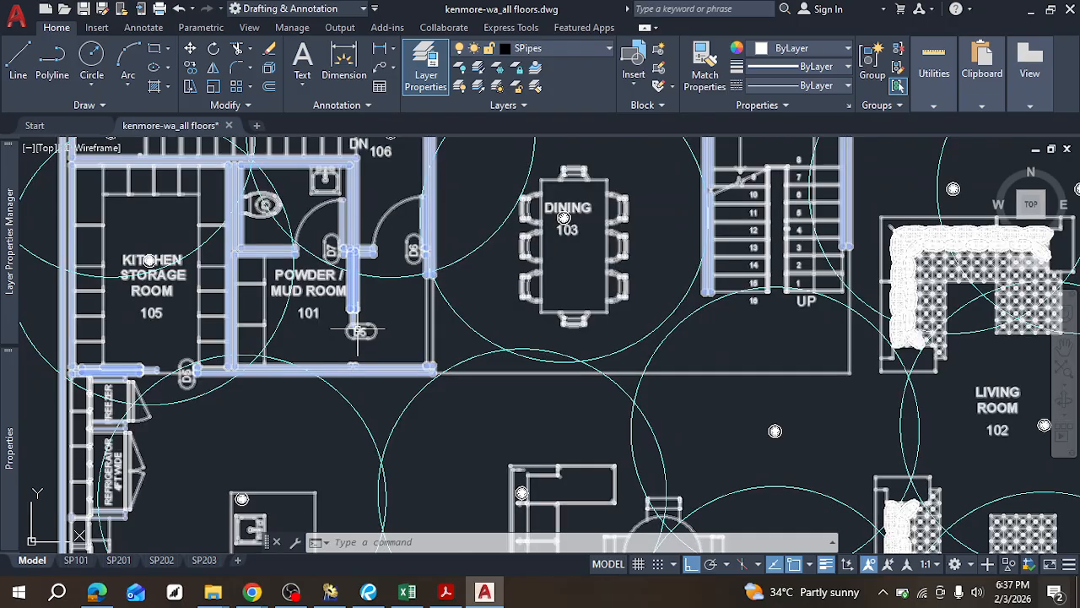
mouse_move(359, 330)
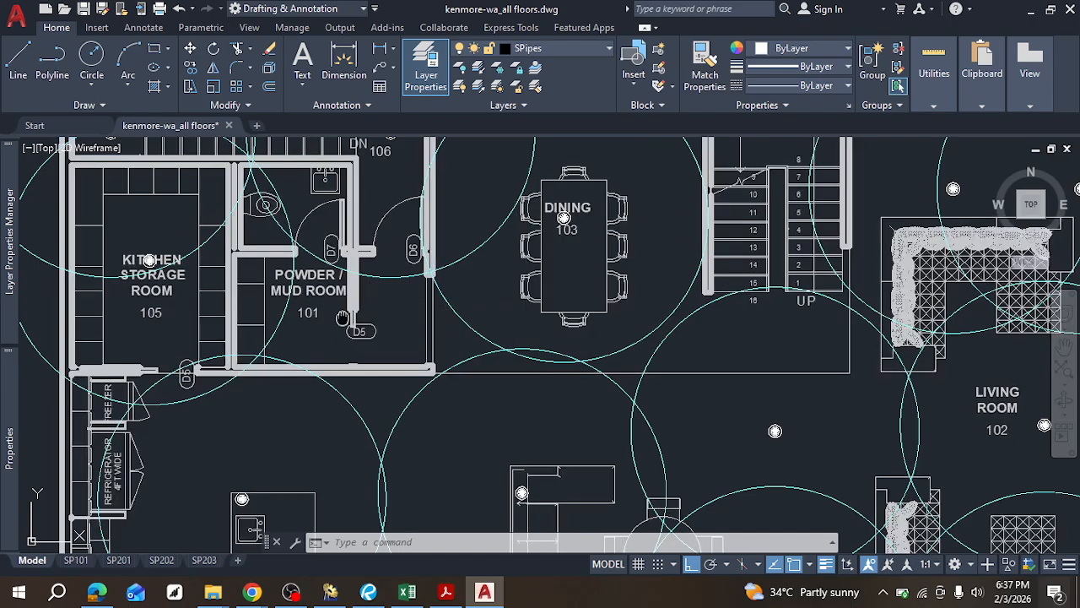
middle_click_drag(343, 316, 534, 371)
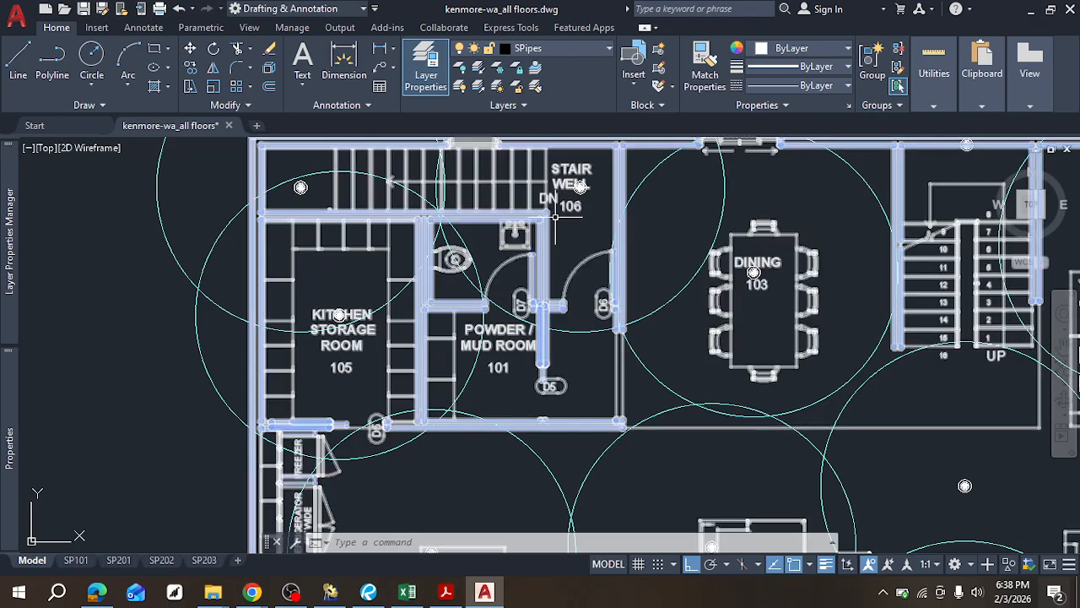
scroll(481, 235, "up", 2)
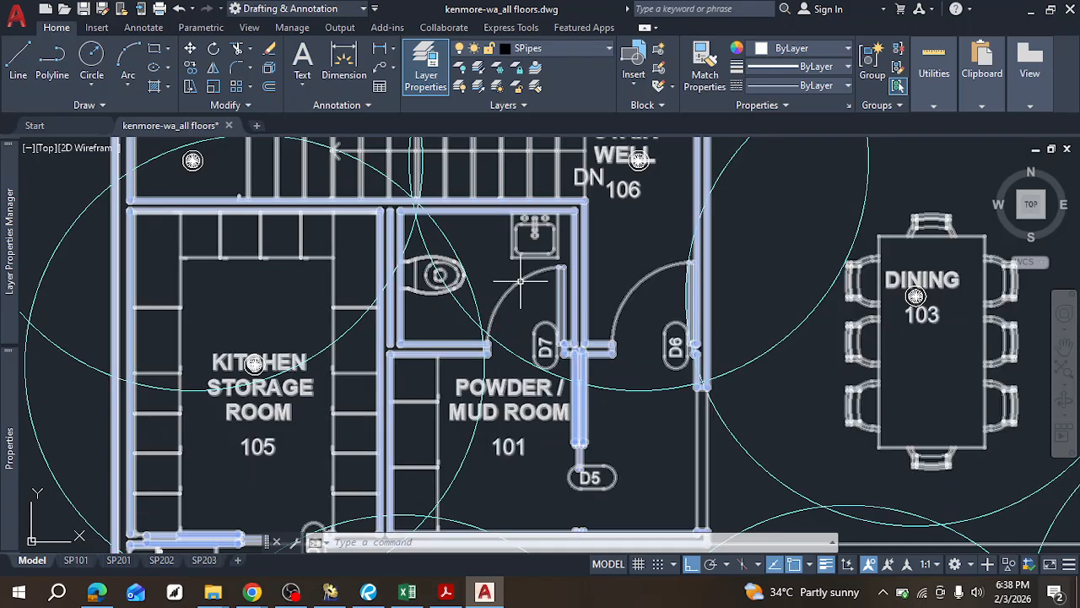
mouse_move(520, 278)
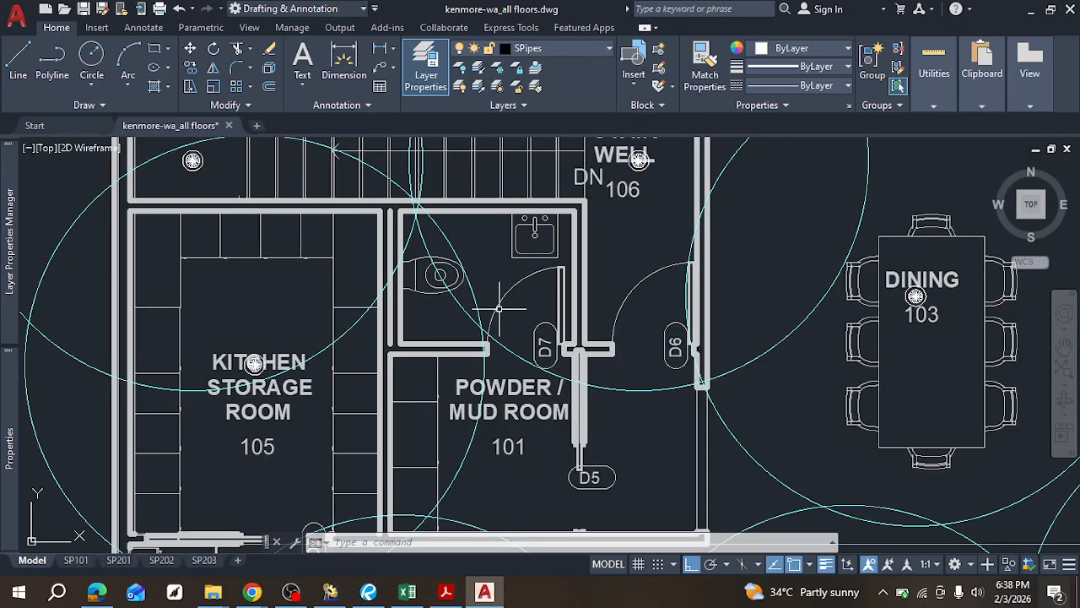
middle_click_drag(503, 270, 473, 309)
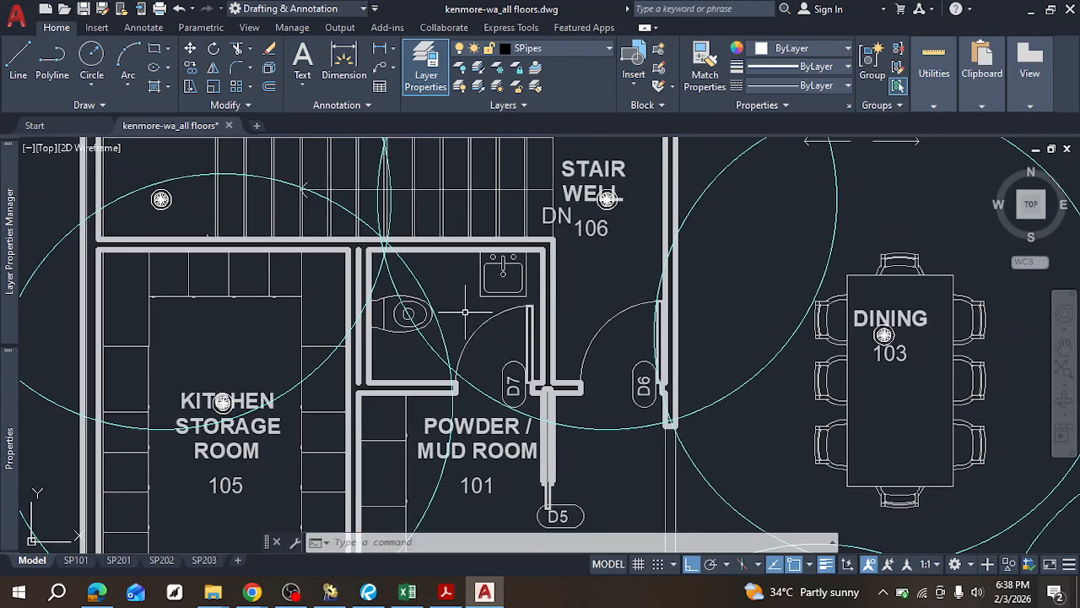
middle_click_drag(482, 321, 498, 307)
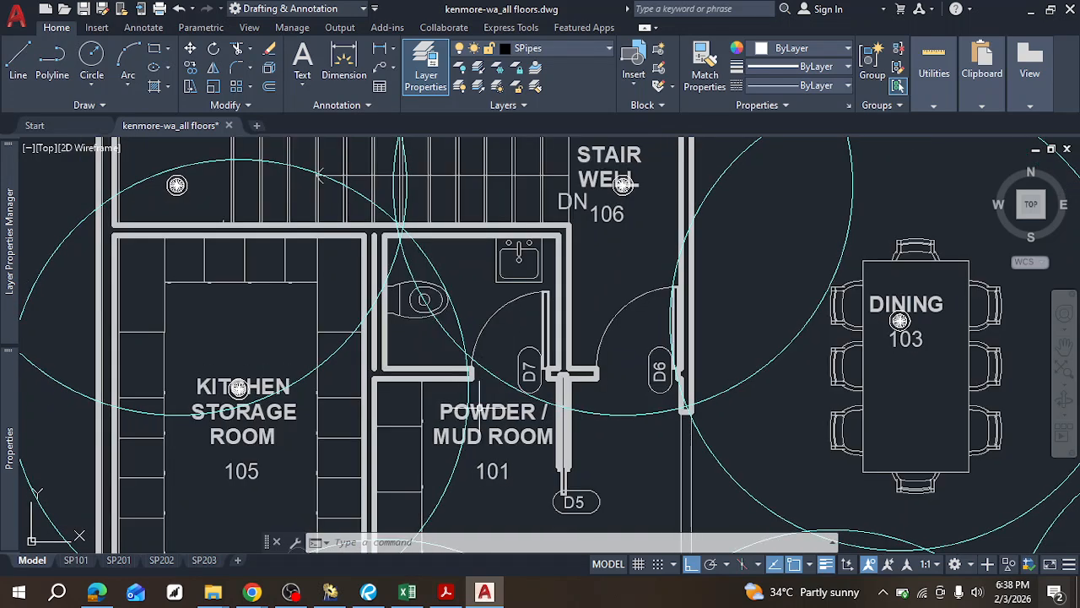
middle_click_drag(443, 284, 520, 279)
Step: Inspect the sprinkler head in kitchen storage room 105 and how its coverage circle relates to the surrounding walls
scroll(429, 307, "down", 2)
middle_click_drag(333, 327, 342, 285)
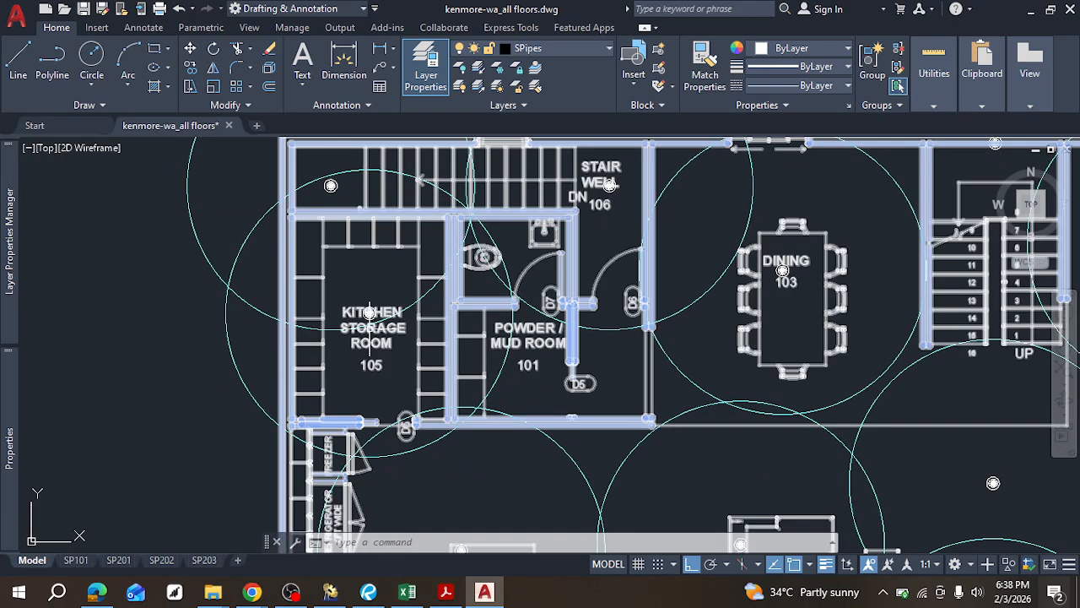
scroll(368, 314, "up", 2)
middle_click_drag(356, 326, 356, 345)
scroll(356, 344, "down", 2)
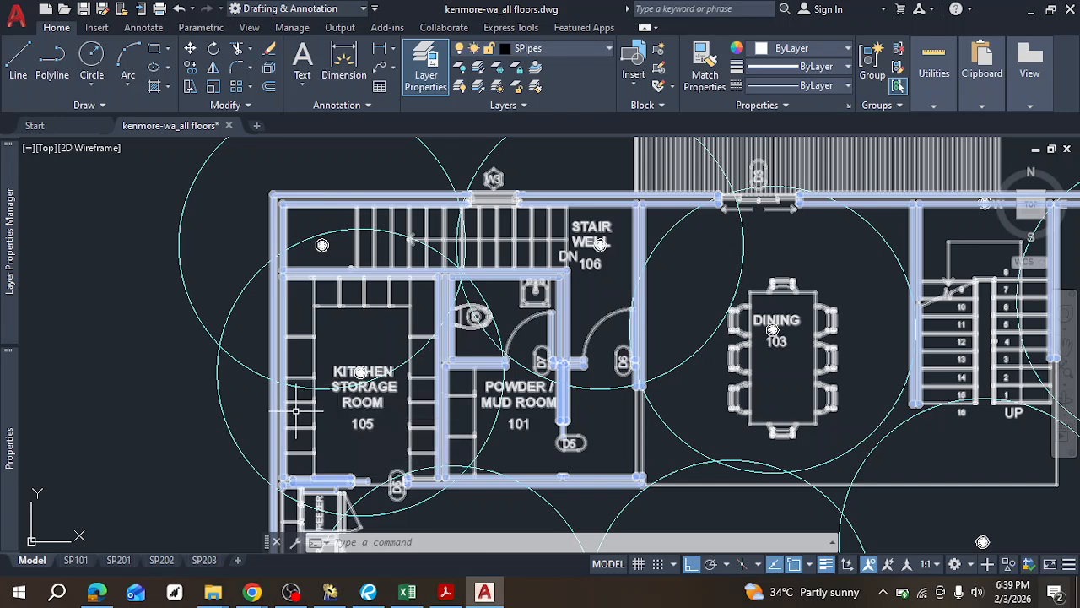
scroll(335, 380, "up", 2)
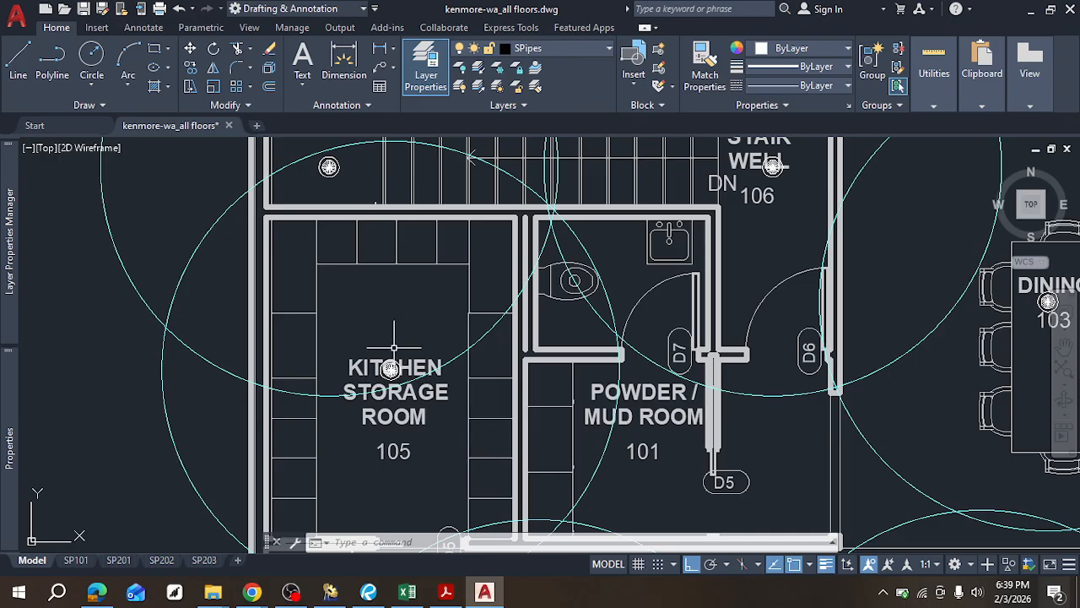
scroll(394, 351, "down", 2)
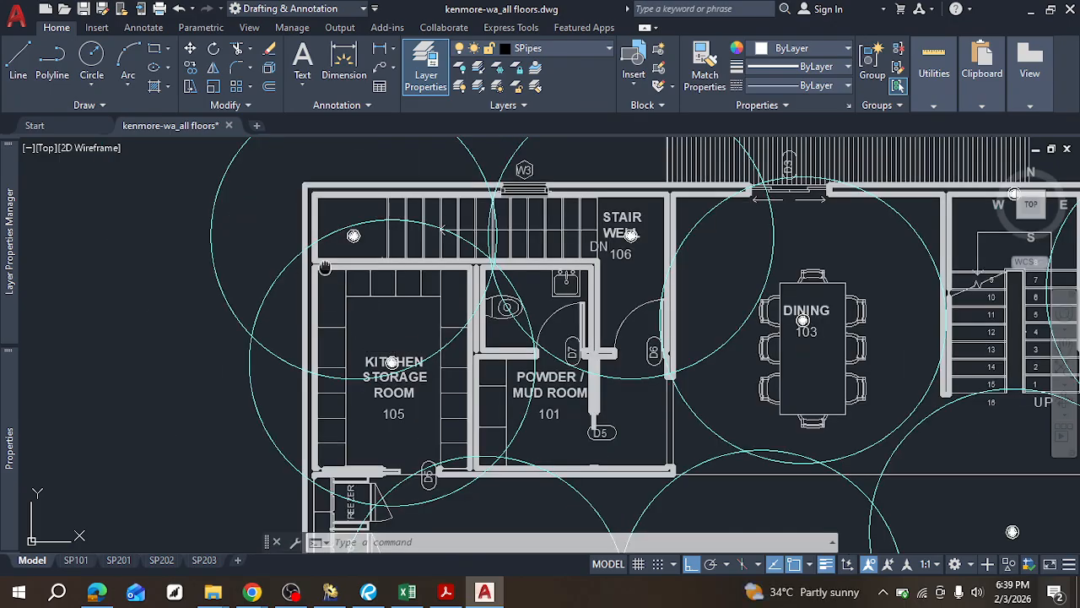
middle_click_drag(393, 351, 391, 283)
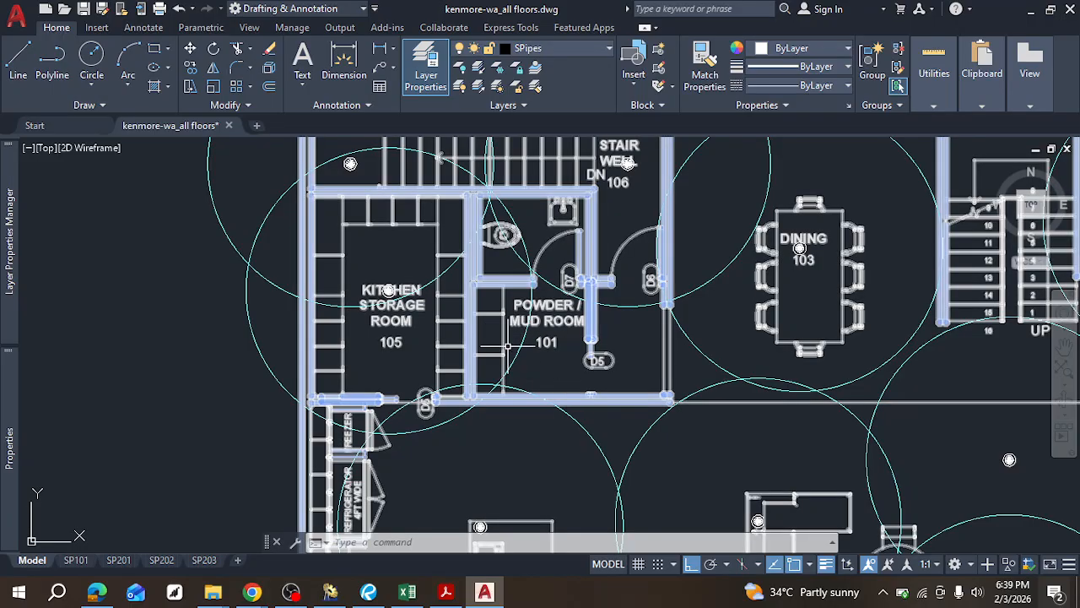
Step: Review the sprinkler coverage from stair well 106 across dining room 103 to the staircase and north living room
middle_click_drag(589, 325, 446, 322)
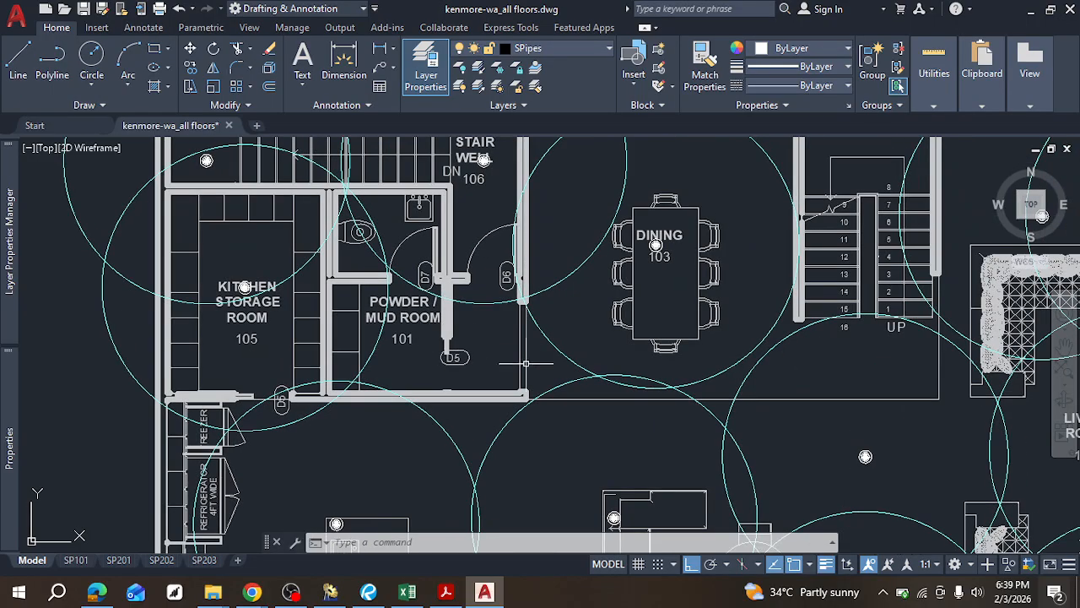
middle_click_drag(518, 371, 416, 371)
middle_click_drag(375, 224, 360, 268)
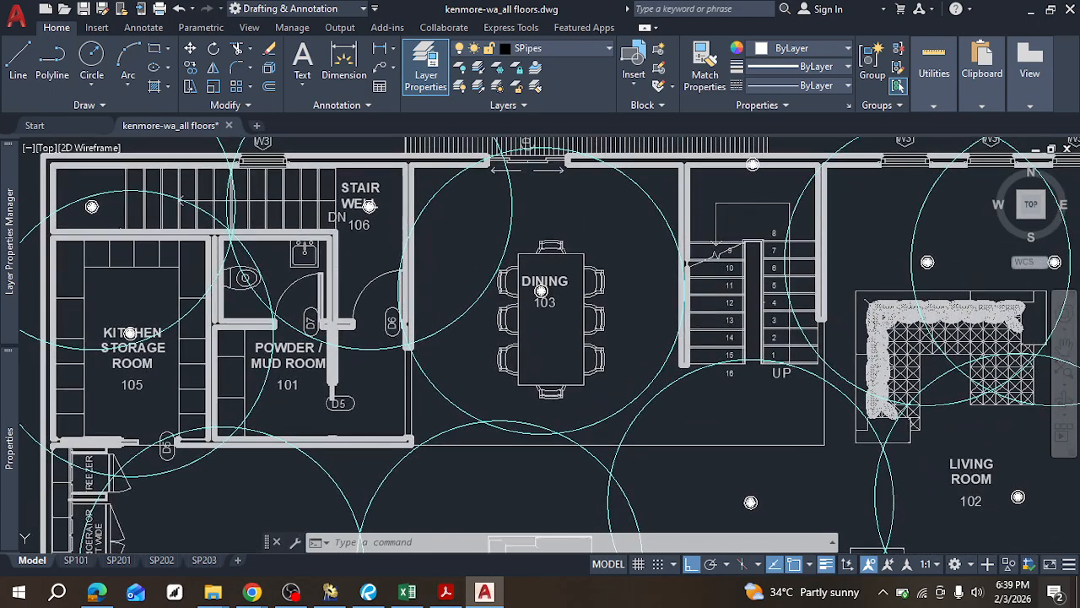
middle_click_drag(527, 196, 438, 191)
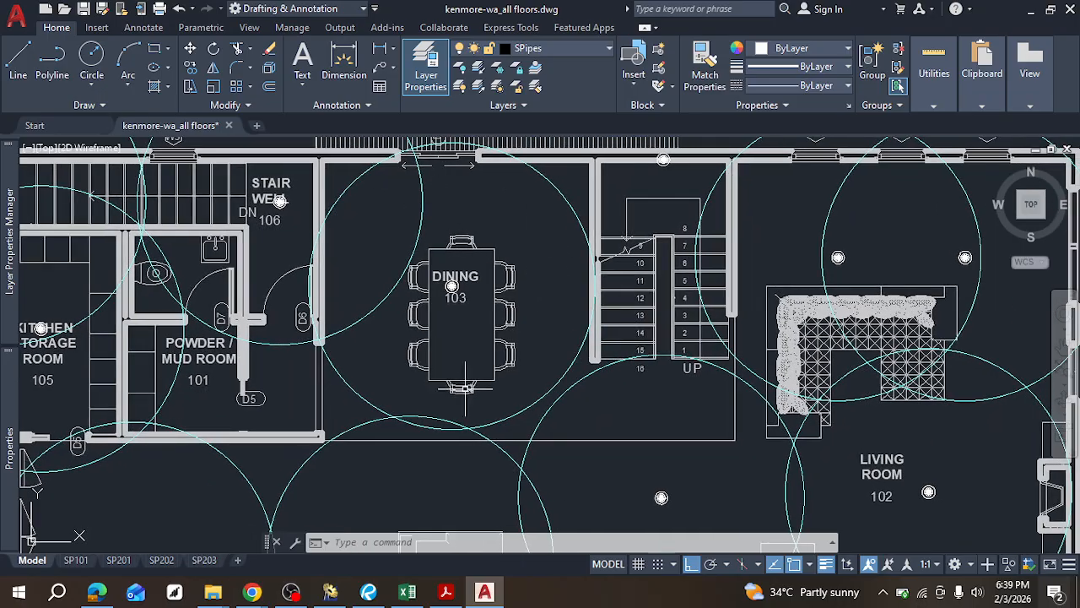
middle_click_drag(561, 189, 497, 202)
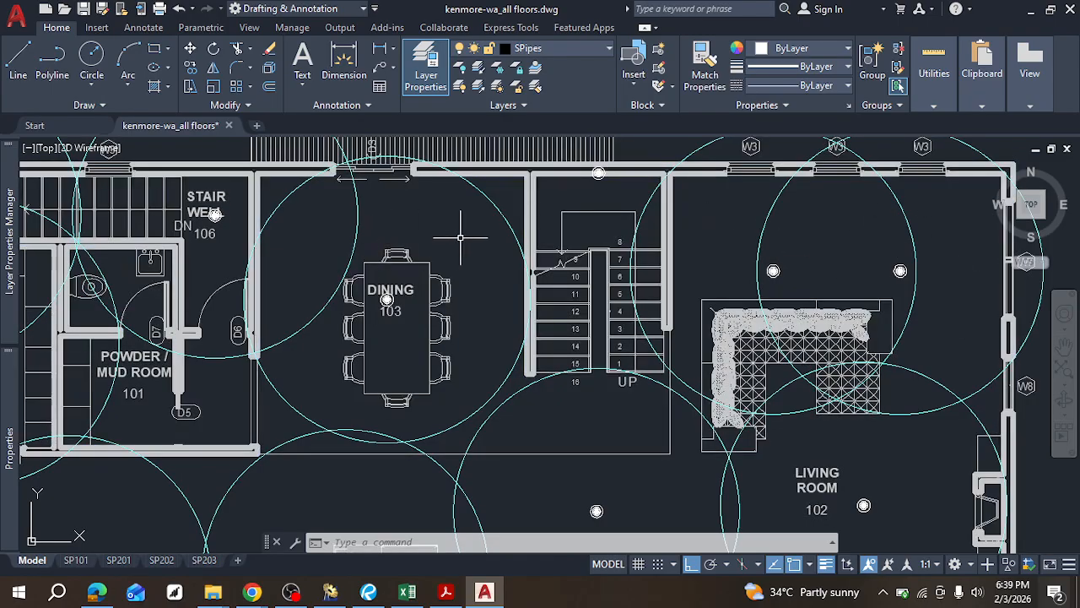
middle_click_drag(593, 290, 511, 203)
middle_click_drag(433, 277, 409, 440)
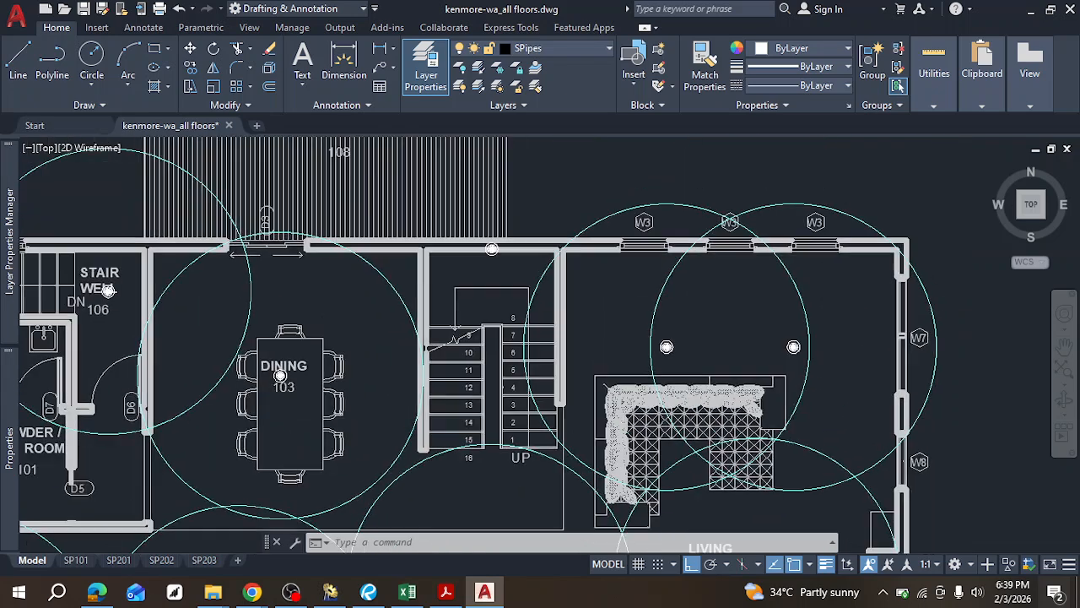
middle_click_drag(480, 365, 460, 267)
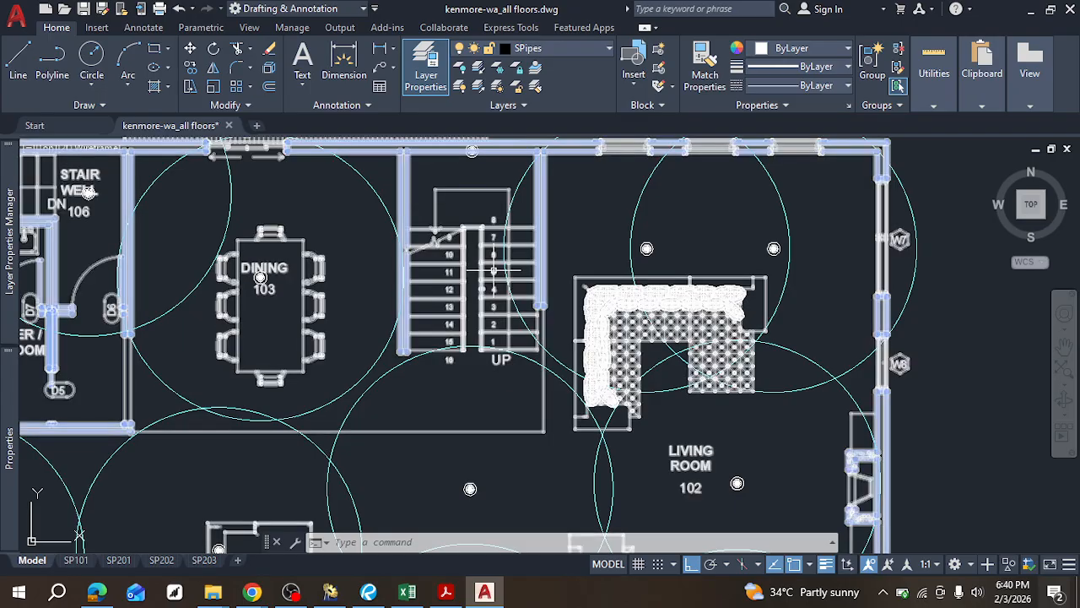
Step: Check the first-floor coverage over the kitchen, breakfast room and south living room, including entrance porch 100
scroll(487, 298, "down", 2)
middle_click_drag(486, 312, 577, 205)
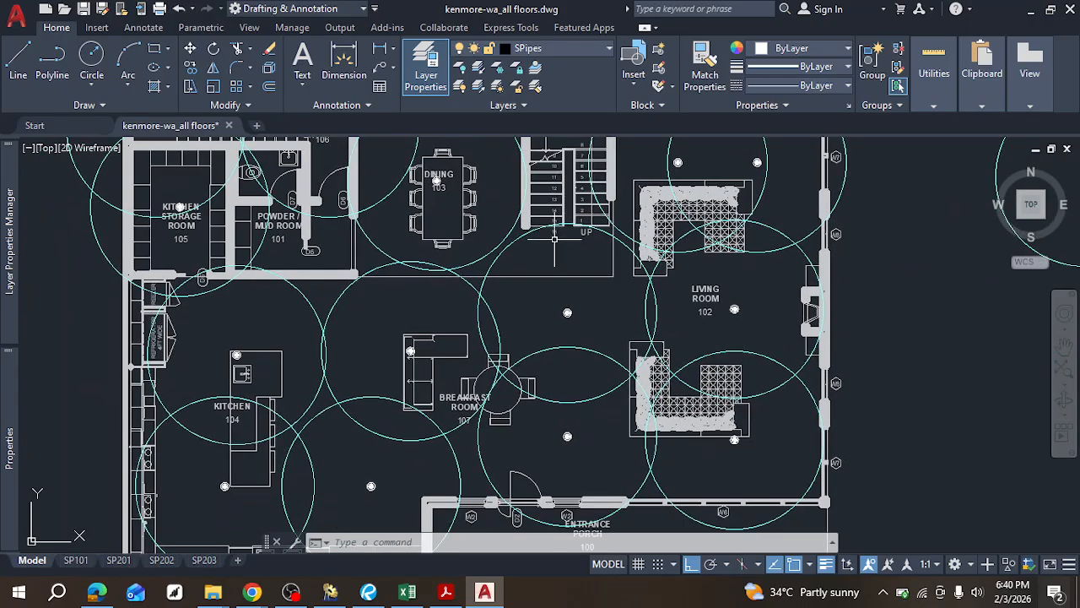
middle_click_drag(450, 354, 477, 266)
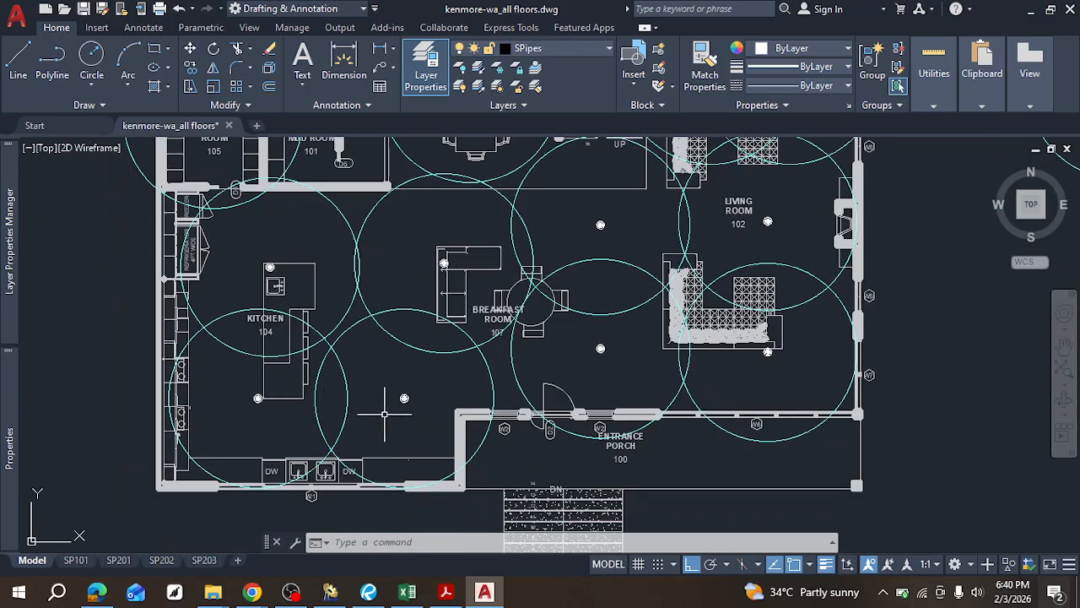
middle_click_drag(776, 342, 612, 285)
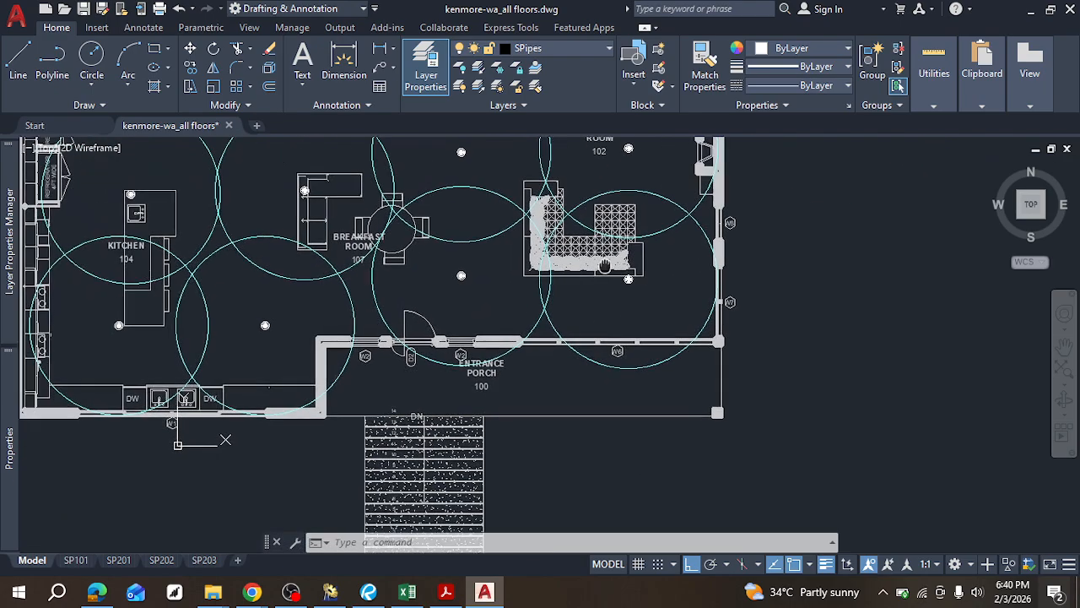
scroll(415, 390, "up", 2)
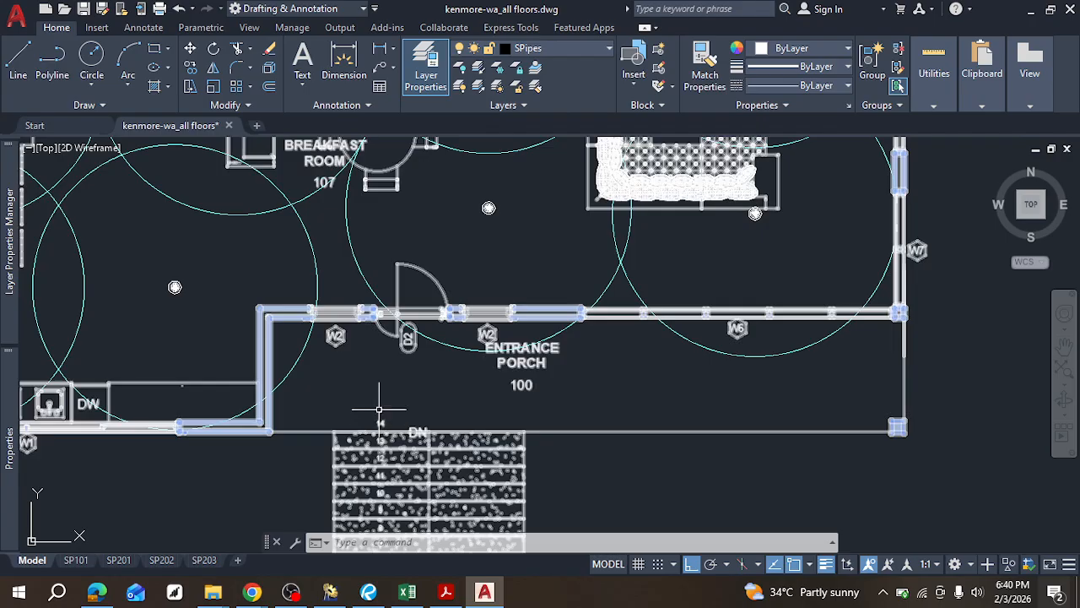
Step: Go to the second-floor plan and examine the sprinkler heads and coverage circles in bedrooms 202 and 204 and on balcony 200
scroll(479, 372, "down", 2)
middle_click_drag(674, 360, 47, 313)
scroll(736, 352, "down", 2)
middle_click_drag(736, 352, 241, 344)
middle_click_drag(659, 270, 178, 312)
middle_click_drag(257, 313, 400, 390)
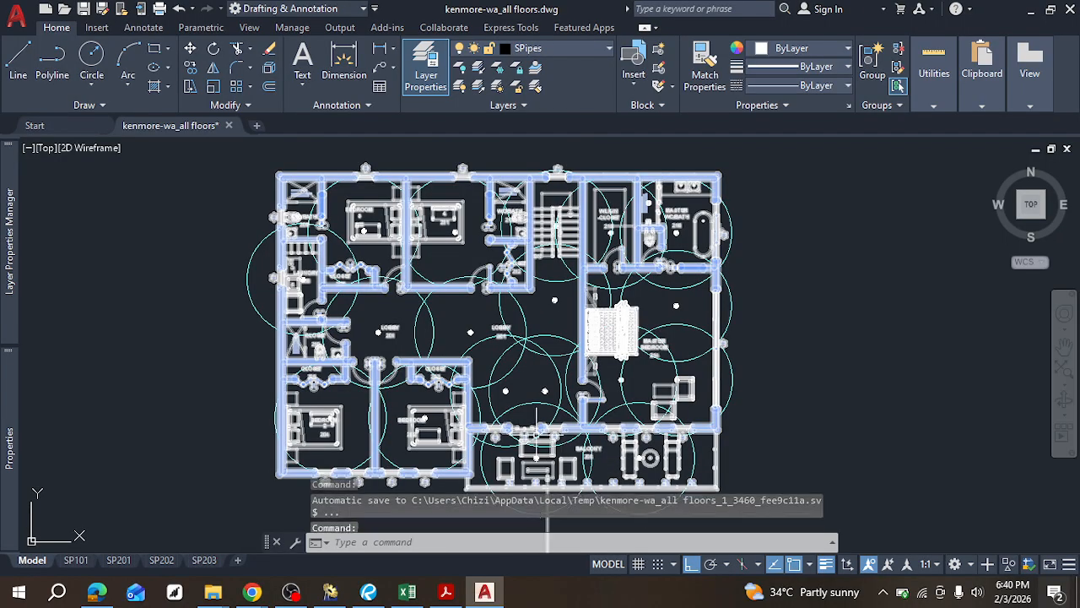
scroll(548, 493, "up", 4)
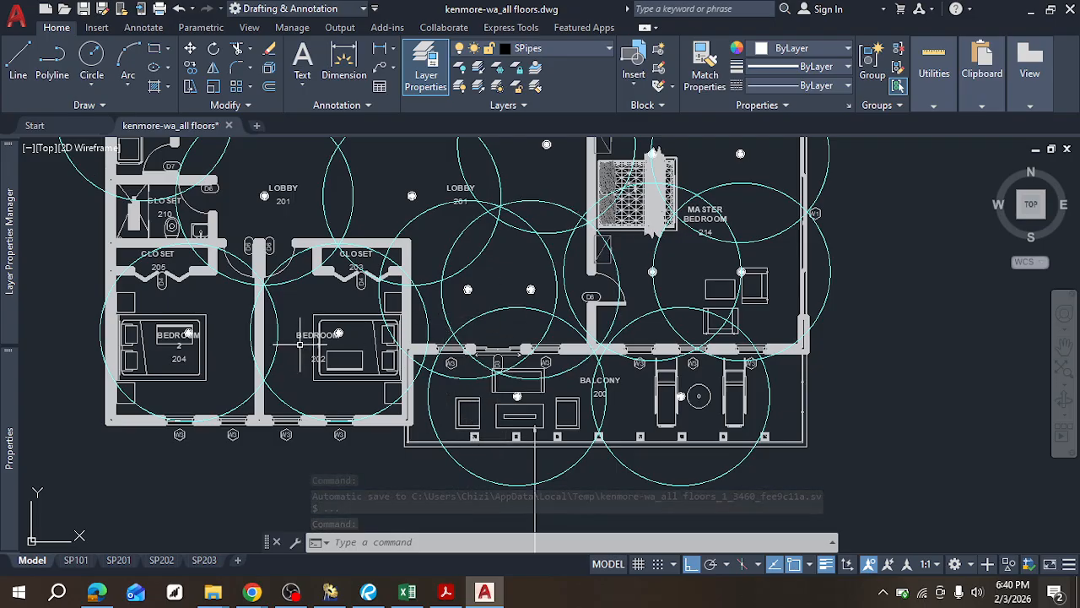
middle_click_drag(301, 346, 401, 366)
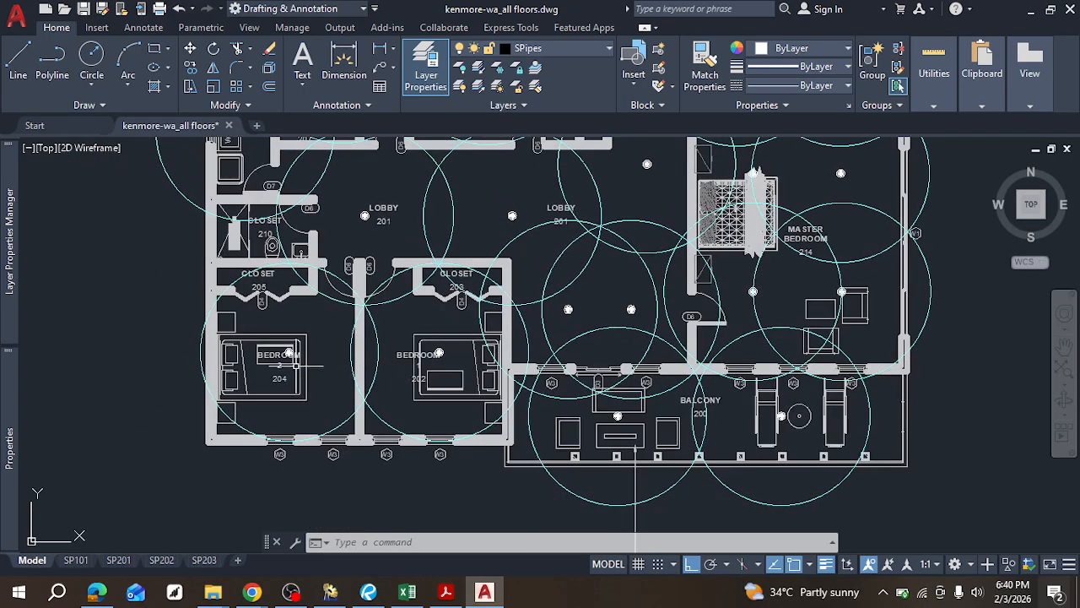
scroll(723, 415, "up", 2)
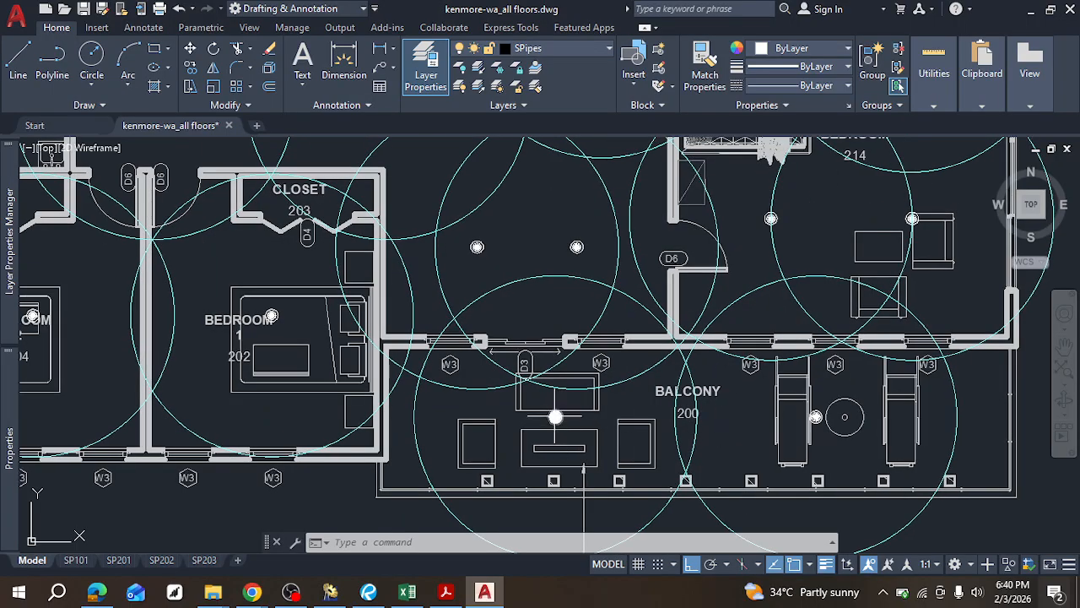
Step: Switch to the architectural PDF in Revu, find the exterior 3D rendering and examine the balcony's overhead structure, then return to the AutoCAD drawing
scroll(554, 417, "up", 2)
middle_click_drag(554, 417, 442, 373)
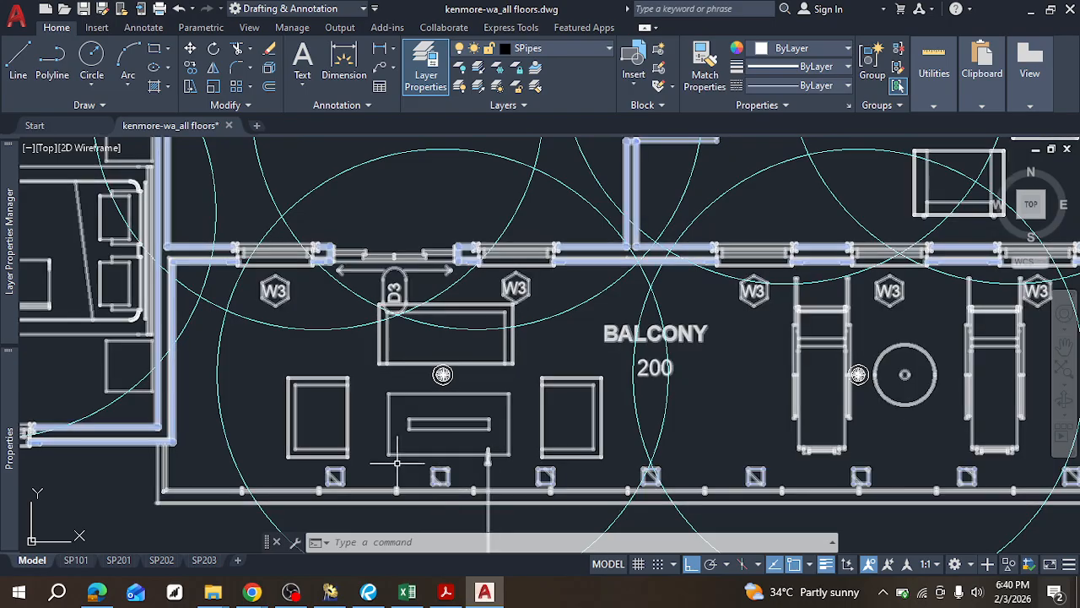
mouse_move(371, 591)
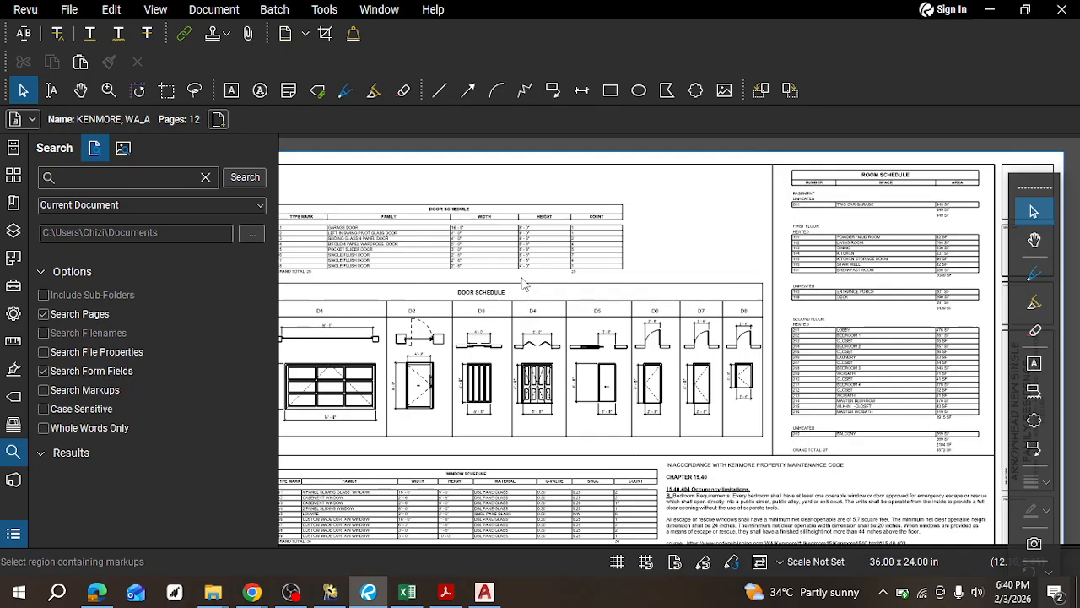
key("Left")
key("Left")
key("Left")
key("Left")
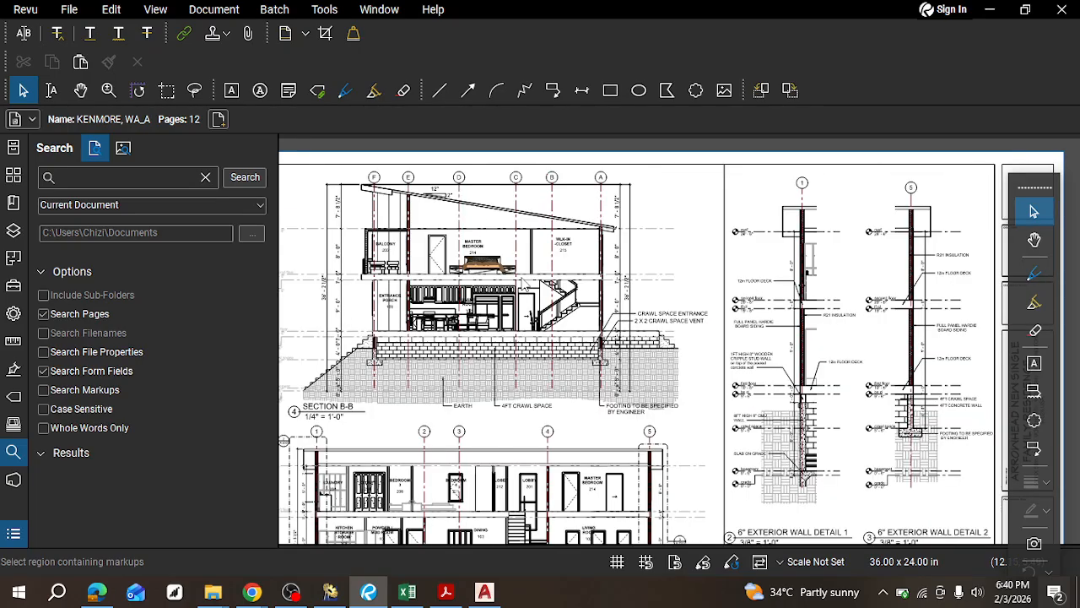
key("Left")
key("Left")
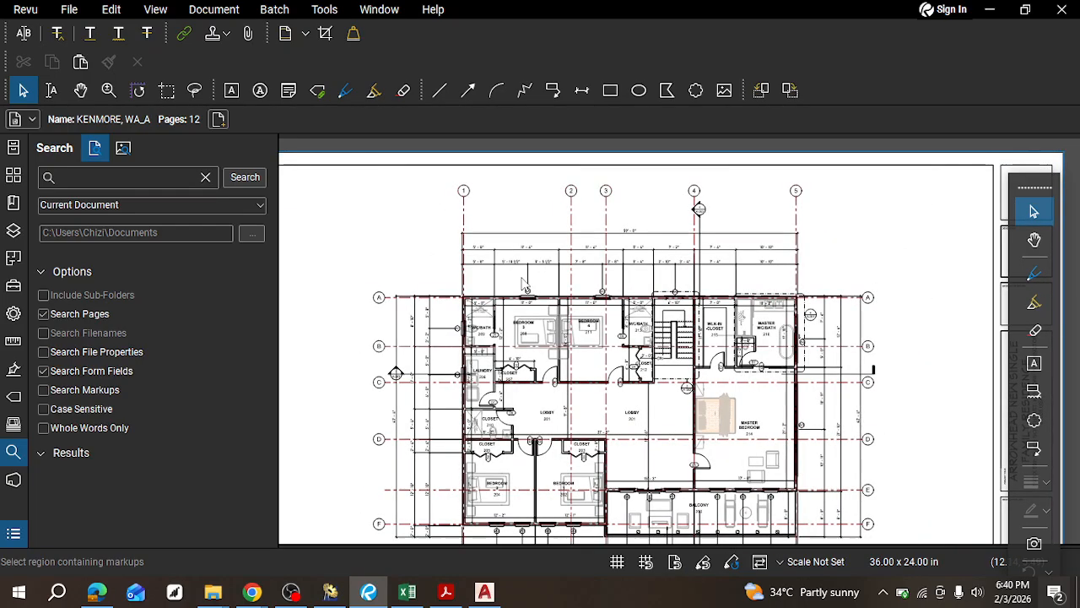
key("Left")
key("Left")
key("Left")
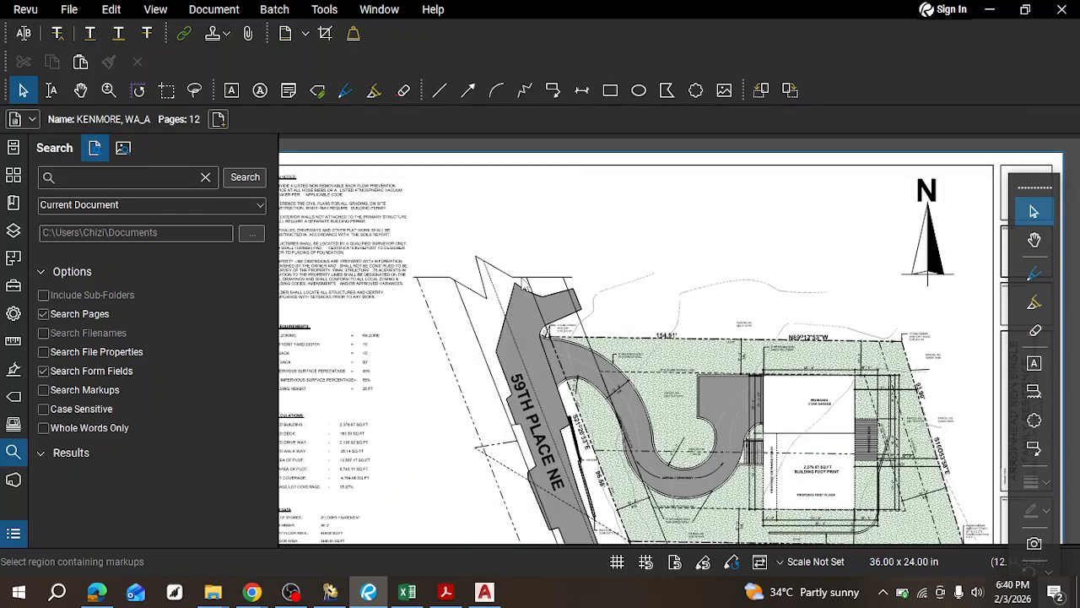
scroll(581, 433, "up", 3)
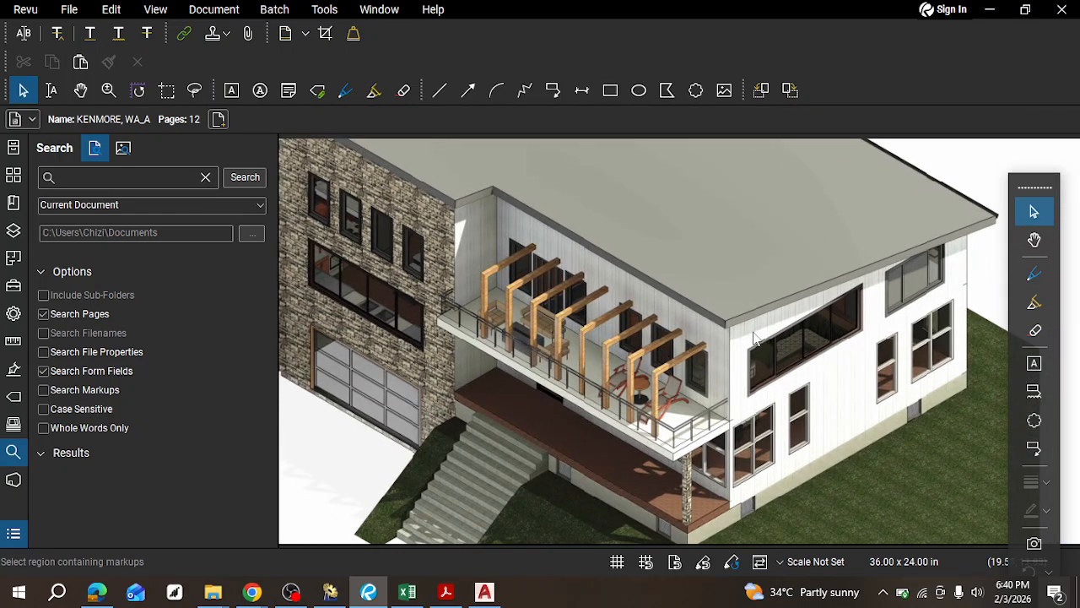
scroll(553, 283, "up", 2)
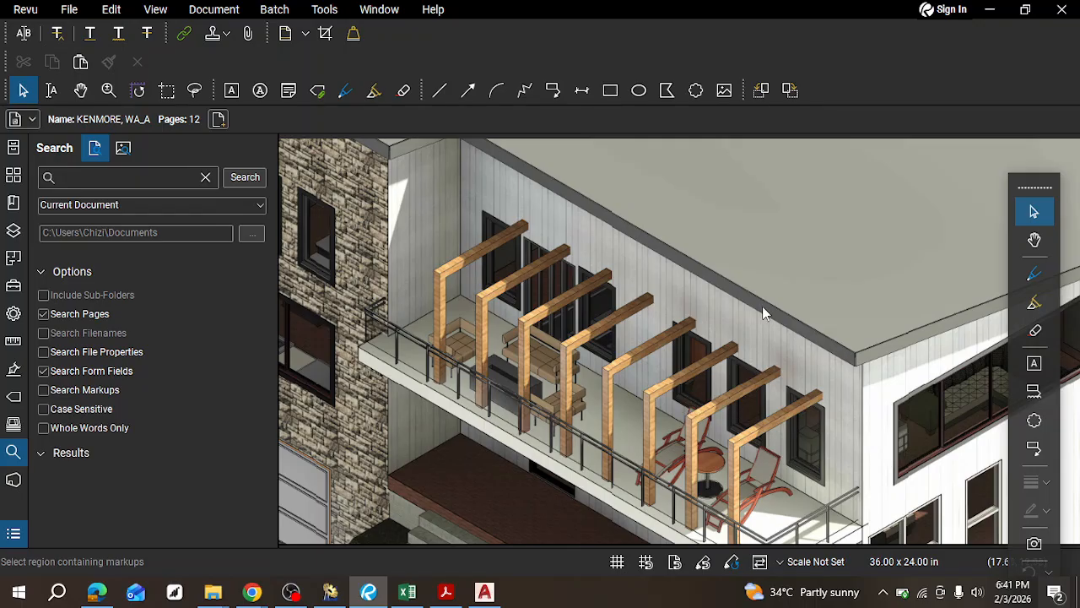
left_click(987, 9)
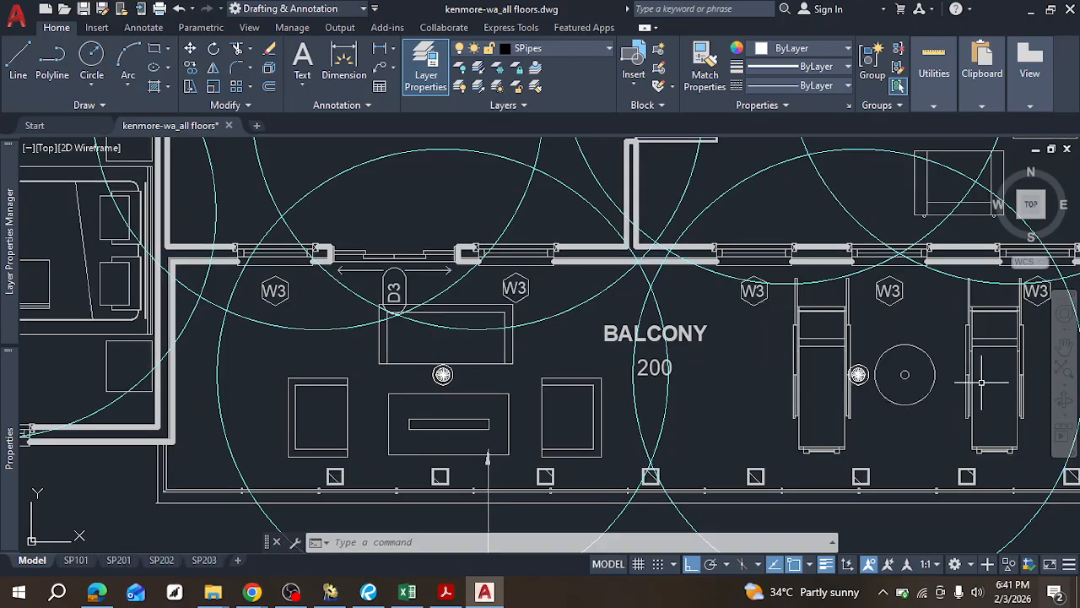
Step: Examine the two sprinkler heads on balcony 200 and how their coverage circles reach its east and west ends
middle_click_drag(823, 352, 699, 346)
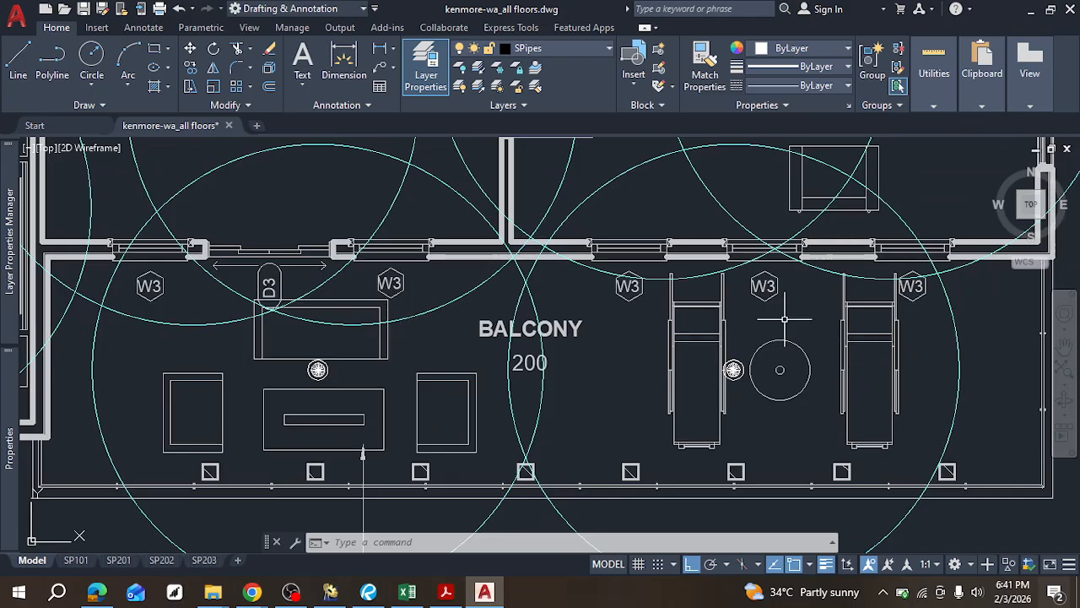
middle_click_drag(832, 356, 756, 349)
middle_click_drag(498, 346, 585, 345)
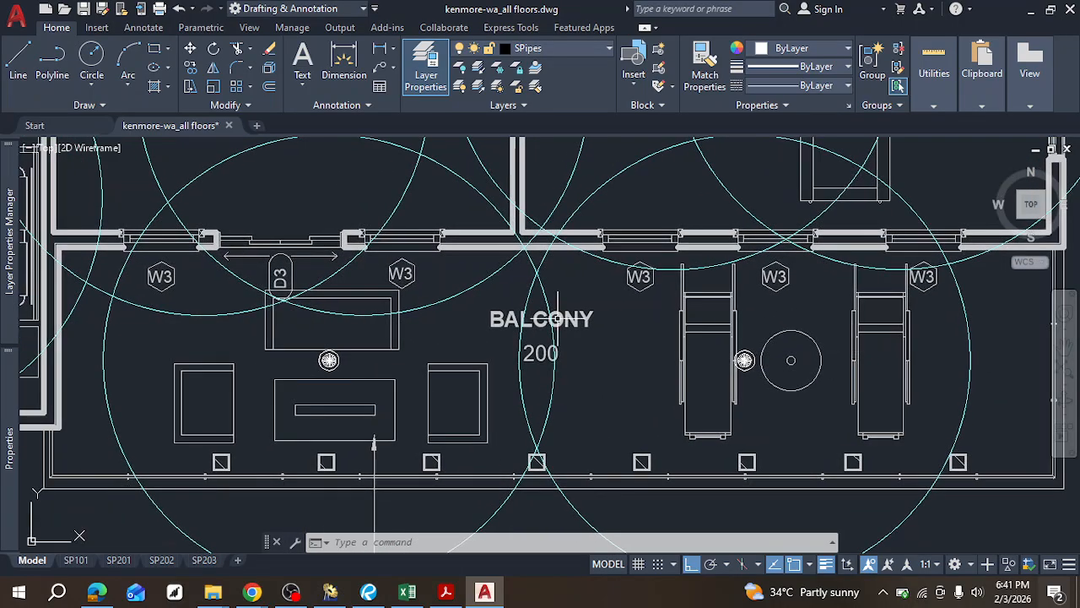
middle_click_drag(532, 314, 521, 309)
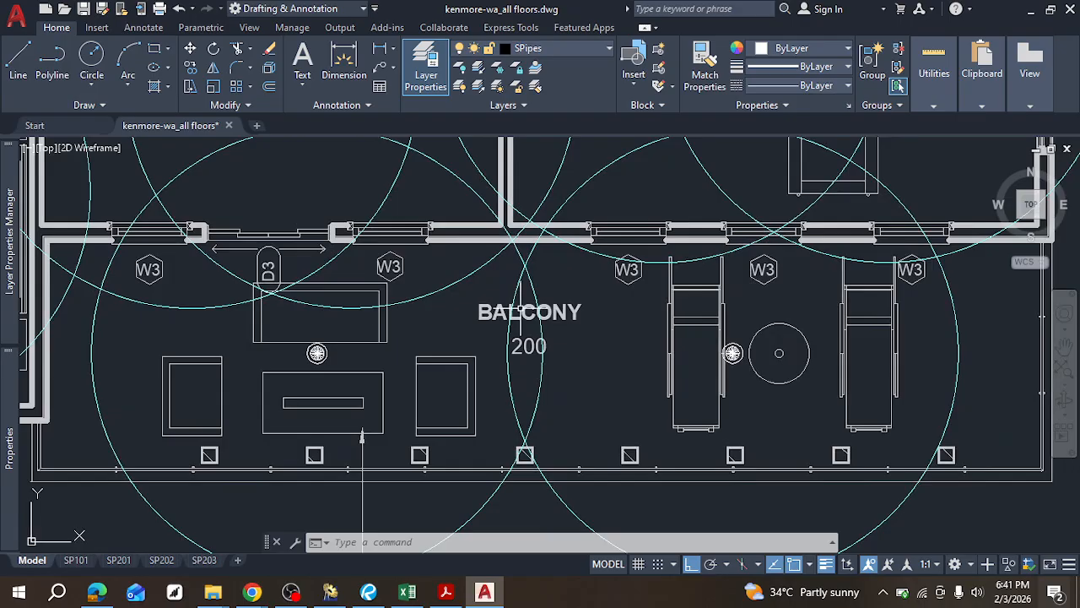
middle_click_drag(808, 336, 765, 325)
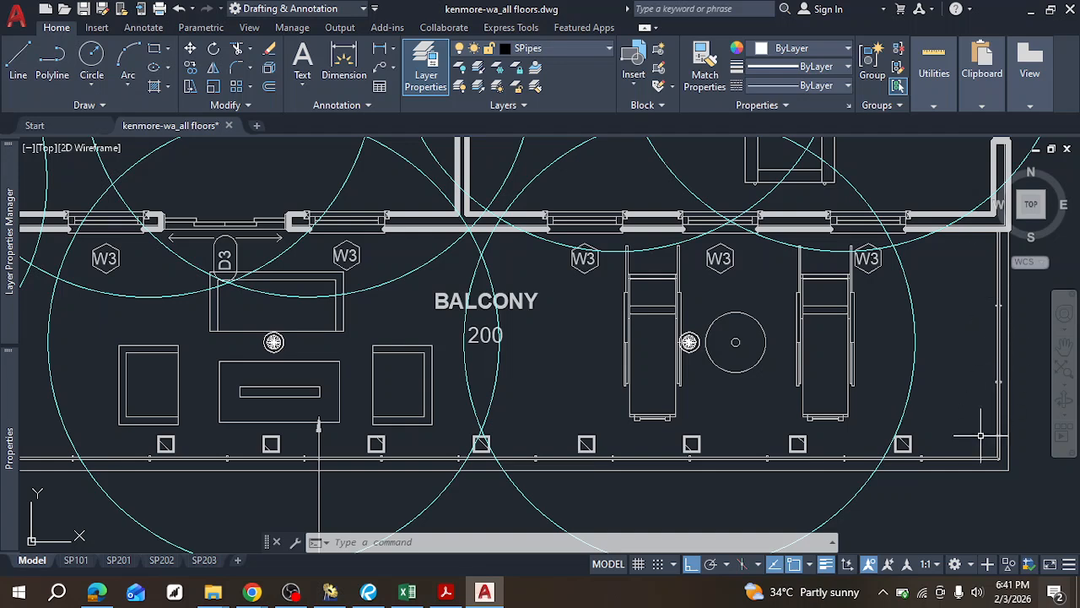
middle_click_drag(154, 301, 331, 287)
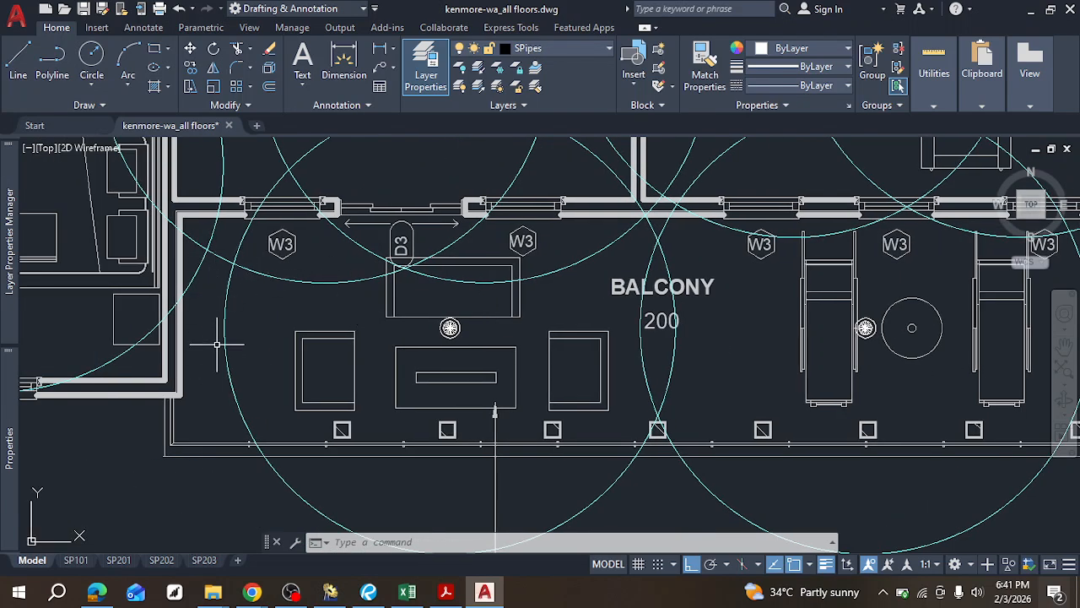
middle_click_drag(497, 290, 422, 301)
scroll(354, 295, "down", 2)
middle_click_drag(353, 296, 356, 332)
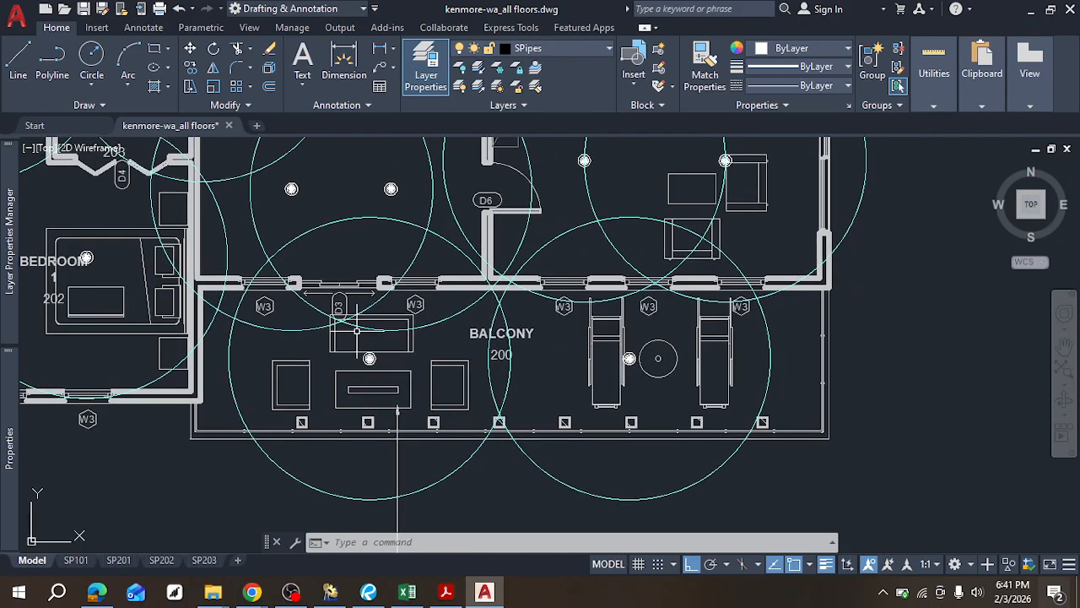
Step: Review the sprinkler coverage in bedrooms 202 and 204 with their closets, lobby 201 and the southern part of master bedroom 214
middle_click_drag(226, 268, 441, 277)
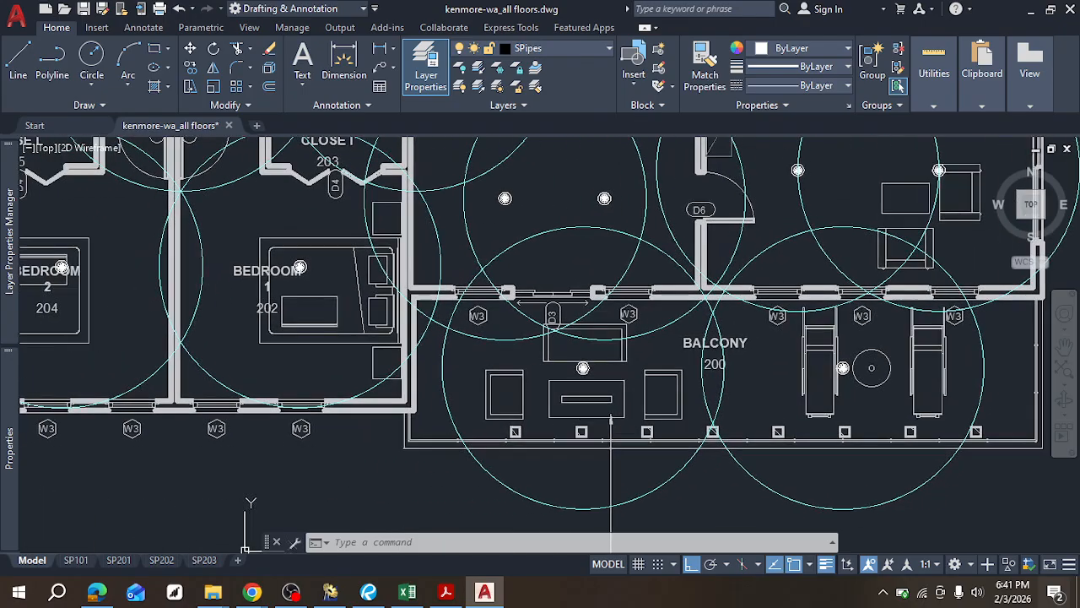
middle_click_drag(307, 304, 552, 401)
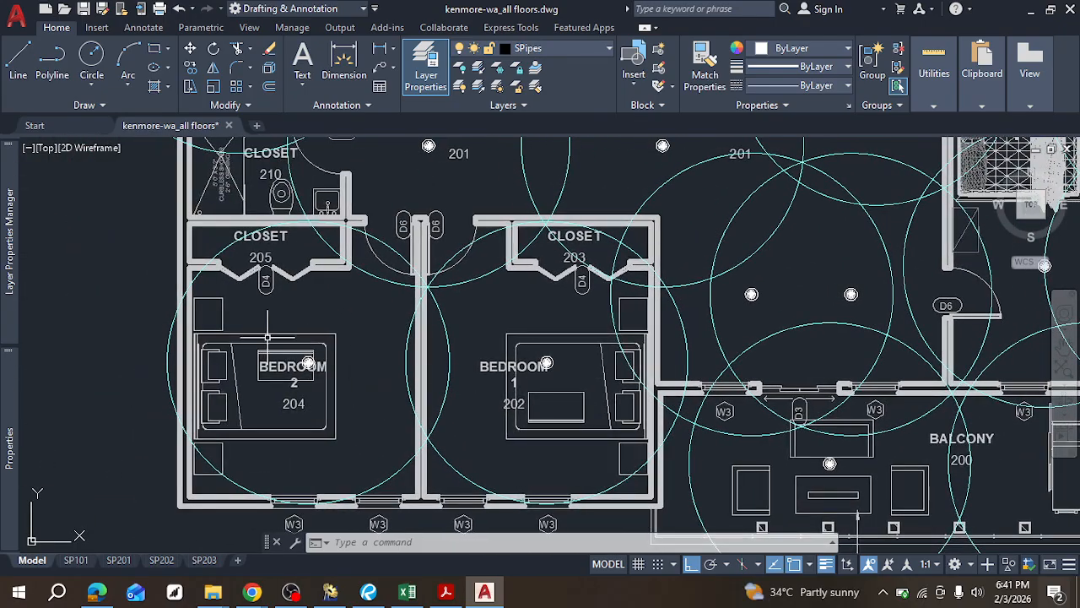
middle_click_drag(256, 320, 245, 299)
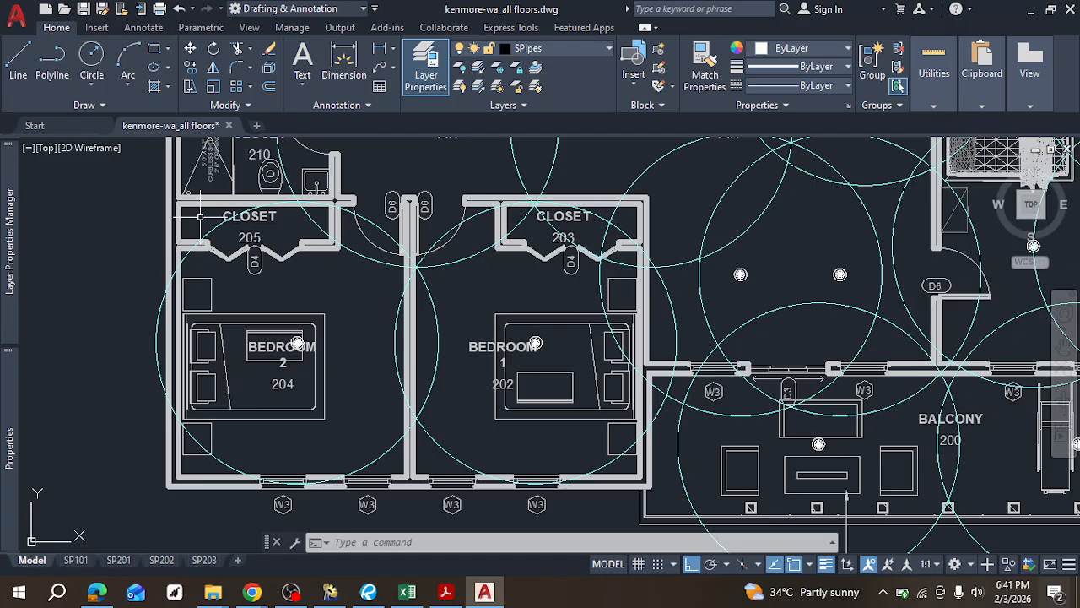
middle_click_drag(693, 342, 255, 410)
middle_click_drag(667, 352, 609, 471)
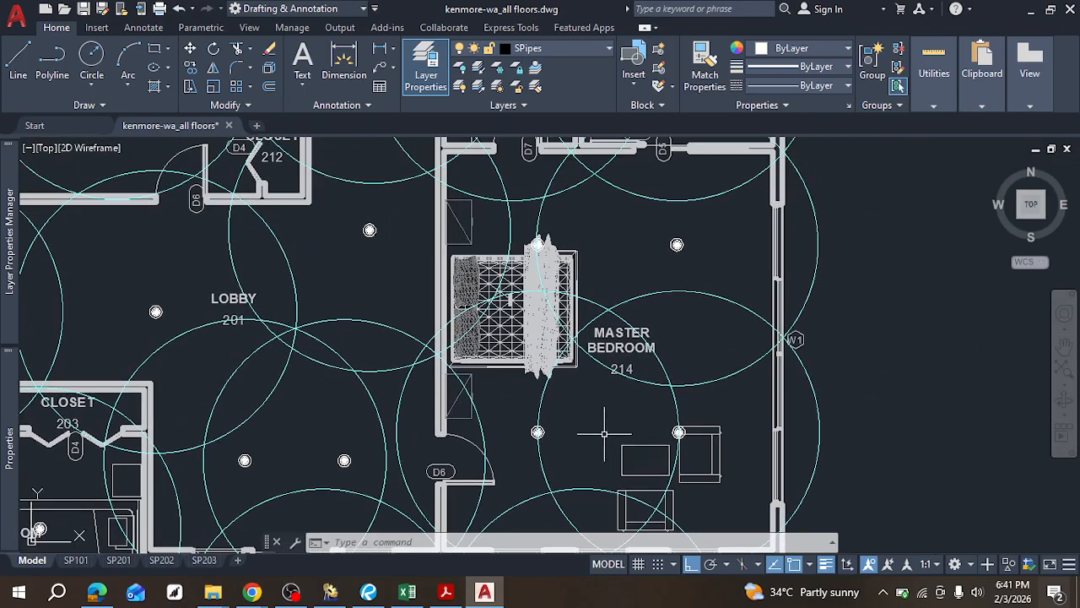
middle_click_drag(599, 416, 529, 422)
middle_click_drag(499, 378, 465, 300)
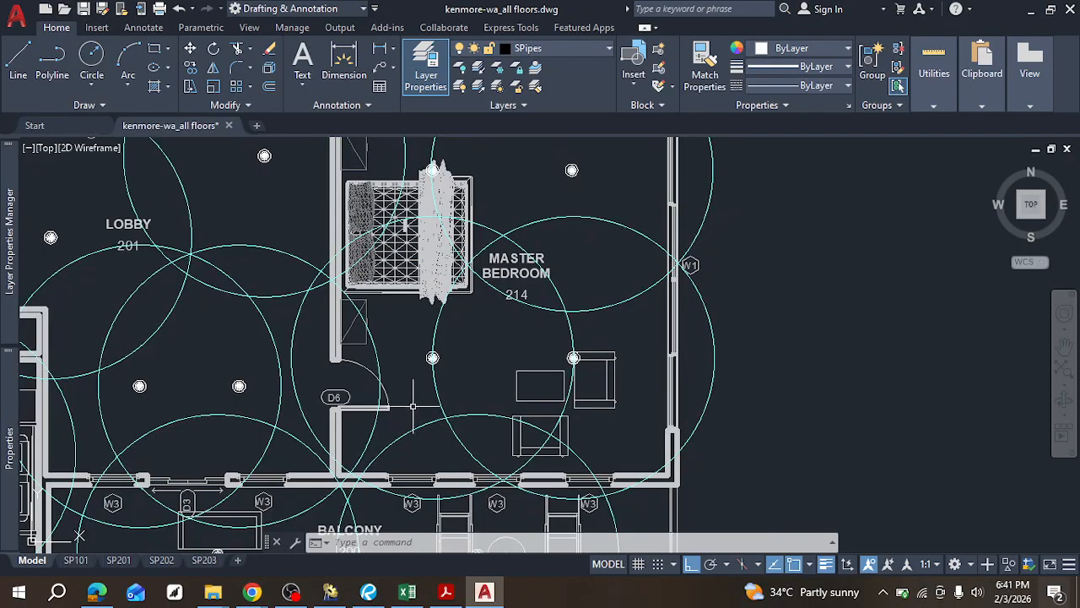
Step: Inspect the sprinkler heads and coverage circles around the staircase, walk-in closet 215 and master bathroom 216
middle_click_drag(521, 336, 509, 440)
middle_click_drag(409, 211, 465, 343)
middle_click_drag(447, 270, 503, 338)
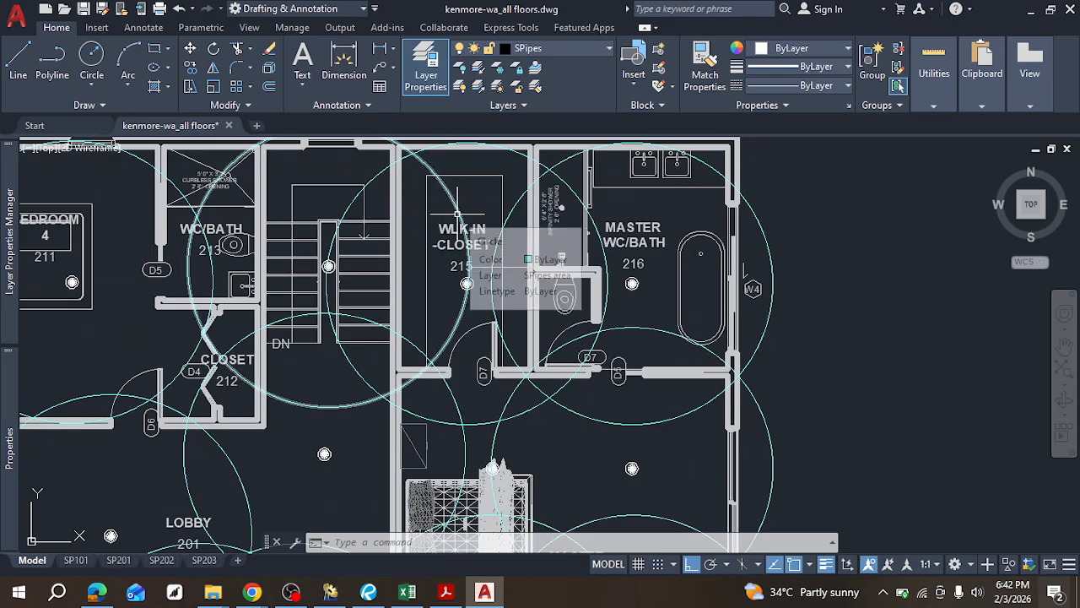
left_click(462, 268)
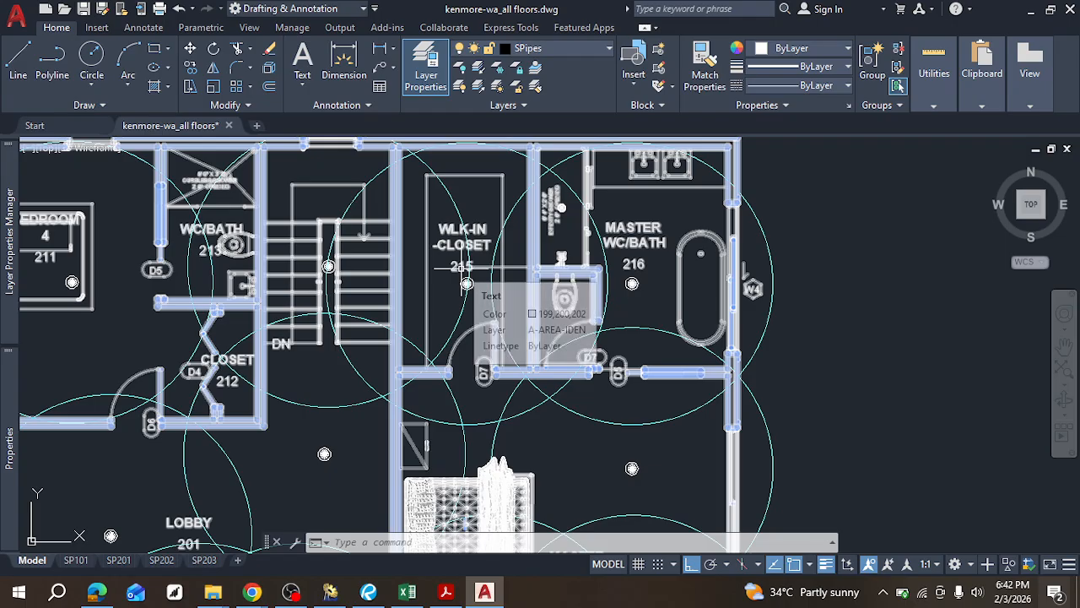
key("Escape")
scroll(463, 269, "up", 3)
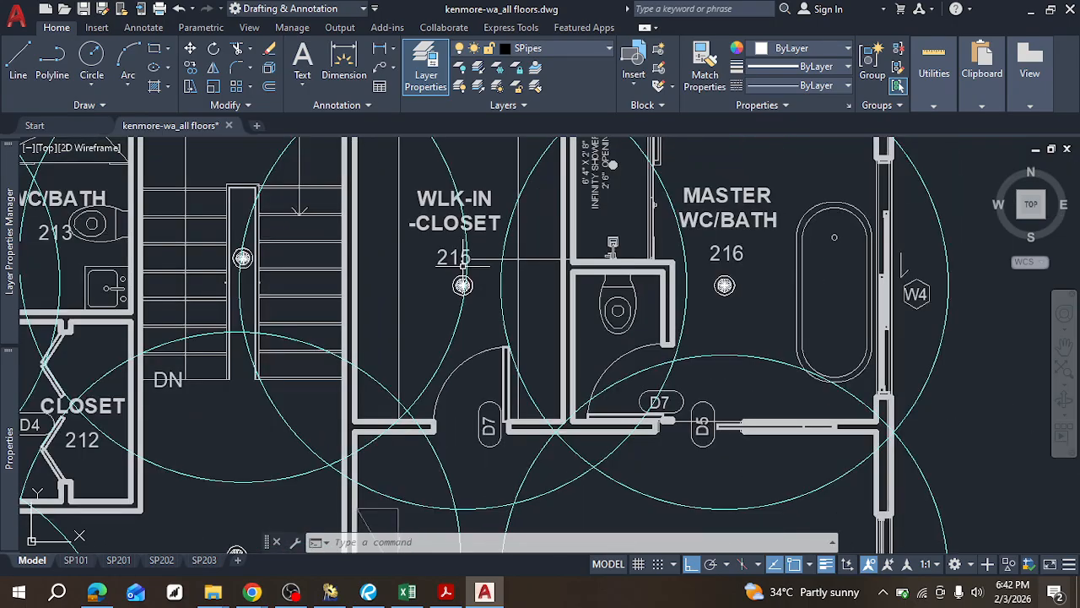
scroll(462, 266, "down", 2)
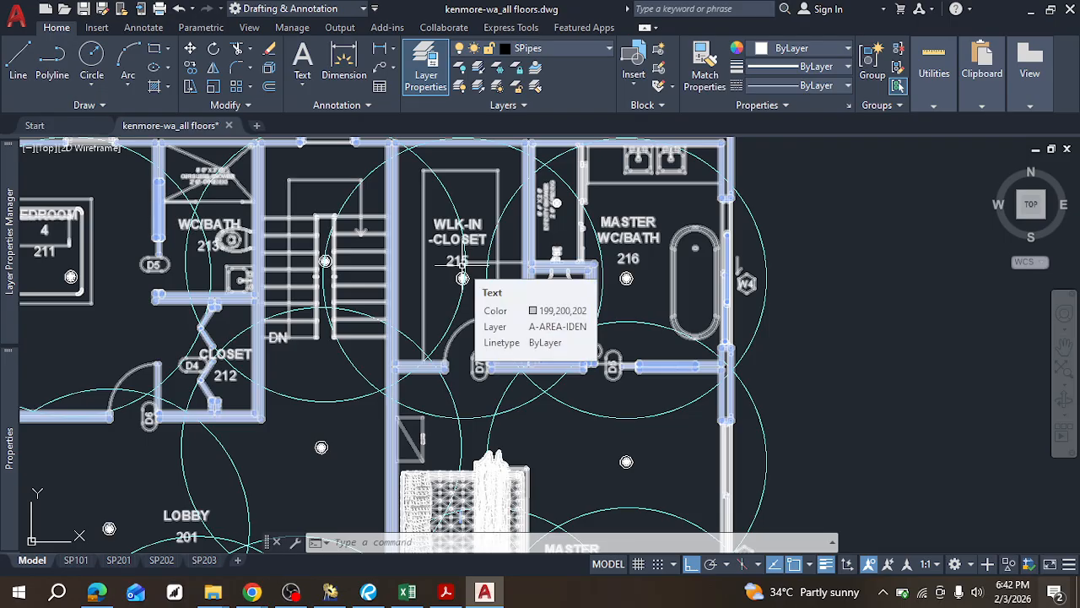
middle_click_drag(597, 212, 493, 229)
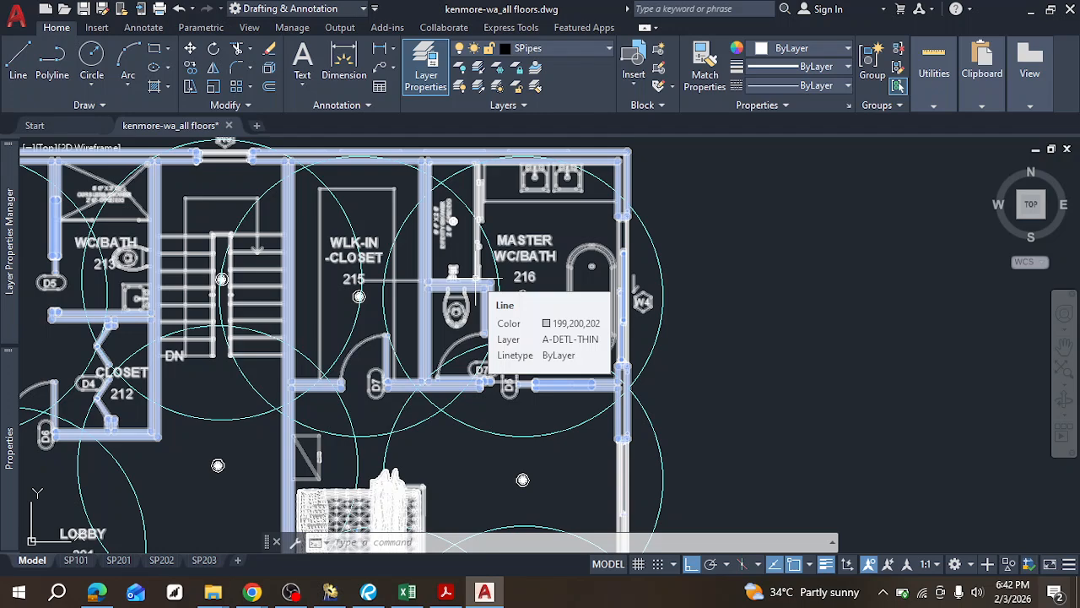
middle_click_drag(523, 268, 509, 245)
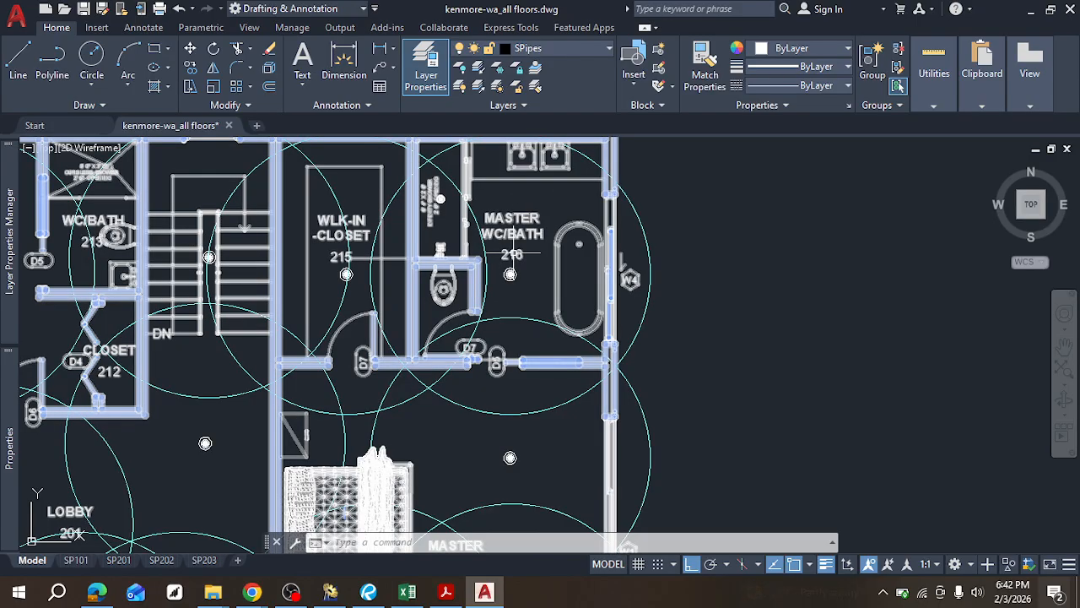
Step: Check the coverage in master bedroom 214 and identify the sprinkler head hidden behind the bed's blanket
middle_click_drag(455, 464, 550, 313)
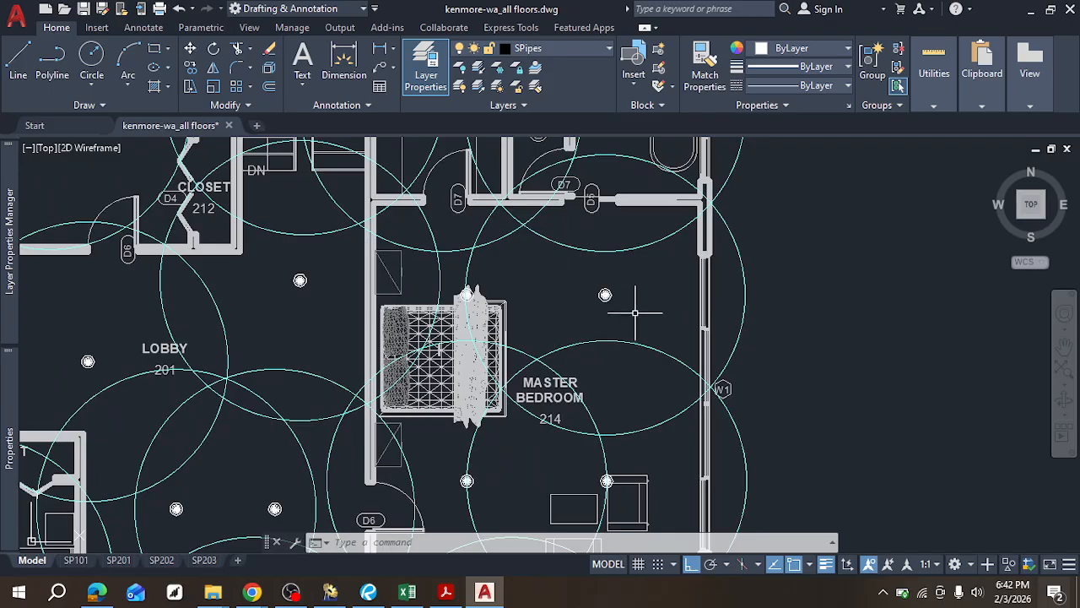
middle_click_drag(510, 363, 445, 282)
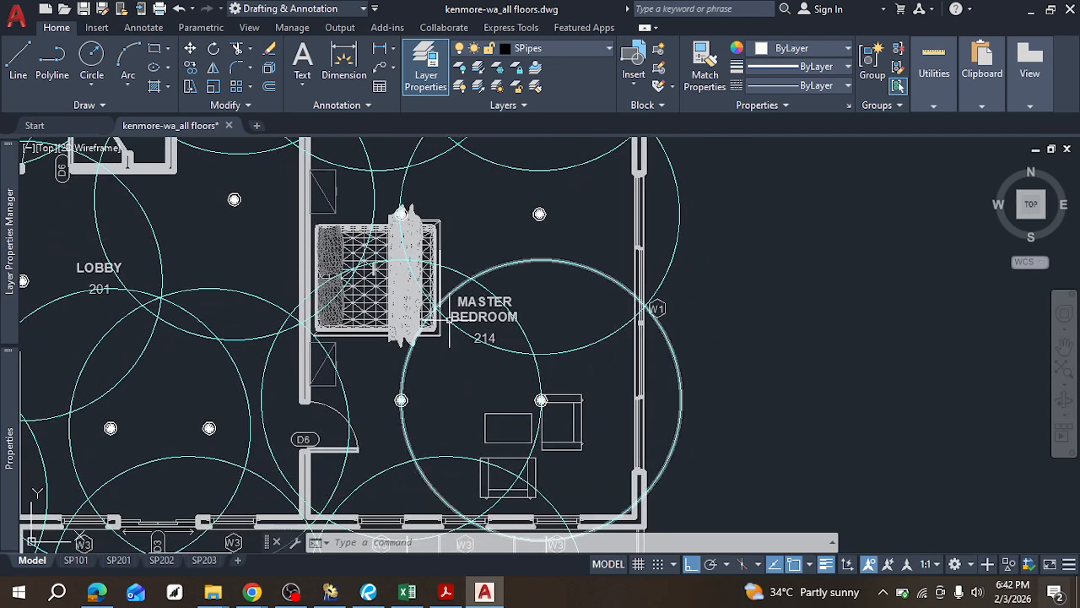
scroll(403, 211, "up", 6)
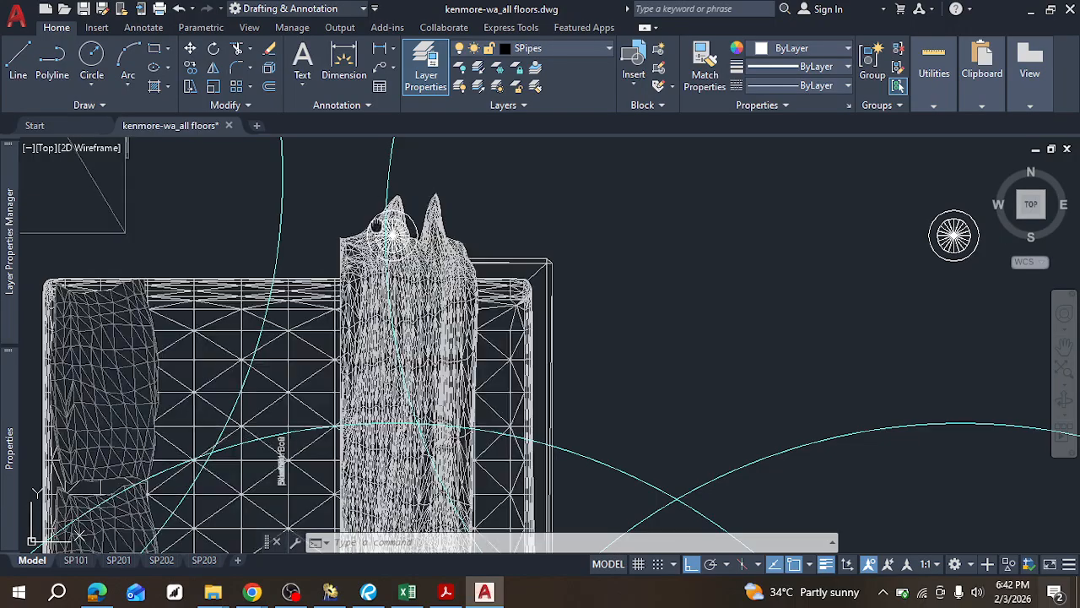
middle_click_drag(377, 222, 417, 211)
left_click(417, 211)
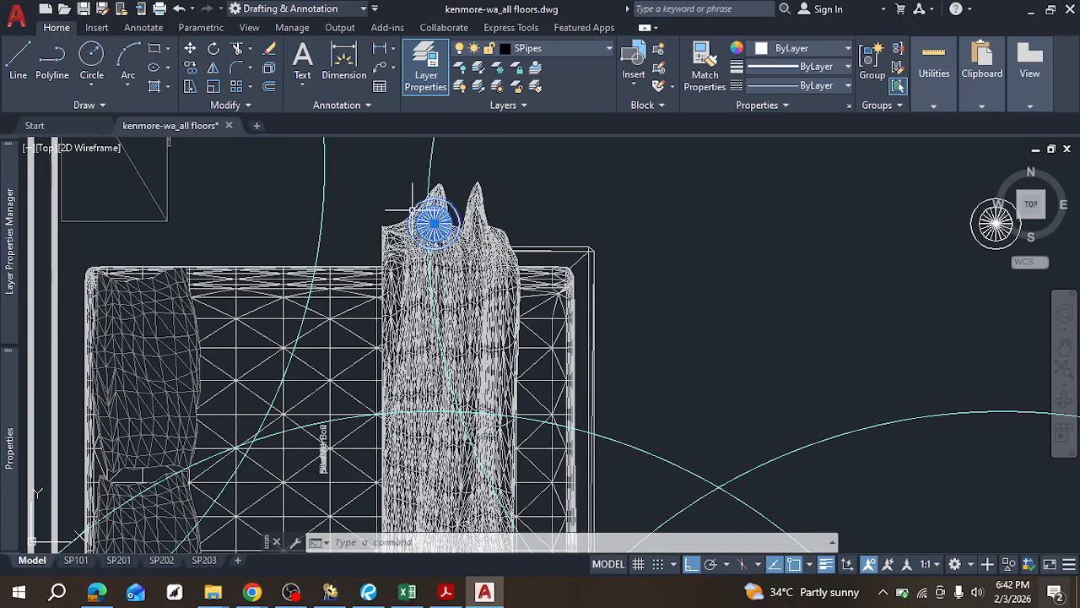
scroll(413, 210, "down", 2)
scroll(413, 210, "down", 5)
middle_click_drag(500, 225, 507, 285)
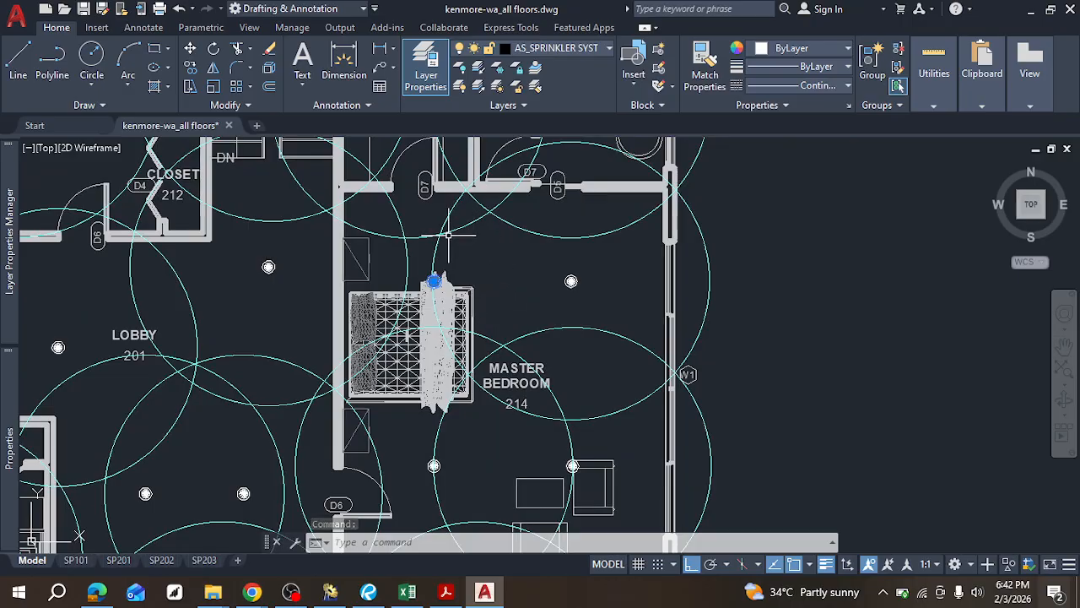
key("Escape")
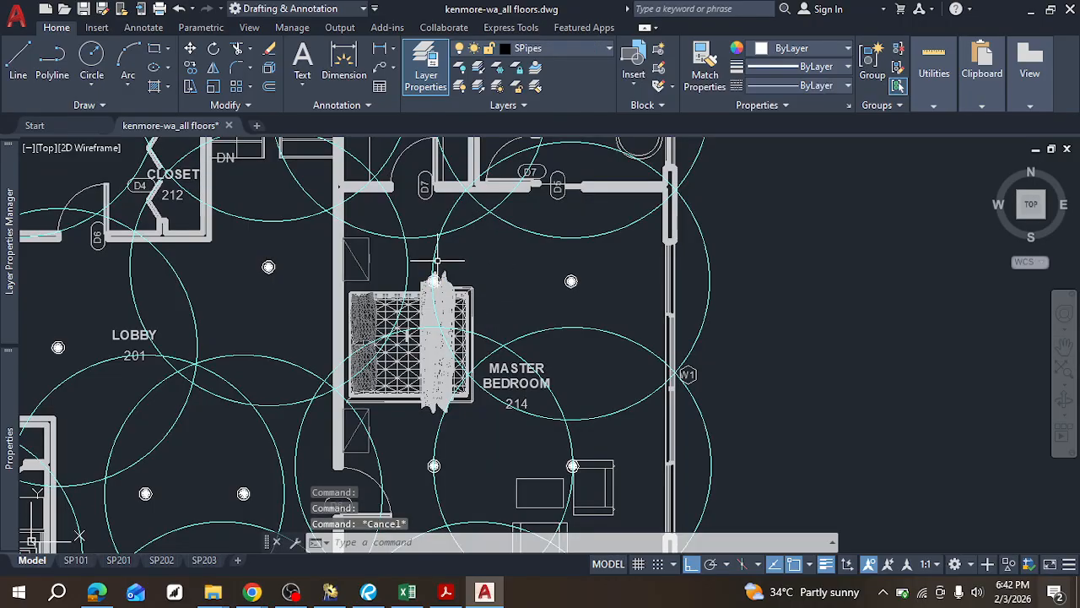
Step: Copy the coverage circle of master bedroom 214's northeast sprinkler head onto the head hidden behind the bed's blanket
middle_click_drag(349, 197, 372, 278)
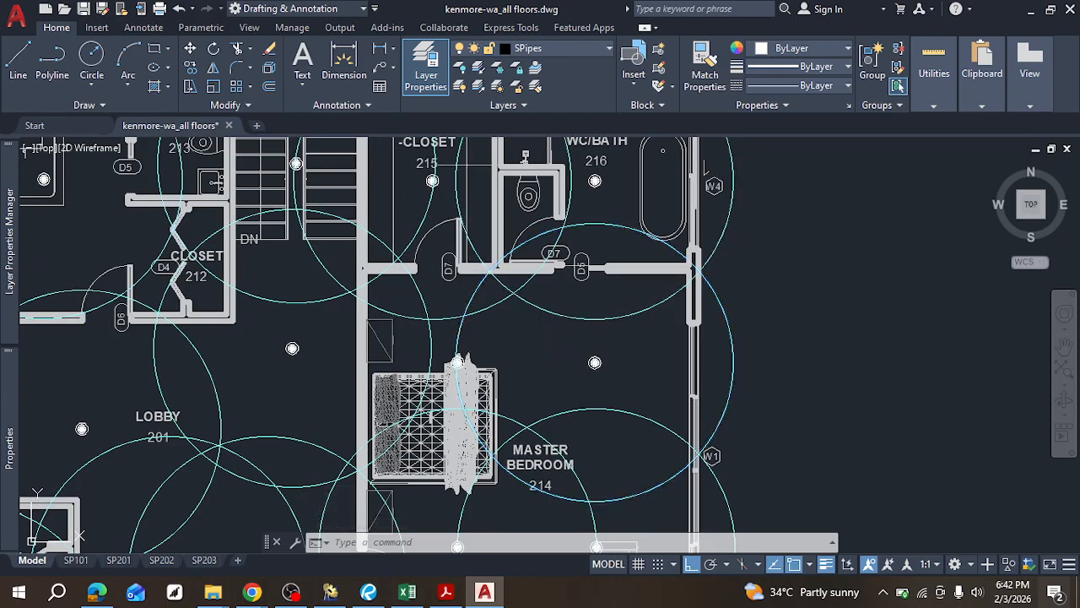
left_click(460, 329)
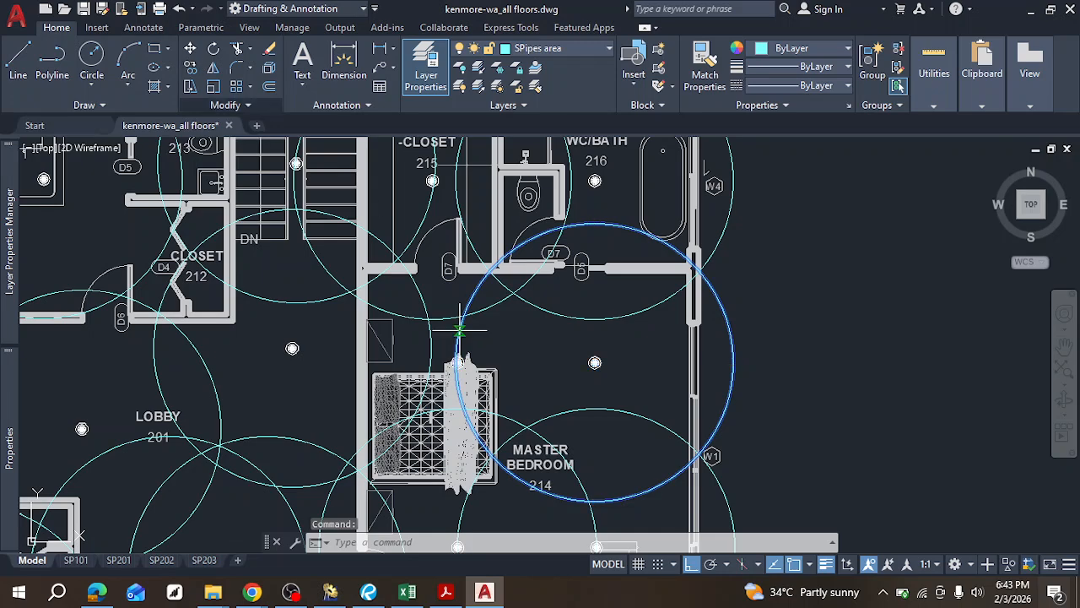
type("co")
key("Return")
left_click(595, 363)
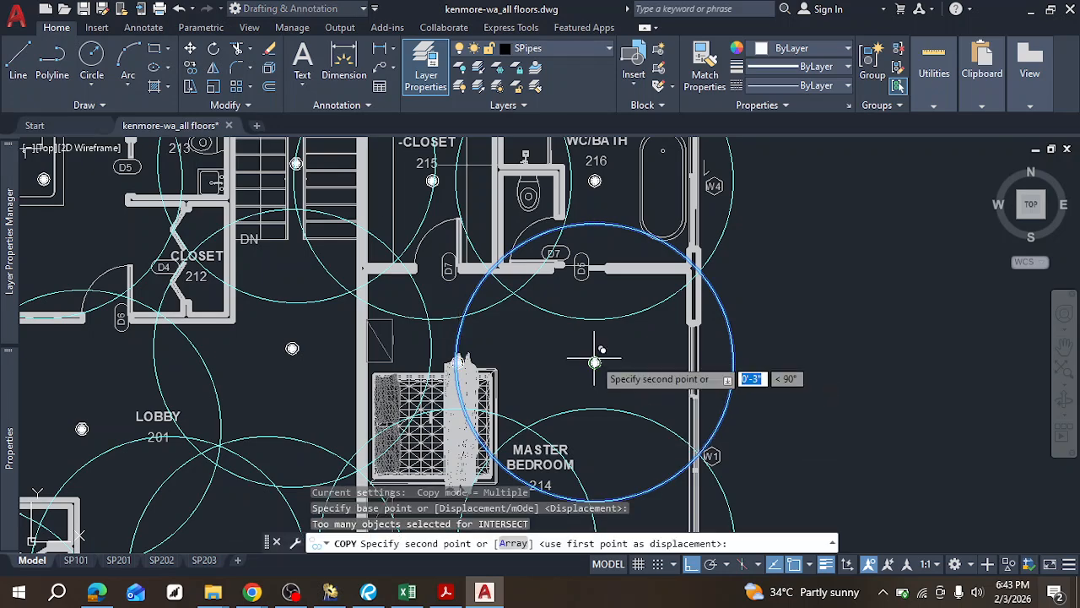
scroll(431, 361, "up", 5)
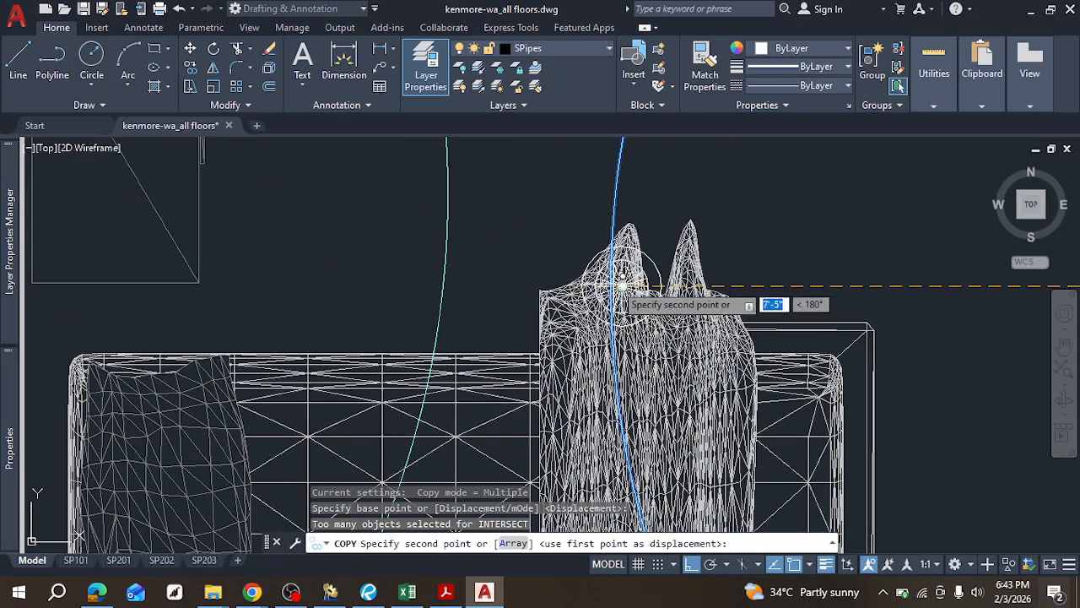
scroll(623, 286, "down", 6)
key("Escape")
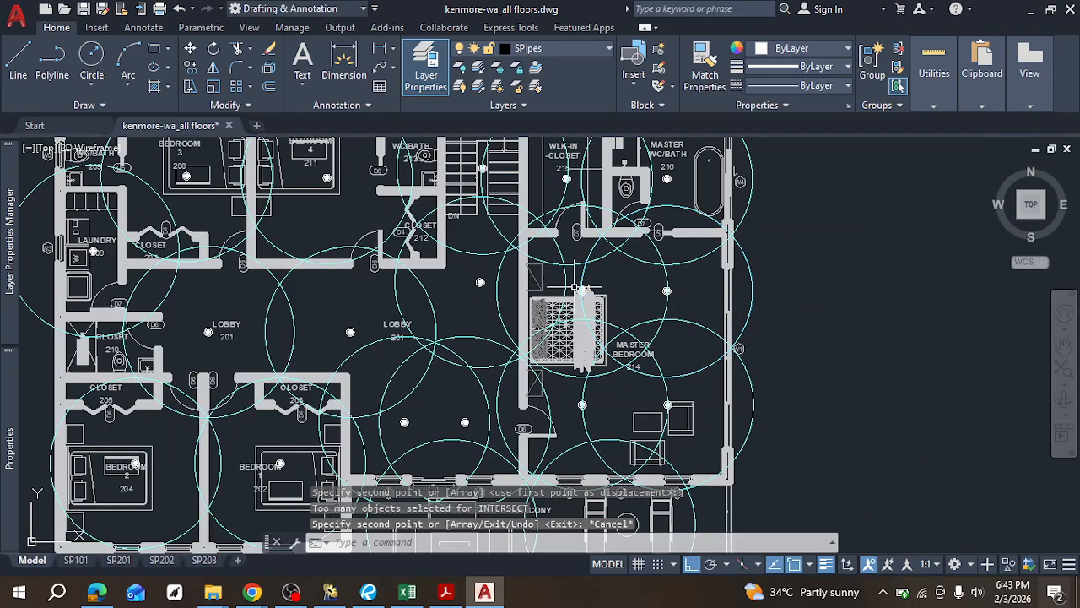
Step: Review the coverage circles across master bedroom 214, balcony 200, lobby 201 and the adjoining bedrooms
middle_click_drag(599, 292, 480, 242)
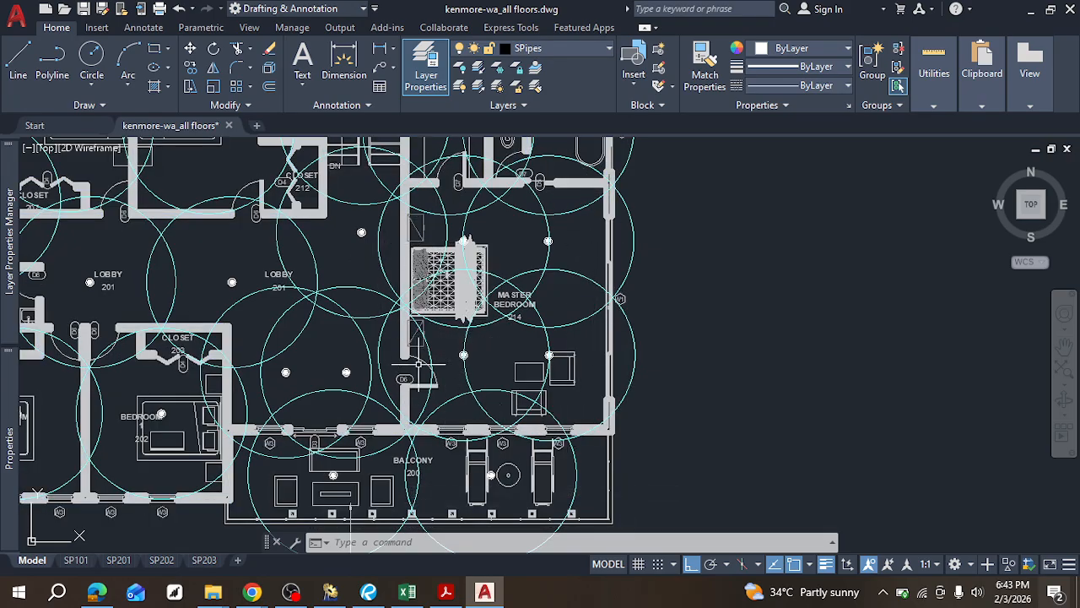
middle_click_drag(362, 381, 449, 350)
scroll(375, 338, "up", 3)
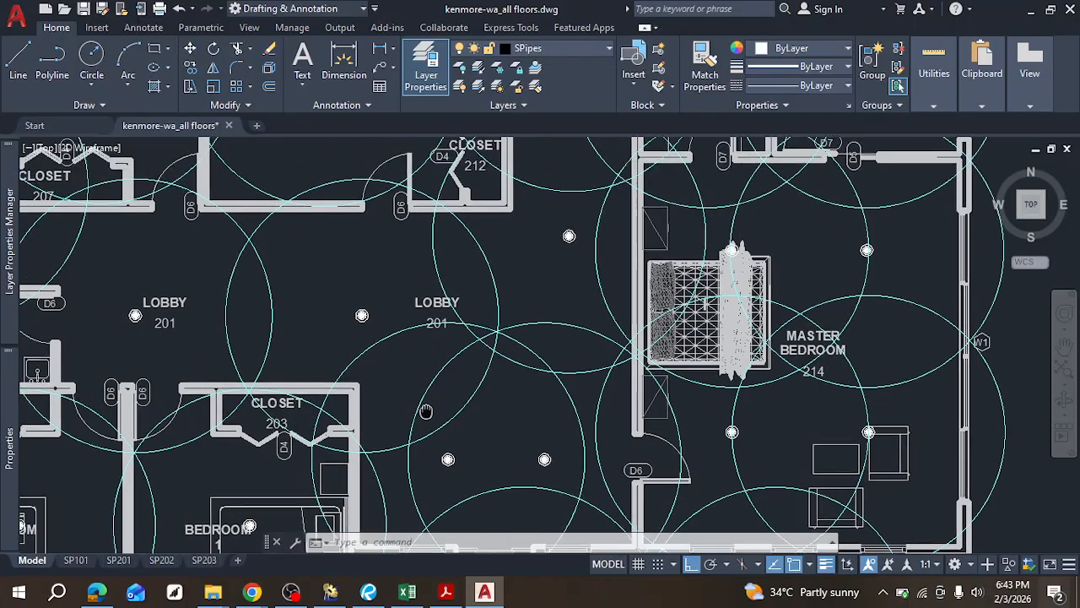
middle_click_drag(322, 266, 630, 286)
scroll(346, 341, "down", 2)
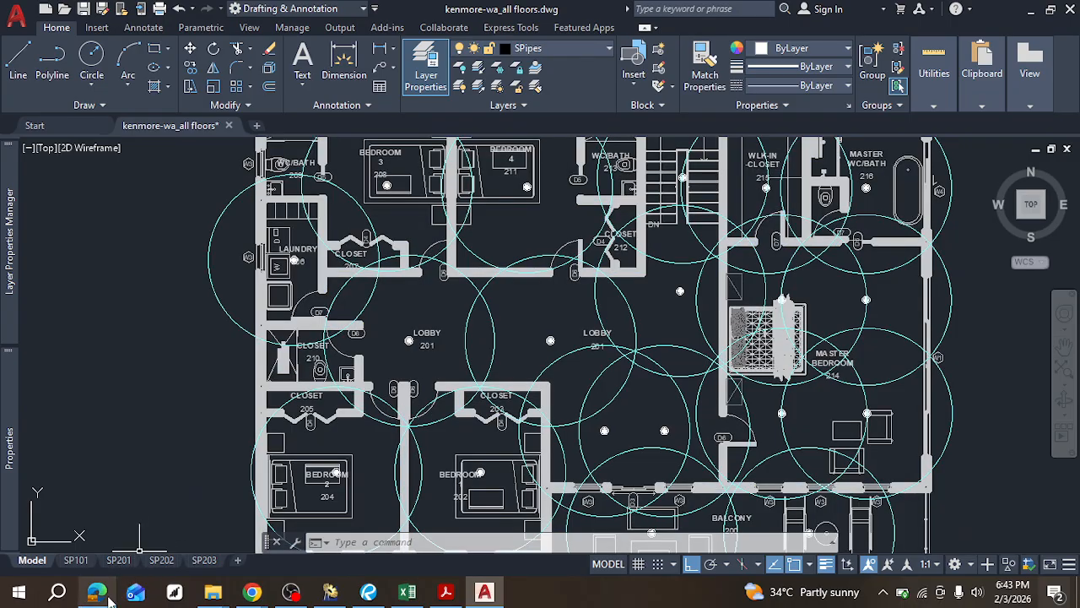
Step: Switch to the Edge browser and reload the MePF Notes document in Google Docs
mouse_move(101, 594)
left_click(87, 530)
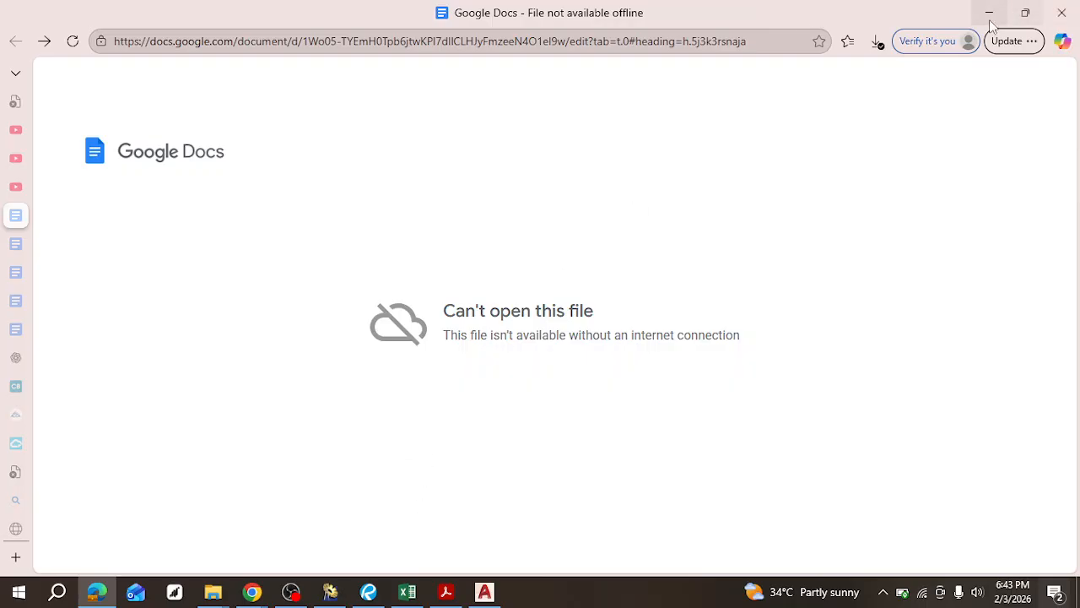
left_click(74, 42)
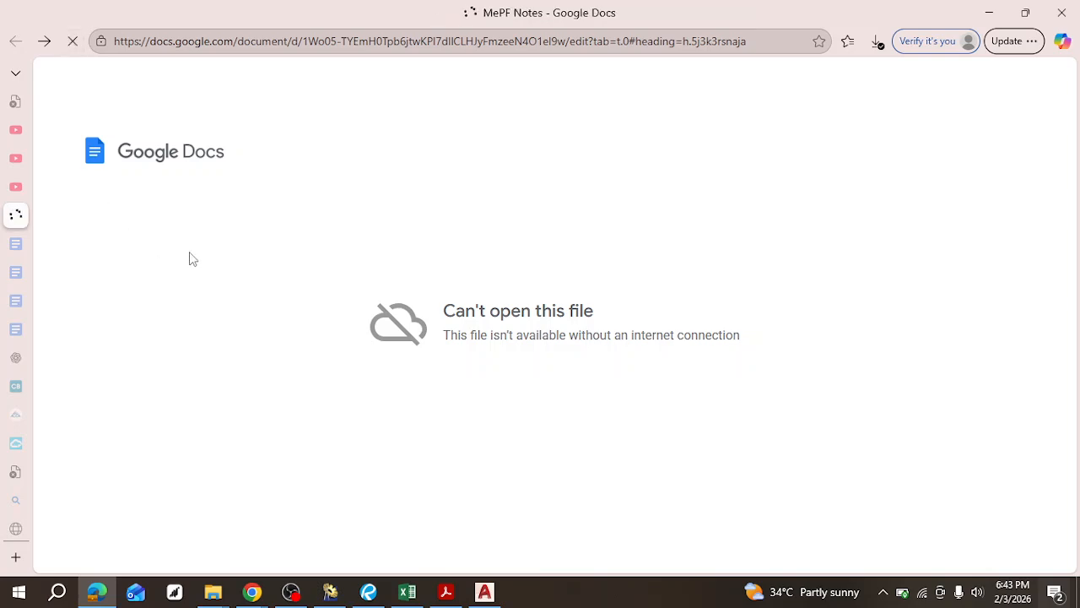
Step: Examine the Light Hazard row of the Hazard Classification table in the MP Course document
key("ctrl+l")
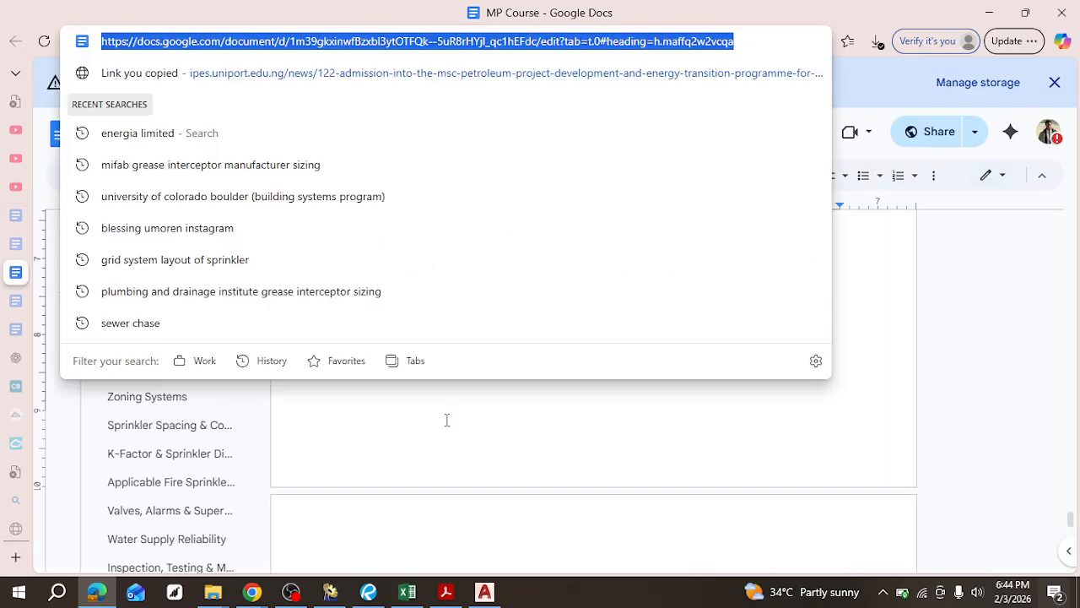
key("Escape")
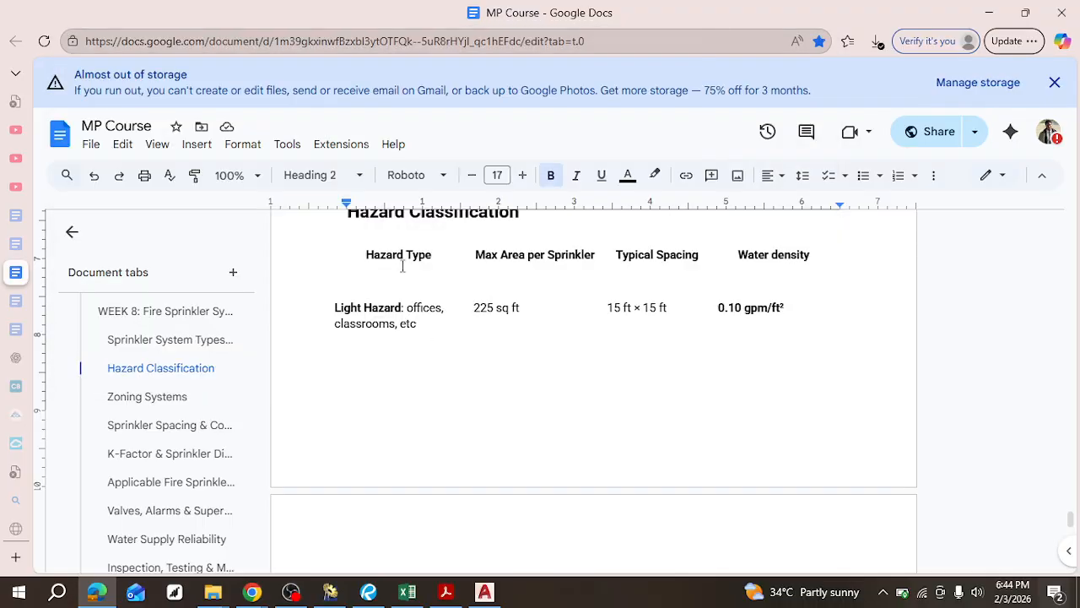
left_click(418, 324)
scroll(402, 268, "up", 2)
scroll(393, 335, "down", 1)
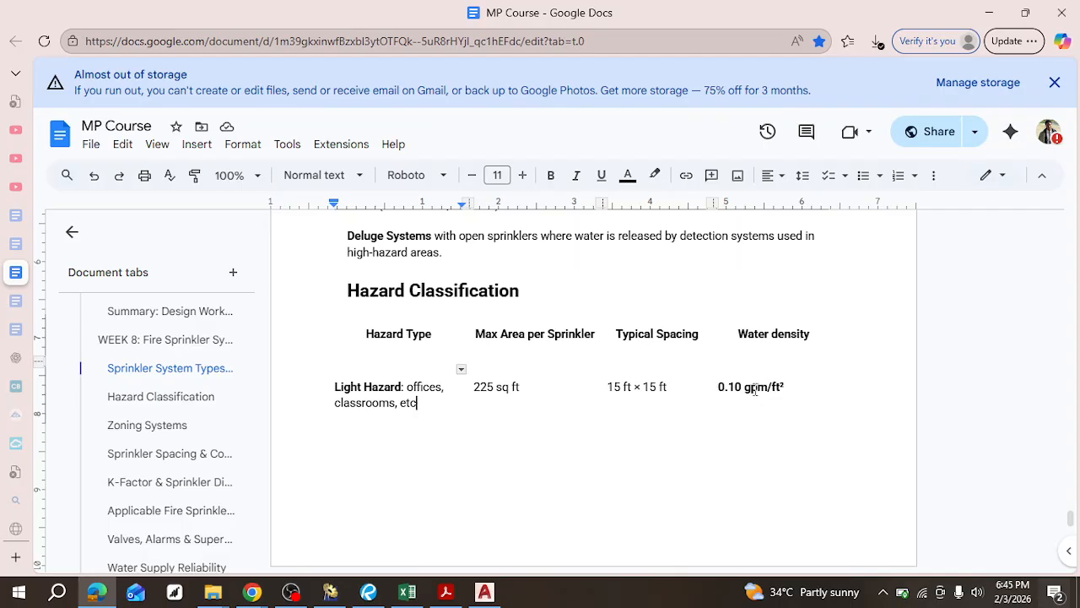
Step: Read through the other hazard classes, the sprinkler spacing rules and the Tree, Loop and Grid piping diagrams
scroll(508, 413, "down", 3)
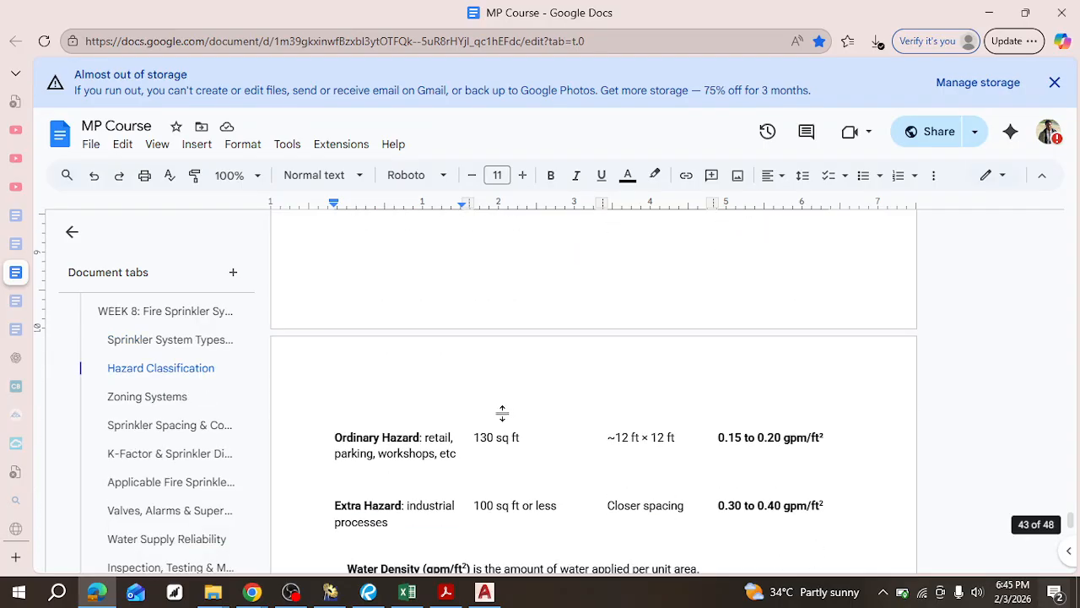
scroll(472, 410, "down", 2)
scroll(473, 410, "down", 5)
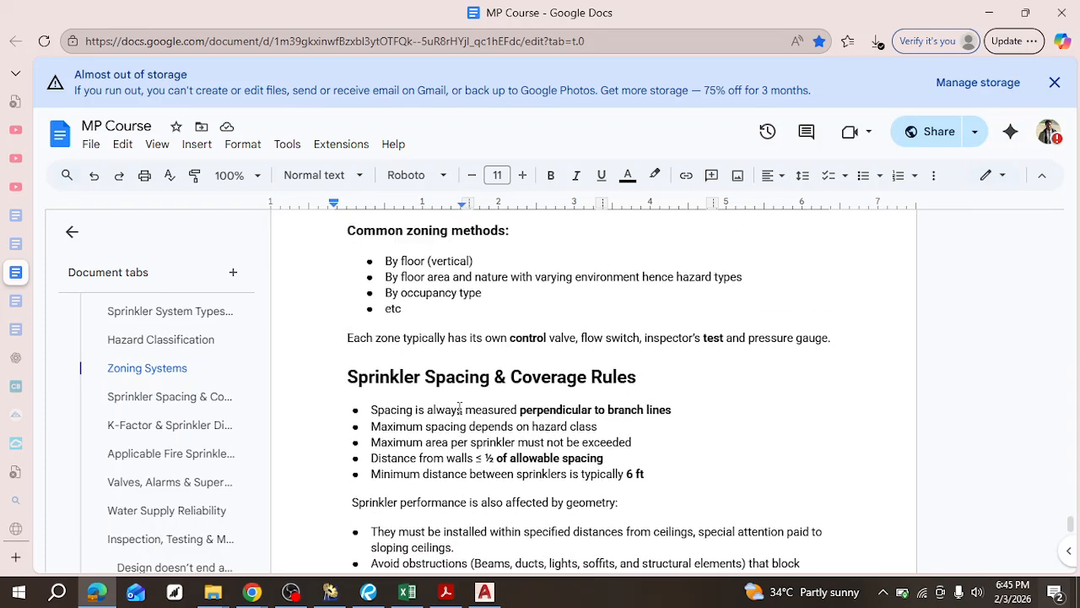
scroll(458, 410, "down", 9)
scroll(460, 408, "down", 15)
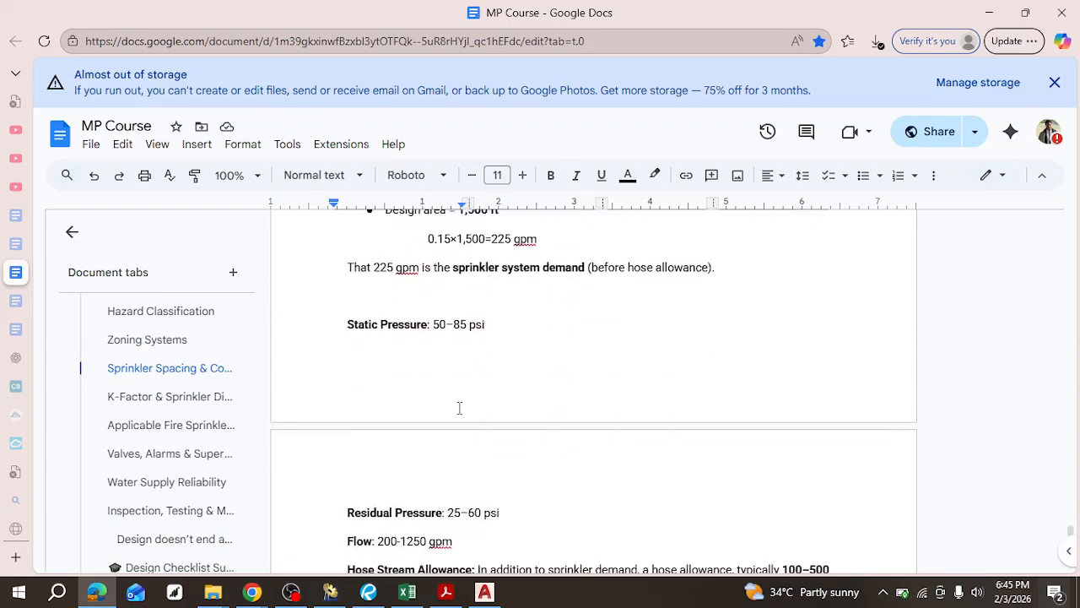
scroll(450, 367, "up", 2)
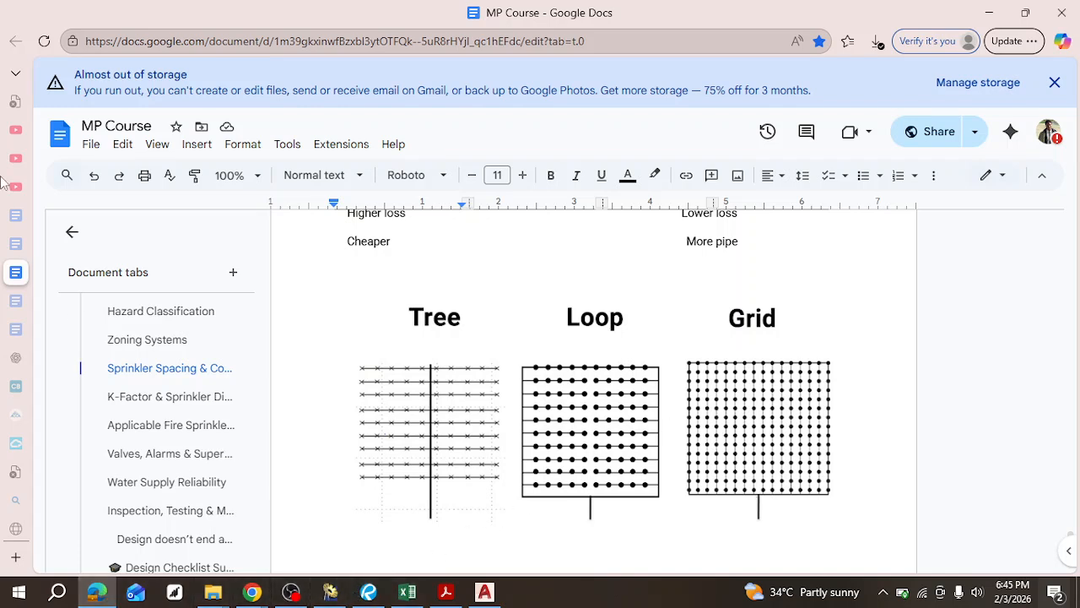
Step: Highlight "7.5 ft radius" in the first point of Designing Sprinkler System in the MePF Notes document
left_click(12, 215)
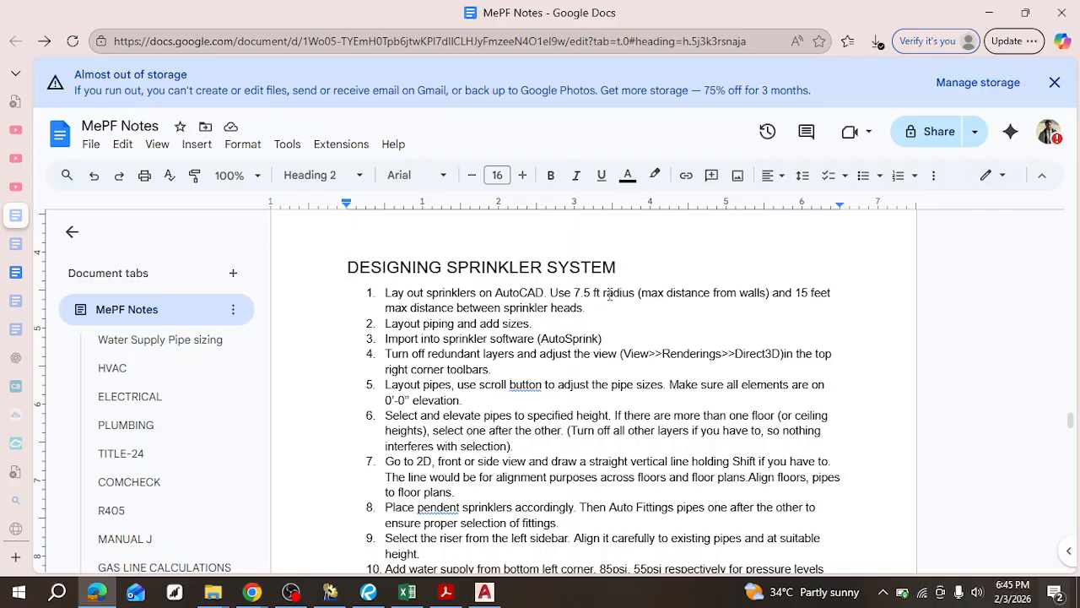
left_click_drag(574, 293, 632, 297)
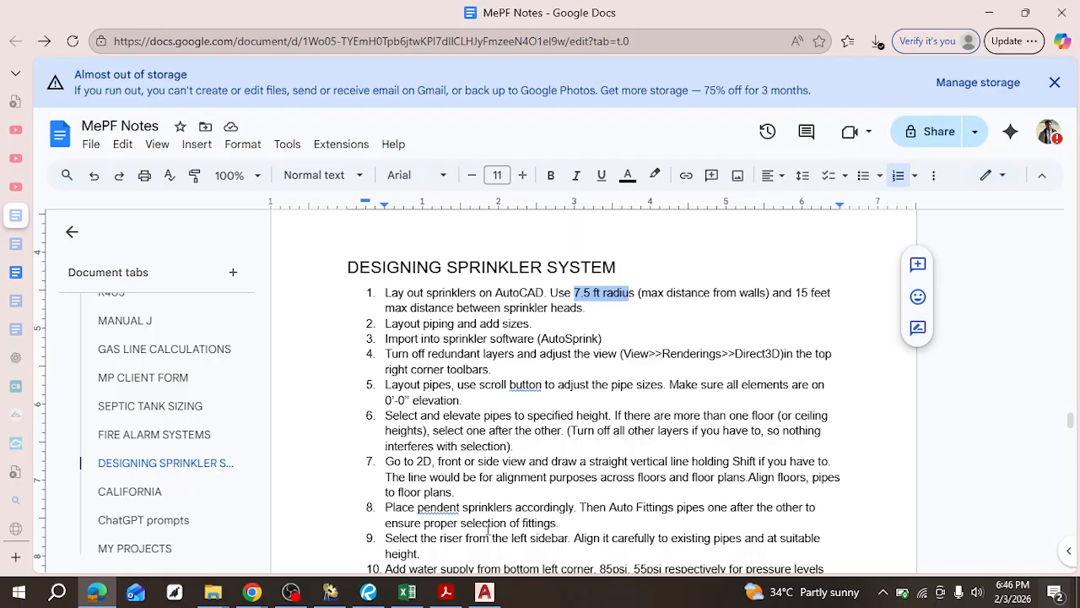
Step: Switch back to AutoCAD and examine the sprinkler head in bedroom 204 and its coverage circle against the walls
left_click(484, 592)
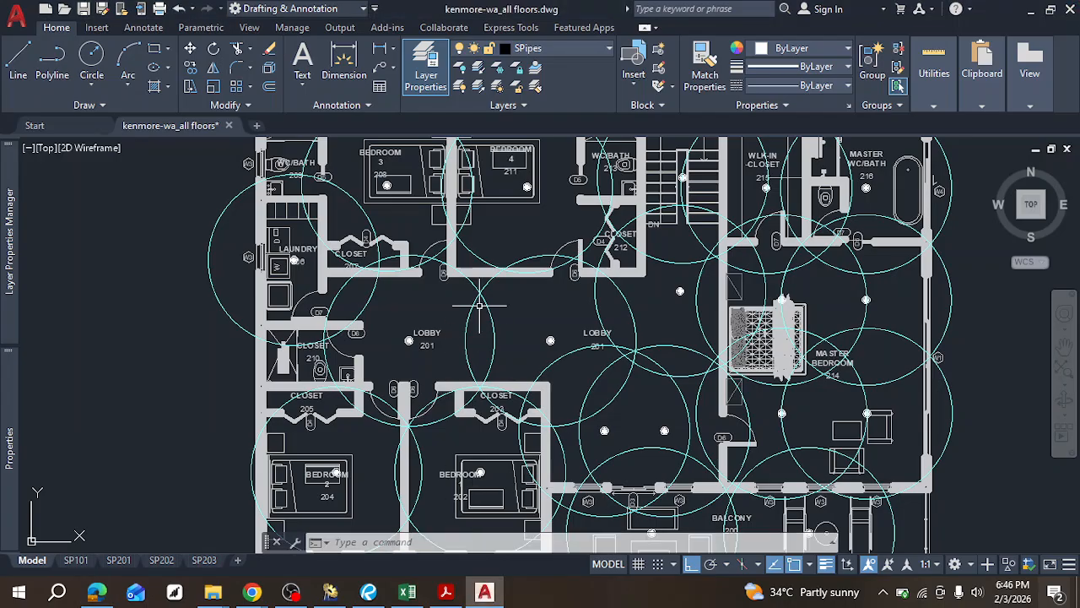
scroll(517, 409, "down", 2)
scroll(430, 363, "up", 4)
middle_click_drag(387, 367, 497, 39)
middle_click_drag(463, 221, 460, 289)
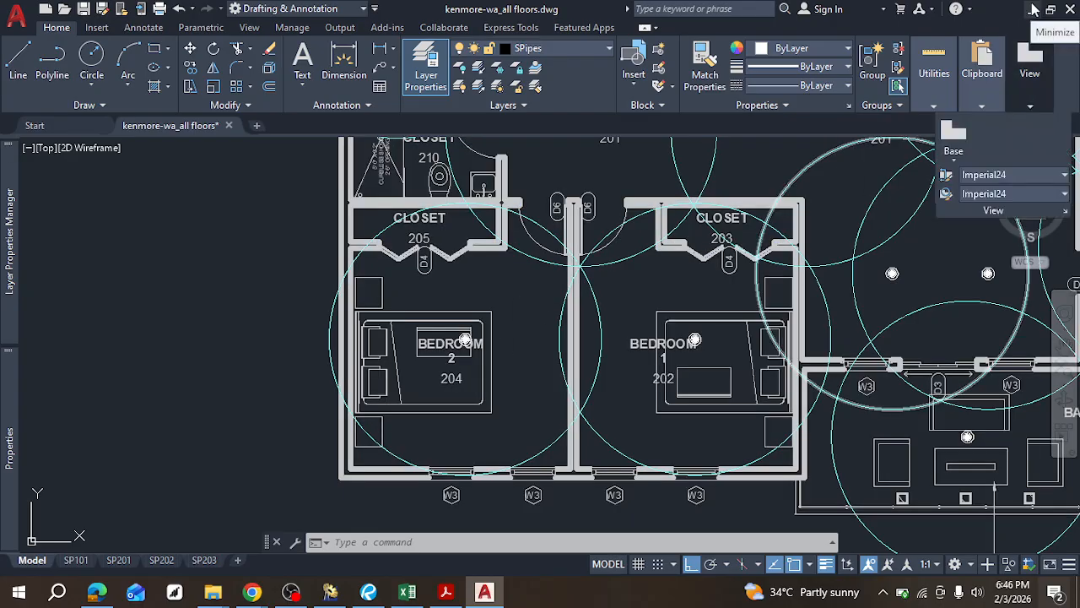
mouse_move(468, 338)
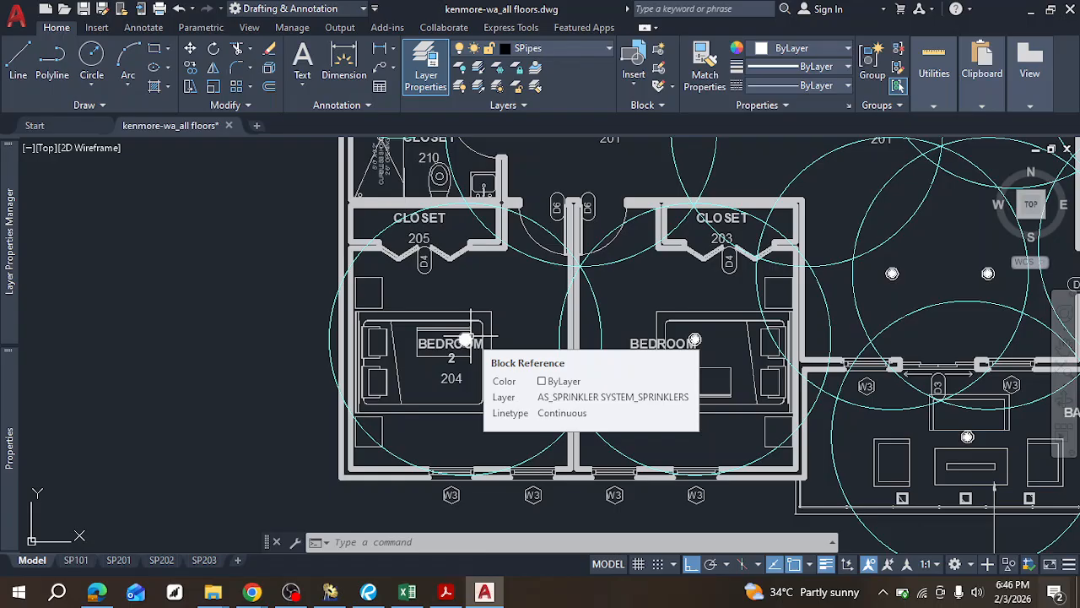
left_click(1026, 10)
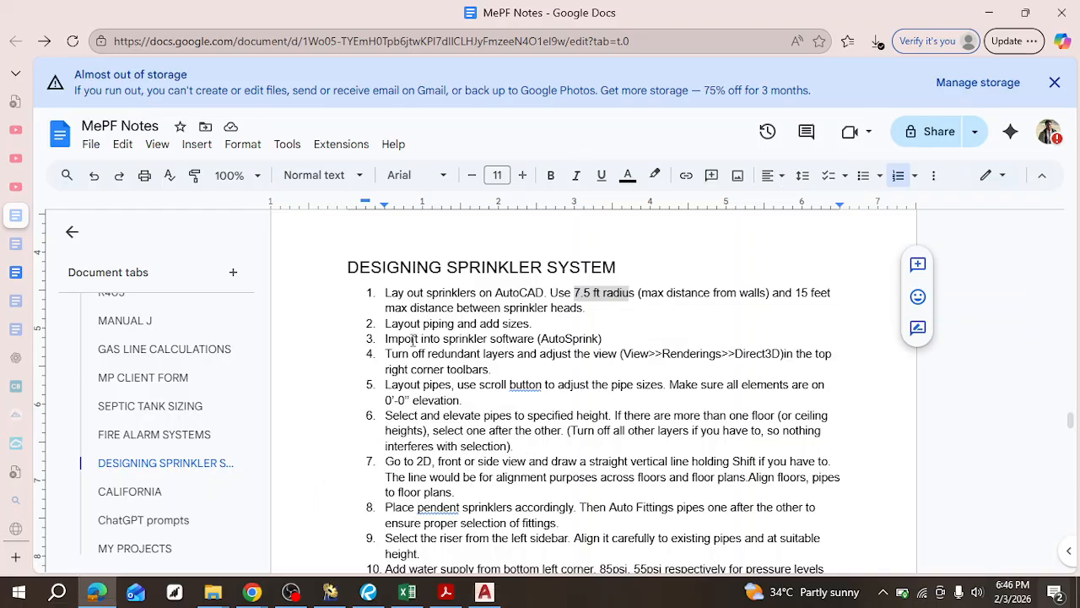
left_click(997, 7)
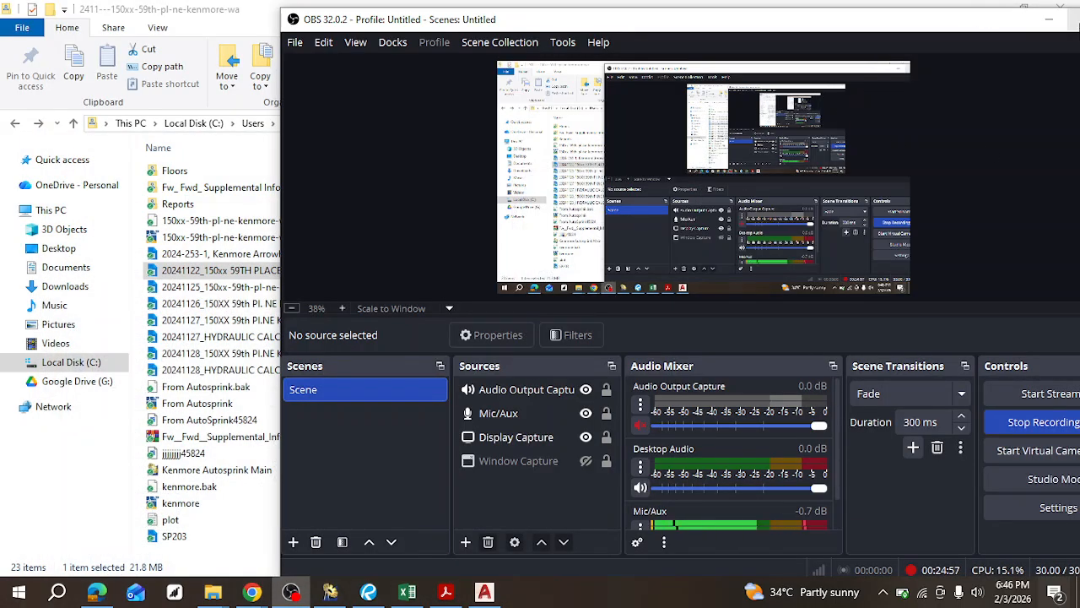
left_click(479, 593)
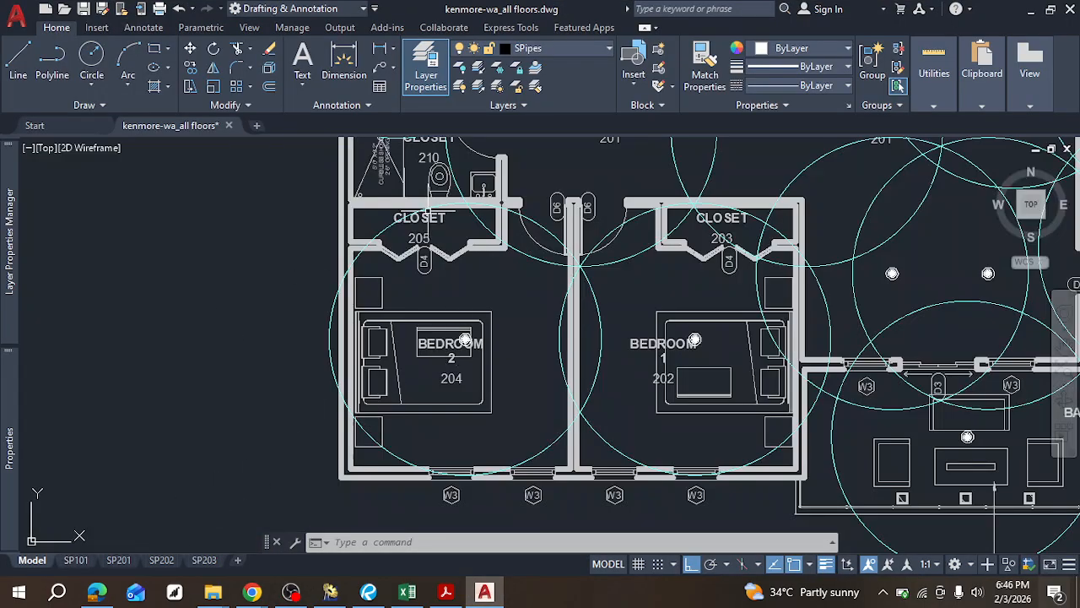
Step: Inspect the sprinkler coverage around closets 205 and 203 and the heads in bedrooms 204 and 202
scroll(419, 240, "up", 2)
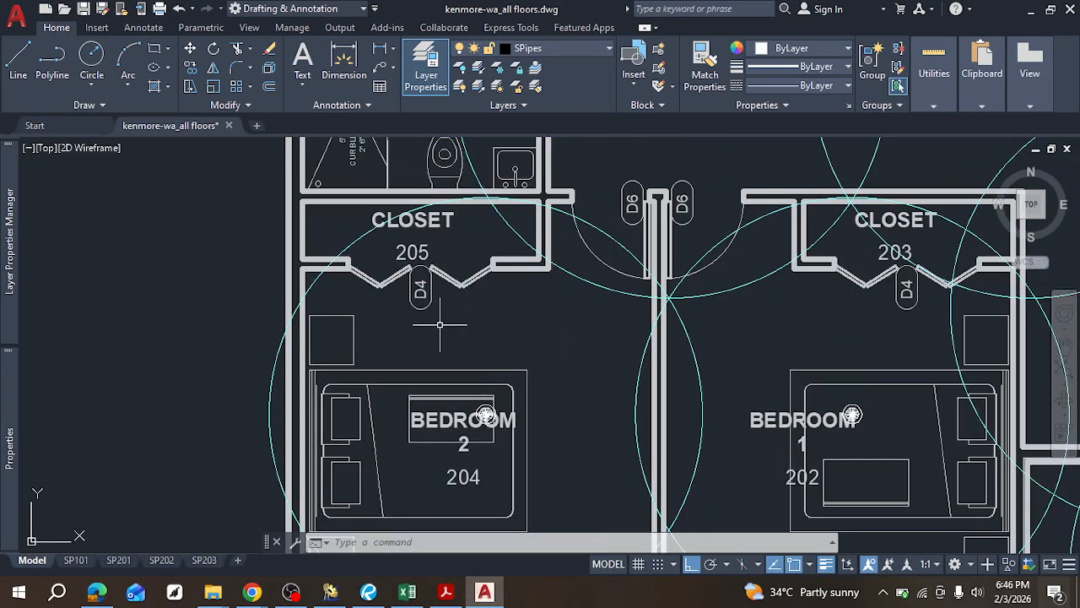
middle_click_drag(412, 394, 435, 328)
scroll(346, 458, "down", 2)
key("F3")
key("F4")
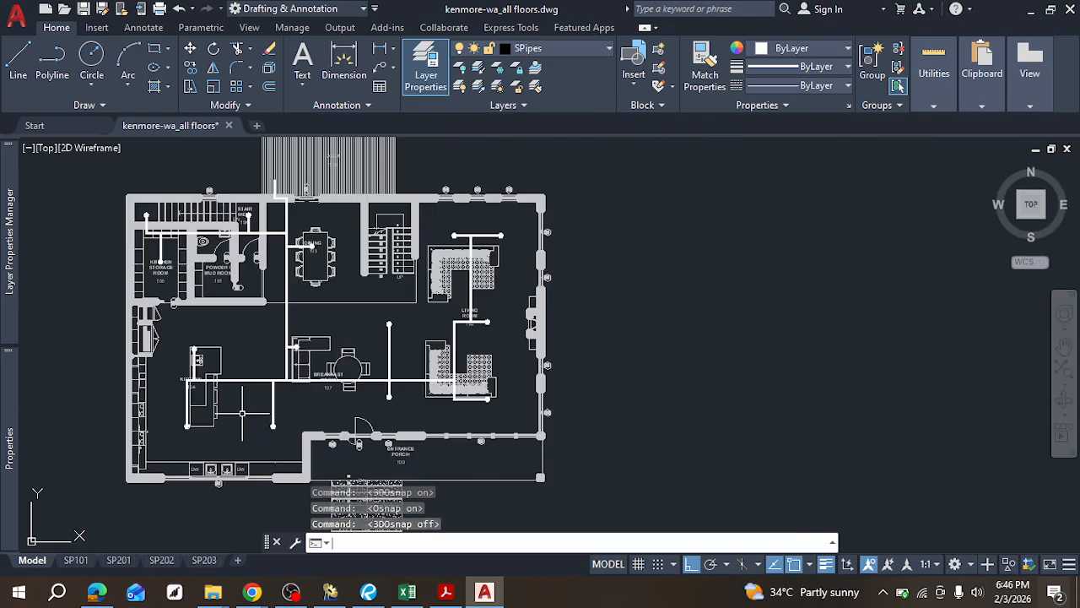
Step: Examine the main pipe, branch lines and sprinkler heads in two car garage 001 on the garage floor plan
scroll(237, 409, "down", 2)
middle_click_drag(238, 413, 513, 382)
middle_click_drag(424, 359, 737, 365)
middle_click_drag(349, 323, 596, 308)
scroll(368, 351, "up", 4)
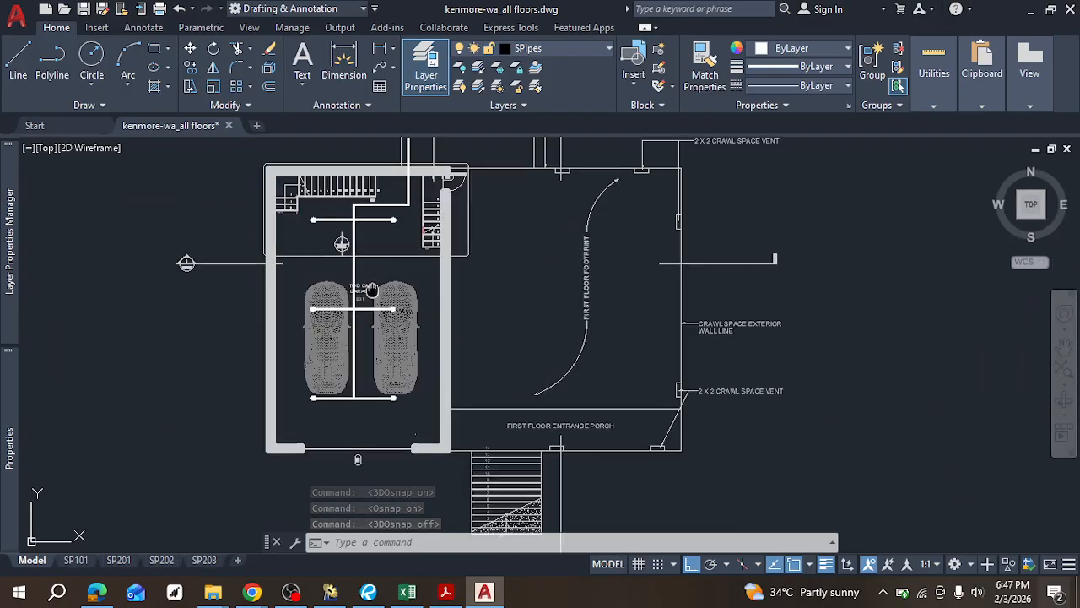
scroll(374, 277, "down", 2)
scroll(355, 295, "up", 4)
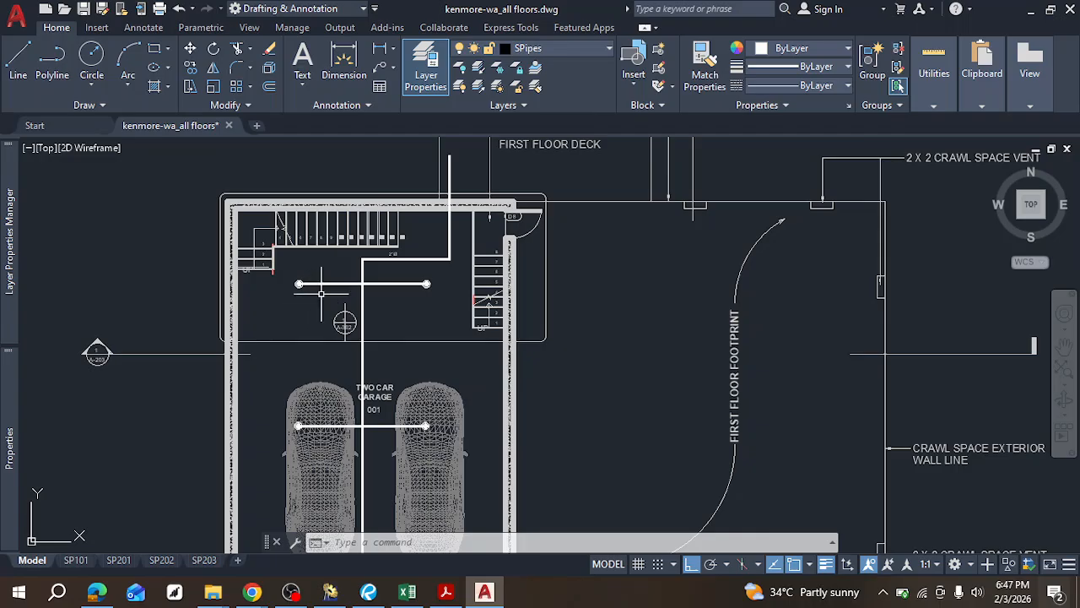
middle_click_drag(359, 464, 354, 448)
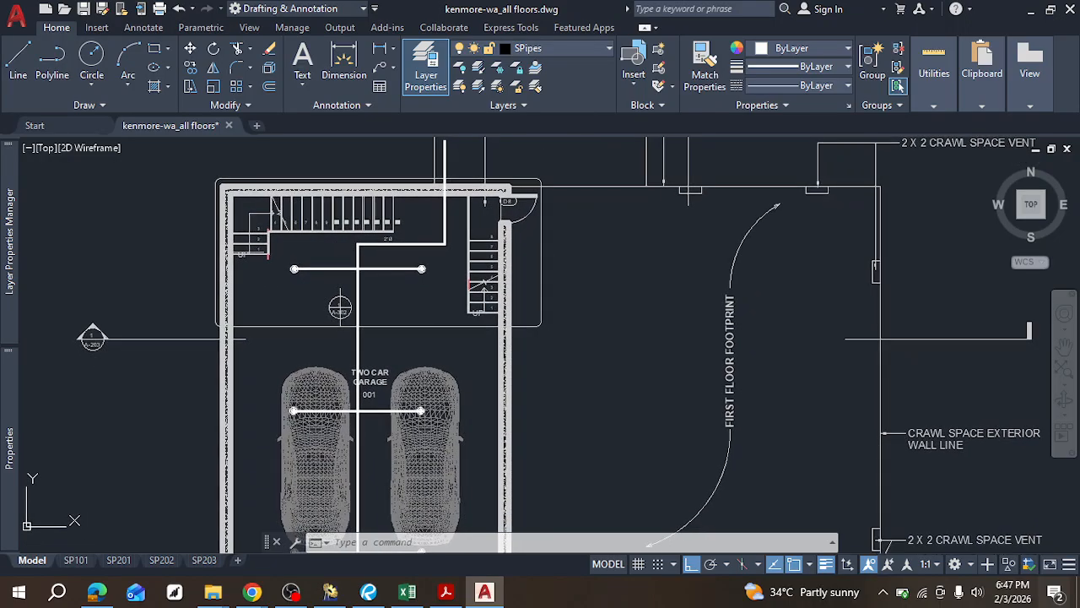
middle_click_drag(445, 486, 450, 405)
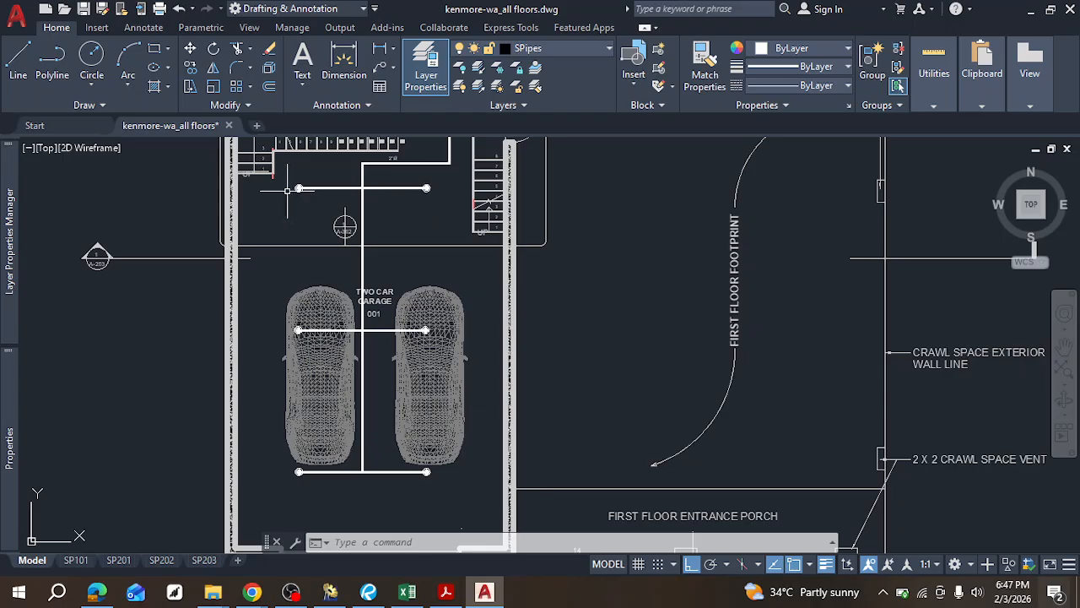
middle_click_drag(367, 200, 367, 240)
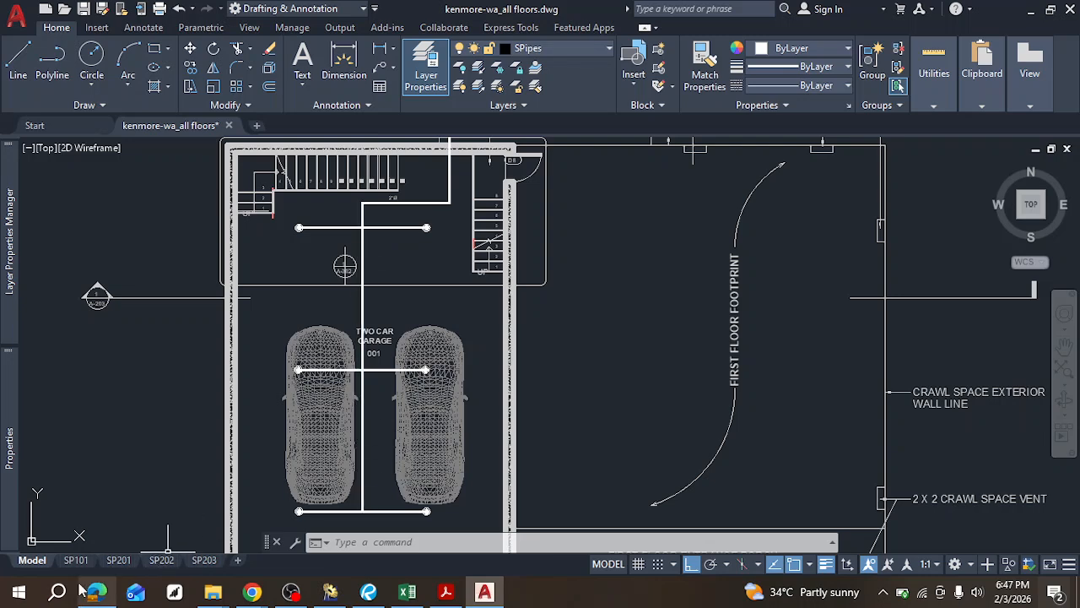
Step: Compare the garage piping with the Tree, Loop and Grid diagrams in the MP Course document, then return to the AutoCAD plan
mouse_move(96, 593)
left_click(89, 506)
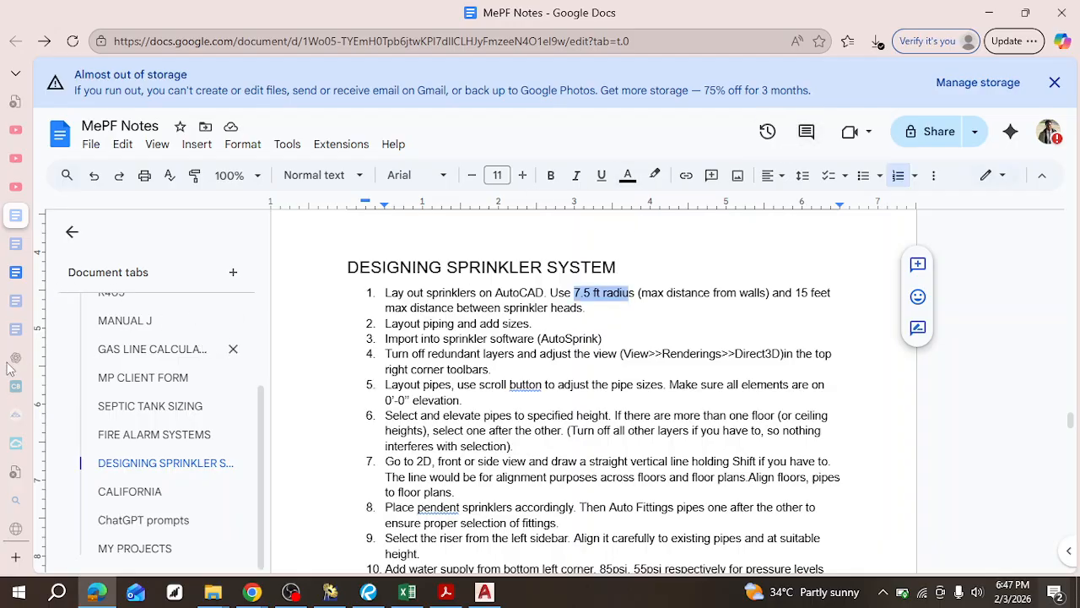
left_click(17, 272)
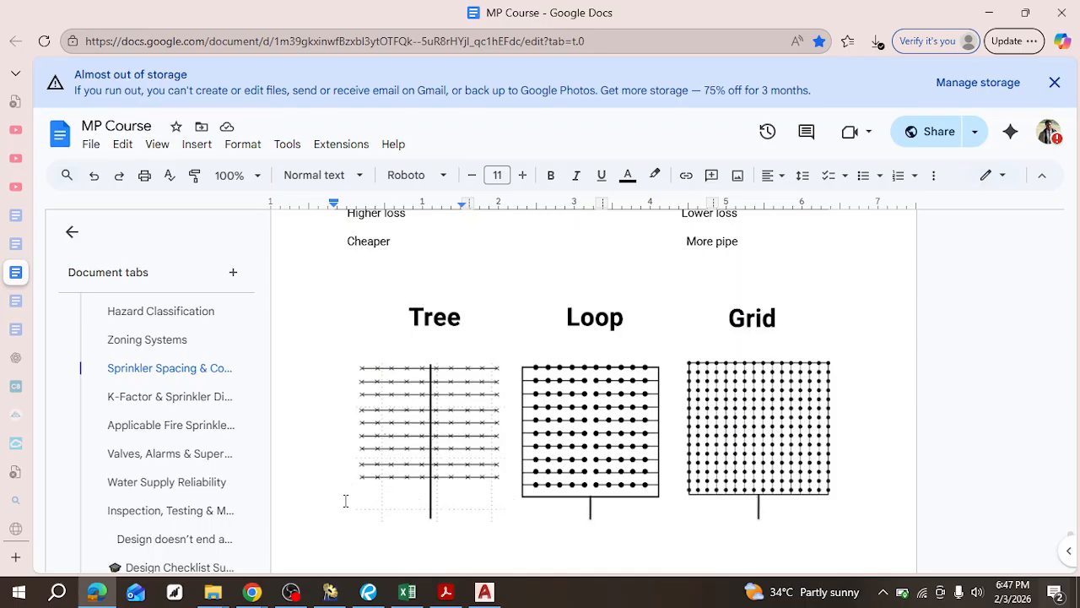
left_click(989, 12)
middle_click_drag(397, 275, 390, 357)
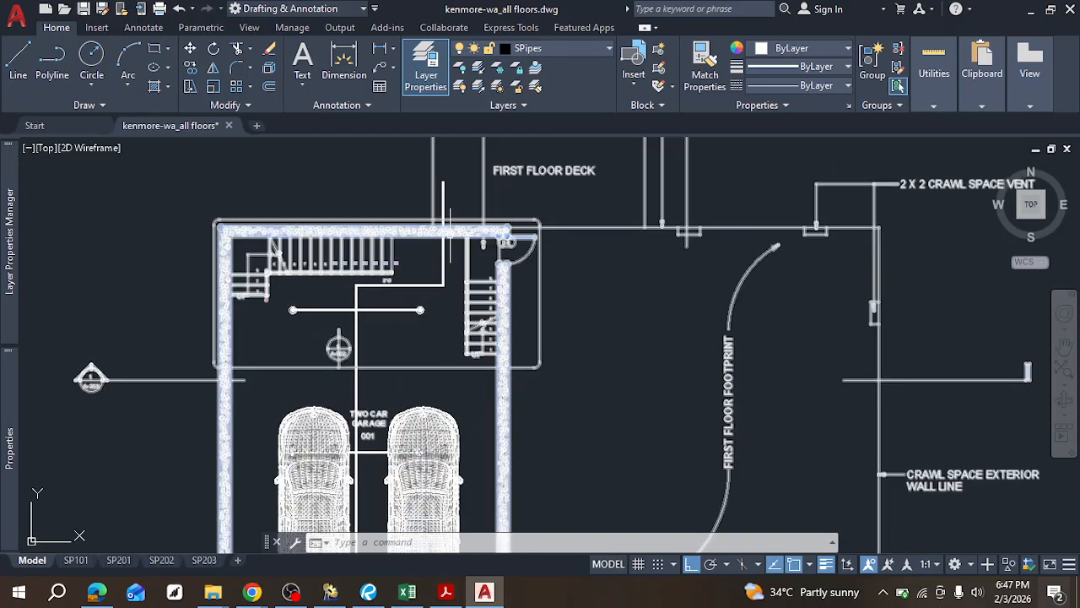
Step: Examine where the main pipe enters the garage beside the stairs and connects to the first branch line
middle_click_drag(449, 235, 453, 256)
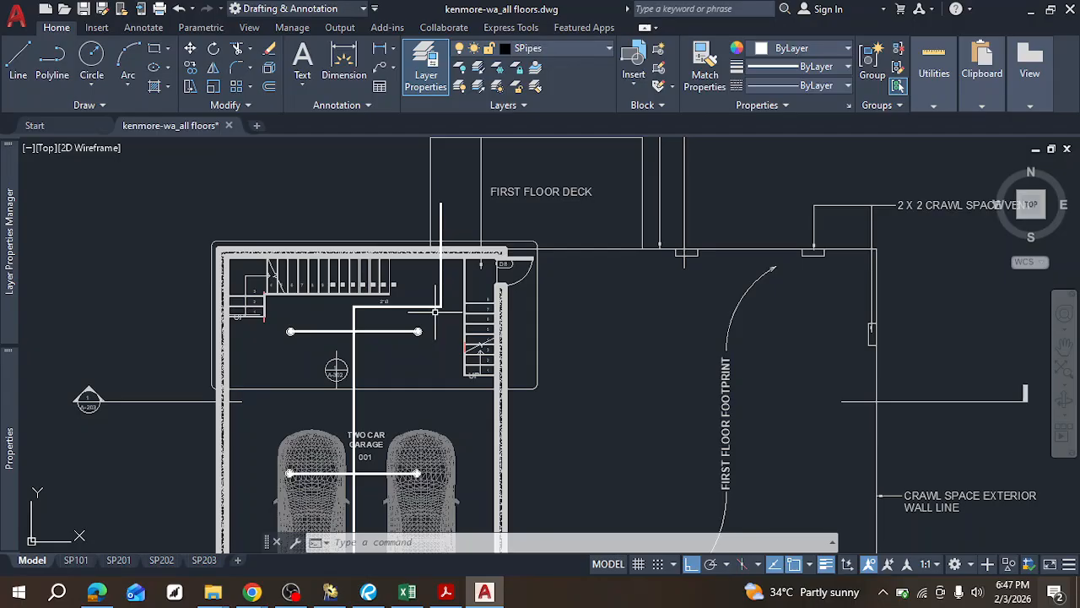
scroll(436, 312, "up", 2)
scroll(523, 353, "down", 4)
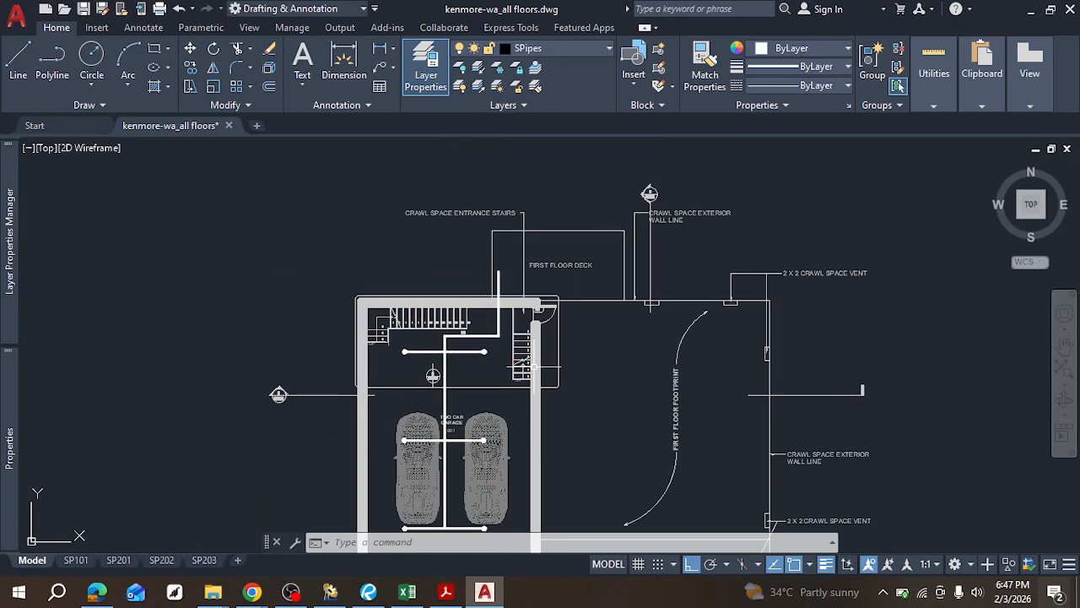
Step: Go to the first floor plan and examine the main pipe running down past dining room 103
middle_click_drag(512, 328, 253, 326)
middle_click_drag(776, 322, 202, 299)
middle_click_drag(629, 334, 454, 367)
scroll(473, 240, "up", 2)
scroll(472, 241, "down", 2)
scroll(533, 273, "up", 4)
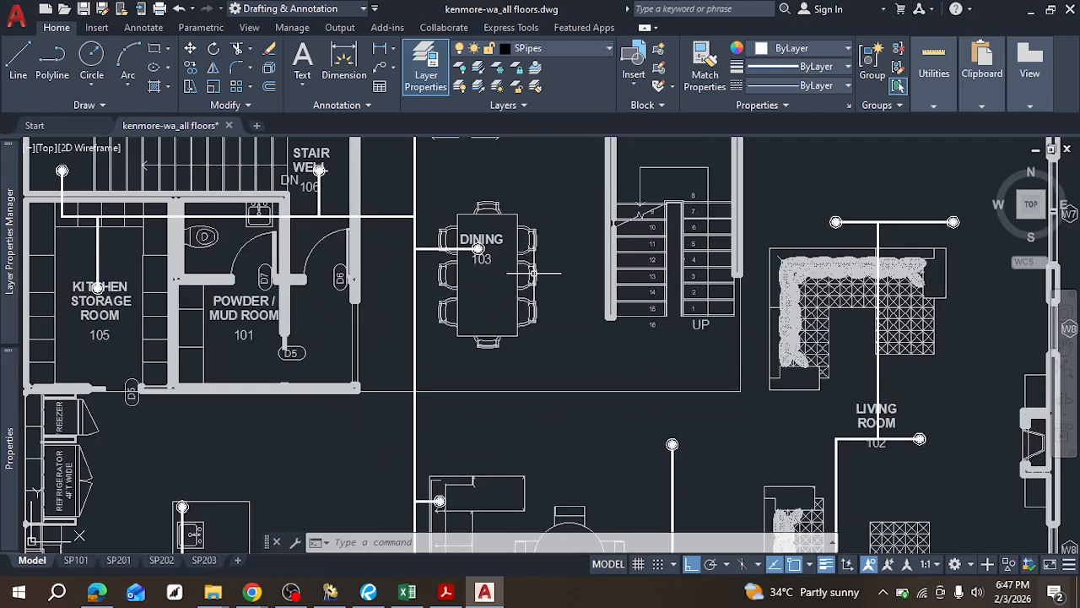
middle_click_drag(533, 273, 559, 404)
middle_click_drag(428, 281, 600, 243)
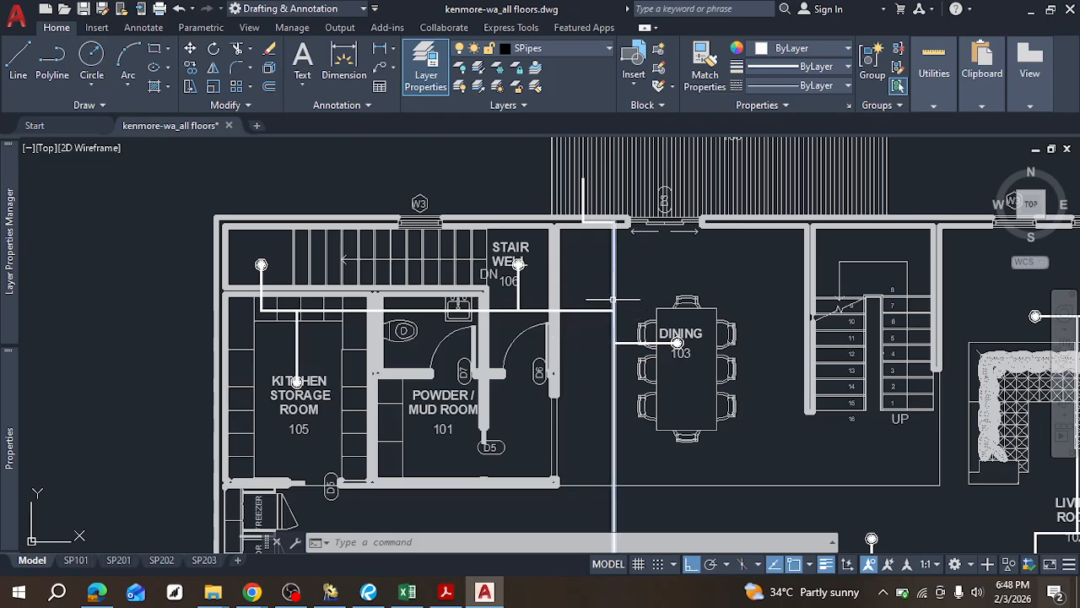
middle_click_drag(562, 304, 468, 302)
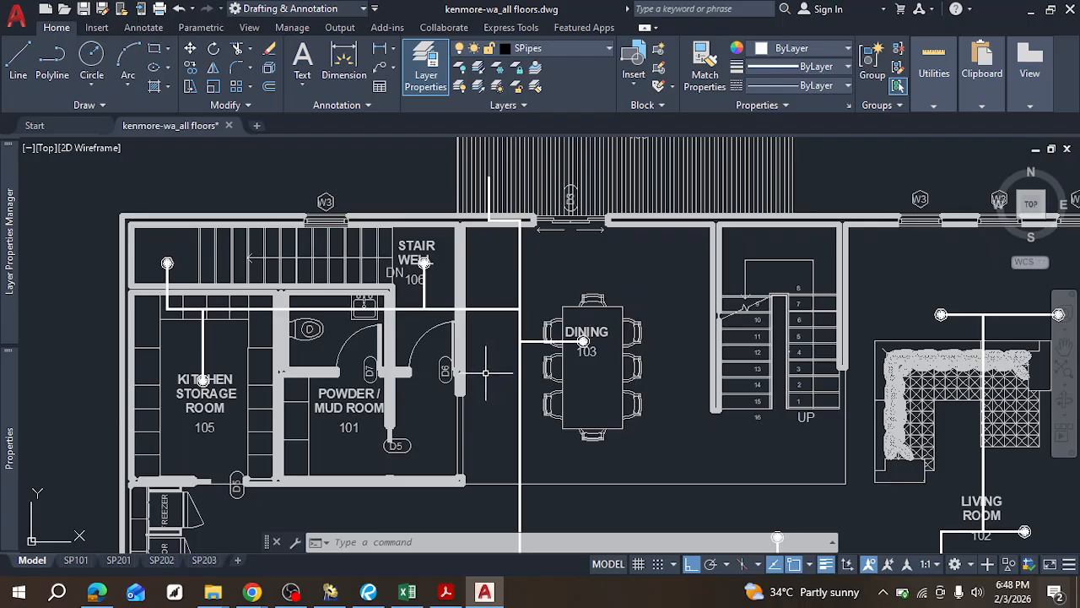
Step: Examine the branch line serving stair well 106, kitchen storage room 105 and powder/mud room 101
middle_click_drag(472, 329, 476, 272)
mouse_move(482, 361)
middle_mouse_down()
mouse_move(479, 278)
mouse_move(480, 368)
middle_mouse_up()
scroll(479, 370, "up", 2)
scroll(224, 264, "down", 2)
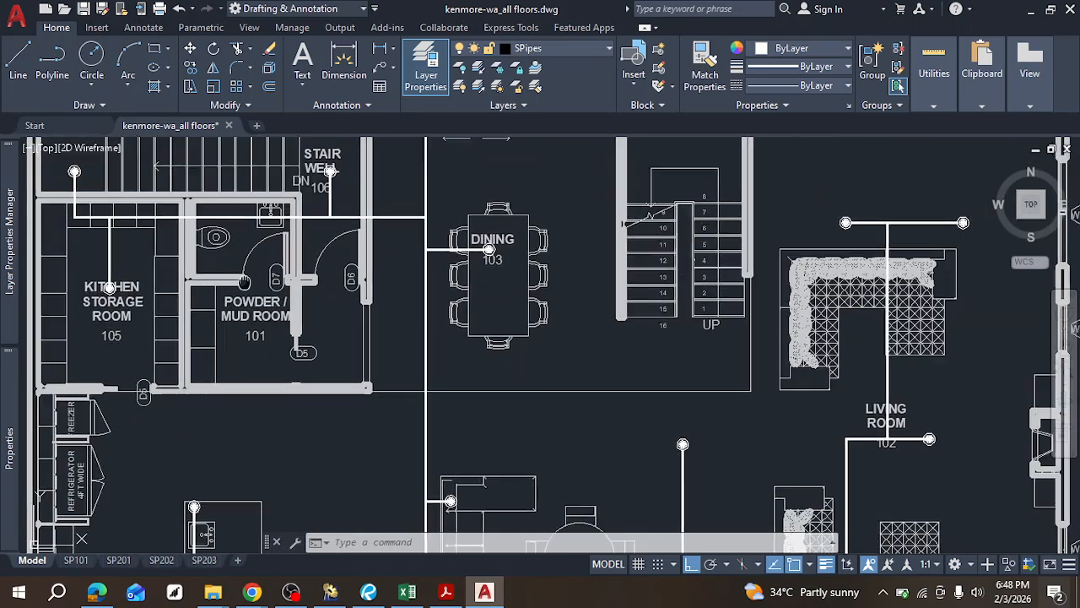
middle_click_drag(227, 263, 365, 356)
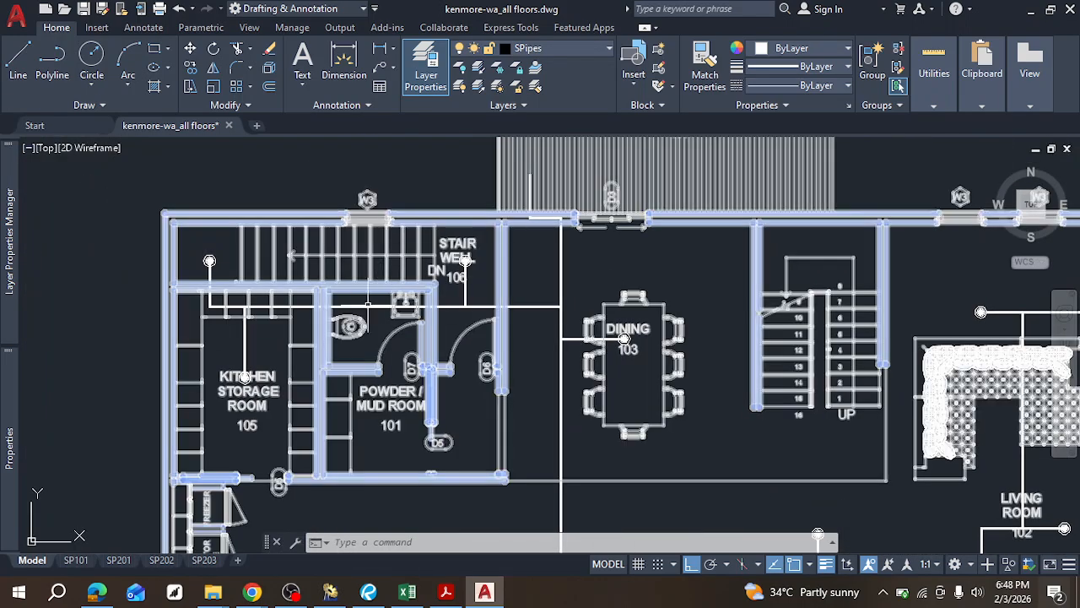
middle_click_drag(422, 437, 395, 327)
Step: Inspect the branch pipes and sprinkler heads in kitchen 104 and breakfast room 107
middle_click_drag(423, 469, 450, 255)
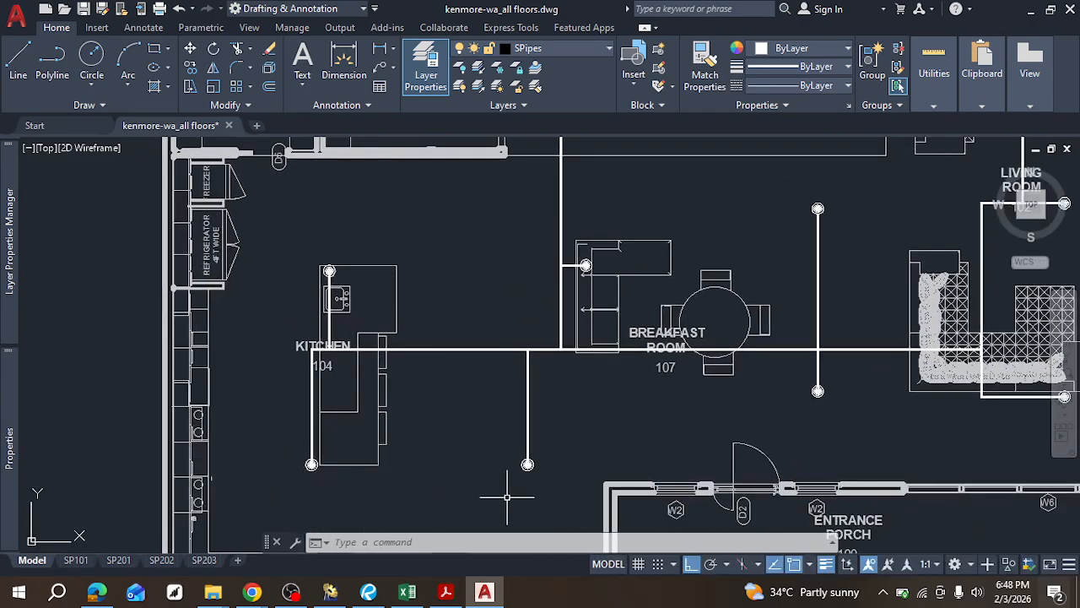
middle_click_drag(448, 440, 420, 410)
middle_click_drag(264, 416, 274, 353)
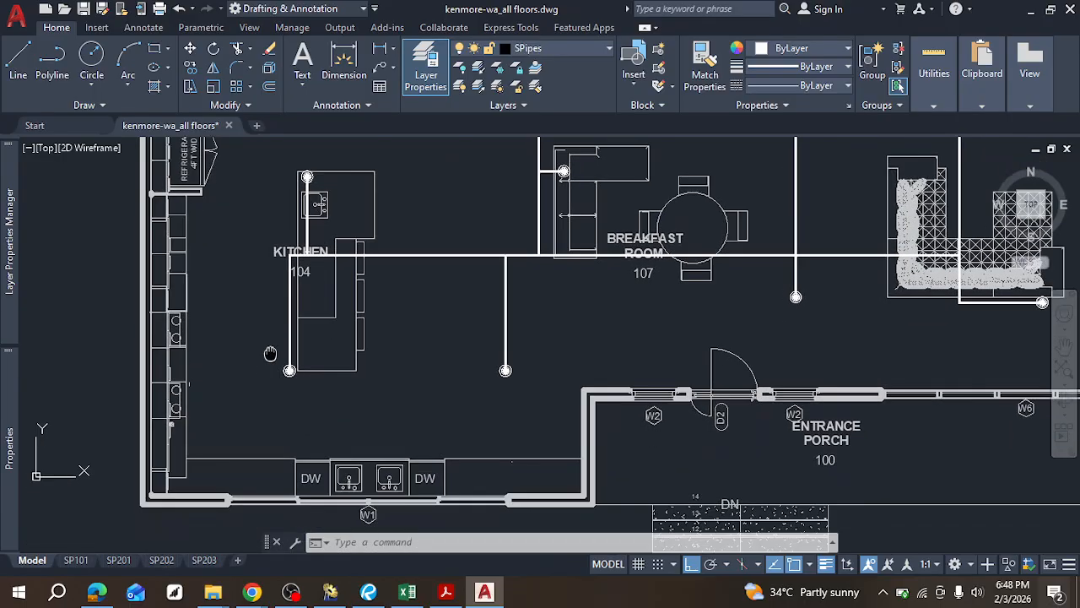
middle_click_drag(479, 405, 470, 454)
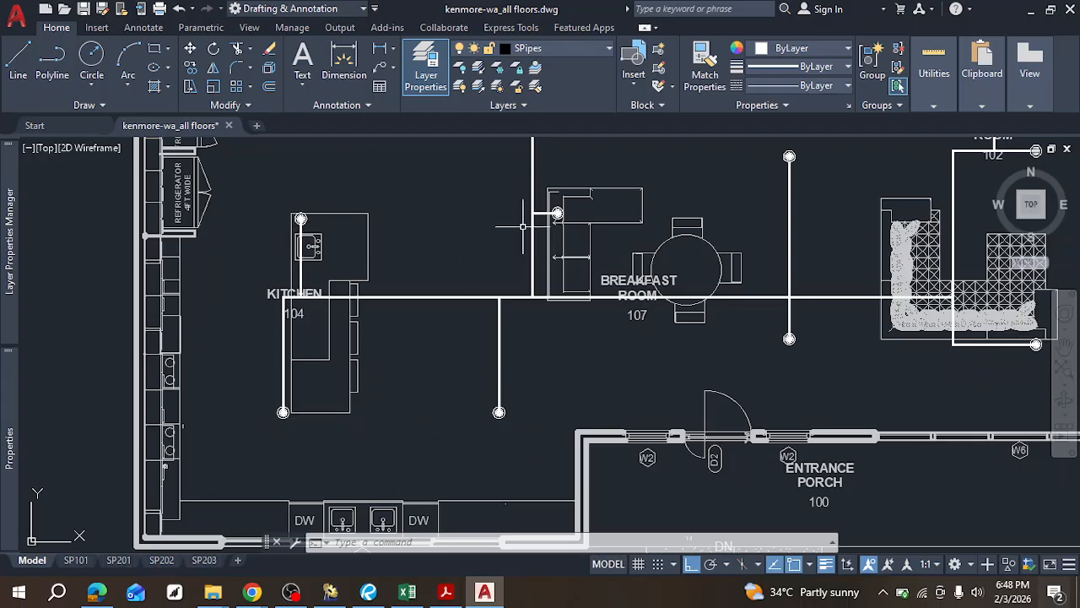
middle_click_drag(502, 279, 477, 300)
middle_click_drag(609, 275, 563, 330)
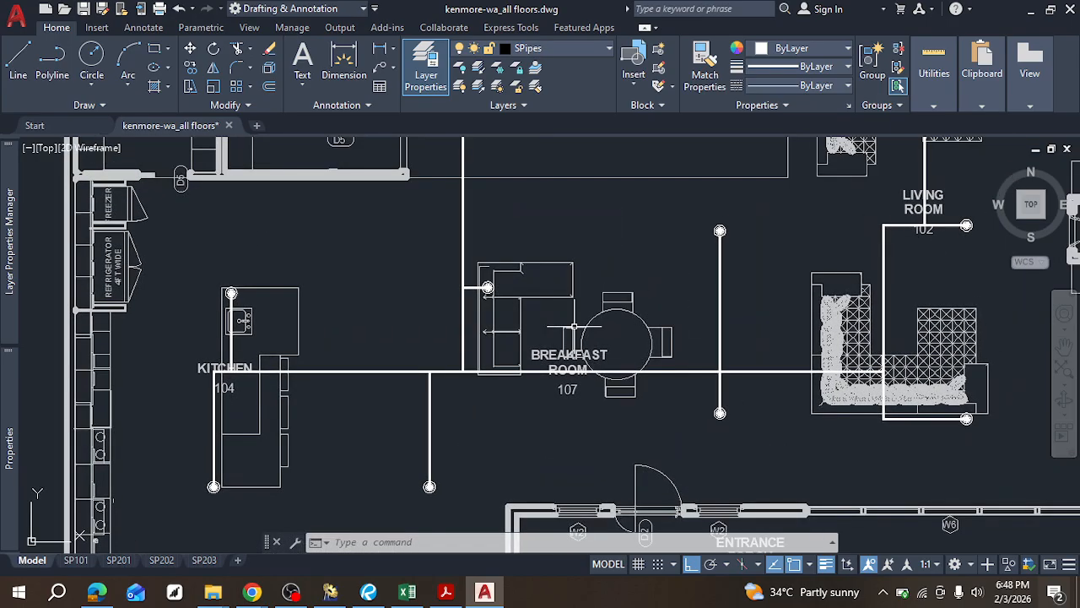
mouse_move(563, 329)
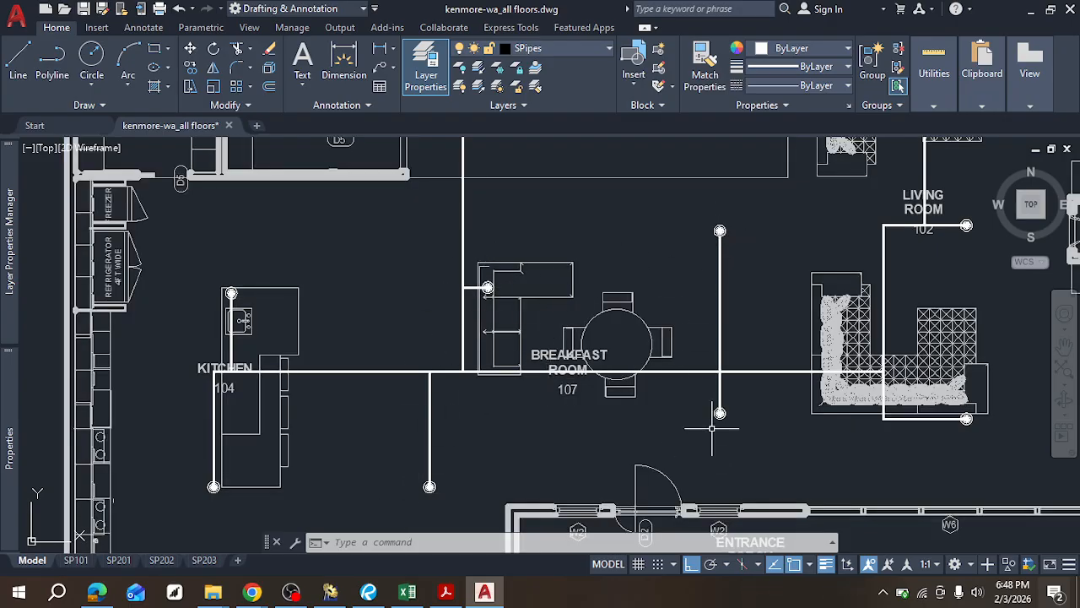
Step: Trace the horizontal pipe from kitchen 104 through breakfast room 107 towards living room 102
middle_click_drag(726, 263, 566, 280)
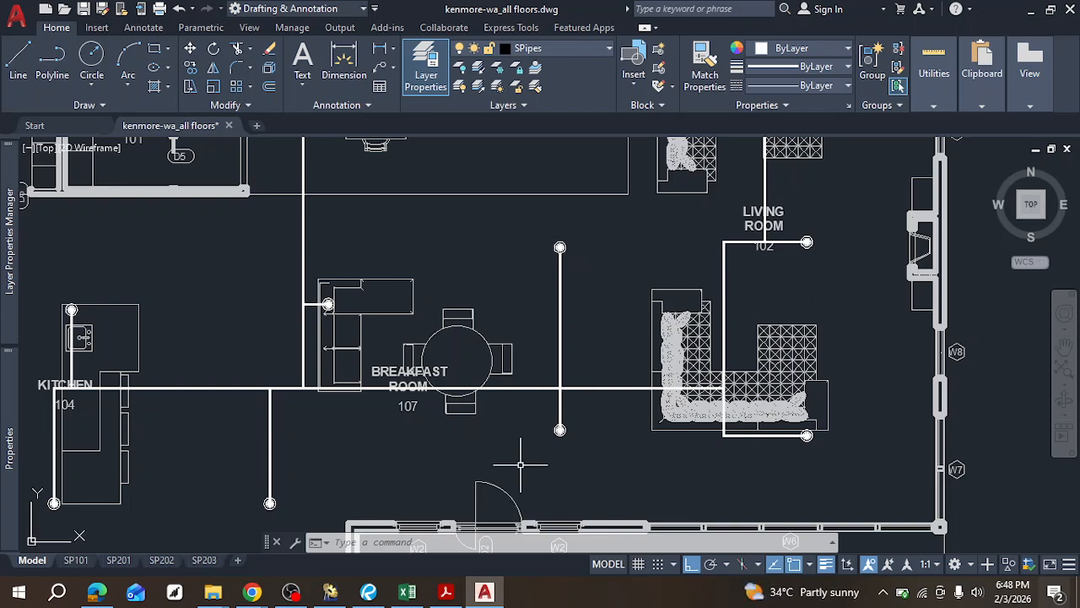
middle_click_drag(291, 519, 292, 304)
middle_click_drag(350, 320, 514, 414)
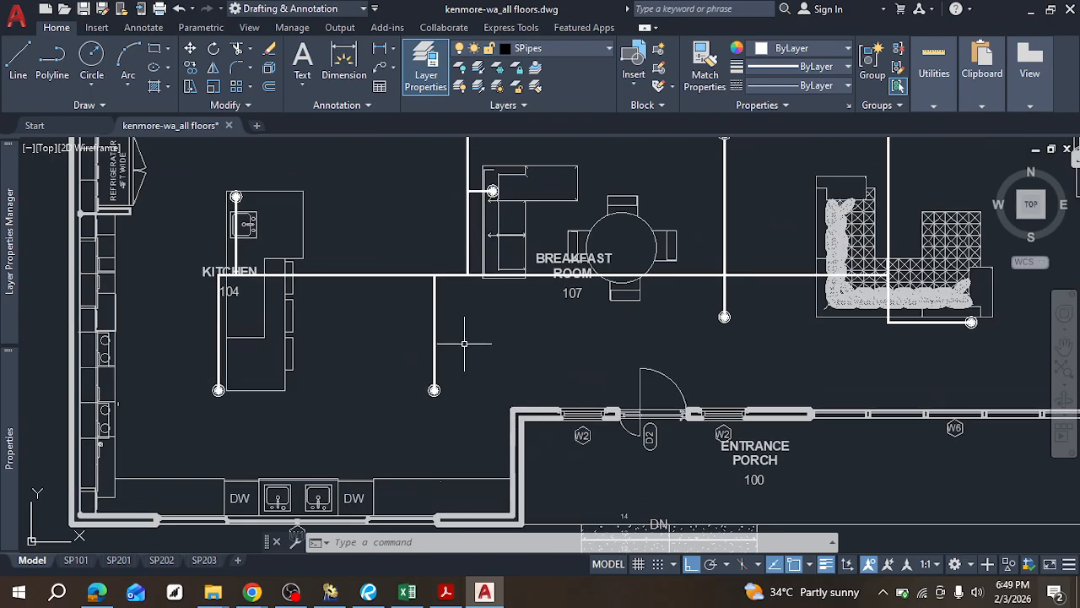
middle_click_drag(465, 344, 440, 432)
middle_click_drag(601, 341, 463, 351)
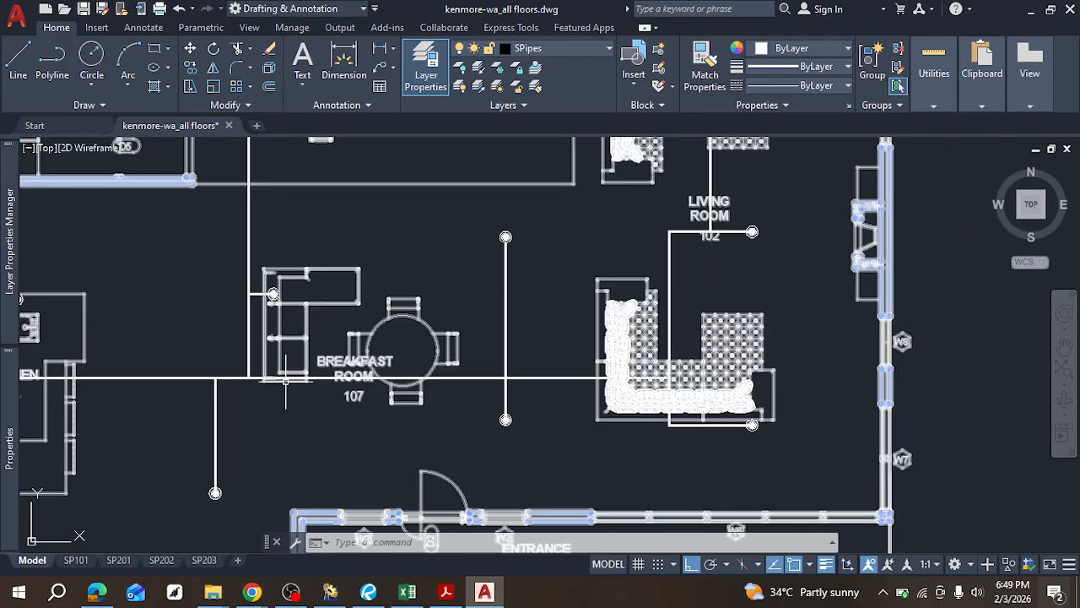
middle_click_drag(219, 271, 413, 277)
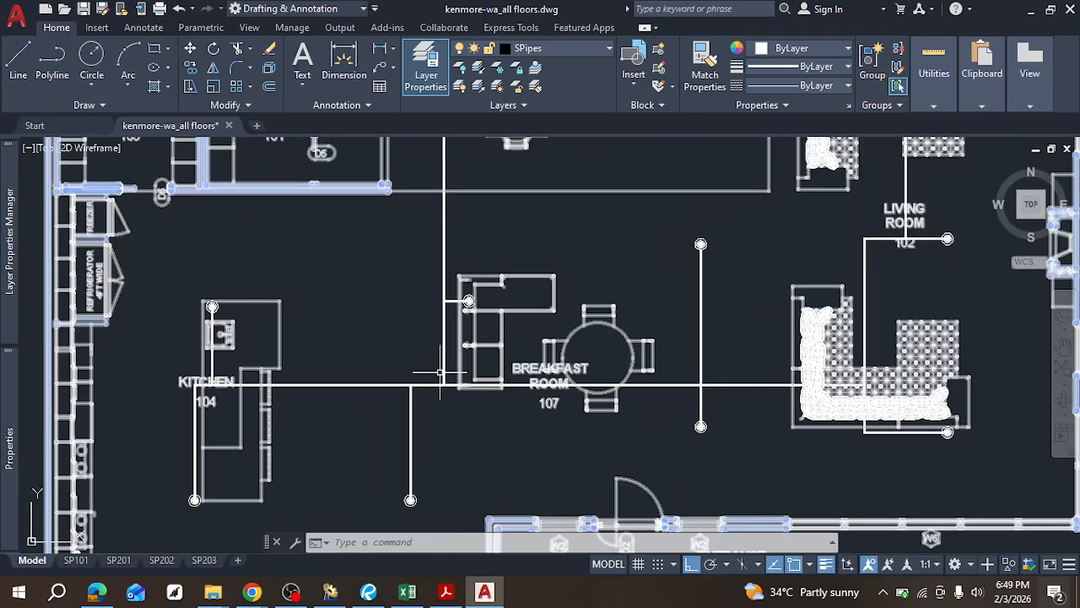
Step: Examine the pipe run and sprinkler heads in living room 102 beside the breakfast room
middle_click_drag(695, 410, 509, 445)
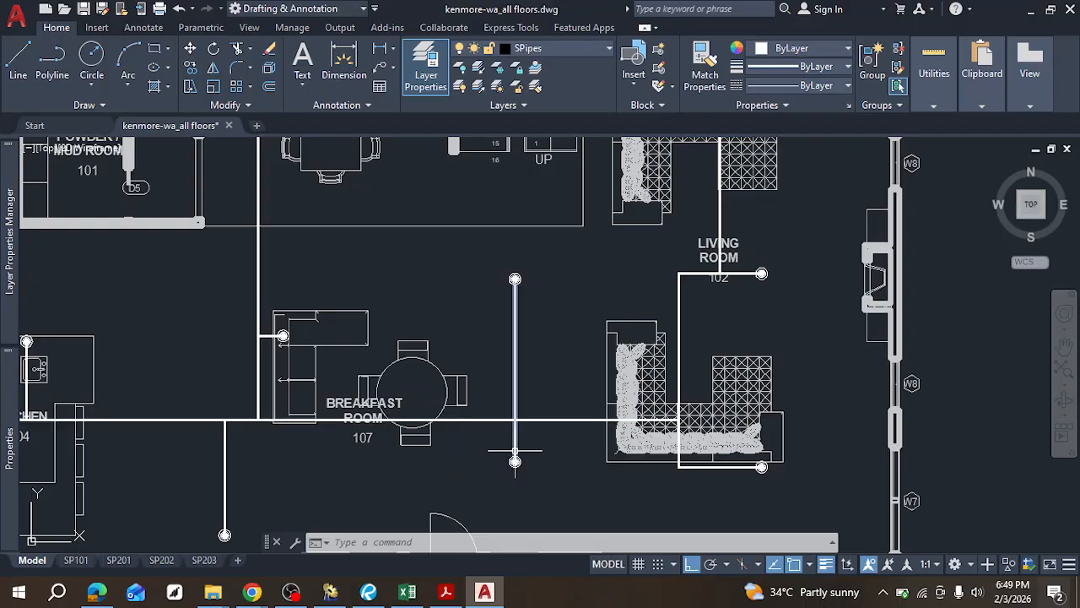
middle_click_drag(669, 402, 588, 403)
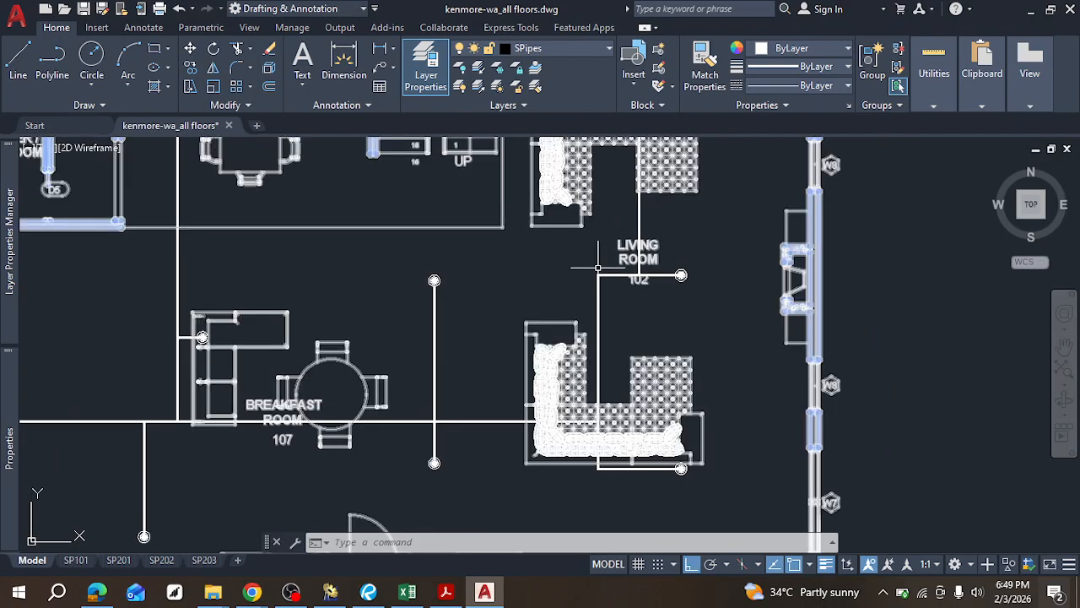
middle_click_drag(670, 245, 655, 364)
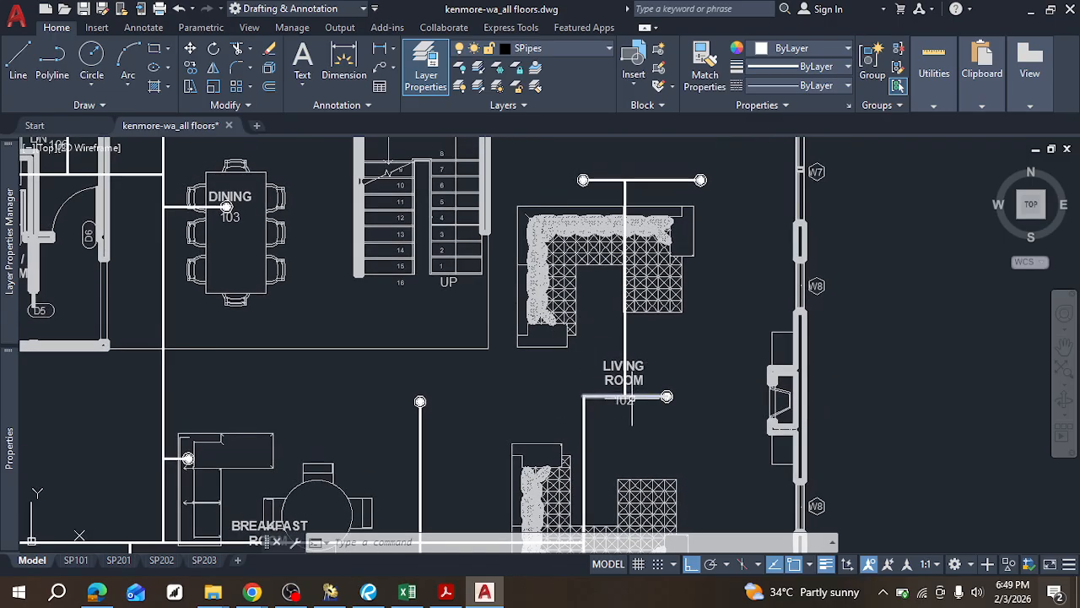
middle_click_drag(633, 405, 633, 433)
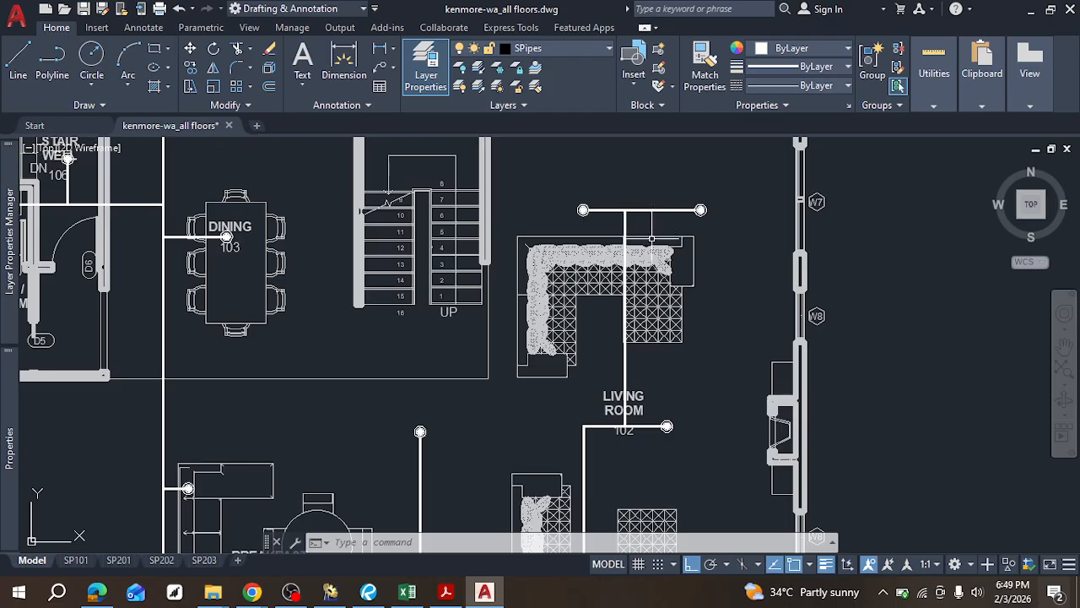
middle_click_drag(624, 392, 611, 270)
scroll(583, 375, "down", 2)
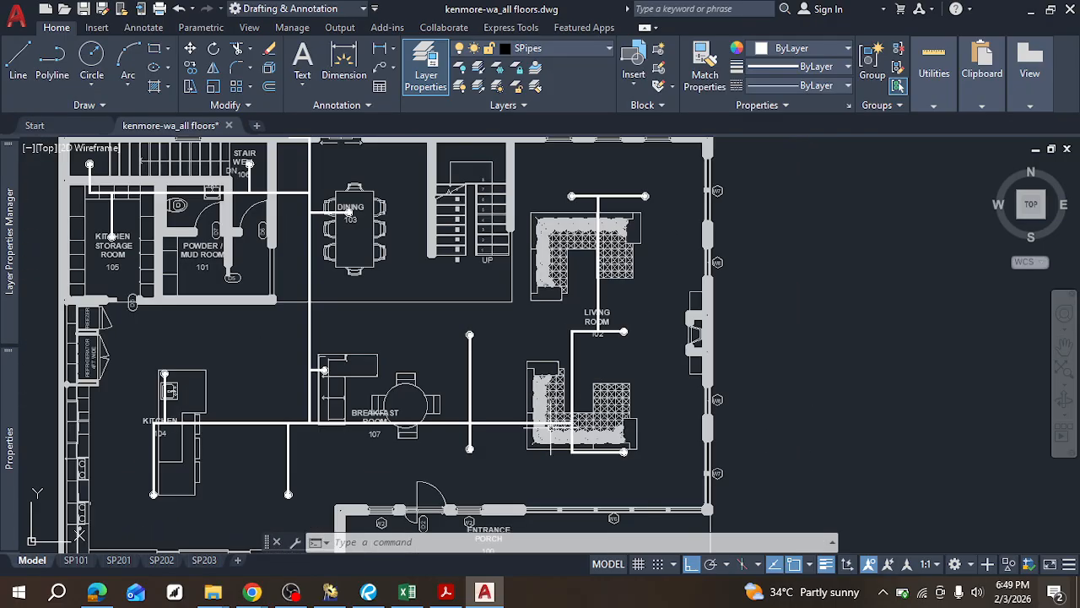
Step: Go to the second floor plan and examine the main pipe entry and the branch line along bedrooms 208 and 211
middle_click_drag(551, 428, 532, 312)
middle_click_drag(797, 329, 448, 333)
middle_click_drag(727, 288, 535, 306)
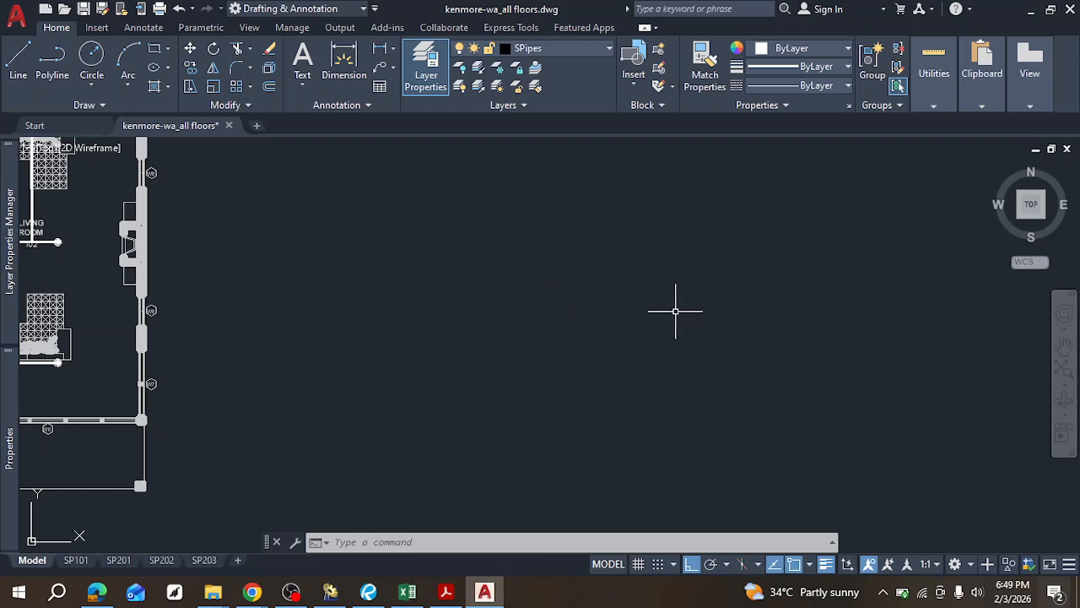
scroll(686, 313, "down", 2)
middle_click_drag(773, 315, 414, 357)
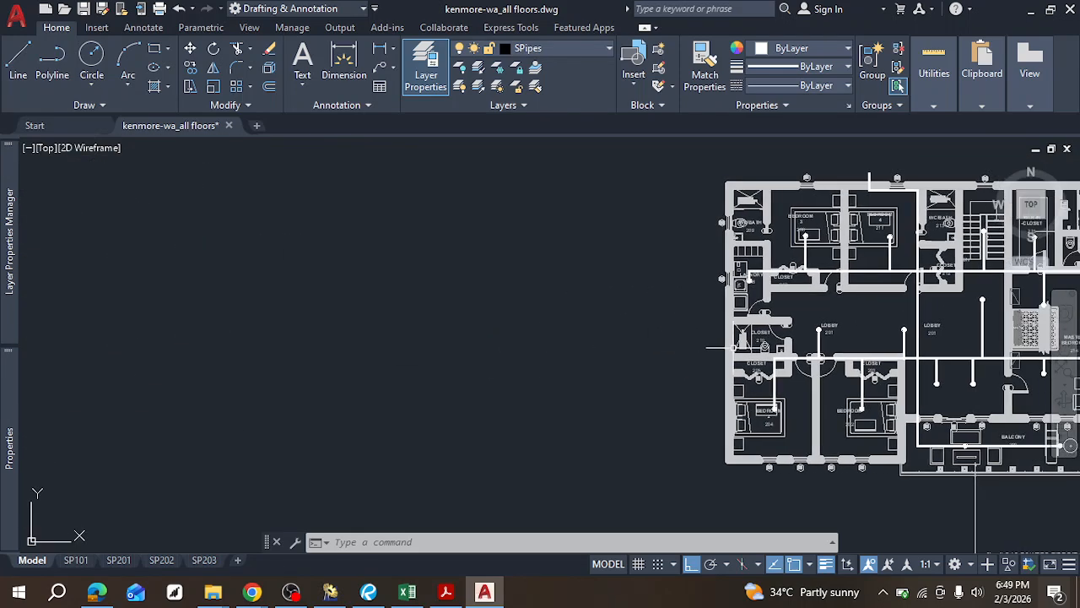
middle_click_drag(972, 351, 701, 350)
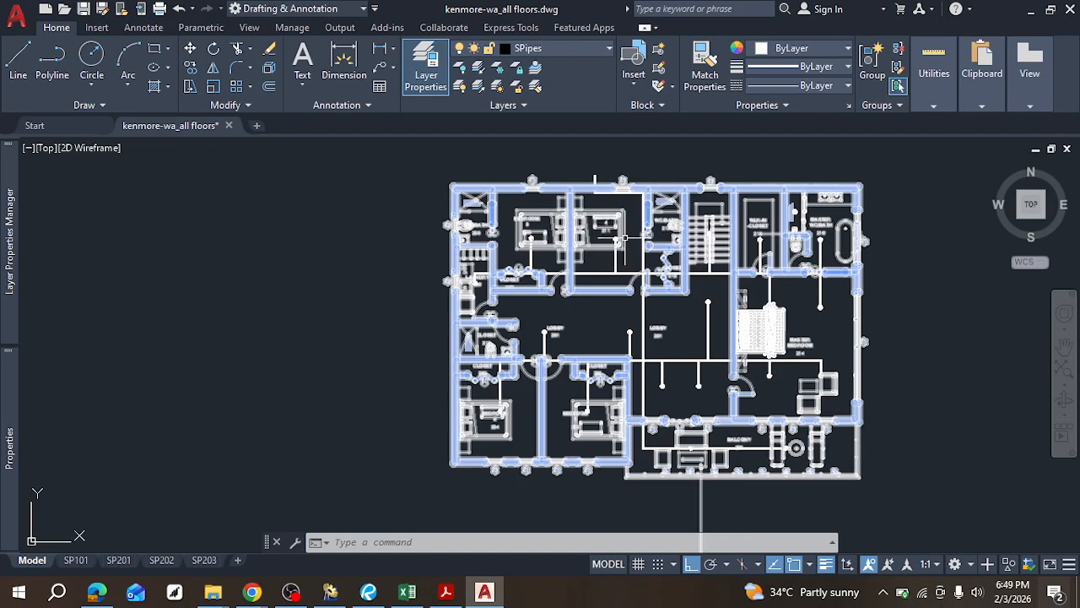
scroll(548, 215, "up", 5)
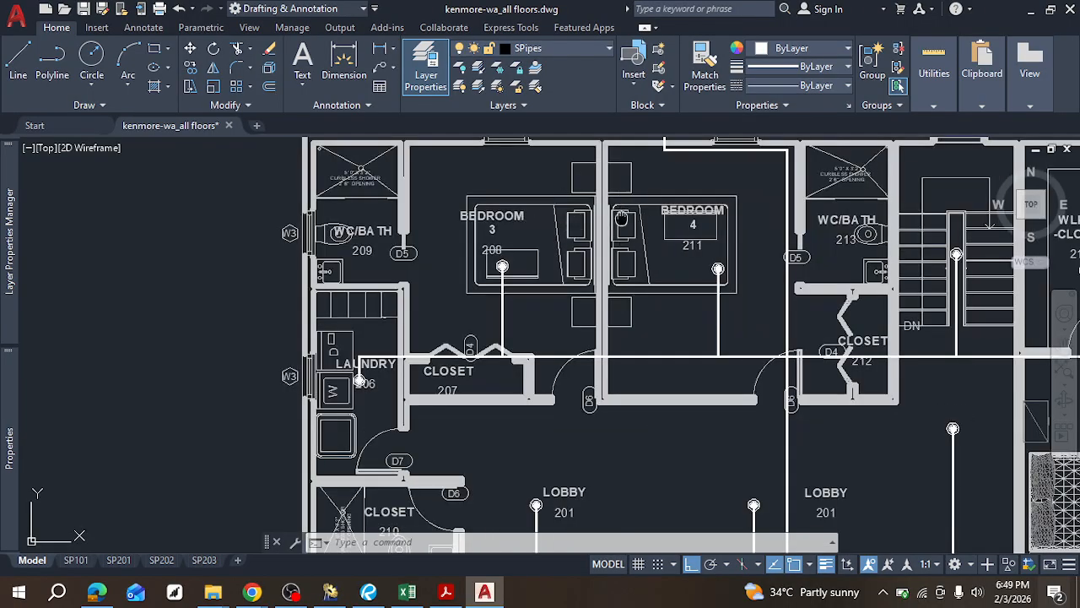
middle_click_drag(641, 164, 605, 256)
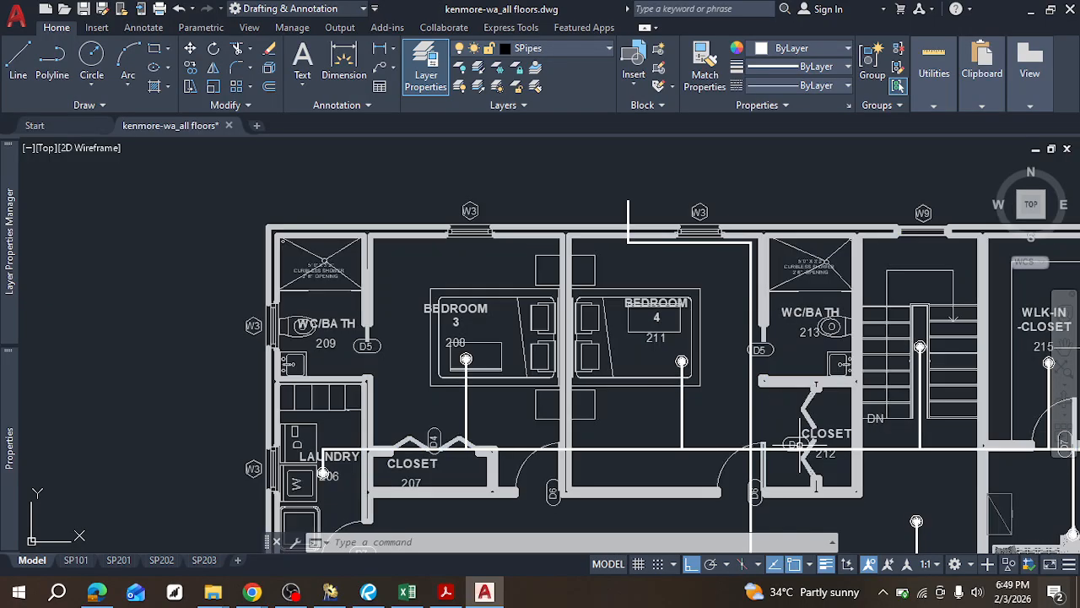
middle_click_drag(746, 431, 509, 405)
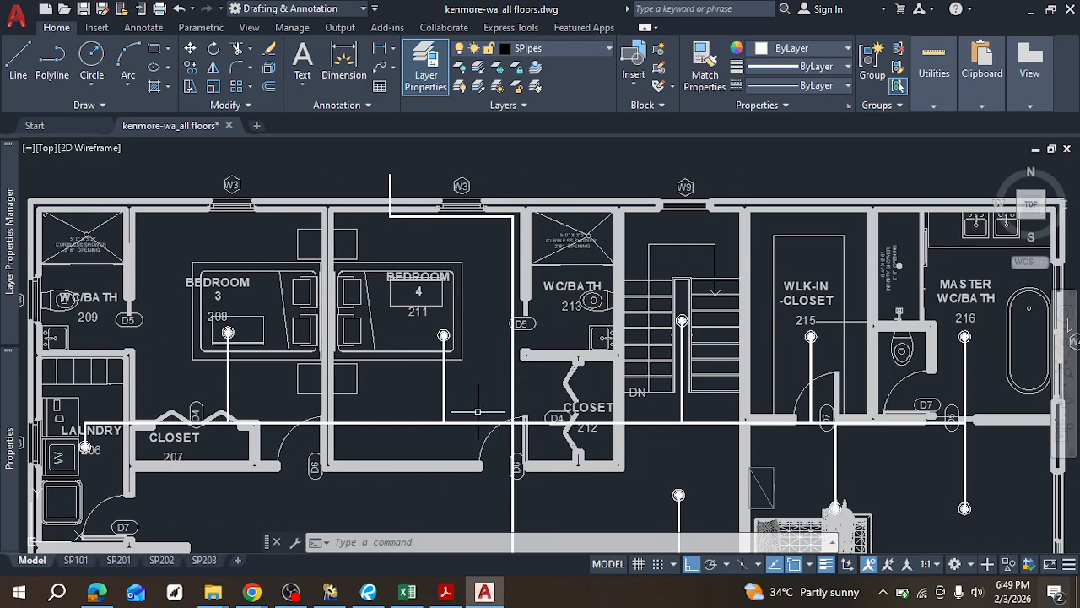
Step: Inspect the main pipe through lobby 201 and the branch connections to laundry 206 and closets 205 and 203
middle_click_drag(518, 460, 617, 313)
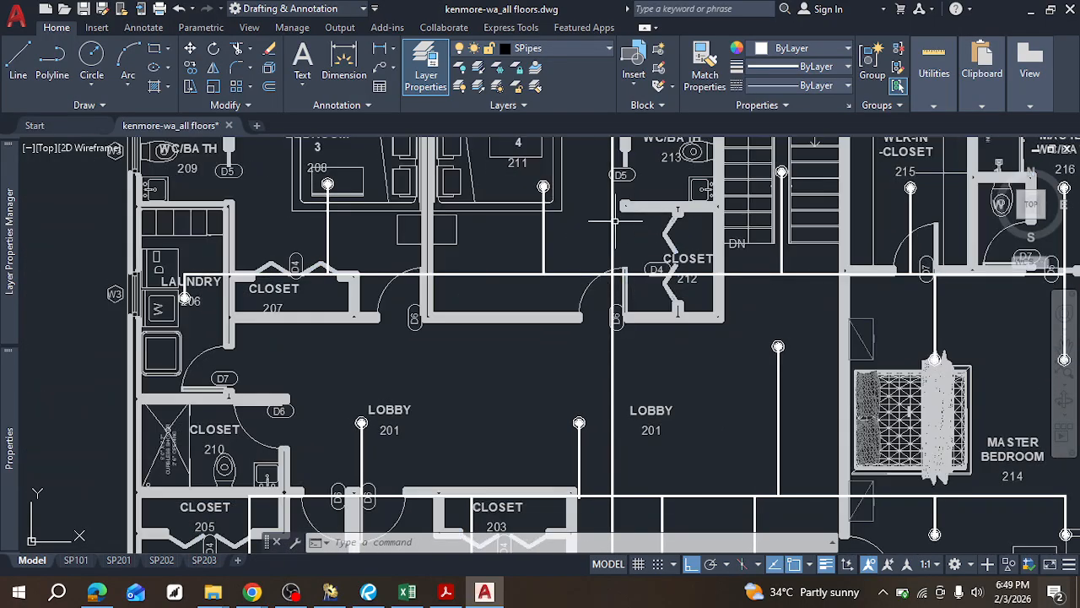
middle_click_drag(520, 208, 540, 322)
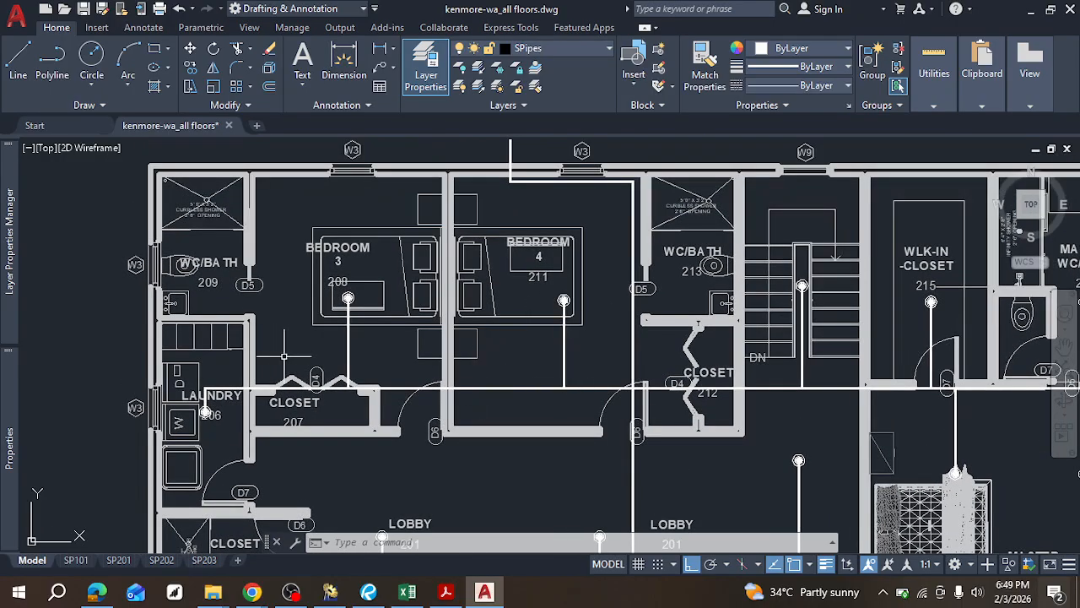
middle_click_drag(582, 291, 586, 166)
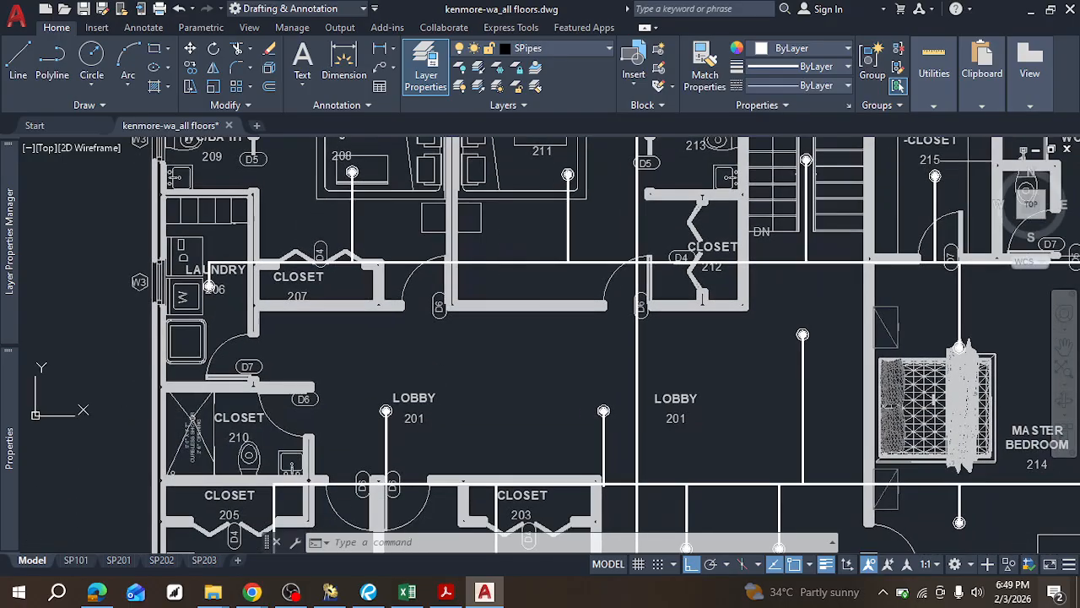
middle_click_drag(402, 385, 380, 229)
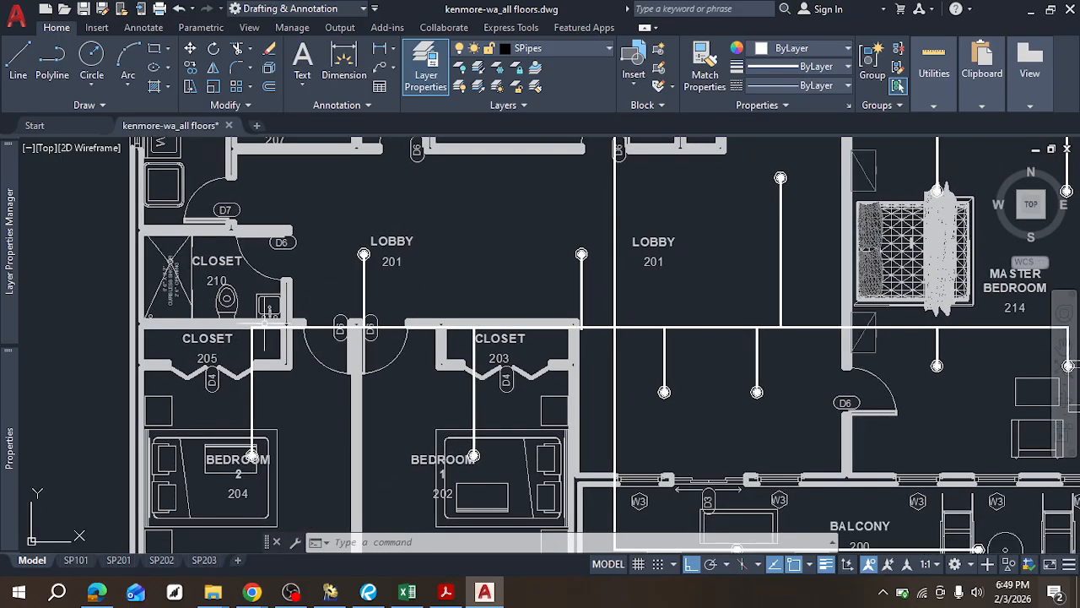
Step: Examine the lower branch line from bedrooms 204 and 202 to master bedroom 214 and the piping on balcony 200
middle_click_drag(458, 453, 343, 445)
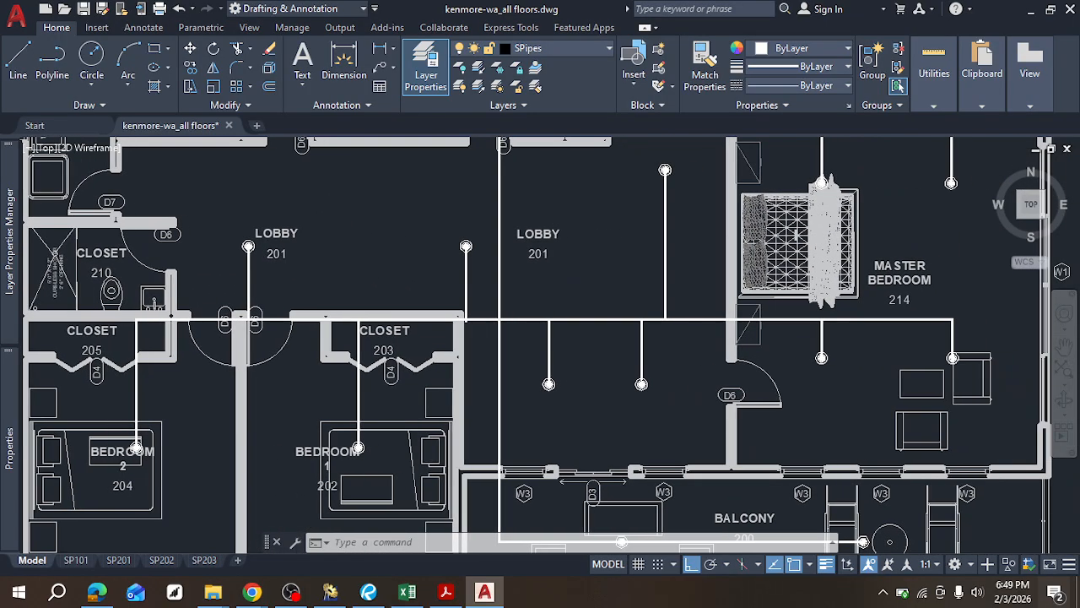
middle_click_drag(582, 348, 438, 315)
middle_click_drag(375, 342, 311, 311)
scroll(579, 315, "down", 2)
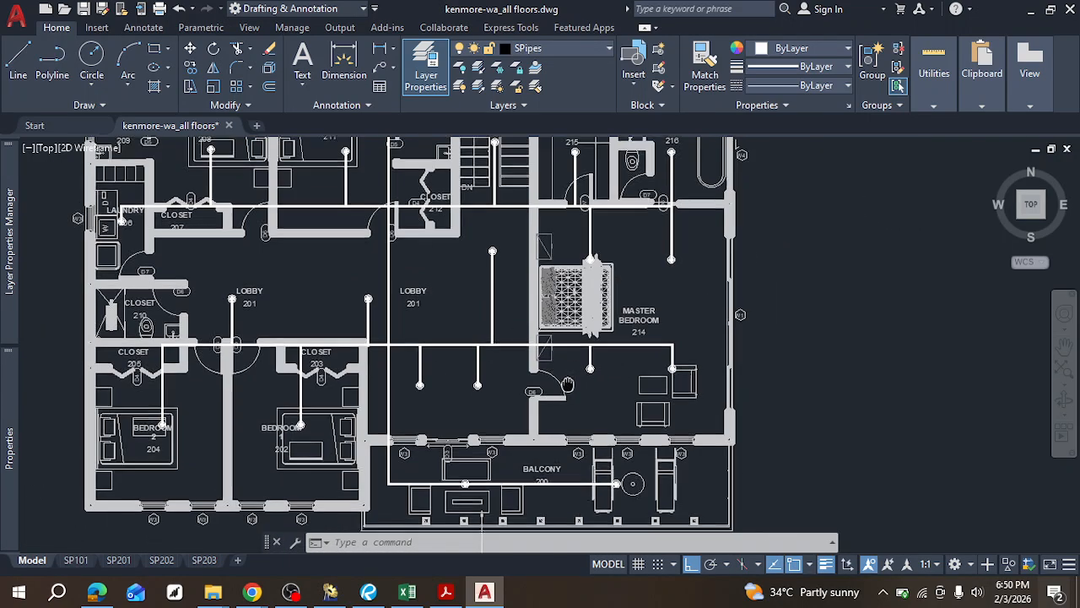
middle_click_drag(567, 382, 568, 412)
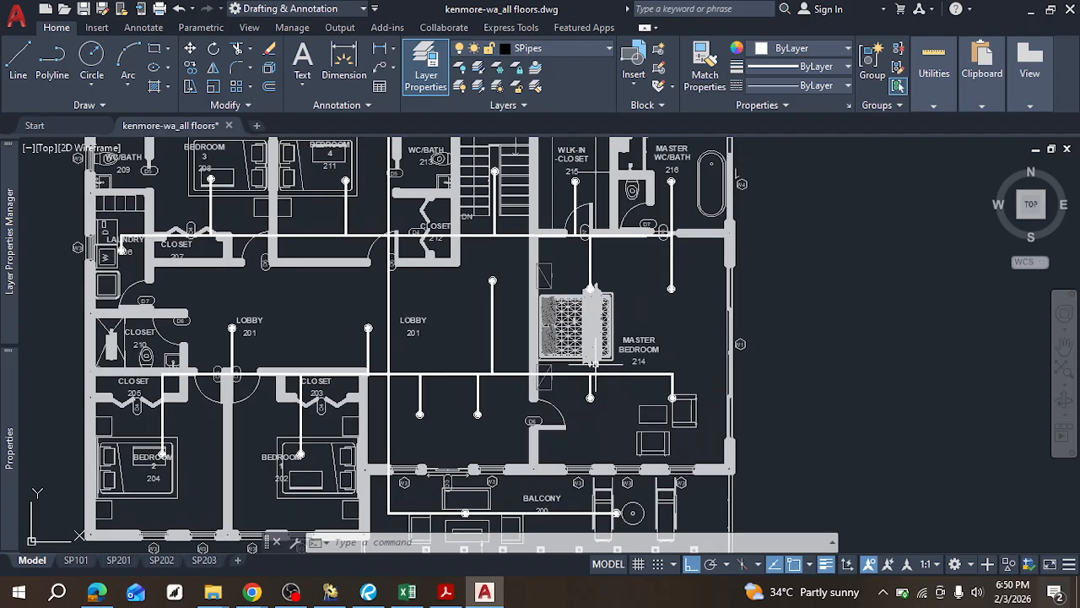
middle_click_drag(537, 440, 557, 363)
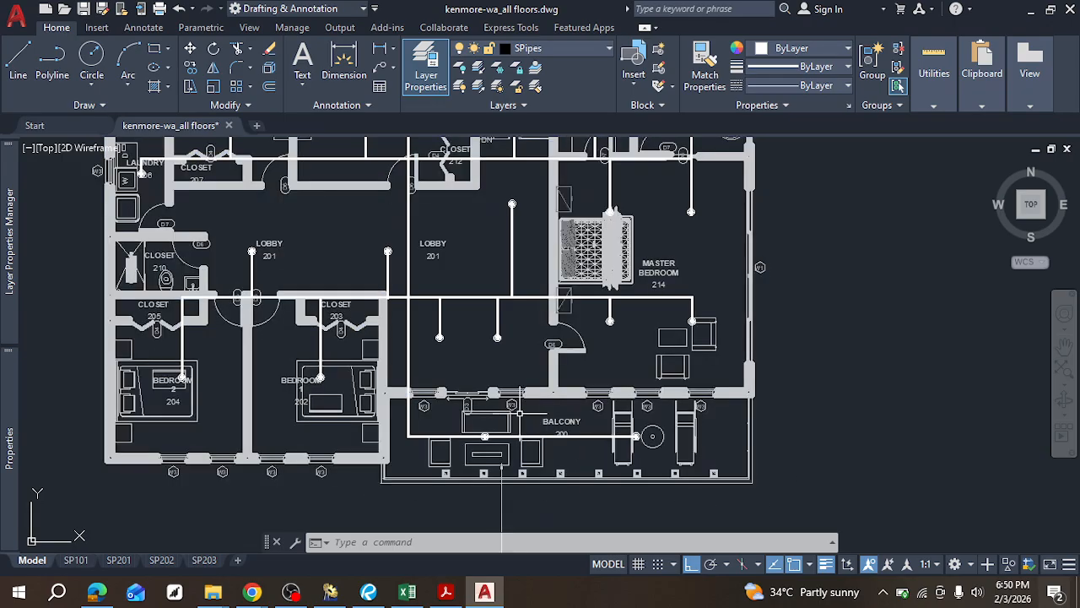
Step: Examine the main pipe's run across the second floor and its extension to the two sprinkler heads on balcony 200
middle_click_drag(517, 411, 539, 561)
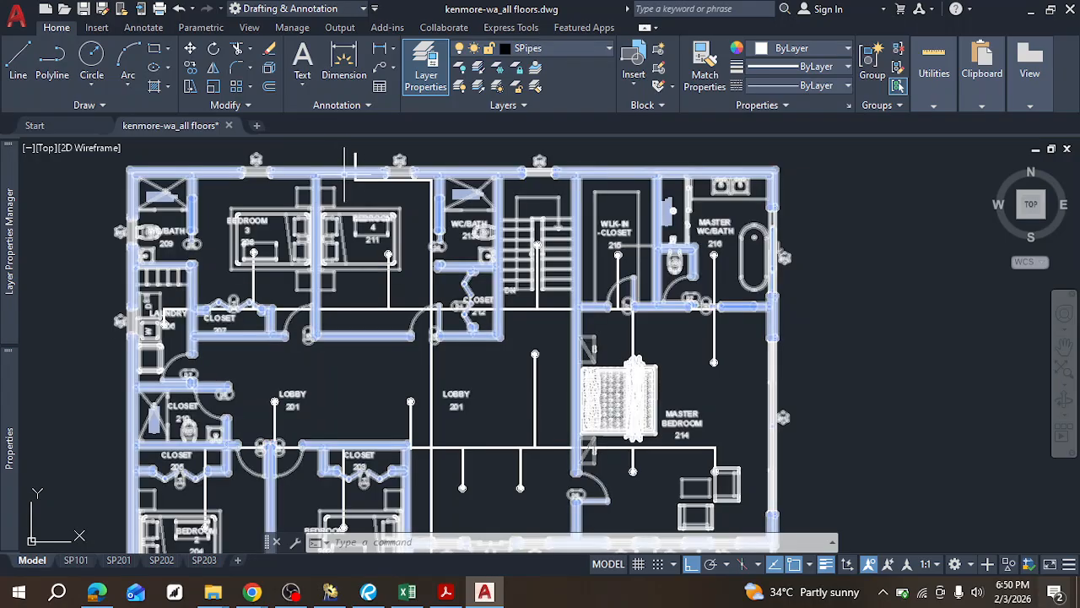
scroll(359, 169, "down", 3)
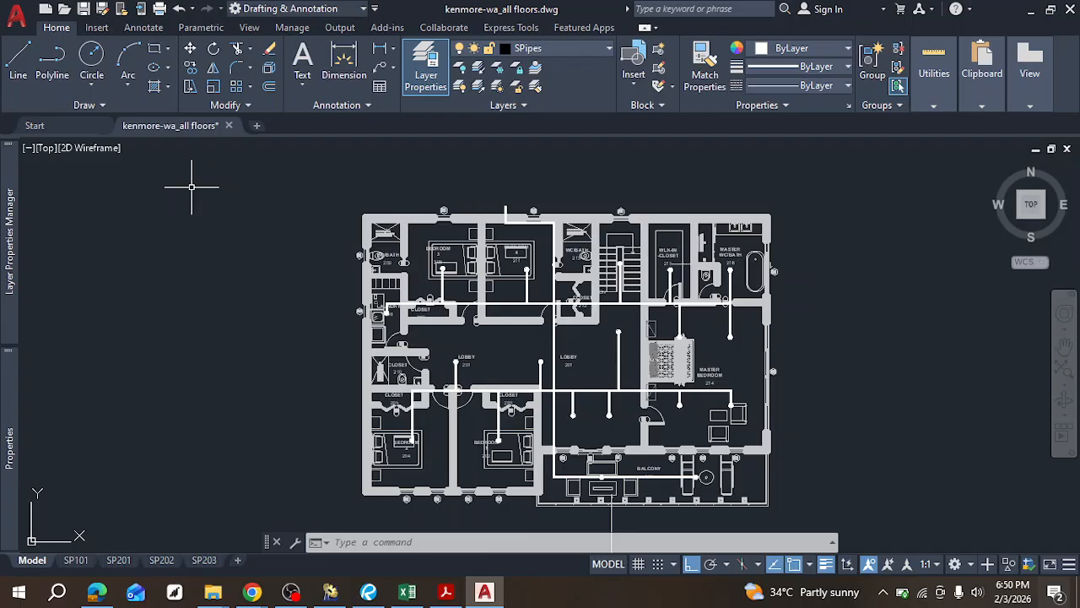
middle_click_drag(602, 429, 446, 367)
scroll(446, 367, "up", 2)
scroll(426, 450, "up", 2)
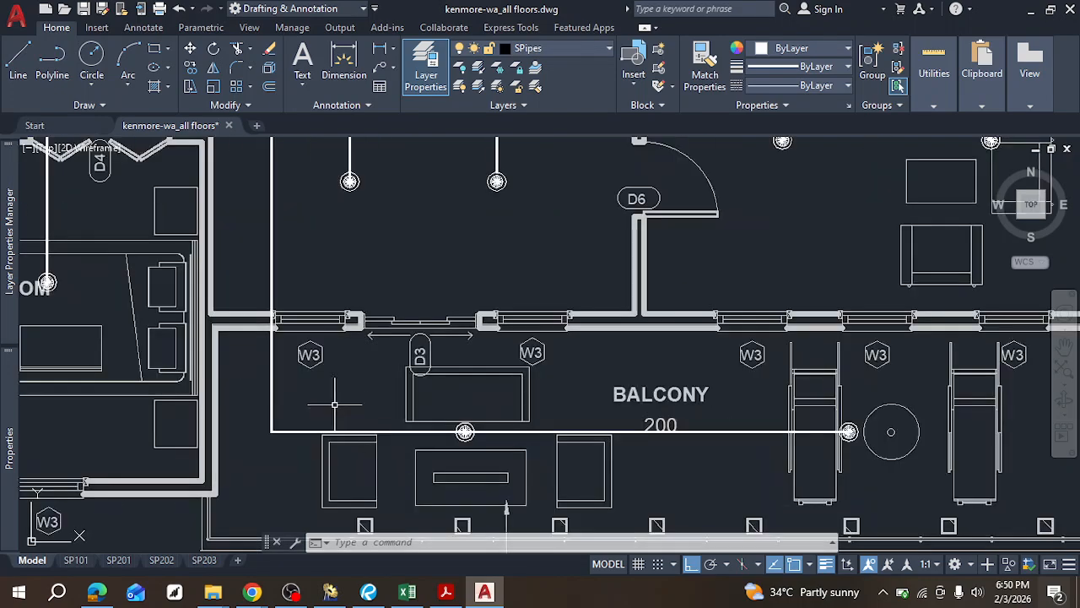
middle_click_drag(821, 358, 699, 336)
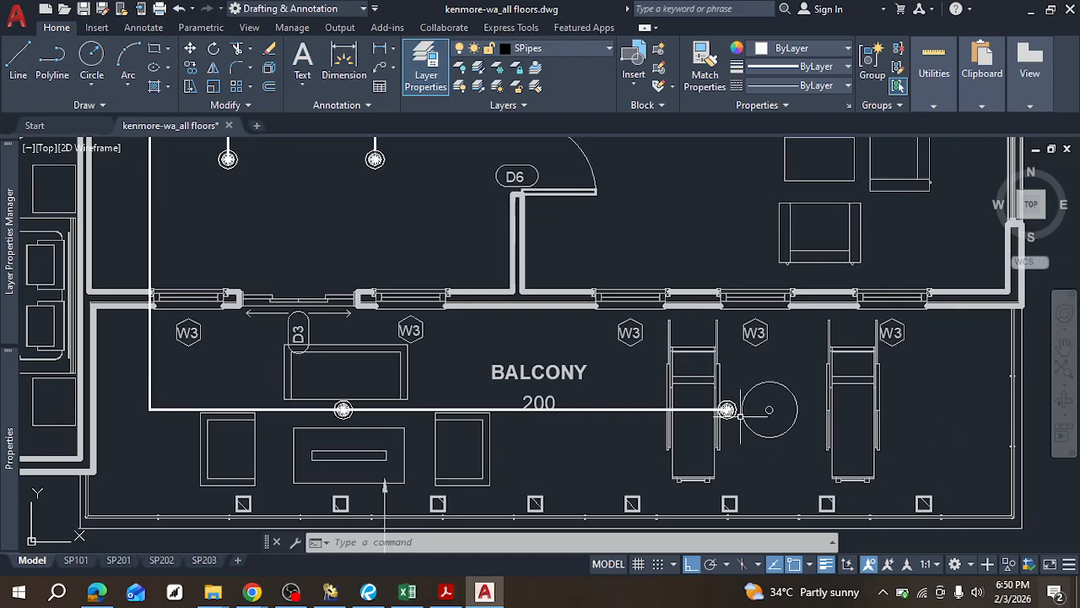
Step: Review the second floor's upper and lower branch lines between laundry 206, lobby 201 and master bedroom 214
scroll(666, 407, "down", 2)
middle_click_drag(667, 375, 680, 456)
middle_click_drag(759, 327, 763, 484)
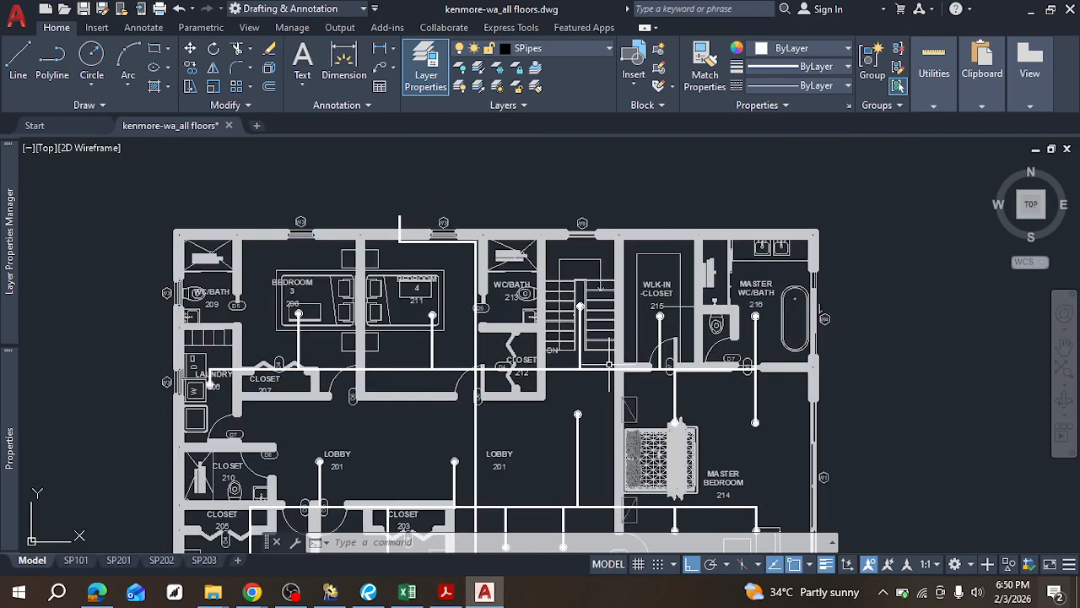
middle_click_drag(419, 364, 529, 308)
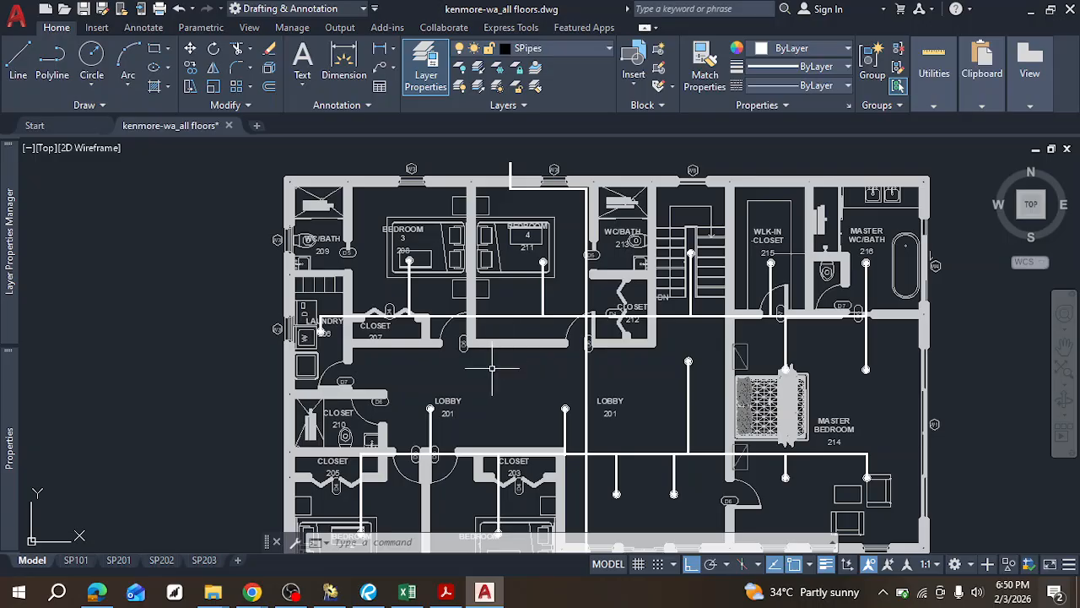
middle_click_drag(634, 436, 602, 309)
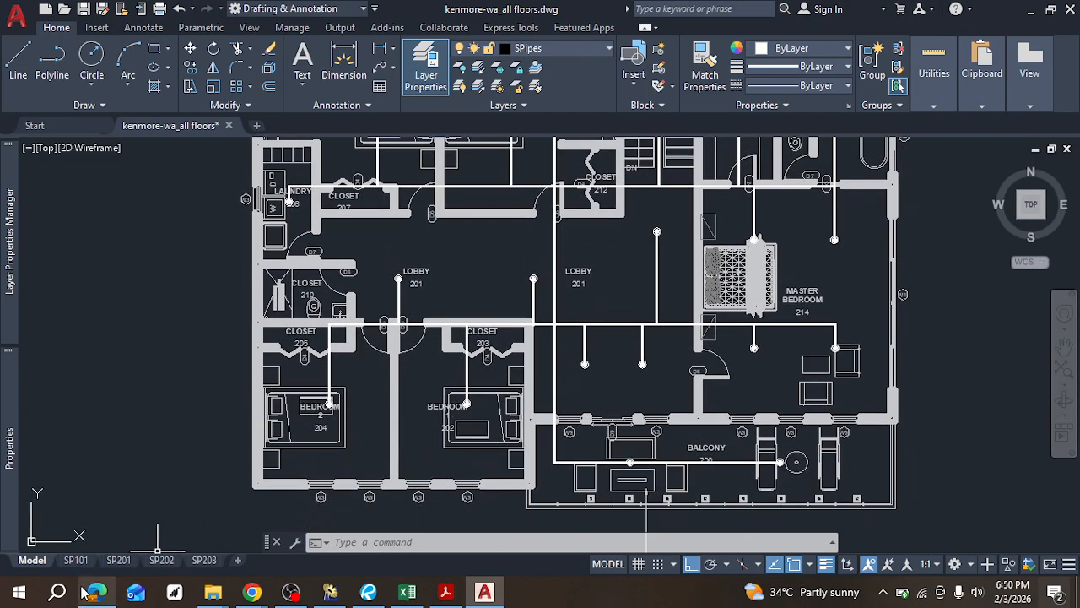
Step: Switch to the browser and consult the Designing Sprinkler System steps in the MePF Notes document
mouse_move(88, 592)
left_click(123, 511)
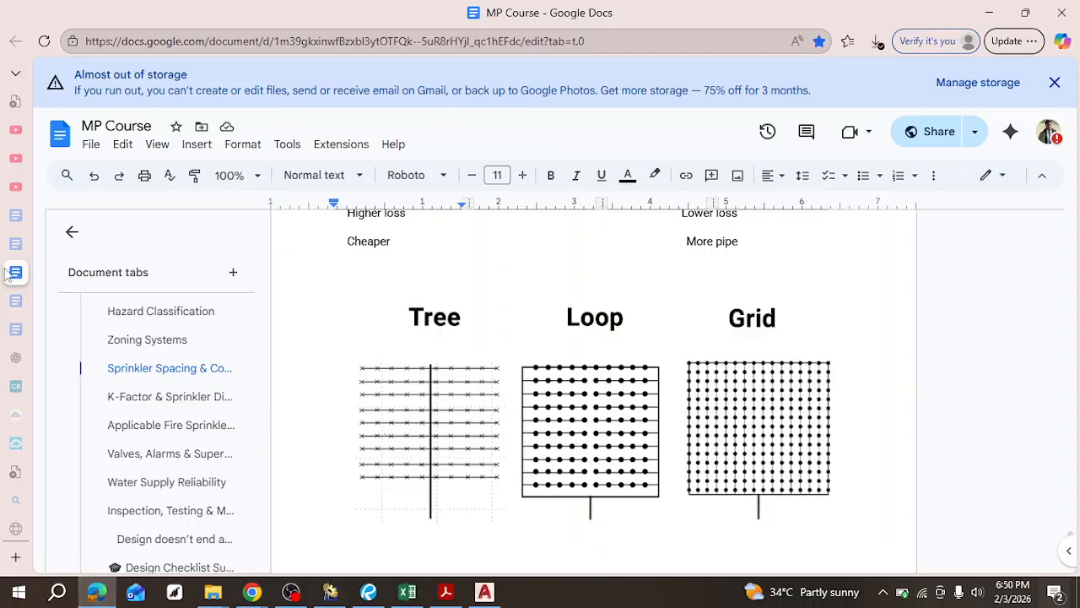
mouse_move(12, 221)
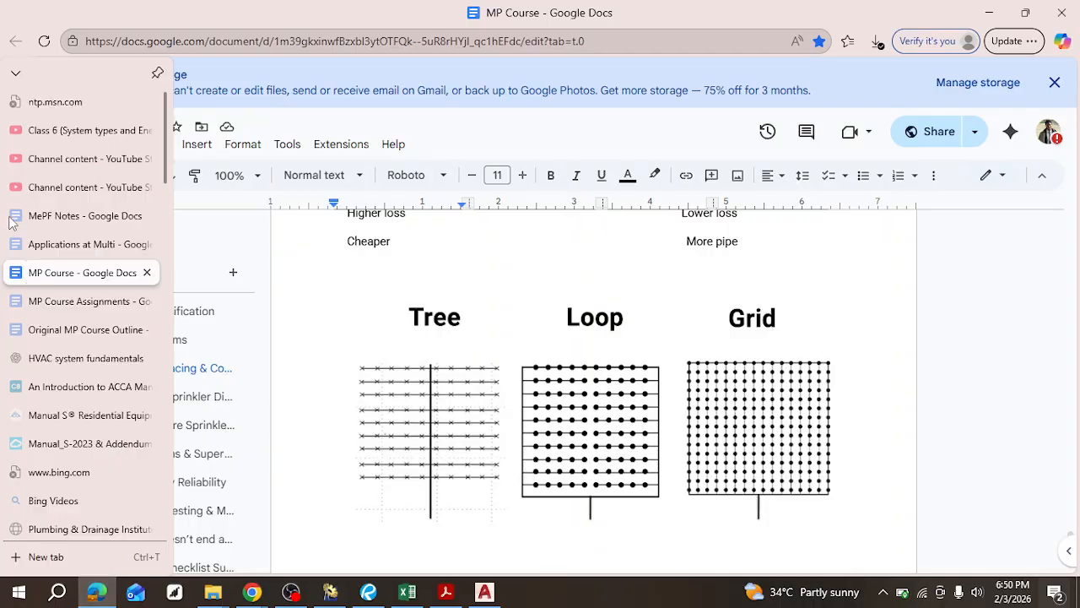
left_click(84, 215)
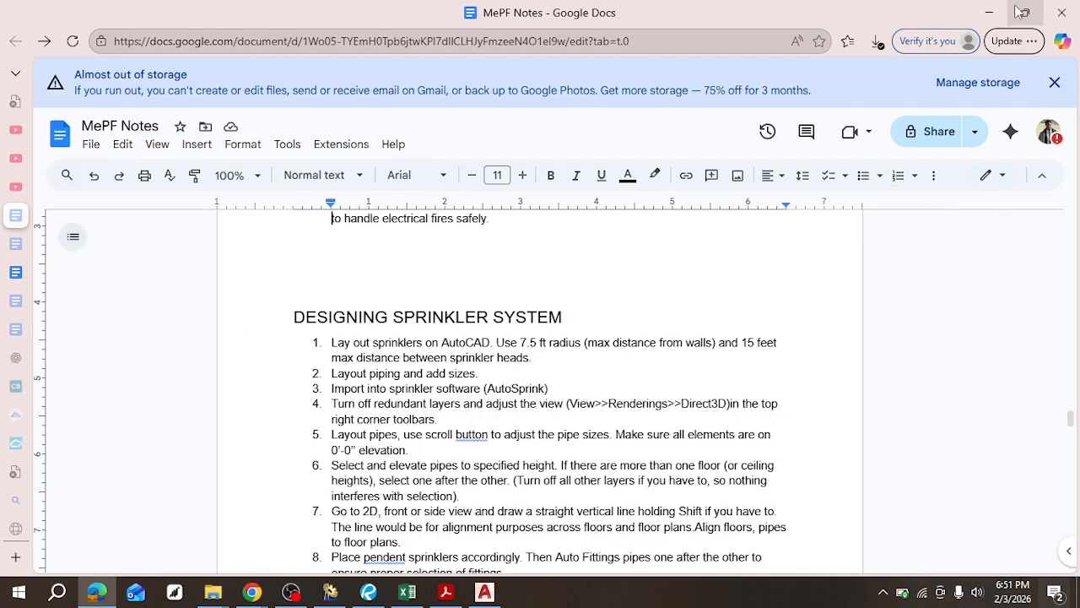
left_click(989, 13)
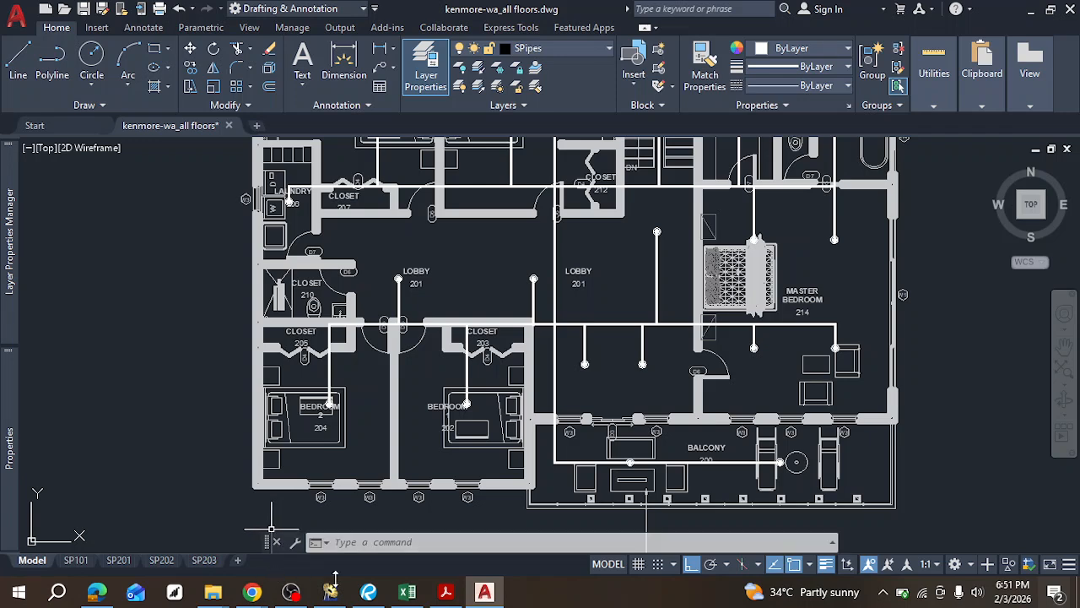
Step: Open the image Pipe Schedule Method for Firefighting Sprinkler System.jpg and read the pipe sizes for light hazard sprinkler counts
key("ctrl+a")
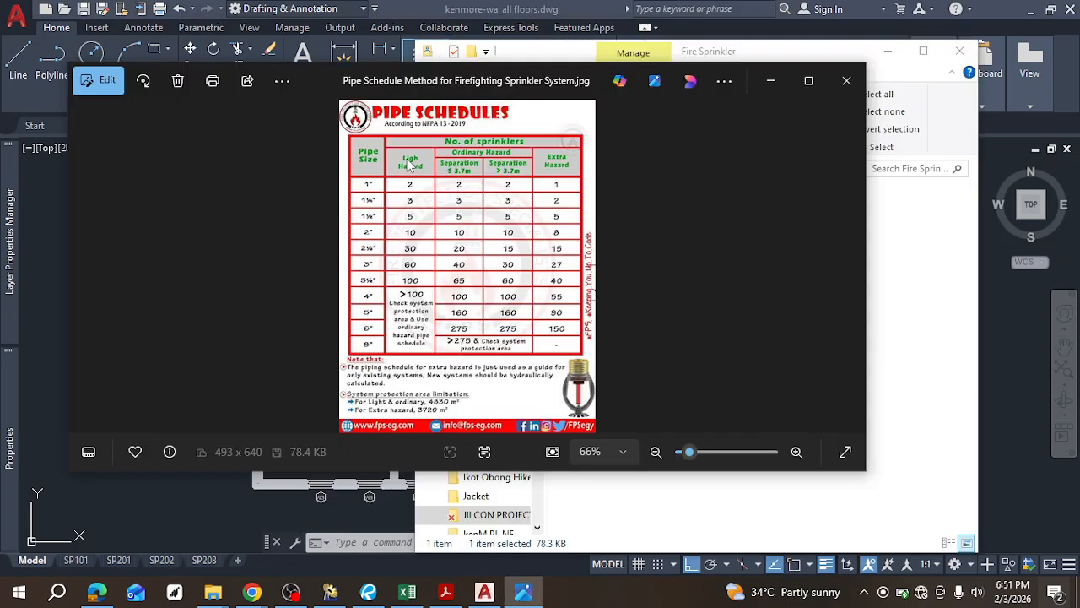
scroll(409, 165, "up", 1)
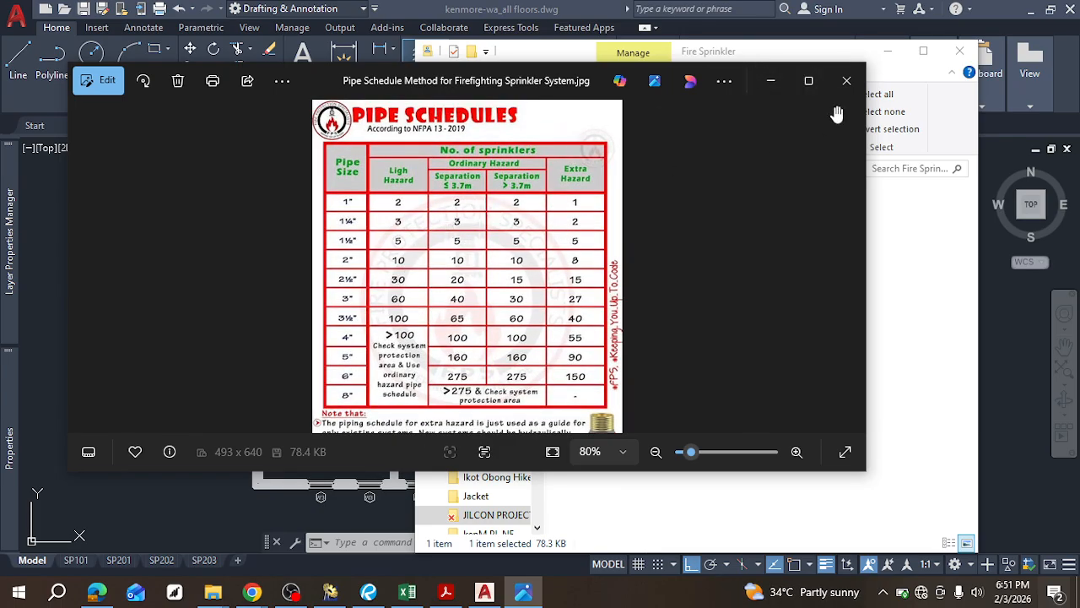
left_click(888, 51)
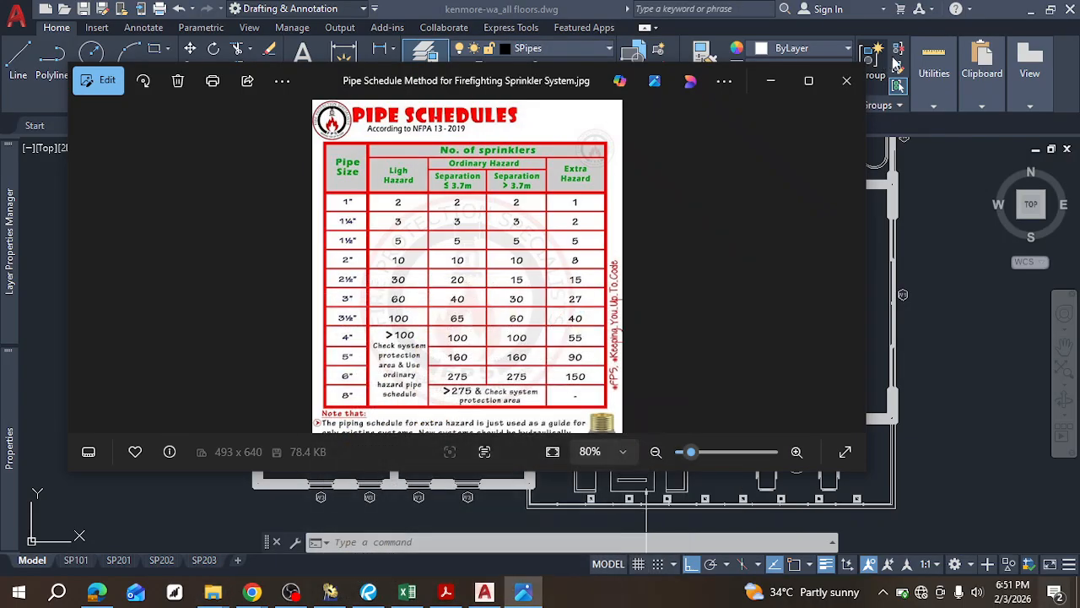
scroll(420, 196, "up", 2)
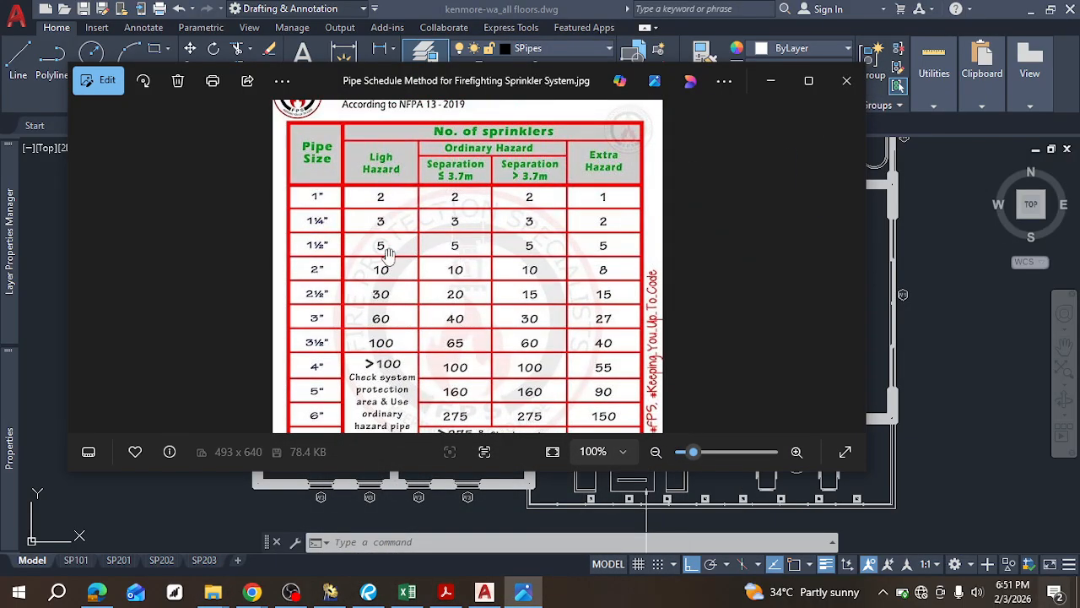
left_click_drag(384, 196, 372, 226)
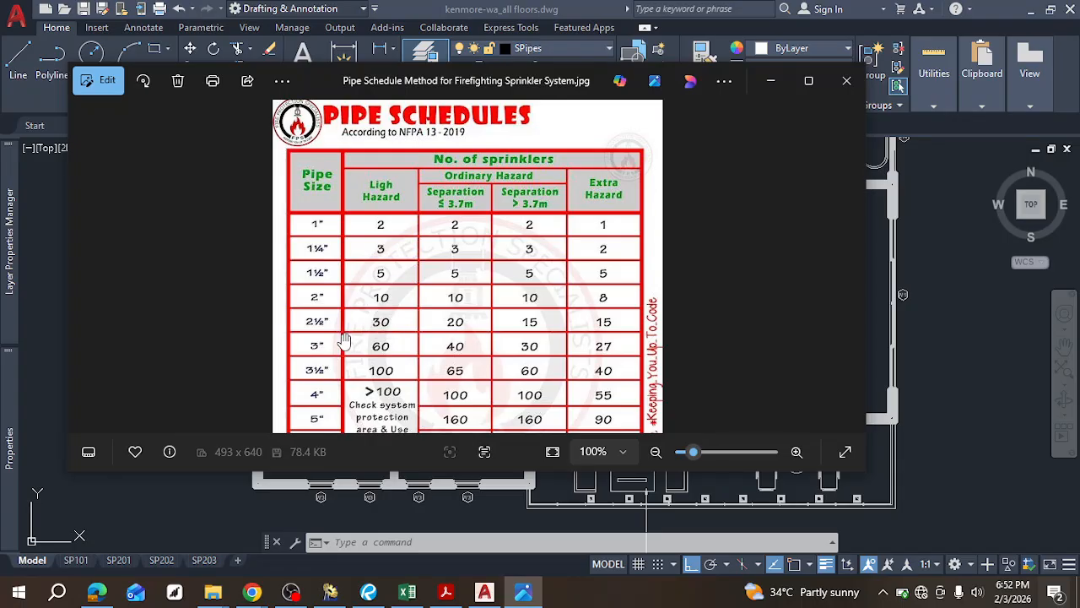
Step: Return to AutoCAD, go to the two car garage plan and examine the main pipe's size label near the stairs
left_click(948, 309)
scroll(604, 323, "up", 4)
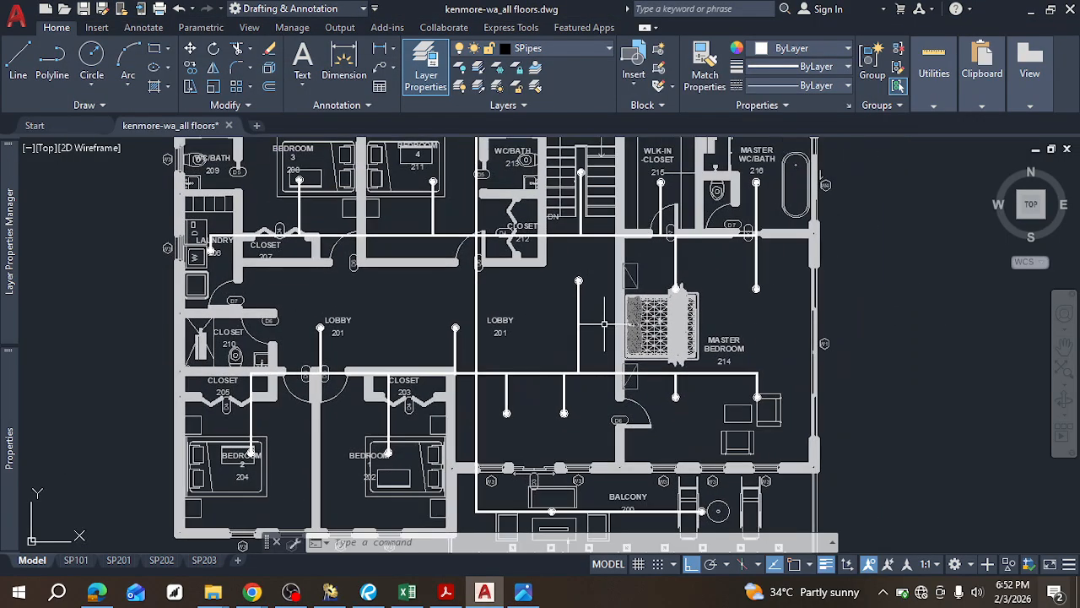
middle_click_drag(434, 217, 566, 281)
middle_click_drag(434, 315, 761, 322)
scroll(405, 326, "down", 2)
middle_click_drag(290, 287, 643, 287)
middle_click_drag(207, 304, 712, 327)
middle_click_drag(465, 335, 852, 246)
scroll(270, 337, "down", 2)
middle_click_drag(151, 329, 506, 338)
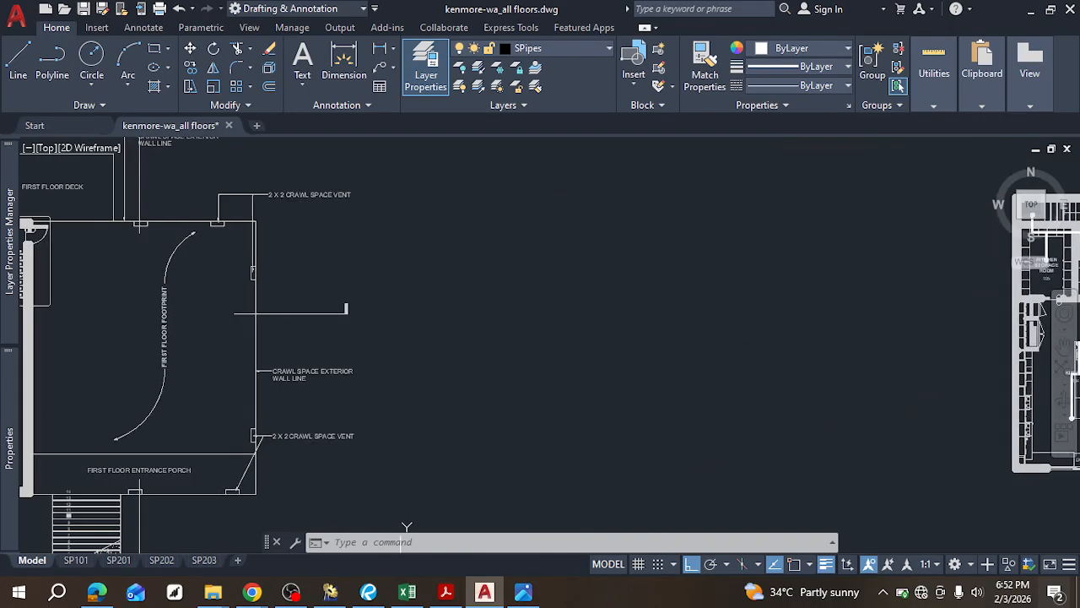
middle_click_drag(93, 306, 559, 324)
scroll(405, 265, "up", 5)
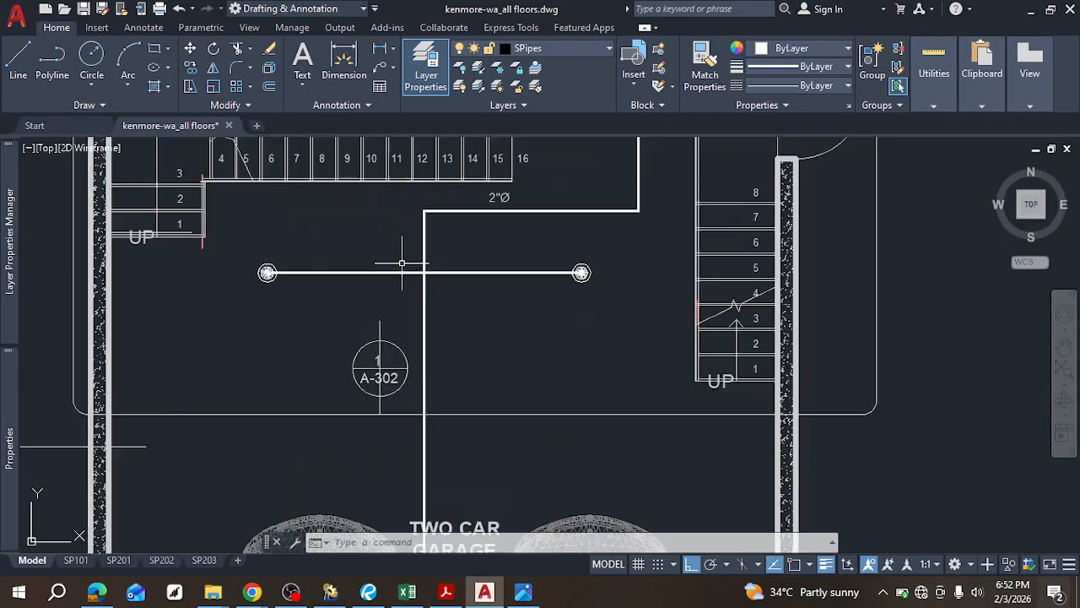
middle_click_drag(544, 228, 506, 296)
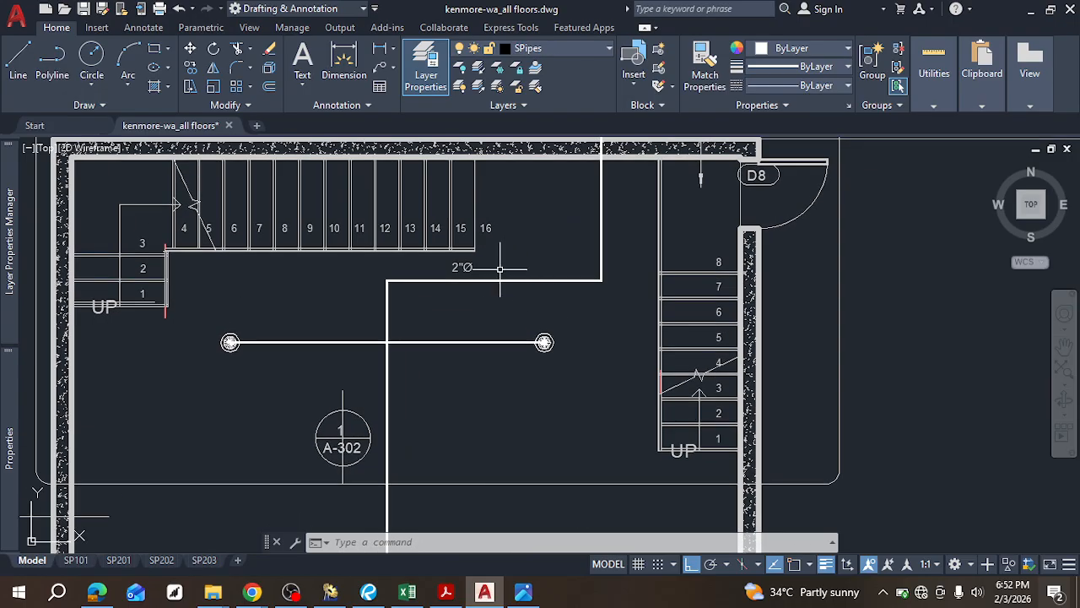
Step: Examine the sized red pipe layout of two car garage 001 from the riser down to the last branch line
scroll(466, 266, "down", 5)
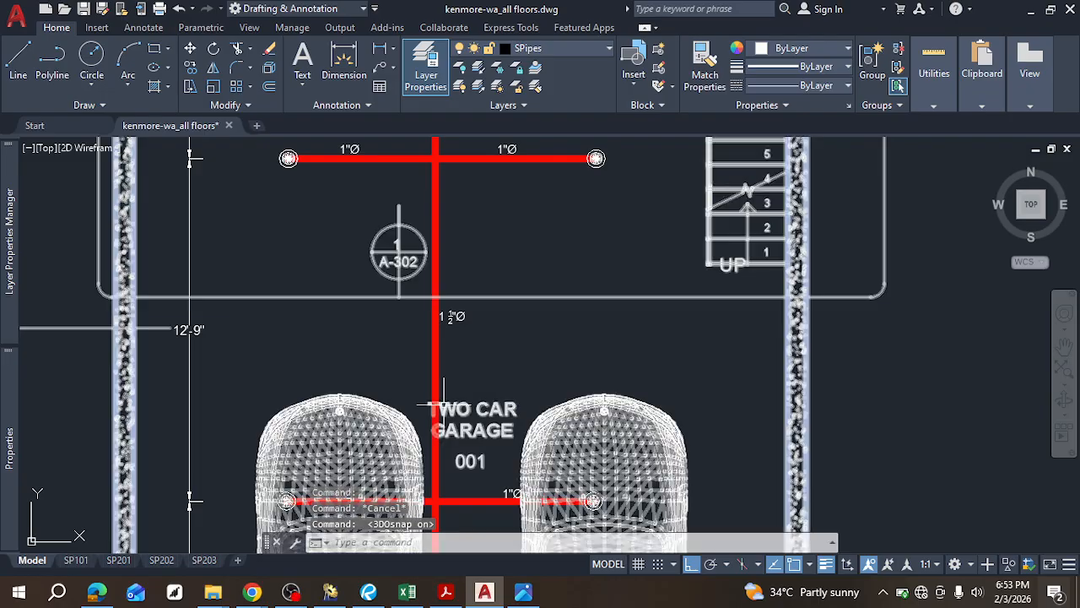
scroll(439, 396, "down", 2)
middle_click_drag(441, 375, 425, 341)
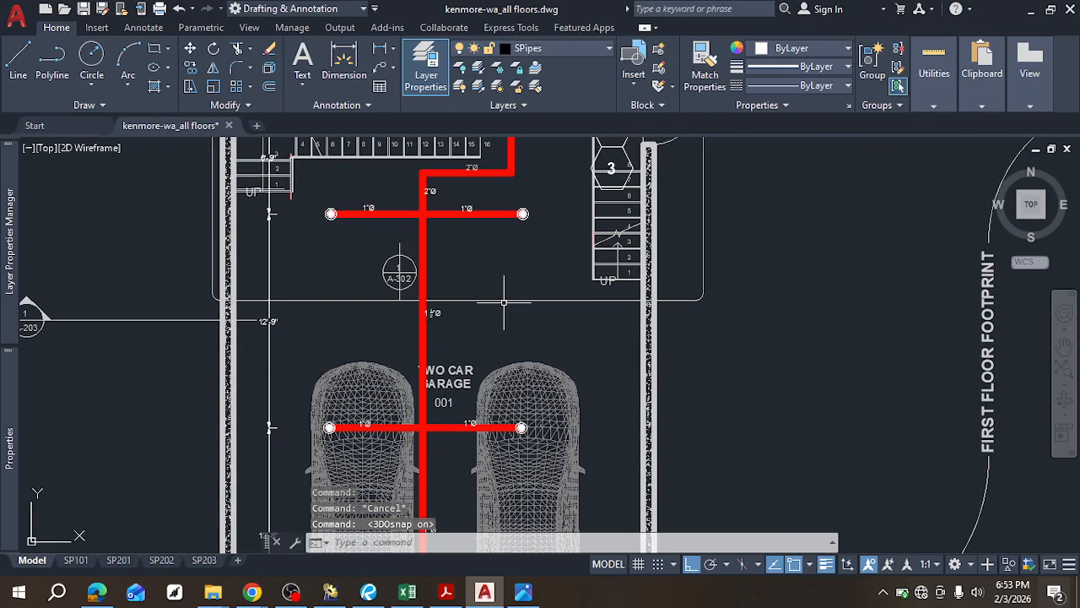
scroll(499, 302, "down", 2)
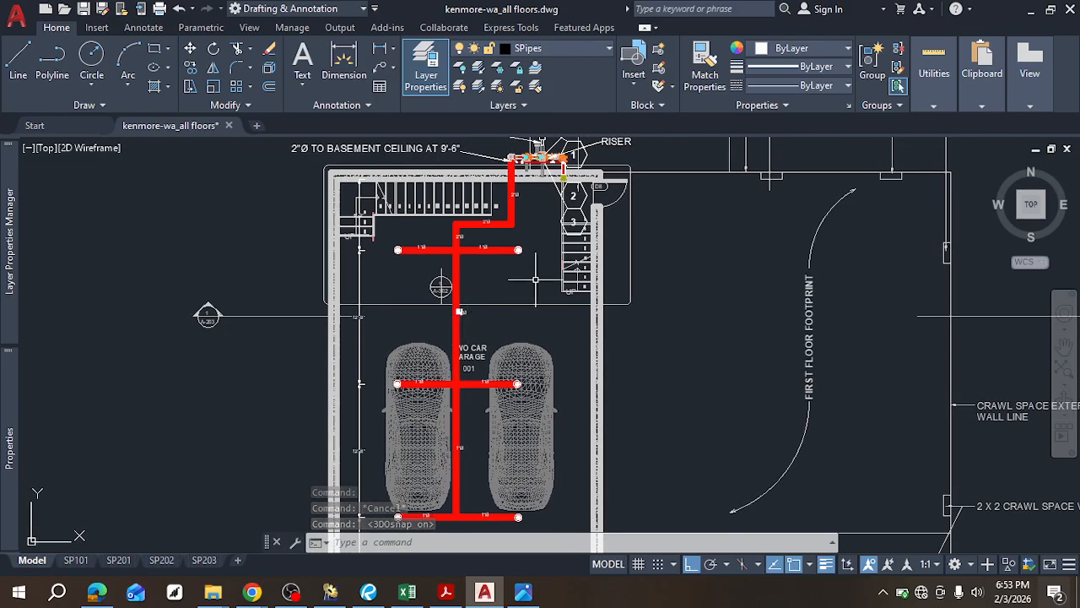
Step: Inspect the diameter labels on the garage's first branch line and on the main pipe before and after it
scroll(448, 249, "up", 6)
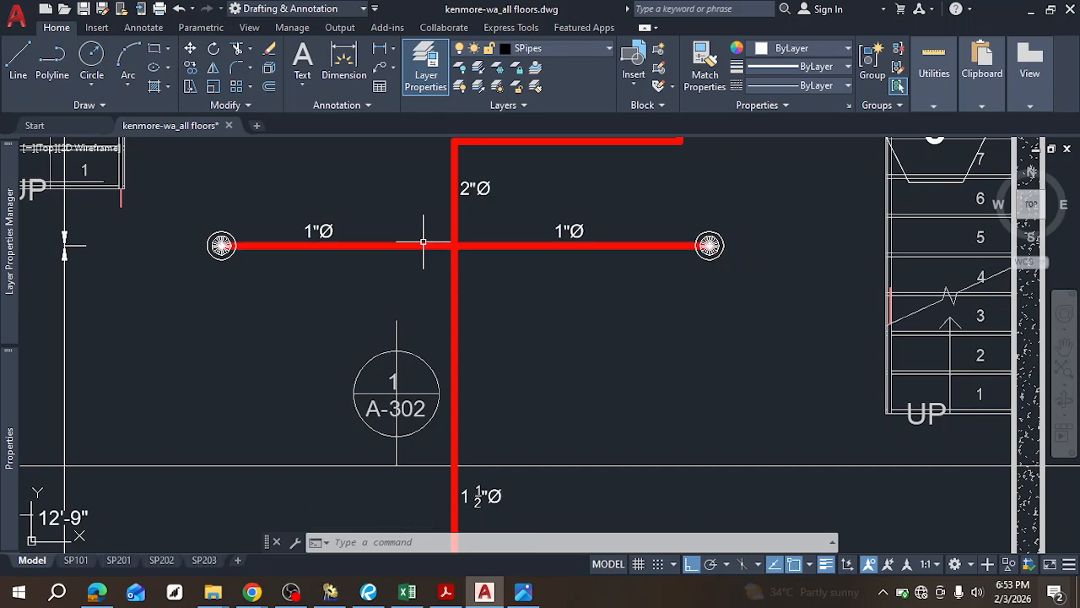
middle_click_drag(448, 301, 461, 369)
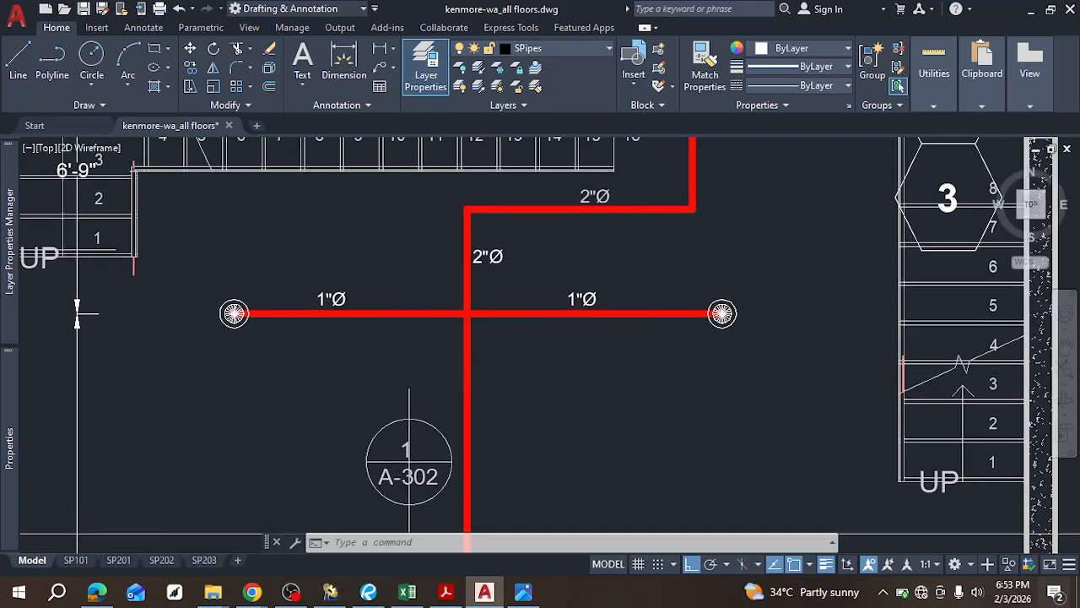
mouse_move(568, 338)
middle_mouse_down()
mouse_move(418, 283)
mouse_move(415, 266)
middle_mouse_up()
scroll(506, 371, "down", 2)
middle_click_drag(393, 368, 431, 426)
middle_click_drag(447, 253, 428, 390)
middle_click_drag(522, 358, 574, 212)
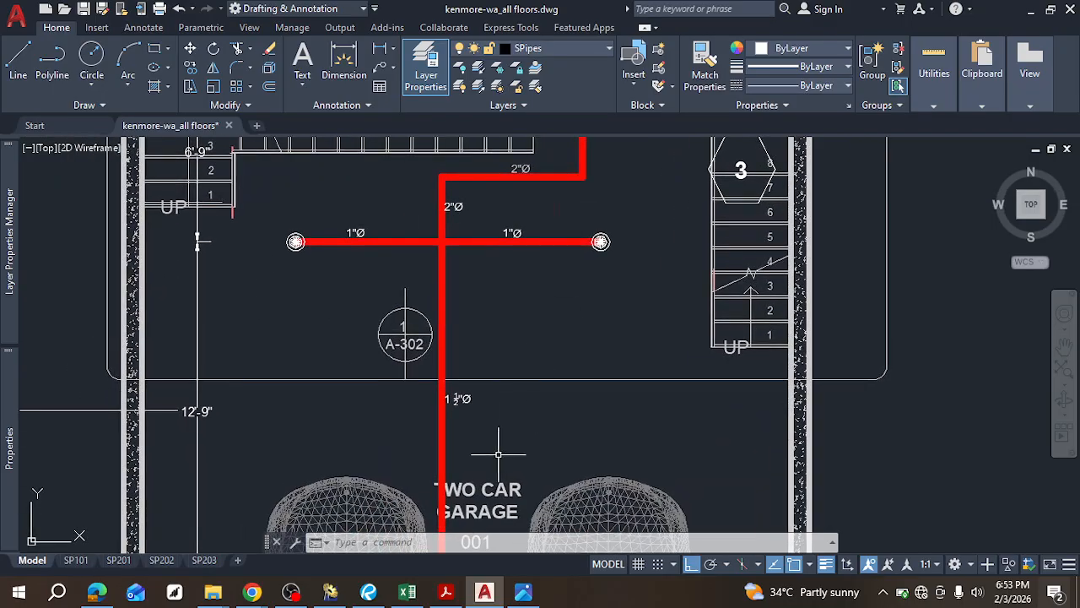
Step: Examine the branch and main pipe sizes serving the sprinklers in the two car garage on the basement plan
middle_click_drag(506, 430, 492, 231)
middle_click_drag(464, 417, 475, 142)
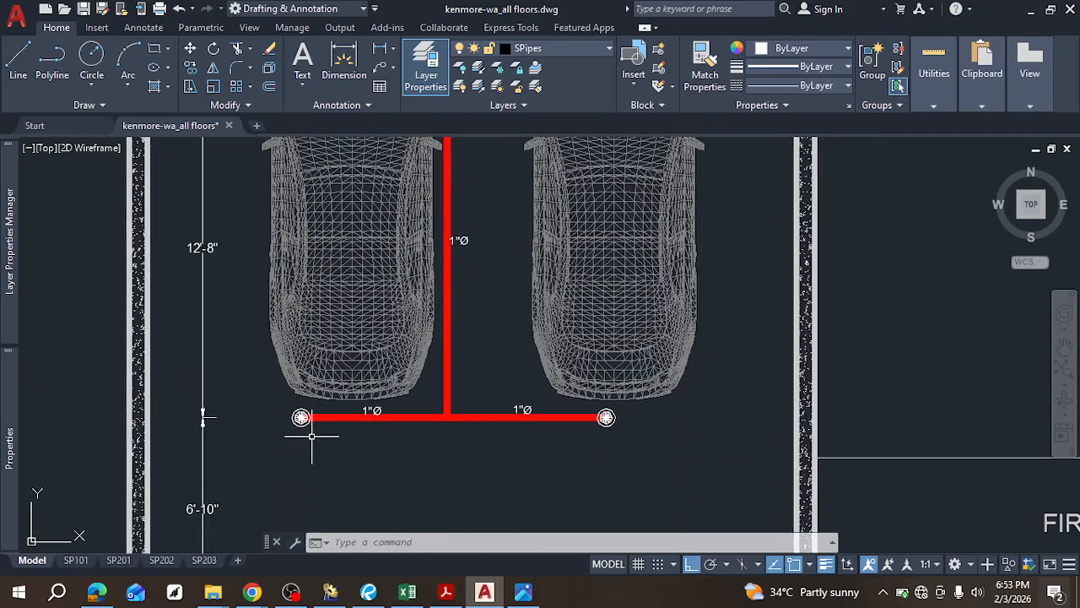
left_click(374, 417)
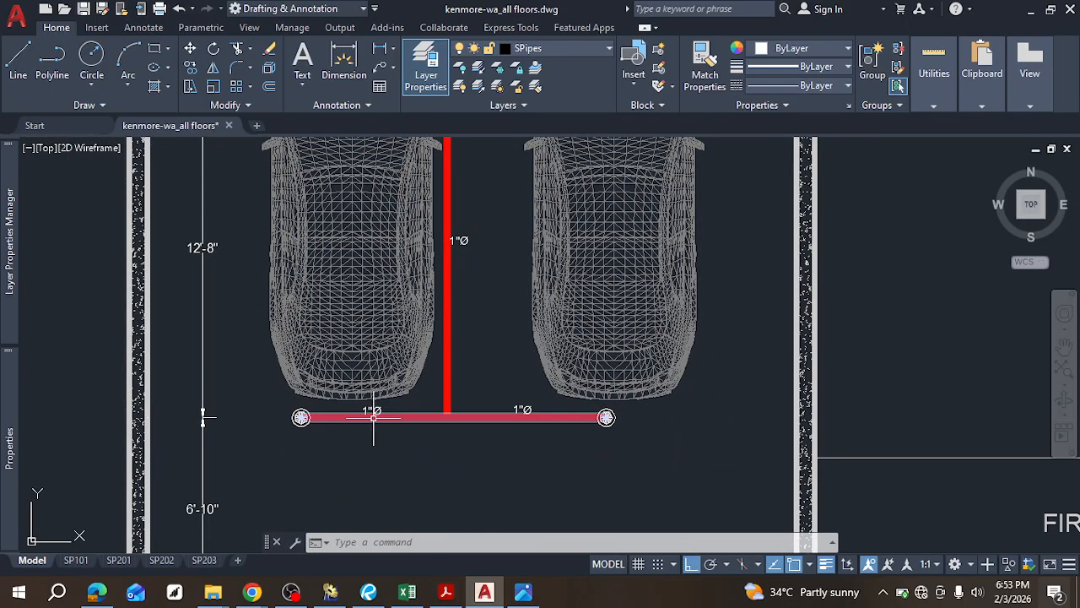
key("Escape")
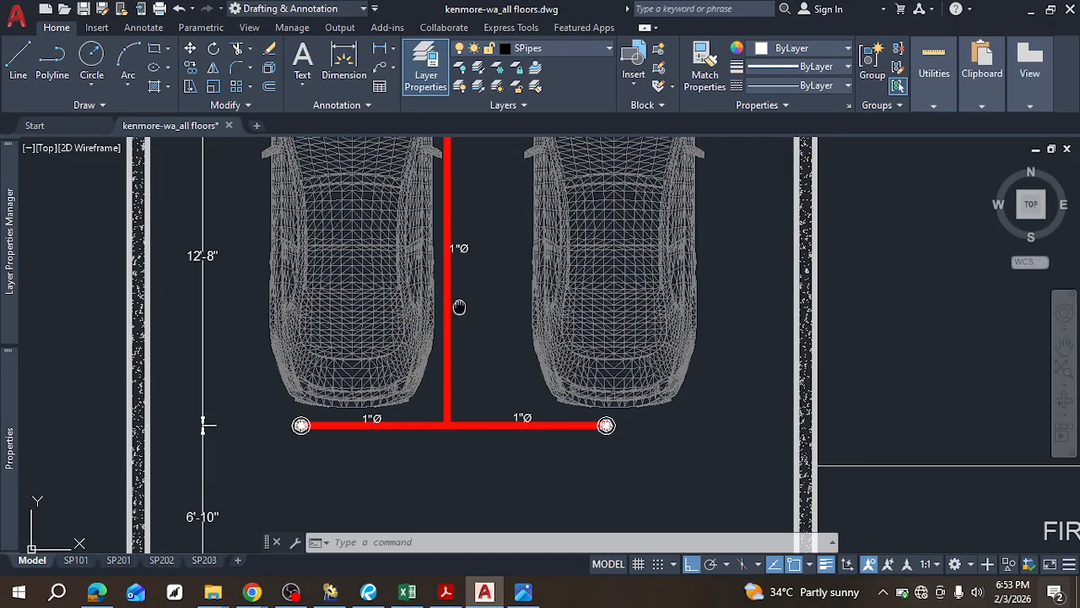
middle_click_drag(456, 287, 482, 362)
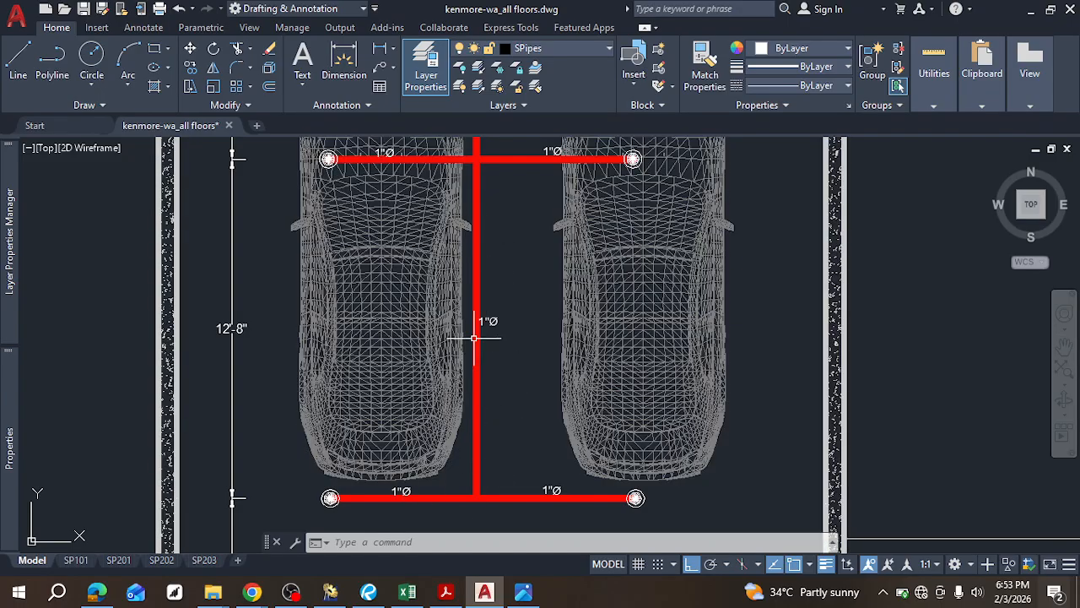
middle_click_drag(479, 288, 479, 446)
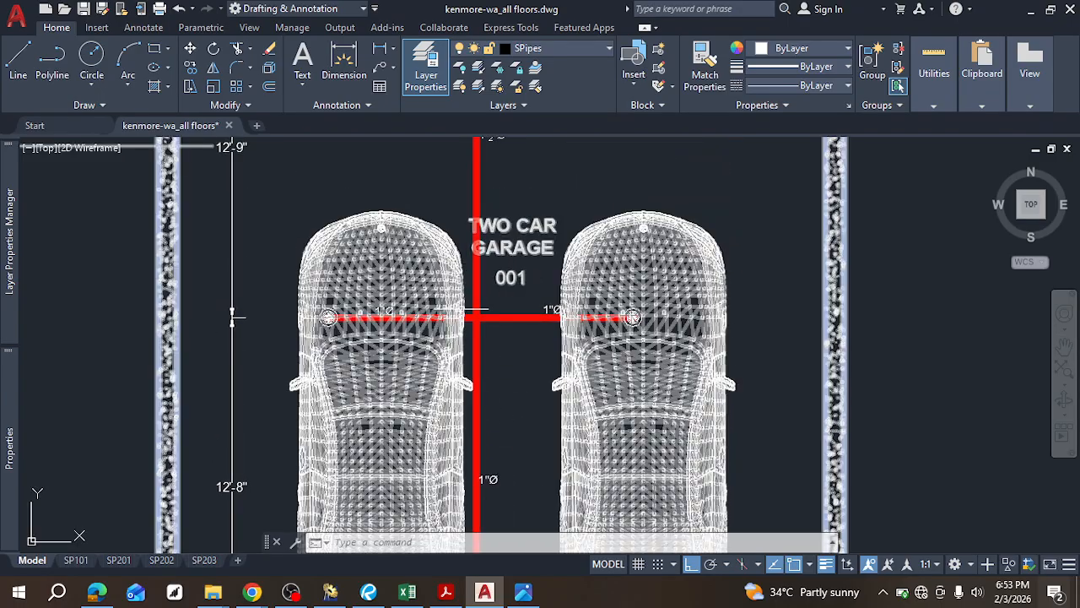
scroll(368, 313, "up", 2)
middle_click_drag(576, 302, 540, 493)
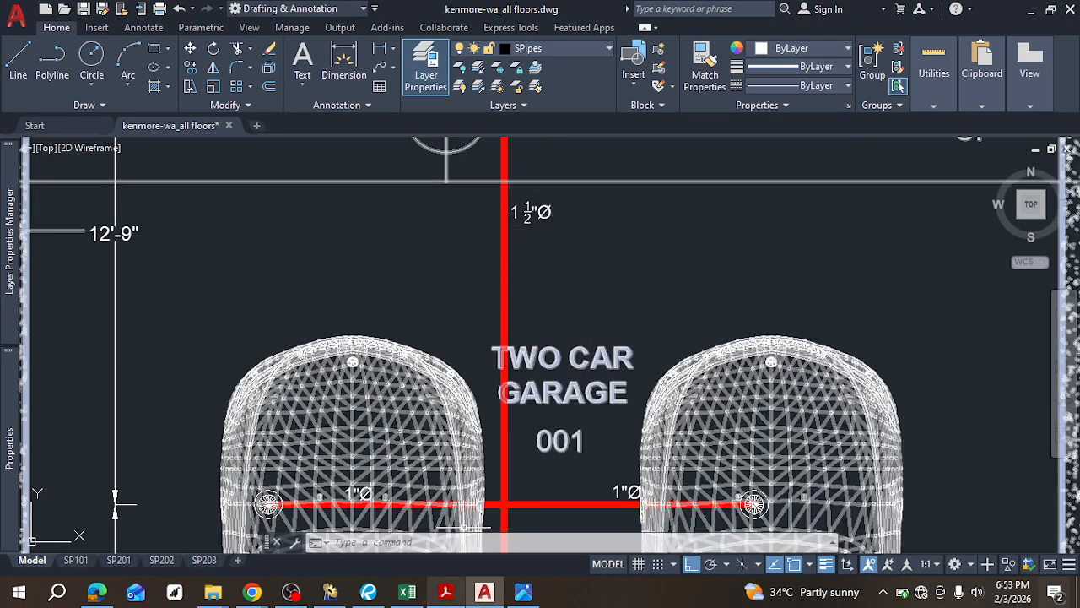
Step: Consult the NFPA 13 pipe schedule image for sprinkler counts per pipe size, and trace the basement main back to the riser
left_click(523, 591)
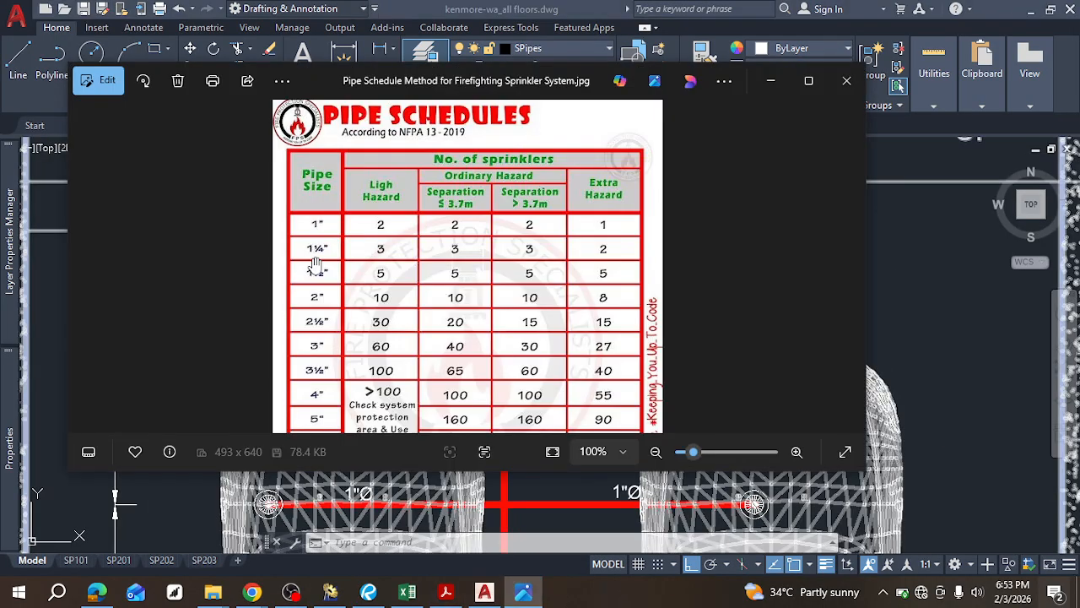
left_click(945, 303)
scroll(565, 282, "down", 2)
middle_click_drag(562, 275, 500, 480)
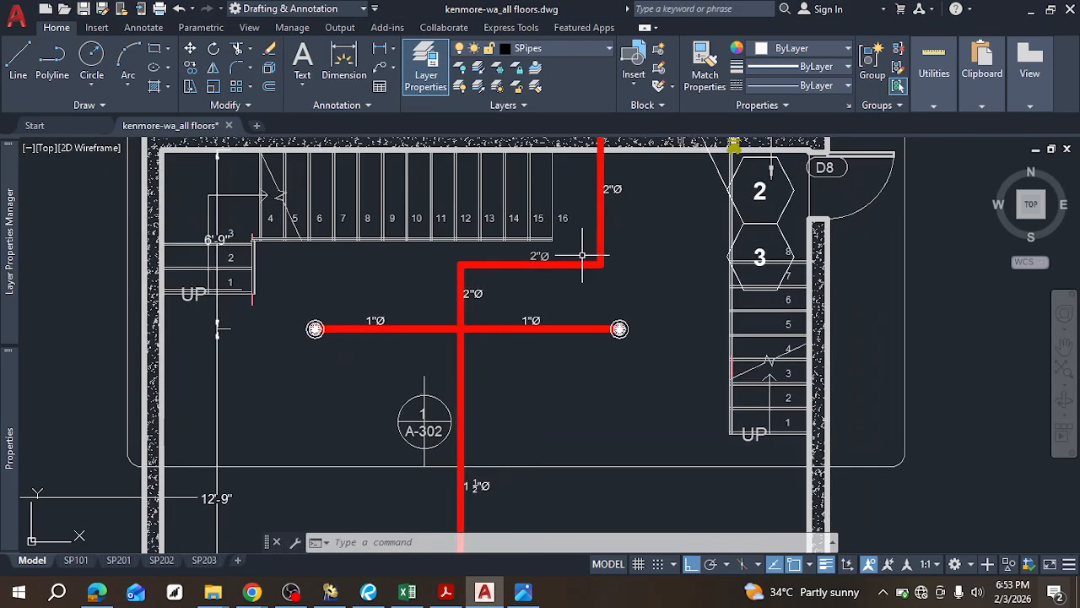
middle_click_drag(593, 225, 560, 288)
middle_click_drag(570, 169, 561, 229)
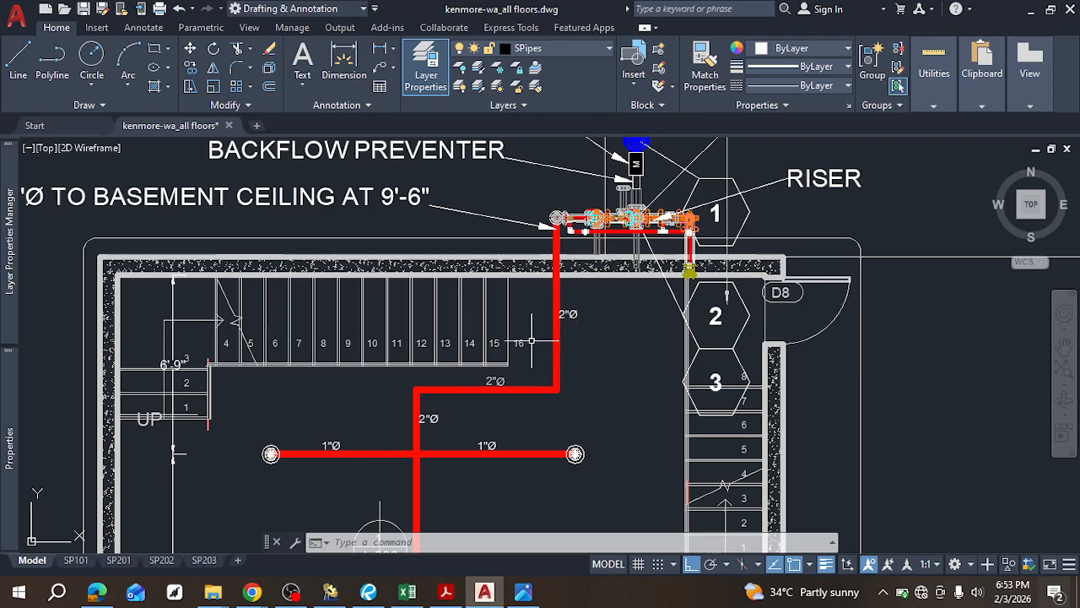
scroll(598, 312, "down", 2)
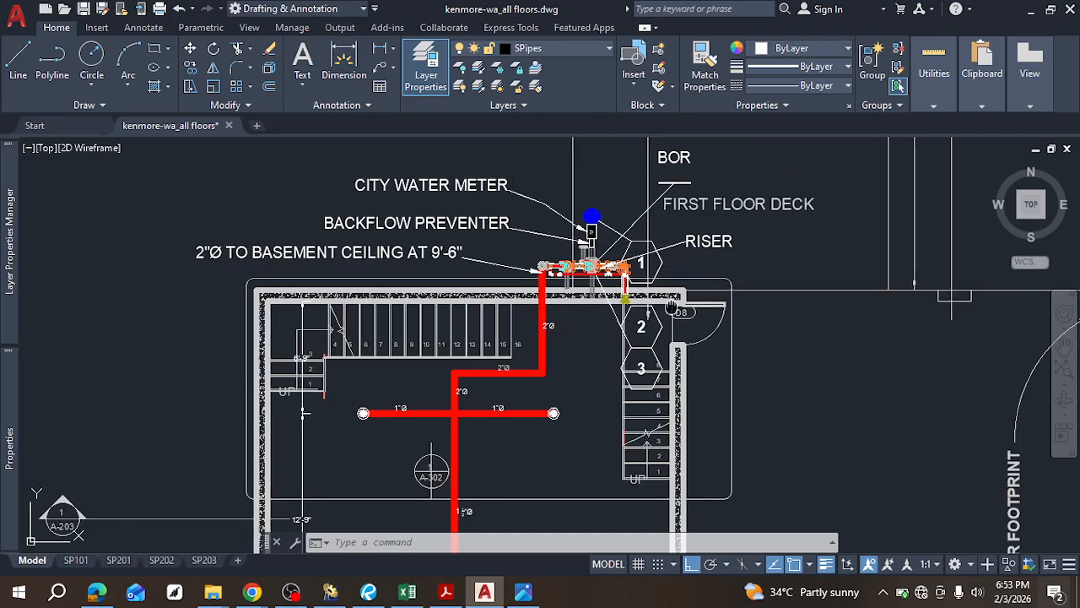
middle_click_drag(705, 308, 333, 307)
mouse_move(224, 347)
middle_mouse_down()
mouse_move(337, 341)
mouse_move(420, 308)
middle_mouse_up()
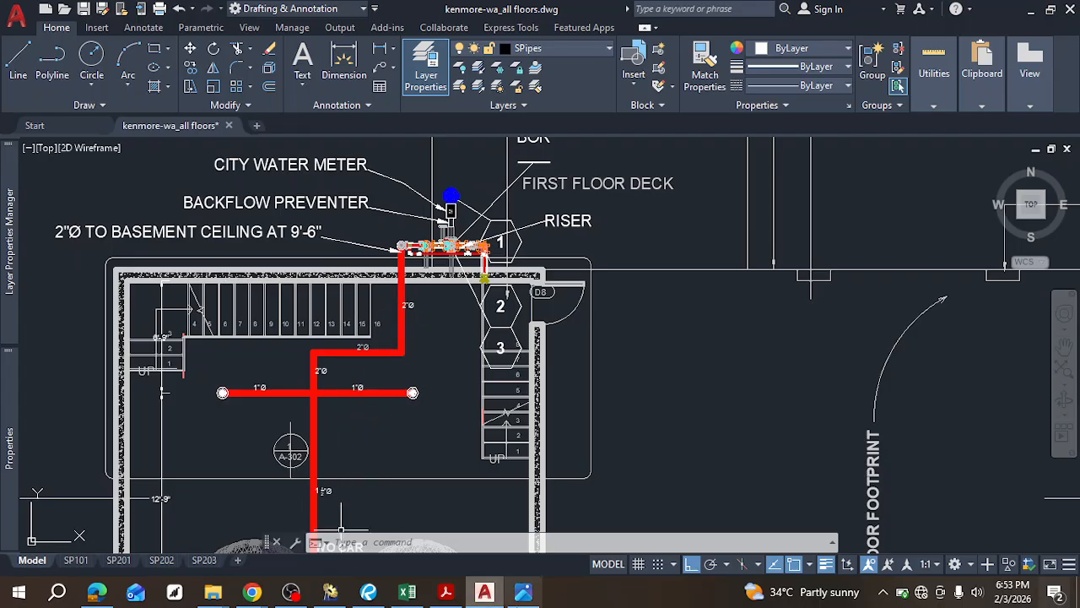
Step: Locate the first floor sprinkler plan beside the basement plan and review the basement's riser and water supply connection
scroll(639, 344, "down", 2)
middle_click_drag(728, 366, 183, 270)
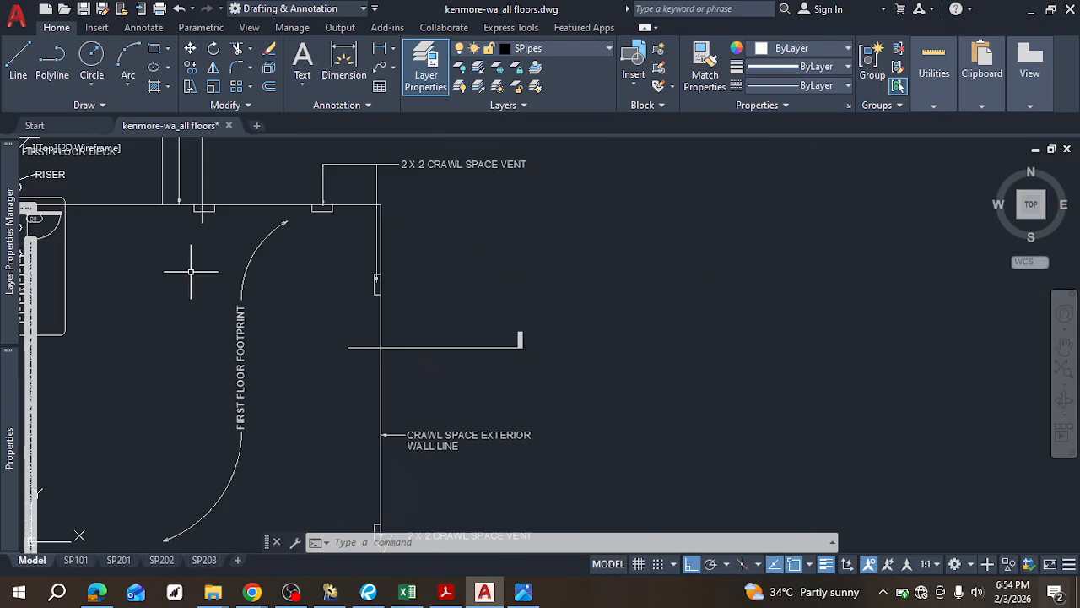
scroll(372, 301, "down", 6)
scroll(740, 304, "up", 6)
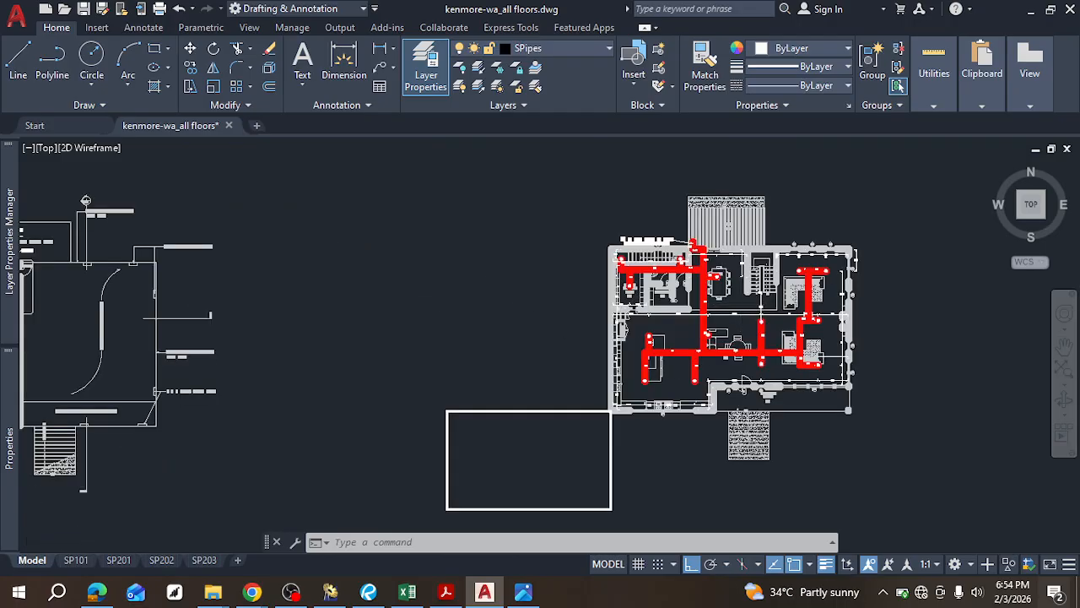
middle_click_drag(468, 297, 488, 307)
middle_click_drag(432, 248, 819, 276)
middle_click_drag(550, 292, 970, 315)
middle_click_drag(391, 269, 887, 294)
middle_click_drag(359, 289, 760, 293)
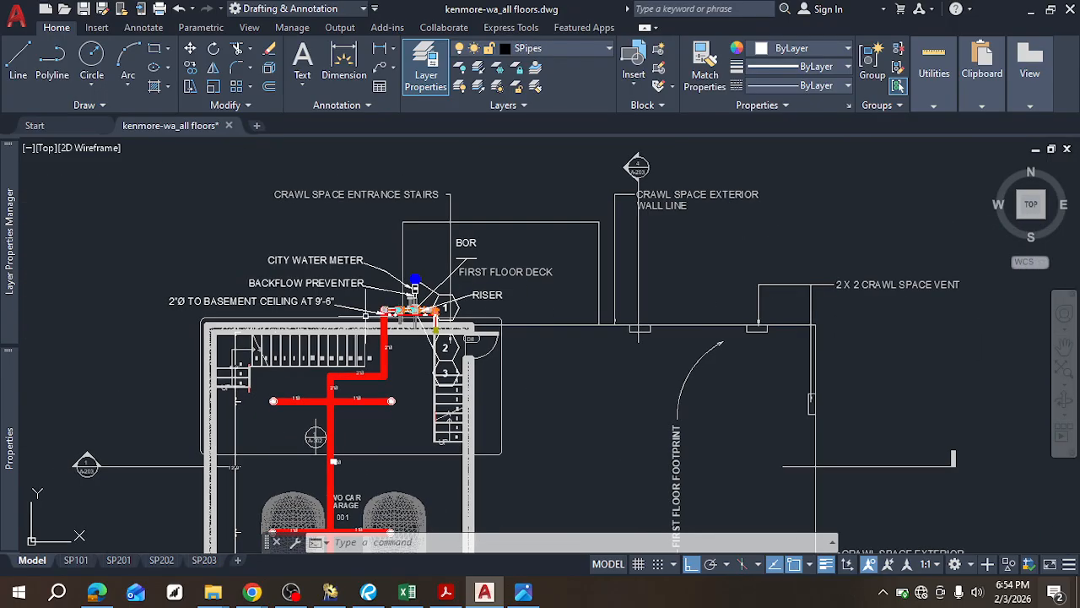
scroll(337, 321, "up", 2)
scroll(473, 279, "up", 2)
scroll(599, 388, "down", 4)
scroll(692, 349, "up", 2)
scroll(540, 306, "down", 4)
Step: Examine the pipe sizes and sprinkler spacing of the living room's upper branch on the first floor plan
middle_click_drag(1005, 355, 614, 324)
scroll(614, 323, "up", 2)
middle_click_drag(675, 347, 264, 275)
scroll(264, 275, "down", 2)
middle_click_drag(775, 318, 409, 298)
scroll(435, 300, "up", 4)
scroll(548, 299, "down", 2)
middle_click_drag(548, 300, 502, 343)
scroll(680, 317, "up", 3)
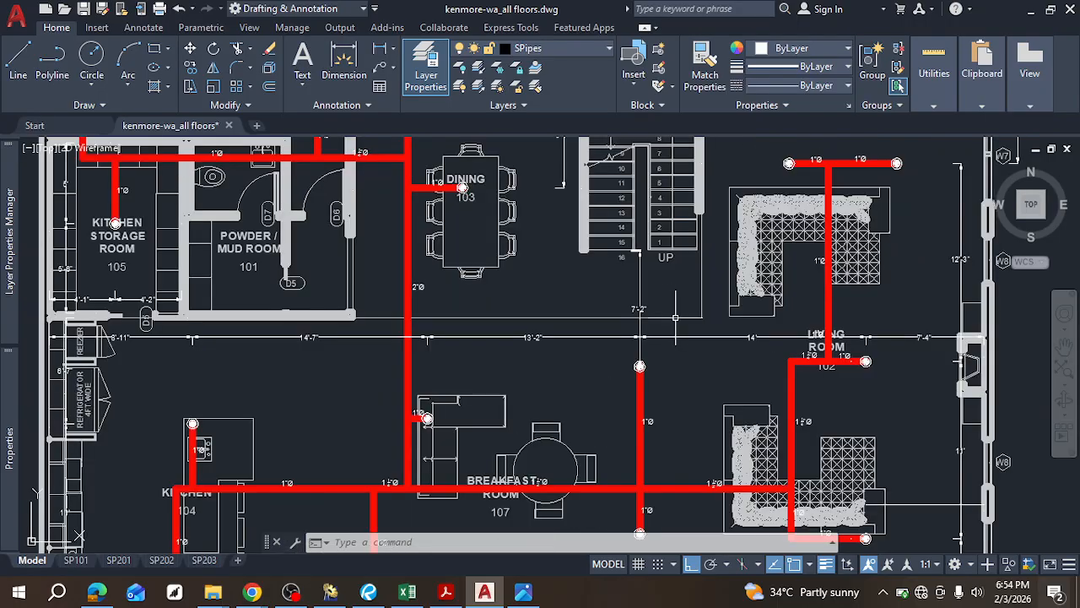
scroll(711, 321, "up", 1)
middle_click_drag(711, 321, 571, 385)
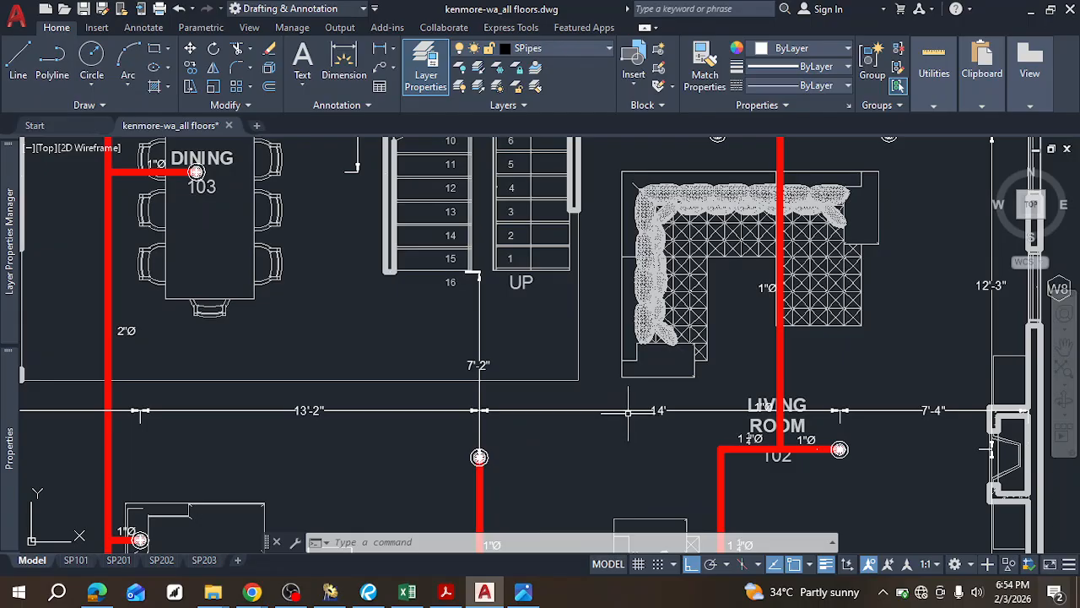
middle_click_drag(645, 368, 602, 458)
middle_click_drag(639, 193, 612, 311)
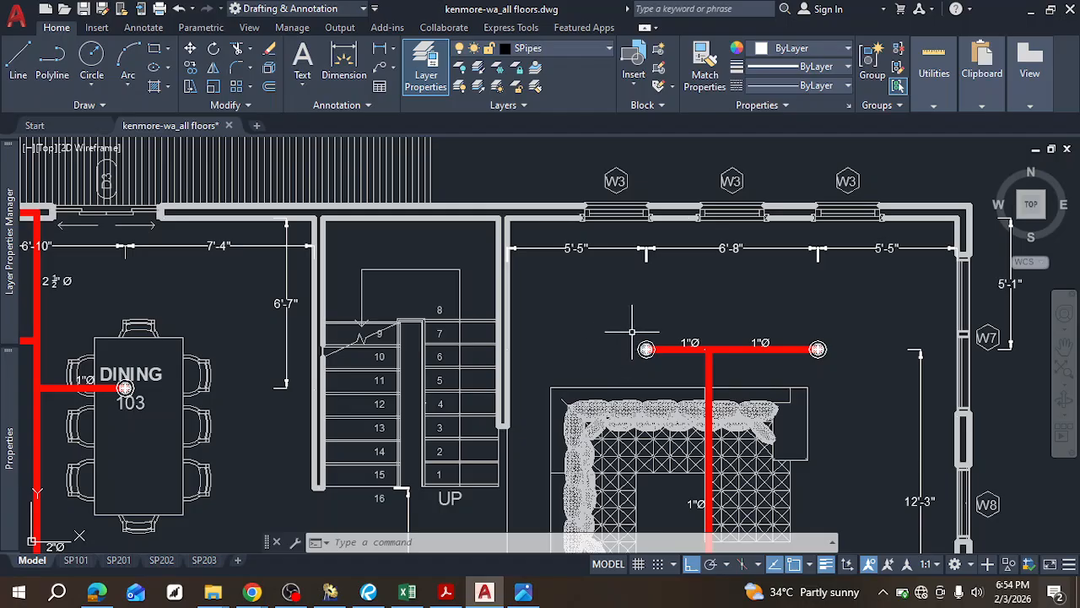
scroll(823, 359, "up", 2)
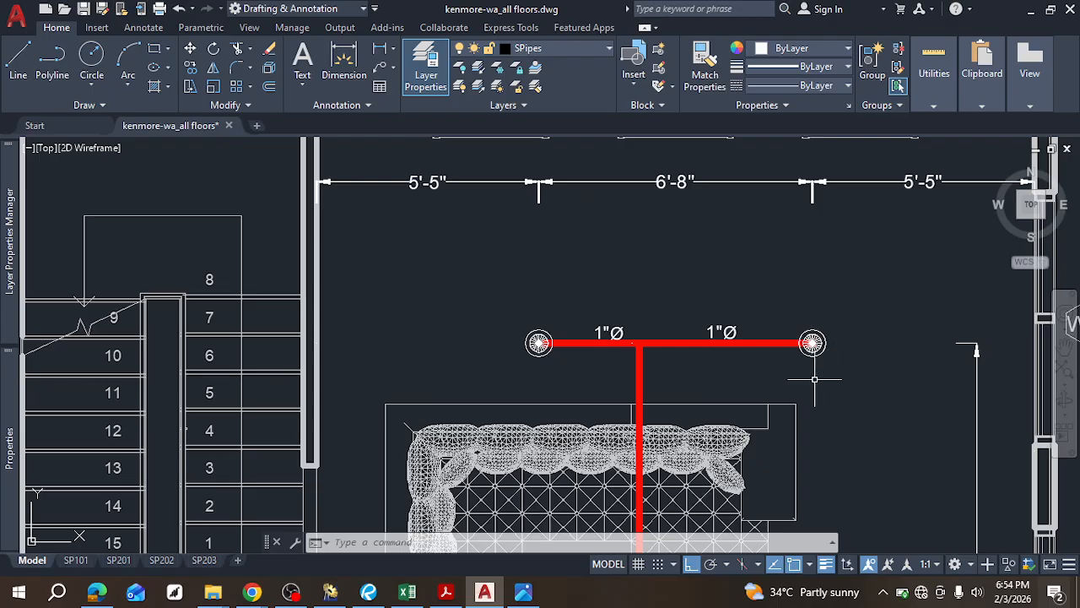
middle_click_drag(813, 374, 690, 252)
scroll(709, 304, "down", 3)
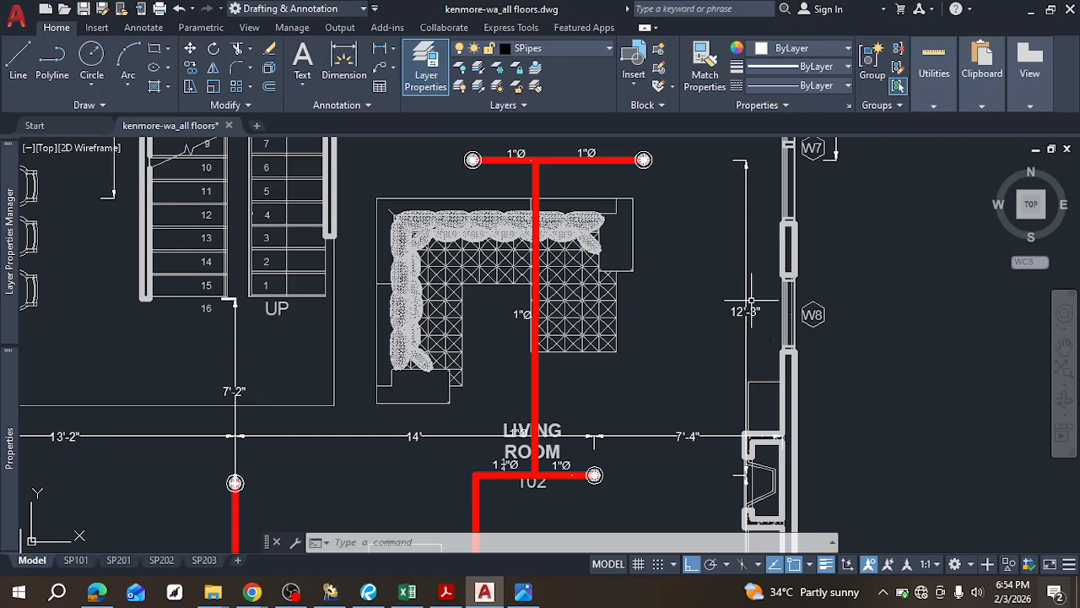
Step: Trace the first floor piping from the lower living room through the breakfast room to the kitchen, checking each pipe size
middle_click_drag(486, 502, 568, 328)
middle_click_drag(482, 362, 644, 211)
middle_click_drag(518, 313, 407, 281)
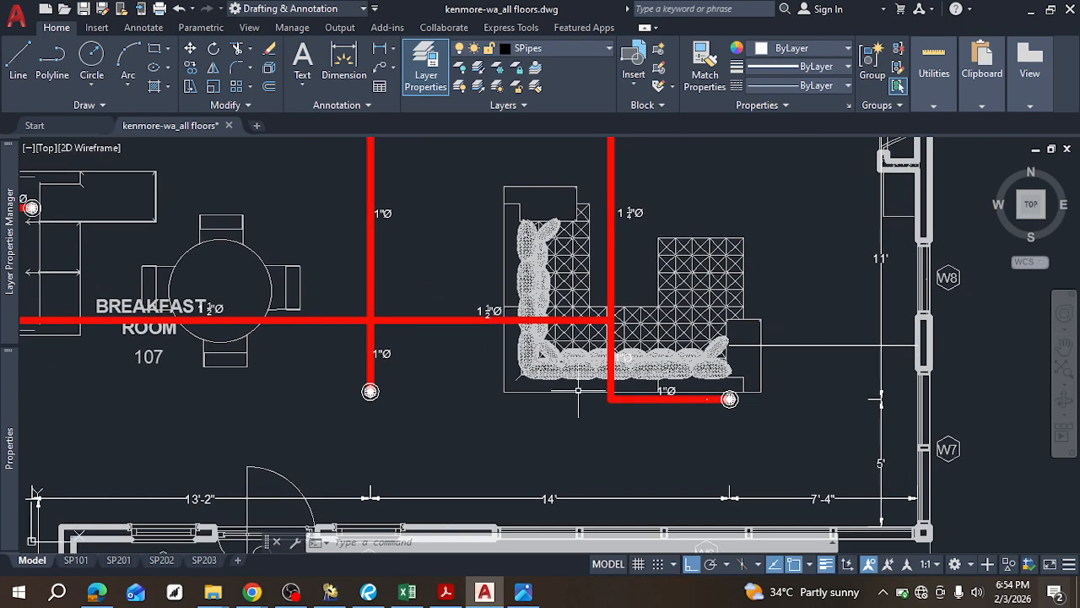
middle_click_drag(578, 391, 704, 363)
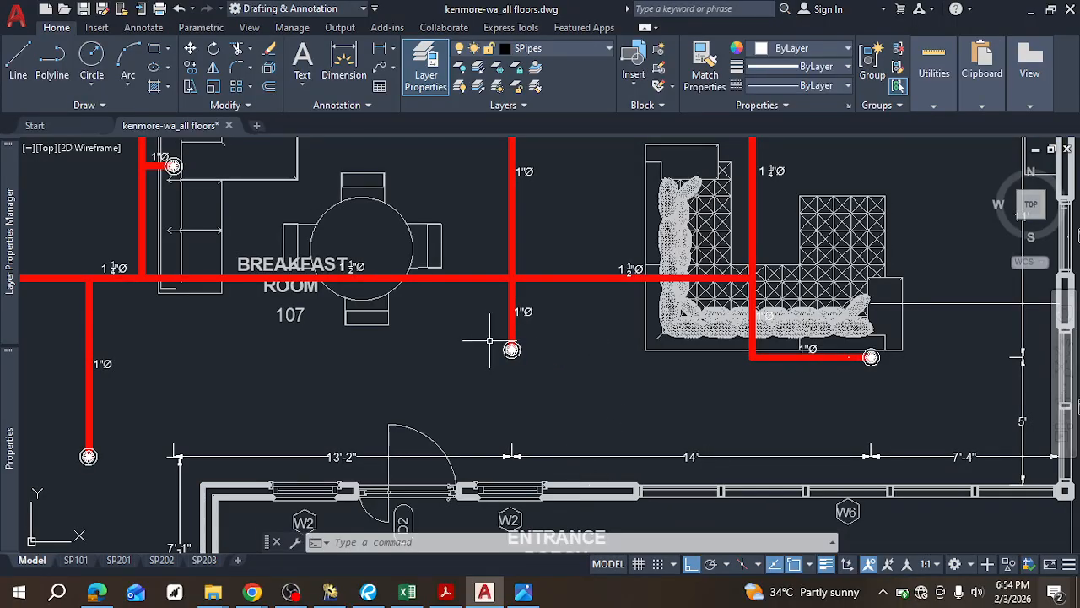
middle_click_drag(789, 366, 781, 362)
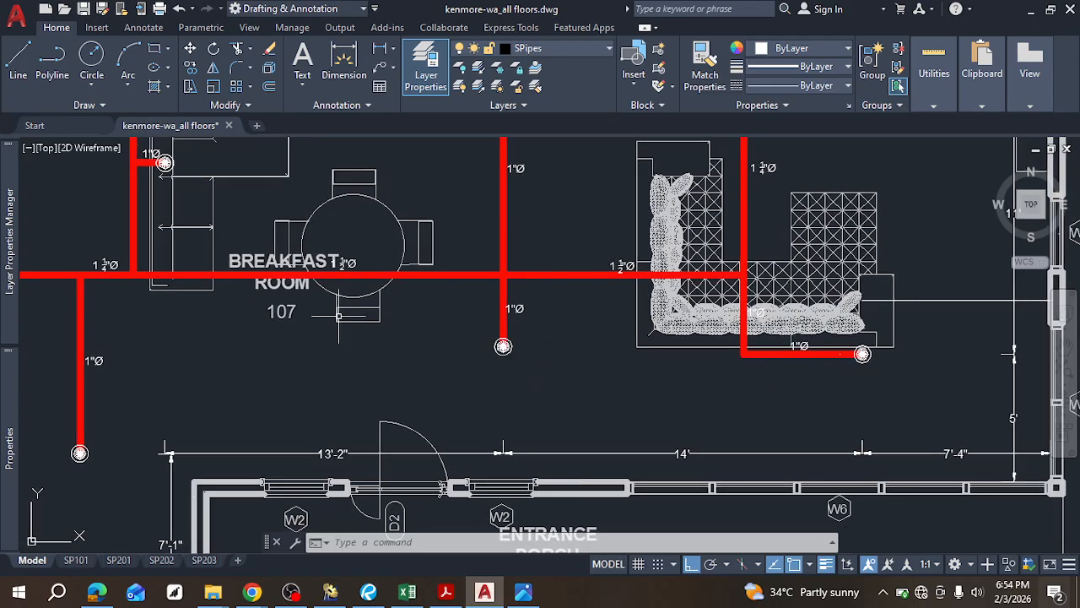
middle_click_drag(193, 319, 444, 308)
mouse_move(372, 385)
middle_mouse_down()
mouse_move(440, 342)
mouse_move(461, 303)
mouse_move(580, 463)
middle_mouse_up()
middle_click_drag(614, 322, 526, 383)
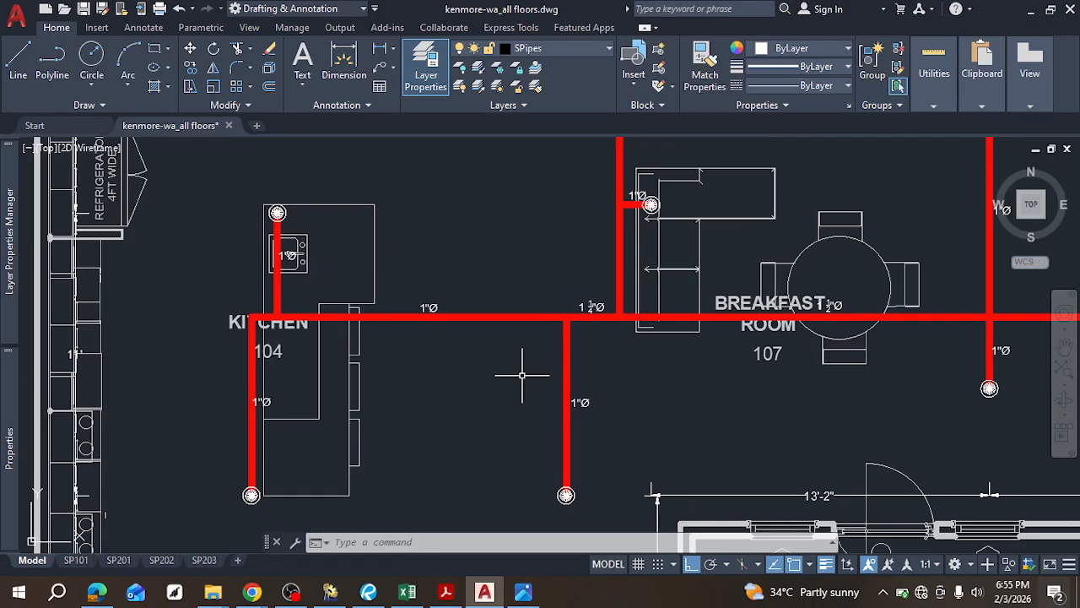
middle_click_drag(633, 326, 416, 266)
scroll(419, 259, "down", 2)
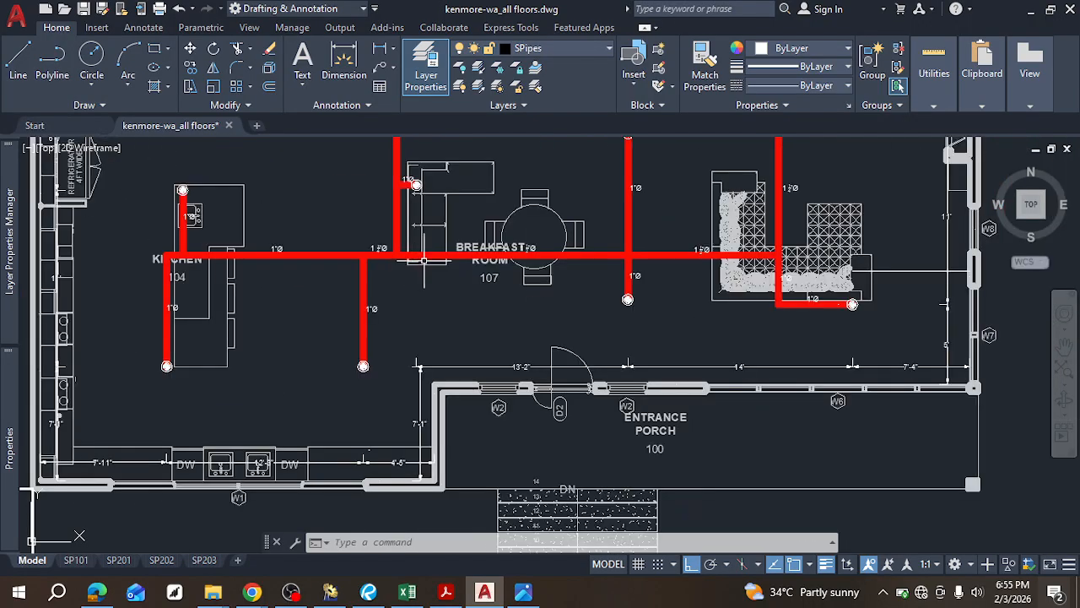
middle_click_drag(548, 182, 456, 368)
middle_click_drag(540, 292, 411, 409)
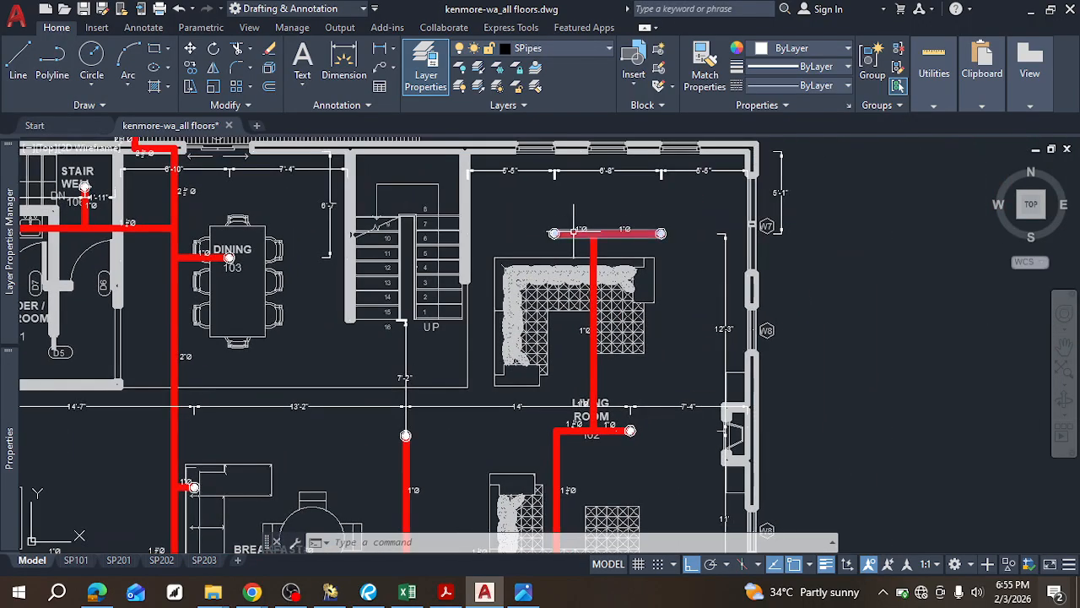
Step: Review how the pipe sizes progress from the living room's end sprinklers back to the main beside the dining room
scroll(544, 393, "up", 5)
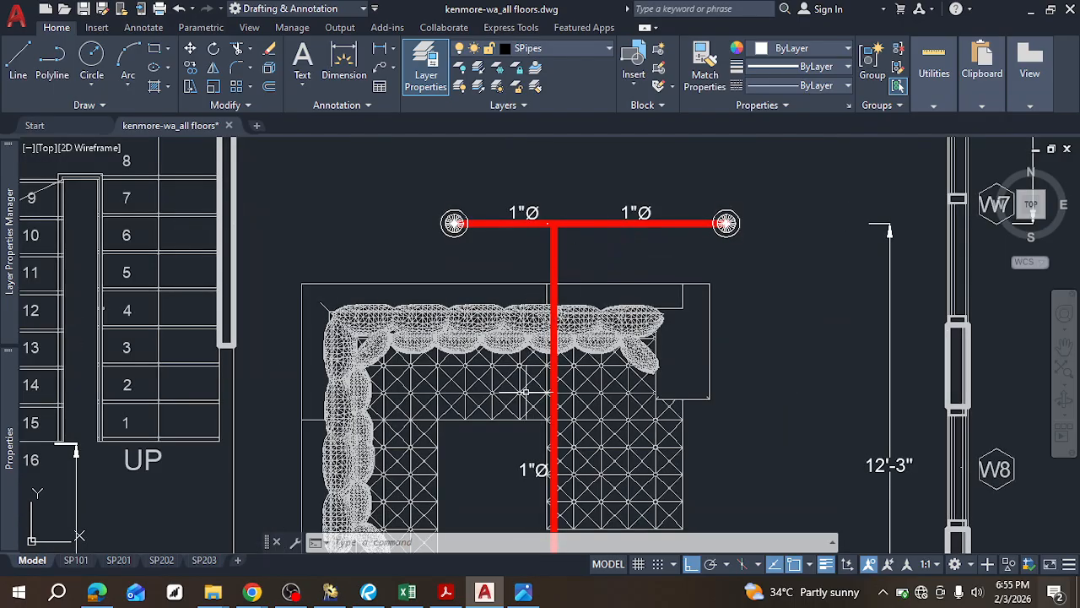
scroll(522, 254, "down", 3)
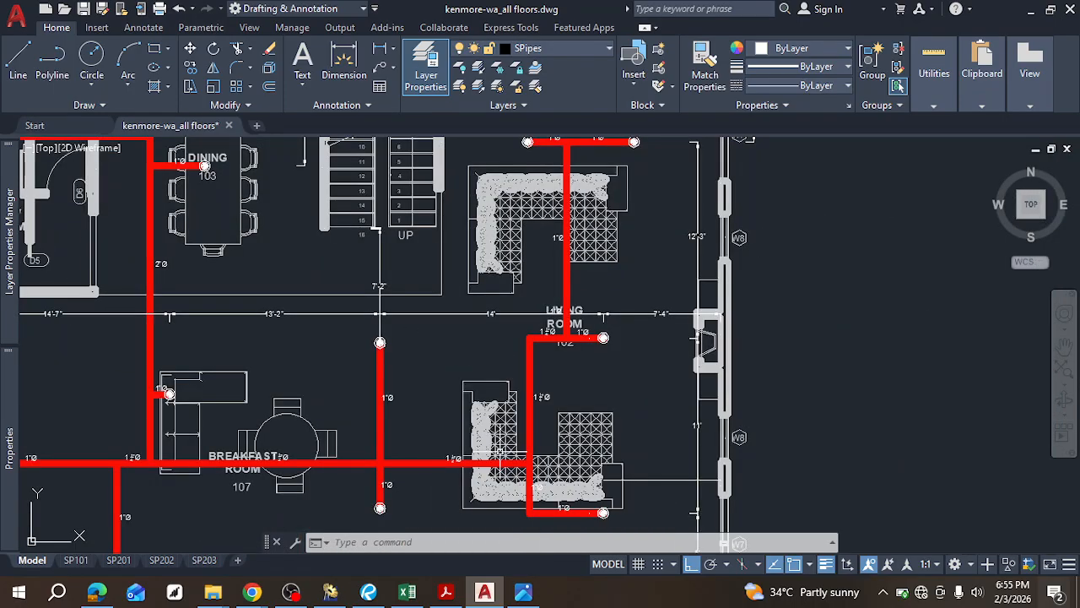
scroll(544, 354, "up", 4)
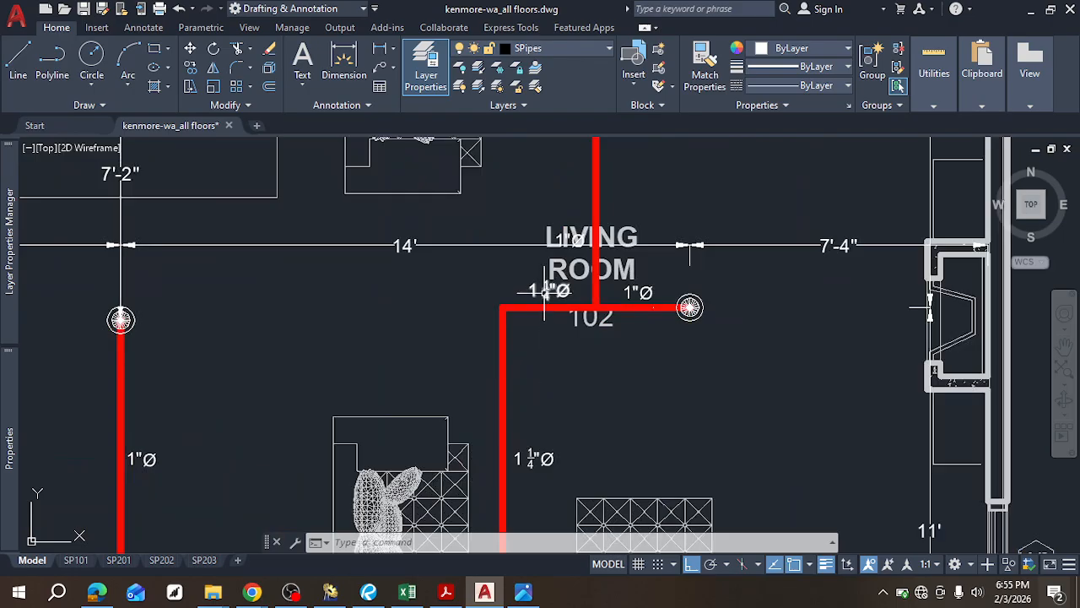
scroll(544, 291, "up", 2)
scroll(539, 299, "down", 4)
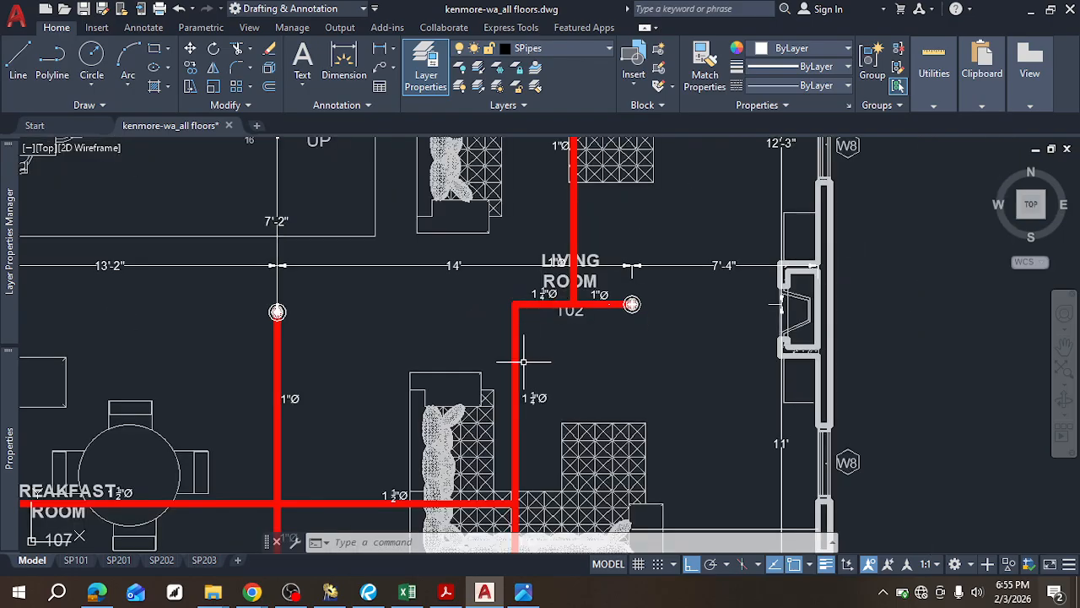
middle_click_drag(566, 310, 650, 245)
middle_click_drag(473, 427, 678, 328)
middle_click_drag(344, 280, 449, 461)
scroll(359, 290, "down", 2)
scroll(376, 263, "up", 2)
middle_click_drag(376, 263, 436, 355)
Step: Check the sprinkler system design steps in the MePF Notes document in Edge, and return to AutoCAD for the whole first floor layout
left_click(97, 591)
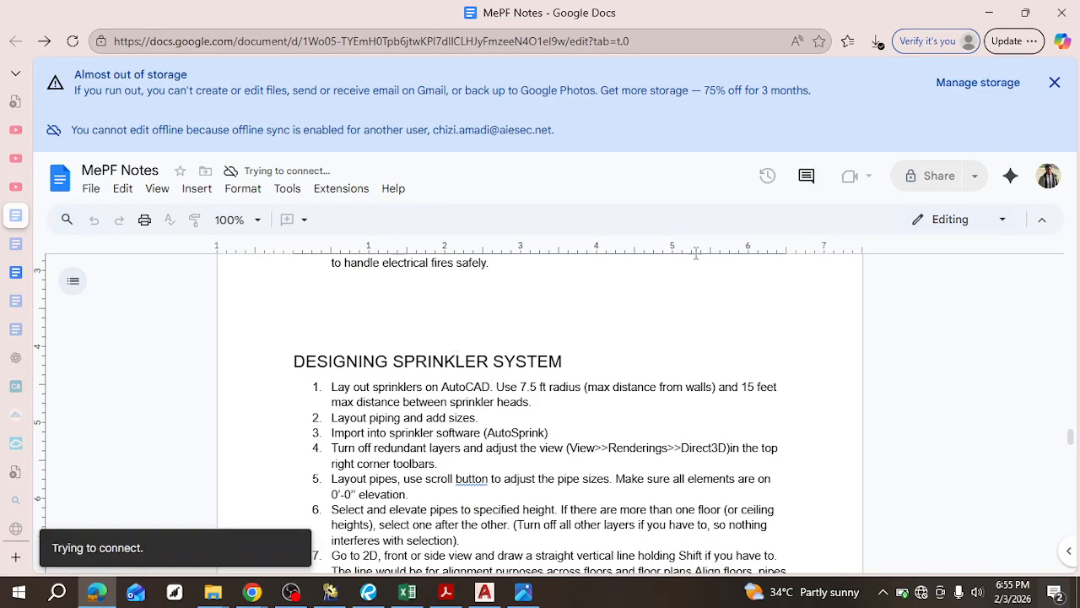
left_click(988, 12)
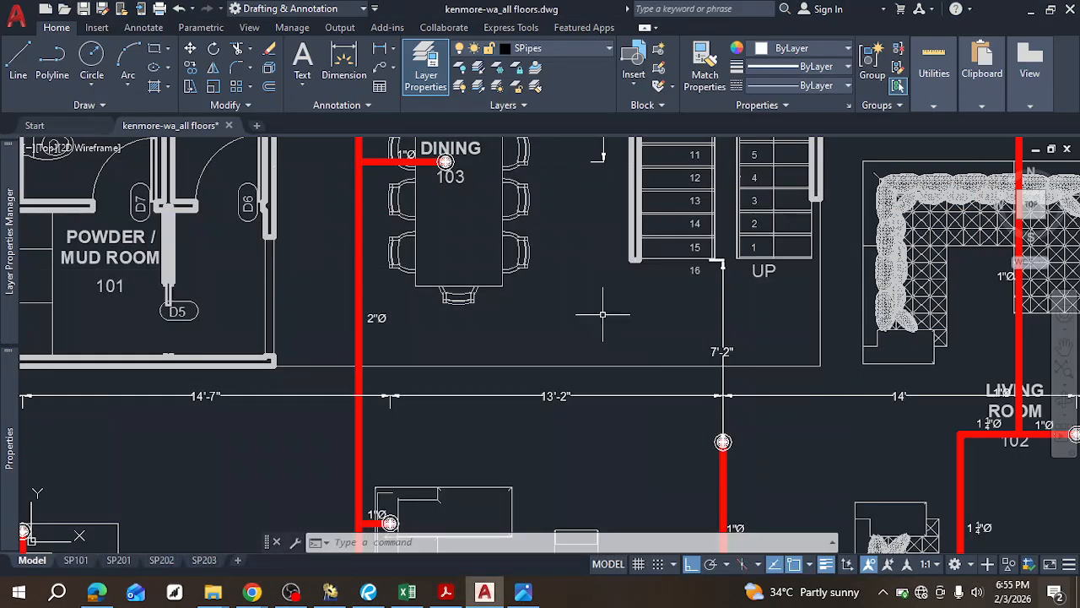
scroll(568, 247, "down", 3)
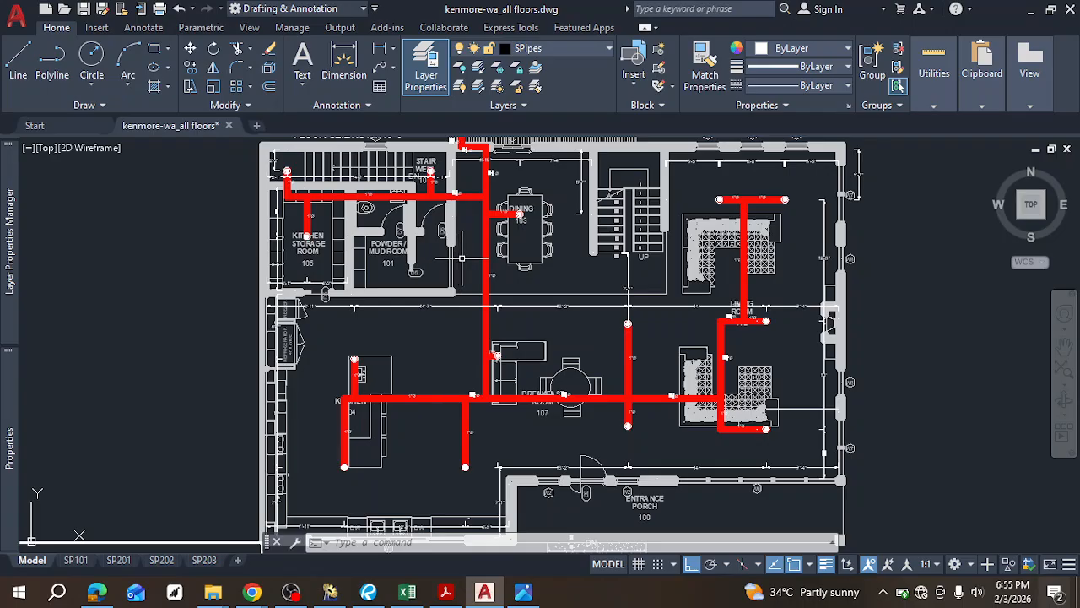
middle_click_drag(462, 258, 471, 349)
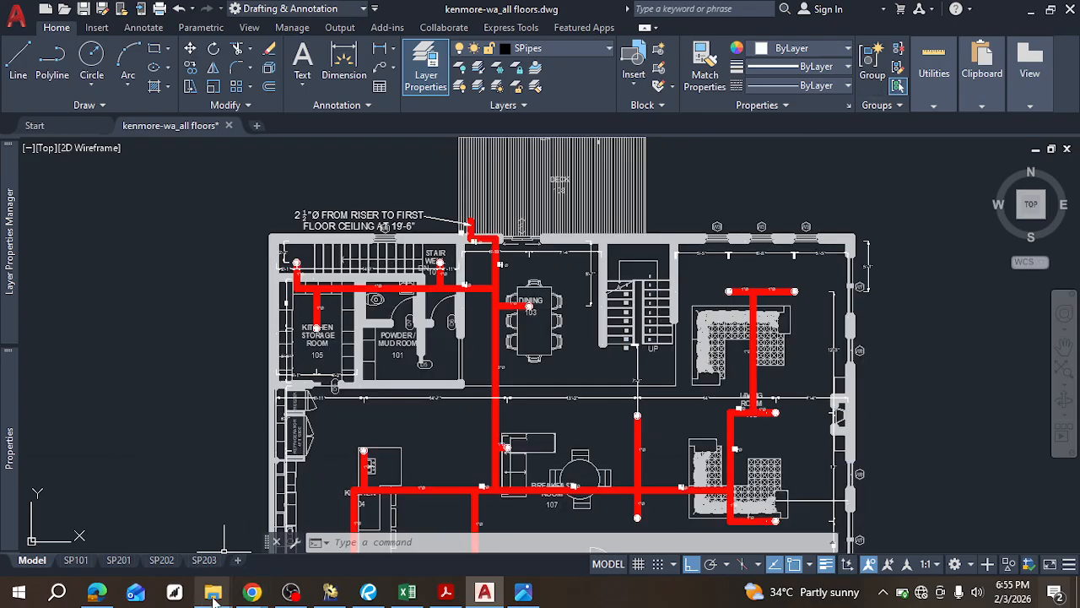
Step: Open the Into AutoSPRINK drawing from the KENMORE, WA folder in File Explorer
mouse_move(214, 599)
left_click(179, 549)
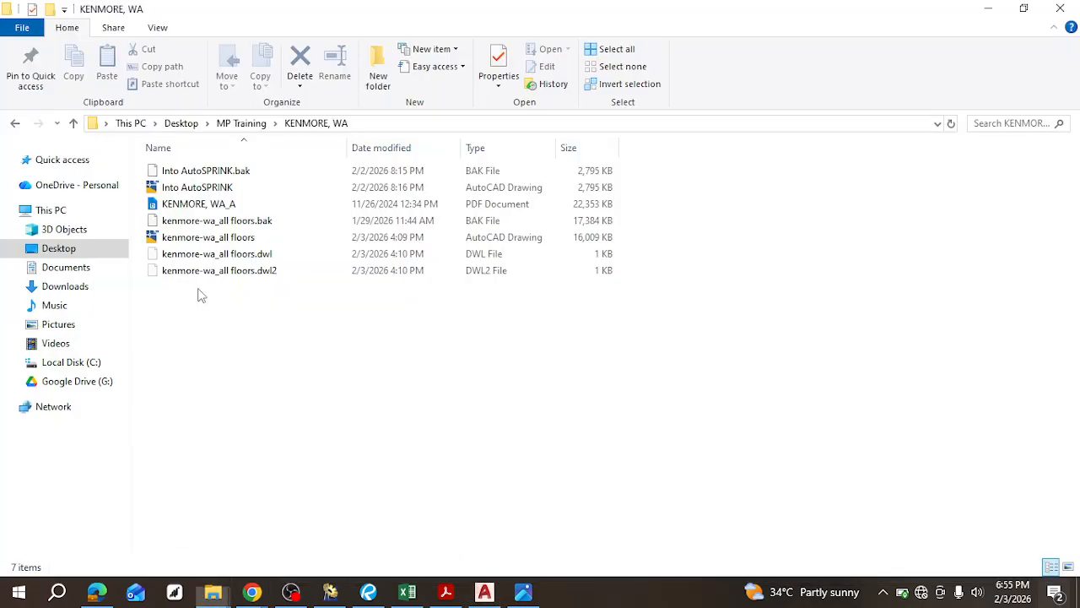
double_click(200, 187)
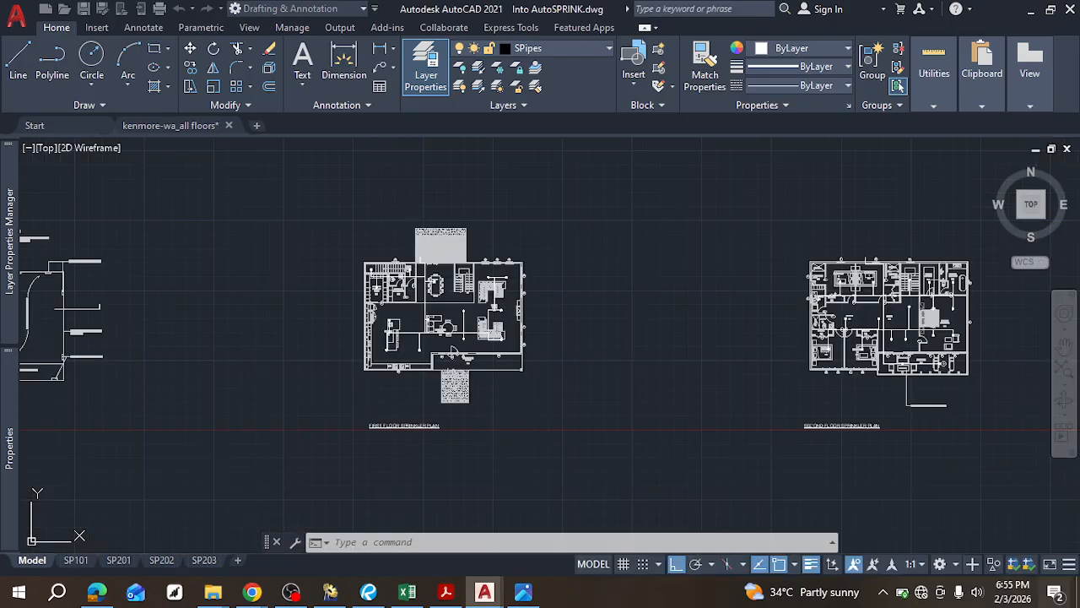
Step: Examine the basement and first floor sprinkler plans in the simplified drawing, including the living room, breakfast room and kitchen piping
middle_click_drag(360, 215, 645, 198)
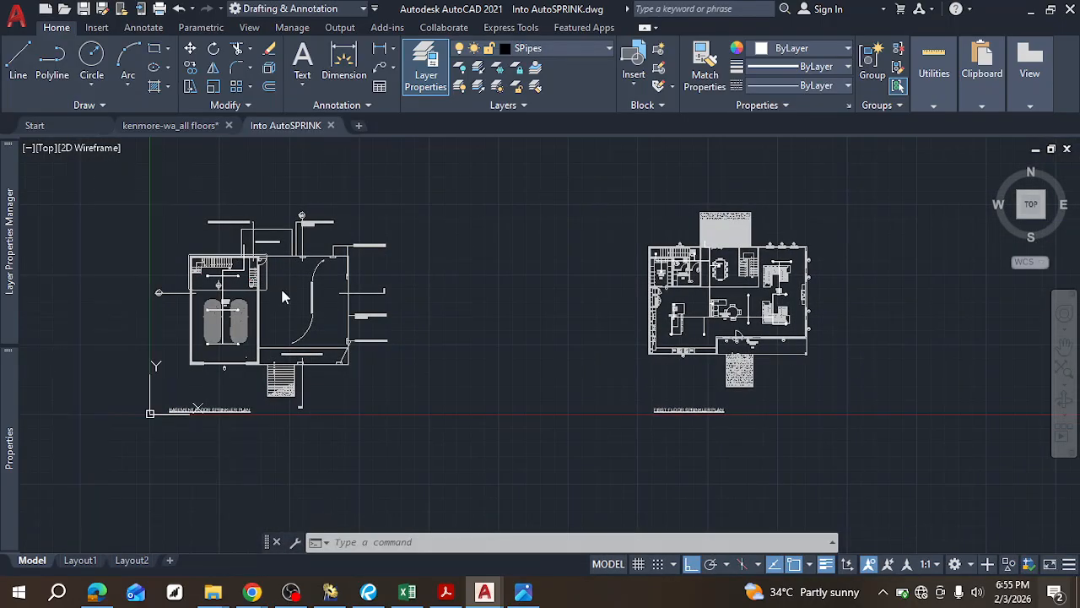
middle_click_drag(597, 291, 335, 282)
scroll(506, 303, "up", 8)
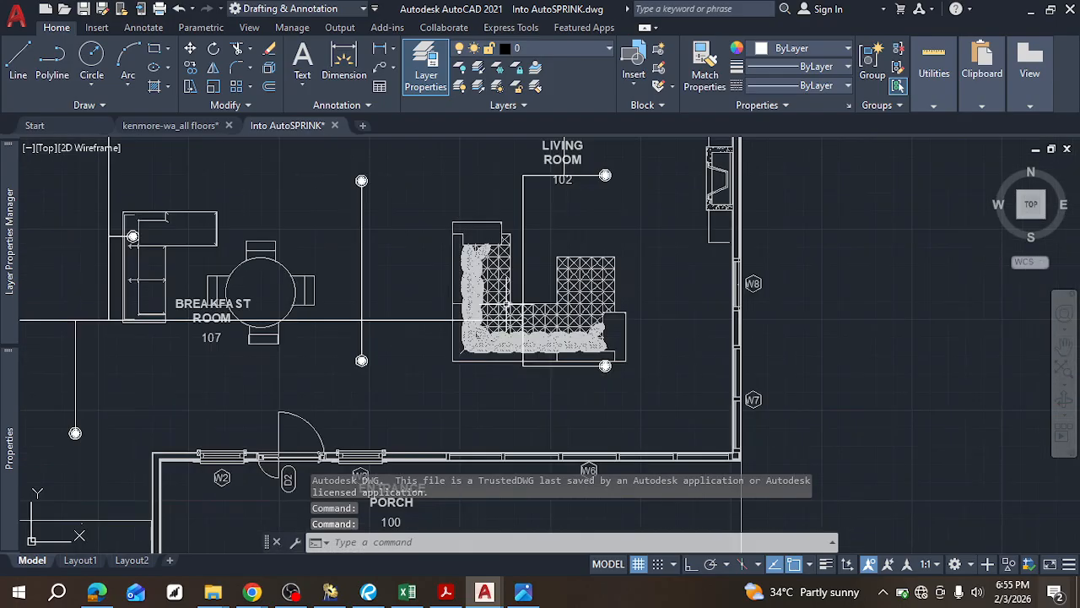
scroll(403, 261, "down", 4)
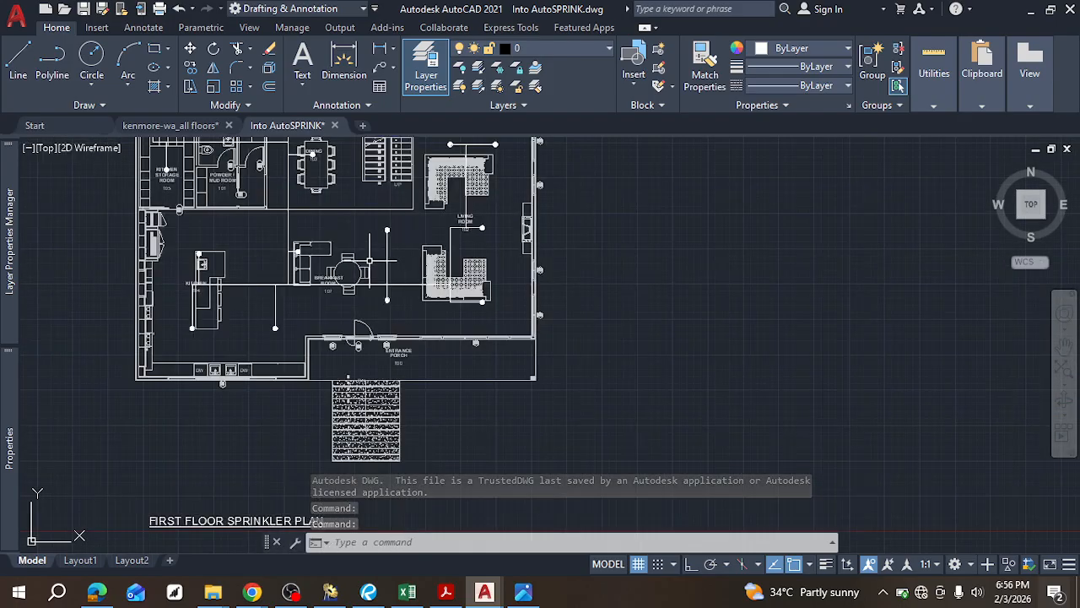
middle_click_drag(411, 254, 537, 258)
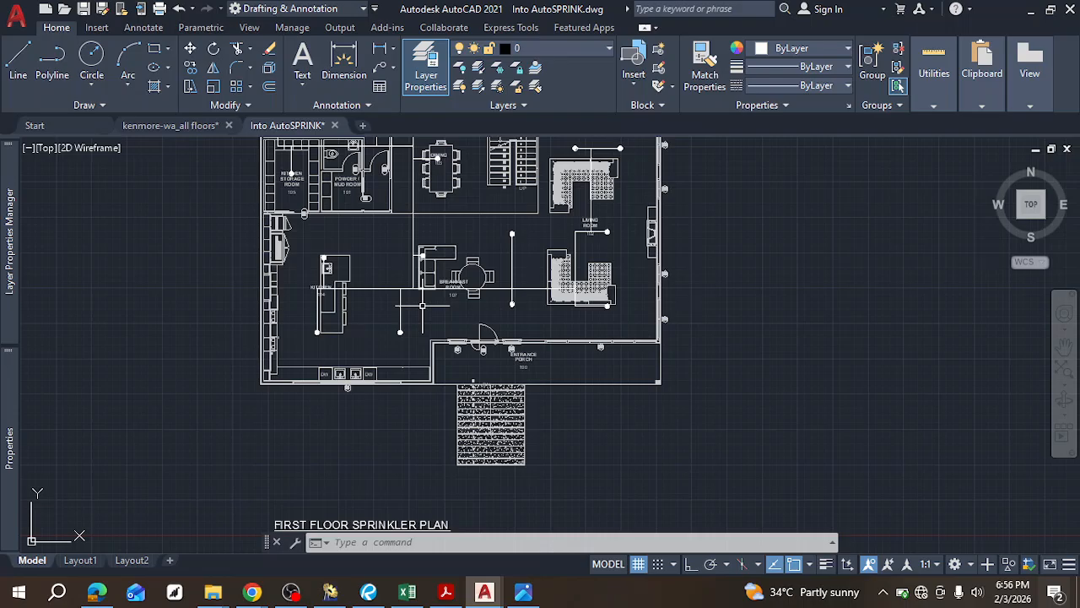
middle_click_drag(436, 215, 463, 270)
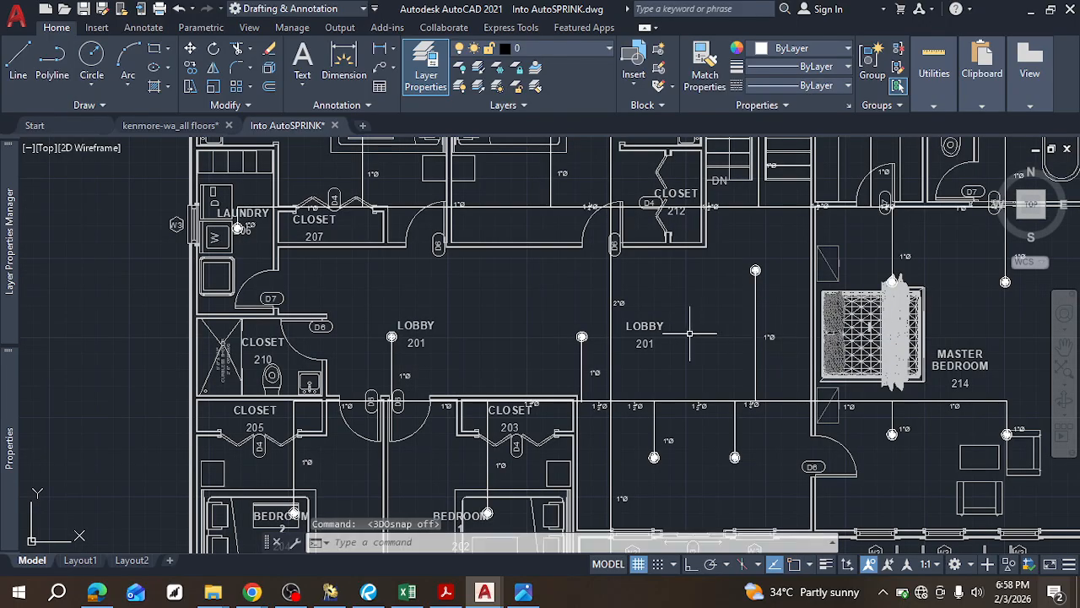
Step: Turn on lineweight display for the second floor sprinkler plan around bedrooms 3 and 4
scroll(655, 334, "down", 6)
scroll(666, 285, "up", 2)
scroll(667, 285, "up", 4)
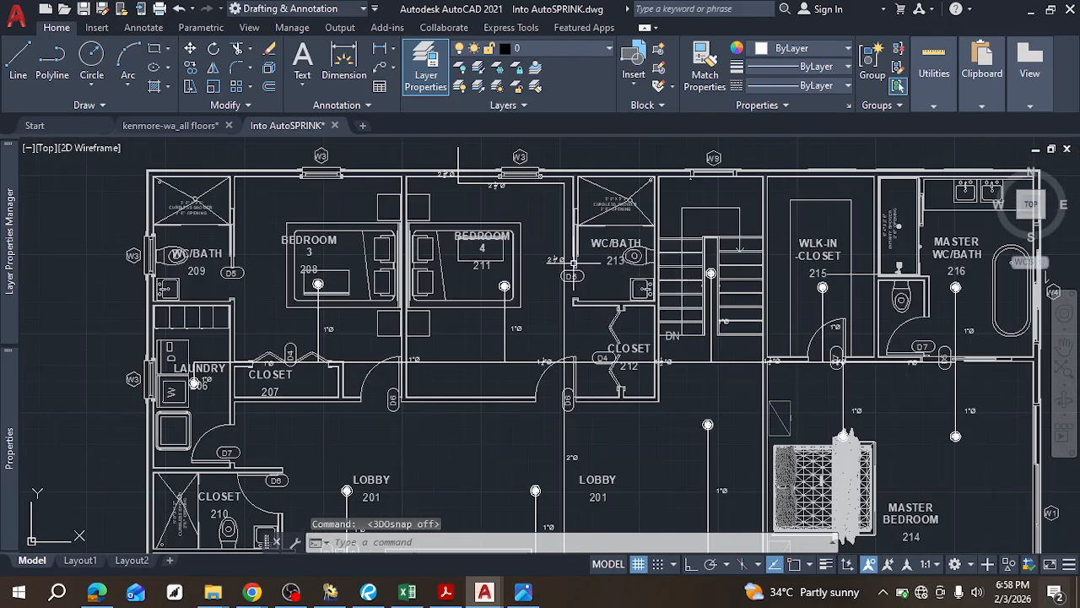
middle_click_drag(474, 312, 490, 304)
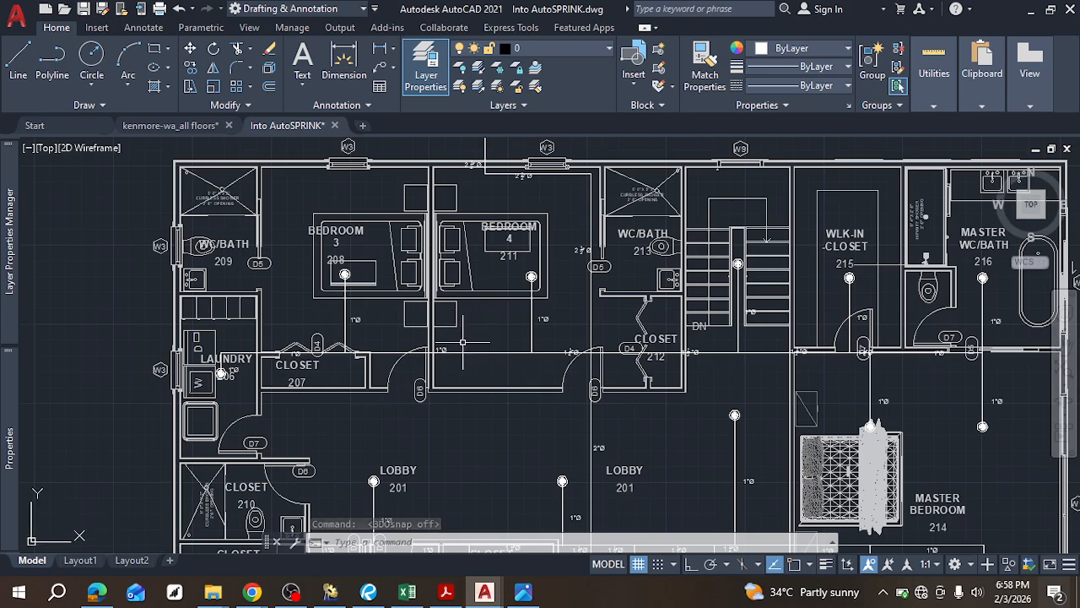
scroll(472, 338, "up", 4)
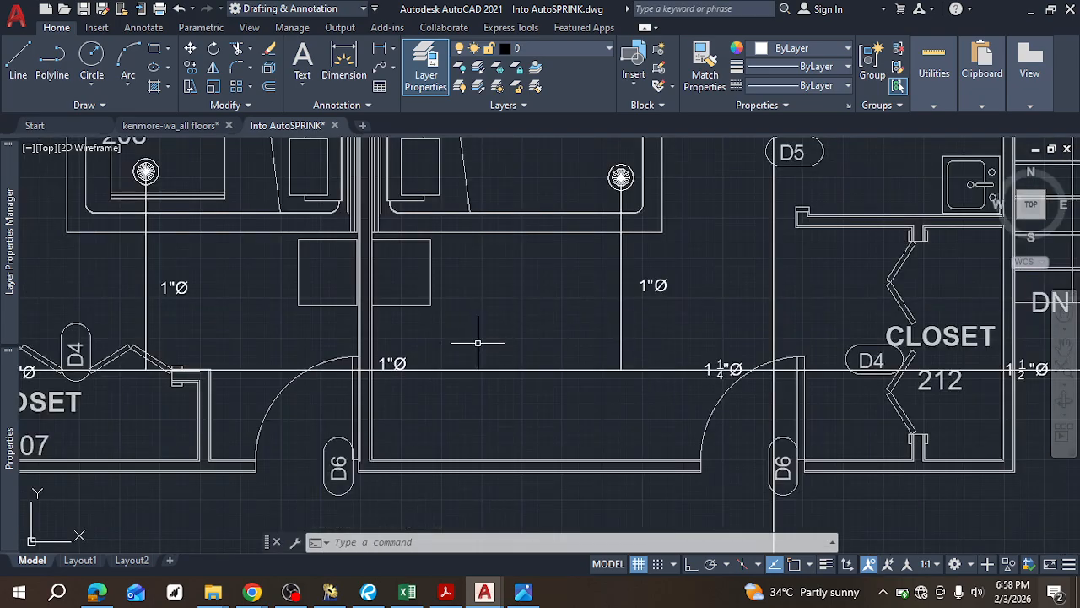
left_click(825, 564)
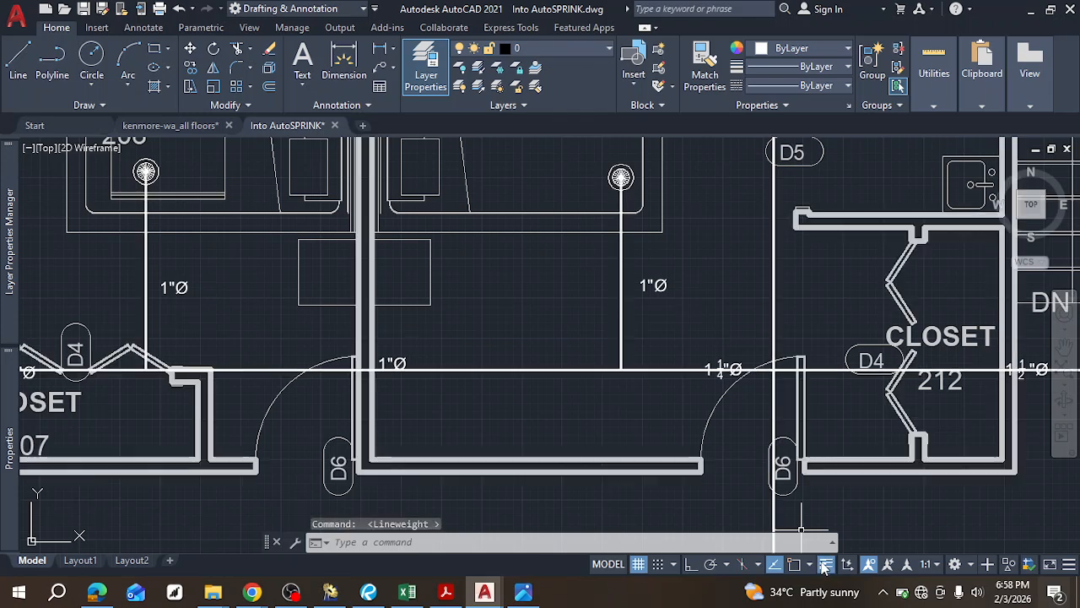
Step: Examine the second floor pipe routing and sizes from the main entering at Bedroom 4 across to the stairs and walk-in closet
scroll(593, 393, "down", 2)
middle_click_drag(528, 334, 557, 291)
scroll(548, 314, "down", 2)
mouse_move(517, 327)
middle_mouse_down()
mouse_move(544, 327)
mouse_move(534, 355)
middle_mouse_up()
scroll(565, 319, "down", 2)
scroll(627, 321, "up", 4)
middle_click_drag(603, 257, 533, 358)
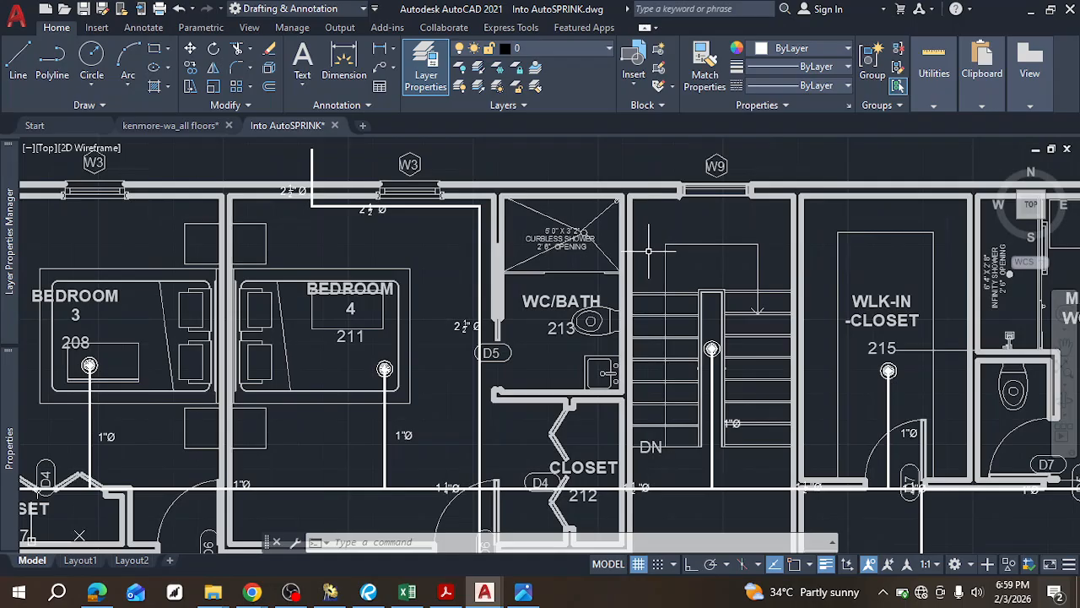
middle_click_drag(640, 265, 605, 287)
middle_click_drag(461, 274, 575, 252)
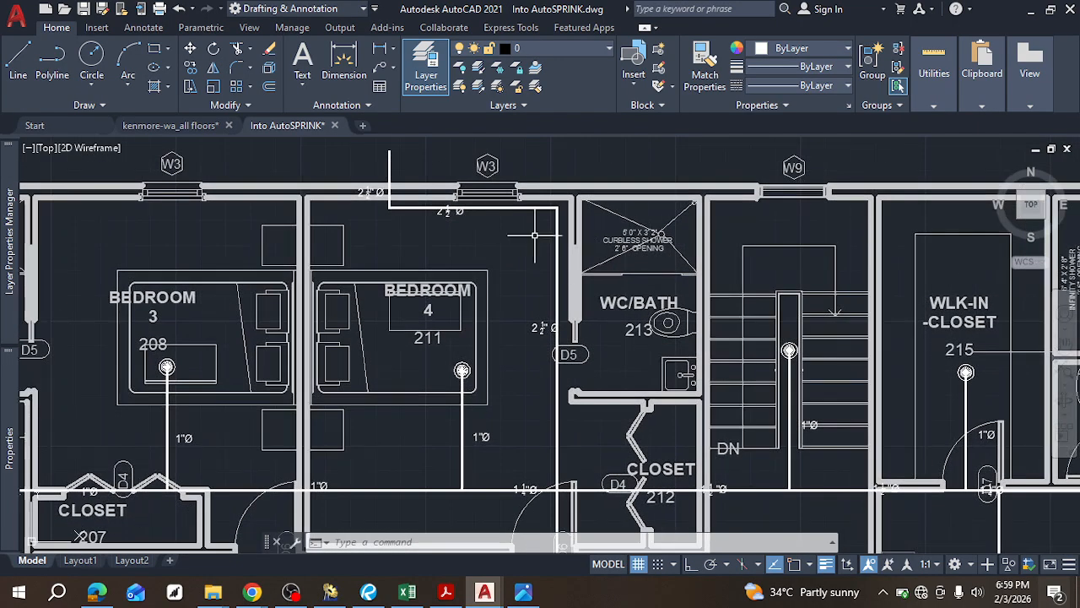
scroll(430, 207, "up", 4)
scroll(463, 205, "down", 6)
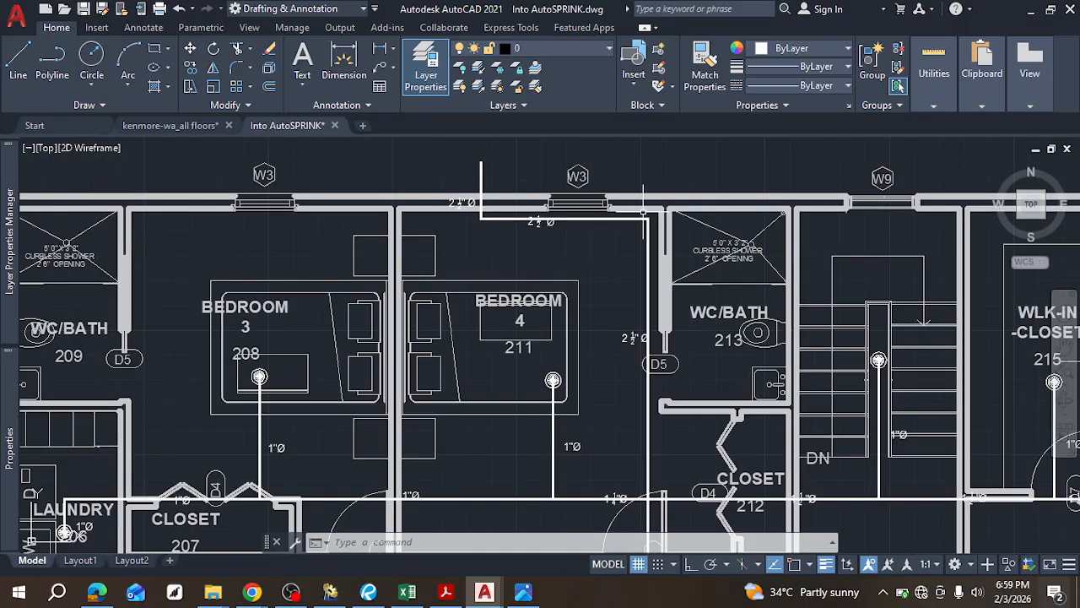
scroll(631, 240, "up", 7)
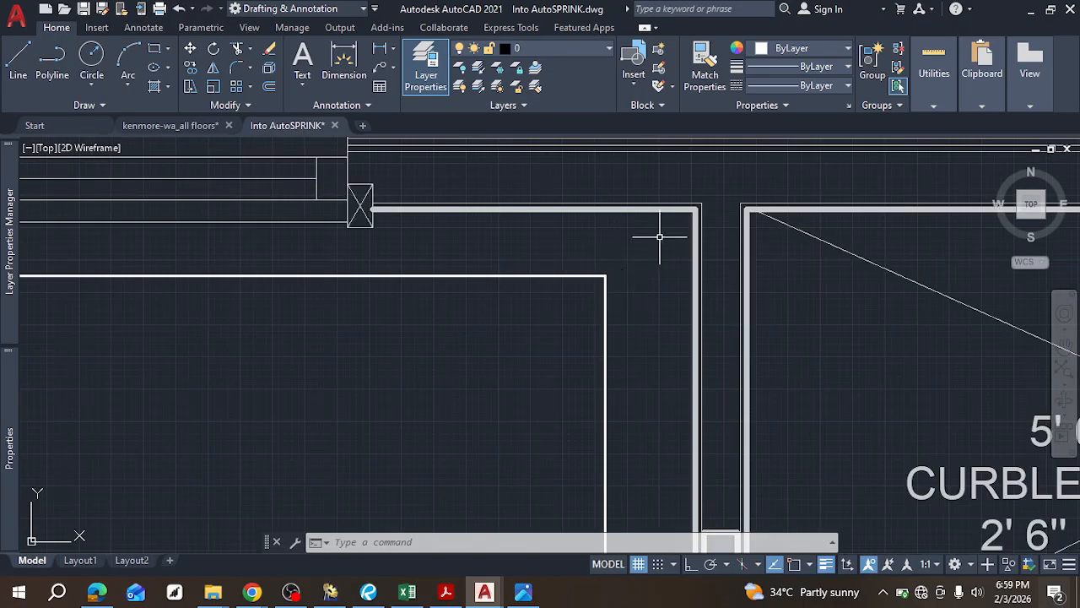
scroll(662, 230, "down", 6)
scroll(670, 230, "down", 4)
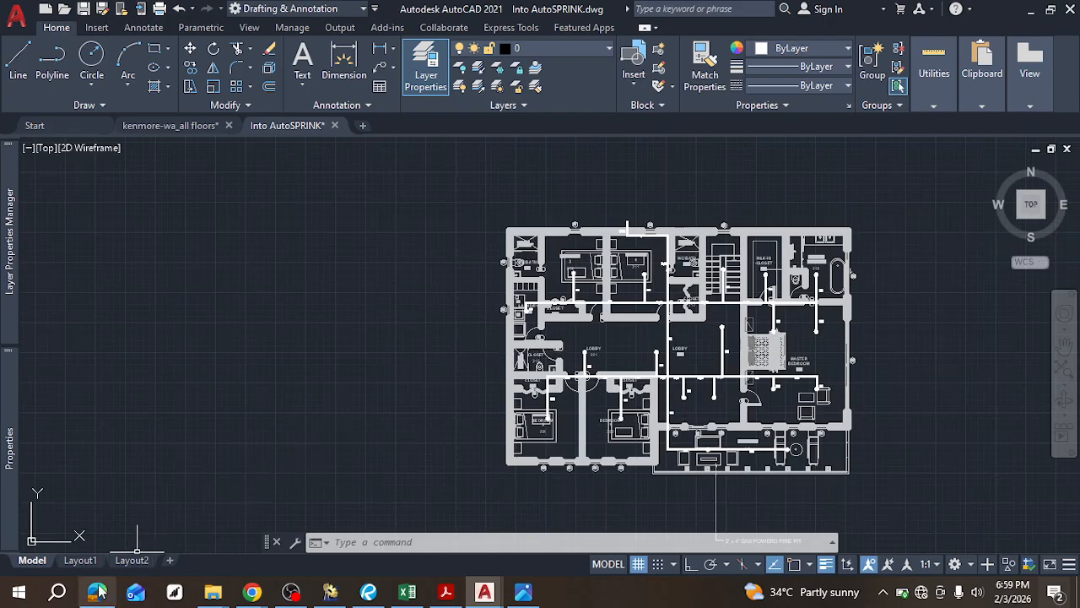
Step: Save the Into AutoSPRINK drawing and check the basement floor sprinkler plan
middle_click_drag(275, 389, 349, 351)
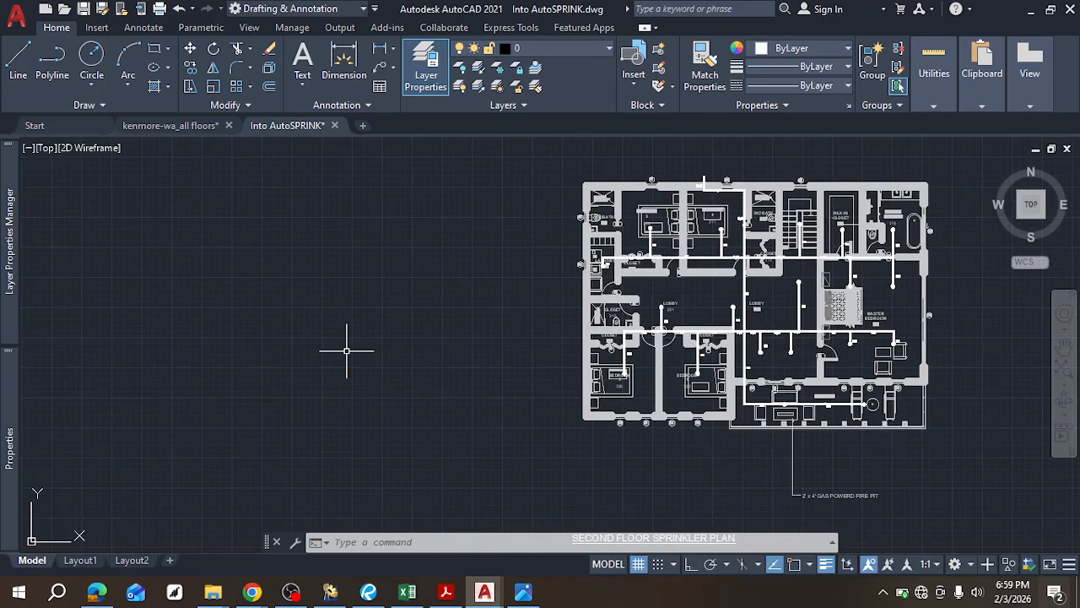
key("ctrl+s")
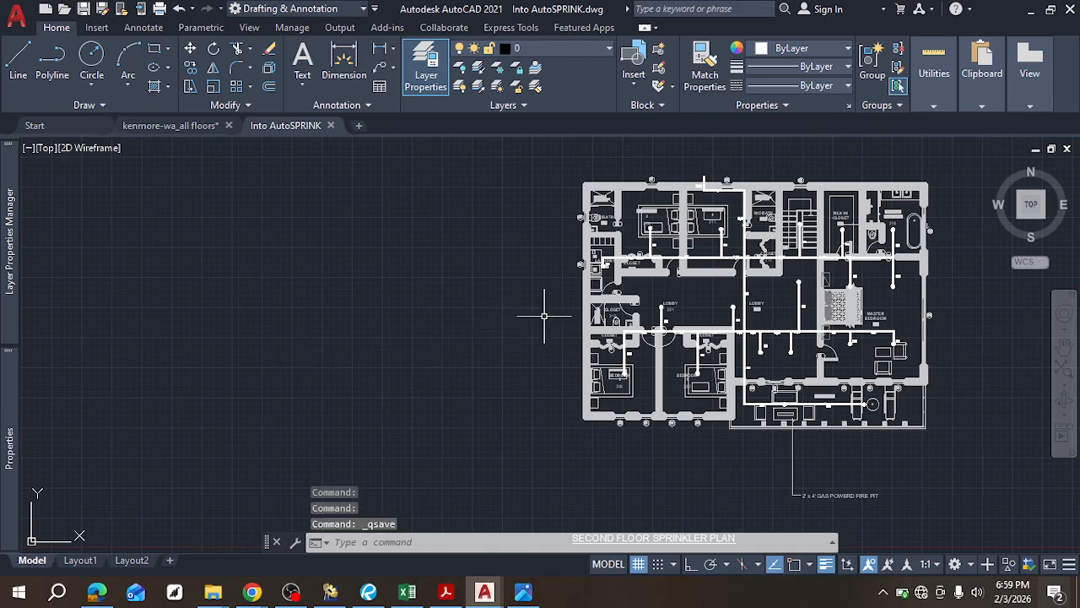
scroll(424, 307, "down", 5)
middle_click_drag(328, 280, 547, 256)
scroll(359, 265, "up", 6)
scroll(359, 266, "down", 2)
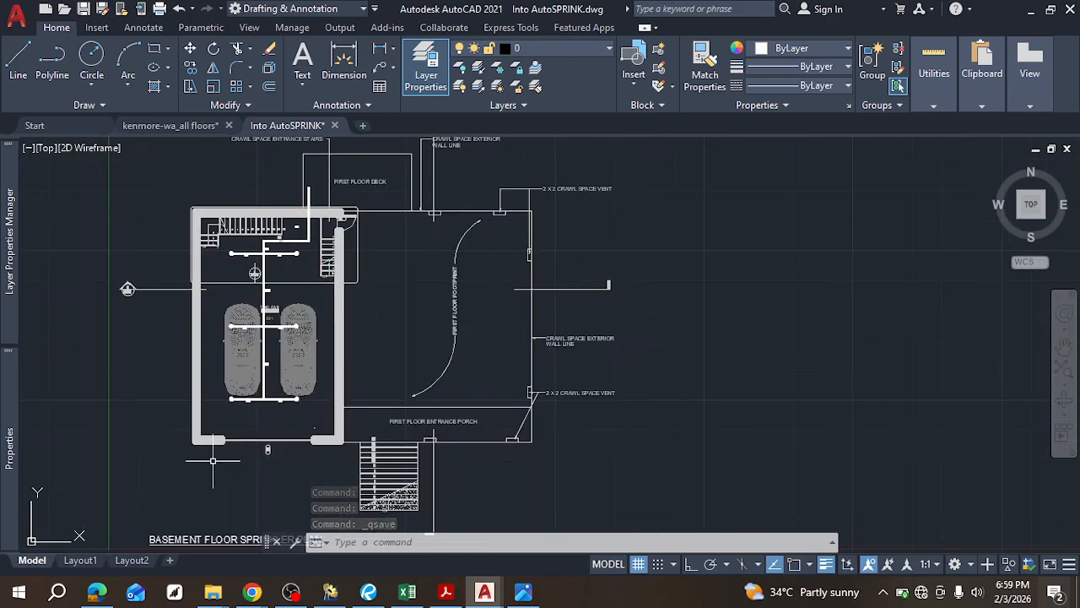
Step: Consult the sprinkler system design steps in the MePF Notes document in Edge and return to AutoCAD
left_click(100, 590)
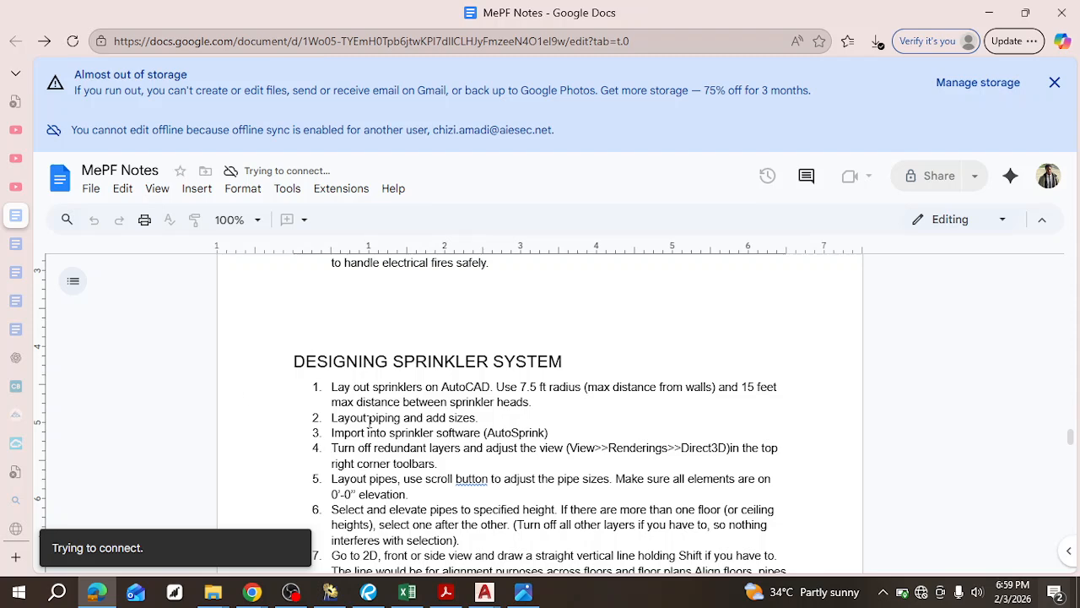
scroll(368, 424, "down", 2)
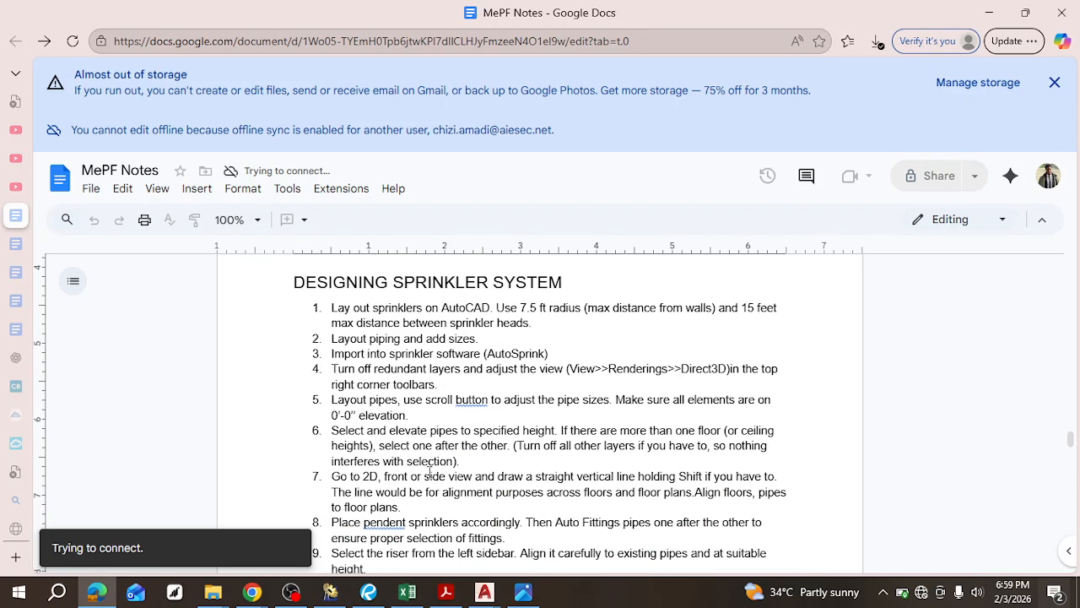
left_click(988, 13)
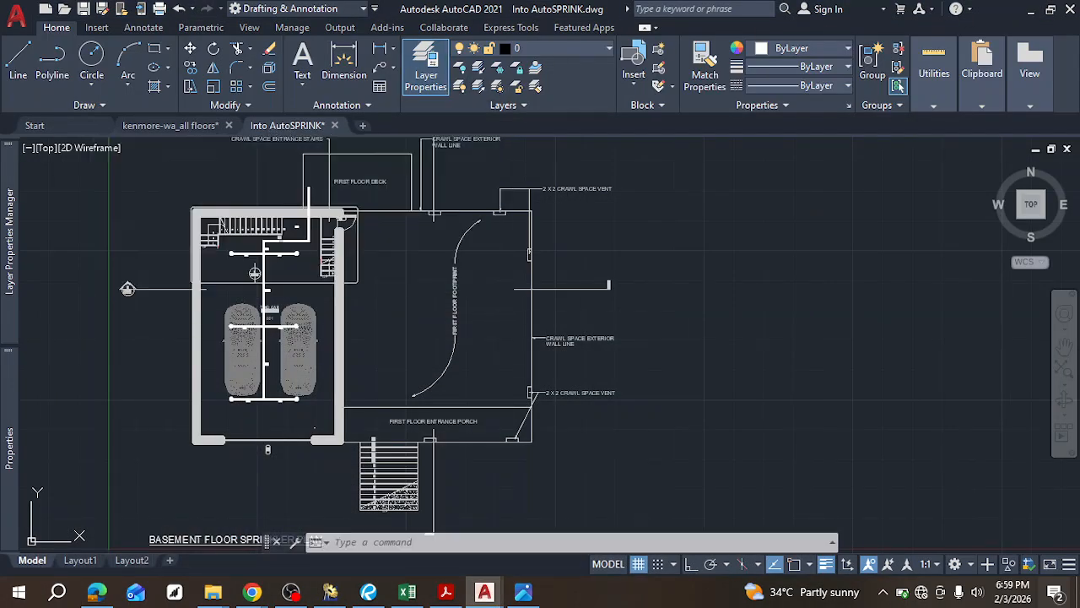
Step: Switch to AutoSPRINK and force the unresponsive program to close
left_click(328, 592)
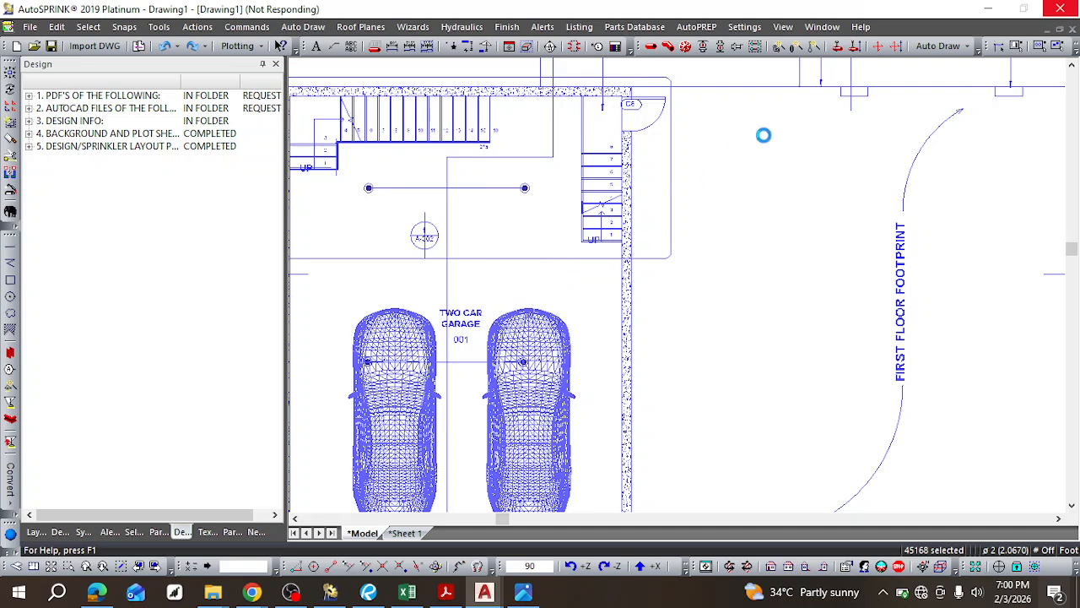
left_click(1052, 17)
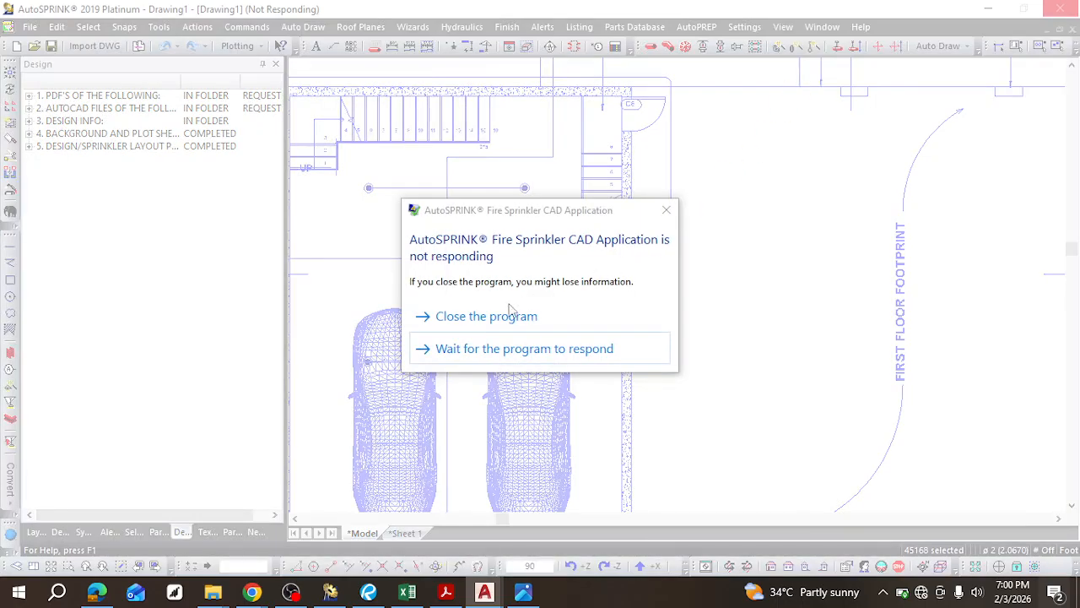
left_click(494, 317)
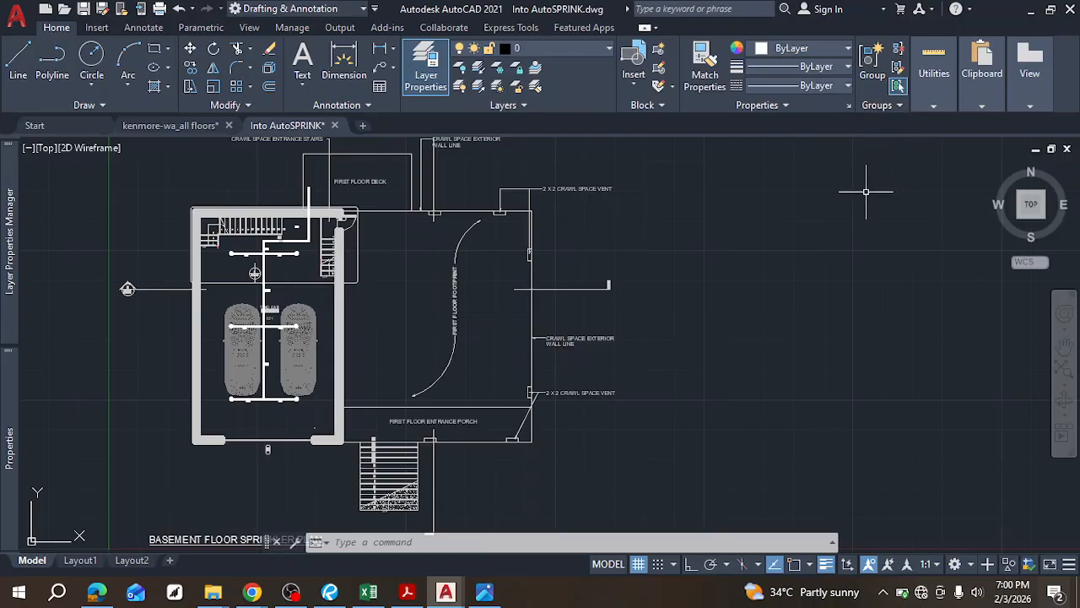
Step: Clear the open windows to reach the desktop and relaunch AutoSPRINK 2019 Platinum
left_click(1029, 10)
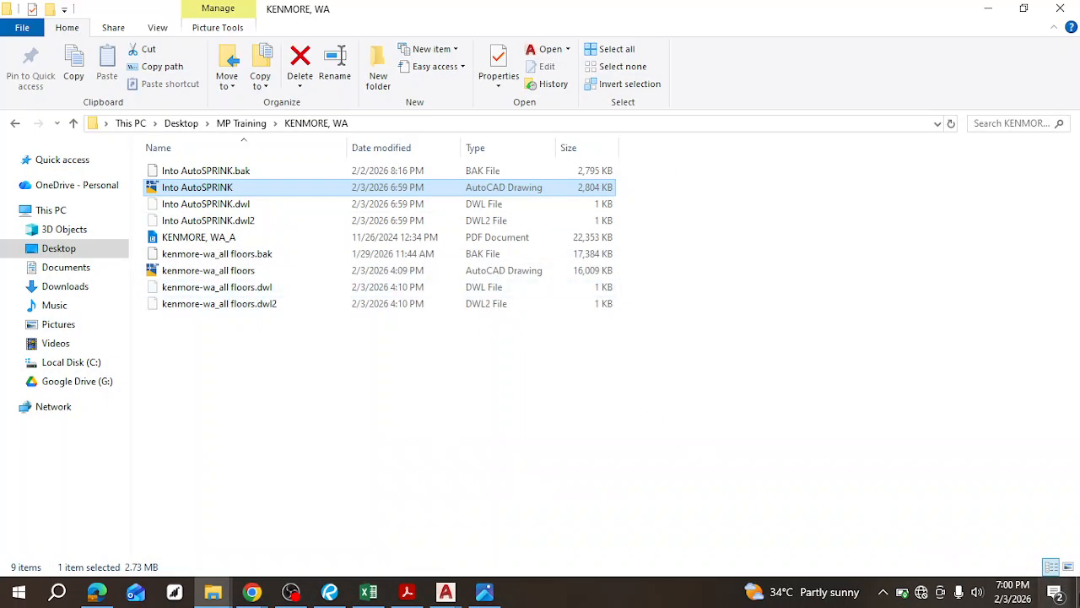
key("alt+Tab")
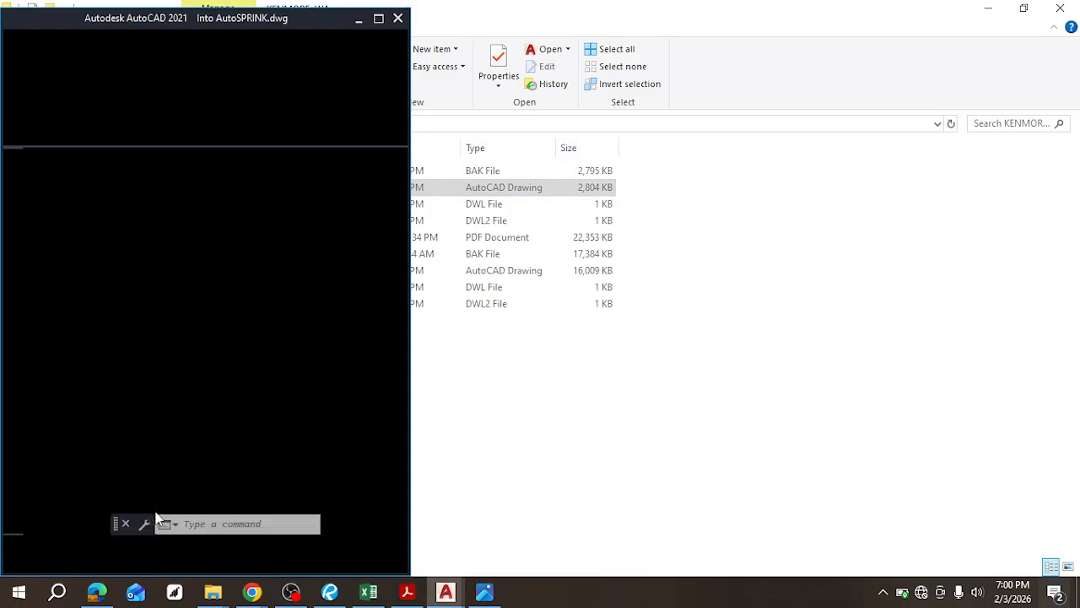
key("super+d")
double_click(150, 528)
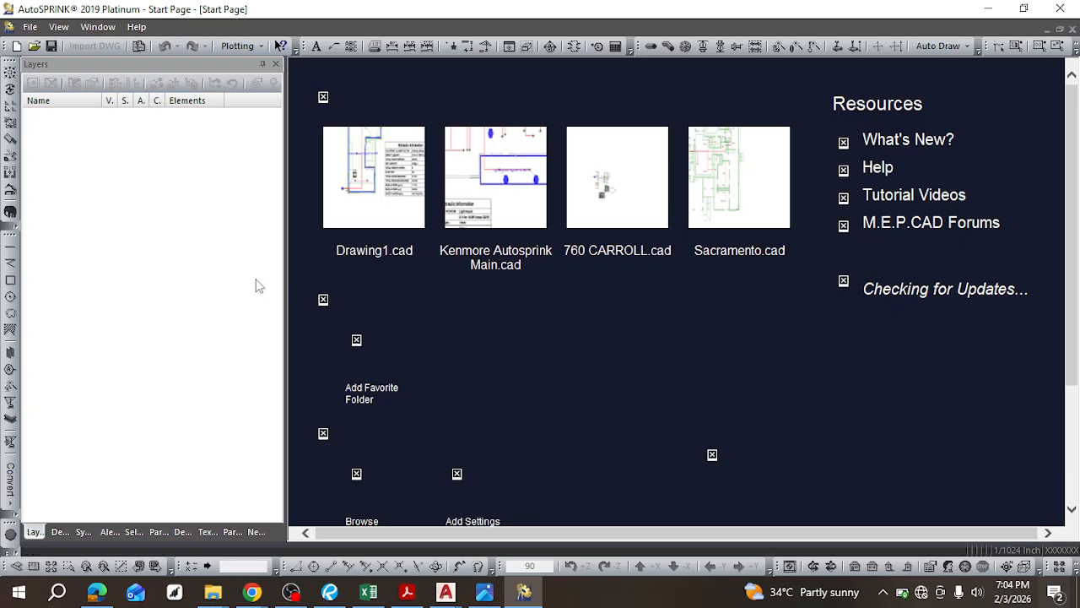
Step: Create a new blank drawing in AutoSPRINK
left_click(34, 28)
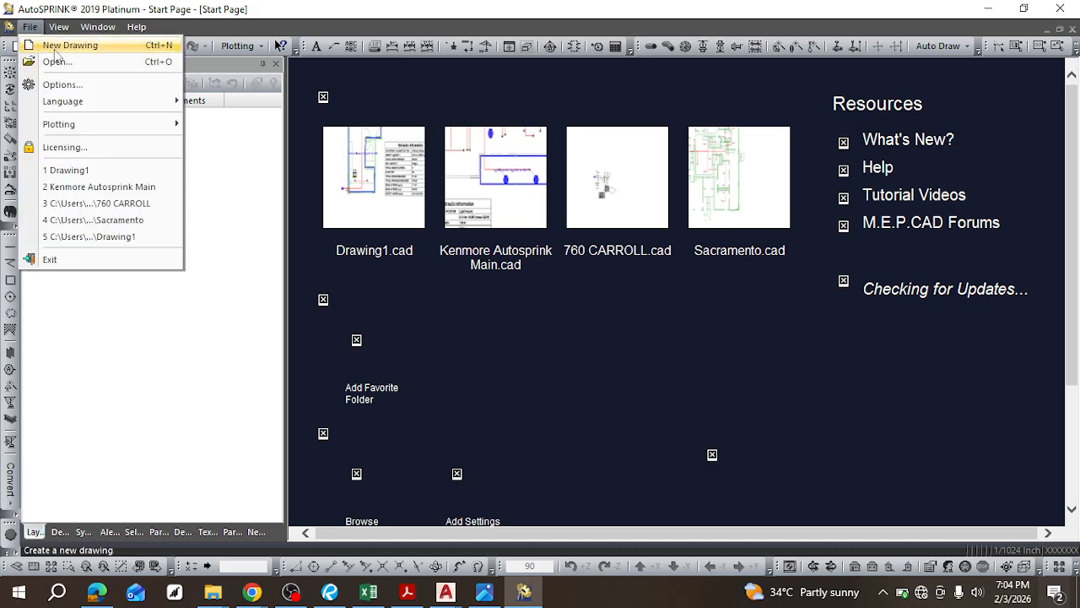
left_click(55, 50)
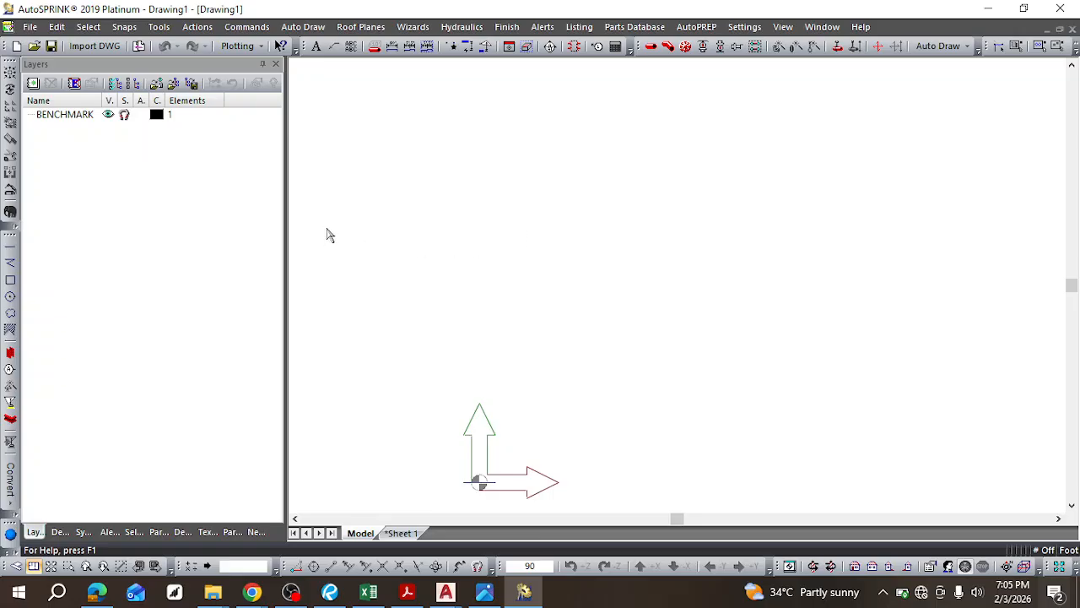
scroll(468, 230, "down", 3)
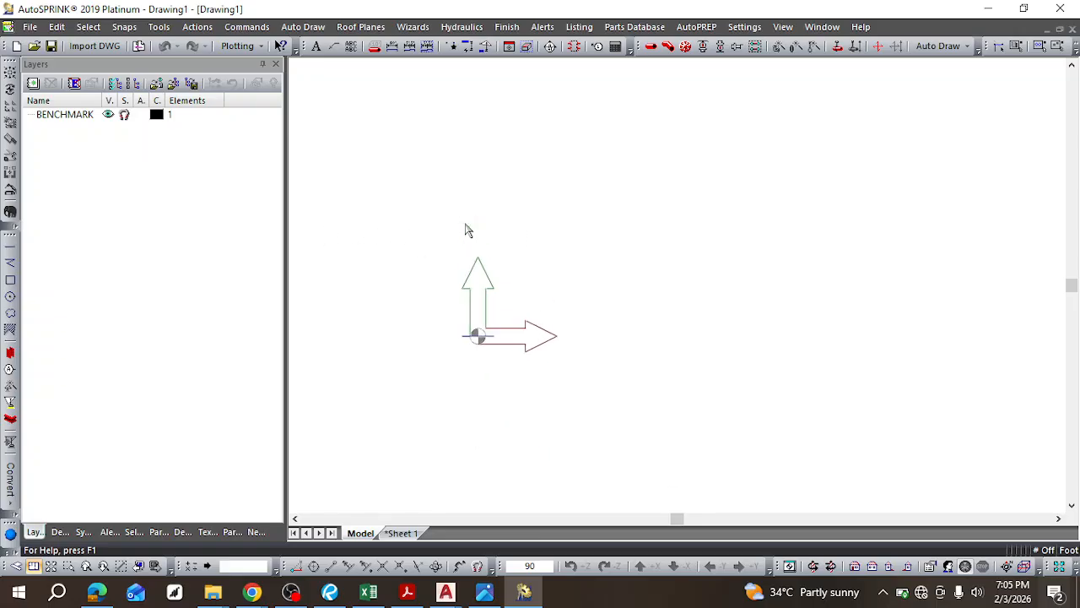
Step: Start an AutoCAD DWG import and choose the Into AutoSPRINK file from the KENMORE, WA folder
left_click(30, 27)
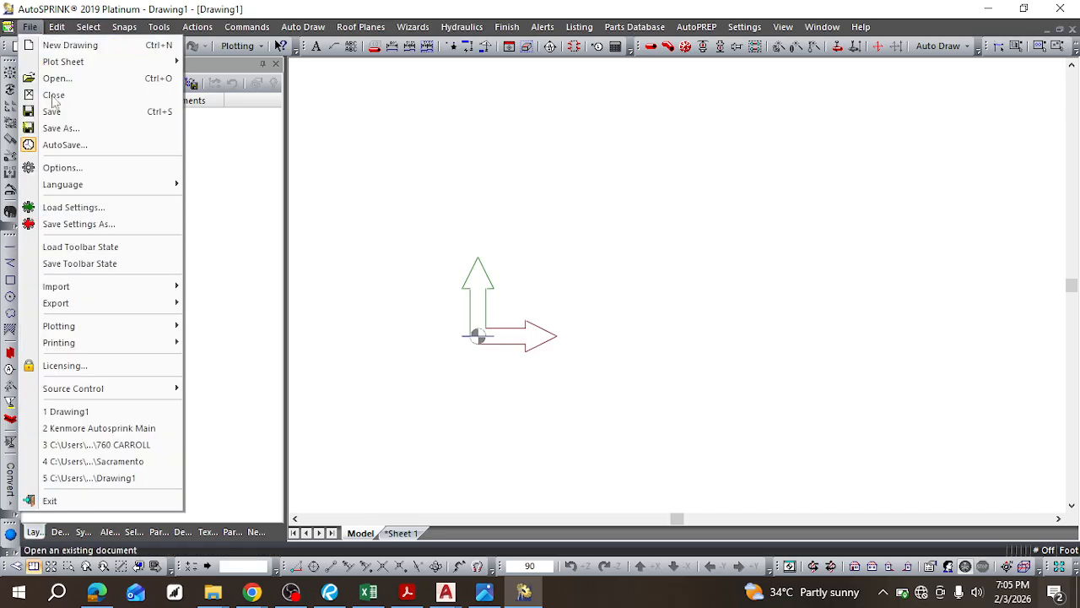
mouse_move(93, 289)
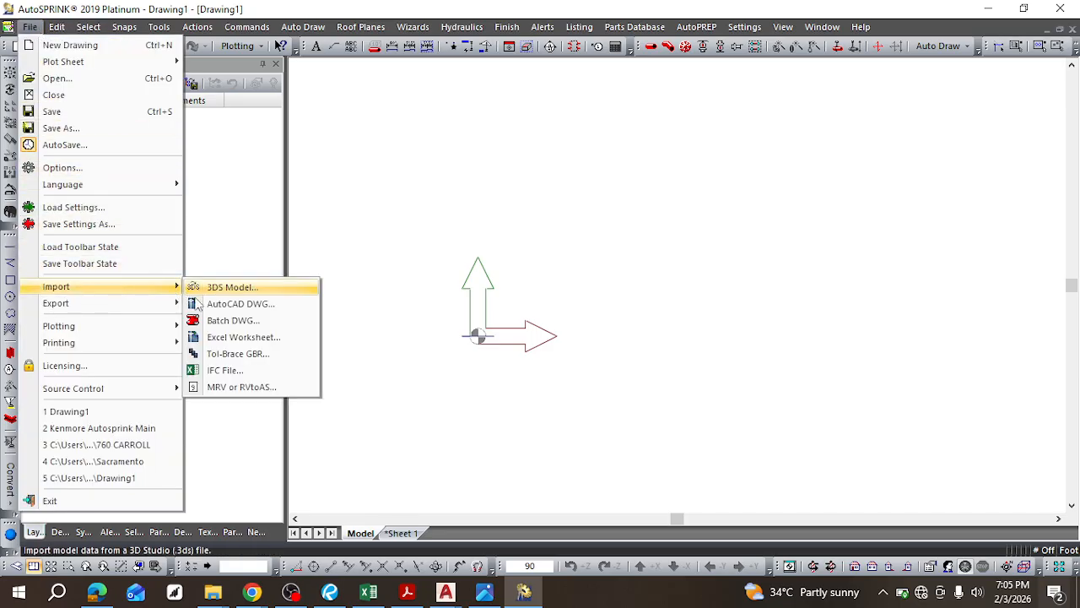
left_click(308, 303)
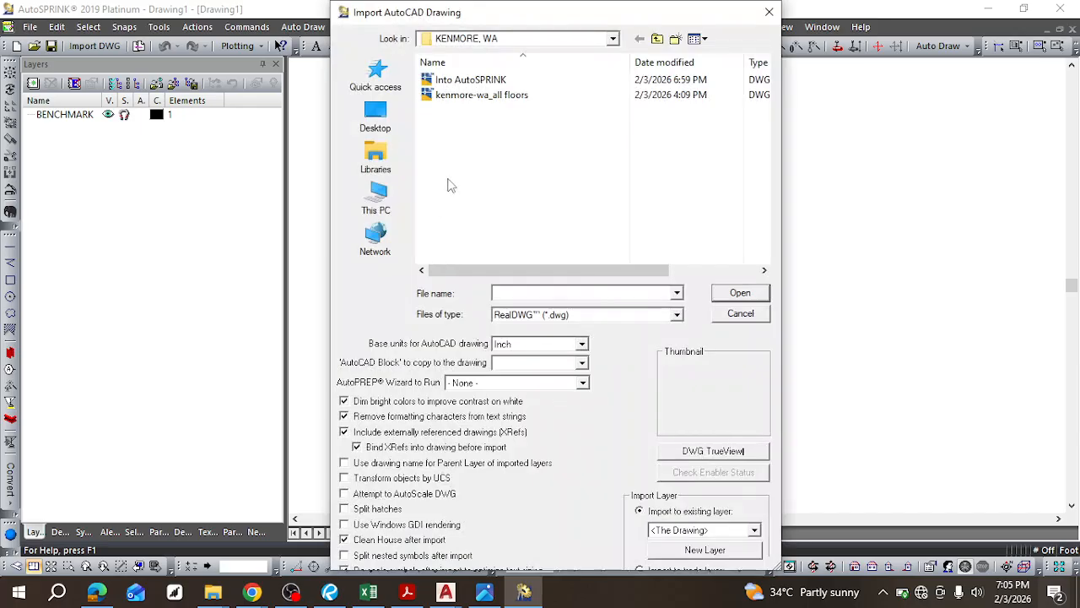
left_click(458, 82)
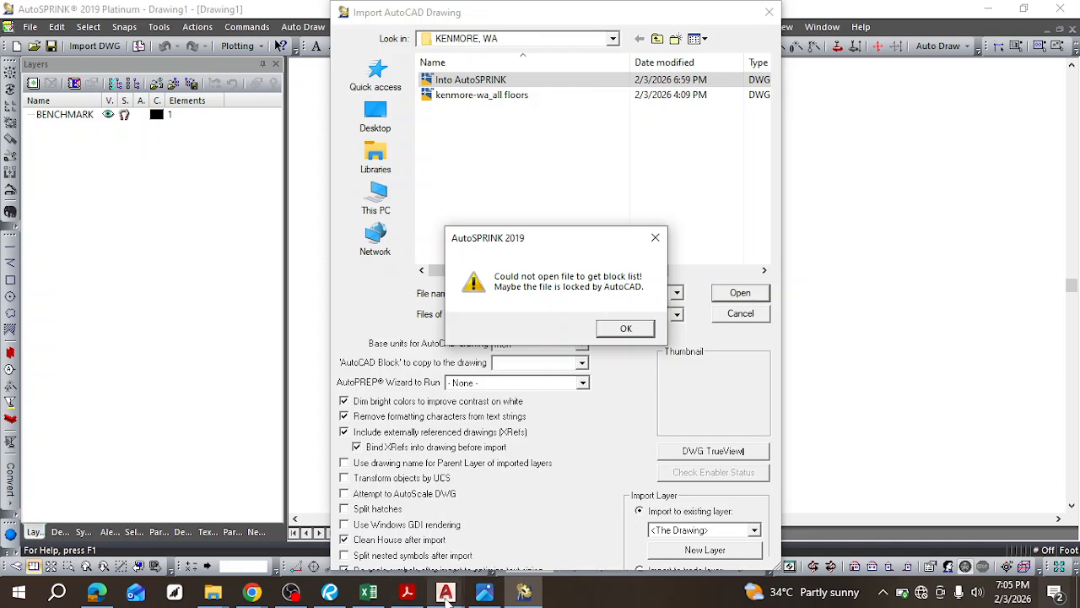
Step: Switch to AutoCAD and save and close the Into AutoSPRINK drawing so the file is released for import
mouse_move(446, 594)
left_click(499, 521)
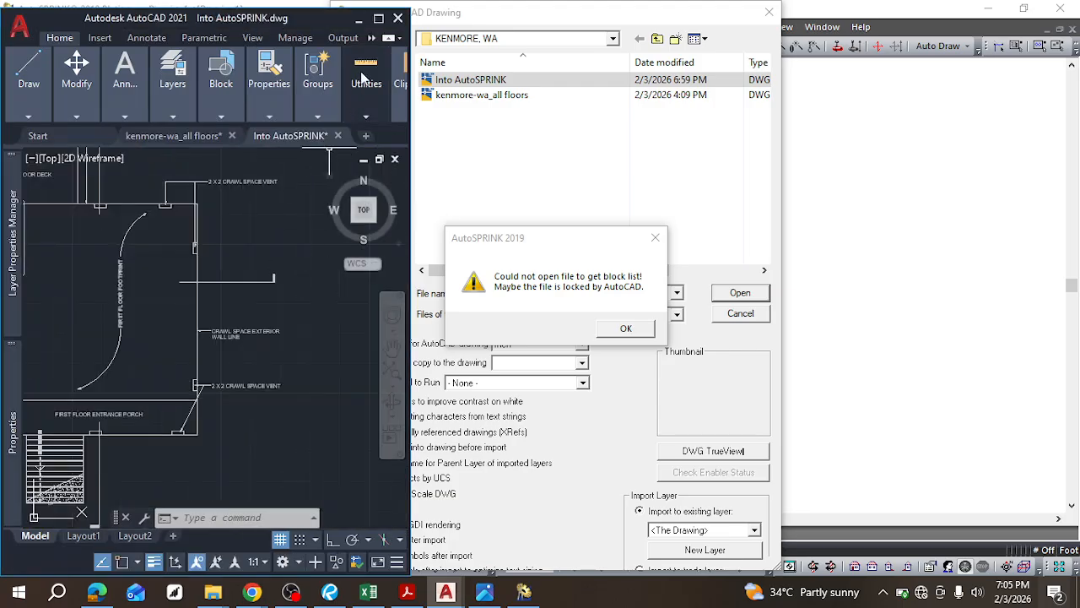
left_click(378, 18)
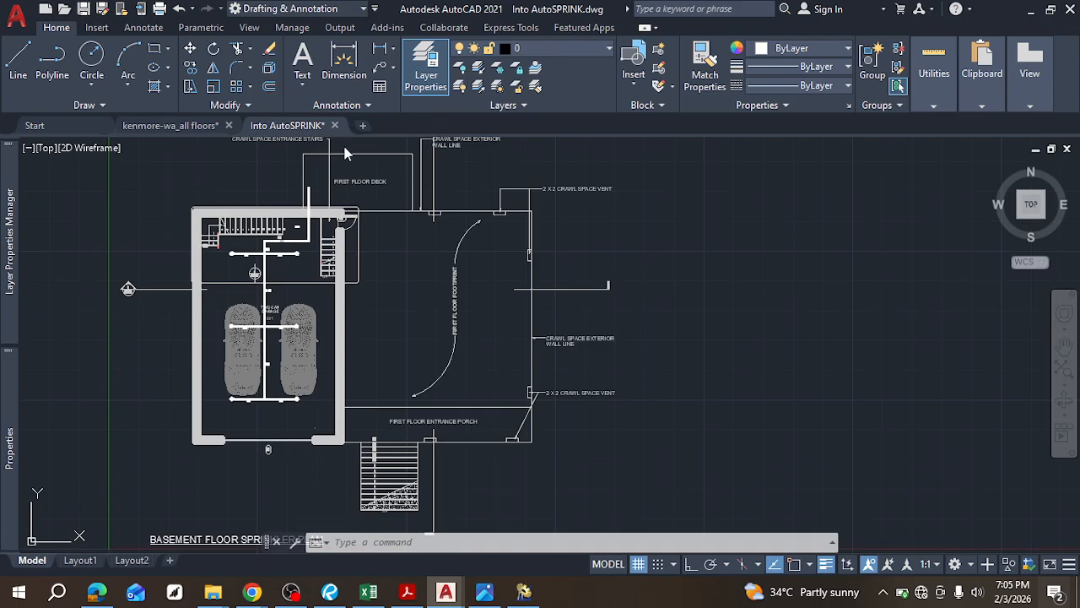
key("ctrl+s")
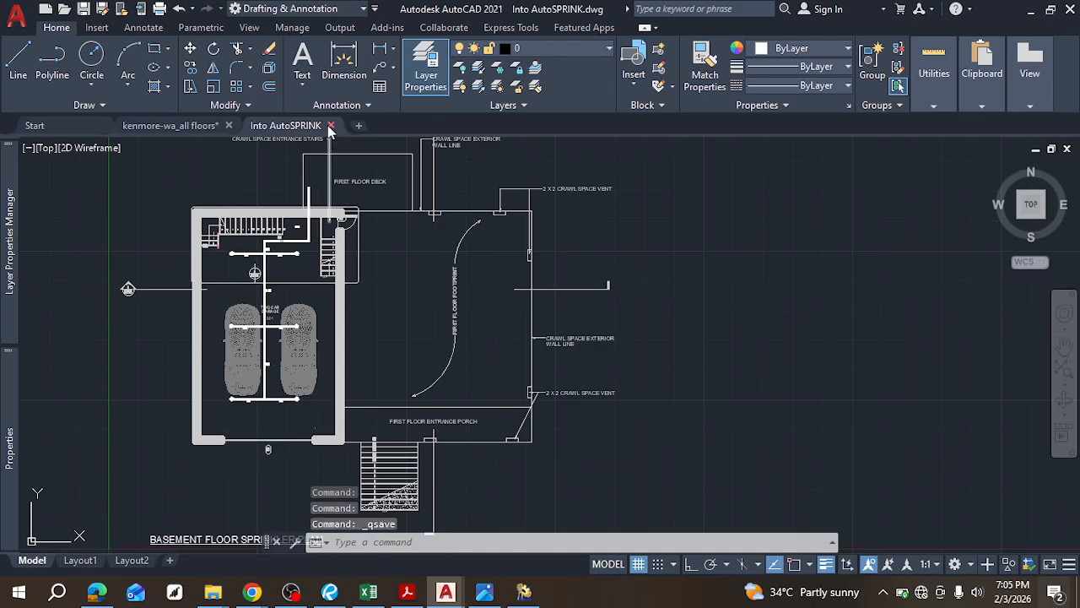
key("ctrl+F4")
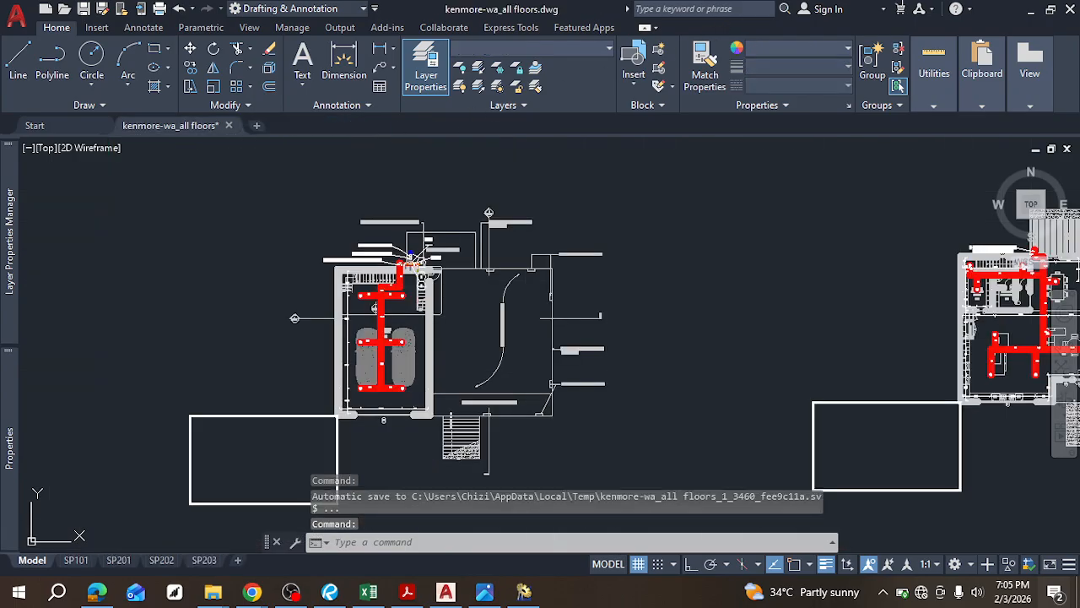
left_click(1031, 9)
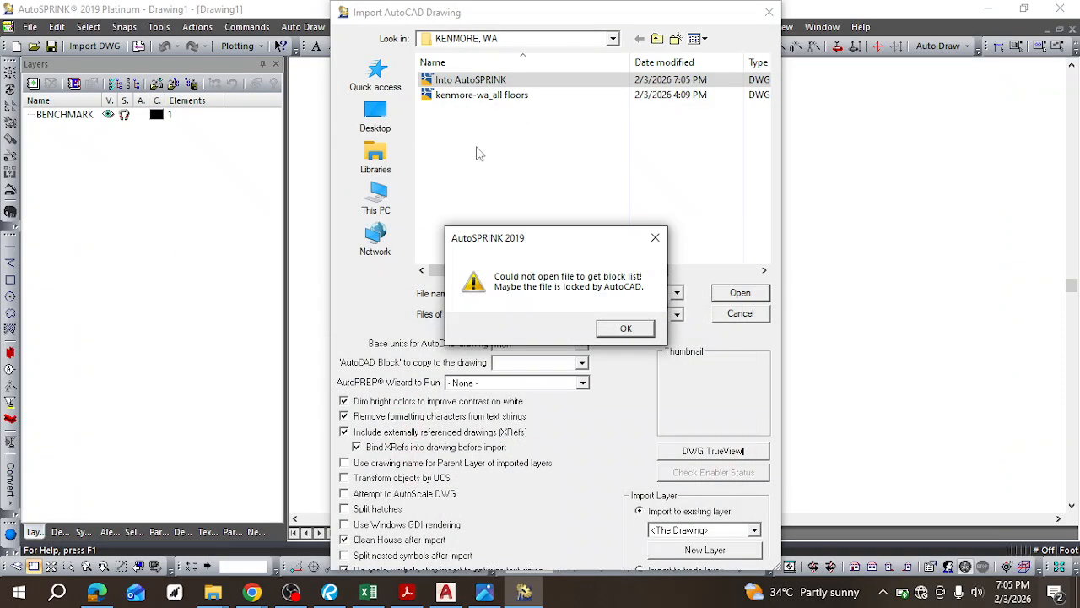
Step: Dismiss the locked-file warning and import the Into AutoSPRINK DWG from the KENMORE, WA folder into the drawing
left_click(625, 329)
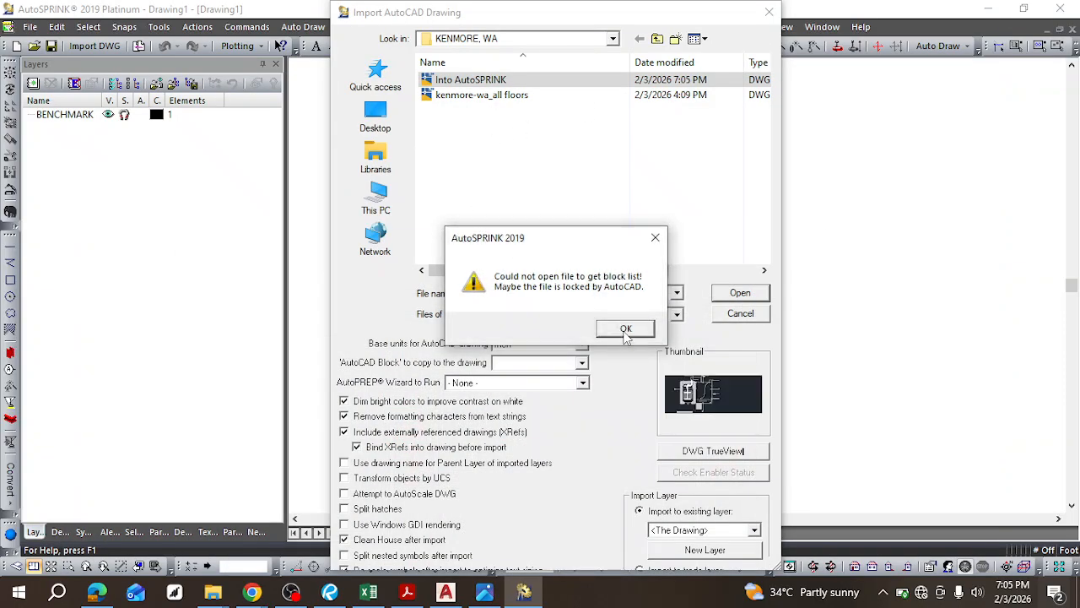
left_click(654, 238)
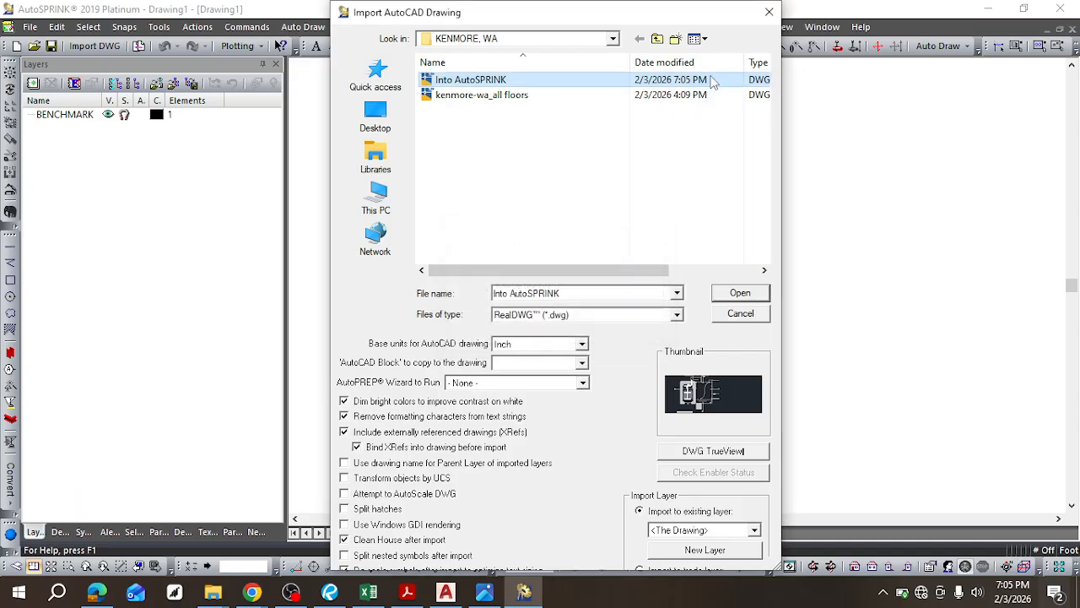
double_click(709, 80)
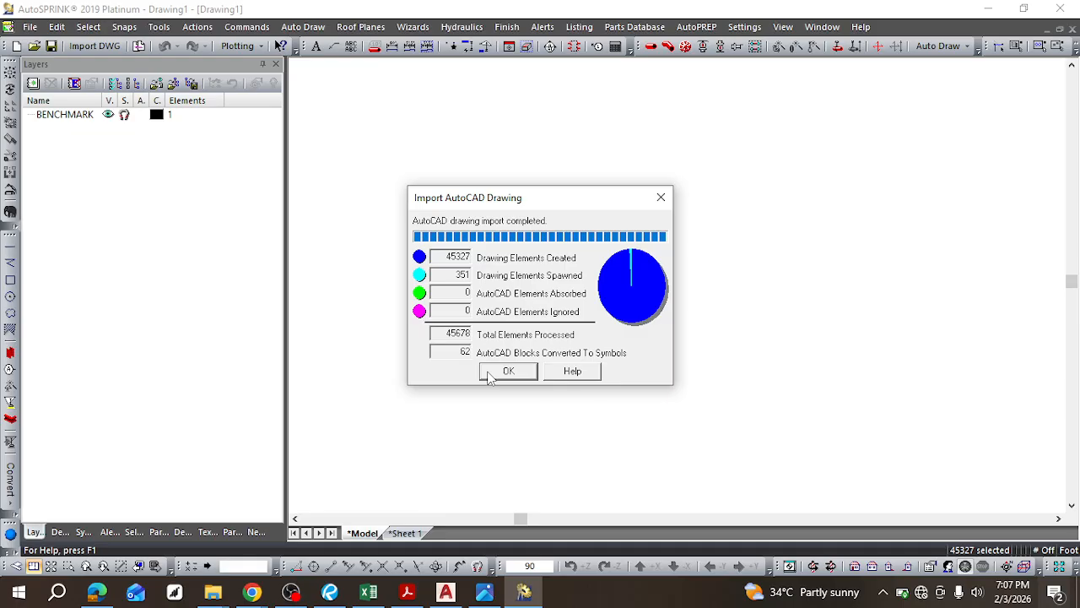
left_click(490, 375)
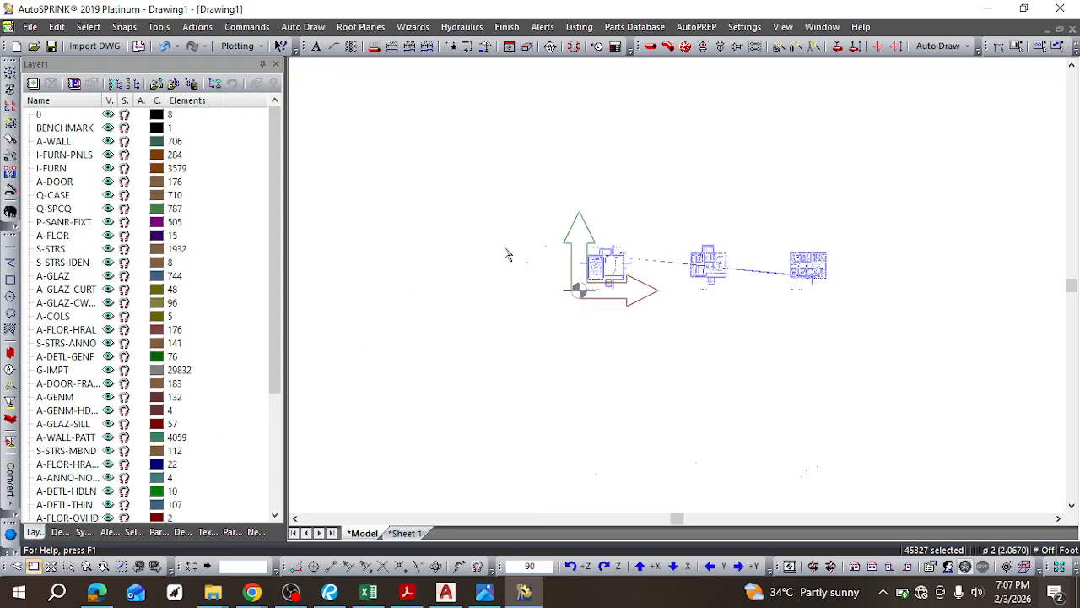
Step: Examine the imported floor plans and the stray diagonal line running between them
scroll(726, 245, "up", 2)
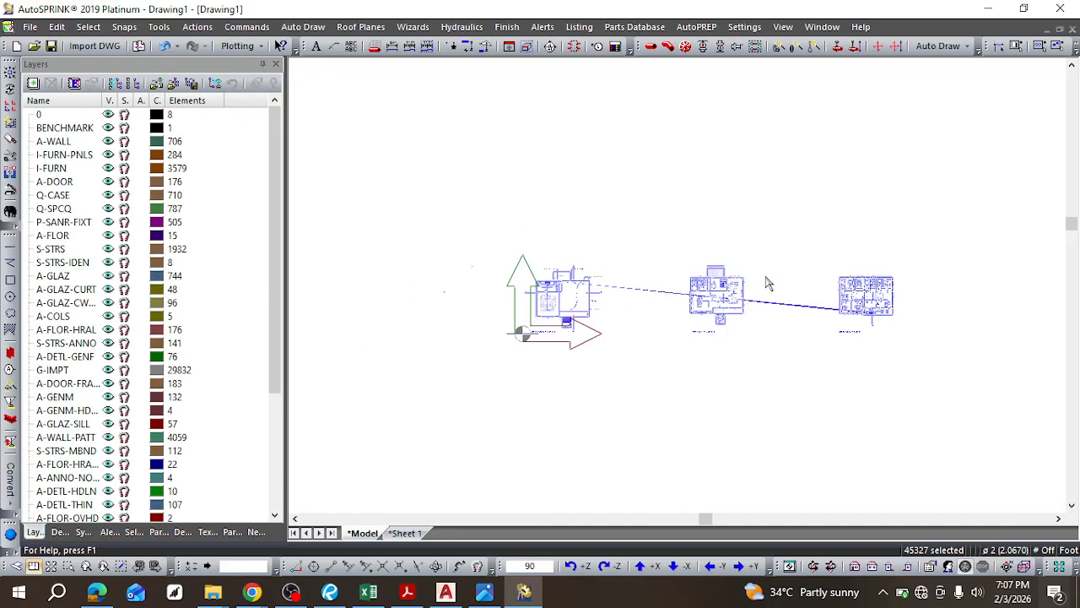
scroll(776, 296, "up", 5)
scroll(781, 362, "down", 3)
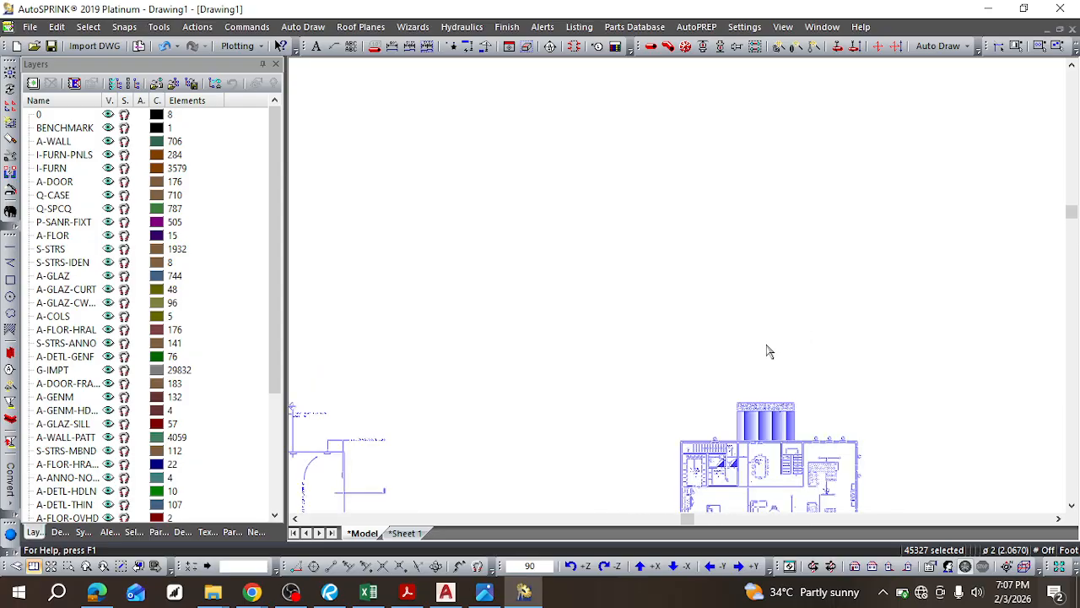
scroll(577, 407, "down", 2)
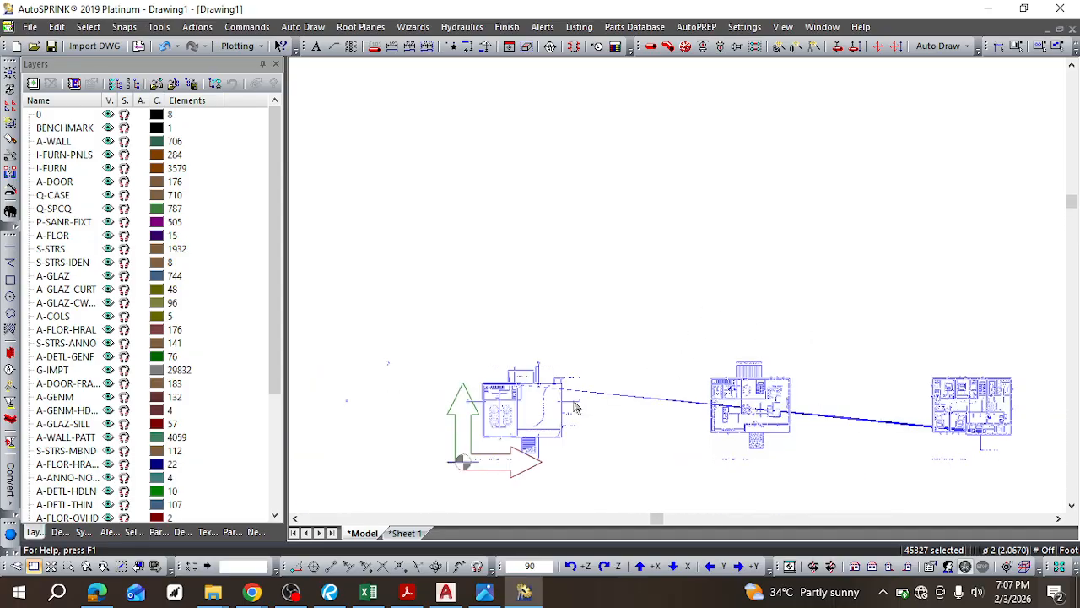
scroll(580, 439, "down", 1)
scroll(597, 437, "up", 1)
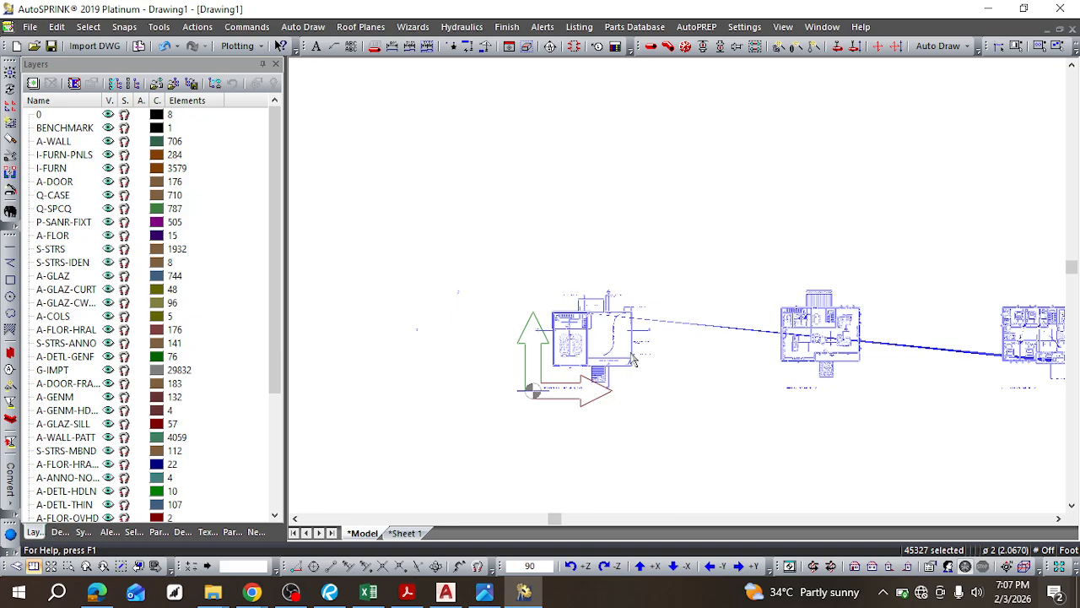
scroll(631, 361, "up", 1)
scroll(620, 291, "up", 2)
middle_click_drag(616, 262, 597, 298)
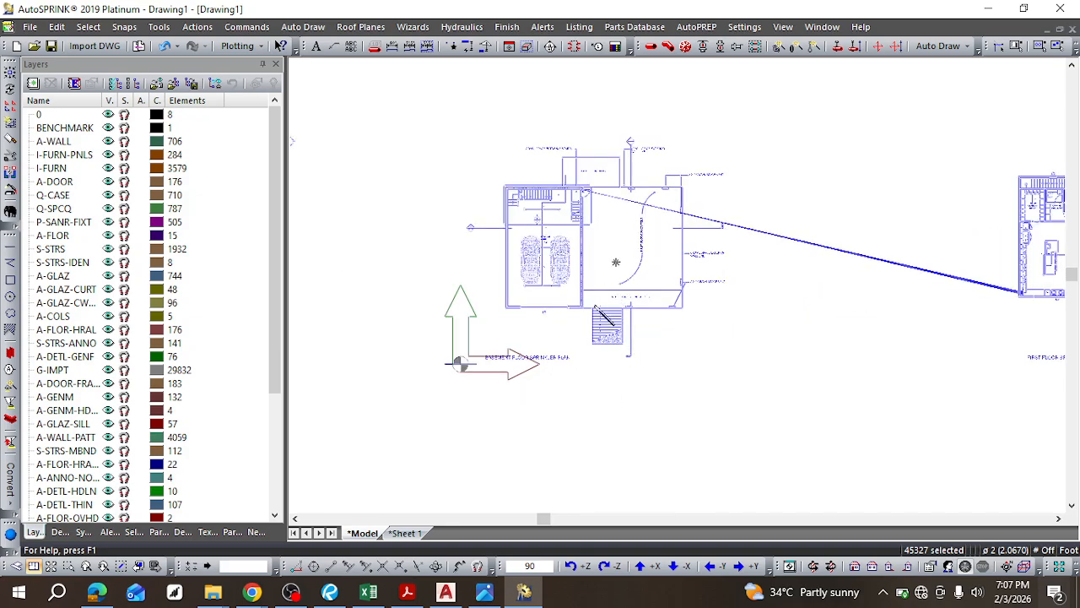
scroll(650, 235, "down", 3)
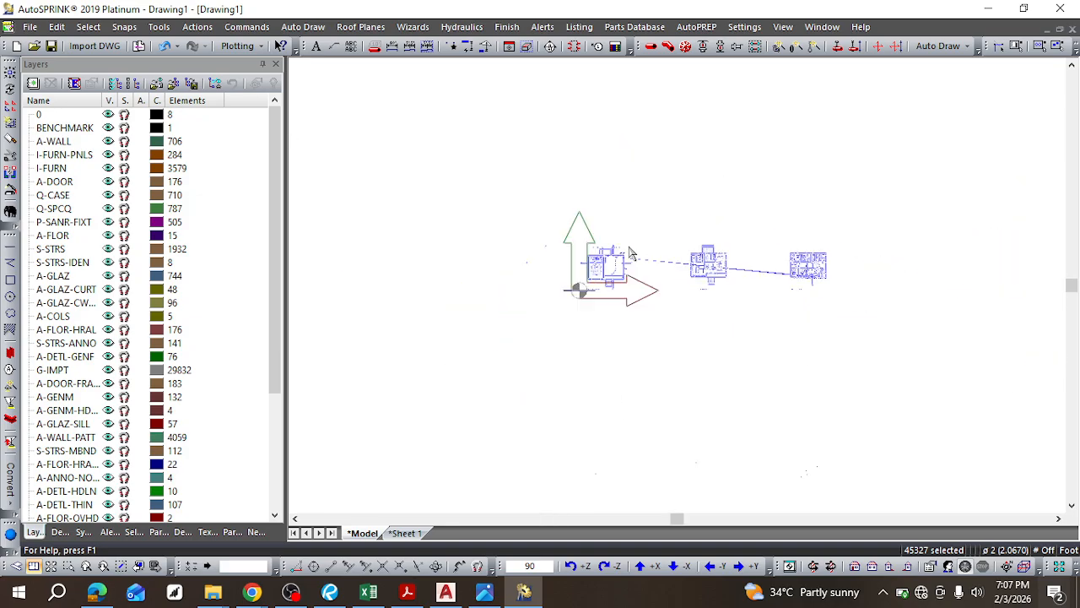
scroll(607, 274, "up", 1)
scroll(614, 268, "up", 1)
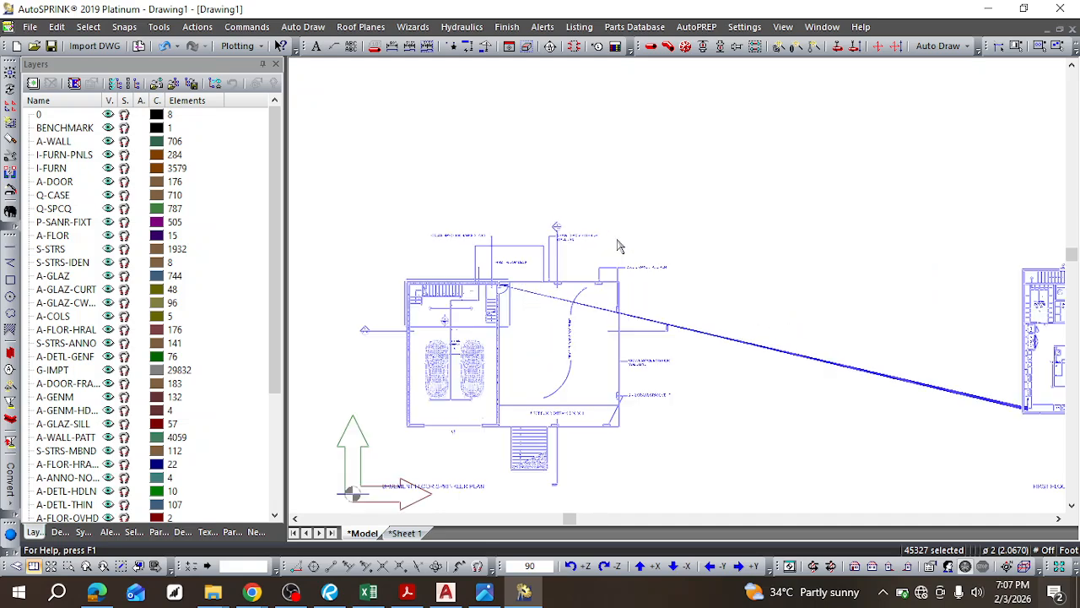
scroll(615, 268, "up", 2)
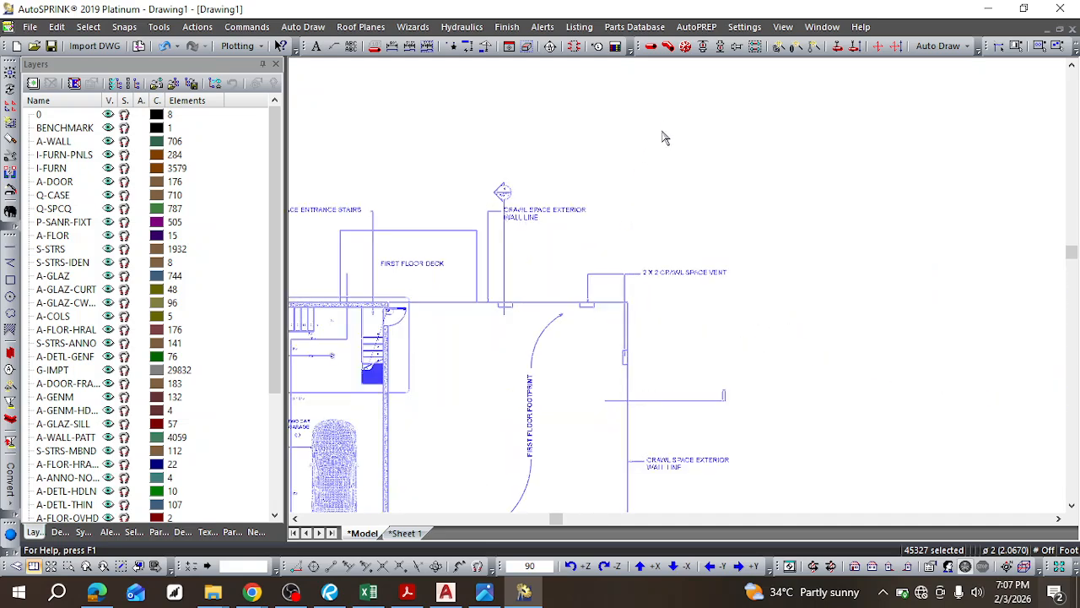
Step: Set the view rendering to Direct3D and deselect the imported elements
left_click(783, 27)
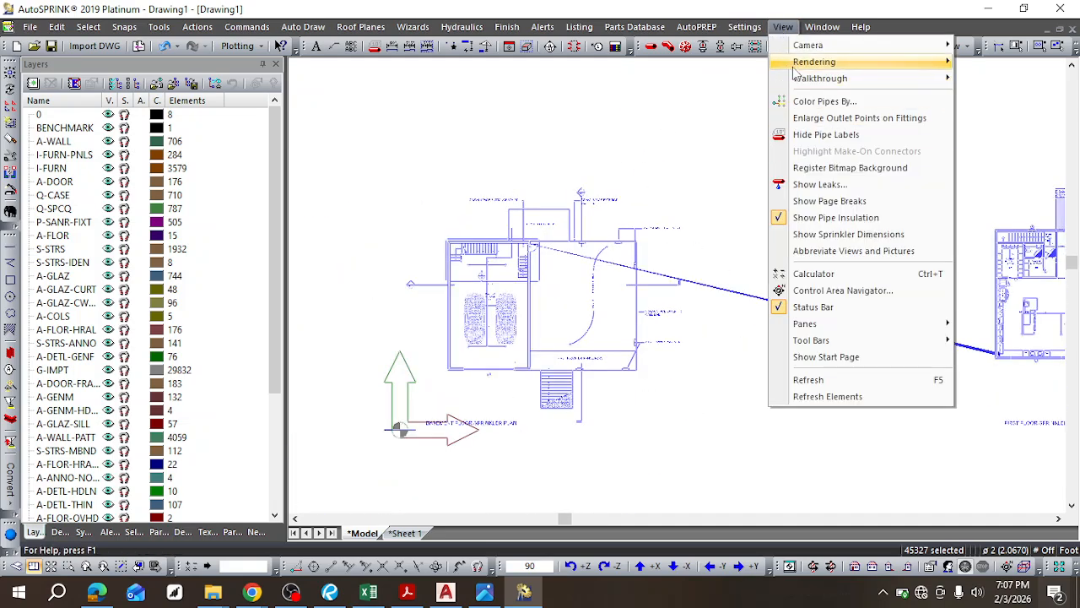
mouse_move(814, 62)
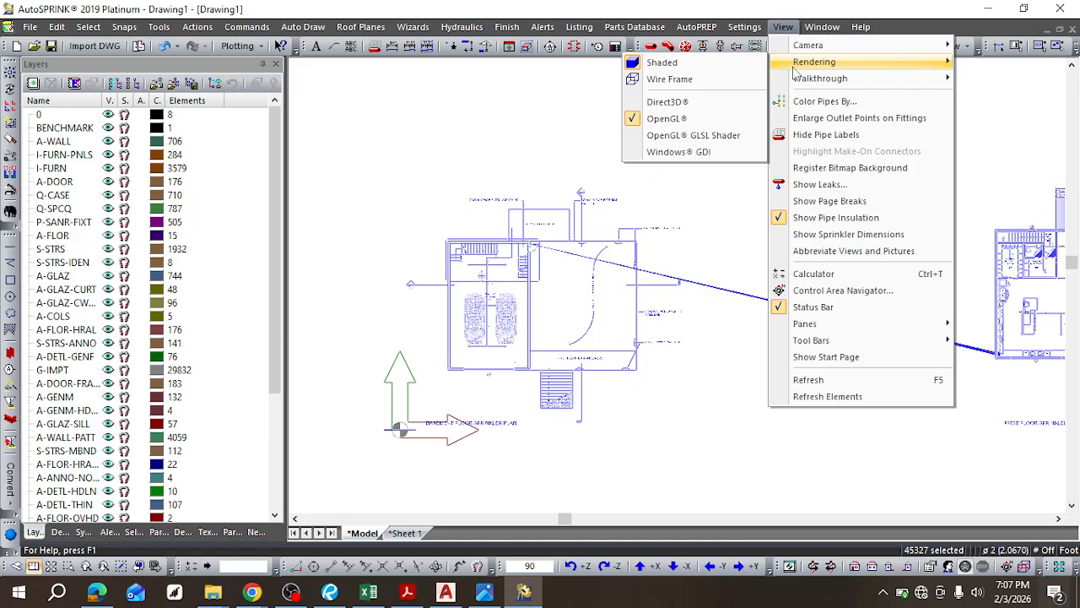
left_click(702, 102)
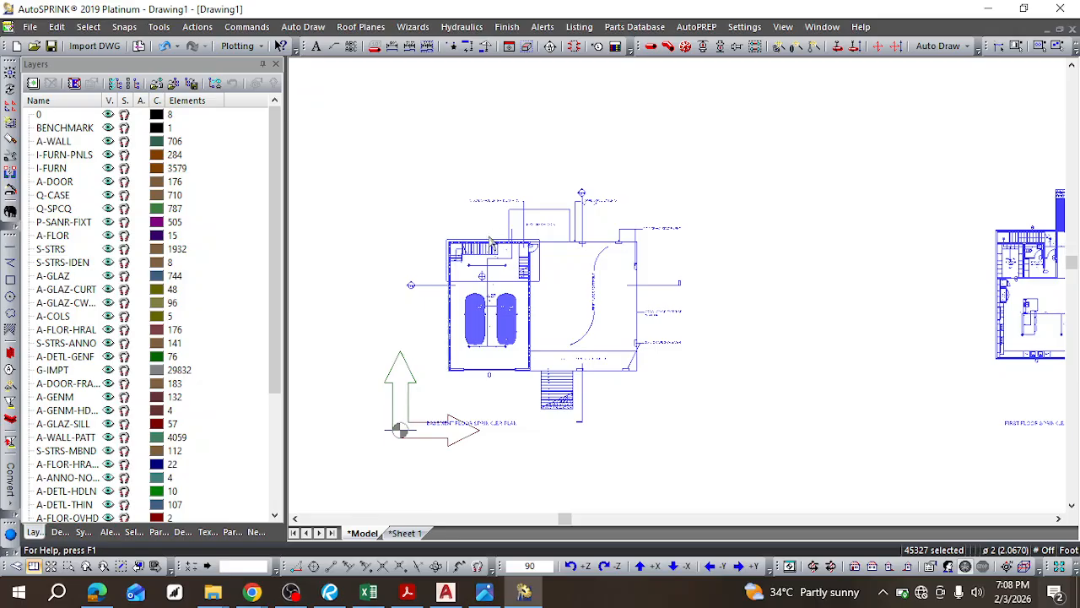
left_click(307, 233)
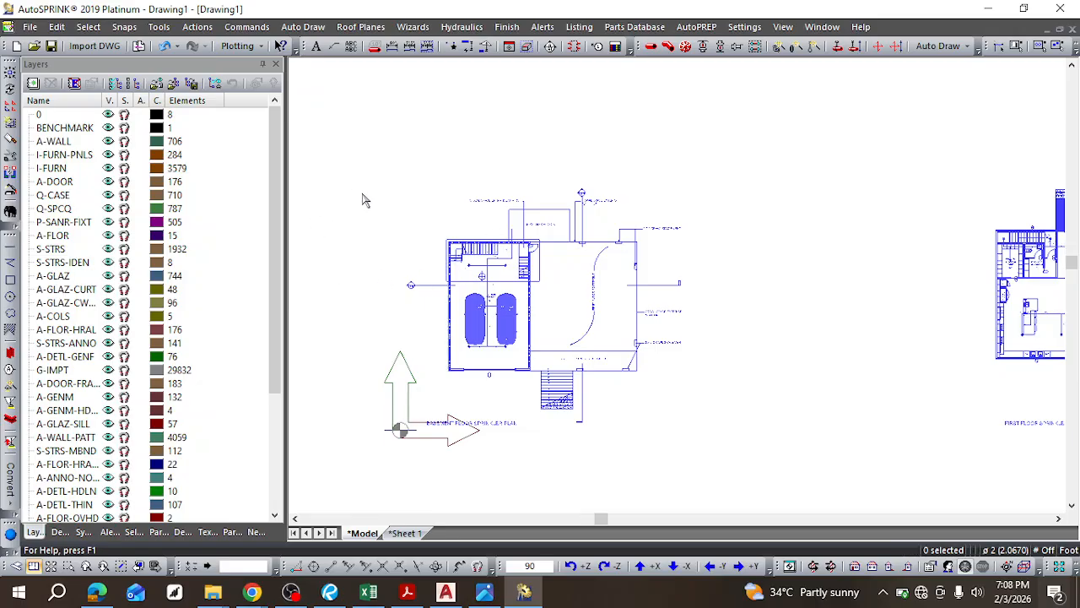
Step: Save the drawing as Drawing1 in the KENMORE, WA folder under MP Training
scroll(385, 200, "down", 4)
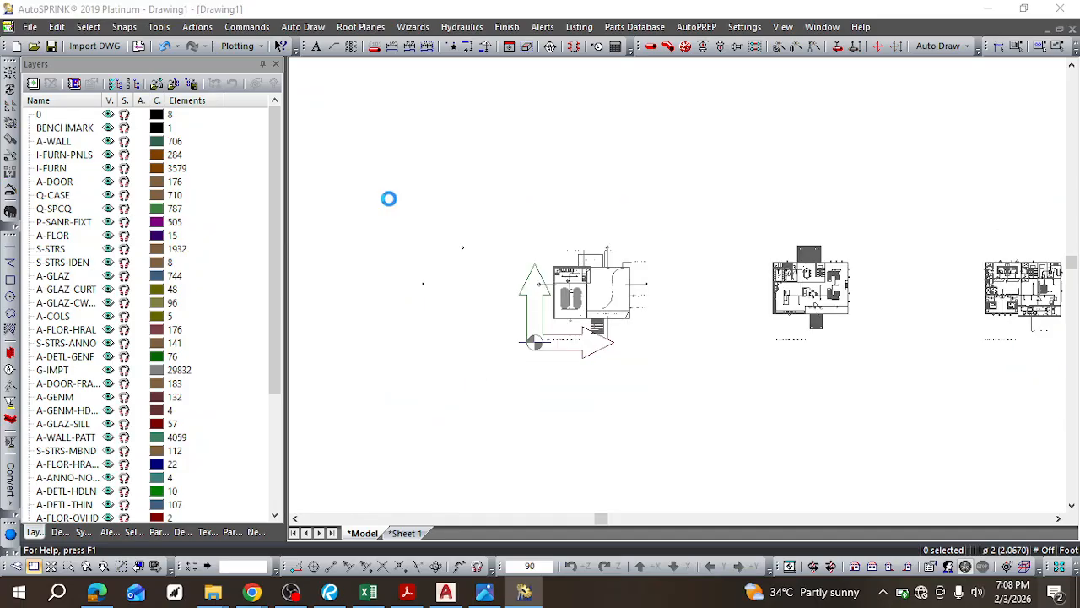
key("ctrl+s")
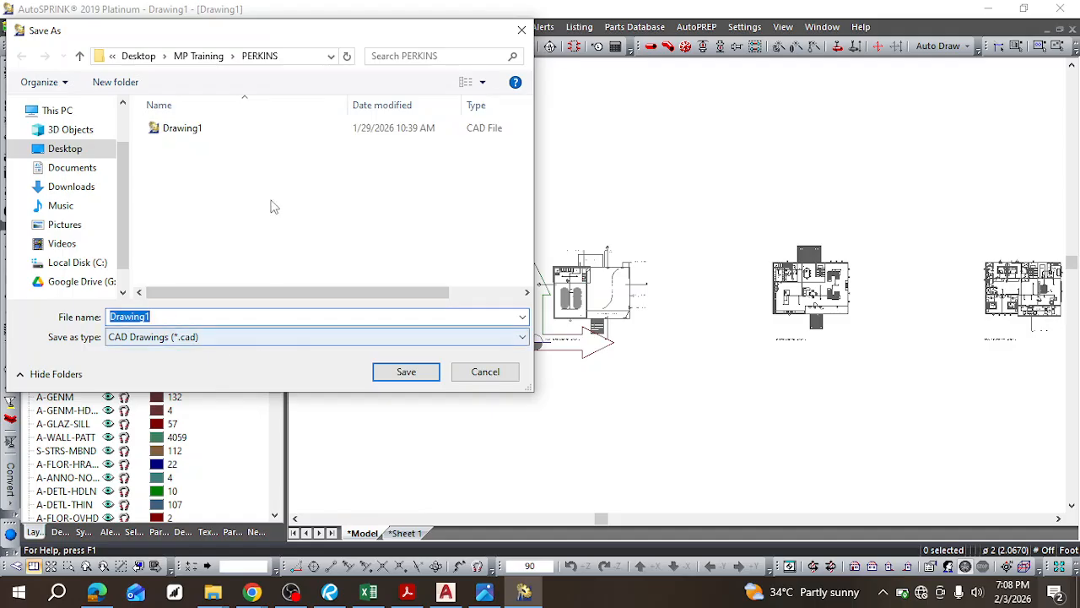
left_click(203, 57)
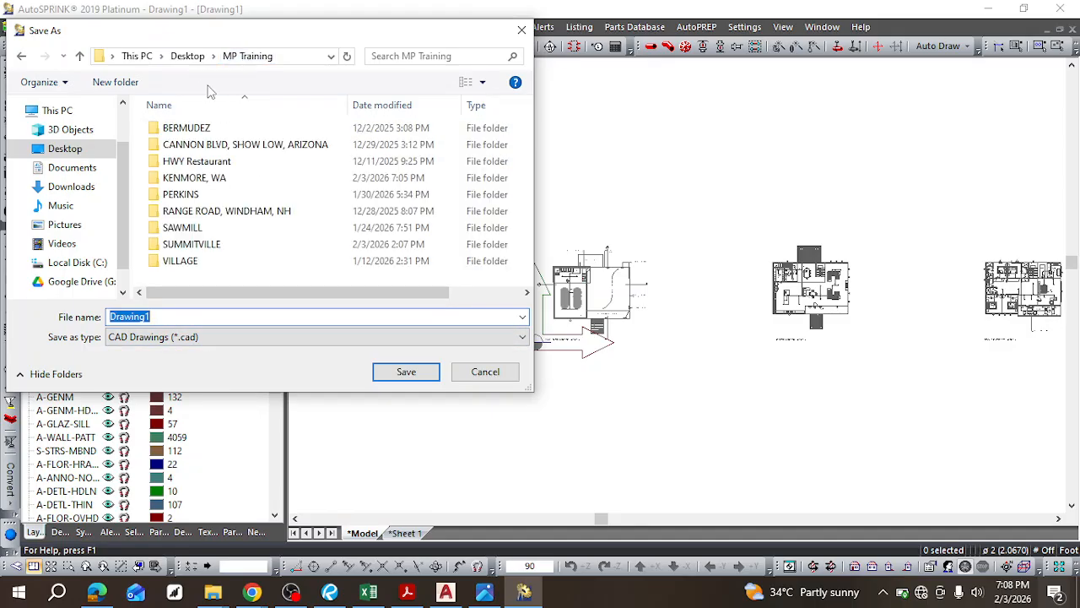
double_click(213, 178)
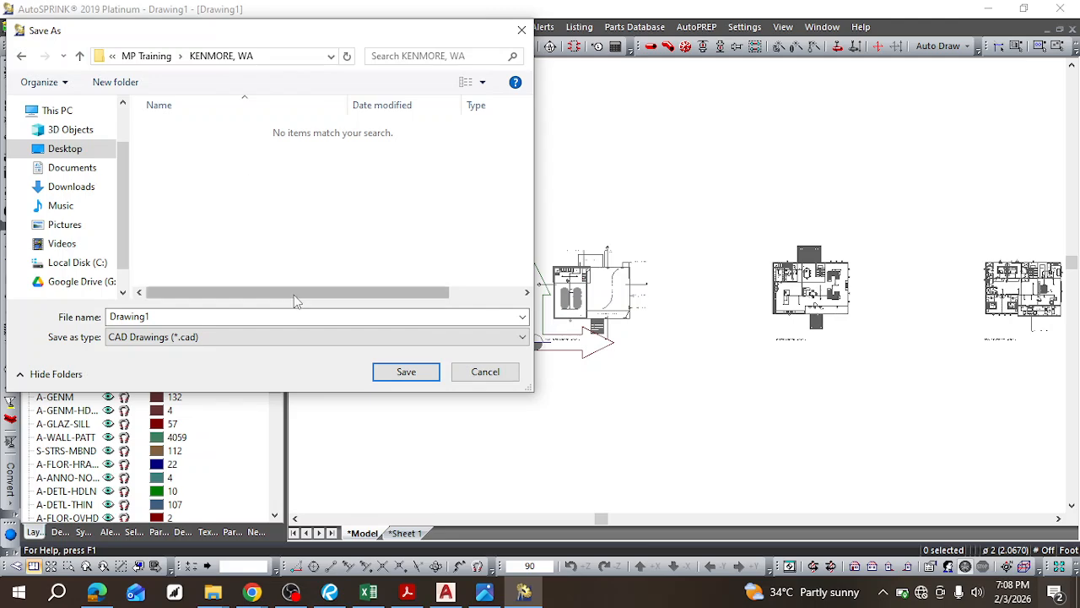
left_click(406, 372)
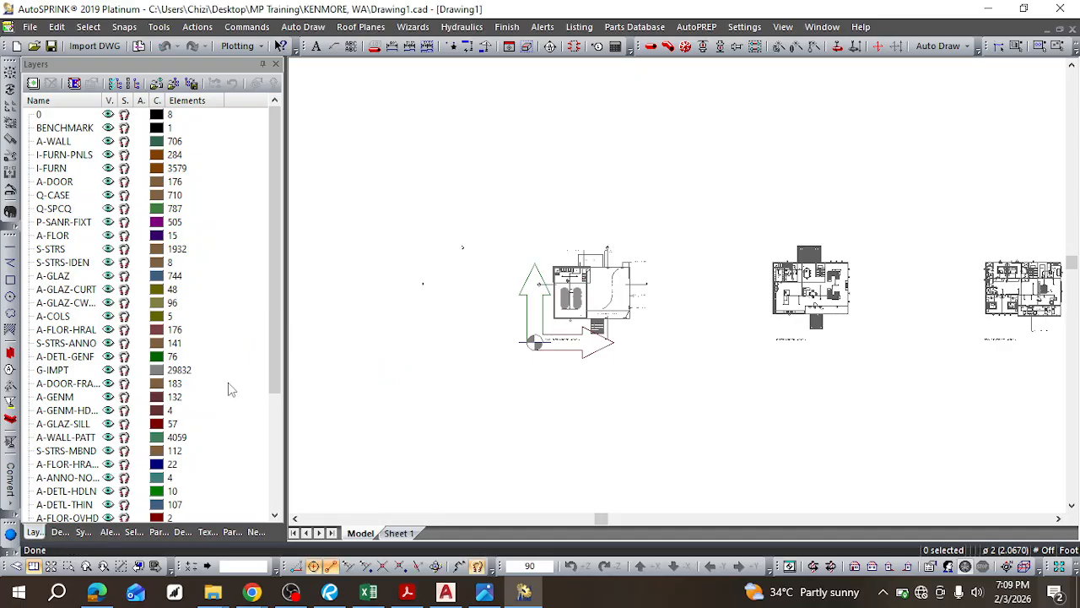
Step: Review the imported layer list and examine the basement floor sprinkler plan up close
scroll(202, 396, "down", 2)
scroll(200, 392, "down", 2)
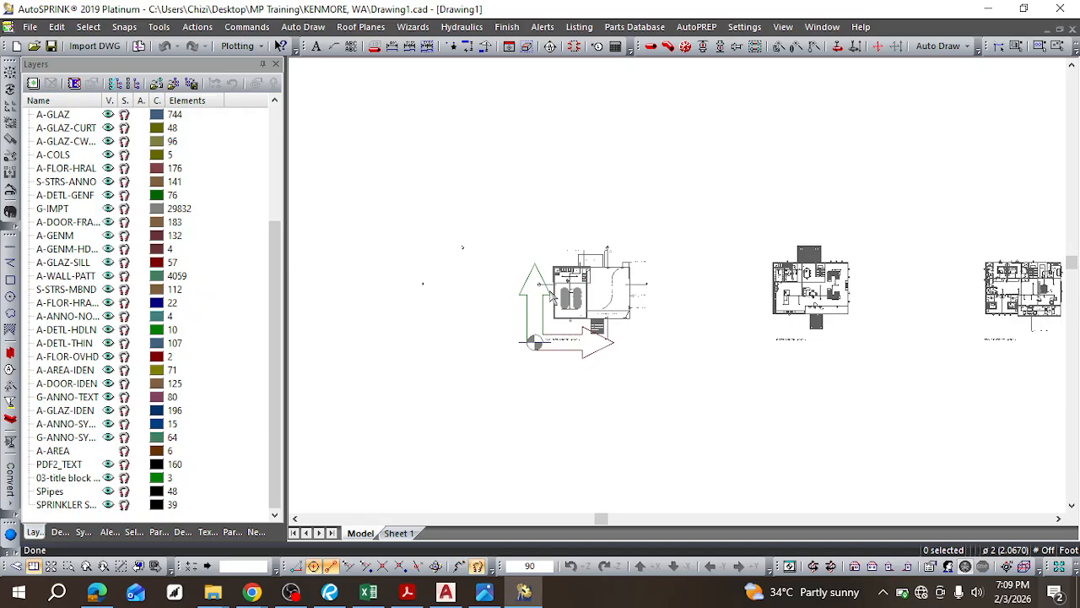
scroll(603, 294, "up", 2)
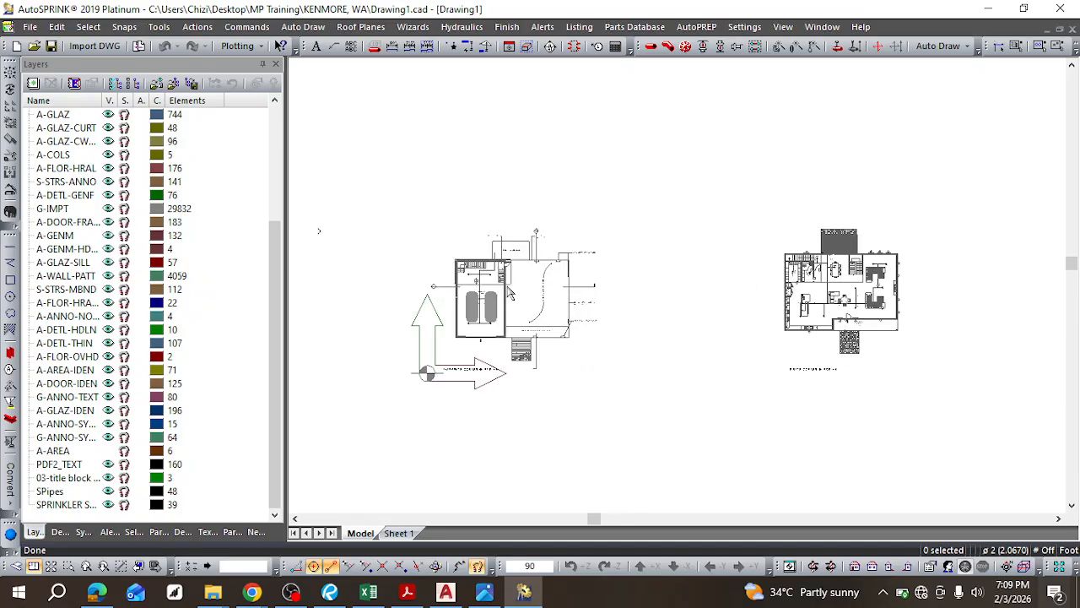
scroll(506, 291, "up", 3)
scroll(487, 278, "up", 2)
scroll(465, 278, "down", 3)
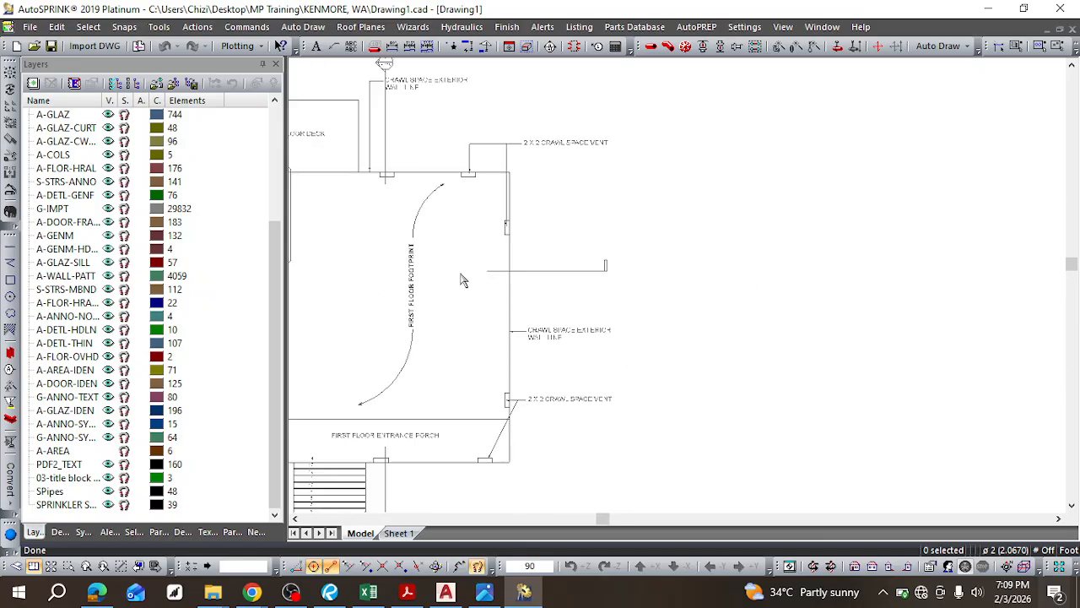
scroll(465, 268, "down", 2)
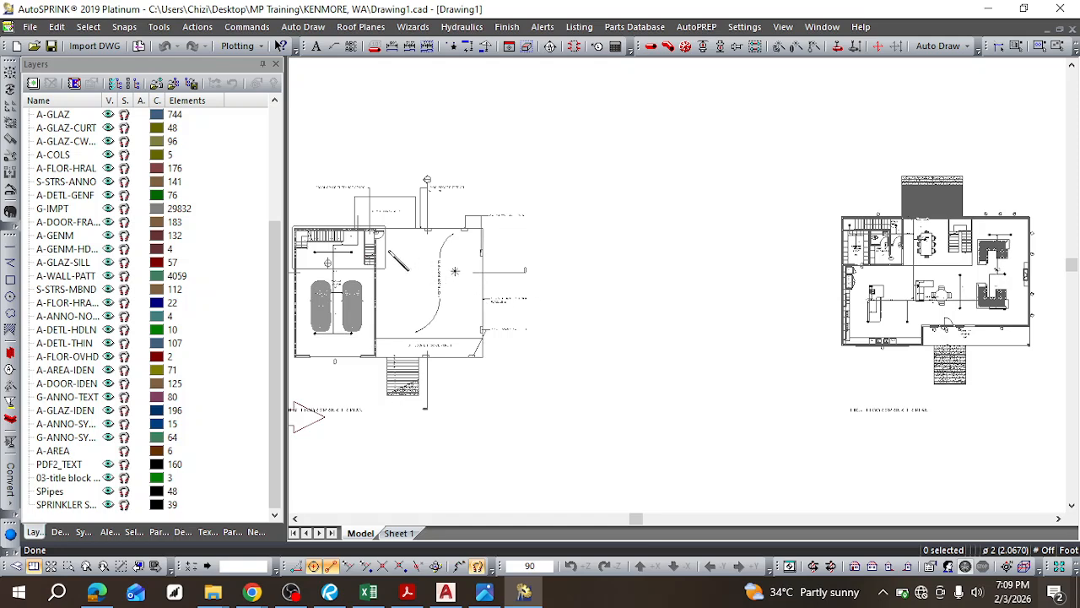
scroll(312, 213, "up", 2)
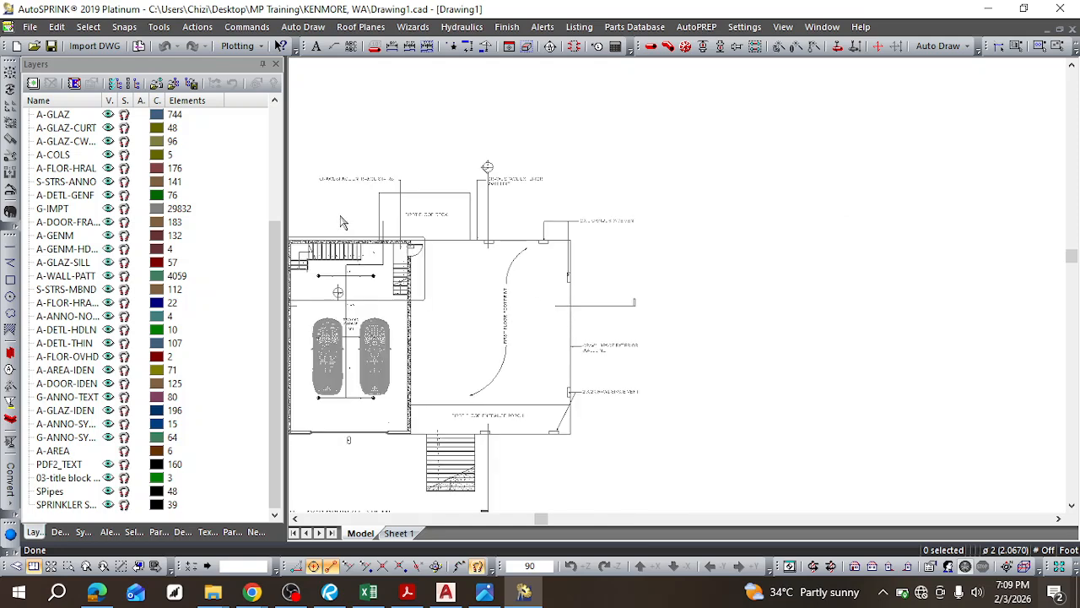
scroll(372, 225, "up", 2)
scroll(369, 237, "down", 1)
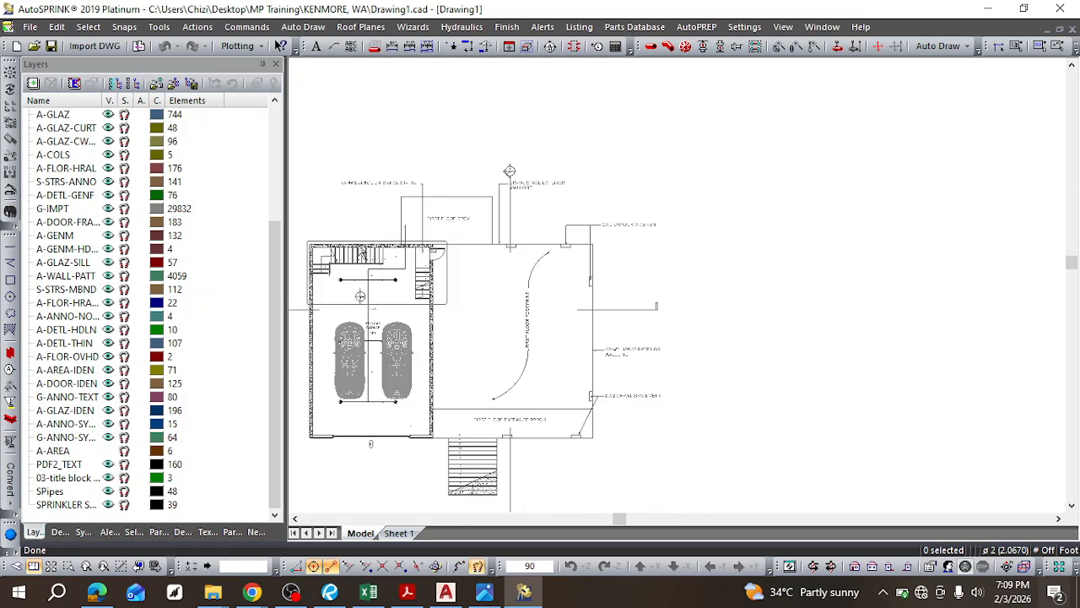
scroll(368, 237, "down", 2)
scroll(337, 274, "up", 1)
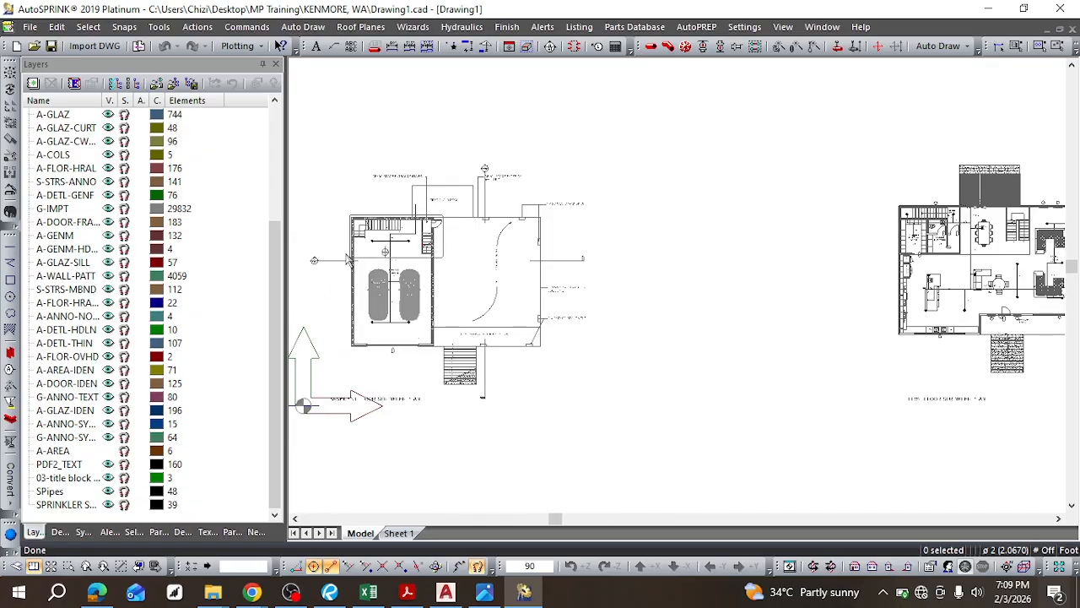
scroll(369, 236, "up", 1)
scroll(431, 201, "up", 1)
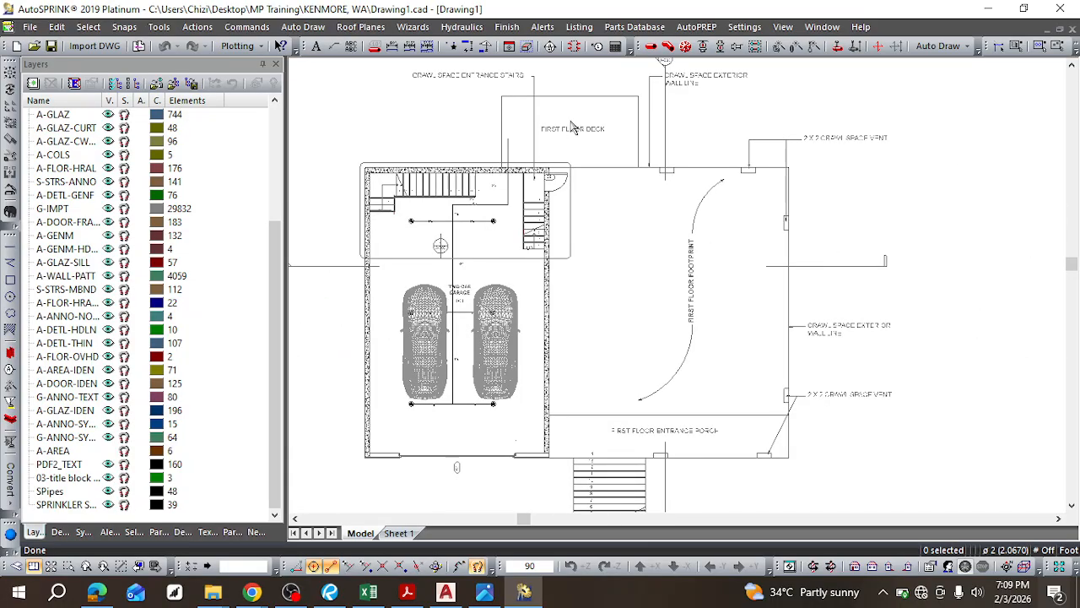
scroll(447, 329, "down", 1)
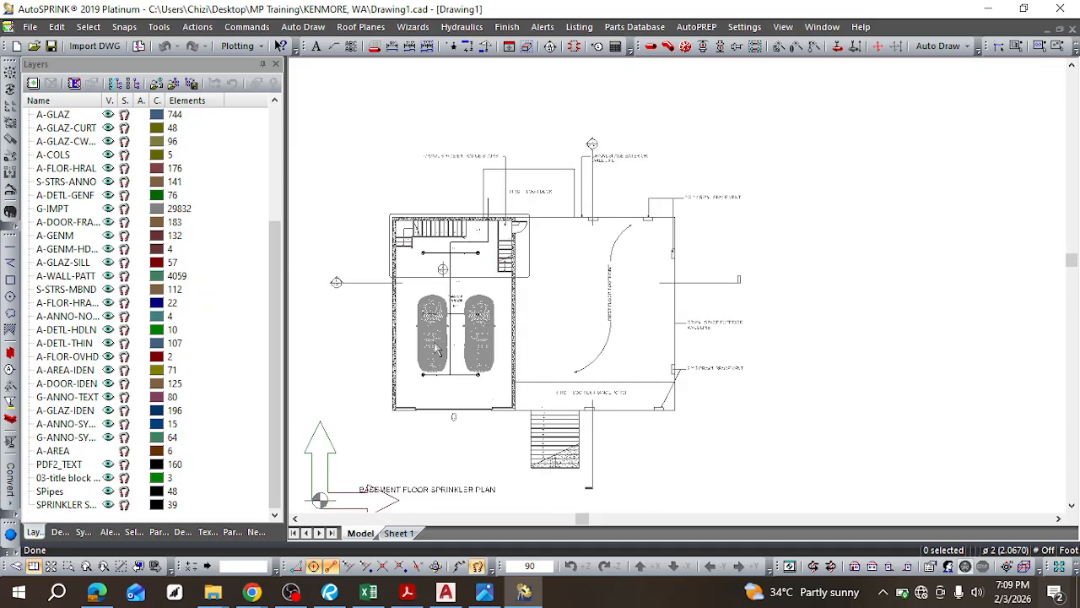
Step: Examine the basement floor sprinkler plan, including the first floor deck outline and the sprinkler piping over the two-car garage
scroll(439, 349, "down", 1)
scroll(412, 447, "up", 1)
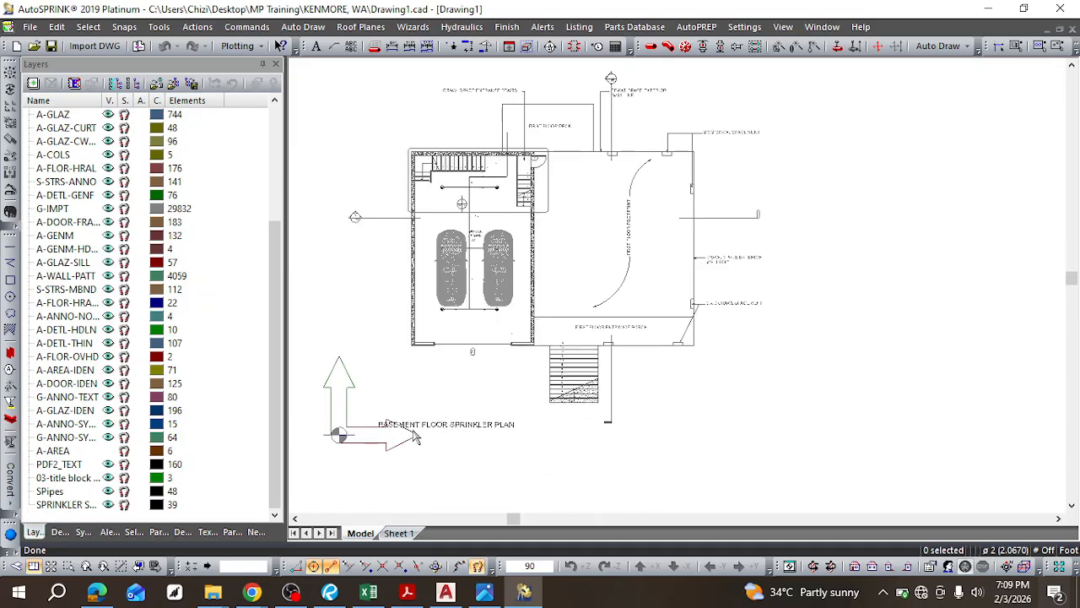
scroll(416, 439, "up", 1)
scroll(483, 209, "down", 1)
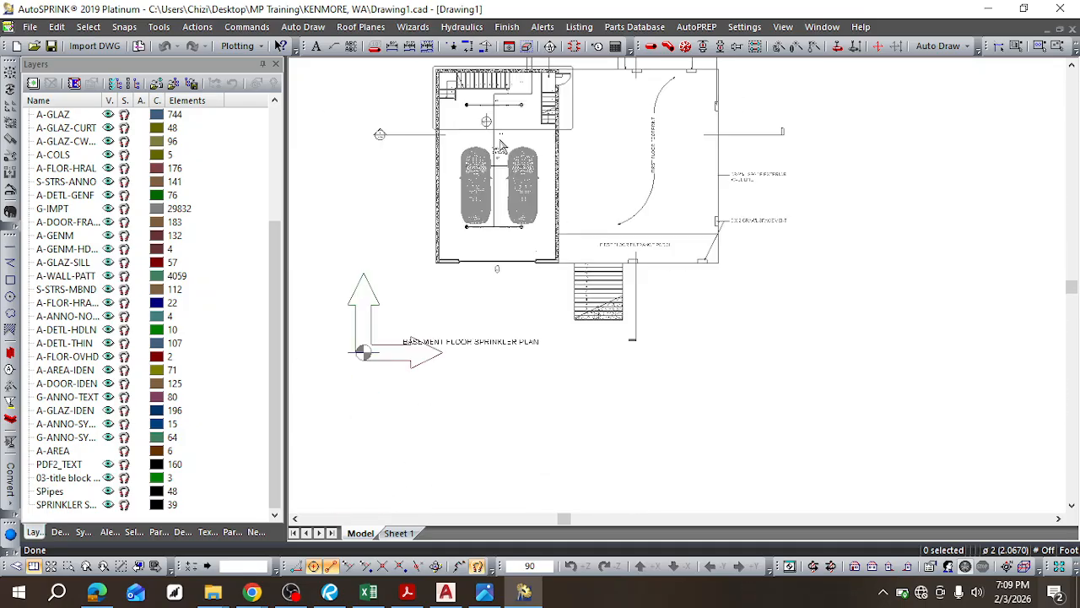
scroll(506, 142, "down", 1)
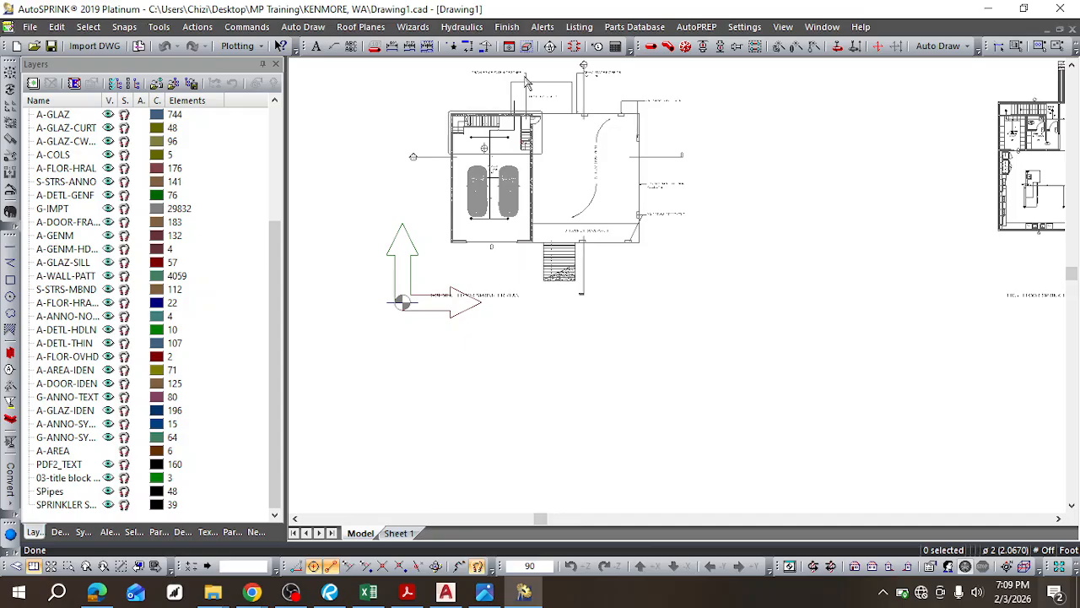
scroll(525, 81, "up", 1)
scroll(526, 87, "up", 1)
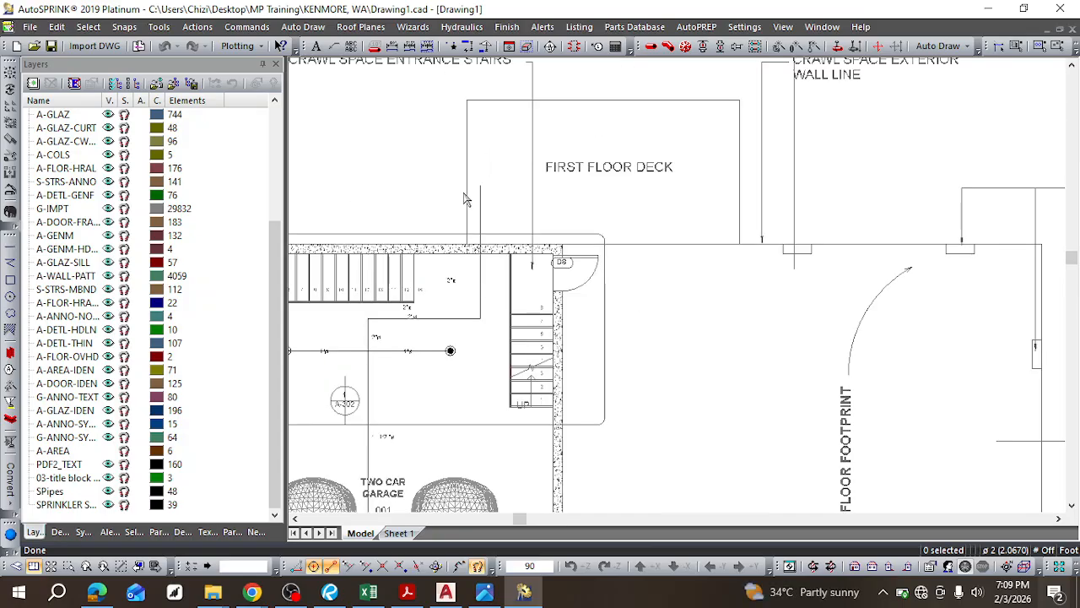
scroll(437, 235, "down", 1)
scroll(415, 304, "down", 1)
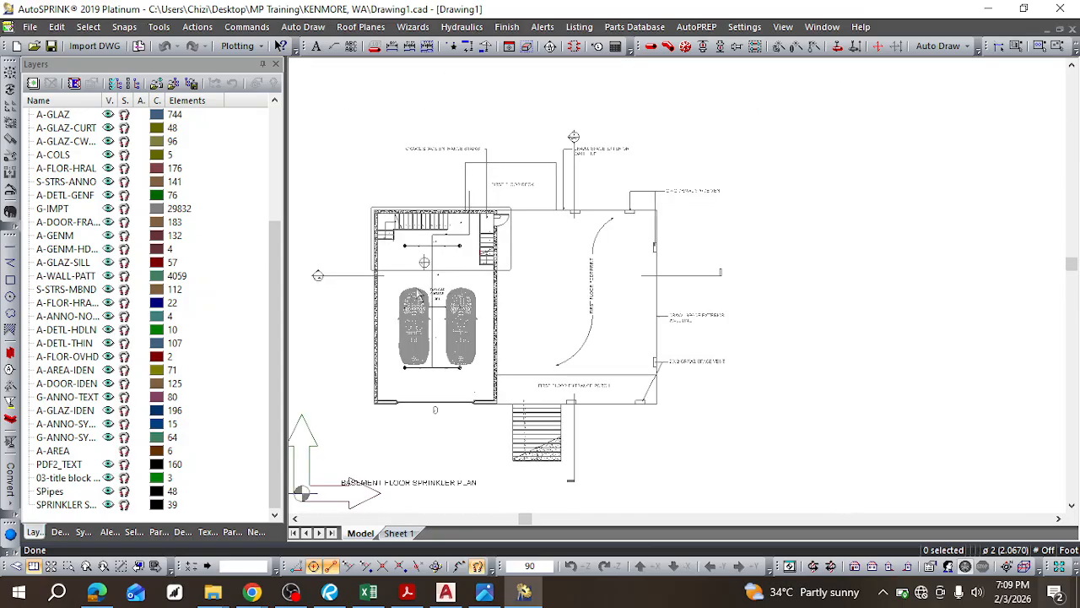
scroll(414, 304, "up", 1)
scroll(415, 291, "up", 1)
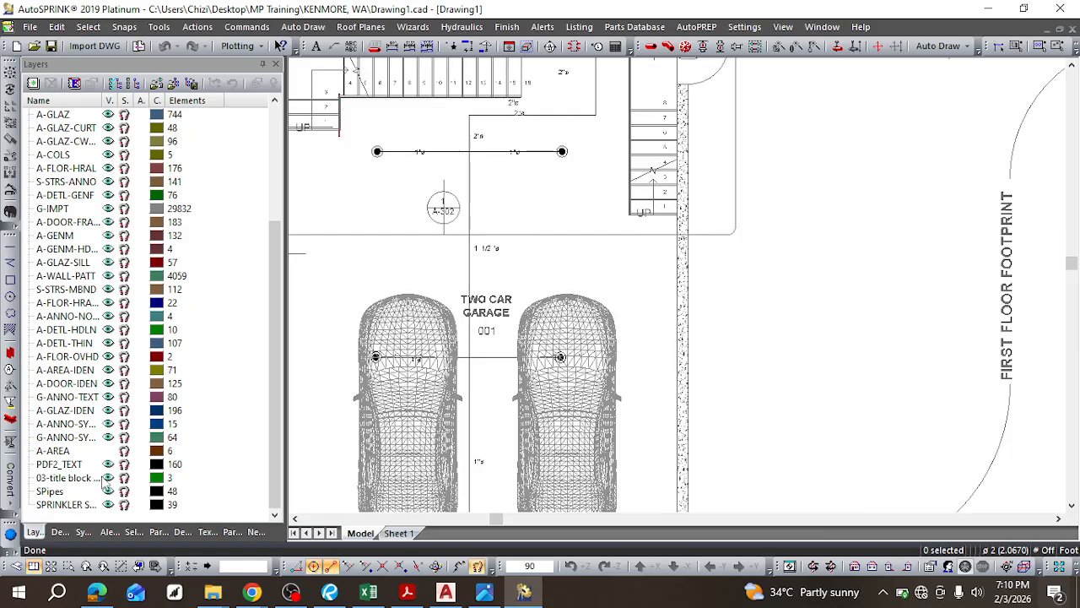
Step: Check what the 03-title block layer contributes to the plans by switching its visibility off and back on
left_click(108, 478)
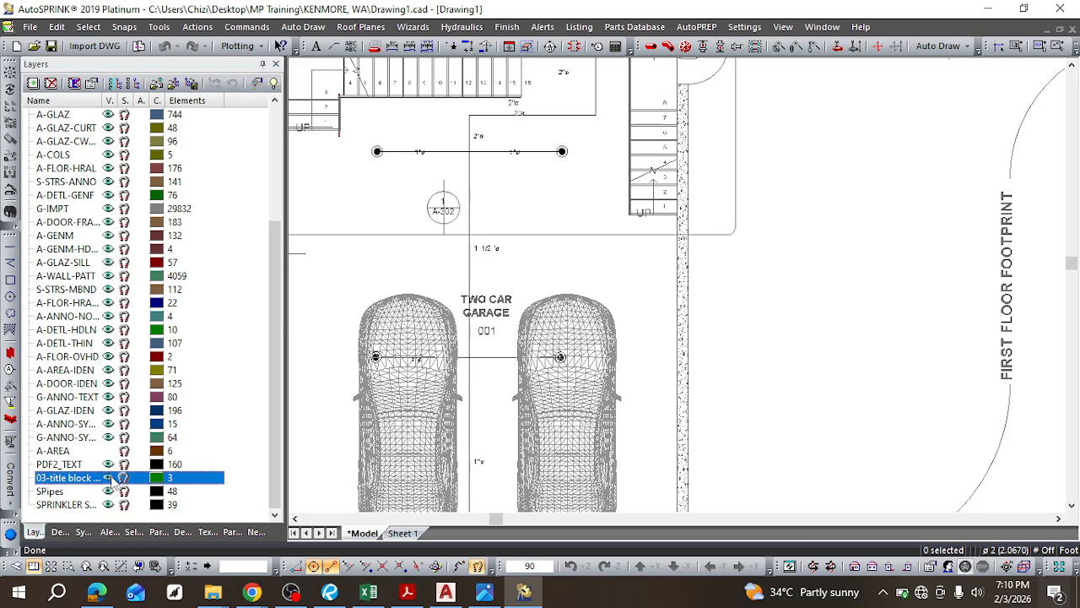
scroll(334, 321, "down", 1)
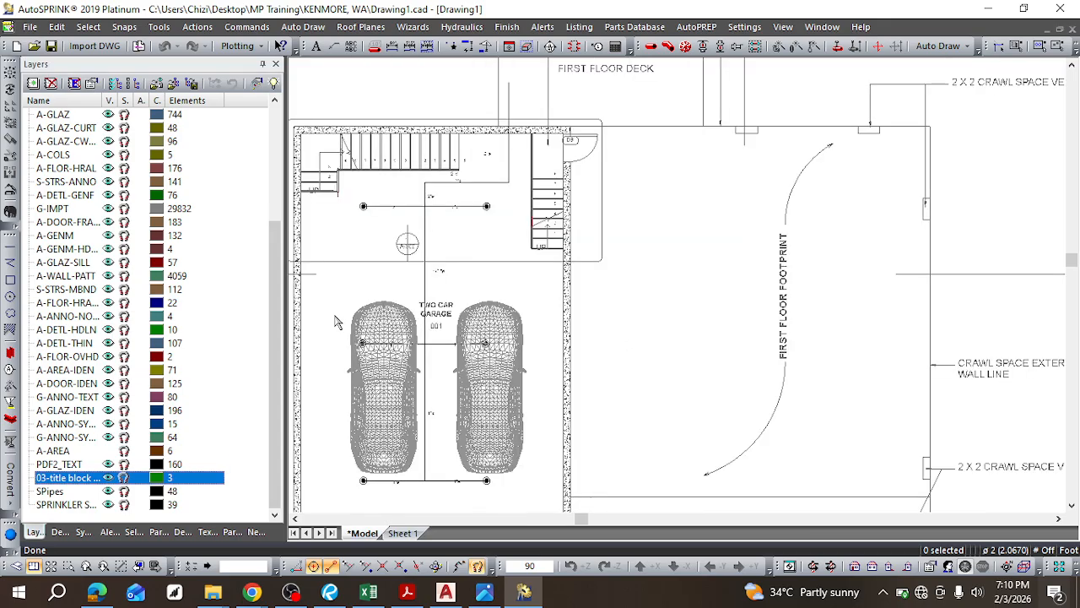
scroll(334, 321, "down", 2)
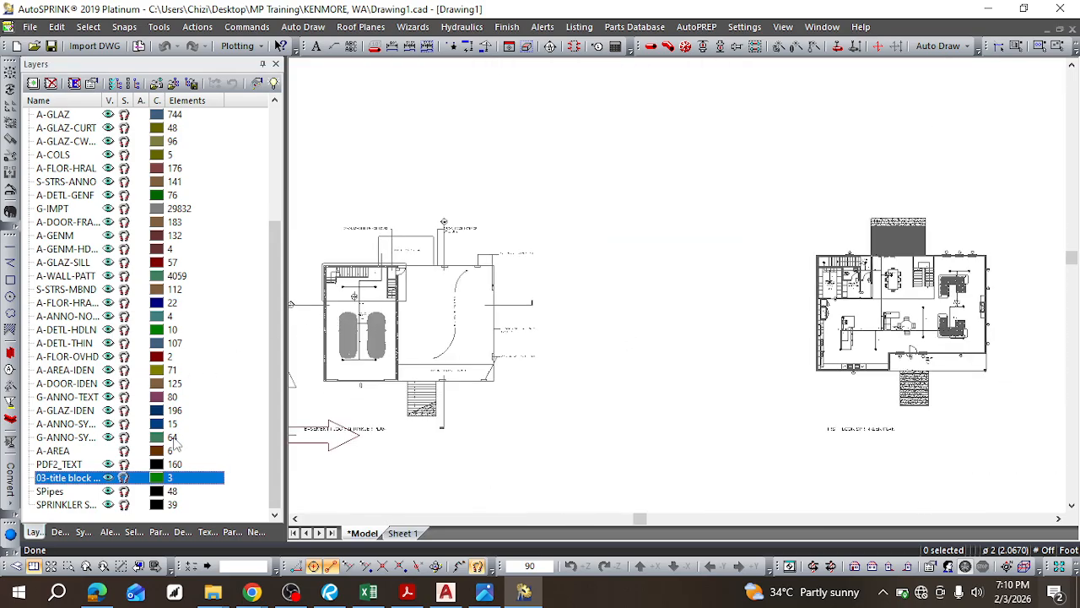
left_click(109, 478)
left_click(110, 477)
scroll(316, 305, "up", 2)
scroll(316, 305, "up", 2)
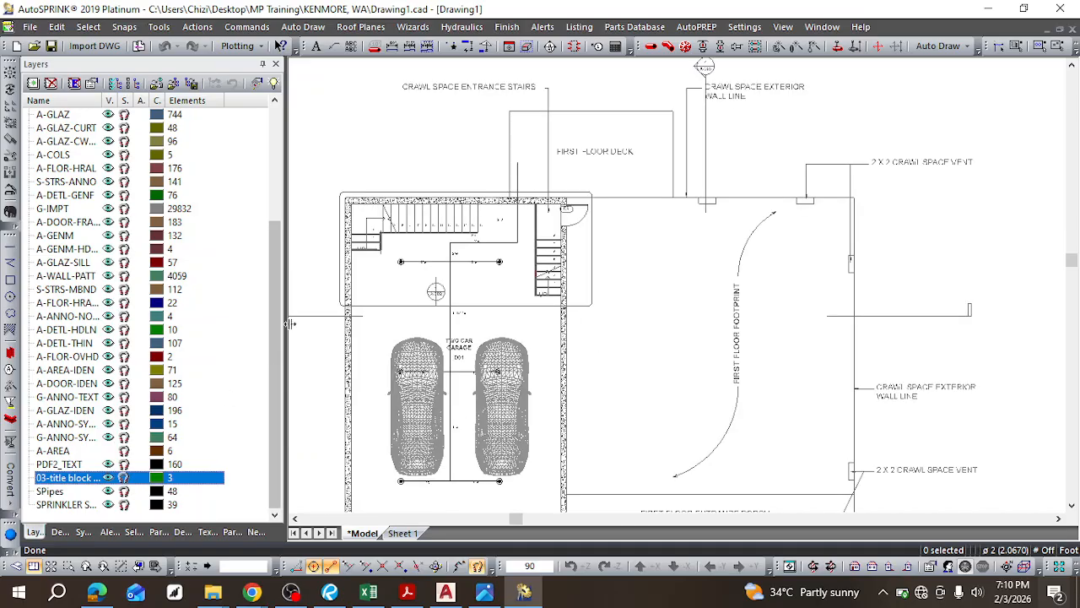
Step: Hide the annotation symbol layers whose names begin with G-ANNO-SY and A-ANNO-SY
left_click(109, 465)
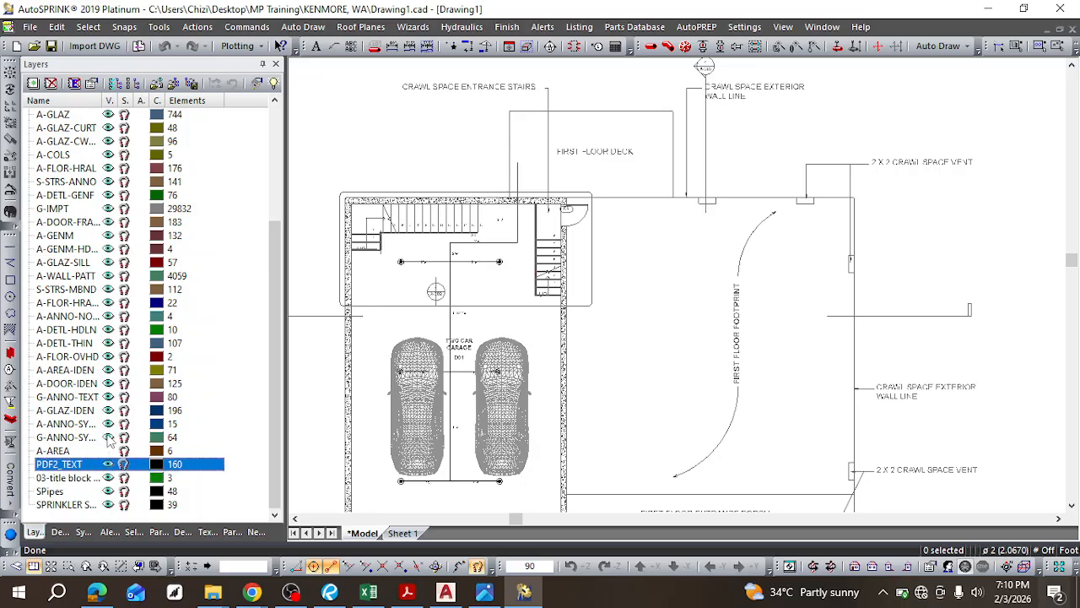
left_click(109, 439)
left_click(108, 440)
left_click(109, 439)
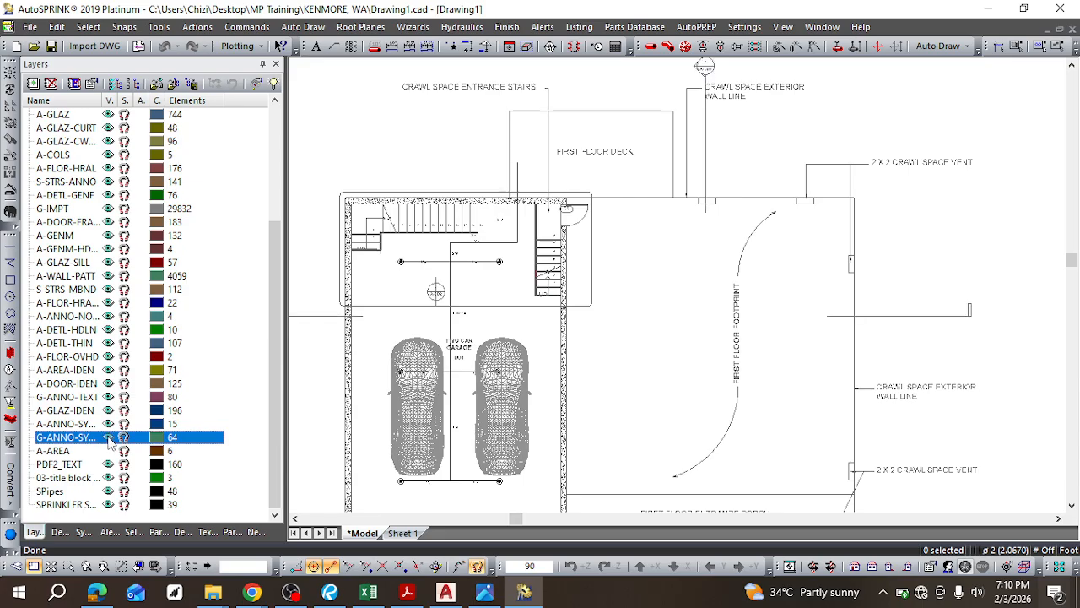
left_click(109, 439)
left_click(108, 424)
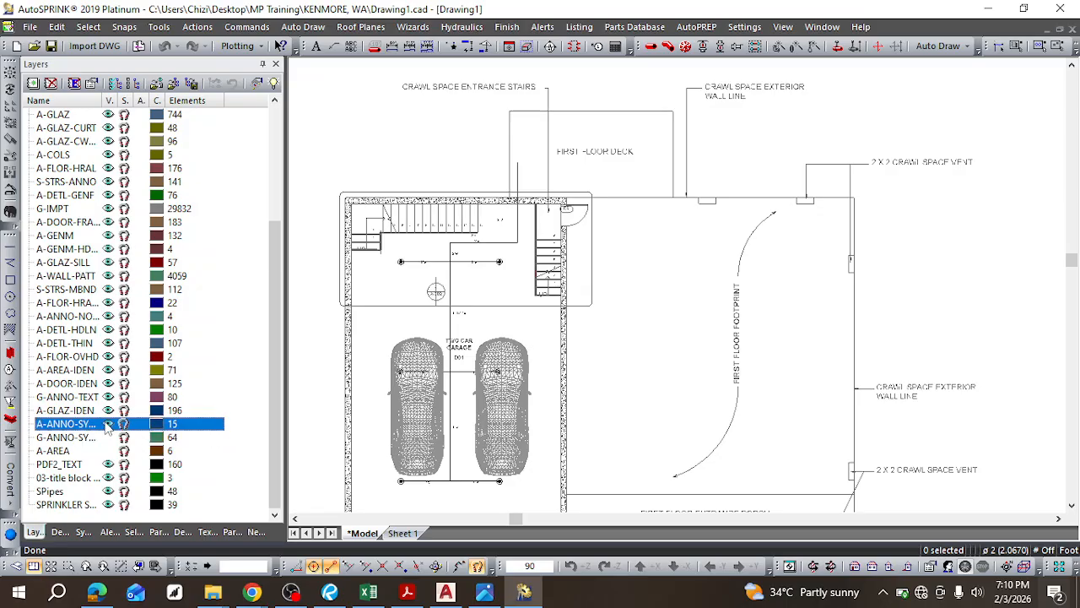
left_click(108, 425)
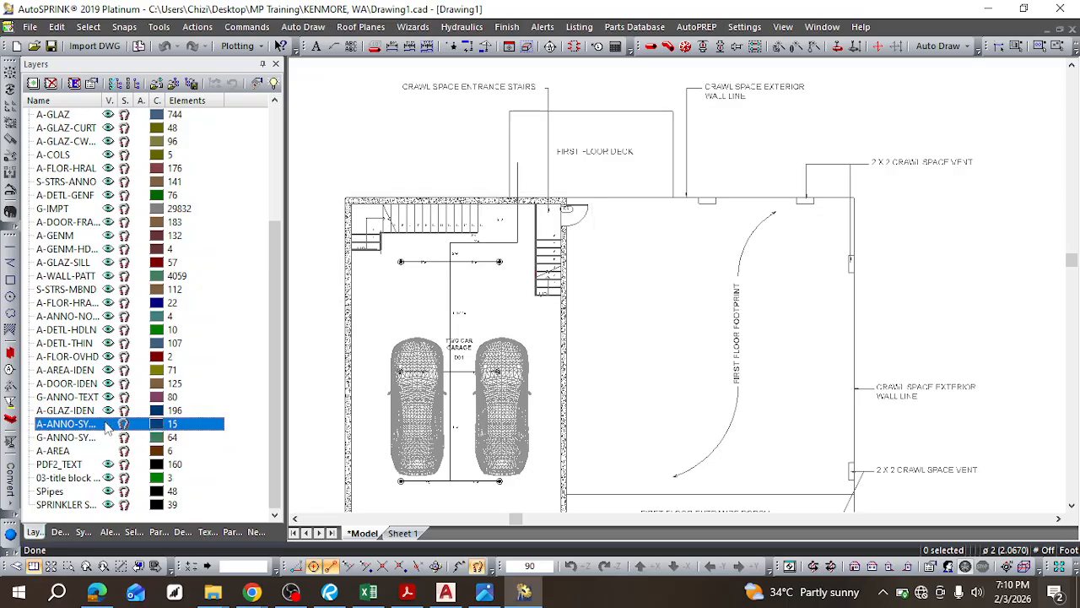
left_click(108, 424)
left_click(108, 424)
Step: Hide the G-ANNO-TEXT layer to remove the general note text from the plans
left_click(107, 410)
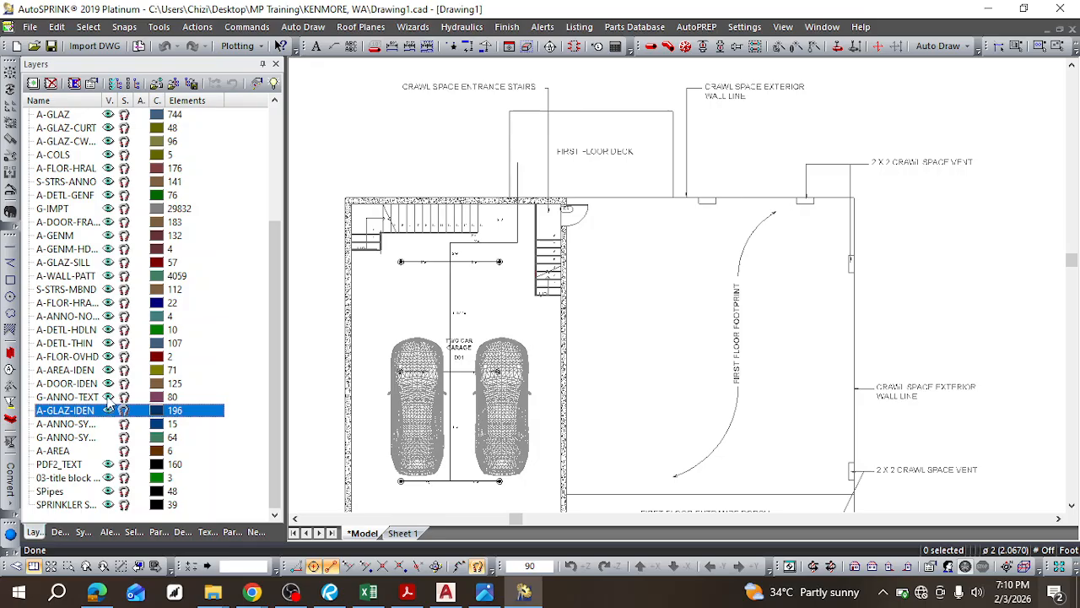
left_click(106, 398)
left_click(107, 398)
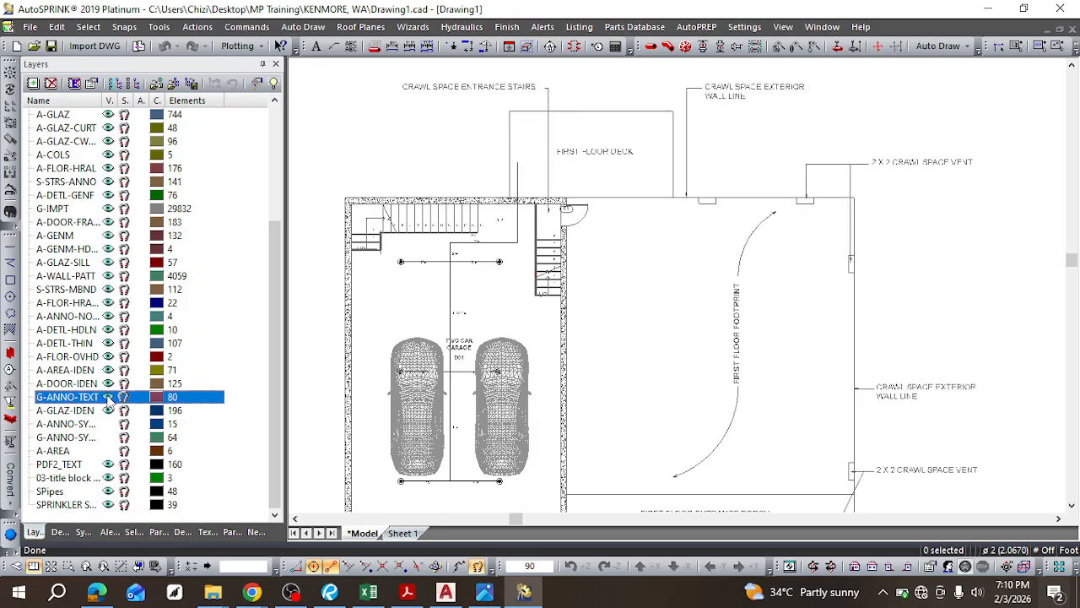
left_click(107, 397)
Step: Examine the first floor sprinkler plan for remaining redundant tags and labels around the kitchen, powder room and dining area
scroll(319, 344, "down", 4)
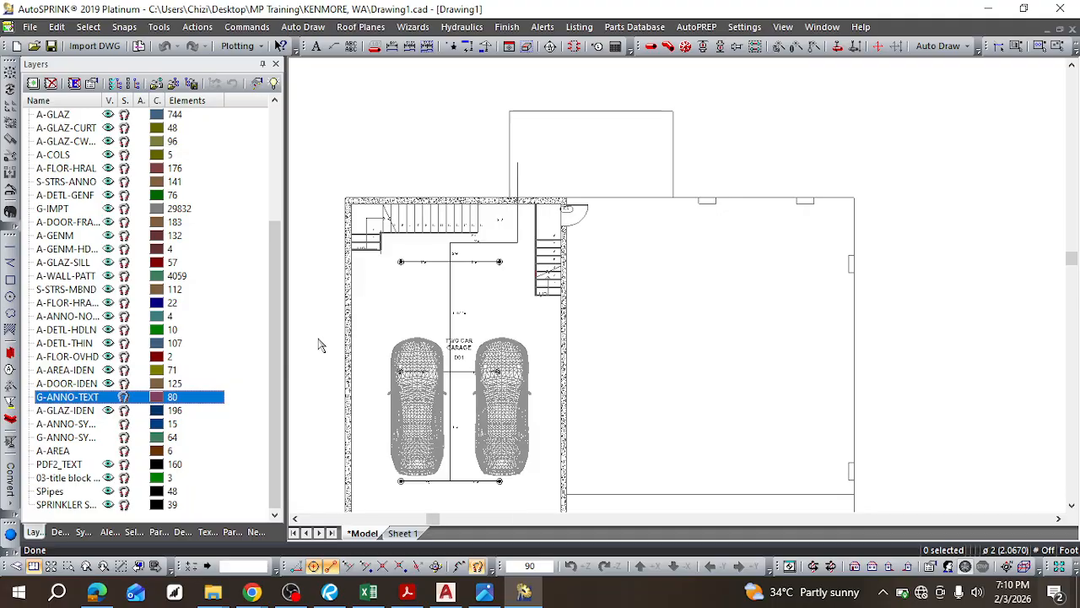
scroll(581, 332, "down", 2)
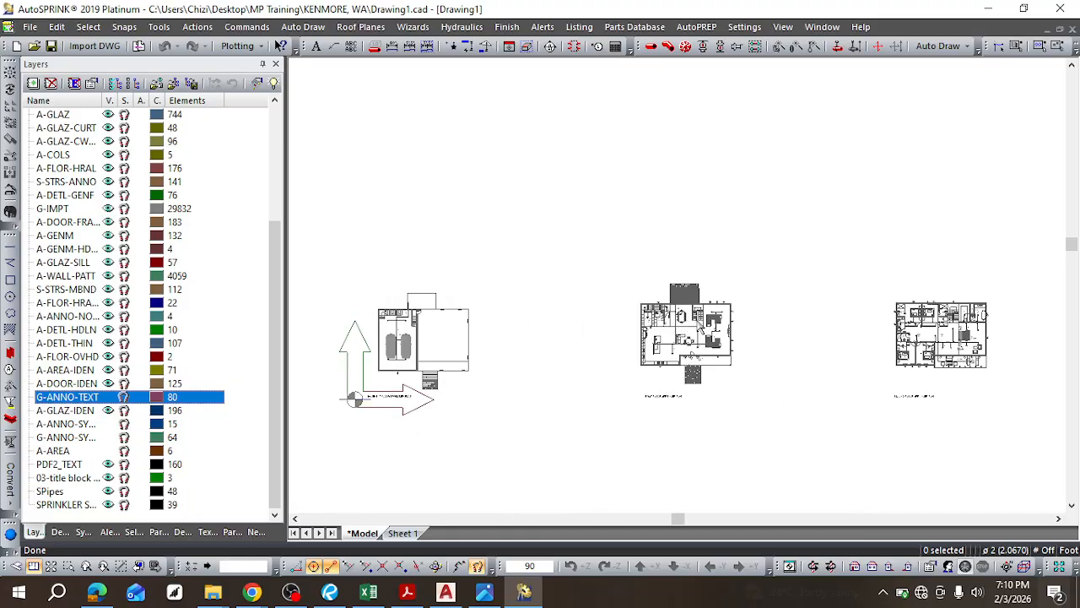
scroll(696, 327, "up", 5)
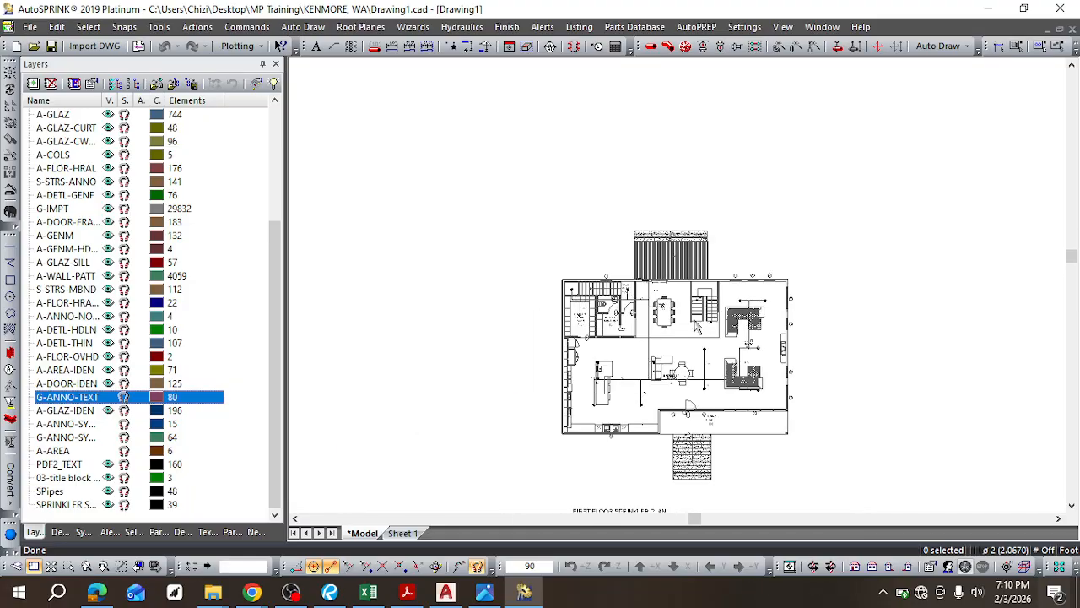
scroll(692, 329, "up", 1)
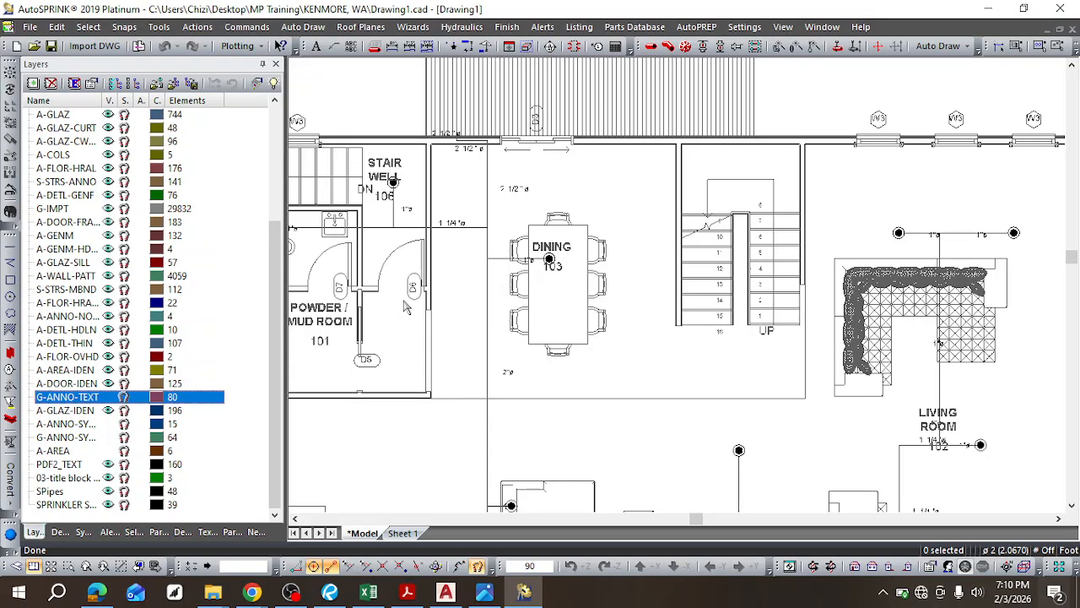
scroll(374, 351, "down", 2)
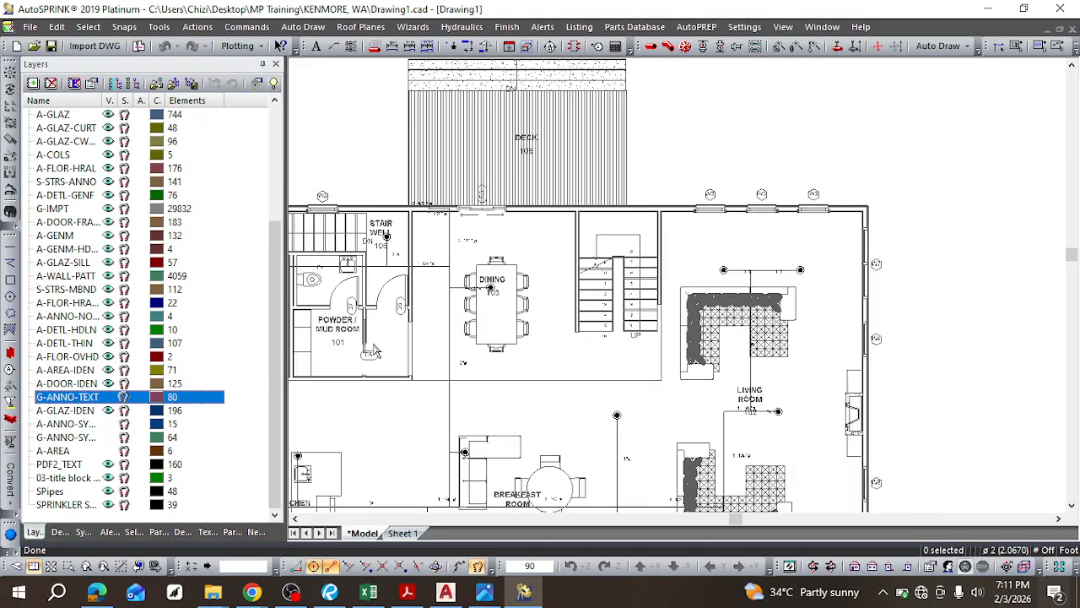
scroll(373, 351, "down", 1)
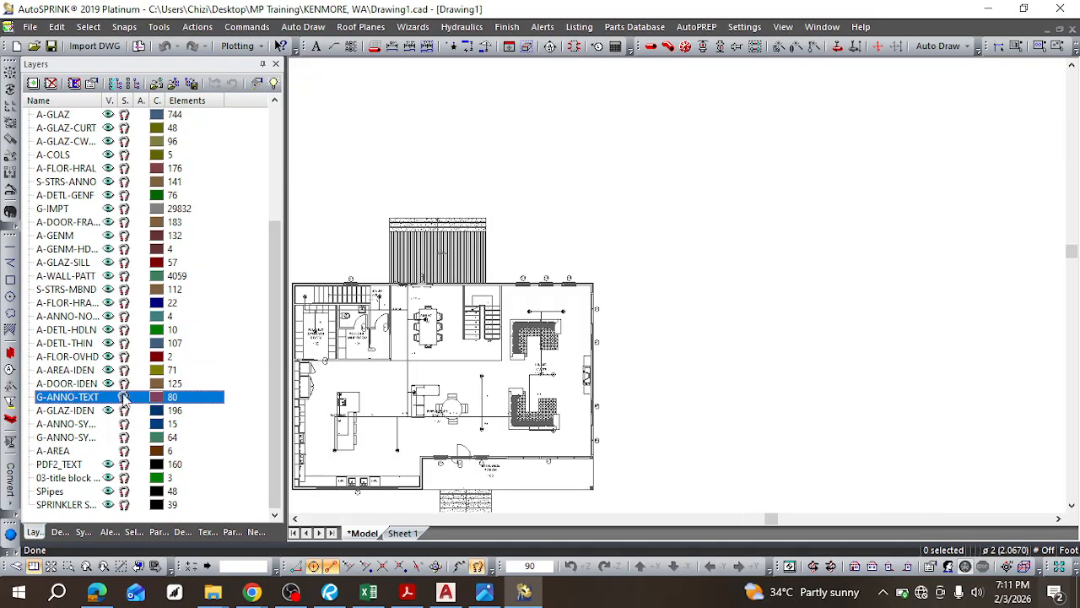
scroll(314, 389, "up", 2)
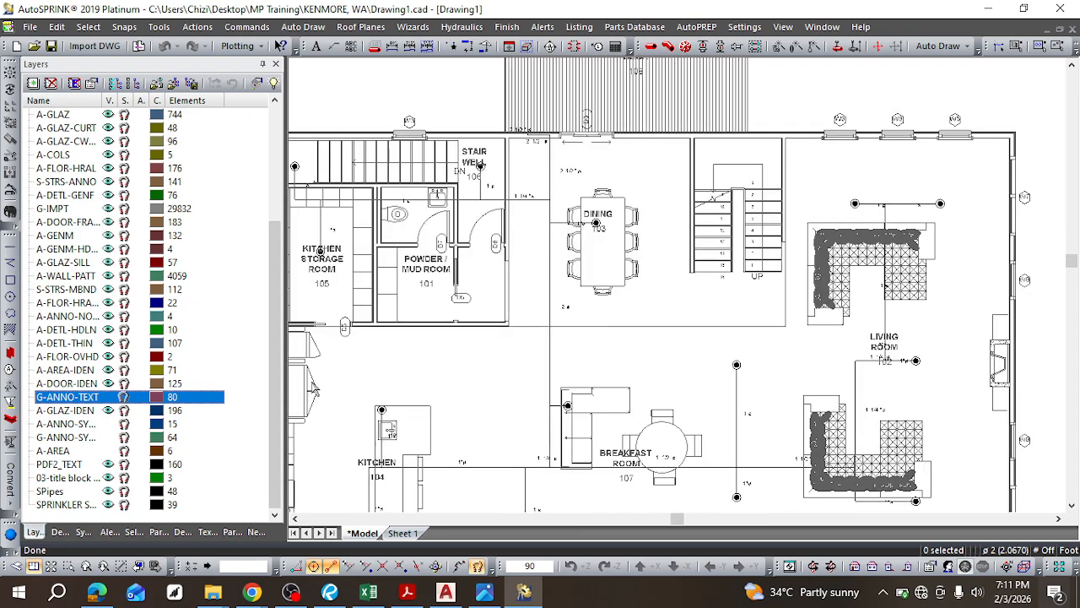
scroll(314, 388, "up", 1)
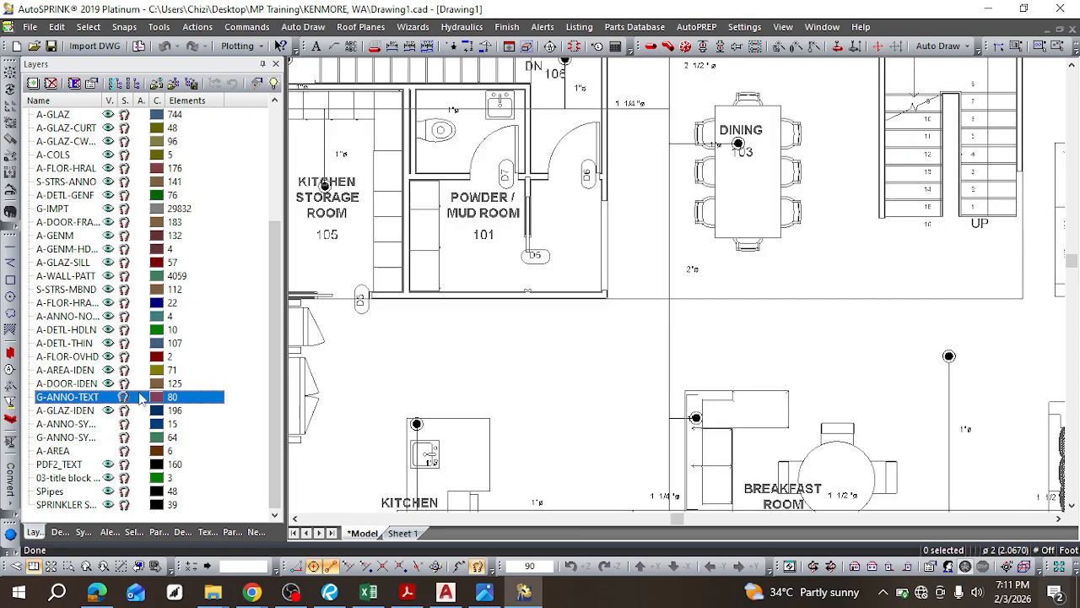
Step: Hide the A-DOOR-IDEN layer to remove the door tags from the plans
left_click(110, 384)
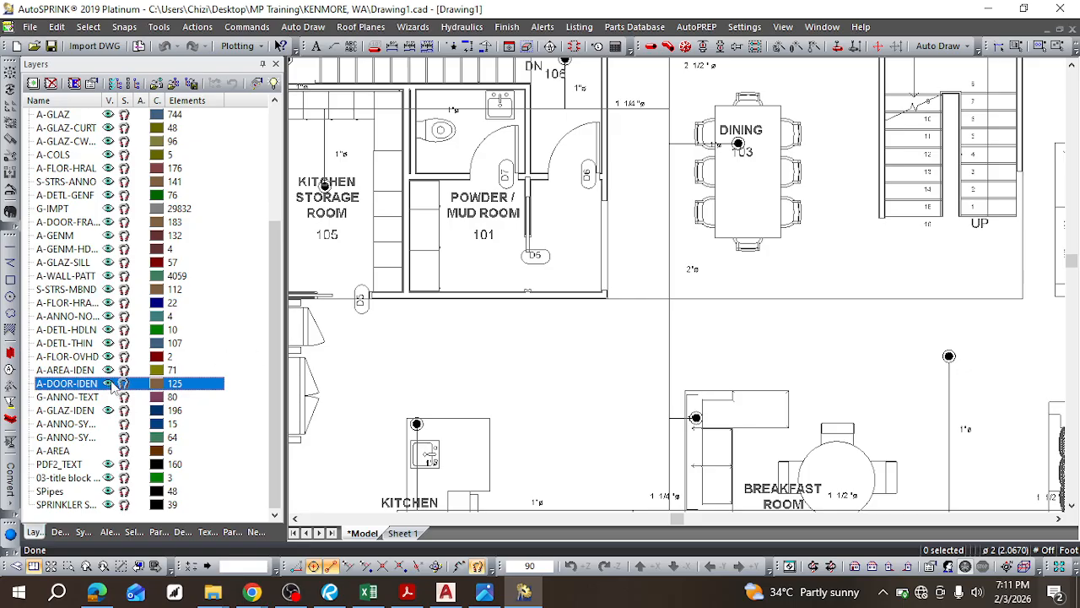
left_click(109, 384)
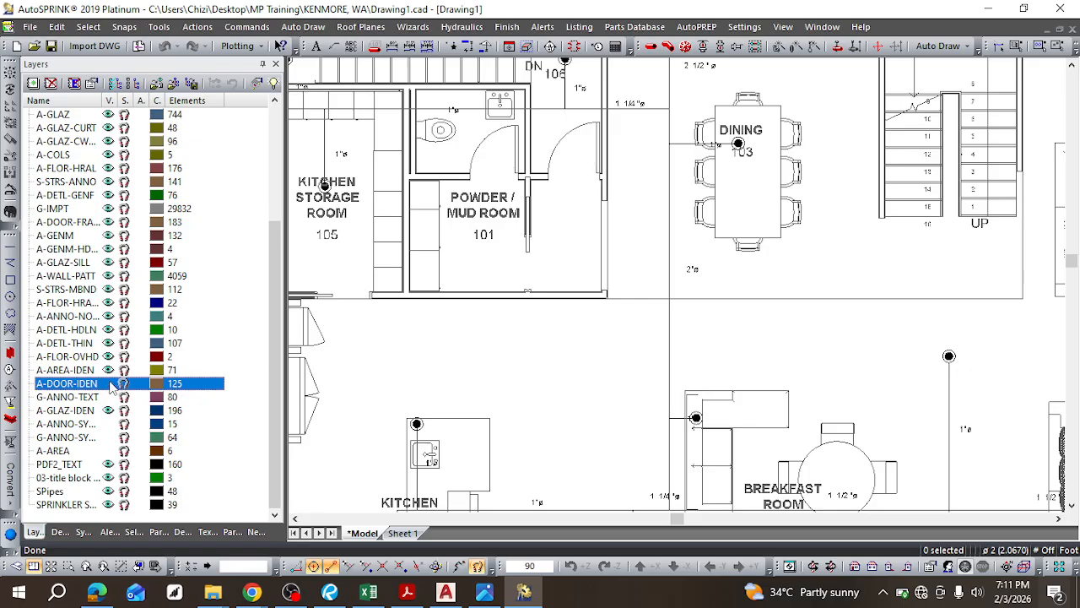
left_click(109, 384)
left_click(109, 383)
Step: Check the A-AREA-IDEN layer by switching it off and back on, and hide the A-DETL-THIN layer
left_click(109, 373)
left_click(109, 371)
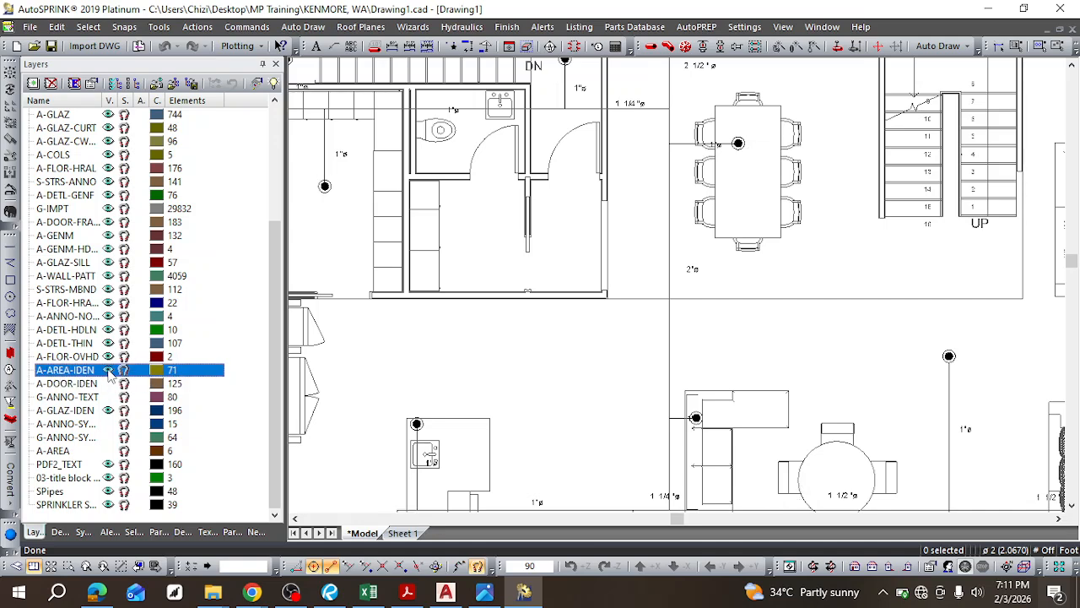
left_click(109, 371)
left_click(109, 358)
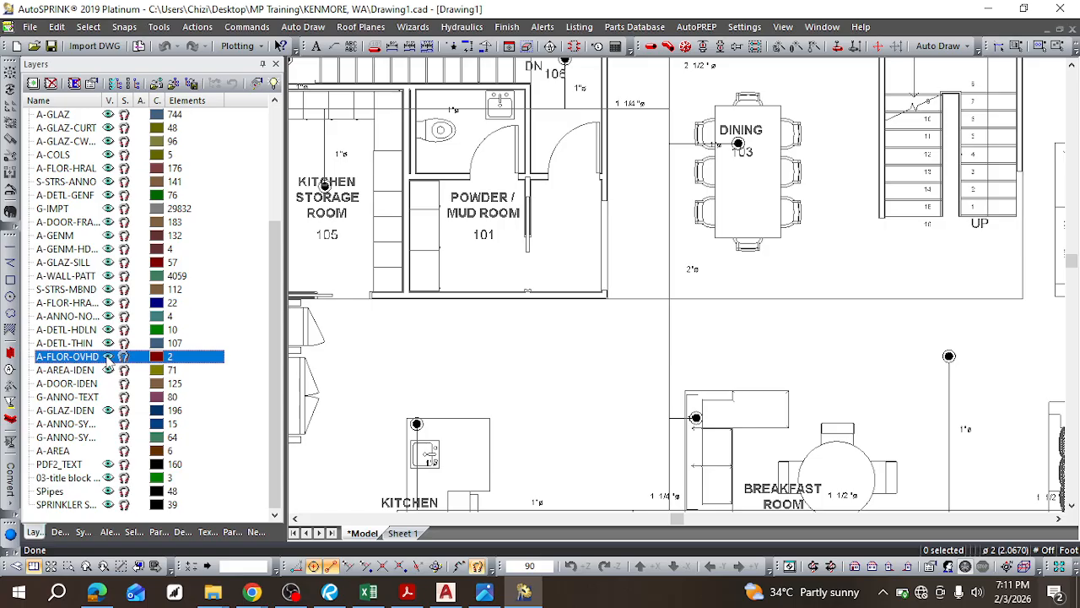
left_click(108, 344)
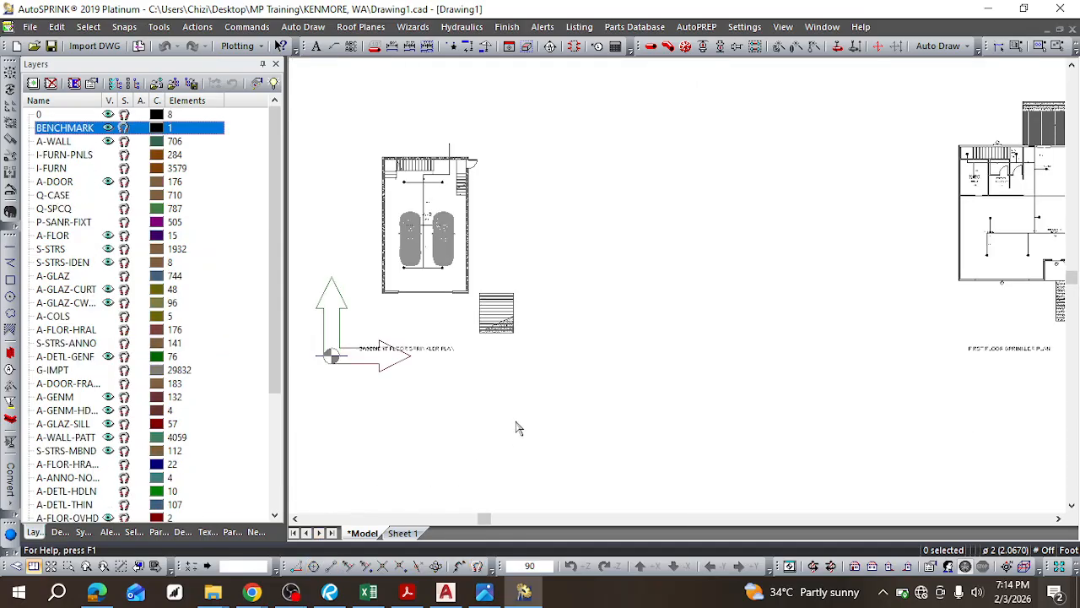
Step: Review the cleaned-up first floor sprinkler plan, including the pipe sizes around the stair well and dining room
scroll(532, 405, "down", 2)
scroll(971, 275, "up", 3)
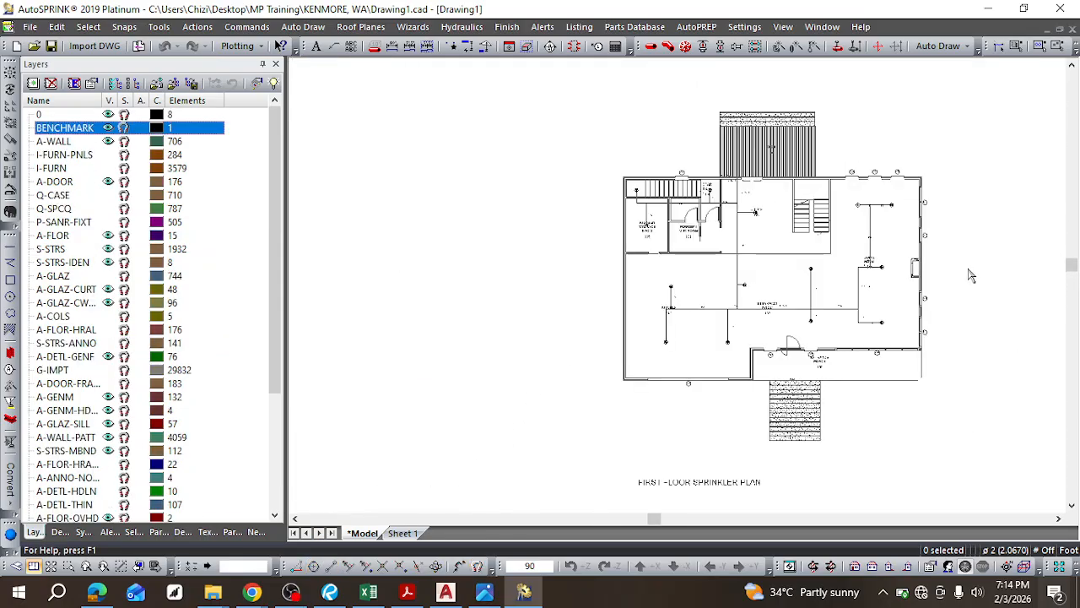
scroll(875, 319, "up", 2)
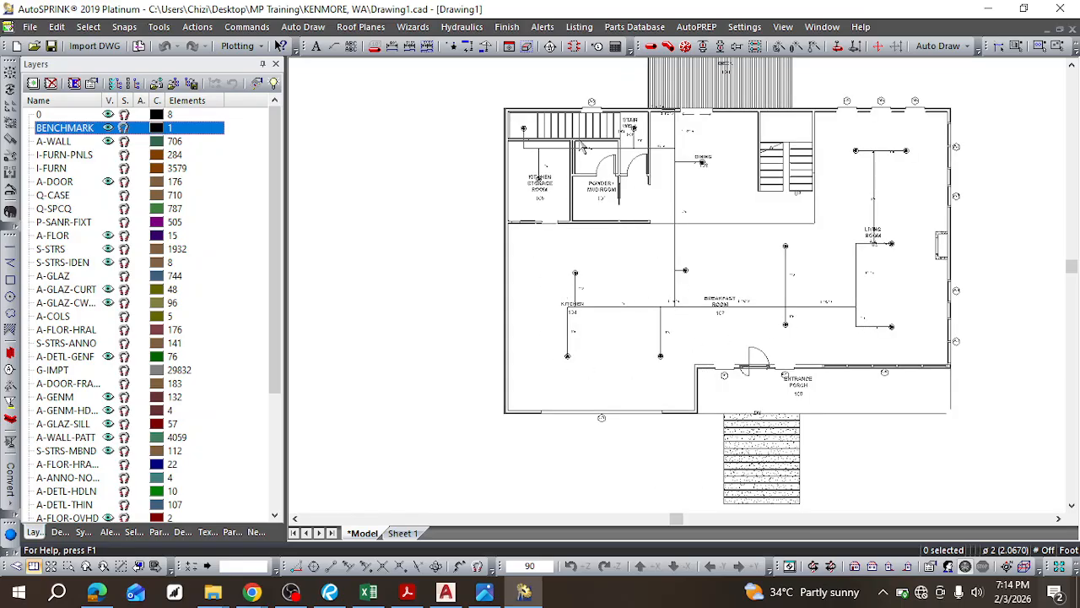
scroll(622, 135, "up", 3)
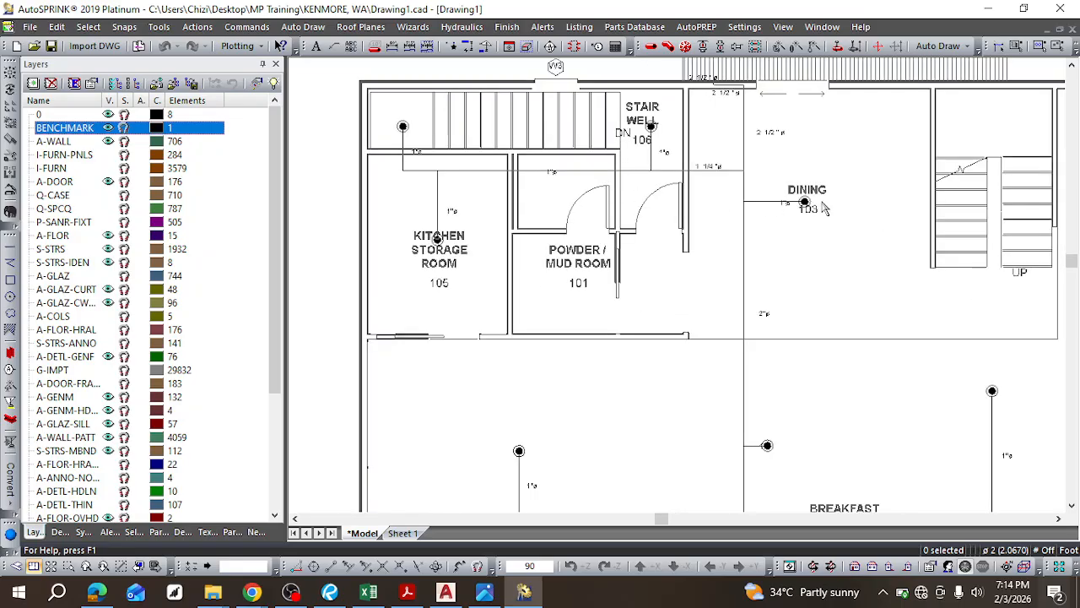
scroll(808, 205, "down", 2)
scroll(747, 129, "up", 4)
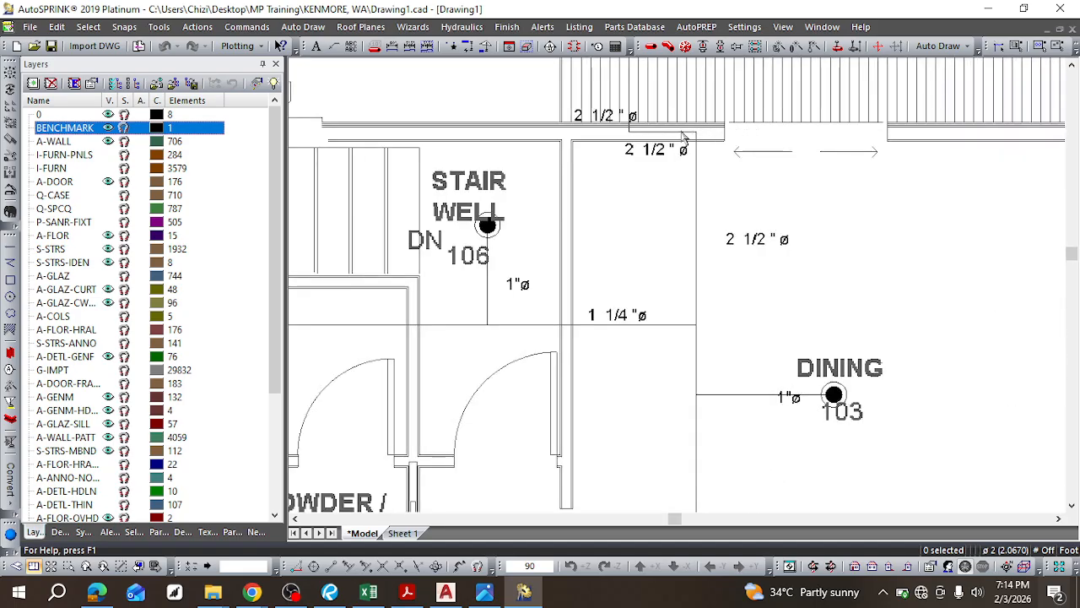
scroll(686, 135, "down", 3)
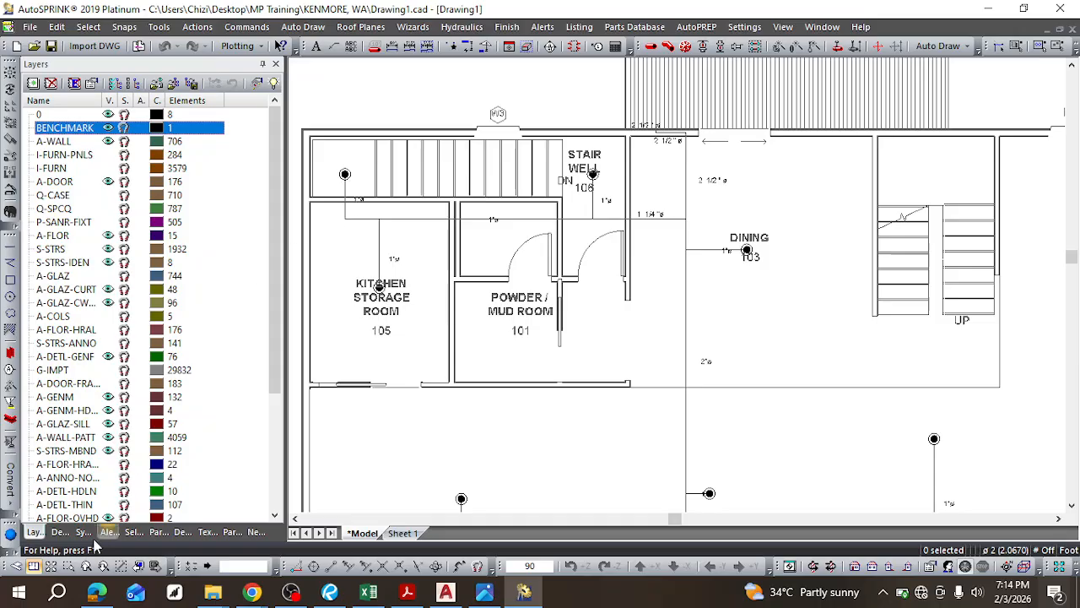
Step: Switch to the MePF Notes document in Google Docs and consult the Designing Sprinkler System steps
left_click(96, 593)
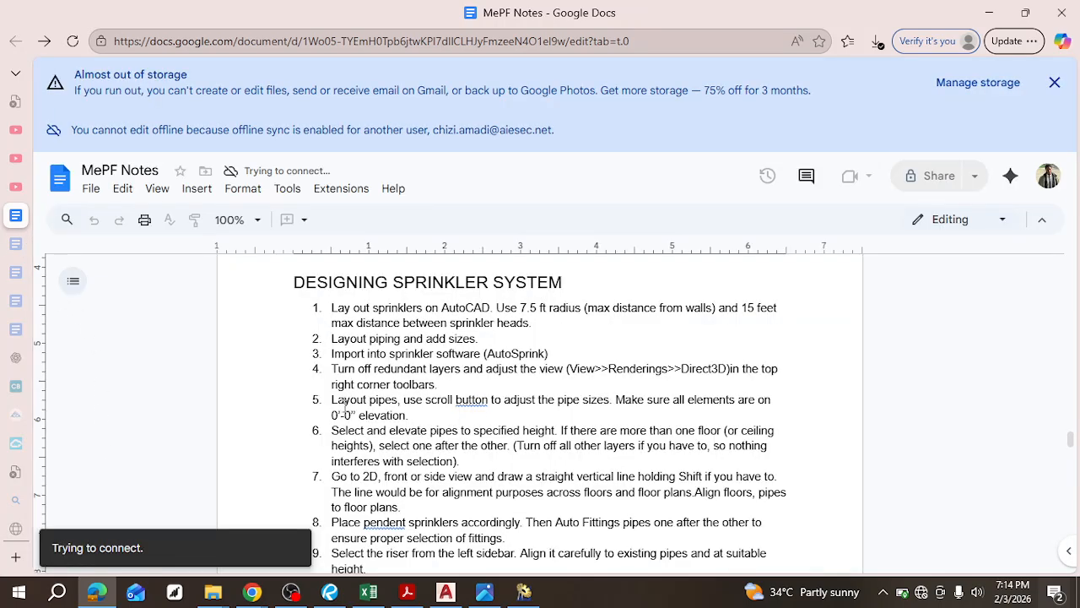
Step: Switch back to AutoSPRINK and draw a 2-inch pipe about 9'-2" long from the supply line's outer end above the garage to its first bend
left_click(989, 12)
scroll(426, 295, "down", 5)
scroll(378, 309, "down", 3)
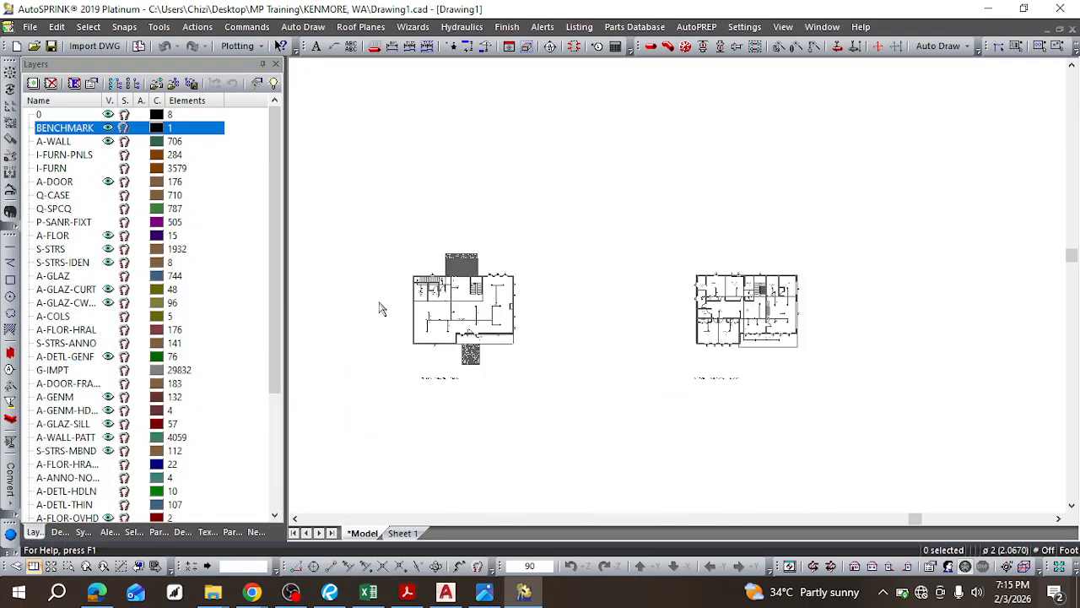
scroll(379, 309, "up", 2)
scroll(447, 291, "down", 3)
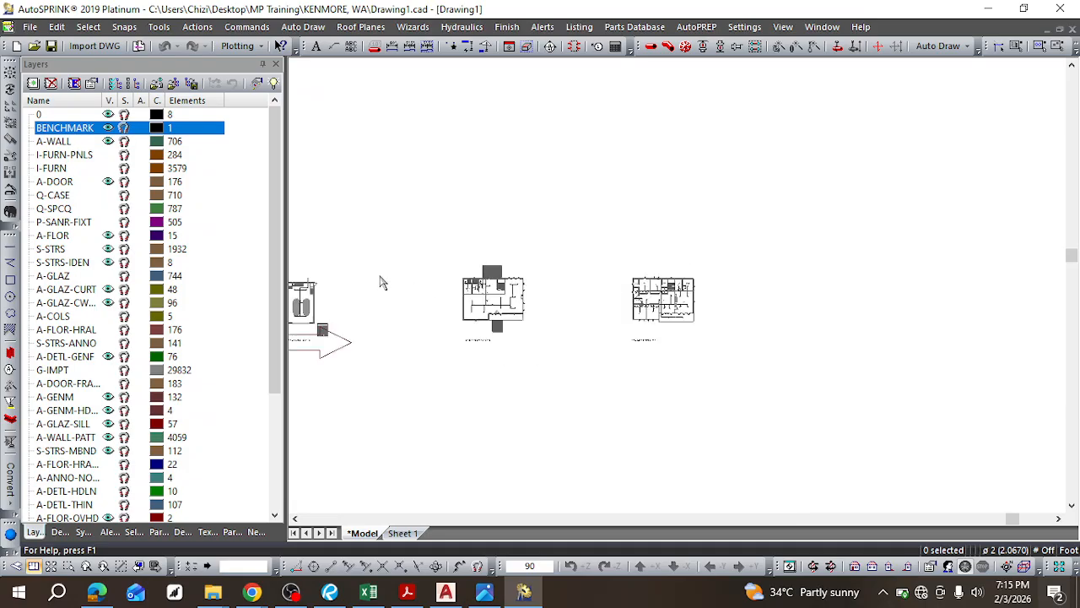
scroll(322, 287, "up", 5)
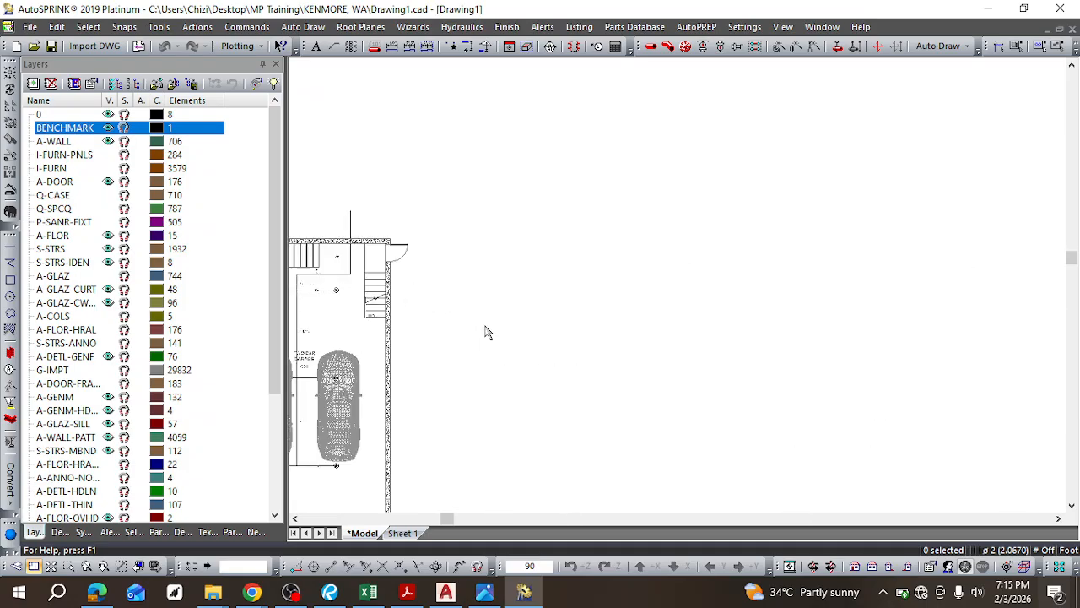
left_click(295, 518)
left_click(295, 518)
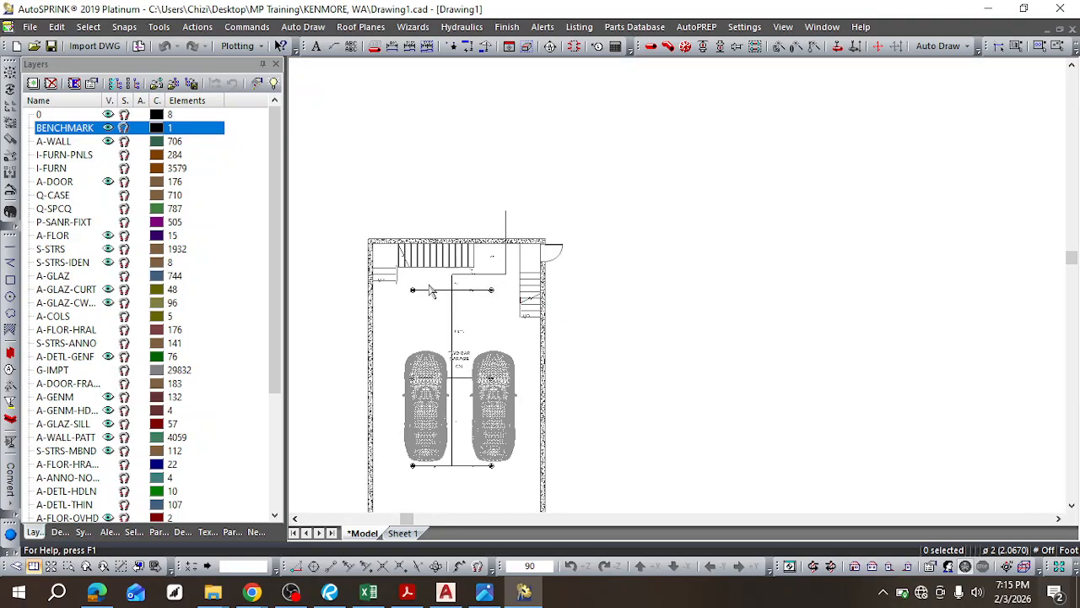
scroll(430, 291, "up", 3)
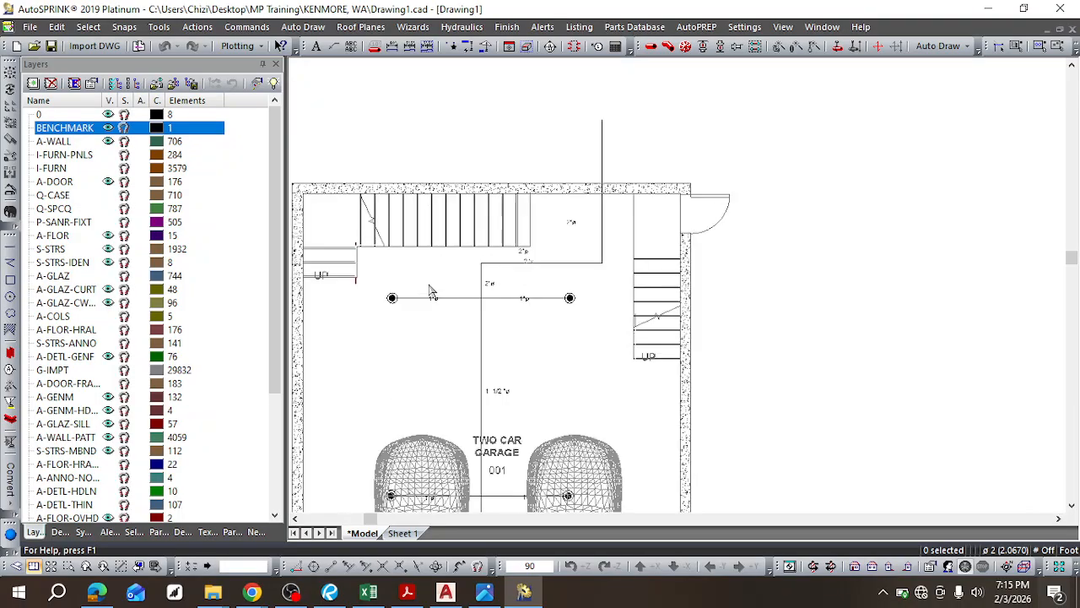
left_click(650, 47)
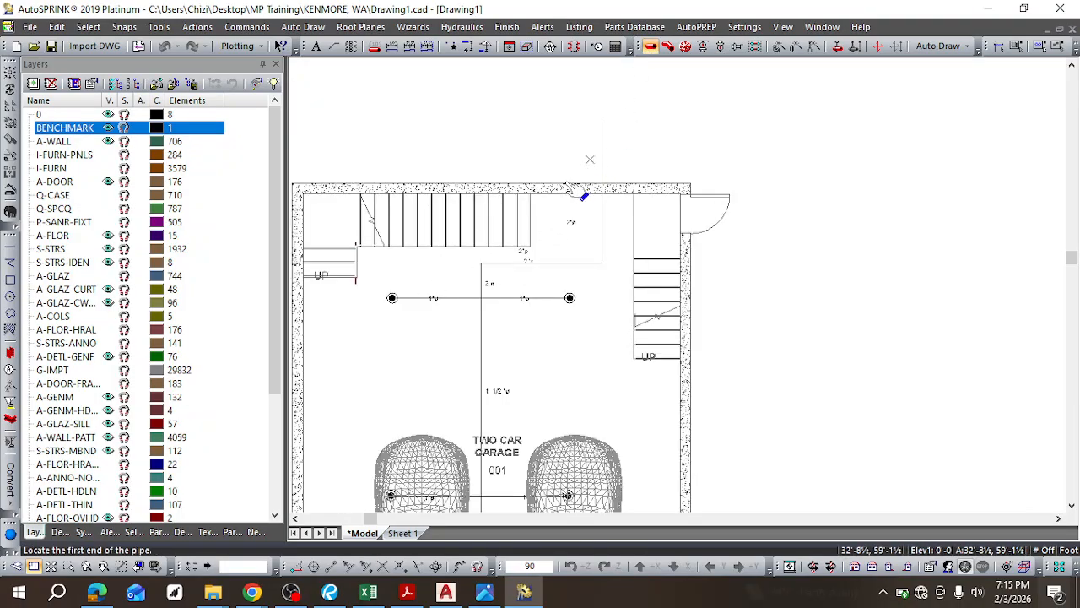
left_click(602, 122)
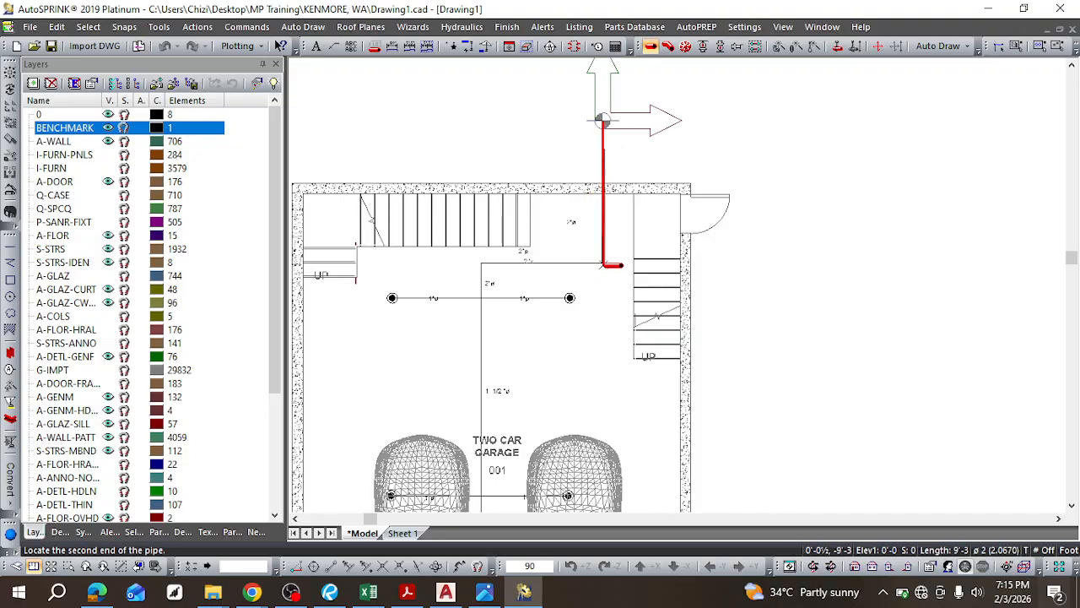
scroll(603, 266, "up", 3)
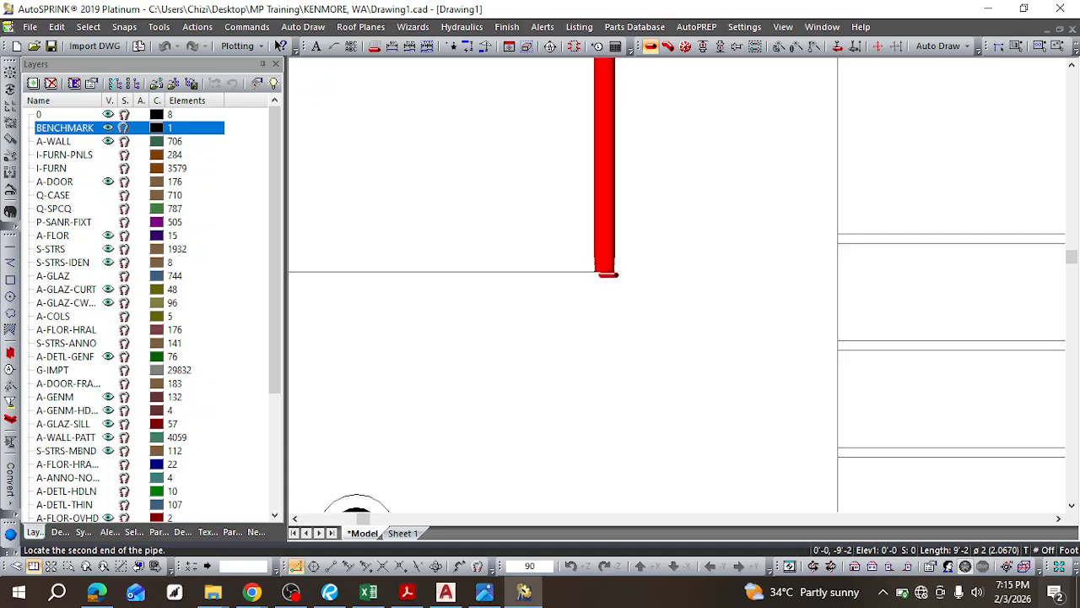
left_click(609, 275)
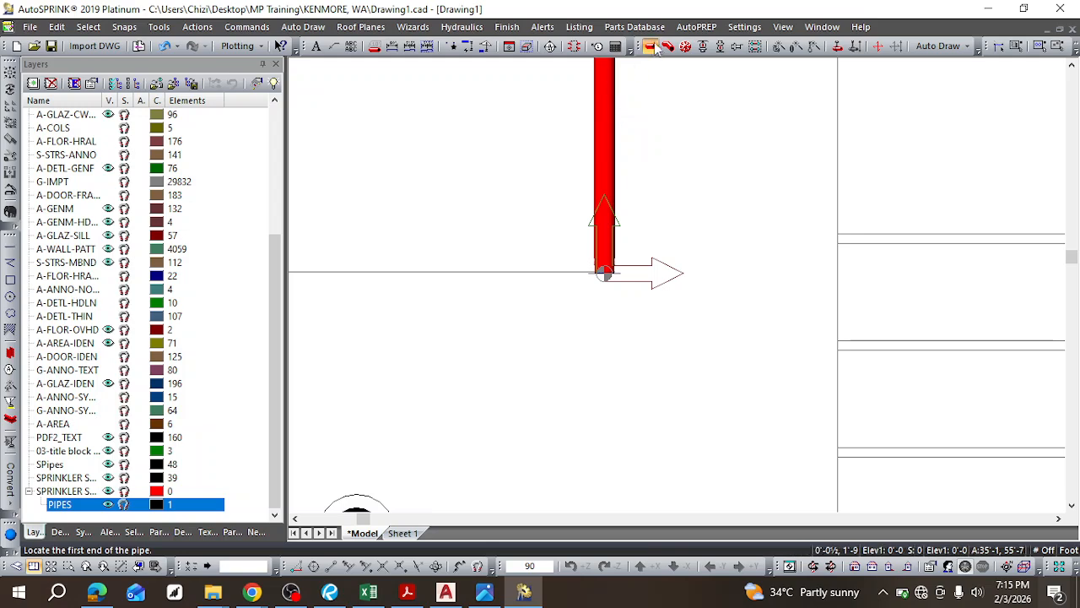
Step: Draw a 2-inch horizontal pipe about 7'-10" long from the corner below the stairs to the lower end of the first pipe
scroll(513, 310, "down", 3)
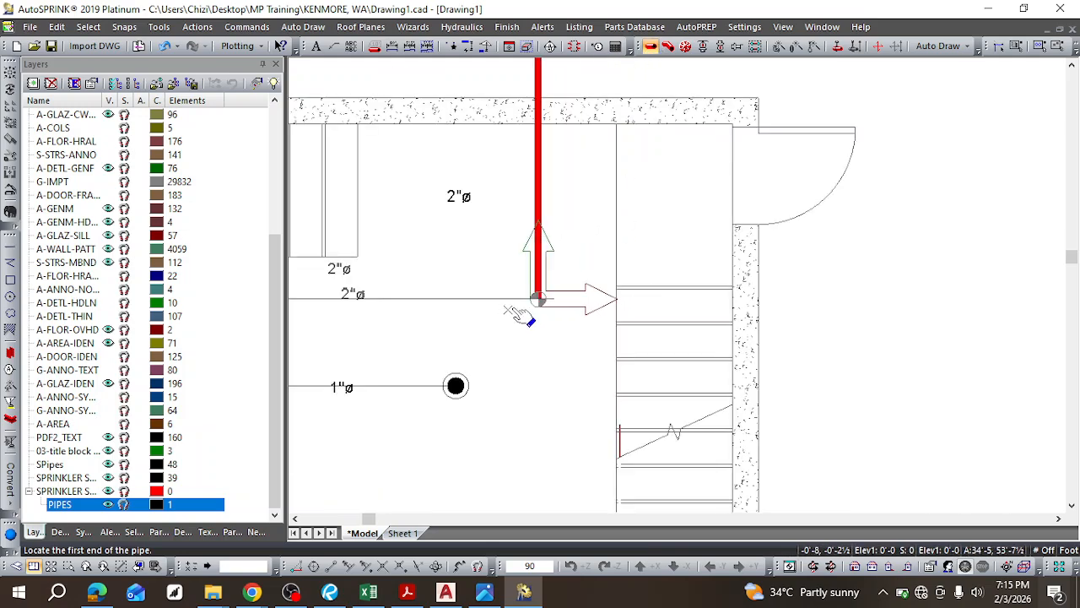
scroll(382, 245, "down", 2)
scroll(378, 245, "down", 1)
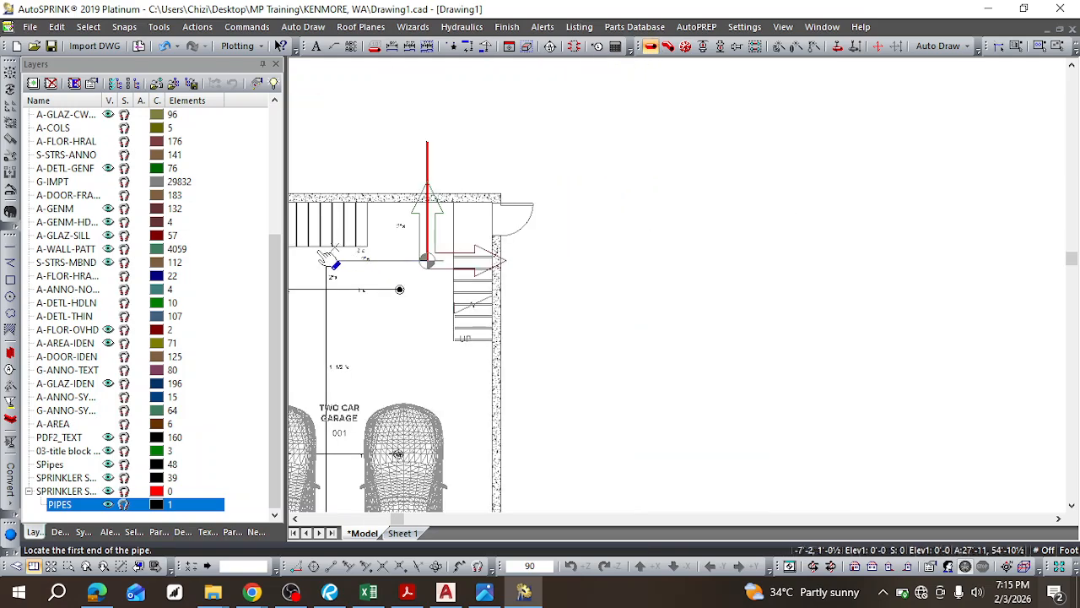
scroll(340, 265, "up", 4)
scroll(339, 271, "up", 2)
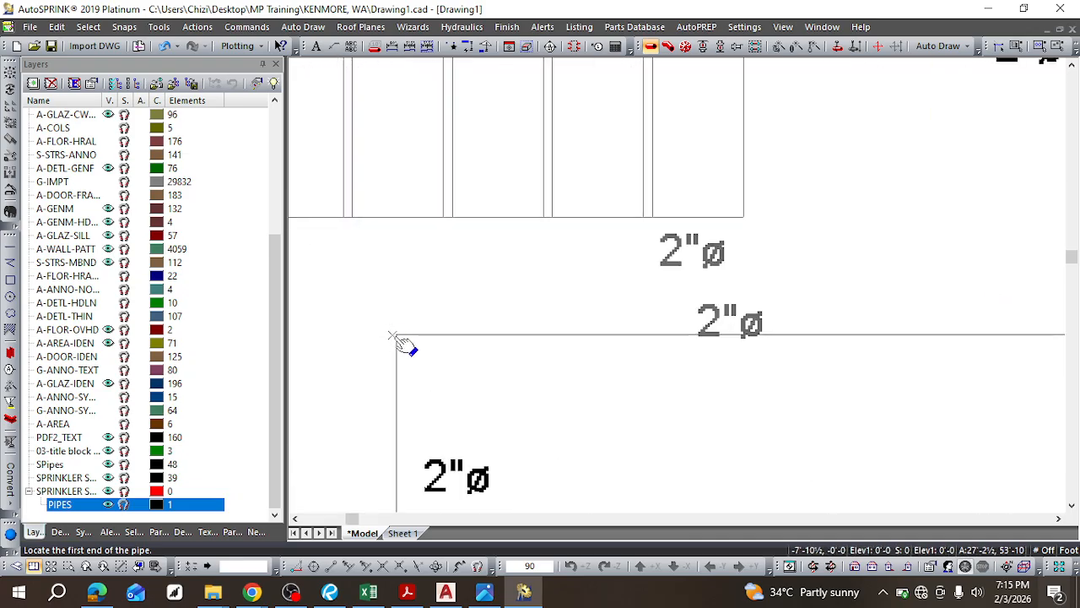
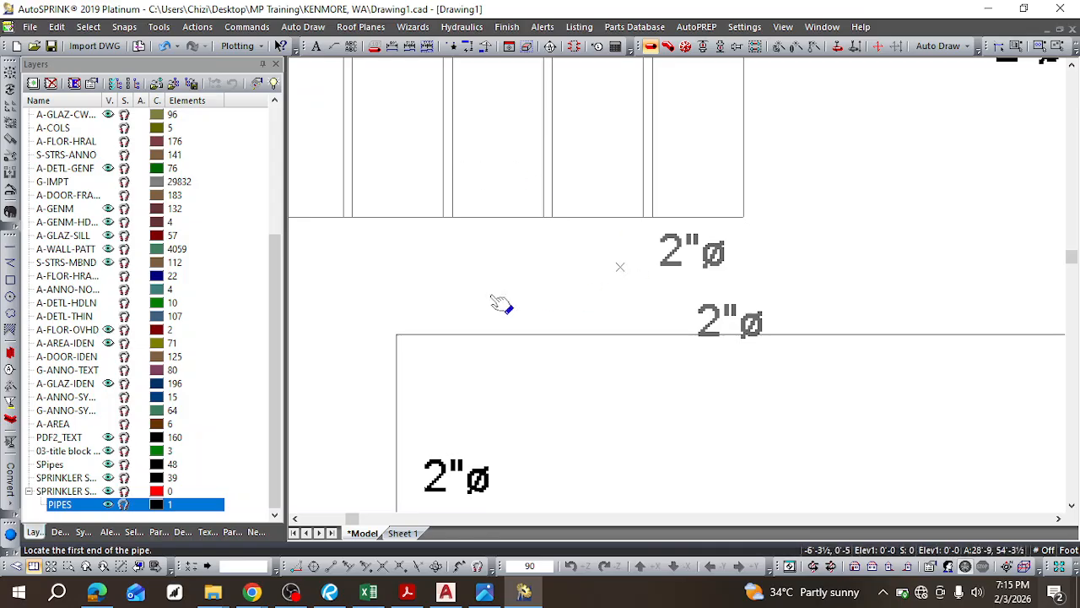
left_click(397, 335)
scroll(532, 330, "down", 2)
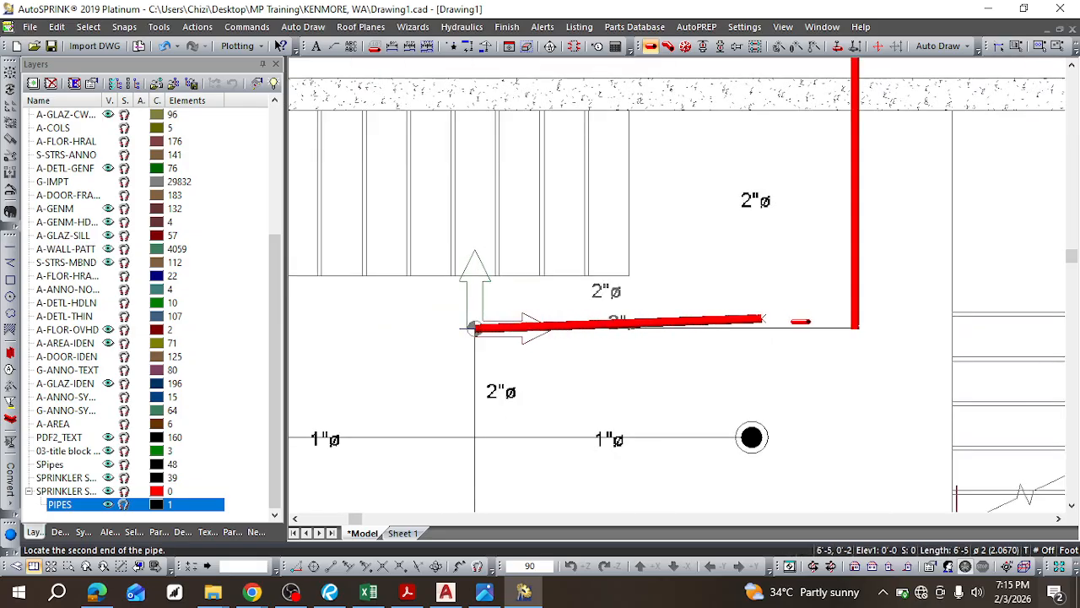
scroll(856, 325, "up", 3)
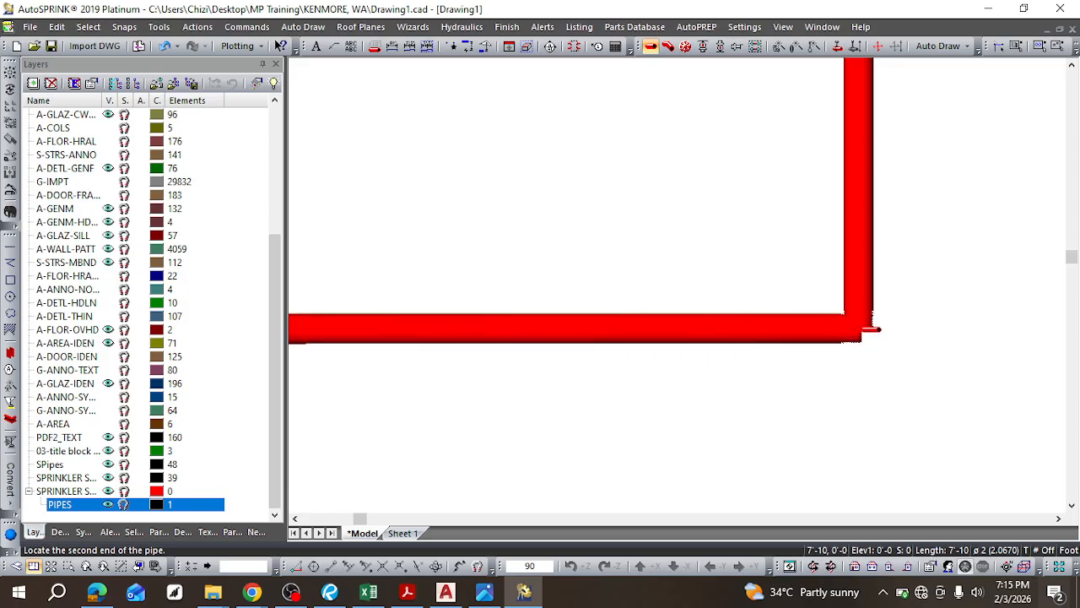
scroll(871, 324, "down", 1)
scroll(863, 320, "down", 1)
scroll(859, 321, "up", 5)
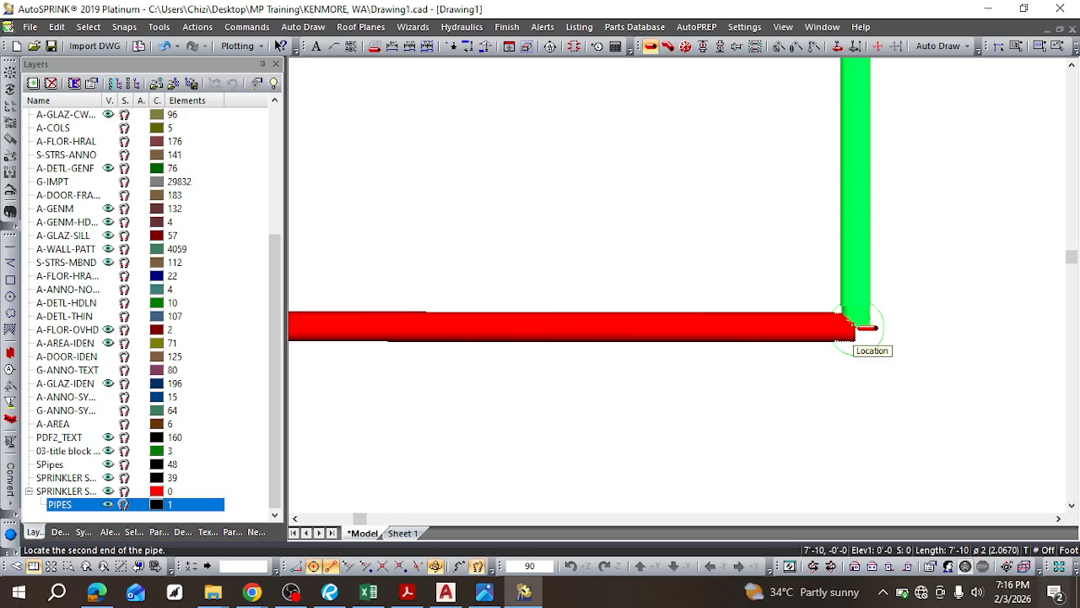
left_click(869, 327)
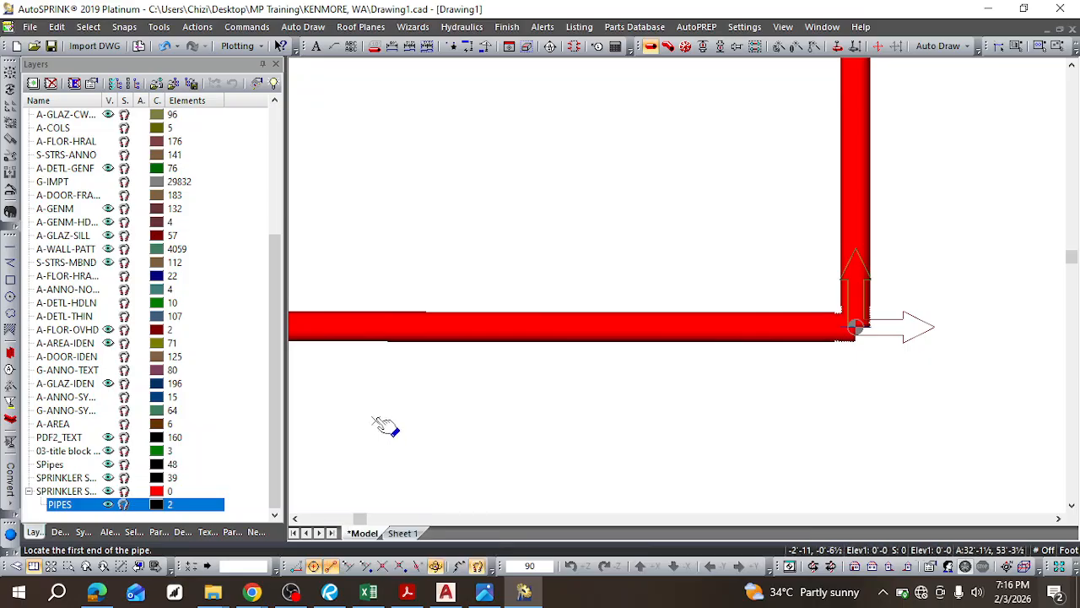
Step: Draw a short 2-inch pipe from the corner below the stairs down to the garage's first sprinkler branch line
scroll(362, 469, "down", 2)
scroll(422, 434, "down", 1)
scroll(422, 434, "down", 2)
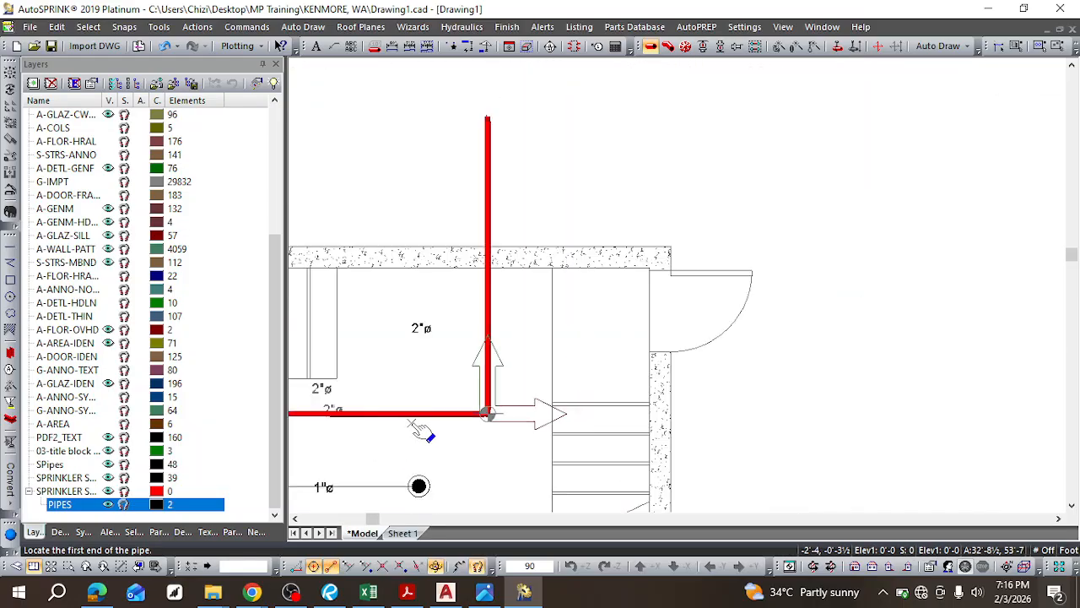
left_click(297, 519)
left_click(297, 519)
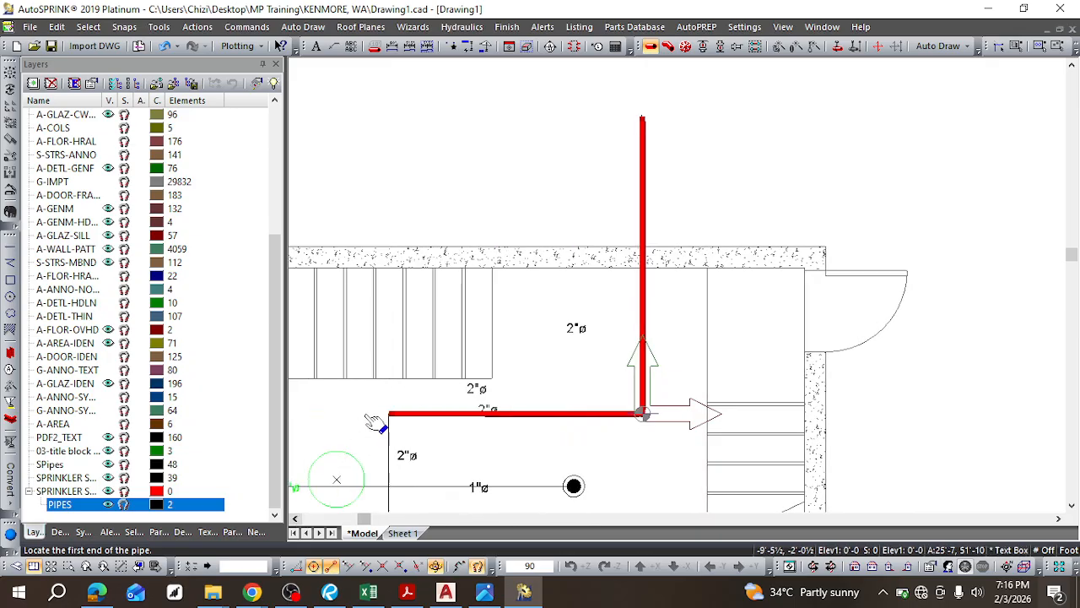
scroll(379, 435, "down", 2)
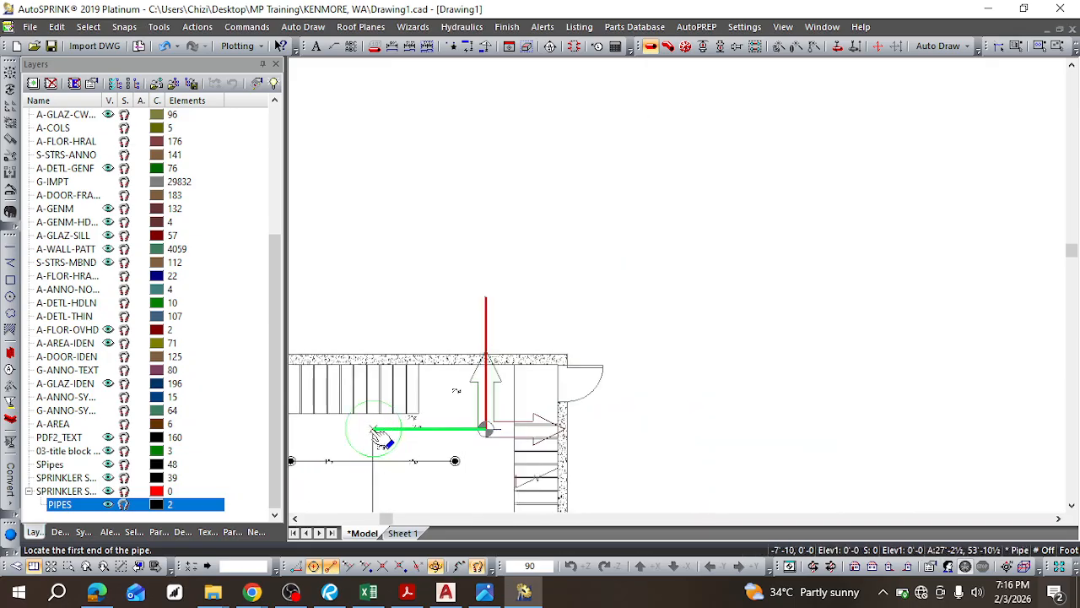
left_click(374, 430)
scroll(374, 463, "up", 5)
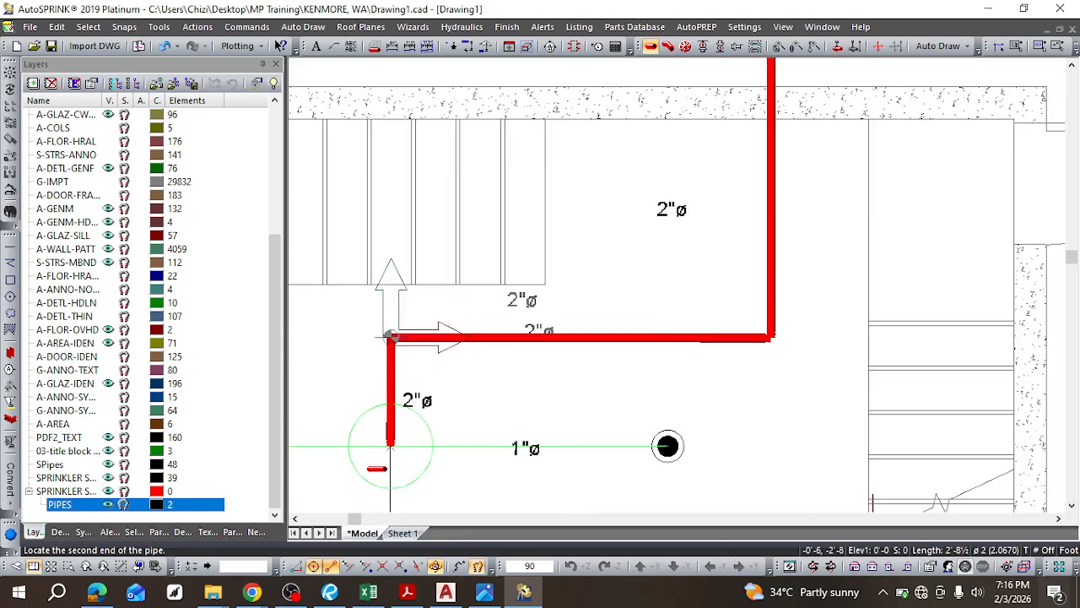
left_click(436, 405)
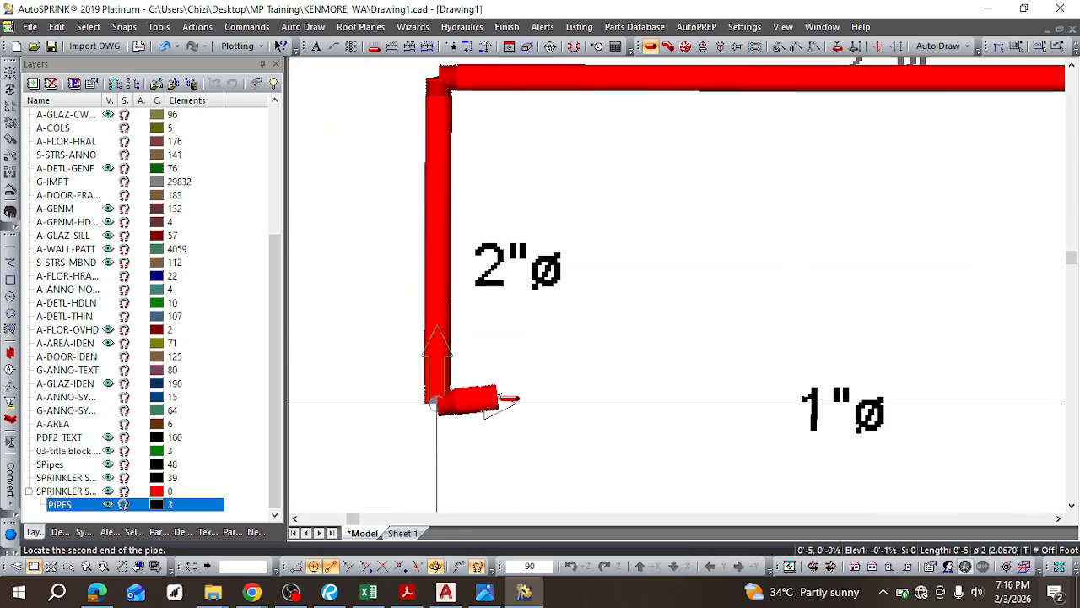
Step: Draw two branch pipes about 5'-8½" long from the first junction to the right and left sprinklers of the garage's upper row
scroll(499, 397, "down", 2)
left_click(885, 400)
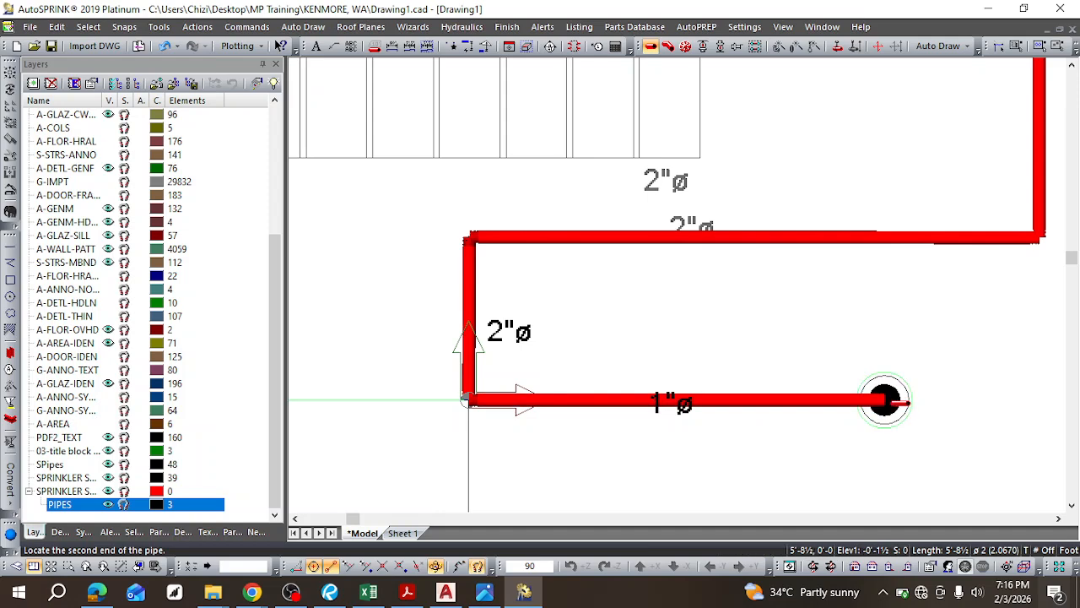
scroll(620, 426, "down", 2)
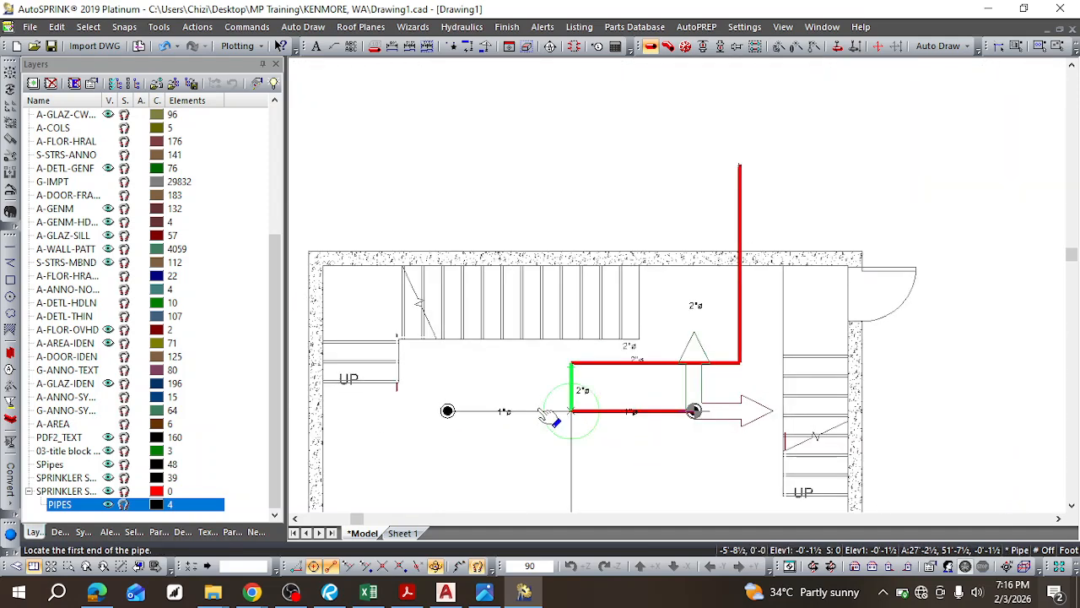
scroll(531, 407, "up", 2)
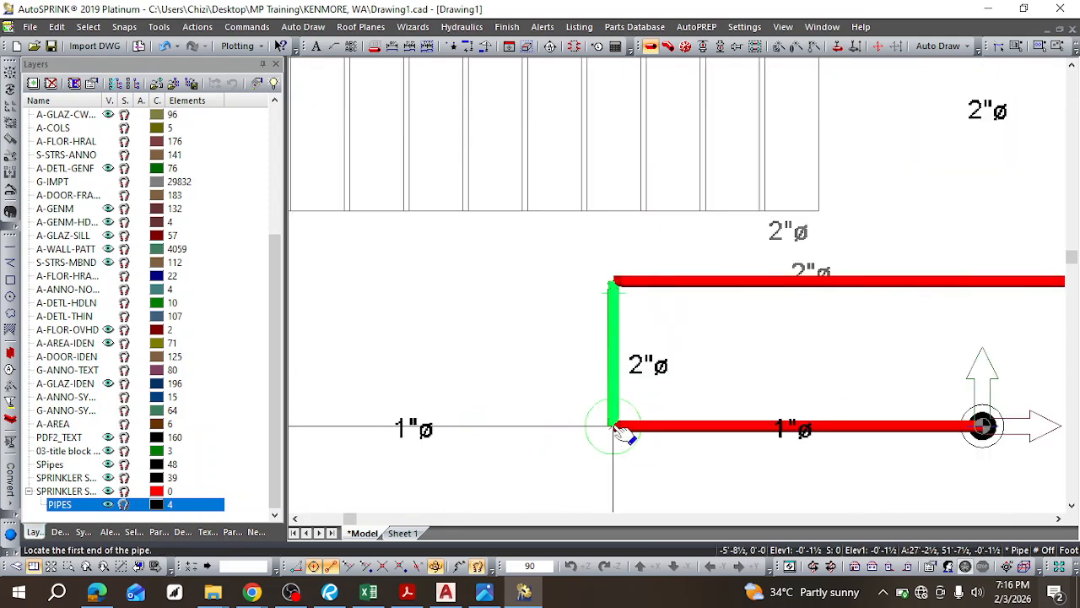
left_click(619, 427)
scroll(388, 427, "down", 3)
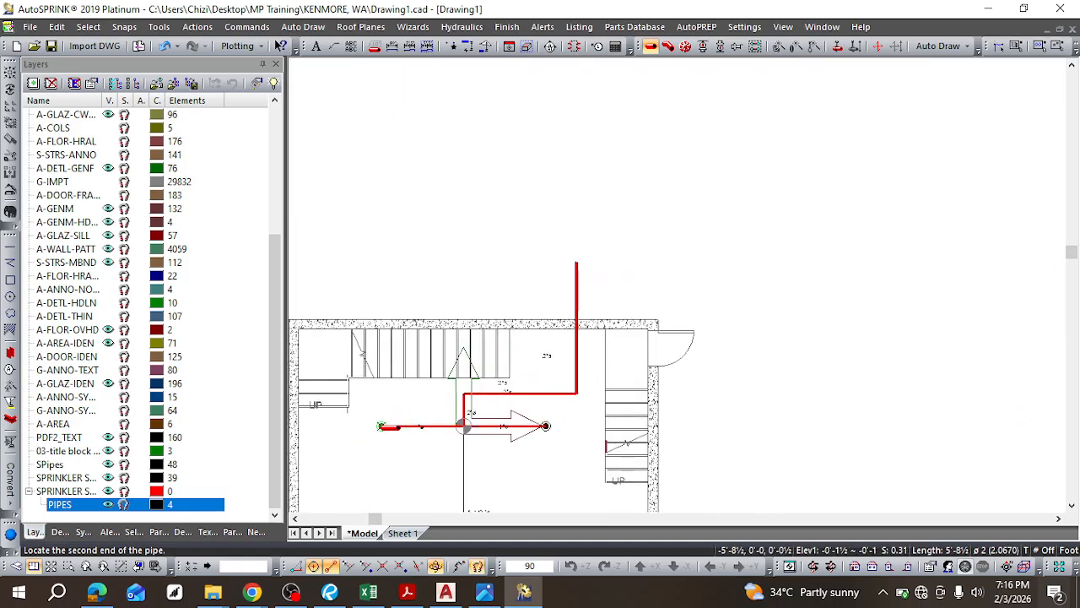
left_click(382, 426)
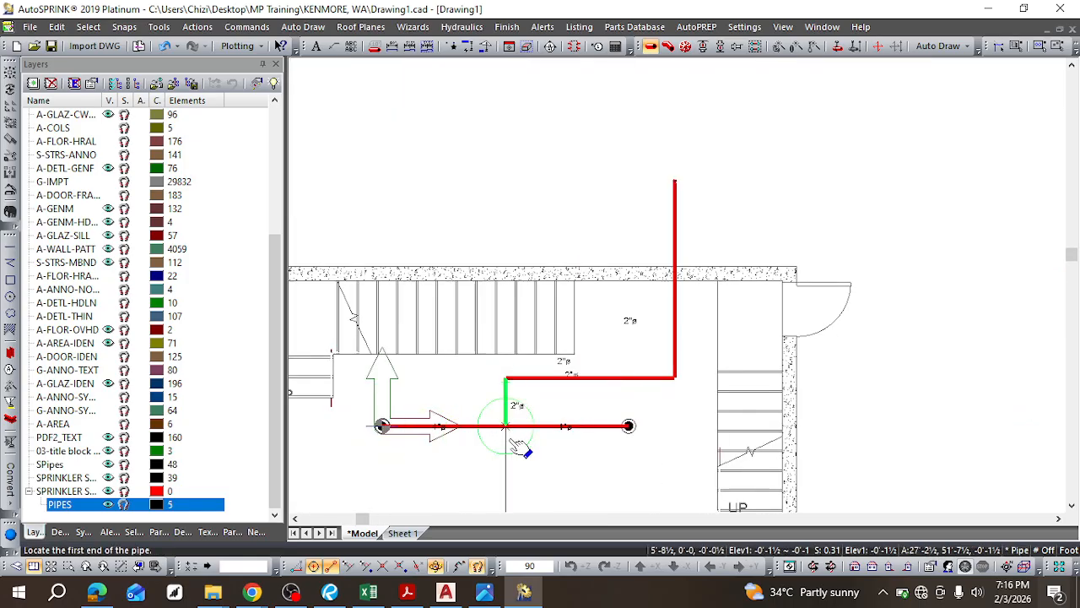
Step: Draw the main pipe about 12'-8½" from the first branch junction down to the second sprinkler row between the cars
scroll(519, 437, "up", 3)
scroll(519, 435, "up", 2)
left_click(496, 376)
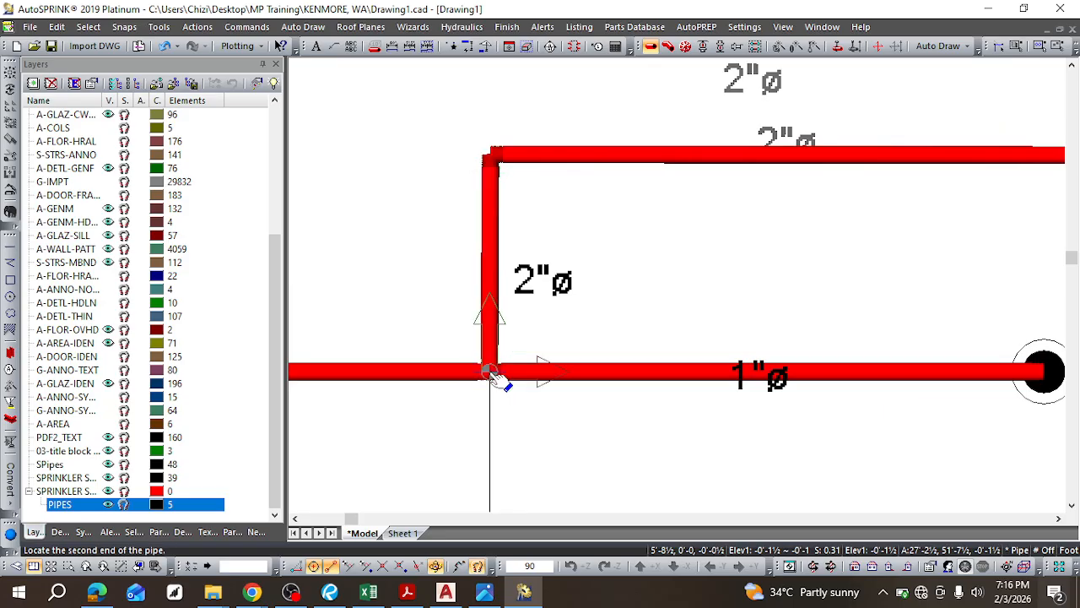
scroll(482, 428, "down", 5)
scroll(481, 498, "up", 2)
scroll(481, 498, "up", 5)
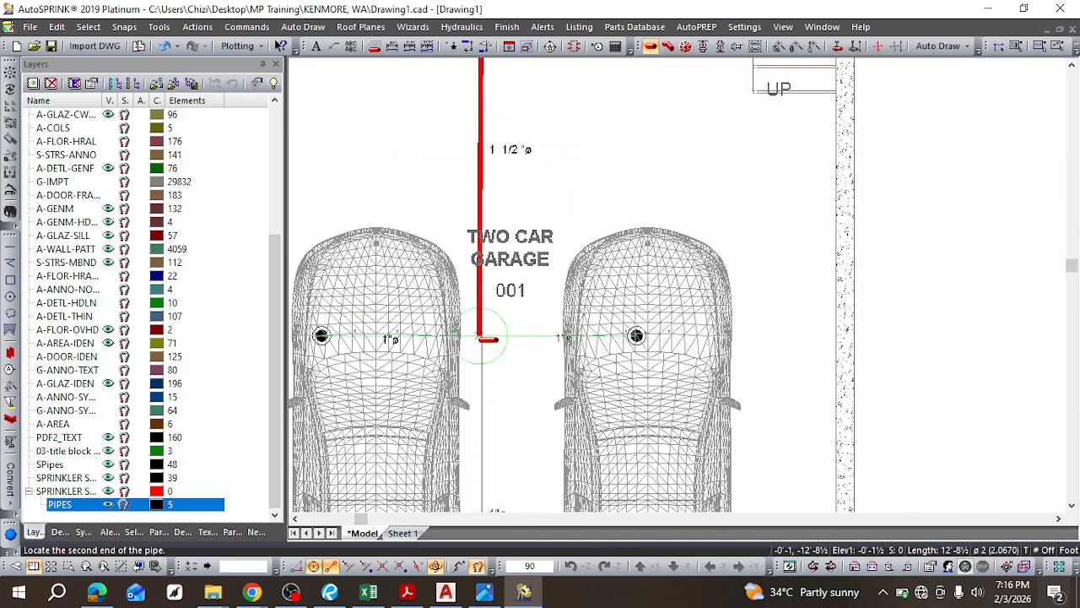
scroll(481, 336, "up", 3)
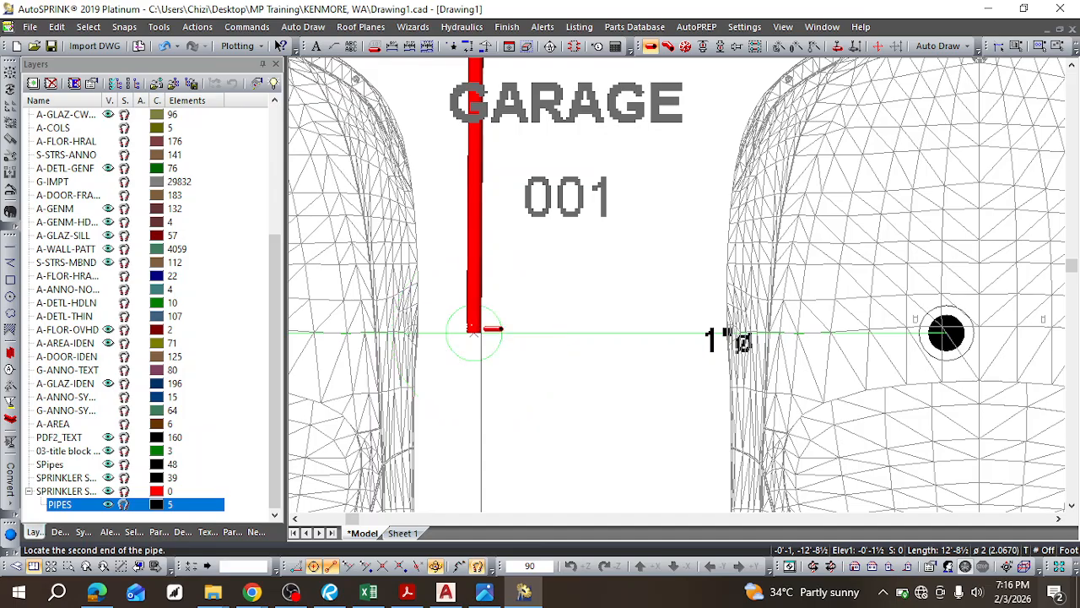
left_click(481, 332)
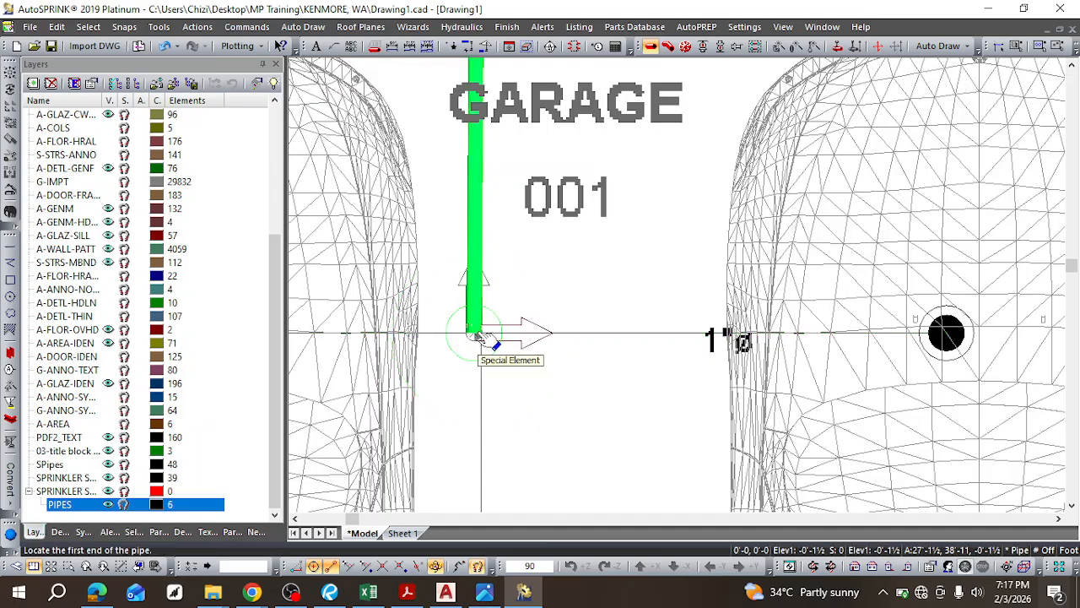
Step: Draw a continuous pipe about 5'-8½" long from the second row's right sprinkler to the main pipe between the cars
left_click(667, 47)
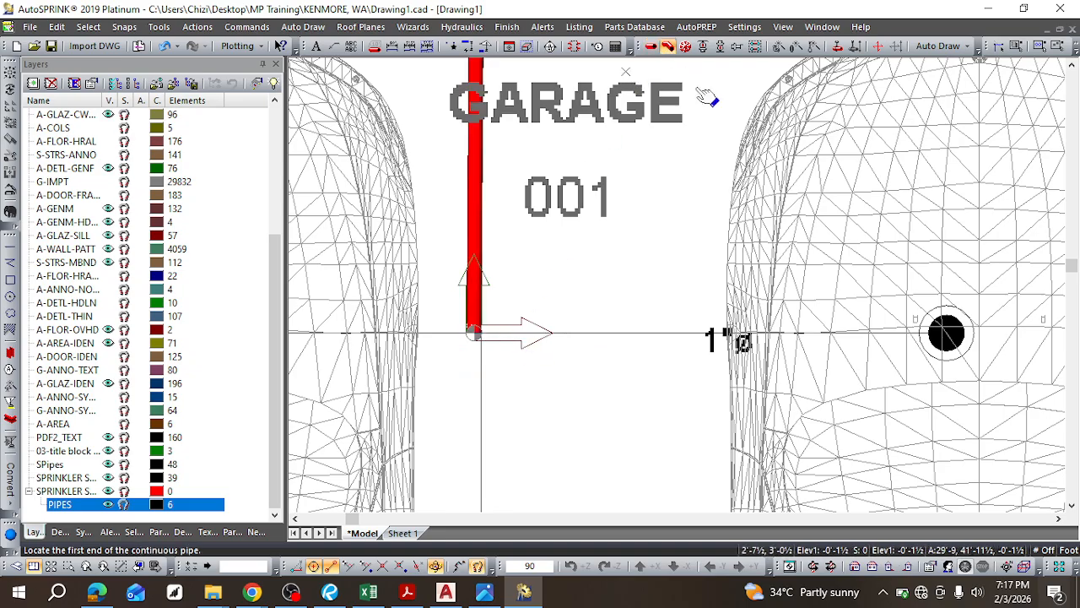
left_click(947, 333)
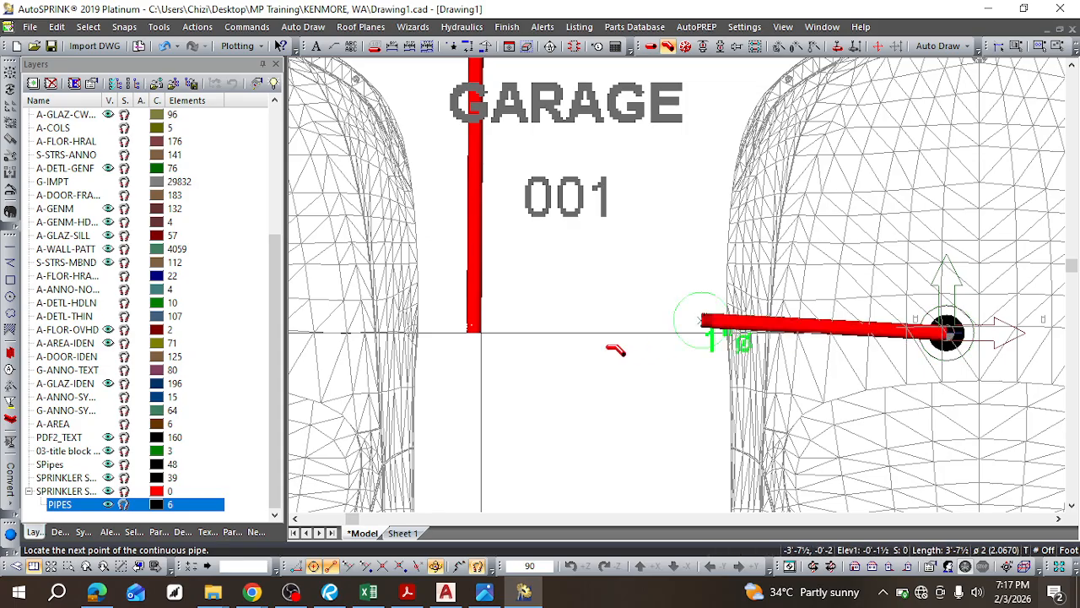
left_click(475, 332)
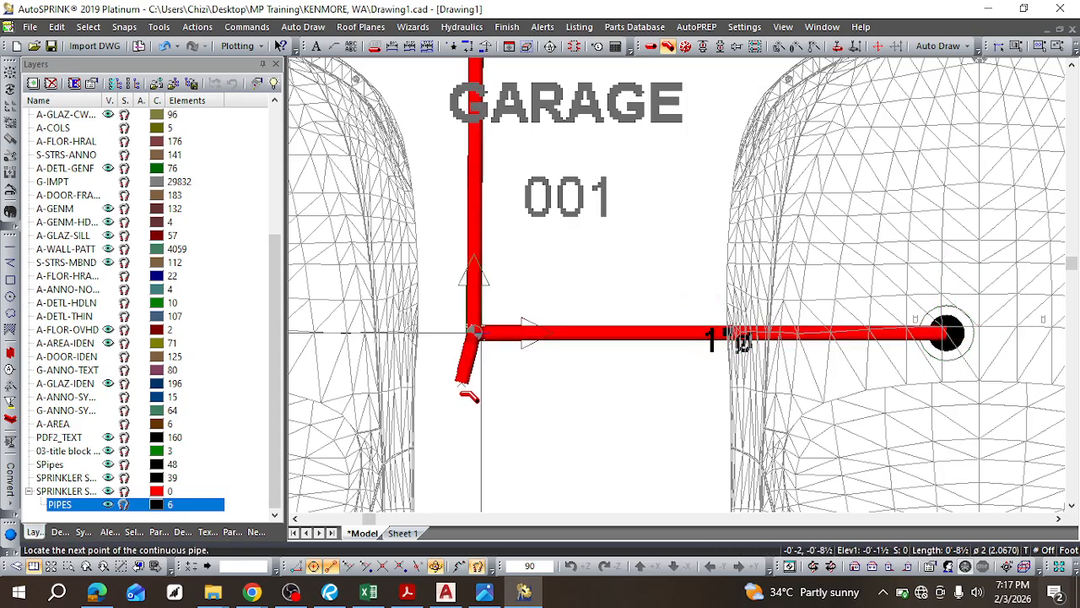
Step: Extend the continuous pipe about 12'-8½" from the second-row junction down to the centre of the garage's lowest sprinkler row
scroll(471, 397, "down", 3)
scroll(474, 472, "down", 3)
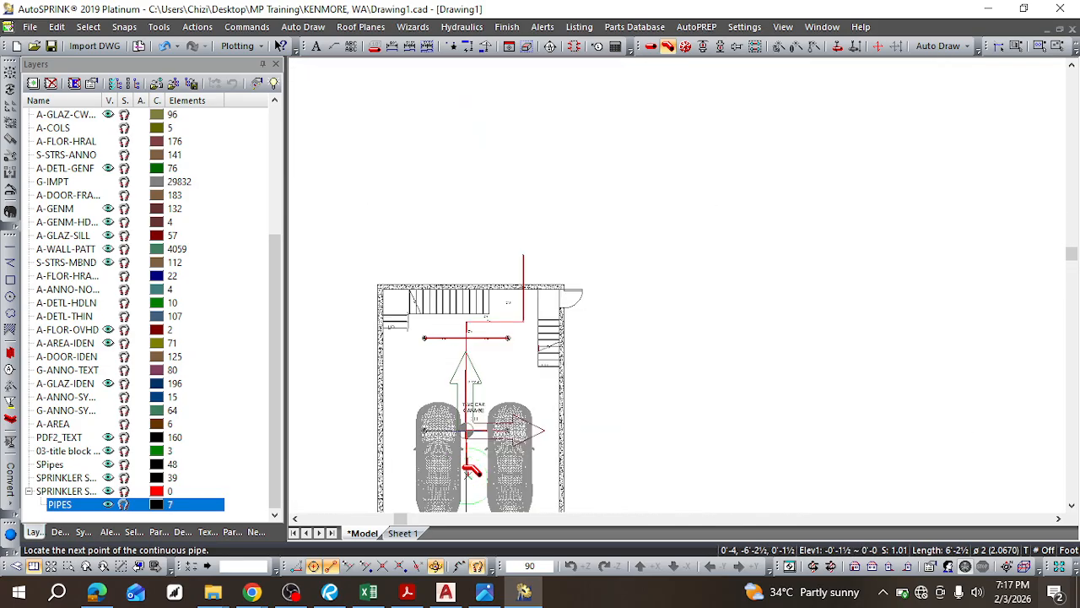
scroll(469, 487, "up", 5)
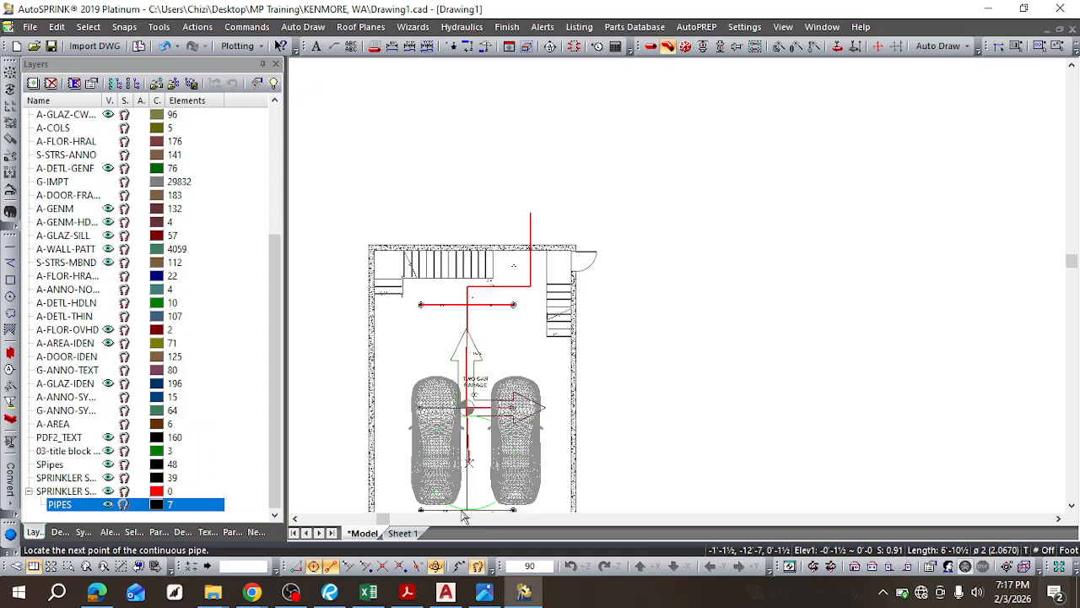
scroll(675, 304, "down", 3)
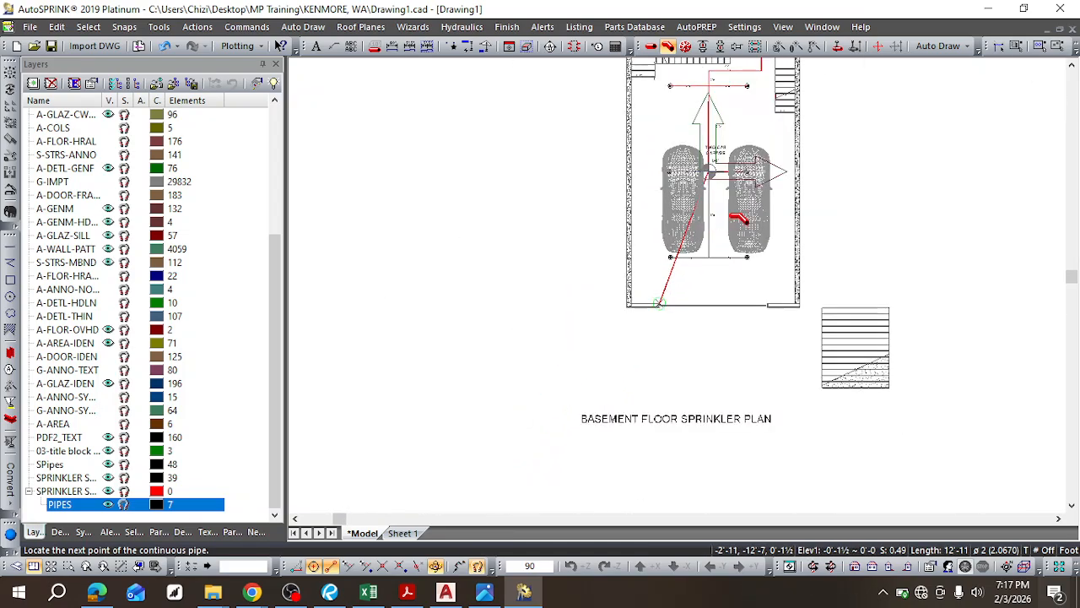
scroll(716, 250, "up", 3)
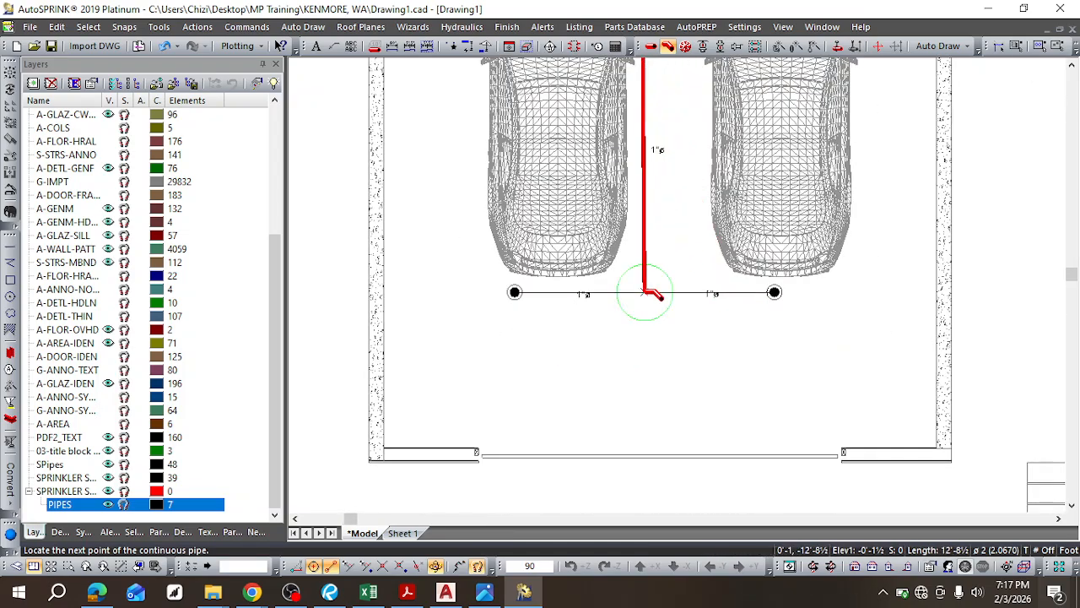
left_click(645, 292)
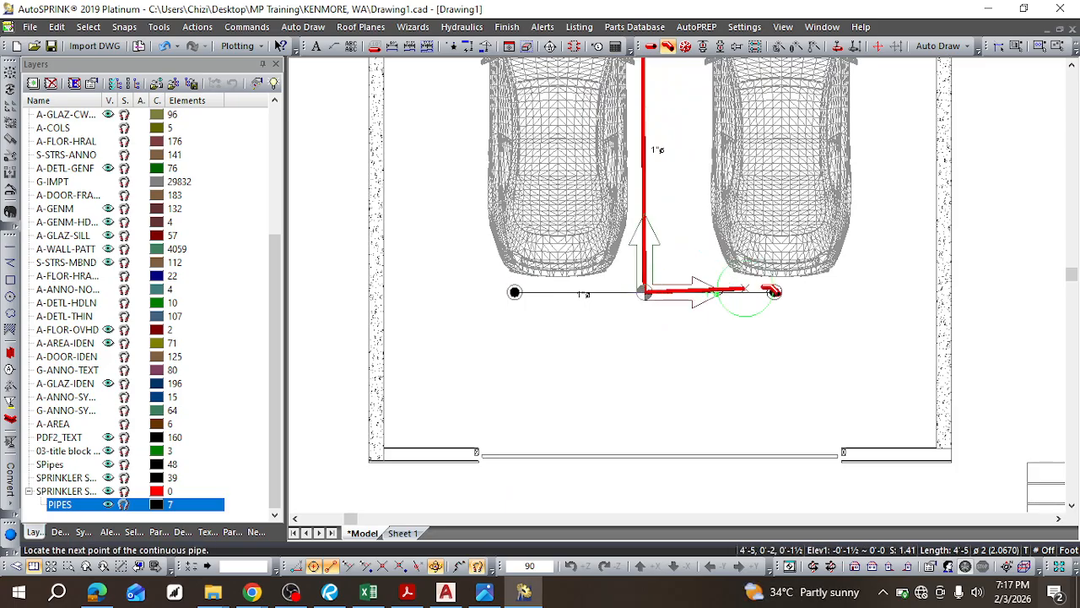
Step: Draw two branch pipes about 5'-8½" long from the main pipe's lower end to the right and left sprinklers of the lowest row
scroll(774, 292, "up", 3)
left_click(789, 302)
scroll(639, 309, "down", 3)
left_click(572, 307)
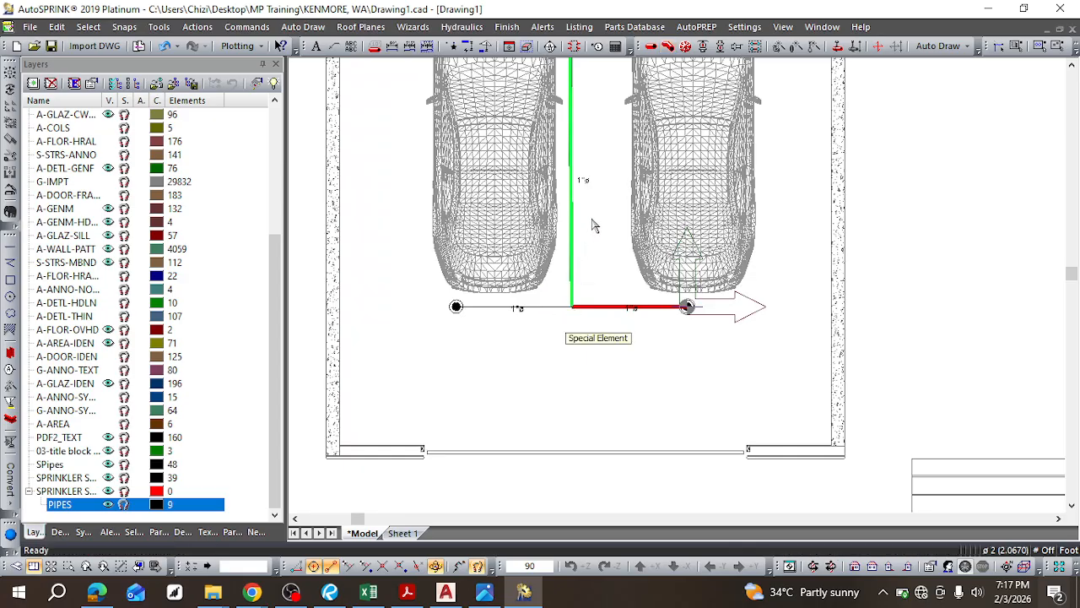
left_click(650, 45)
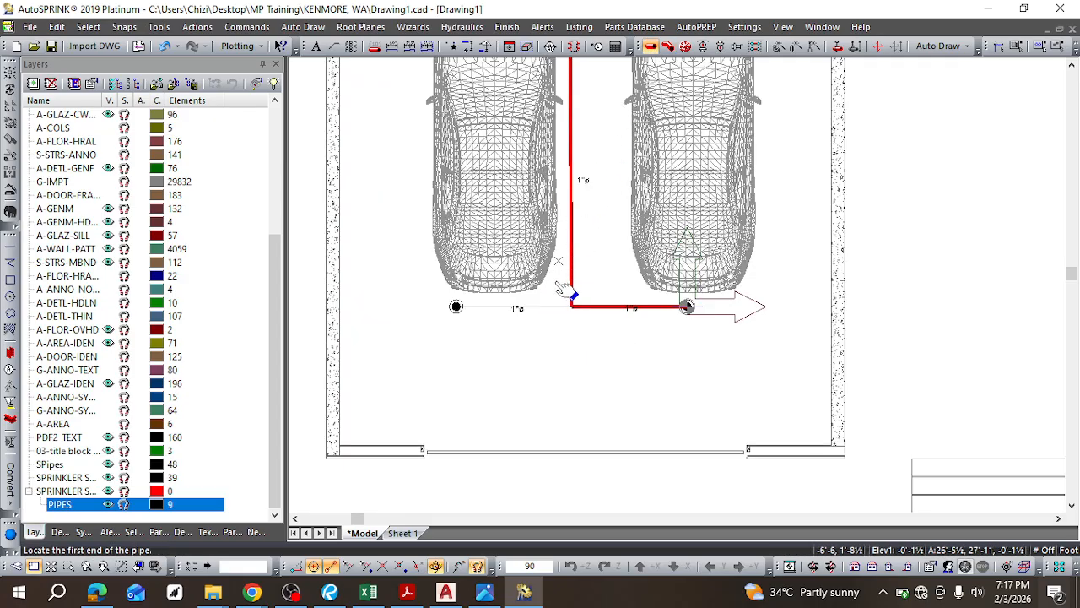
scroll(572, 308, "up", 2)
left_click(576, 309)
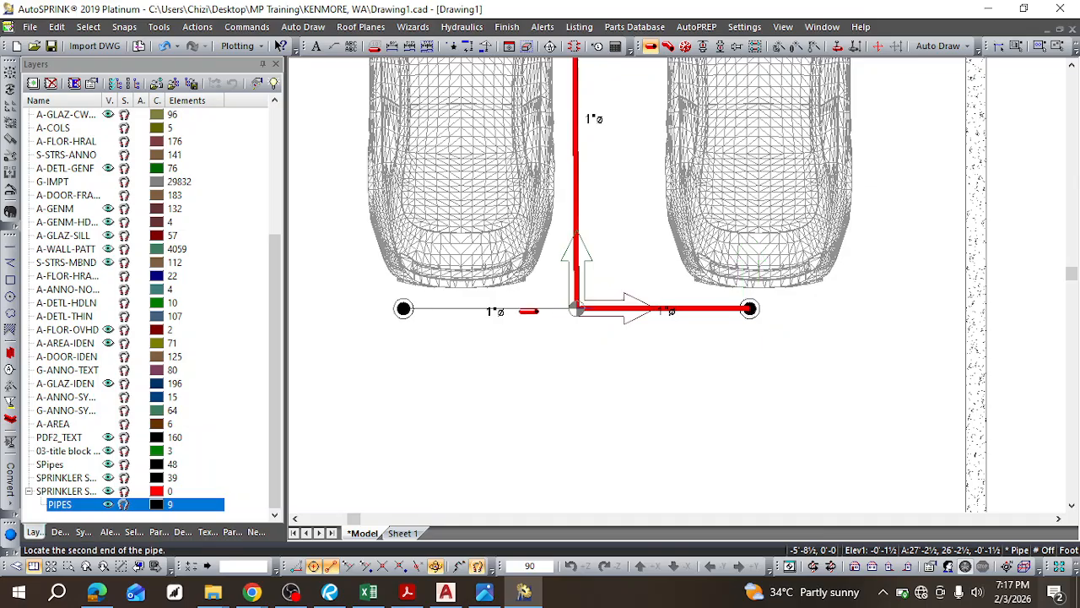
left_click(404, 308)
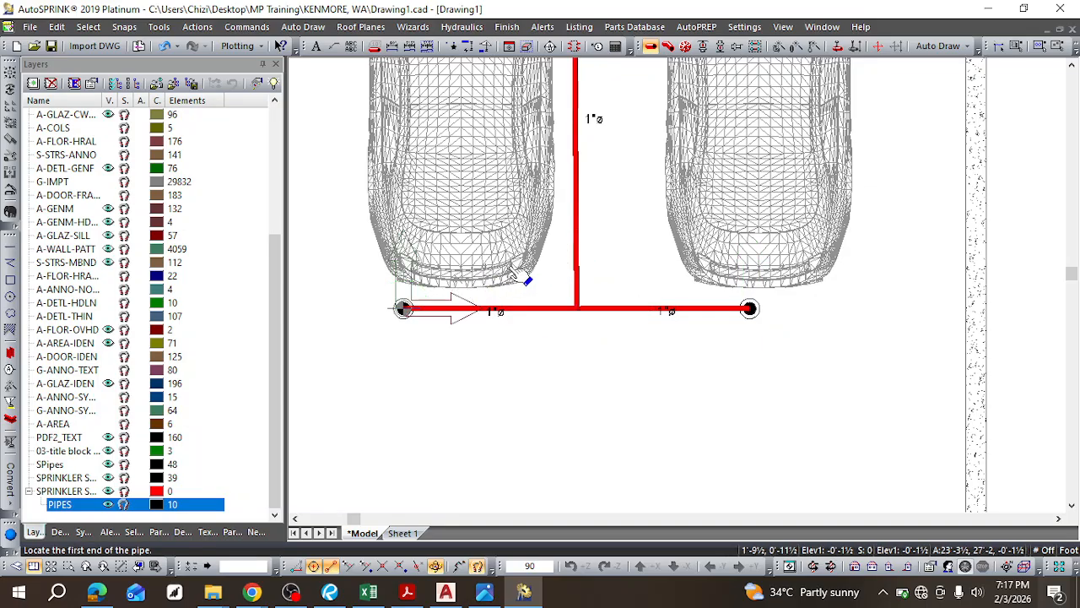
Step: Draw the second row's missing branch pipe from the left sprinkler to the main pipe junction between the cars
scroll(554, 258, "down", 3)
scroll(567, 123, "up", 5)
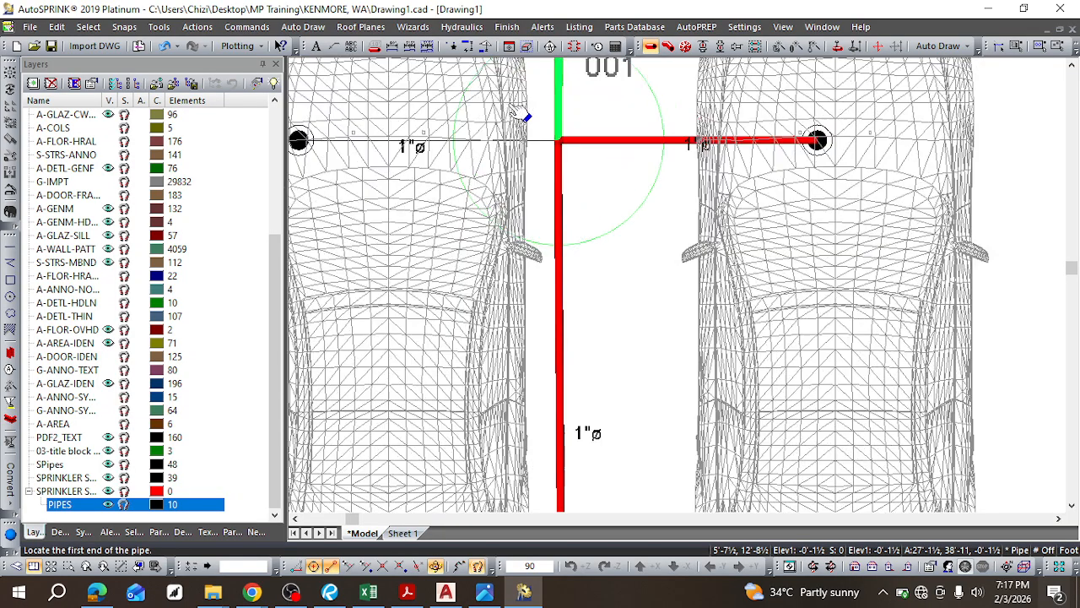
left_click(650, 48)
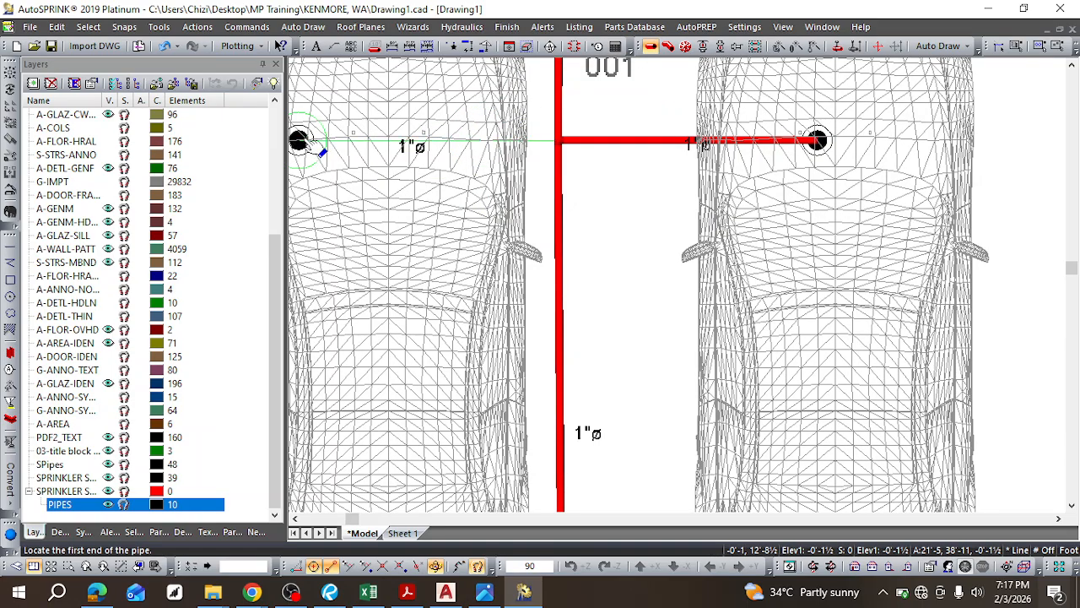
middle_click_drag(295, 141, 387, 180)
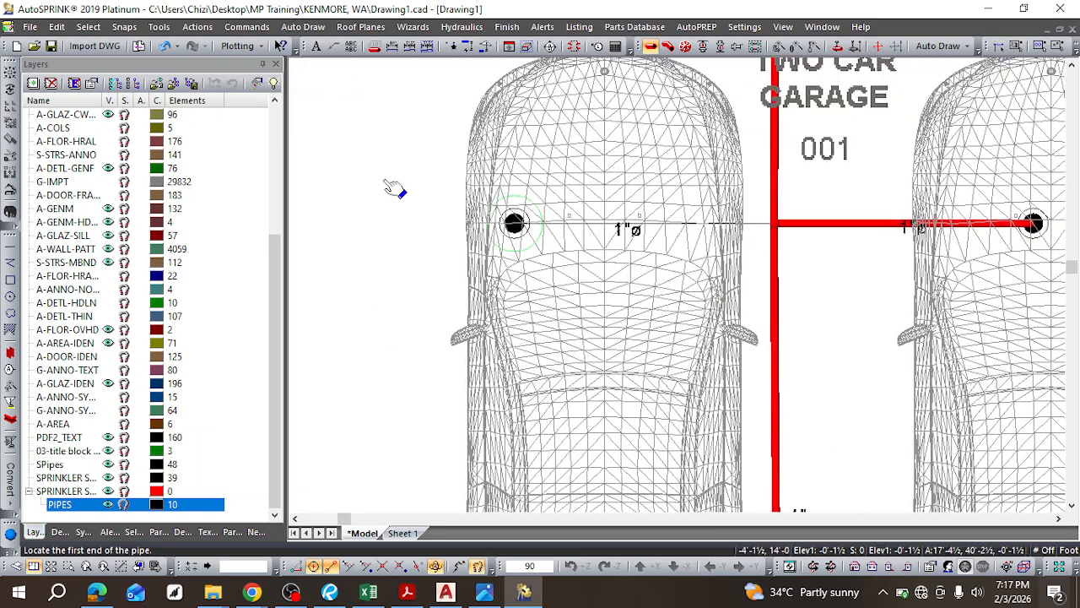
left_click(514, 223)
left_click(774, 224)
left_click(775, 224)
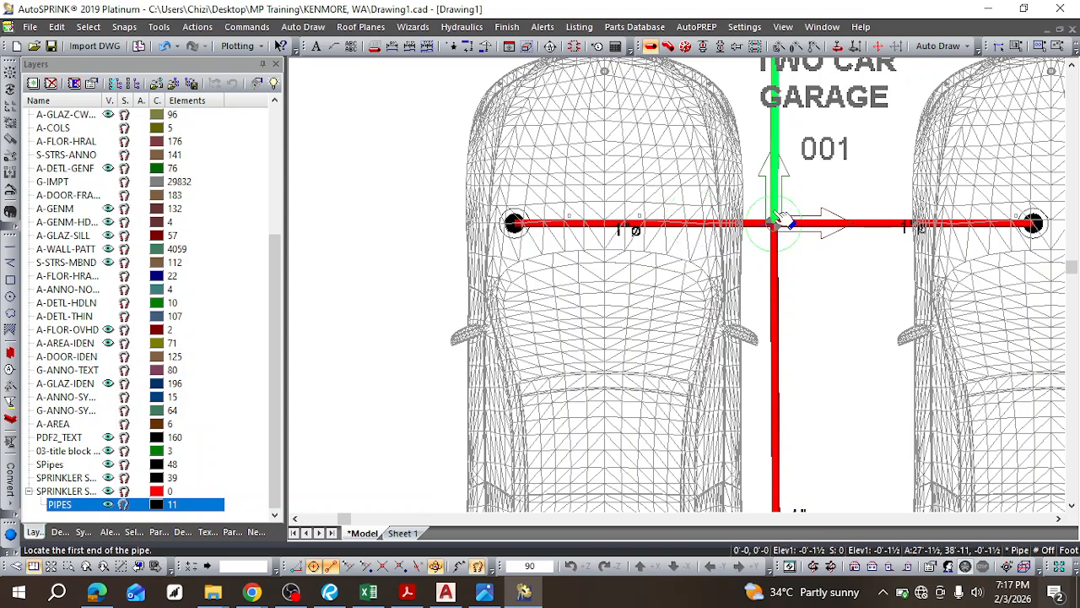
Step: Examine the garage's main and branch pipes against the plan and its pipe size labels, and leave the pipe command
scroll(780, 223, "up", 4)
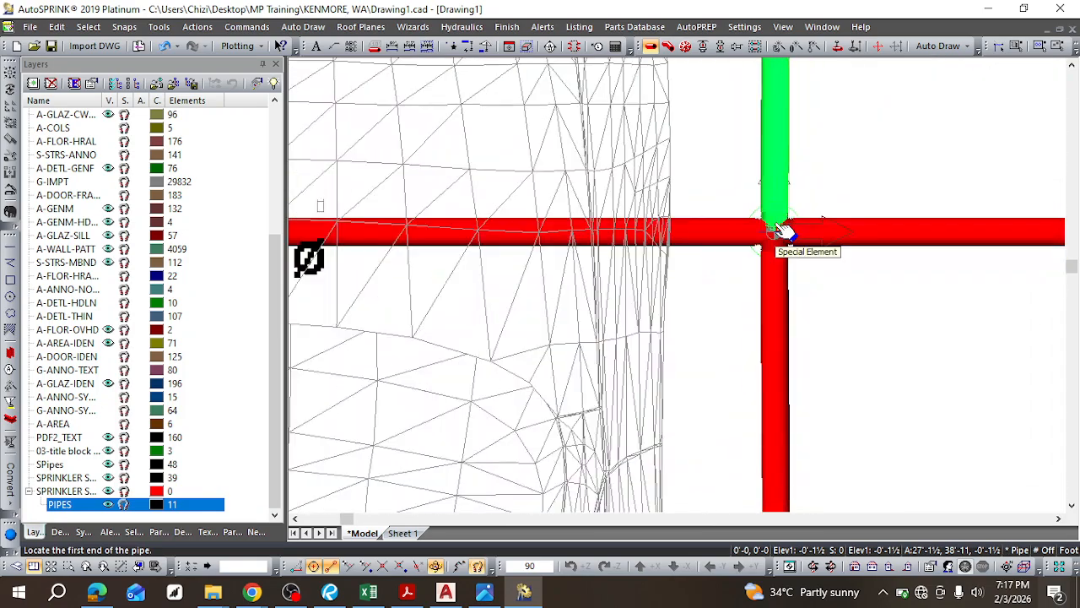
scroll(785, 230, "down", 5)
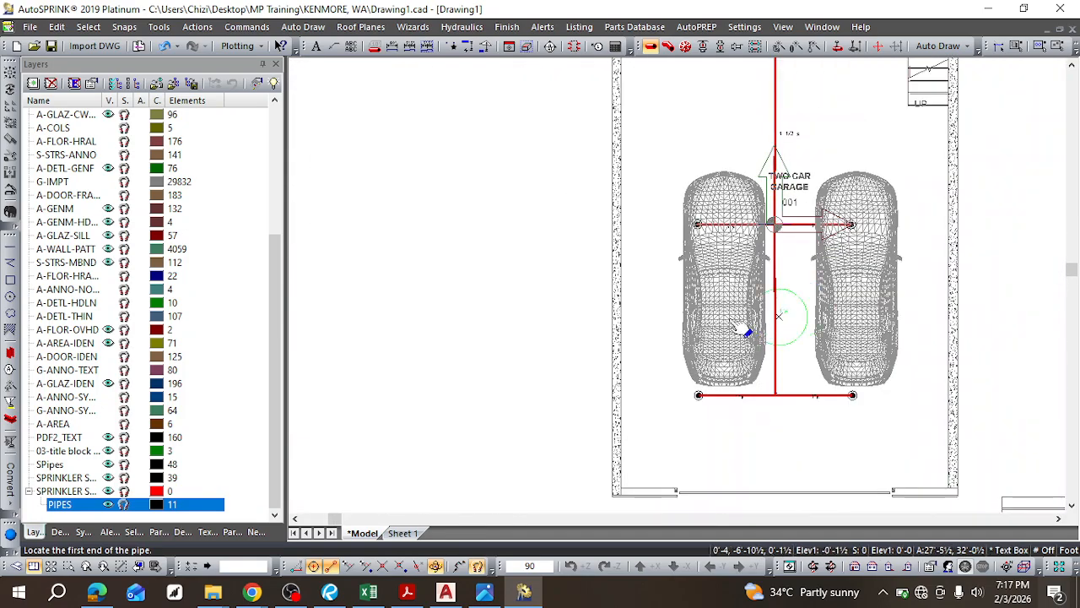
scroll(810, 252, "down", 5)
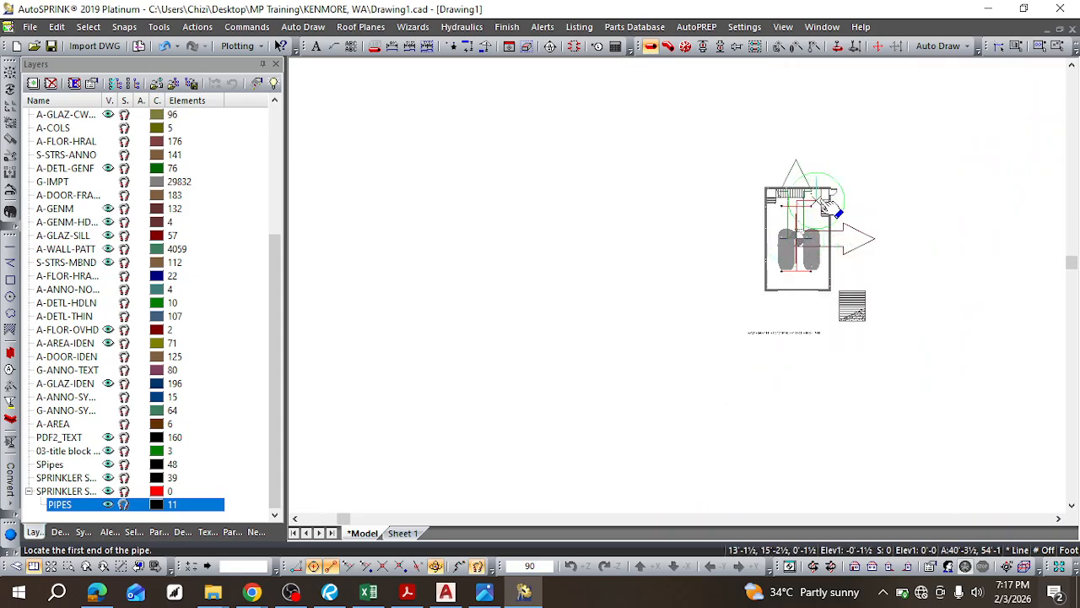
scroll(806, 209, "up", 5)
scroll(660, 240, "up", 3)
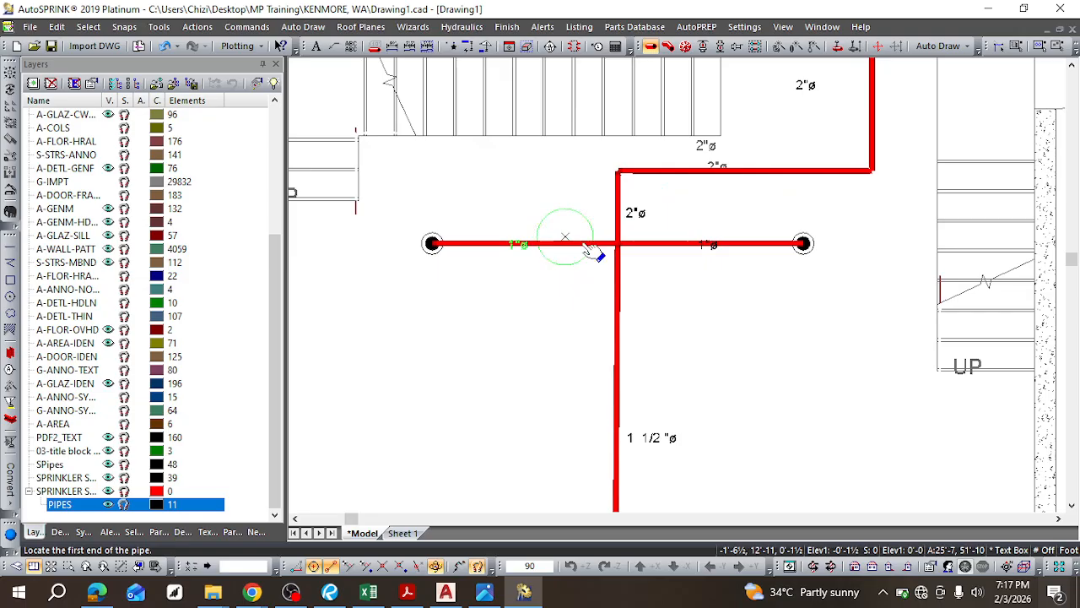
scroll(592, 244, "down", 7)
scroll(628, 243, "up", 6)
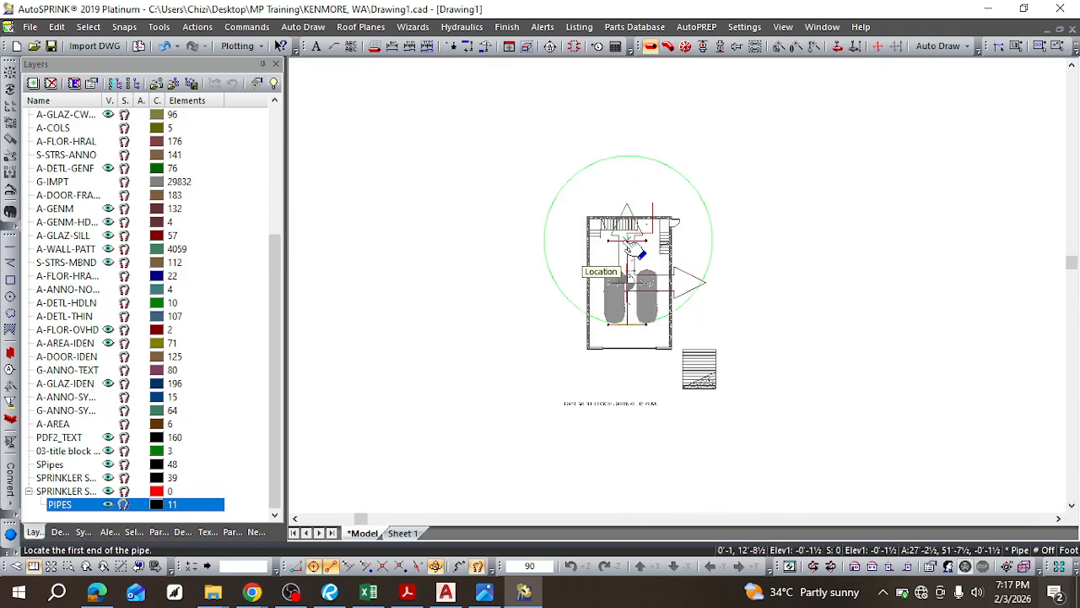
key("Escape")
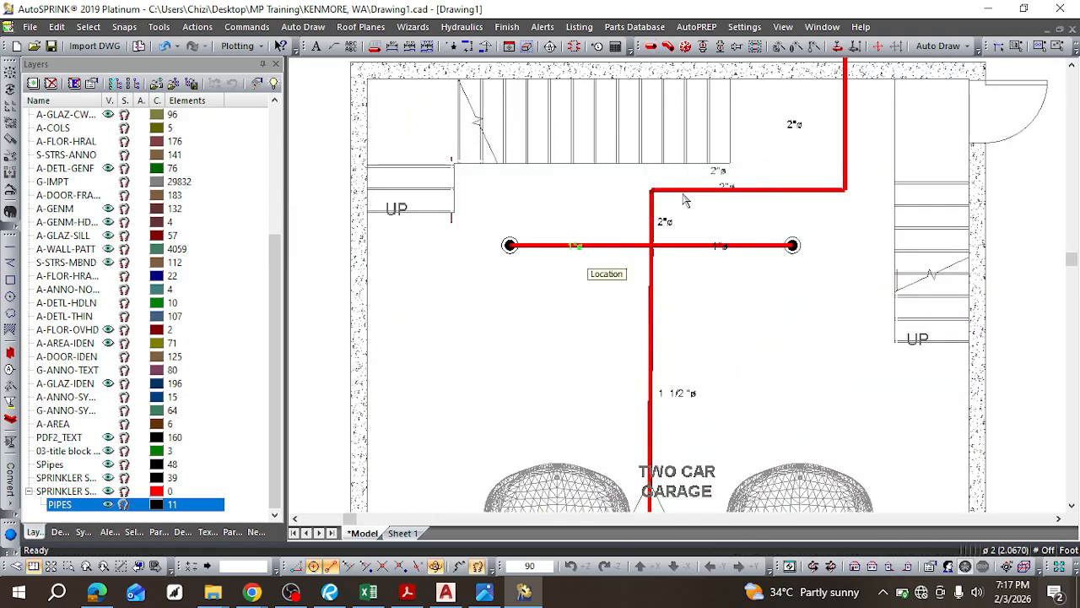
scroll(724, 196, "up", 2)
scroll(651, 238, "down", 4)
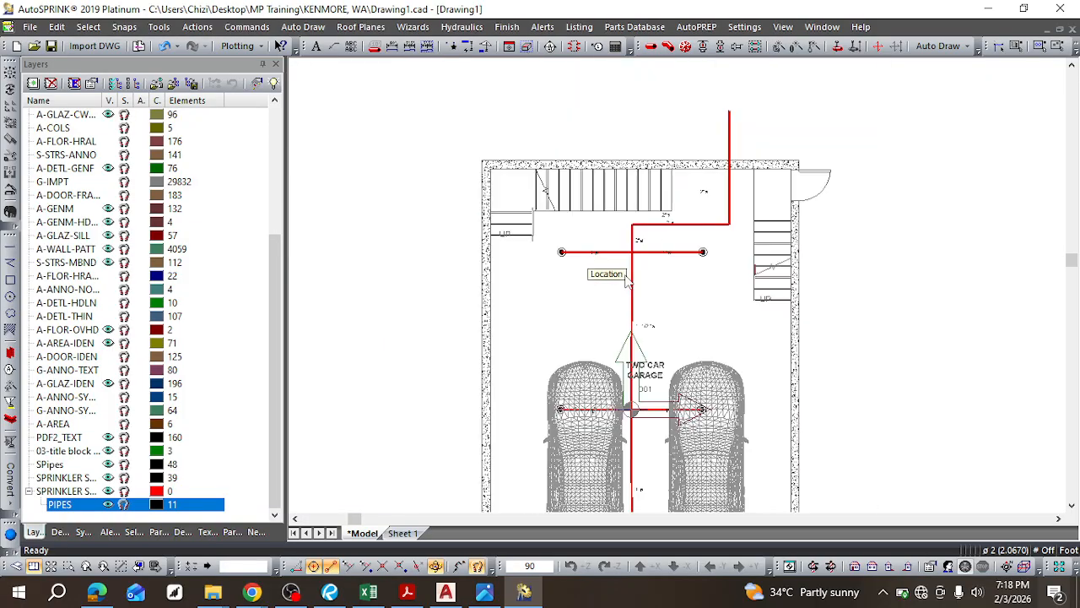
Step: View the properties of the imported line beneath the second row's left branch pipe and close them again
scroll(637, 426, "up", 3)
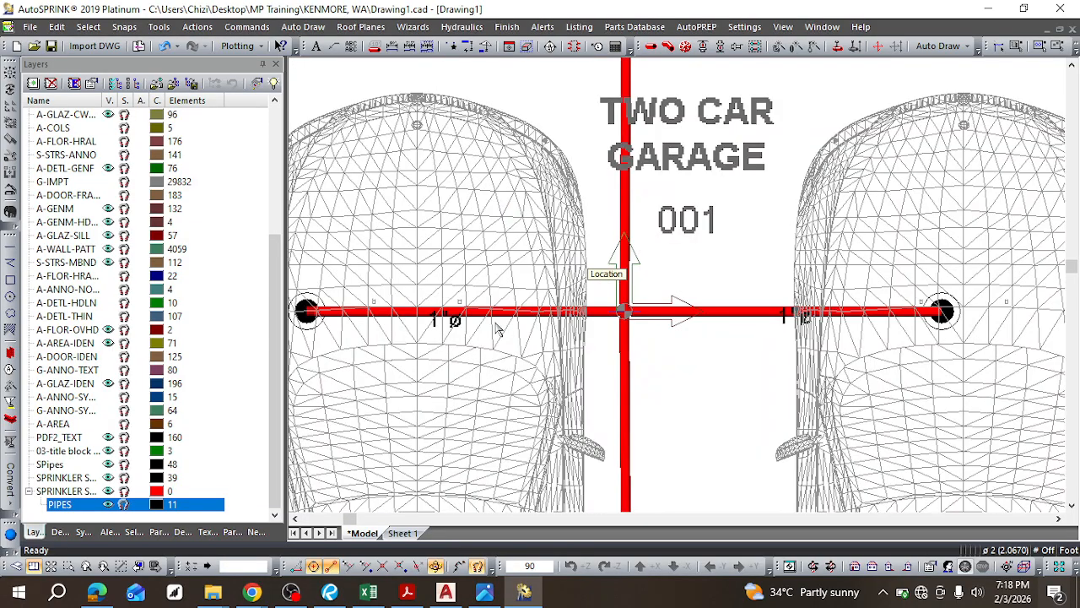
double_click(454, 313)
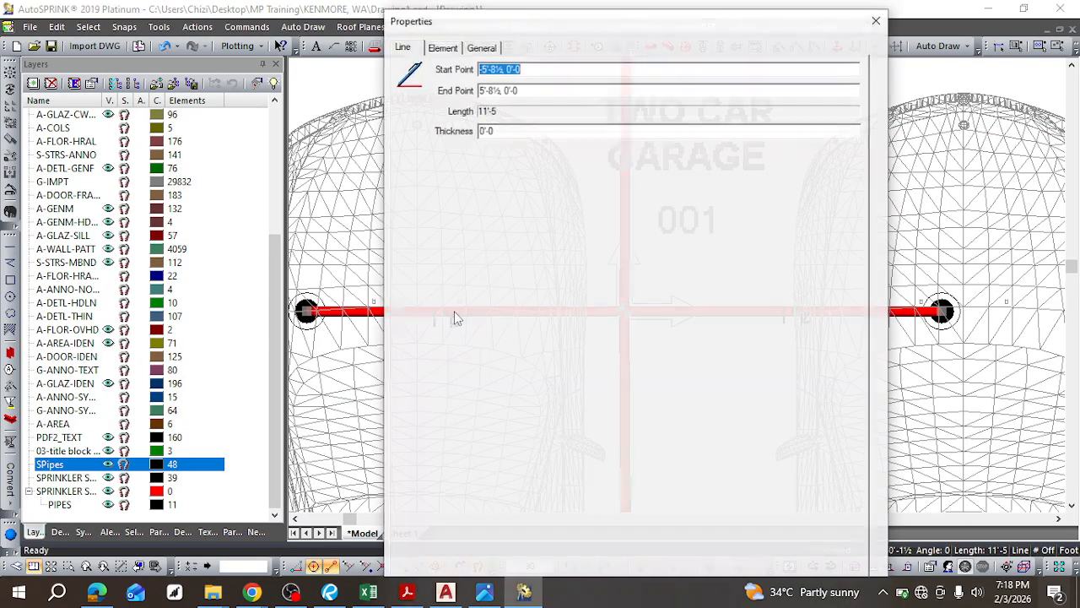
left_click(878, 19)
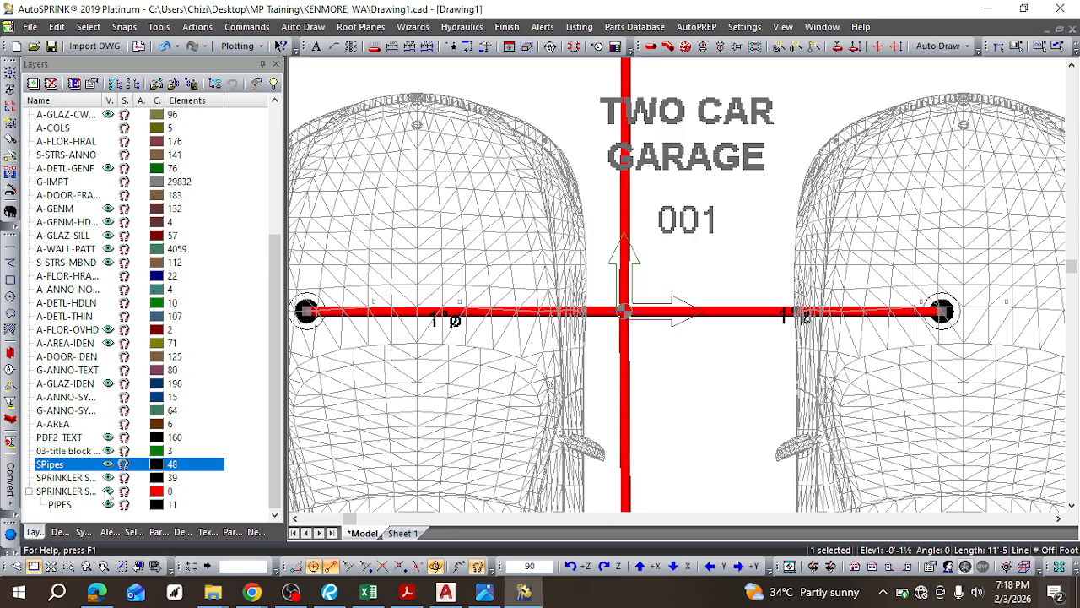
Step: Check the plan layers by toggling the visibility of BENCHMARK, S-STRS, A-WALL-PATT, SPipes and several others off and back on
scroll(114, 251, "up", 5)
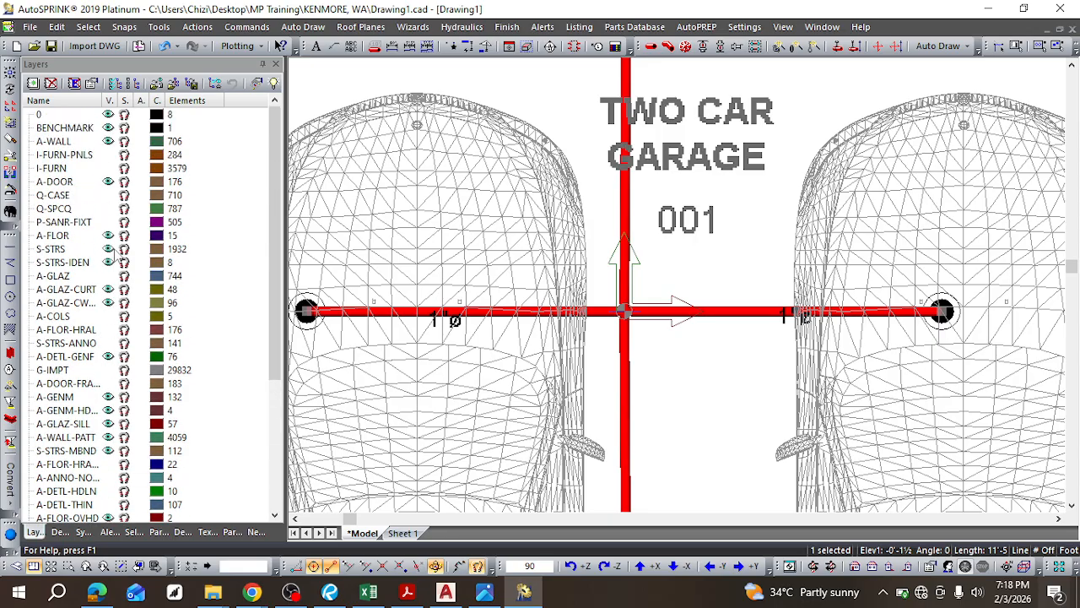
left_click(110, 128)
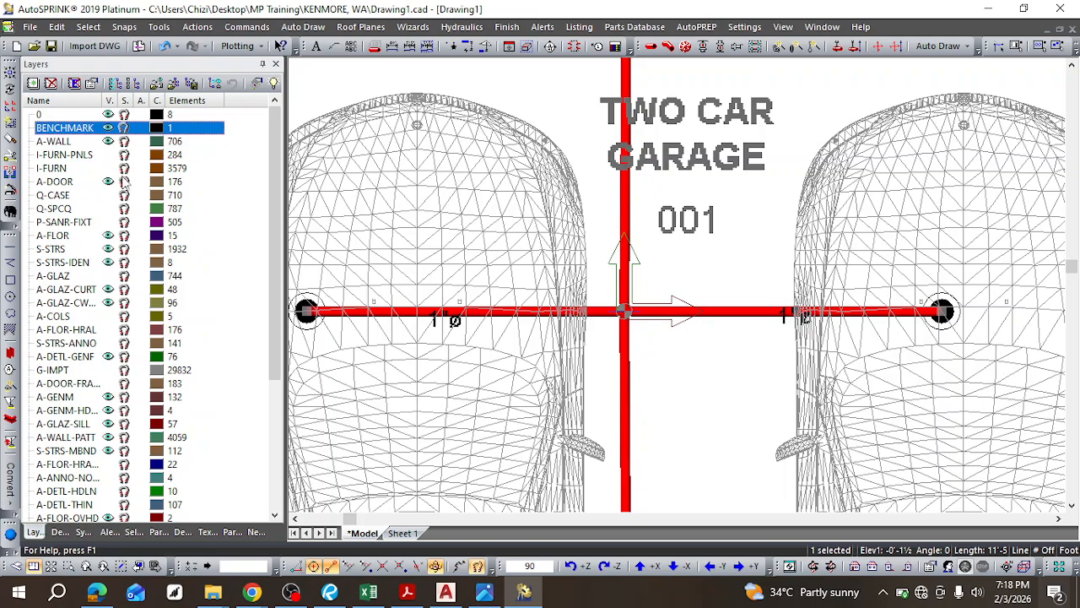
left_click(110, 248)
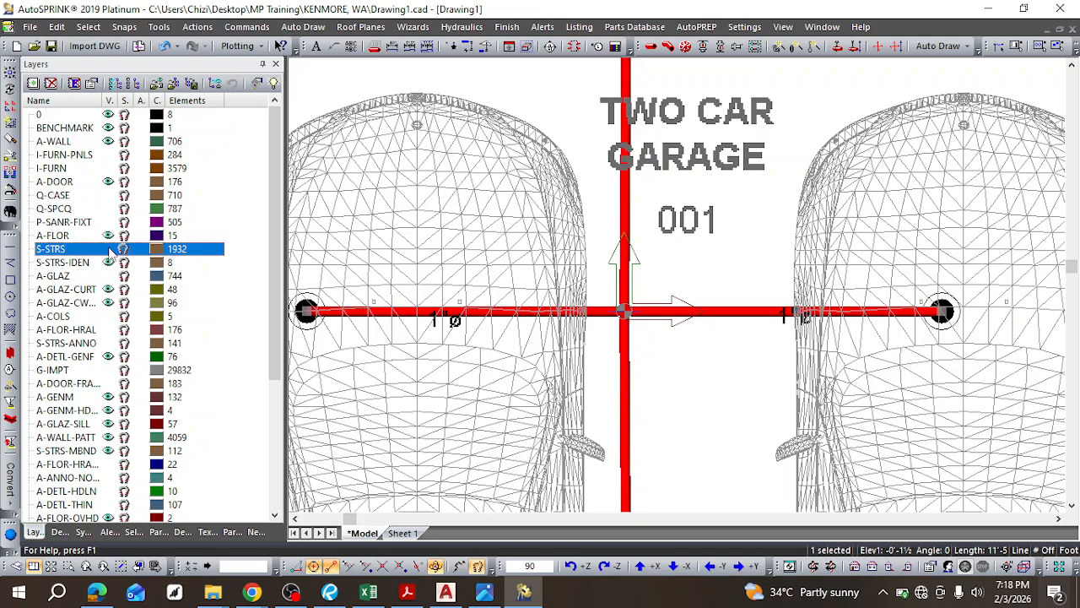
left_click(107, 304)
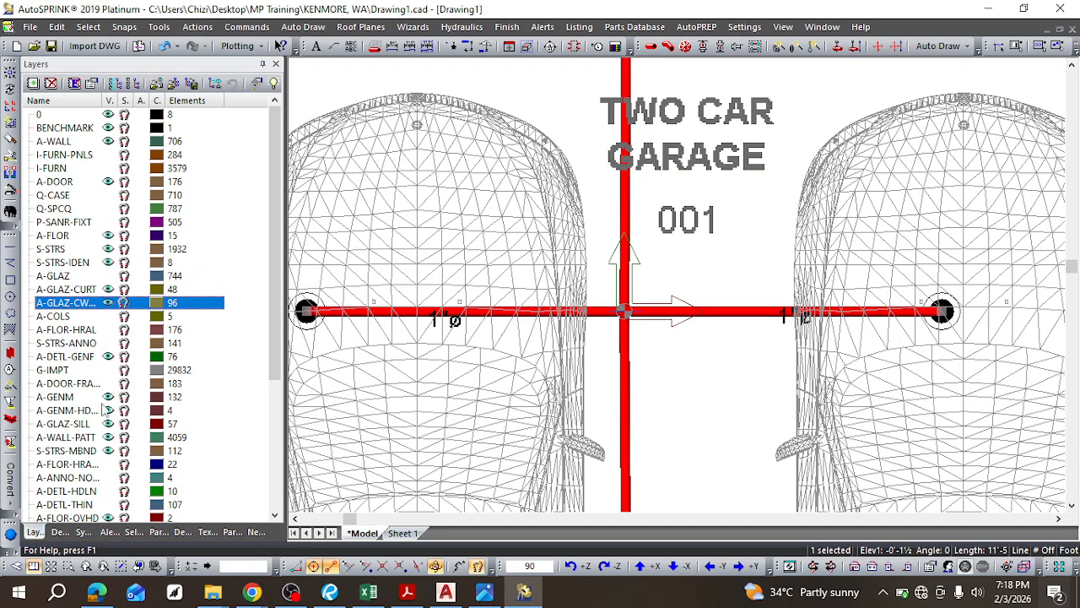
scroll(102, 404, "down", 3)
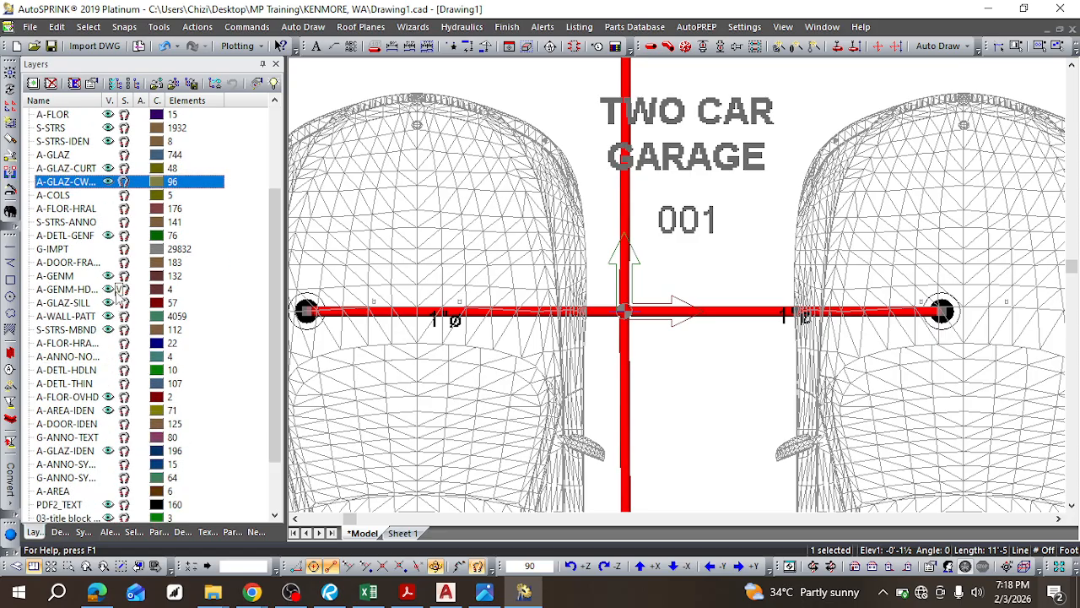
left_click(108, 290)
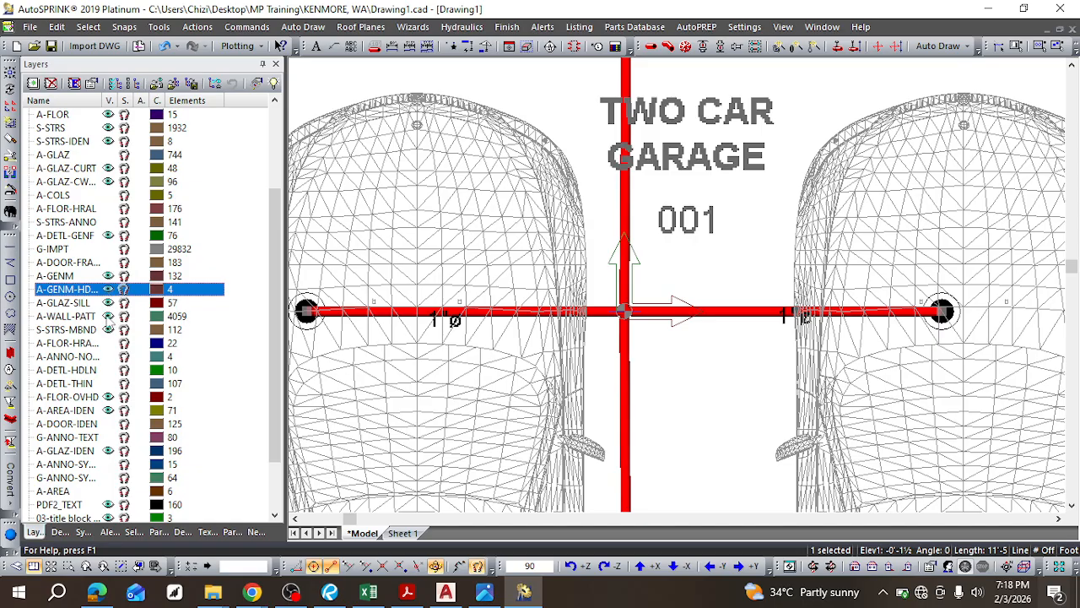
left_click(108, 317)
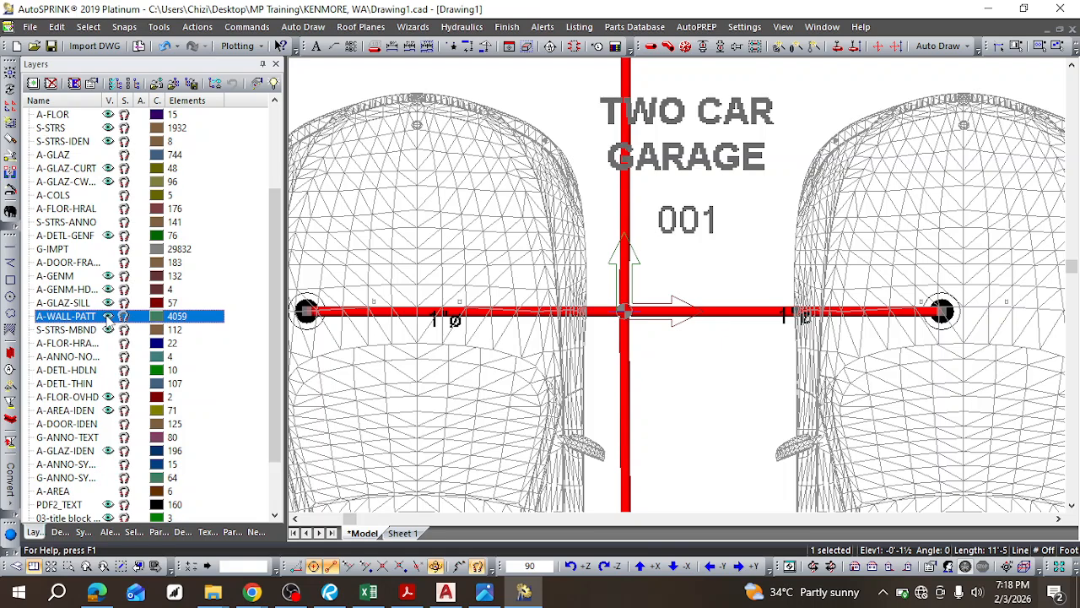
scroll(116, 338, "down", 2)
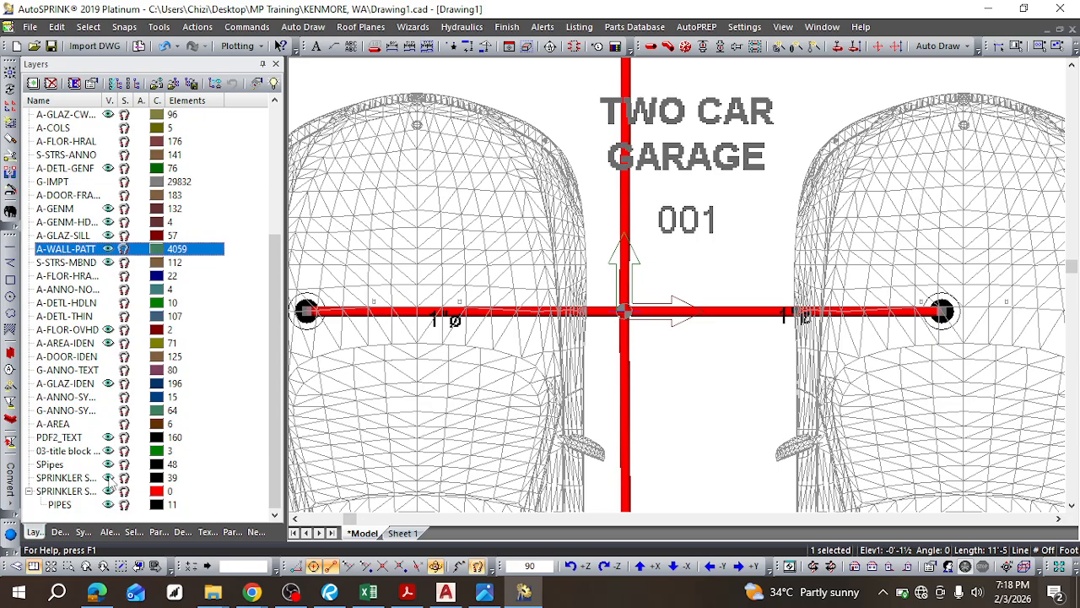
left_click(108, 477)
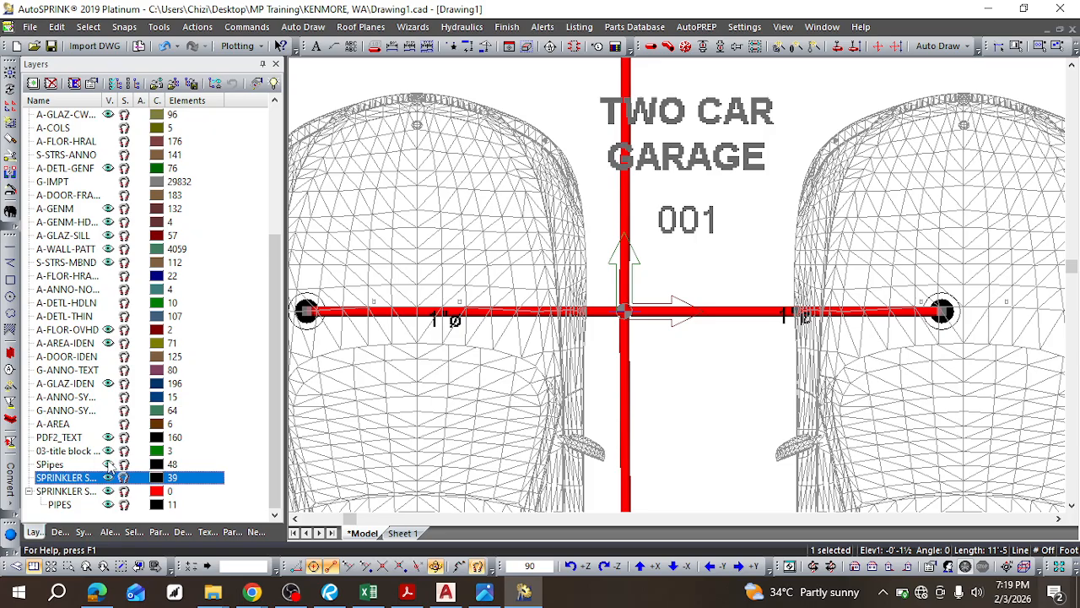
left_click(110, 466)
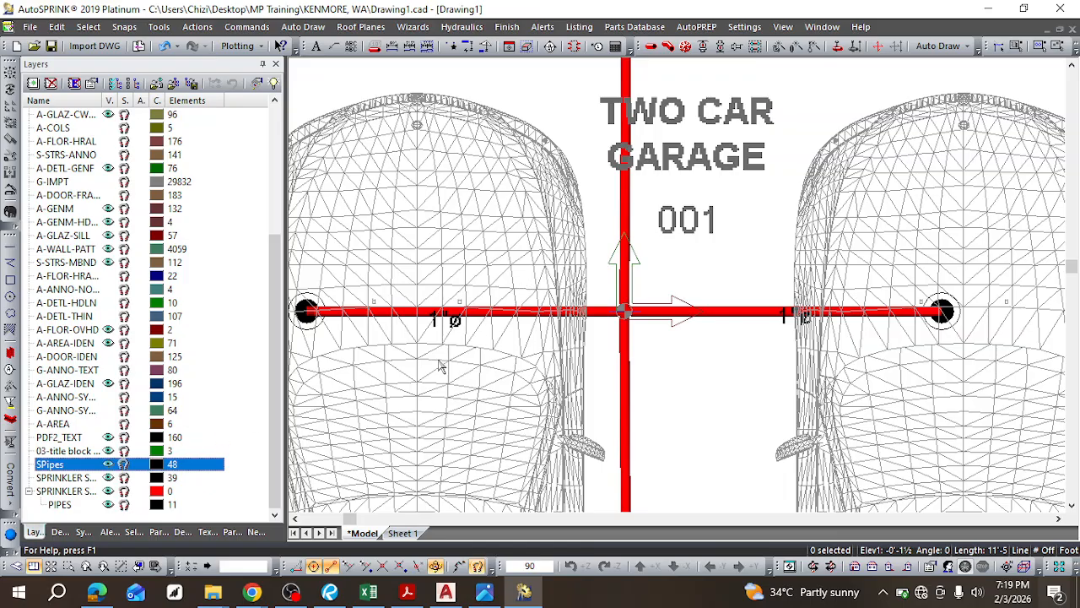
Step: View the properties of the horizontal 2" main pipe segment above the garage's first sprinkler row, then close them and deselect the pipe
scroll(455, 358, "down", 6)
scroll(544, 243, "up", 6)
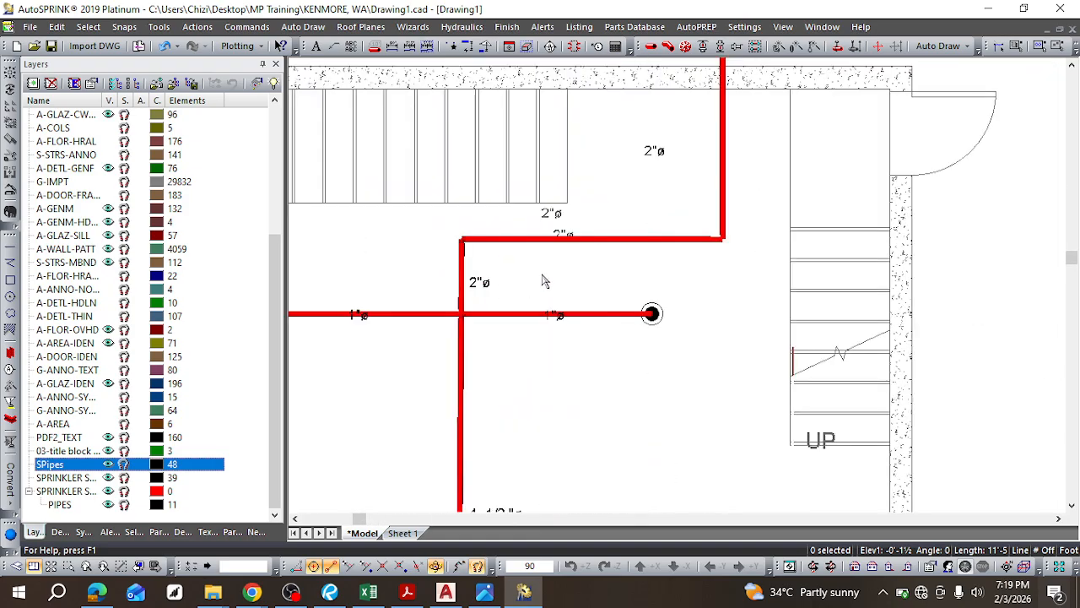
left_click(598, 239)
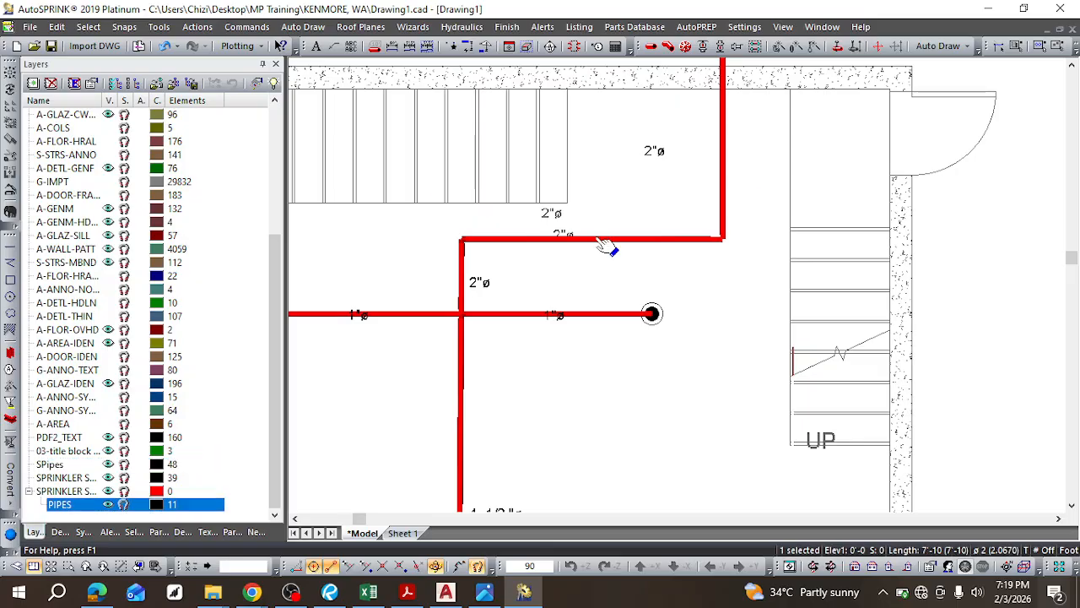
right_click(606, 243)
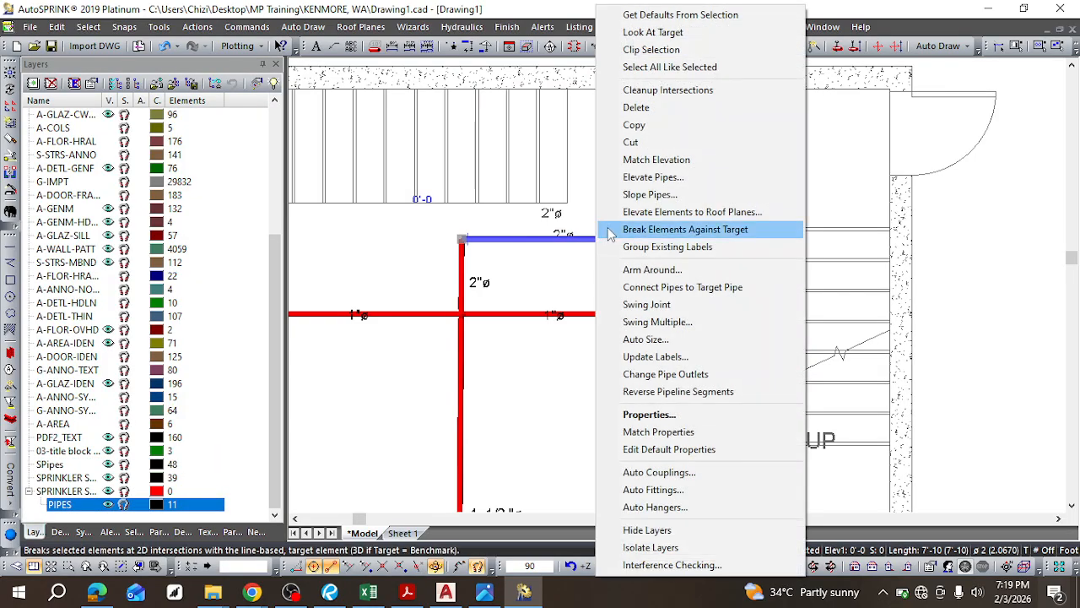
left_click(643, 416)
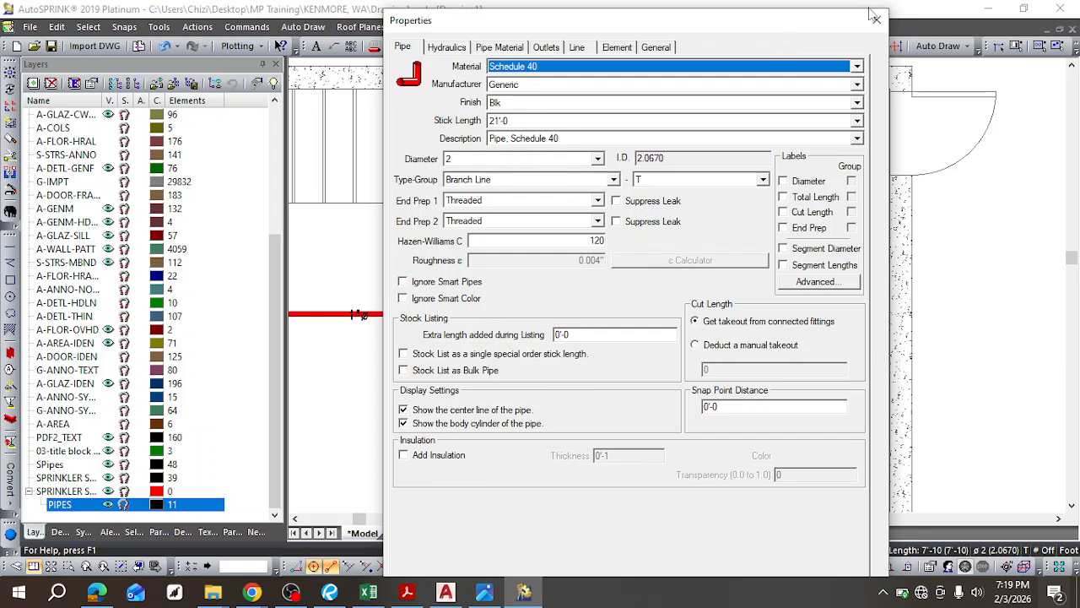
left_click(874, 17)
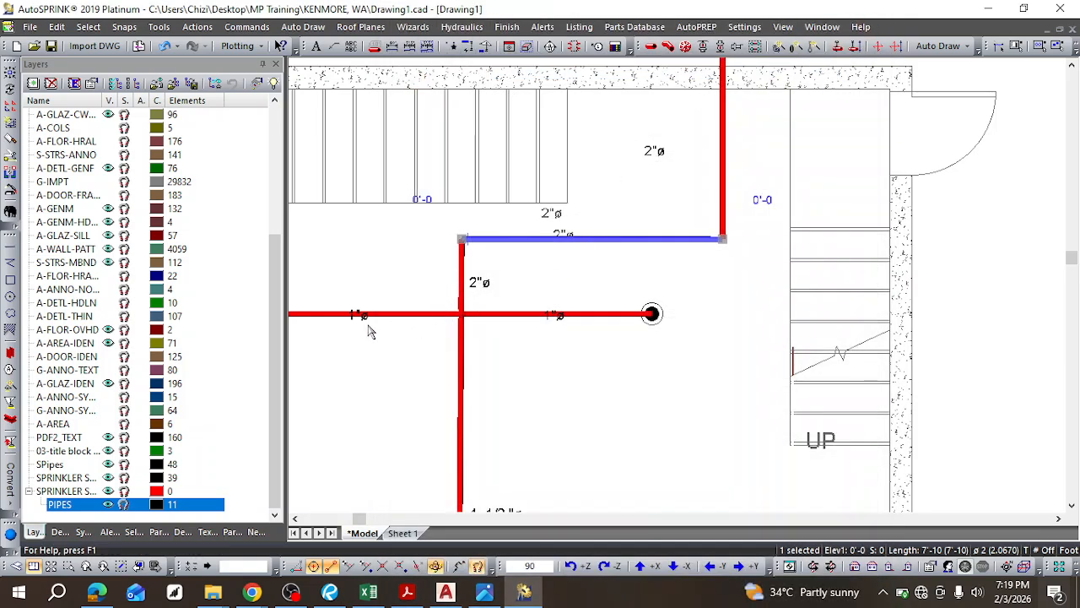
key("Escape")
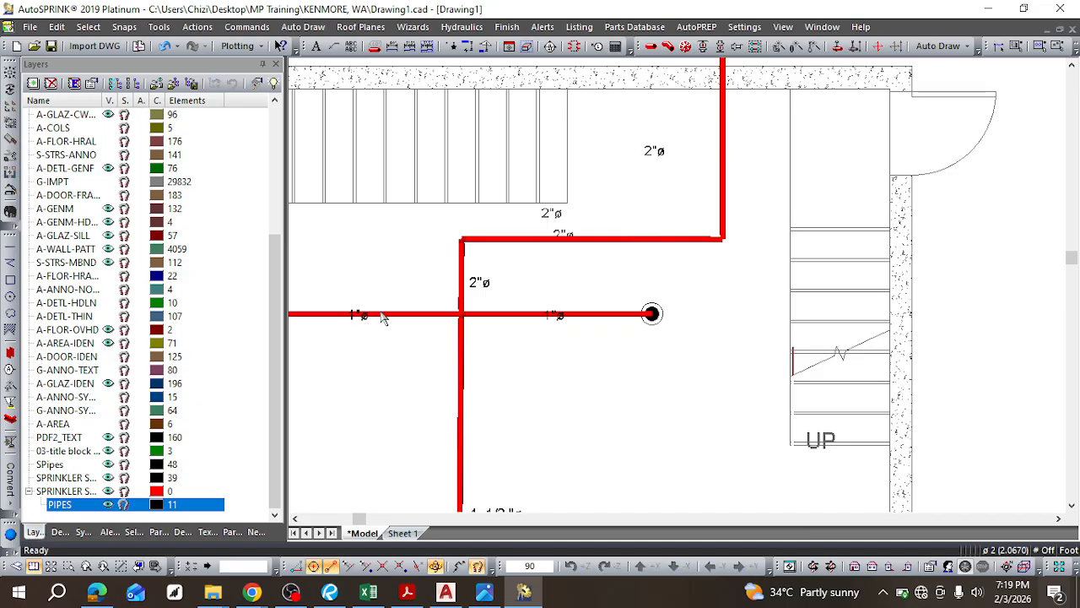
Step: Set the diameter of the first sprinkler row's left branch pipe to 1
left_click(380, 315)
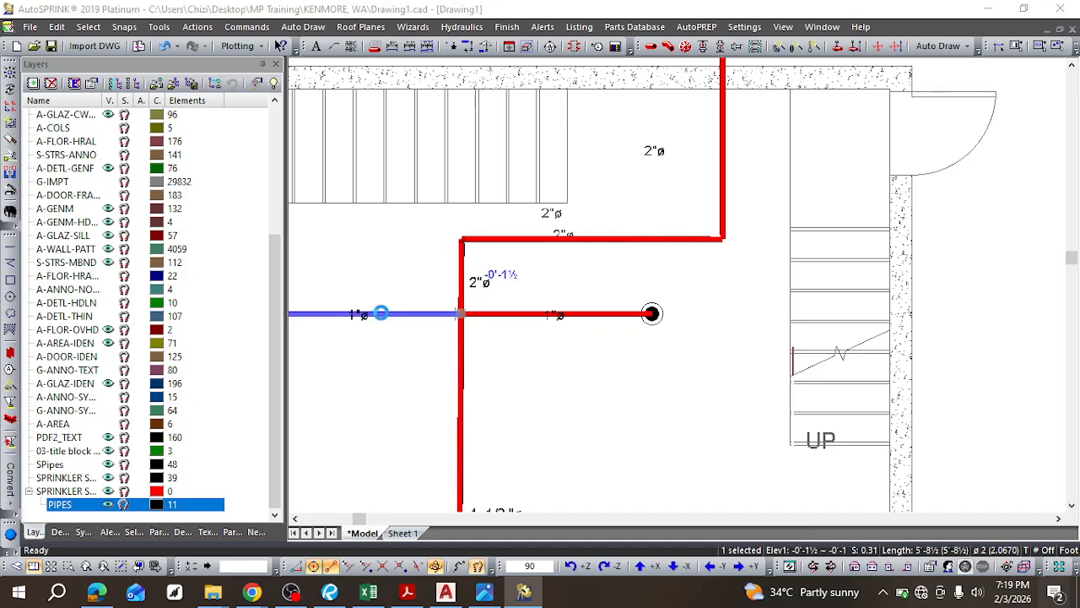
double_click(380, 314)
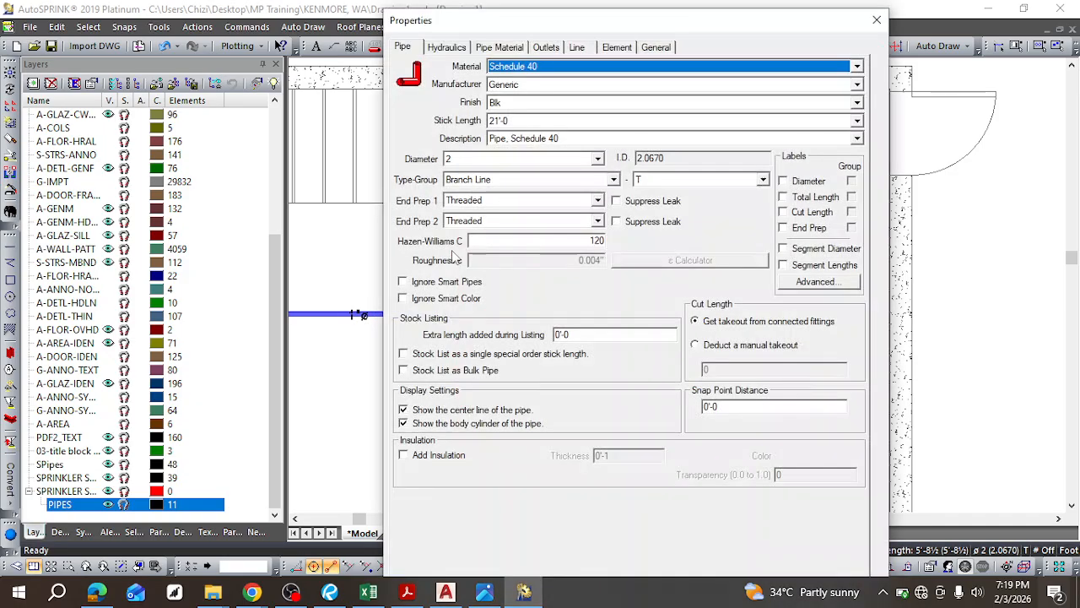
left_click(597, 159)
left_click(567, 211)
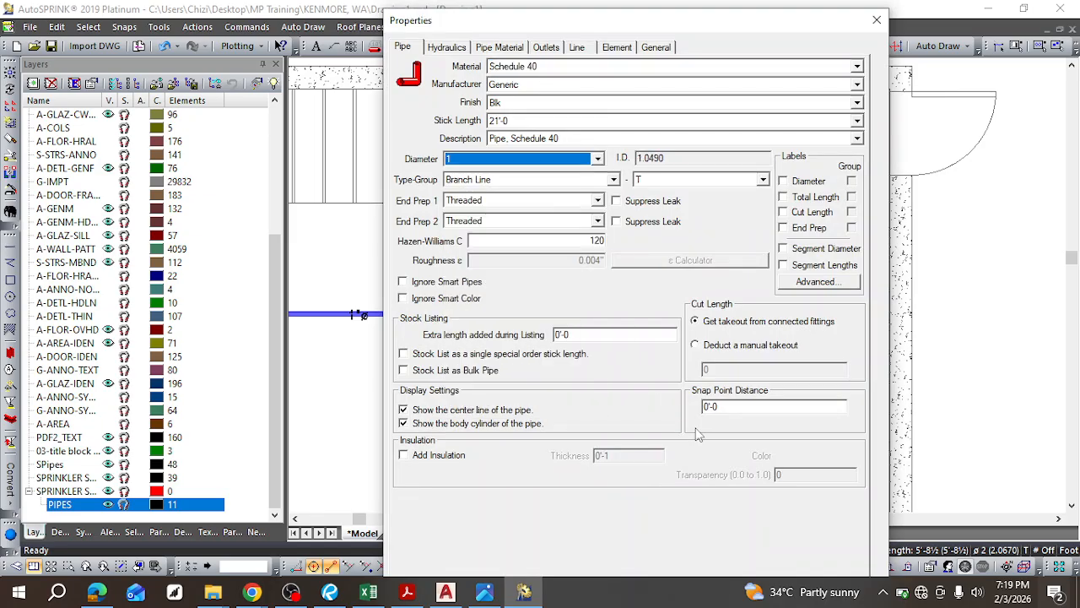
key("Return")
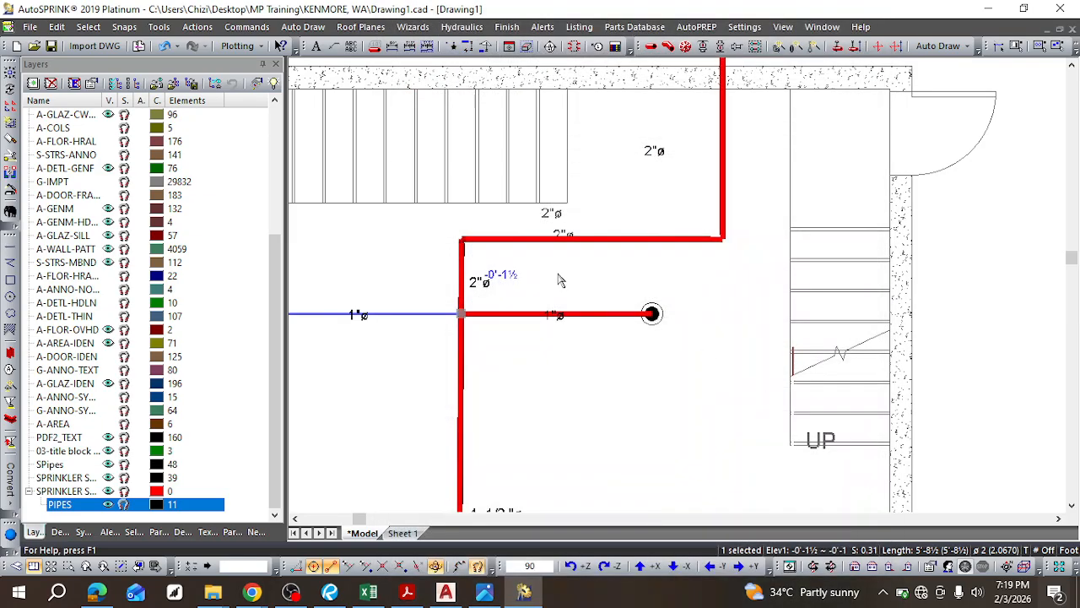
Step: Set the diameter of the first sprinkler row's right branch pipe to 1
left_click(571, 313)
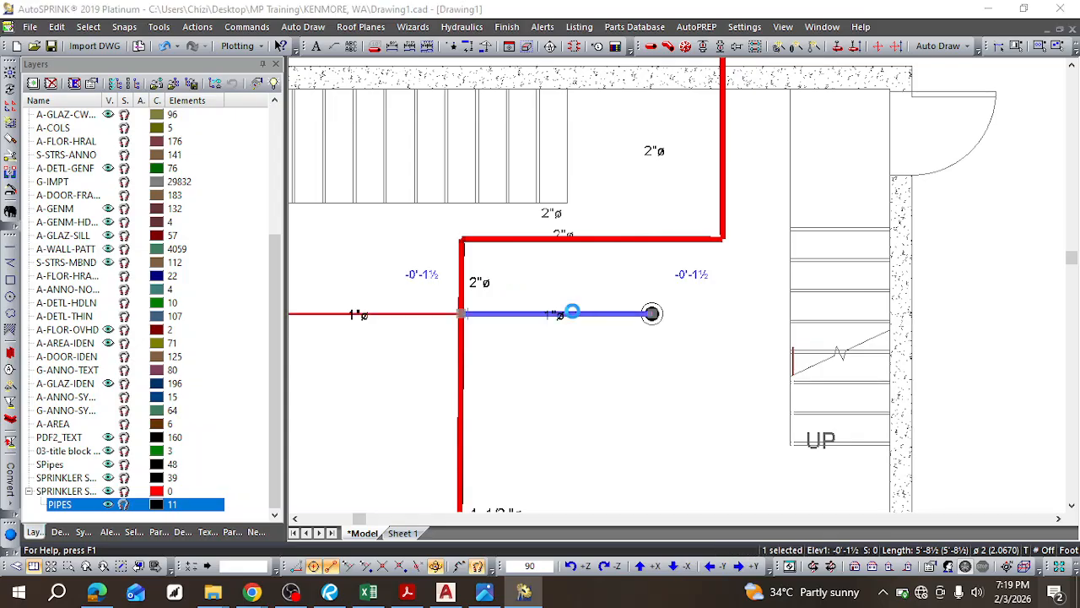
double_click(584, 238)
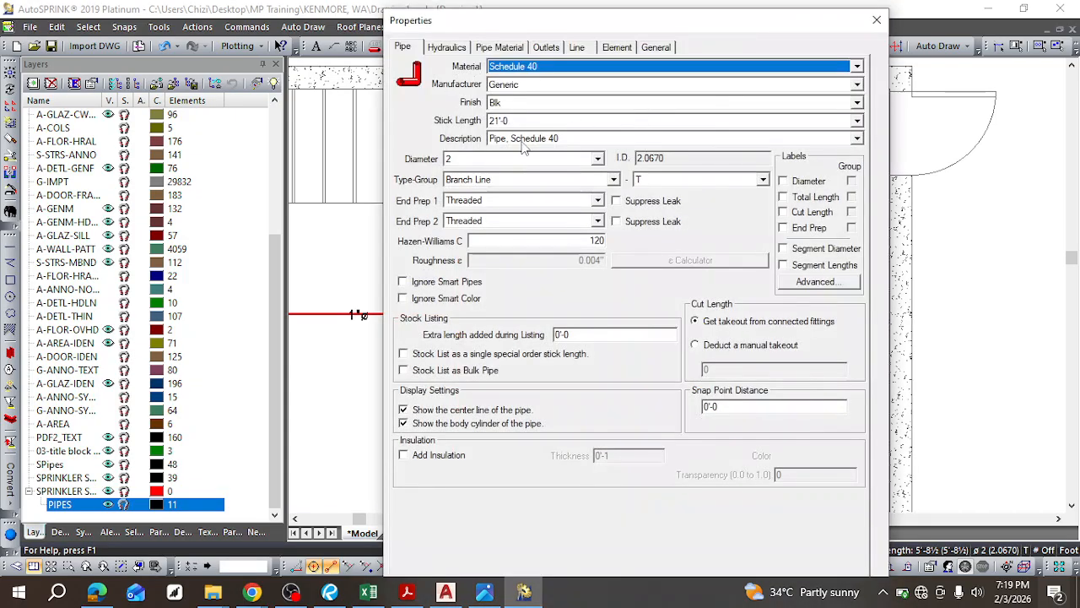
left_click(597, 159)
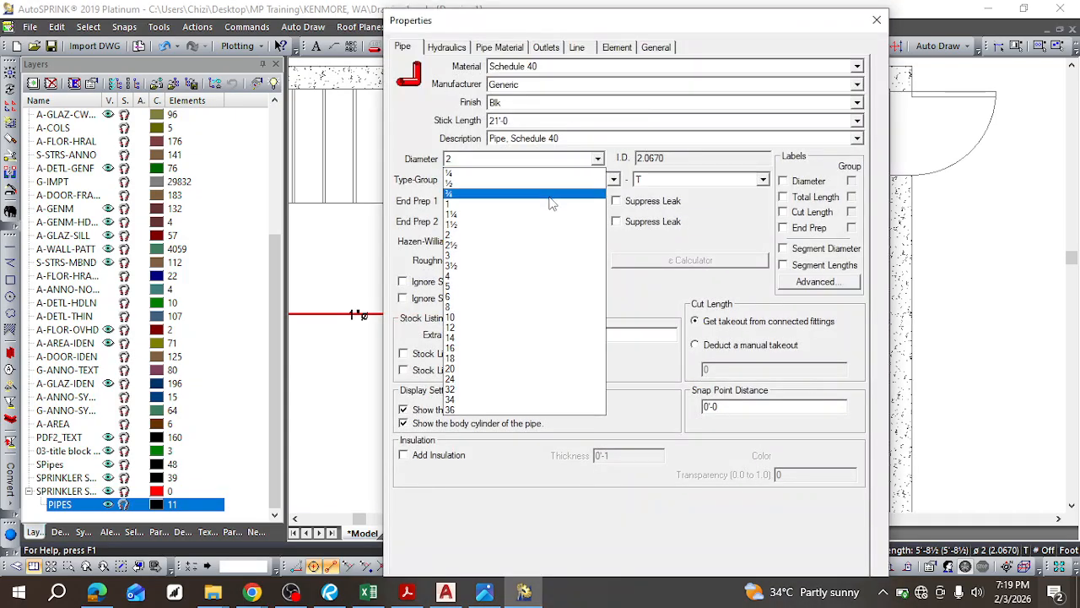
left_click(549, 204)
key("Return")
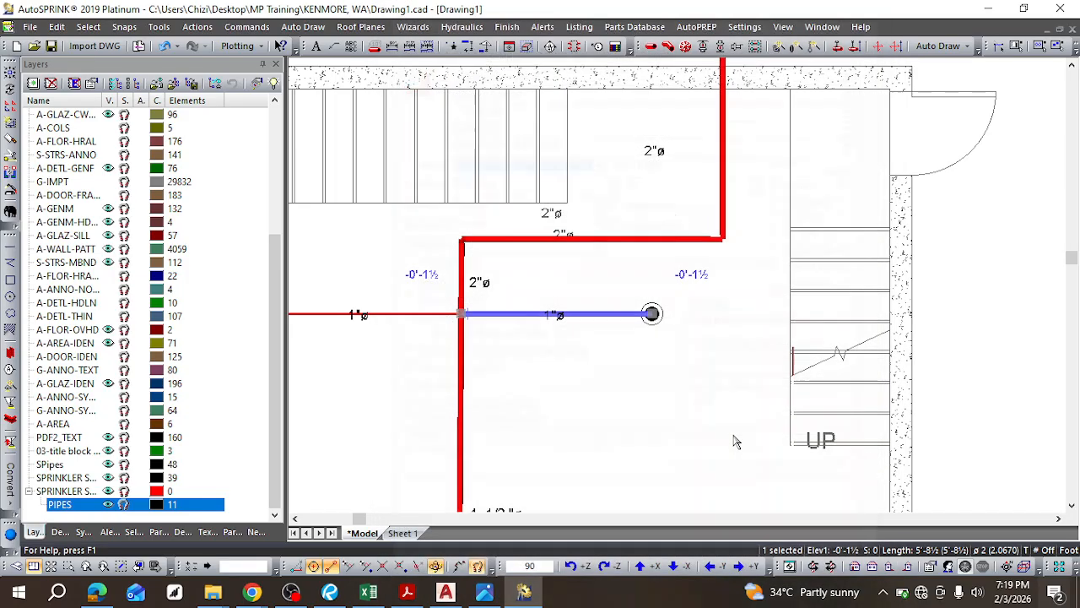
Step: Set the diameter of the left branch pipe in the second sprinkler row, over the left car, to 1
scroll(537, 401, "down", 6)
scroll(516, 493, "up", 8)
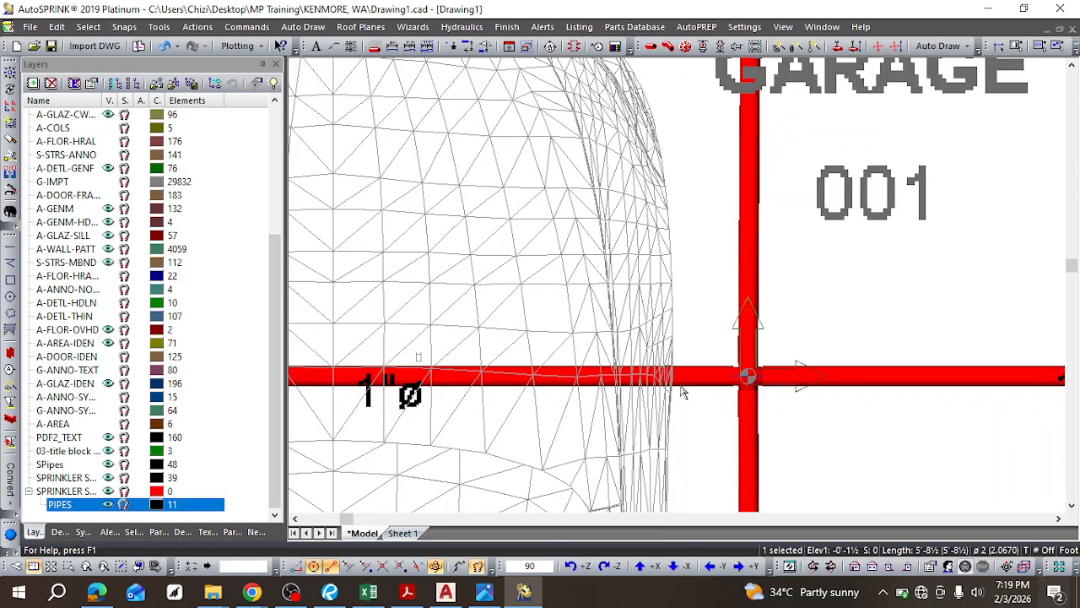
scroll(684, 393, "down", 4)
scroll(675, 393, "up", 4)
left_click(671, 390)
double_click(671, 389)
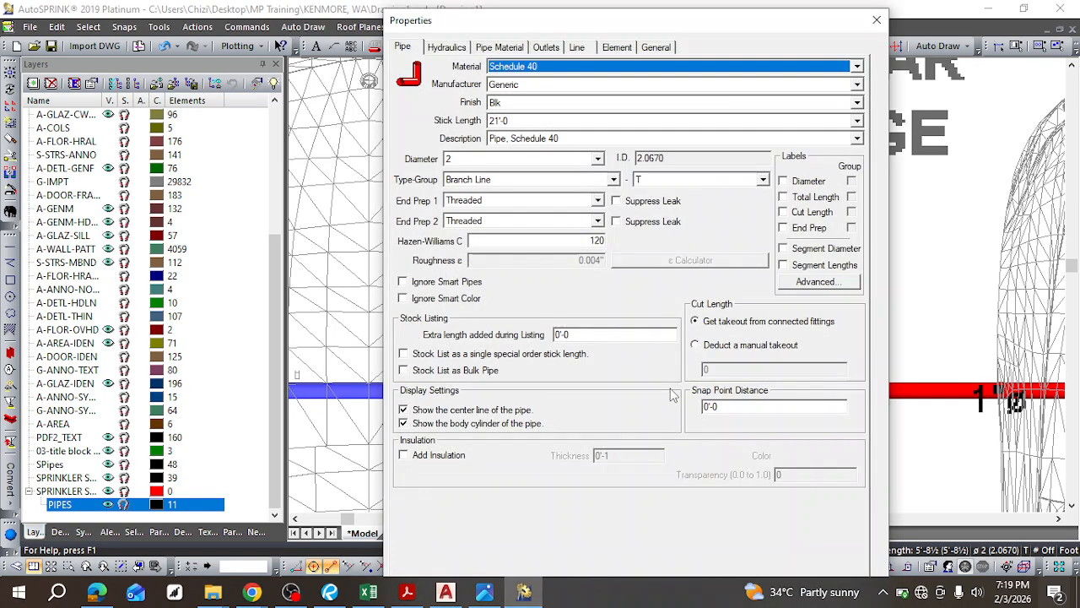
left_click(597, 158)
scroll(574, 211, "up", 1)
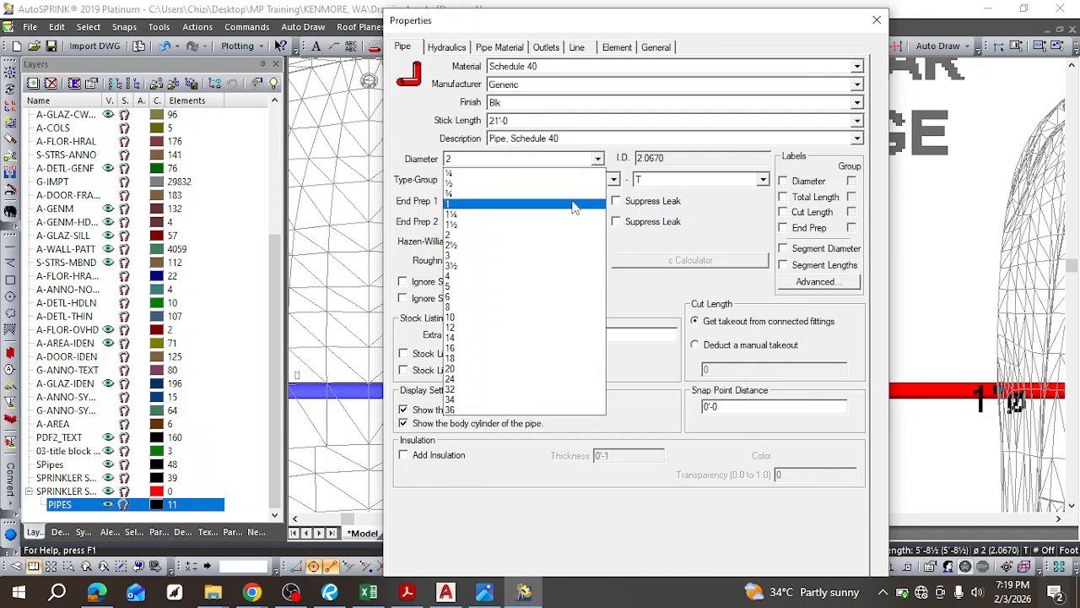
left_click(578, 206)
key("Return")
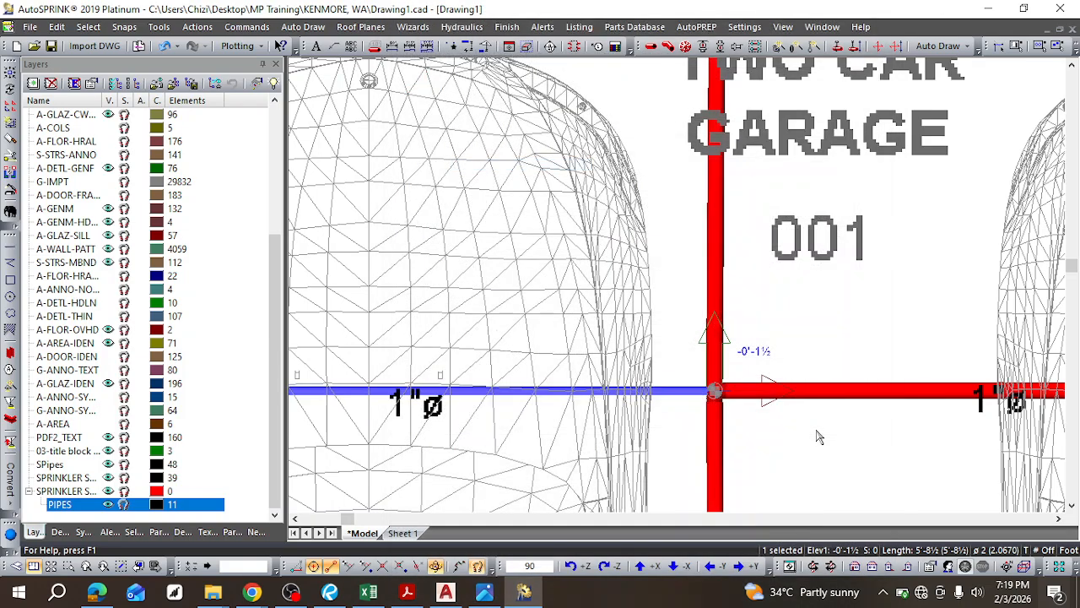
Step: Deselect the second row's left branch pipe and select the vertical main pipe segment between the garage's two sprinkler rows
scroll(812, 400, "down", 3)
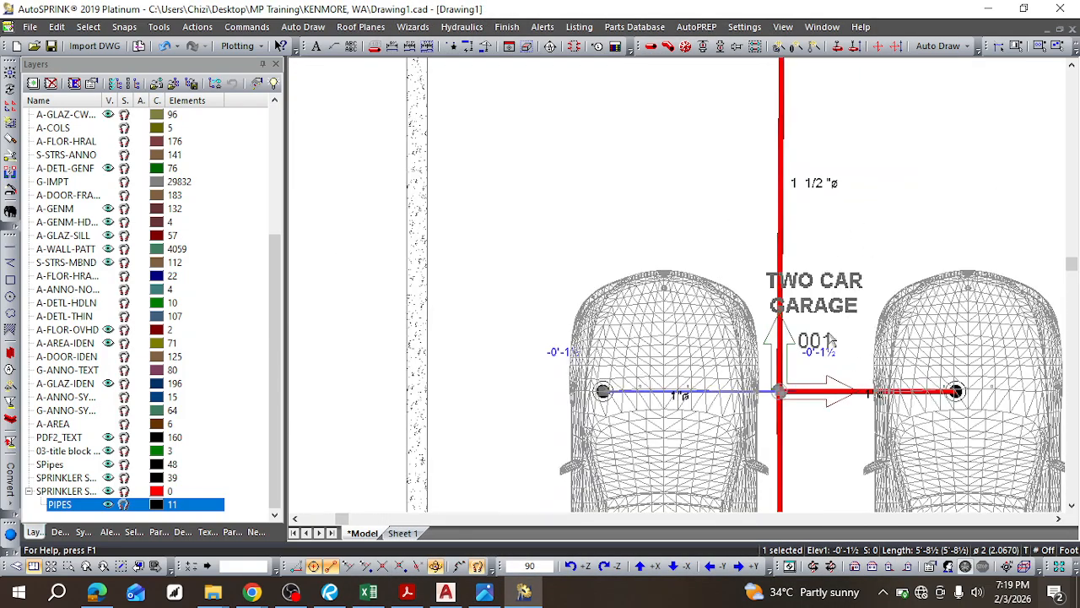
scroll(814, 363, "up", 1)
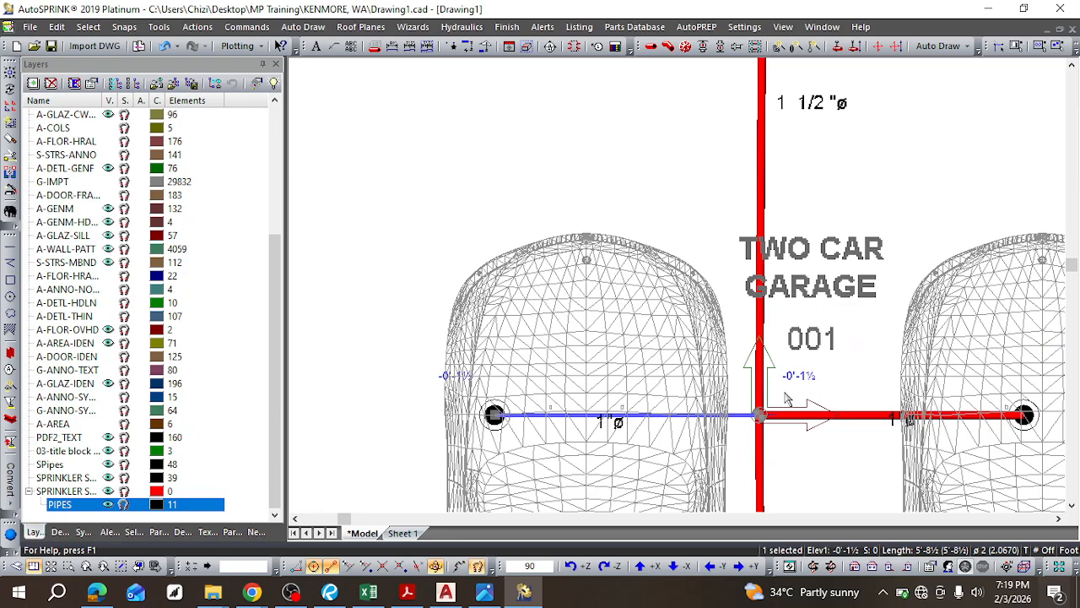
scroll(785, 403, "up", 2)
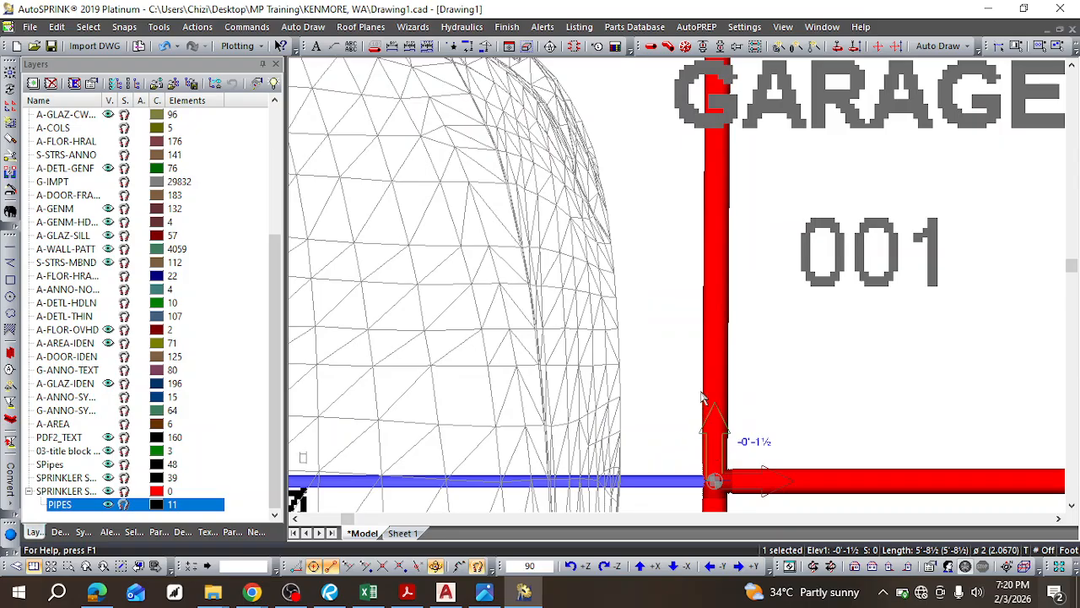
scroll(701, 396, "down", 2)
scroll(696, 354, "up", 1)
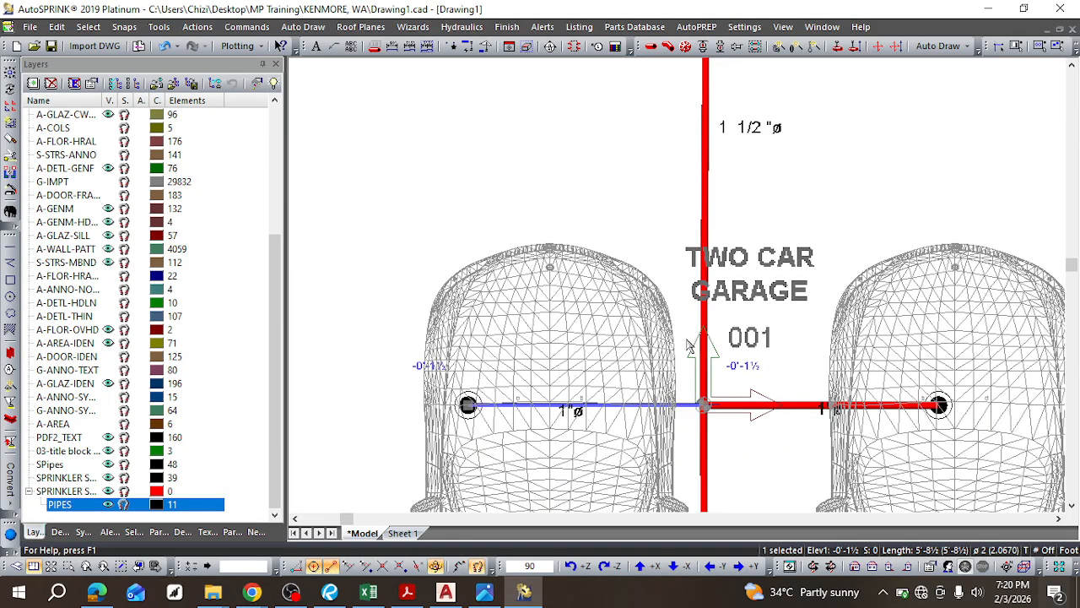
key("Escape")
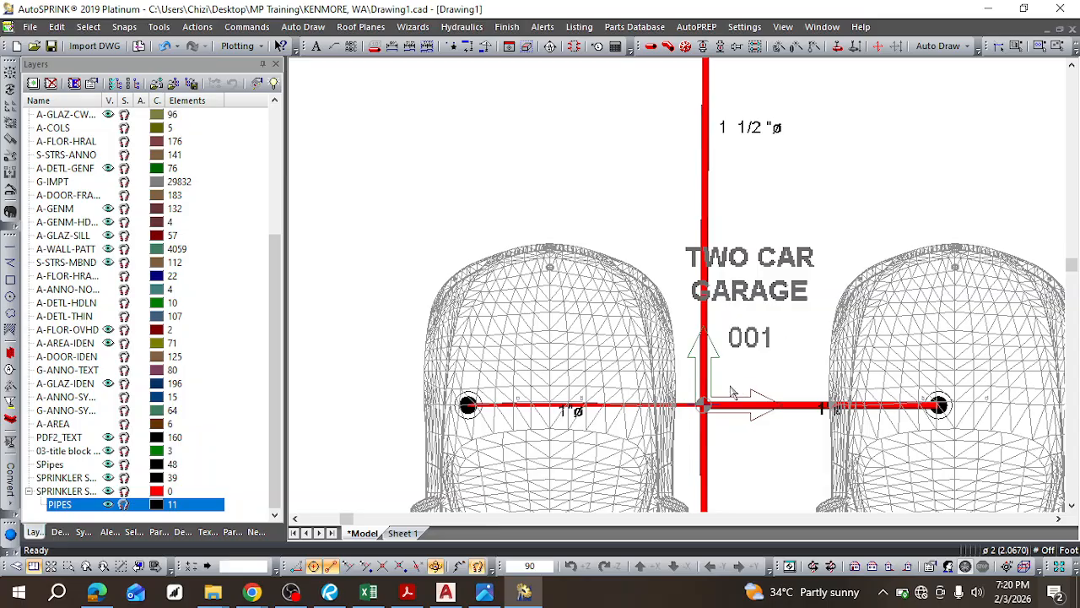
left_click(705, 325)
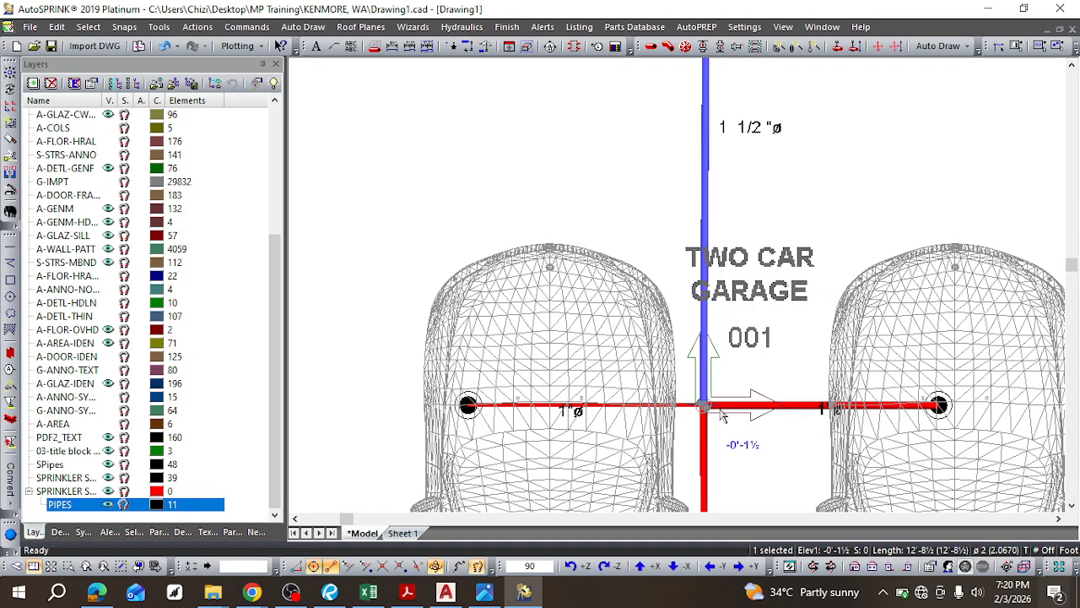
scroll(745, 292, "down", 3)
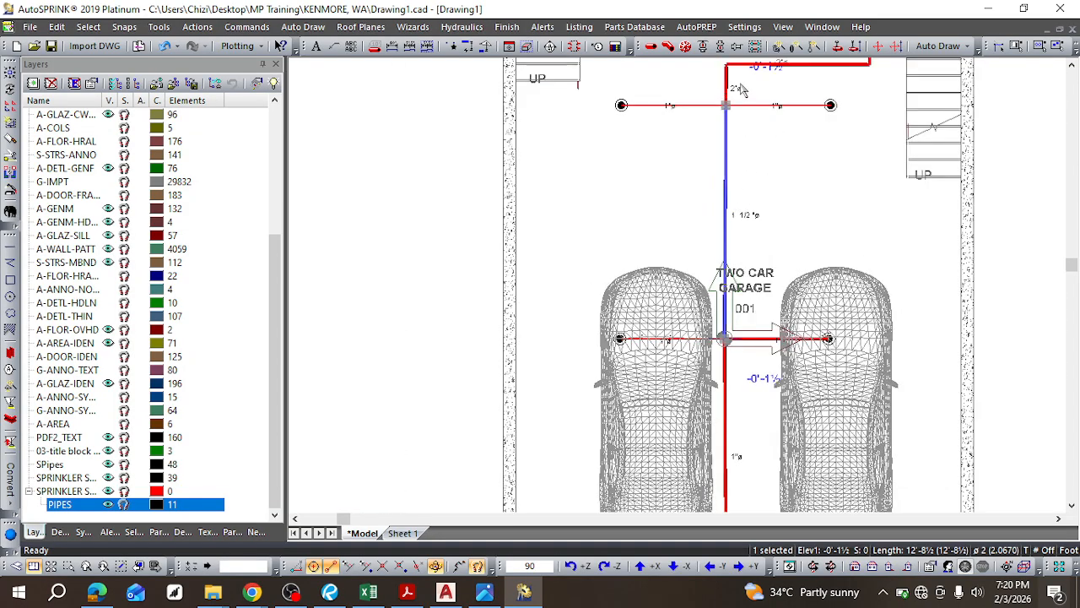
scroll(740, 89, "up", 3)
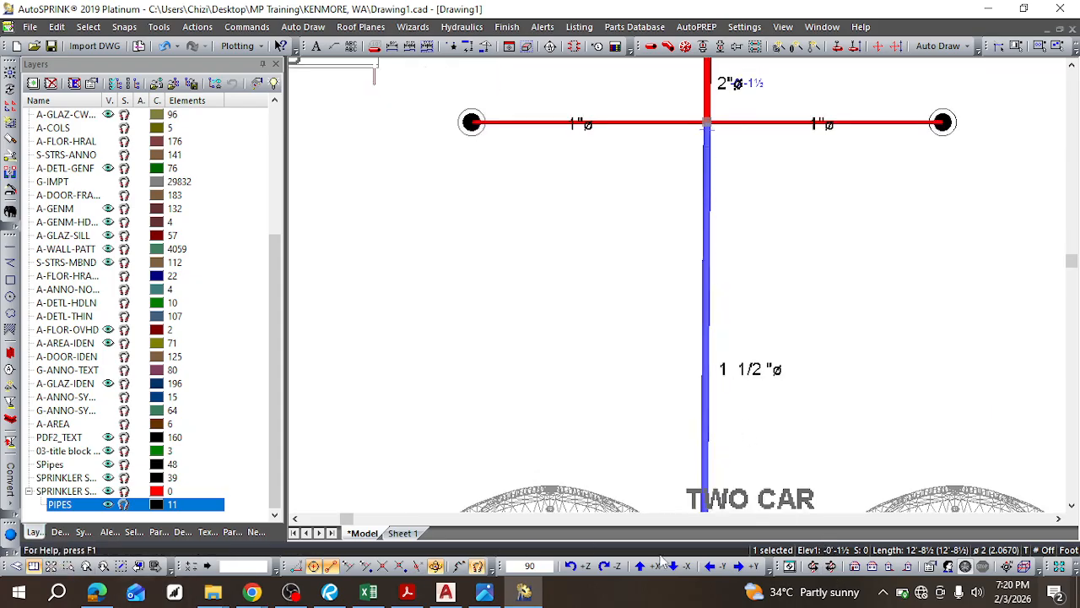
Step: Examine in an elevation view how the main and branch pipes align in height at the junction and at the sprinkler head
left_click(855, 565)
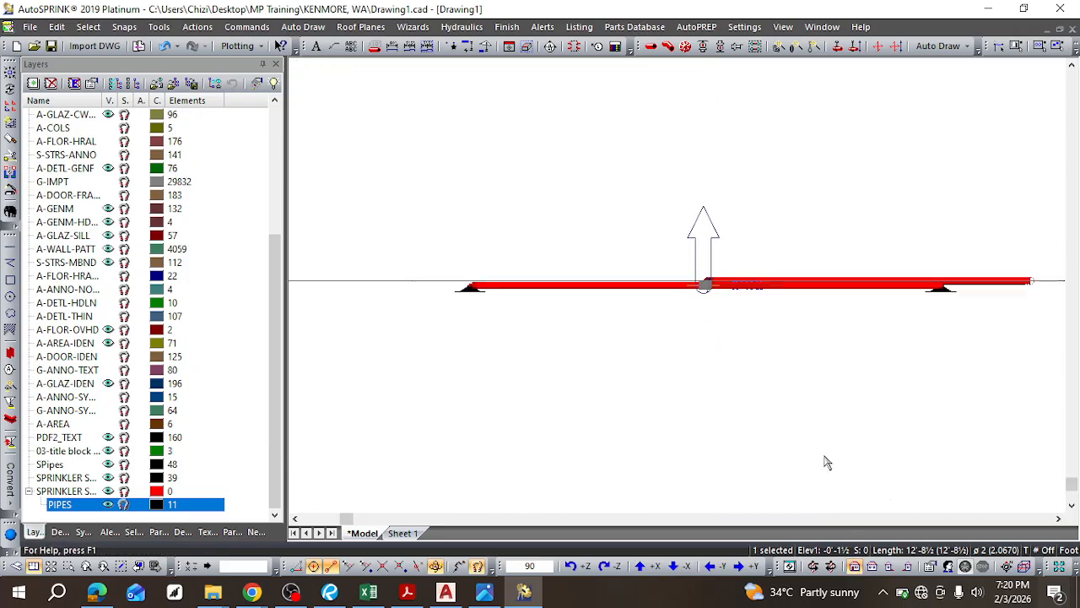
scroll(741, 319, "up", 4)
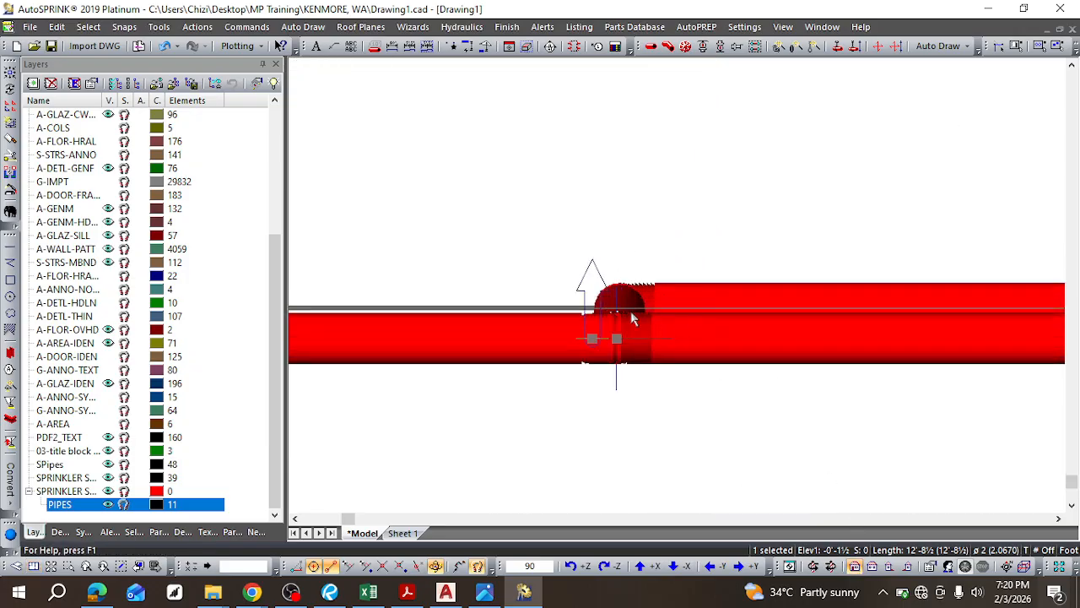
scroll(663, 321, "down", 4)
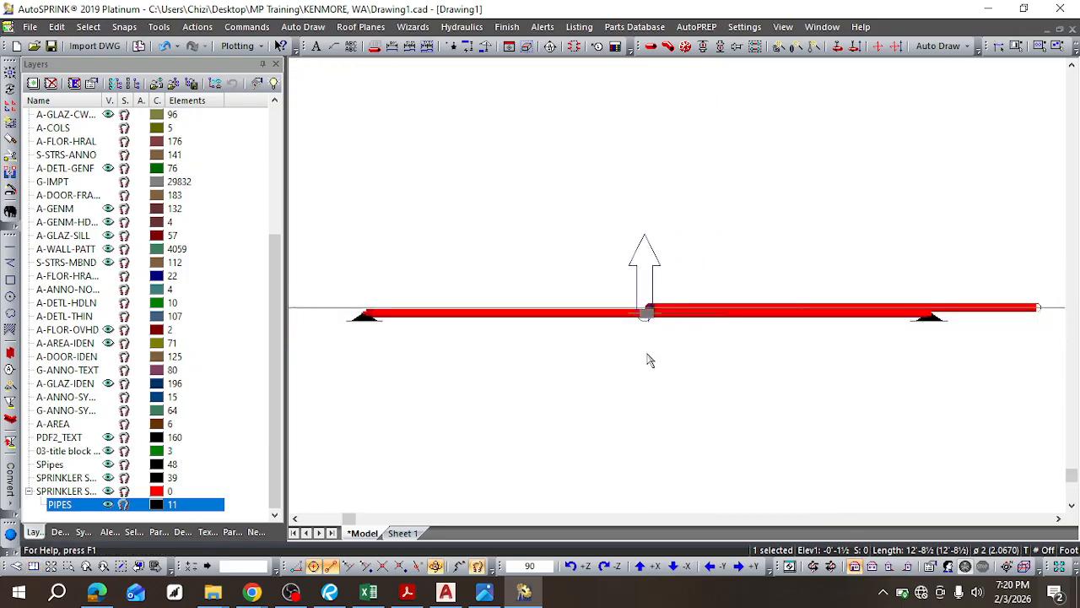
scroll(355, 352, "up", 5)
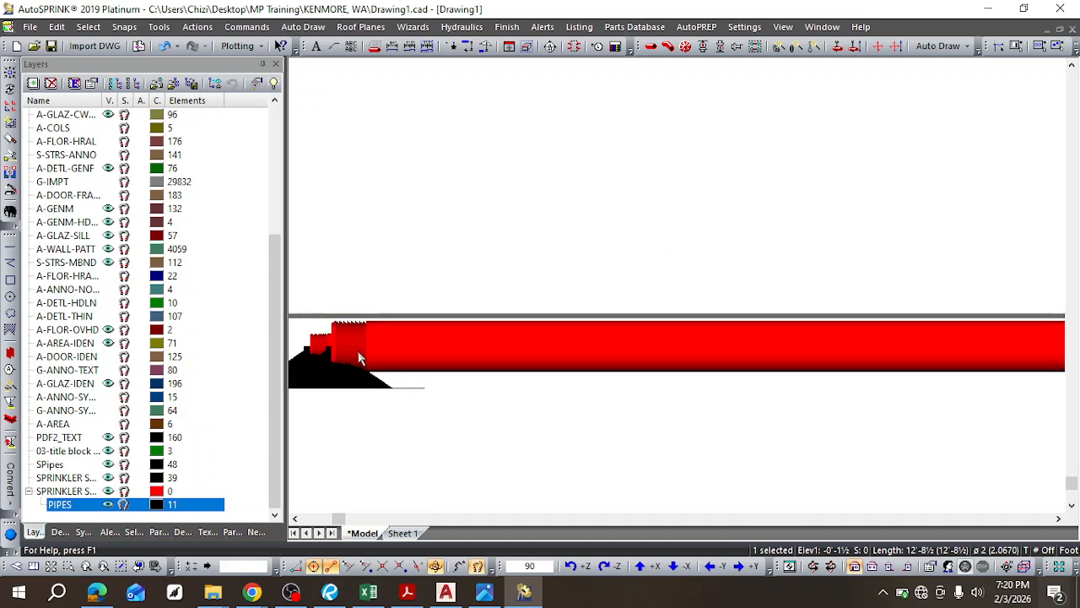
scroll(354, 346, "down", 6)
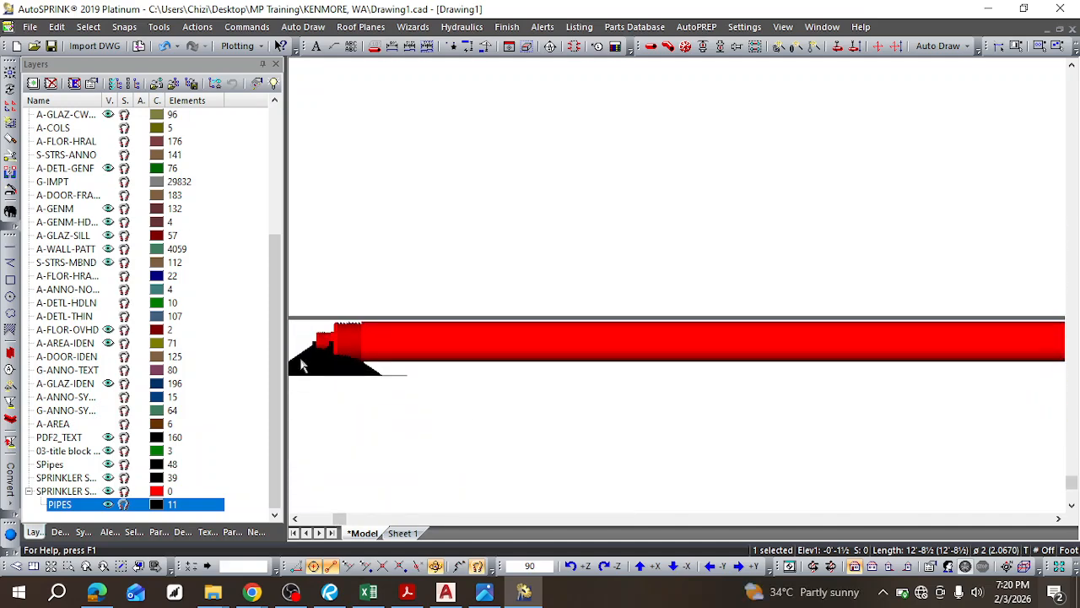
scroll(301, 356, "up", 4)
scroll(319, 355, "down", 4)
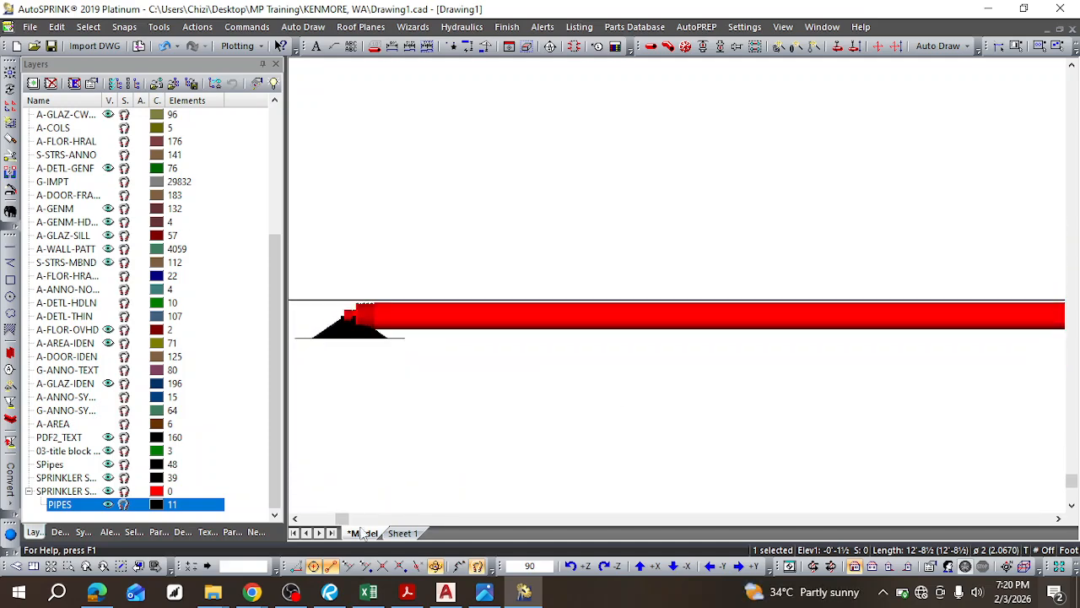
Step: Return to the plan view and delete the vertical main pipe segment between the first and second sprinkler rows
left_click(33, 566)
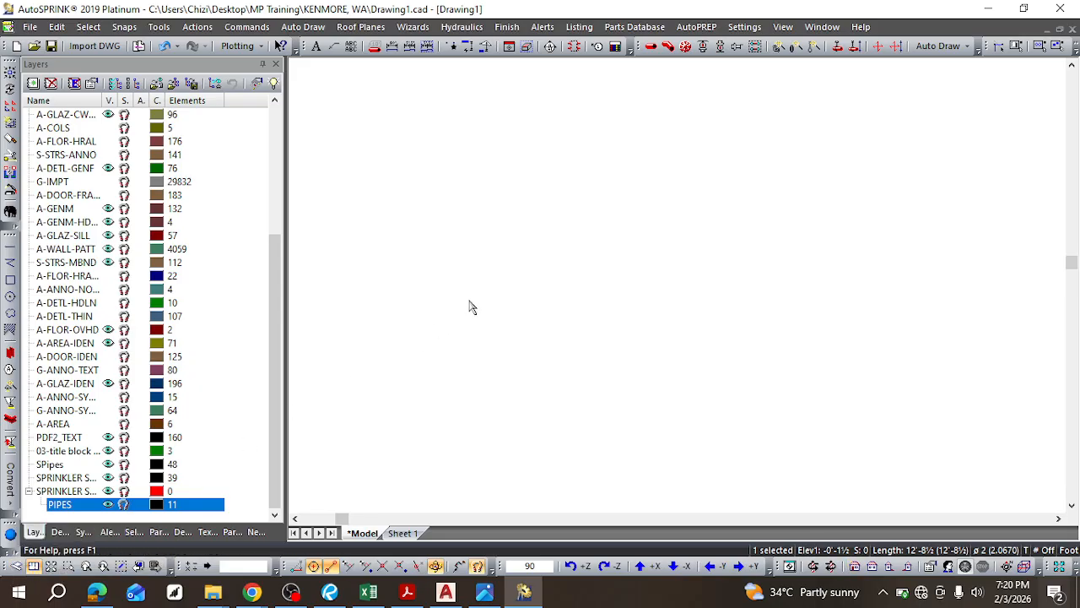
scroll(473, 307, "down", 4)
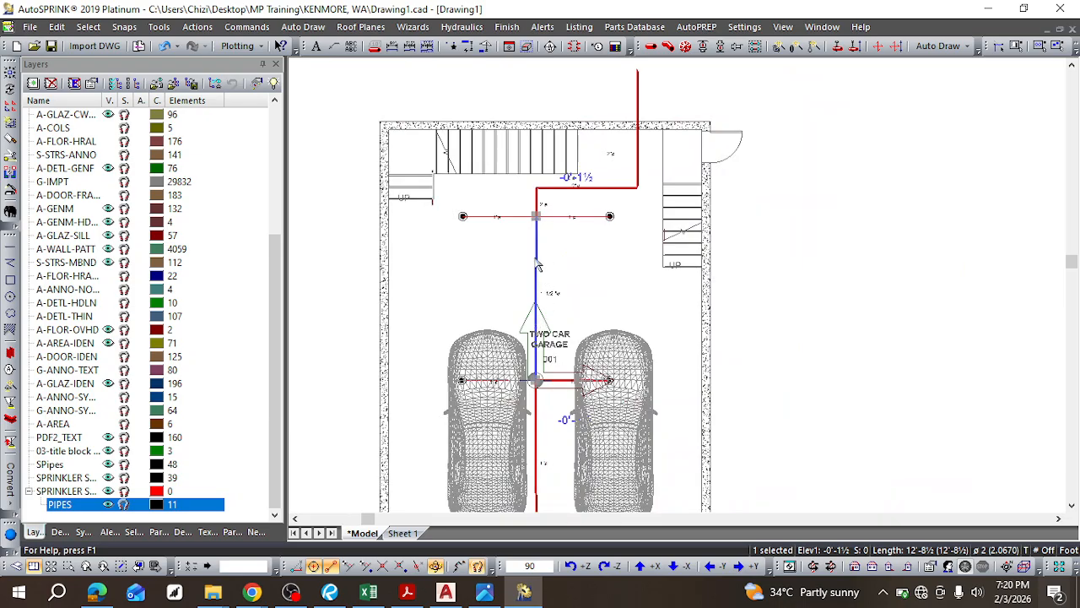
scroll(536, 266, "up", 3)
scroll(536, 266, "up", 2)
key("Delete")
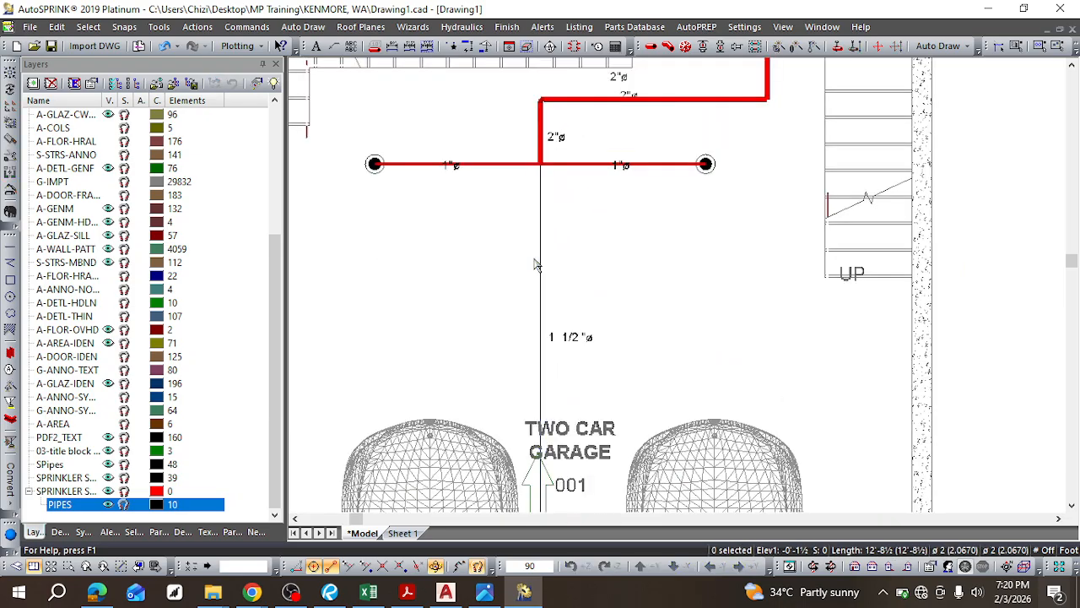
Step: Check the end elevations of the first sprinkler row's right branch pipe and the horizontal 2" main pipe above it
left_click(578, 167)
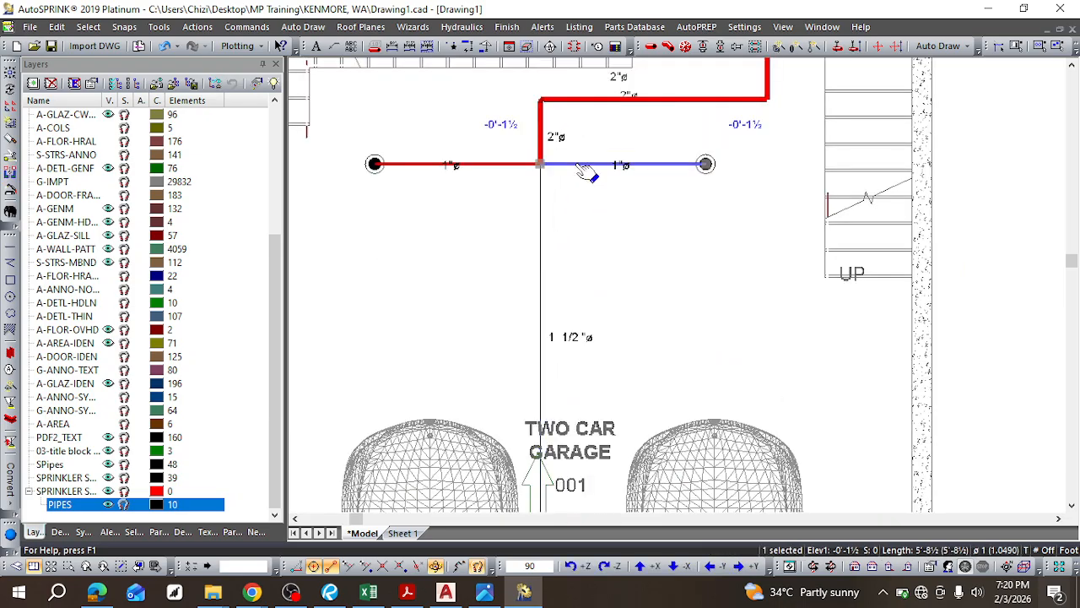
left_click(578, 133)
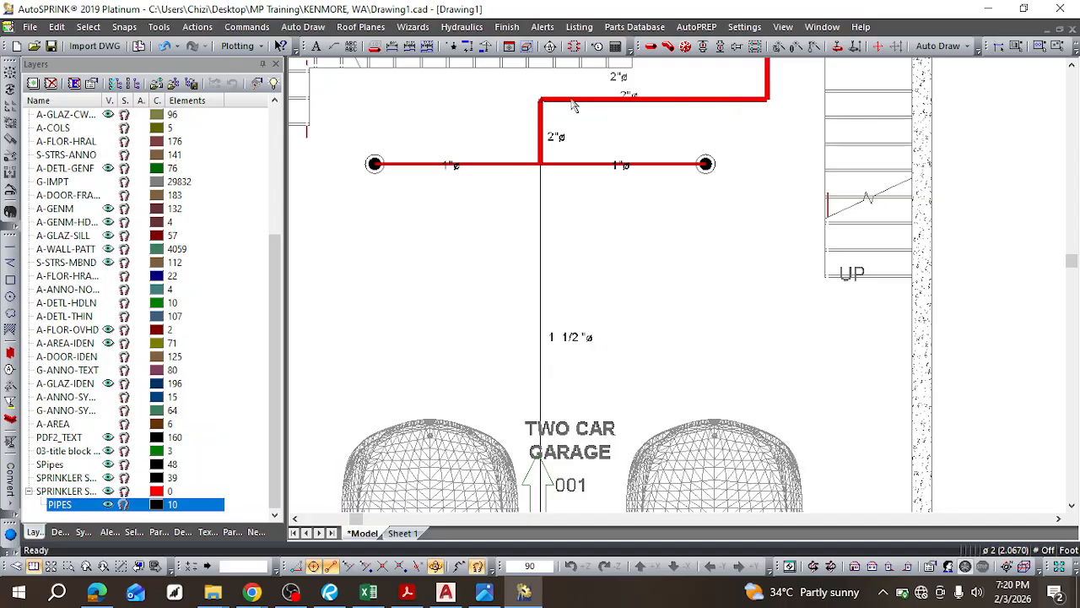
left_click(573, 101)
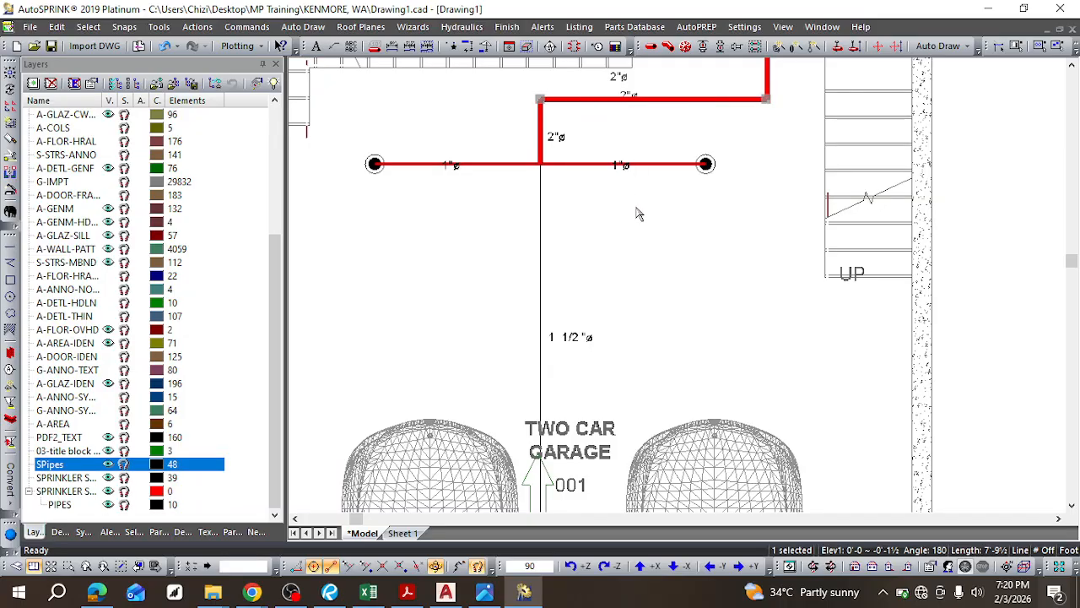
scroll(636, 208, "down", 1)
scroll(637, 89, "down", 1)
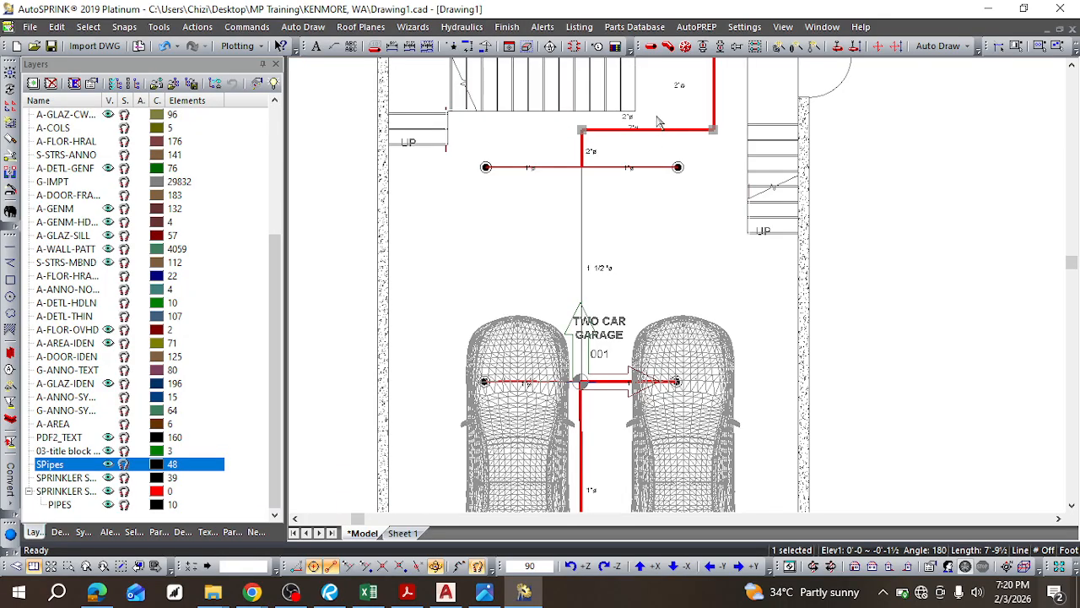
scroll(685, 107, "up", 5)
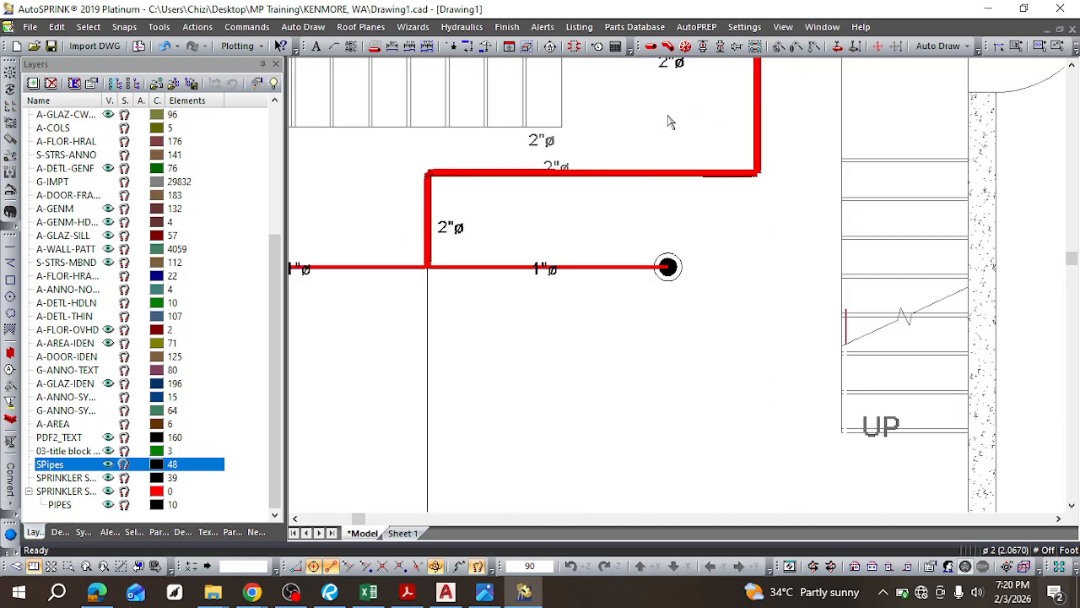
left_click(616, 245)
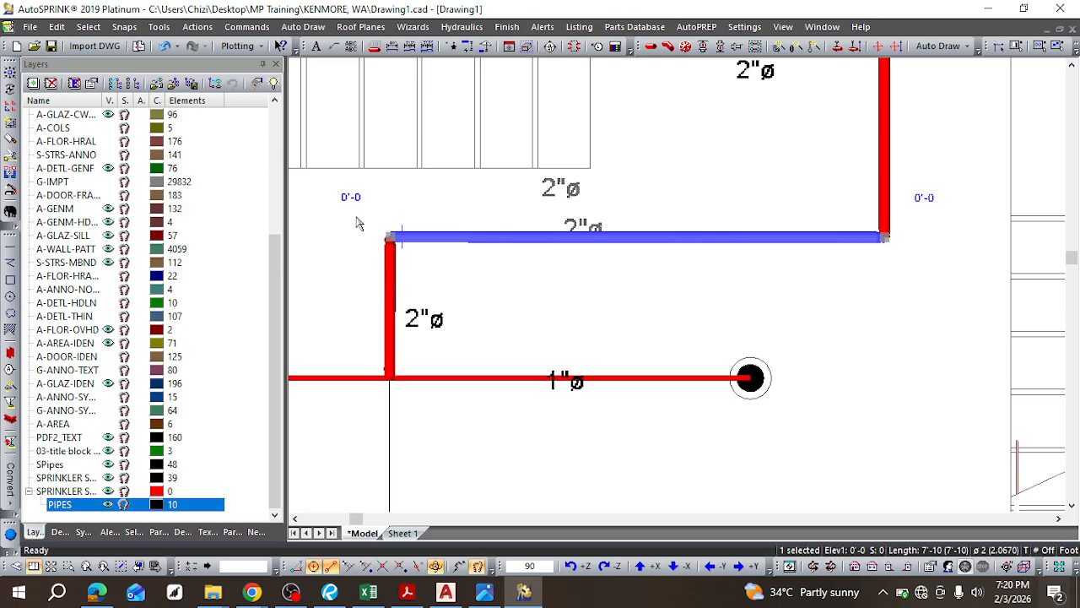
Step: Delete the short vertical 2" pipe above the first sprinkler row and the row's right branch pipe
left_click(391, 287)
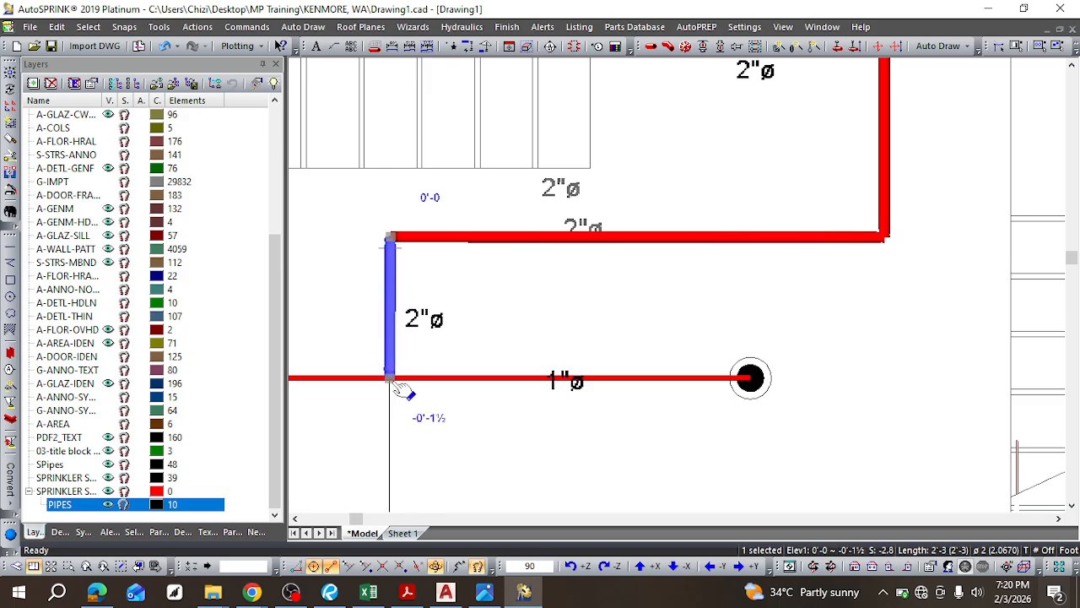
key("Delete")
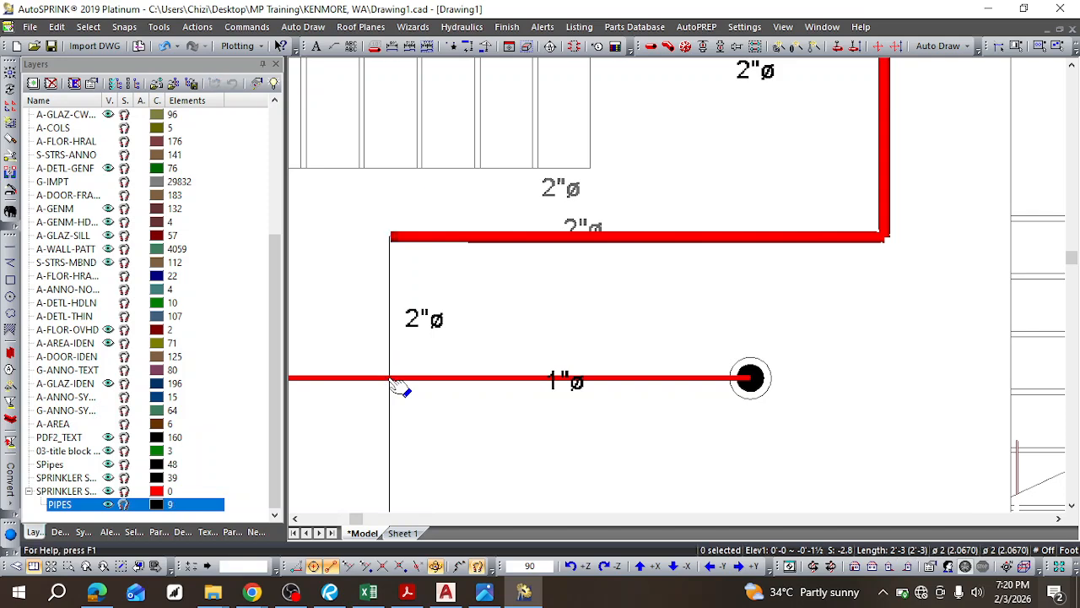
left_click(437, 379)
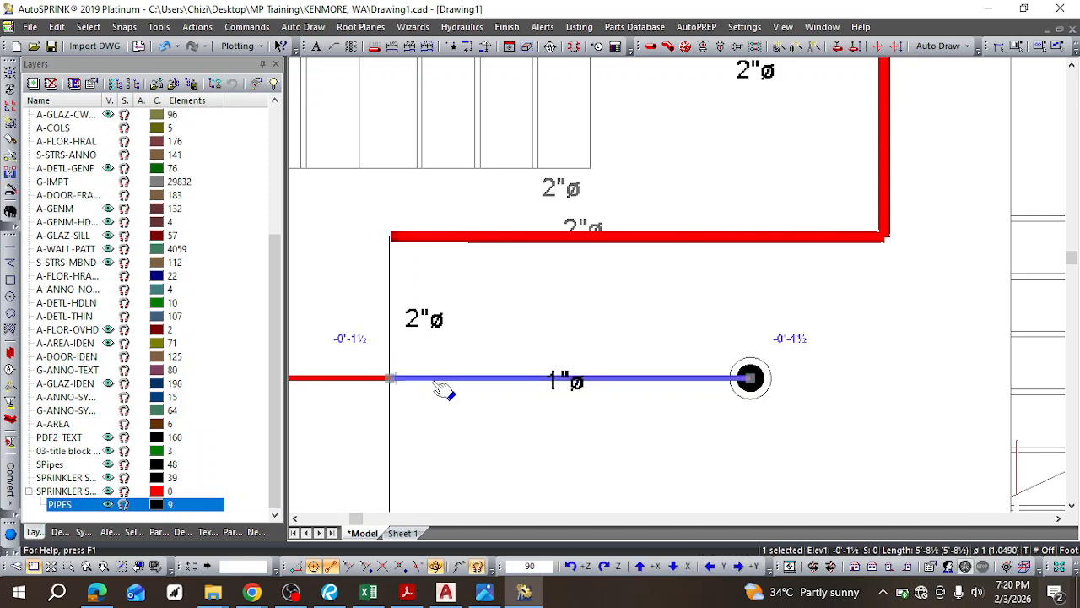
key("Delete")
Step: Delete the first sprinkler row's left branch pipe
scroll(406, 398, "down", 4)
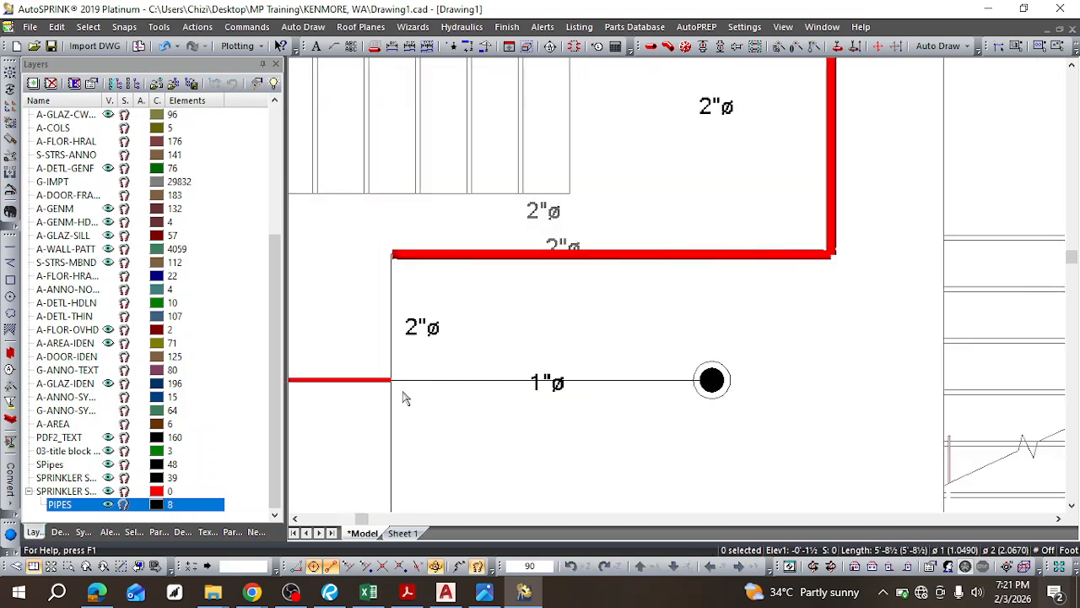
right_click(403, 394)
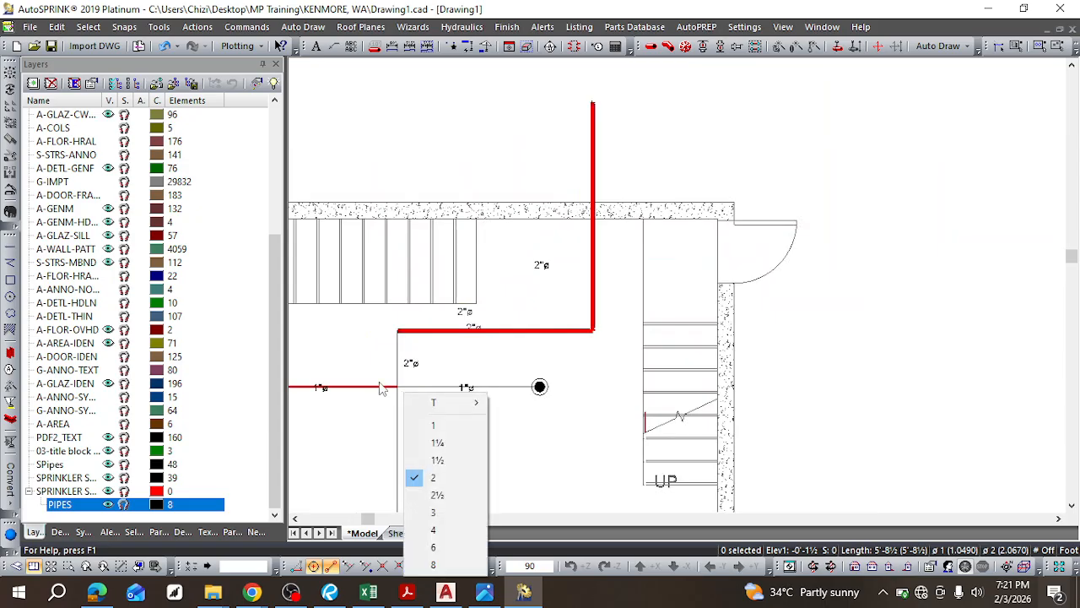
left_click(374, 385)
scroll(377, 393, "up", 3)
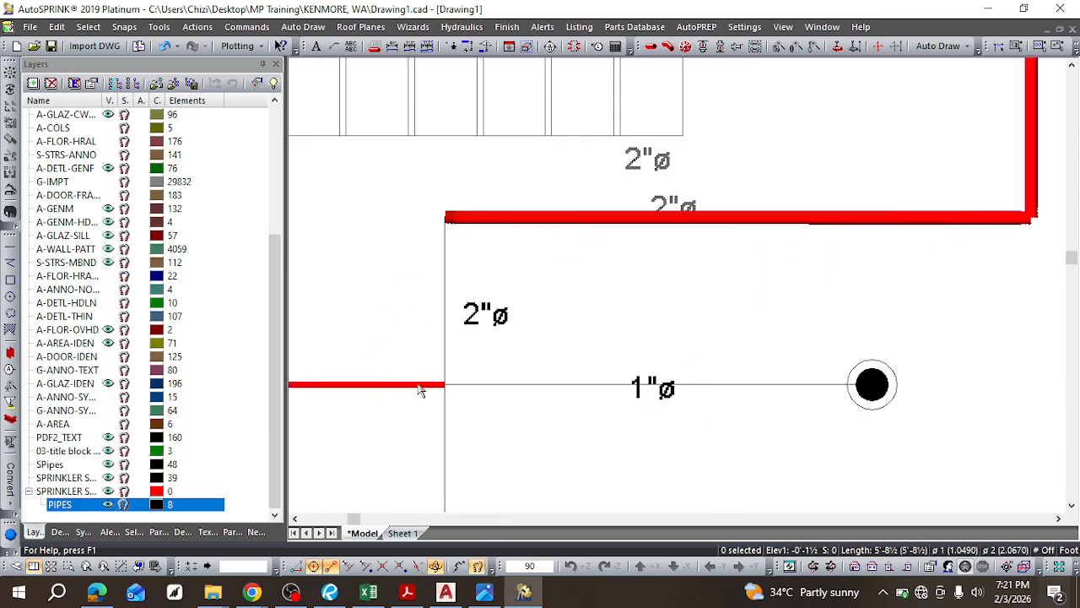
left_click(424, 386)
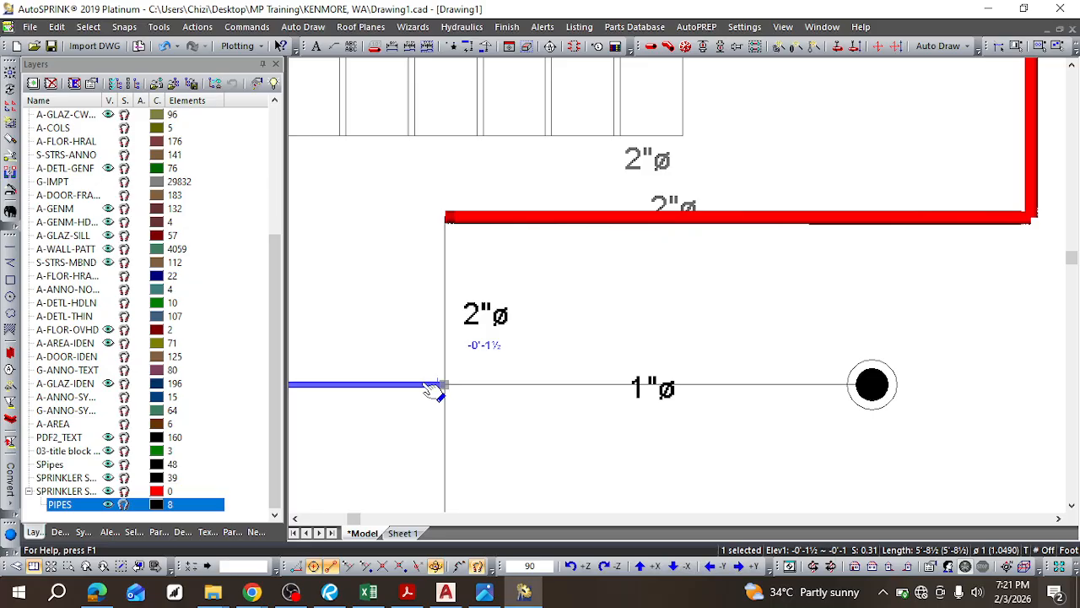
key("Delete")
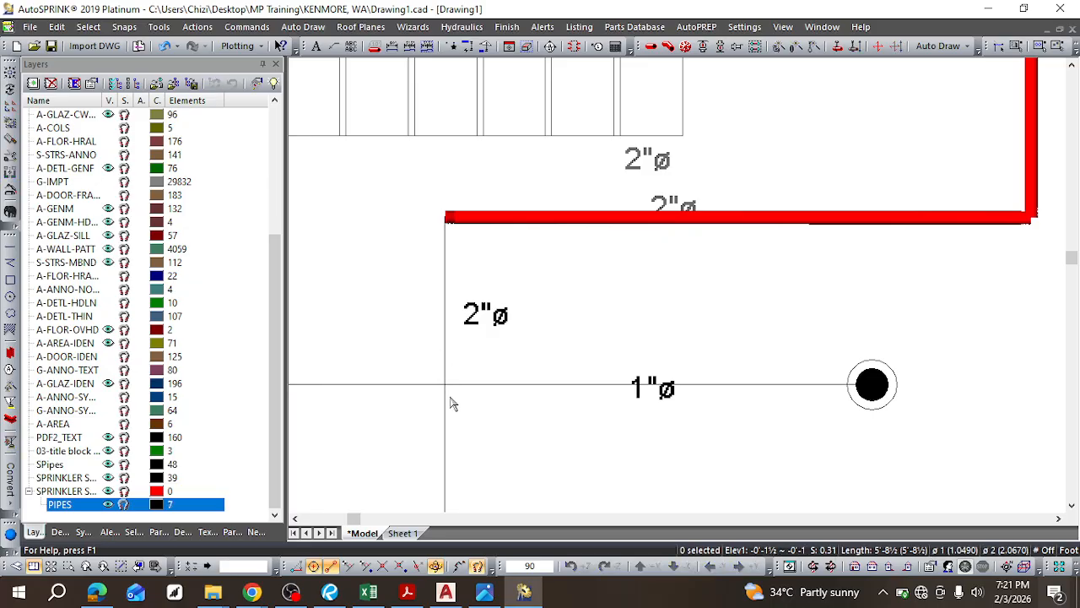
Step: Draw a 2" pipe from the left end of the horizontal main to the first sprinkler row's branch line, and select it to check its elevations
left_click(650, 46)
left_click(446, 218)
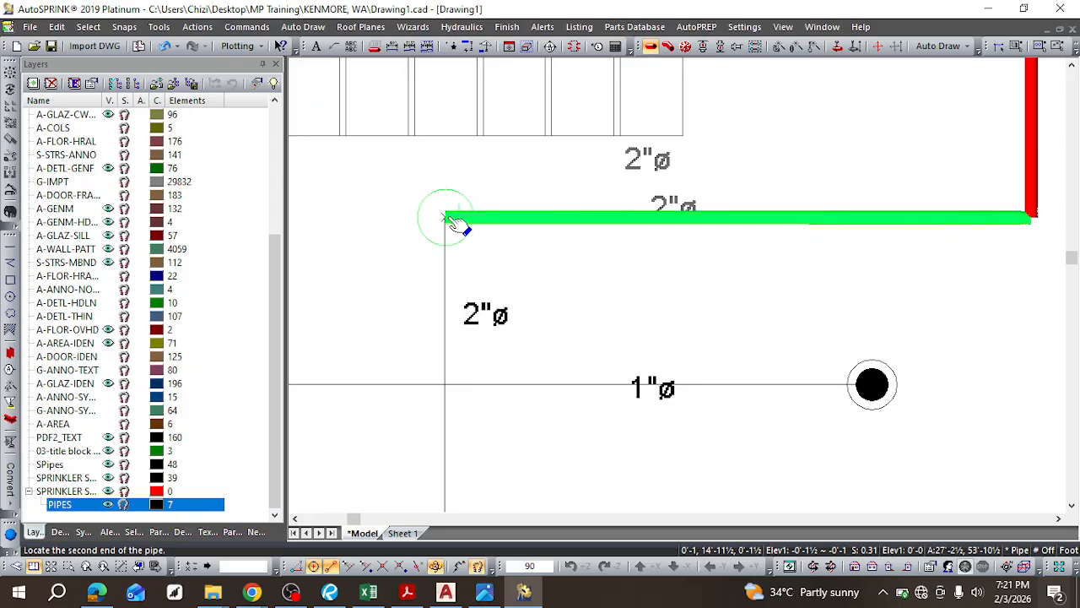
left_click(446, 386)
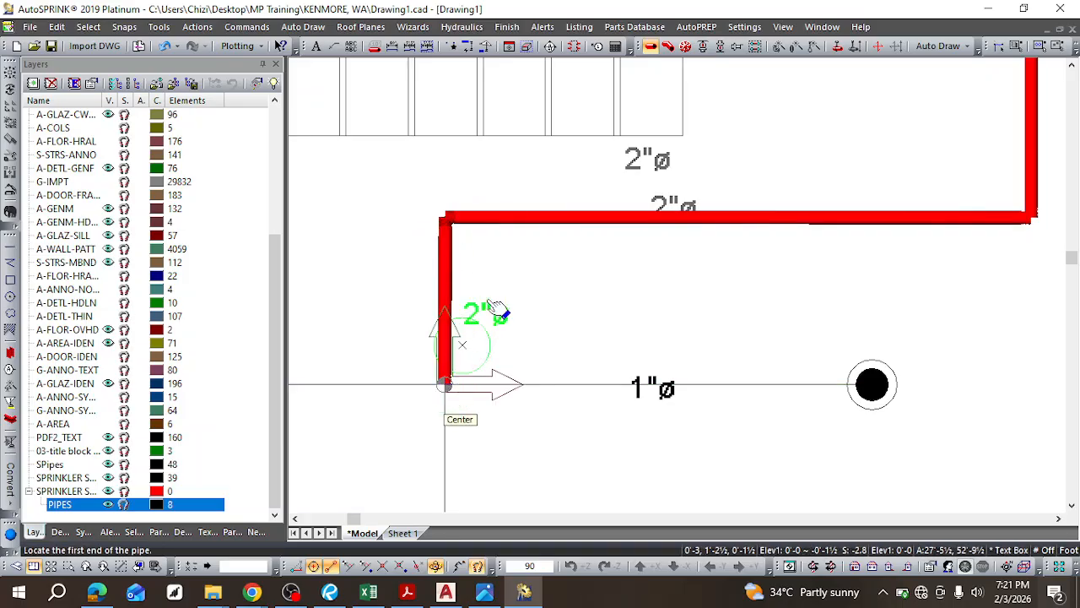
key("Escape")
left_click(447, 299)
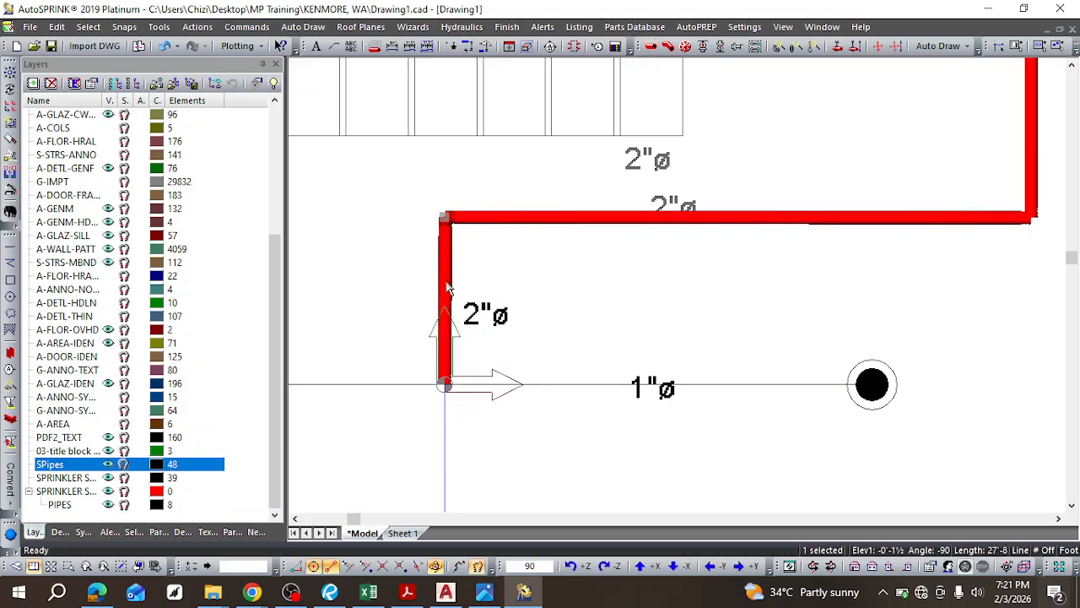
left_click(449, 284)
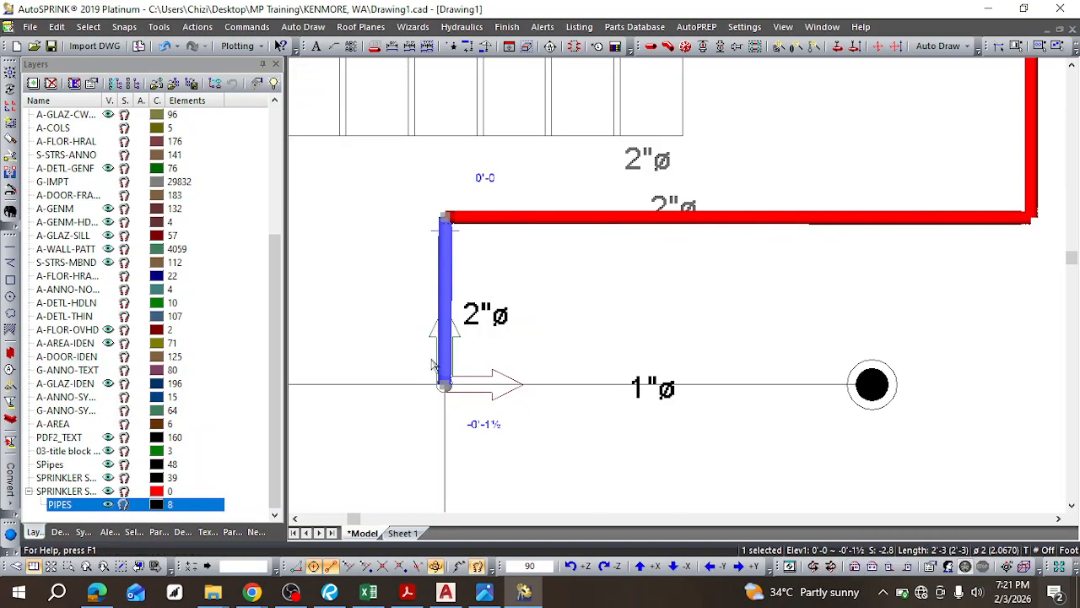
Step: Delete the short vertical 2" pipe, redraw it from the main's left end to the sprinkler branch line, and select it to check its elevations
key("Delete")
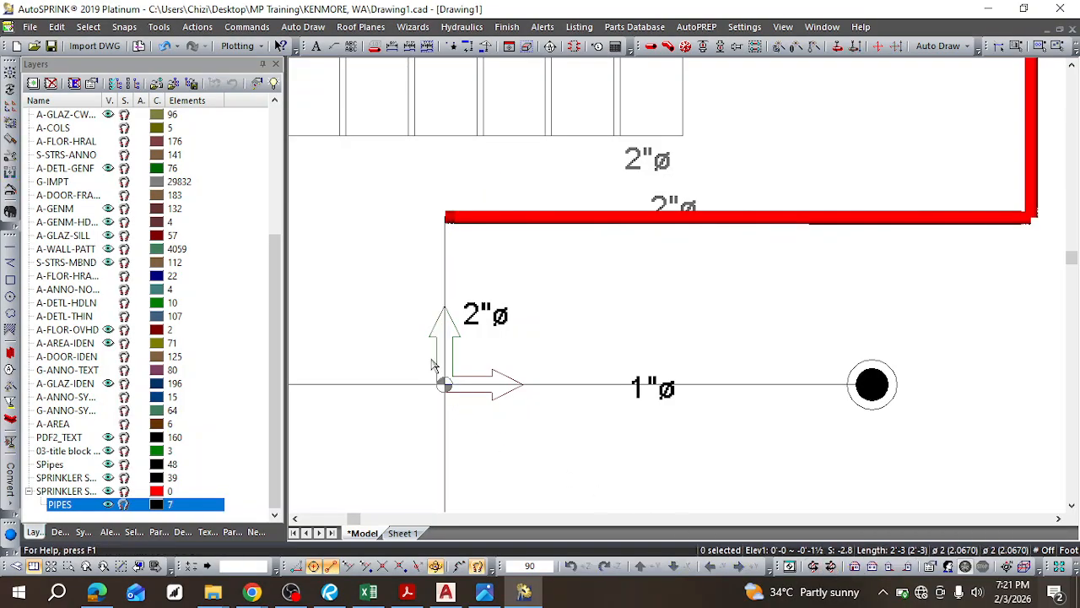
left_click(650, 45)
left_click(445, 218)
left_click(446, 385)
key("Escape")
left_click(447, 285)
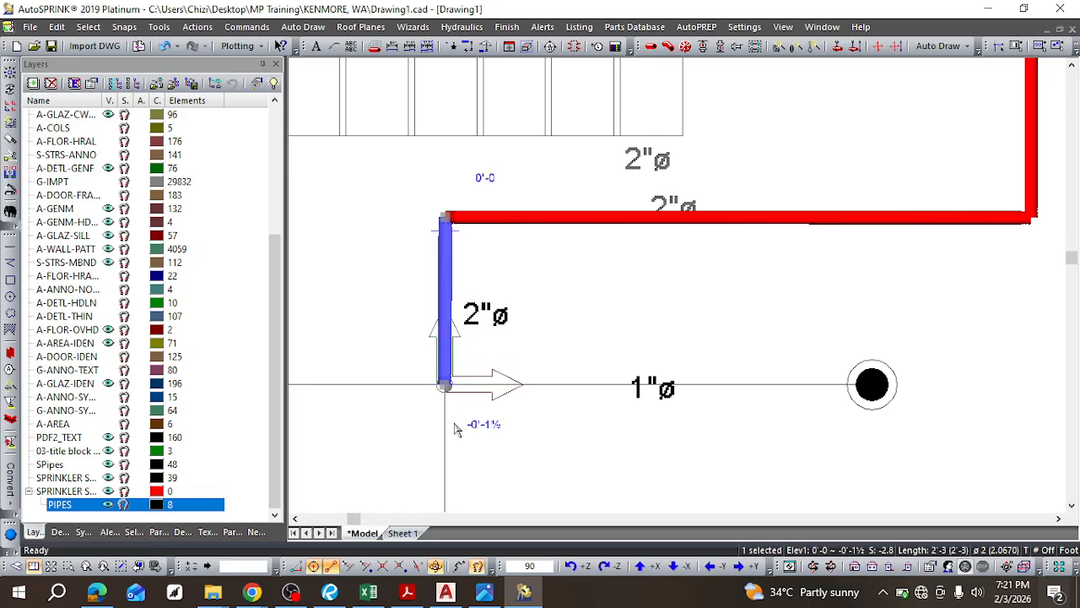
Step: Open the short vertical 2" pipe's properties and examine its connectors and its start and end points
double_click(445, 282)
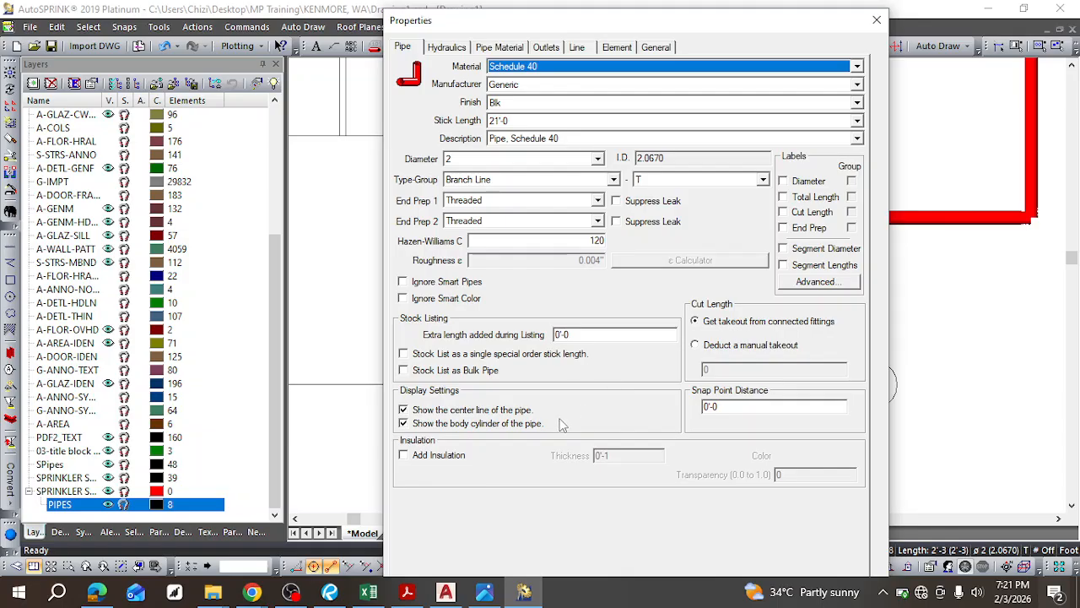
left_click(617, 48)
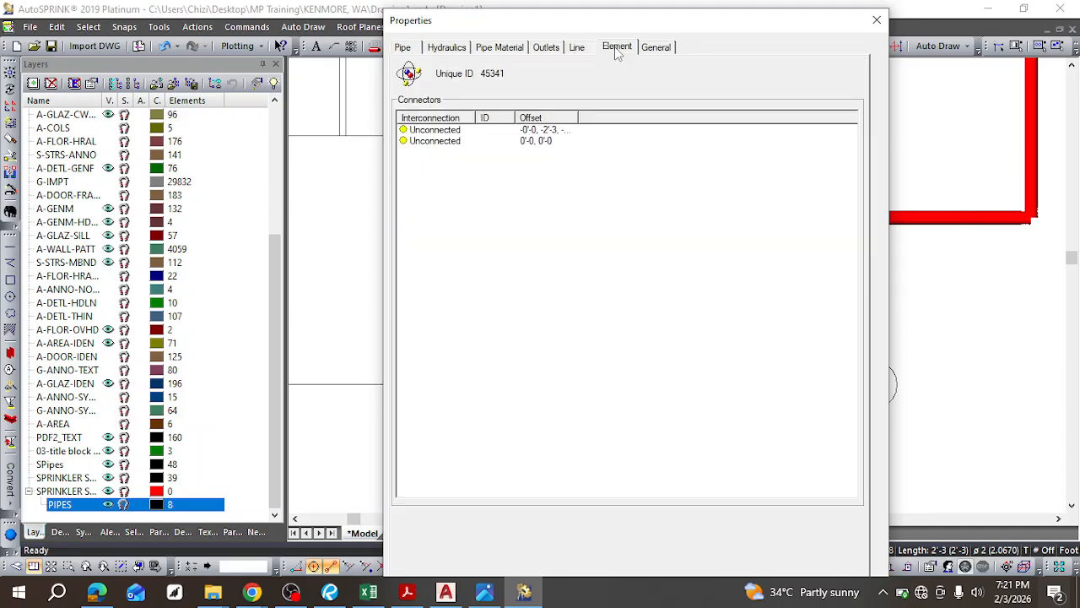
left_click(577, 48)
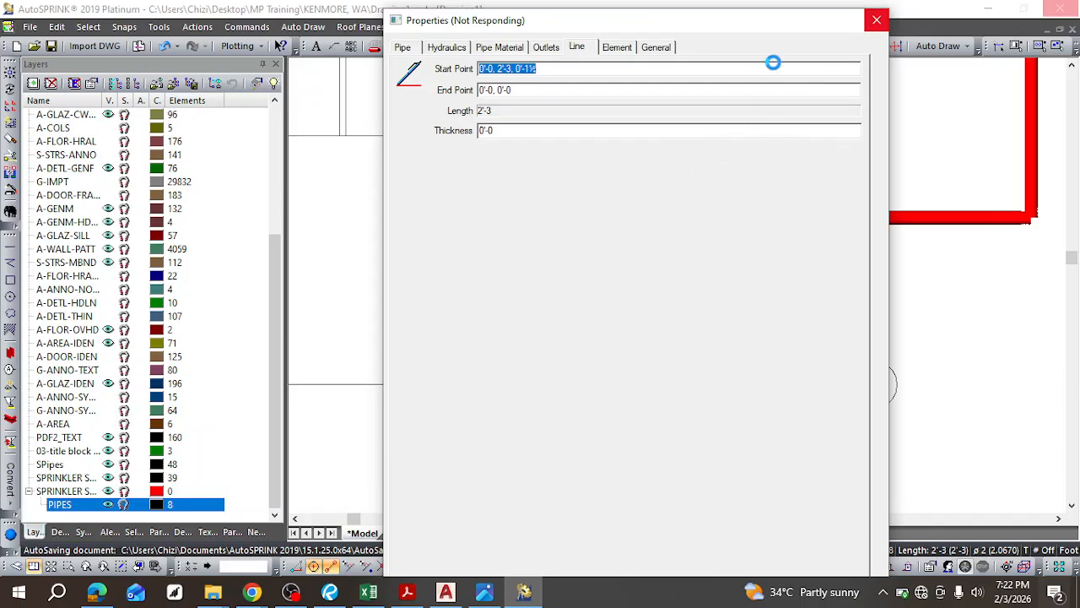
Step: Dismiss the pipe properties and force the unresponsive program to close
left_click(875, 22)
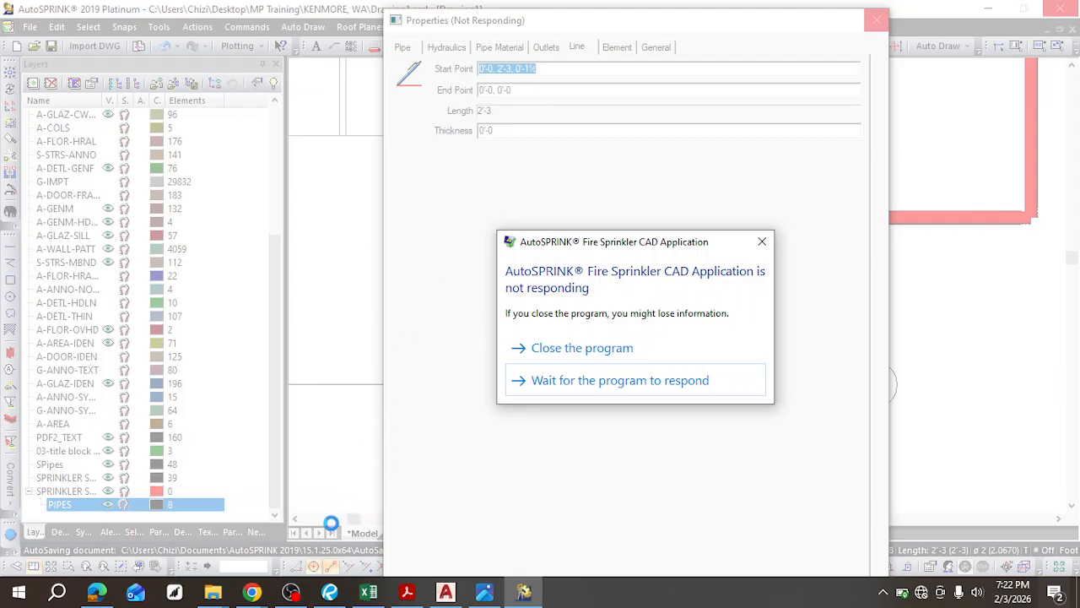
left_click(762, 241)
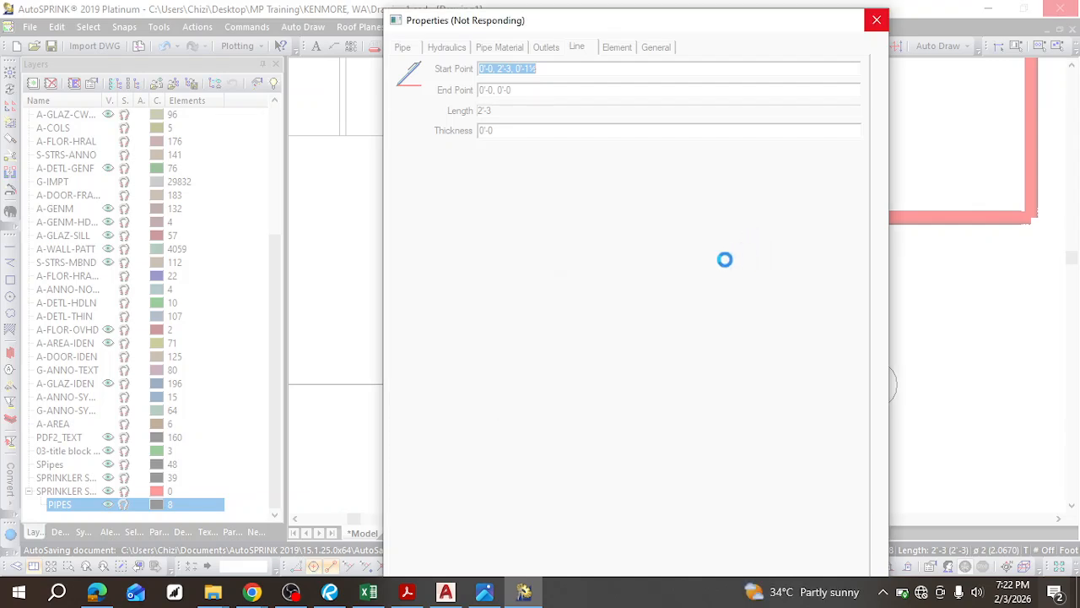
left_click(876, 20)
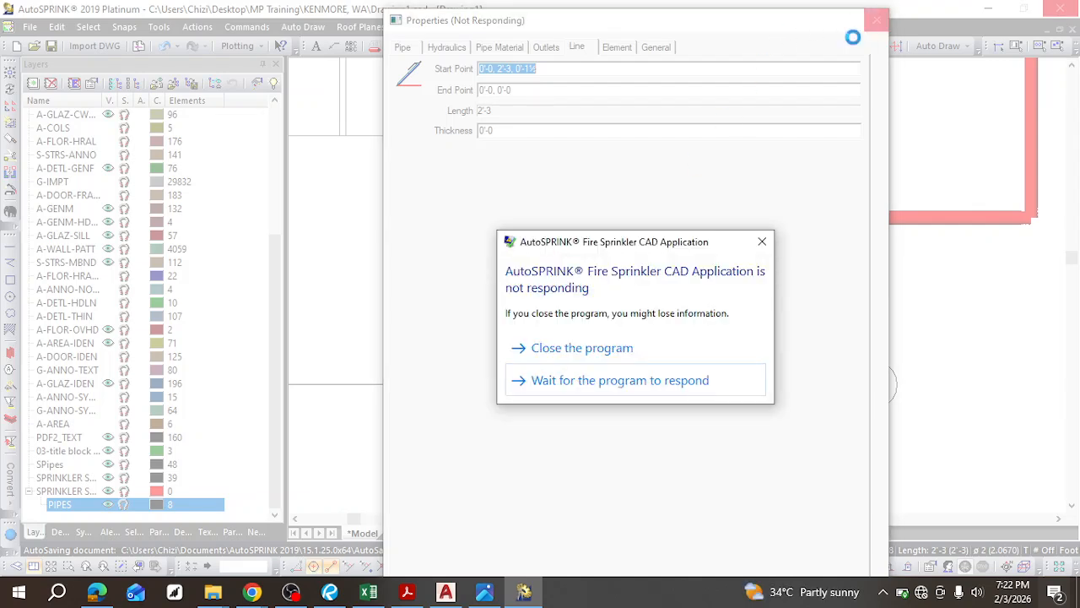
left_click(631, 349)
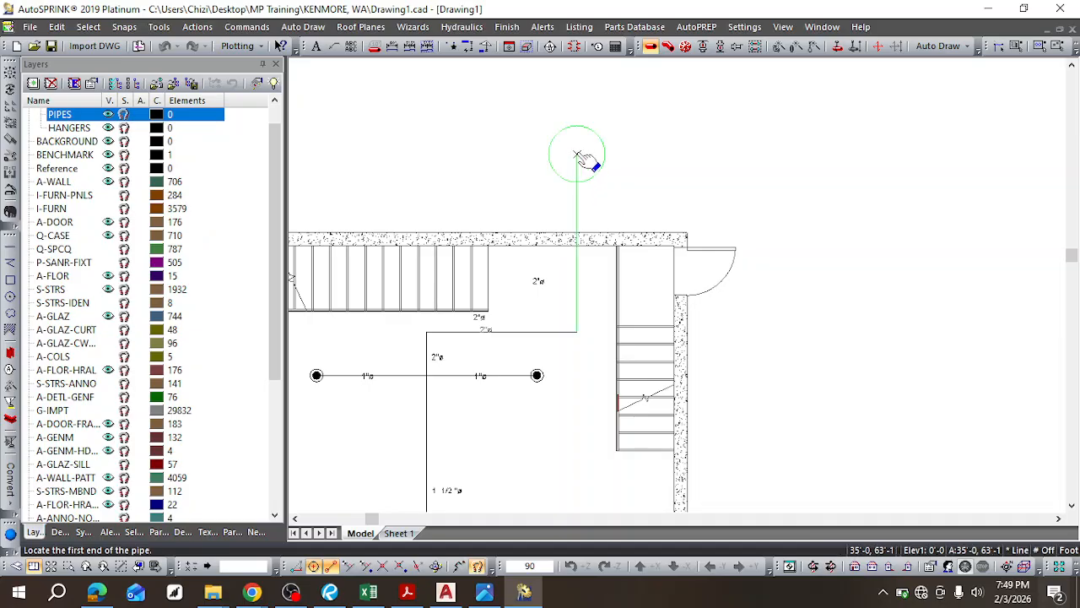
Step: Draw two overlapping 2" pipes along the vertical supply line, from its upper end outside the wall to the corner at the horizontal main
left_click(577, 156)
left_click(577, 333)
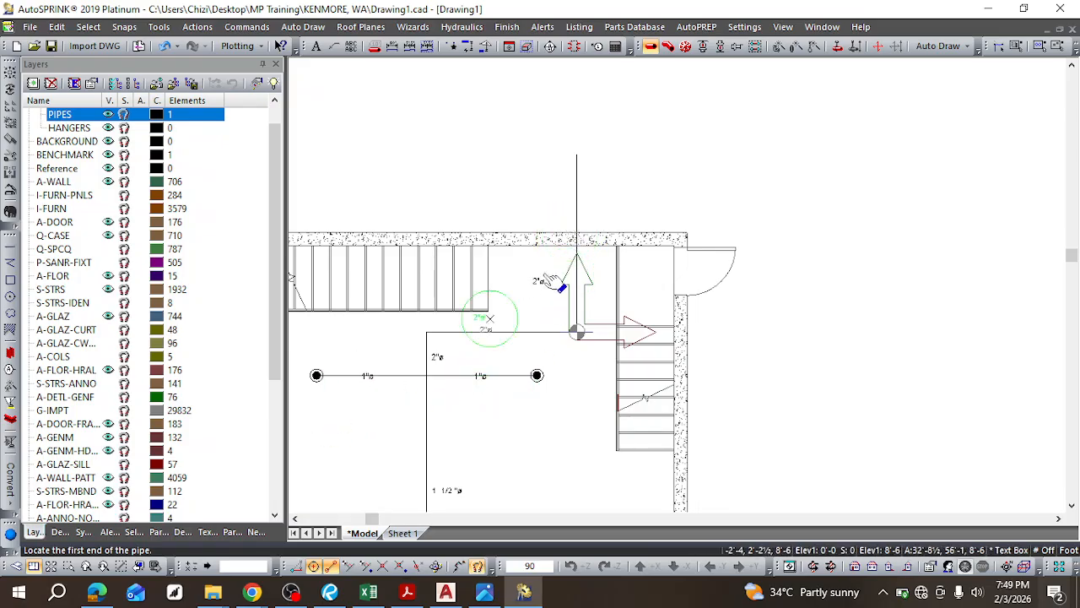
left_click(577, 155)
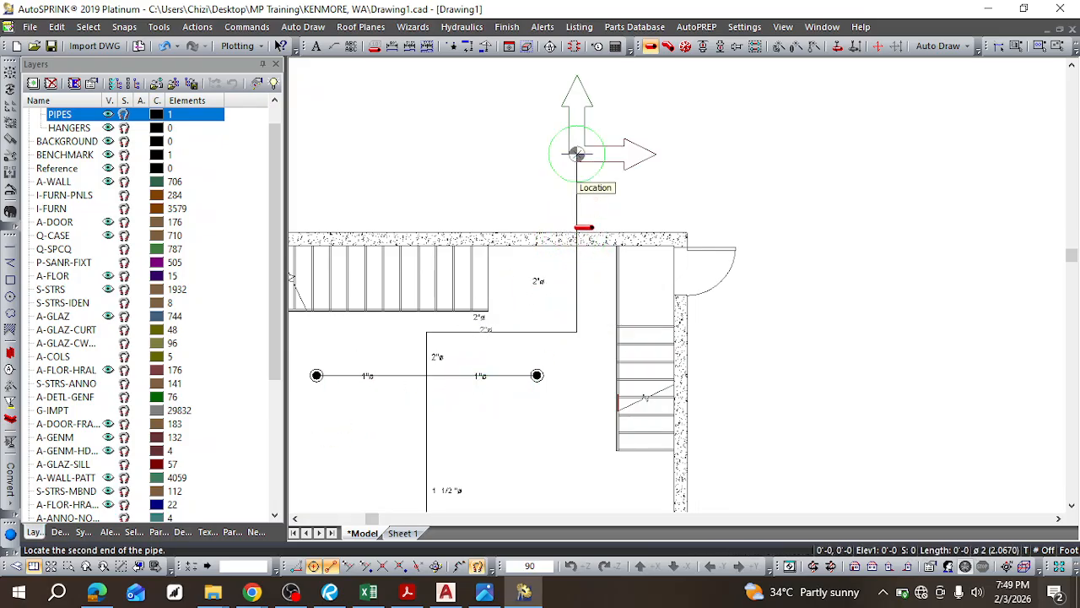
left_click(578, 330)
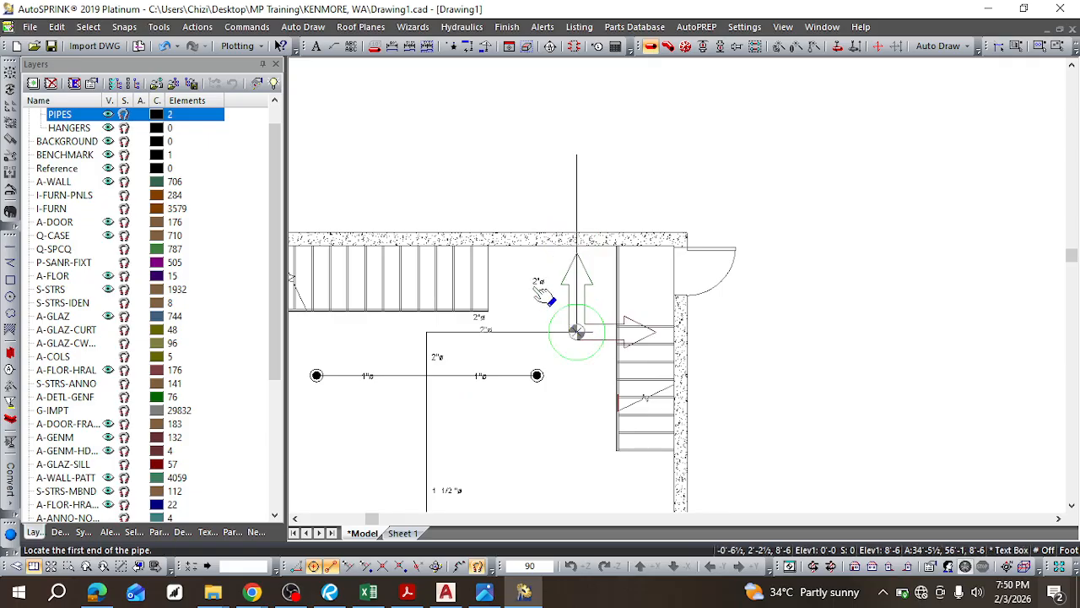
key("Escape")
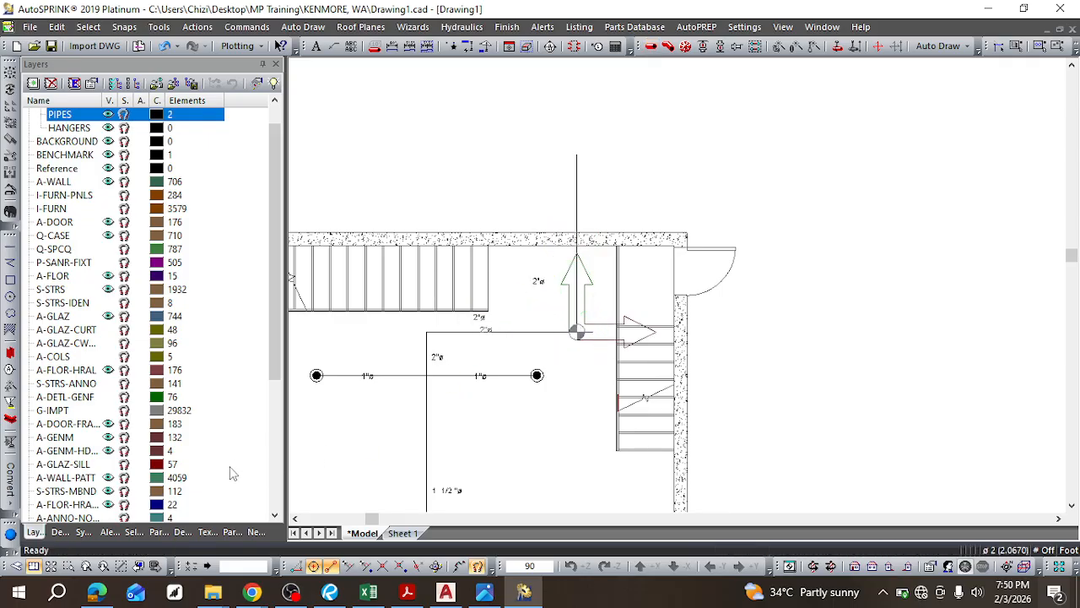
Step: Draw a third 2" pipe over the vertical supply line, from its upper end to the corner at the horizontal main
scroll(241, 470, "down", 5)
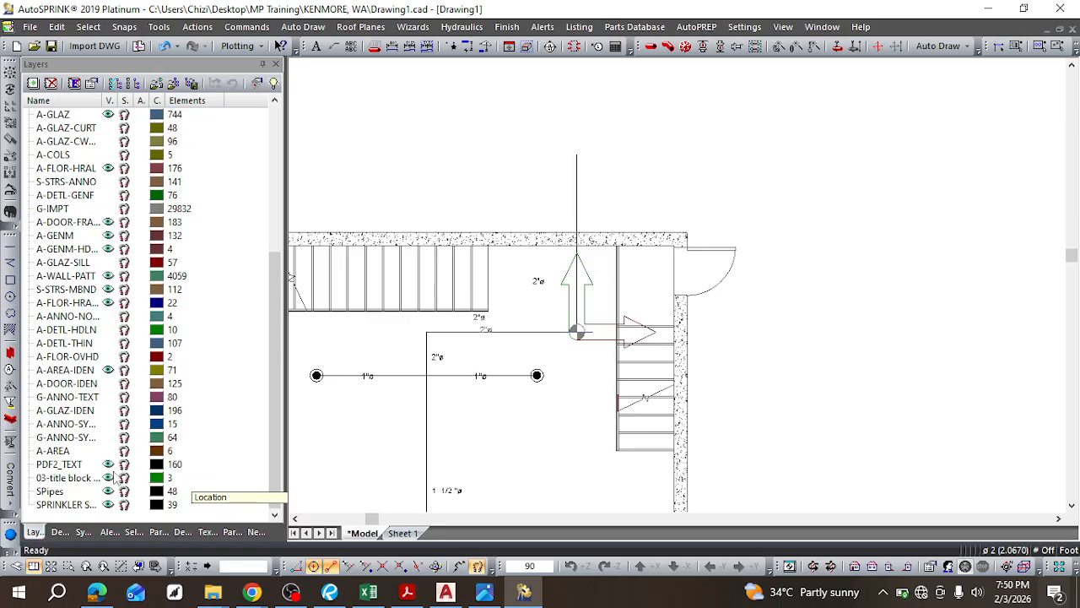
scroll(469, 284, "down", 2)
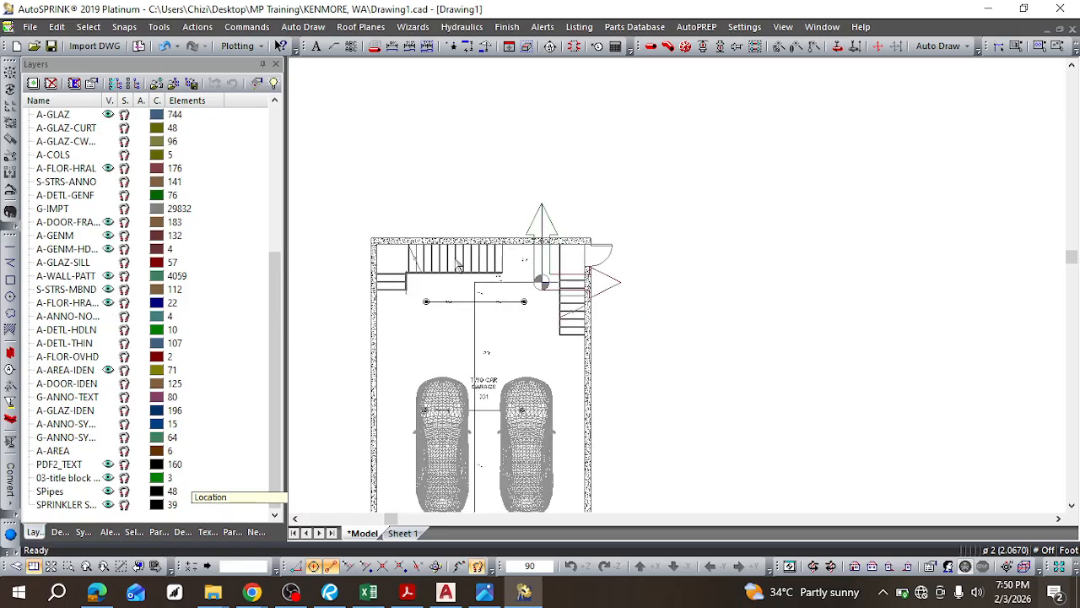
scroll(456, 264, "up", 3)
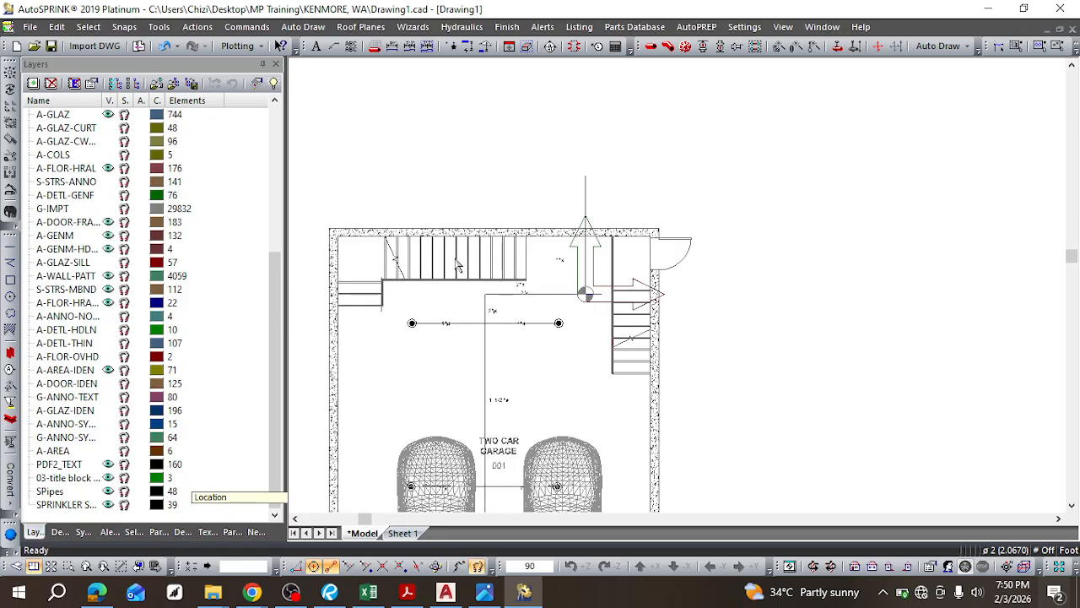
left_click(650, 46)
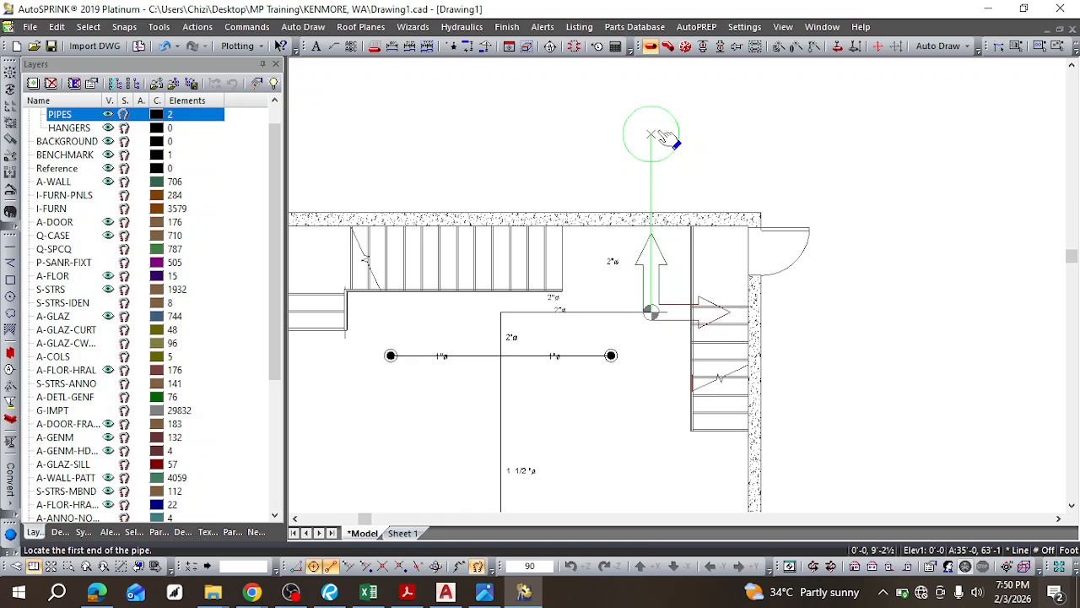
left_click(651, 133)
left_click(653, 314)
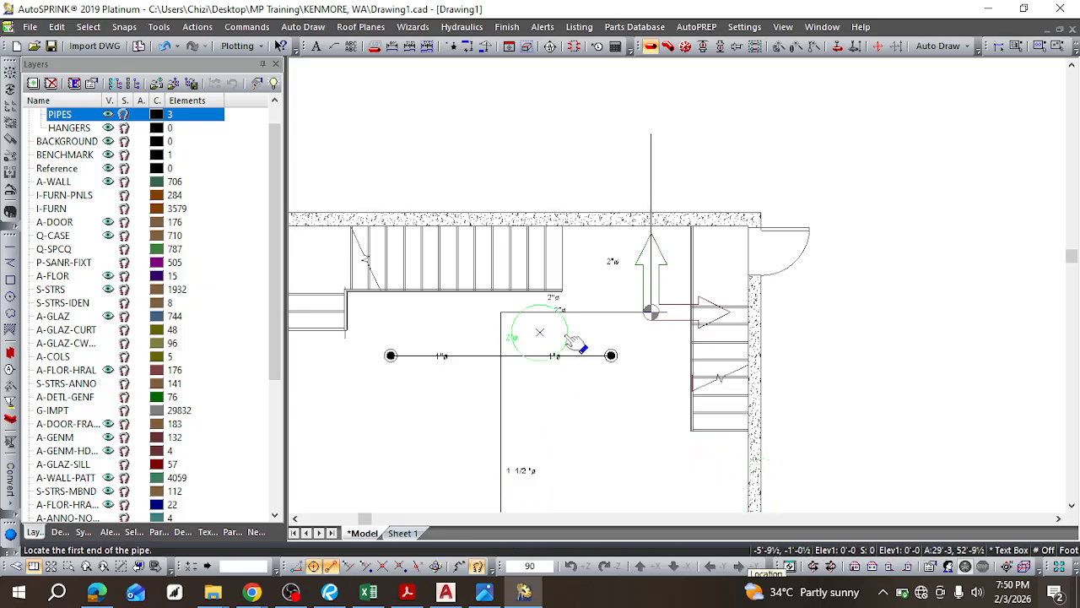
Step: In an elevation view, draw a short steep 2" test pipe crossing the plan level, from about 0'-7½" down to -0'-6½"
left_click(873, 566)
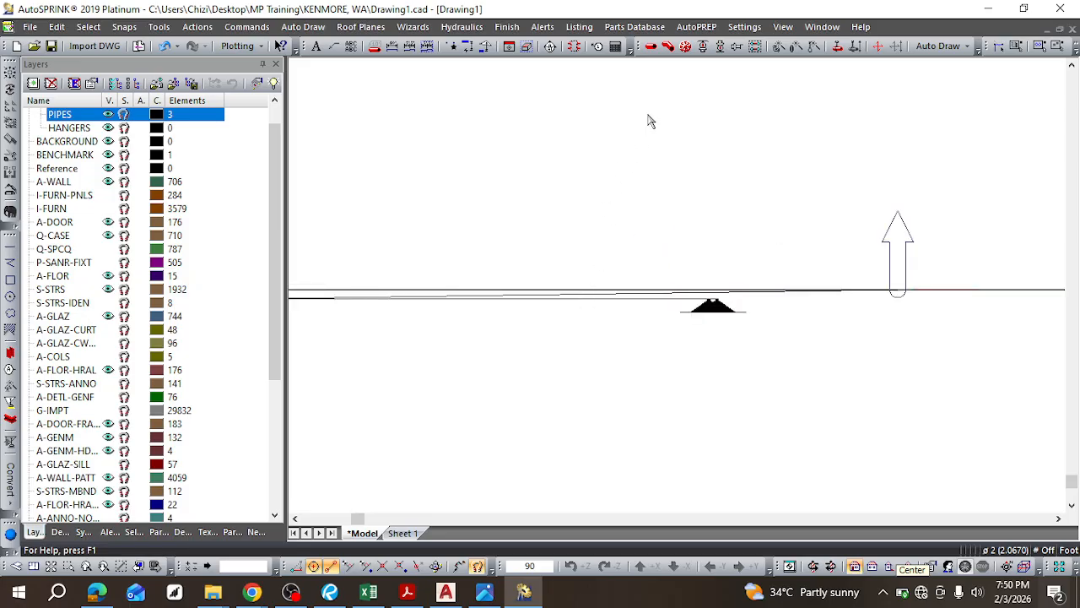
left_click(650, 46)
left_click(633, 235)
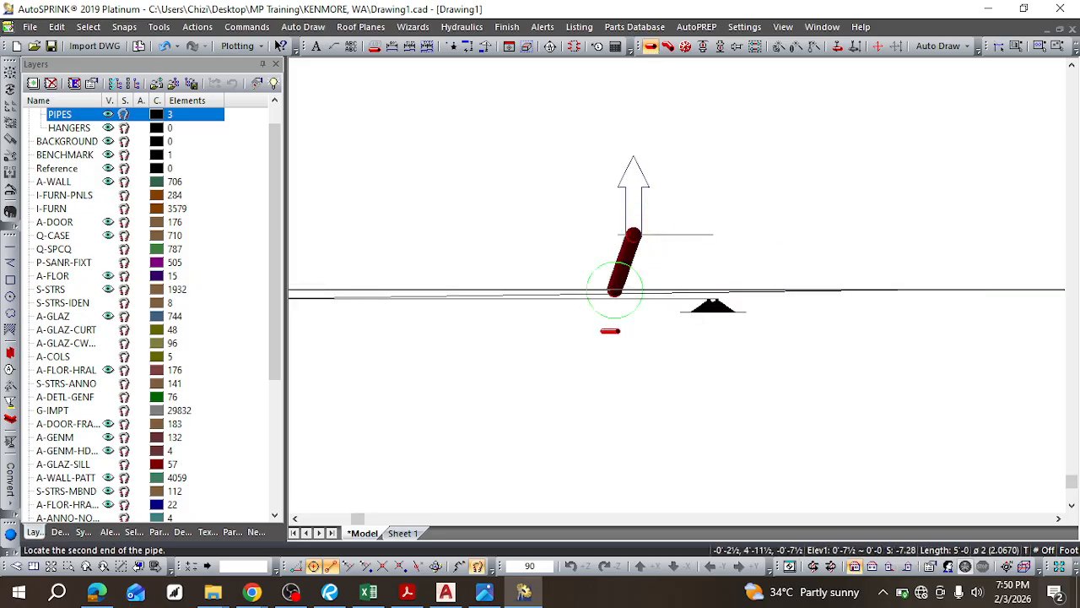
left_click(599, 336)
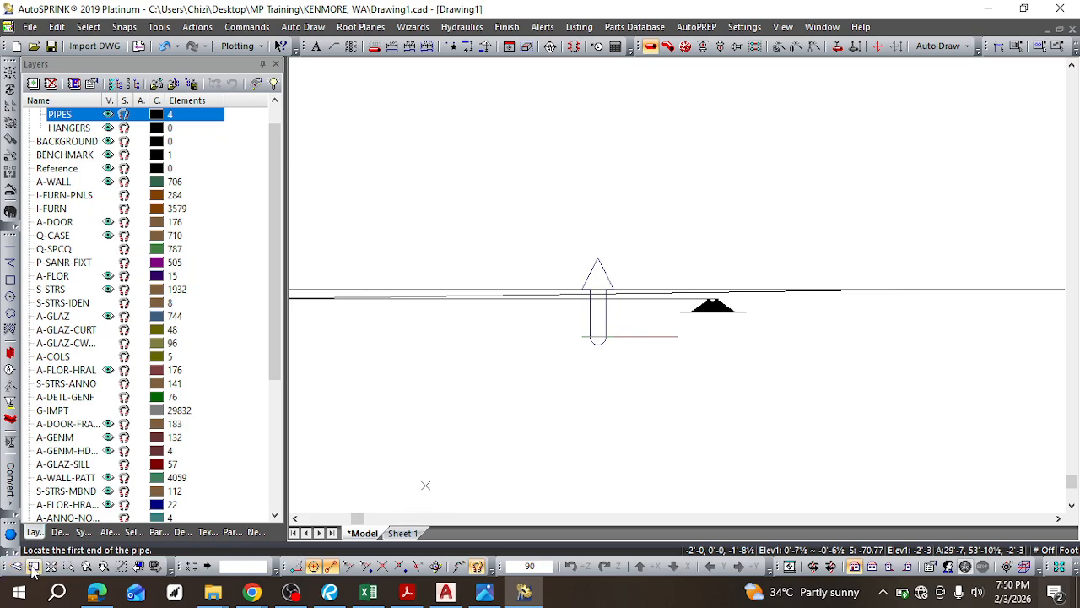
Step: Return to the plan view and draw a 2" pipe down the vertical supply line from its outside end to the corner
left_click(33, 565)
scroll(489, 323, "down", 5)
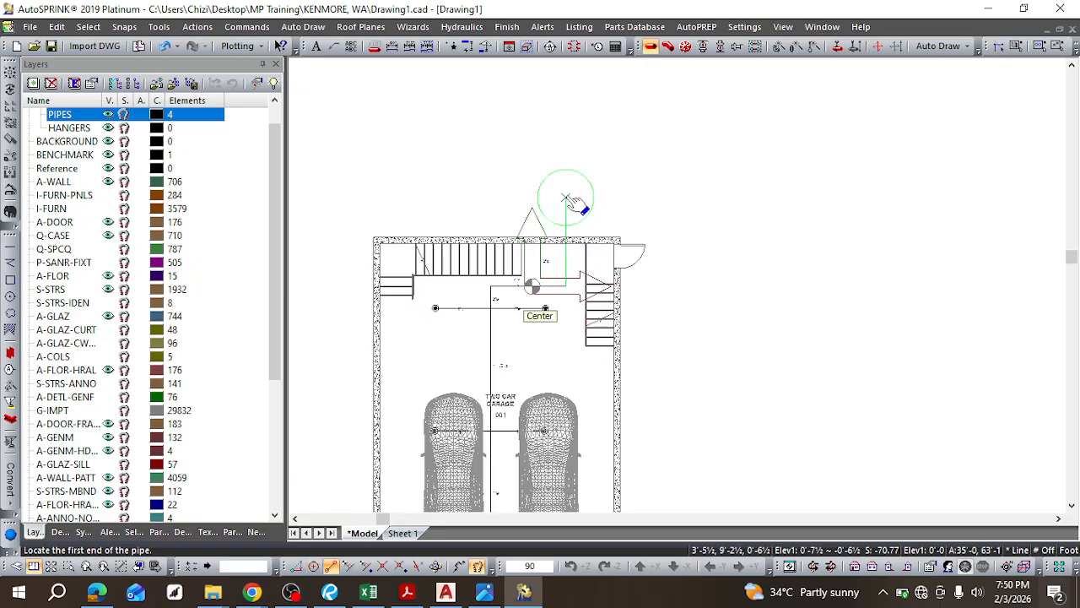
left_click(566, 199)
left_click(575, 287)
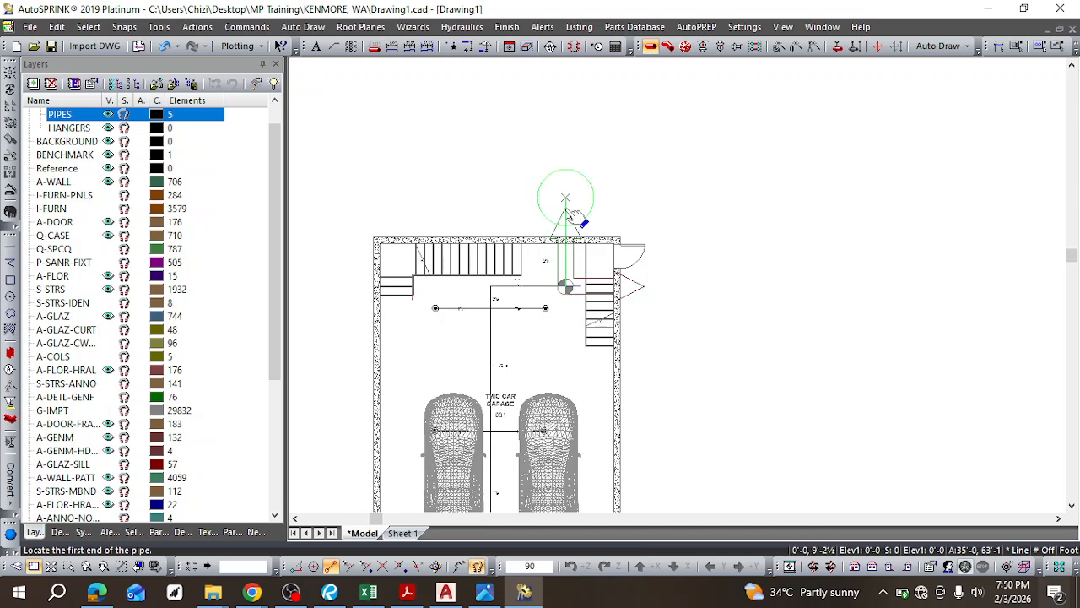
Step: Turn on the visibility of the parent sprinkler layer containing PIPES and HANGERS, and make PIPES the current layer
scroll(565, 218, "up", 2)
scroll(194, 403, "down", 5)
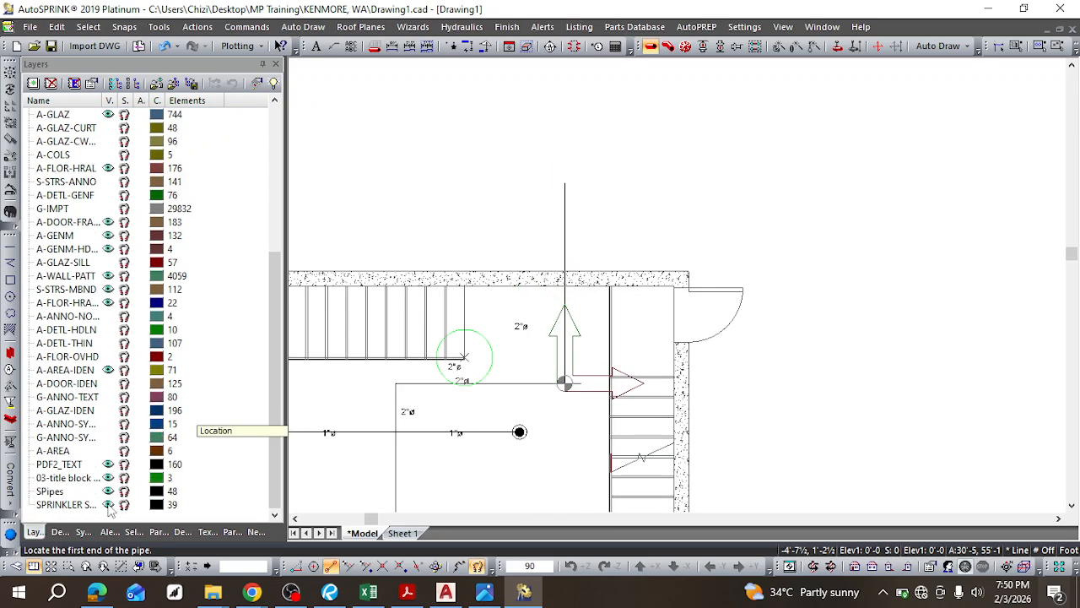
scroll(205, 185, "up", 5)
scroll(163, 124, "up", 1)
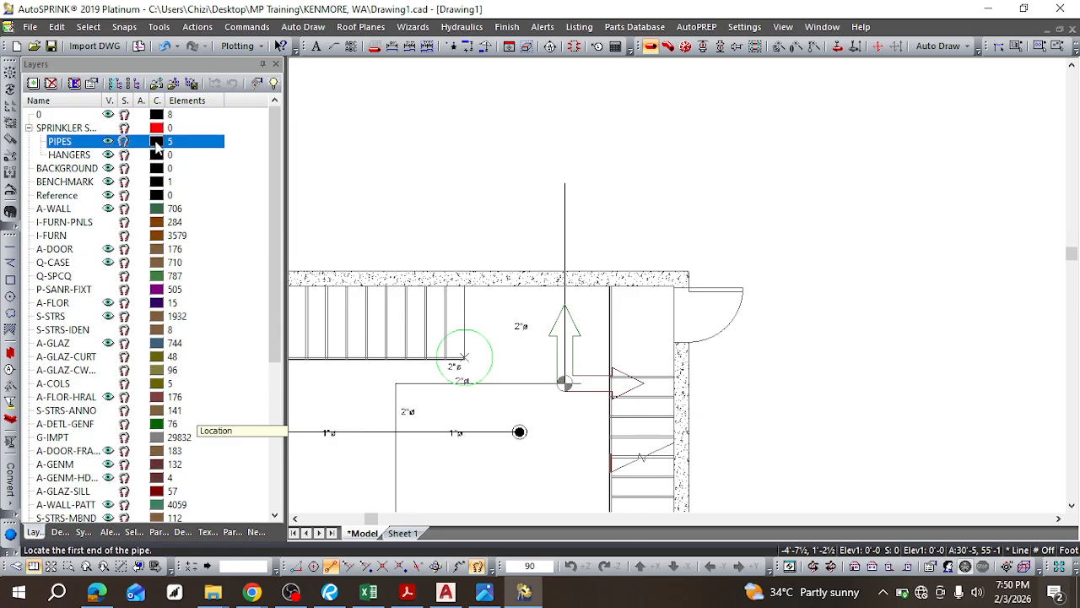
left_click(108, 130)
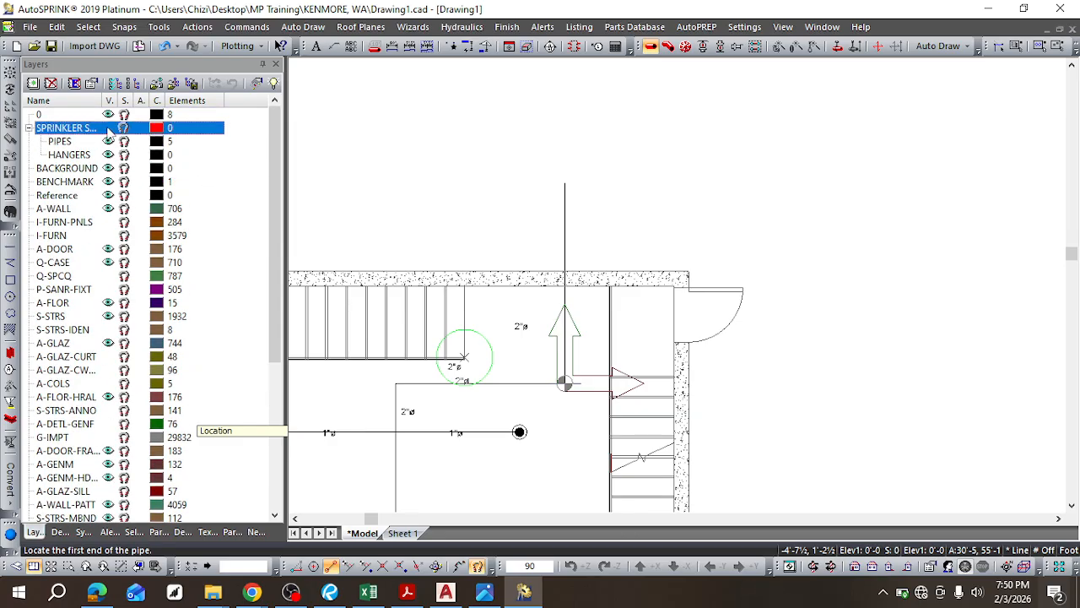
left_click(108, 130)
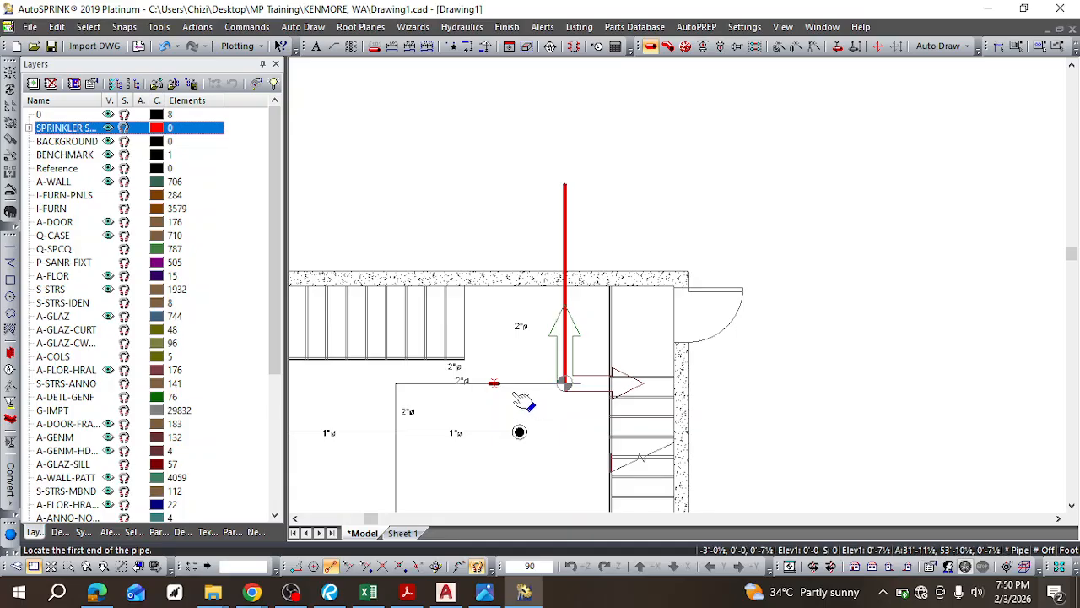
left_click(649, 48)
key("Escape")
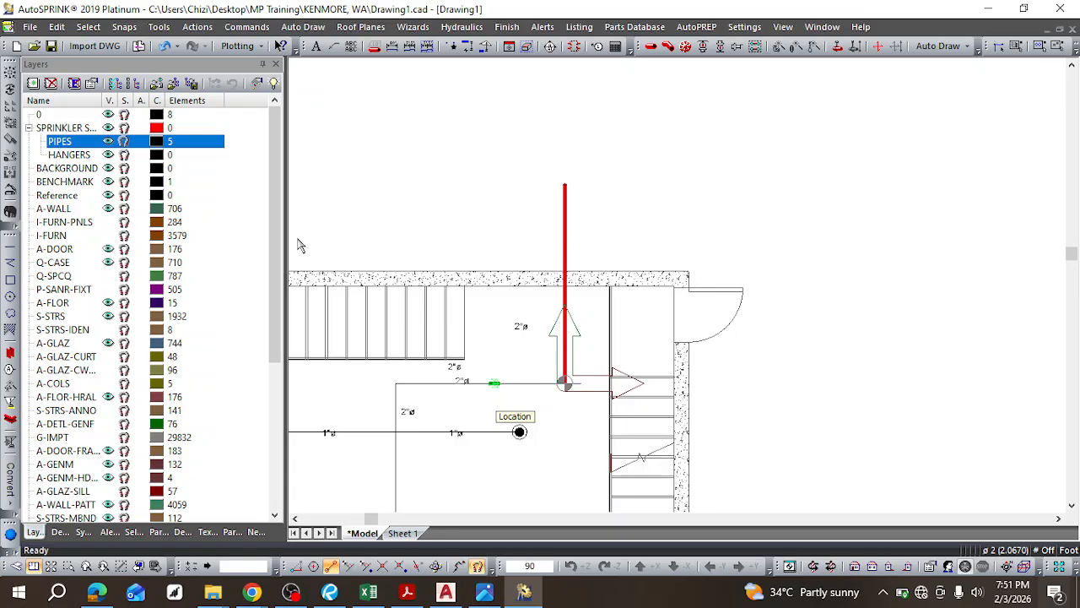
Step: Check the end elevations of the vertical 2" supply pipe and the start and end points of the plan line beneath it
left_click(566, 217)
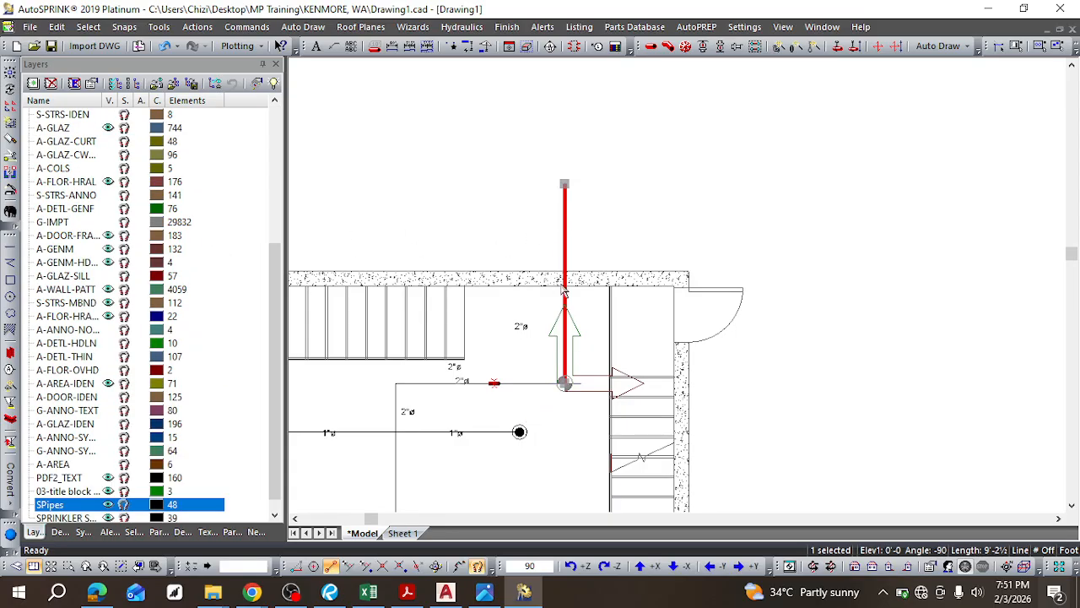
left_click(565, 243)
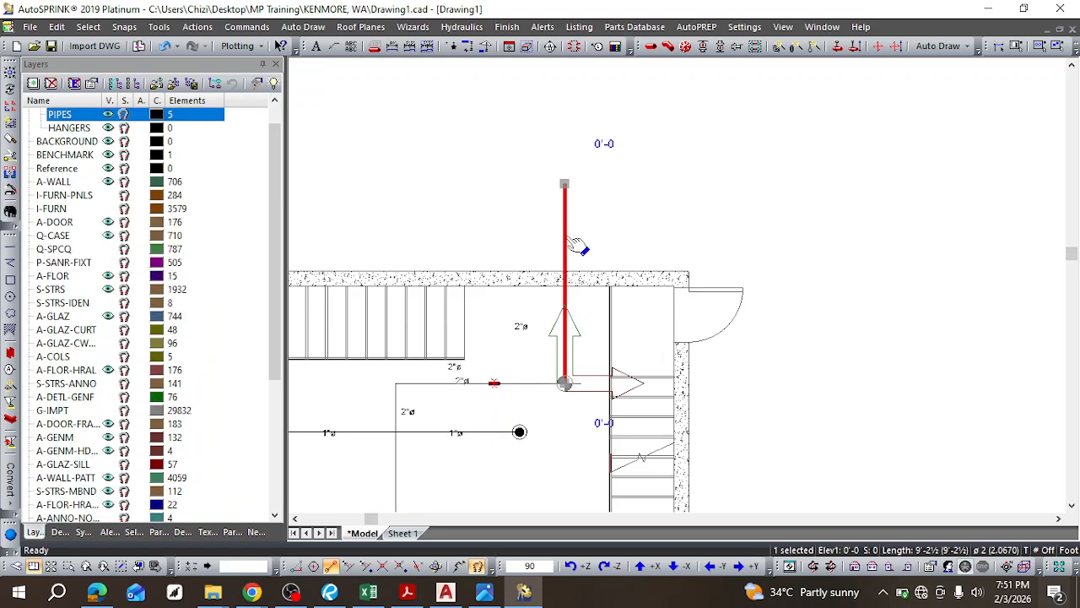
double_click(567, 251)
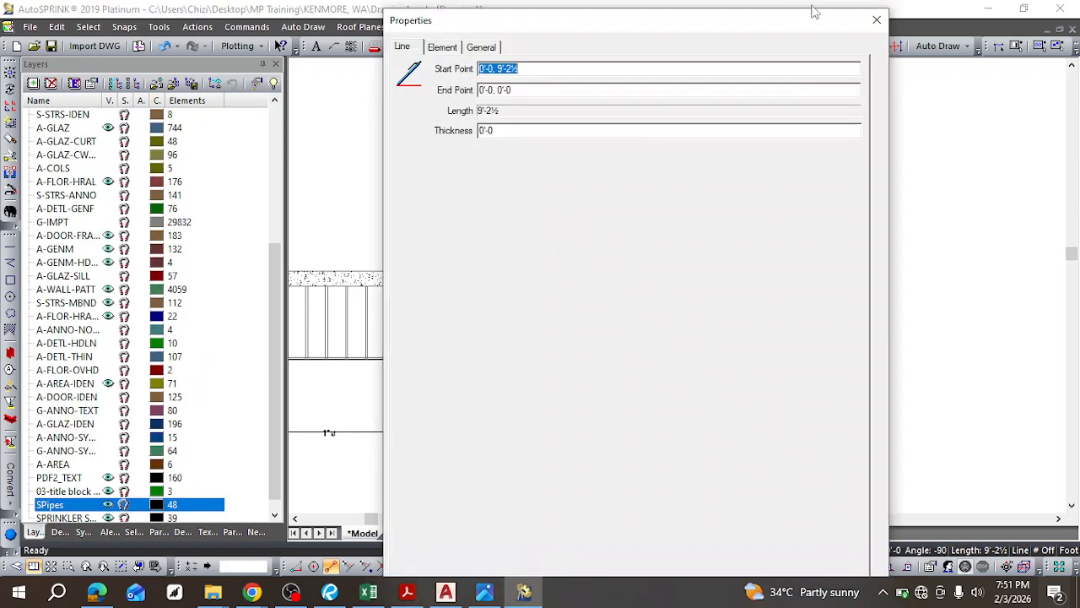
left_click(877, 19)
key("Escape")
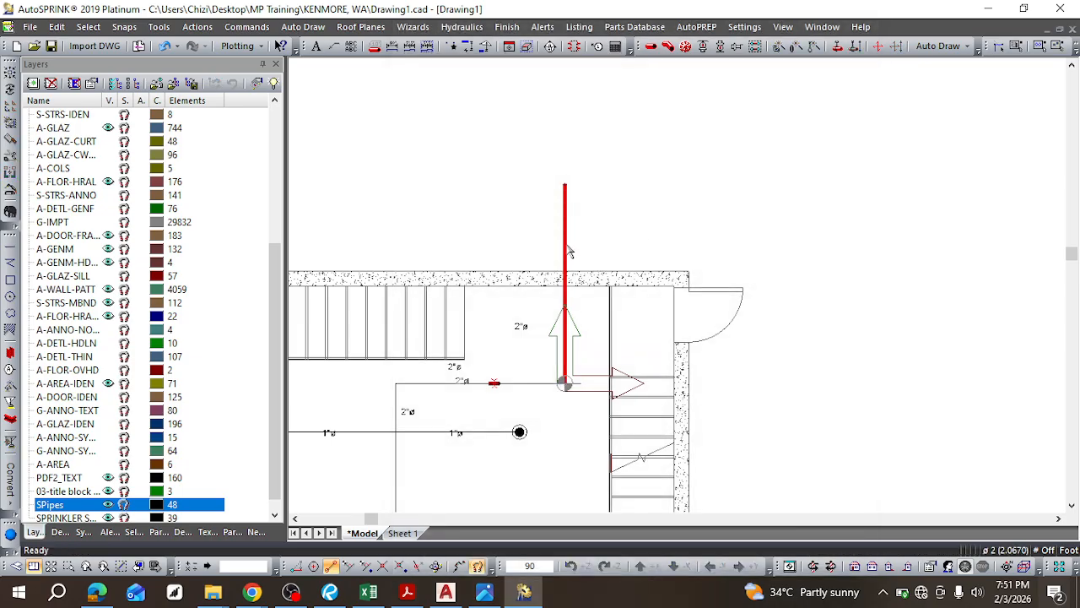
Step: Inspect the properties of the vertical 2" supply pipe
left_click(567, 254)
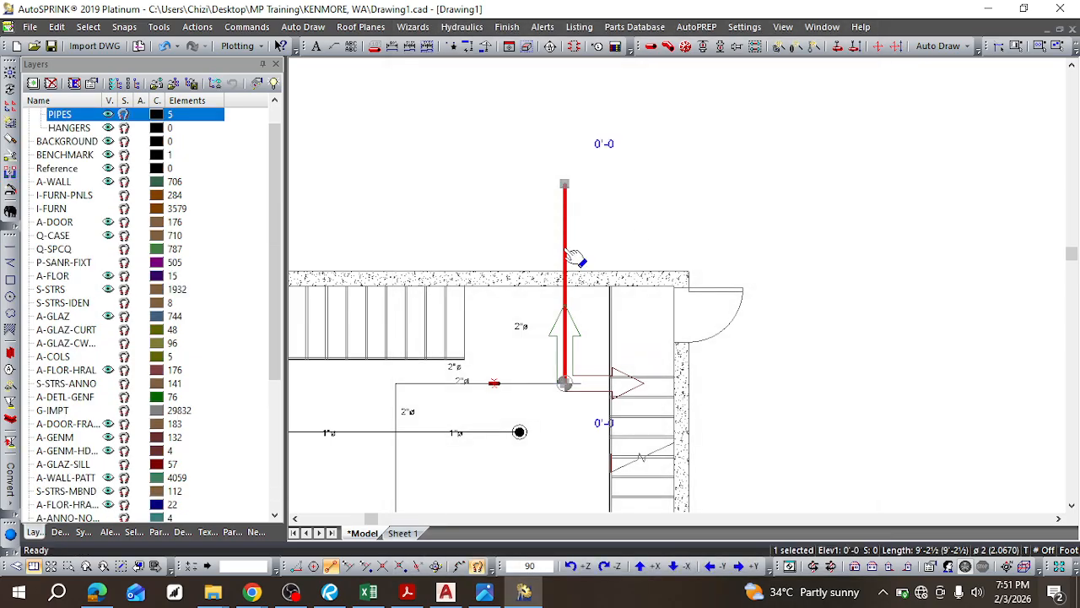
scroll(570, 338, "up", 5)
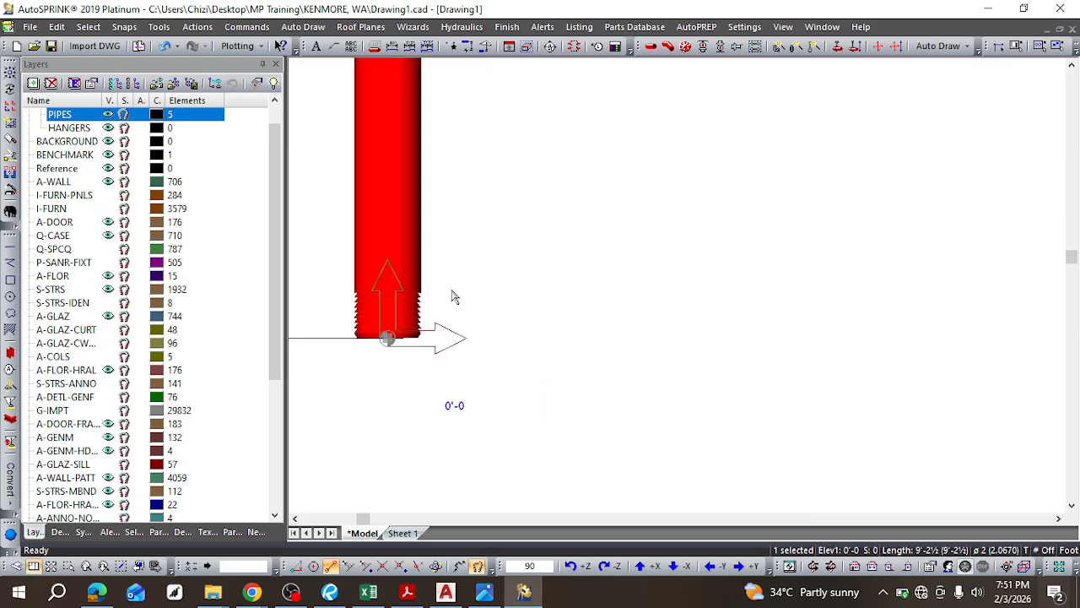
left_click(398, 256)
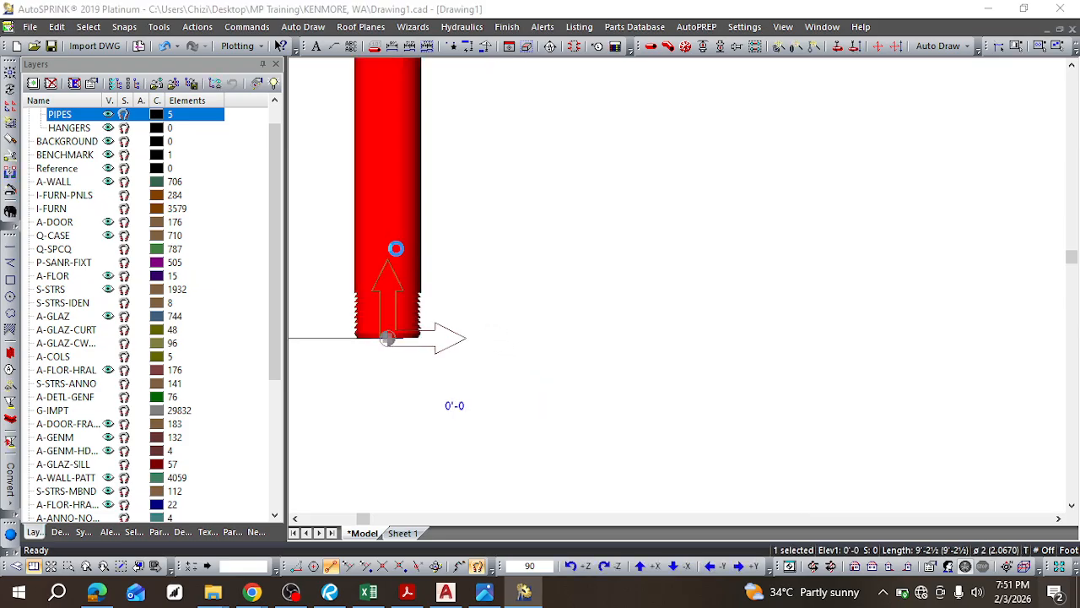
double_click(396, 251)
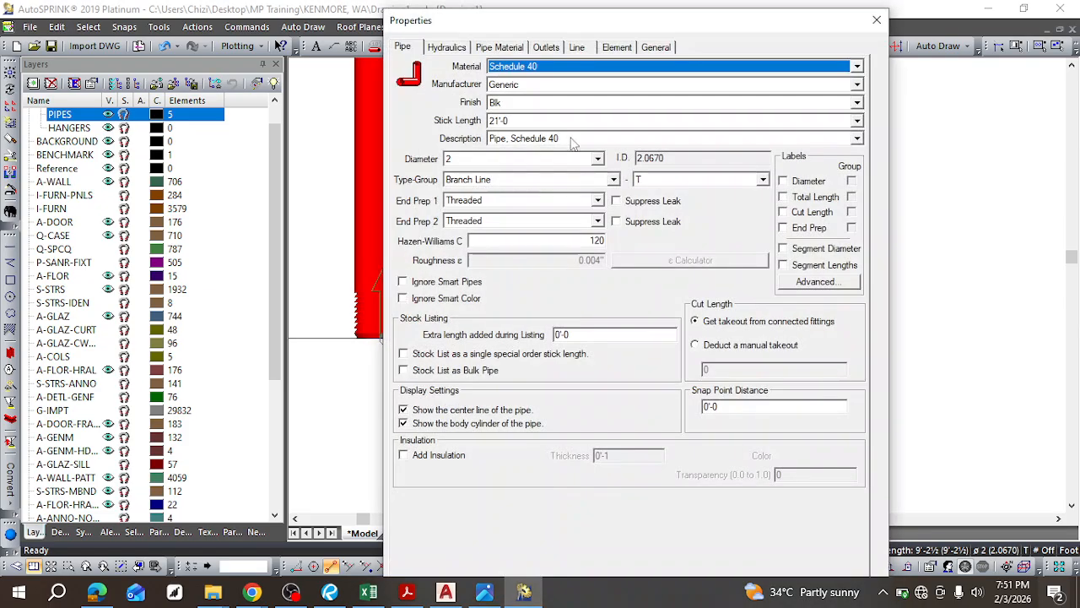
left_click(874, 21)
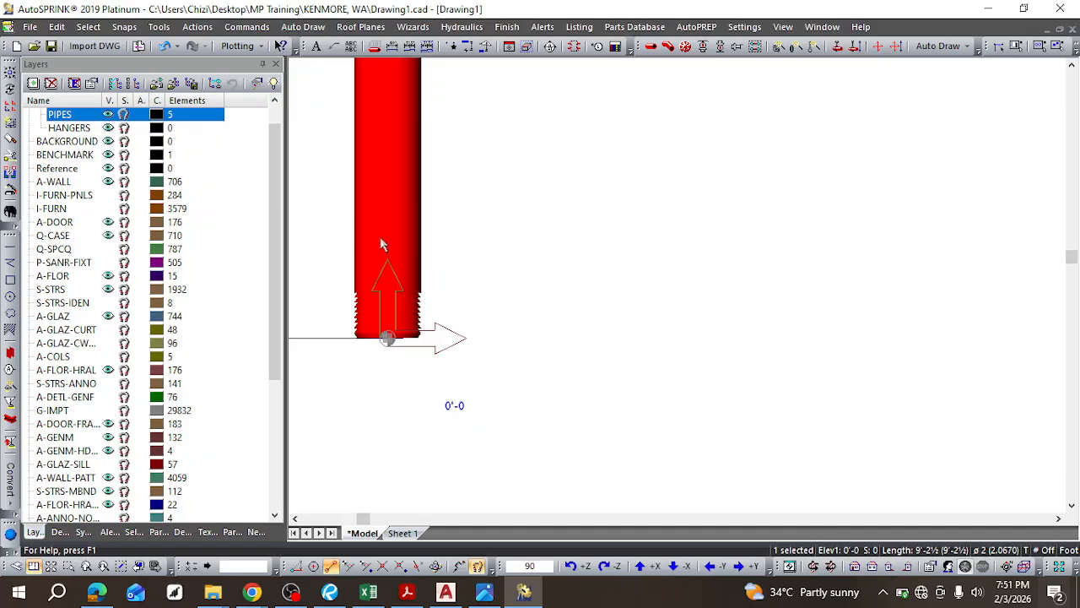
Step: Delete all the overlapping 2" pipes stacked on the vertical supply line
key("Delete")
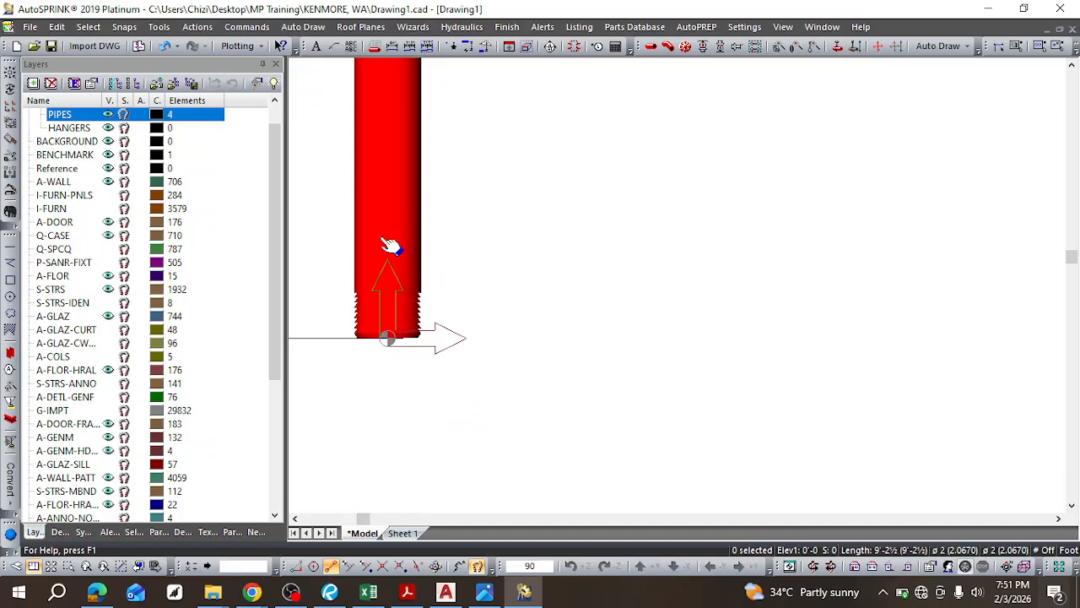
key("ctrl+z")
key("Delete")
key("ctrl+z")
key("Delete")
left_click(389, 245)
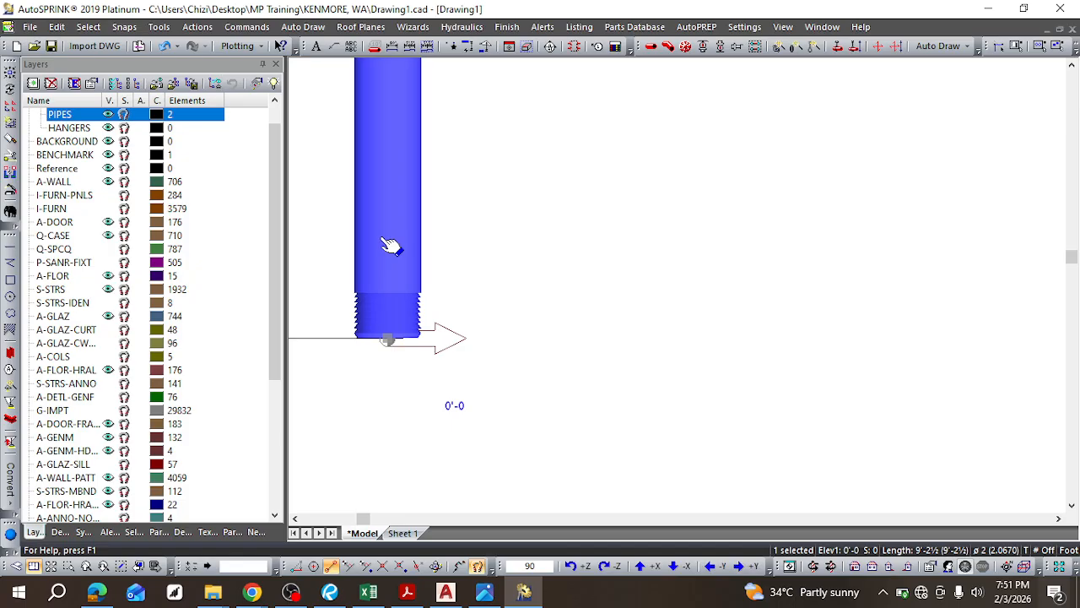
key("Delete")
Step: Redraw a single 2" pipe along the vertical supply line from its outside end down to the corner
scroll(487, 265, "down", 8)
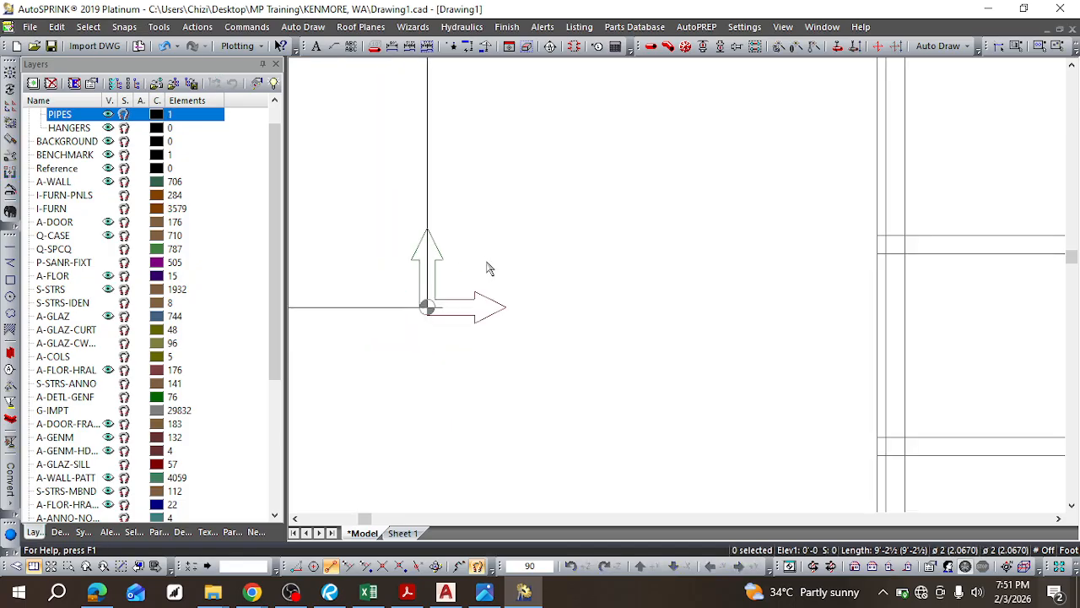
scroll(502, 127, "up", 4)
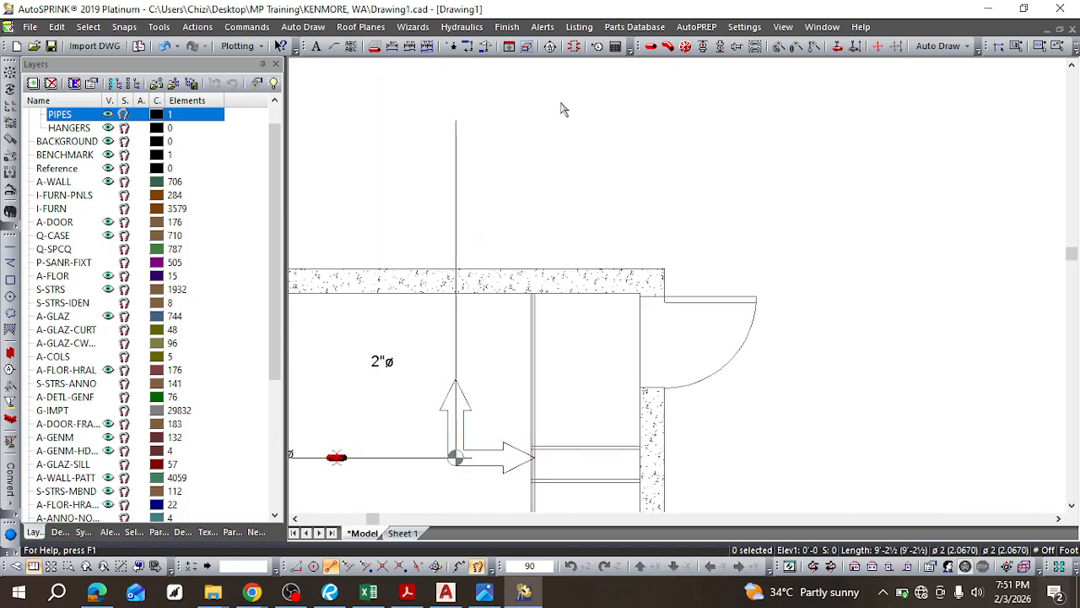
left_click(650, 46)
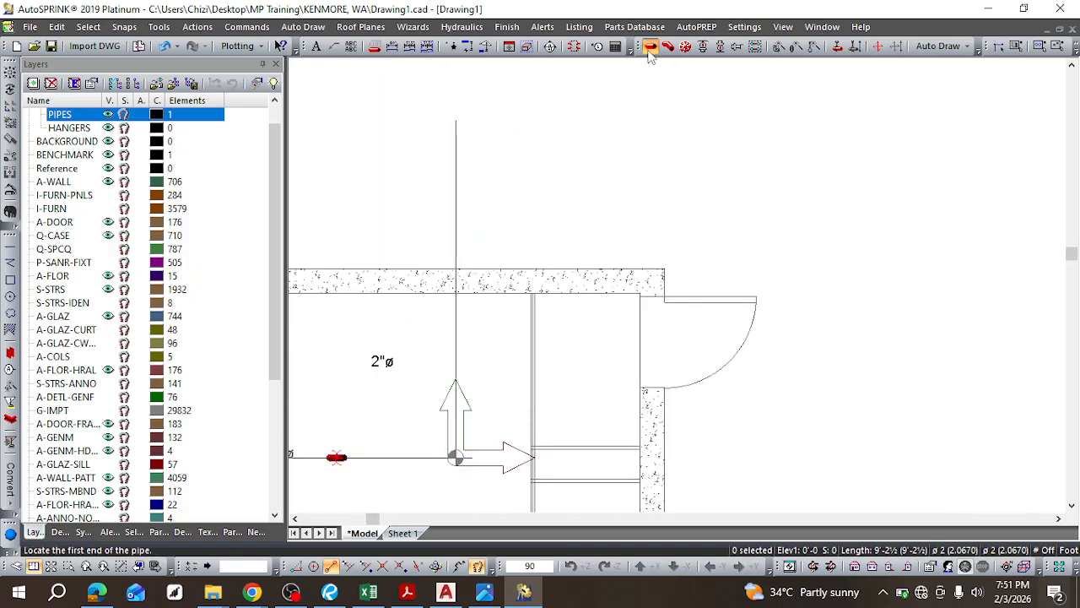
left_click(455, 121)
left_click(456, 460)
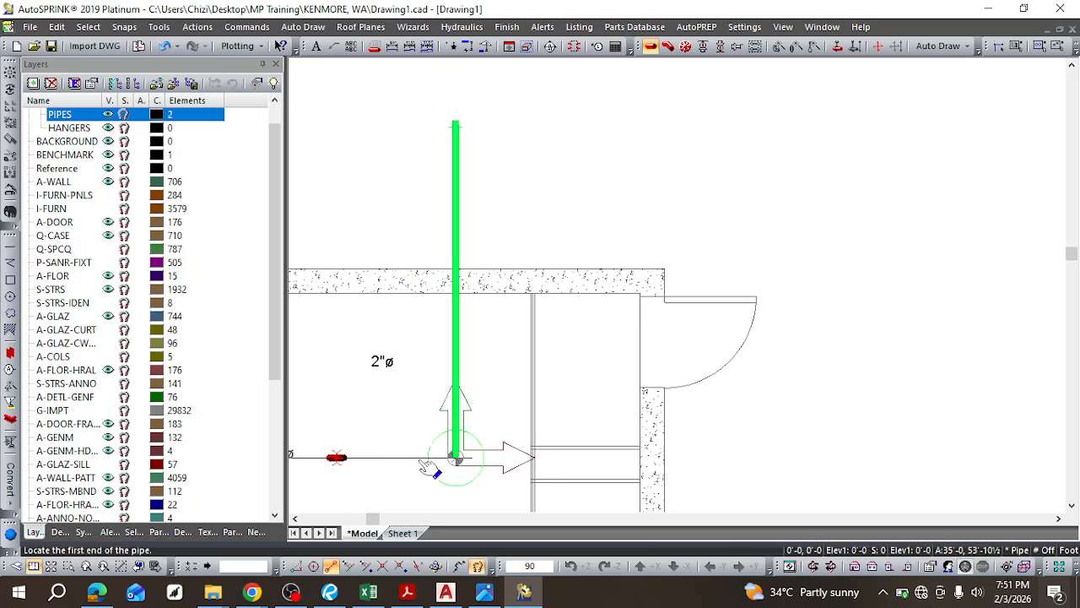
left_click(667, 47)
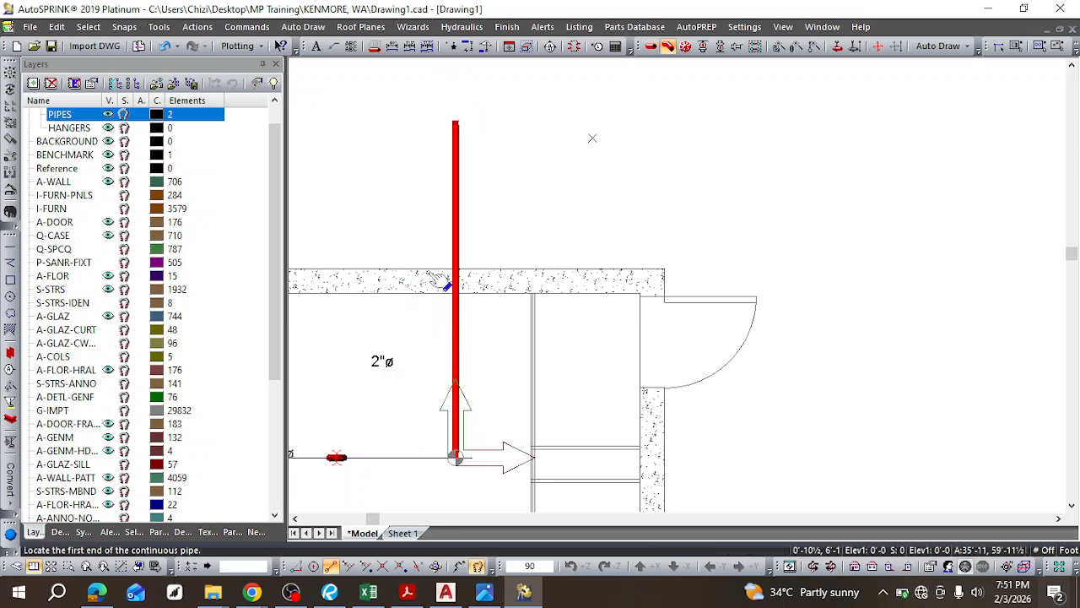
scroll(379, 367, "down", 3)
scroll(329, 403, "up", 4)
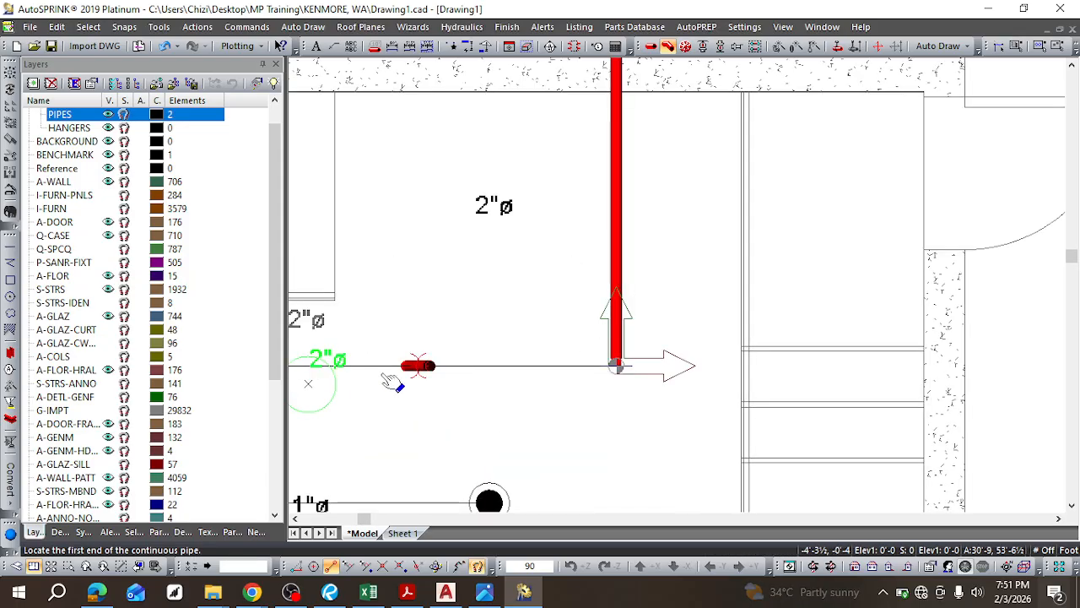
key("Escape")
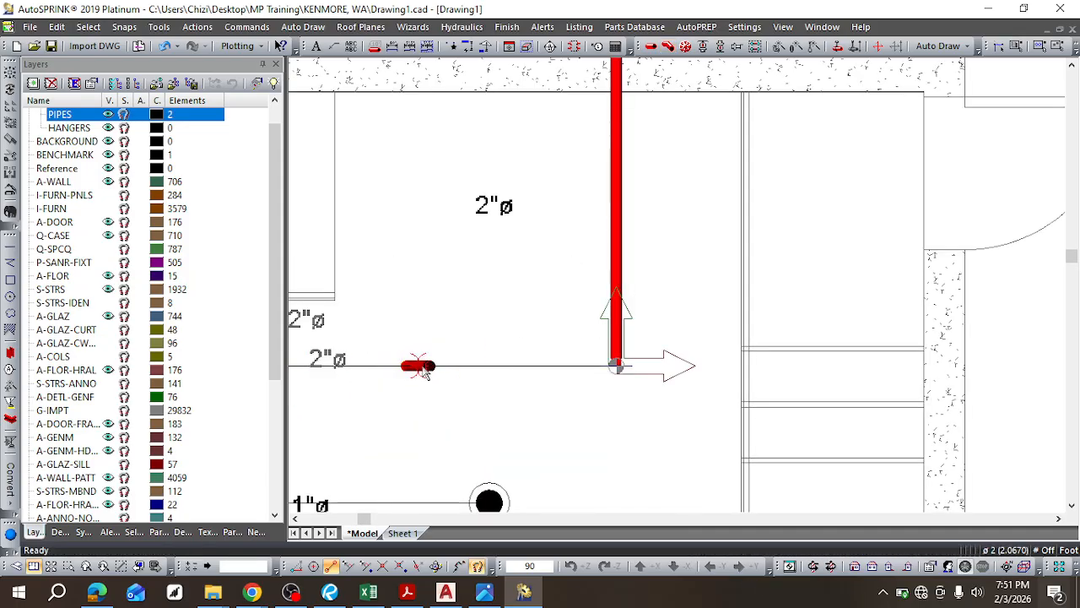
Step: Delete the short steep test pipe and draw a 2" pipe along the horizontal supply line from the corner to its other end
left_click(424, 372)
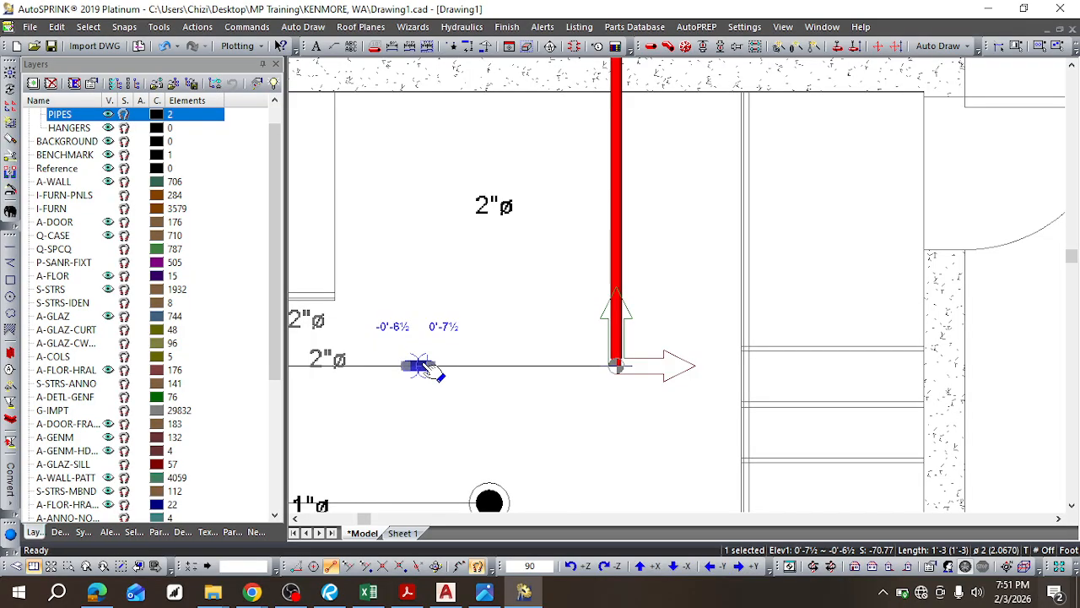
key("Delete")
left_click(649, 46)
left_click(616, 365)
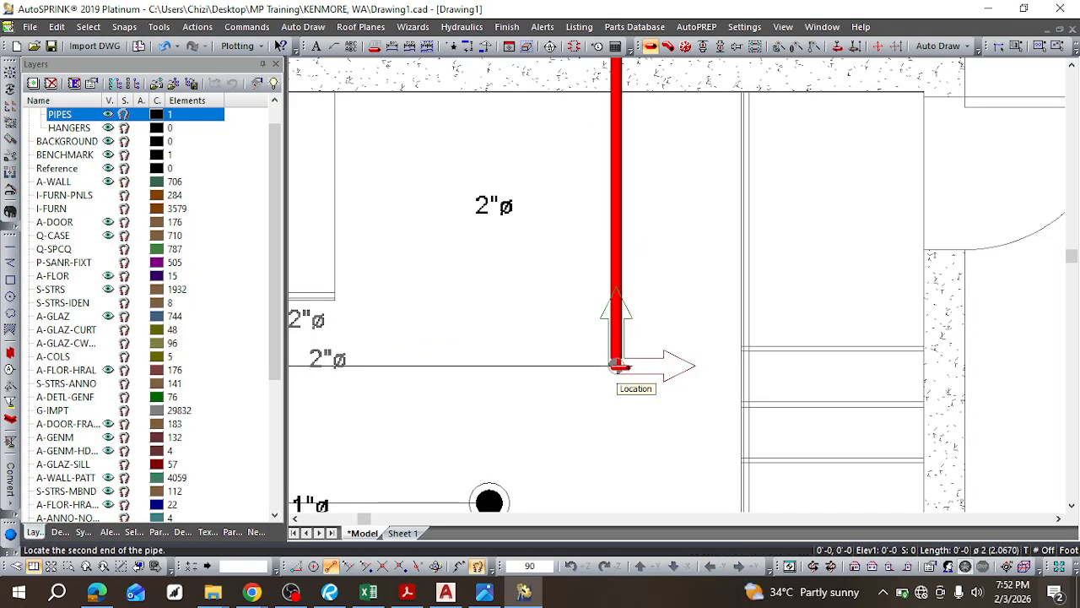
scroll(459, 342, "down", 3)
scroll(397, 359, "up", 5)
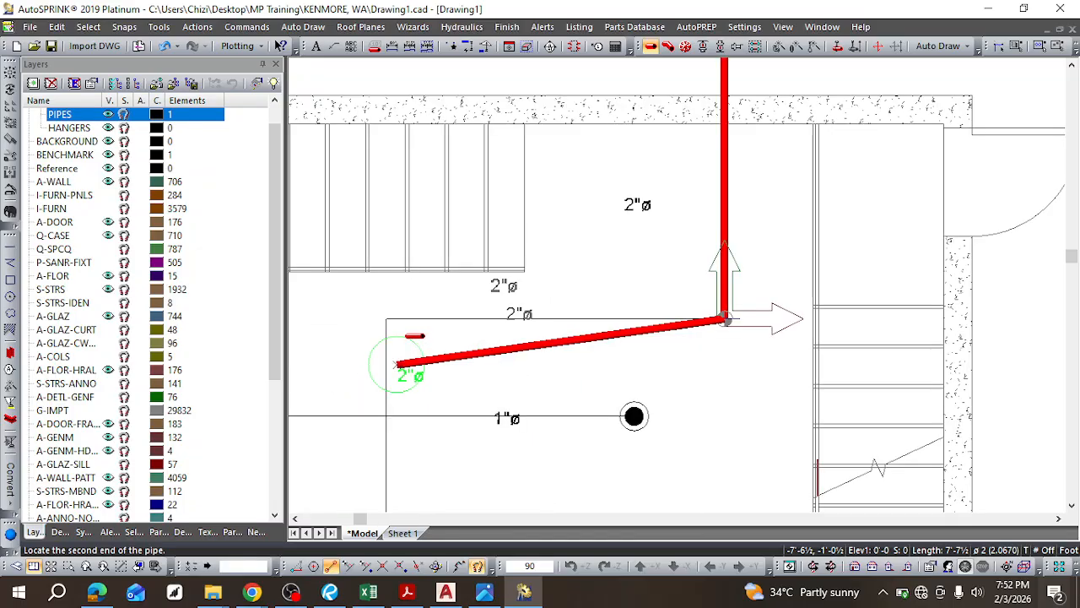
left_click(375, 305)
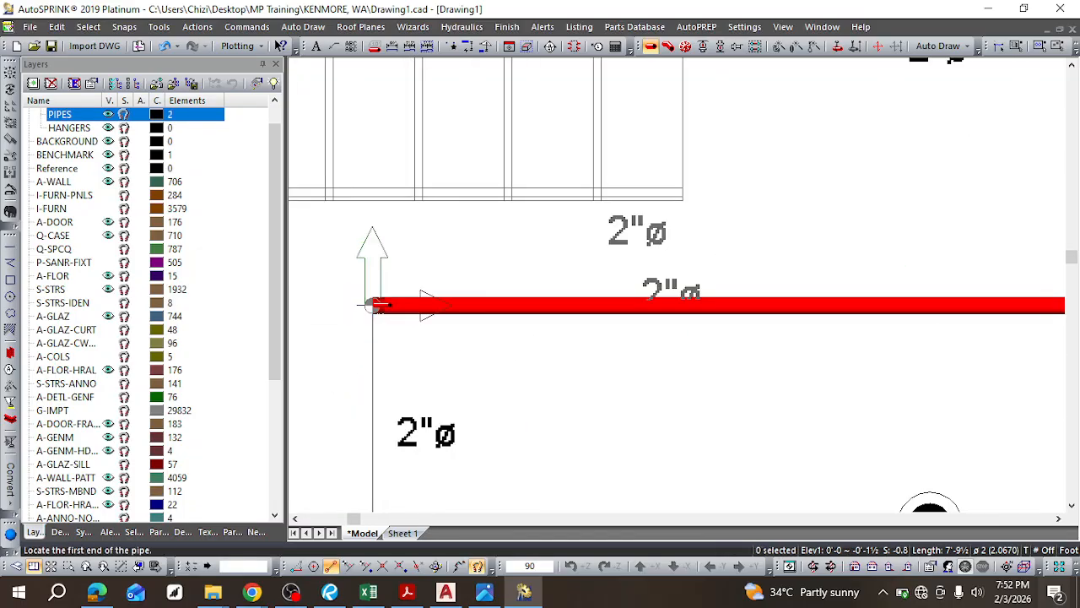
Step: Draw a 2" pipe from the left end of the horizontal pipe down to the crossing with the 1" branch line
scroll(422, 329, "down", 2)
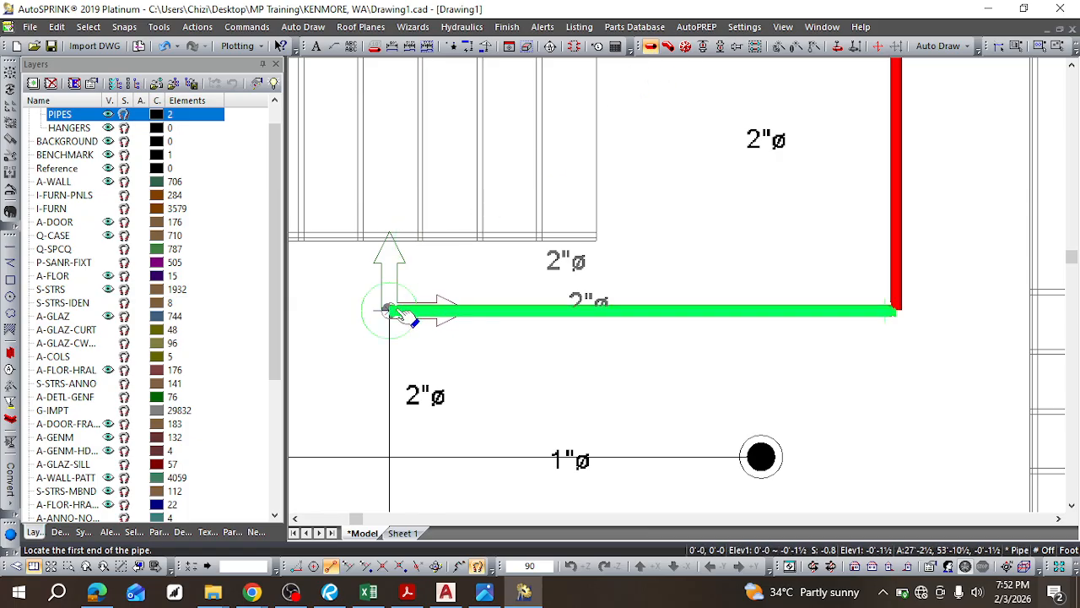
left_click(389, 311)
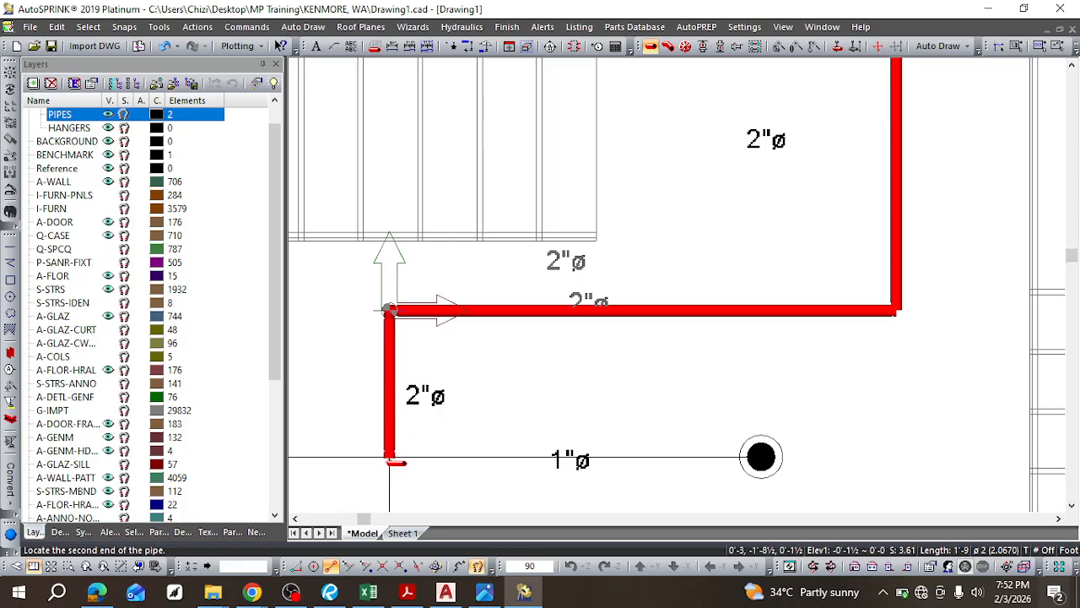
scroll(389, 460, "down", 3)
scroll(391, 472, "up", 5)
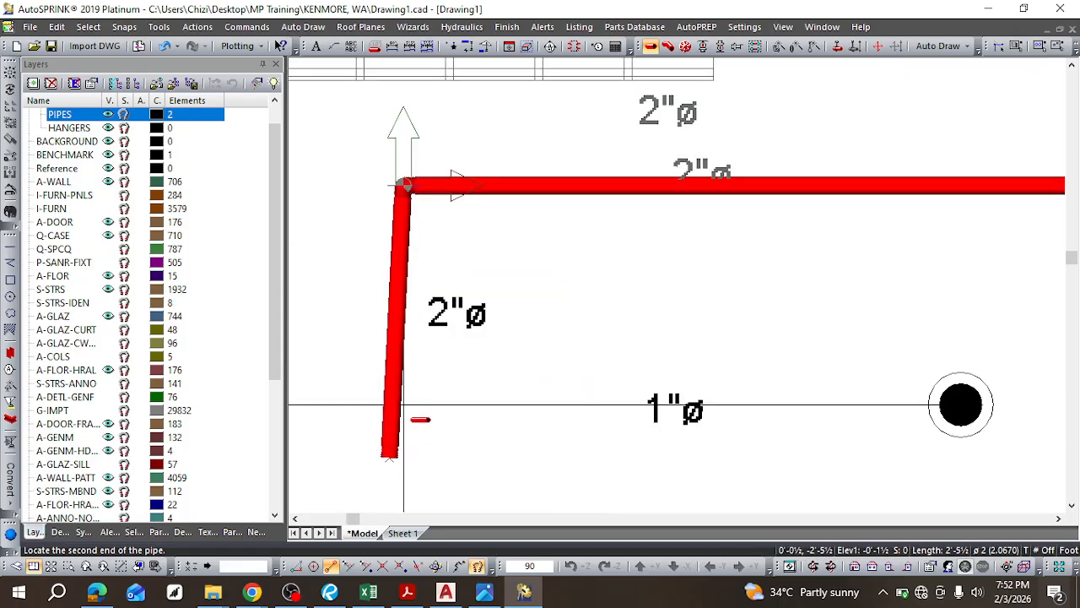
scroll(403, 407, "up", 3)
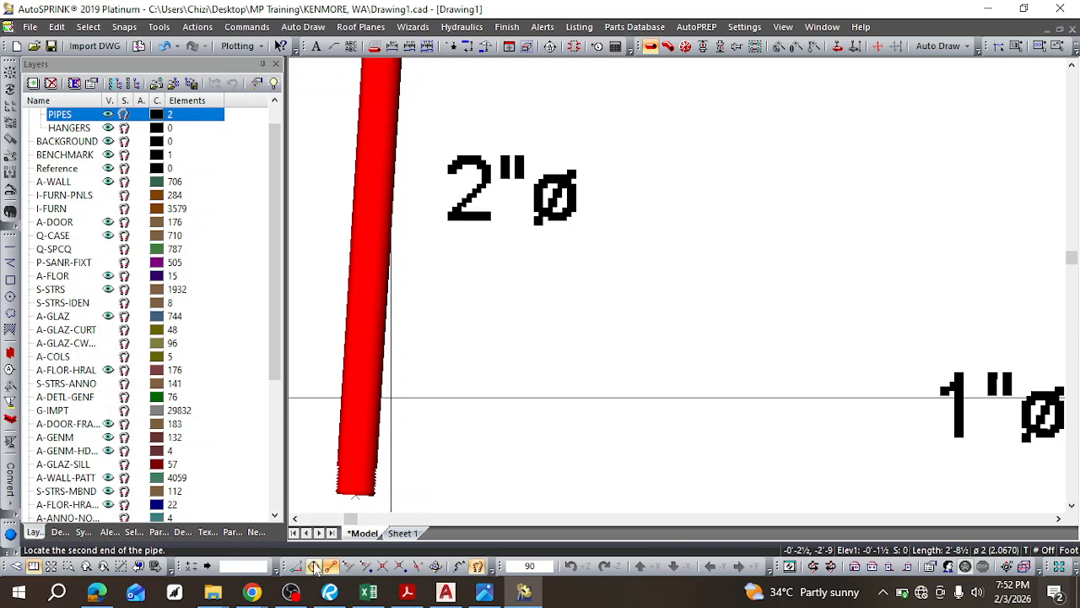
left_click(404, 388)
scroll(408, 361, "down", 4)
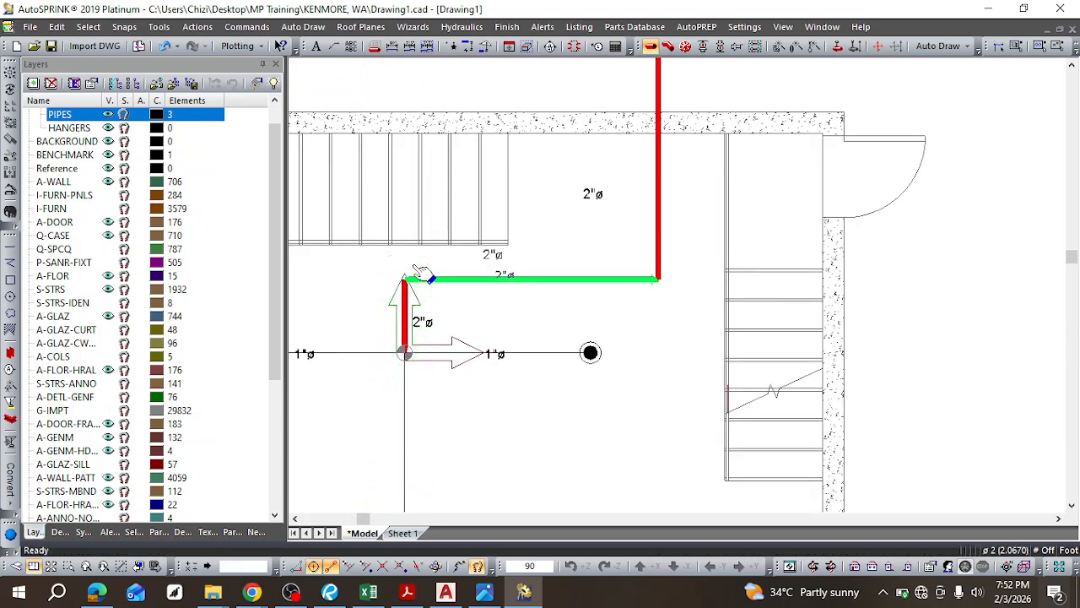
Step: Check the end elevations of the short vertical 2" pipe and the horizontal 2" pipe
left_click(406, 328)
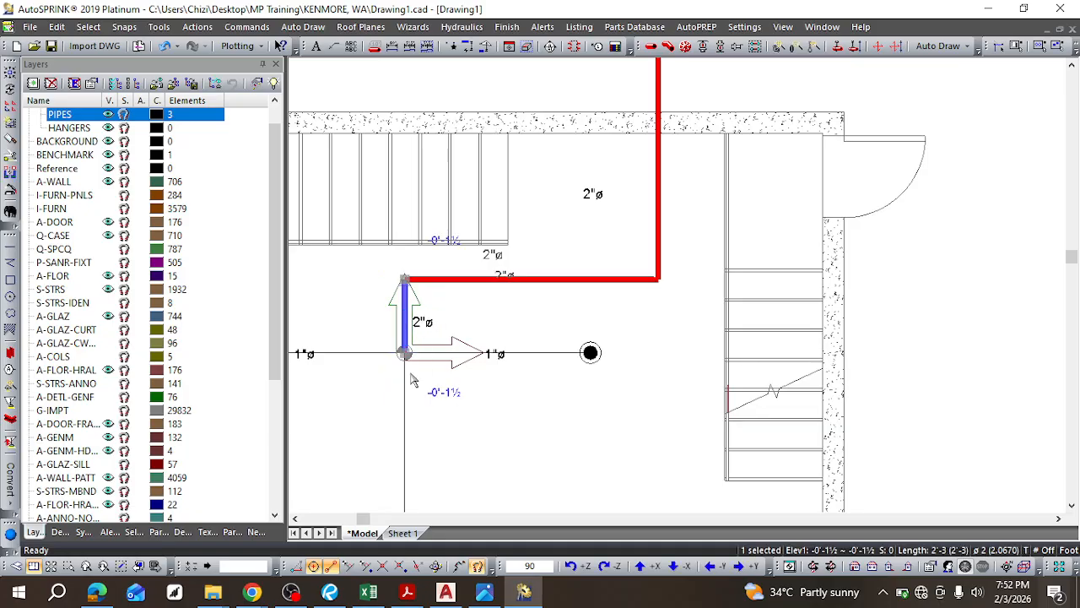
key("Escape")
left_click(447, 287)
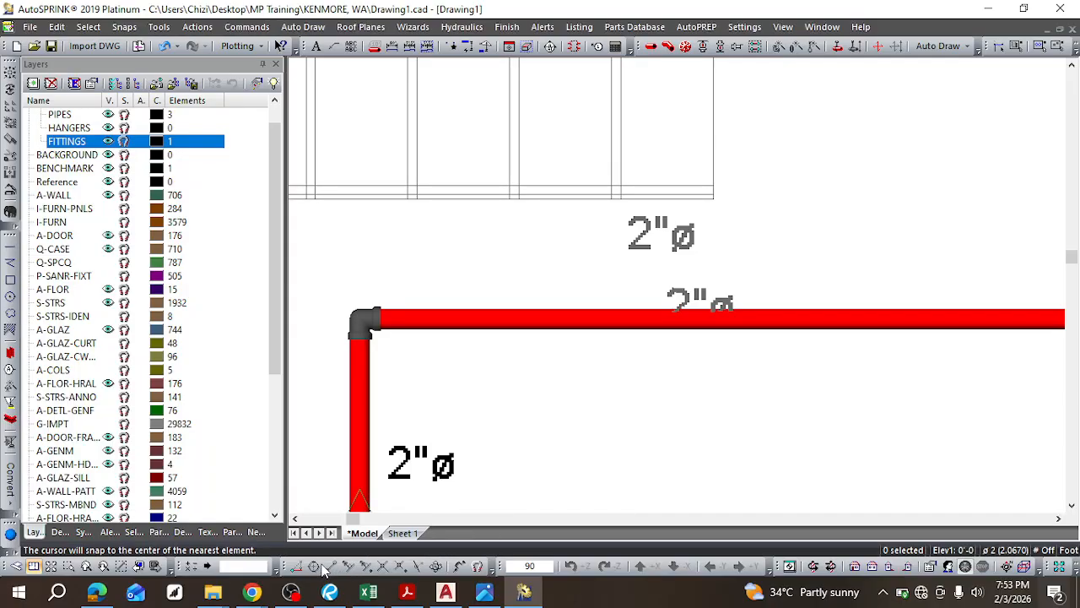
Step: Run Auto Fittings on the horizontal 2" pipe to place an elbow where it meets the vertical supply pipe
scroll(441, 354, "down", 1)
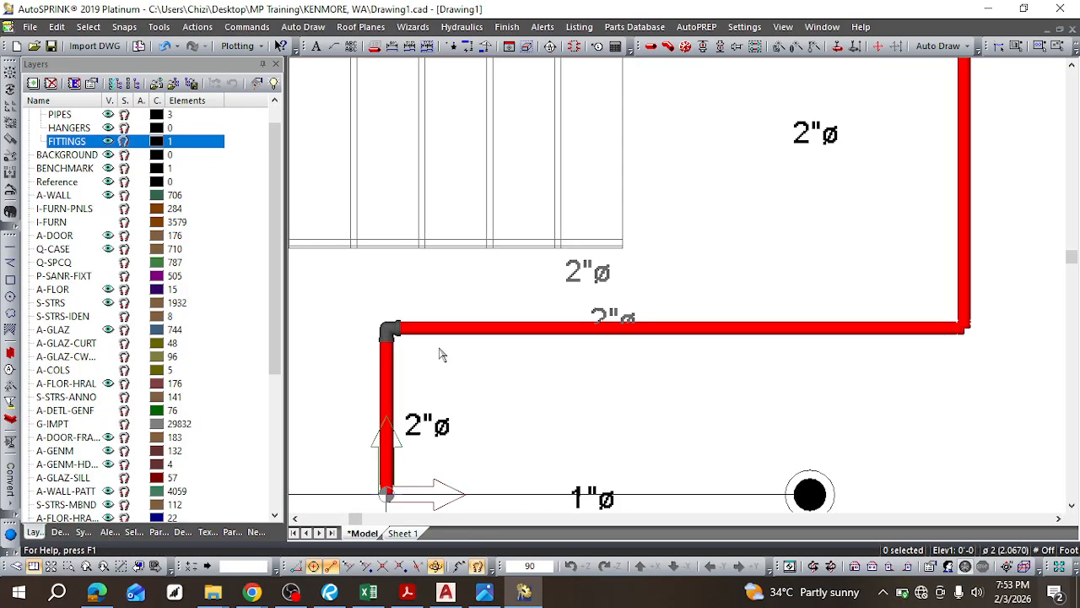
right_click(748, 334)
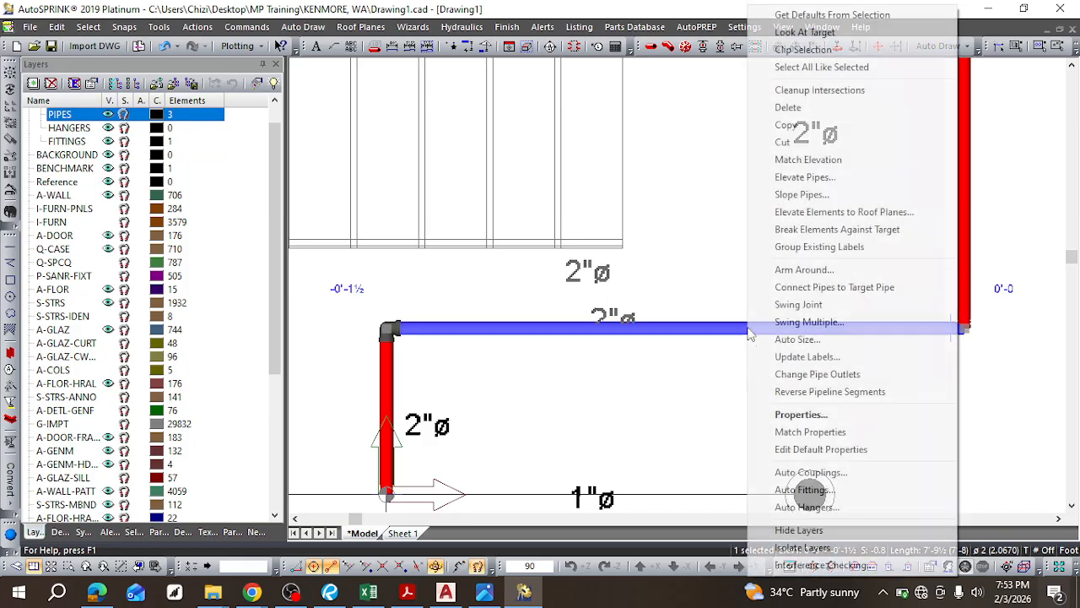
left_click(774, 491)
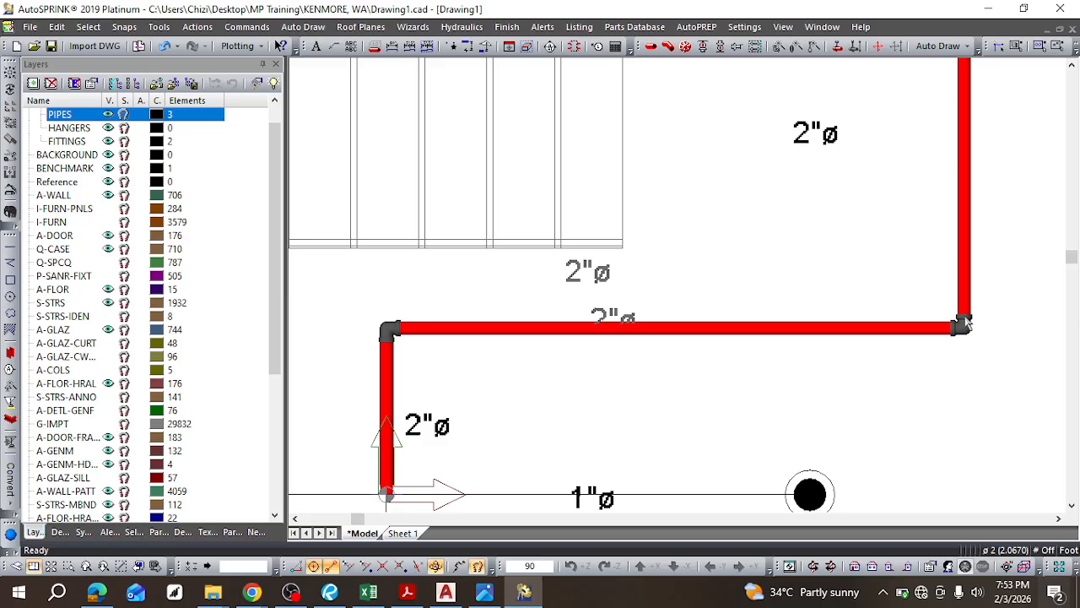
Step: Delete the elbows at both ends of the horizontal 2" pipe
scroll(963, 323, "up", 2)
left_click(968, 337)
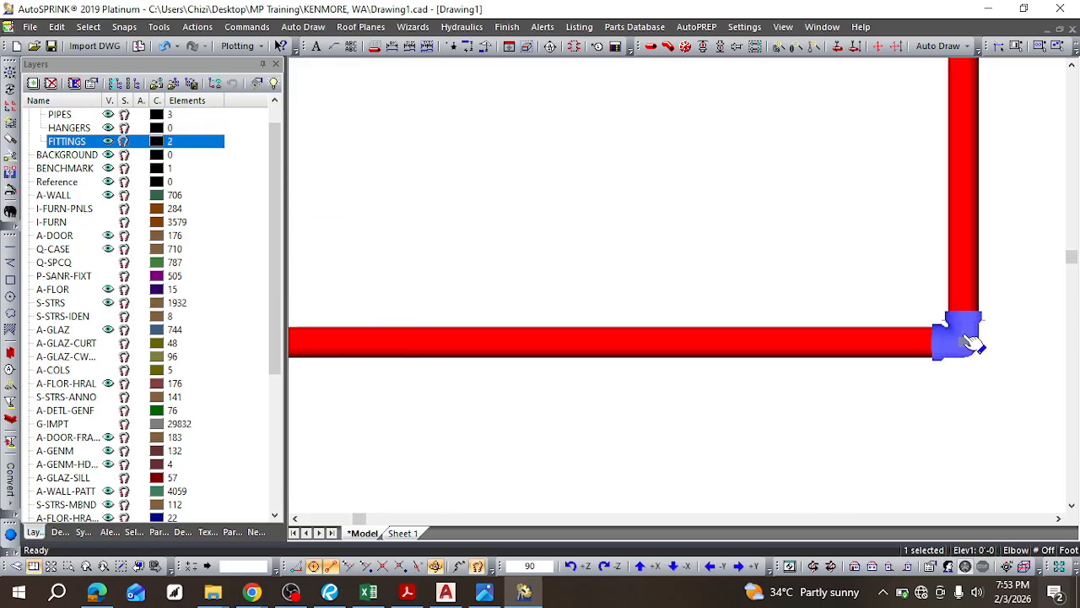
key("Delete")
scroll(970, 342, "down", 4)
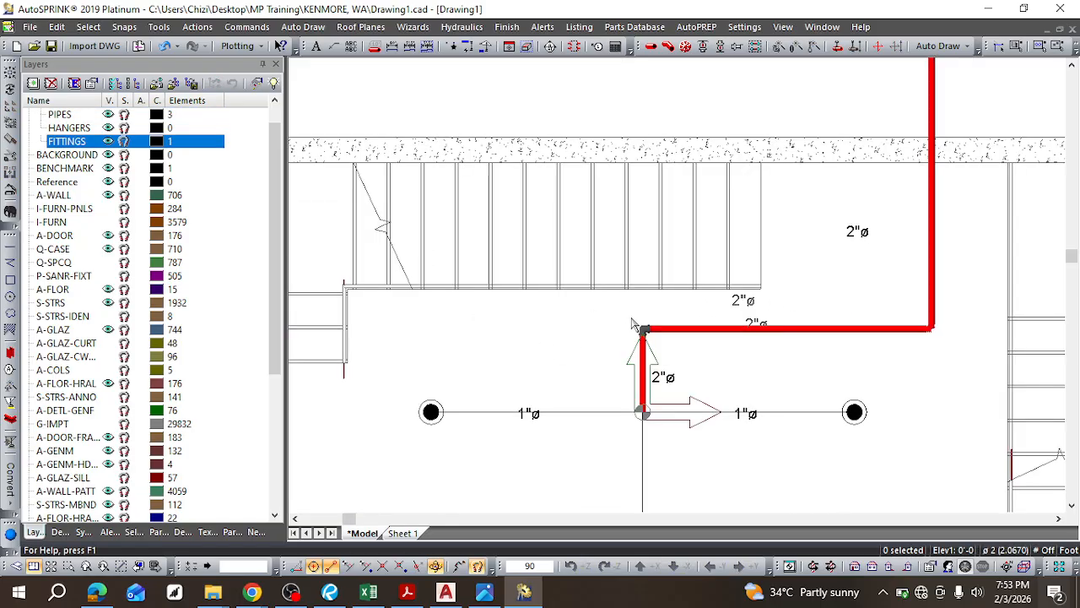
scroll(633, 323, "up", 2)
left_click(666, 353)
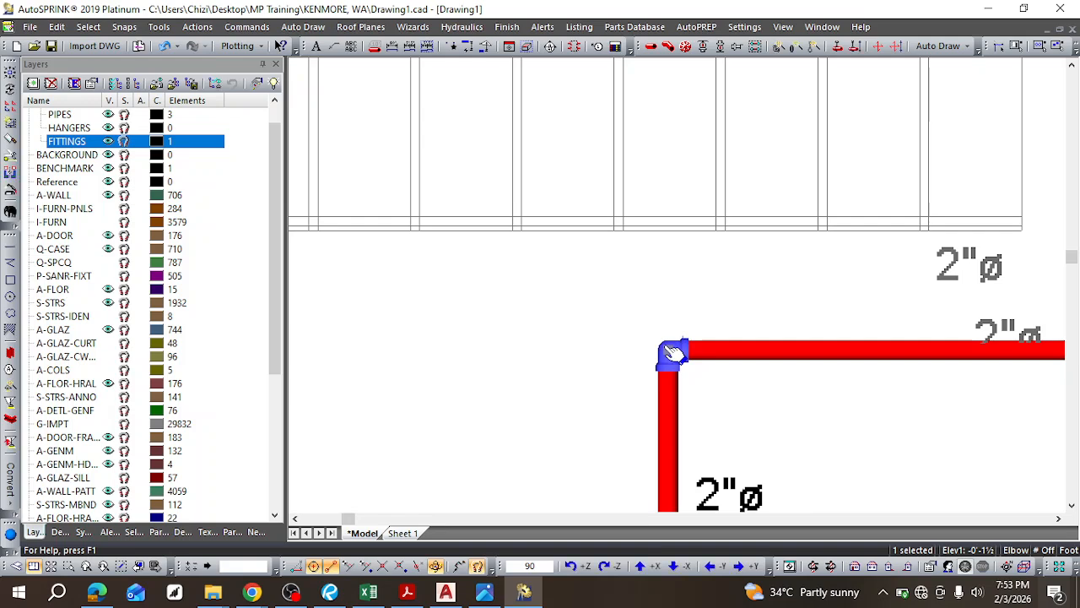
key("Delete")
Step: Draw a 2" pipe from the lower end of the short vertical pipe along the 1" branch line to the sprinkler on its right
scroll(667, 353, "down", 4)
scroll(668, 357, "up", 4)
scroll(643, 353, "up", 1)
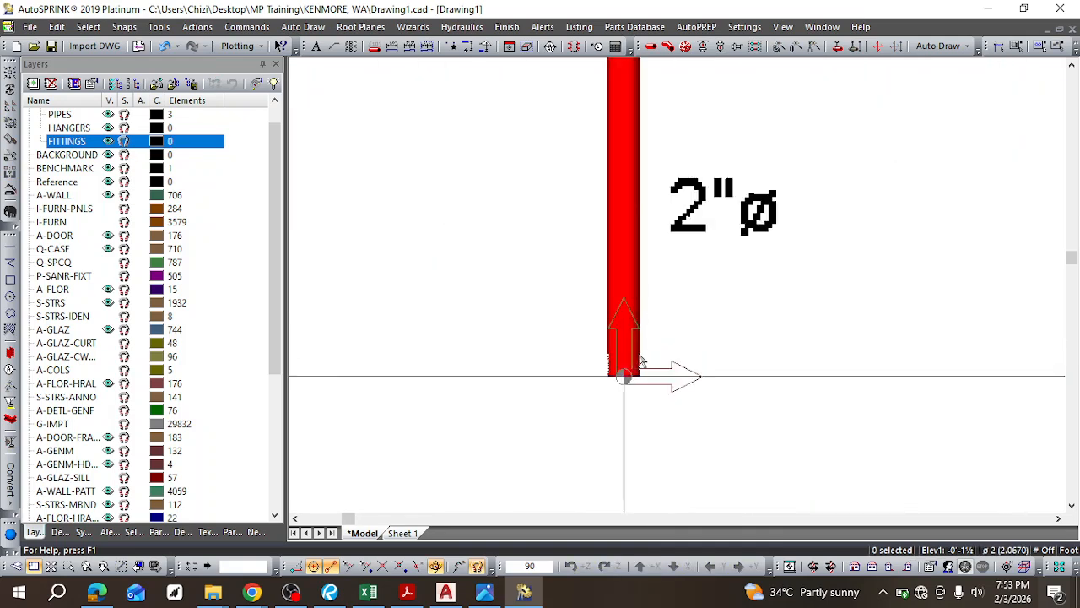
left_click(659, 49)
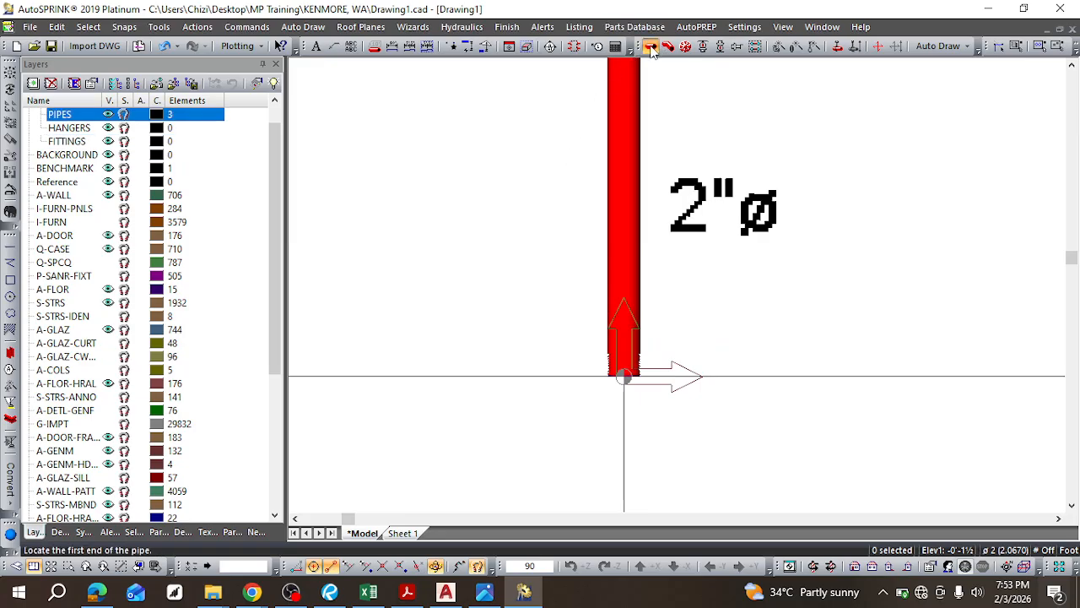
left_click(625, 381)
scroll(712, 381, "down", 1)
scroll(910, 380, "down", 2)
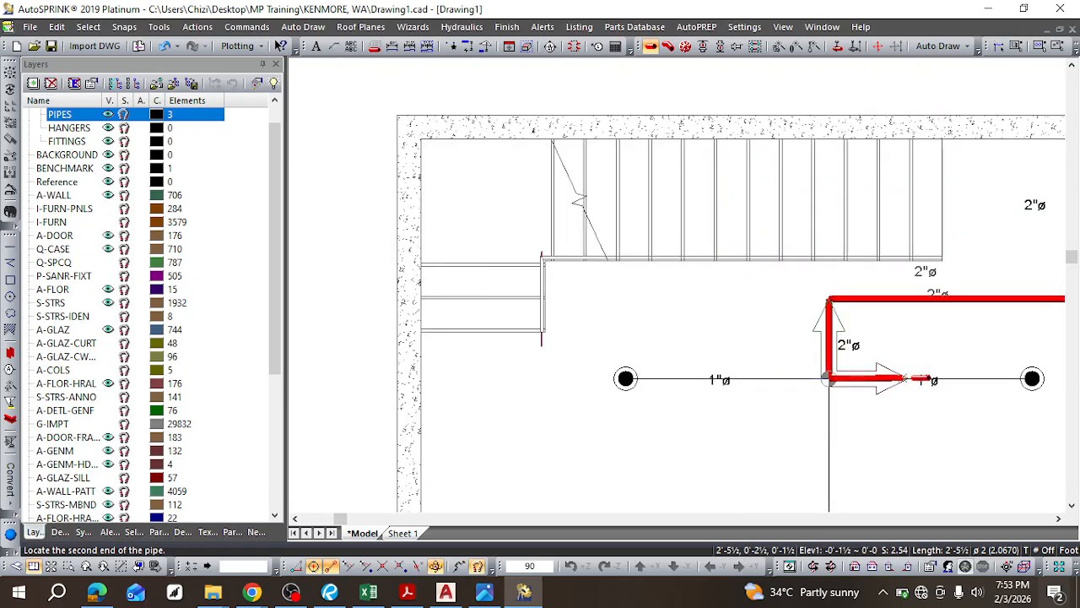
scroll(1033, 378, "up", 2)
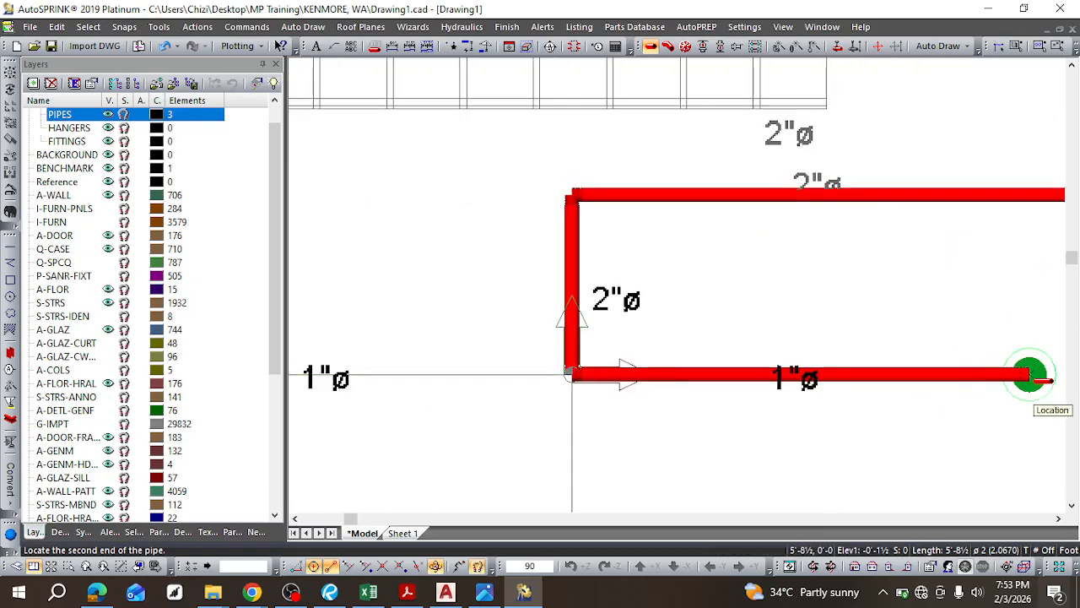
left_click(1031, 378)
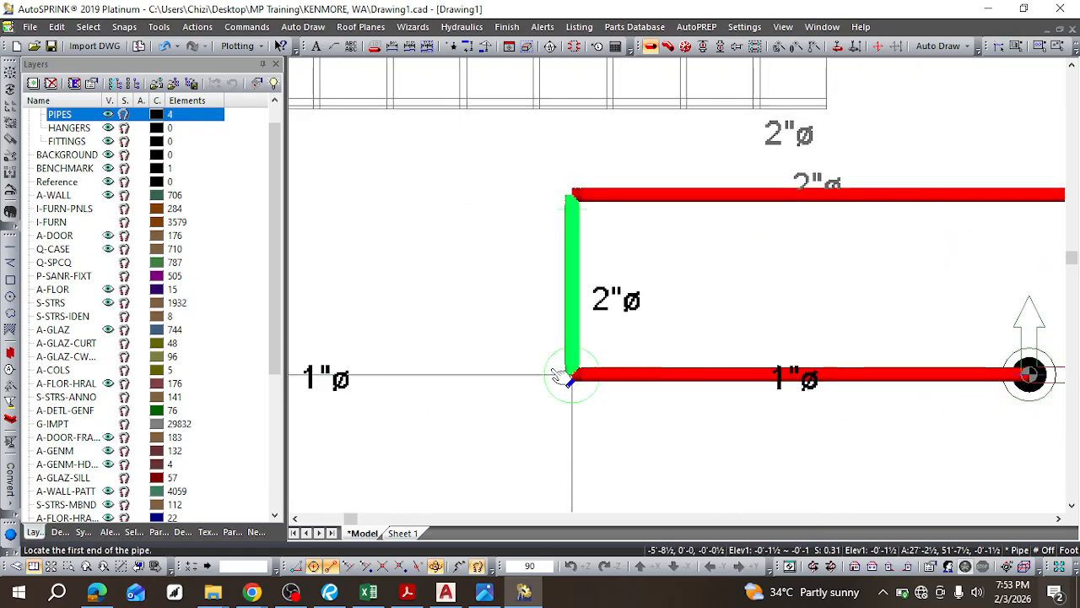
Step: Draw a 2" pipe from the same junction along the 1" branch line towards the sprinkler on its left
scroll(563, 377, "down", 2)
scroll(465, 352, "up", 1)
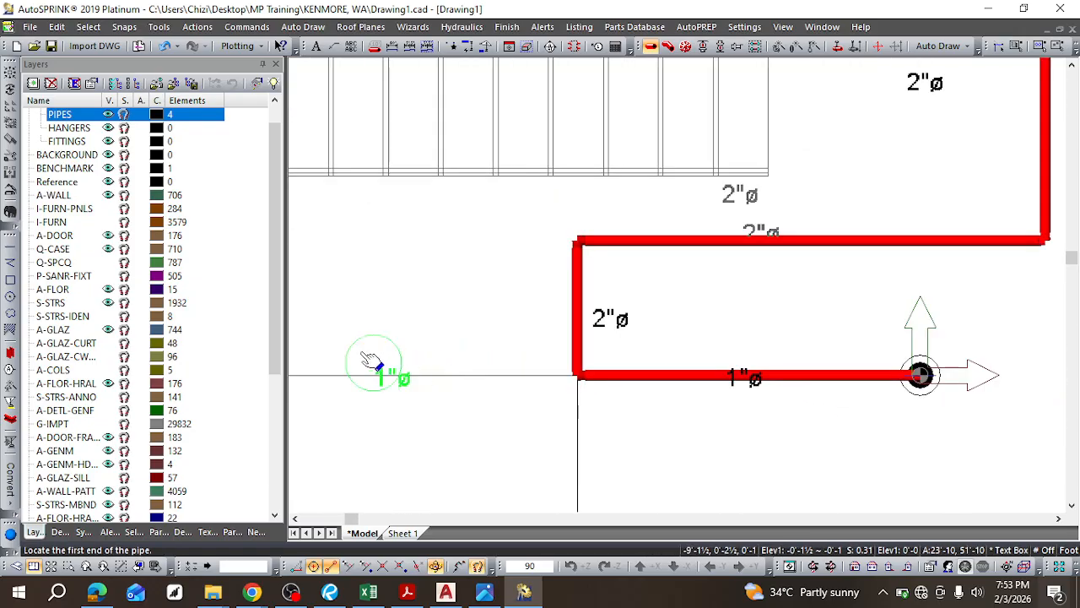
left_click(579, 378)
scroll(405, 373, "down", 2)
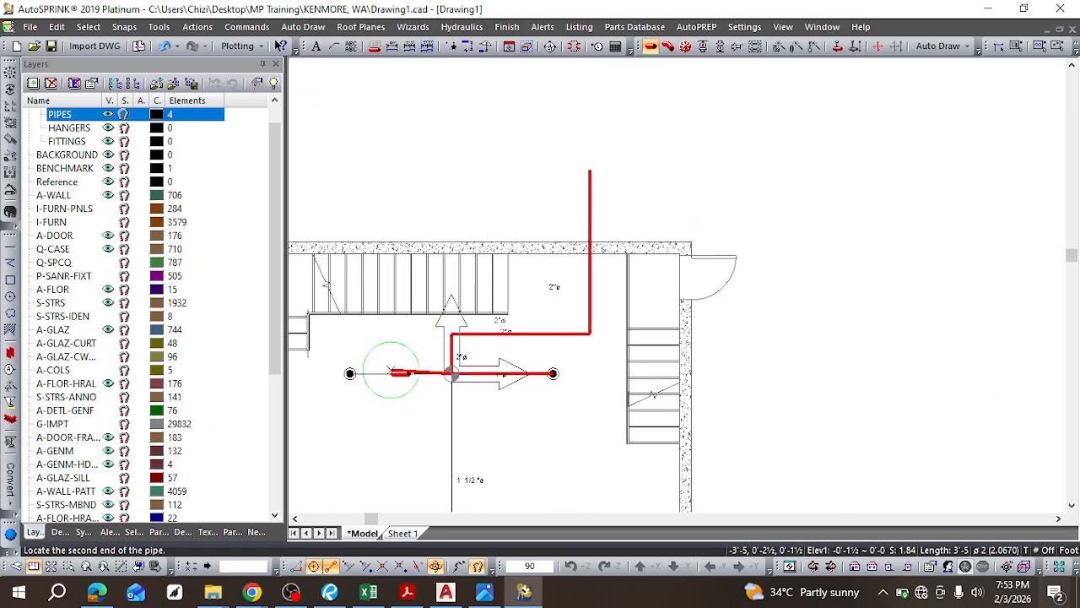
scroll(352, 376, "up", 2)
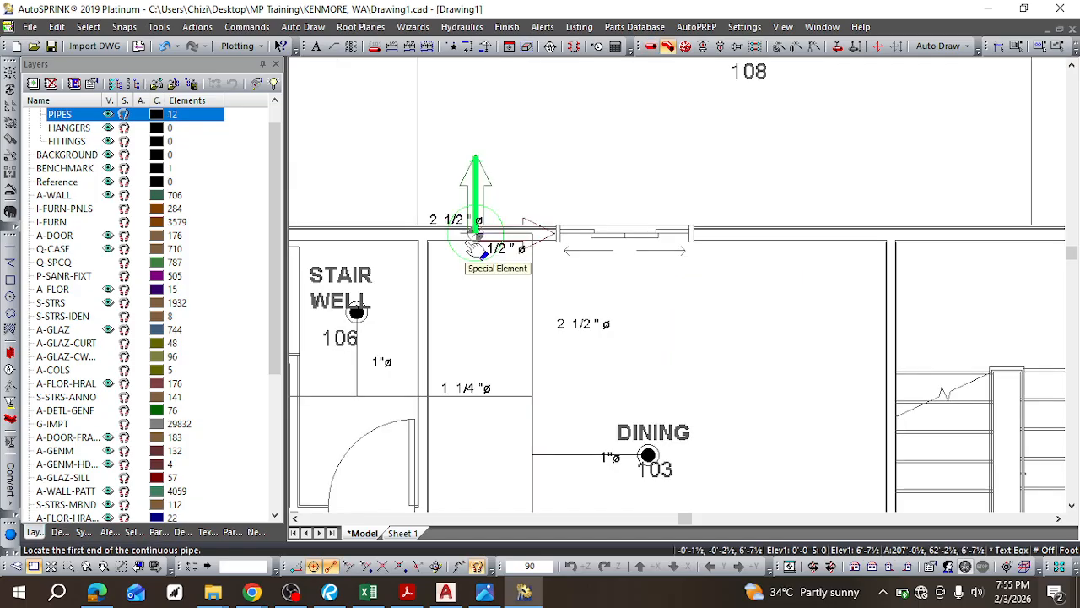
Step: Draw a continuous 2" pipe from the lower end of the deck pipe along the 2 1/2" line, past the 1 1/4" branch, to the dining sprinkler
left_click(477, 233)
left_click(532, 233)
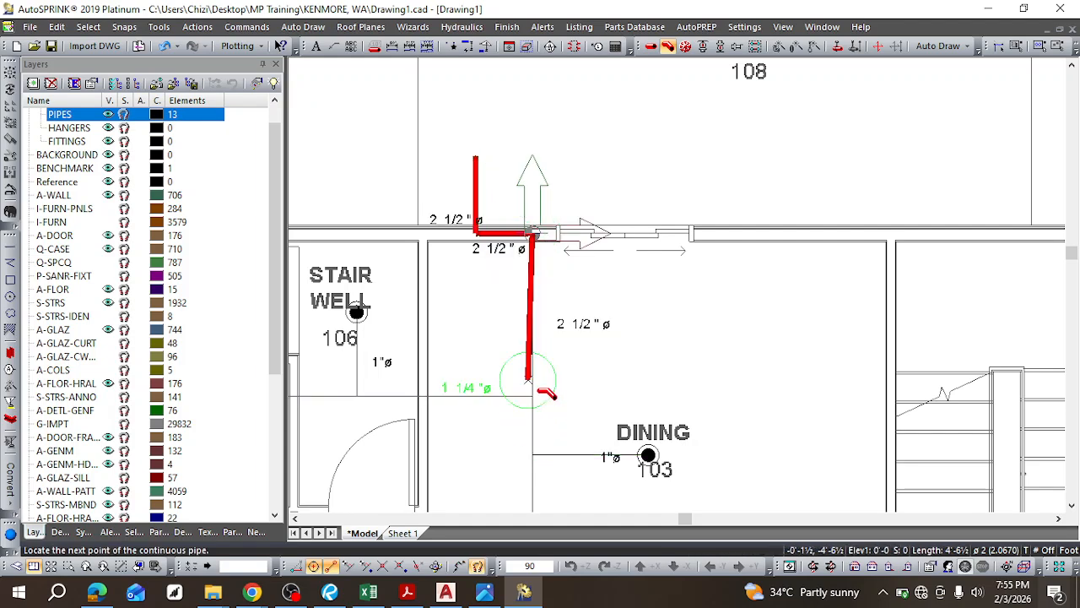
left_click(532, 394)
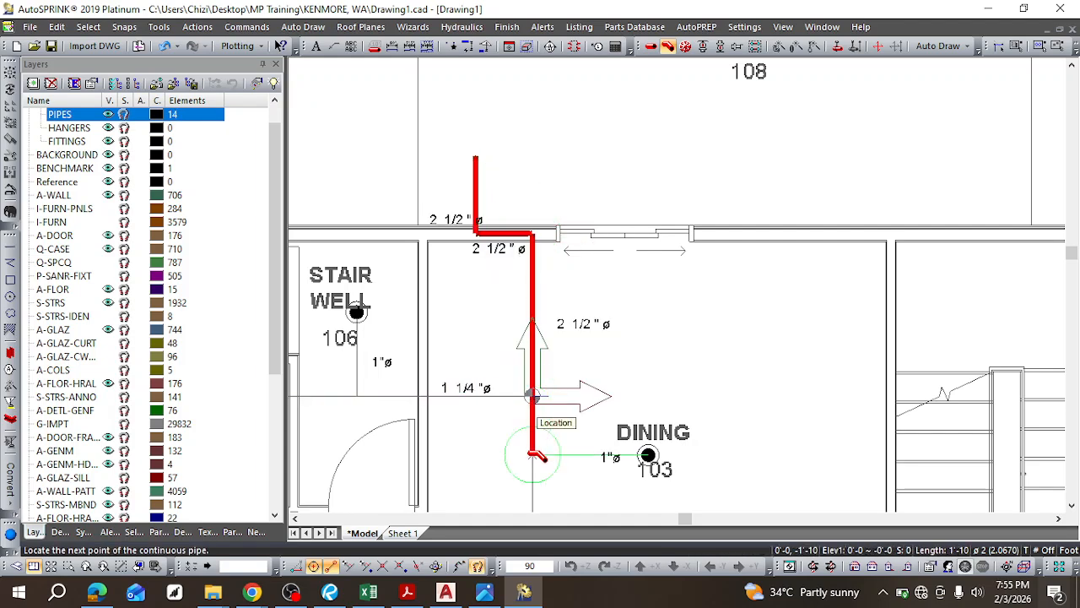
left_click(531, 456)
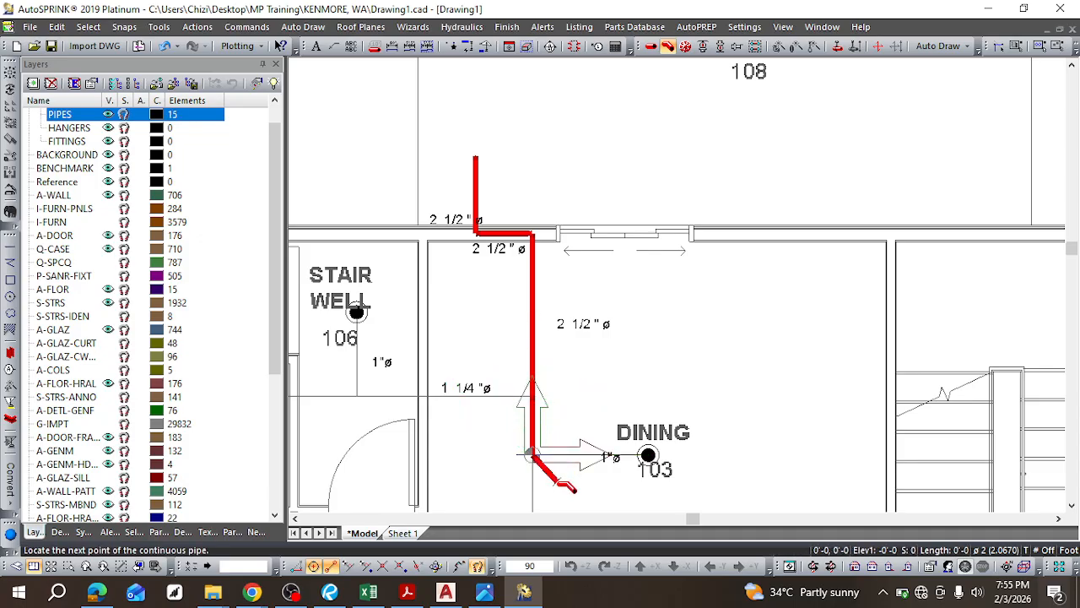
scroll(565, 486, "down", 3)
scroll(570, 488, "up", 3)
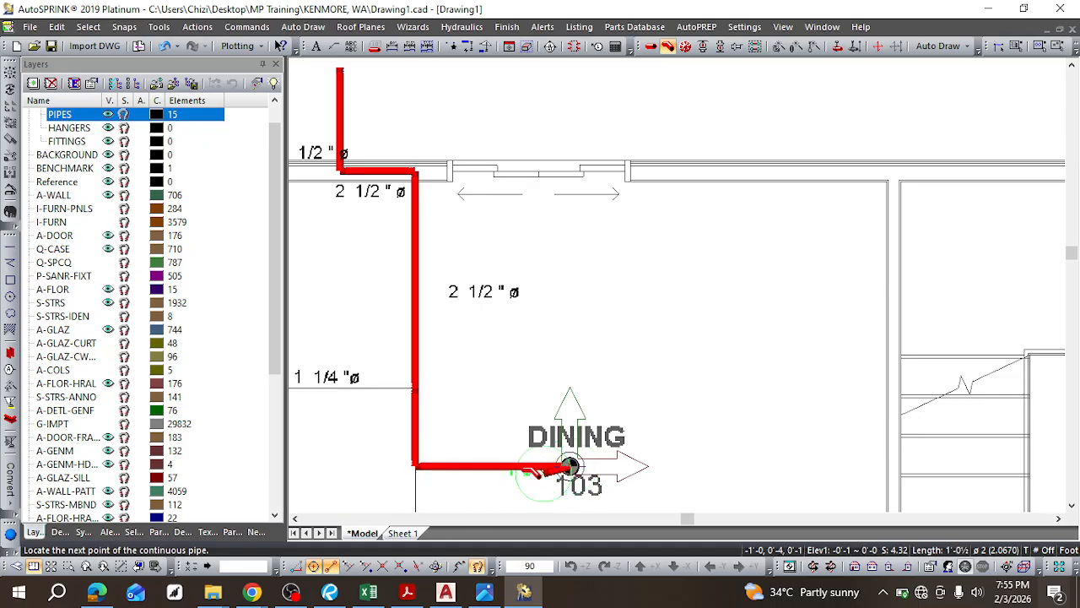
scroll(552, 466, "down", 2)
scroll(550, 466, "down", 2)
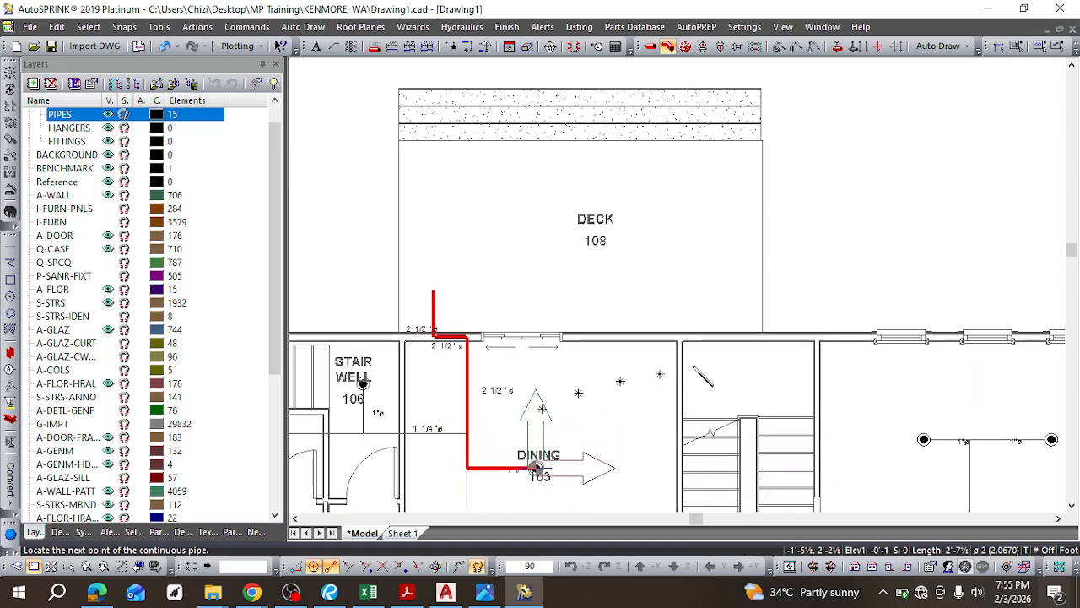
key("Escape")
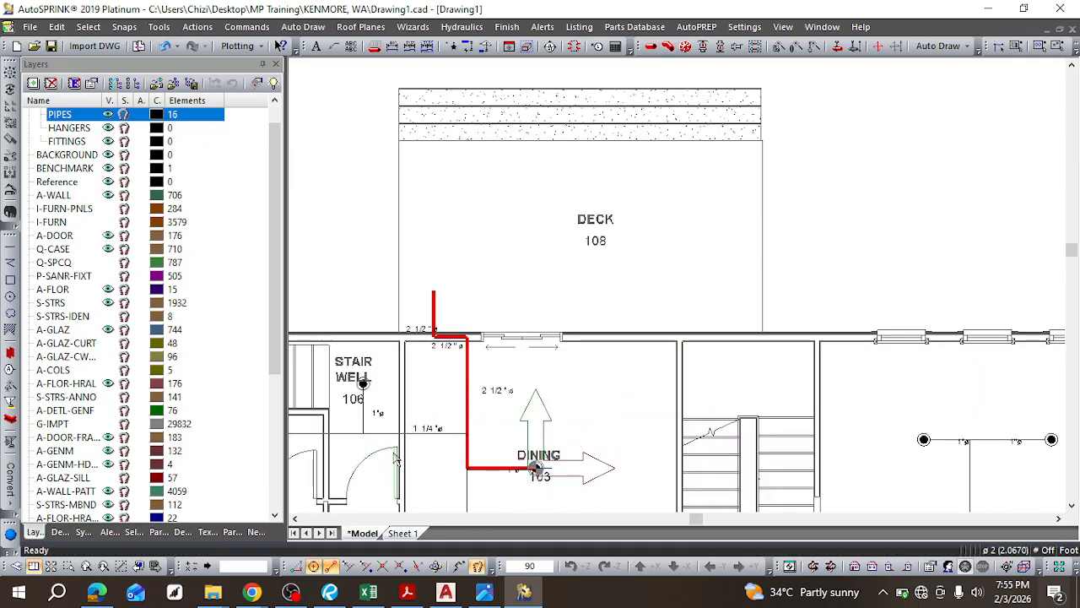
Step: Draw a continuous 2" pipe from the sprinkler at the far left of the stairs along the 1" lines to the kitchen storage sprinkler
left_click(667, 46)
scroll(426, 338, "down", 3)
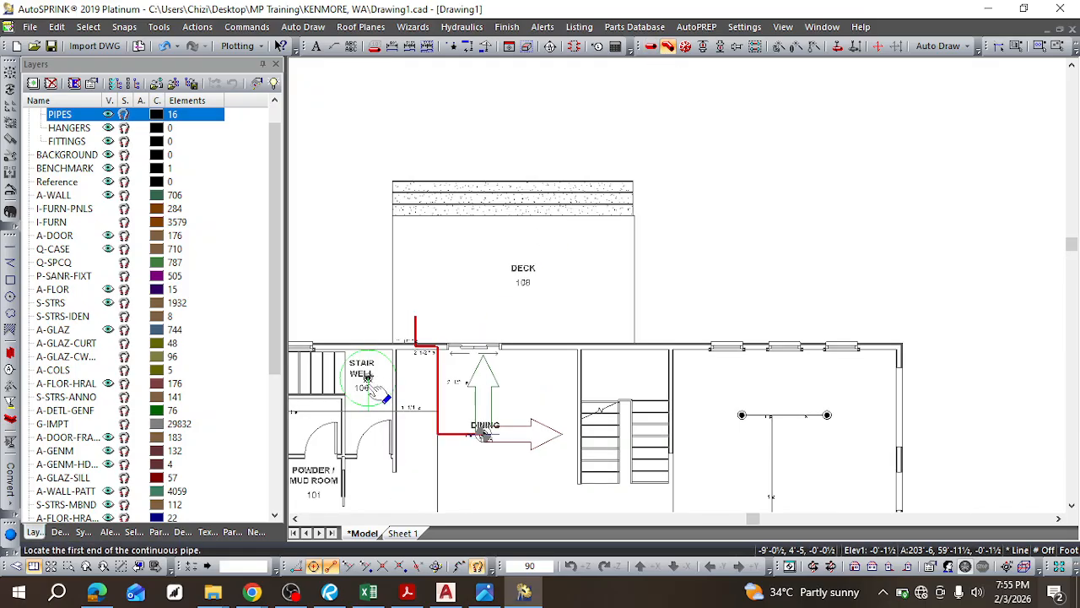
scroll(314, 413, "up", 3)
scroll(321, 405, "down", 5)
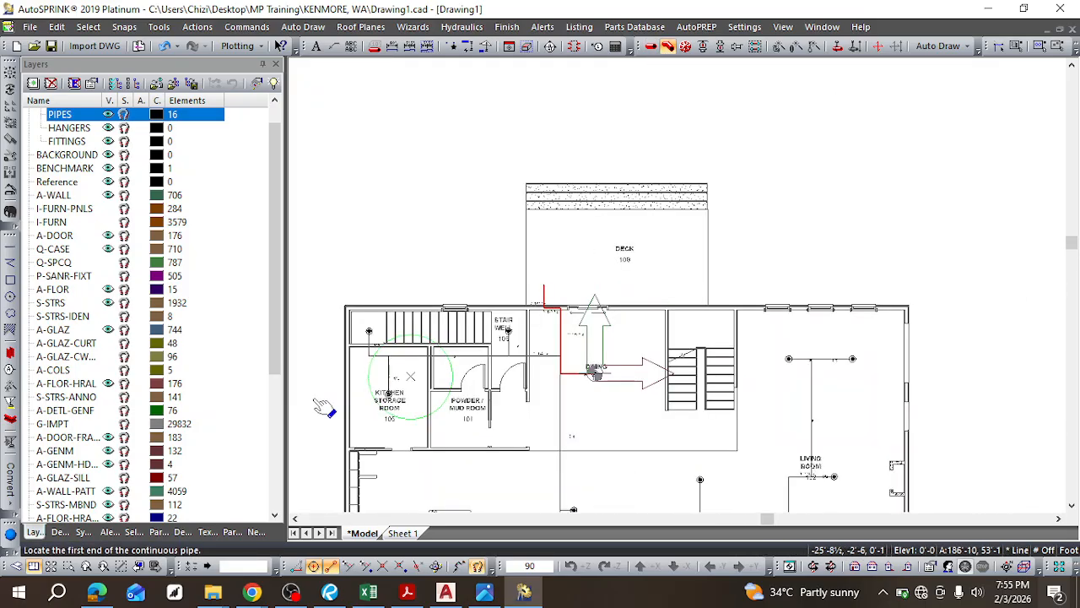
scroll(336, 395, "up", 3)
scroll(336, 394, "up", 4)
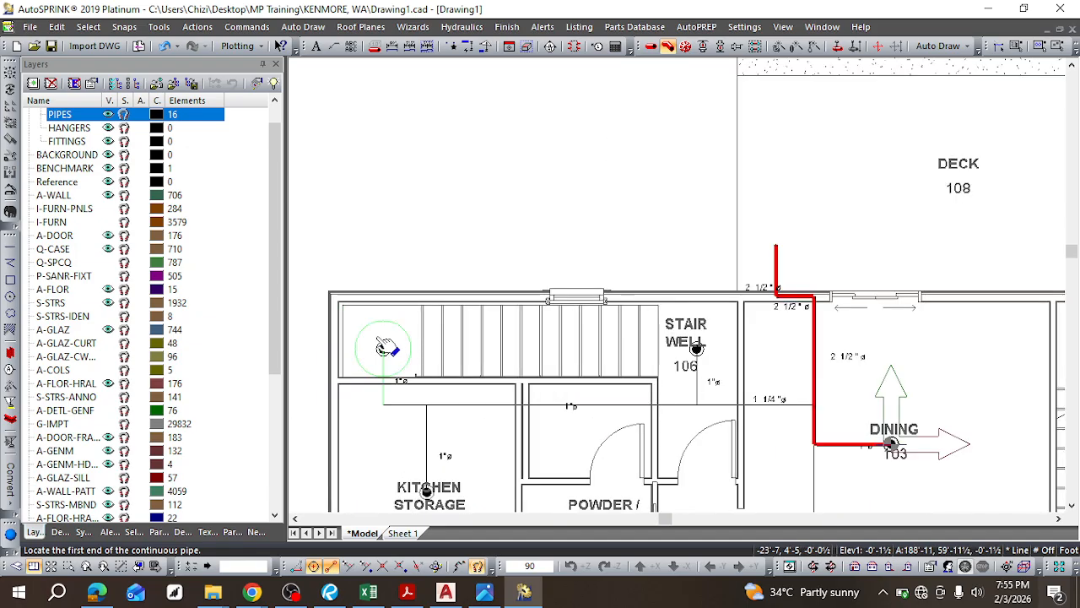
left_click(384, 350)
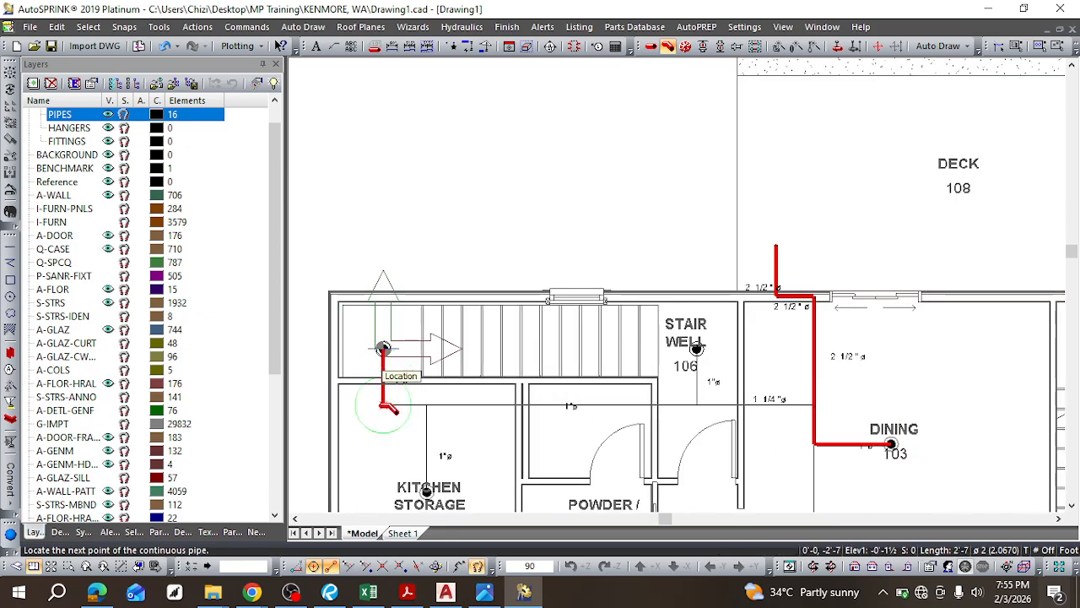
left_click(385, 405)
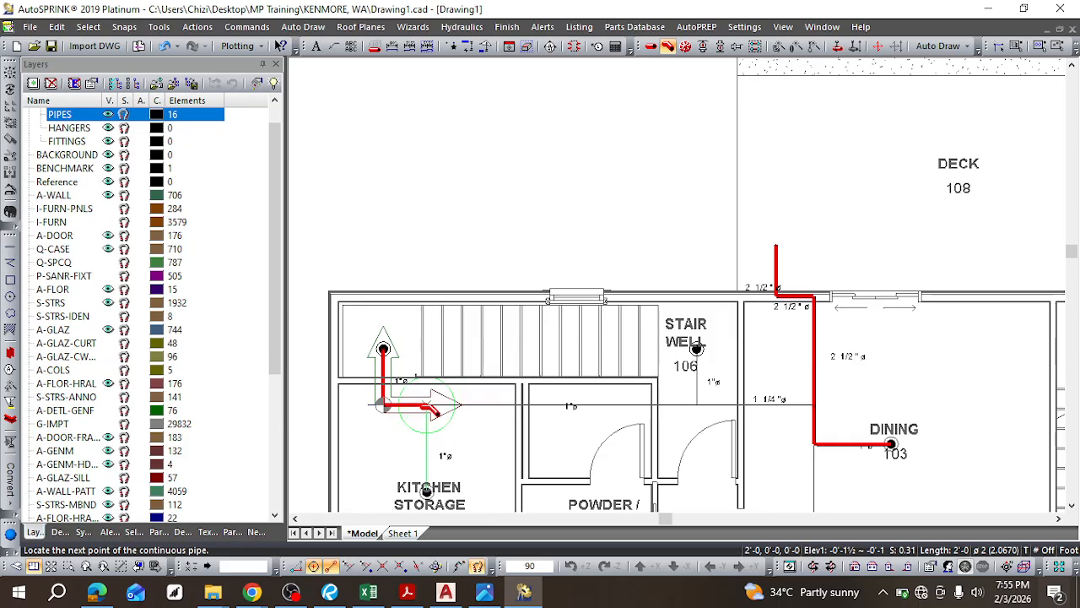
left_click(428, 405)
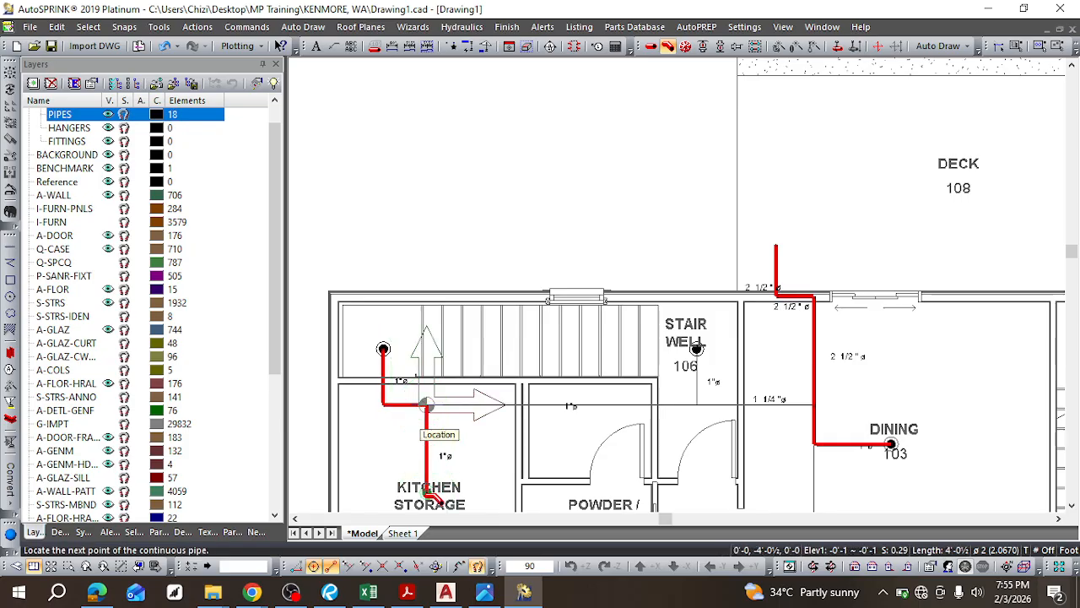
left_click(427, 491)
key("Escape")
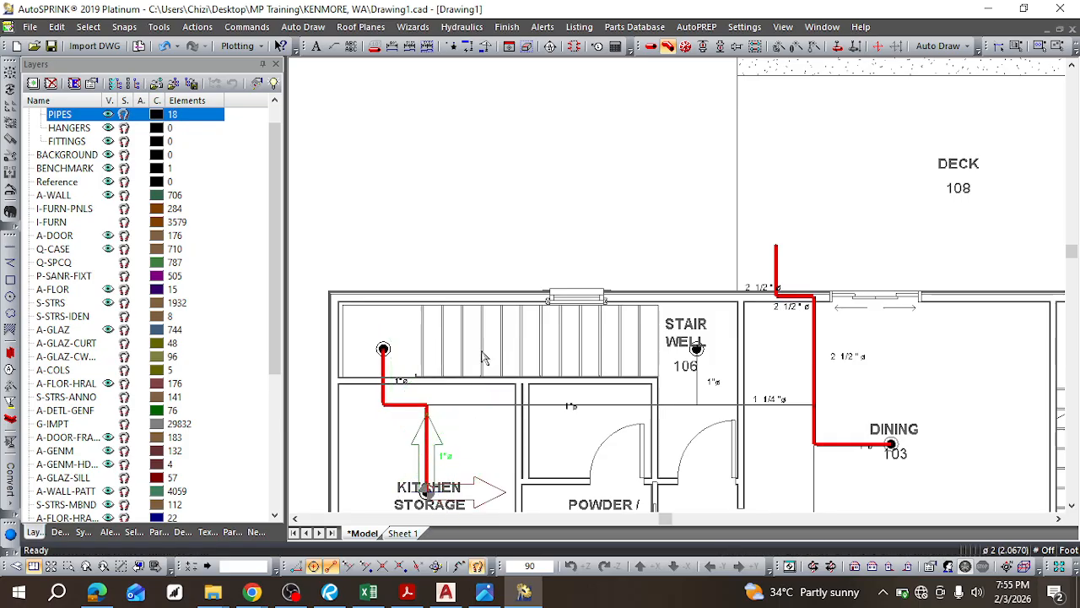
Step: Draw a continuous 2" pipe from the kitchen storage corner along the 1" line and up to the stair well sprinkler
left_click(668, 47)
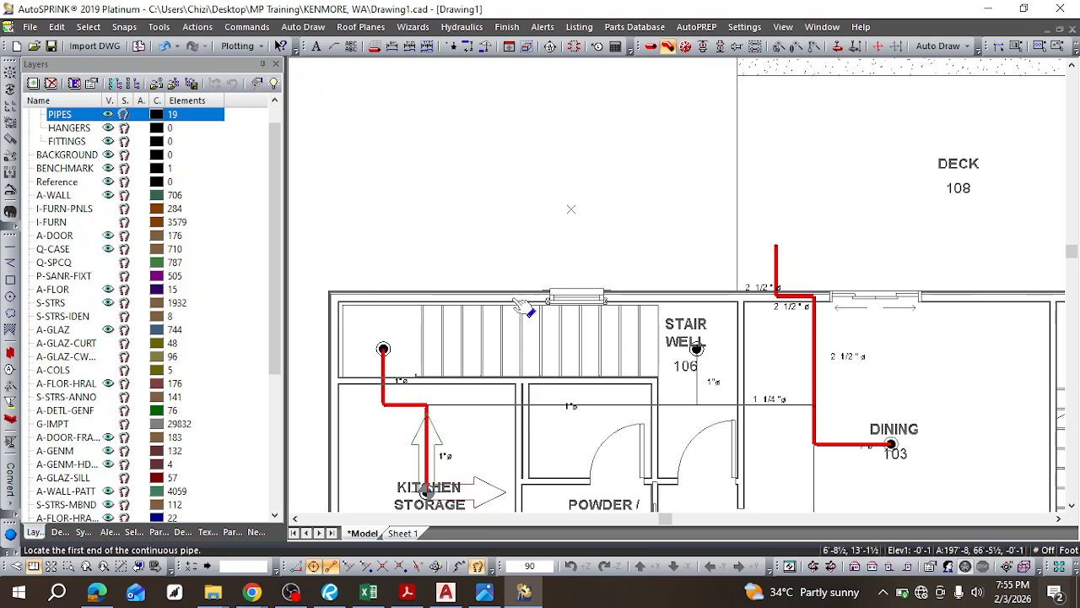
left_click(428, 409)
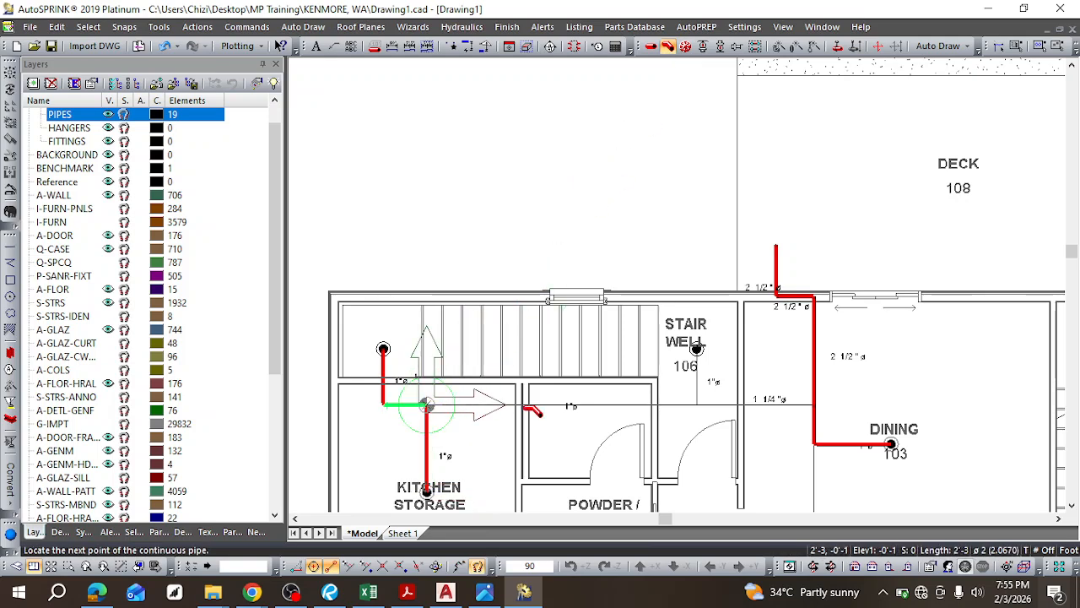
scroll(705, 390, "up", 1)
left_click(692, 409)
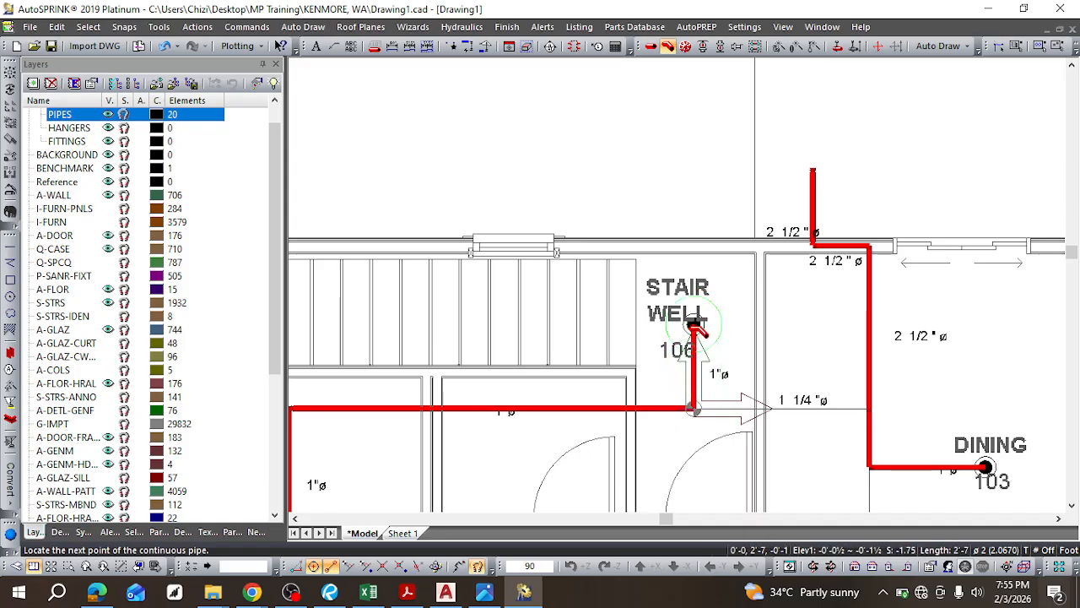
left_click(693, 325)
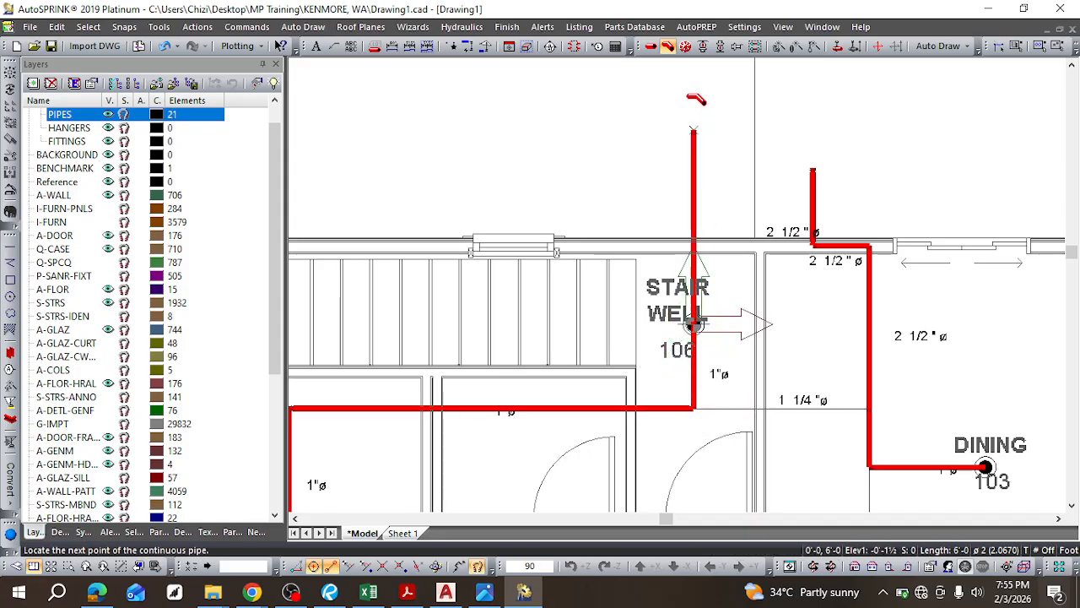
key("Escape")
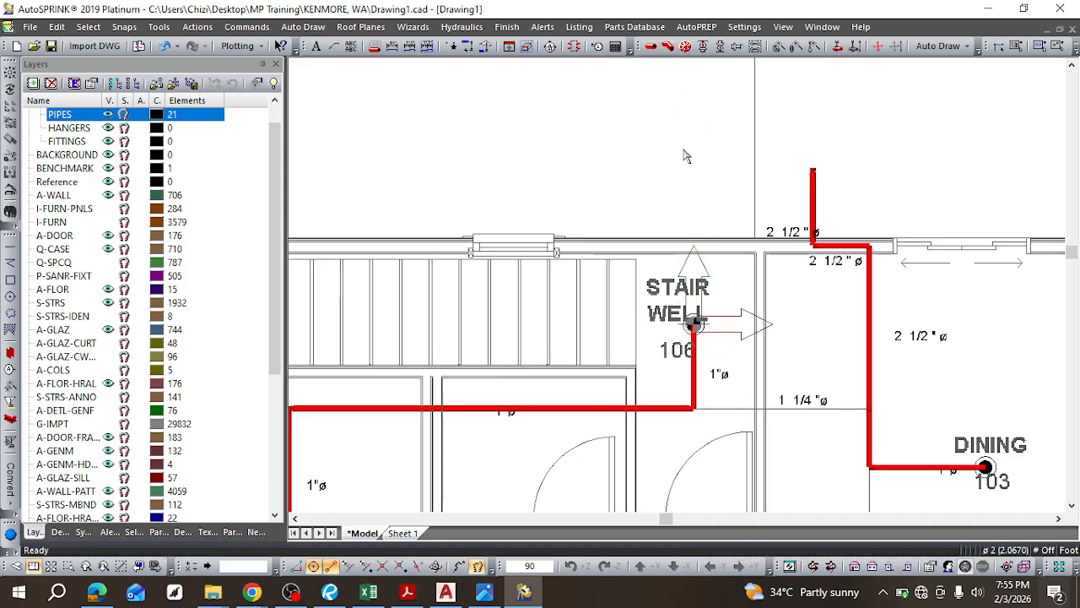
Step: Draw a 2" pipe along the 1 1/4" line from the stair well branch to the vertical 2 1/2" main
left_click(651, 46)
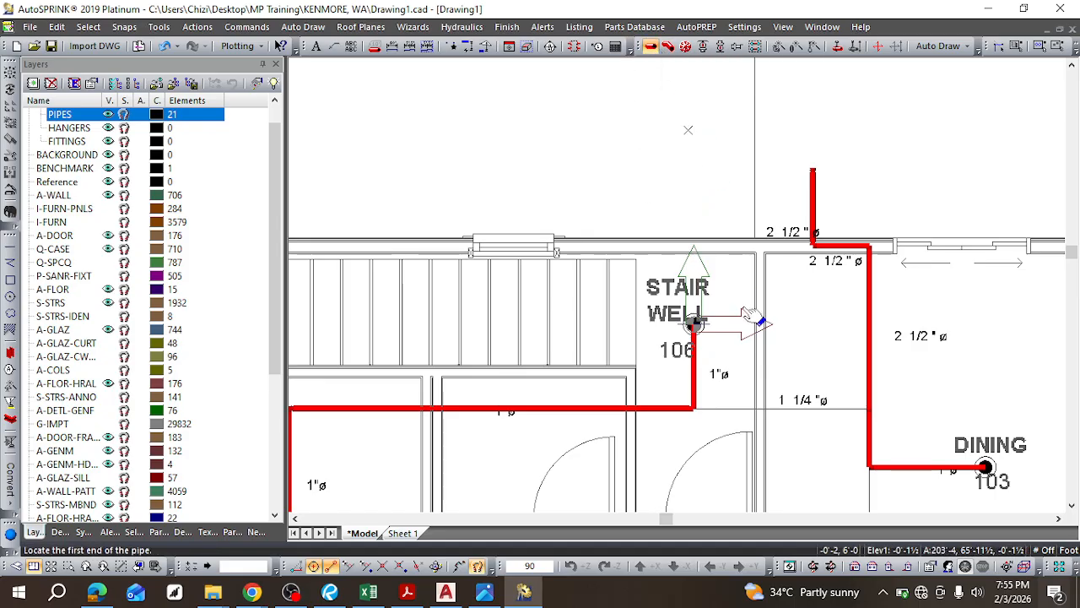
scroll(878, 416, "up", 4)
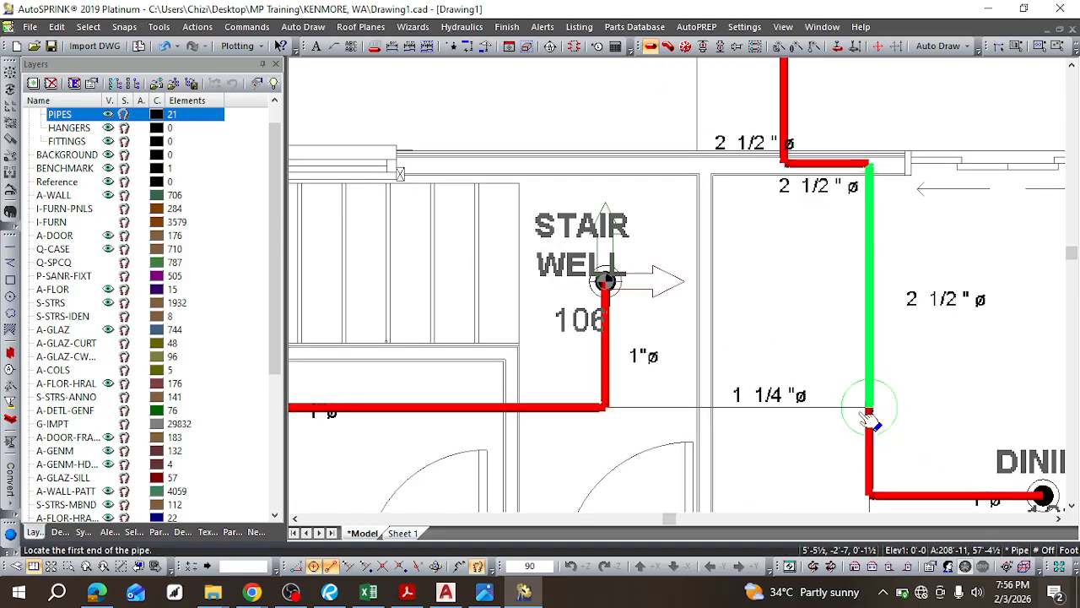
left_click(478, 406)
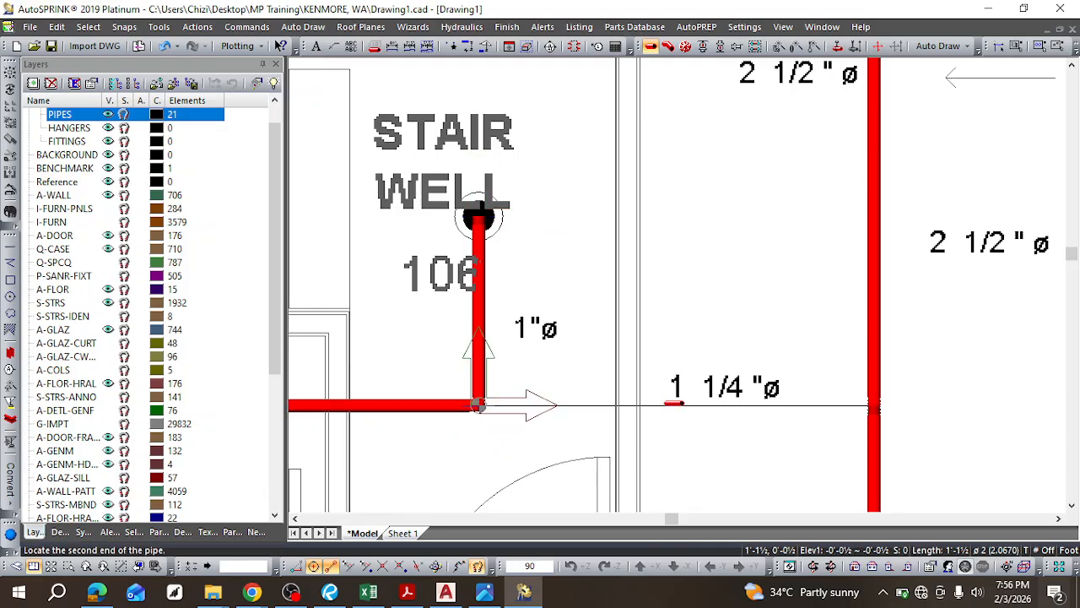
left_click(877, 406)
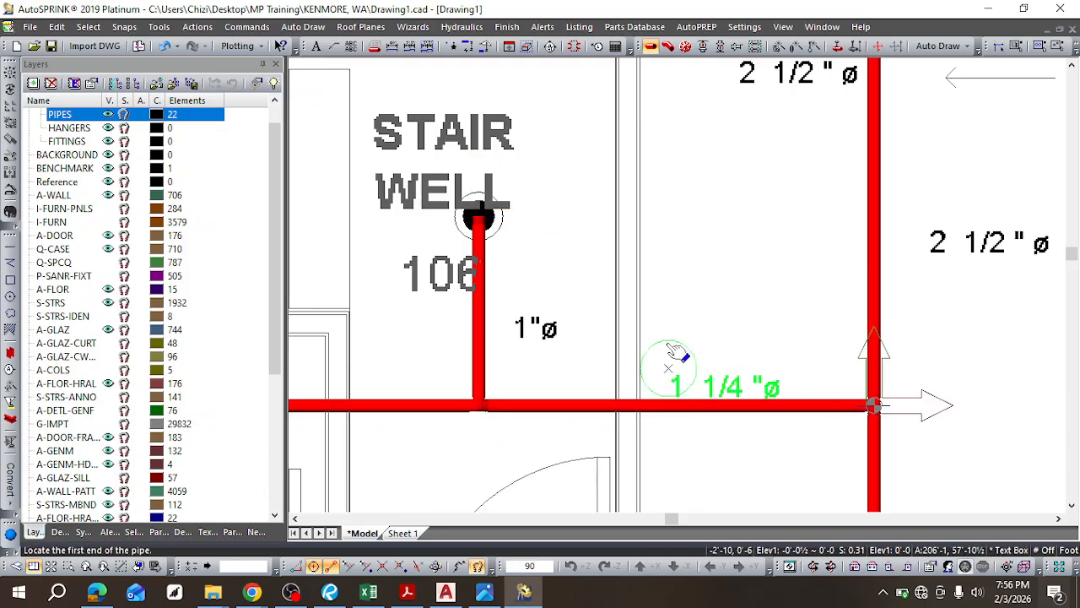
scroll(641, 333, "down", 4)
key("Escape")
Step: Draw 2" pipes from the end of the breakfast room main down to the lower sprinkler and along the 1 1/2" line to the living room branch
scroll(637, 329, "down", 2)
scroll(703, 270, "up", 2)
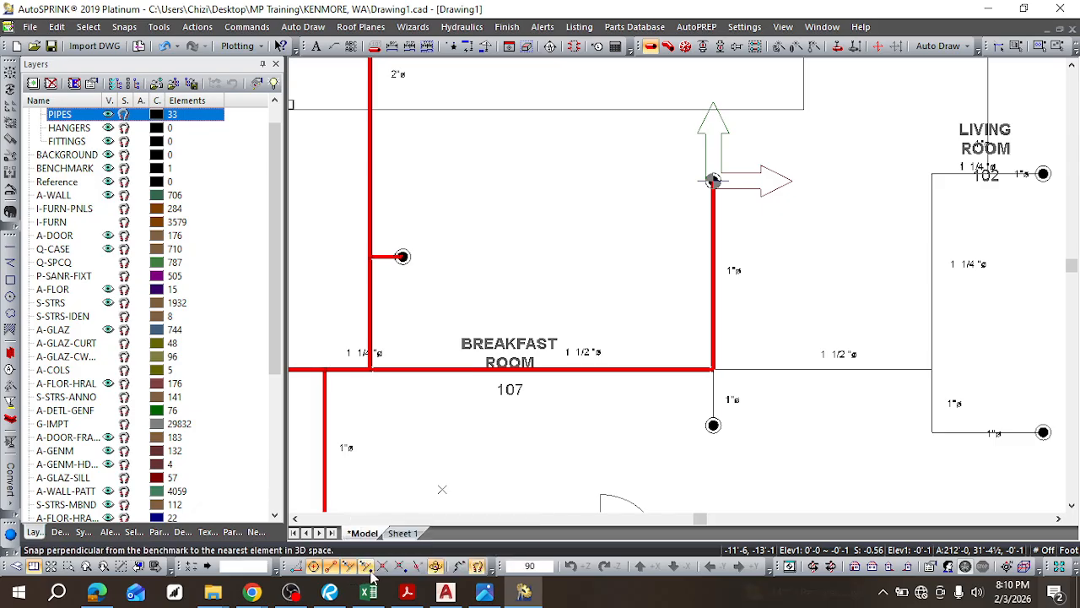
left_click(718, 373)
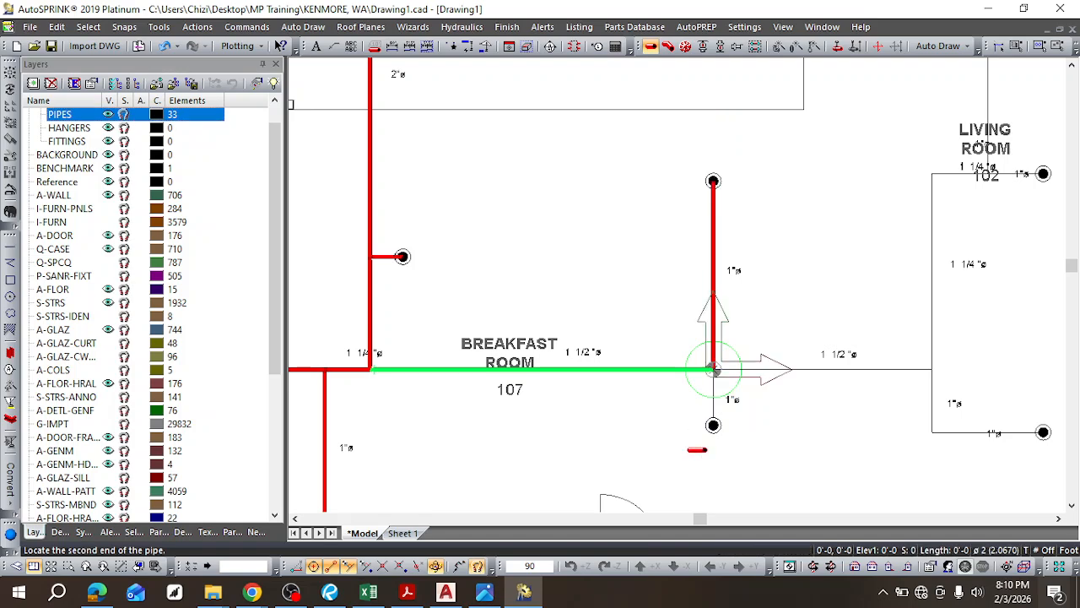
left_click(713, 424)
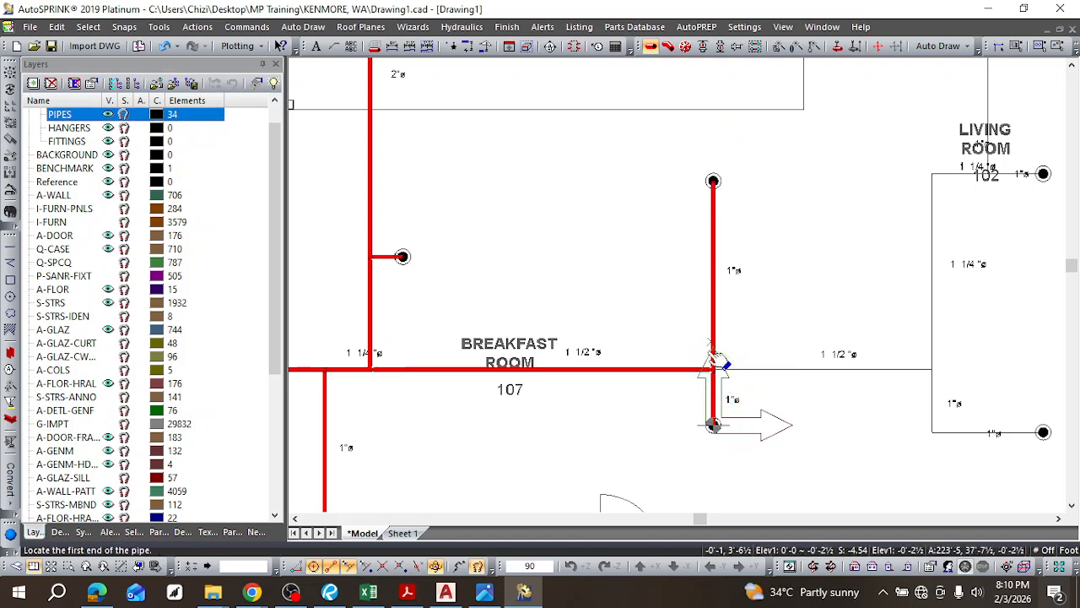
left_click(717, 375)
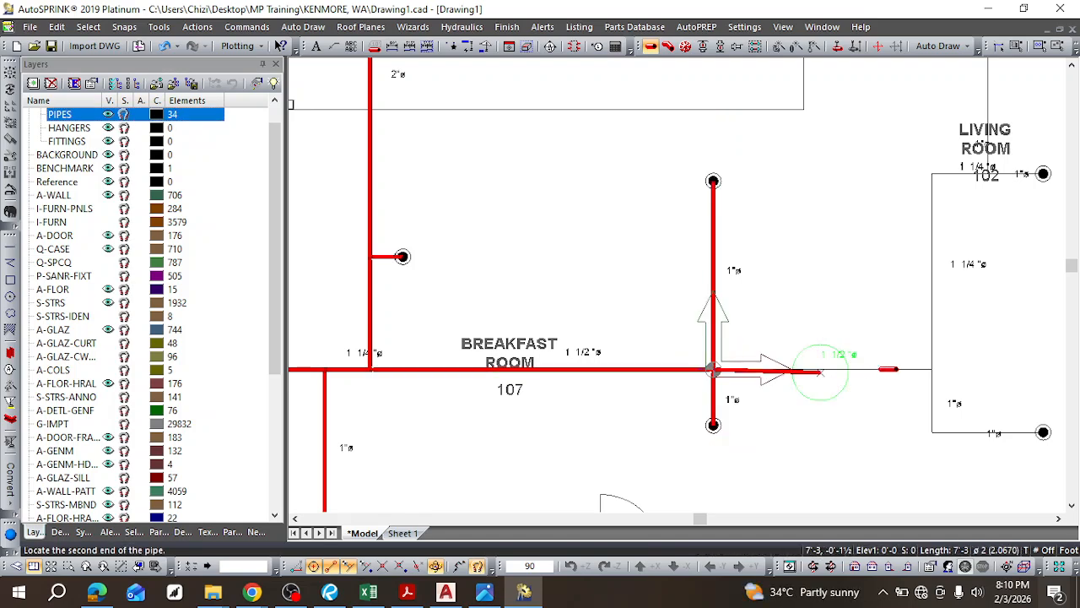
left_click(932, 369)
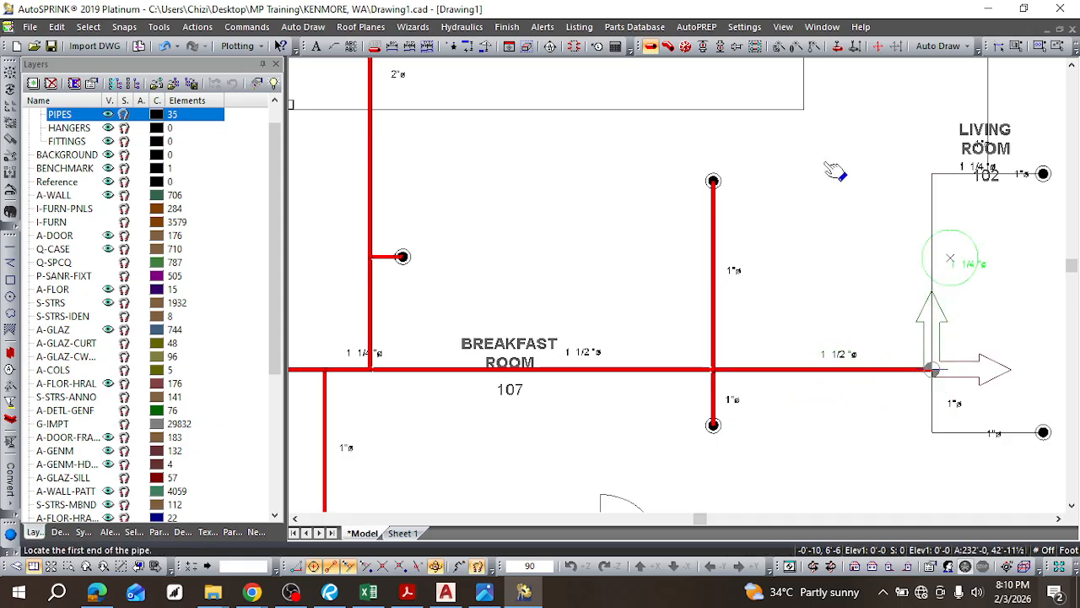
Step: Draw a continuous 2" pipe from the sprinkler beside the Living Room 102 label along the 1" and 1 1/4" lines to the 1 1/2" branch end
left_click(667, 45)
scroll(1060, 172, "up", 2)
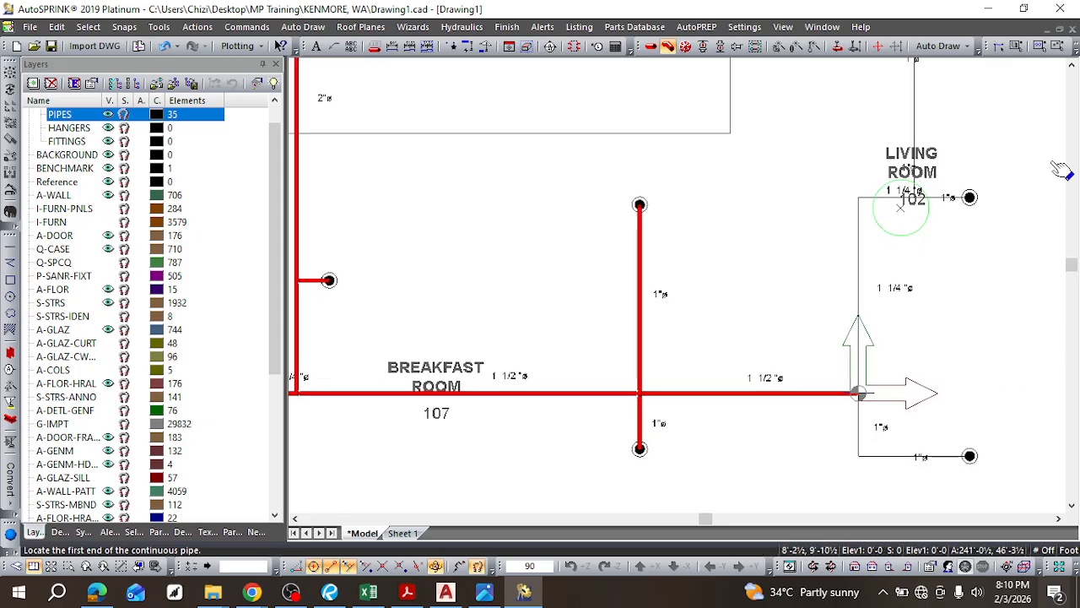
scroll(935, 217, "up", 2)
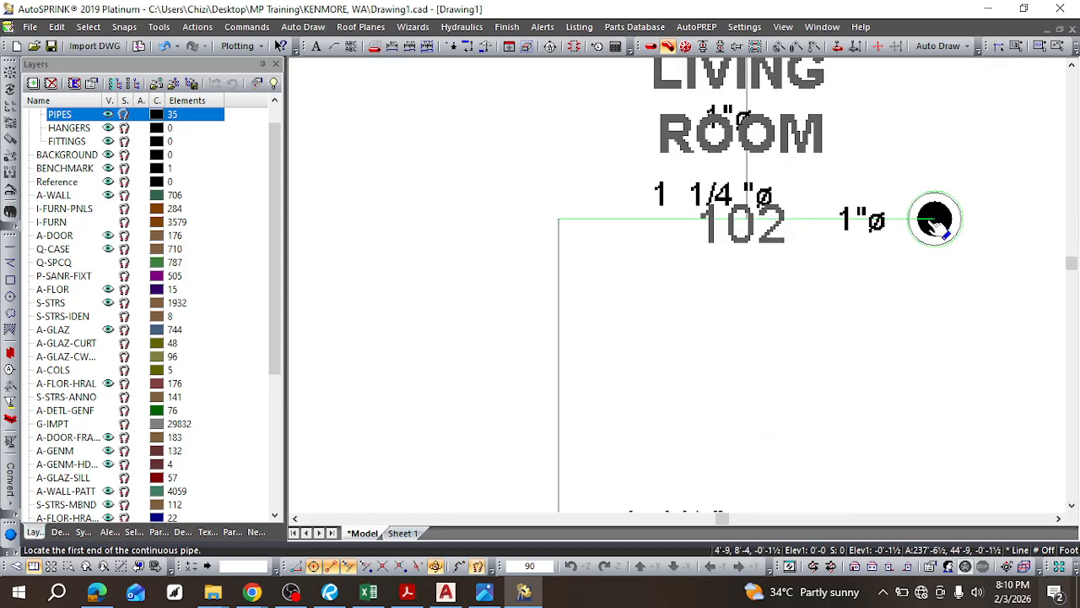
left_click(935, 219)
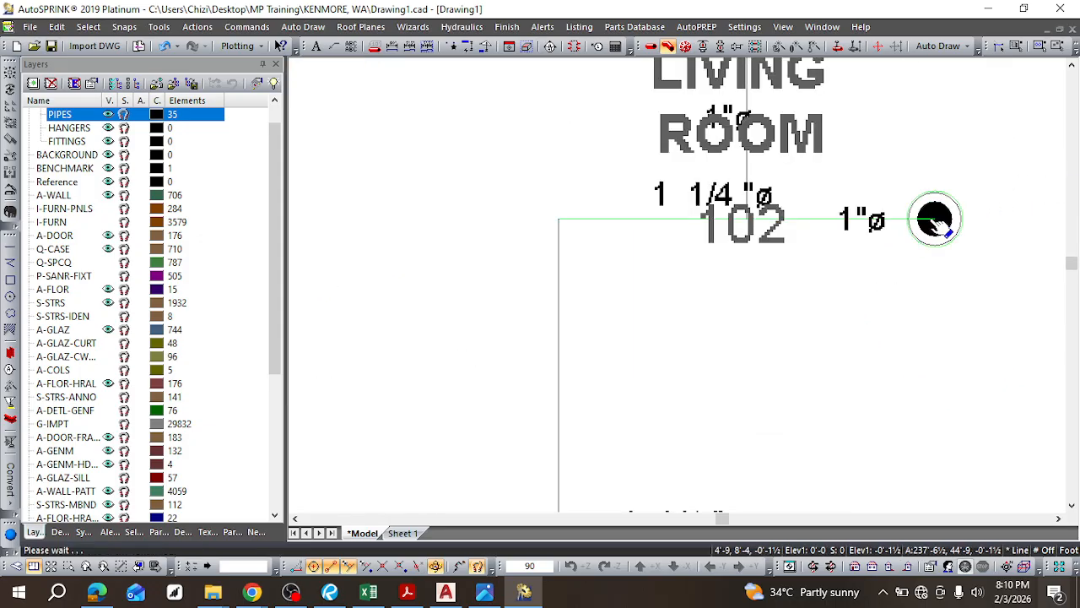
left_click(560, 219)
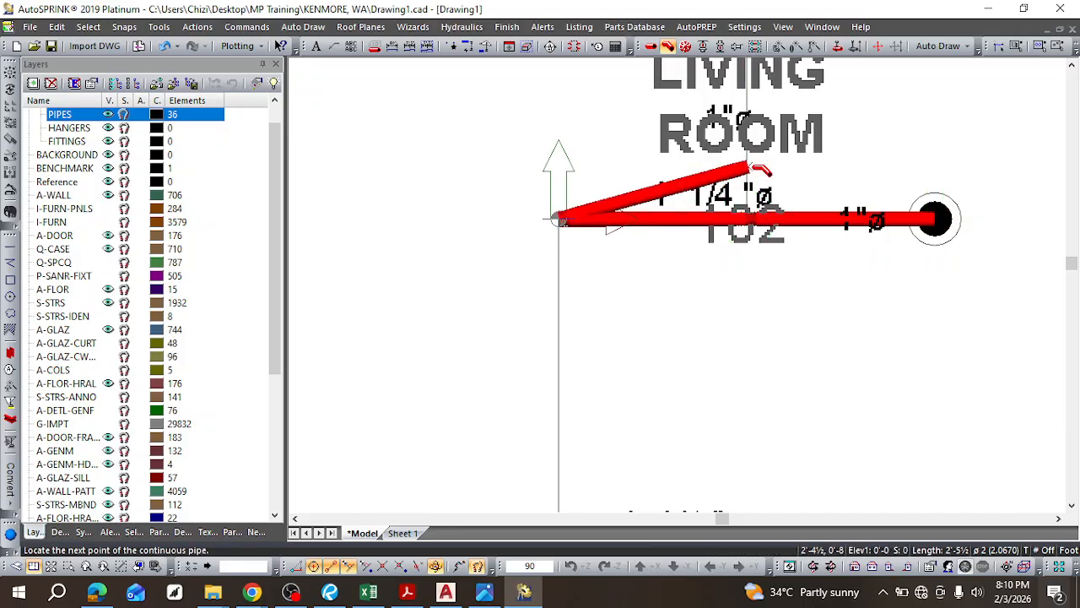
scroll(559, 337, "down", 3)
scroll(560, 340, "down", 2)
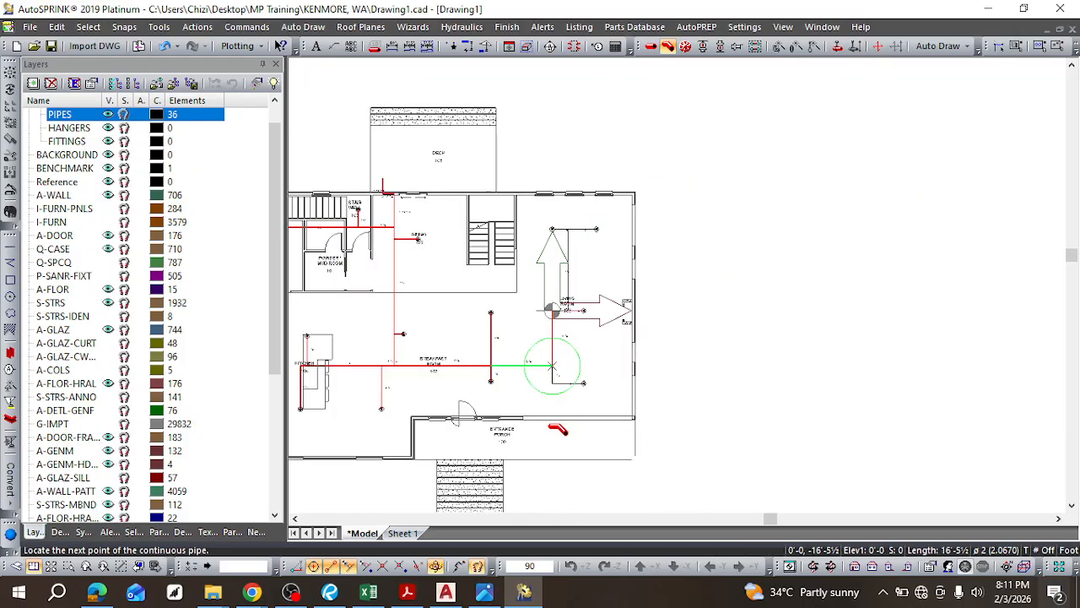
scroll(552, 396, "up", 2)
scroll(550, 369, "up", 2)
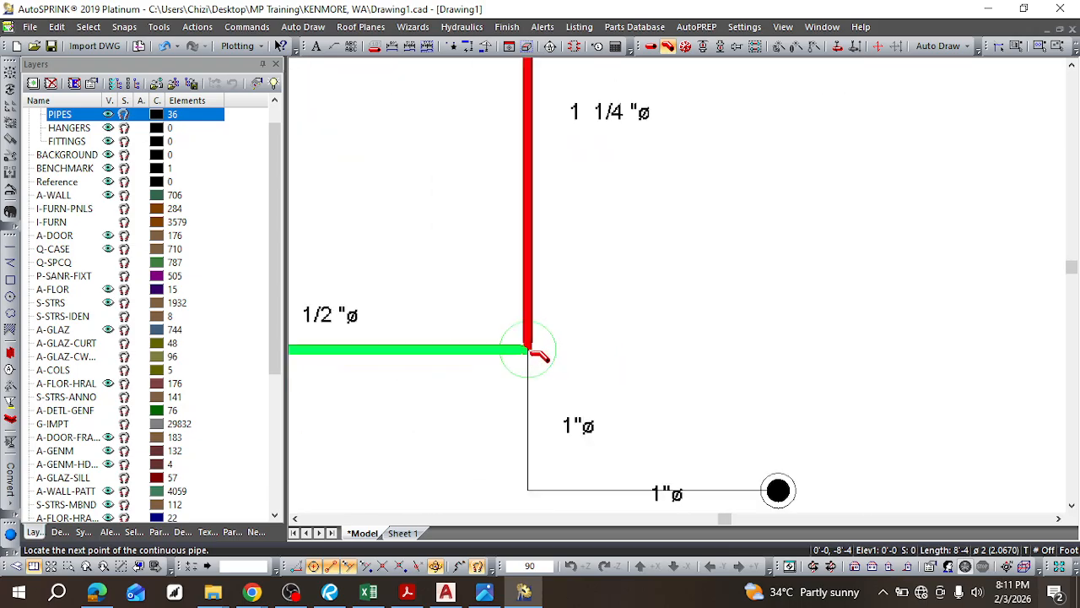
left_click(529, 350)
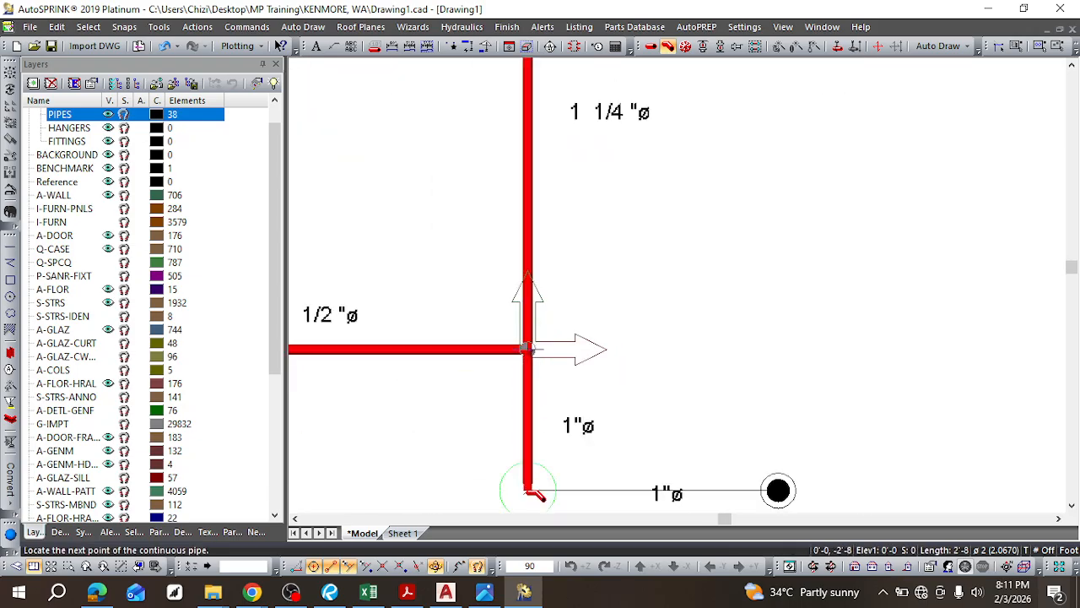
Step: Continue the 2" pipe from the 1 1/2" branch junction down and across the 1" lines to the lower living room sprinkler
left_click(527, 491)
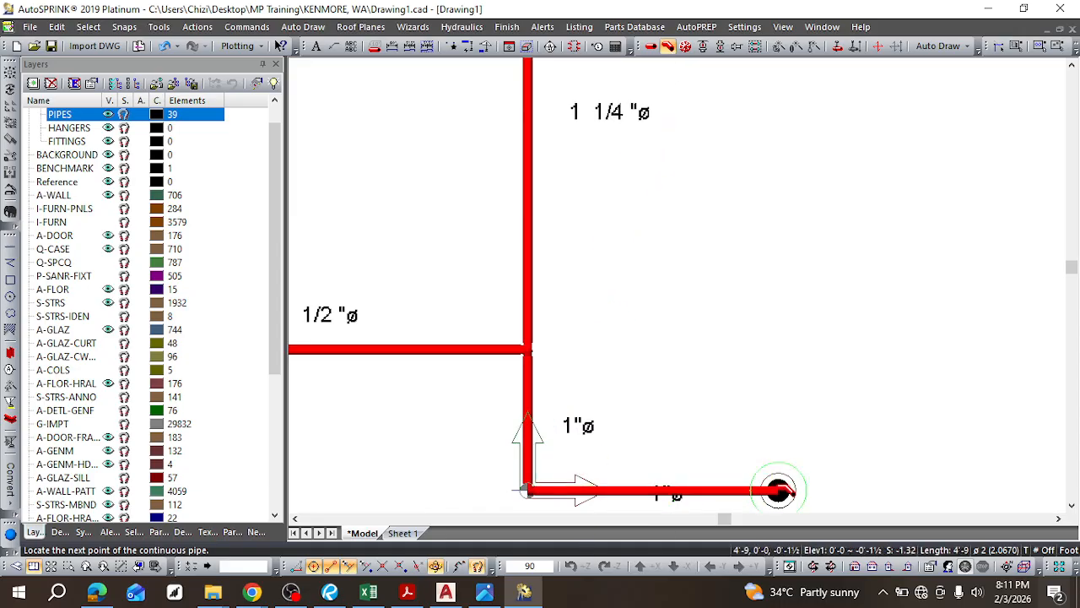
left_click(779, 492)
scroll(675, 254, "down", 5)
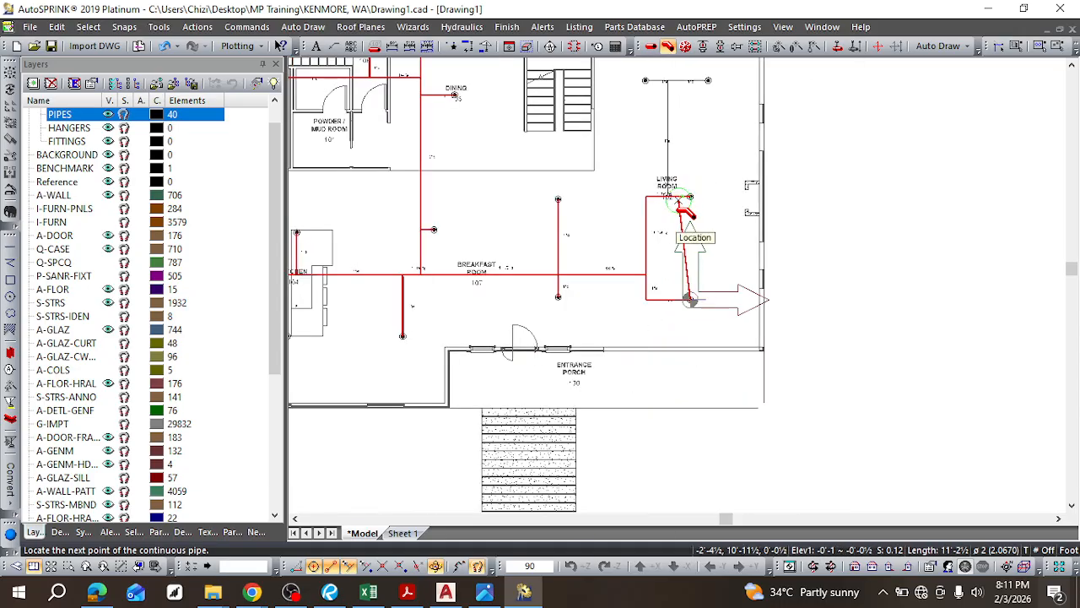
Step: Draw a continuous pipe from the Living Room 102 tee up about 12'-3½" to the upper branch, then about 4'-3½" right to the sprinkler
key("Escape")
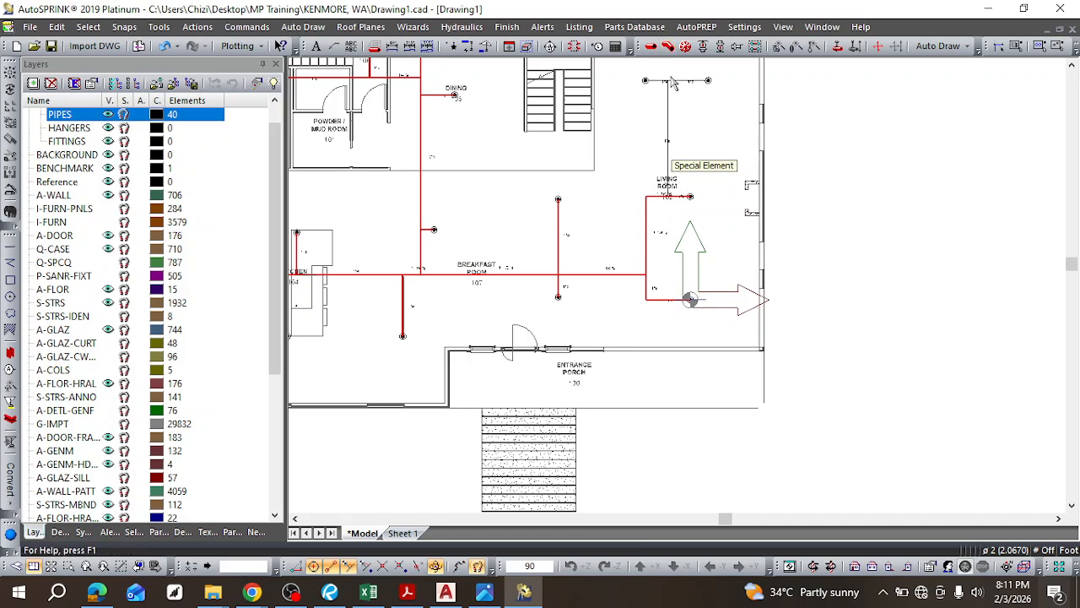
scroll(672, 82, "up", 5)
left_click(652, 49)
left_click(665, 47)
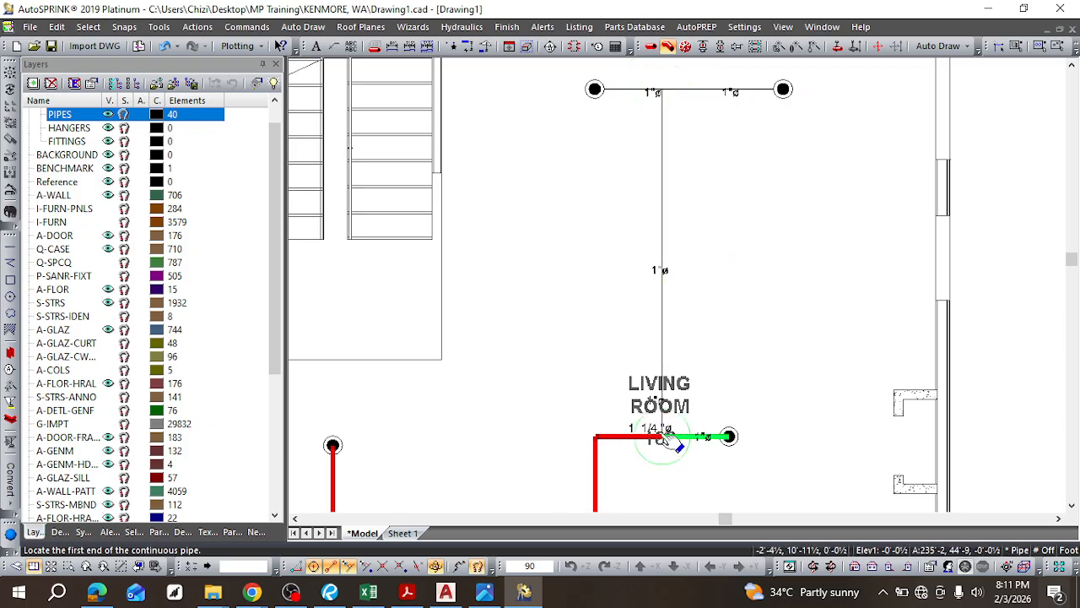
left_click(664, 436)
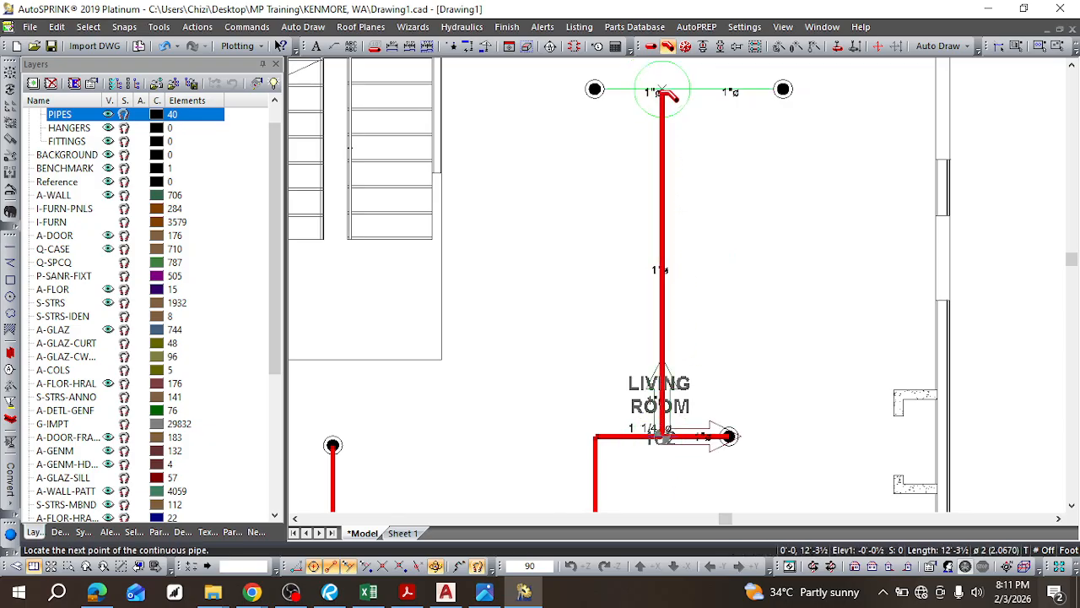
scroll(671, 93, "up", 3)
left_click(670, 93)
scroll(723, 96, "down", 3)
scroll(823, 99, "up", 3)
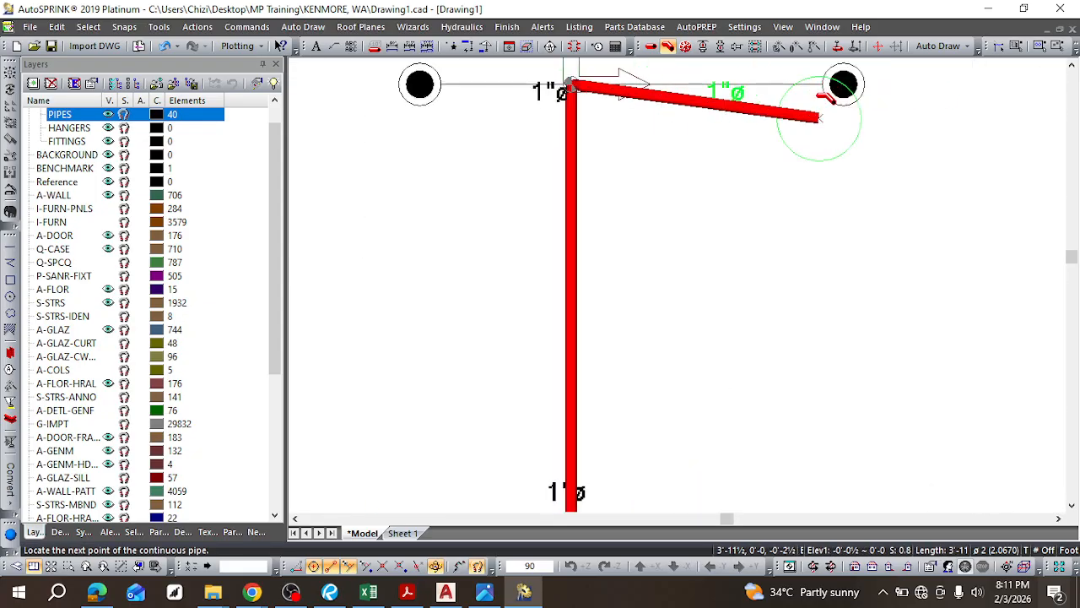
left_click(840, 87)
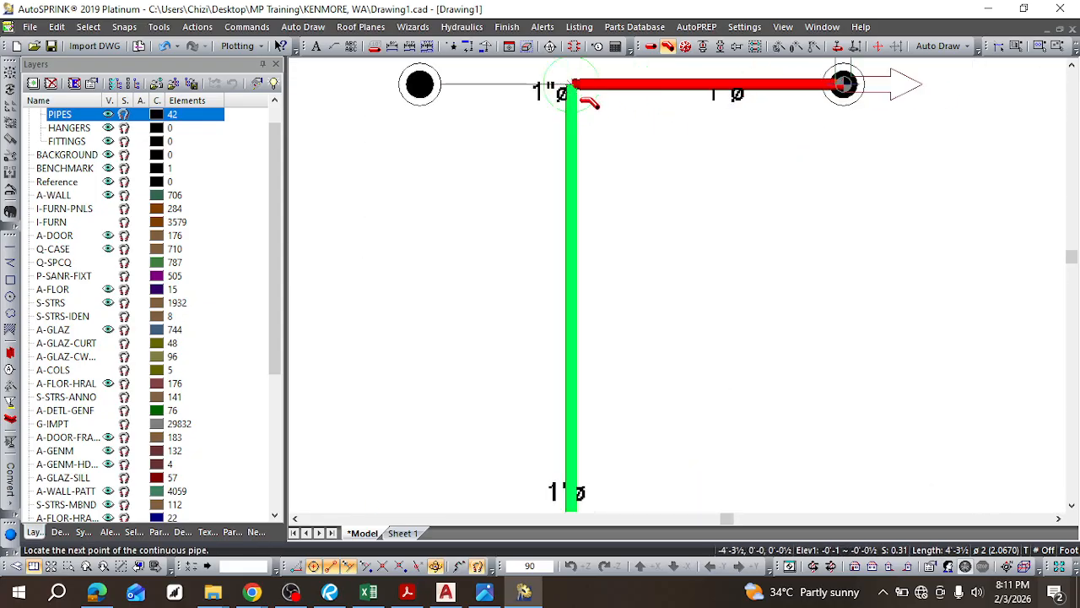
key("Escape")
Step: Add a single pipe about 2'-4½" long from the top of the new vertical pipe to the upper branch's left sprinkler
left_click(650, 48)
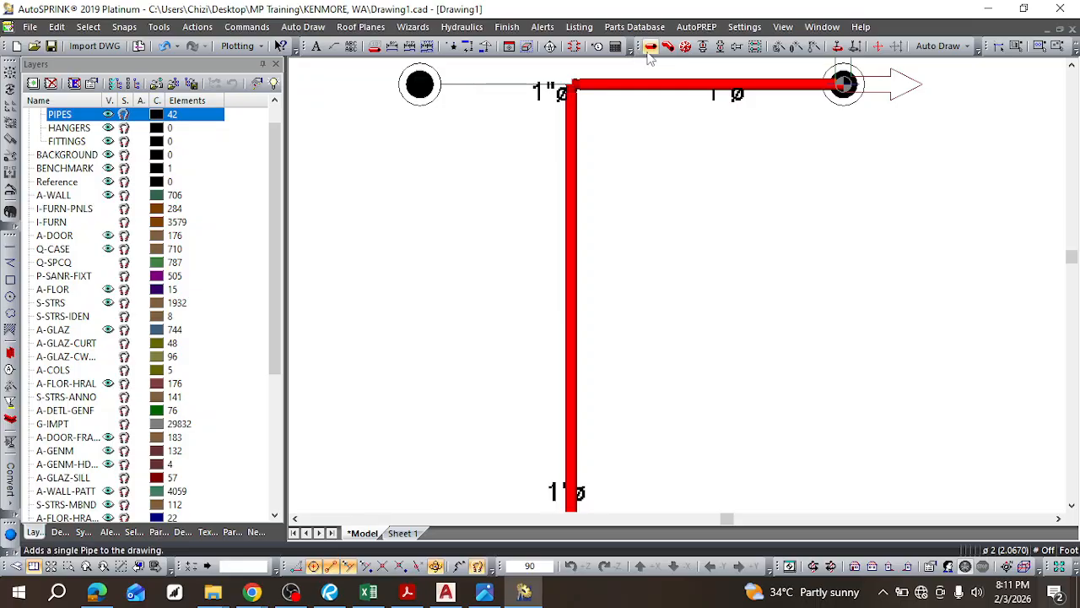
left_click(574, 90)
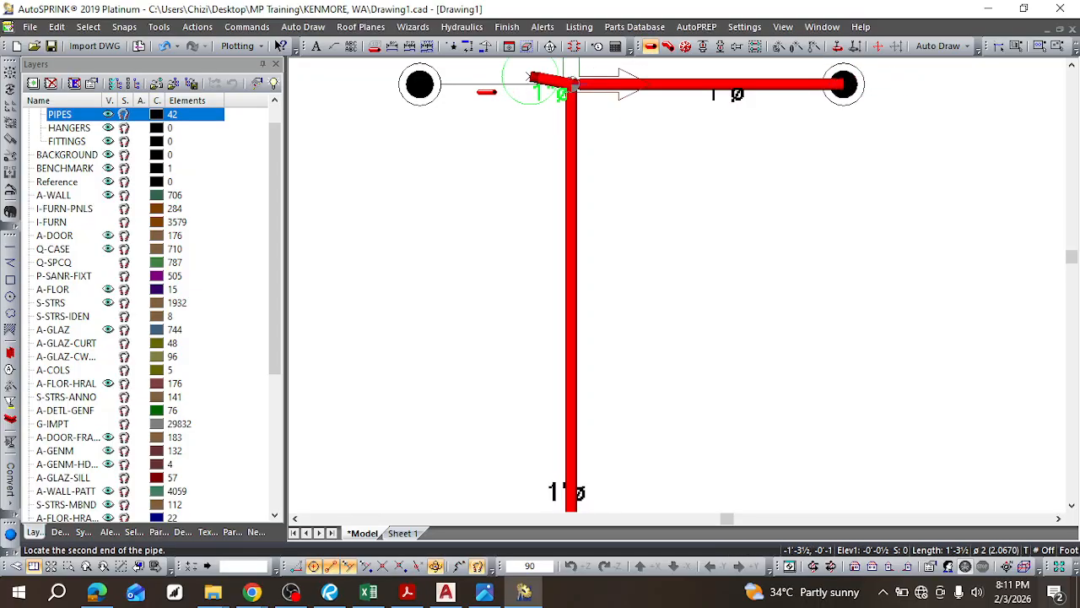
left_click(420, 84)
key("Escape")
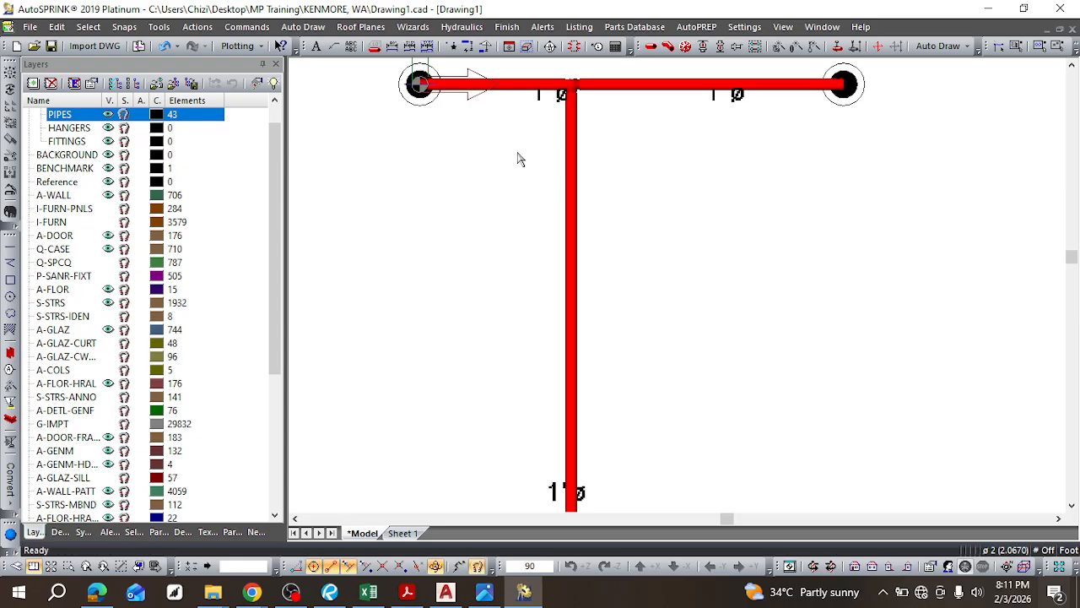
Step: Set the diameter of the upper branch's left pipe to 1
scroll(520, 149, "down", 2)
scroll(452, 224, "up", 5)
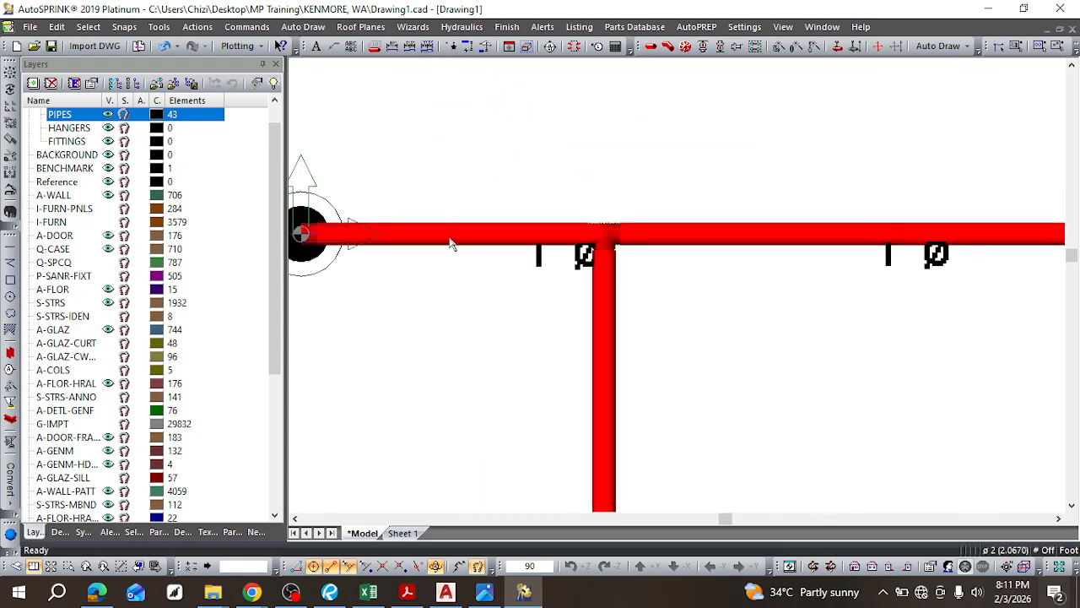
double_click(452, 245)
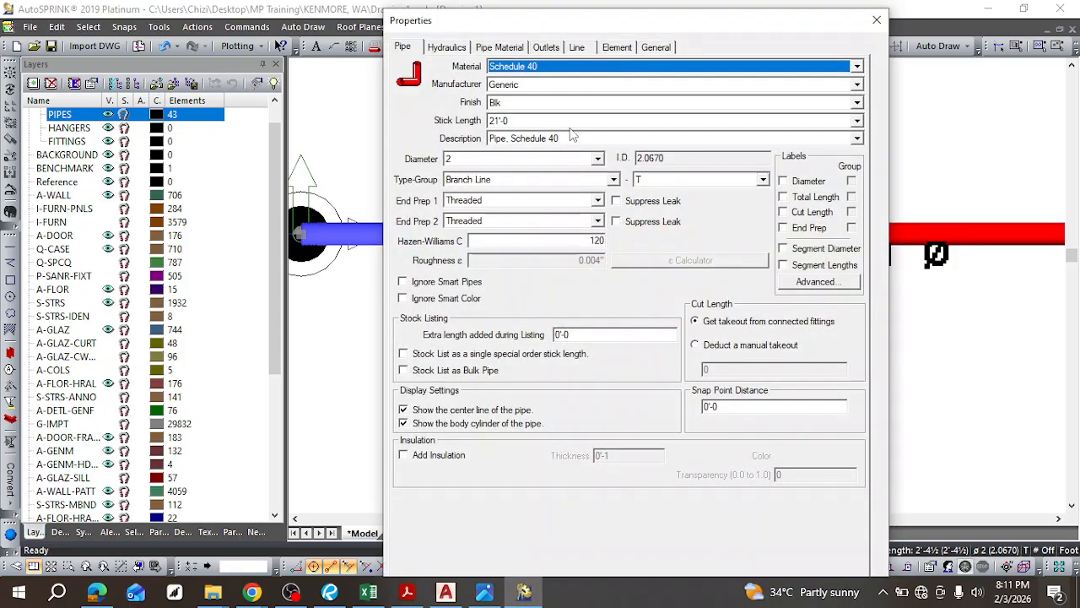
left_click(533, 158)
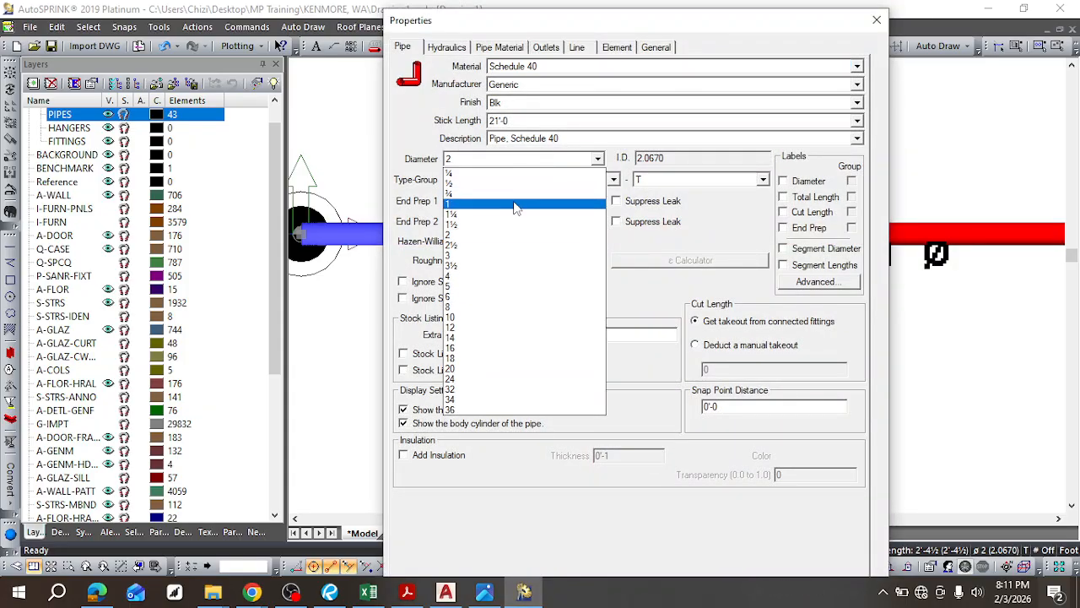
left_click(517, 205)
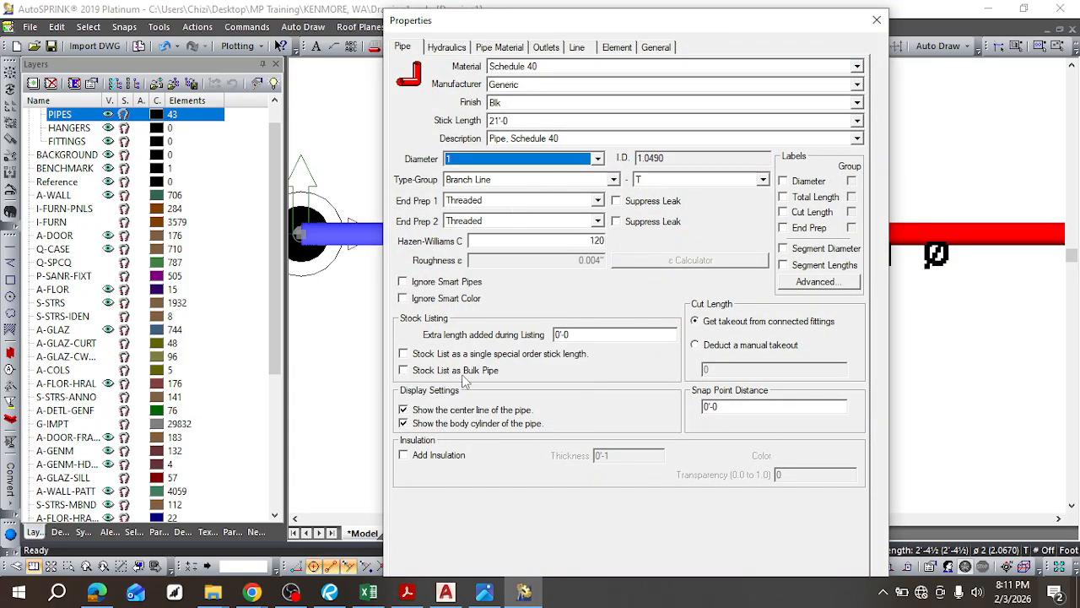
key("Return")
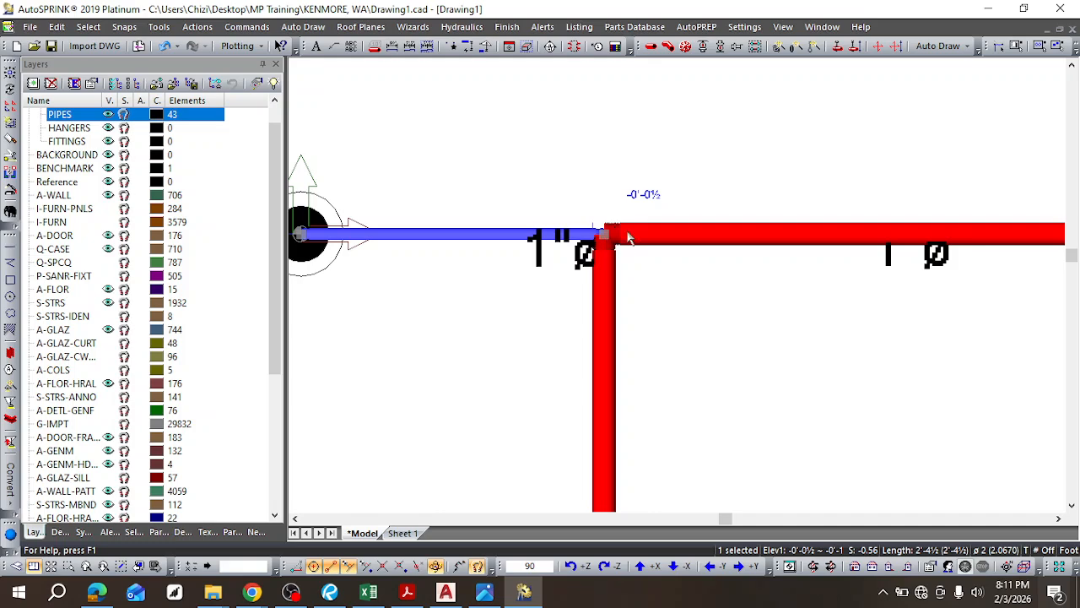
Step: Set the diameter of the upper branch's right pipe to 1
double_click(671, 228)
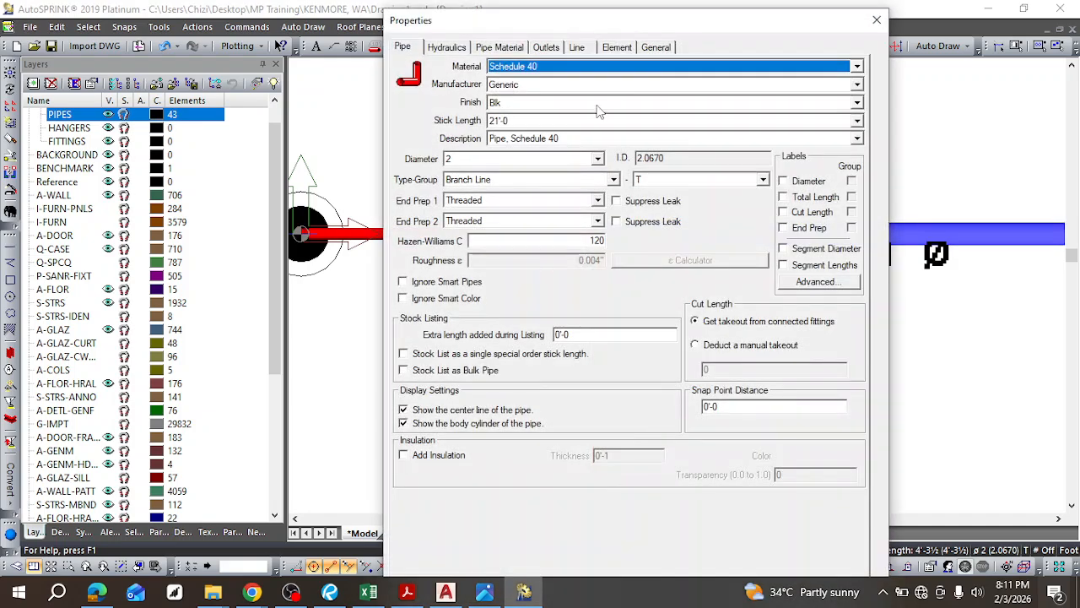
left_click(519, 160)
left_click(506, 201)
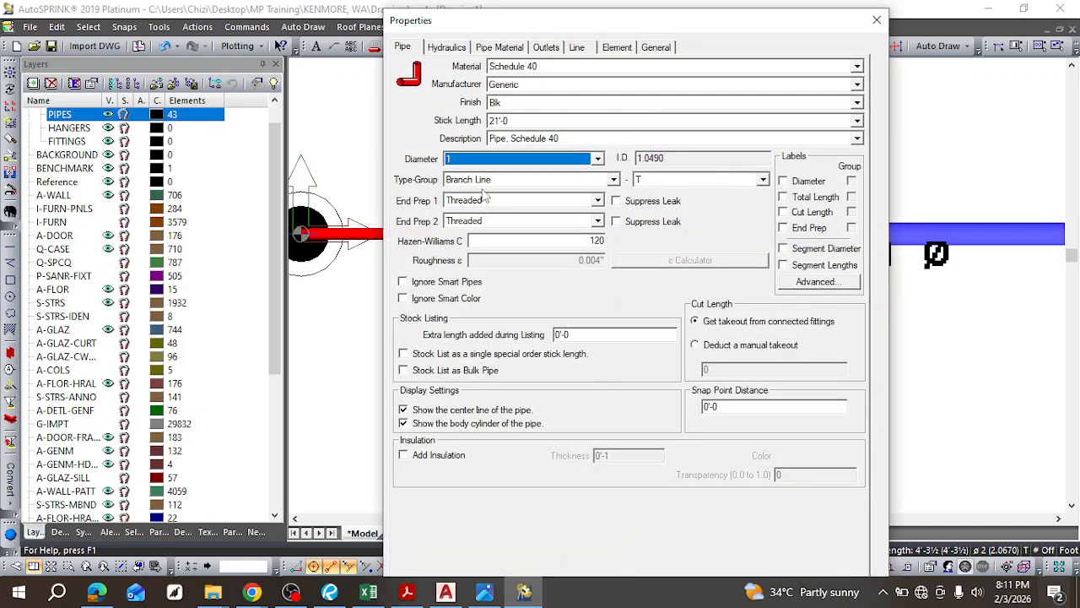
key("Return")
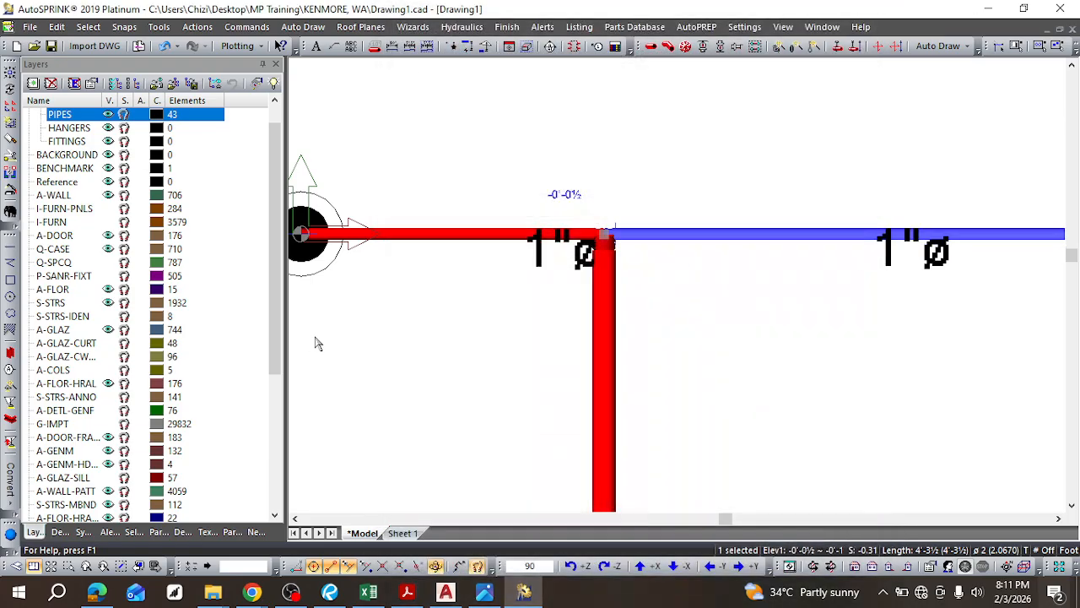
Step: Set the diameter of the short horizontal pipe left of the Living Room 102 tee to 1
scroll(317, 342, "down", 3)
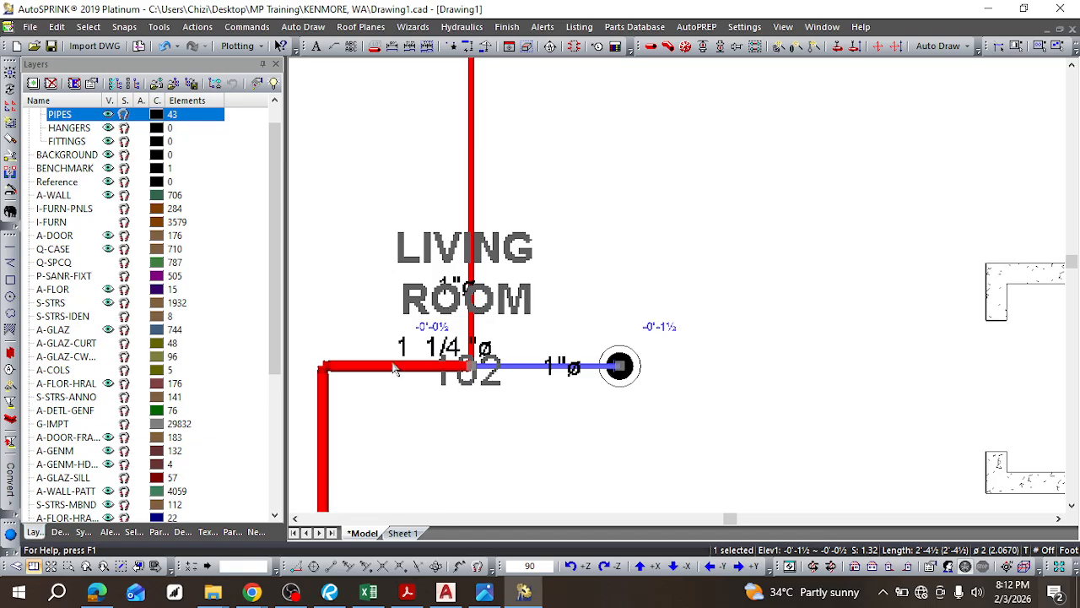
left_click(397, 368)
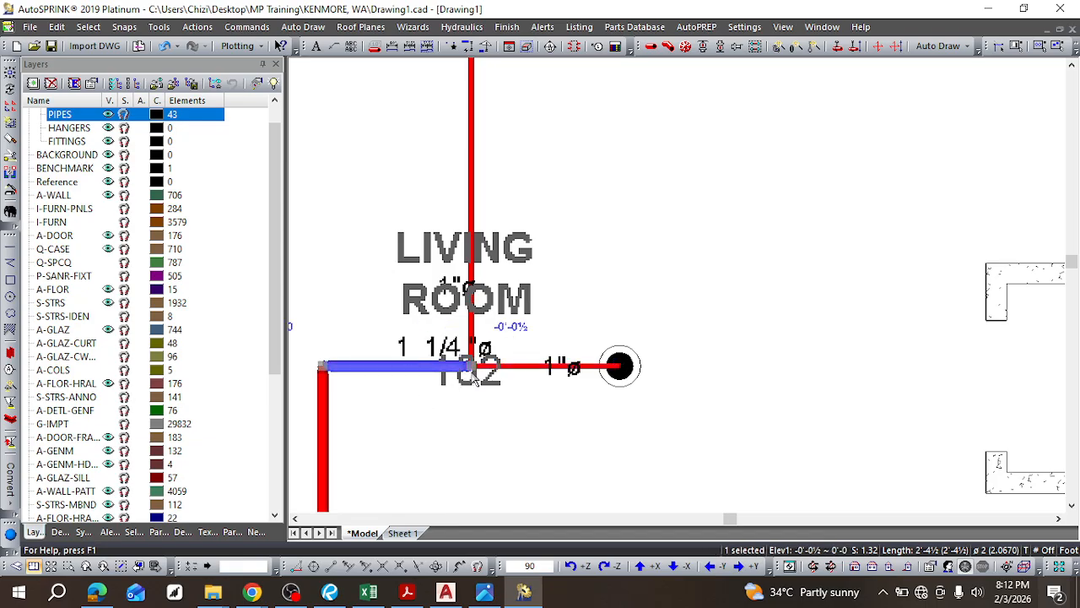
right_click(442, 368)
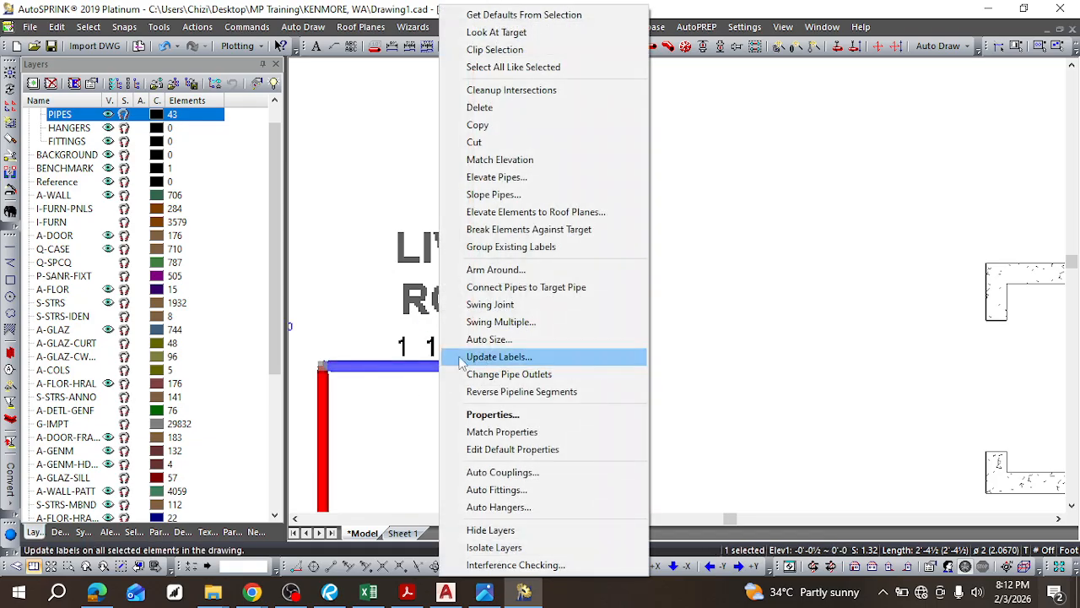
left_click(505, 416)
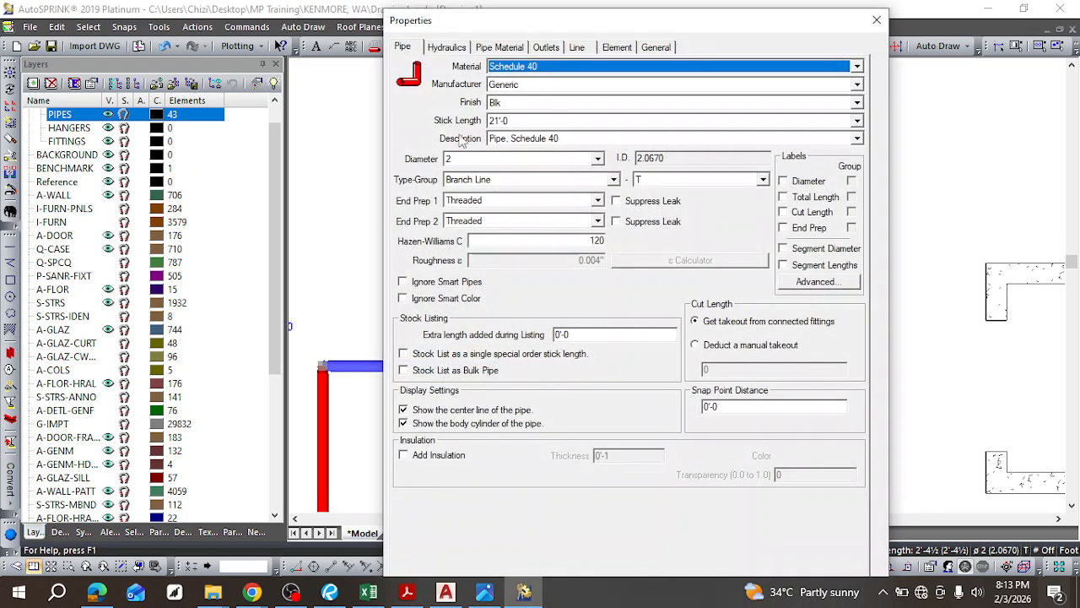
left_click(599, 159)
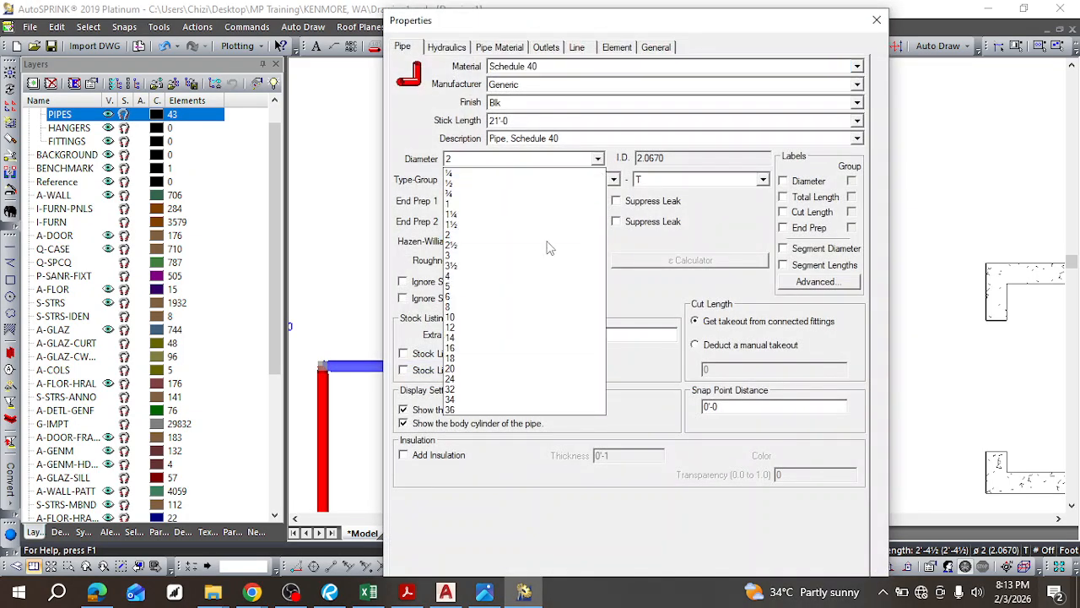
left_click(520, 205)
key("Return")
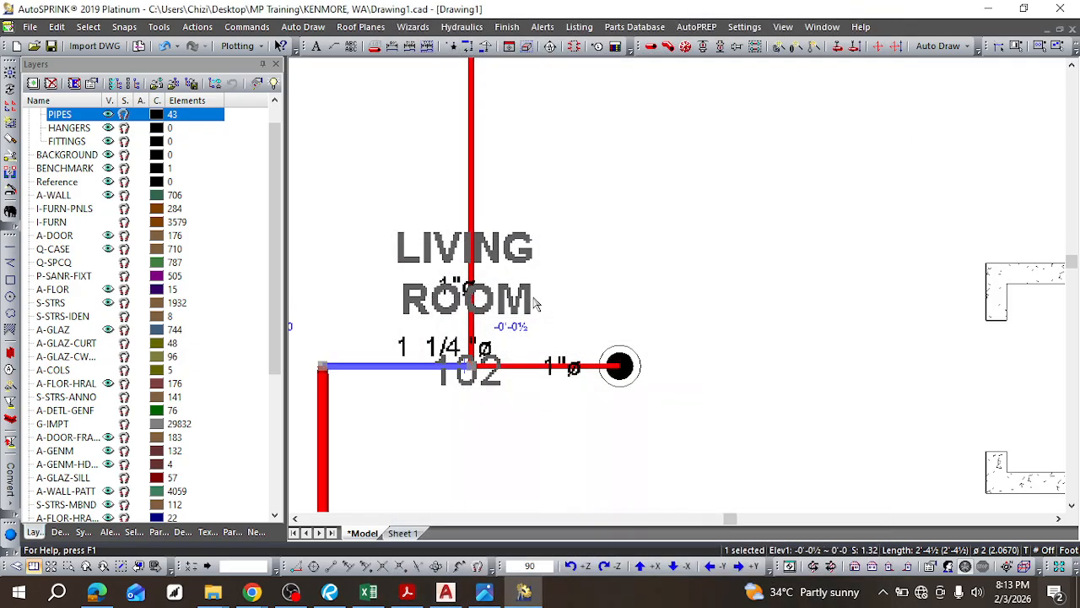
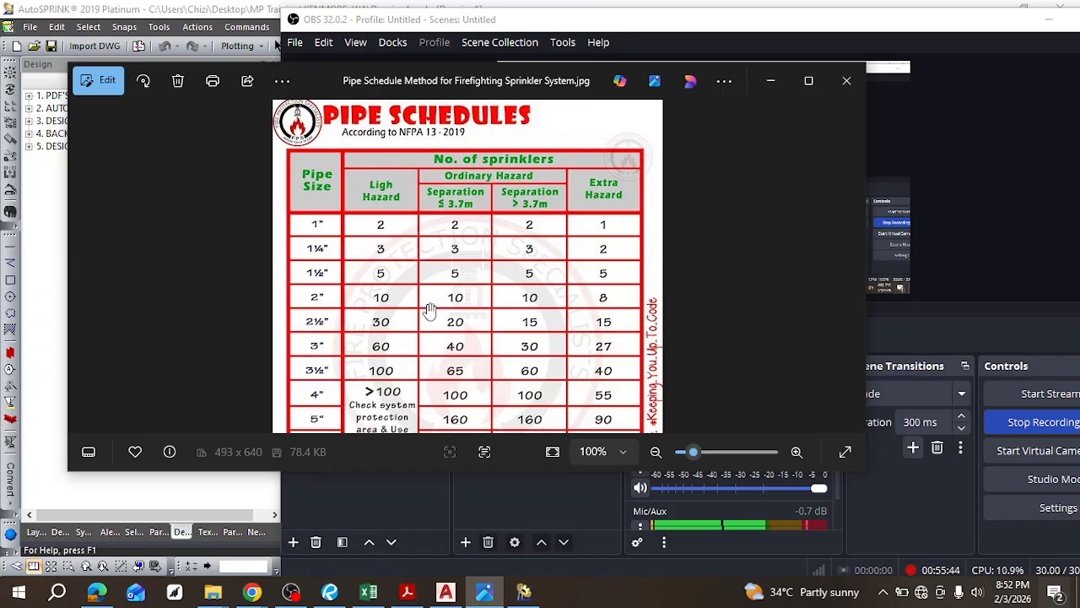
Step: Return to the AutoSPRINK drawing and set the vertical main segment between the Stair Well and Dining 103 branches to a 2½ diameter
left_click(775, 80)
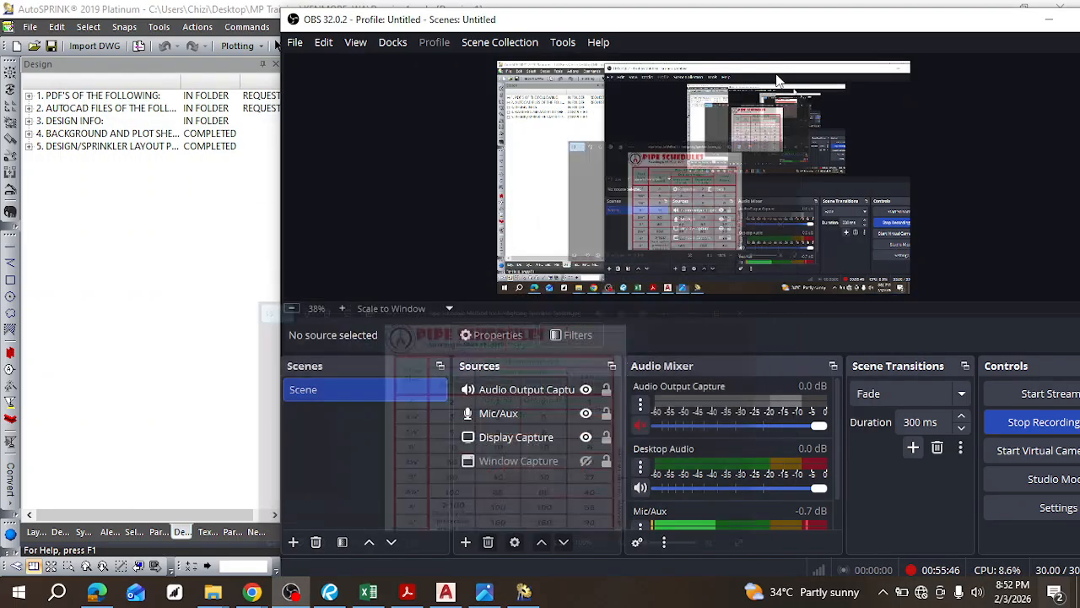
left_click(1044, 22)
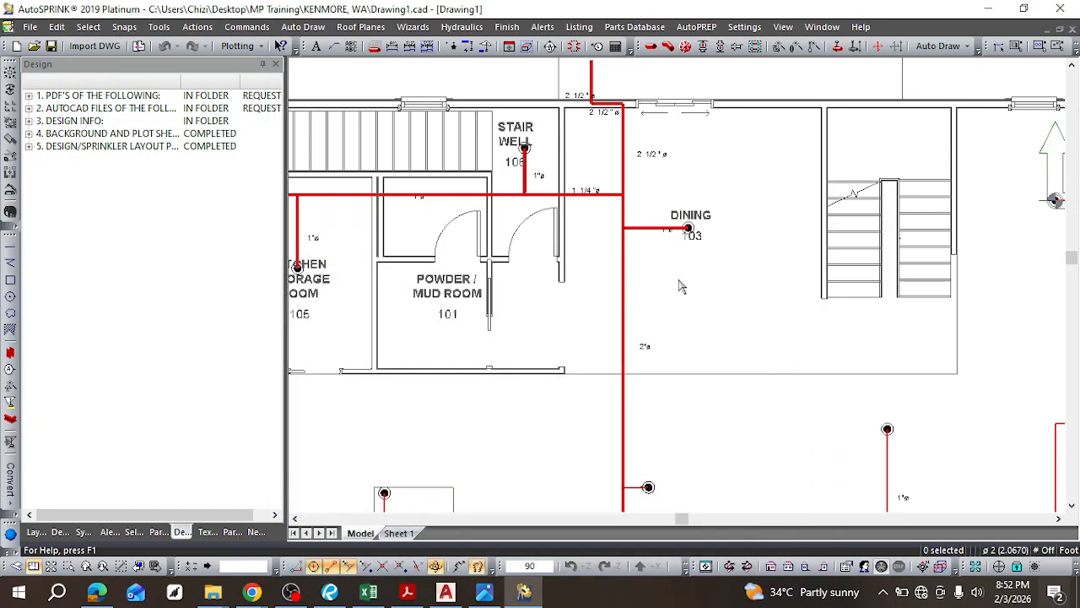
scroll(684, 290, "down", 3)
scroll(774, 361, "up", 1)
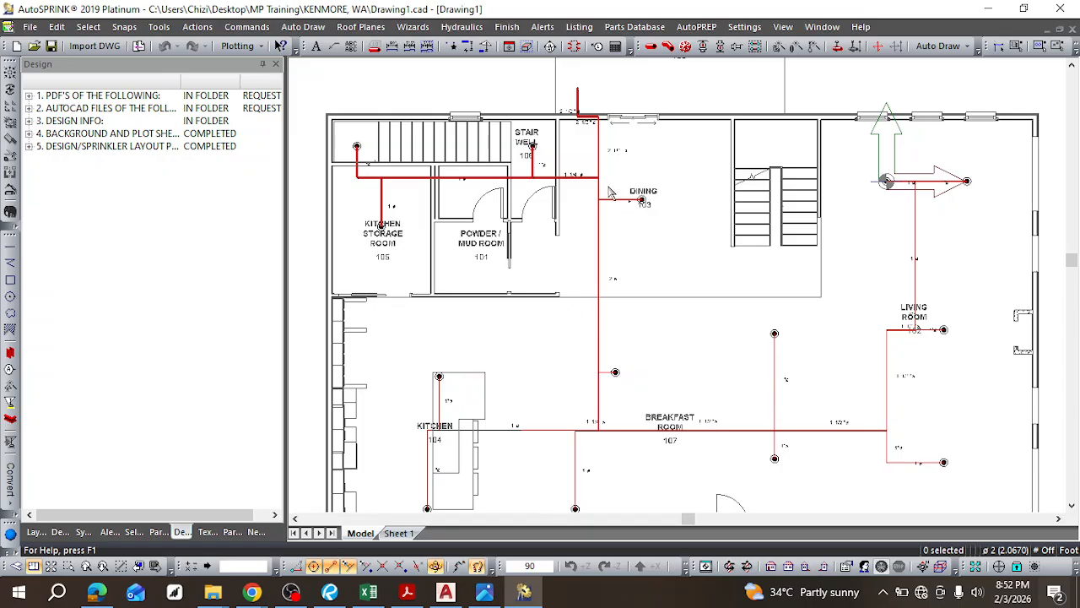
scroll(601, 188, "up", 2)
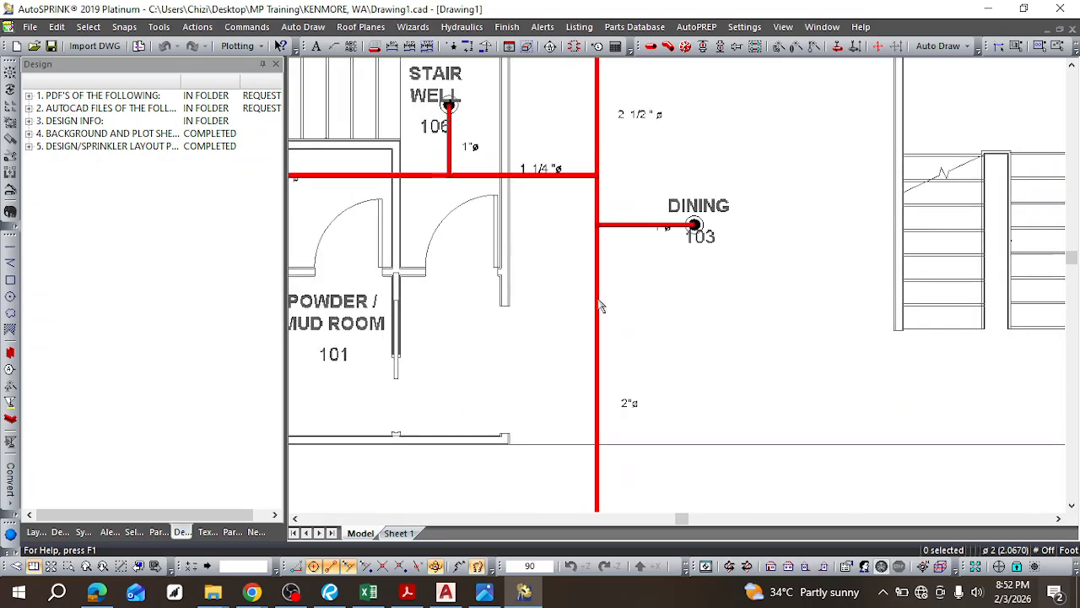
scroll(613, 264, "up", 2)
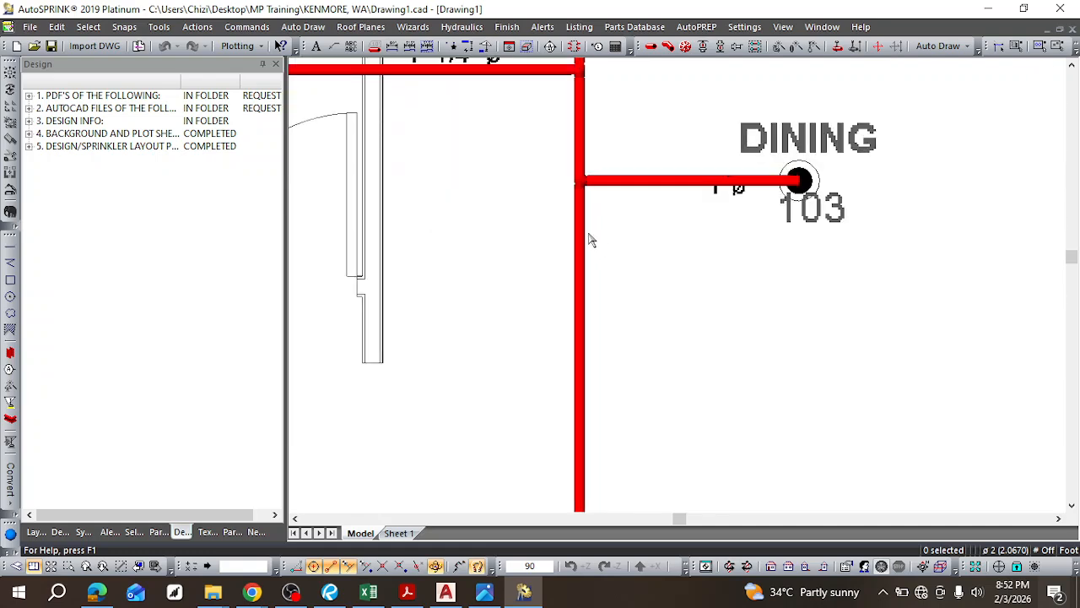
right_click(583, 107)
left_click(618, 414)
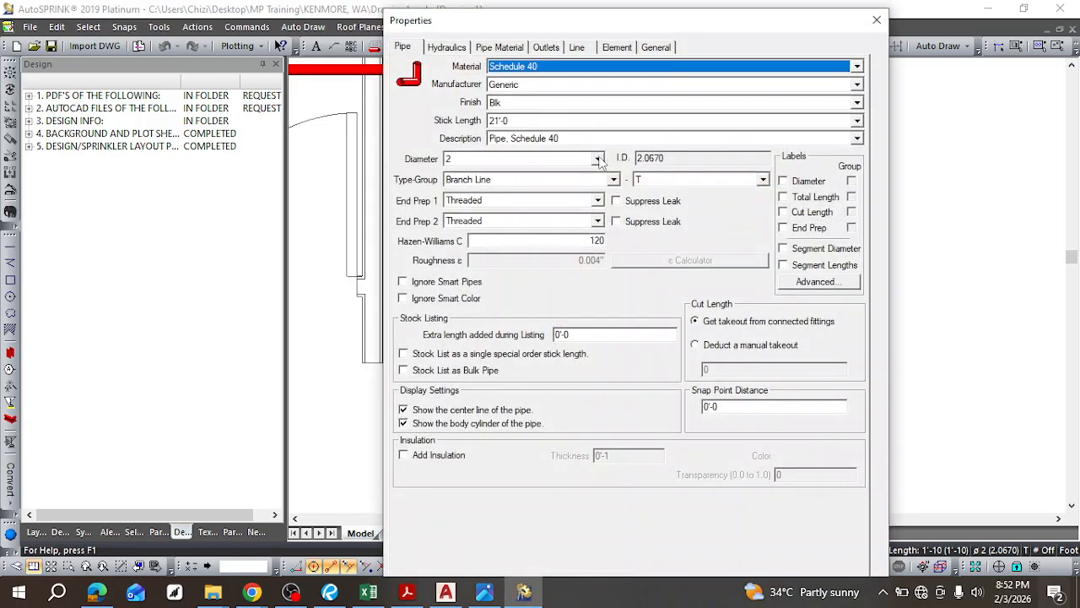
left_click(598, 158)
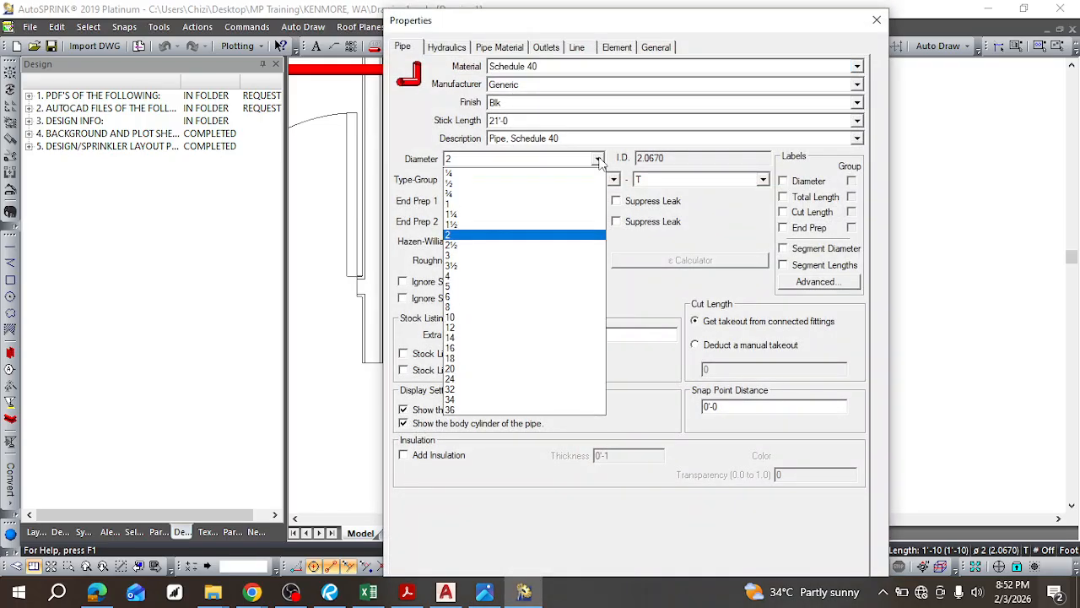
left_click(489, 245)
key("Return")
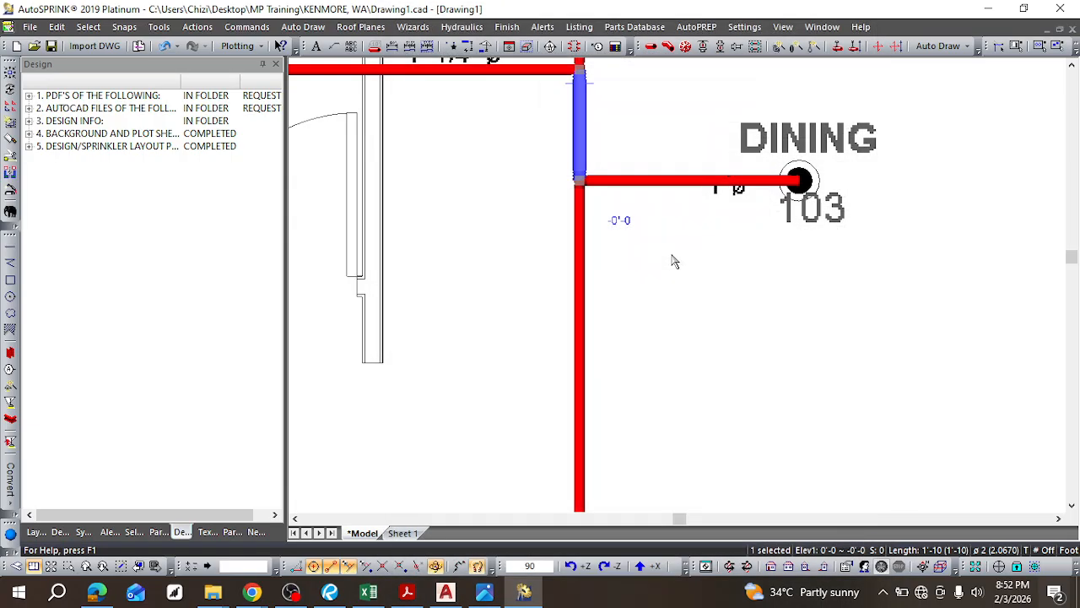
Step: Set the diameter of the horizontal branch pipe serving the Dining 103 sprinkler to 1
left_click(623, 181)
right_click(610, 179)
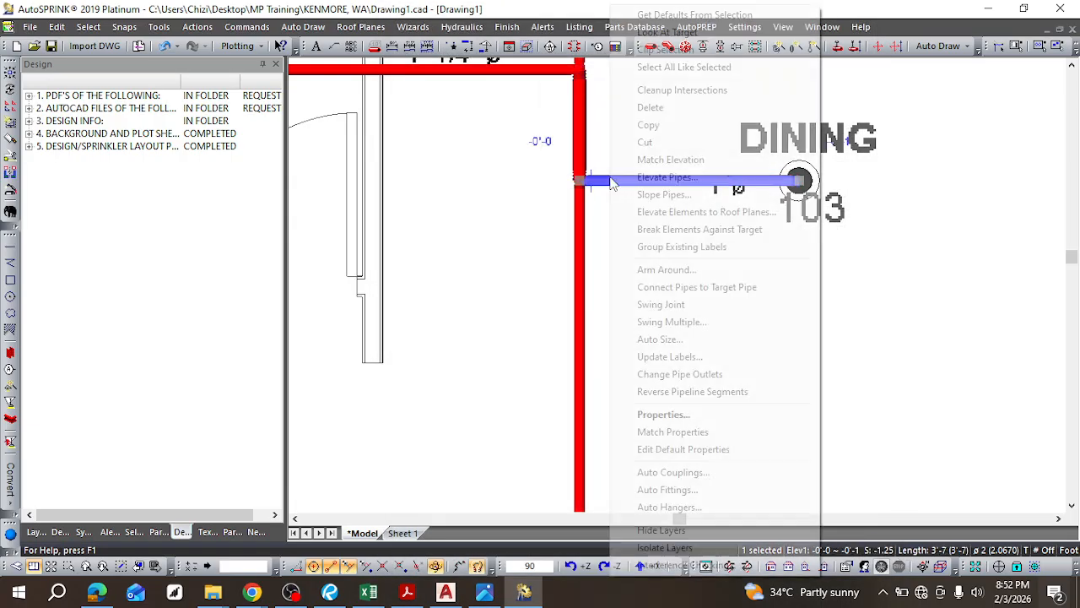
left_click(666, 414)
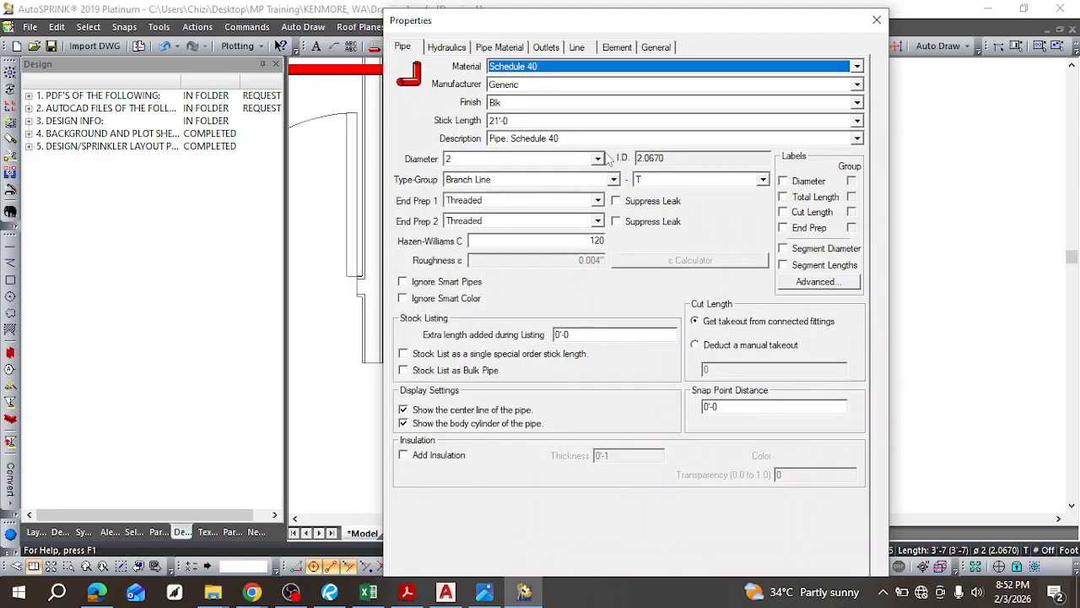
left_click(598, 159)
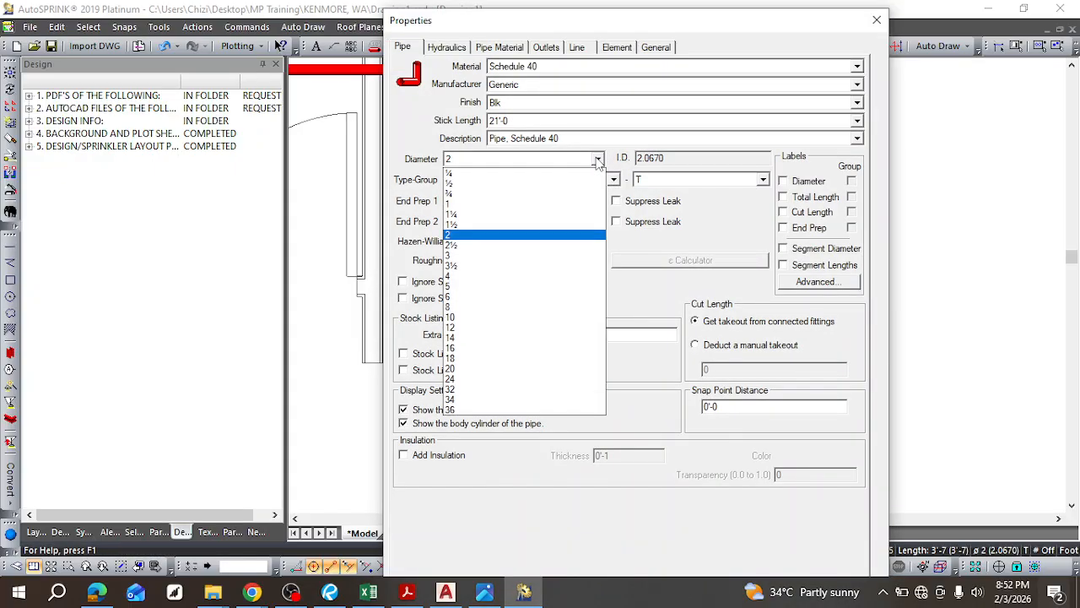
left_click(523, 204)
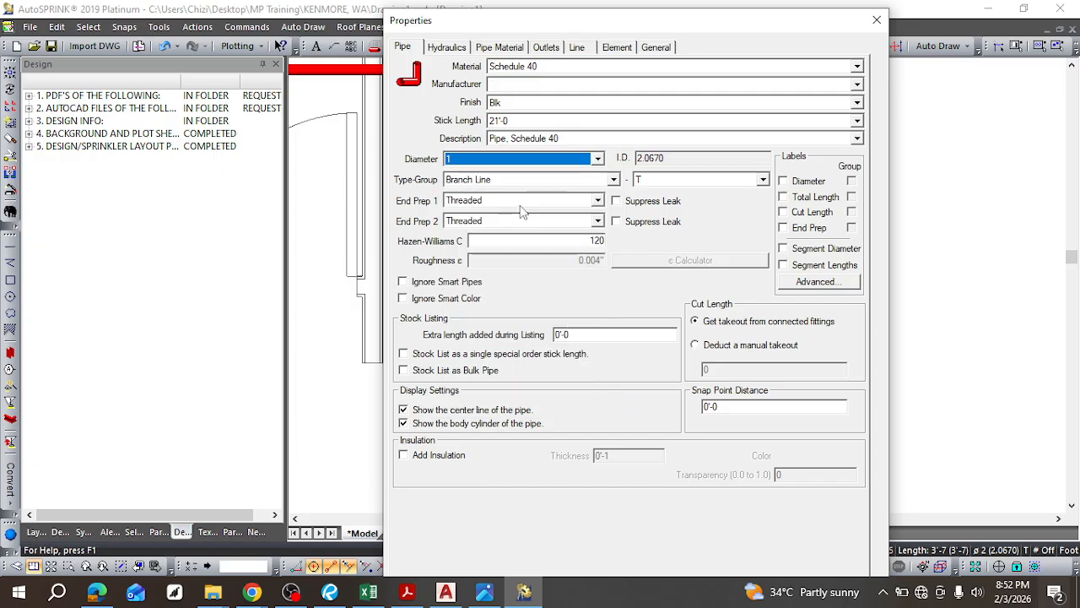
key("Return")
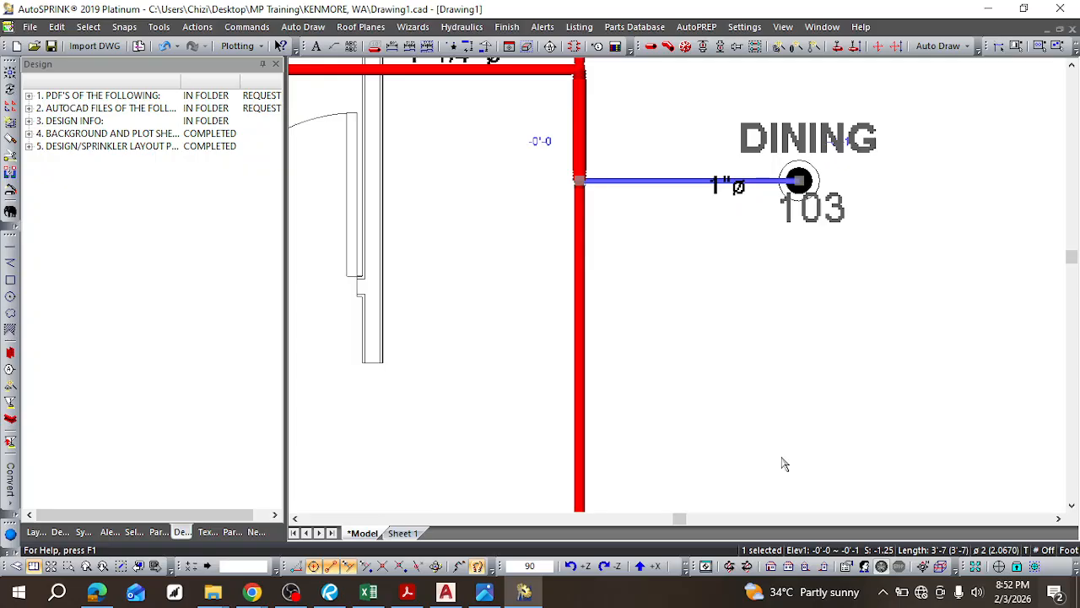
Step: Set the diameter of the vertical pipe dropping to the Kitchen Storage Room 105 sprinkler to 1
scroll(783, 463, "down", 3)
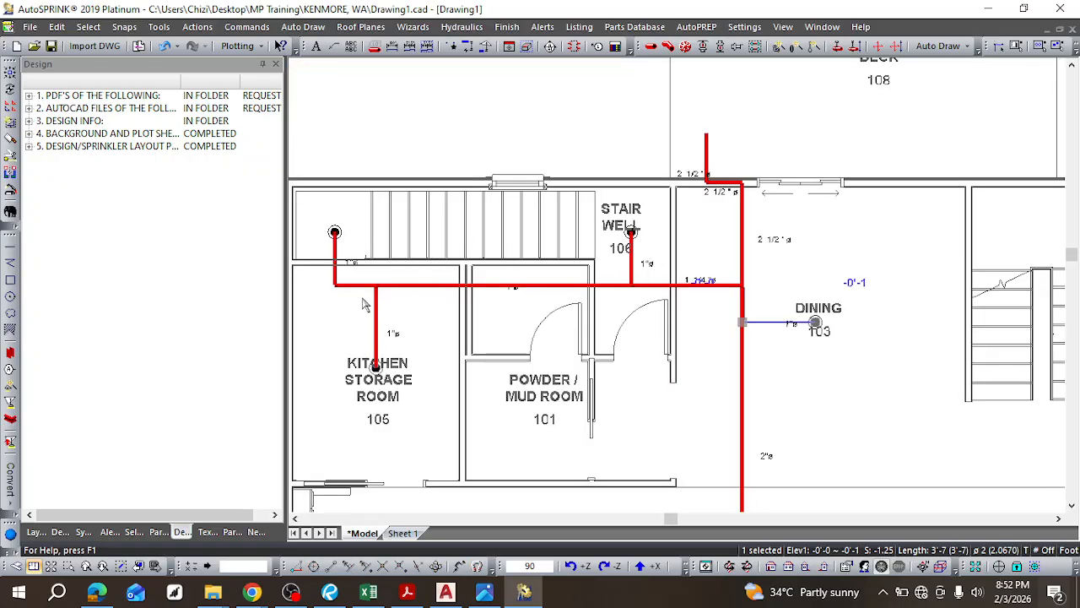
scroll(377, 329, "up", 2)
right_click(375, 329)
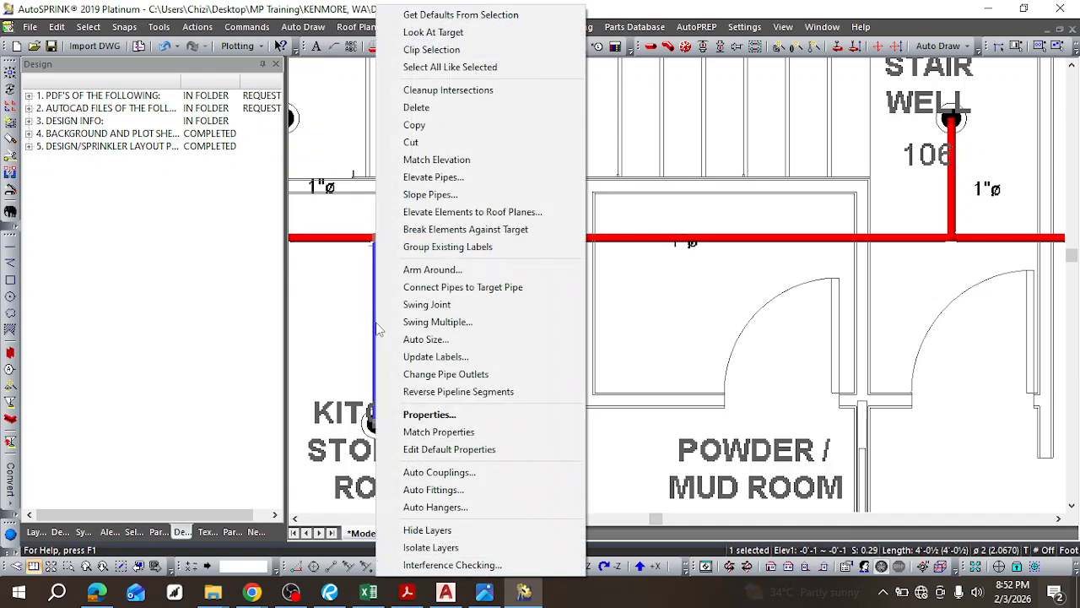
left_click(430, 414)
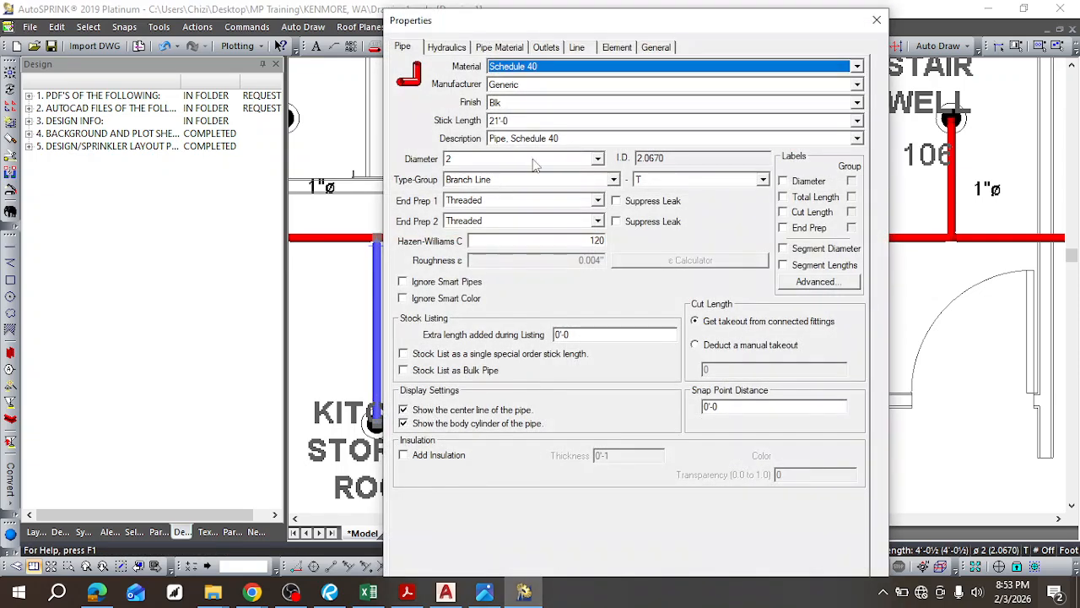
left_click(534, 160)
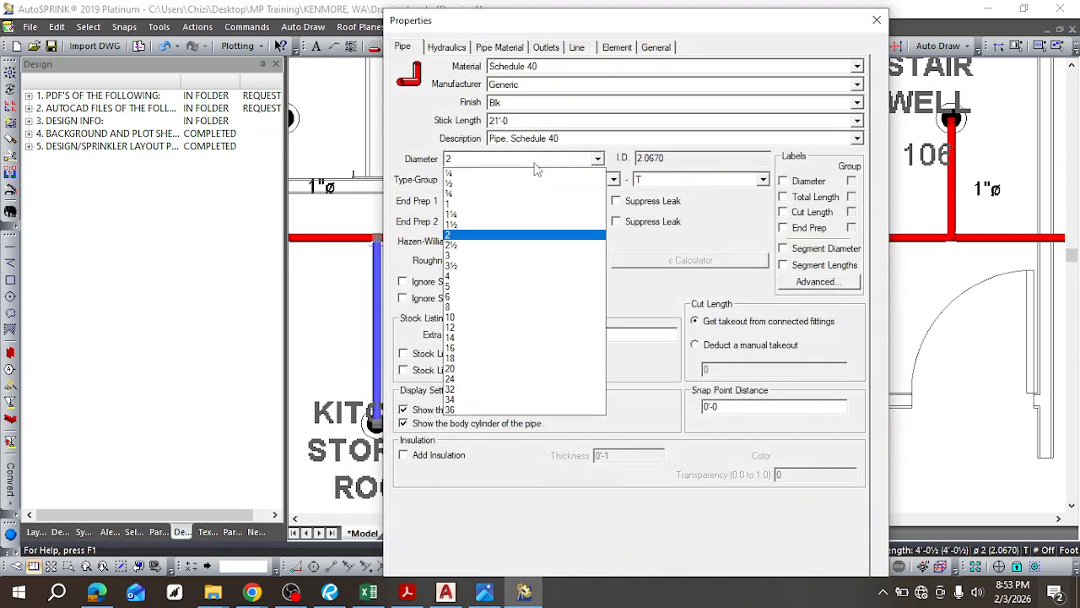
left_click(507, 205)
key("Return")
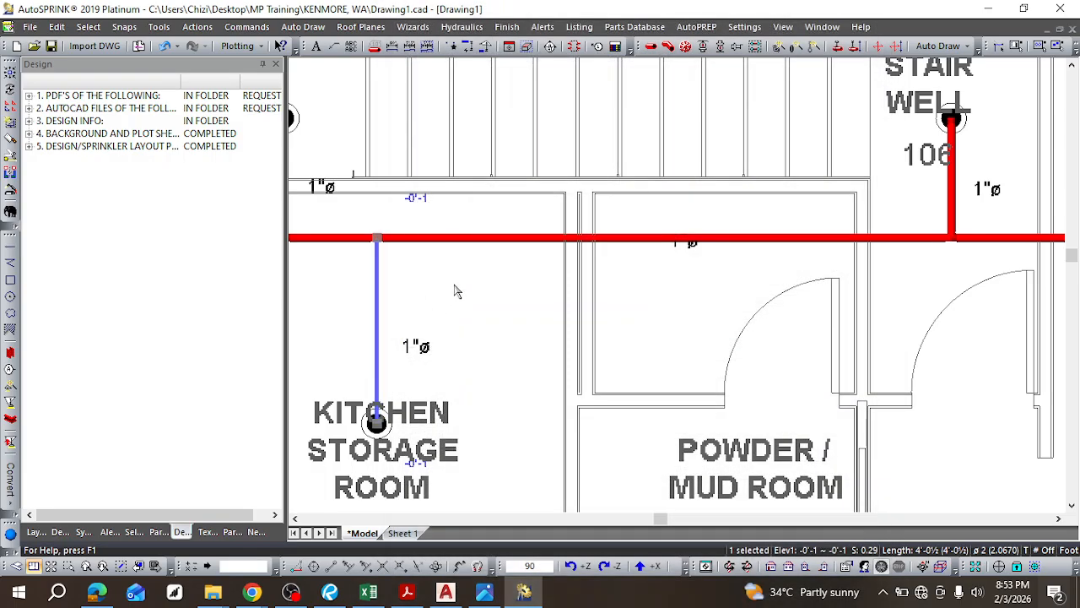
Step: Set the diameter of the long horizontal branch pipe running from the Stair Well 106 tee toward the Kitchen Storage Room to 1
scroll(456, 292, "down", 3)
scroll(626, 270, "up", 3)
left_click(626, 268)
right_click(626, 269)
left_click(673, 413)
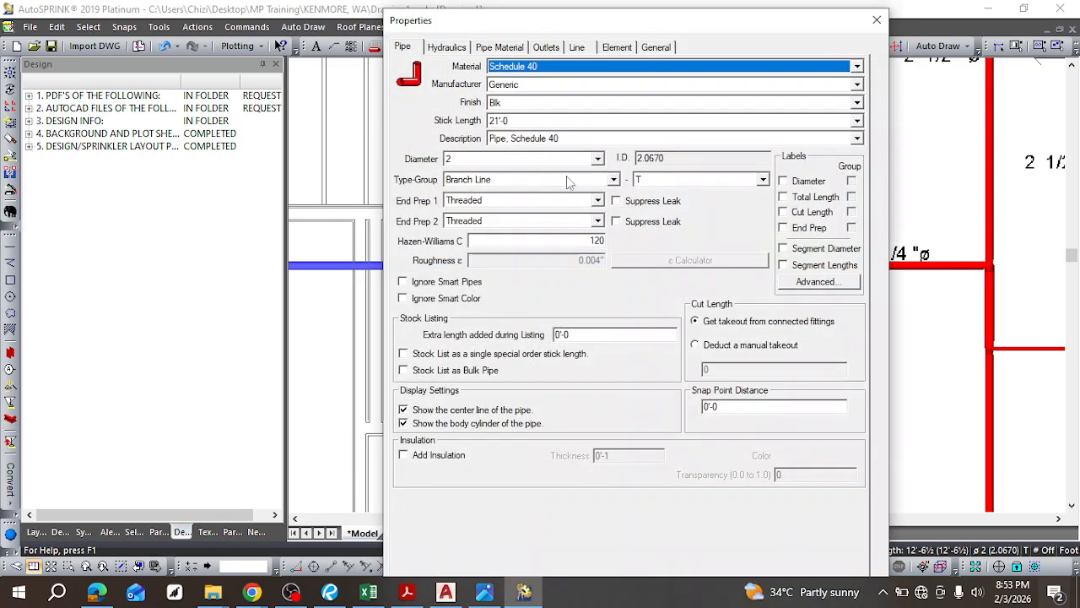
left_click(567, 159)
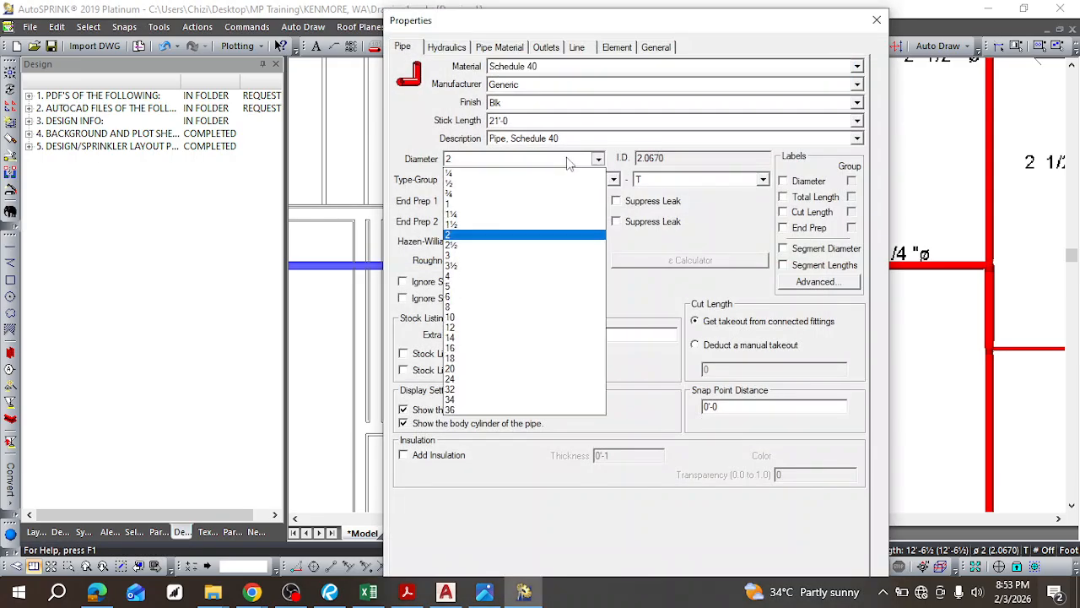
left_click(525, 204)
key("Return")
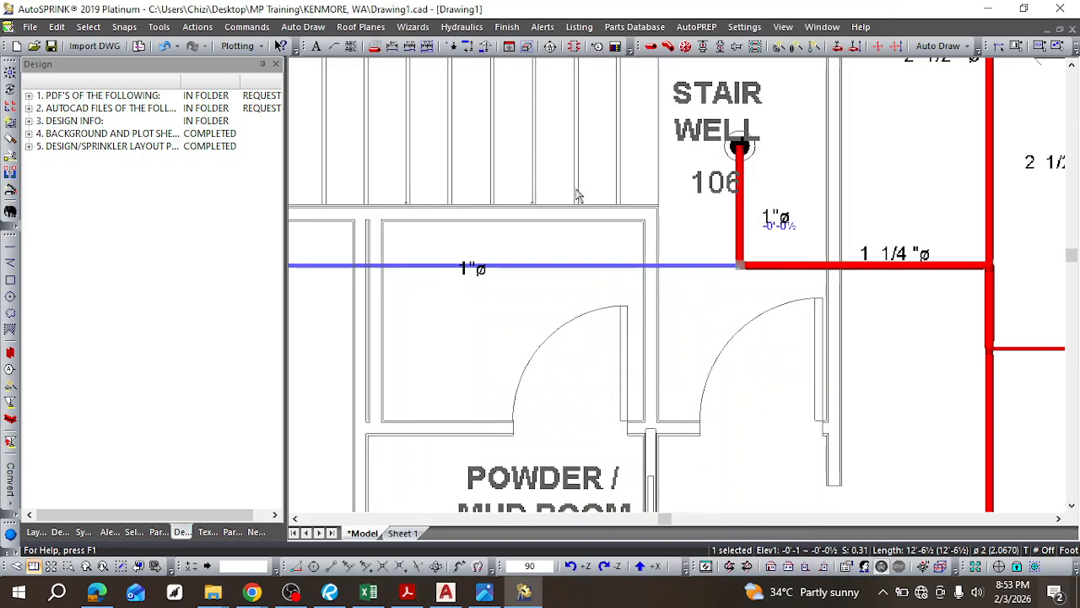
Step: Set the diameter of the horizontal pipe between the Stair Well 106 tee and the vertical main to 1¼
right_click(864, 272)
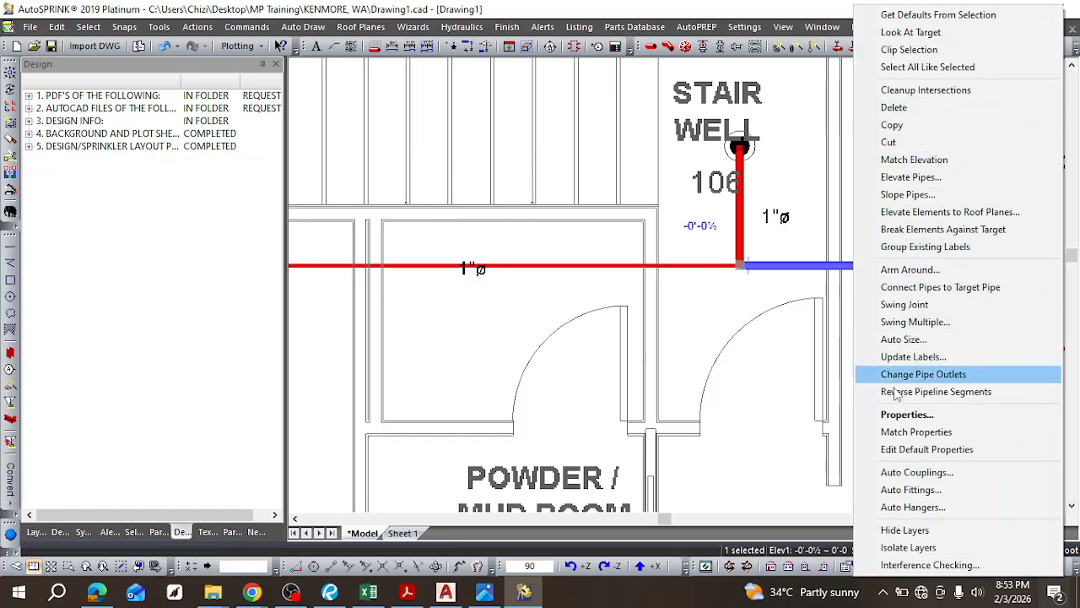
left_click(897, 414)
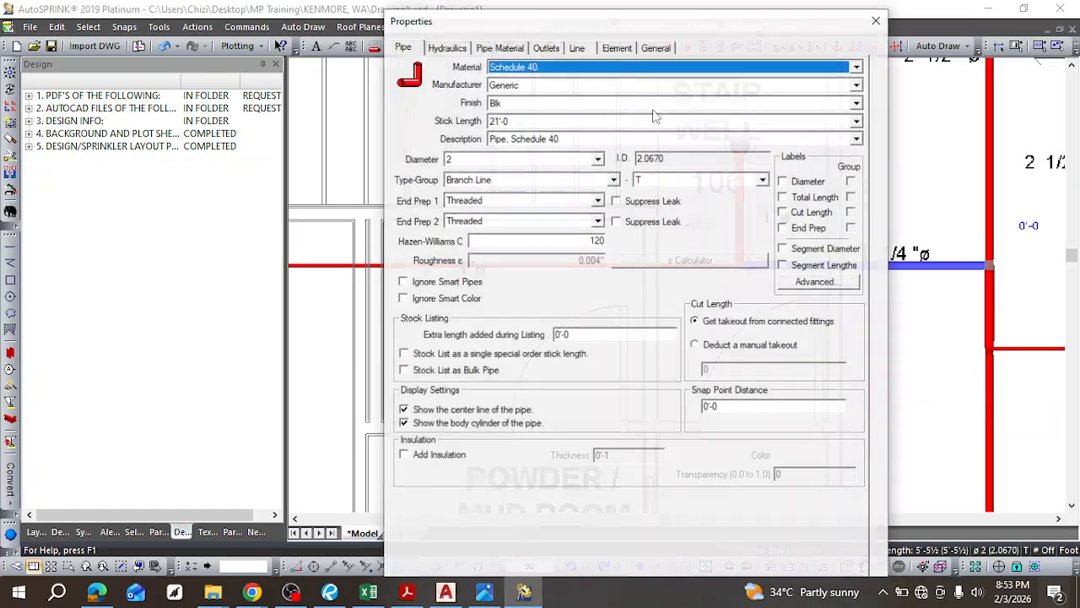
left_click(597, 159)
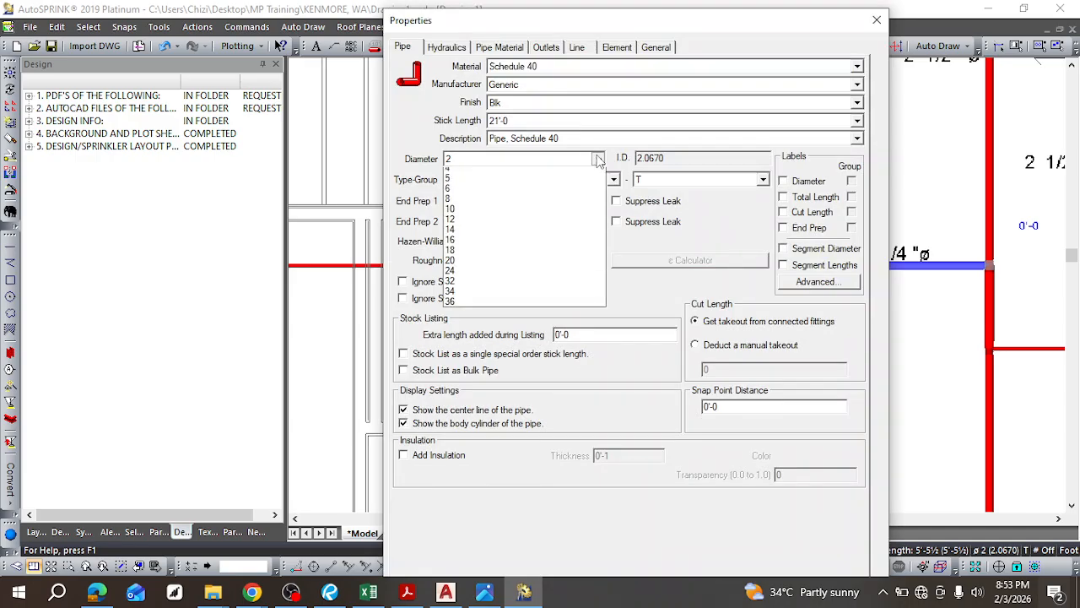
left_click(564, 216)
key("Return")
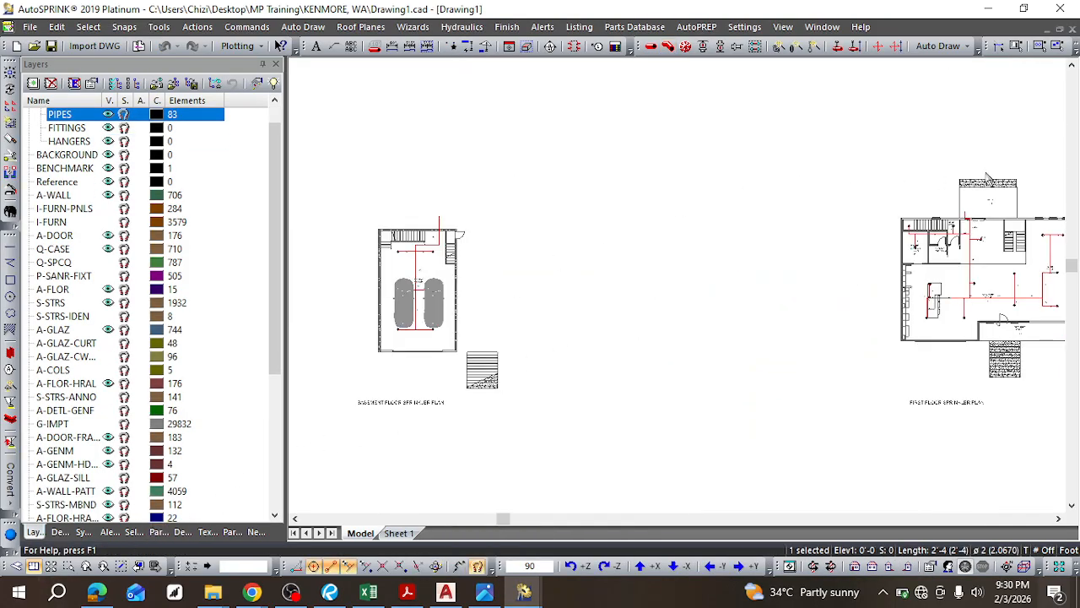
Step: Consult the Designing Sprinkler System steps in the MePF Notes Google Doc, then return to AutoSPRINK and inspect the basement floor sprinkler plan
scroll(992, 321, "down", 5)
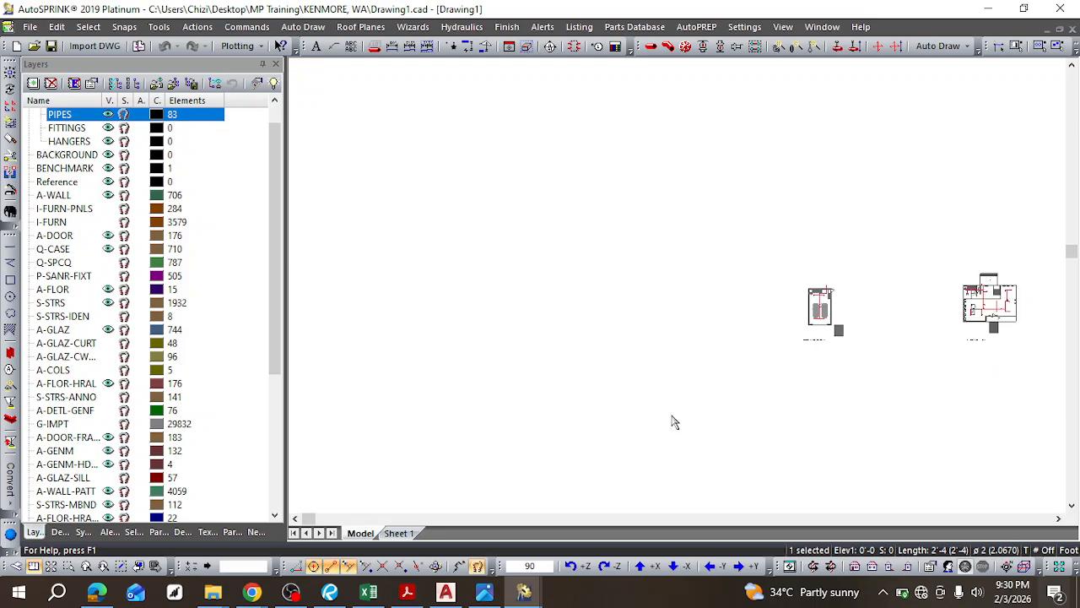
left_click(95, 594)
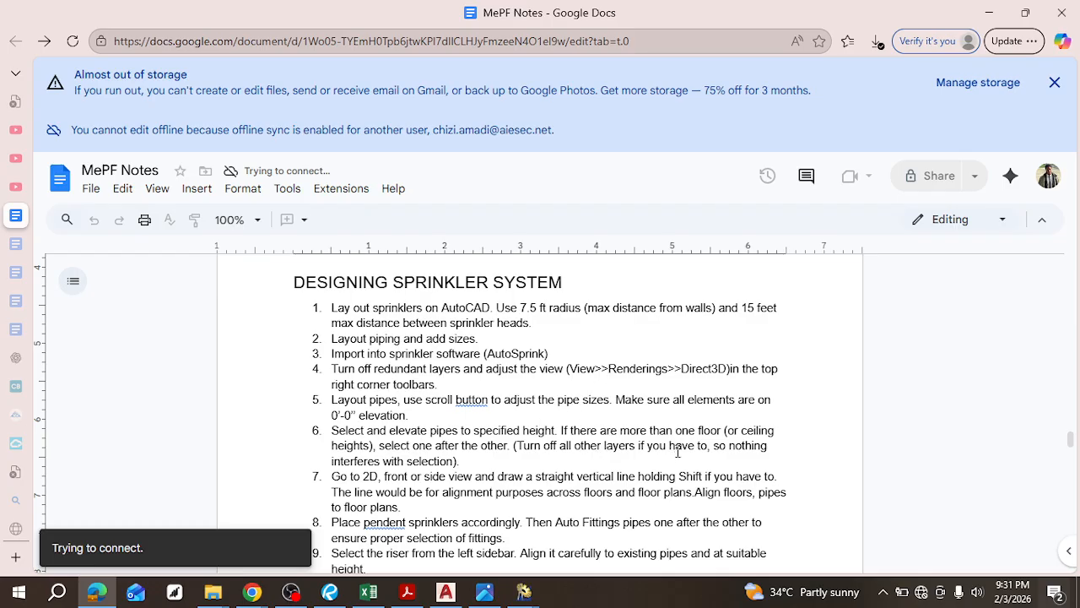
left_click(990, 8)
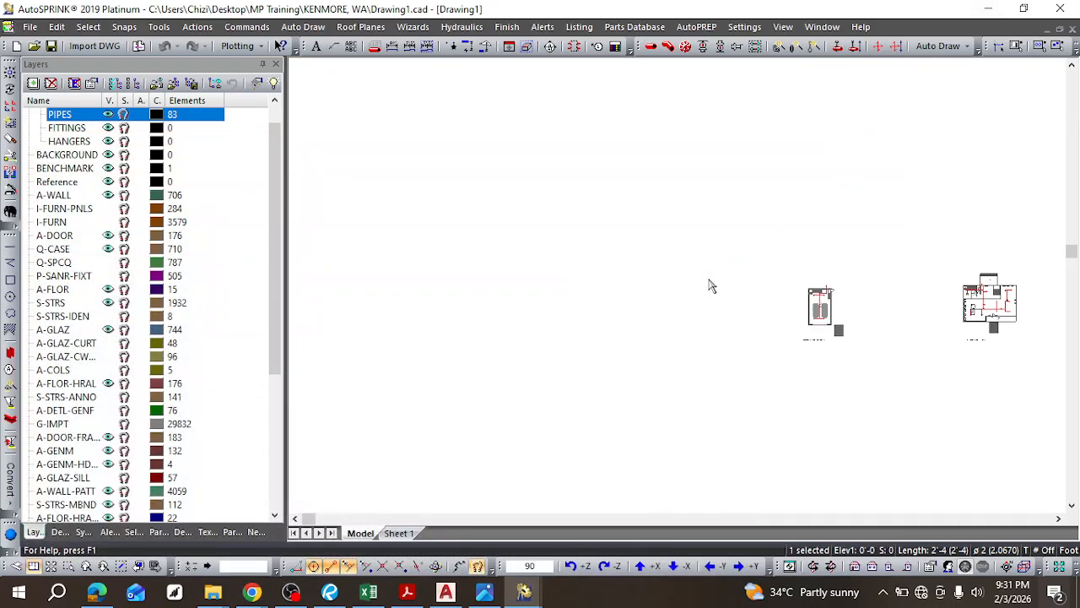
scroll(894, 312, "up", 3)
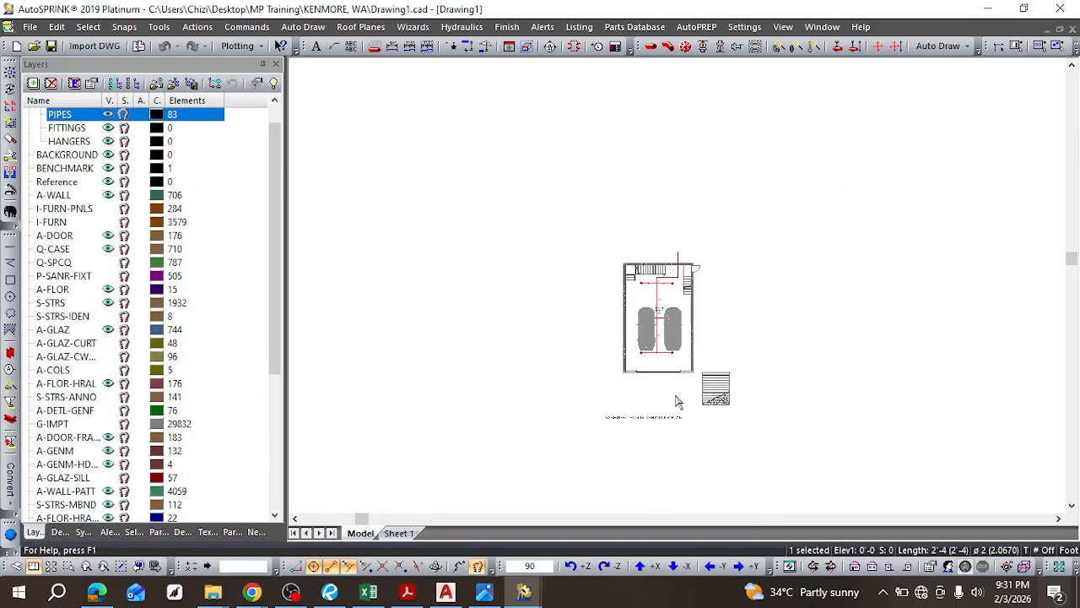
scroll(680, 397, "up", 2)
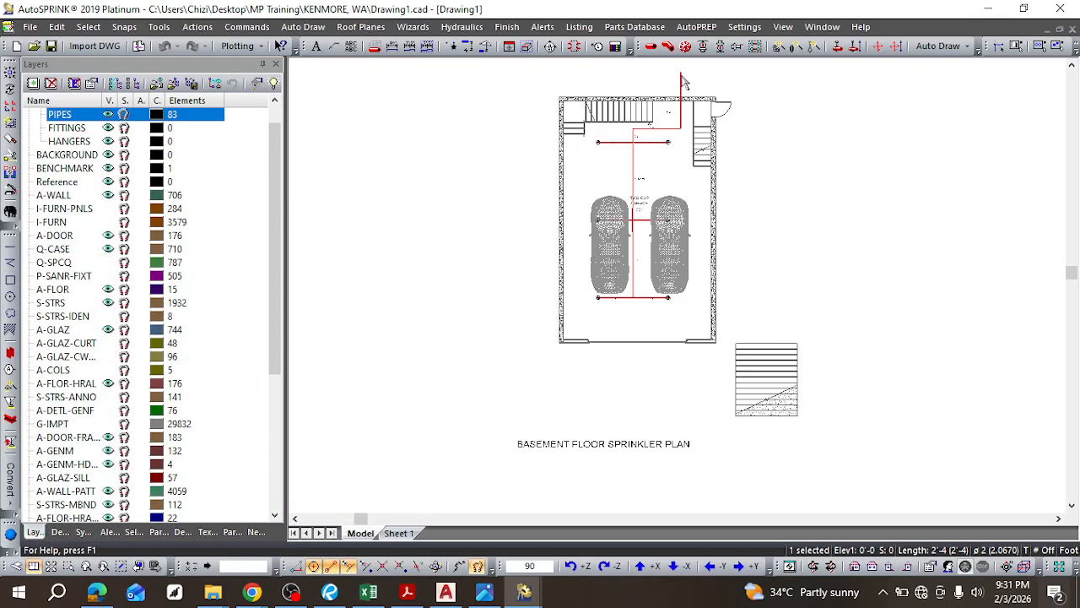
scroll(684, 77, "up", 1)
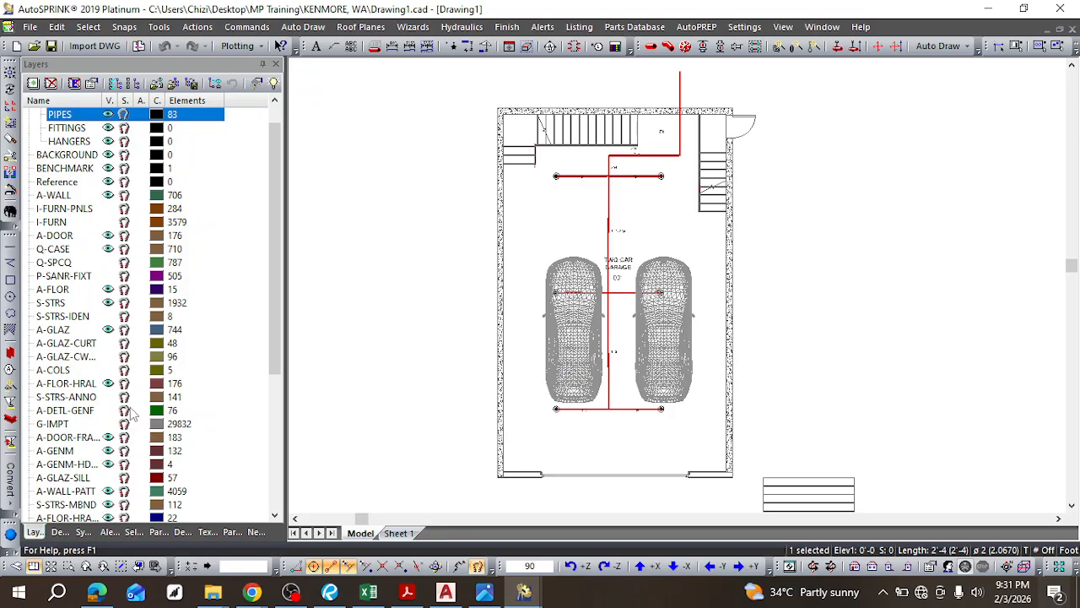
Step: Hide the 03-title block and A-AREA-IDEN layers
scroll(166, 363, "down", 5)
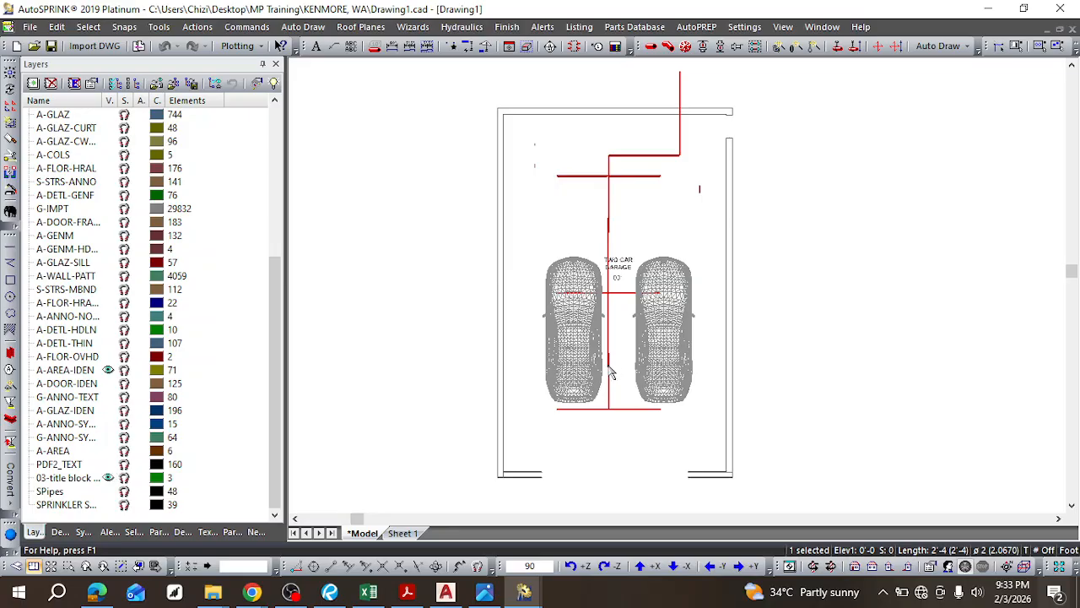
scroll(591, 384, "down", 2)
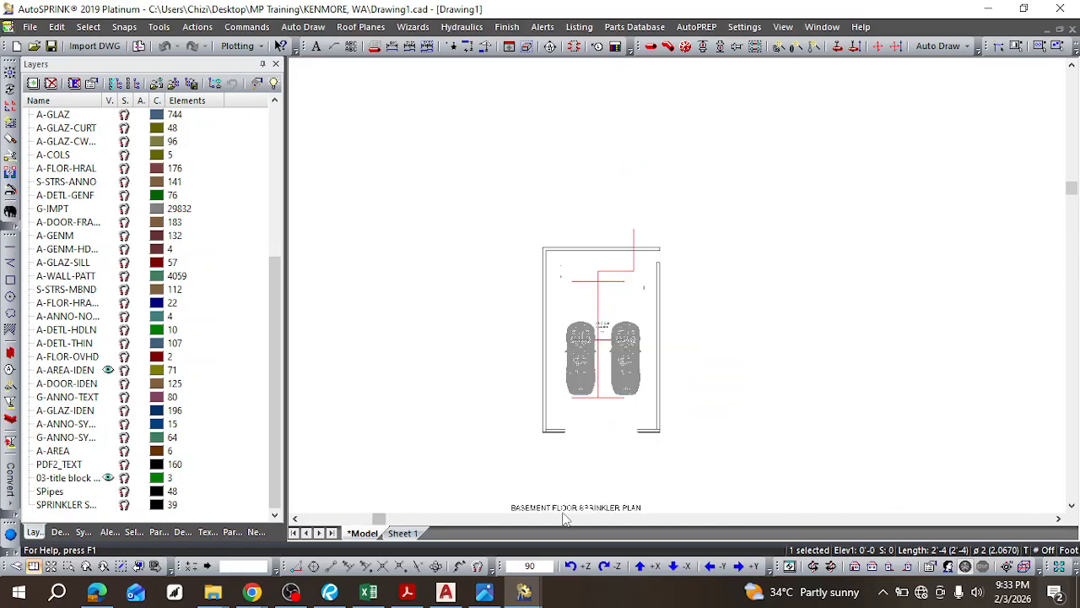
left_click(112, 478)
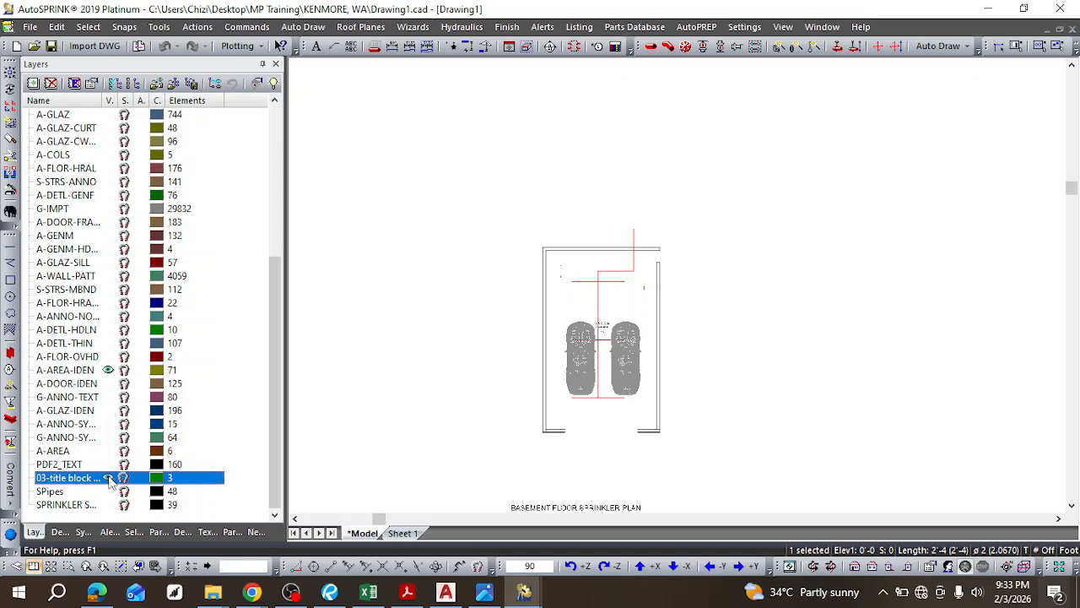
left_click(112, 371)
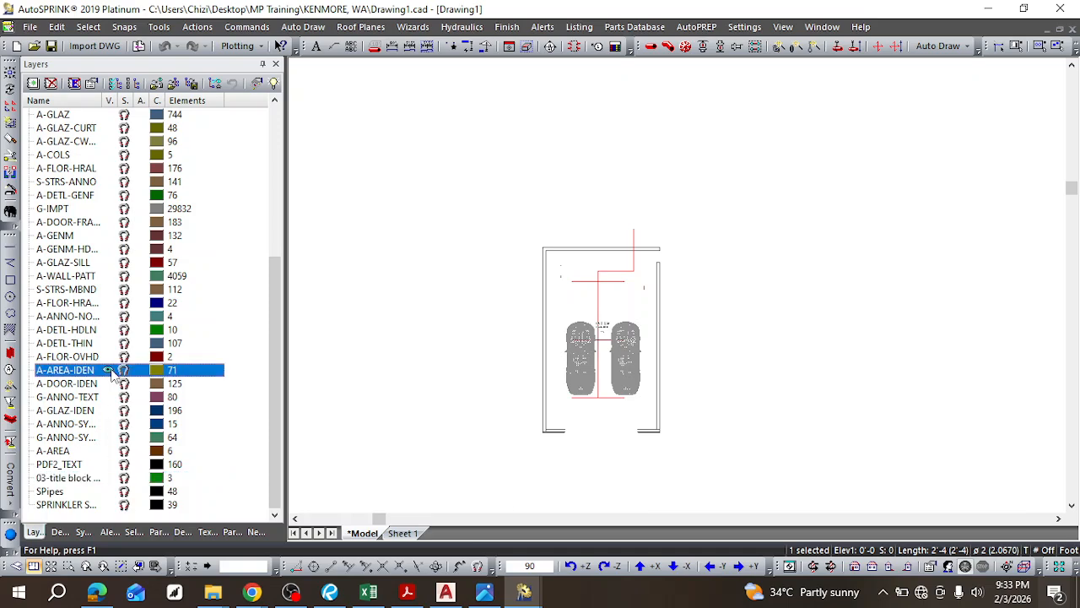
left_click(110, 371)
Step: Hide the A-WALL layer and layer 0, leaving only the sprinkler system layers displayed
scroll(121, 308, "up", 6)
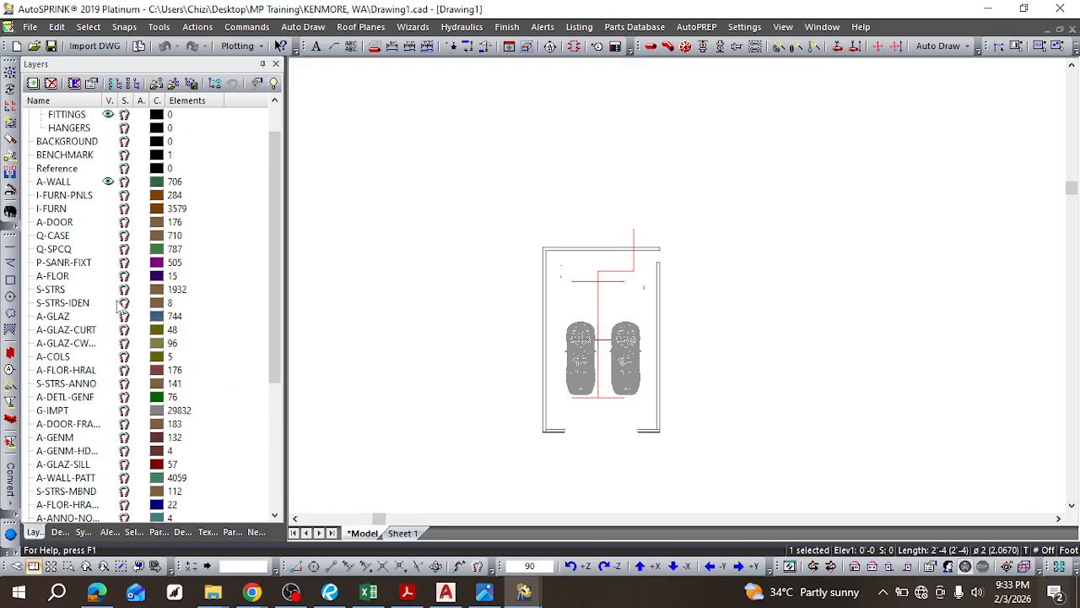
left_click(109, 222)
left_click(109, 223)
scroll(660, 284, "up", 4)
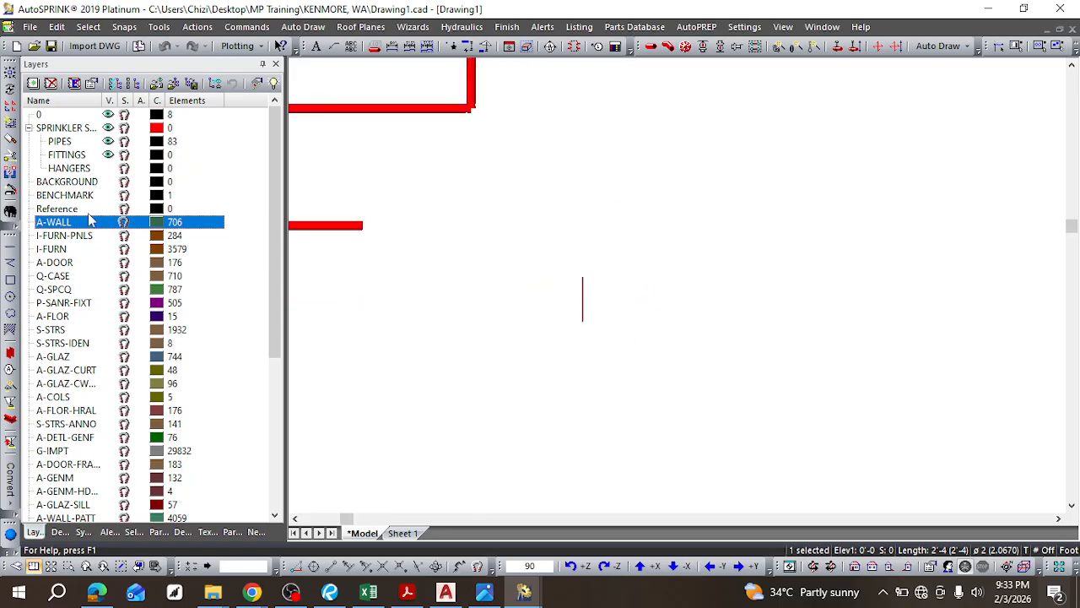
scroll(118, 312, "down", 6)
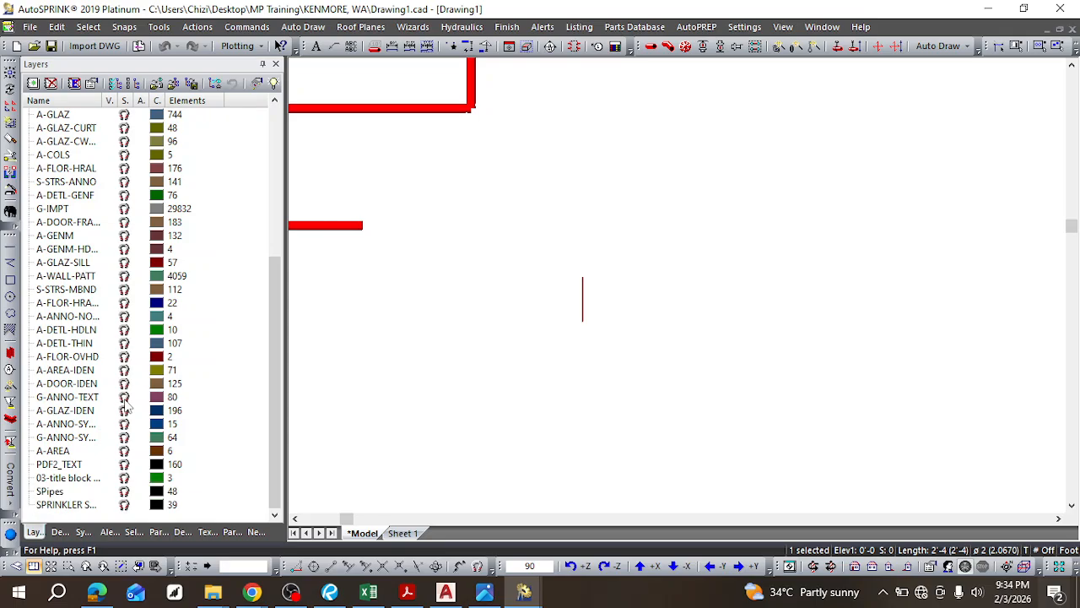
scroll(125, 407, "up", 6)
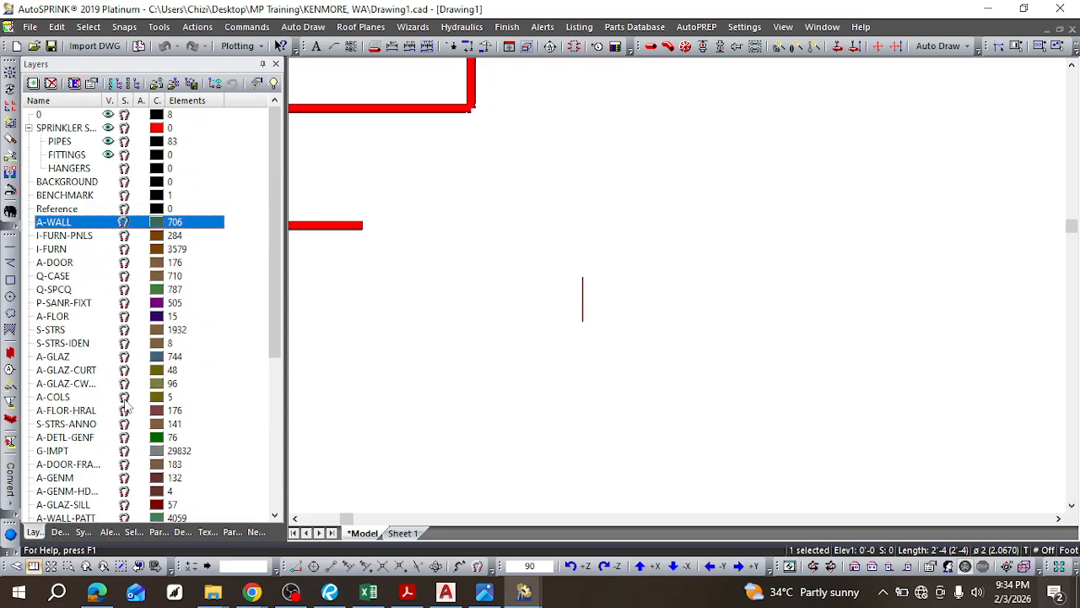
left_click(110, 118)
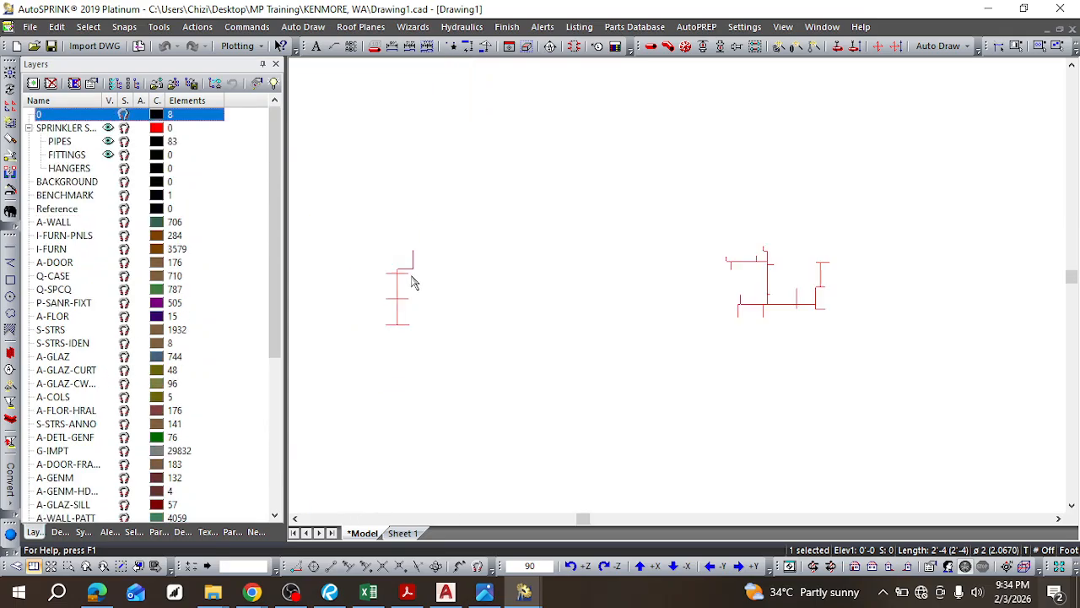
Step: Switch to the KENMORE, WA_A drawings in Revu and locate the level markers beside the South Elevation
scroll(410, 292, "up", 2)
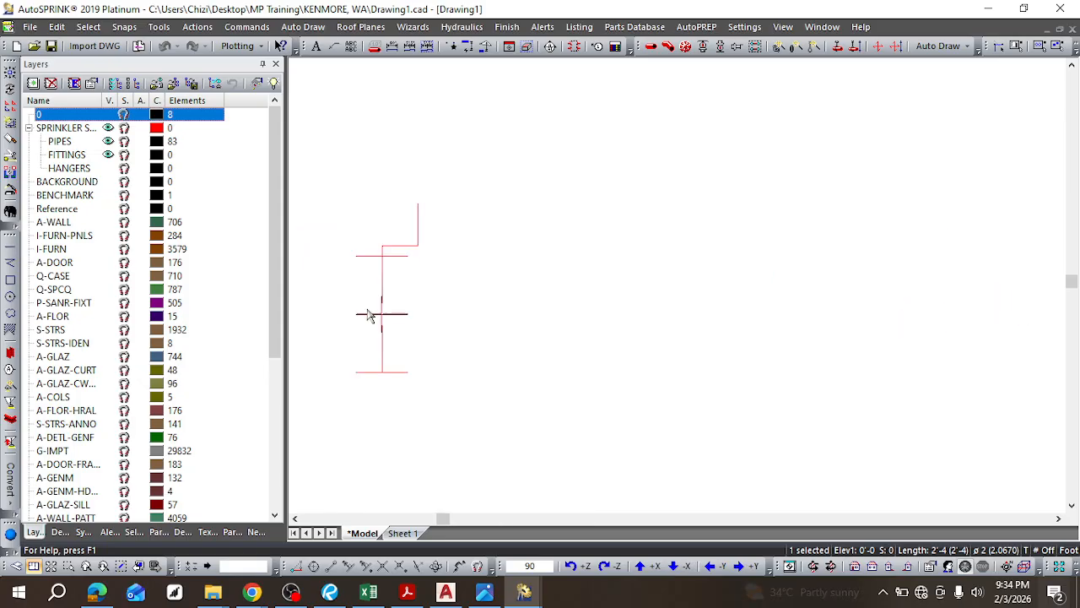
scroll(368, 319, "up", 3)
scroll(445, 274, "down", 3)
scroll(444, 277, "up", 2)
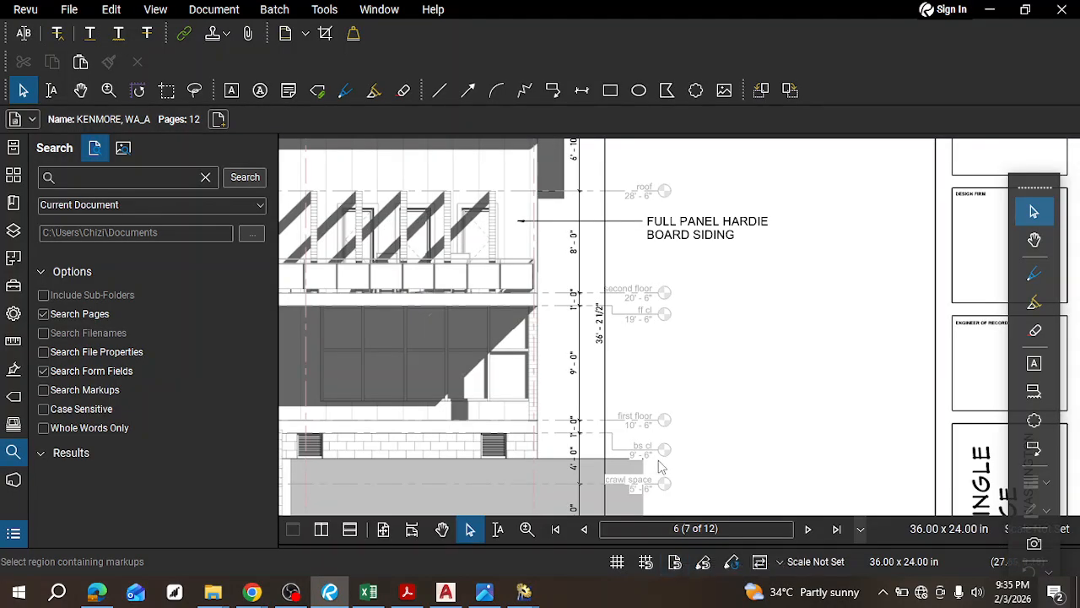
middle_click_drag(658, 395, 972, 381)
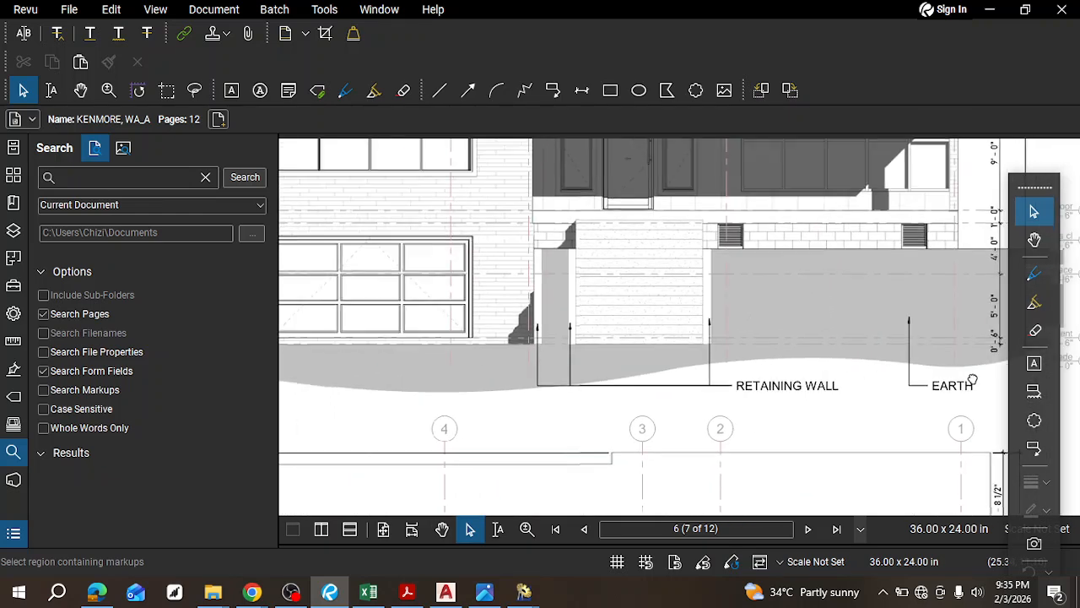
scroll(646, 345, "down", 5)
middle_click_drag(506, 333, 431, 425)
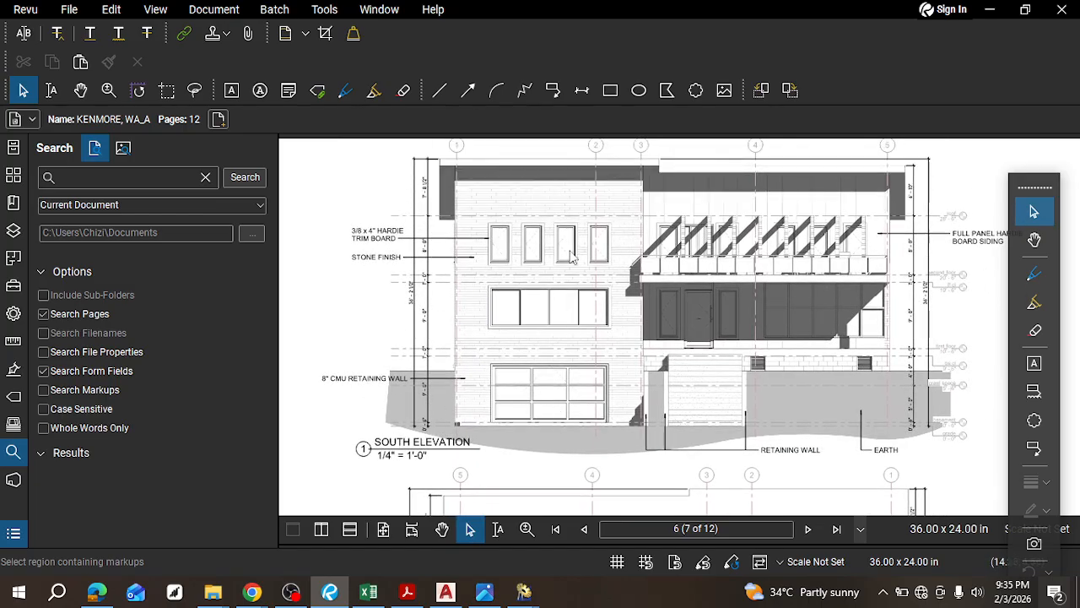
middle_click_drag(688, 373, 581, 387)
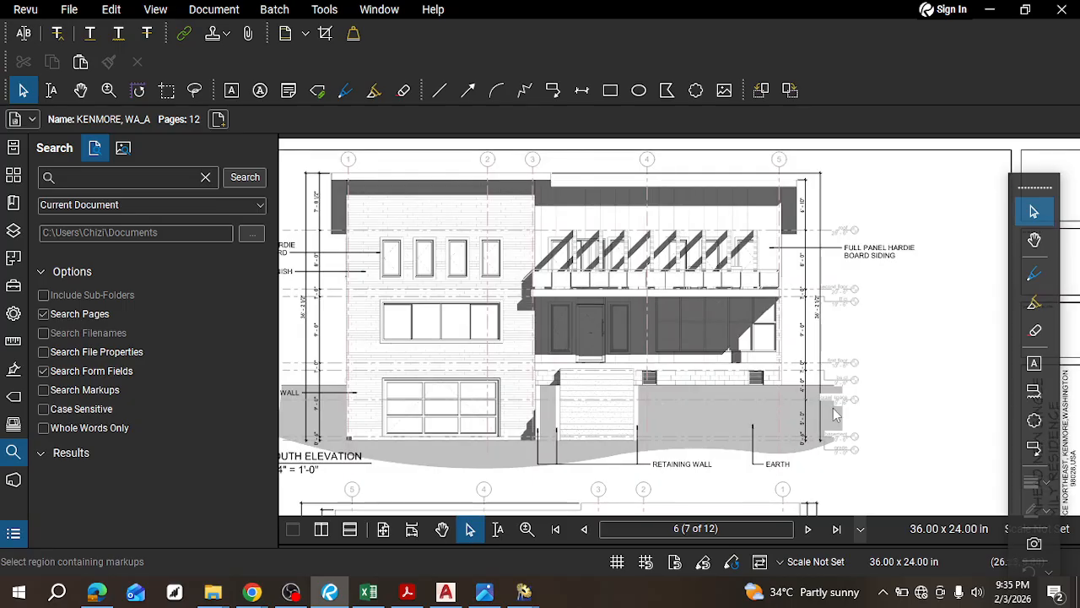
scroll(835, 414, "up", 2)
middle_click_drag(808, 412, 713, 415)
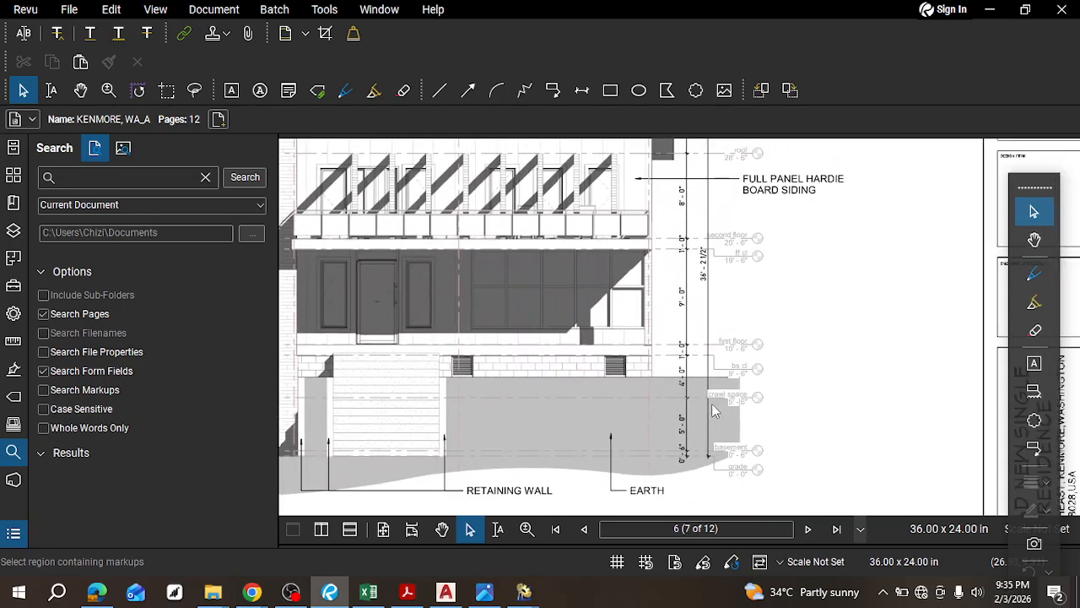
Step: Examine the South Elevation's floor, ceiling and roof level markers, from the crawl space up to the roof
scroll(717, 407, "up", 2)
scroll(679, 328, "up", 2)
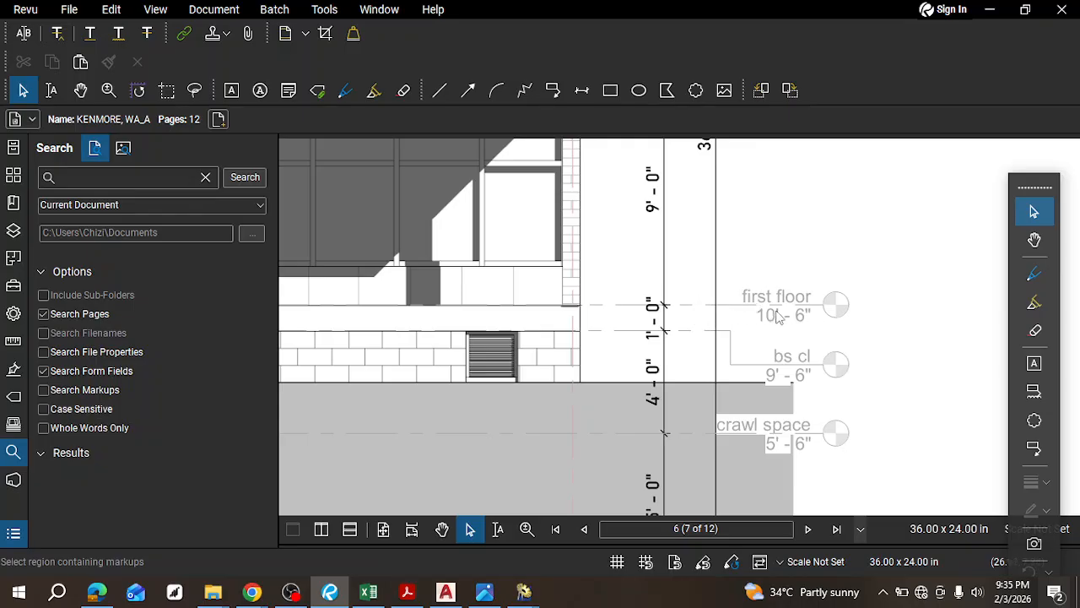
scroll(764, 304, "down", 1)
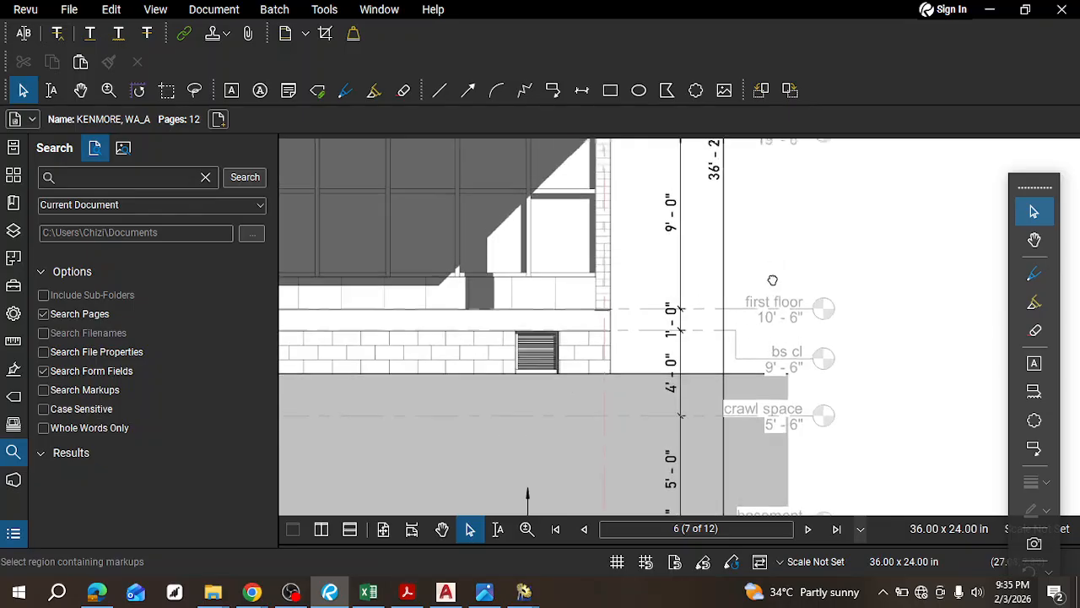
middle_click_drag(775, 259, 724, 496)
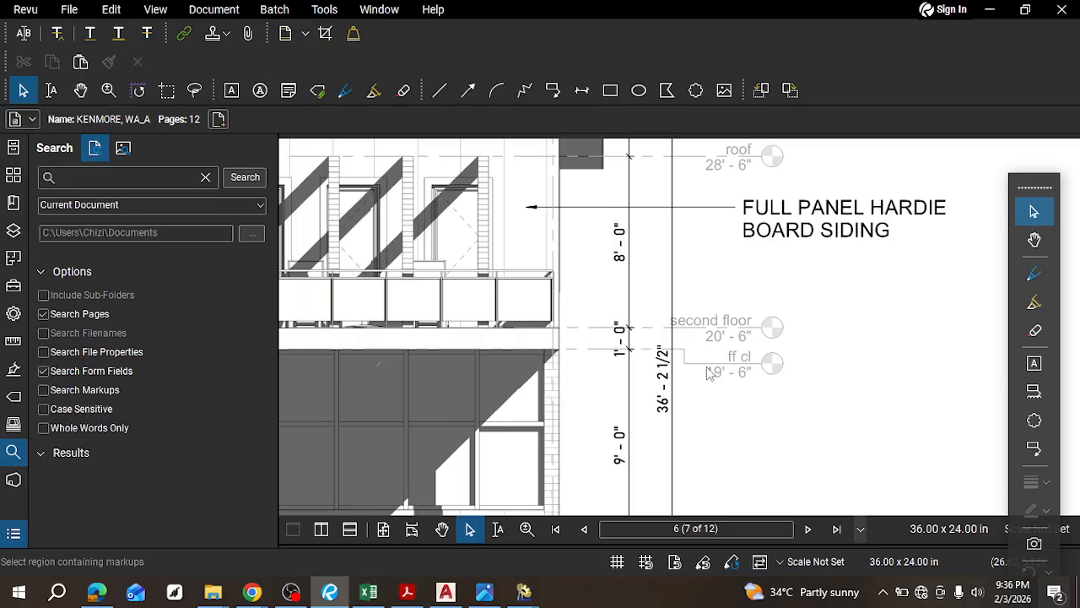
scroll(700, 303, "up", 4)
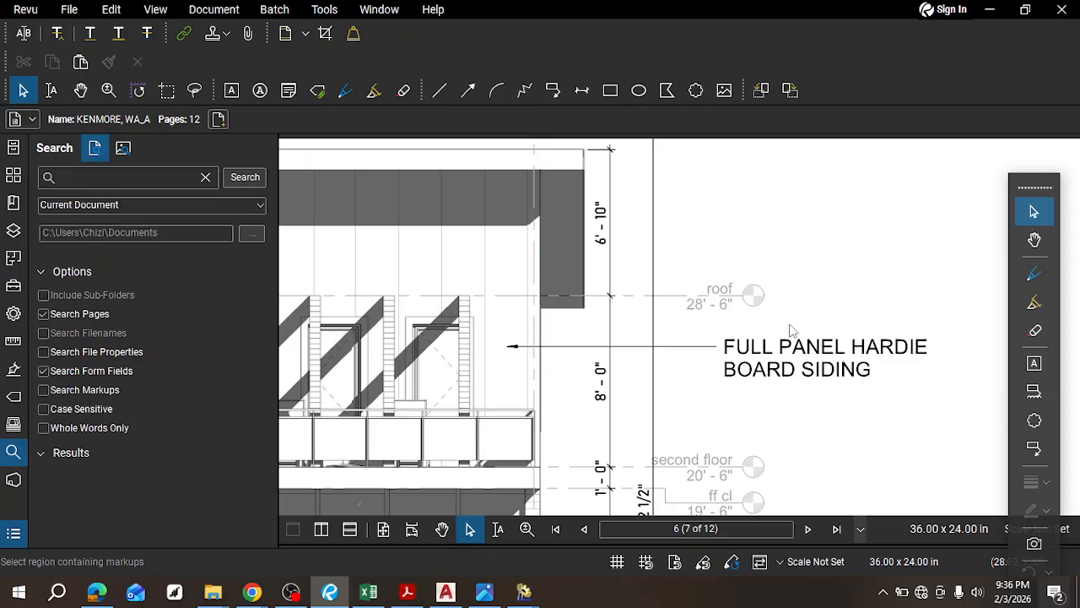
scroll(726, 405, "down", 3)
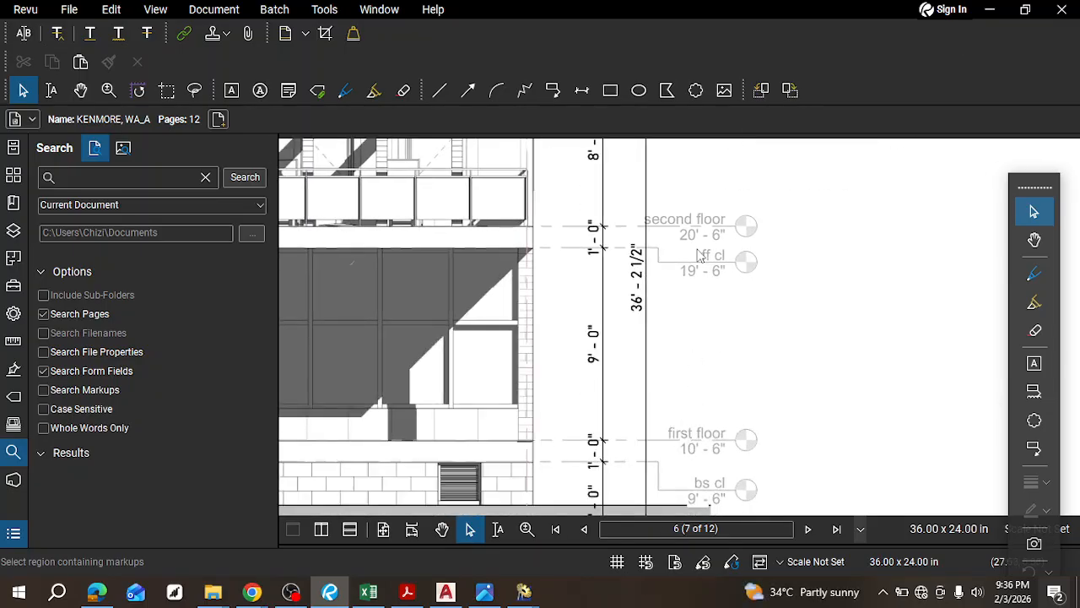
scroll(696, 383, "up", 1)
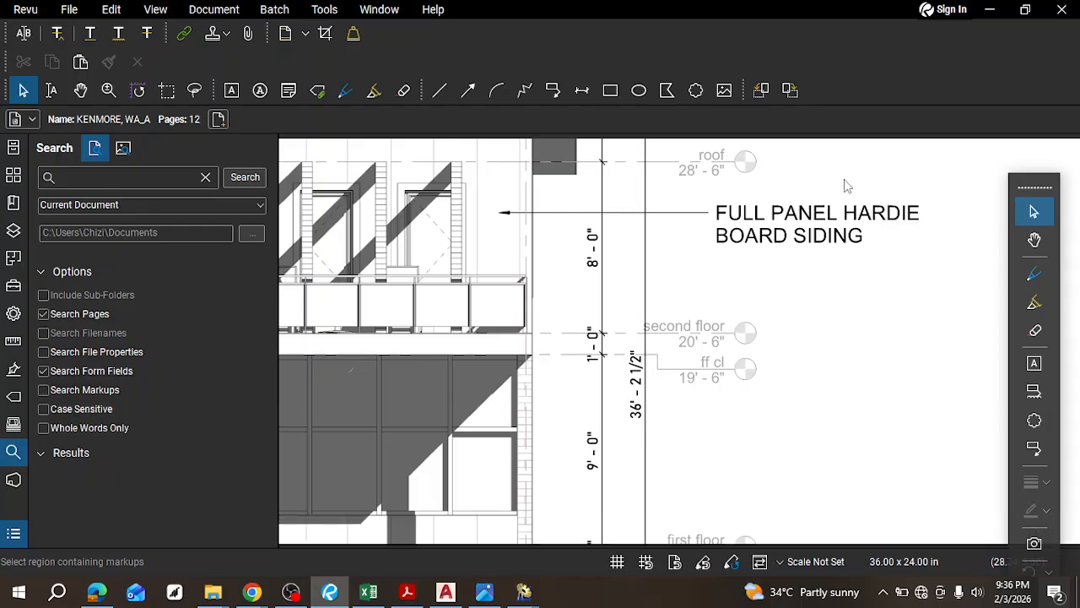
Step: Return to AutoSPRINK and elevate all the basement sprinkler pipes to 10'-0", using the lowest section as the alignment
key("alt+Tab")
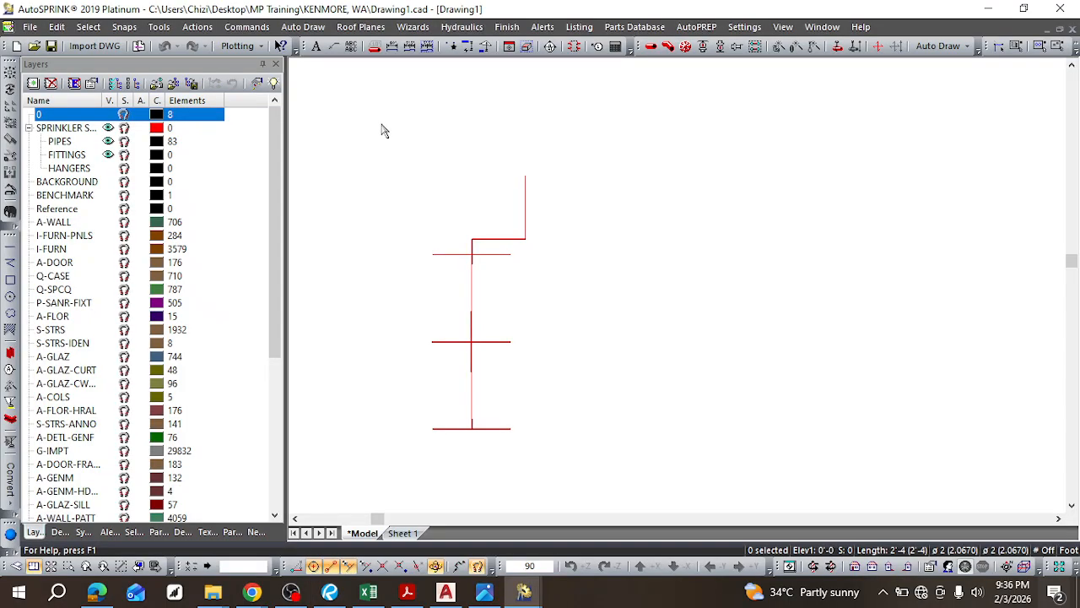
mouse_move(382, 130)
left_mouse_down()
mouse_move(430, 197)
mouse_move(535, 458)
mouse_move(569, 481)
left_mouse_up()
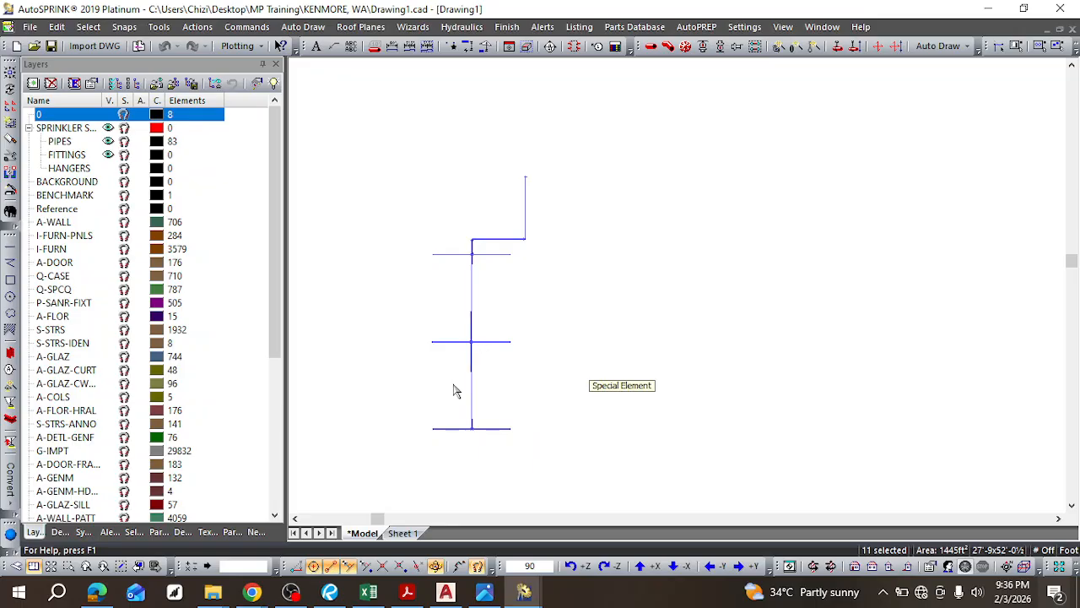
right_click(485, 342)
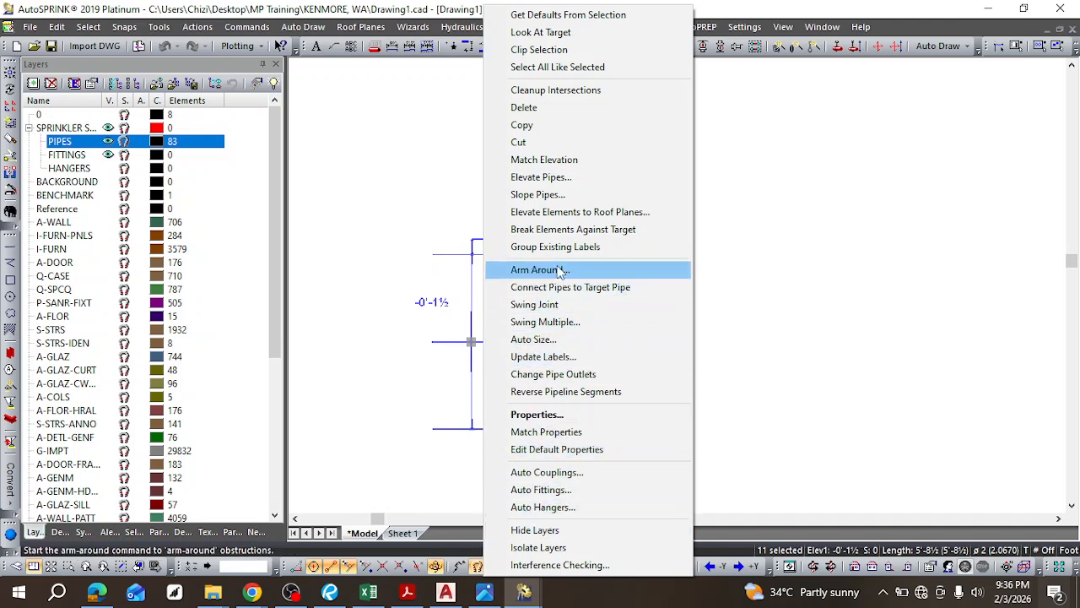
left_click(555, 177)
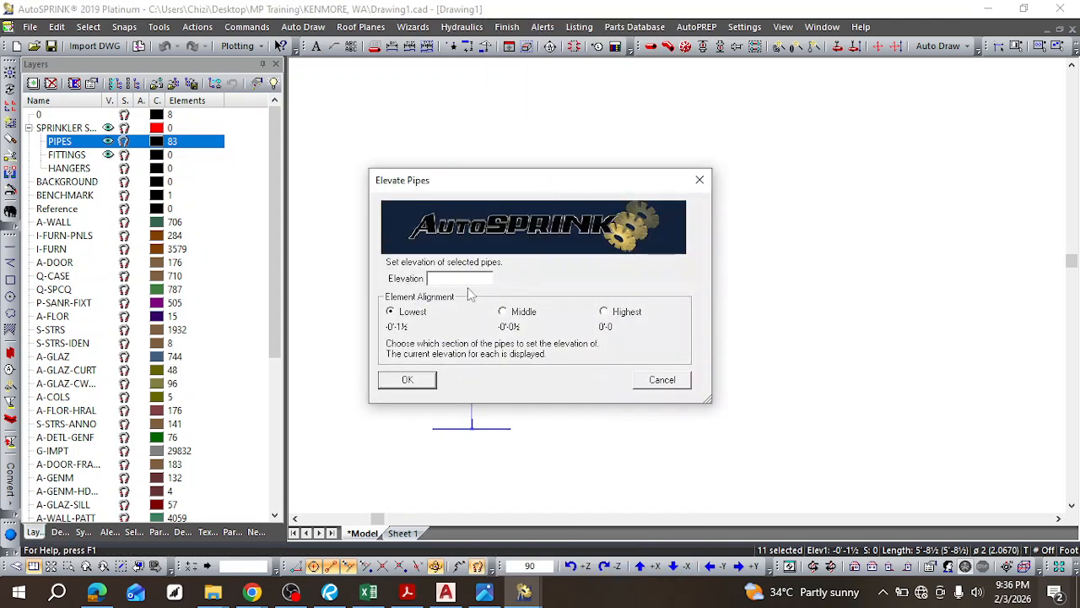
type("1")
type("'0\"")
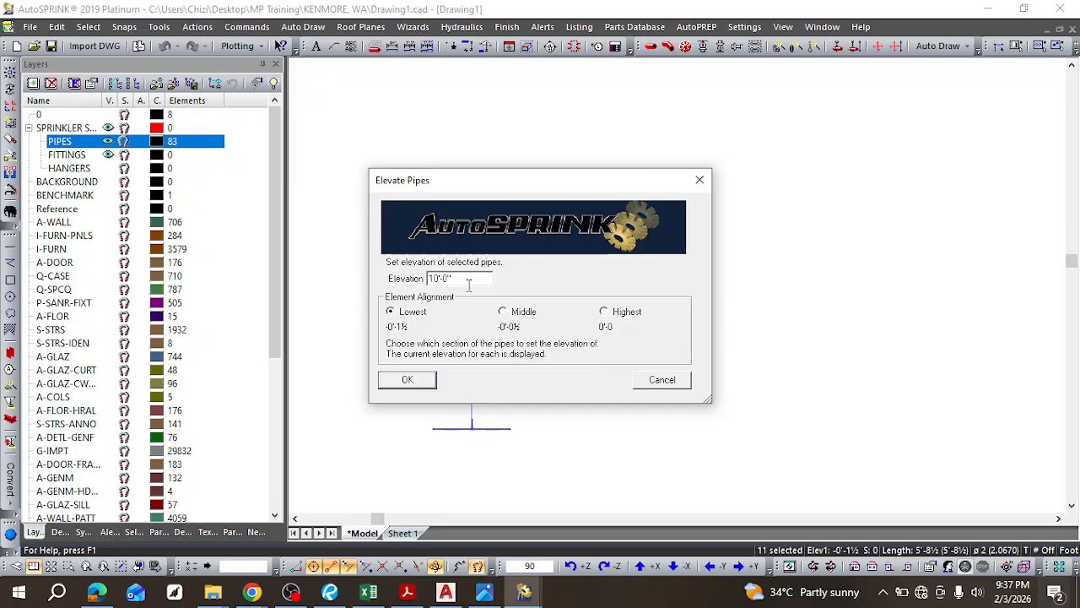
left_click(407, 381)
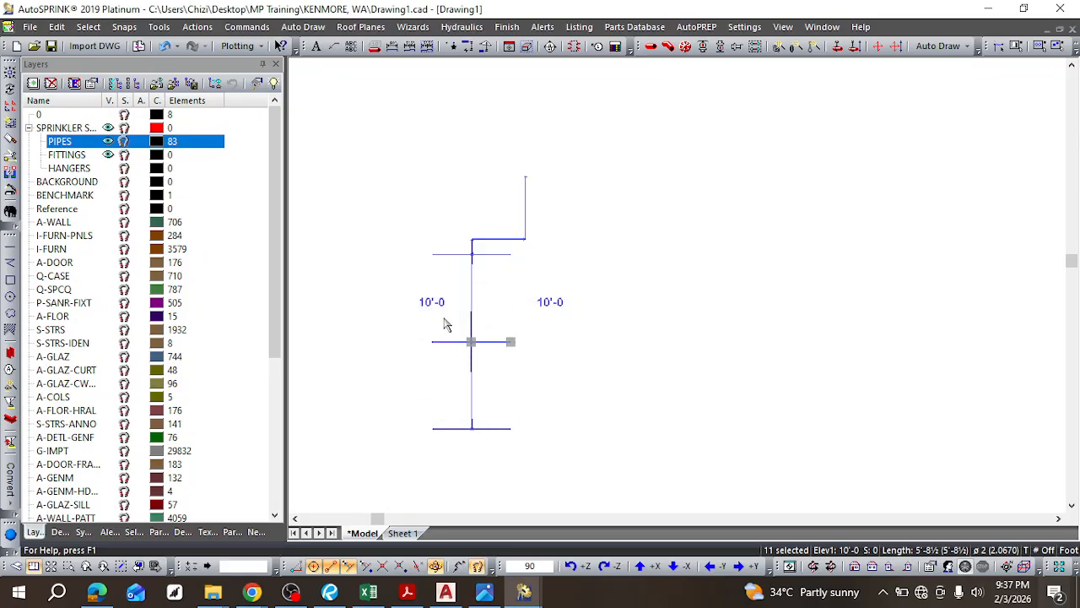
scroll(460, 339, "up", 4)
scroll(478, 355, "down", 3)
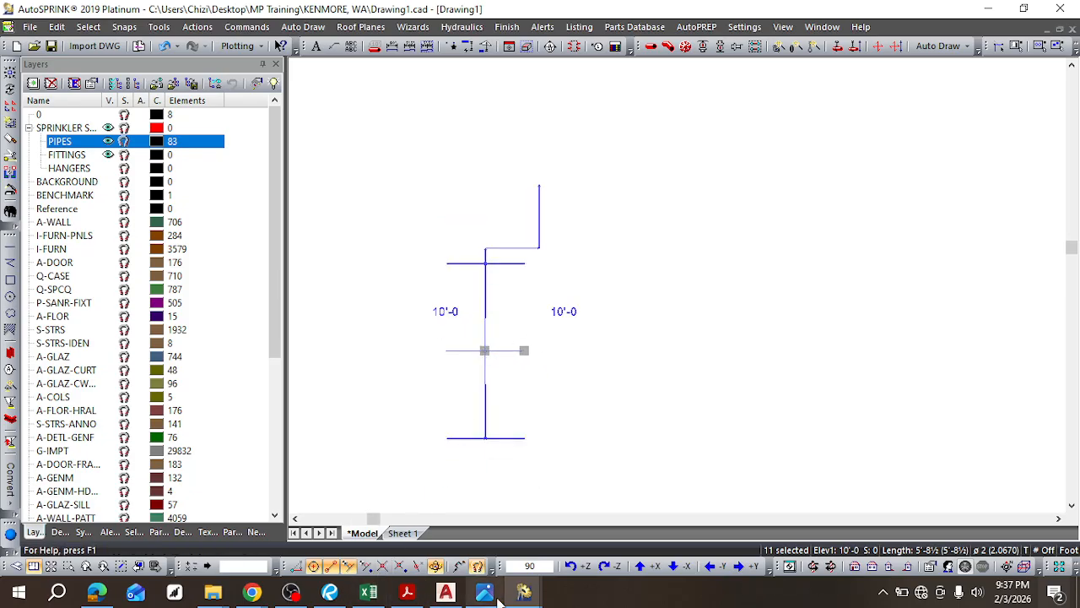
Step: Recheck the first floor, second floor and ceiling levels on the South Elevation in Revu, then return to AutoSPRINK
left_click(327, 595)
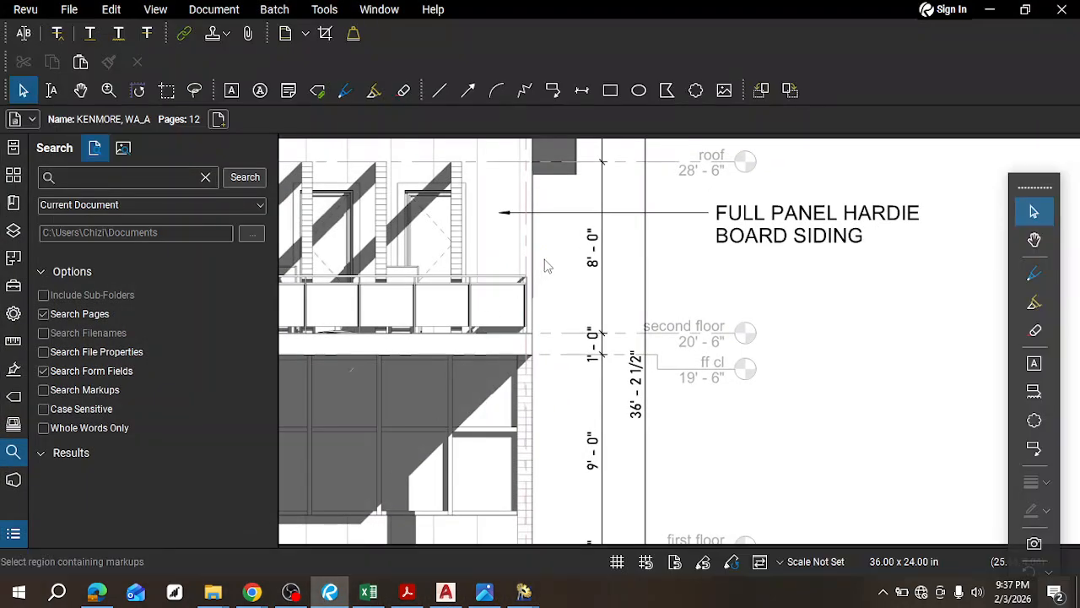
scroll(601, 325, "down", 3)
scroll(640, 480, "up", 2)
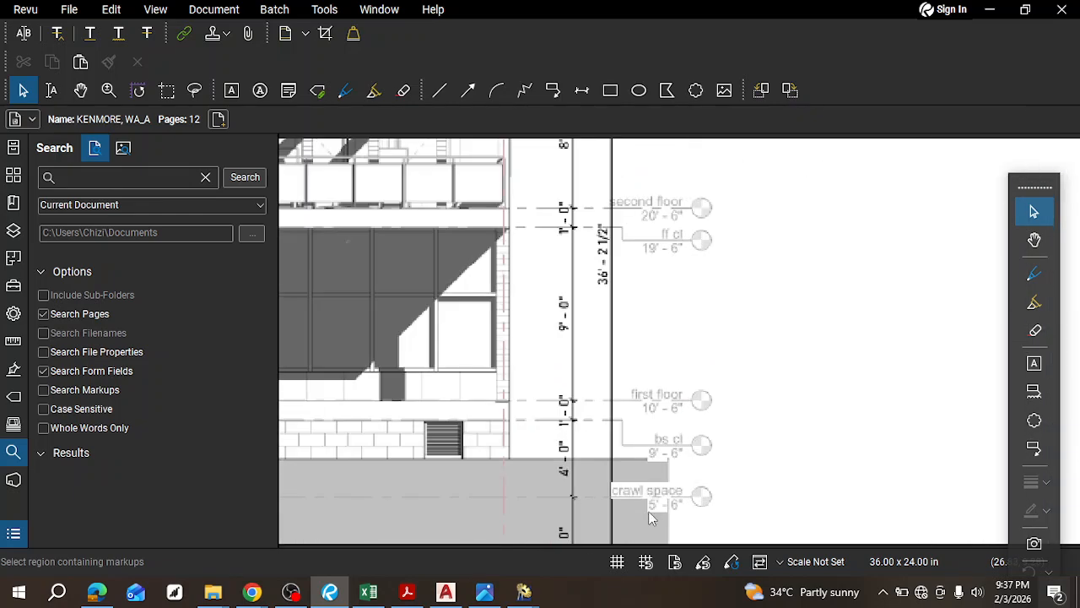
mouse_move(658, 440)
middle_mouse_down()
mouse_move(665, 492)
mouse_move(653, 556)
middle_mouse_up()
left_click(991, 9)
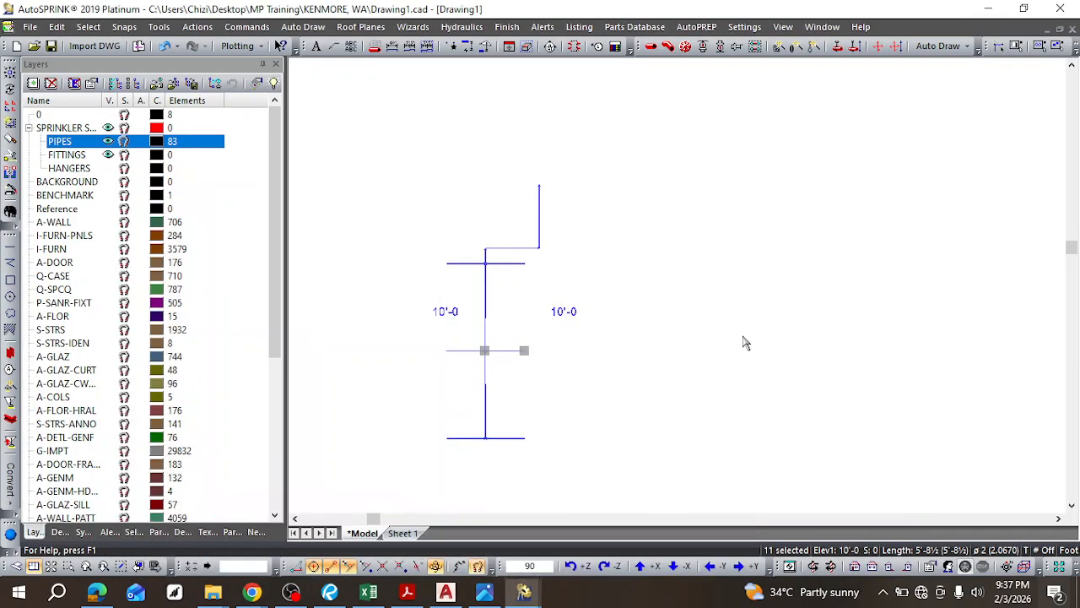
Step: Elevate all pipes of the middle sprinkler network to 20'-0", using the lowest section as the alignment
scroll(650, 368, "down", 2)
mouse_move(787, 339)
middle_mouse_down()
mouse_move(707, 366)
mouse_move(431, 384)
middle_mouse_up()
scroll(655, 338, "down", 5)
scroll(658, 345, "down", 3)
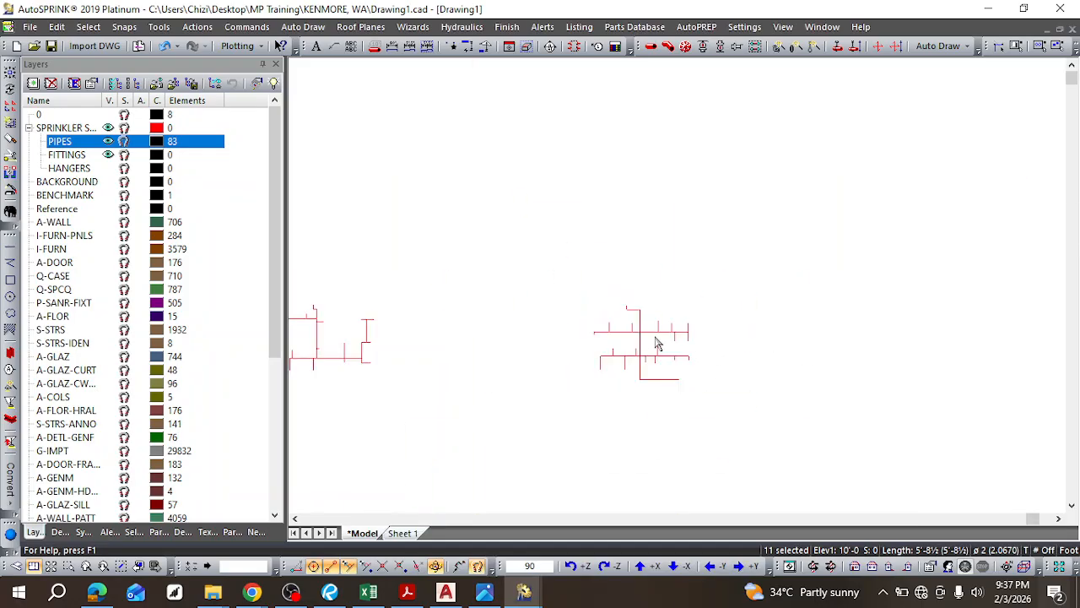
scroll(442, 361, "down", 2)
scroll(343, 350, "up", 2)
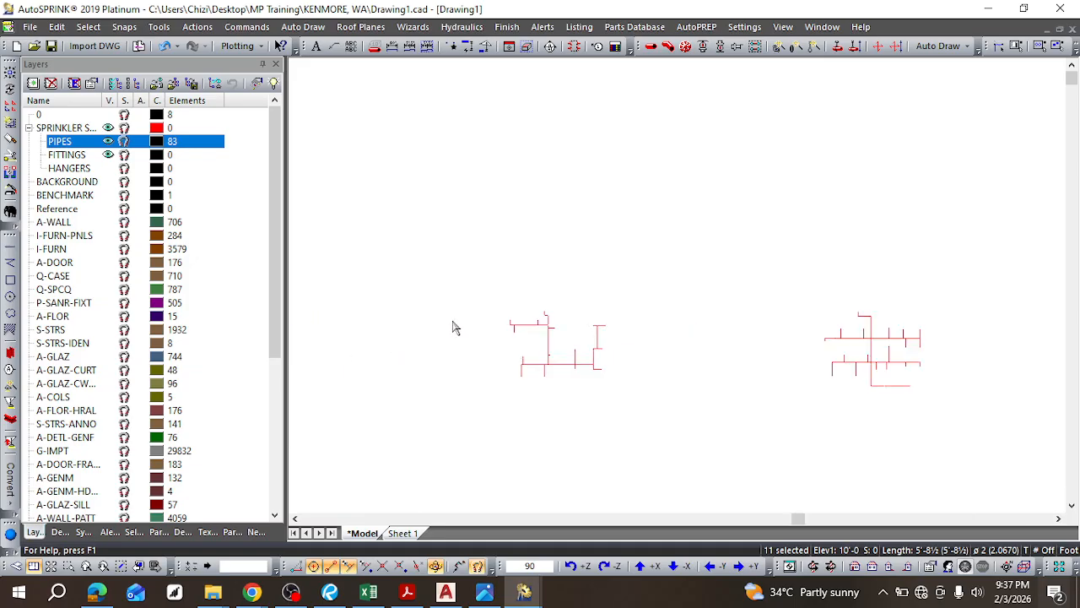
mouse_move(492, 290)
left_mouse_down()
mouse_move(585, 398)
mouse_move(663, 414)
left_mouse_up()
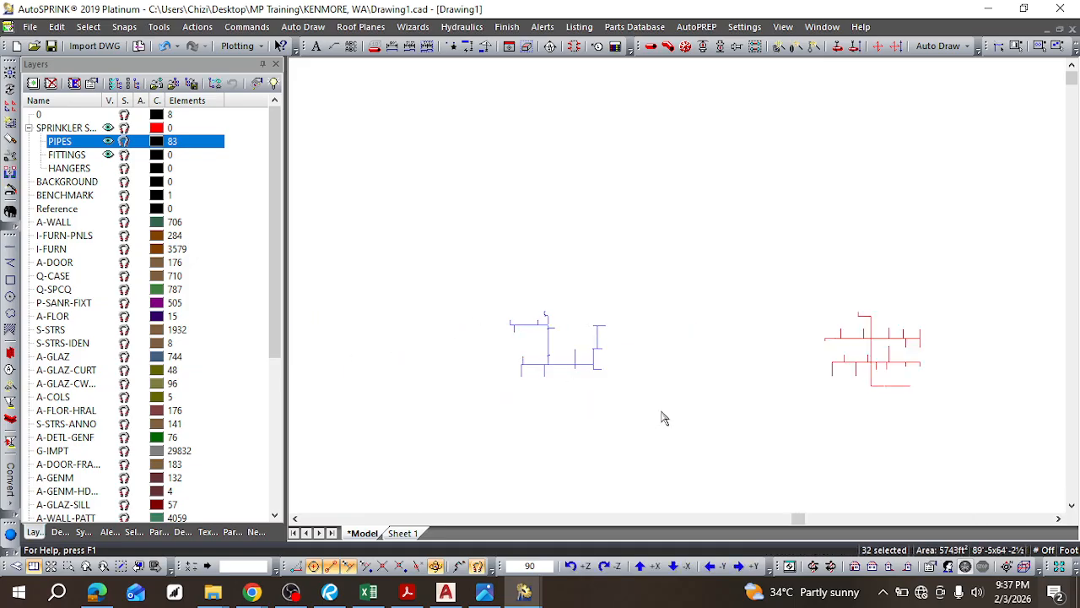
scroll(556, 355, "up", 2)
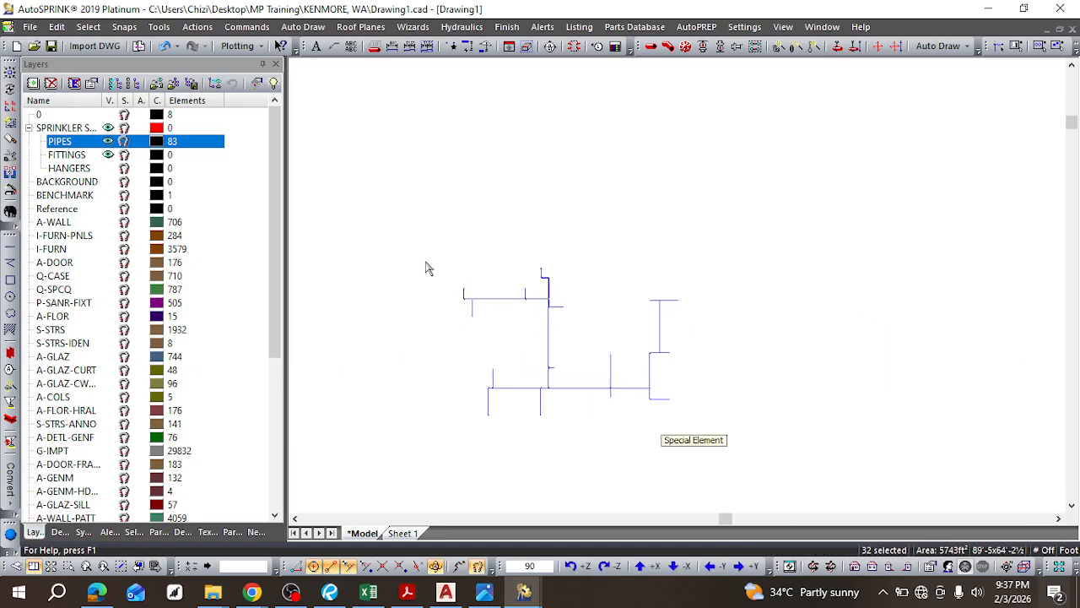
right_click(541, 301)
left_click(644, 176)
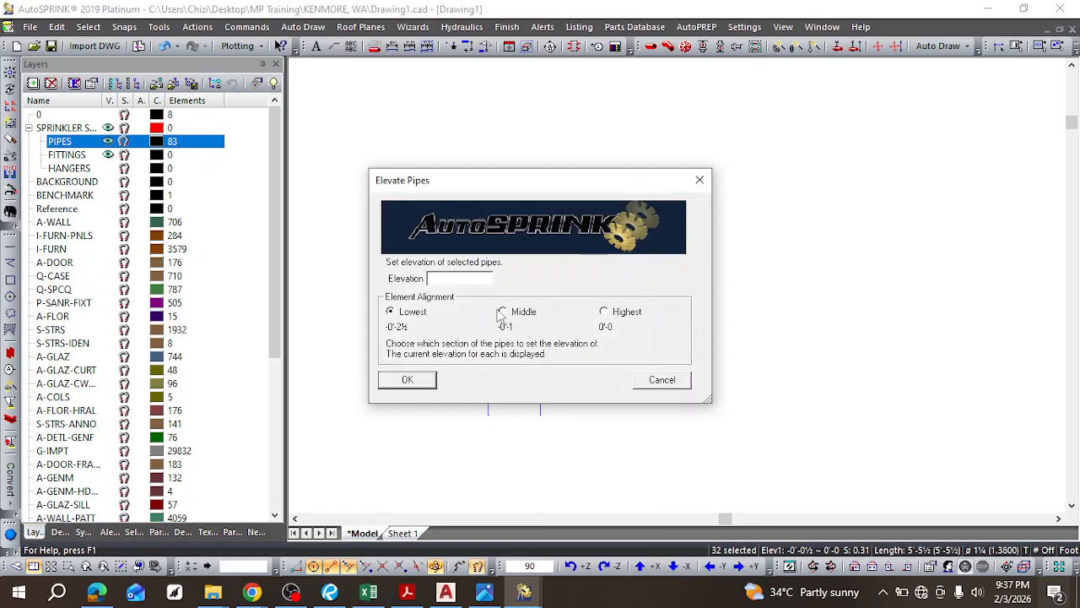
type("20'-0\"")
left_click(421, 385)
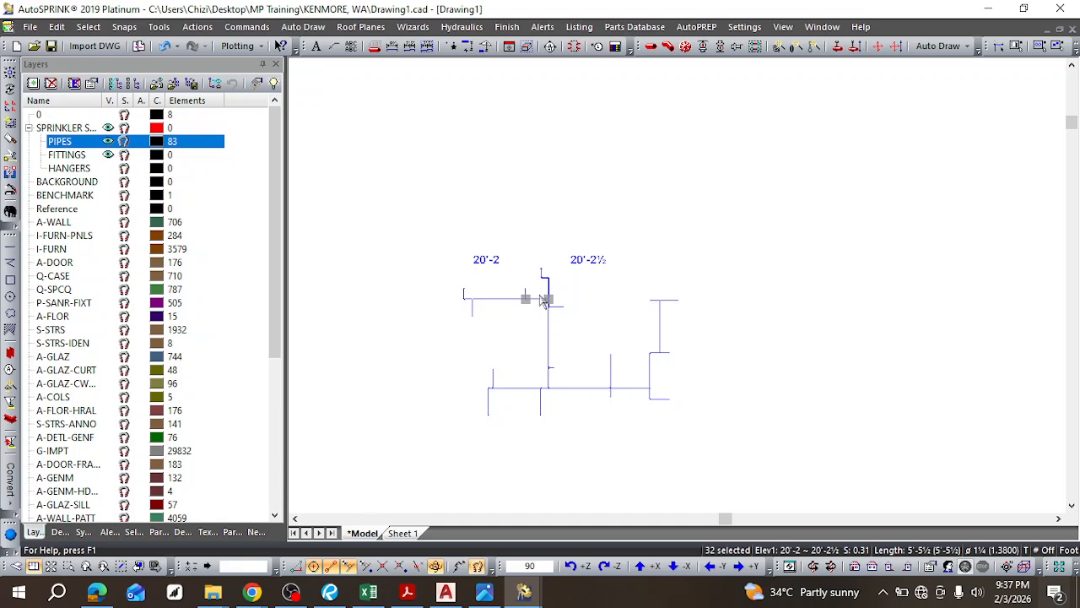
Step: Inspect the elevations of individual pipes in the middle network, including an upper branch, the main and the far vertical branch
scroll(581, 278, "up", 1)
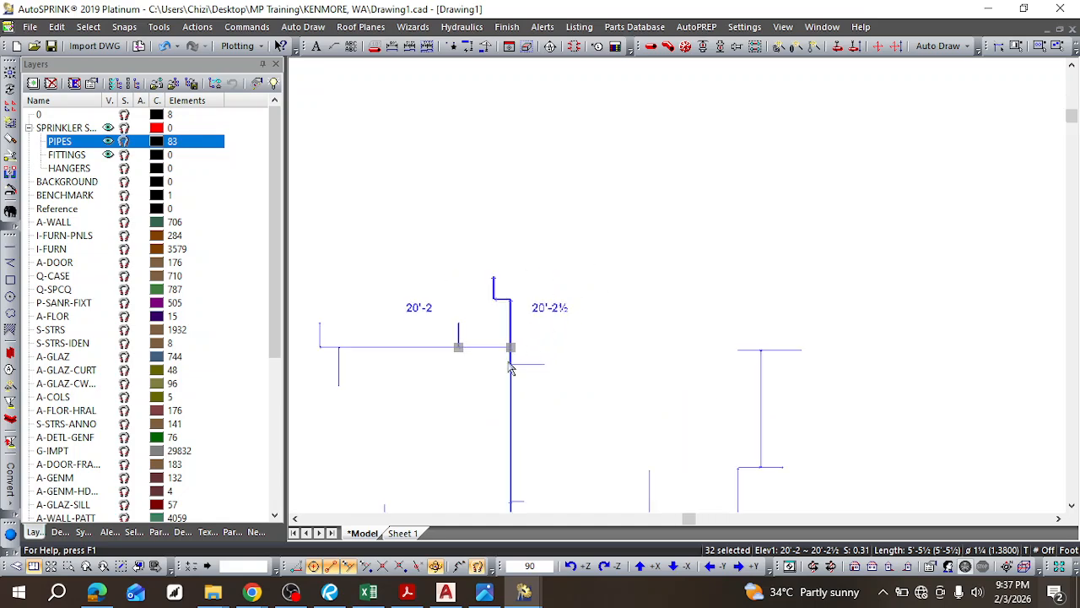
scroll(513, 367, "up", 1)
key("Escape")
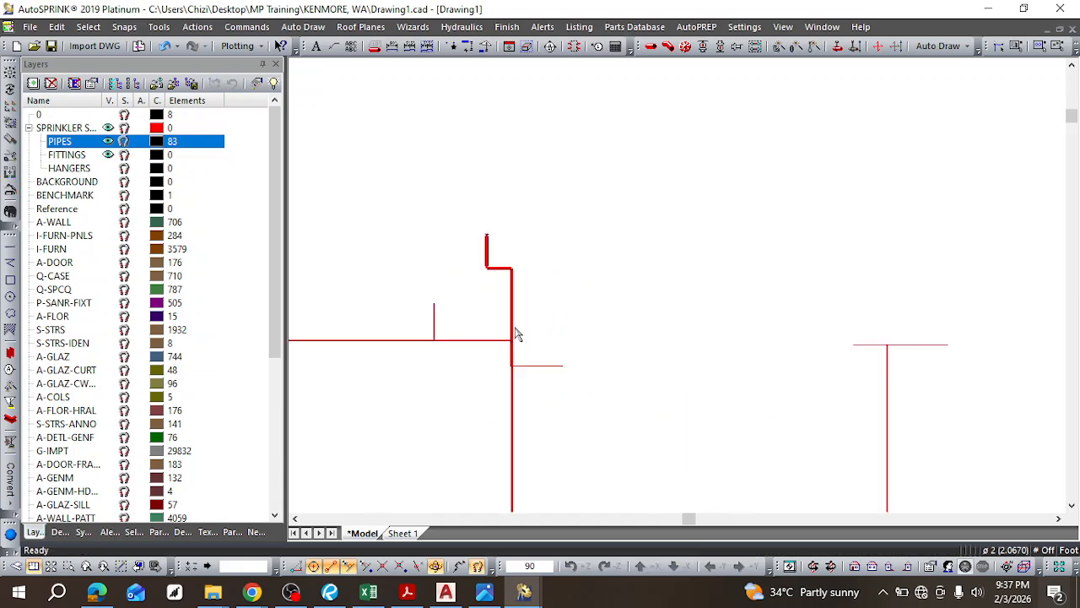
left_click(483, 343)
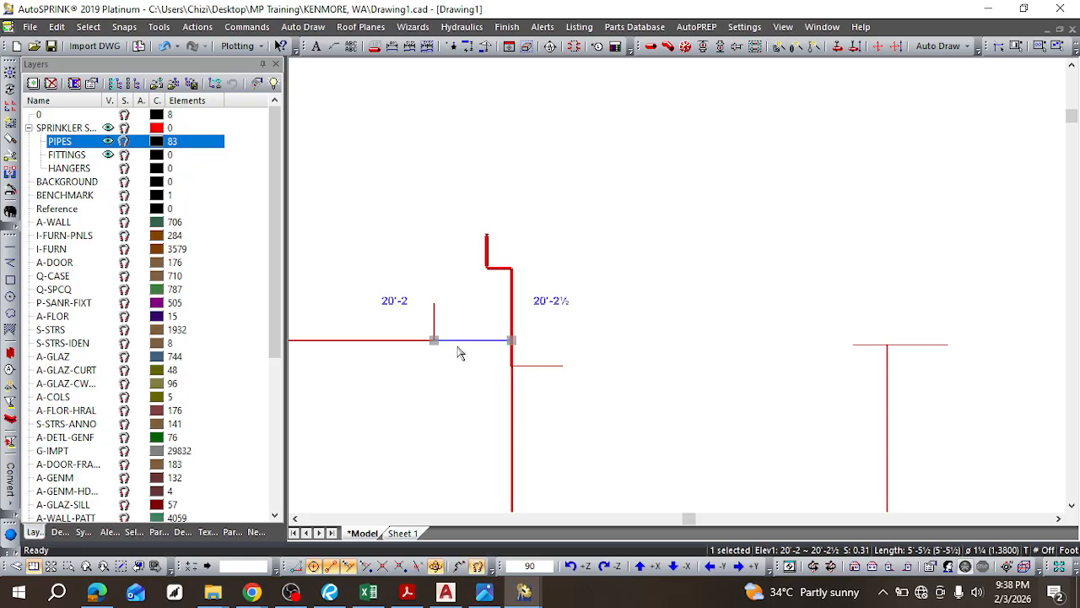
scroll(460, 353, "down", 3)
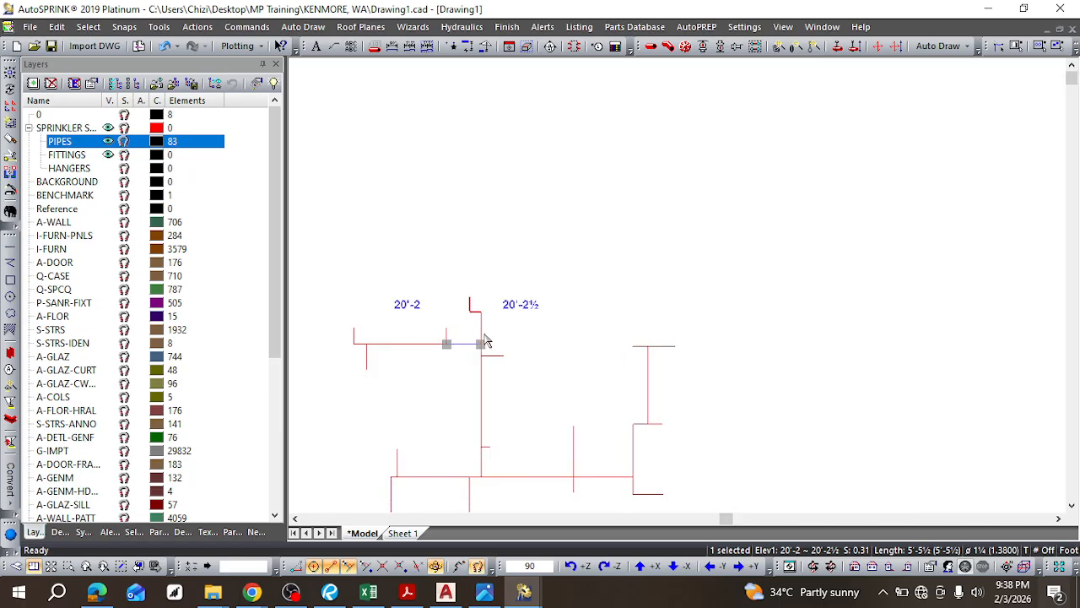
left_click(484, 340)
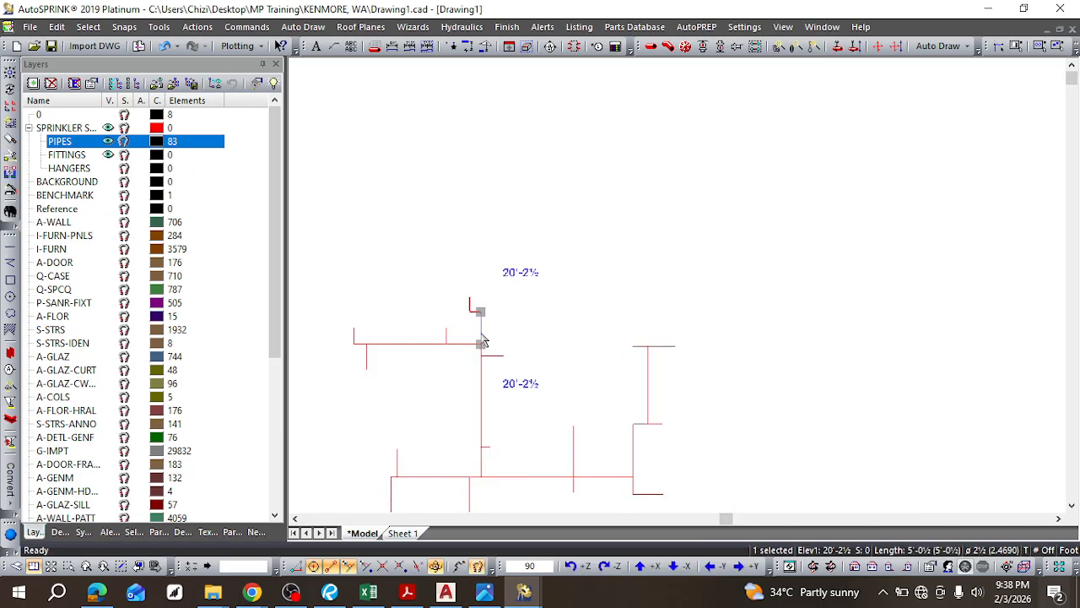
key("Escape")
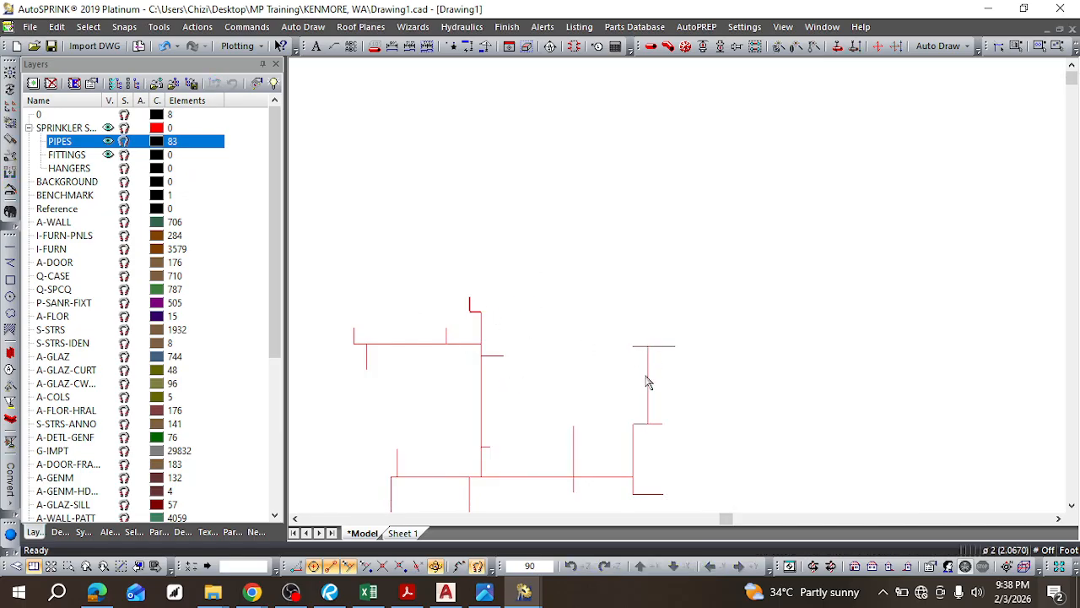
left_click(648, 386)
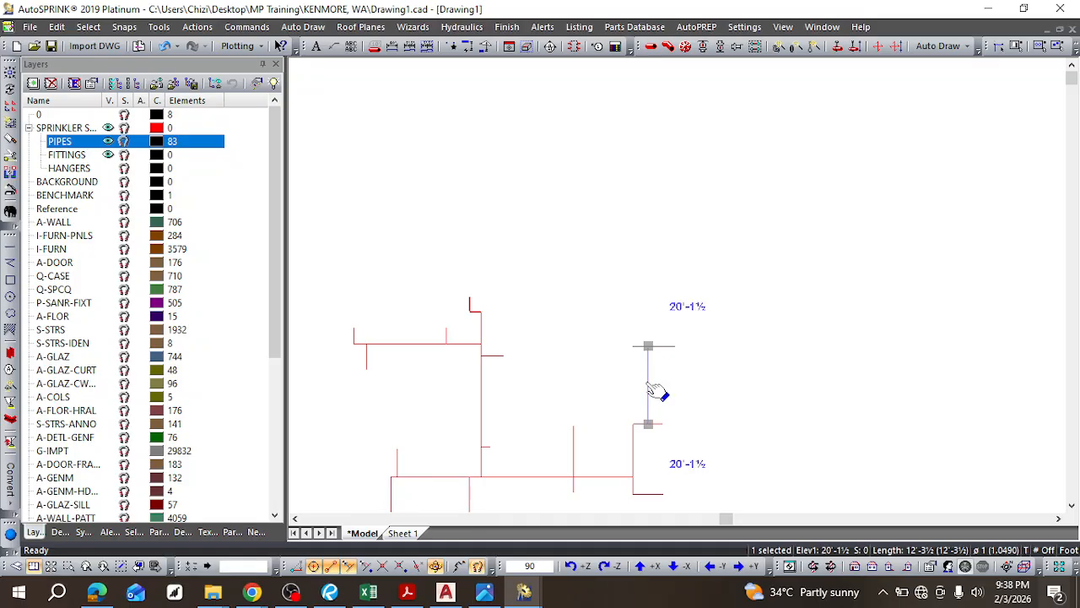
Step: Elevate all pipes of the middle sprinkler network to 20'-0", using the middle section as the alignment
key("Escape")
scroll(261, 304, "down", 1)
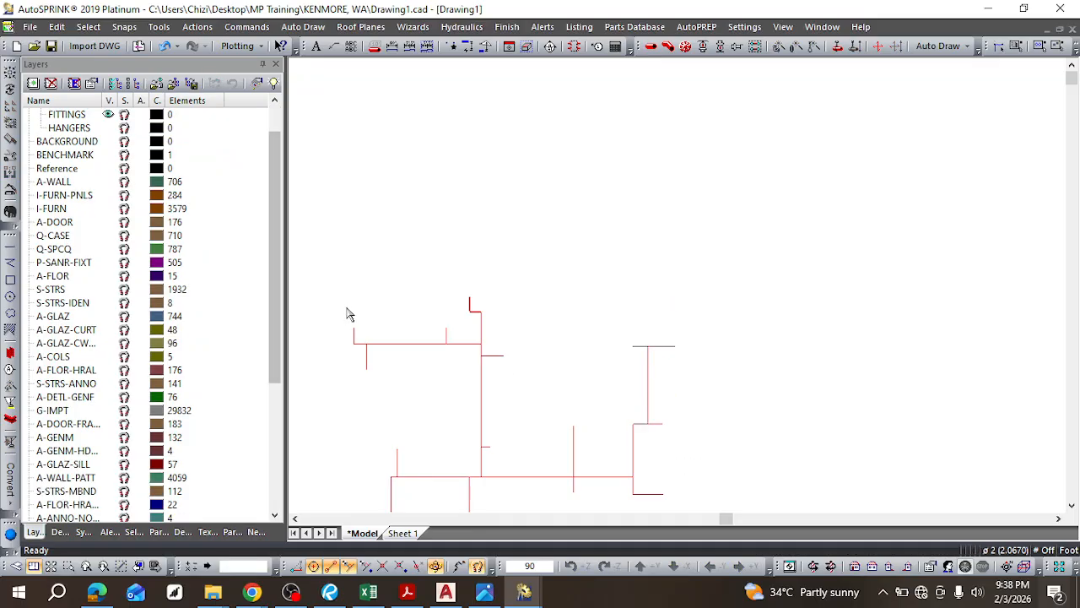
scroll(346, 315, "down", 3)
left_click_drag(336, 290, 462, 398)
scroll(428, 362, "up", 3)
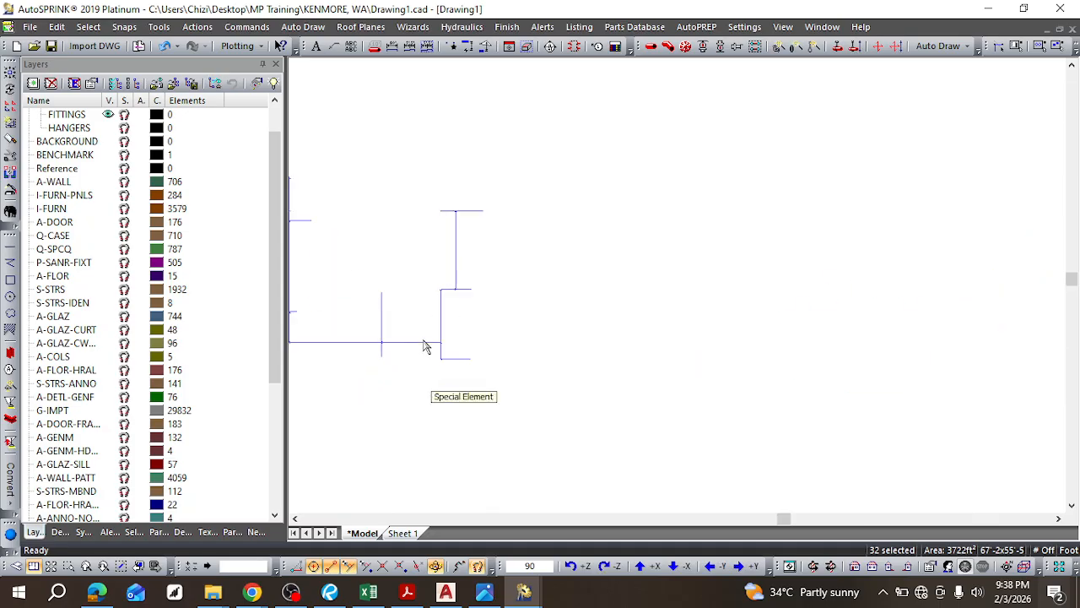
right_click(425, 346)
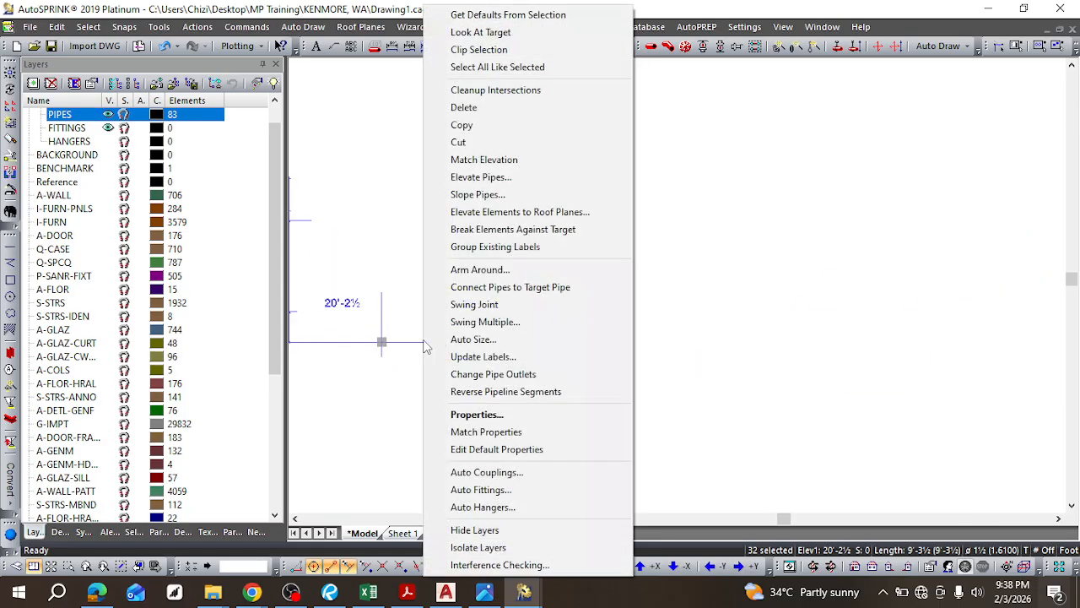
left_click(464, 179)
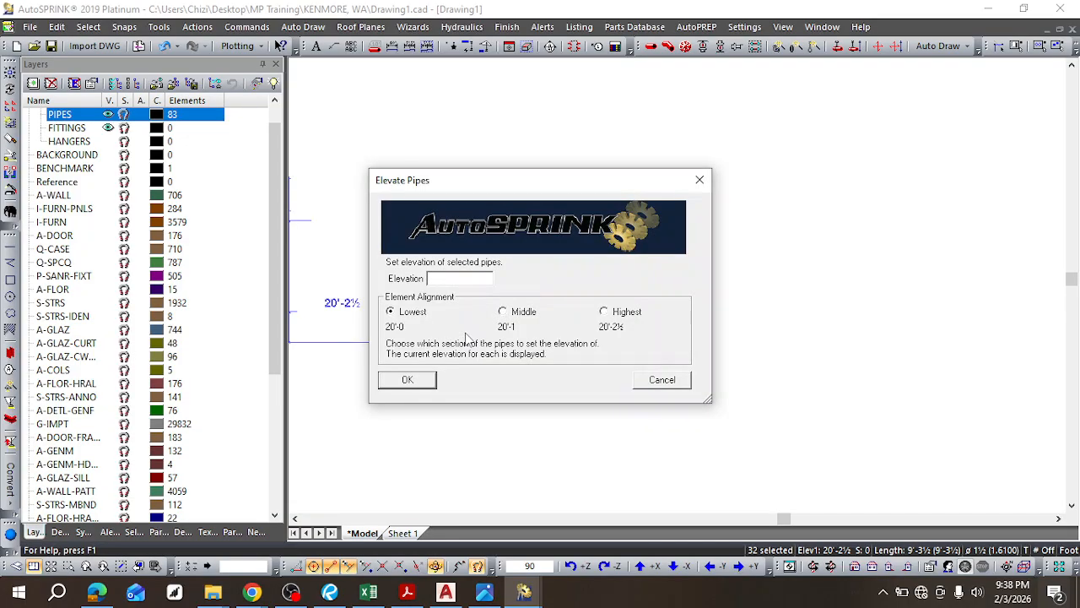
left_click(503, 312)
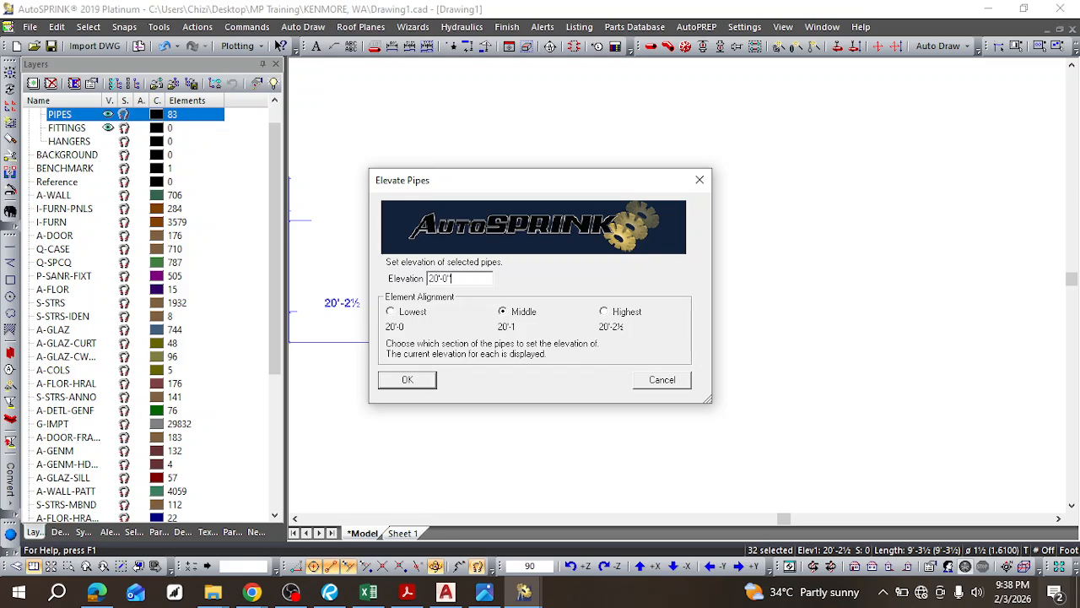
left_click(406, 379)
left_click(402, 377)
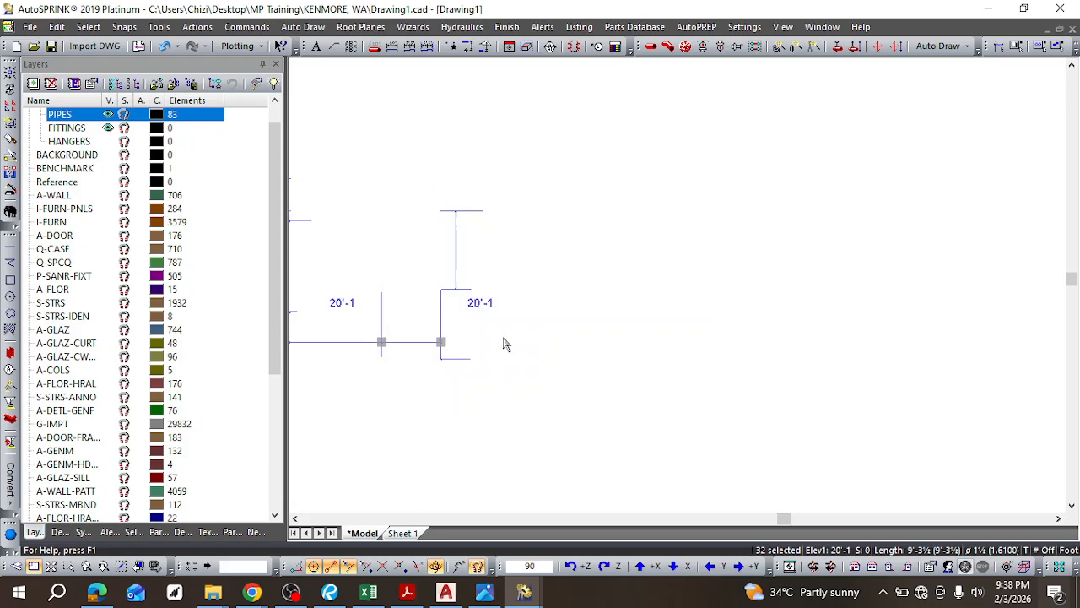
scroll(498, 340, "down", 3)
scroll(439, 326, "up", 3)
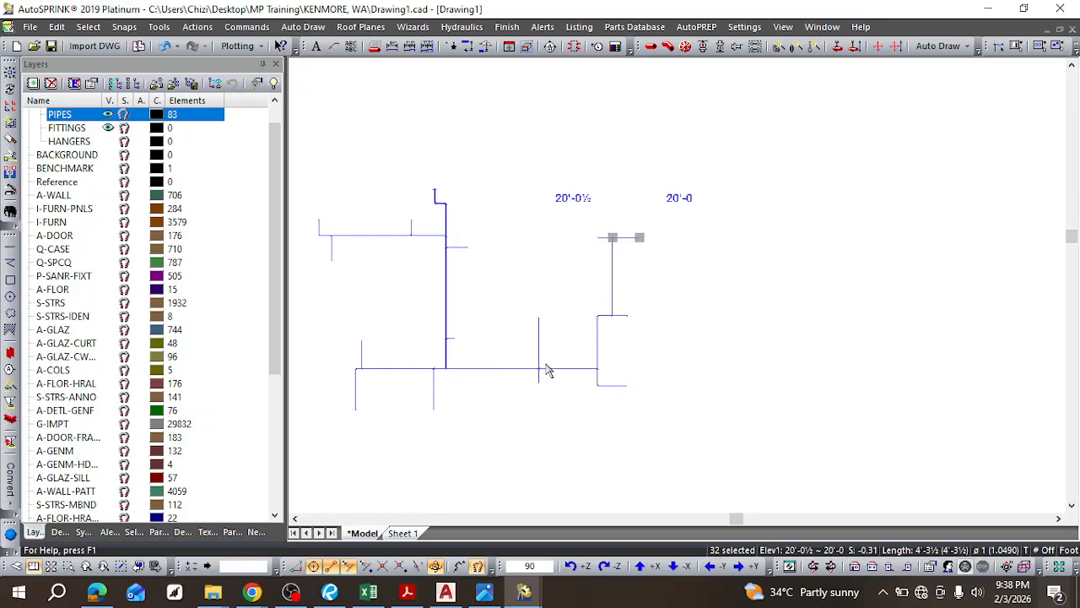
key("Escape")
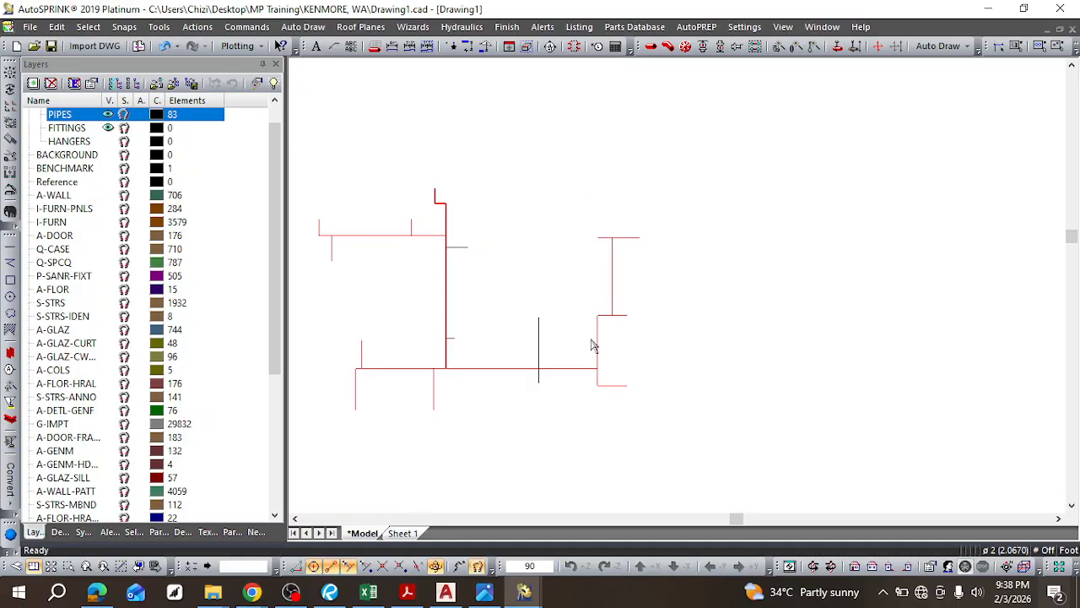
Step: Elevate all pipes of the last sprinkler network, beyond the middle one, to 28'-0", using the middle section as the alignment
scroll(611, 330, "down", 3)
scroll(949, 330, "up", 3)
mouse_move(497, 159)
left_mouse_down()
mouse_move(846, 444)
mouse_move(940, 492)
left_mouse_up()
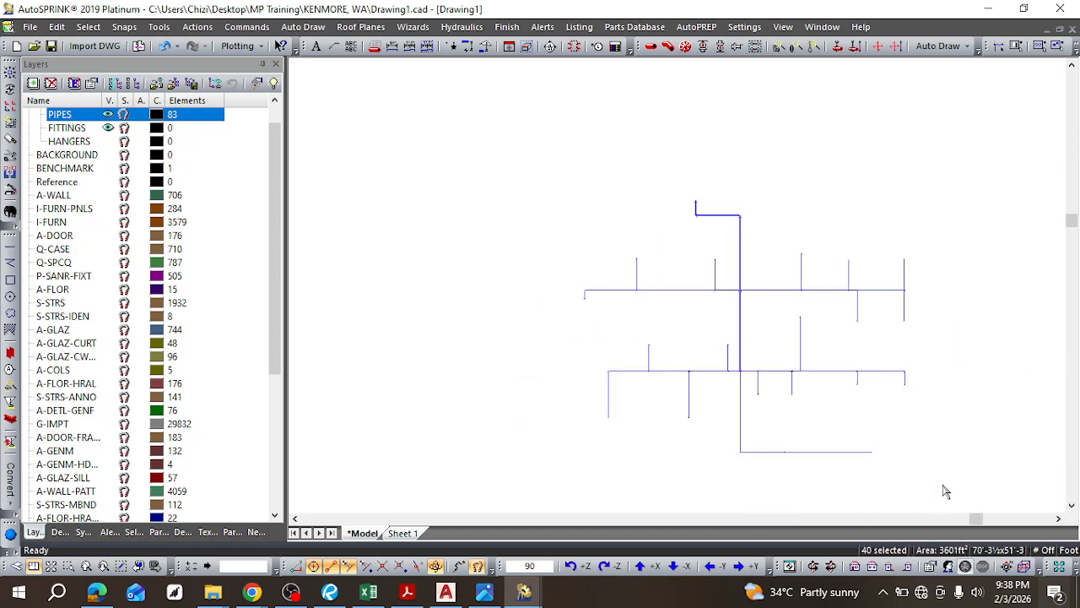
scroll(743, 308, "up", 3)
scroll(764, 324, "down", 2)
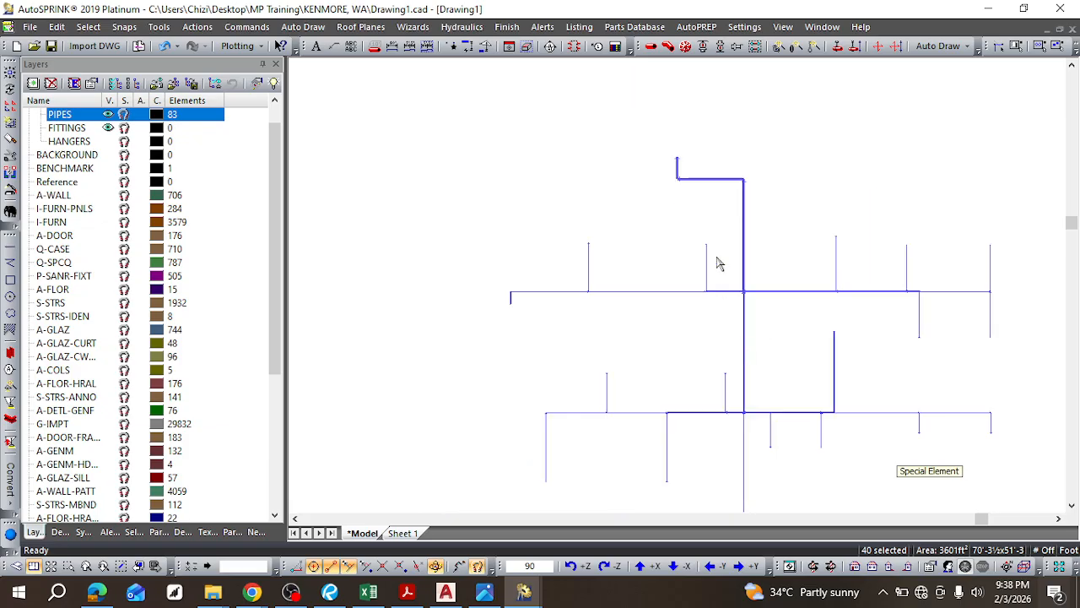
scroll(751, 300, "up", 3)
scroll(725, 321, "down", 3)
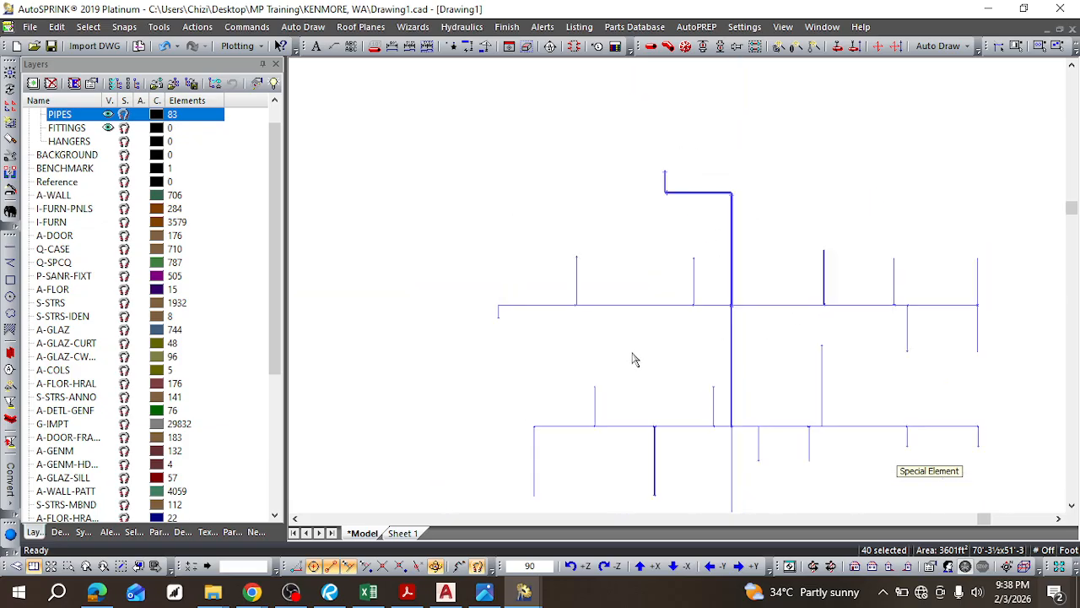
scroll(629, 369, "down", 2)
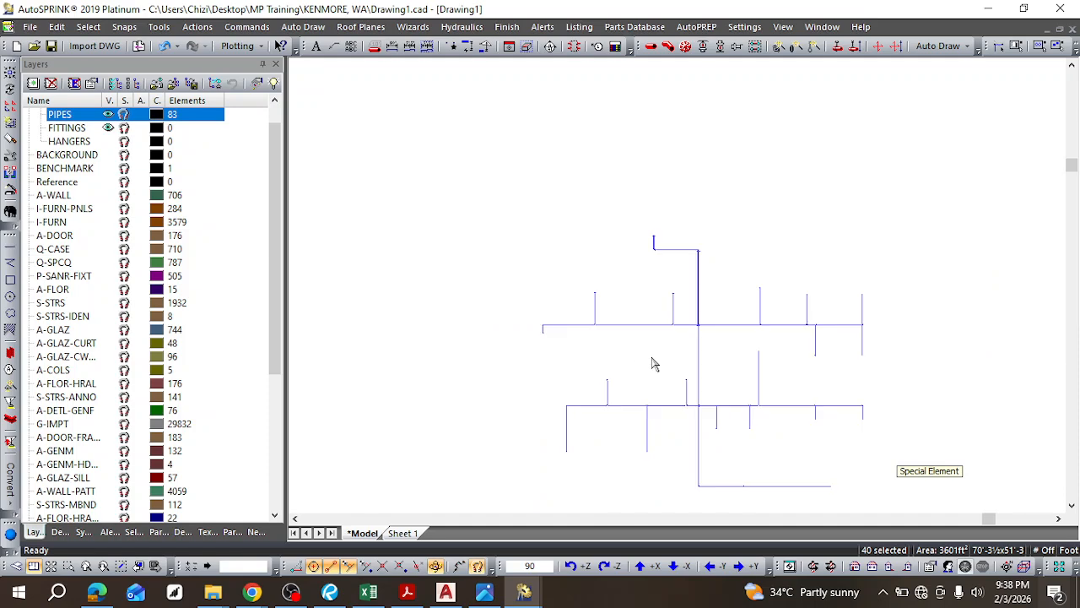
right_click(702, 353)
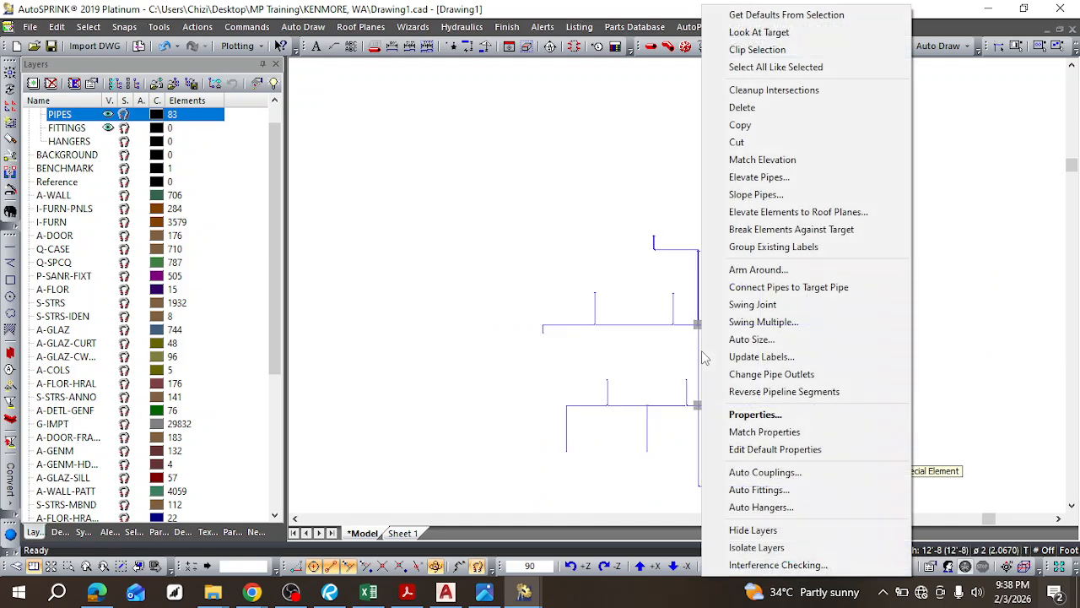
left_click(762, 160)
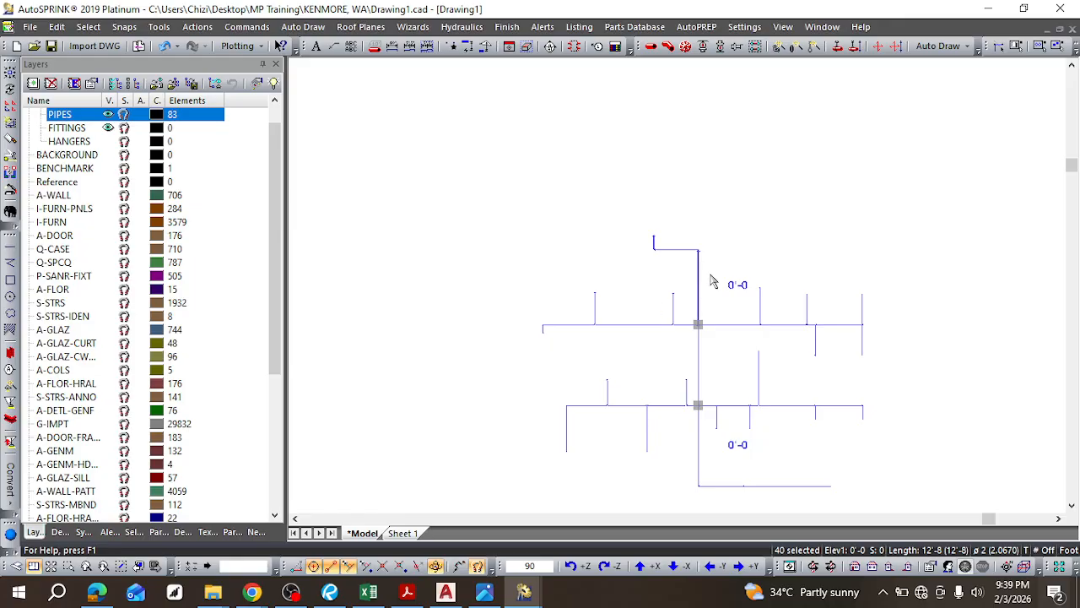
right_click(697, 355)
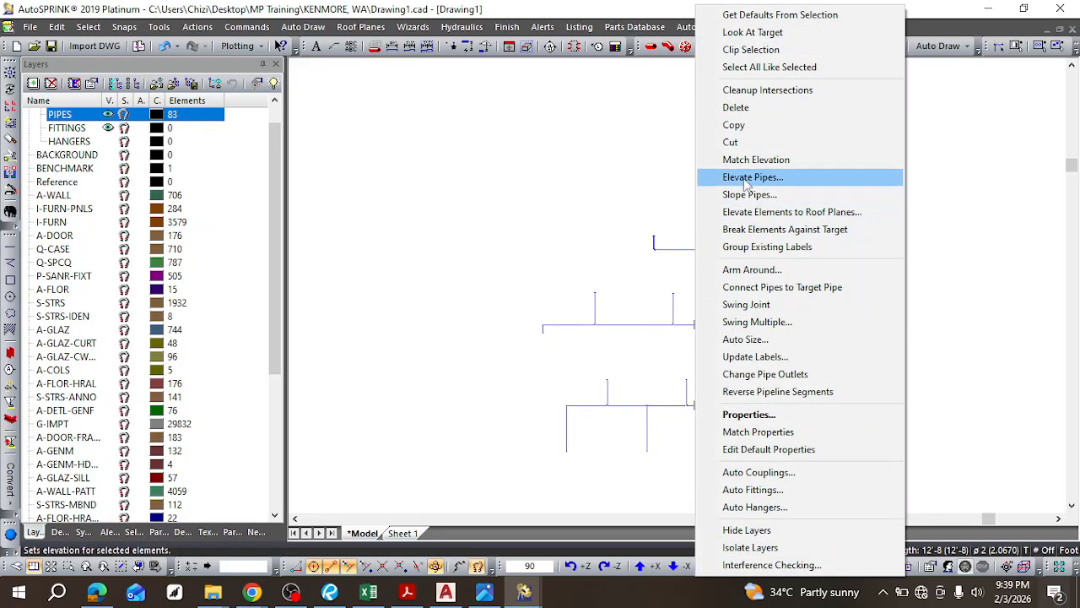
left_click(747, 177)
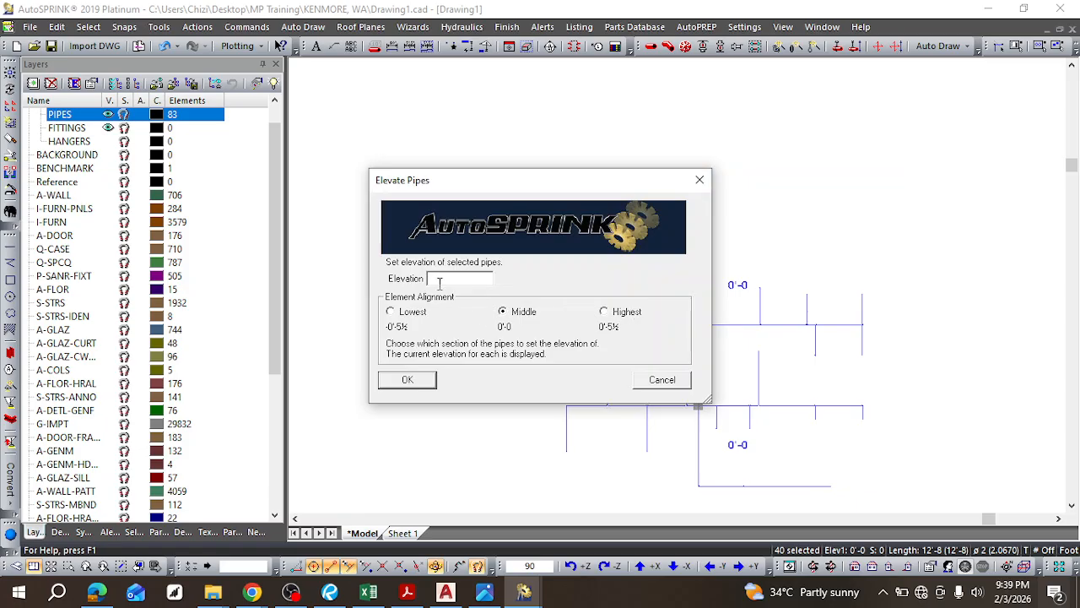
type("28'-0\"")
key("Return")
scroll(523, 422, "down", 1)
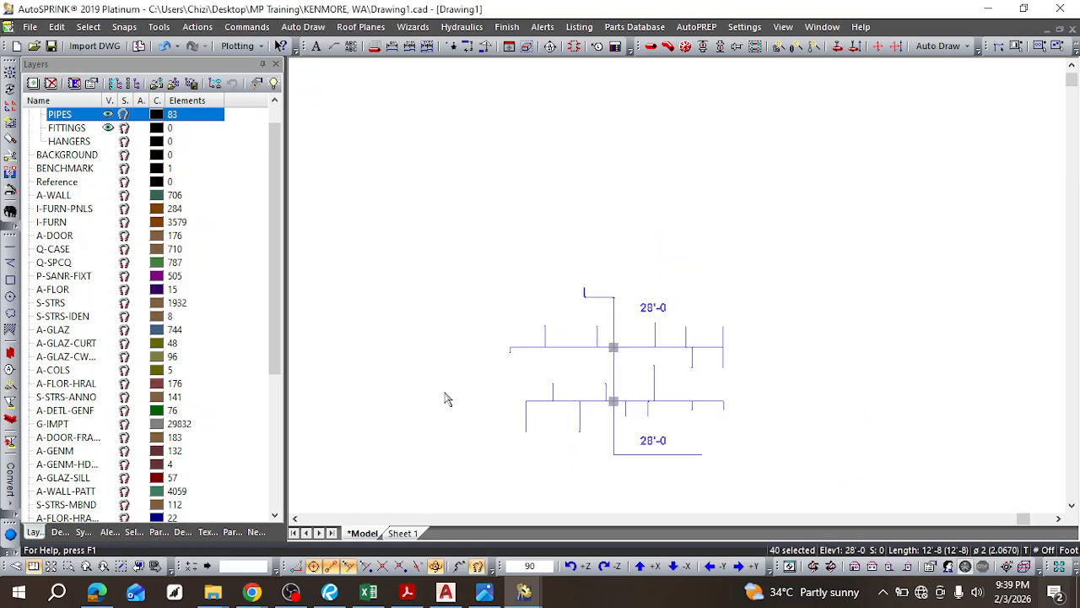
scroll(525, 425, "up", 2)
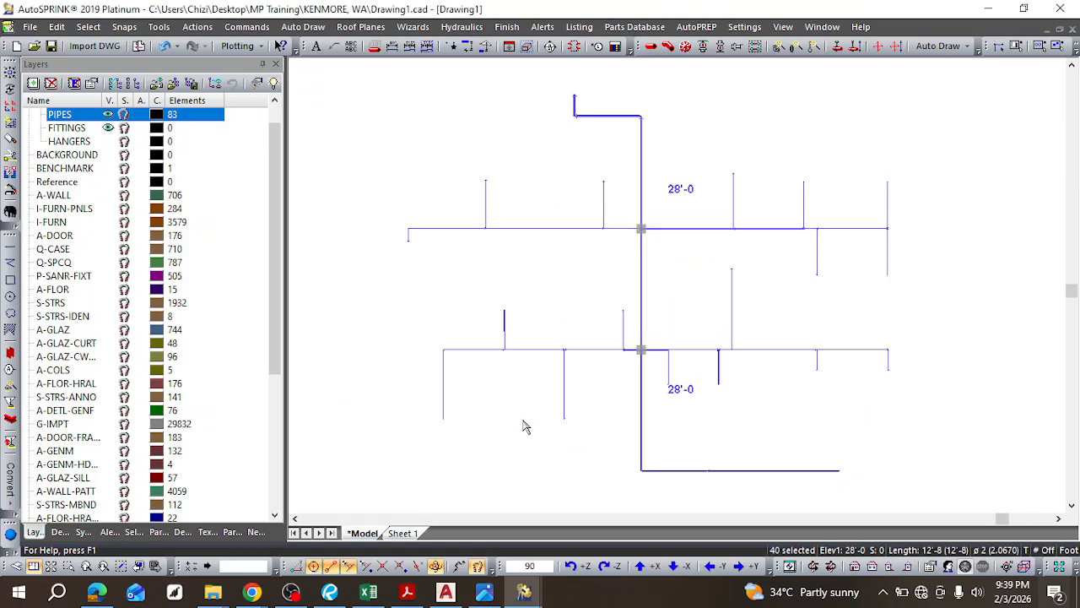
key("Escape")
scroll(489, 432, "down", 2)
Step: Review the sprinkler system design steps in the MePF Notes document in the browser, then return to AutoSPRINK
left_click(107, 594)
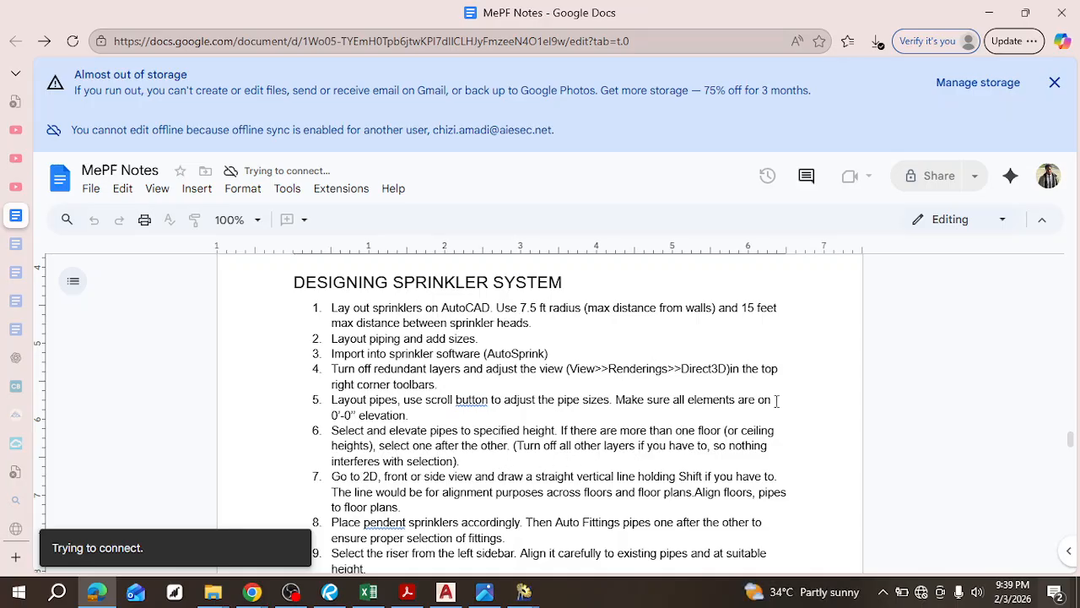
left_click(989, 13)
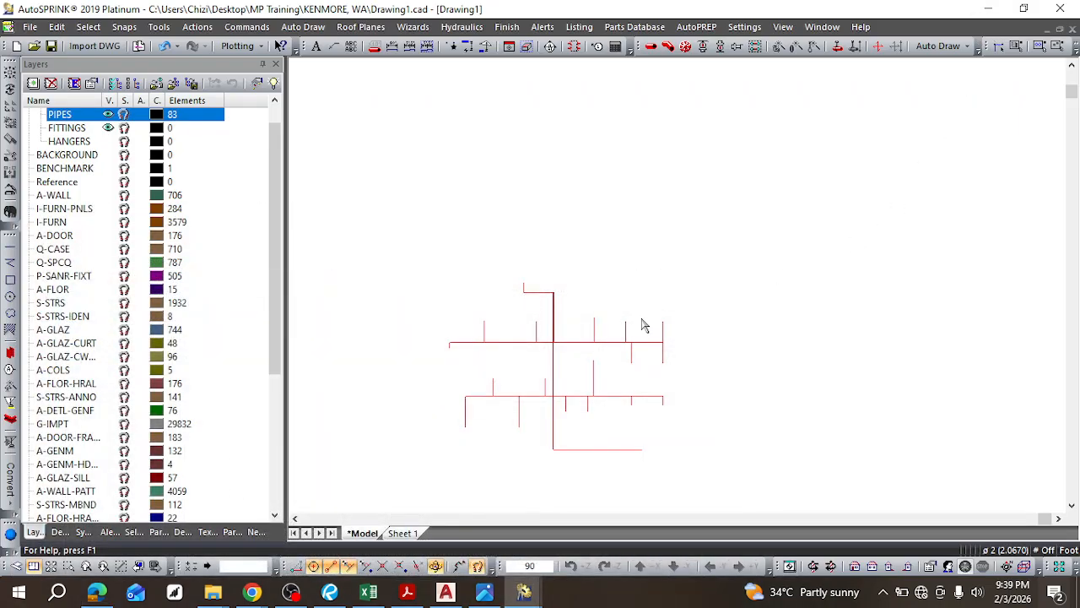
left_click(103, 594)
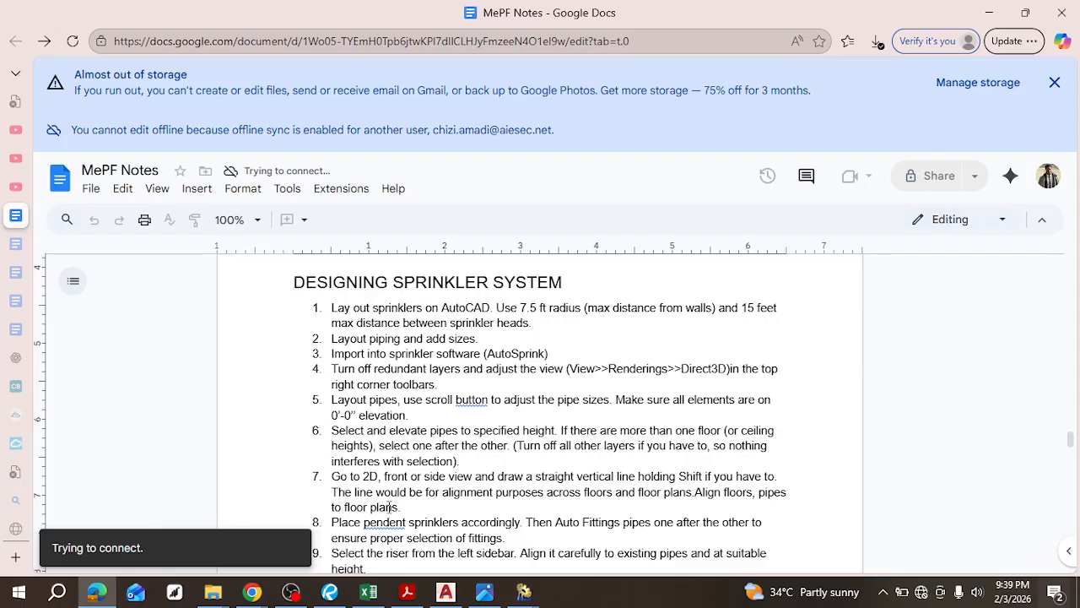
scroll(390, 494, "down", 2)
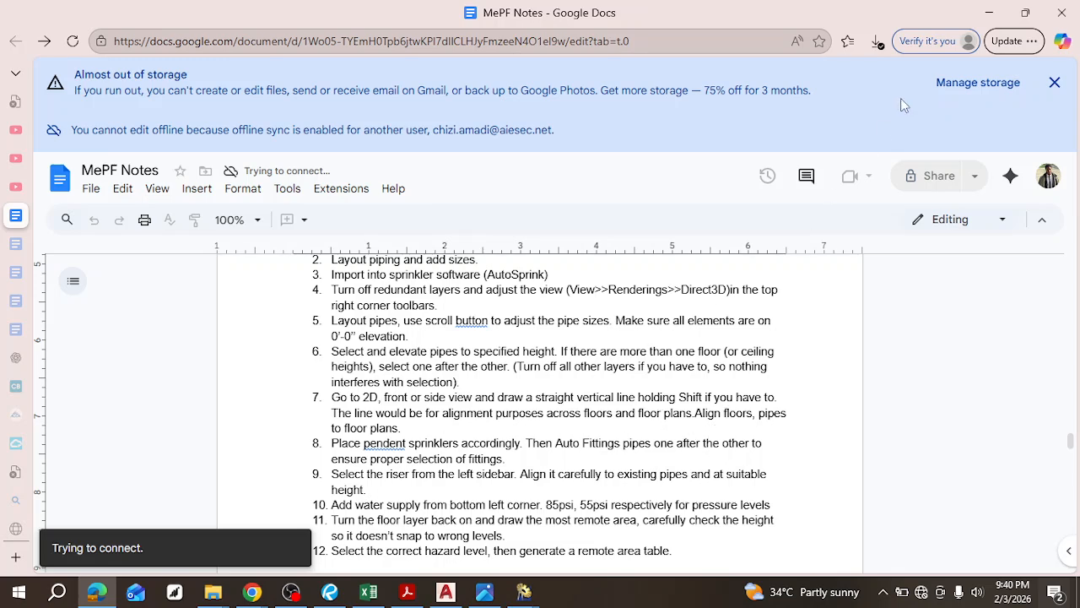
left_click(989, 12)
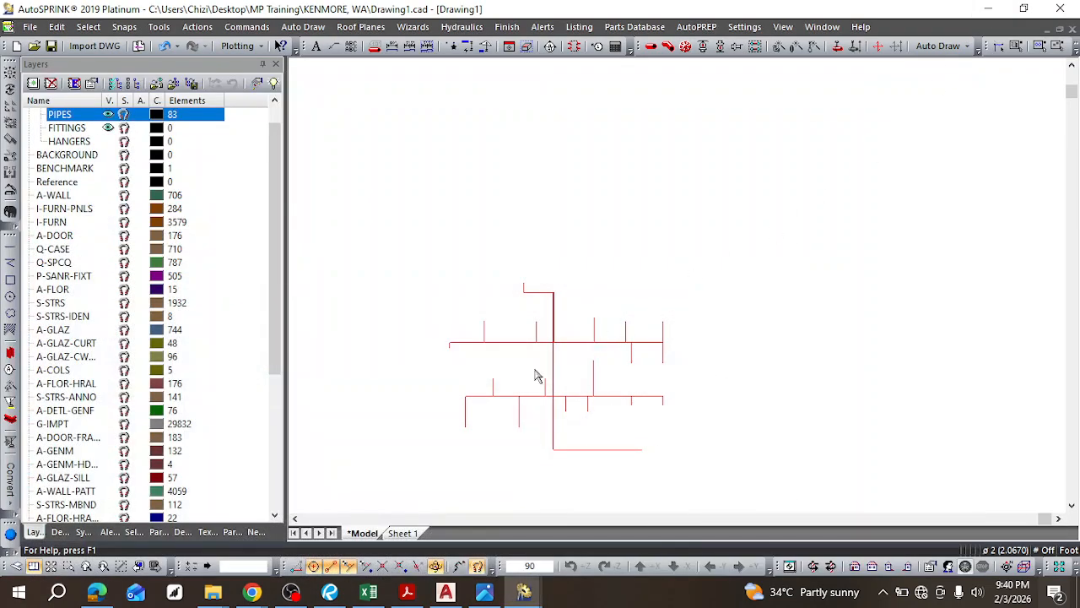
Step: Draw a vertical alignment line in the front view, starting where the main pipe crosses the upper wall in plan
scroll(535, 375, "down", 3)
scroll(369, 391, "down", 1)
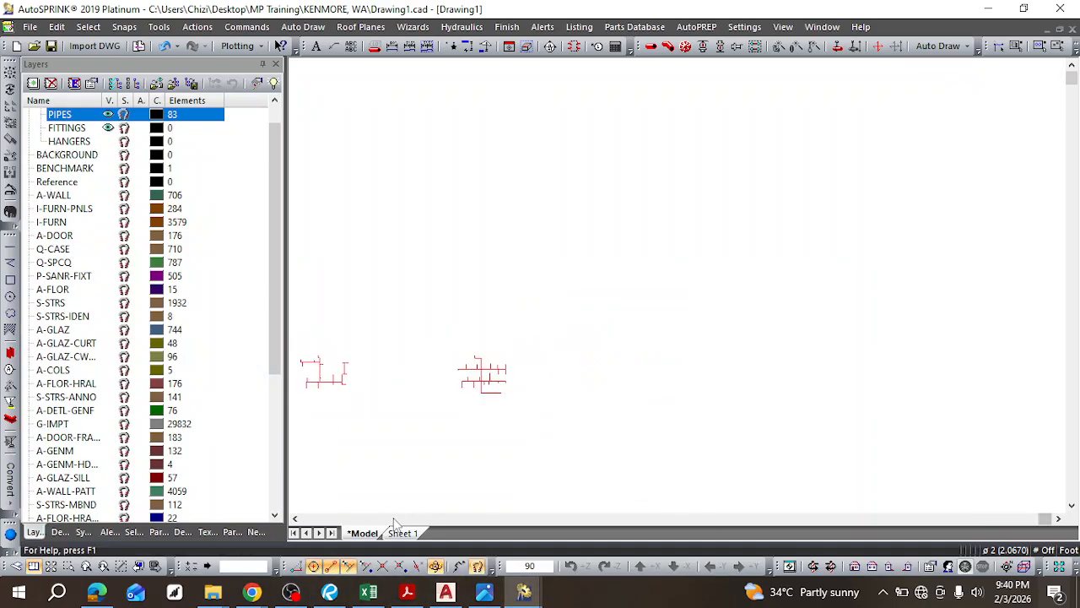
scroll(394, 522, "up", 1)
scroll(452, 412, "up", 2)
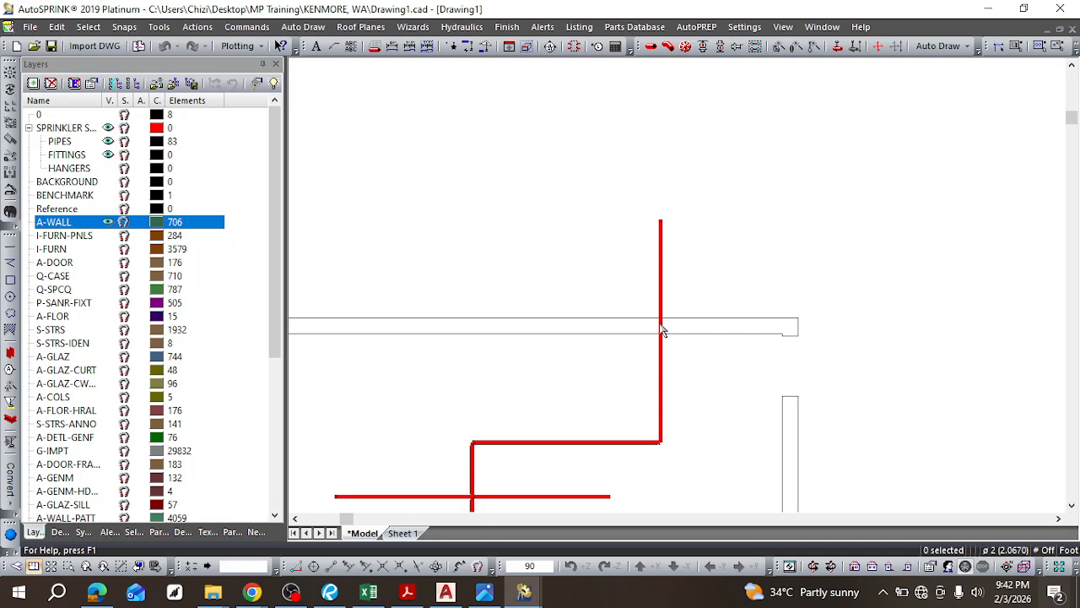
left_click(10, 247)
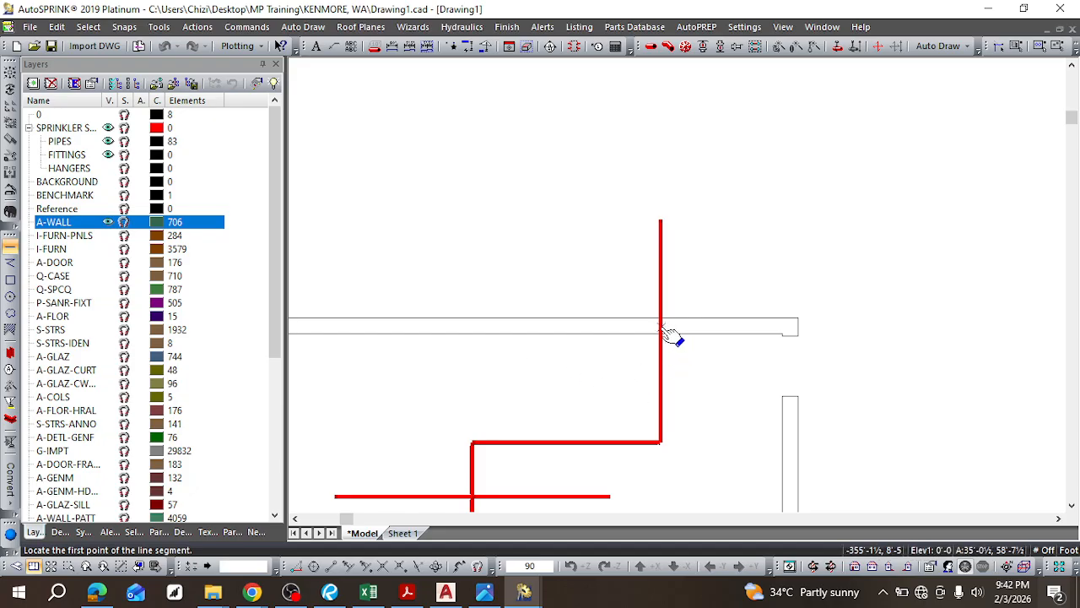
scroll(669, 335, "up", 5)
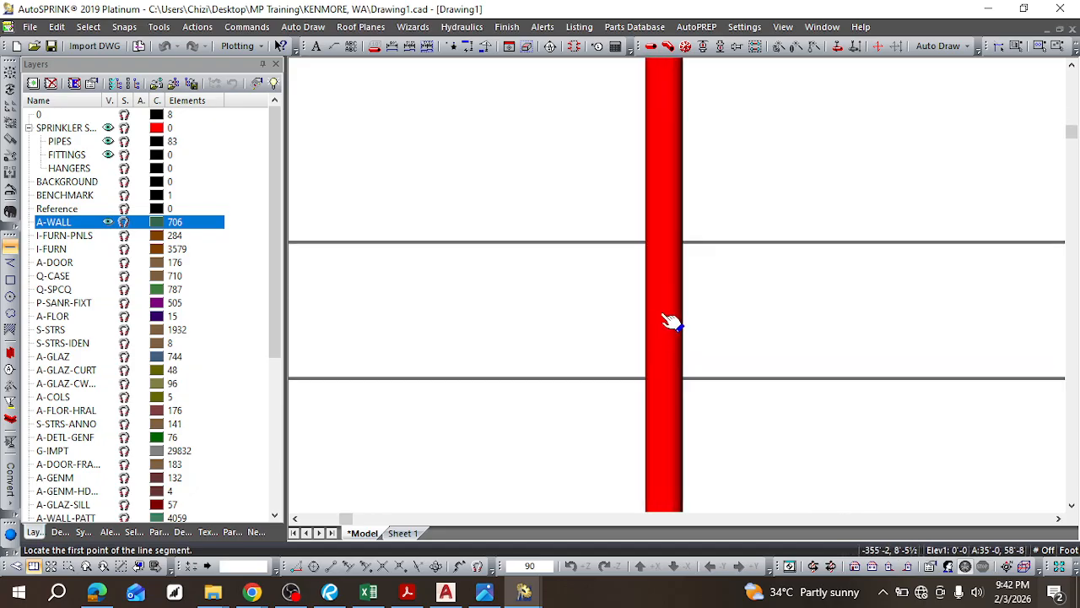
left_click(673, 319)
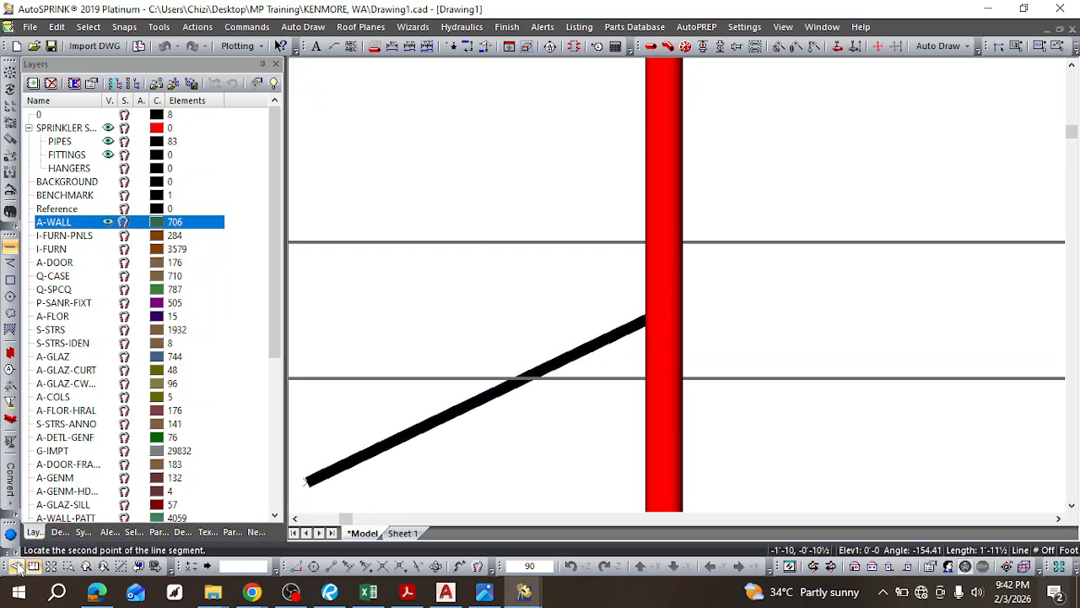
left_click(855, 567)
scroll(667, 413, "down", 5)
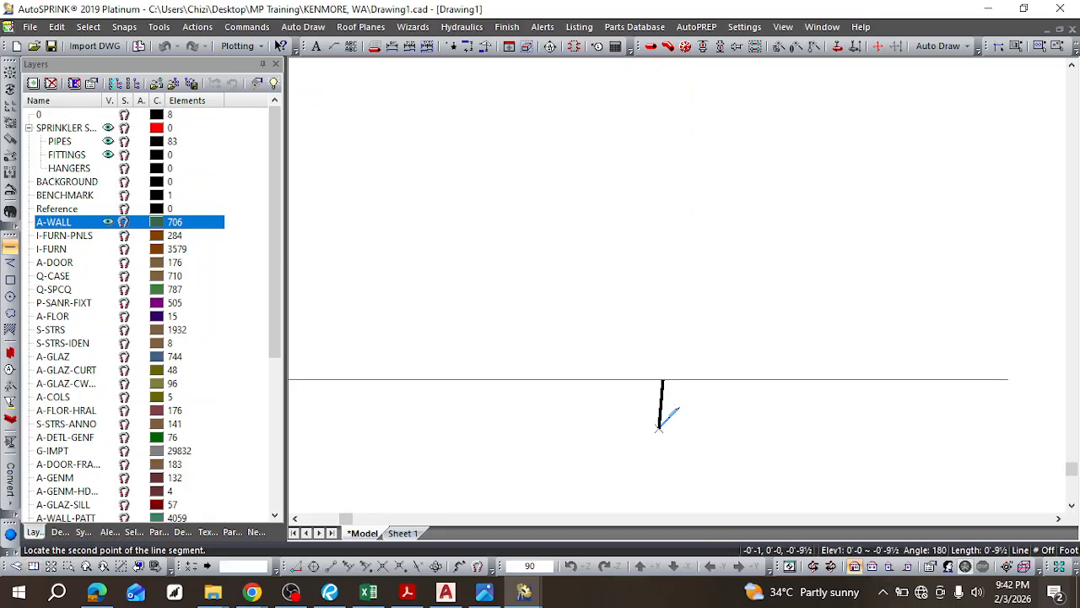
scroll(665, 447, "down", 1)
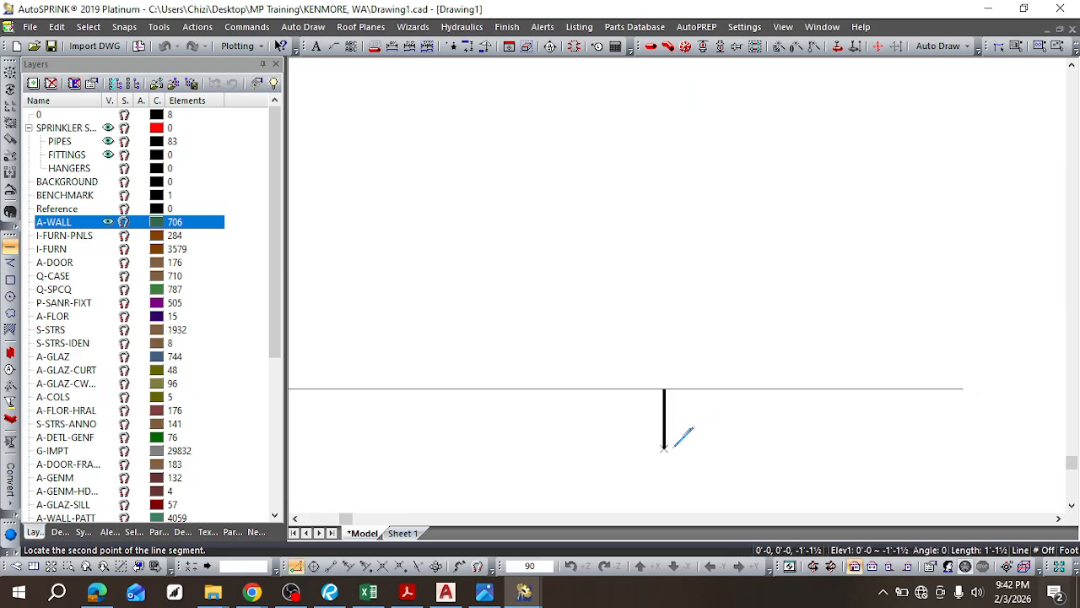
key("Escape")
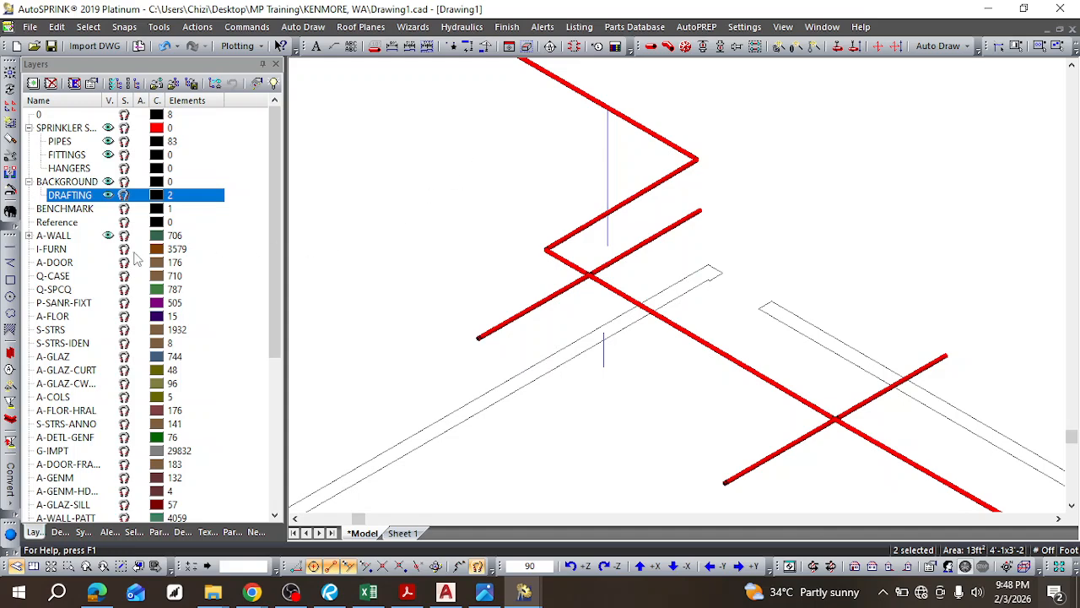
Step: Hide and show the BACKGROUND layer to check that it controls the vertical alignment lines on its DRAFTING sublayer
left_click(108, 182)
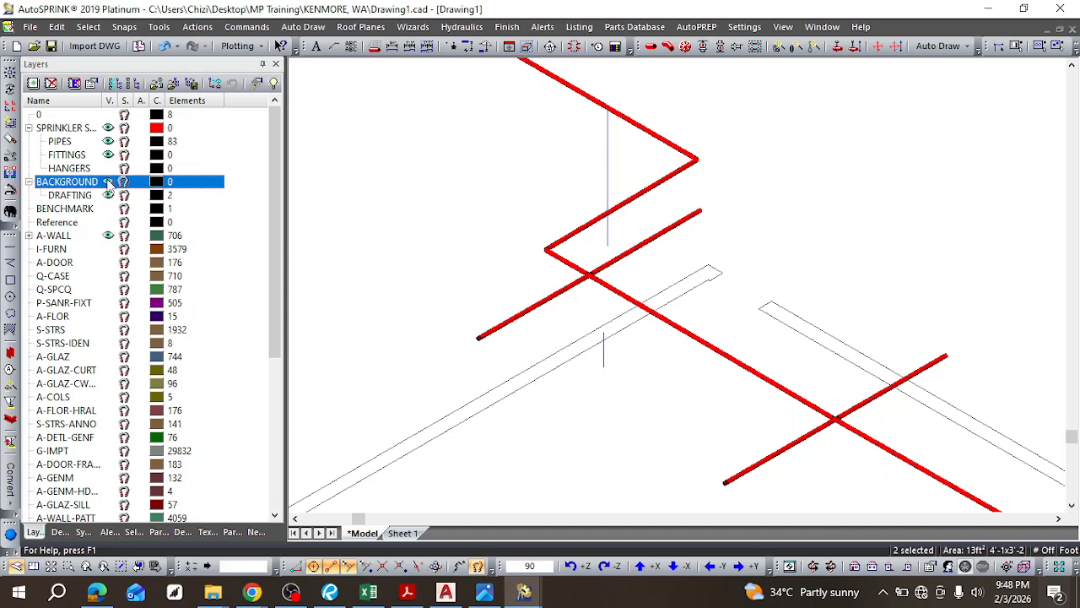
left_click(108, 182)
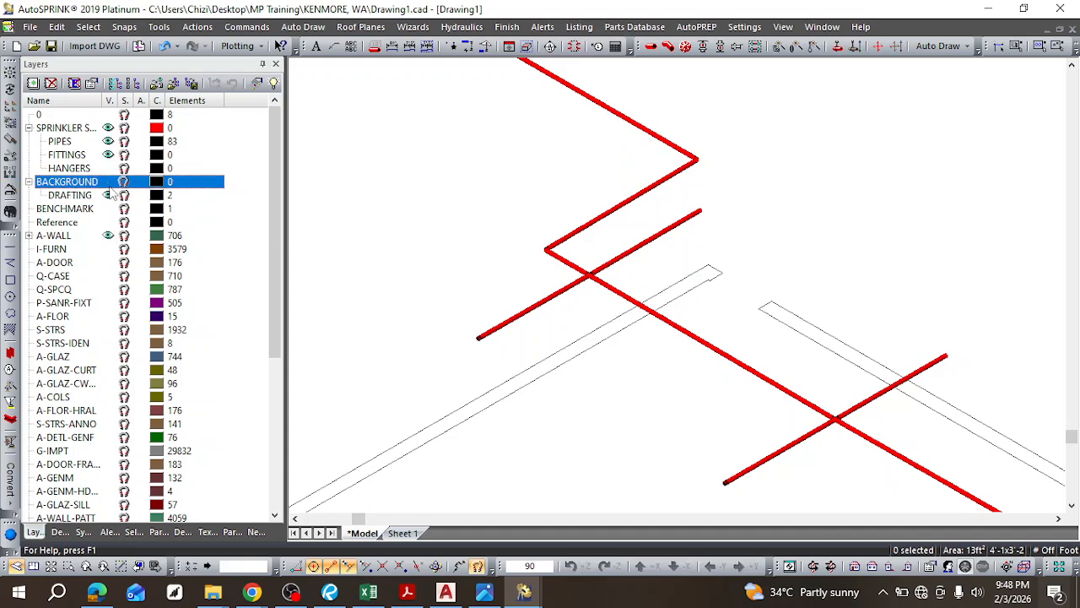
left_click(108, 196)
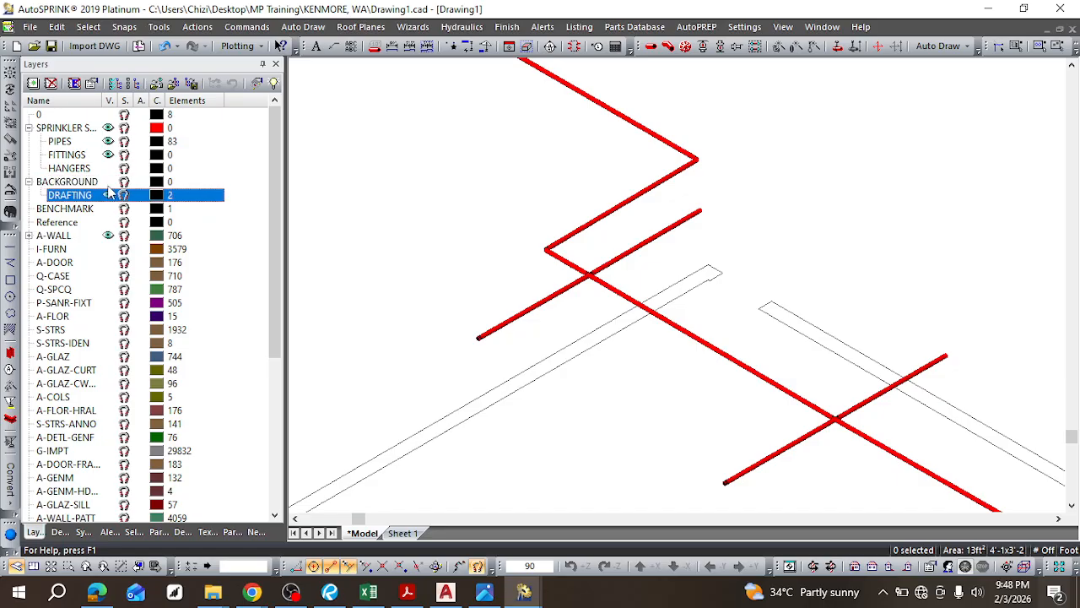
left_click(109, 183)
left_click(108, 182)
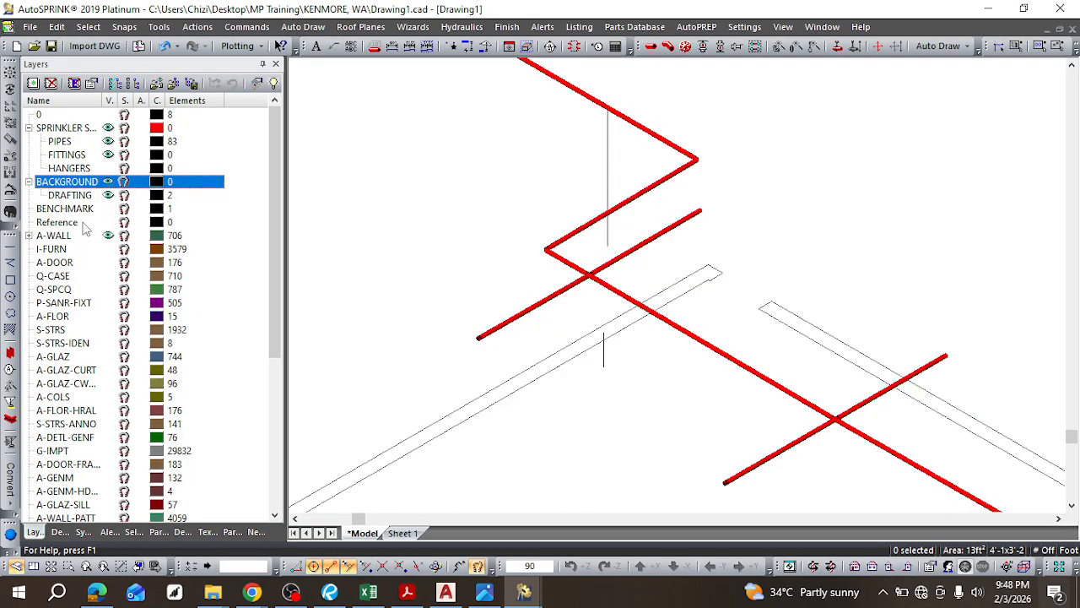
Step: Examine in the isometric view how the two vertical alignment lines sit relative to the pipes, walls and other floors
scroll(641, 124, "up", 2)
scroll(628, 143, "up", 1)
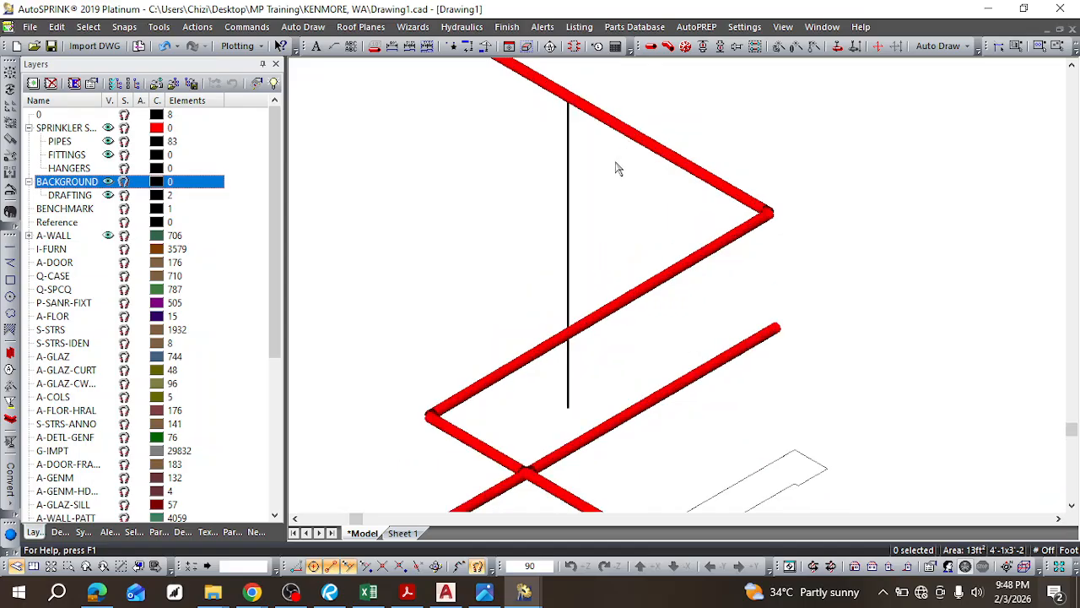
scroll(610, 181, "down", 2)
scroll(588, 295, "up", 1)
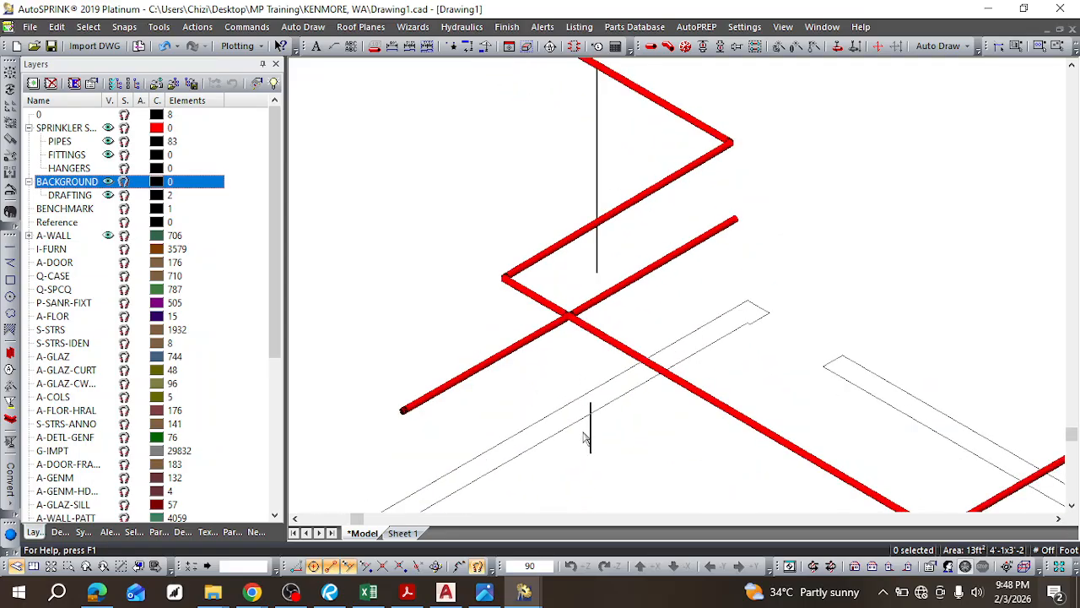
scroll(618, 243, "down", 2)
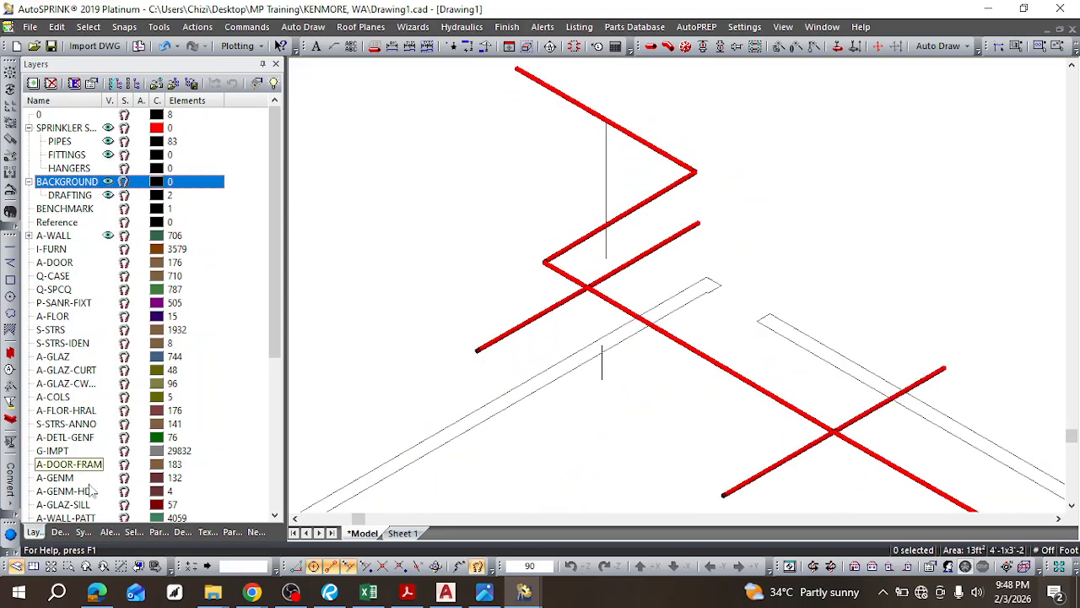
scroll(753, 297, "down", 2)
scroll(754, 298, "down", 2)
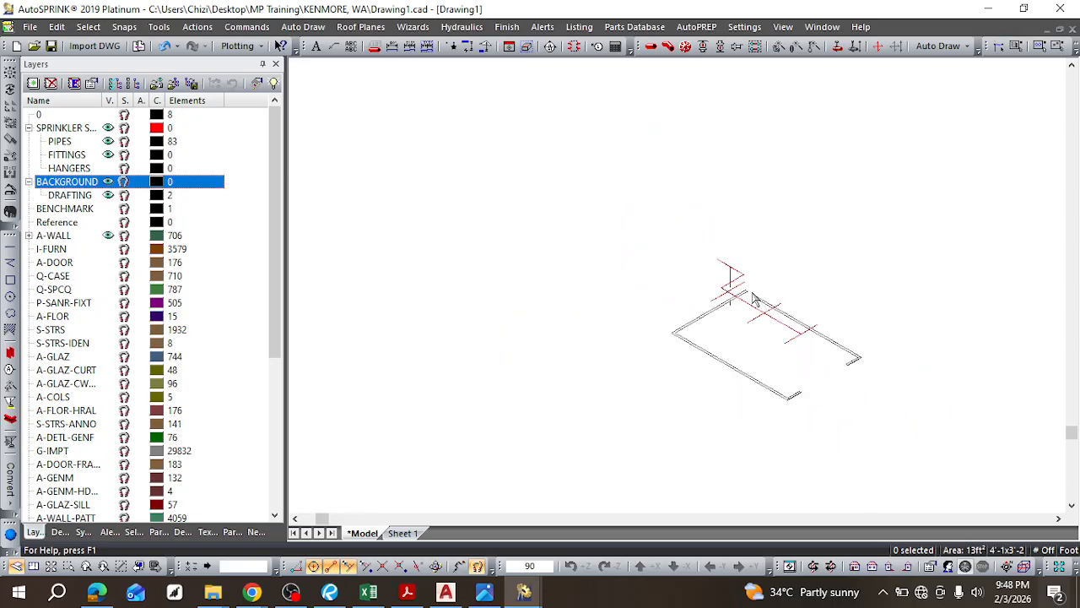
left_click(873, 521)
left_click(873, 521)
scroll(788, 318, "down", 3)
scroll(788, 217, "up", 3)
scroll(786, 218, "down", 3)
scroll(945, 114, "up", 2)
scroll(945, 115, "down", 3)
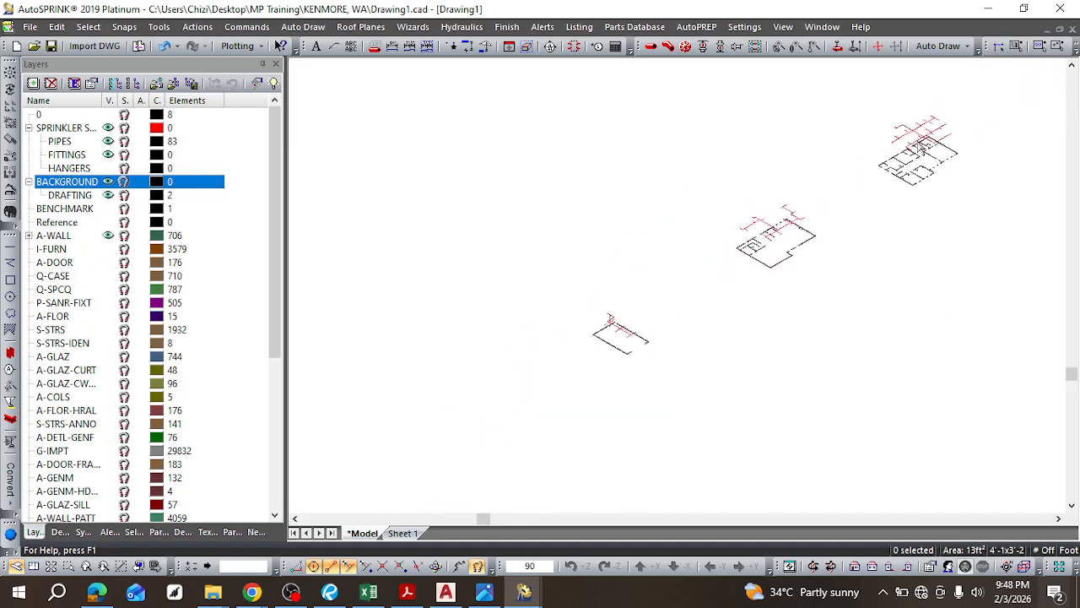
scroll(702, 286, "up", 4)
scroll(769, 138, "up", 4)
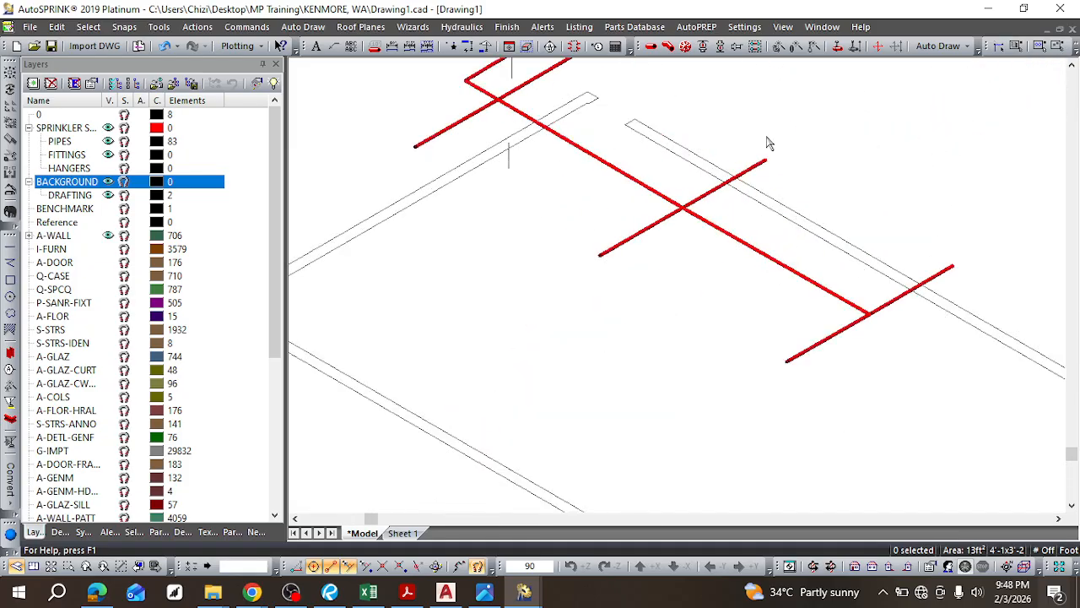
scroll(759, 145, "down", 3)
scroll(698, 81, "up", 5)
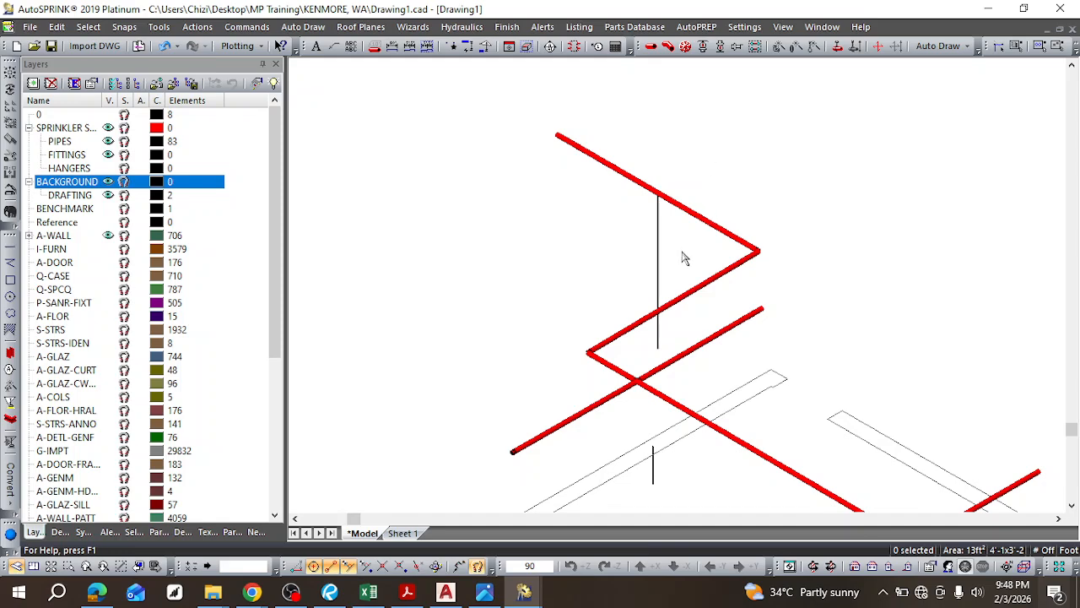
scroll(657, 475, "up", 3)
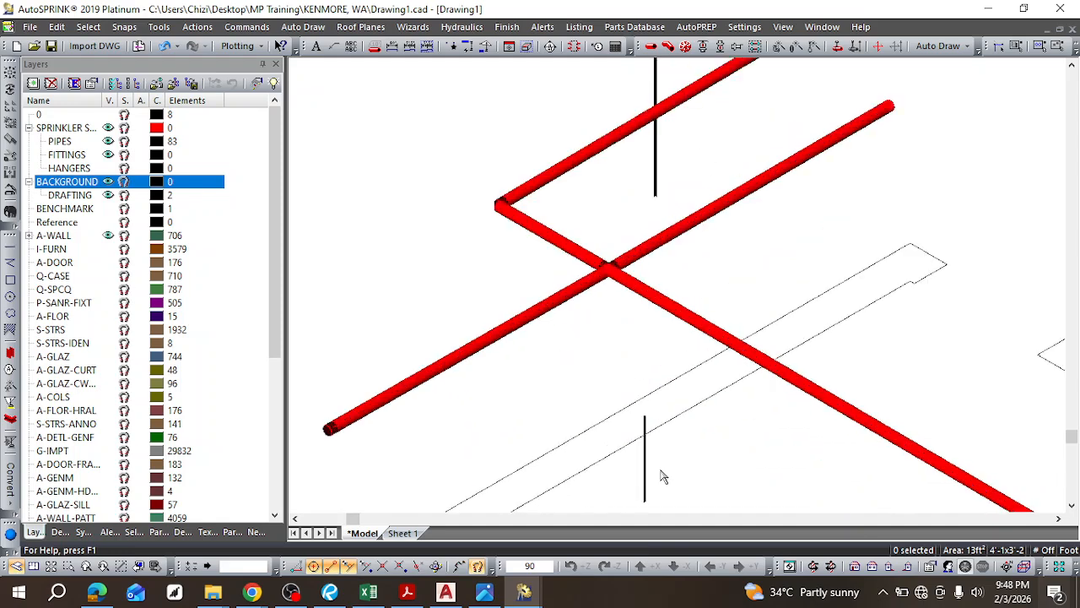
scroll(641, 407, "down", 2)
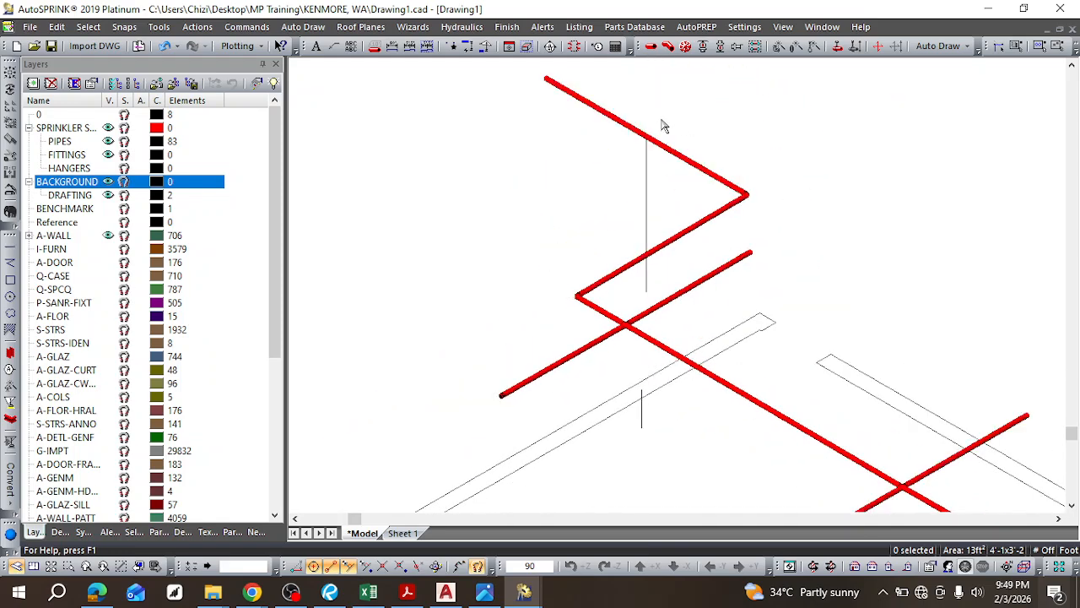
Step: Select both vertical alignment lines in plan view, compare their positions in the isometric view, and clear the selection
left_click(34, 567)
left_click_drag(616, 231, 700, 303)
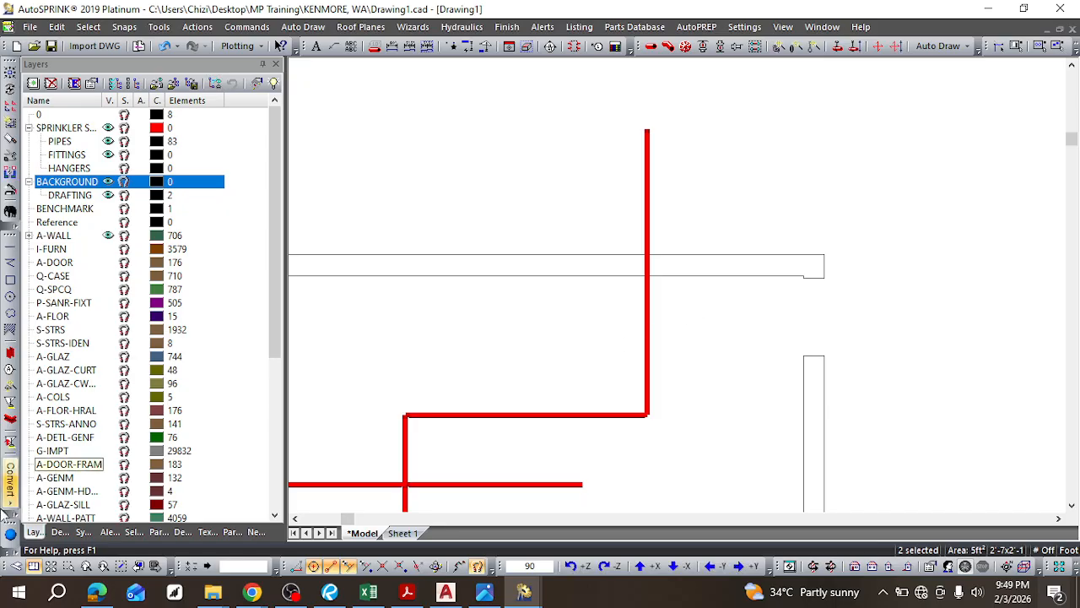
left_click(16, 565)
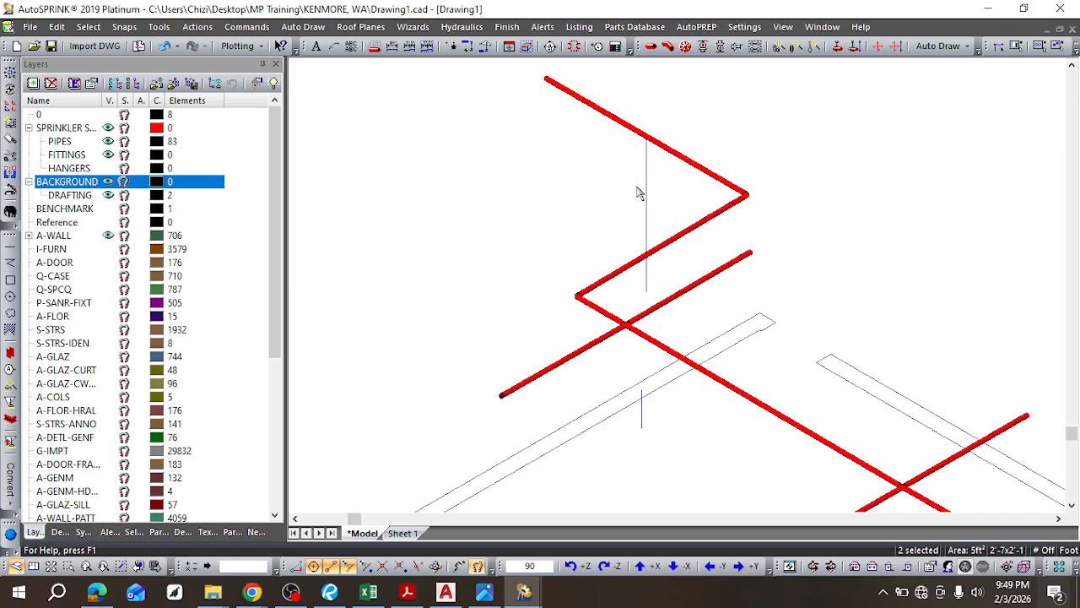
scroll(648, 172, "up", 3)
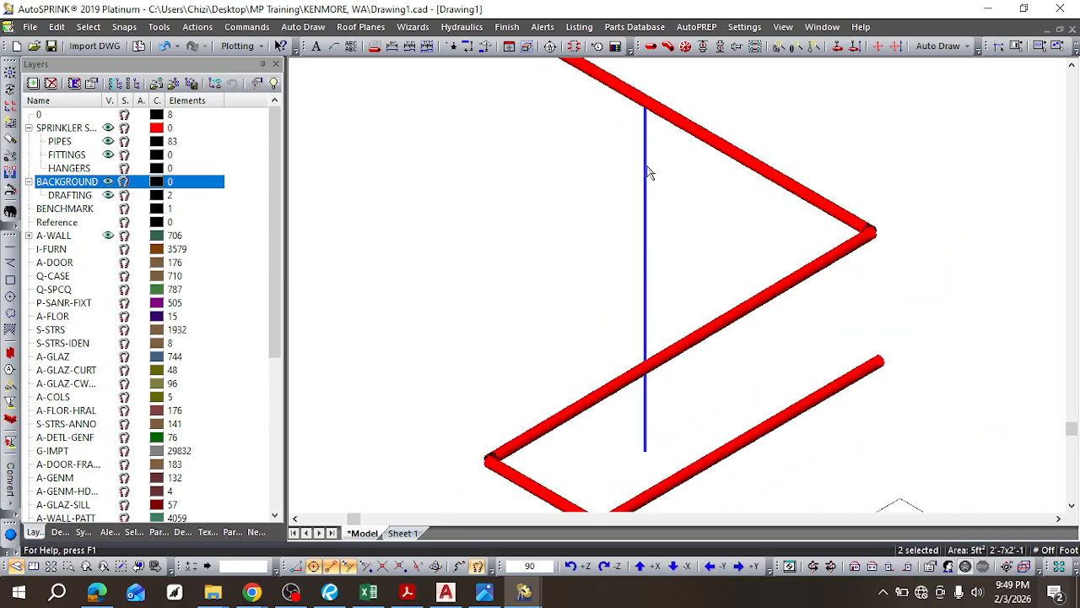
key("Escape")
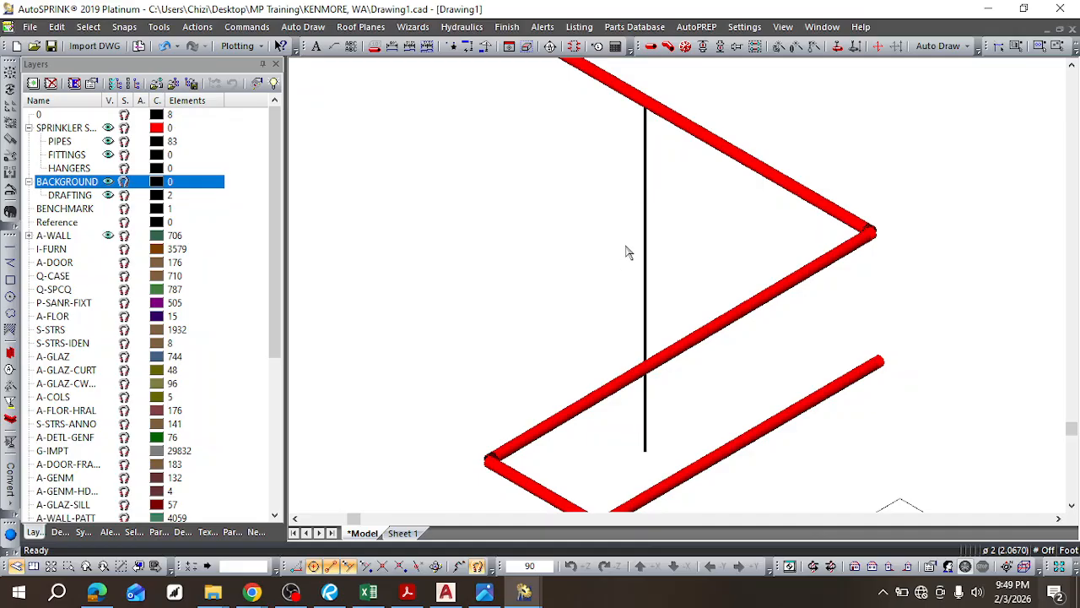
scroll(630, 244, "down", 3)
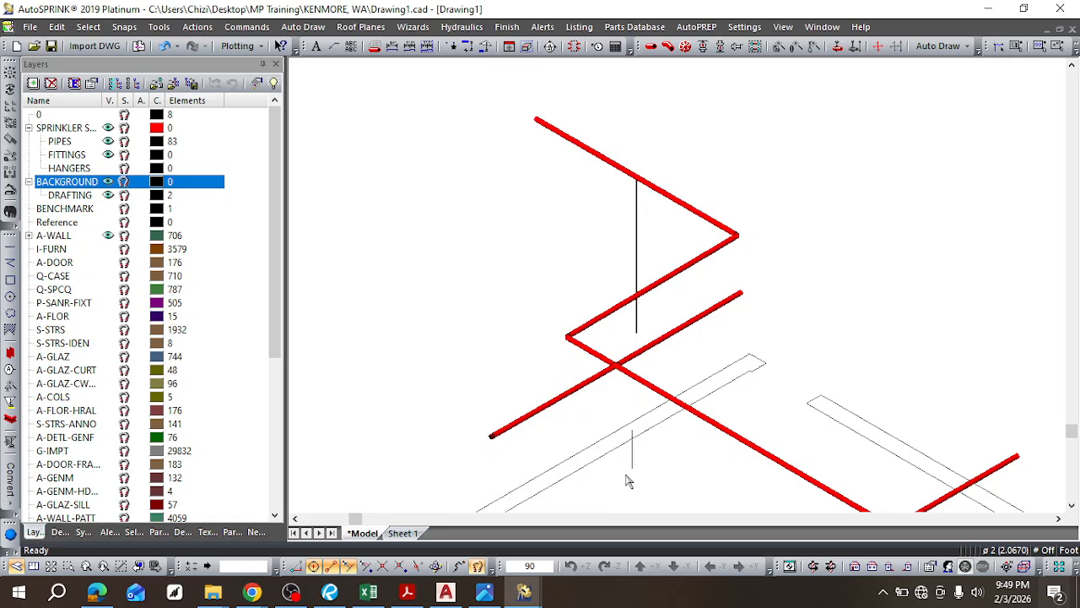
Step: Delete the short vertical line below the sprinkler pipes, near the wall
left_click(637, 253)
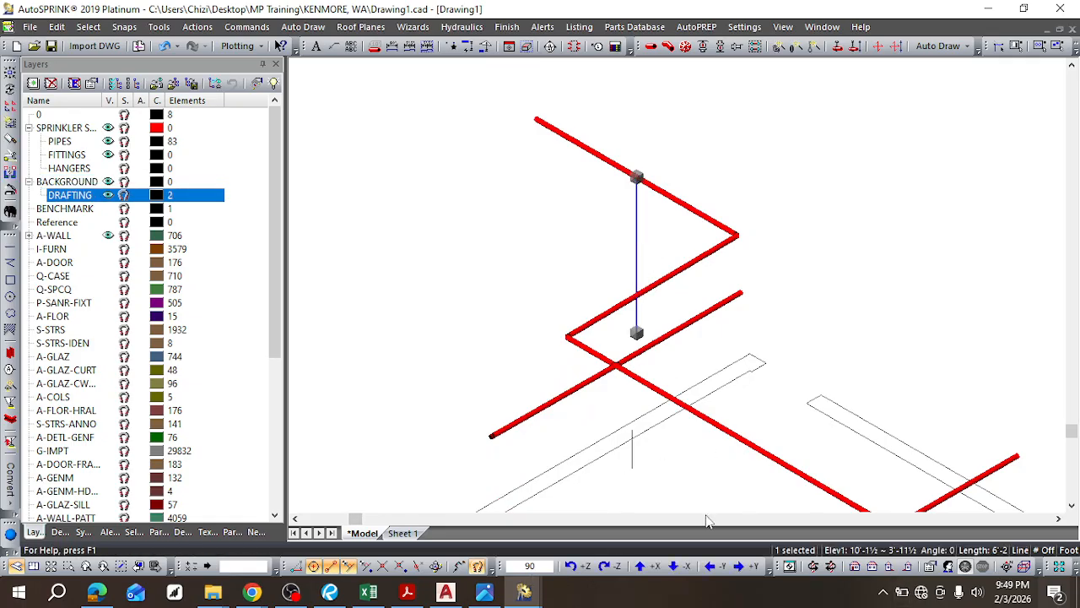
left_click(632, 447)
key("Delete")
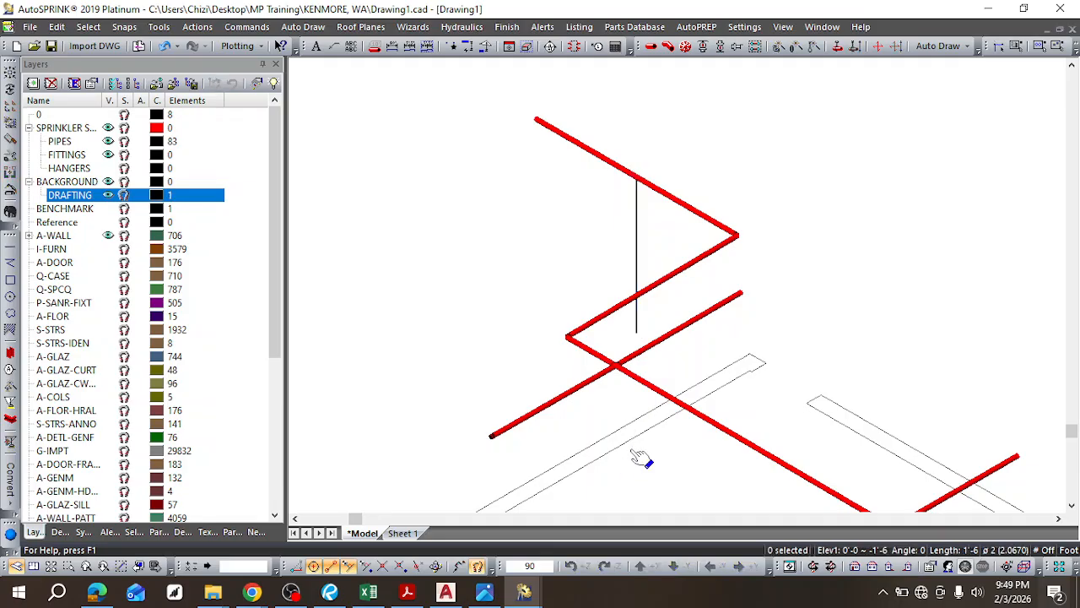
Step: In the front view, stretch the remaining vertical line's lower end down past the floor line, to about 11'-5" long
left_click(638, 238)
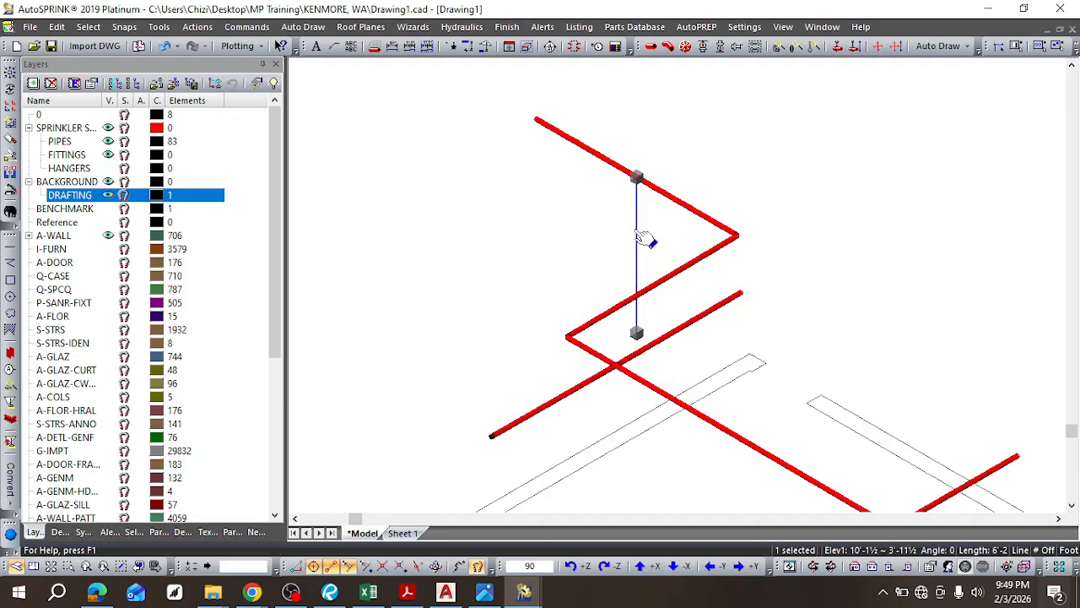
left_click(846, 570)
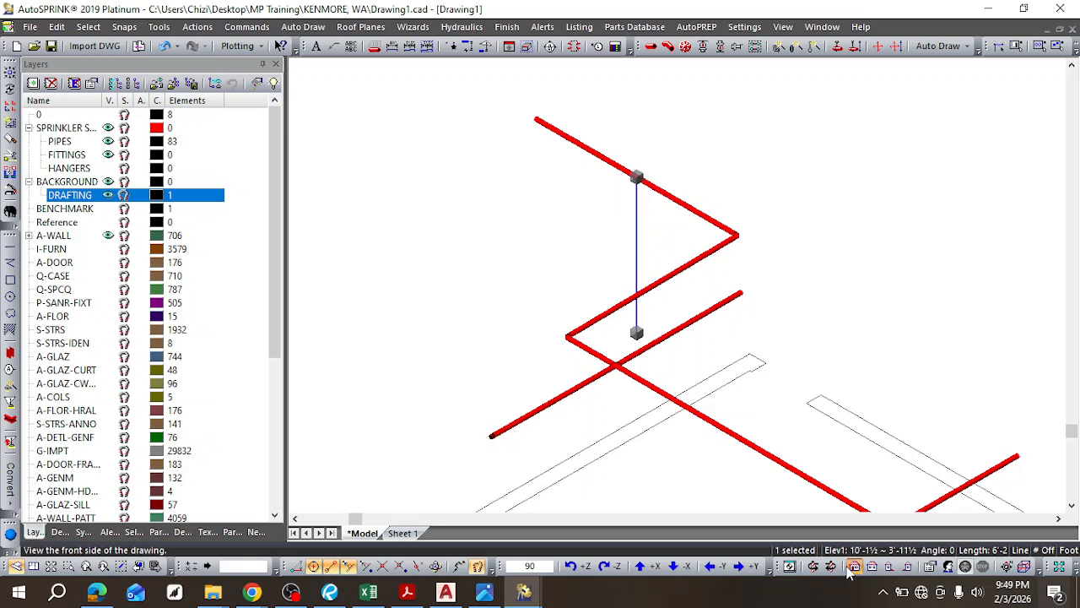
scroll(742, 281, "down", 3)
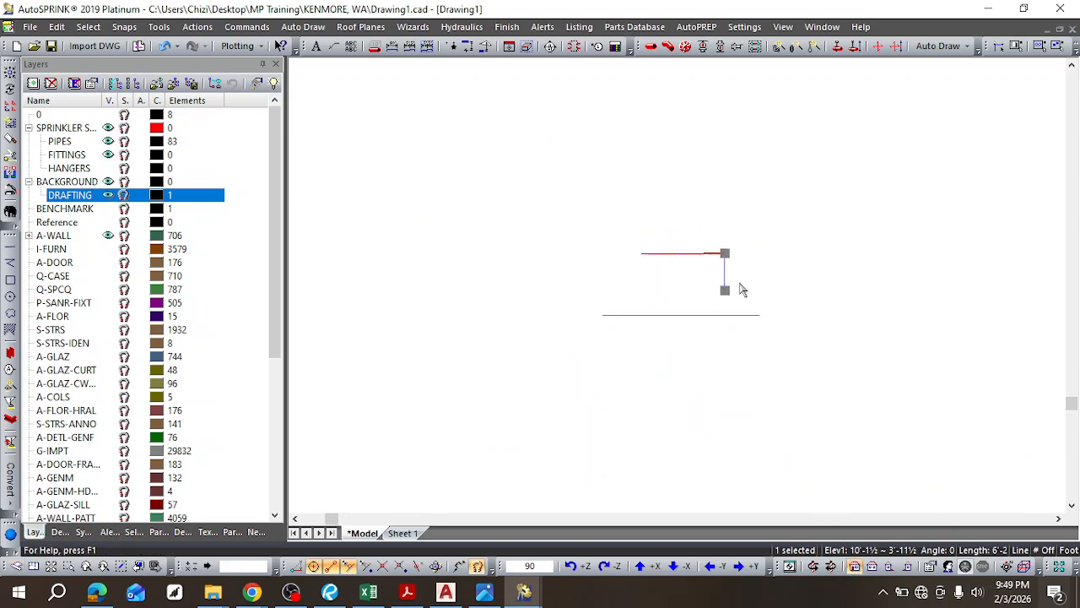
scroll(742, 290, "up", 3)
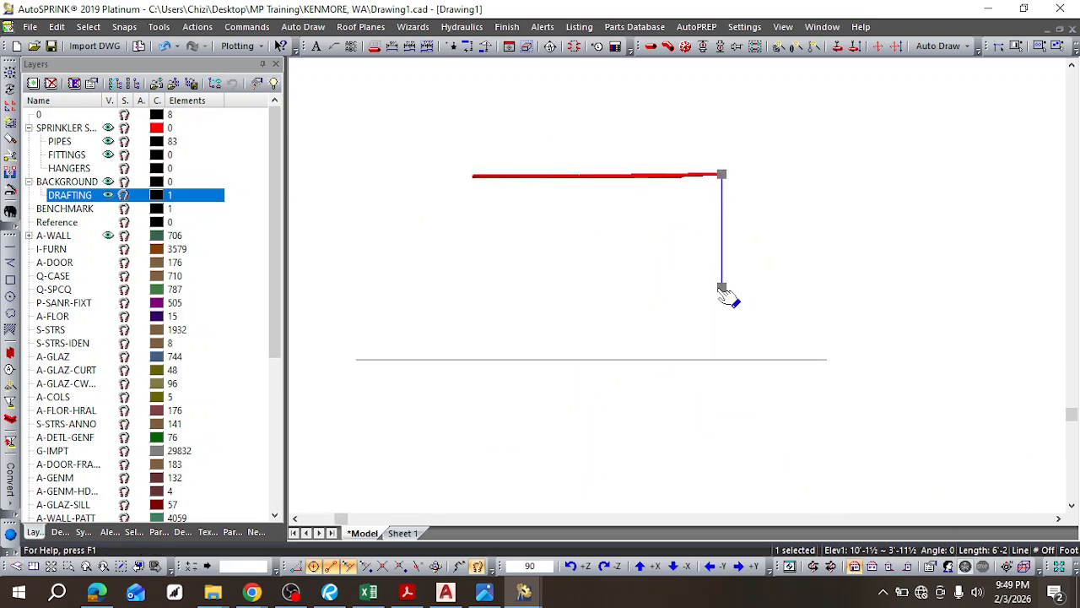
left_click_drag(722, 288, 722, 381)
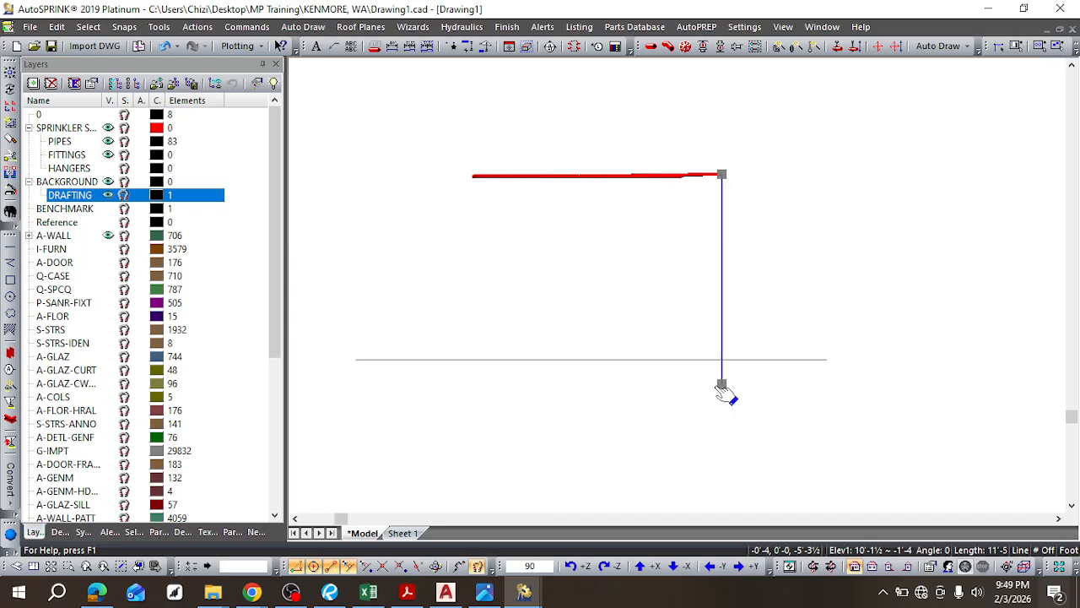
Step: Try to stretch the vertical line's upper end above the pipes, check it in the isometric view, and undo the line's stretch
scroll(757, 237, "down", 3)
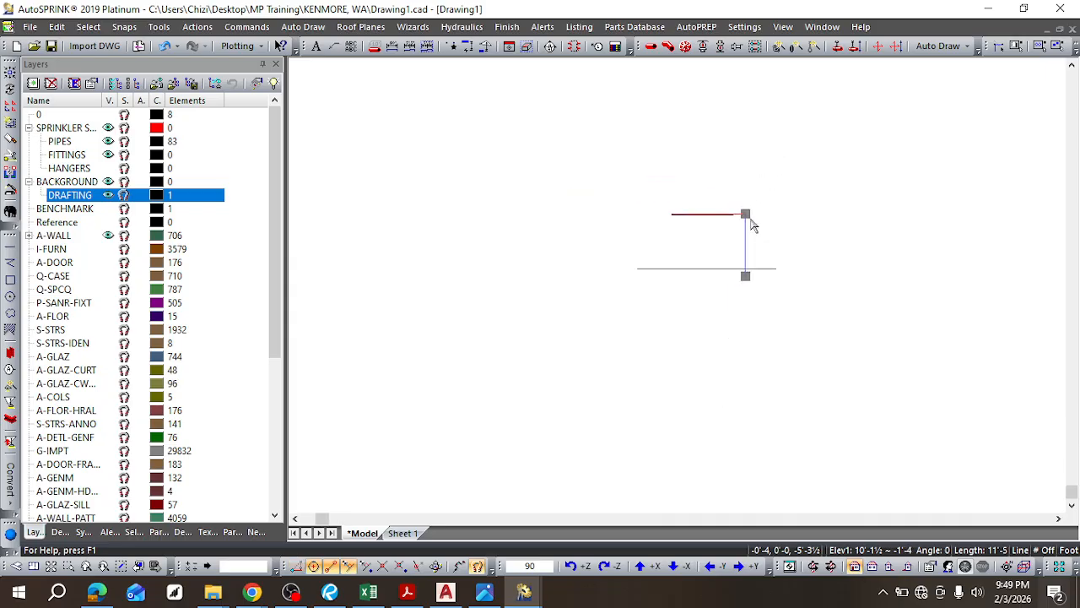
left_click_drag(745, 213, 757, 112)
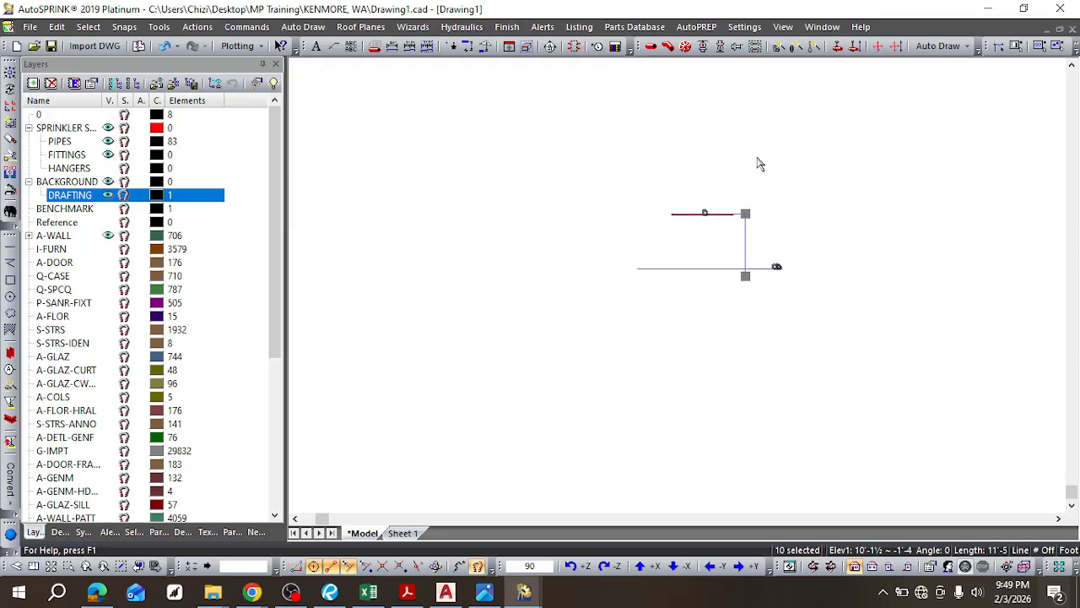
scroll(776, 261, "up", 5)
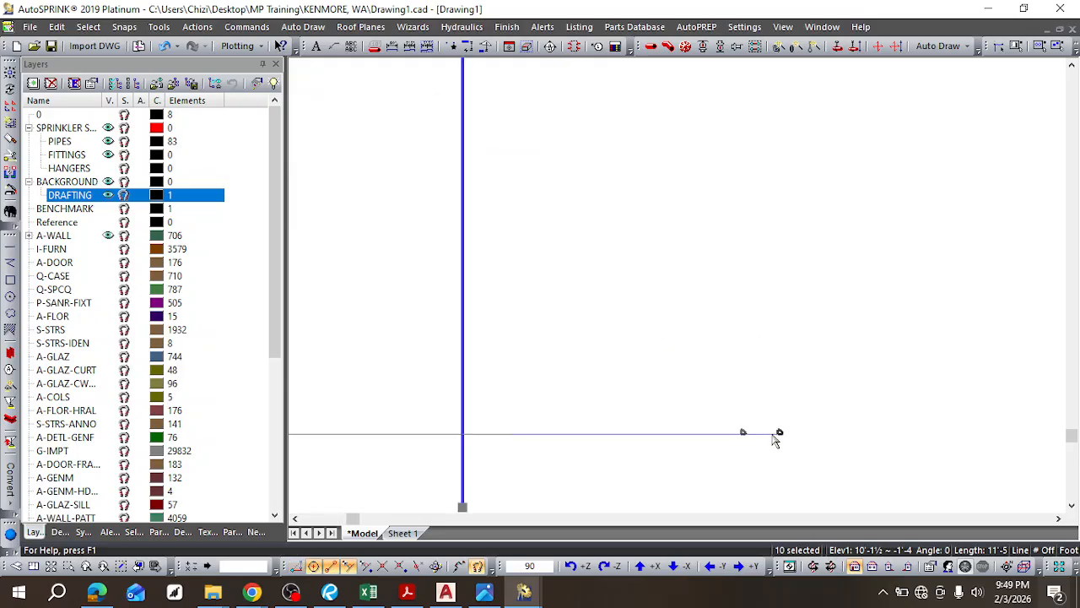
scroll(775, 440, "up", 3)
scroll(775, 441, "down", 5)
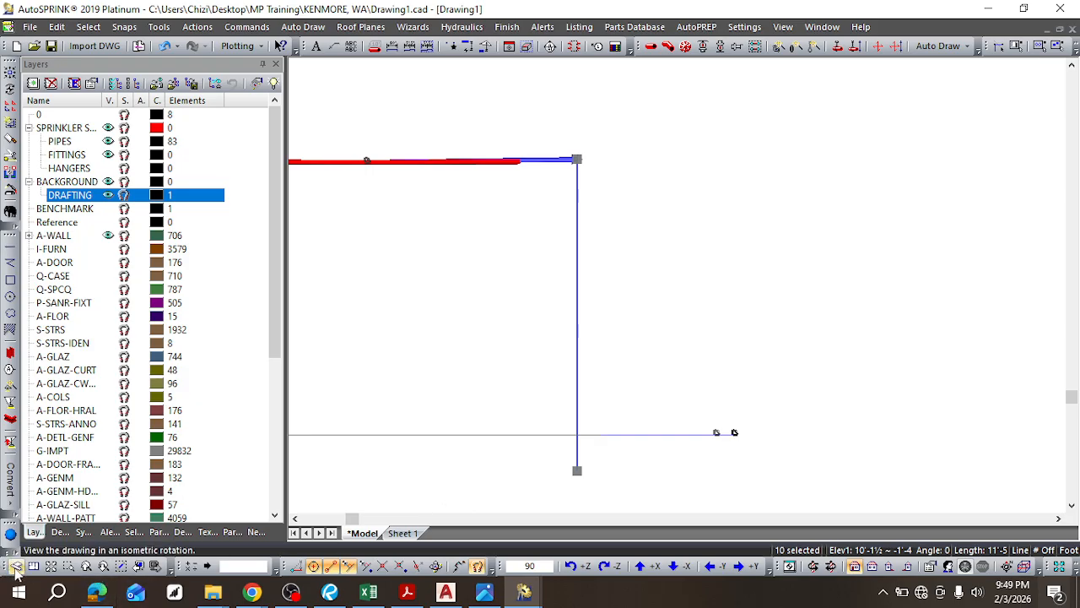
left_click(102, 565)
scroll(595, 409, "down", 2)
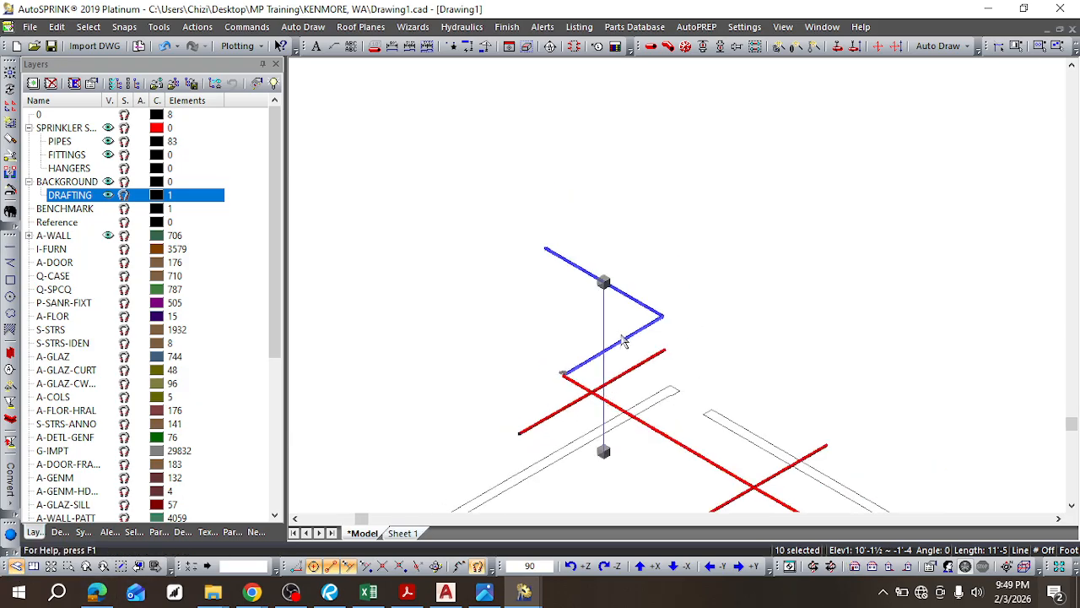
key("Escape")
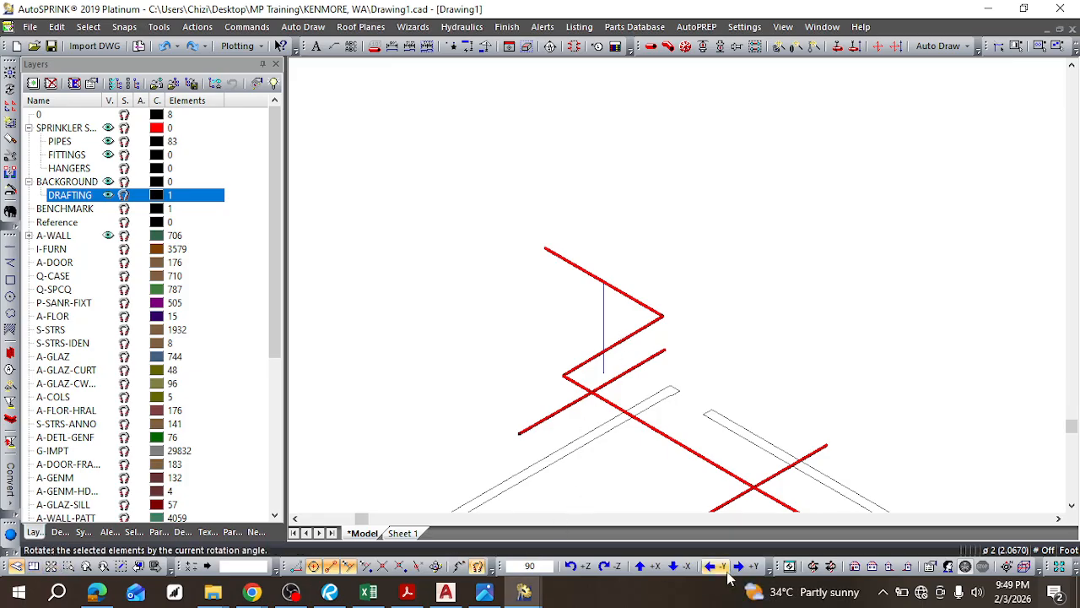
Step: In the front view, stretch the vertical alignment line's lower end below the floor line, to a length of about 13'-3½"
left_click(855, 566)
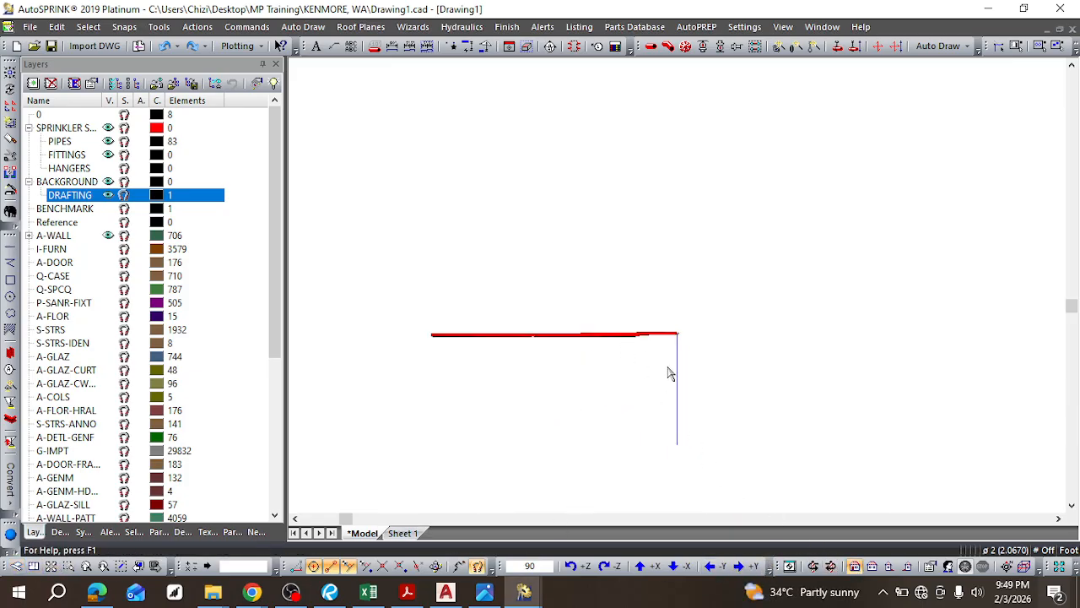
scroll(654, 427, "down", 3)
scroll(655, 430, "up", 3)
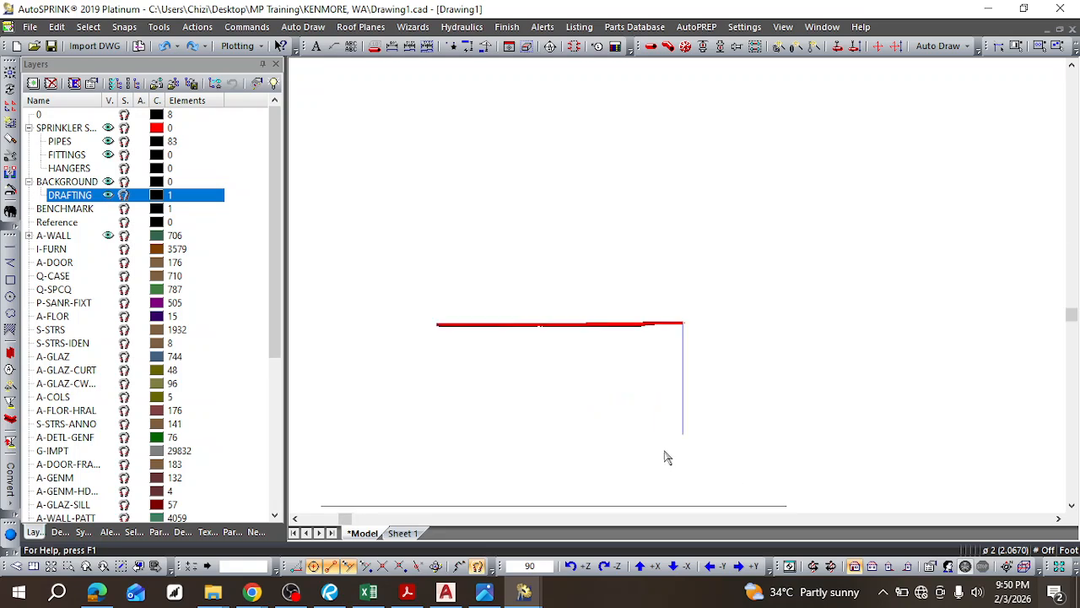
left_click(642, 388)
left_click(683, 429)
left_click(685, 435)
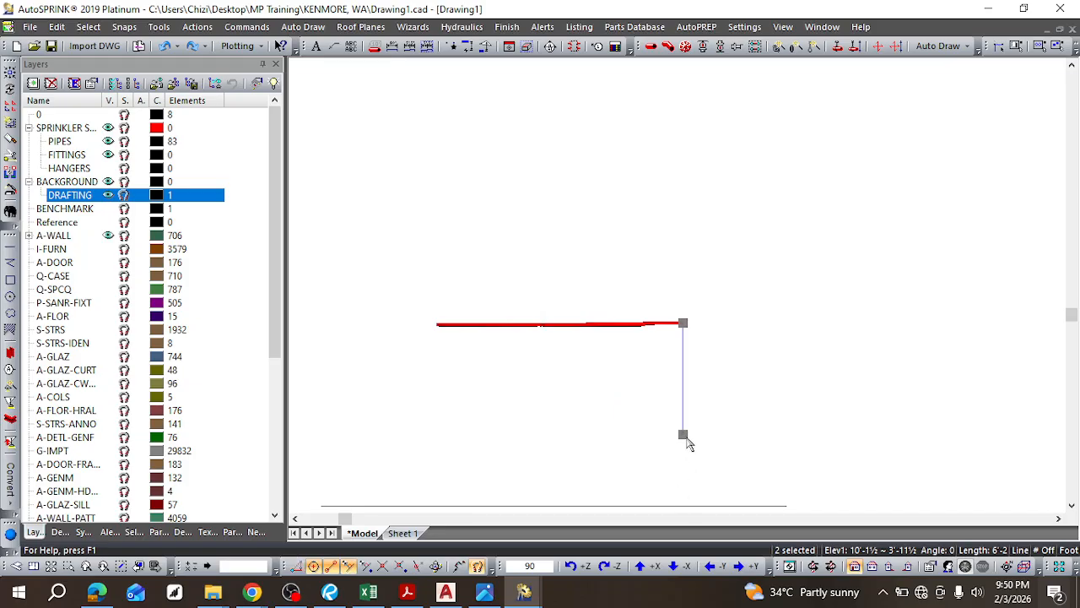
left_click_drag(683, 435, 685, 519)
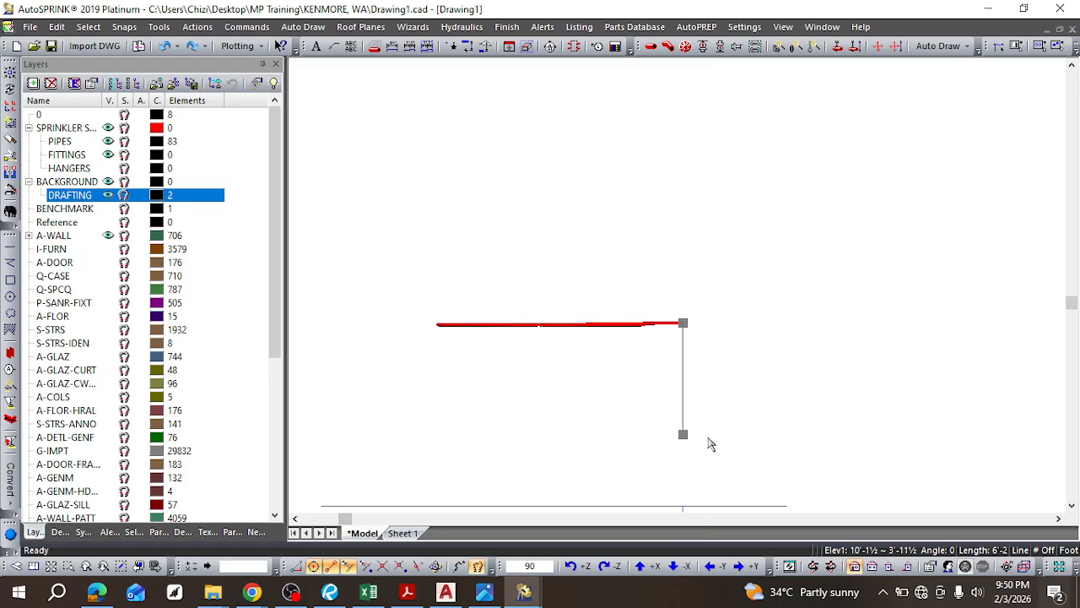
mouse_move(683, 435)
left_mouse_down()
mouse_move(687, 518)
mouse_move(685, 184)
mouse_move(694, 187)
mouse_move(684, 183)
left_mouse_up()
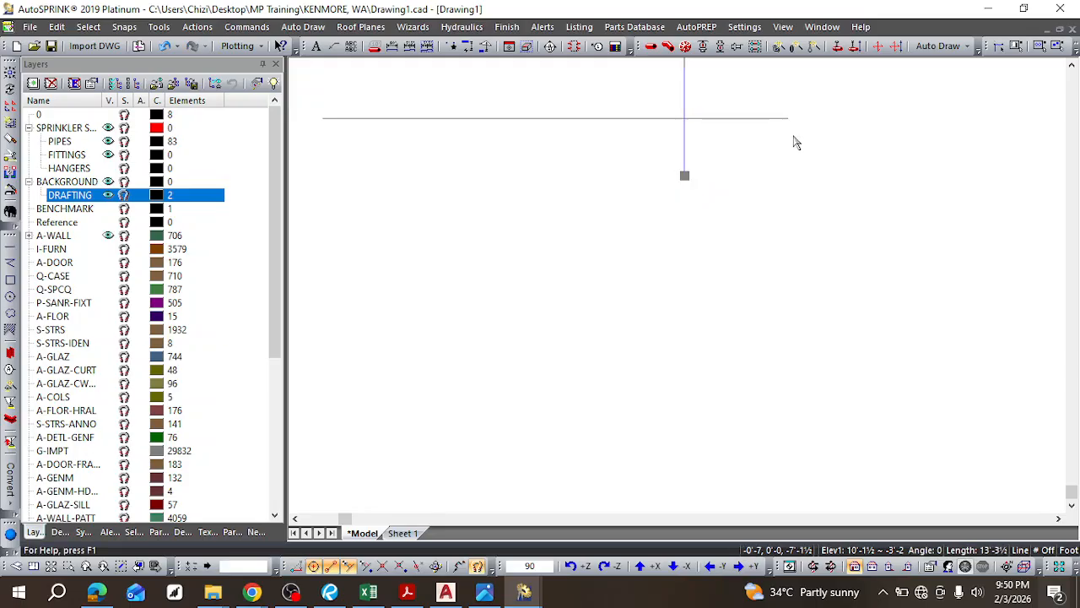
Step: Compare the stretched alignment line with the pipe and floor elevations of the other networks in the front view
scroll(795, 154, "down", 5)
scroll(803, 95, "up", 5)
scroll(757, 152, "down", 8)
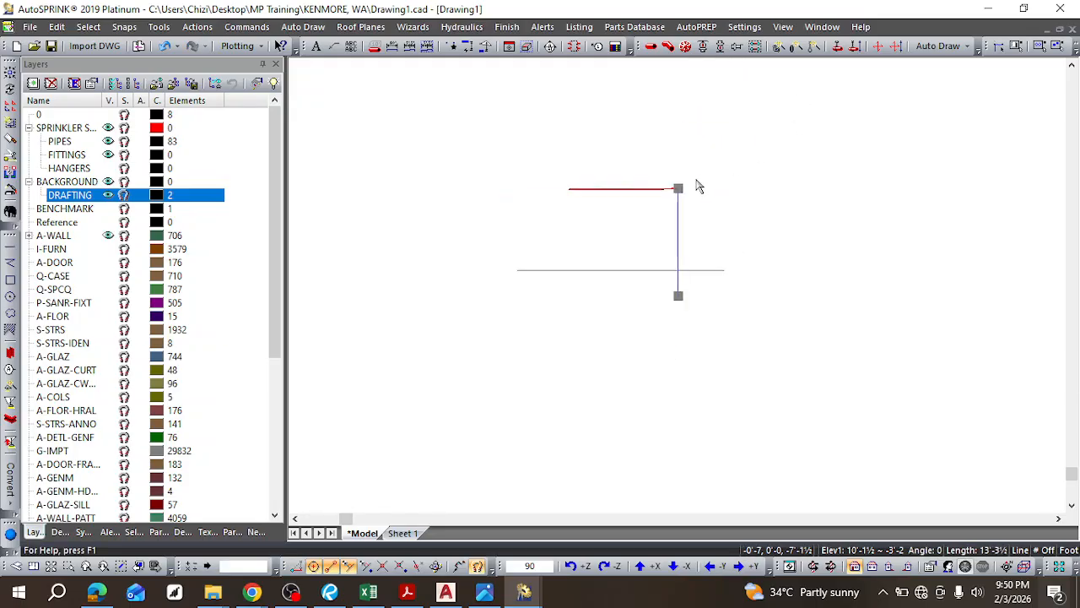
scroll(713, 82, "up", 3)
scroll(785, 114, "down", 6)
scroll(943, 103, "up", 4)
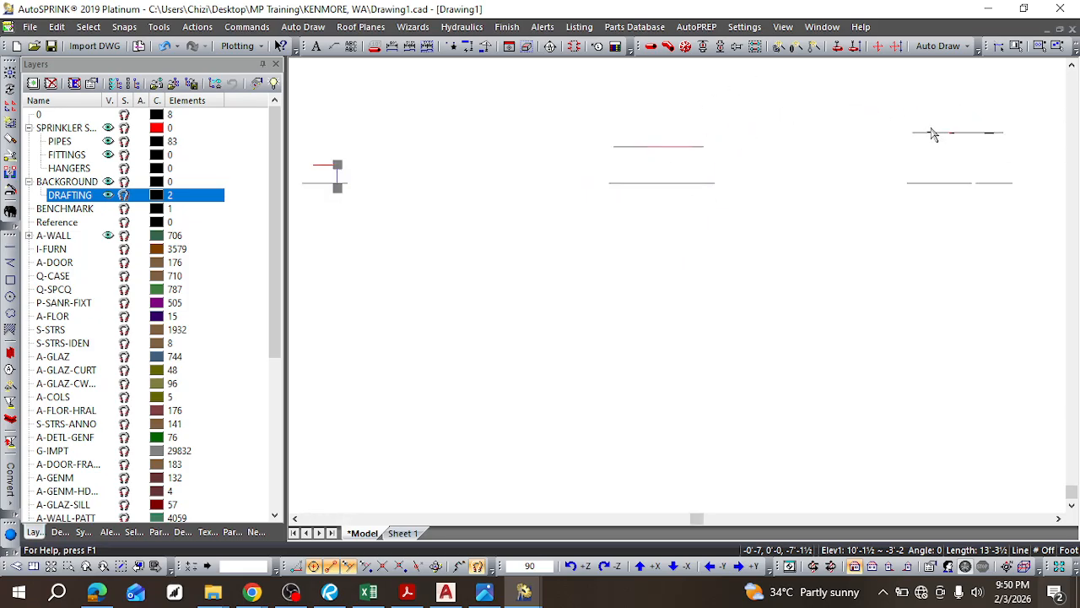
scroll(333, 152, "up", 2)
scroll(330, 159, "up", 2)
scroll(337, 173, "down", 3)
scroll(322, 123, "up", 3)
scroll(322, 123, "up", 2)
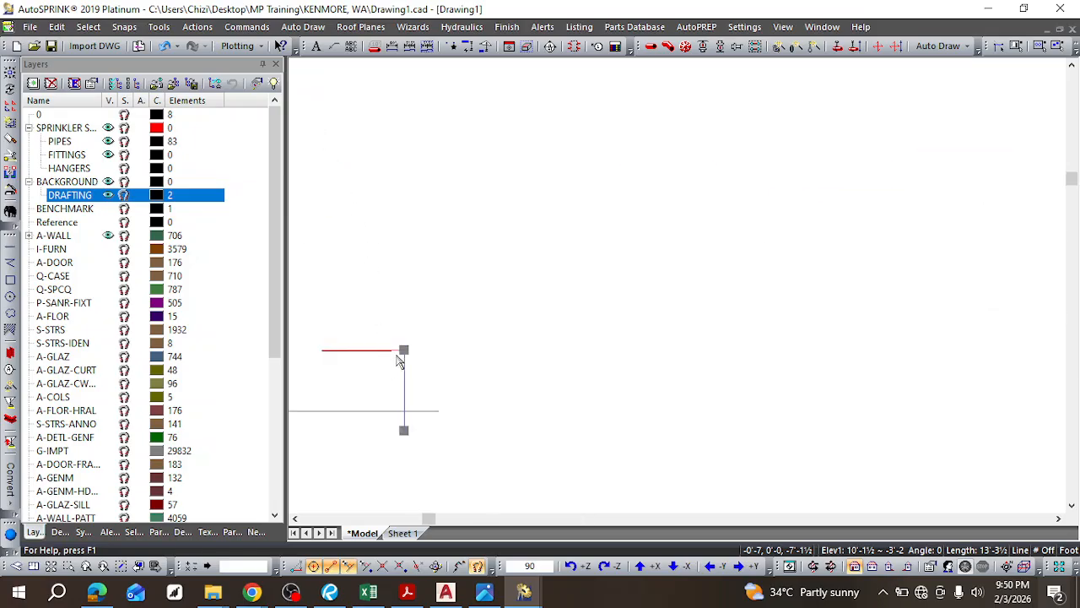
Step: In the front view, stretch the vertical alignment line's upper end far above the pipes, to a length of about 46'-2½"
left_click_drag(408, 351, 419, 161)
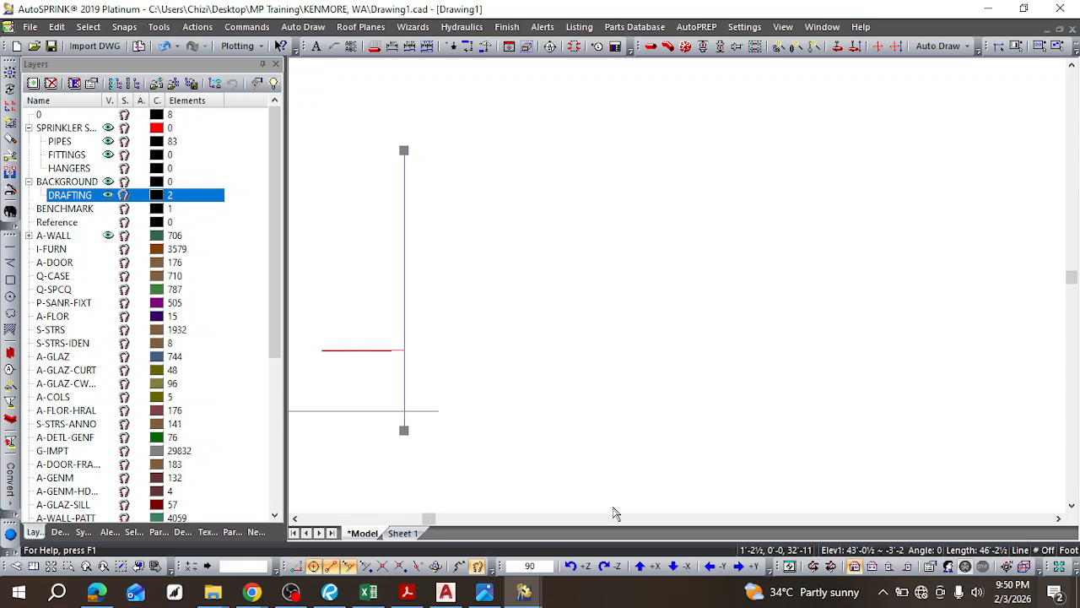
left_click(34, 567)
scroll(379, 299, "up", 4)
scroll(424, 306, "up", 2)
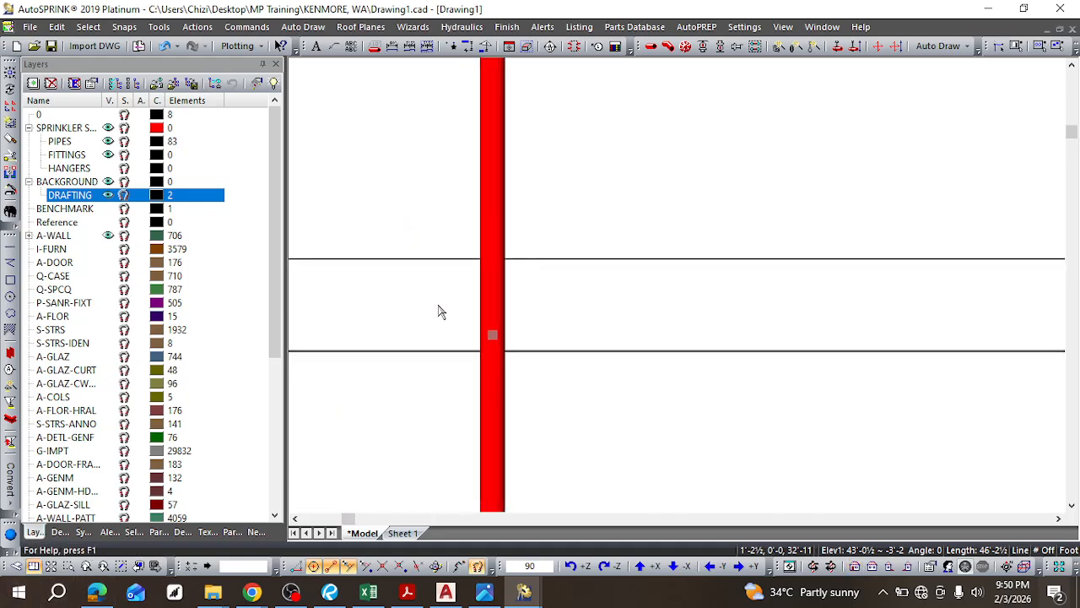
scroll(439, 312, "up", 1)
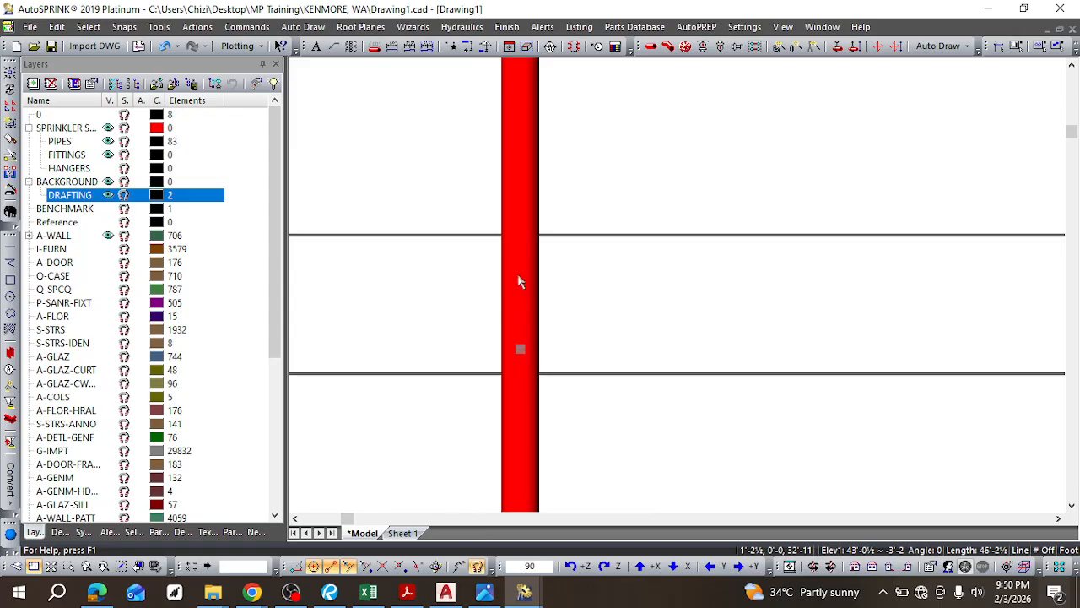
Step: In the plan view, try to draw a short line along the pipe ending at the alignment line's centre
left_click(519, 346)
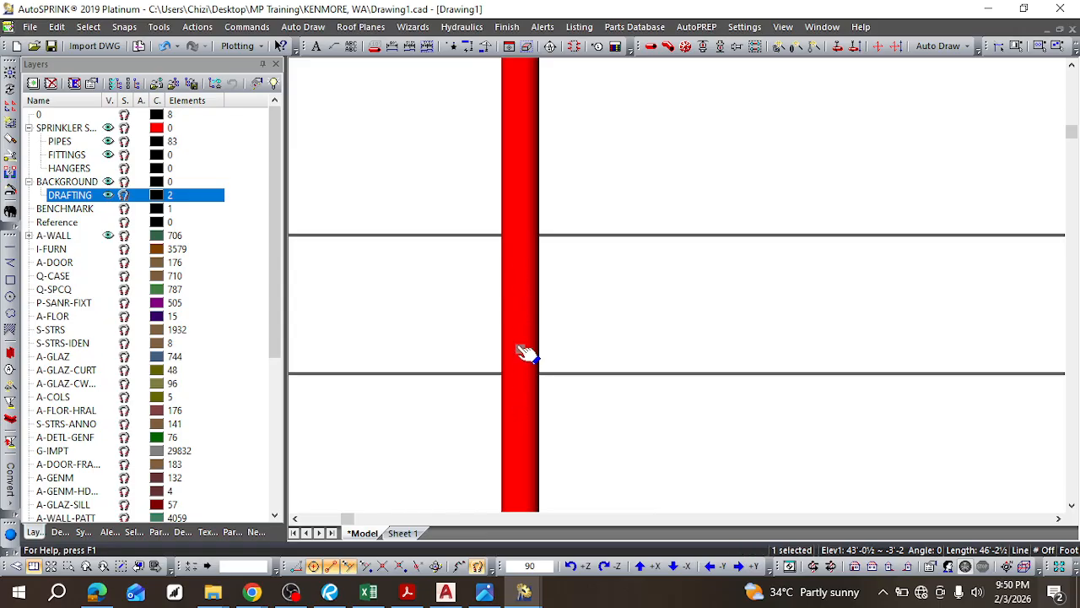
key("l")
left_click(520, 310)
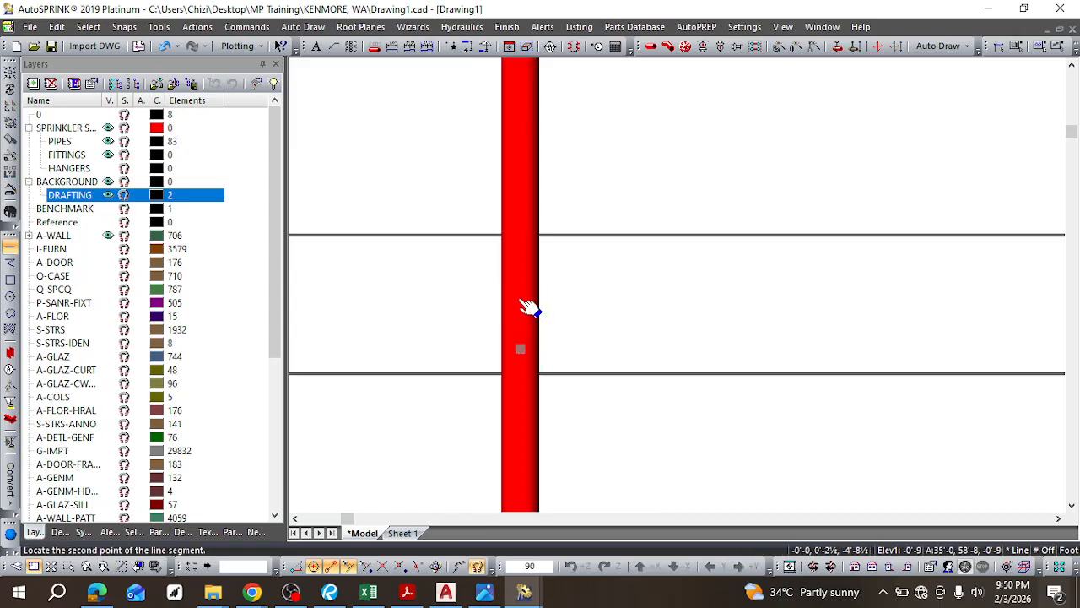
left_click(521, 349)
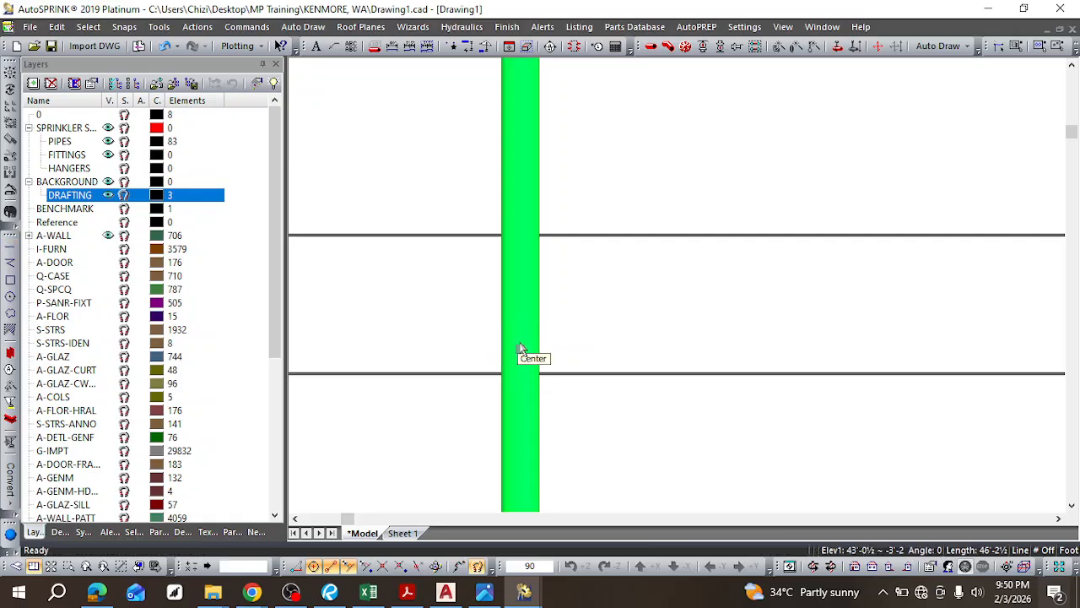
key("Escape")
left_click(518, 343)
left_click(515, 308)
key("Escape")
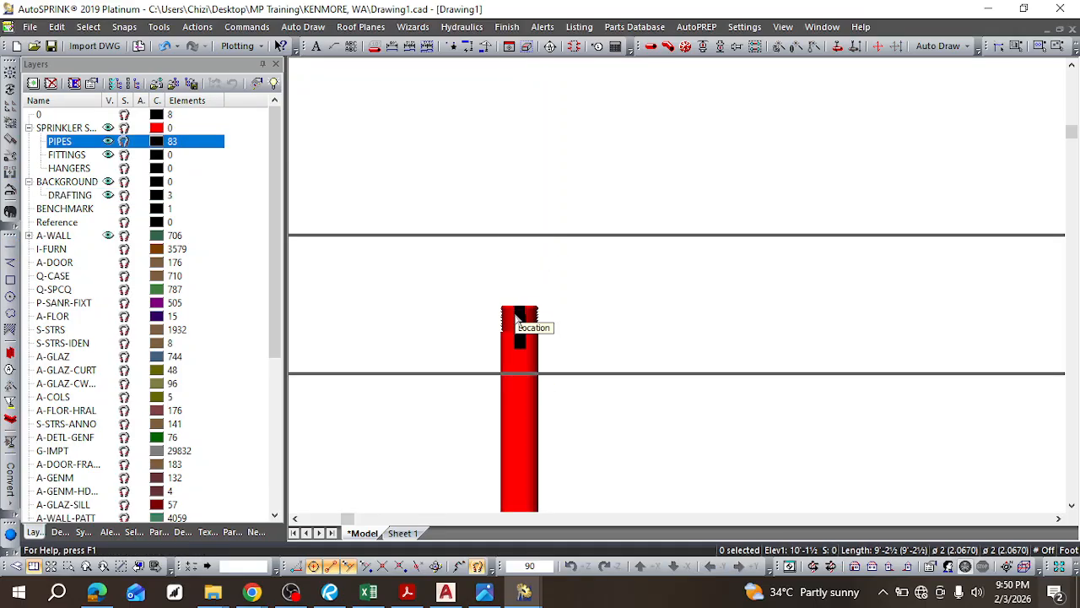
left_click(517, 382)
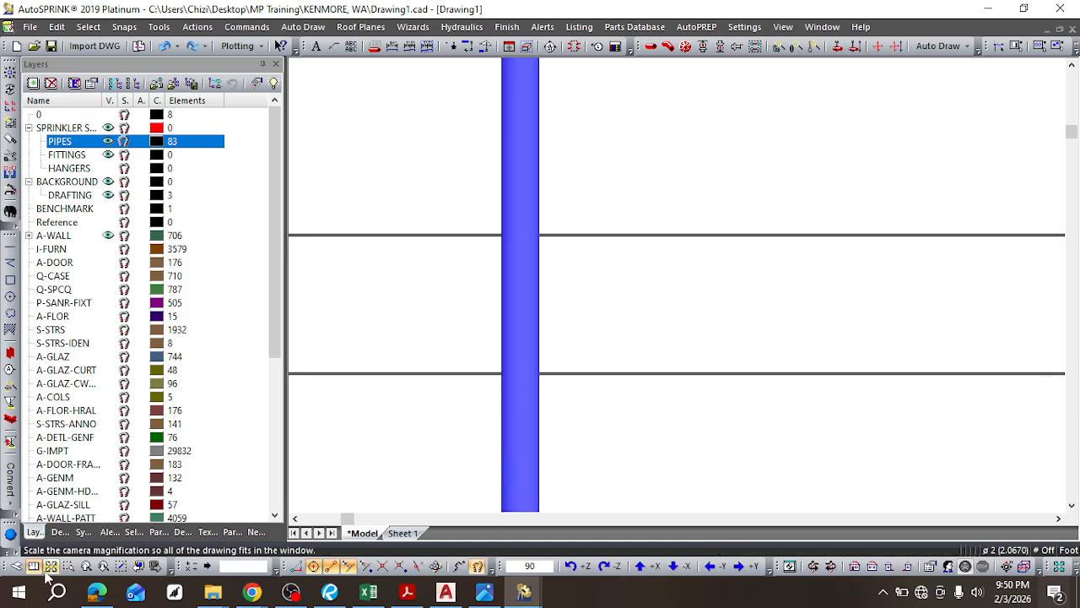
Step: In the isometric view, delete the stray short reference lines beside the tall vertical alignment line
left_click(17, 568)
scroll(451, 324, "down", 5)
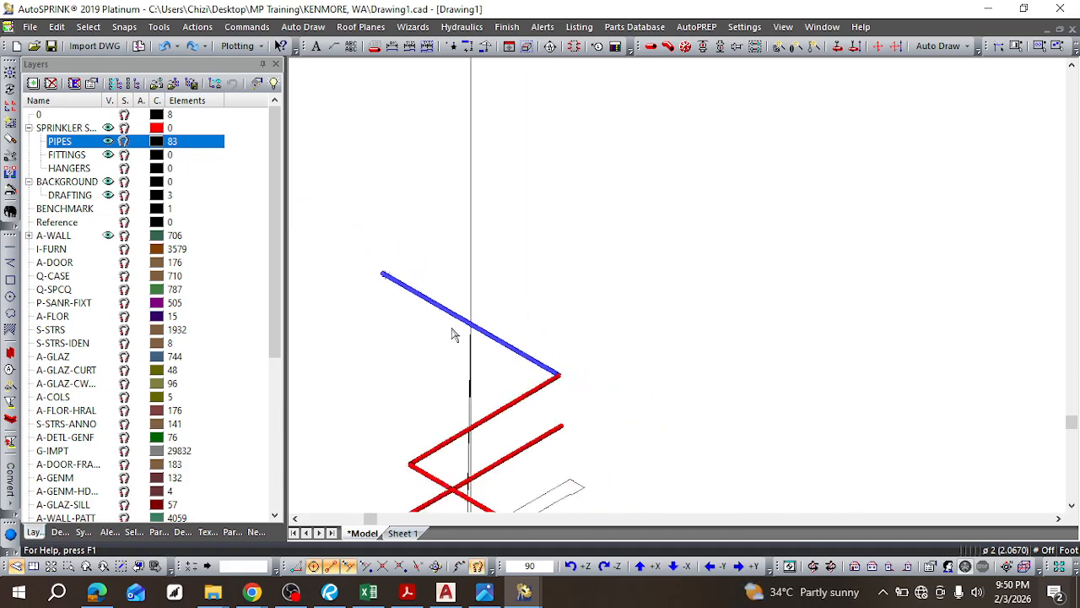
scroll(469, 462, "up", 5)
scroll(498, 327, "down", 1)
scroll(497, 328, "down", 3)
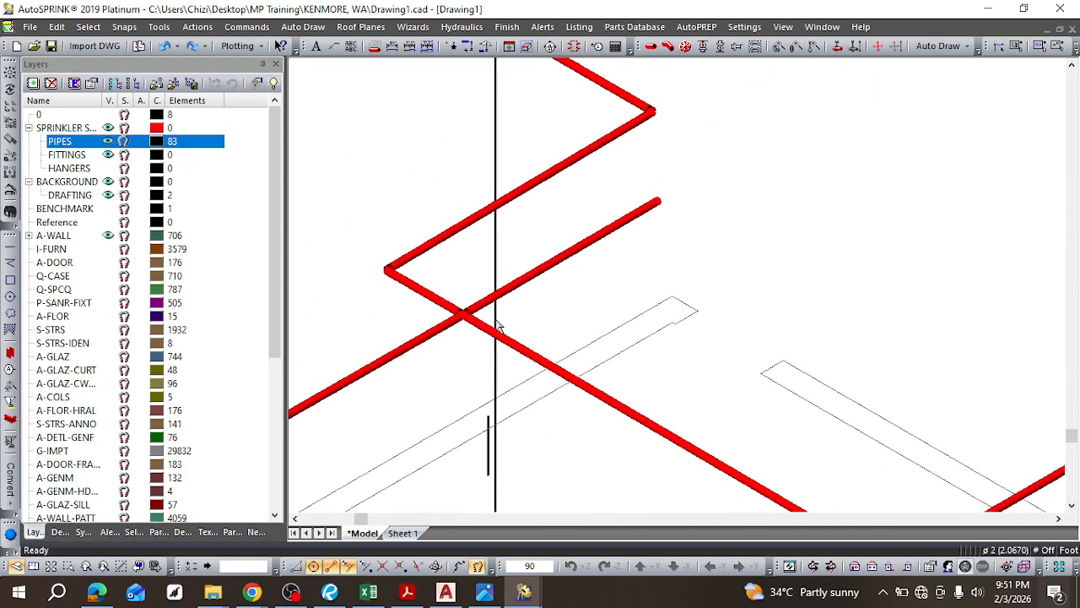
scroll(496, 392, "up", 3)
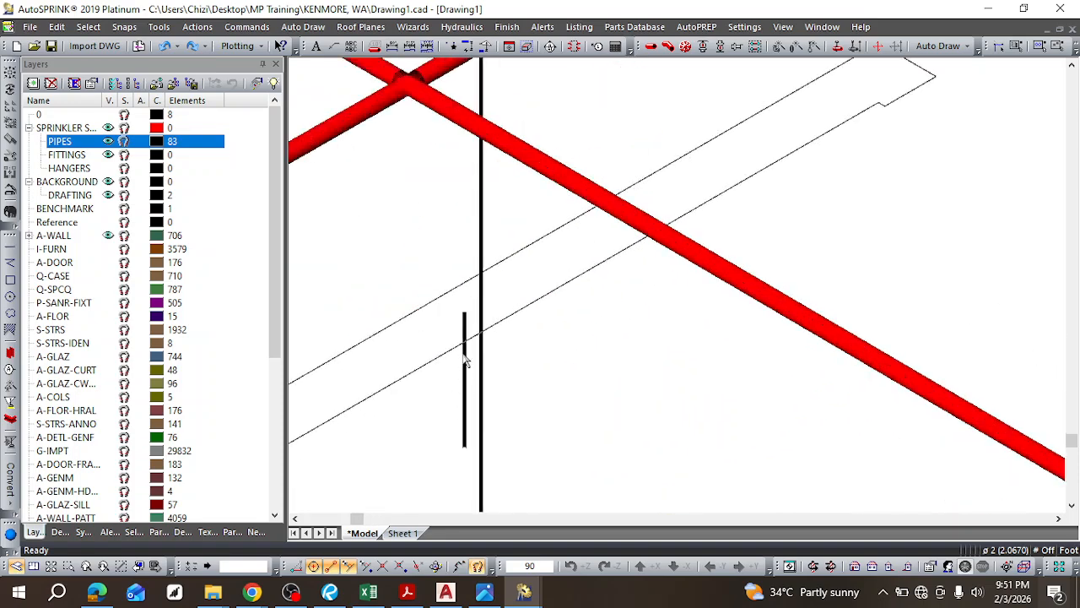
left_click(465, 359)
key("Delete")
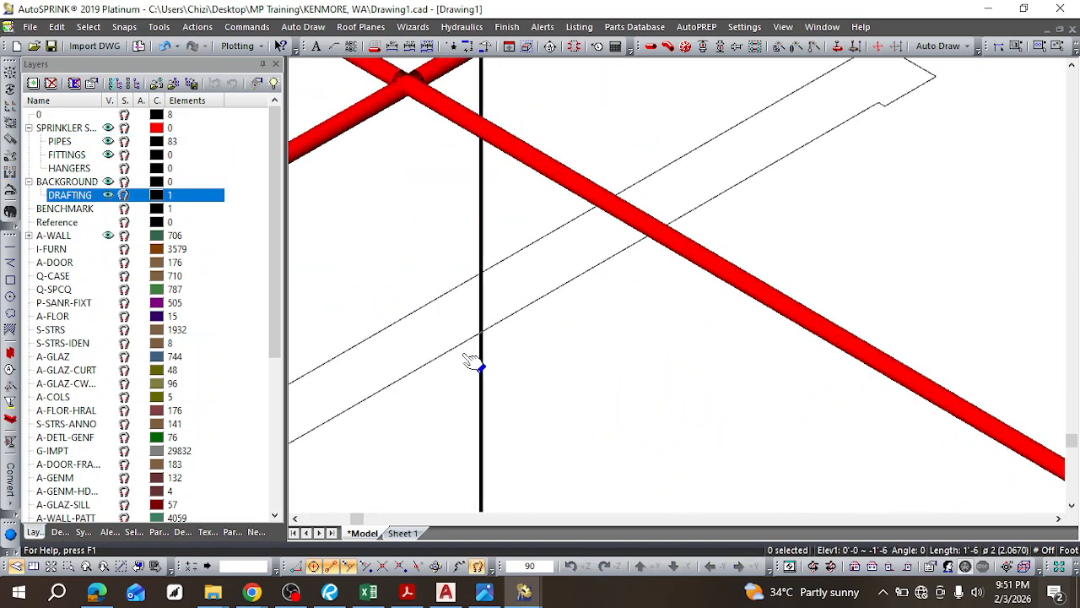
Step: Compare the tall alignment line's height with the pipe and floor elevations of the other floors in the front view
scroll(470, 361, "down", 3)
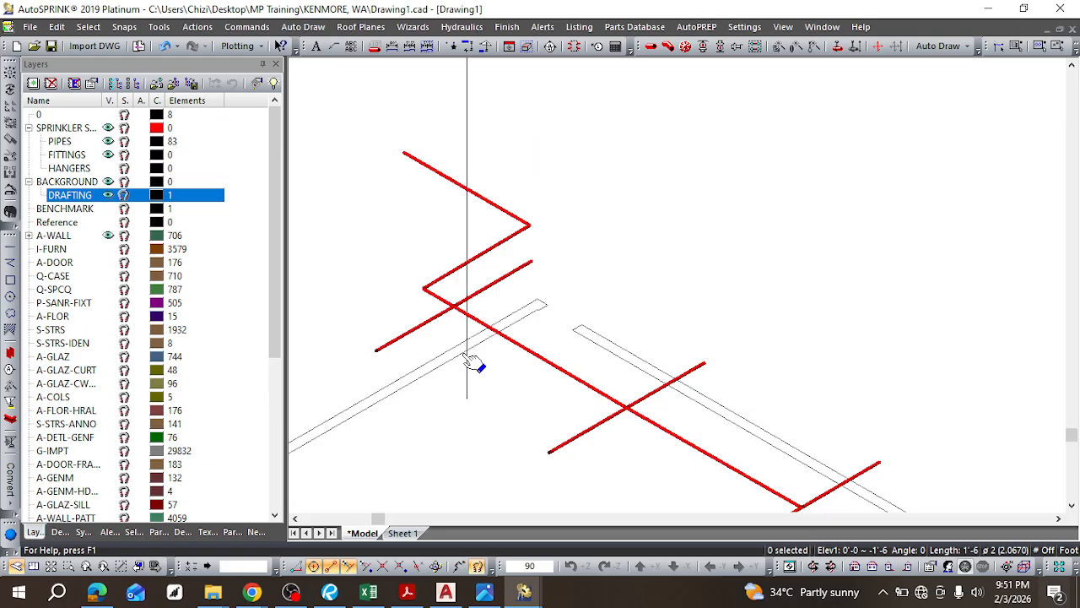
left_click(836, 571)
scroll(774, 480, "down", 2)
scroll(796, 497, "up", 2)
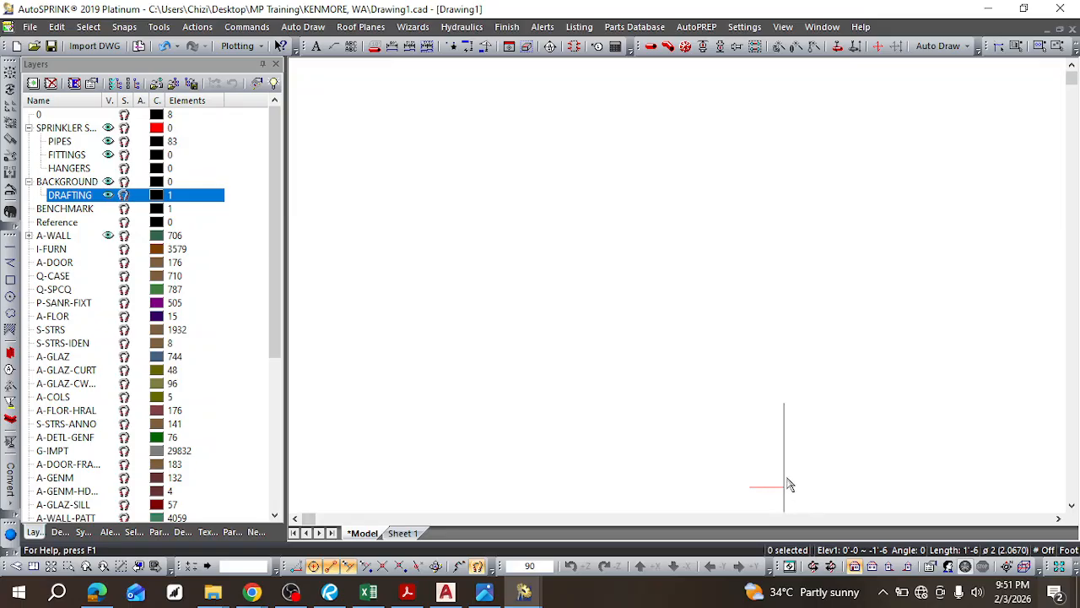
scroll(1077, 470, "down", 3)
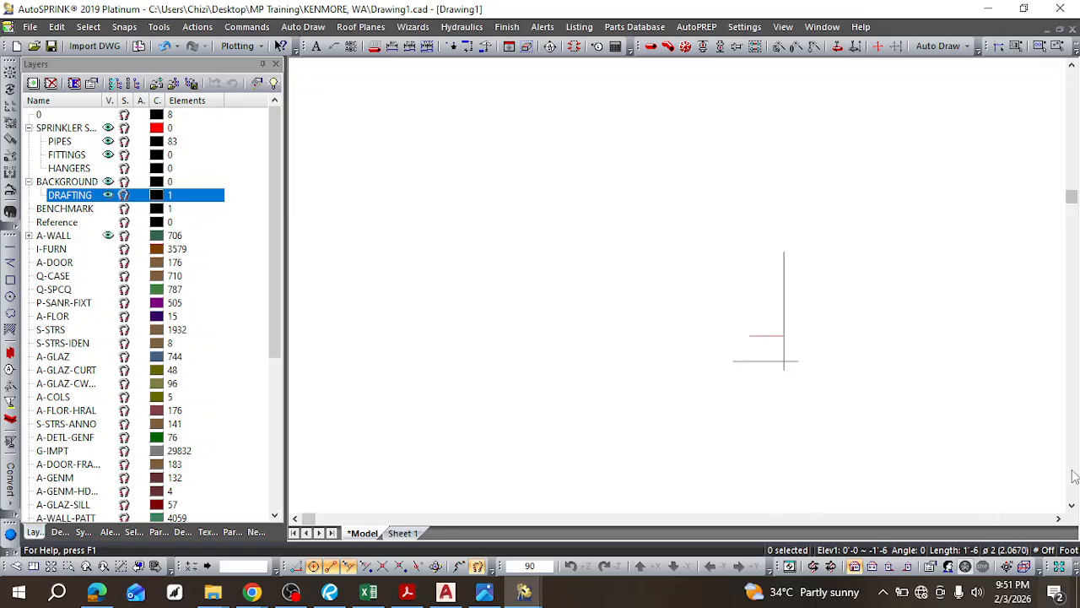
left_click(865, 519)
left_click(863, 519)
left_click(864, 519)
scroll(852, 516, "down", 3)
scroll(630, 486, "up", 3)
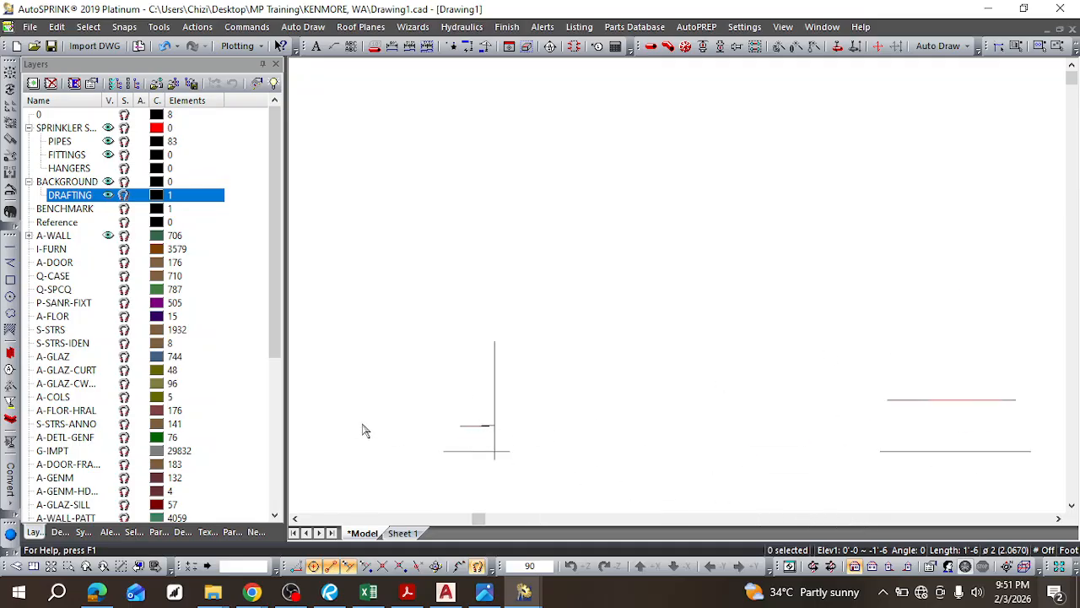
Step: Examine the middle floor's pipe network and the lowest floor's alignment line in the isometric view
left_click(15, 566)
scroll(660, 395, "down", 1)
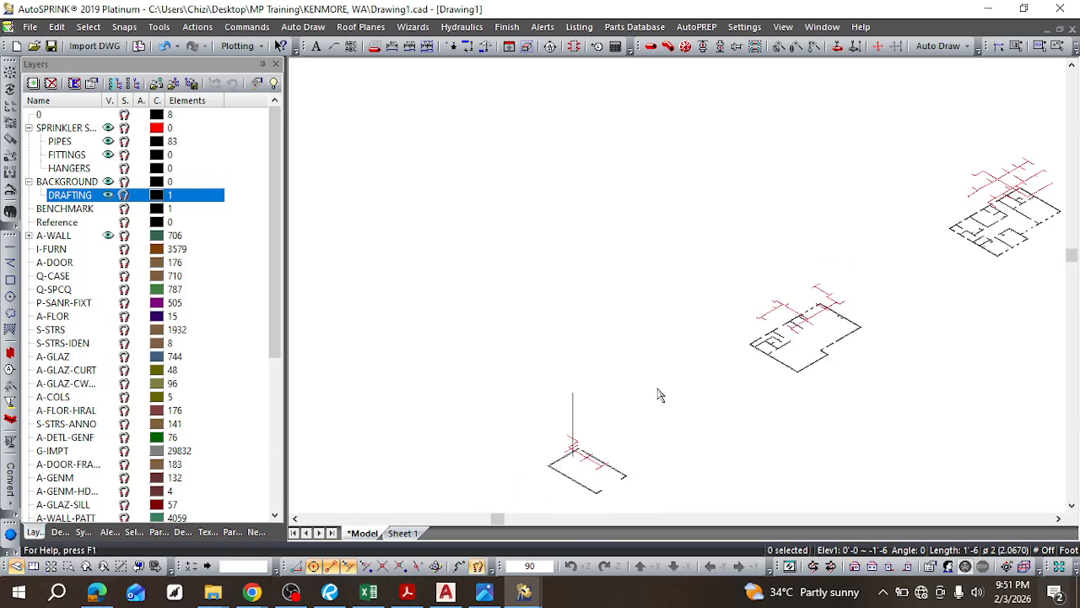
scroll(808, 314, "up", 3)
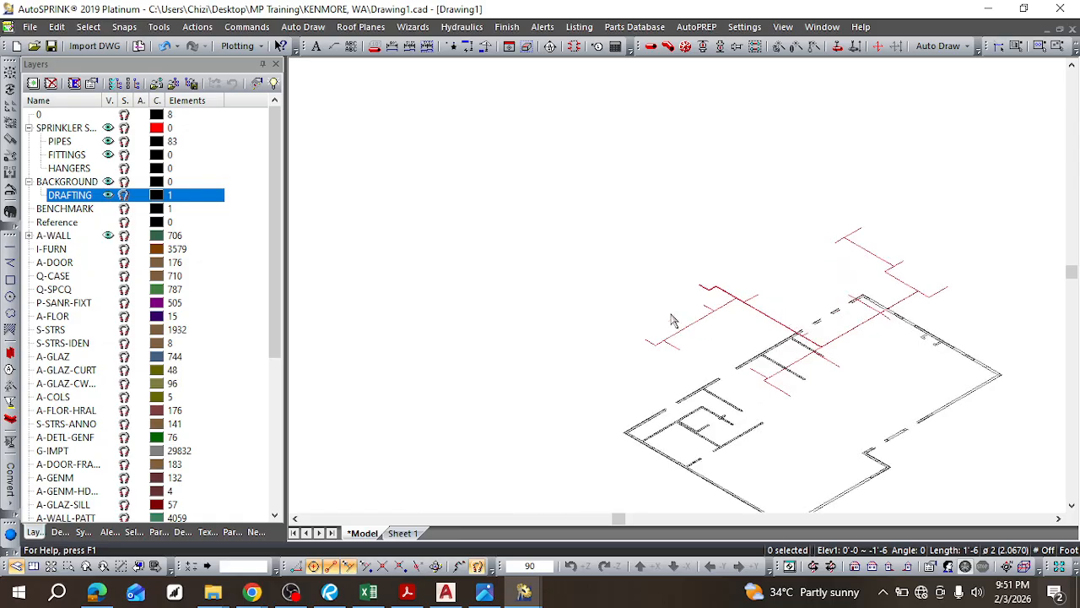
scroll(714, 291, "up", 2)
scroll(708, 300, "down", 1)
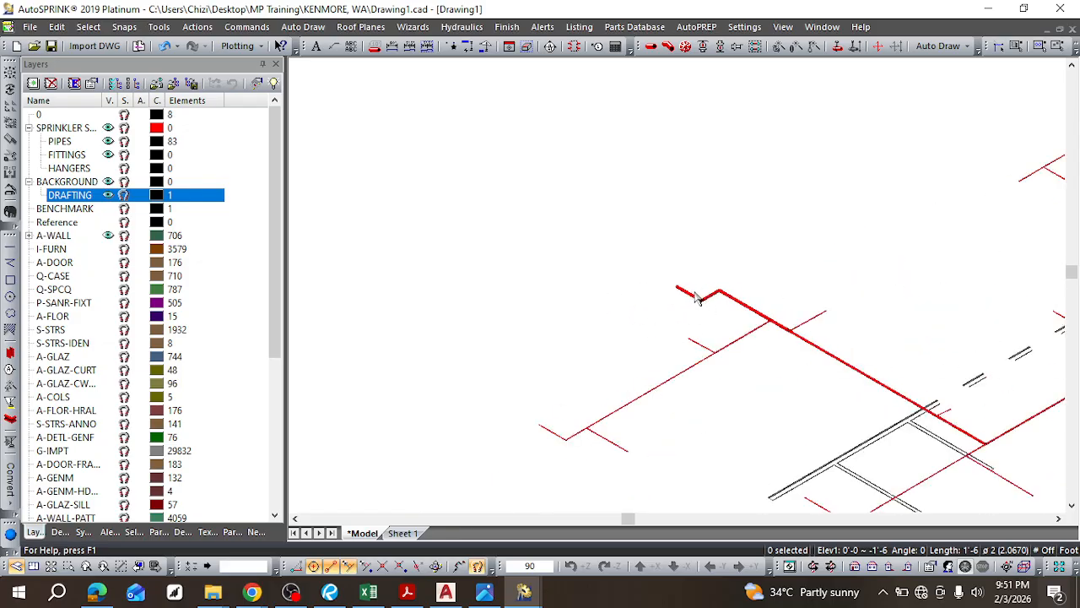
scroll(685, 312, "down", 1)
scroll(673, 371, "down", 1)
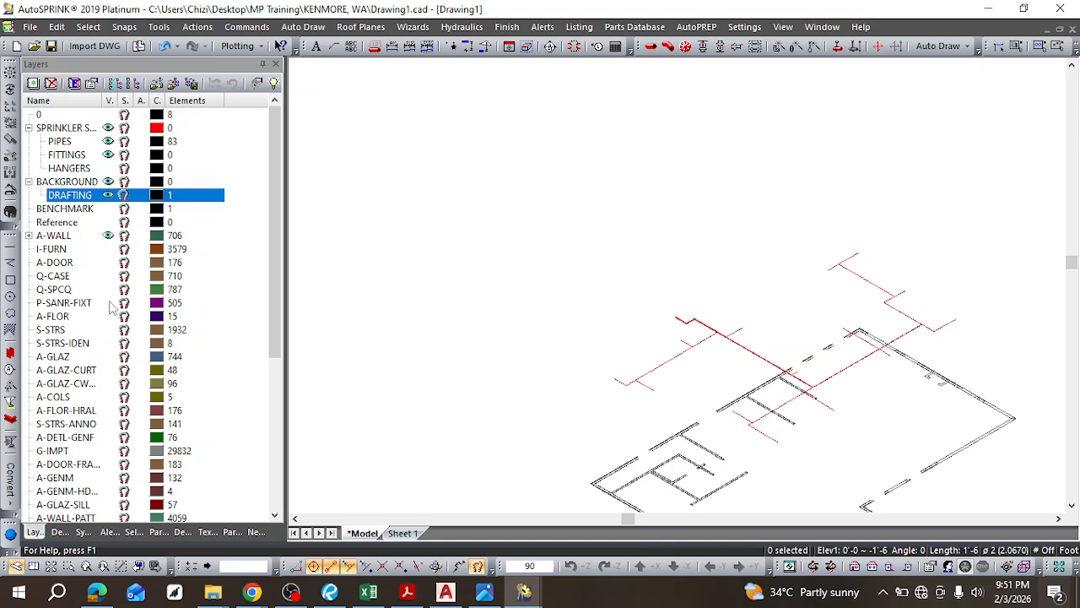
scroll(553, 384, "down", 5)
scroll(562, 376, "up", 8)
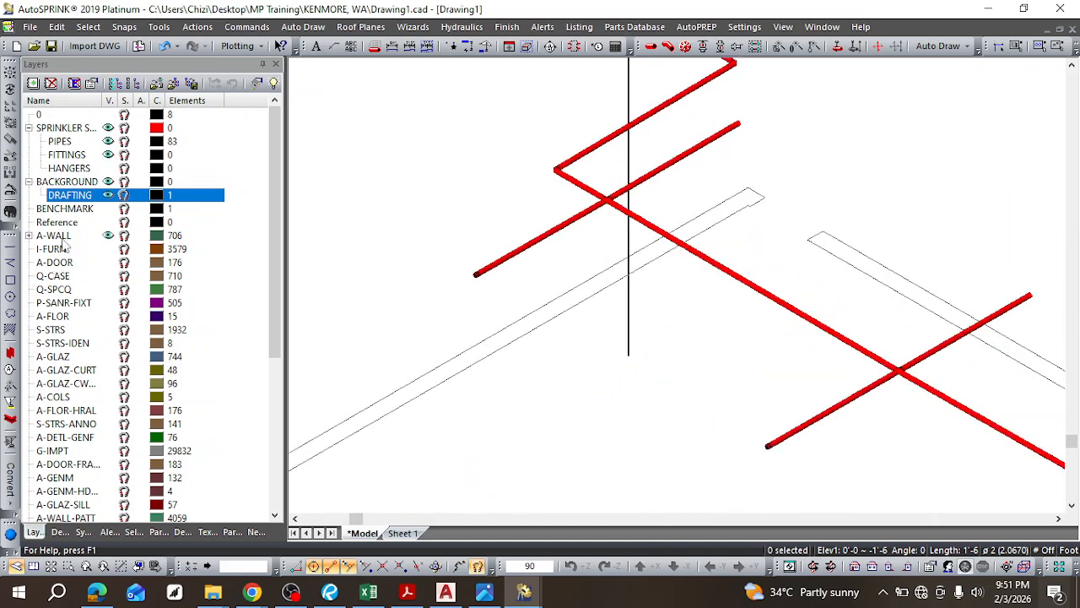
Step: Hide the A-WALL layer so that only the pipe networks and the alignment line are displayed
left_click(108, 236)
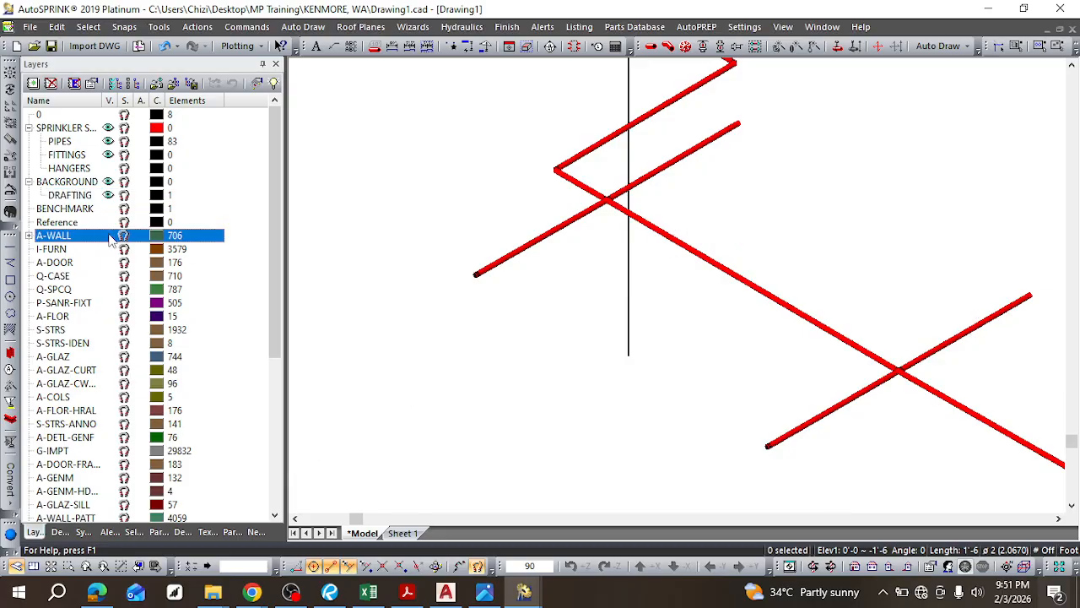
scroll(403, 265, "down", 5)
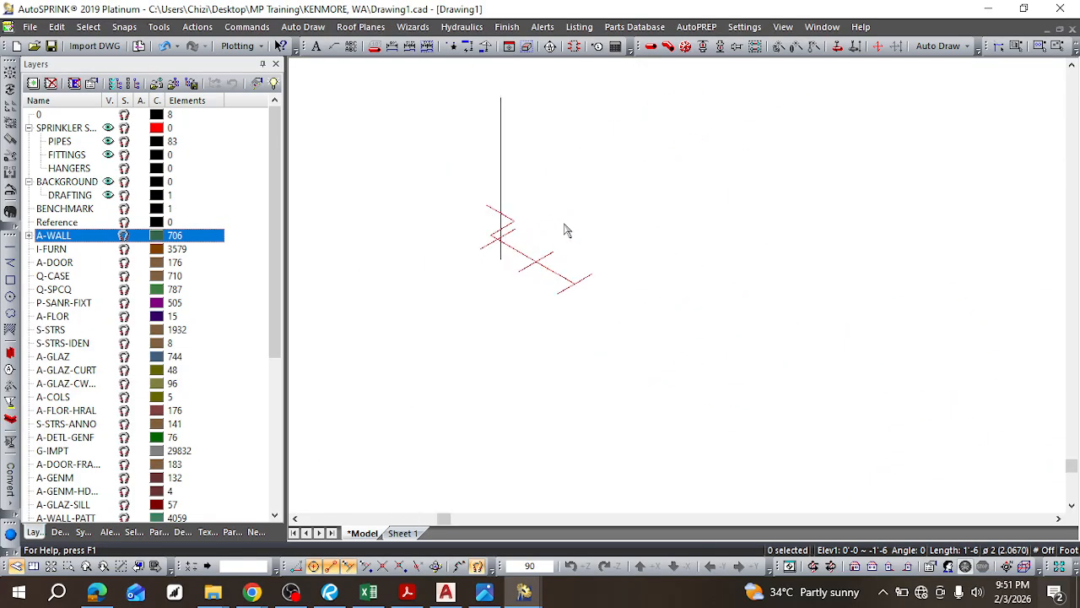
scroll(663, 222, "down", 2)
scroll(796, 88, "up", 3)
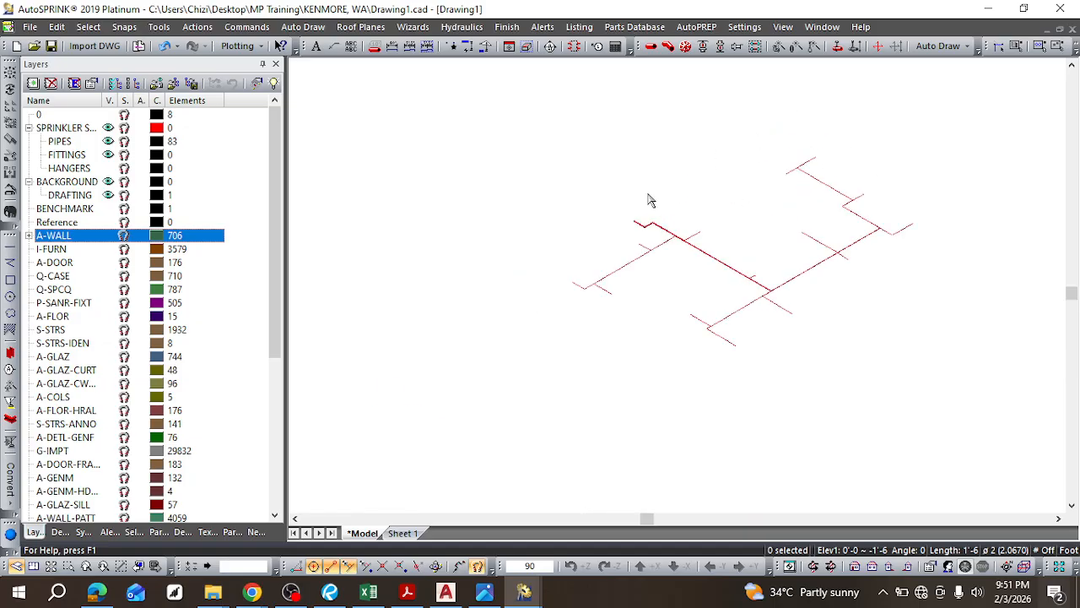
Step: Select the middle floor's whole pipe network and move it by its main pipe's end toward the vertical alignment line
left_click_drag(523, 141, 962, 378)
scroll(617, 212, "up", 3)
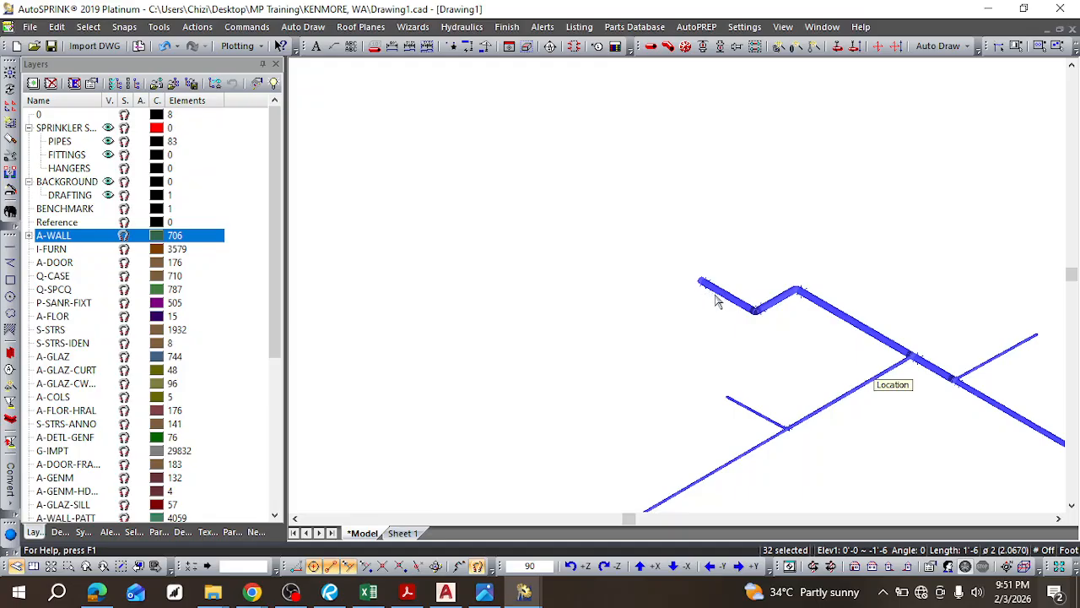
mouse_move(721, 296)
left_mouse_down()
mouse_move(516, 359)
mouse_move(351, 374)
mouse_move(392, 365)
mouse_move(337, 386)
mouse_move(282, 458)
mouse_move(288, 384)
mouse_move(303, 388)
mouse_move(358, 496)
mouse_move(400, 428)
left_mouse_up()
scroll(372, 371, "down", 3)
scroll(384, 367, "down", 3)
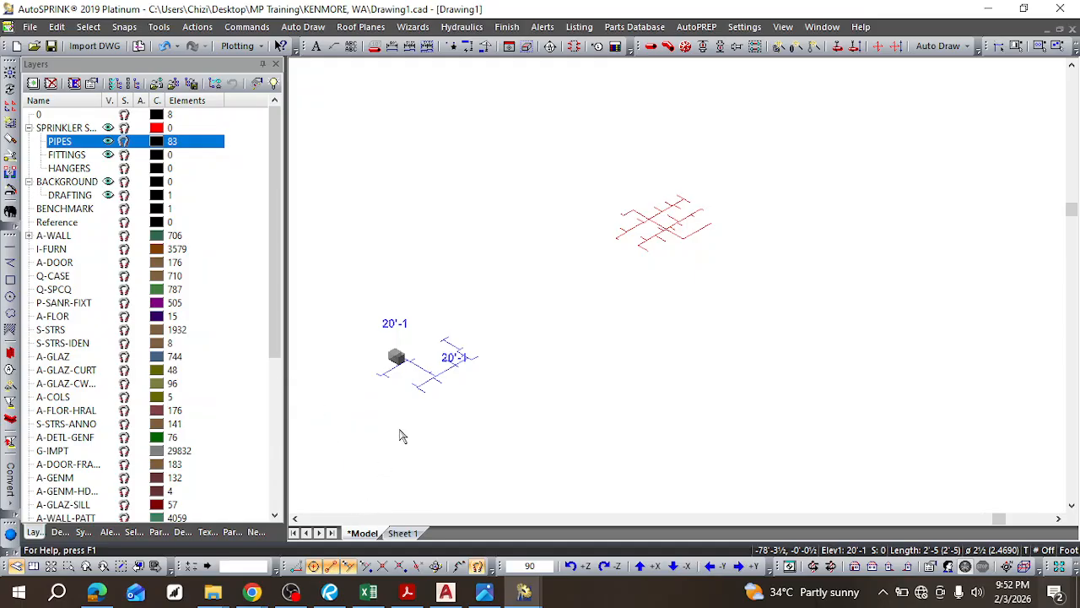
Step: Examine the moved network's position relative to the alignment line and the lowest floor's pipes in the isometric view
scroll(400, 434, "down", 5)
scroll(365, 399, "up", 4)
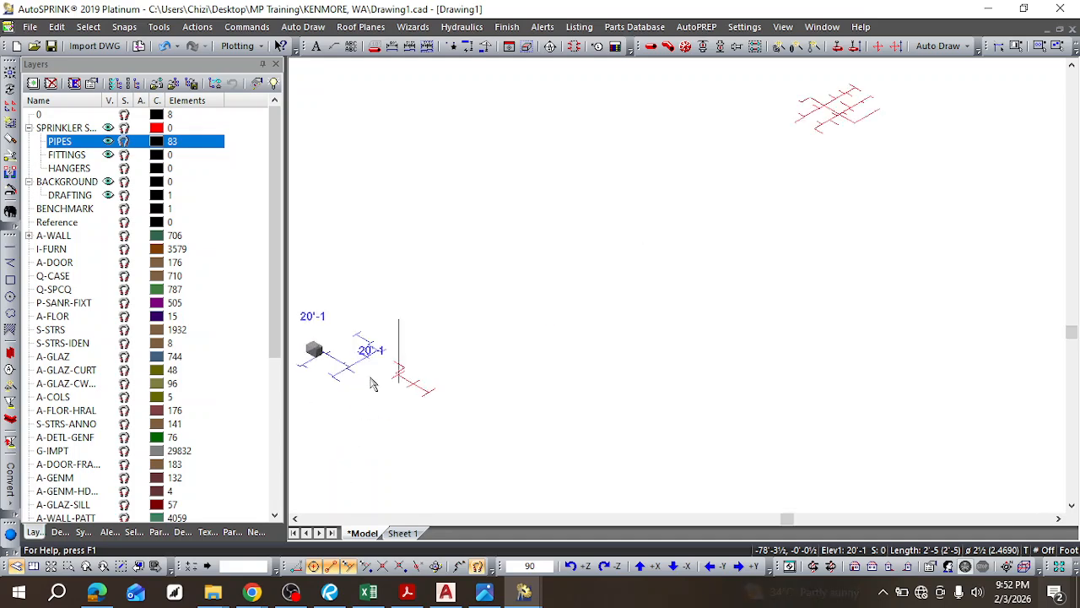
scroll(366, 399, "down", 4)
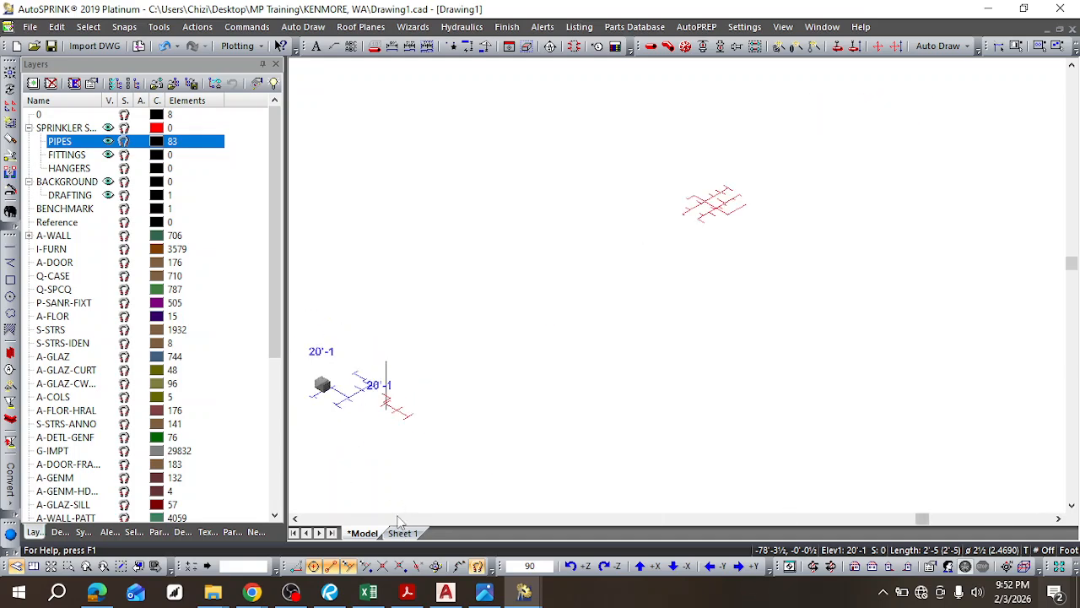
left_click(401, 518)
scroll(626, 442, "up", 4)
scroll(540, 309, "down", 2)
scroll(485, 170, "down", 1)
scroll(388, 105, "up", 2)
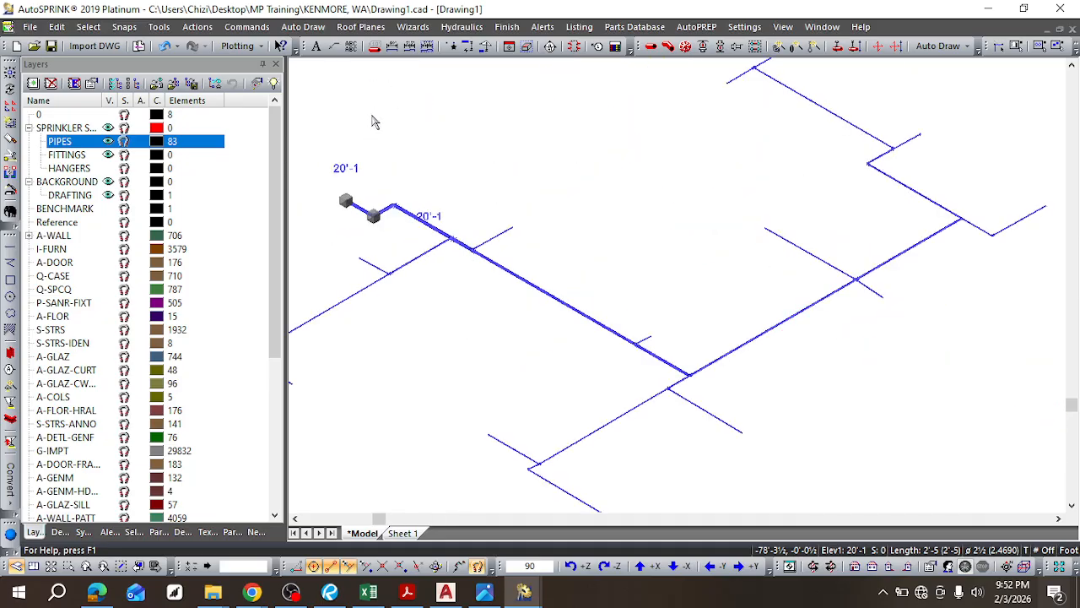
scroll(349, 214, "down", 2)
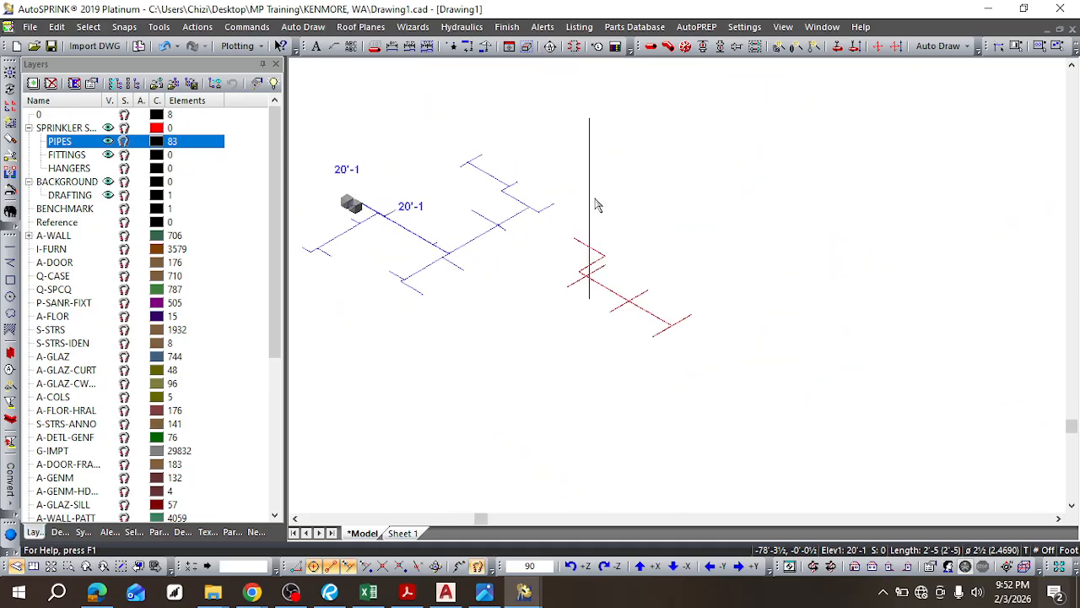
scroll(331, 186, "up", 3)
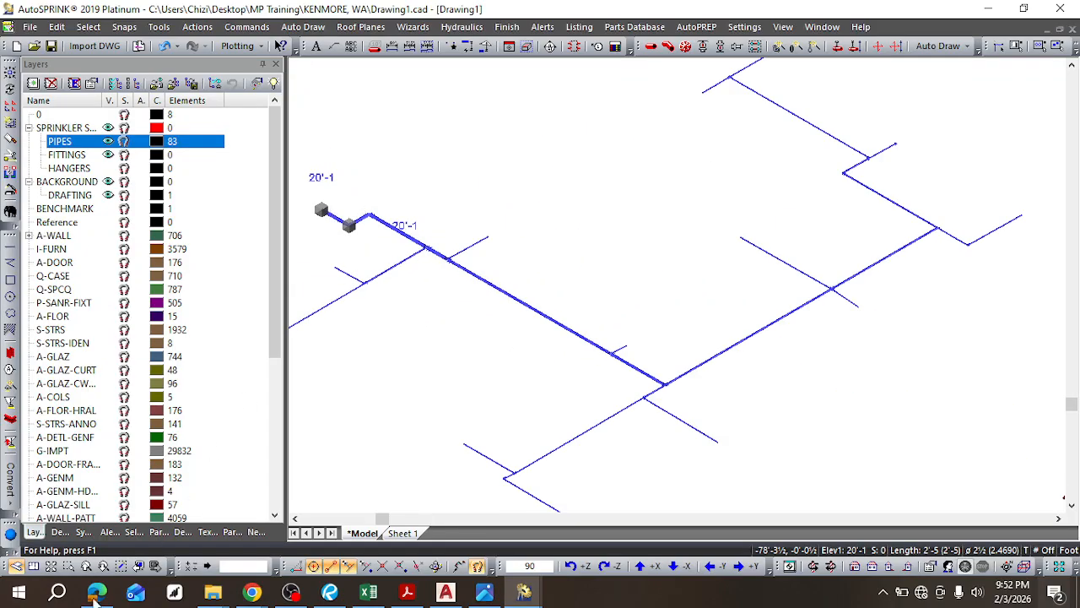
Step: Move the middle floor's pipe network in the plan view close to the lowest floor's main pipe end
left_click(34, 565)
scroll(385, 329, "down", 3)
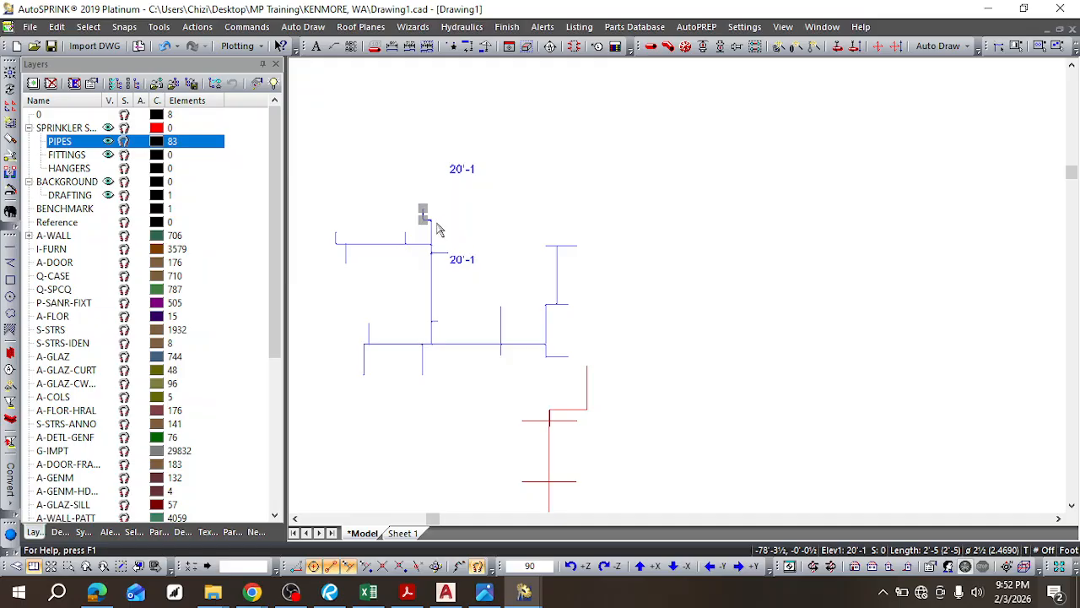
scroll(408, 224, "up", 2)
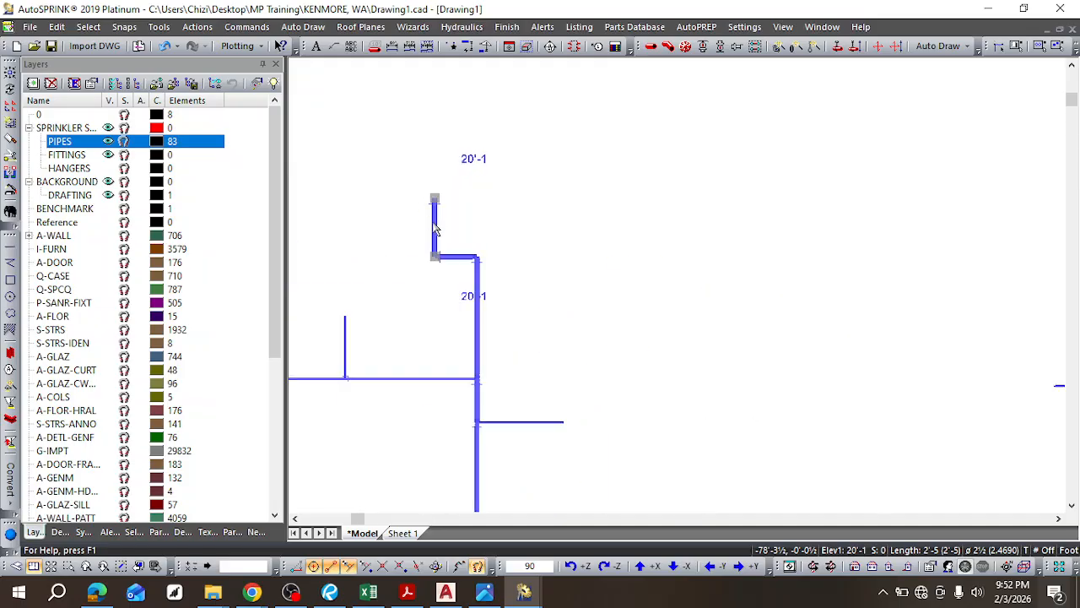
scroll(434, 226, "down", 3)
scroll(433, 224, "up", 2)
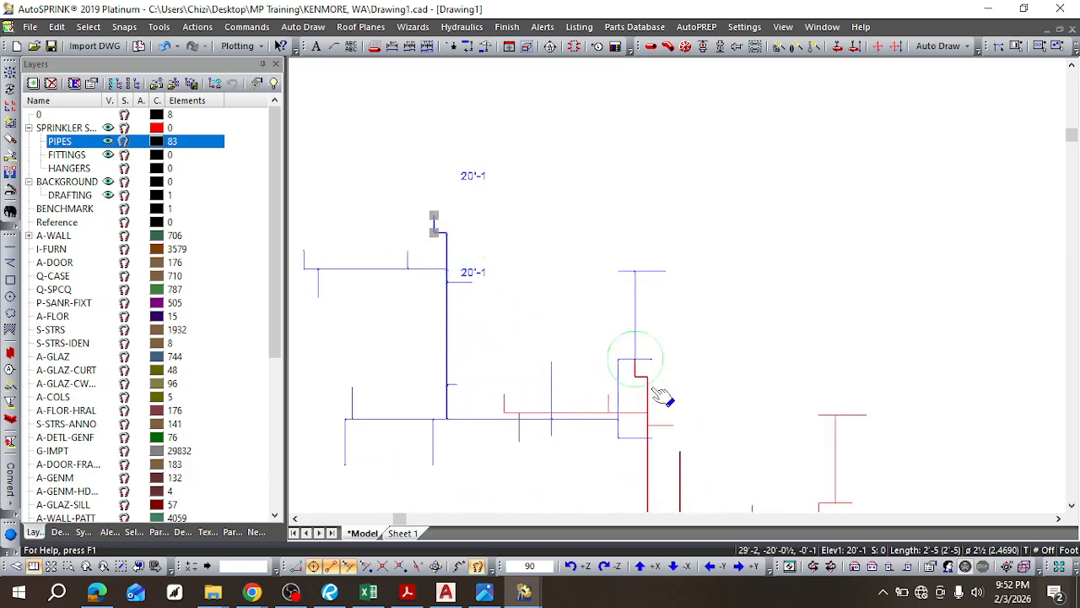
scroll(725, 458, "down", 3)
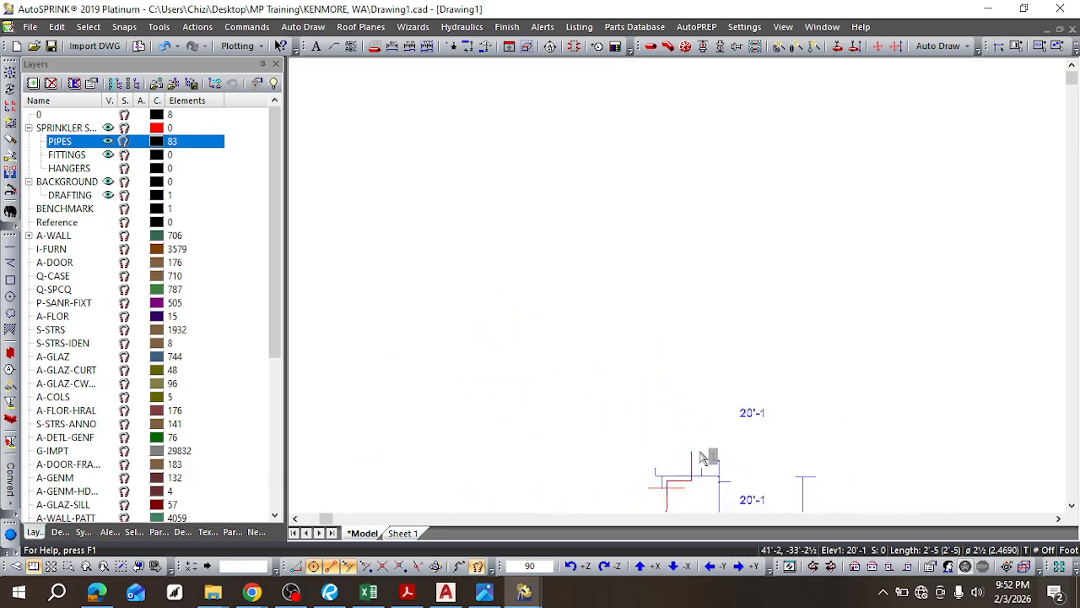
scroll(700, 456, "up", 3)
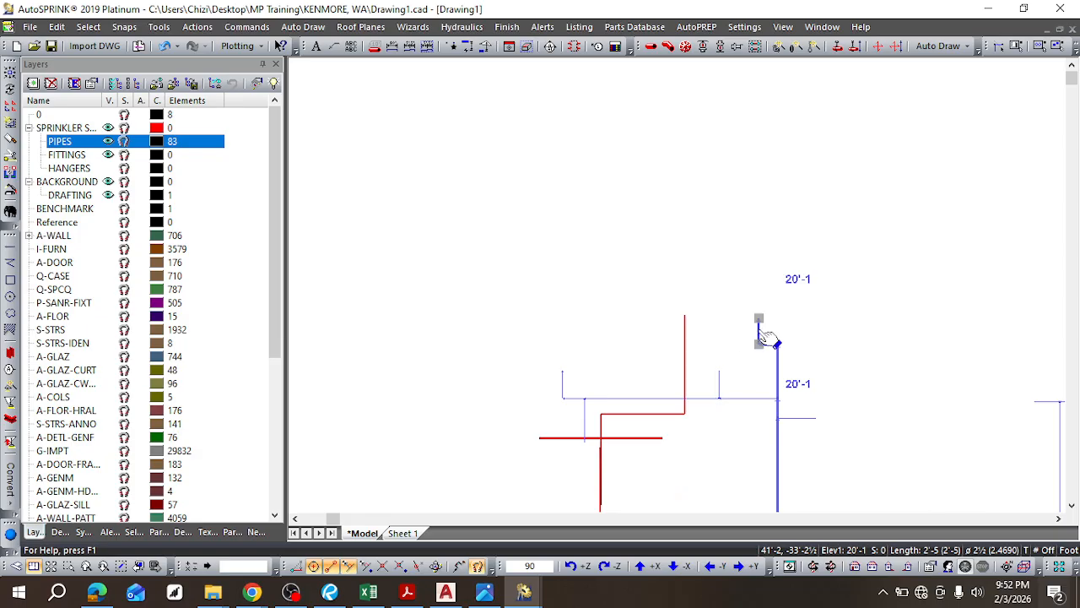
Step: Try to snap the middle floor's network onto the lowest floor's main pipe, check its elevation in the front view, and undo the move
left_click(689, 384)
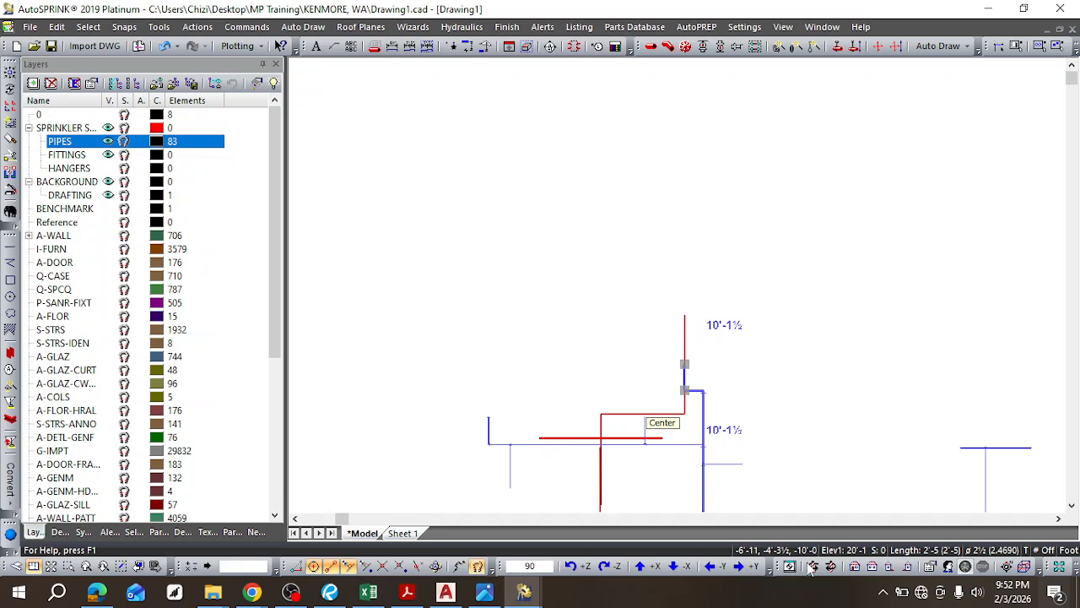
left_click(871, 567)
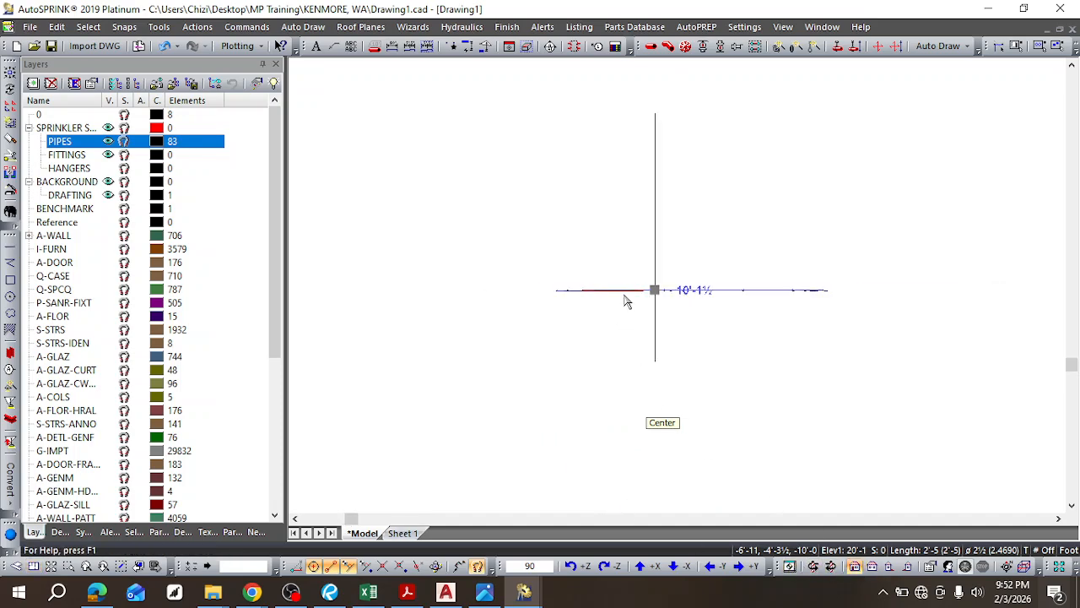
left_click(676, 286)
scroll(663, 236, "up", 5)
scroll(754, 248, "down", 6)
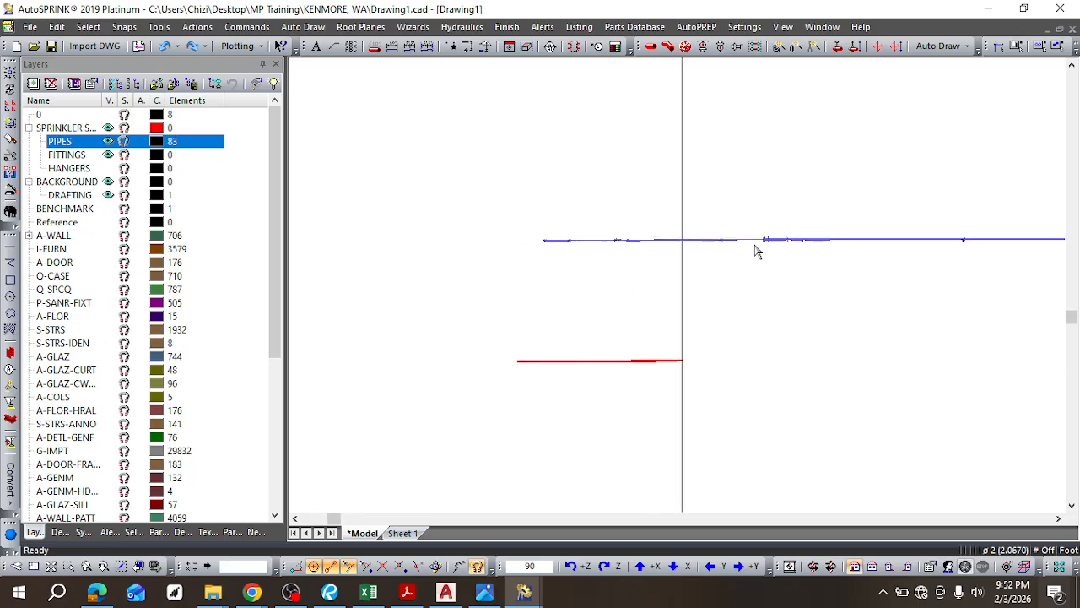
Step: Compare the middle floor's network with the alignment line and the lowest floor's pipes in the front and isometric views
scroll(1036, 254, "up", 5)
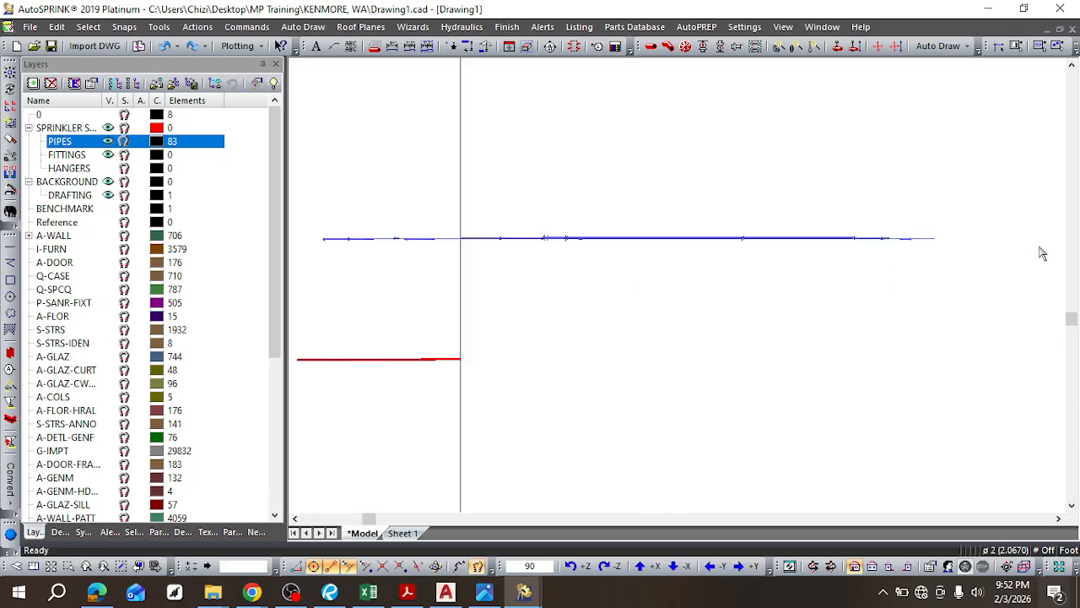
scroll(625, 246, "down", 4)
scroll(460, 300, "up", 5)
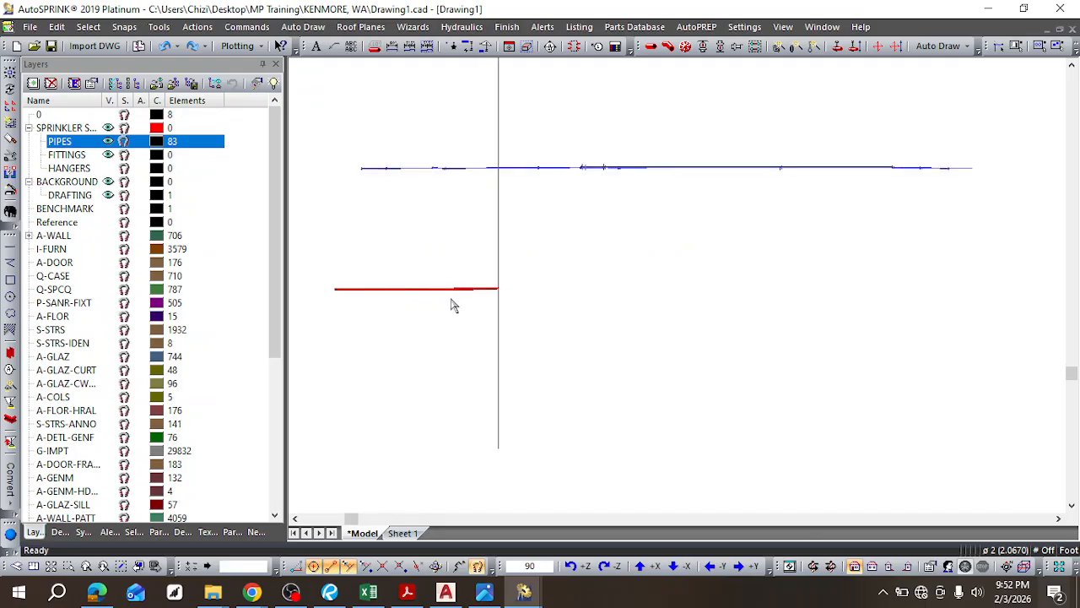
left_click(16, 565)
scroll(411, 314, "down", 3)
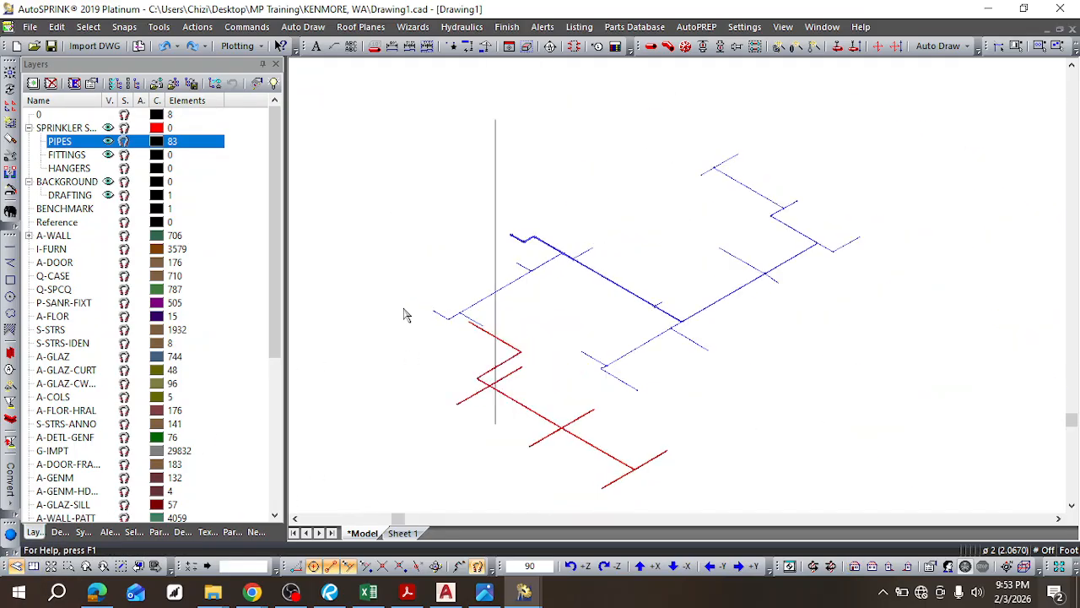
scroll(557, 327, "up", 3)
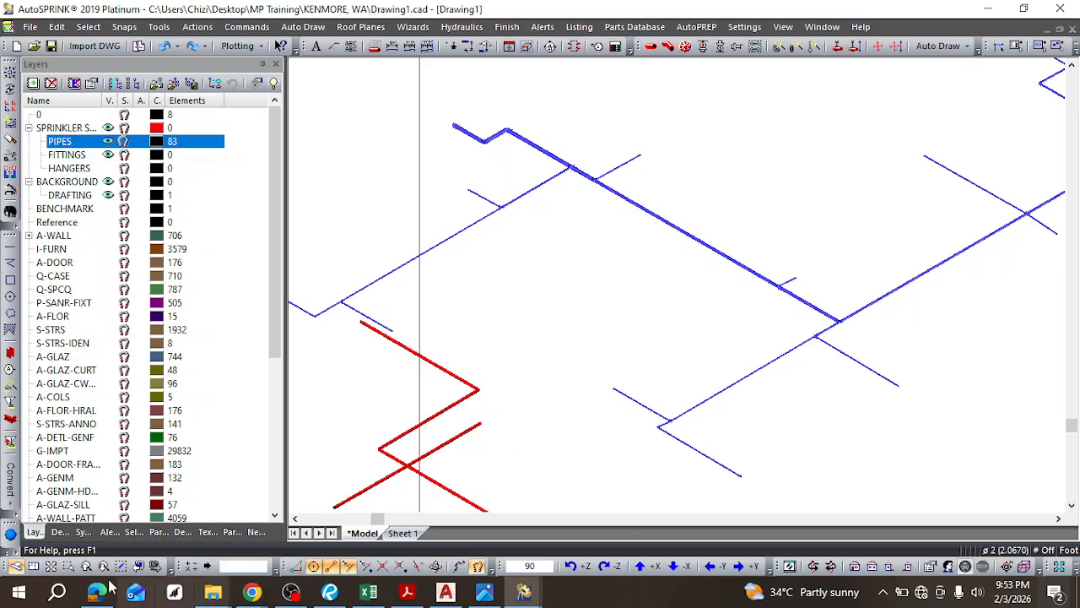
Step: Select the middle floor's pipe network in the plan view and move it nearer to the lowest floor's main pipe
left_click(36, 567)
scroll(484, 251, "down", 4)
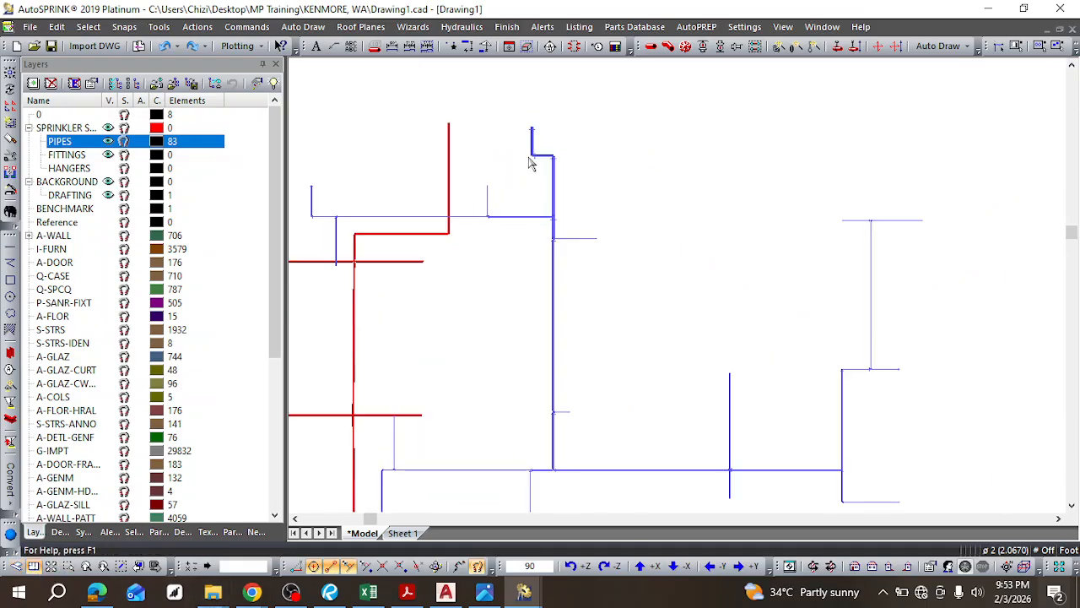
scroll(471, 171, "up", 2)
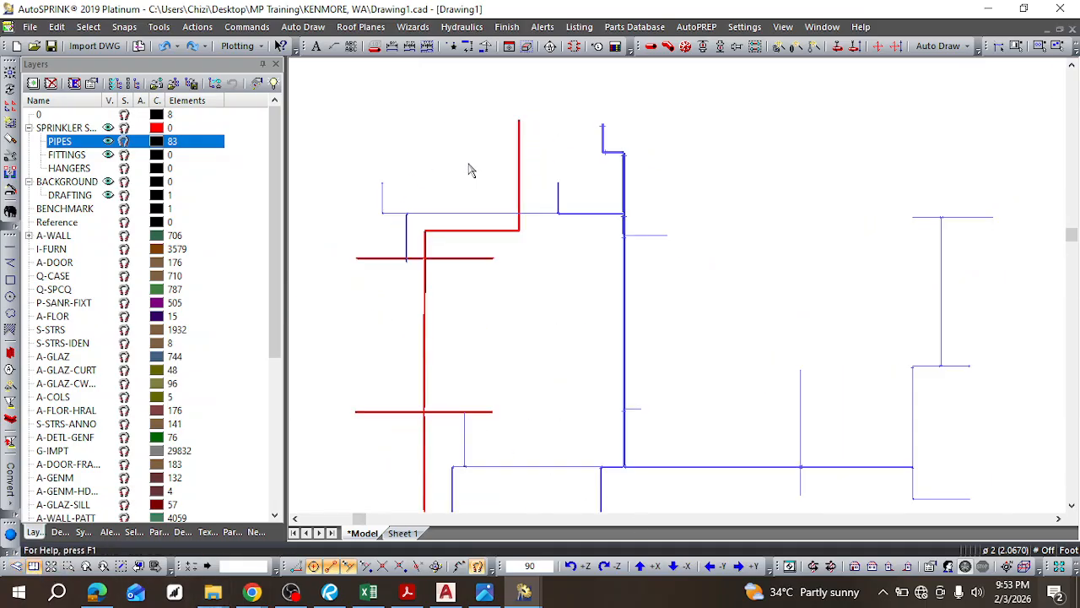
left_click(601, 144)
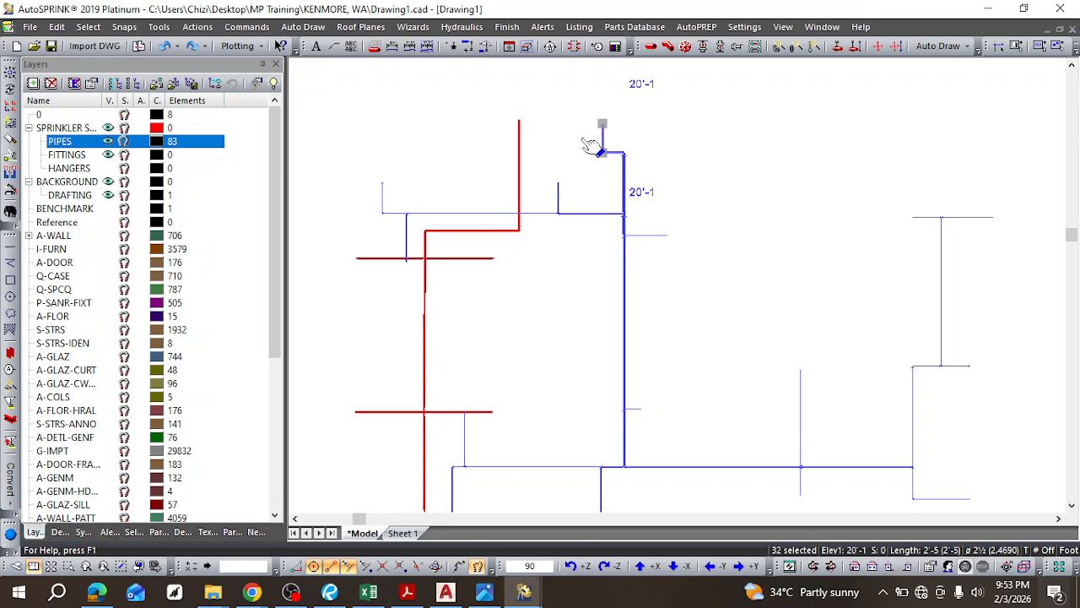
left_click_drag(519, 148, 544, 152)
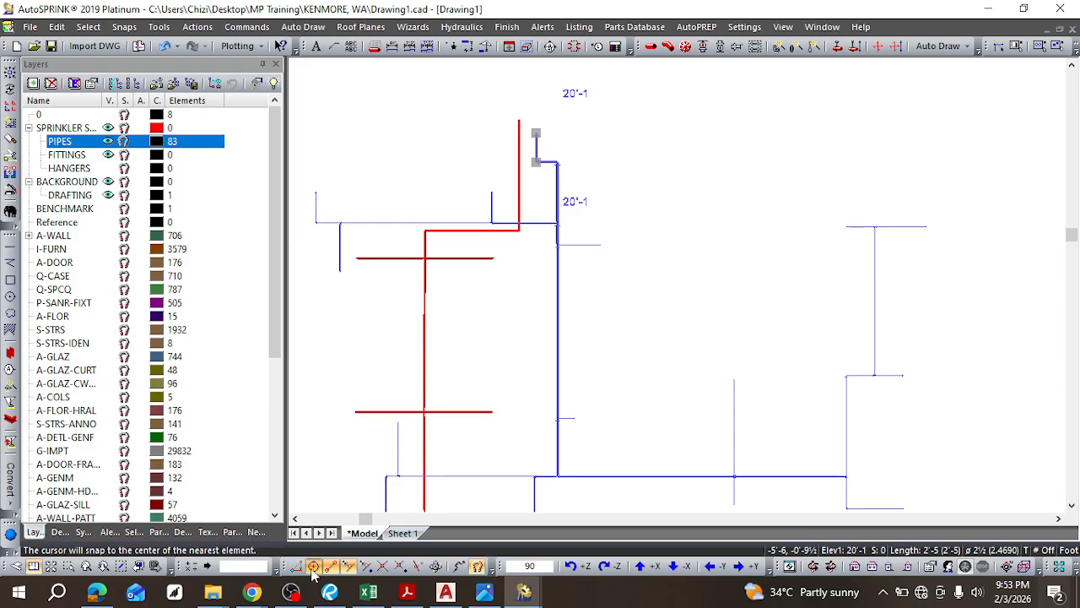
Step: Turn off the active object snaps and move the middle floor's network so its main pipe's end segment lies over the lowest floor's main pipe
mouse_move(329, 591)
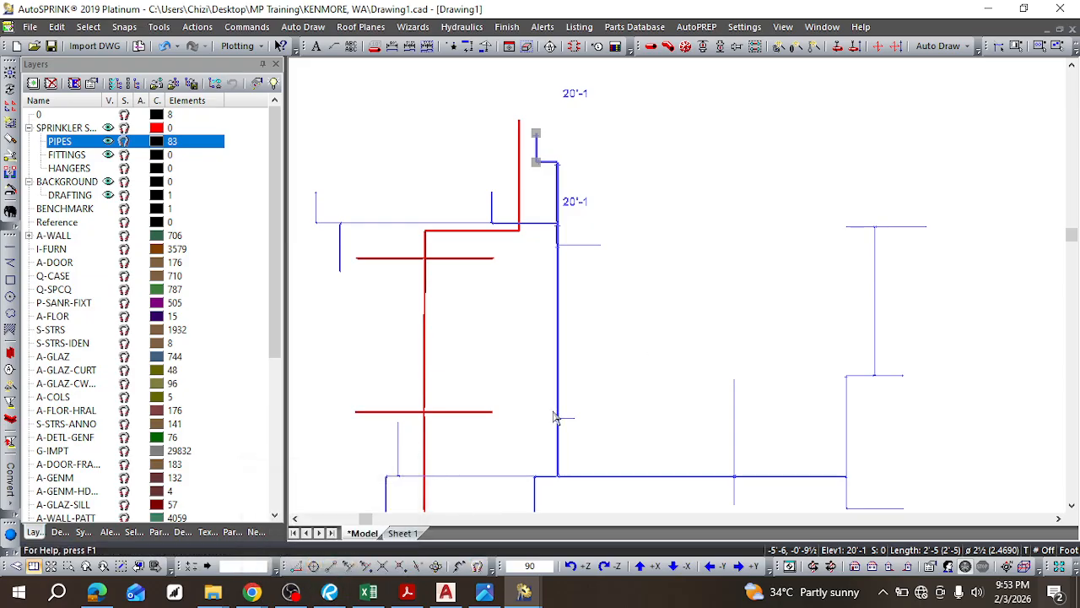
scroll(535, 135, "up", 3)
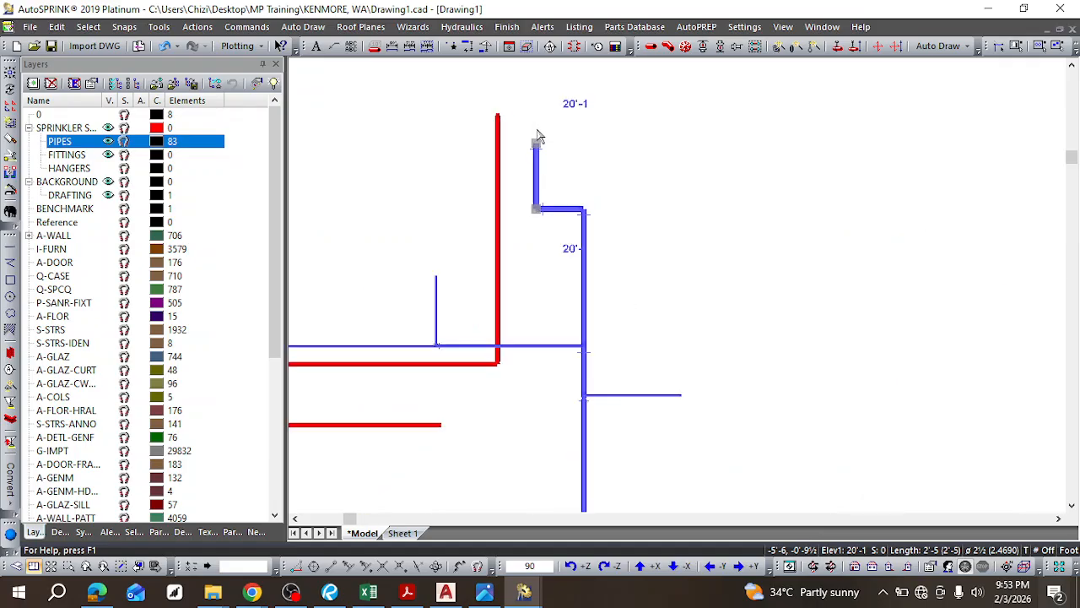
left_click_drag(547, 206, 485, 278)
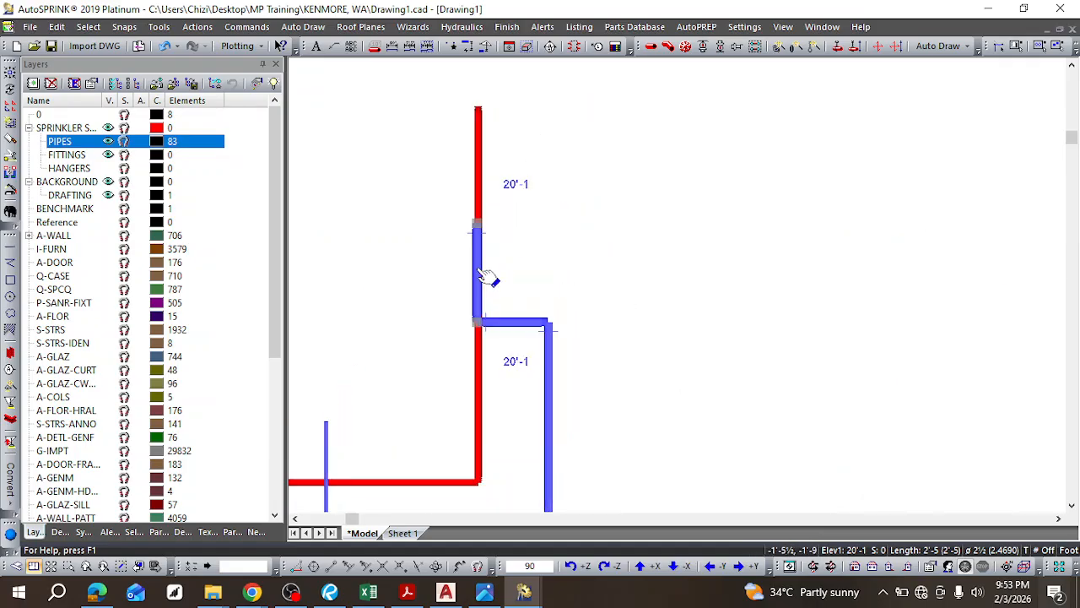
Step: Examine the moved network's elevation and its crossing with the vertical alignment line in the front and isometric views
left_click(854, 565)
scroll(556, 338, "down", 2)
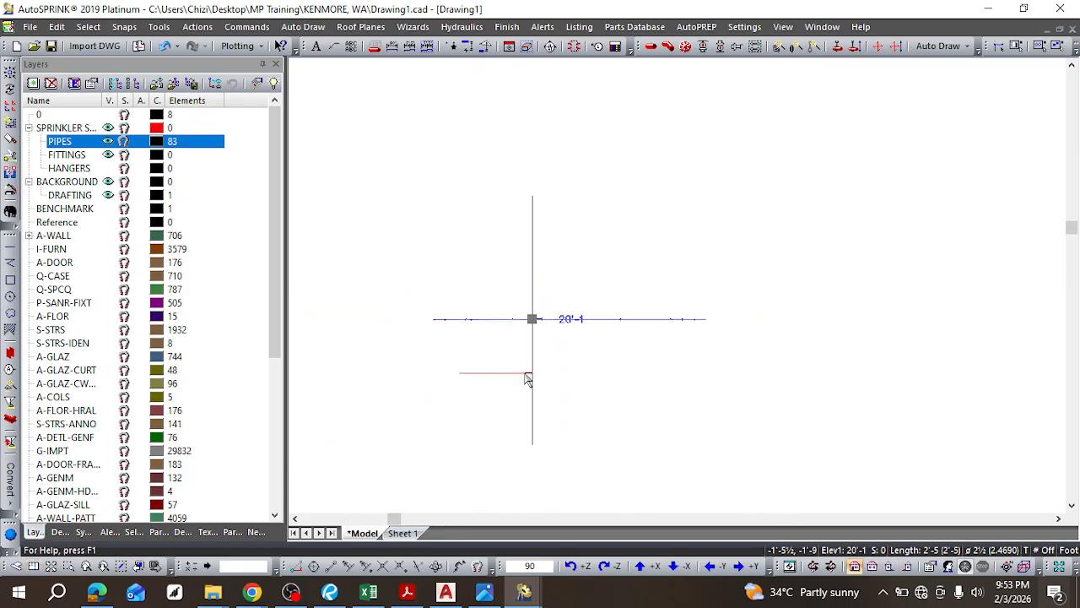
scroll(525, 377, "up", 3)
scroll(588, 192, "up", 1)
scroll(541, 291, "down", 2)
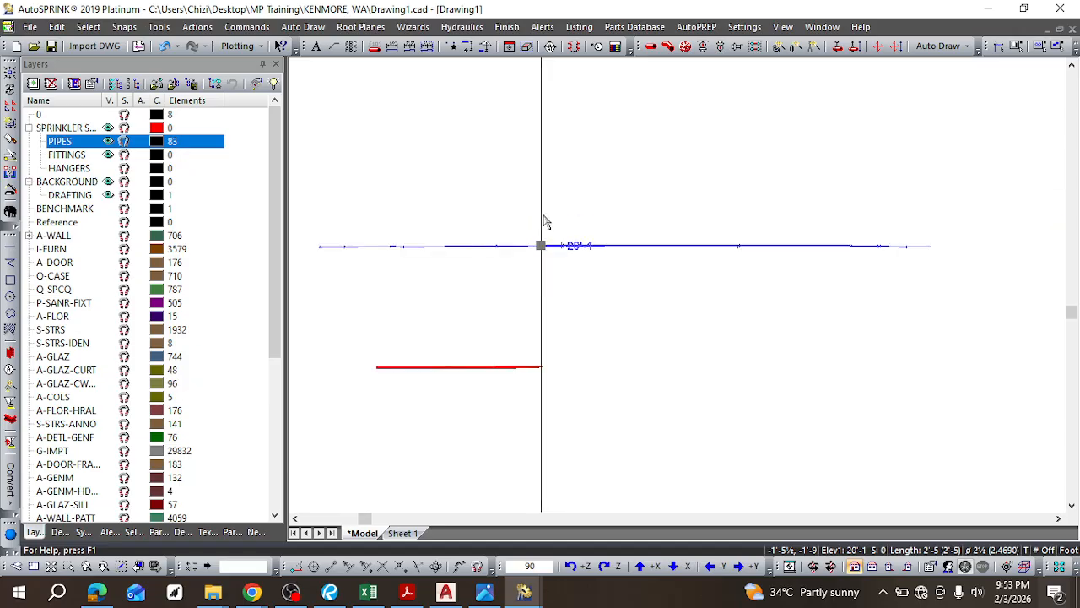
left_click(17, 566)
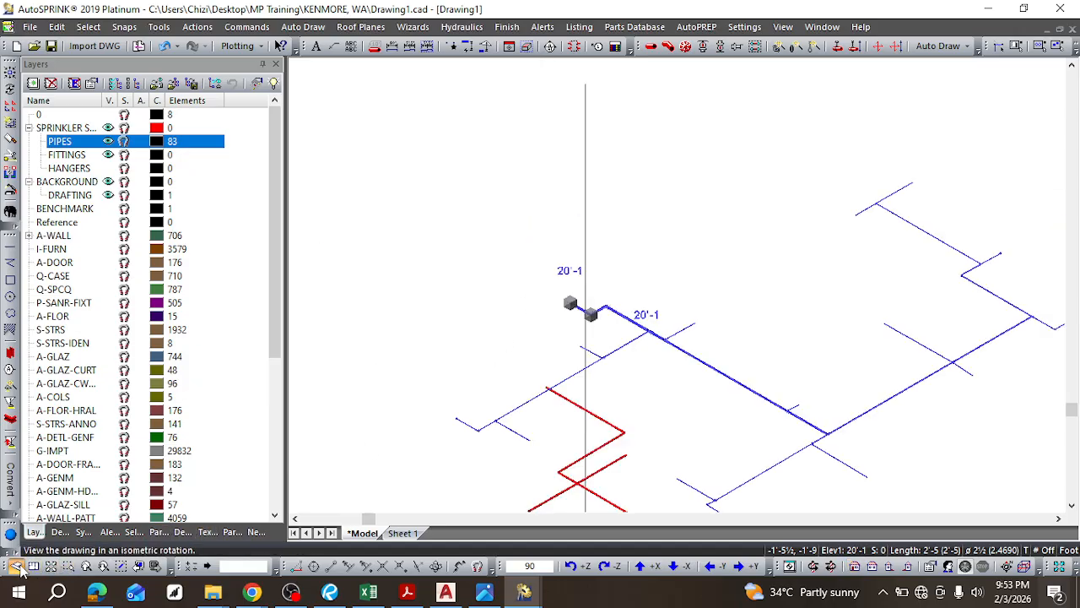
scroll(521, 295, "up", 1)
scroll(616, 325, "up", 5)
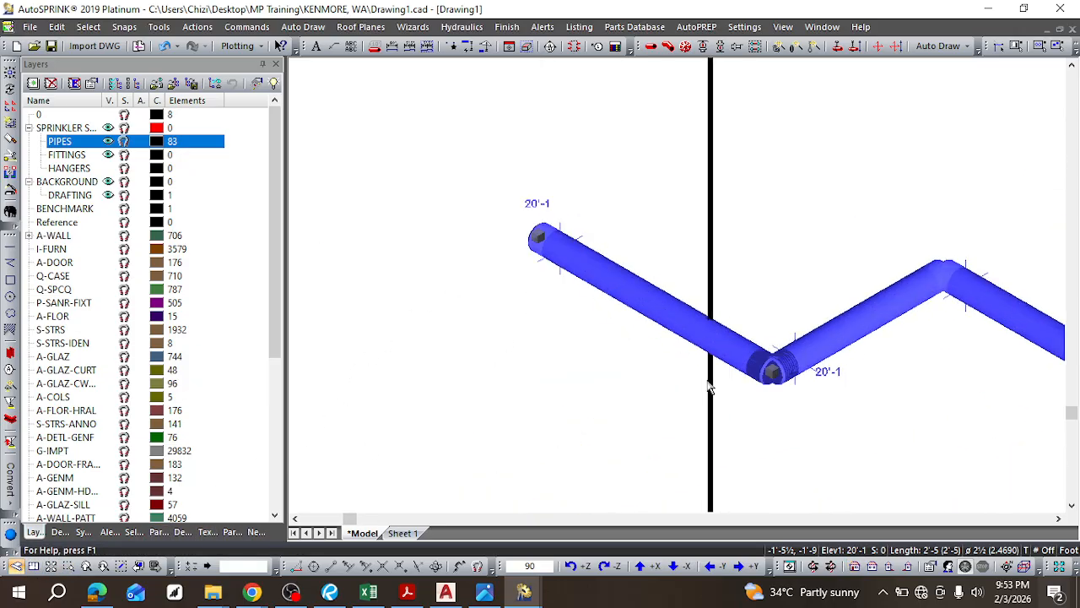
scroll(710, 288, "up", 4)
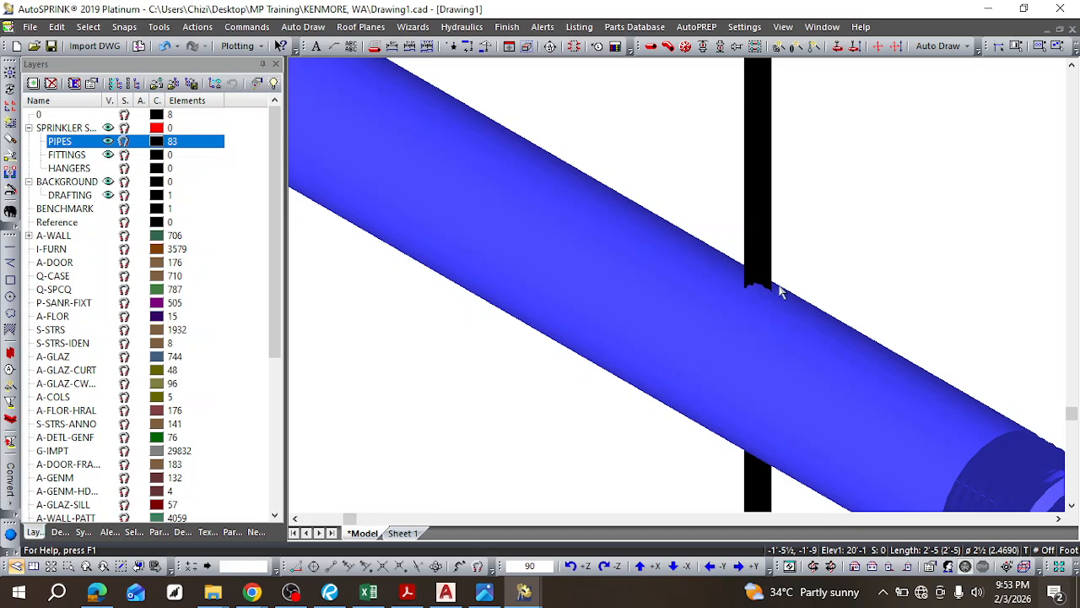
scroll(773, 295, "down", 8)
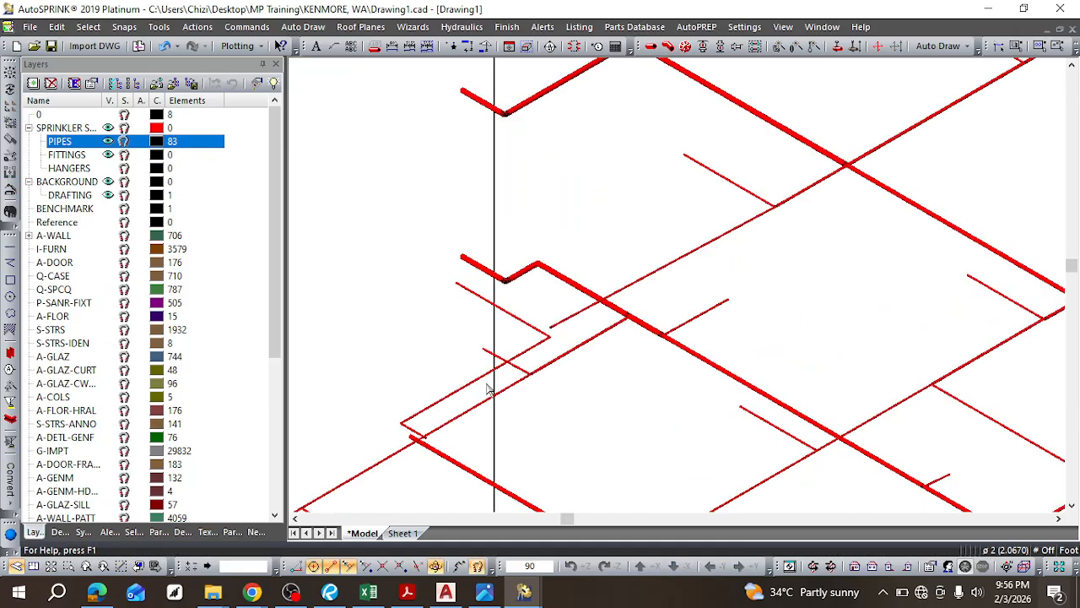
Step: Examine the three stacked floor networks along the vertical alignment line in the isometric and front views
scroll(487, 389, "down", 3)
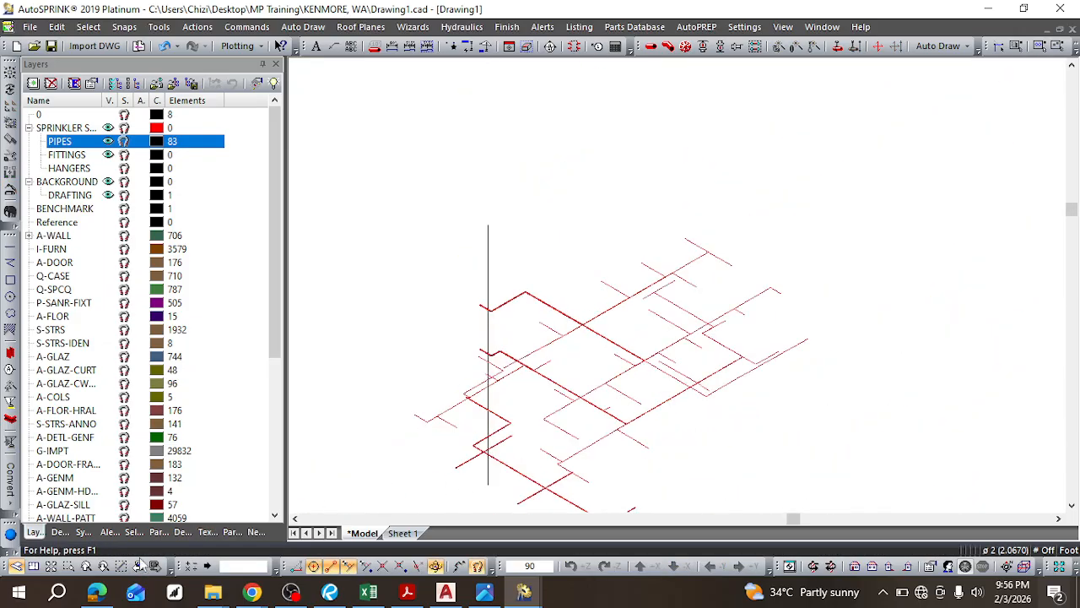
left_click(854, 566)
scroll(447, 410, "up", 3)
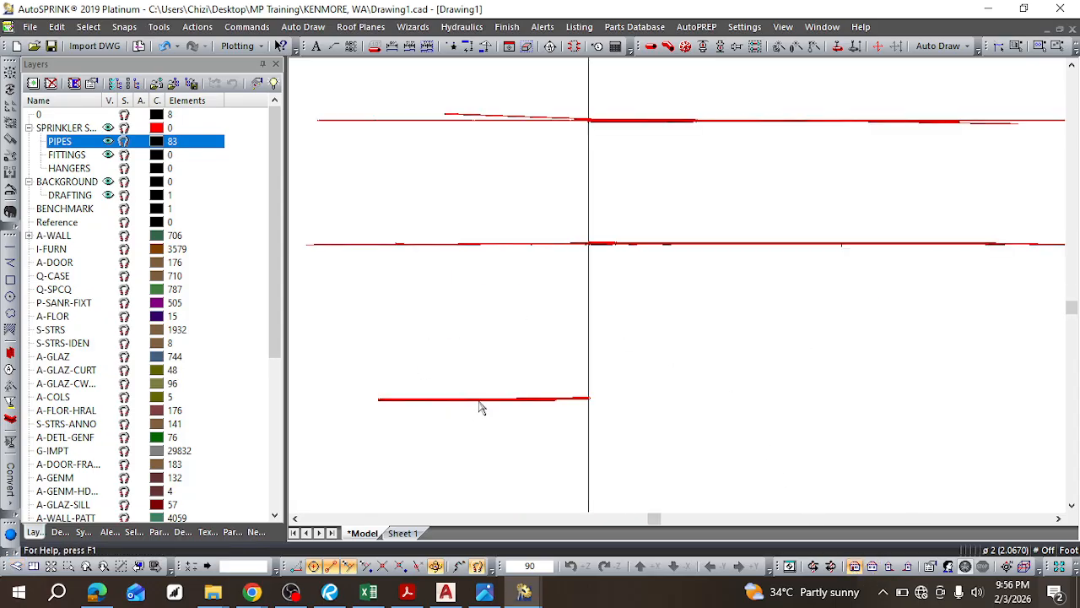
scroll(509, 378, "down", 2)
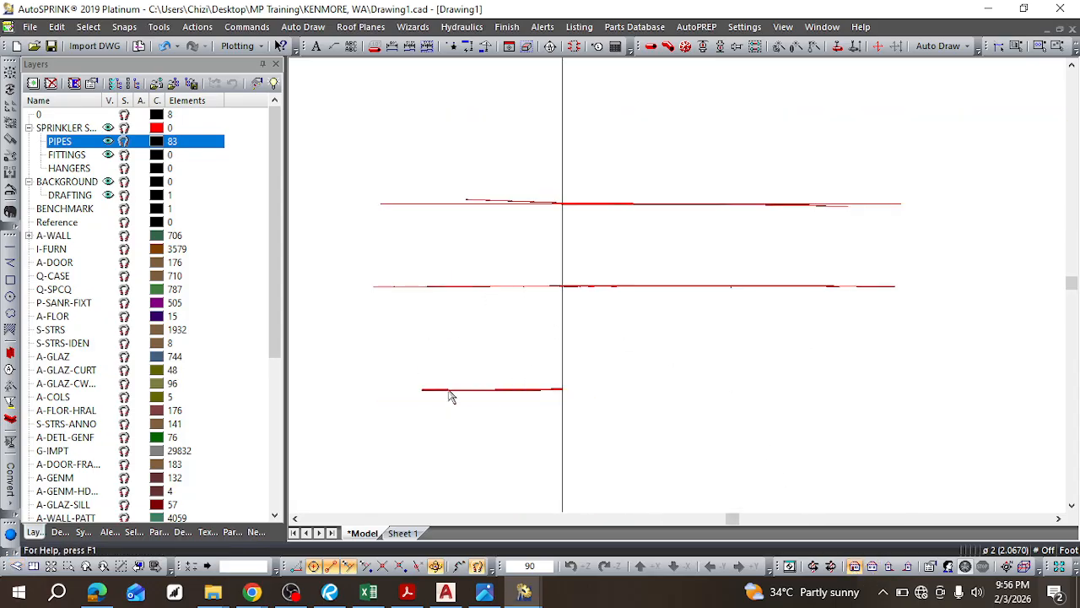
scroll(455, 426, "up", 3)
scroll(650, 265, "up", 2)
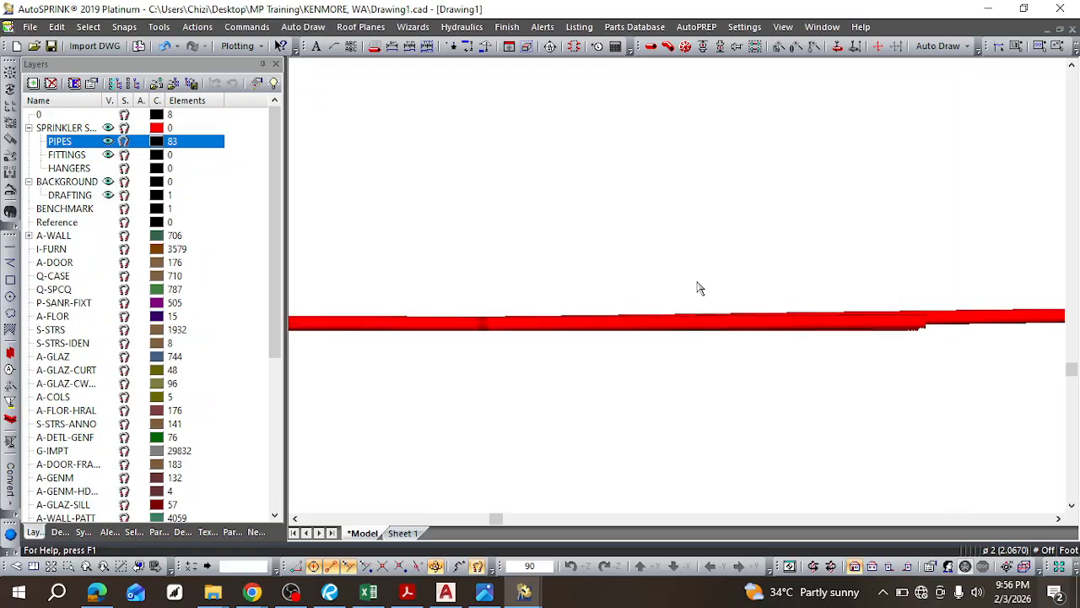
scroll(699, 287, "down", 3)
scroll(714, 222, "down", 2)
scroll(735, 113, "down", 1)
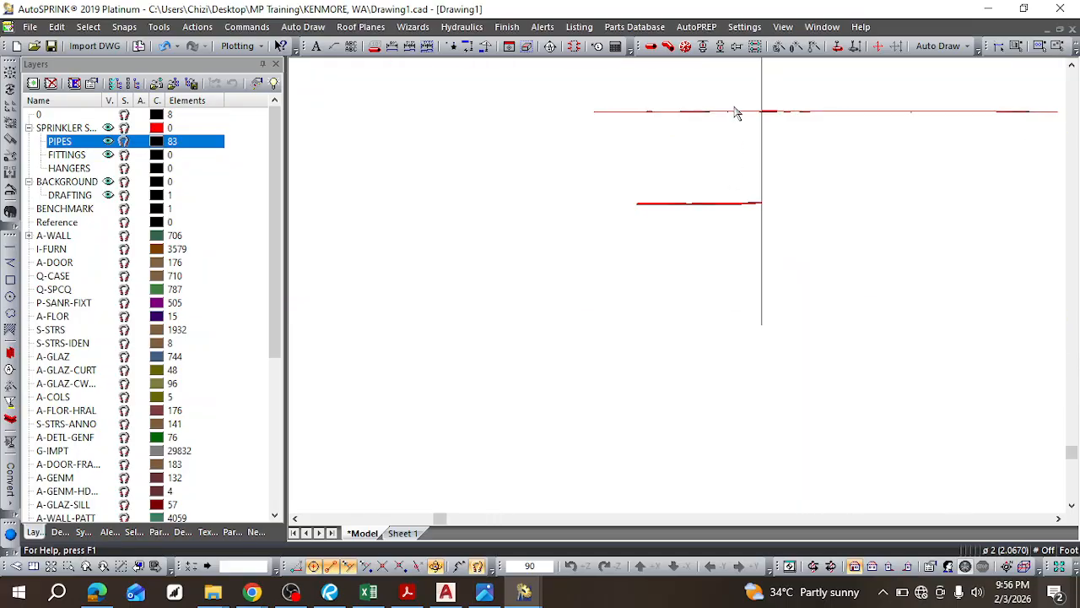
left_click(1075, 89)
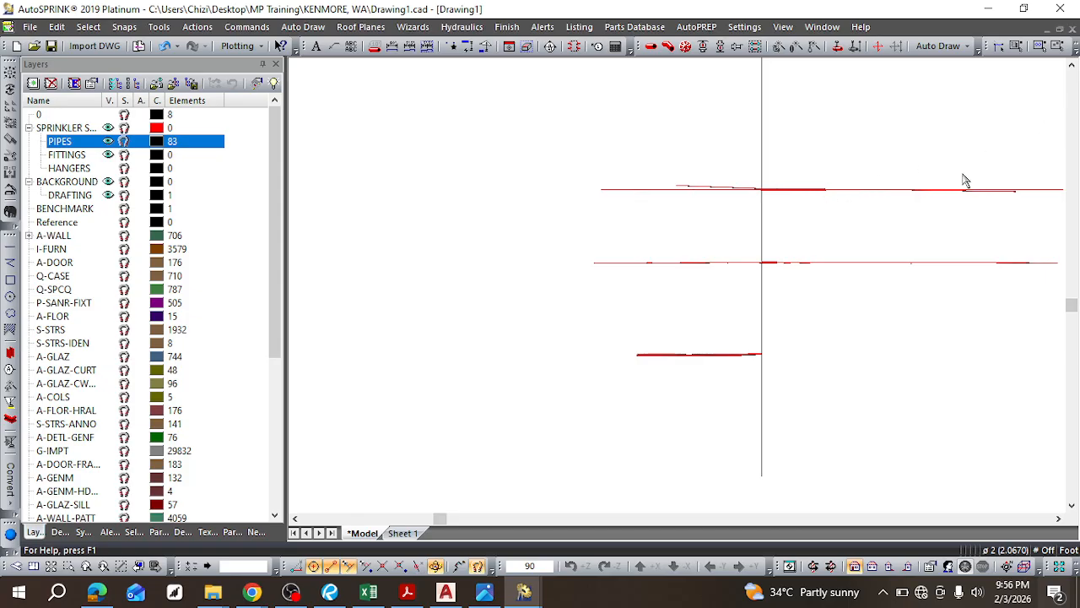
Step: Move the top floor's sloped branch pipe down so its raised end meets the adjoining branch pipes' corner at 28'-0
scroll(965, 179, "up", 3)
scroll(980, 256, "up", 5)
scroll(976, 295, "down", 3)
scroll(578, 294, "down", 2)
scroll(432, 290, "down", 3)
scroll(302, 292, "up", 1)
scroll(407, 215, "up", 2)
scroll(449, 278, "up", 2)
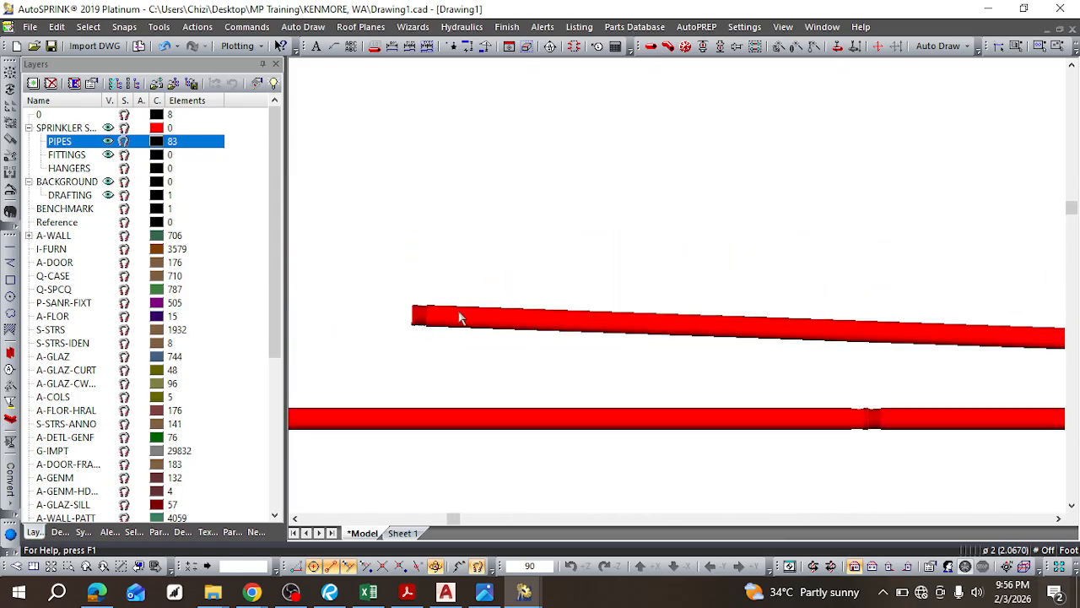
left_click(459, 317)
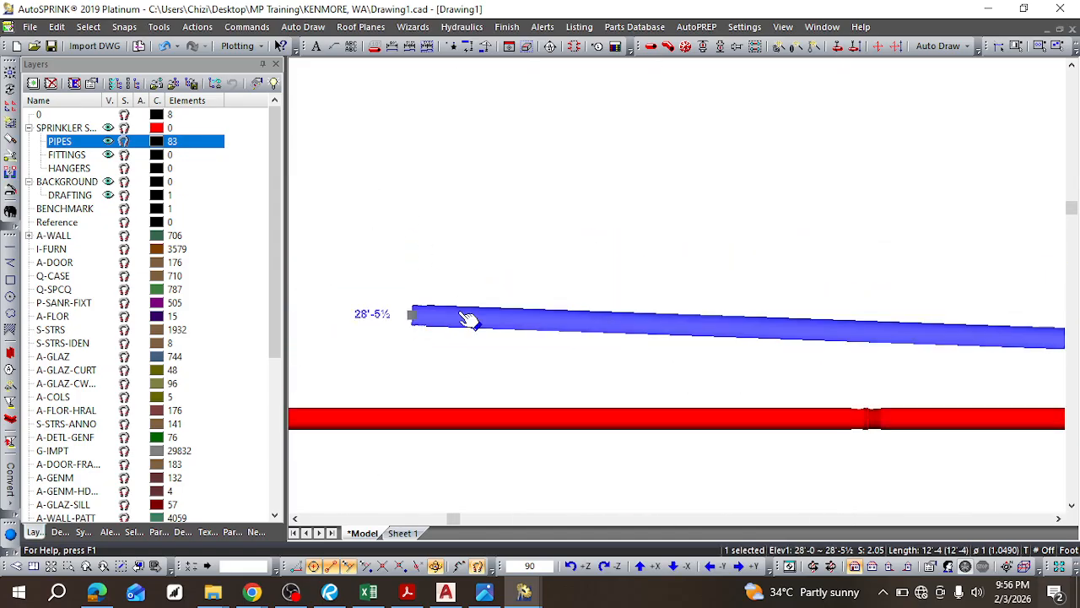
left_click(16, 565)
scroll(532, 308, "down", 3)
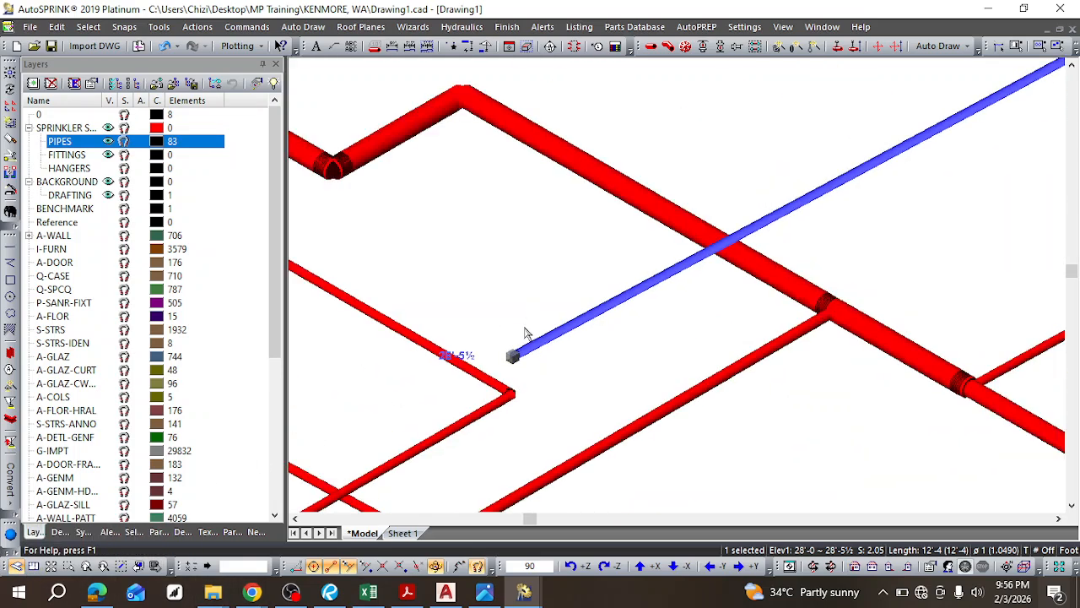
scroll(516, 379, "up", 2)
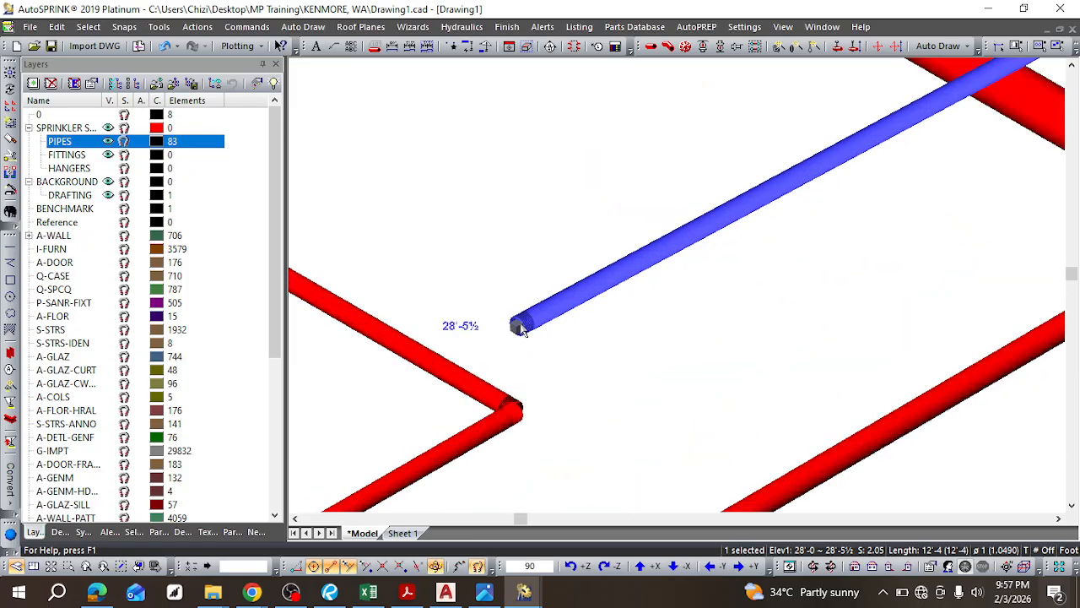
left_click_drag(520, 329, 517, 410)
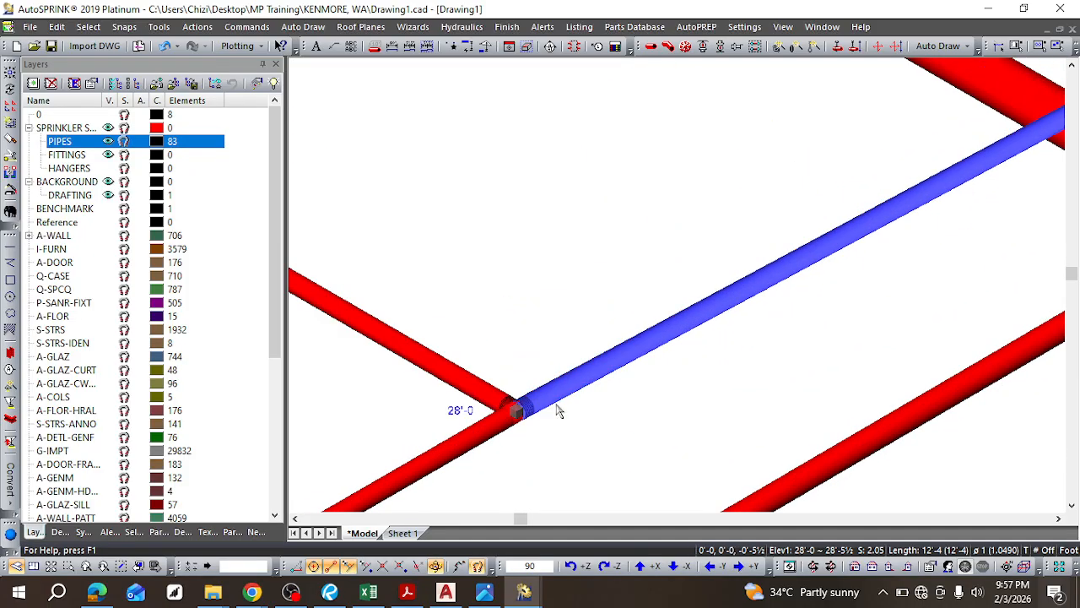
Step: Raise the same branch pipe's opposite end to the neighbouring pipes' corner at 28'-0
scroll(494, 451, "down", 5)
scroll(641, 395, "up", 5)
scroll(620, 351, "up", 3)
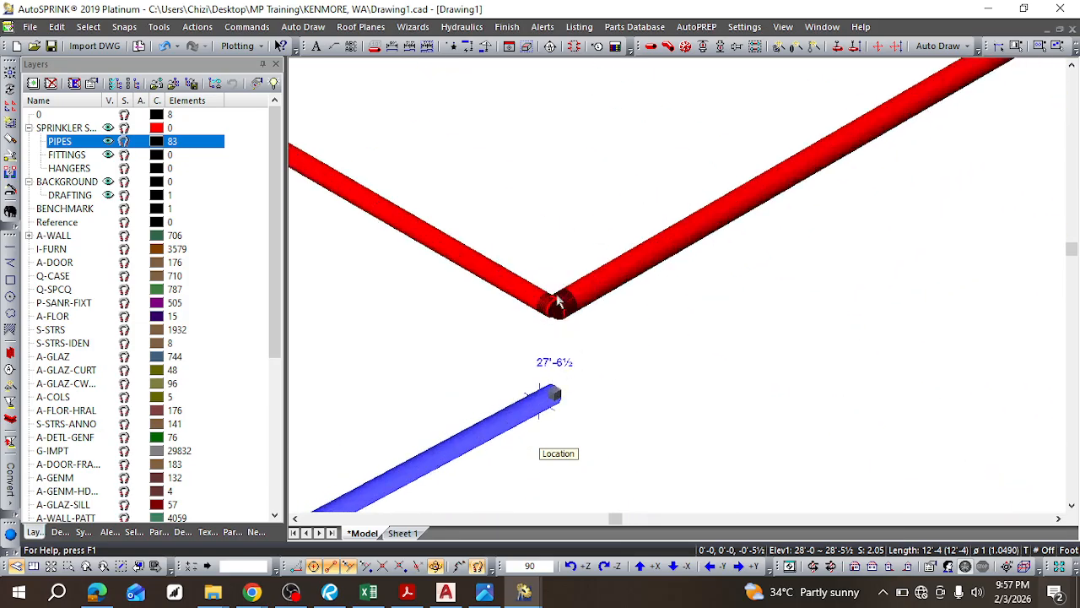
left_click(557, 307)
left_click(550, 397)
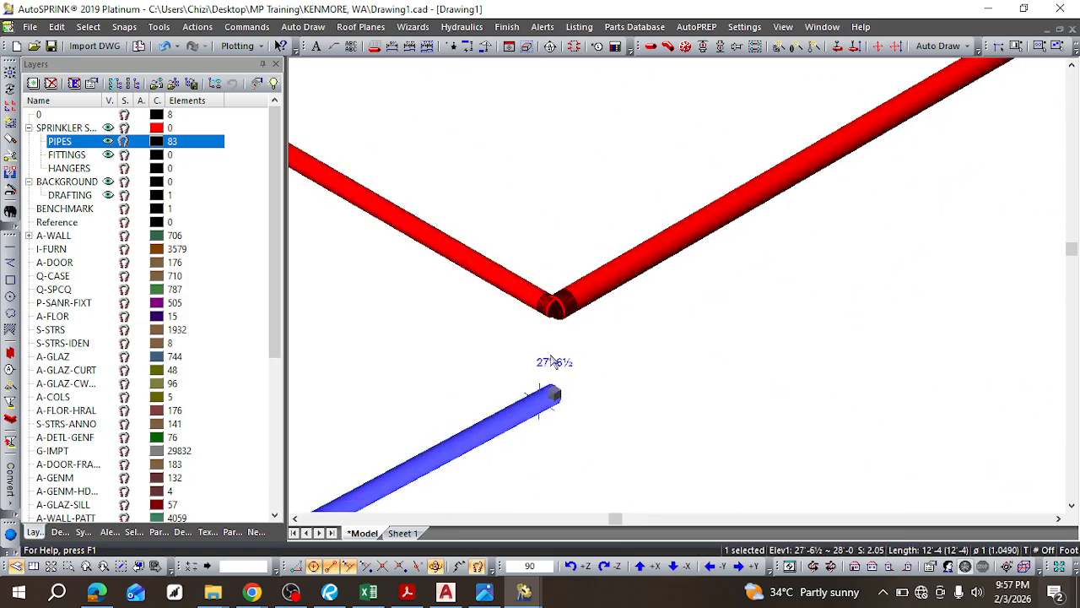
left_click_drag(559, 397, 563, 317)
scroll(622, 301, "down", 2)
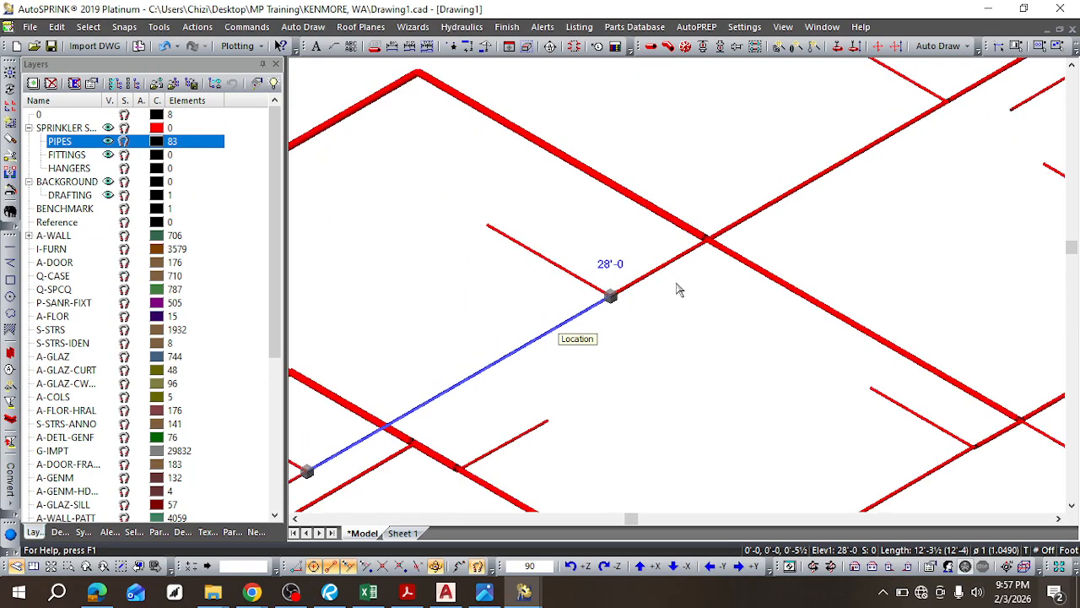
scroll(734, 301, "down", 2)
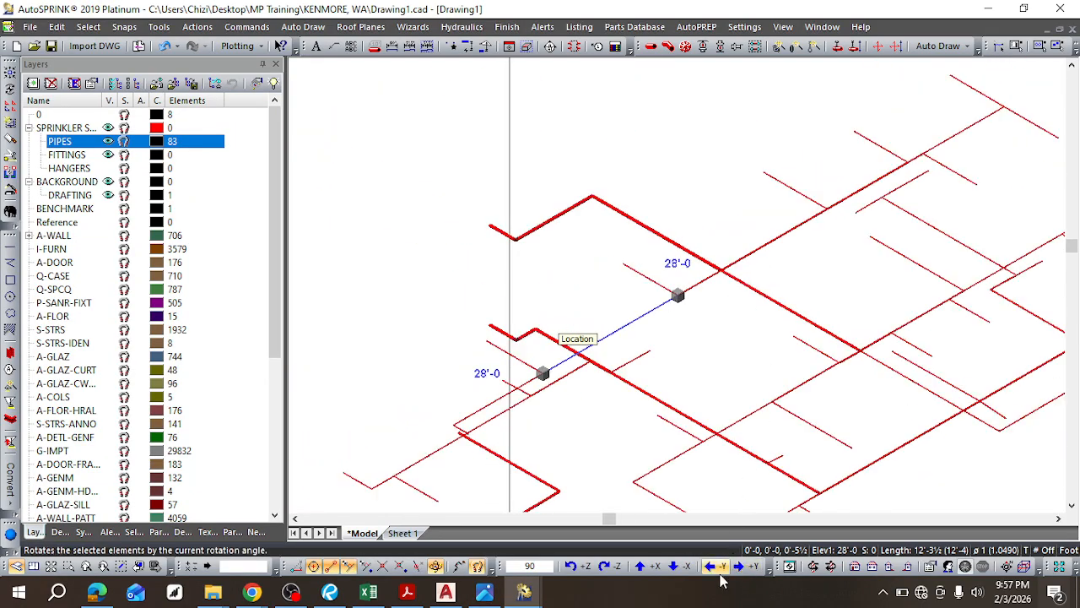
Step: Examine the top floor's pipes along their length in the front view for other sloped segments
left_click(854, 566)
scroll(623, 276, "up", 4)
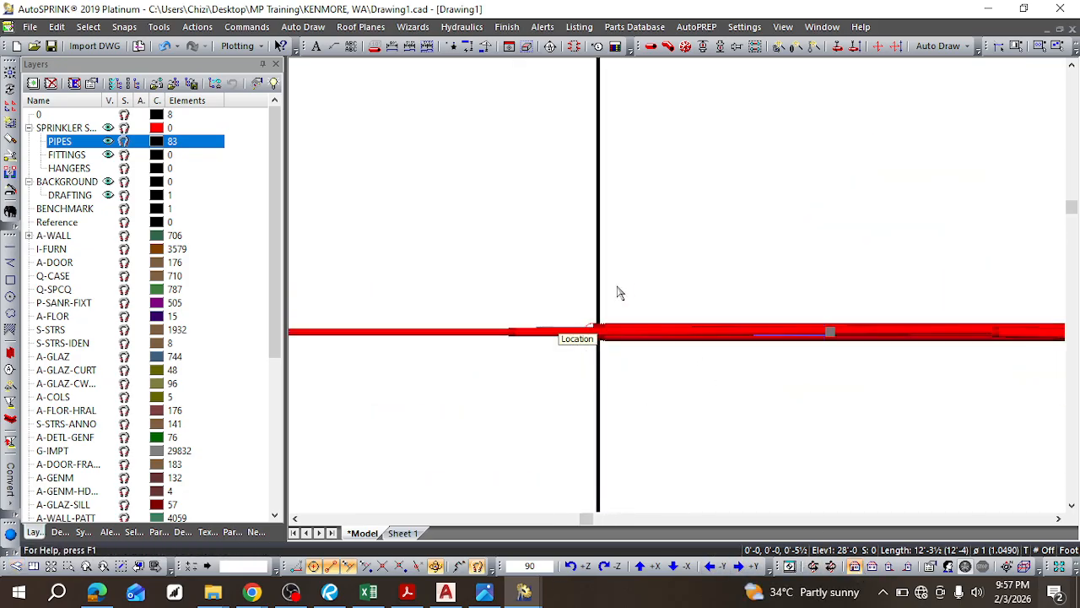
scroll(584, 334, "up", 3)
scroll(655, 328, "down", 4)
scroll(775, 341, "up", 1)
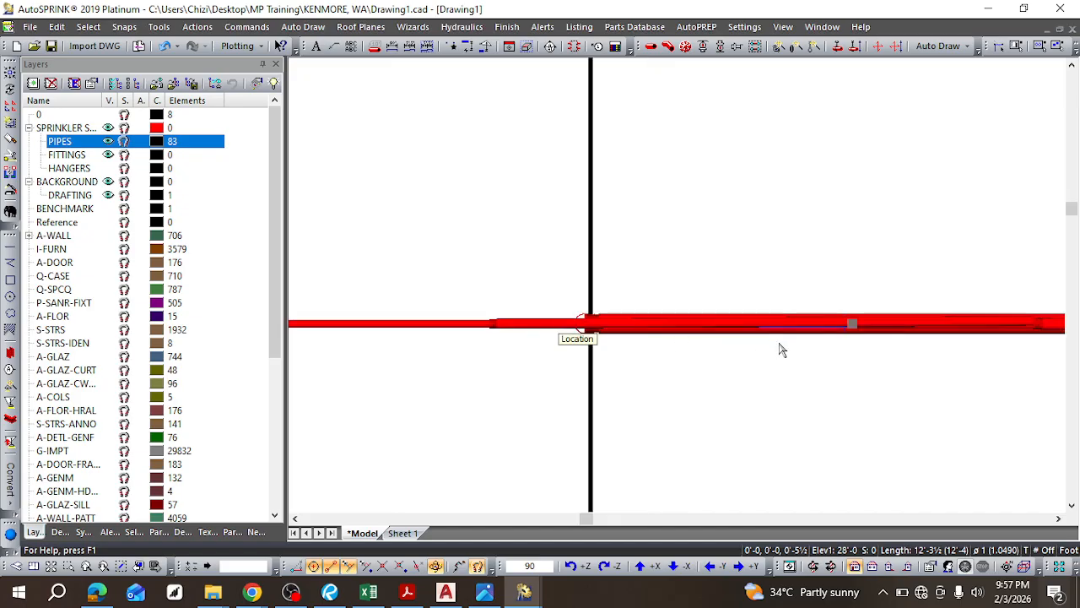
scroll(936, 316, "down", 2)
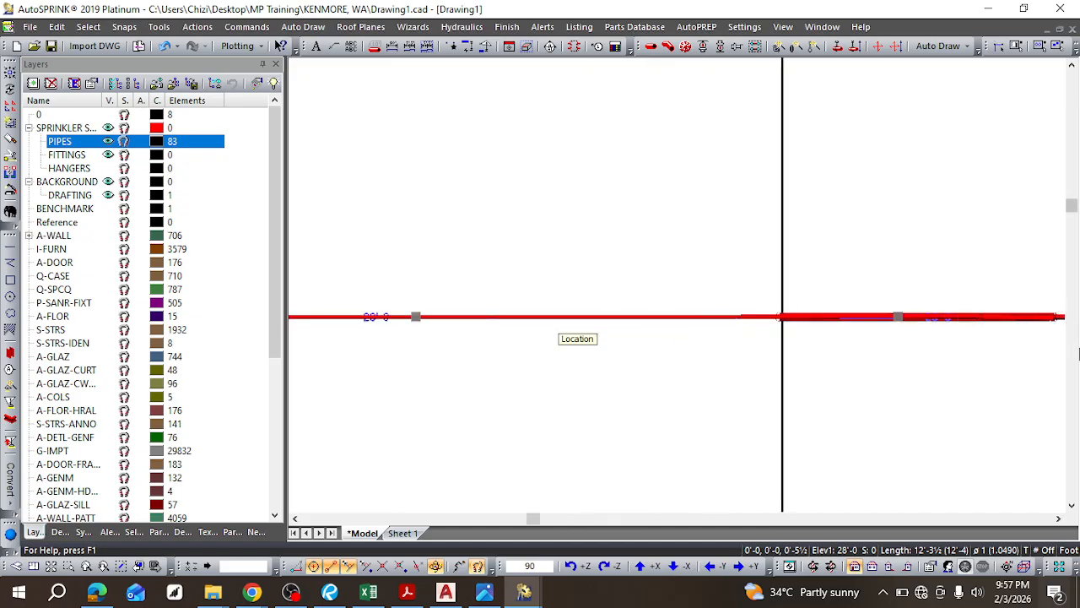
left_click(1044, 520)
left_click(1044, 521)
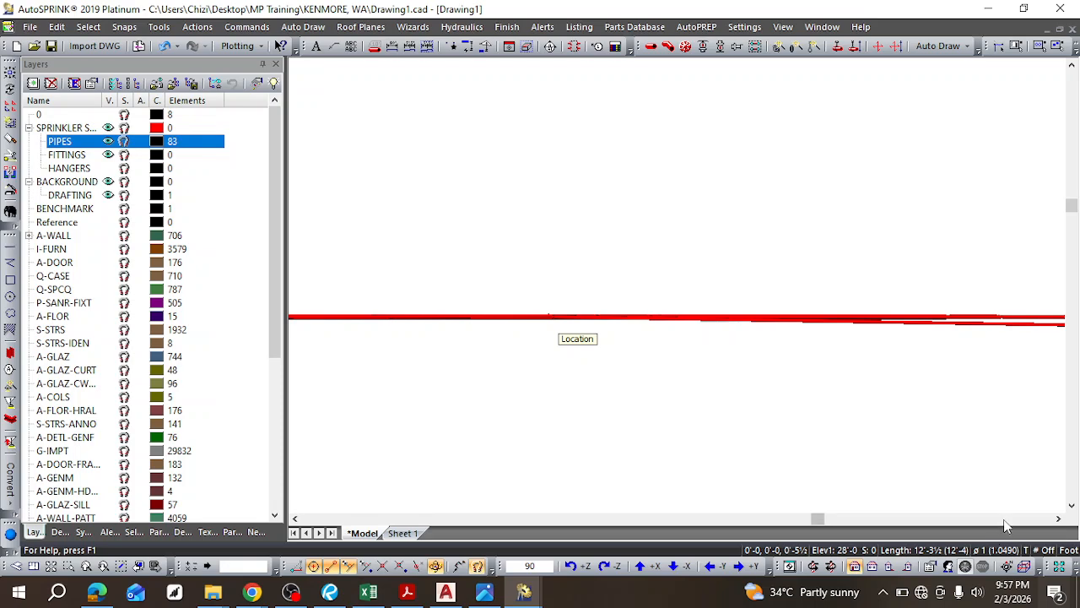
left_click(1003, 519)
scroll(701, 309, "up", 2)
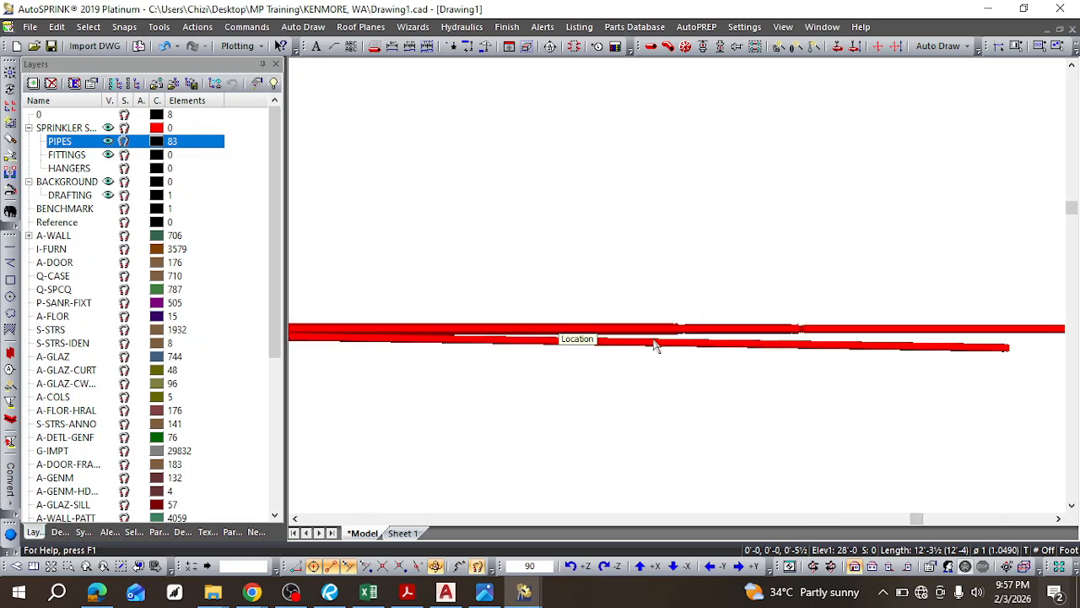
left_click(656, 344)
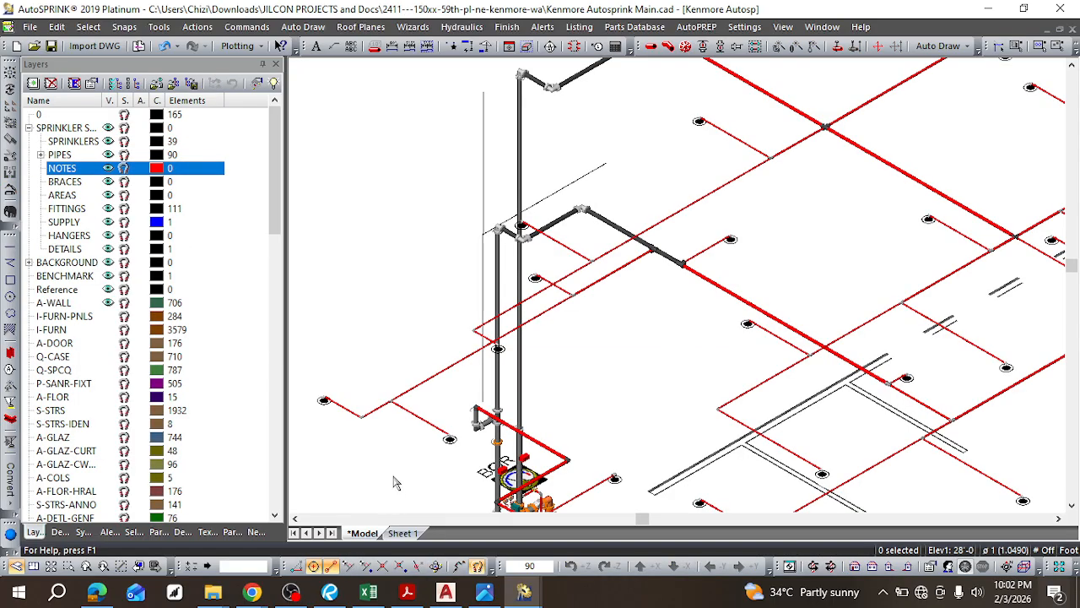
Step: In the Kenmore Autosprink Main drawing, view the Auto Fittings command for a sprinkler's branch pipe and dismiss the options
scroll(426, 411, "down", 2)
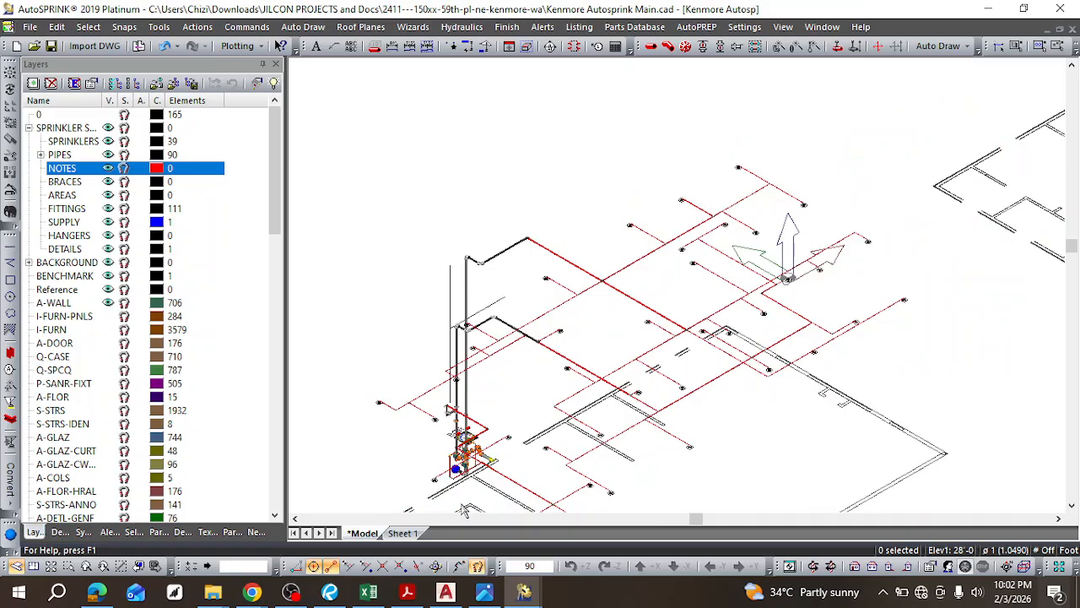
scroll(659, 161, "up", 5)
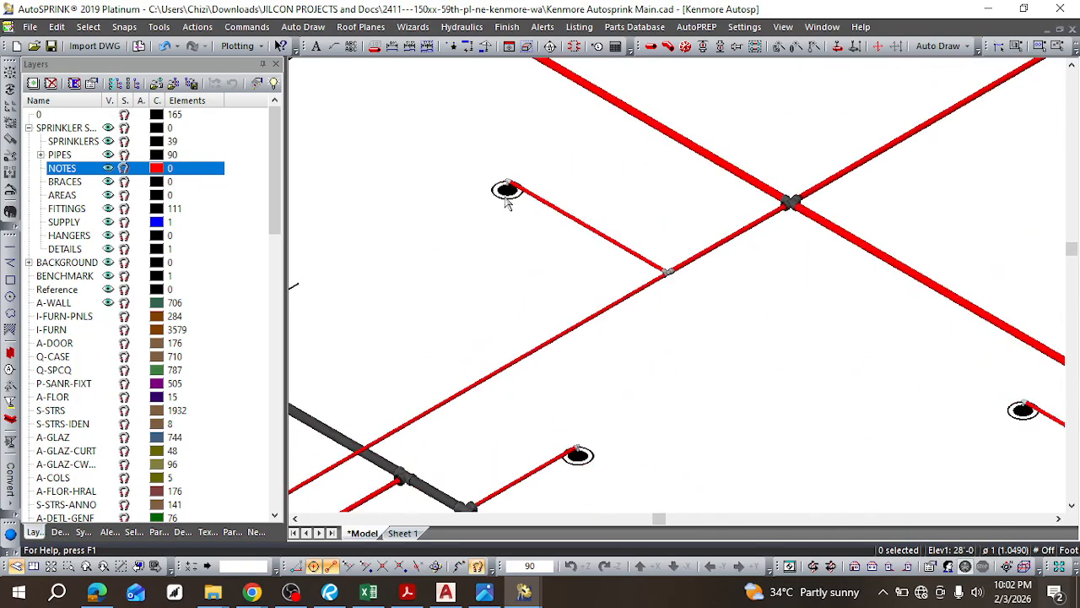
scroll(507, 188, "up", 3)
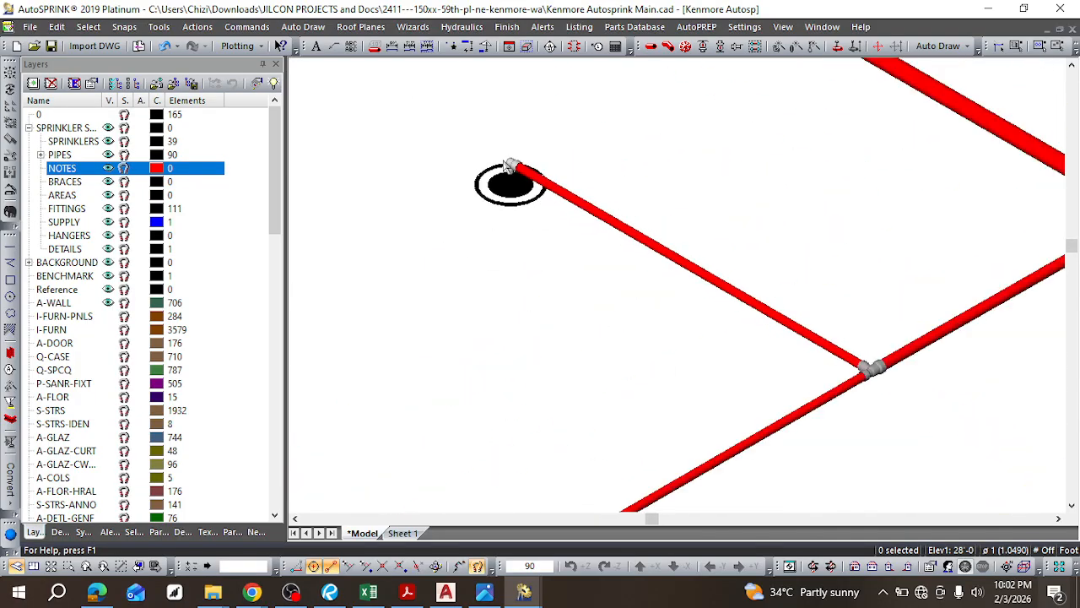
right_click(565, 197)
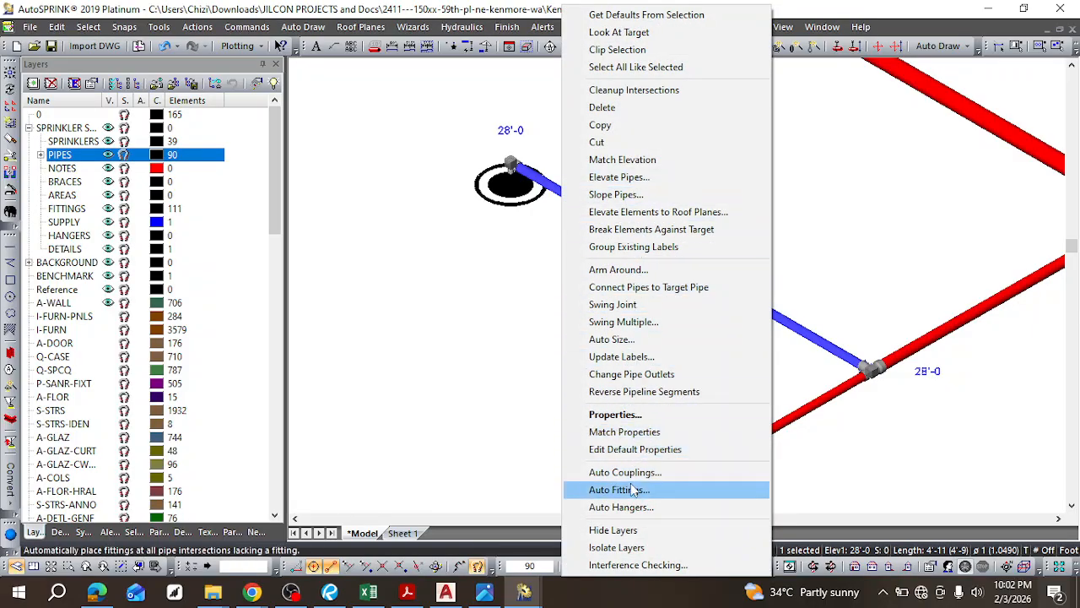
left_click(479, 378)
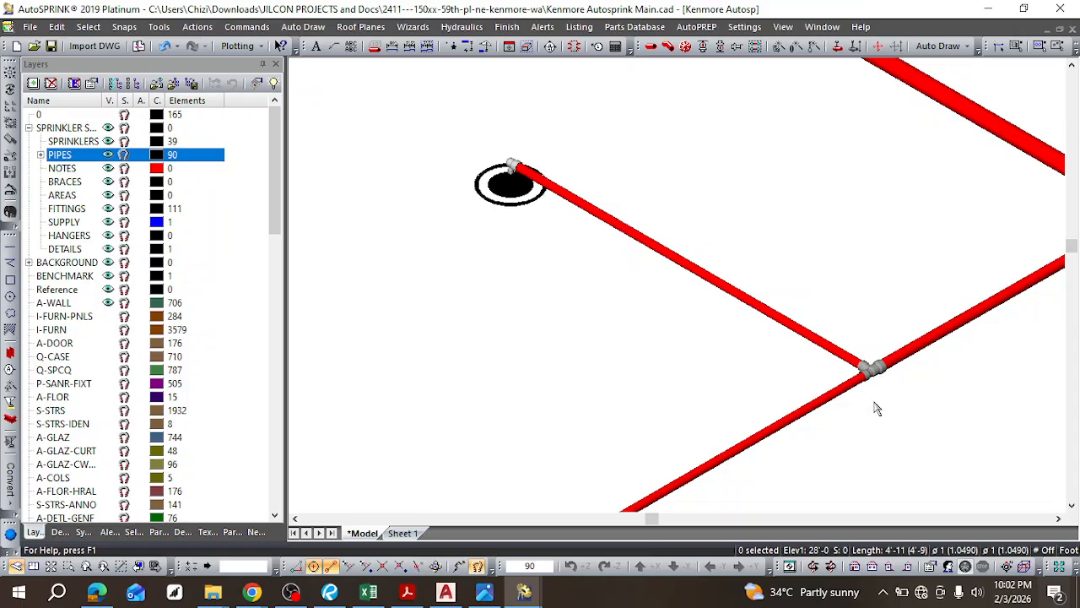
Step: Examine the tee fitting on the sprinkler's branch pipe and the complete piping system in the isometric view
scroll(877, 361, "down", 4)
scroll(875, 354, "up", 4)
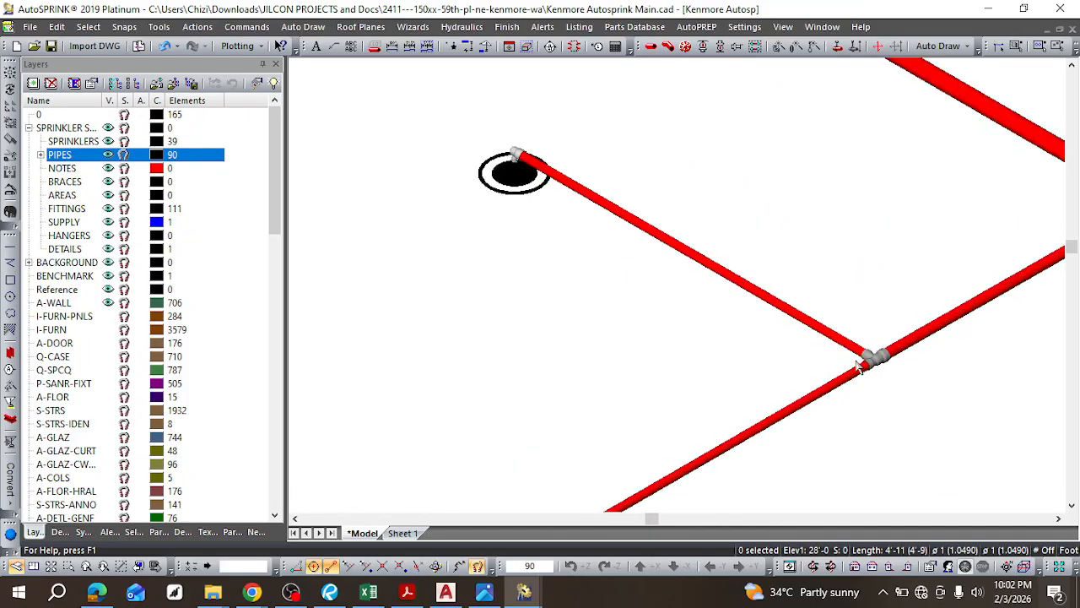
scroll(875, 329, "down", 2)
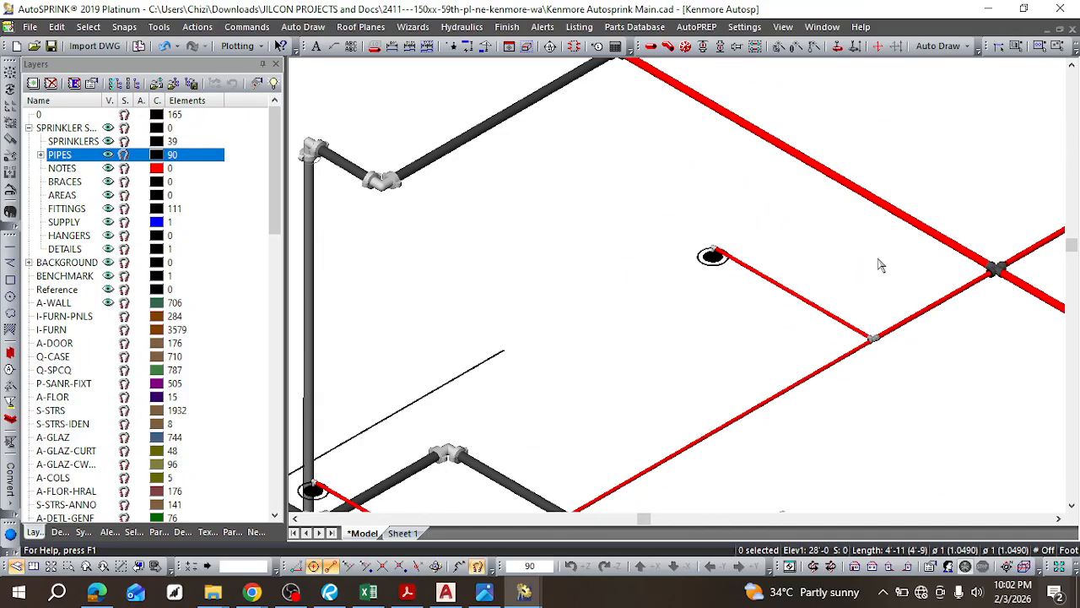
scroll(661, 189, "down", 1)
scroll(662, 189, "down", 5)
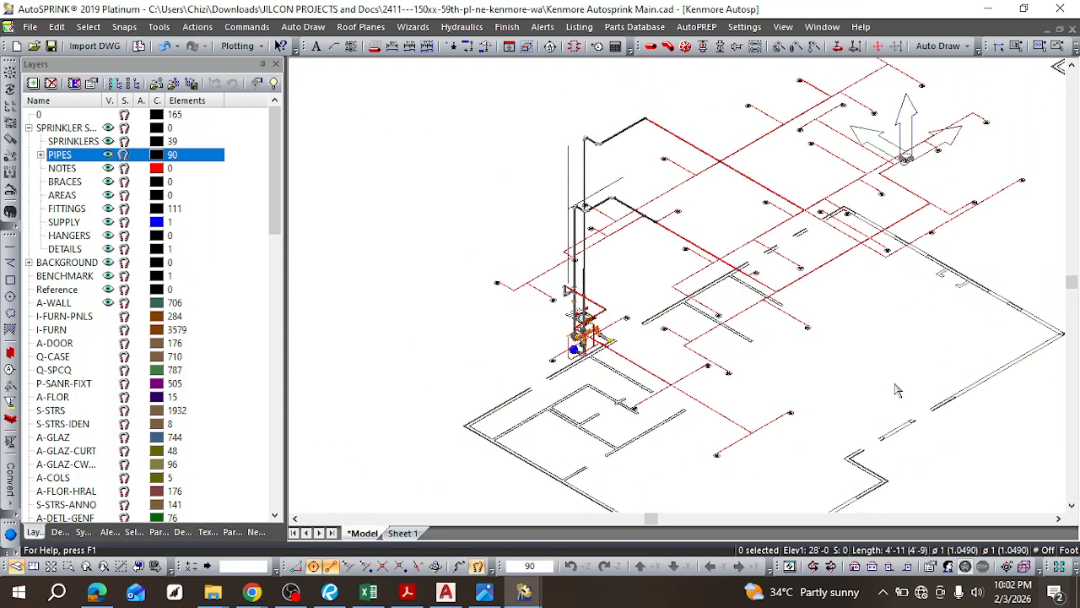
scroll(989, 183, "up", 3)
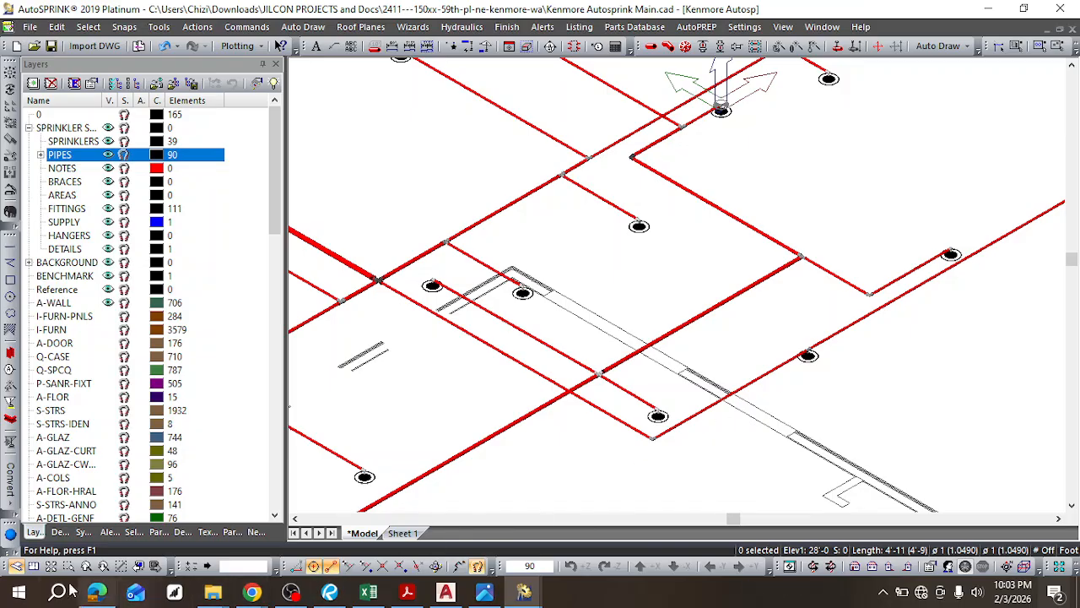
Step: Switch to the MePF Notes document in Google Docs to read the sprinkler workflow, and return to the Kenmore Autosprink Main drawing in AutoSPRINK
left_click(100, 593)
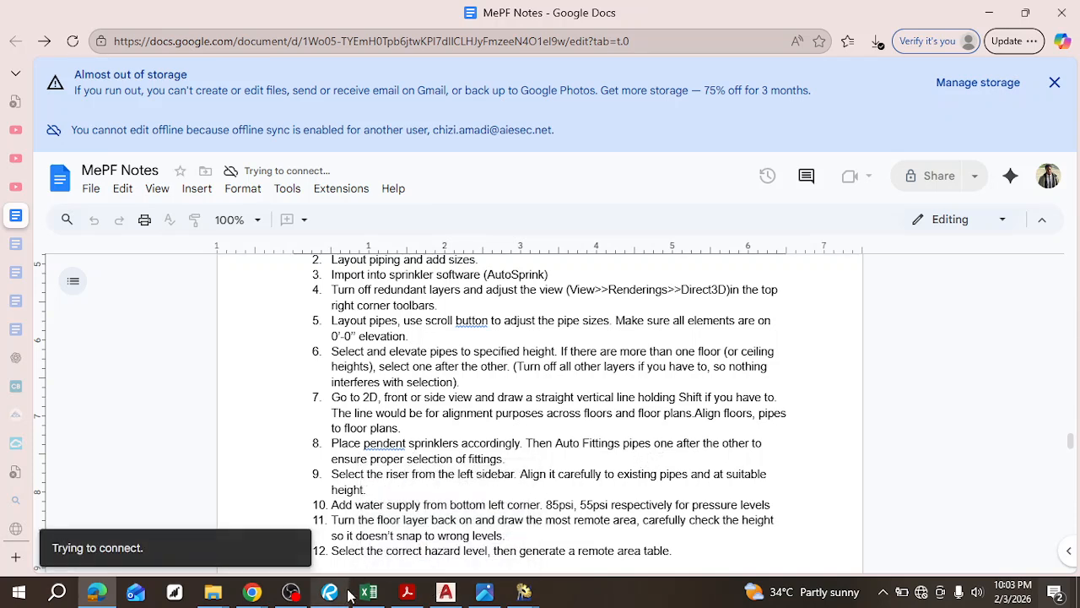
mouse_move(523, 595)
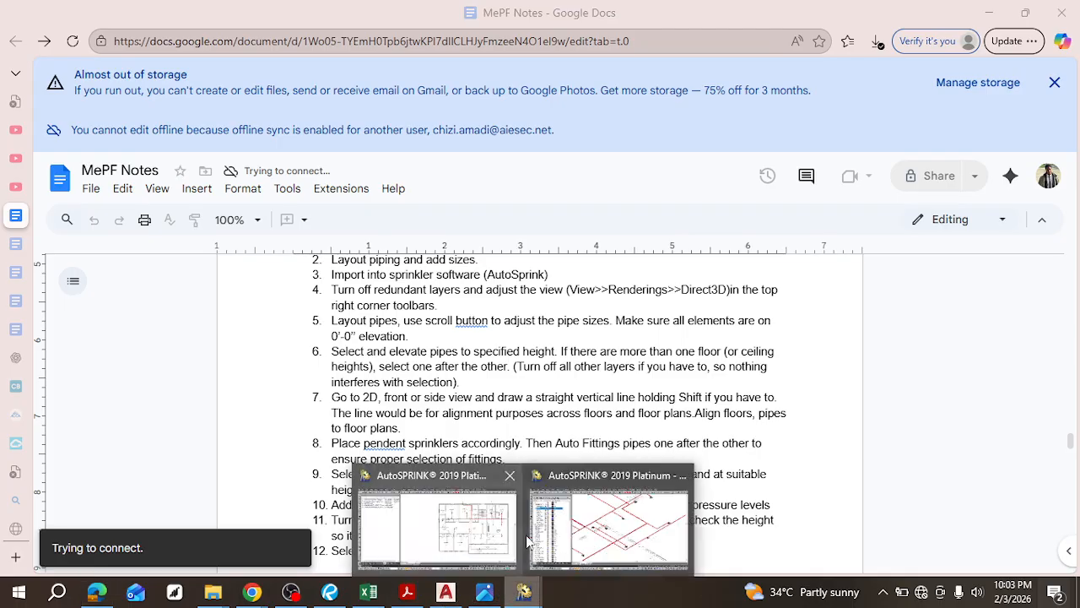
left_click(564, 489)
Step: Examine the risers, sprinklers and stacked floor networks of the completed system in the isometric and front views
scroll(475, 291, "down", 3)
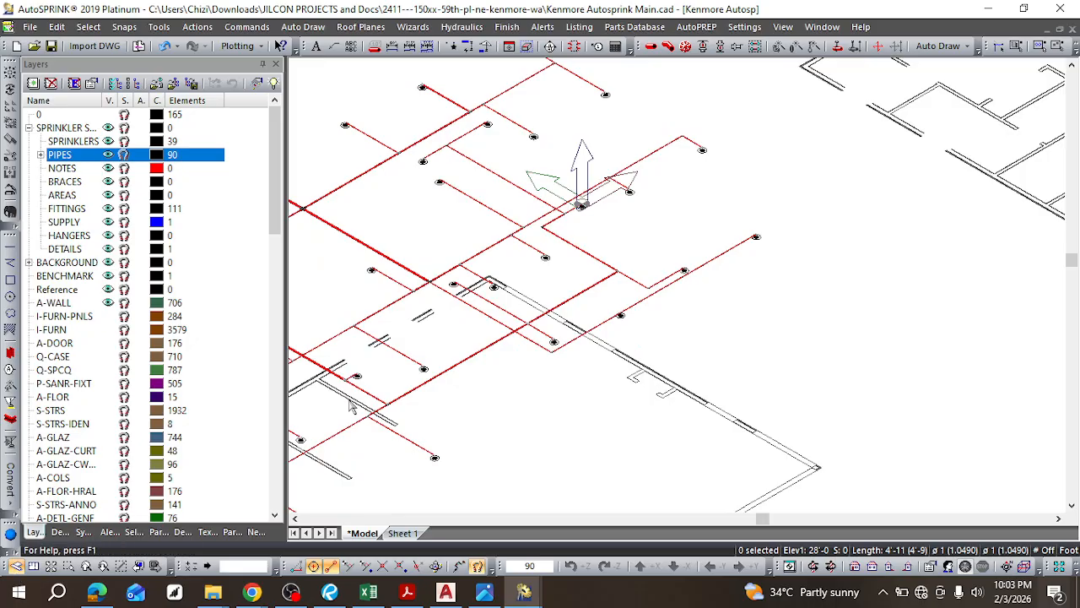
scroll(470, 336, "down", 2)
scroll(390, 418, "down", 2)
scroll(331, 447, "up", 5)
scroll(377, 340, "up", 2)
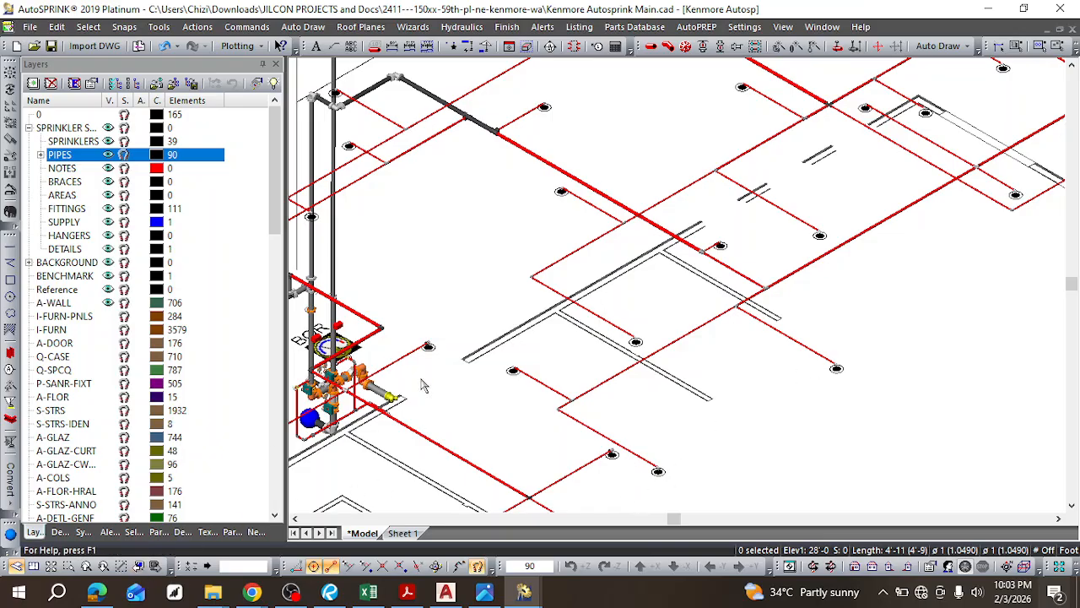
left_click(854, 565)
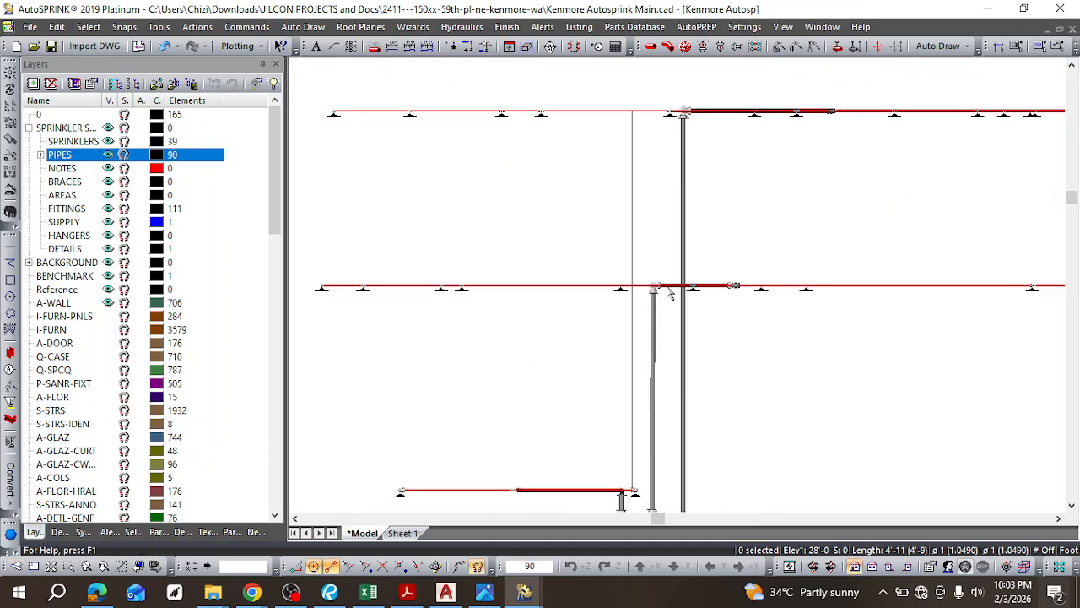
scroll(577, 429, "up", 2)
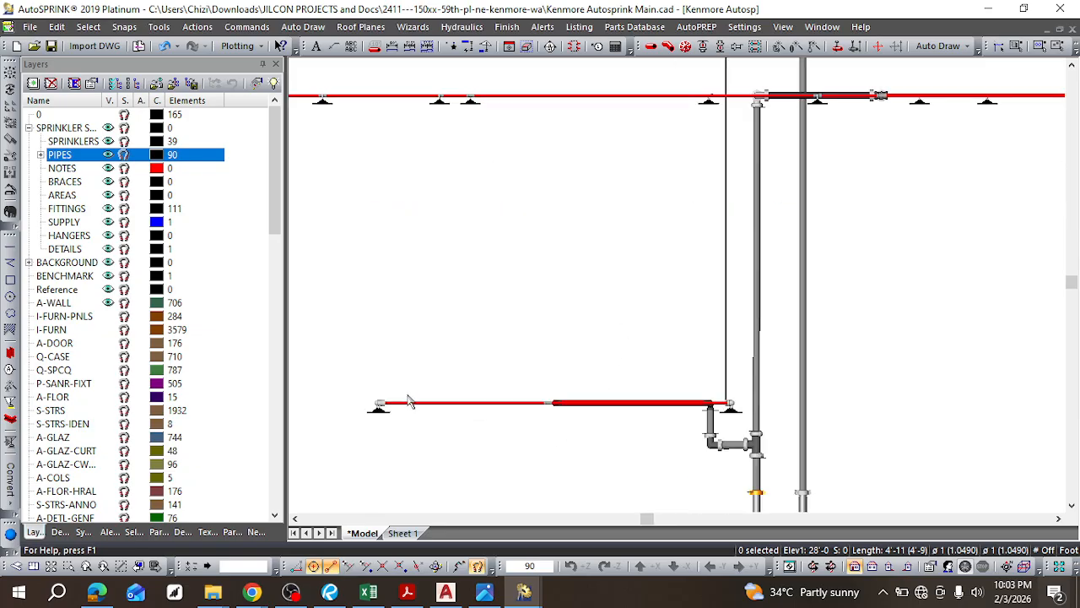
scroll(641, 328, "down", 3)
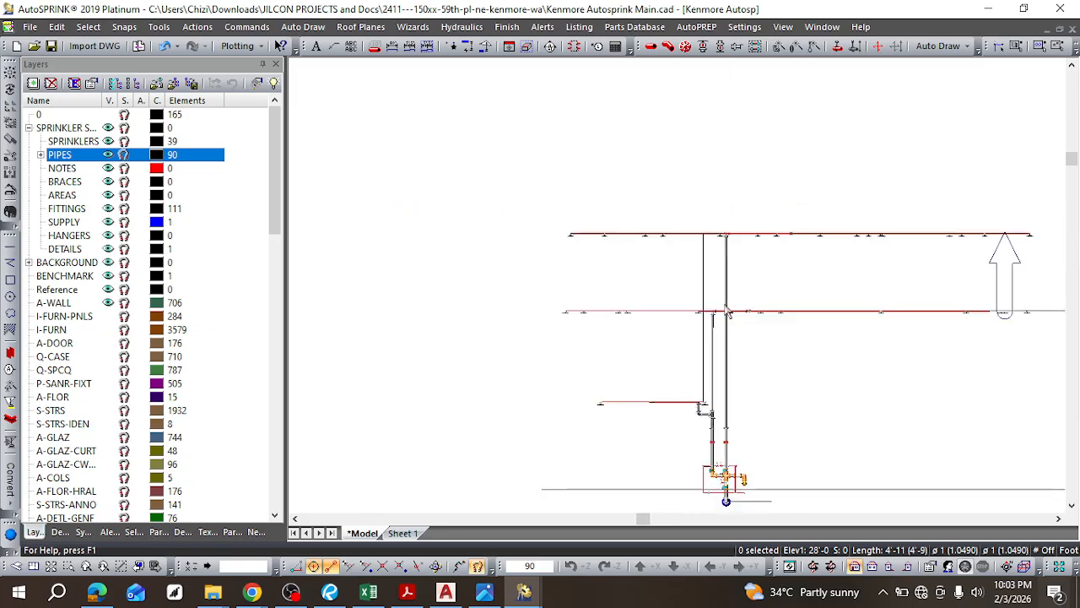
scroll(759, 311, "up", 2)
scroll(758, 325, "down", 2)
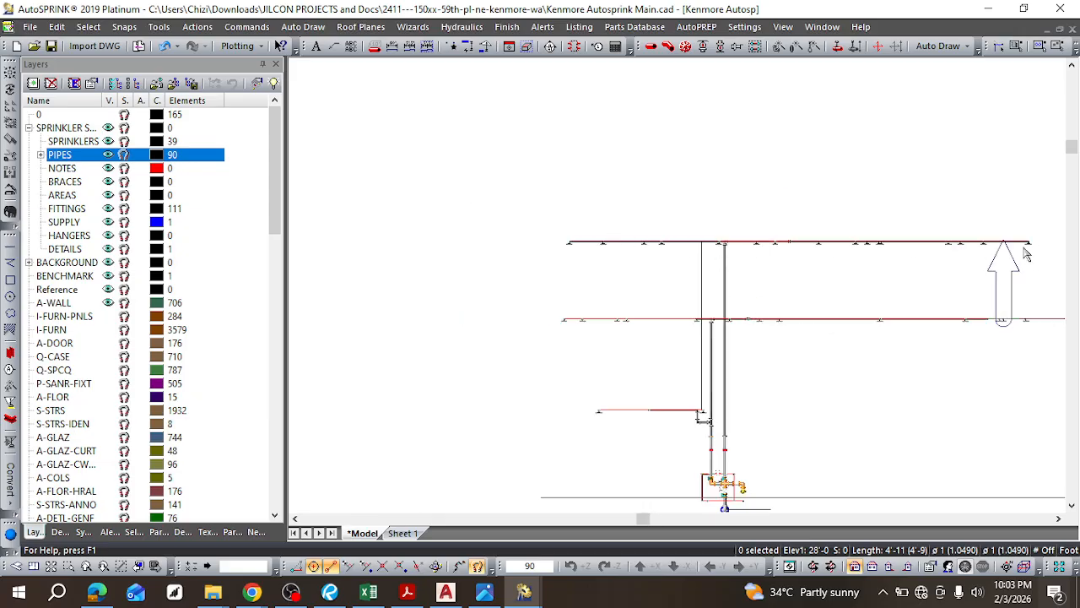
scroll(1043, 324, "up", 3)
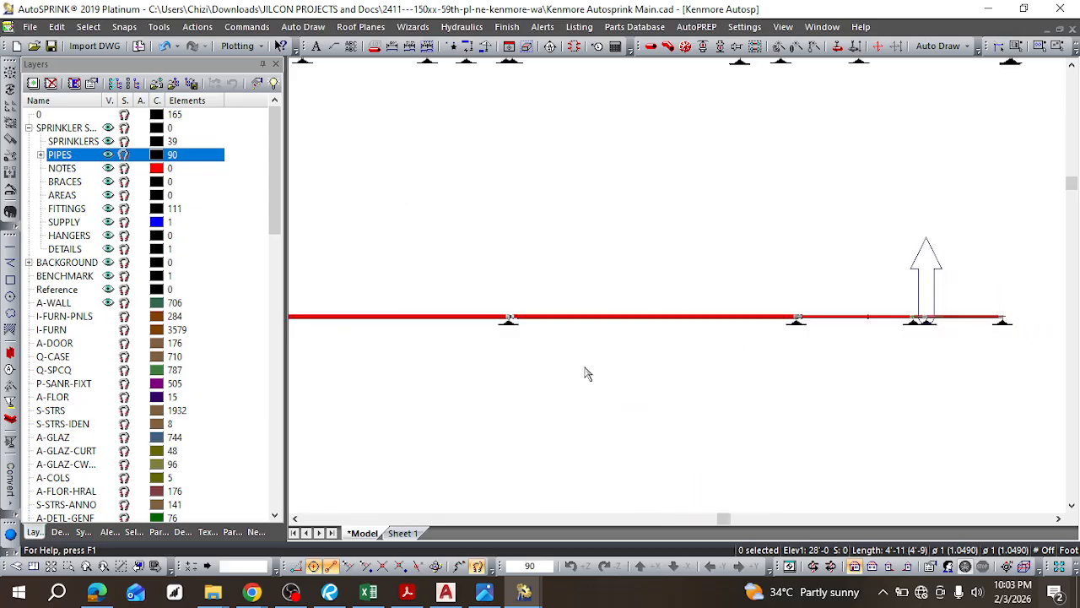
Step: Inspect in the plan view how the stacked pipe networks lie over the floor plan walls
left_click(31, 566)
scroll(450, 270, "down", 3)
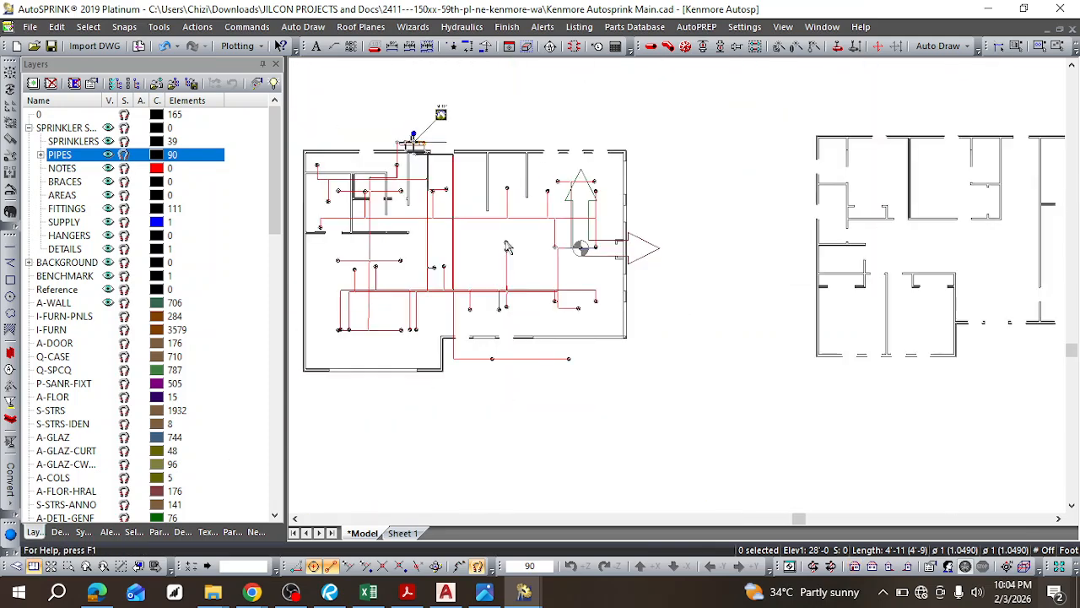
scroll(450, 270, "up", 5)
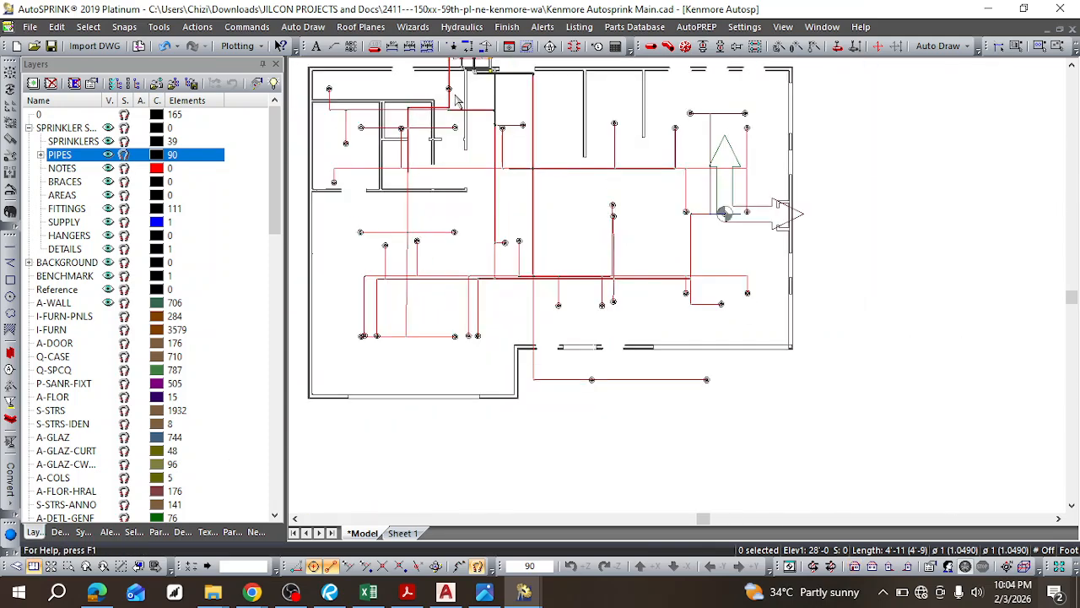
Step: Inspect the pipe networks around the riser in the plan view and read the riser instructions in the MePF Notes document in Google Docs
scroll(495, 123, "down", 2)
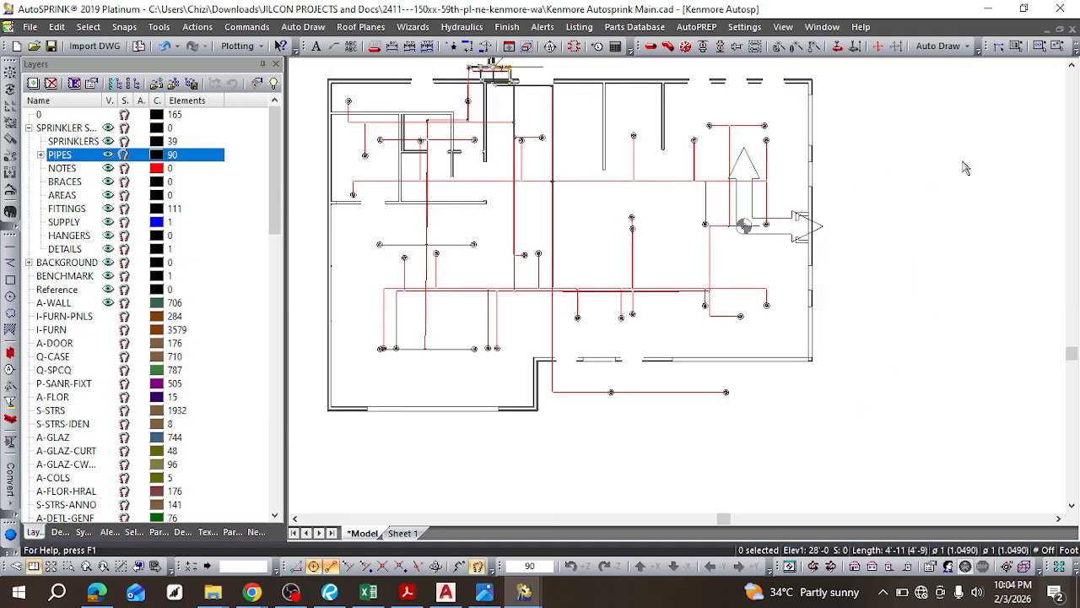
scroll(504, 101, "up", 3)
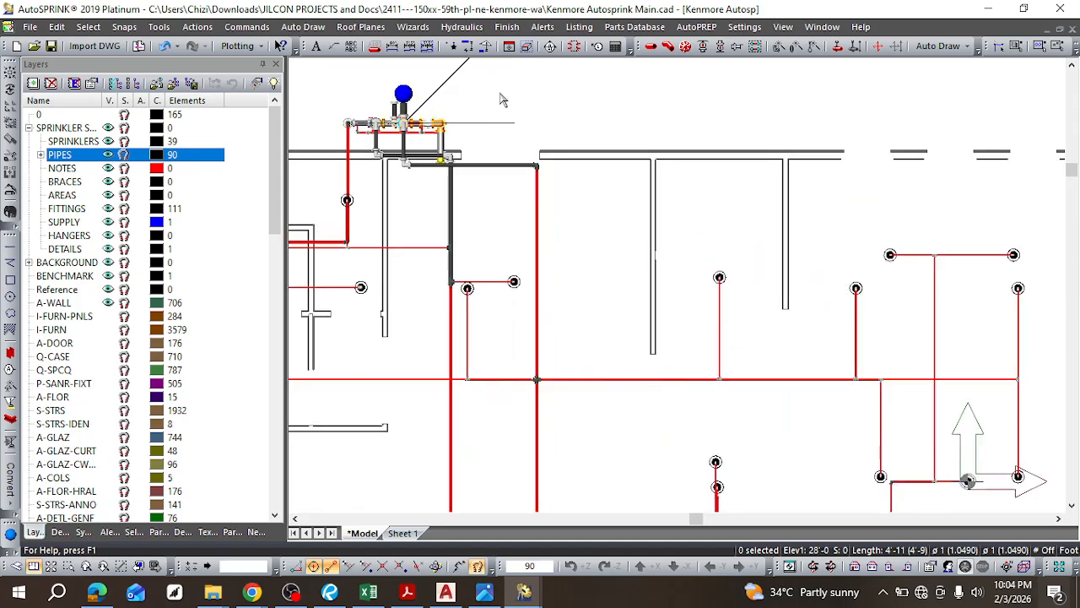
scroll(337, 118, "down", 2)
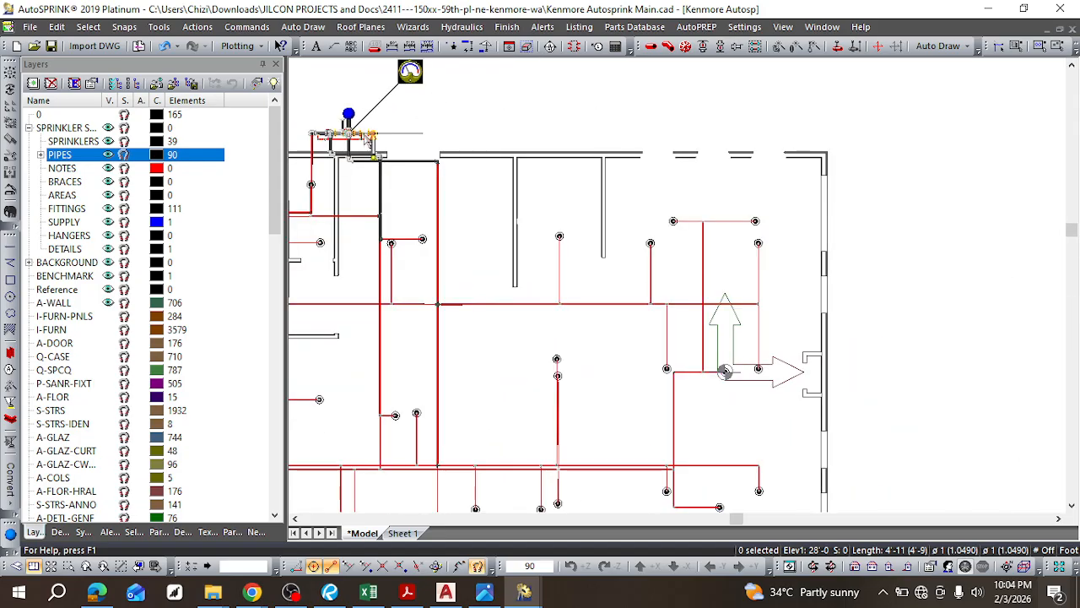
left_click(98, 601)
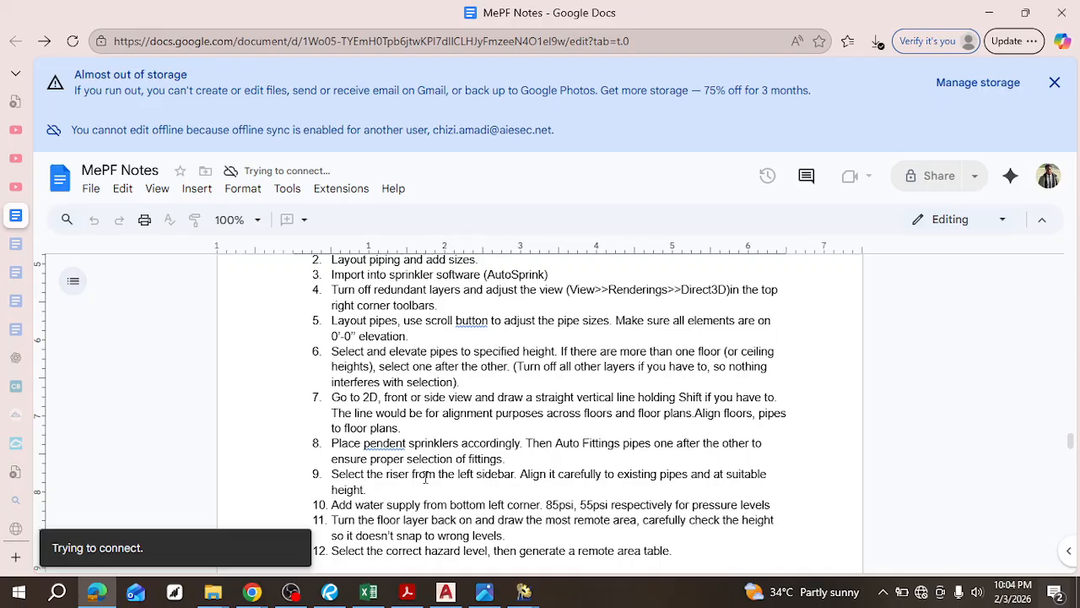
left_click(989, 12)
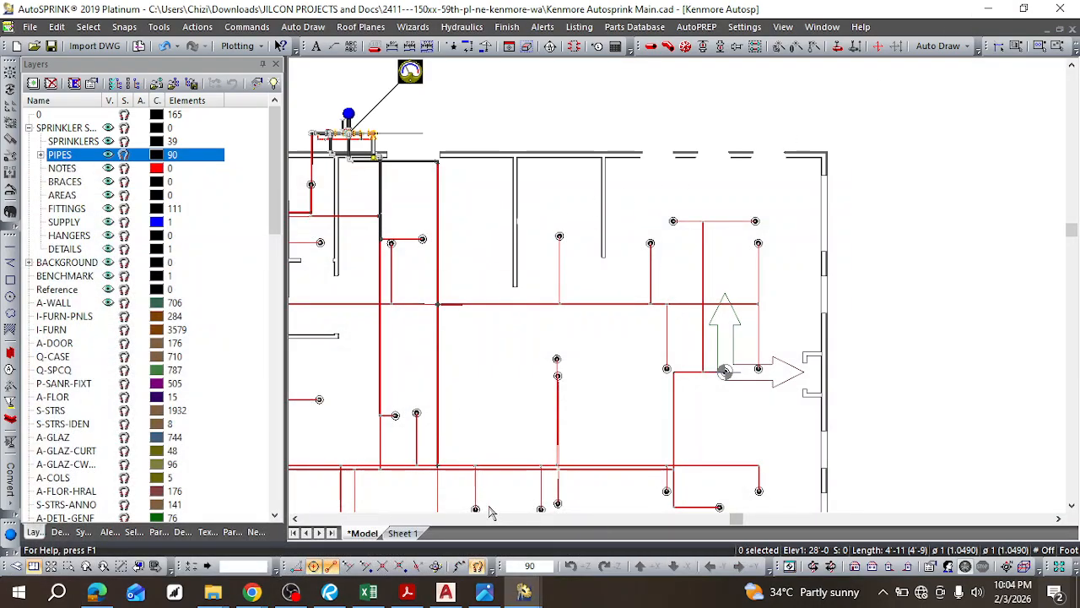
Step: Return to the riser area of the AutoSPRINK drawing and examine the riser assembly up close in the isometric view
left_click(330, 519)
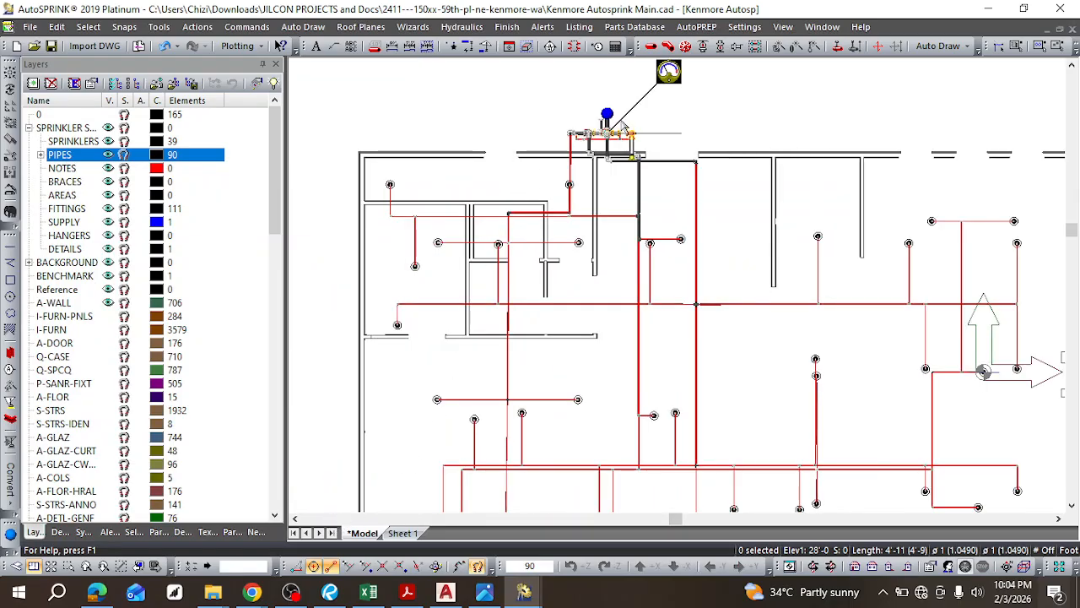
left_click(15, 565)
scroll(462, 432, "up", 3)
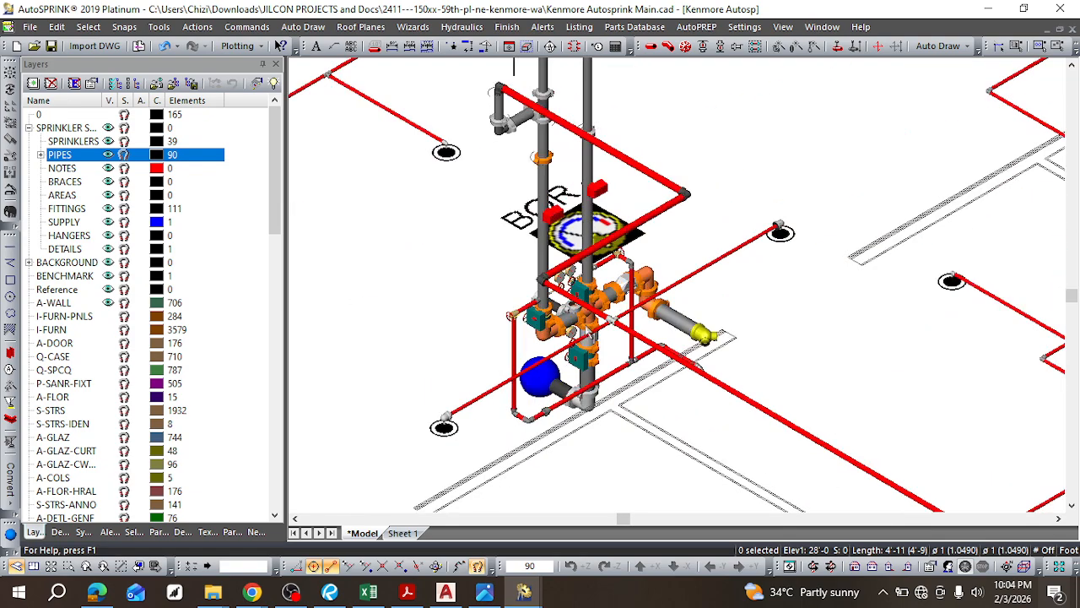
Step: Browse the Riser Details folder of the AutoSPRINK 2019 detail library for the available riser types and sizes
left_click(59, 532)
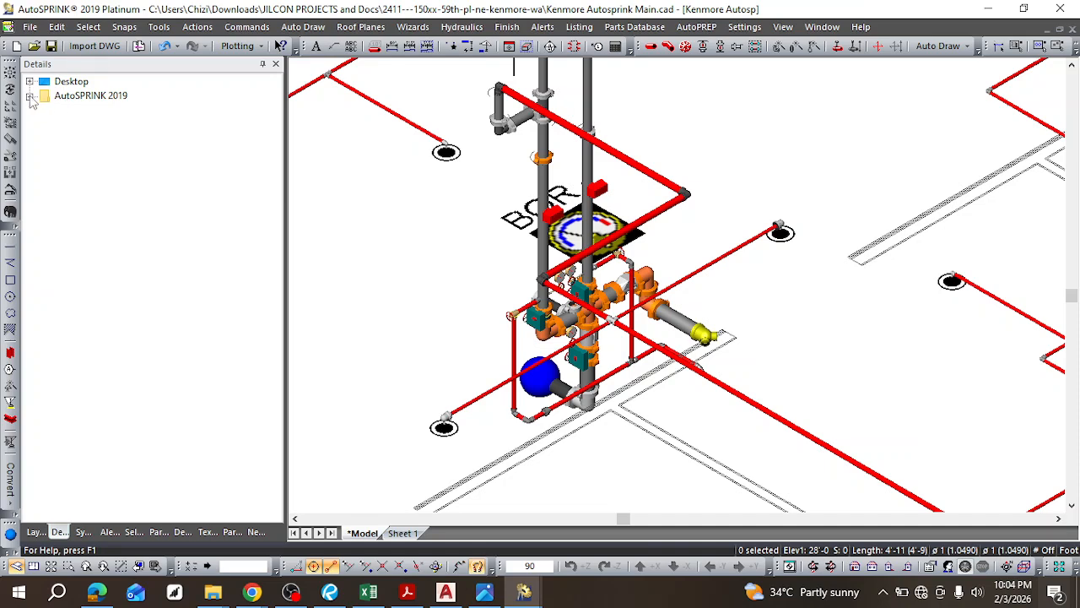
left_click(29, 96)
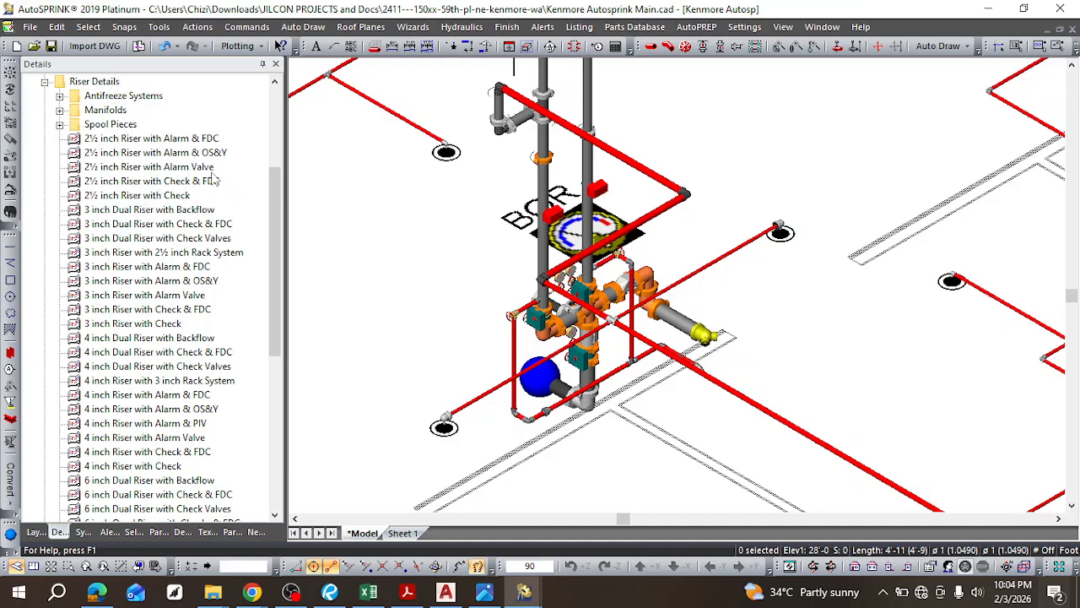
scroll(127, 245, "down", 5)
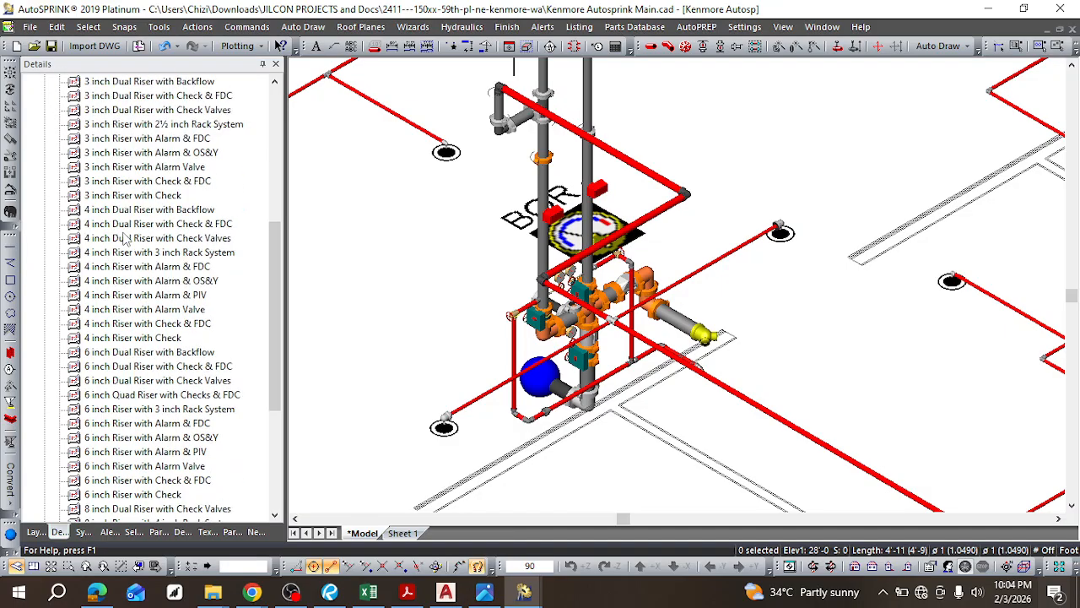
scroll(135, 295, "up", 4)
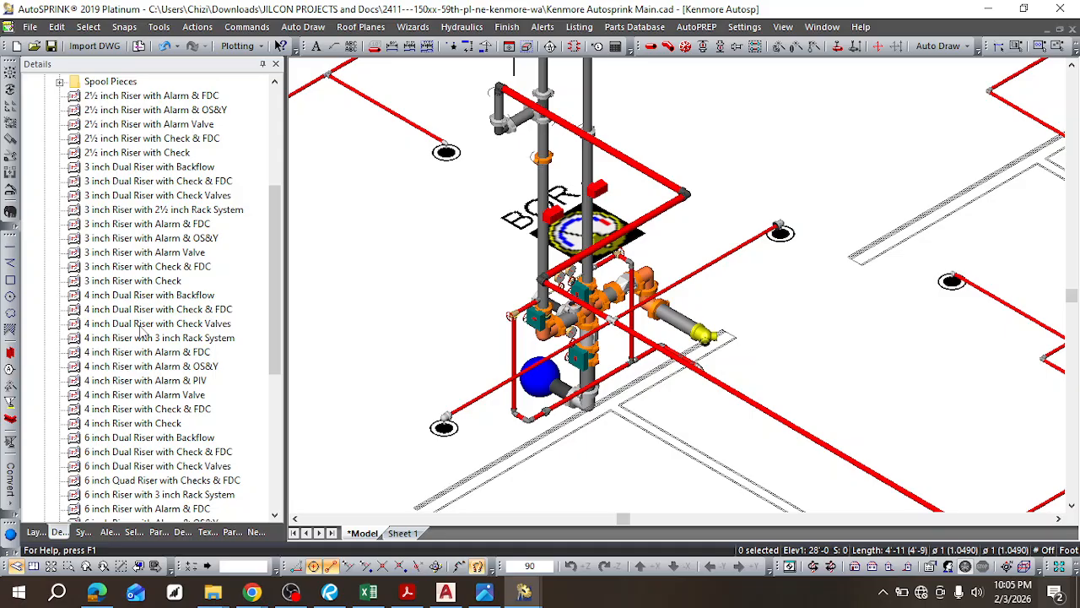
scroll(218, 223, "down", 7)
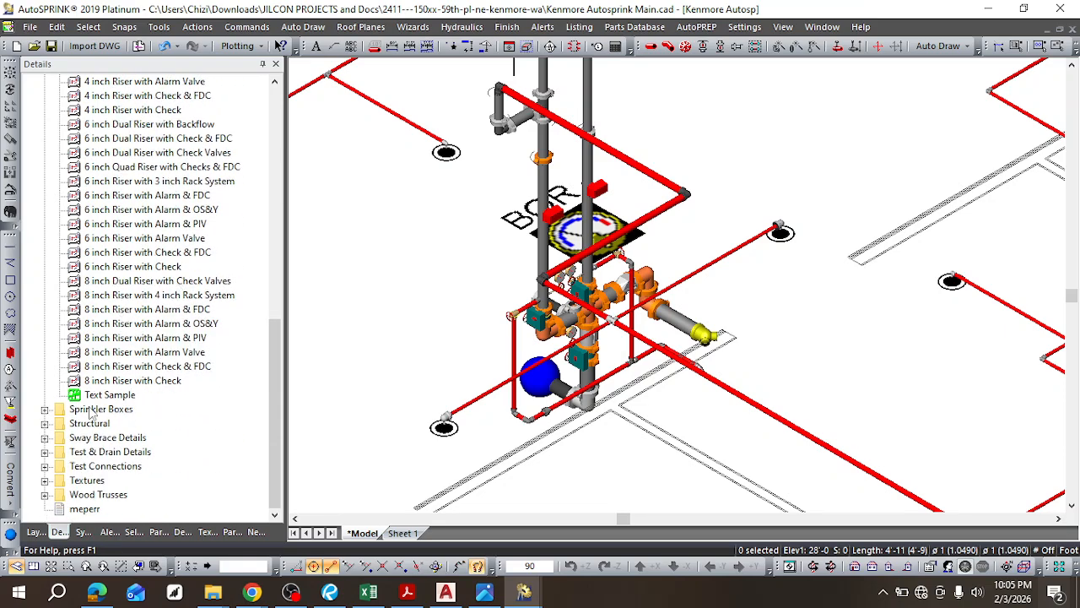
scroll(110, 367, "up", 9)
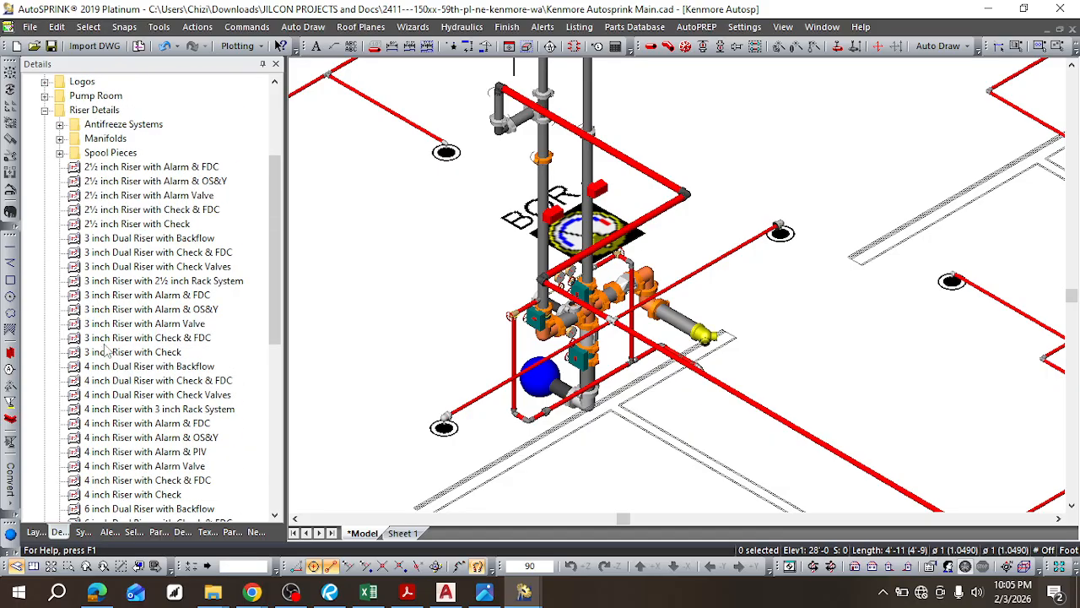
scroll(106, 373, "down", 3)
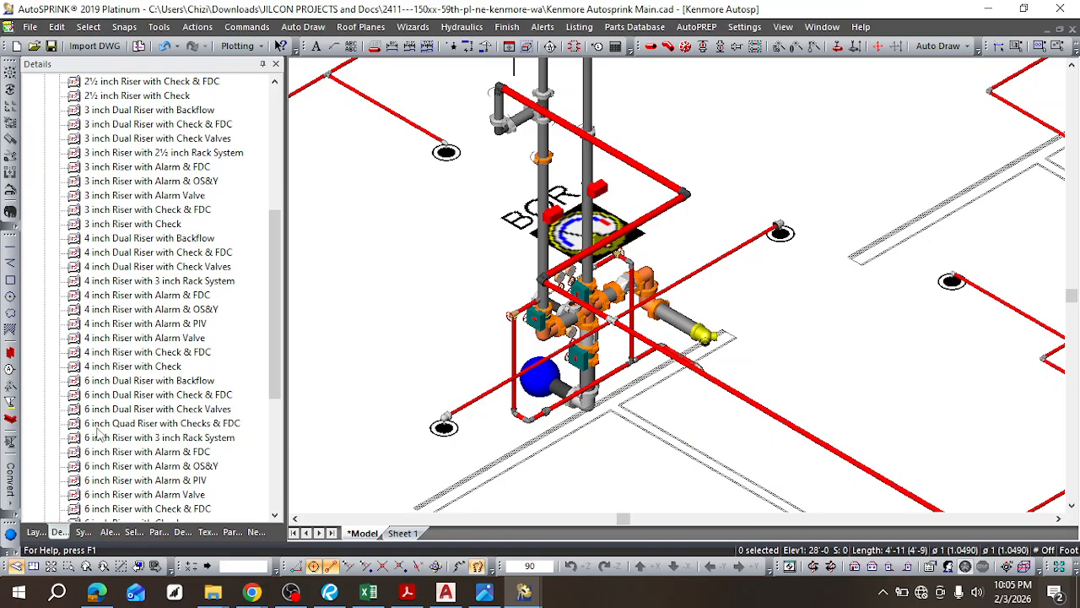
scroll(142, 456, "down", 6)
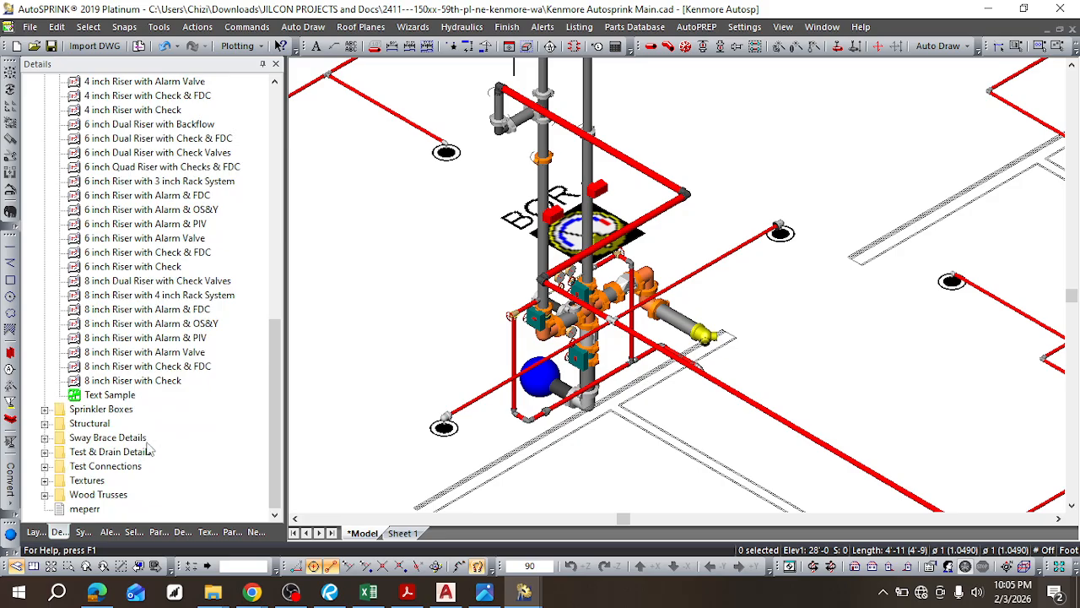
scroll(176, 311, "up", 8)
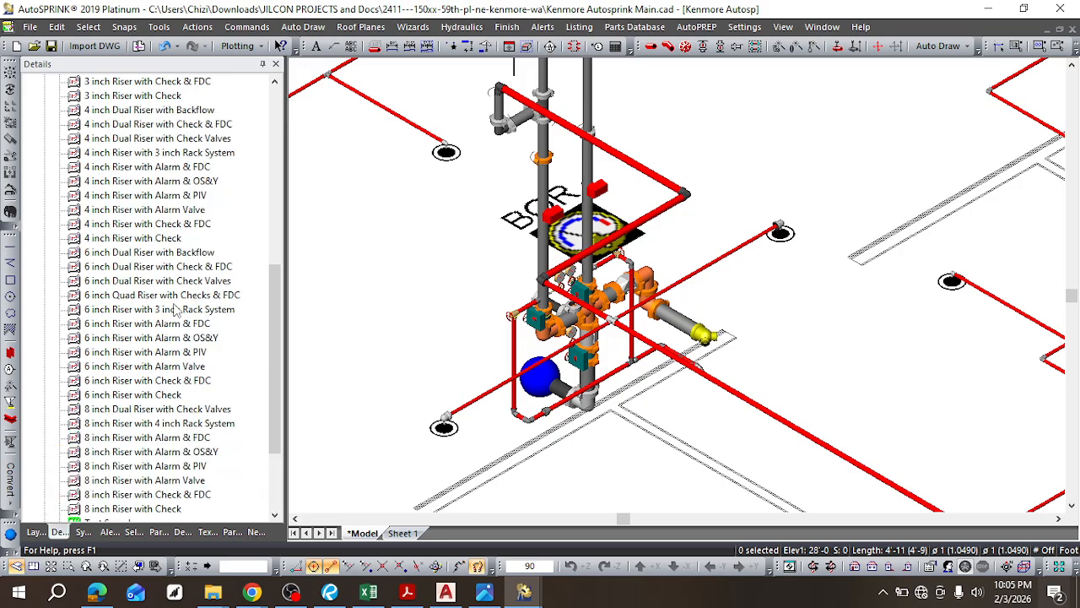
scroll(176, 312, "up", 2)
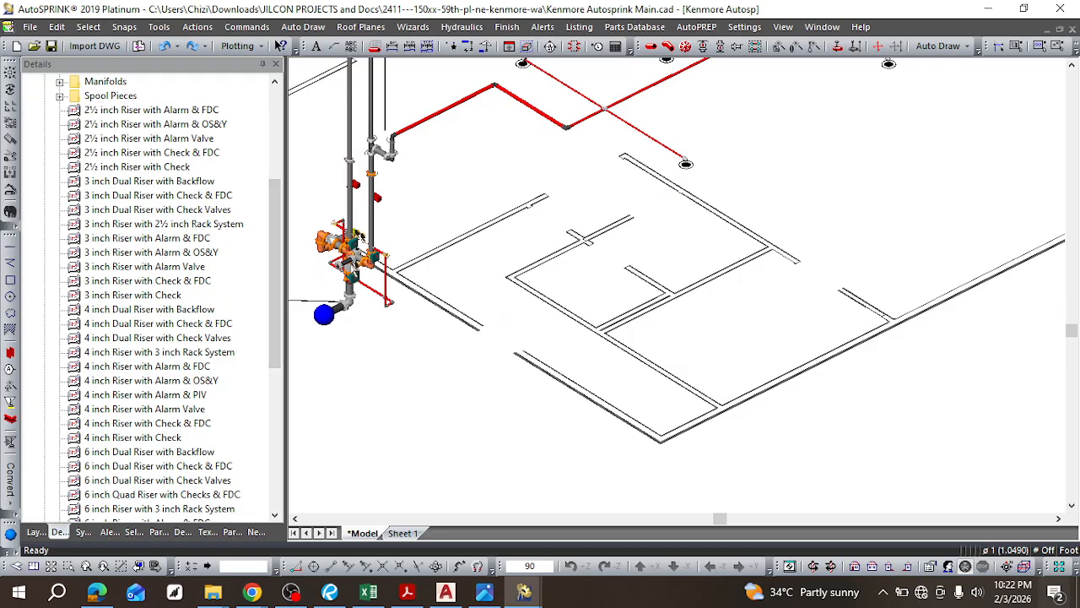
Step: Return from the MePF Notes to the Kenmore drawing and examine how the riser assembly joins the lowest floor's main pipe and water supply
scroll(358, 262, "down", 3)
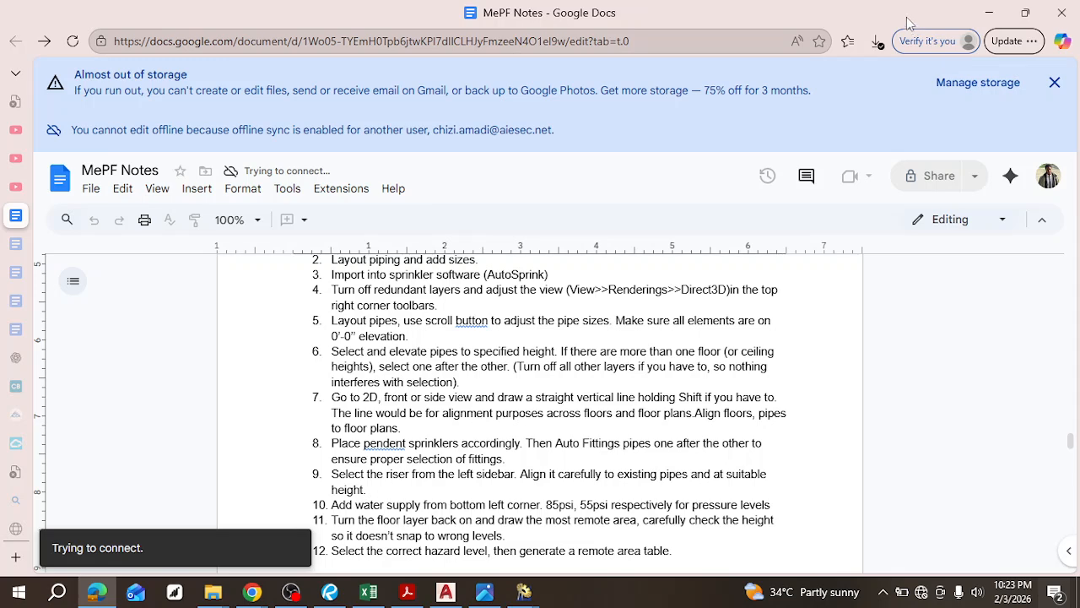
left_click(988, 13)
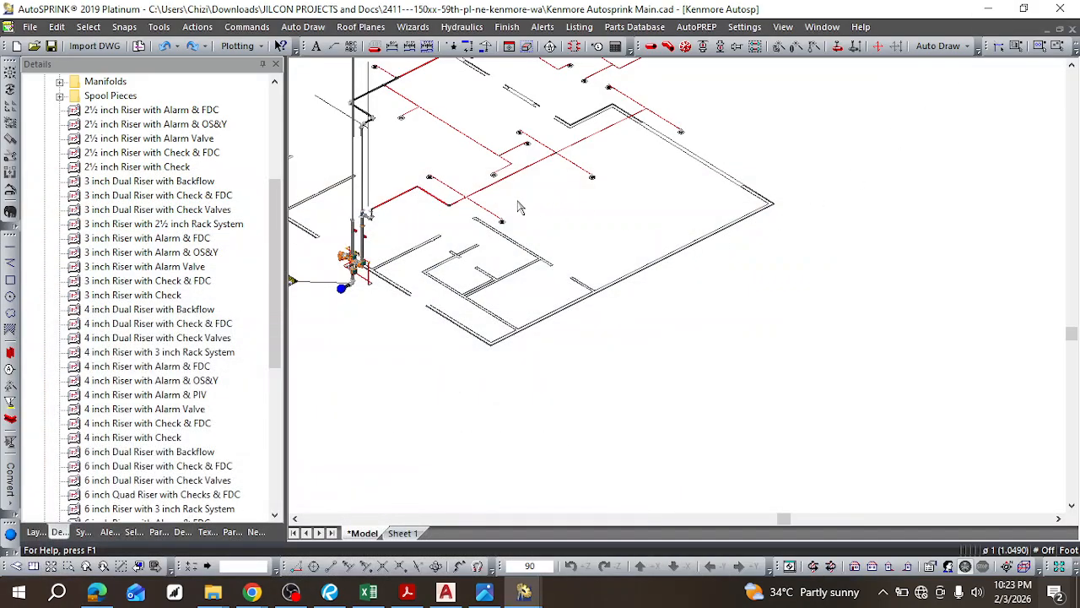
scroll(519, 207, "up", 4)
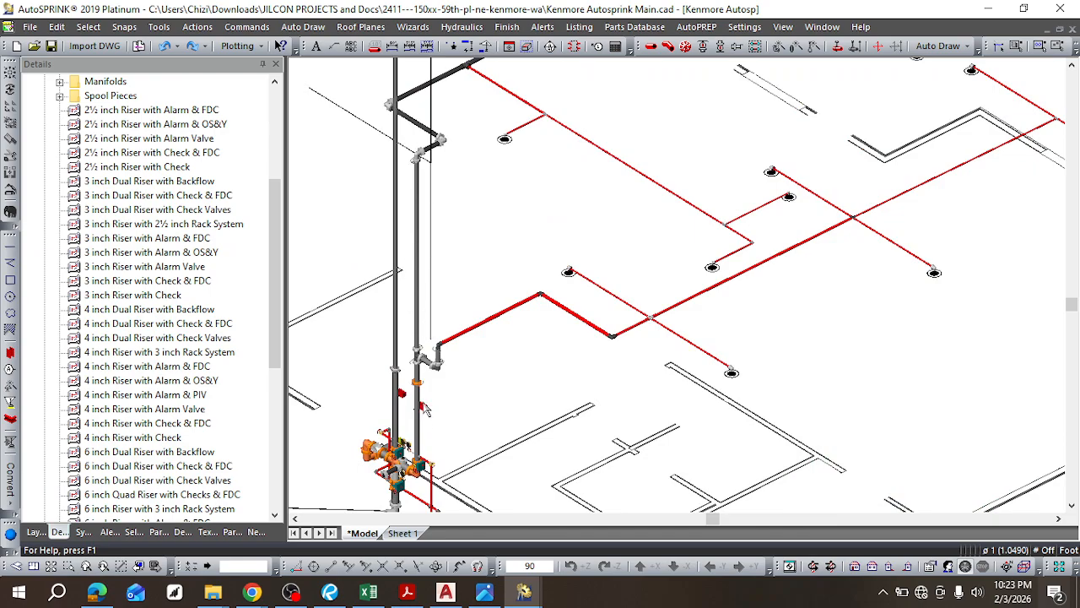
scroll(403, 422, "down", 2)
scroll(397, 463, "up", 5)
scroll(415, 486, "down", 2)
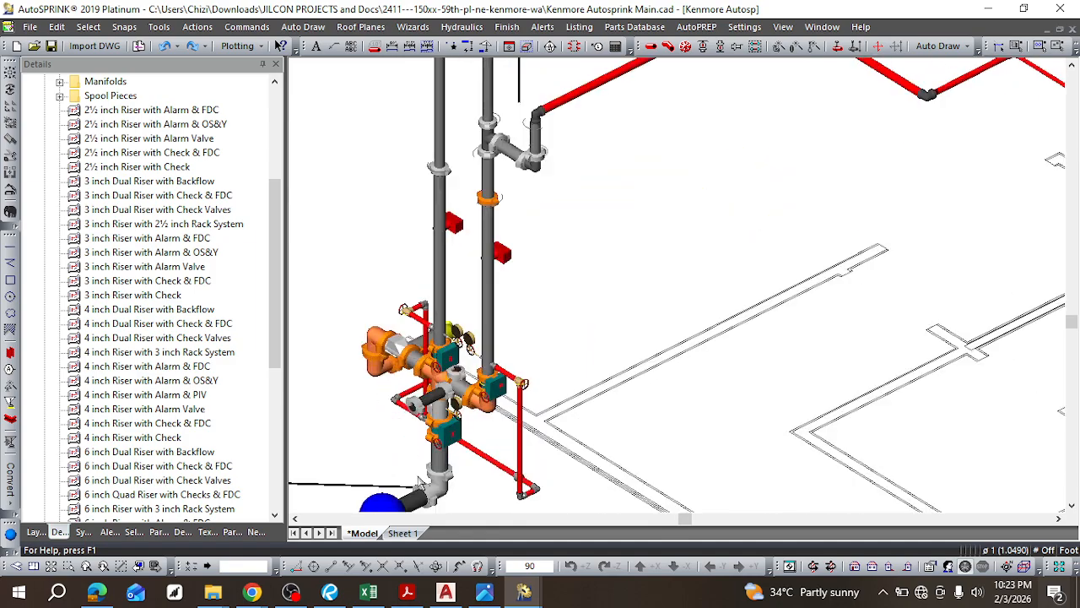
scroll(438, 411, "down", 2)
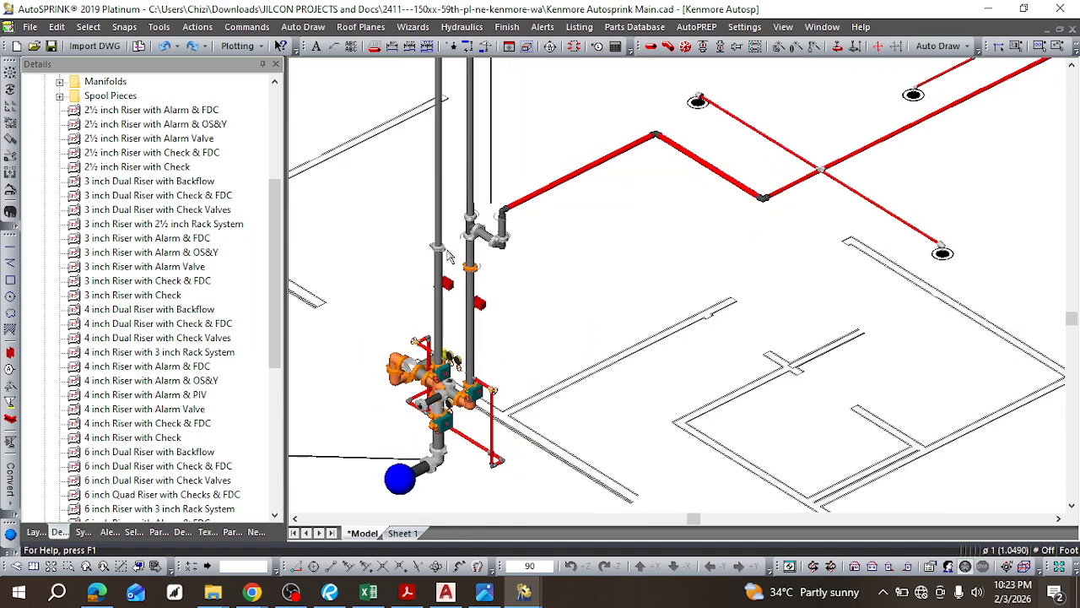
scroll(448, 258, "down", 2)
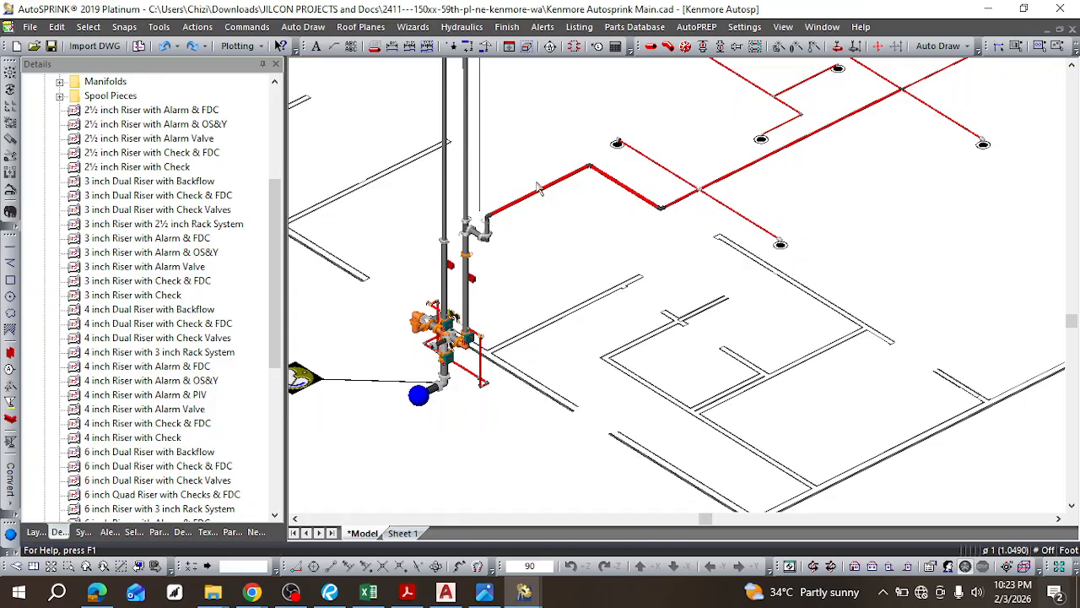
scroll(786, 148, "down", 2)
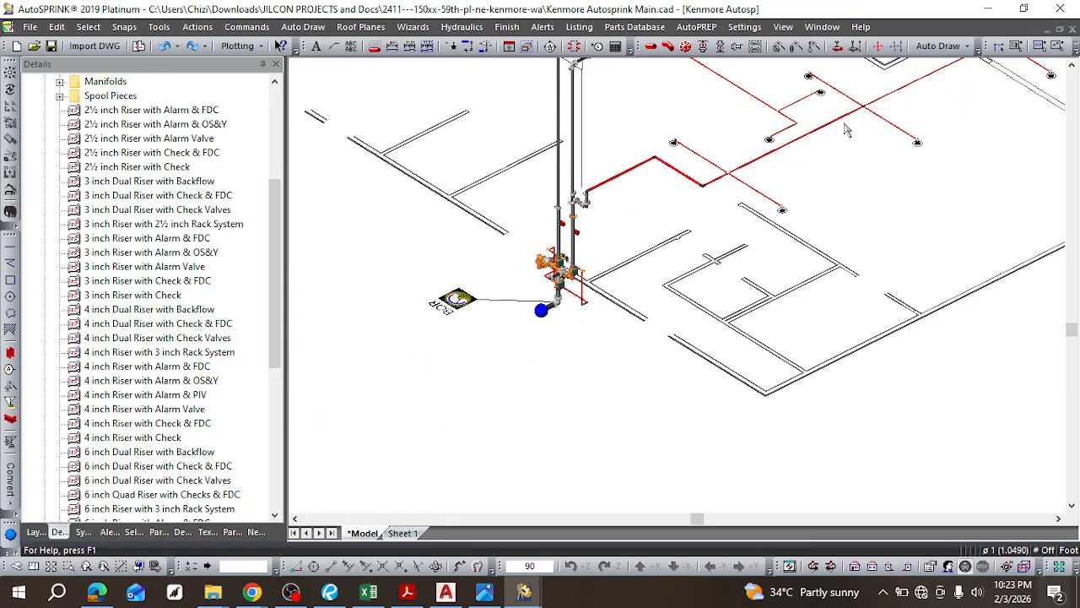
Step: Examine in the isometric view how the vertical riser pipes connect to the upper floors' sprinkler networks
scroll(883, 123, "up", 2)
scroll(801, 123, "down", 3)
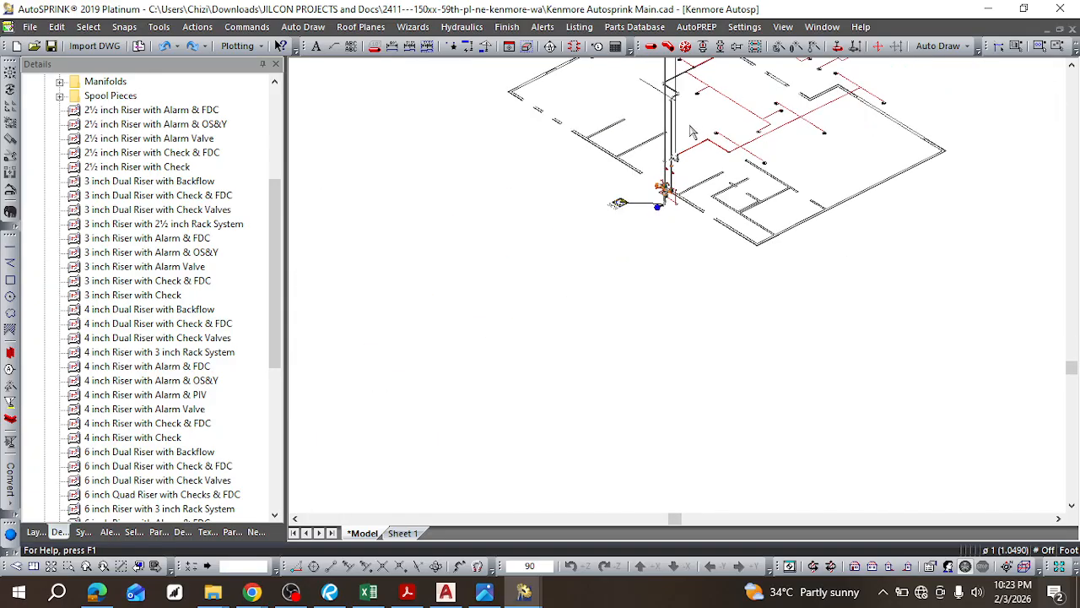
left_click(1073, 66)
left_click(1073, 65)
scroll(675, 115, "up", 1)
scroll(681, 107, "down", 1)
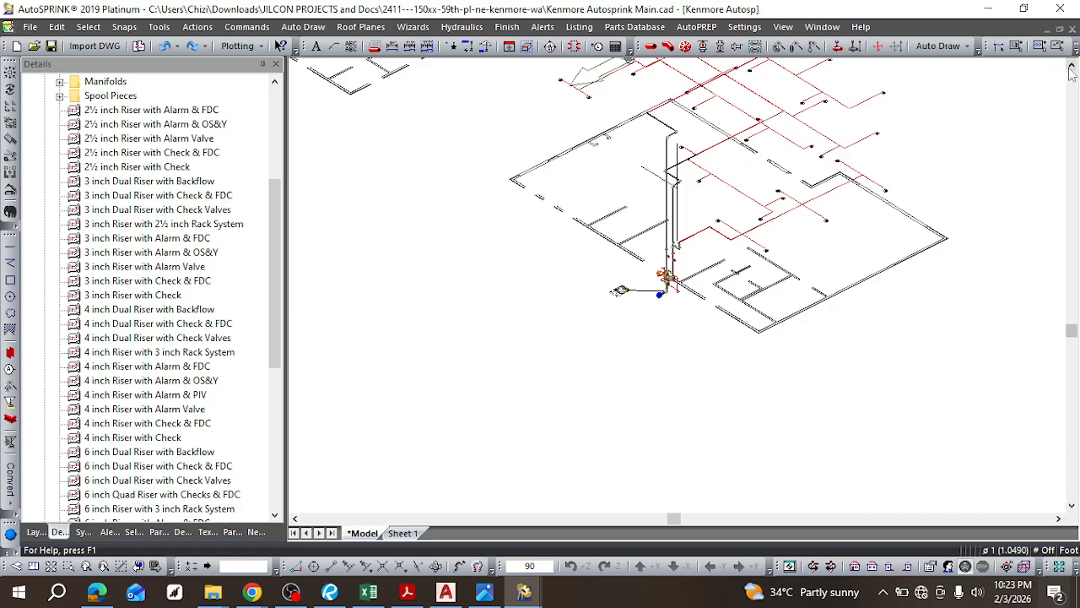
scroll(945, 130, "up", 3)
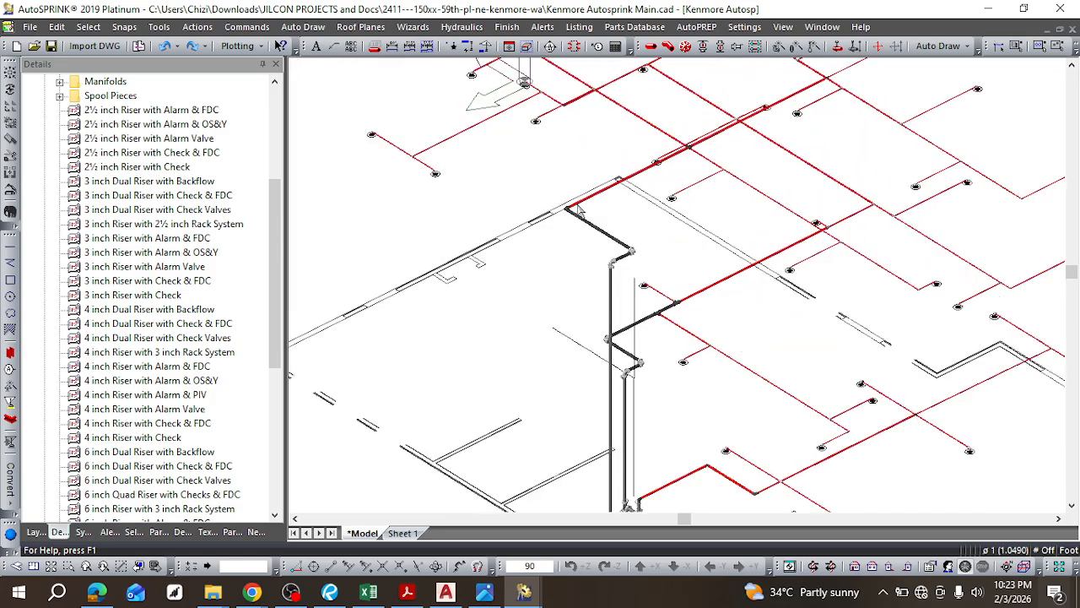
scroll(578, 206, "up", 3)
scroll(565, 212, "down", 2)
scroll(584, 328, "down", 1)
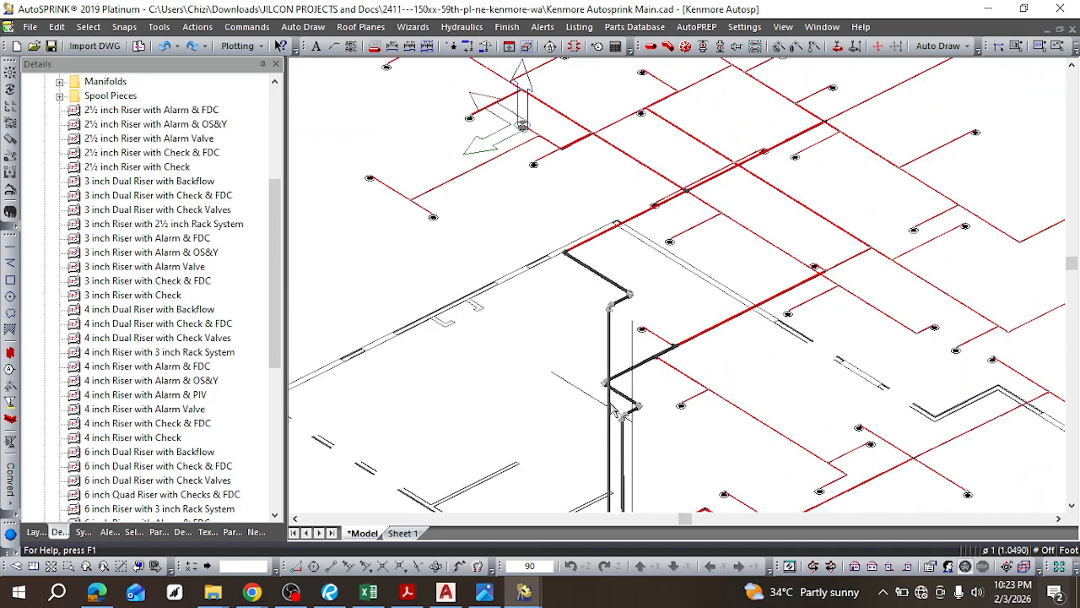
scroll(645, 378, "down", 3)
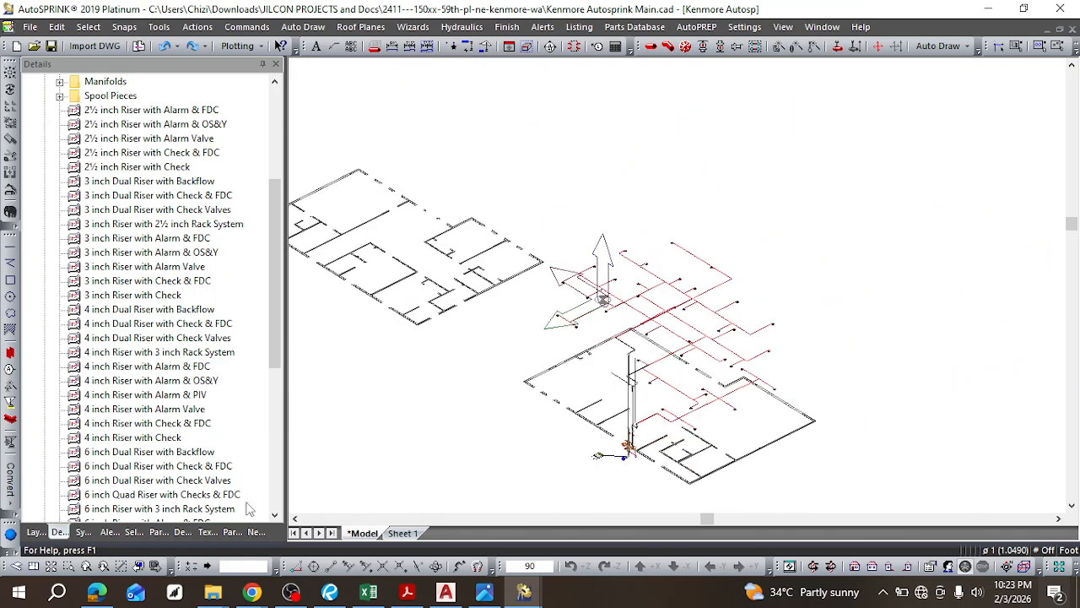
Step: Check the riser's alignment with the pipes in the plan and isometric views, and bring up the drawing's layer list
left_click(33, 565)
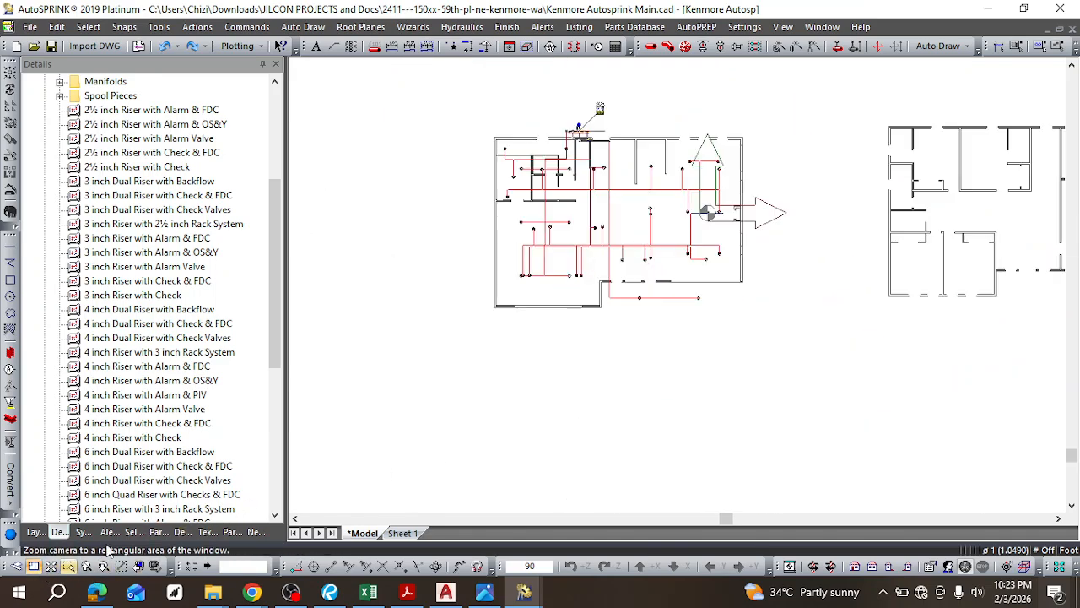
scroll(572, 125, "up", 4)
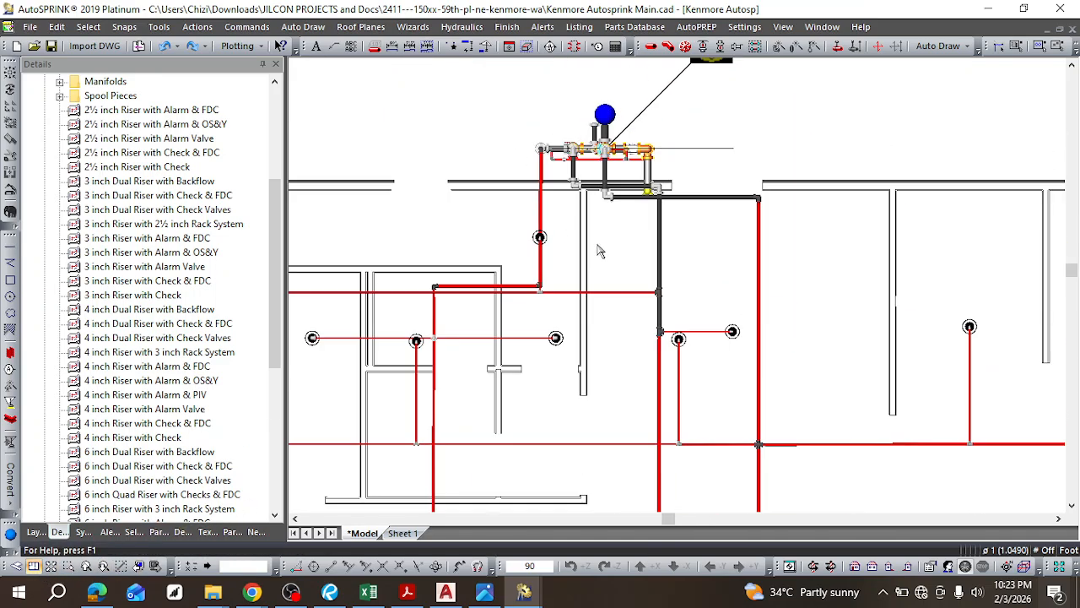
scroll(561, 169, "up", 3)
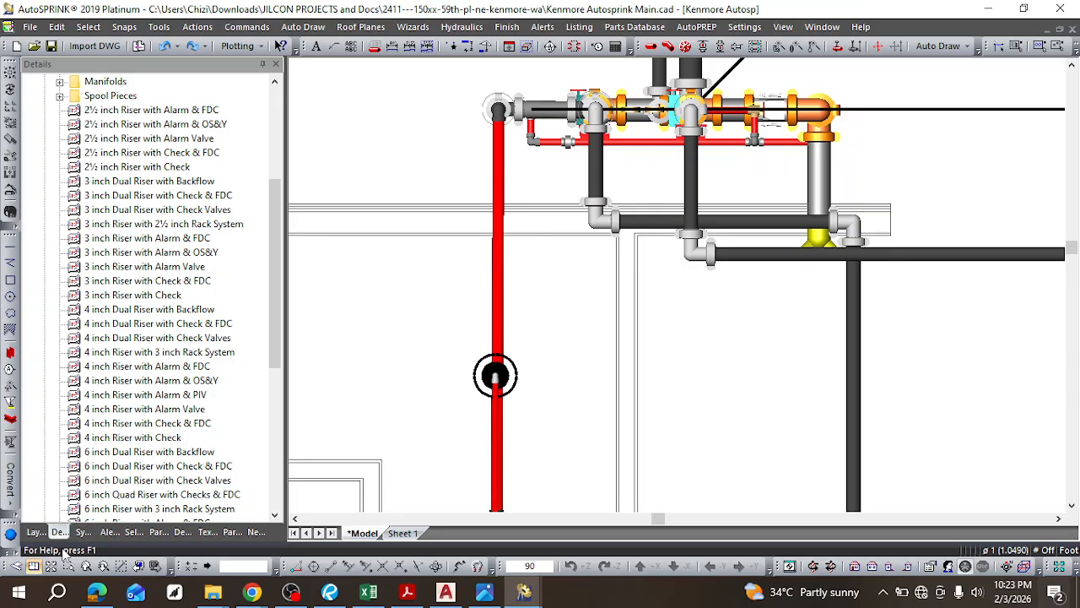
left_click(16, 567)
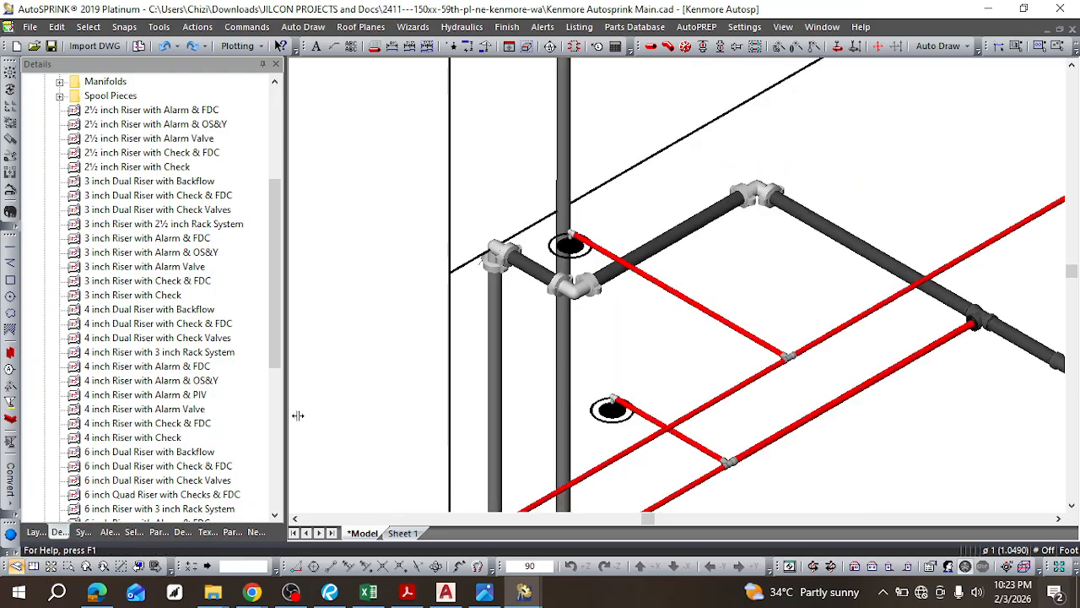
scroll(519, 350, "down", 6)
scroll(505, 469, "up", 2)
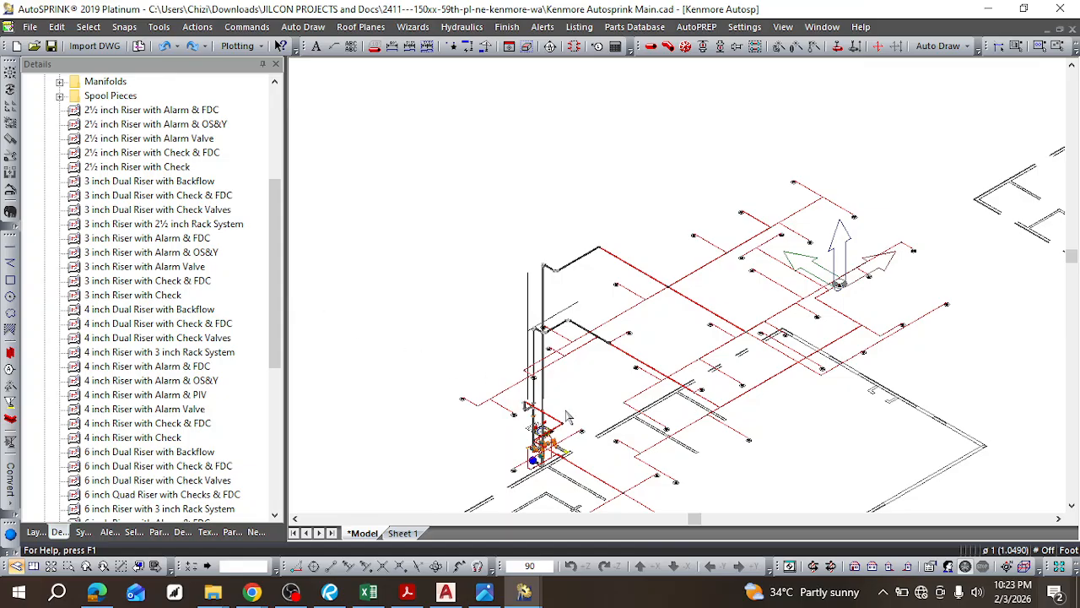
left_click(34, 531)
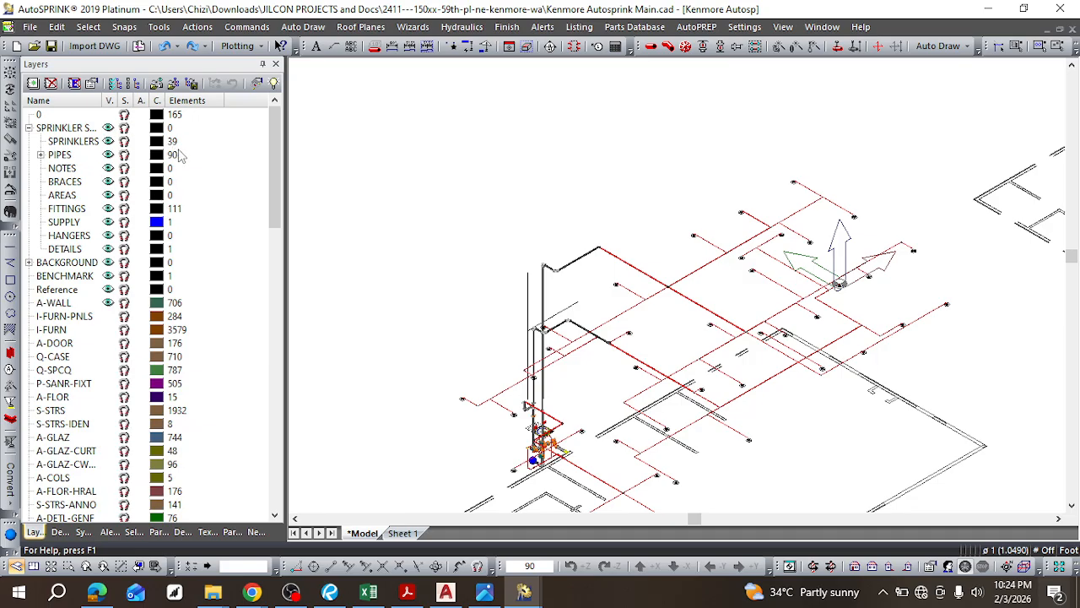
Step: Bring up the library's riser details and check the NFPA 13 pipe schedule image for pipe sizes by number of sprinklers
left_click(60, 531)
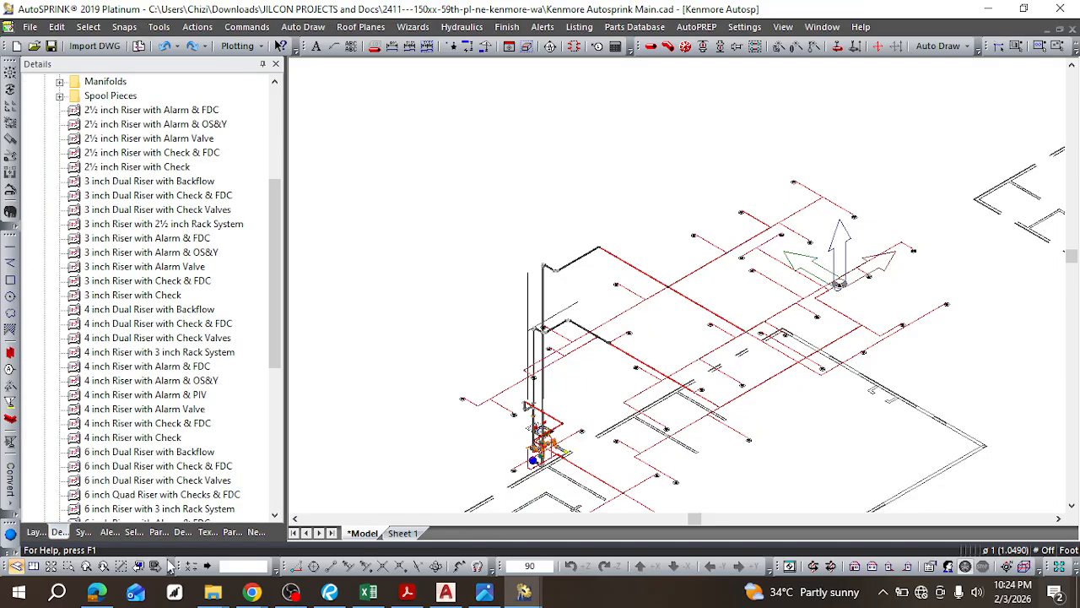
left_click(485, 592)
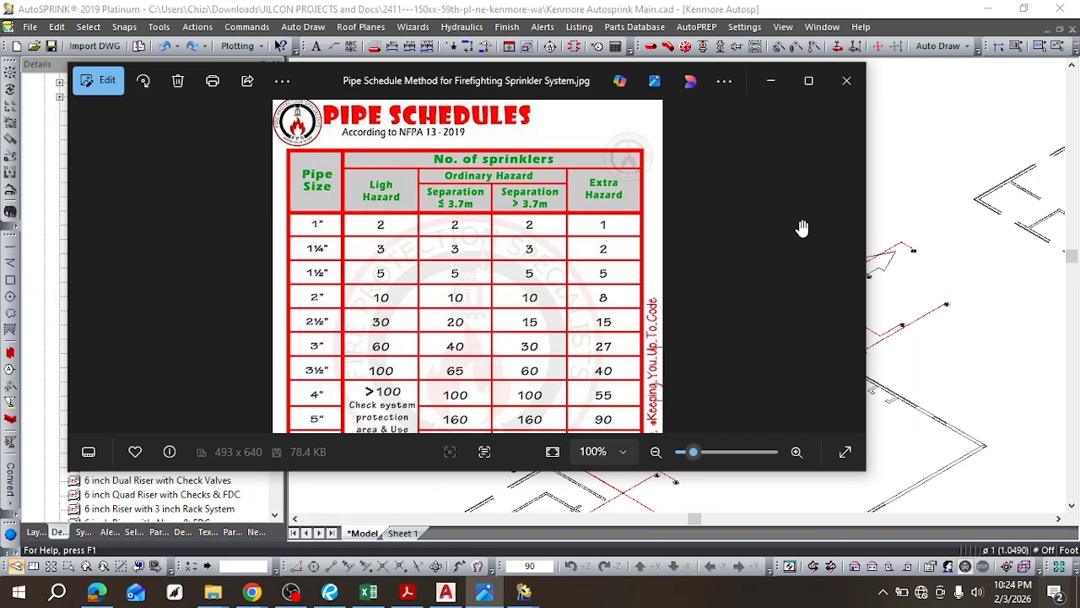
left_click(887, 191)
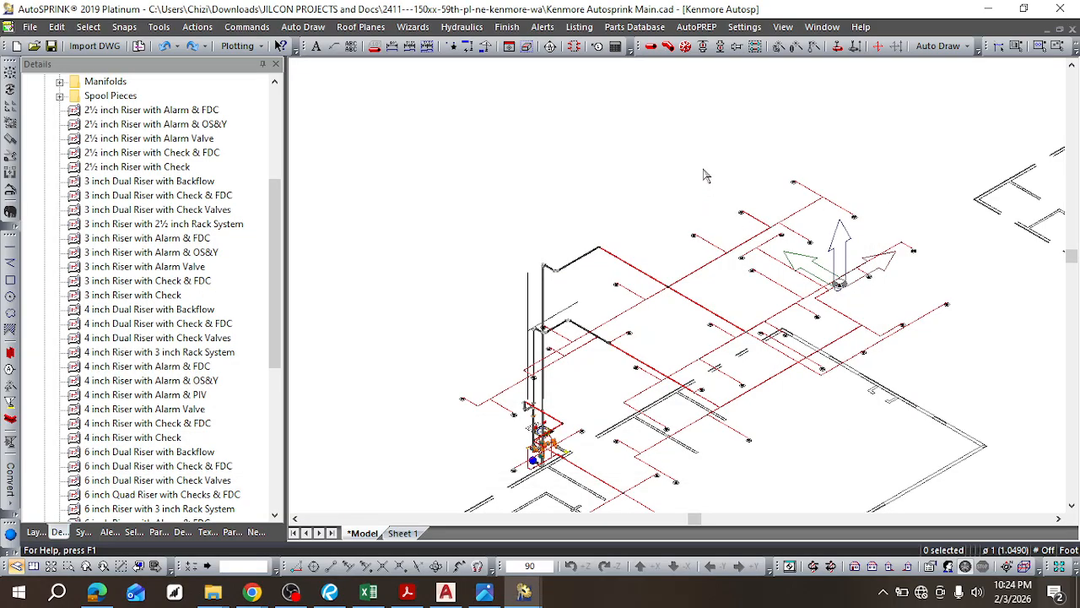
Step: Examine from several angles how the riser assembly and its vertical pipes feed the stacked floor networks
scroll(528, 407, "up", 4)
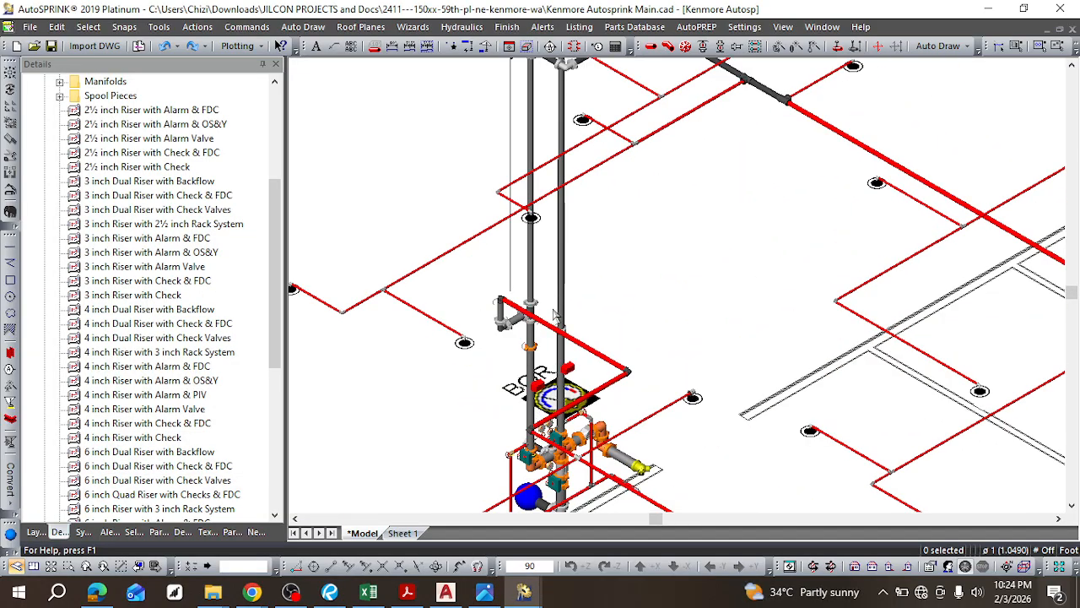
scroll(557, 316, "down", 4)
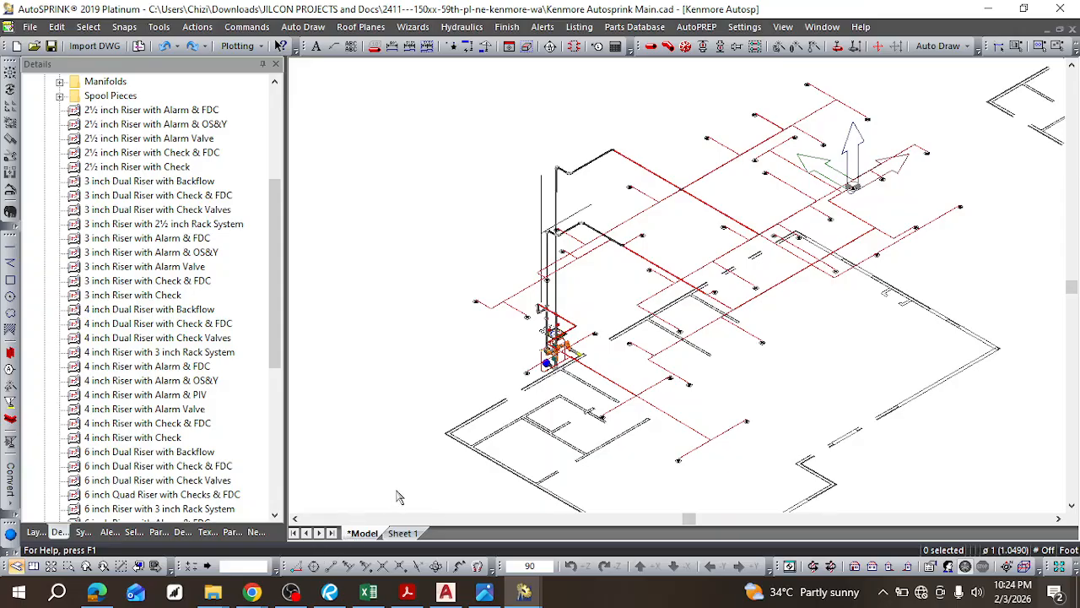
middle_click_drag(409, 477, 514, 453, "shift")
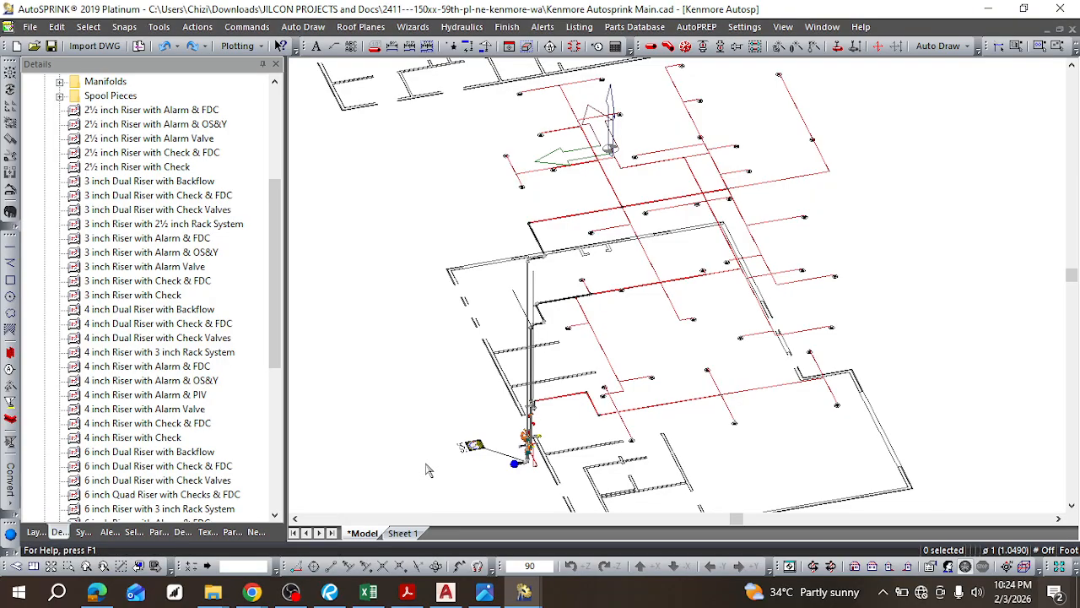
left_click(1073, 505)
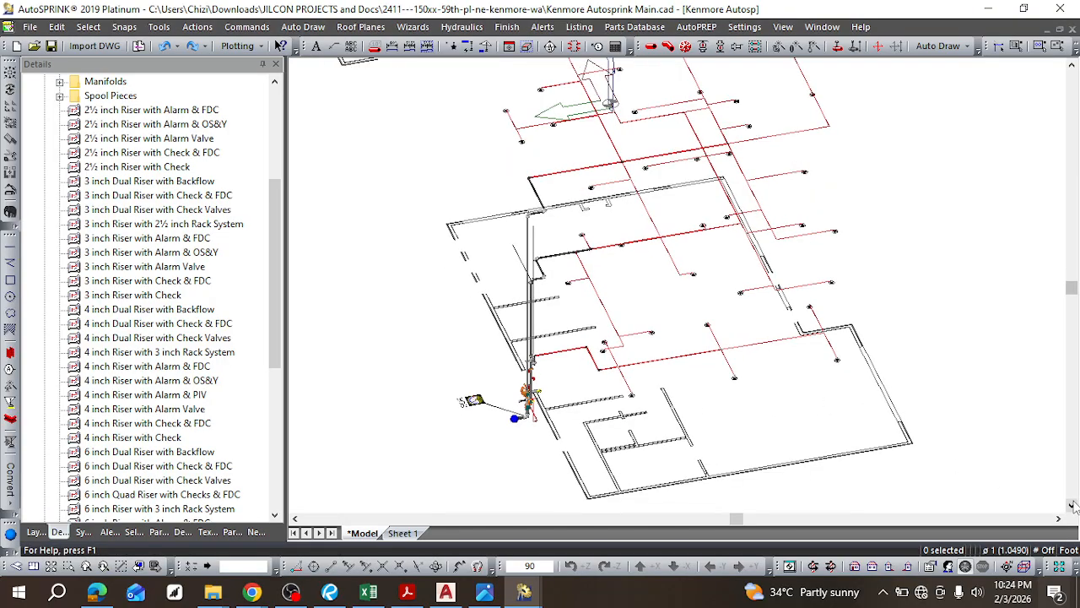
left_click(1073, 504)
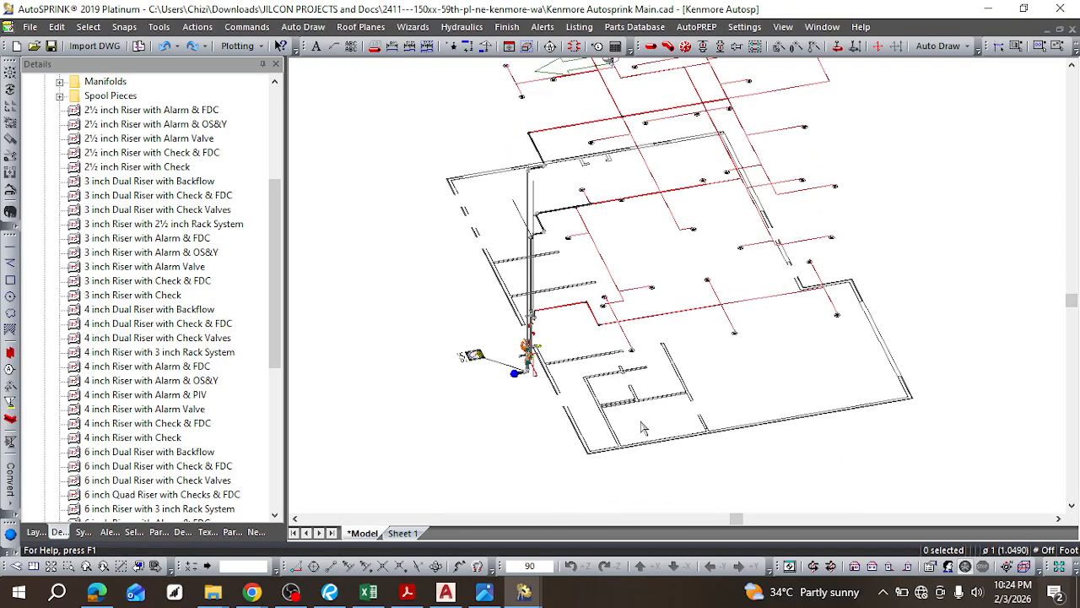
scroll(591, 412, "up", 5)
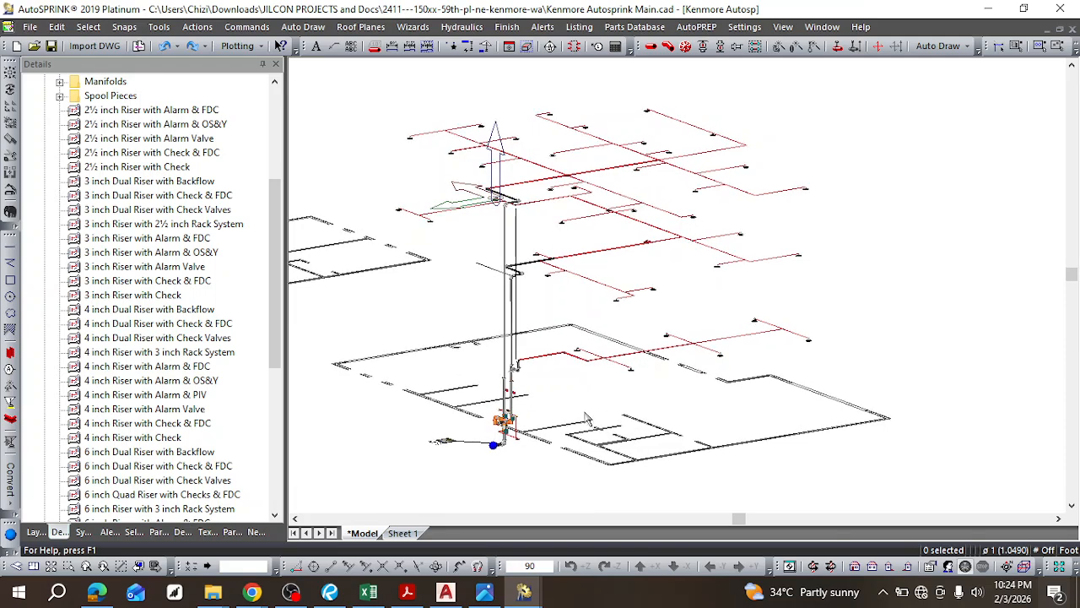
scroll(547, 437, "down", 3)
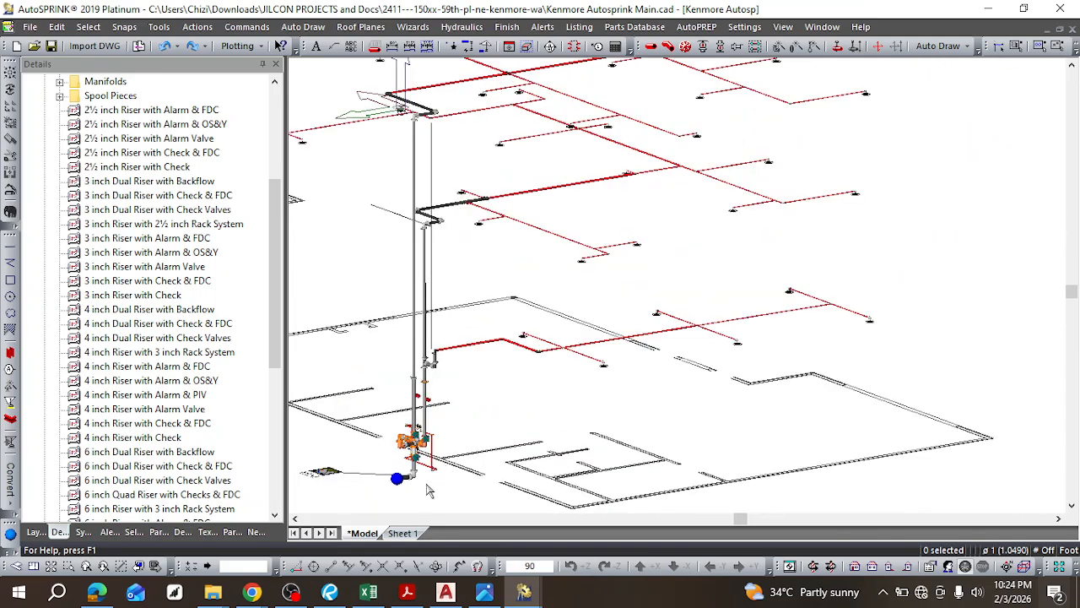
scroll(422, 504, "up", 3)
scroll(413, 338, "down", 2)
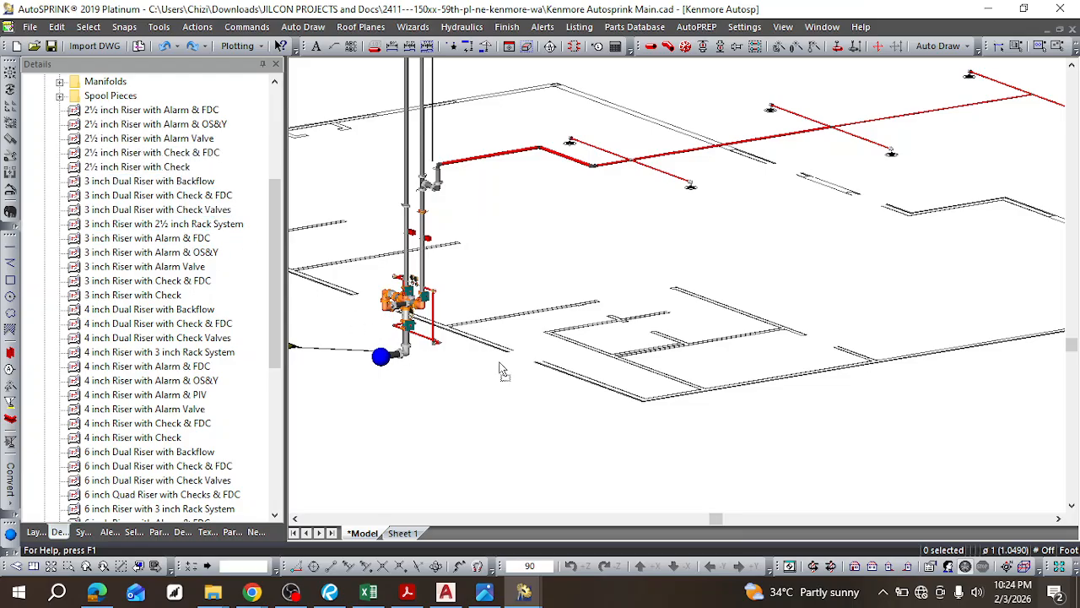
Step: Place a single riser detail near the existing riser for comparison, and add a 3 inch Dual Riser with Check & FDC beside it
left_click_drag(504, 358, 506, 354)
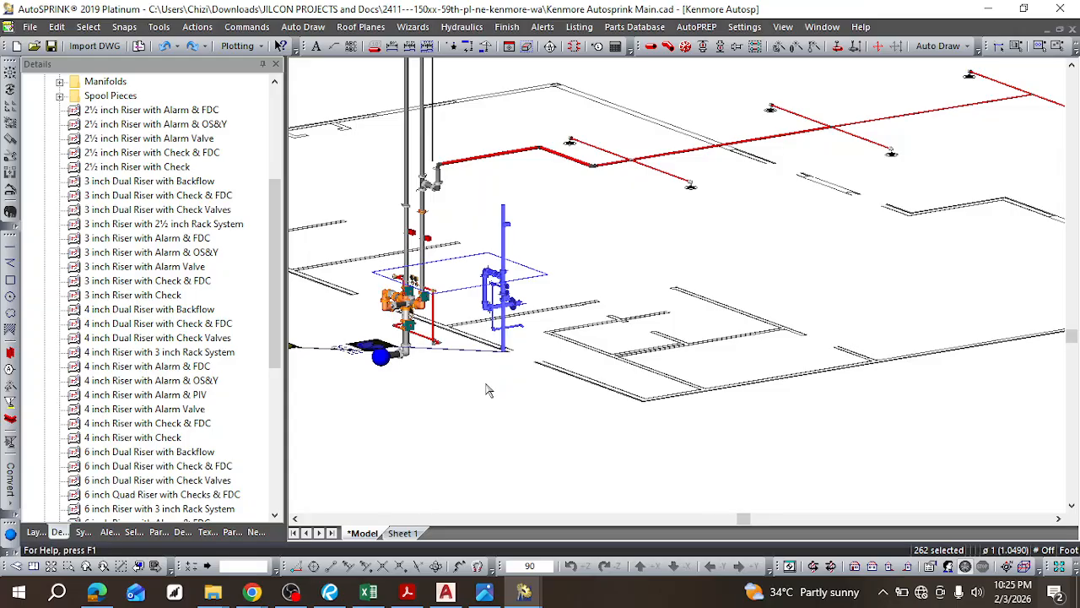
scroll(508, 288, "up", 1)
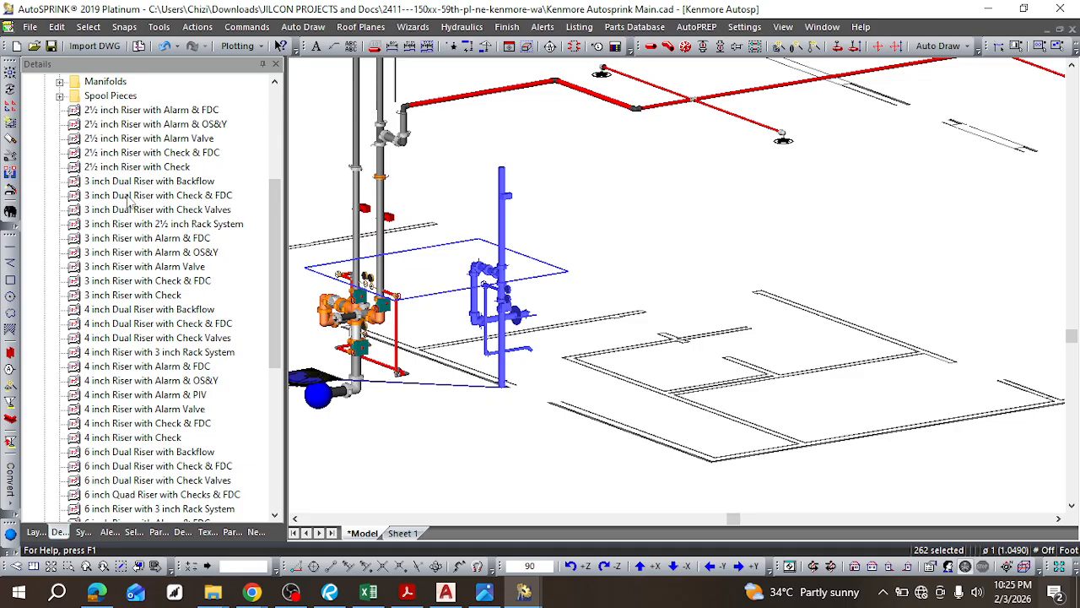
left_click_drag(136, 193, 596, 419)
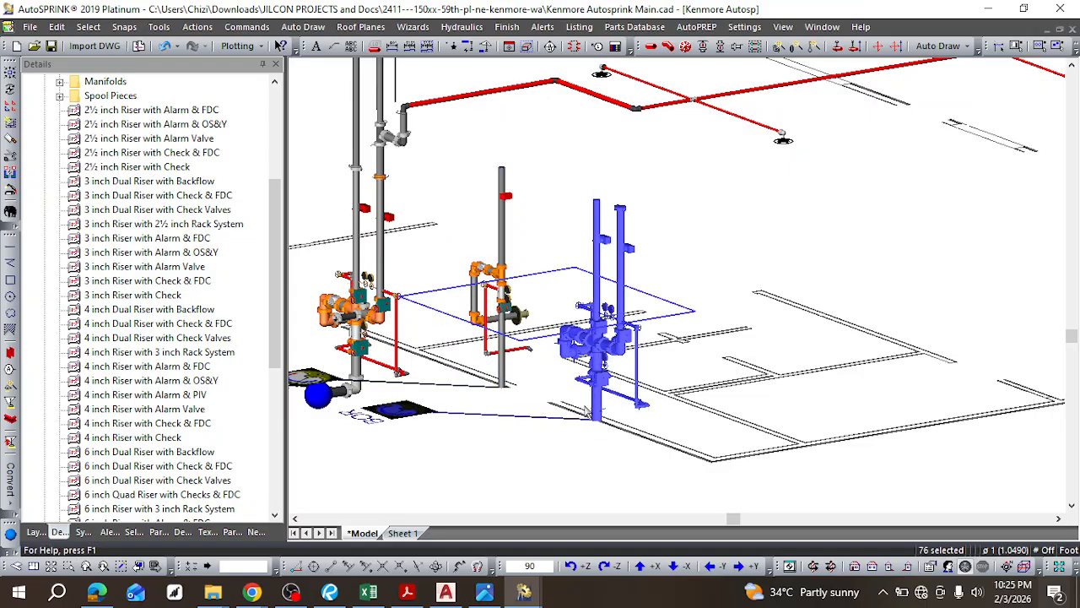
scroll(604, 262, "up", 2)
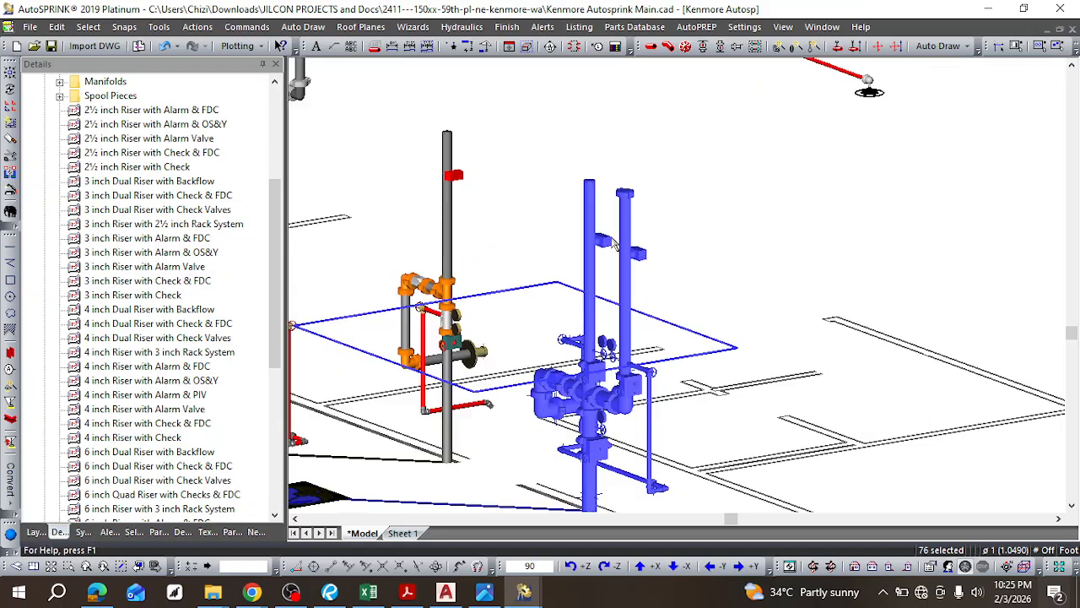
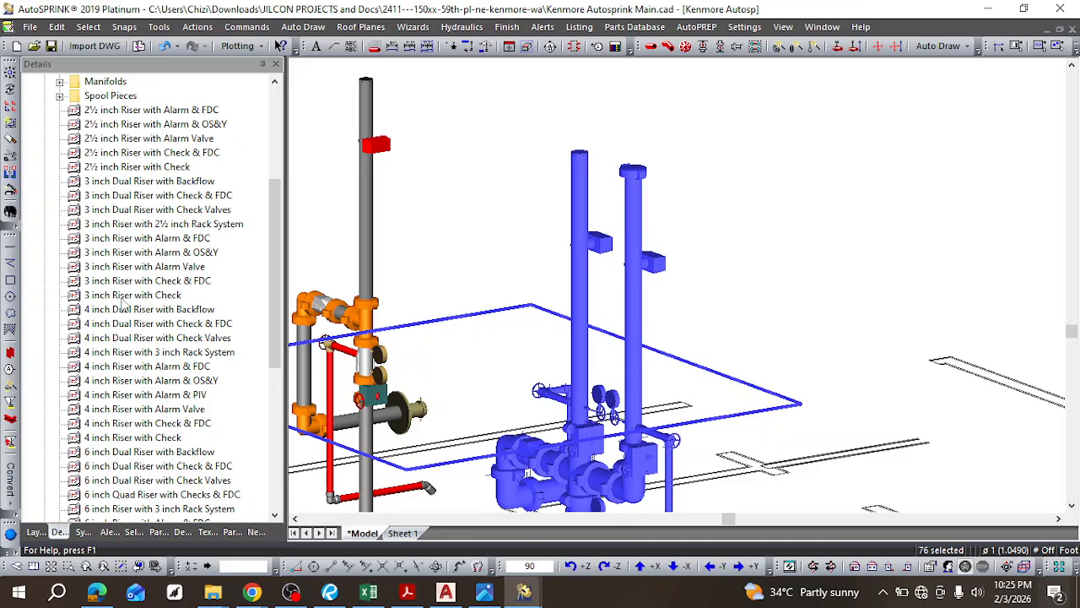
Step: Add the 4 inch Dual Riser with Check & FDC beside the sample risers, followed by a larger dual riser
scroll(405, 367, "down", 5)
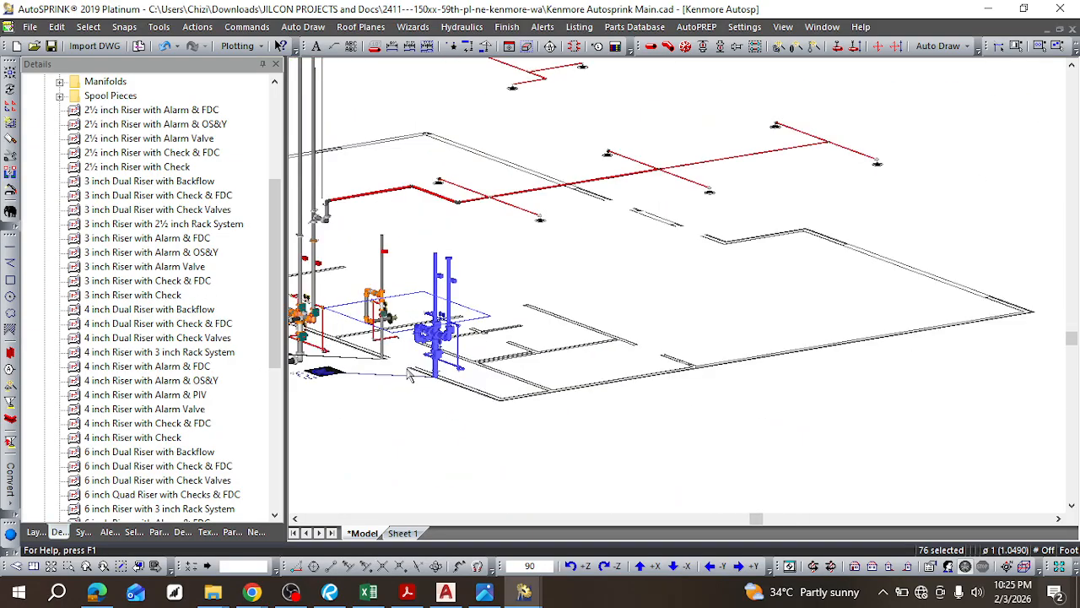
scroll(408, 375, "up", 5)
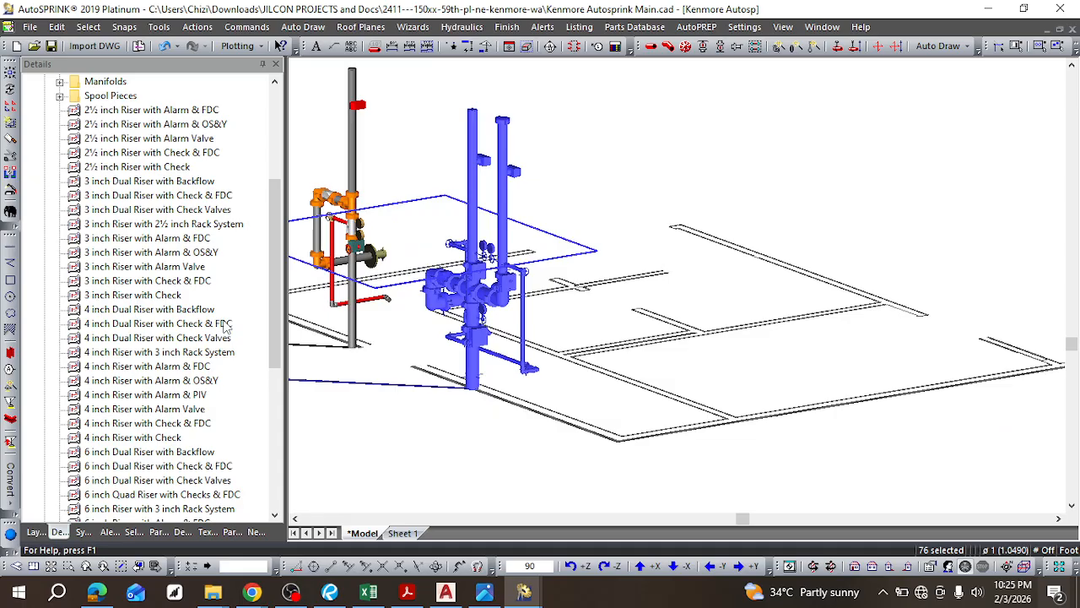
left_click(172, 195)
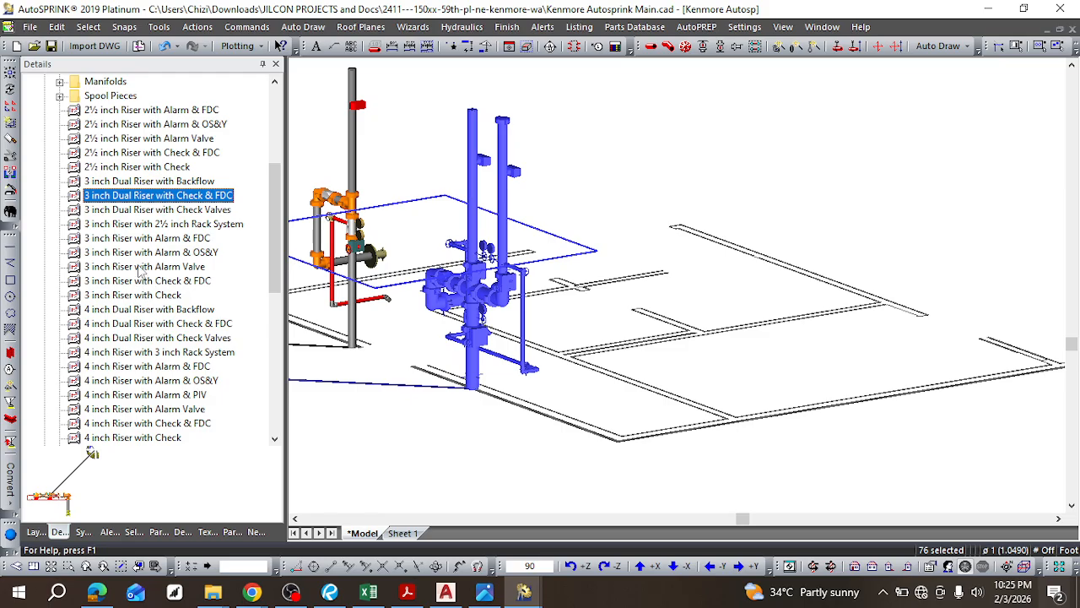
left_click(274, 438)
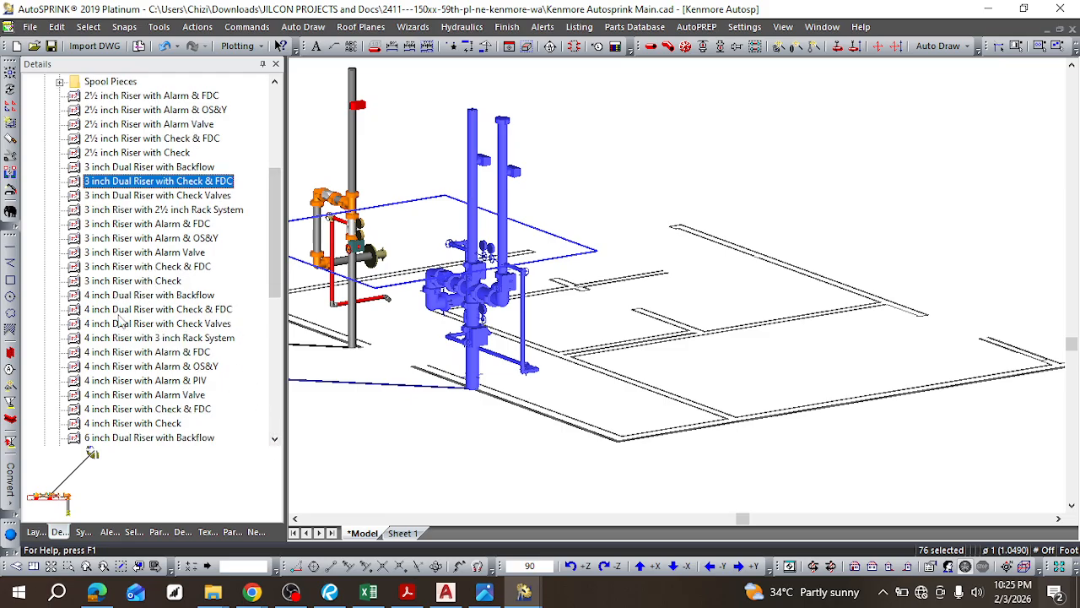
mouse_move(146, 311)
left_mouse_down()
mouse_move(505, 361)
mouse_move(625, 437)
left_mouse_up()
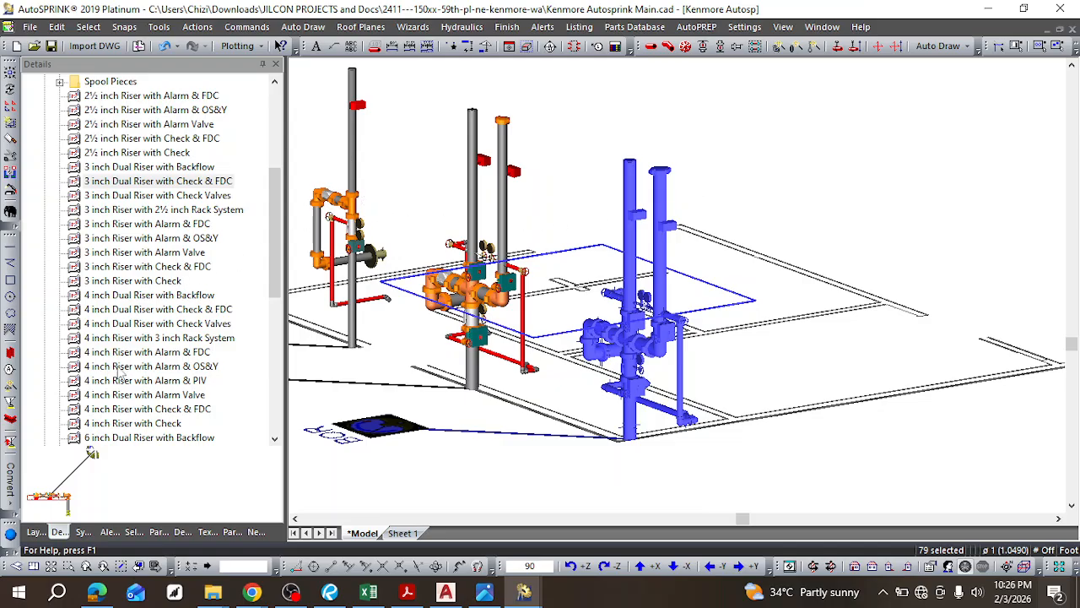
scroll(118, 371, "down", 3)
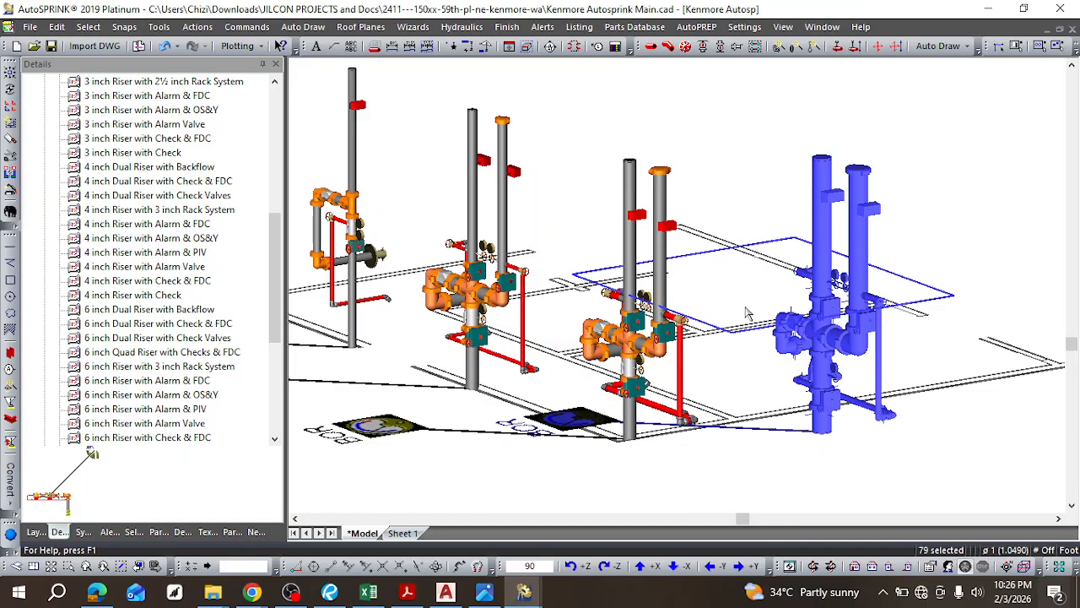
Step: Delete all four sample risers placed for comparison, keeping the original riser assembly
scroll(744, 296, "down", 5)
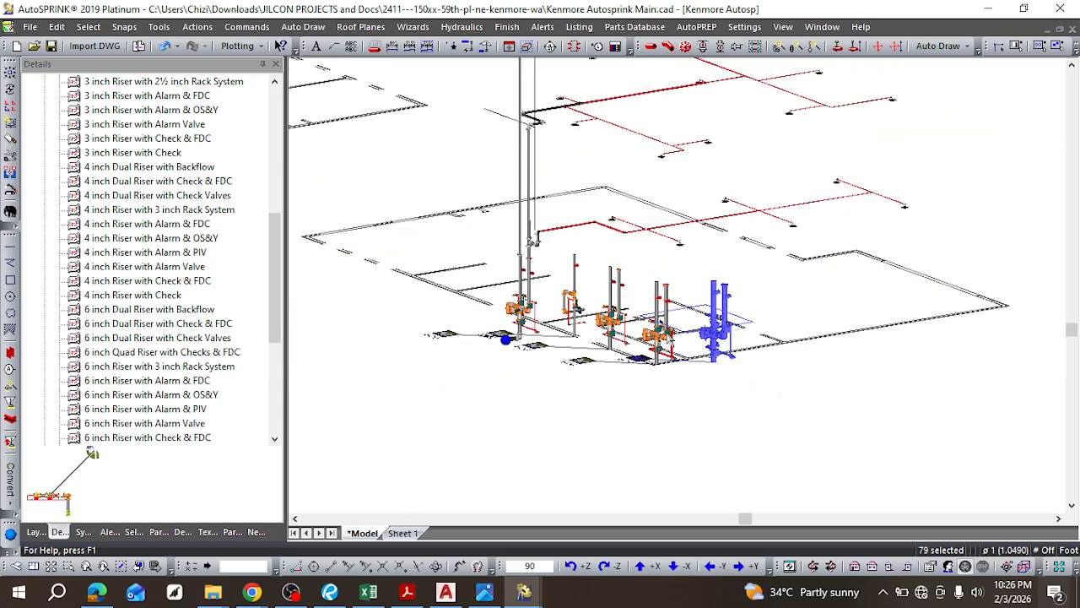
scroll(672, 340, "down", 3)
middle_click_drag(674, 341, 643, 371)
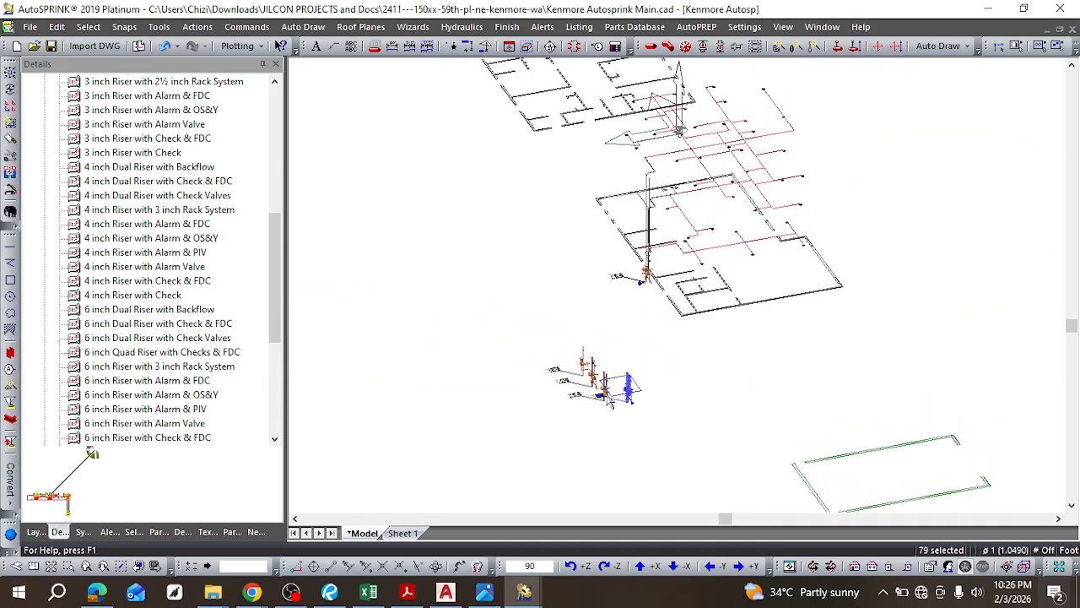
scroll(612, 376, "up", 5)
scroll(649, 329, "up", 2)
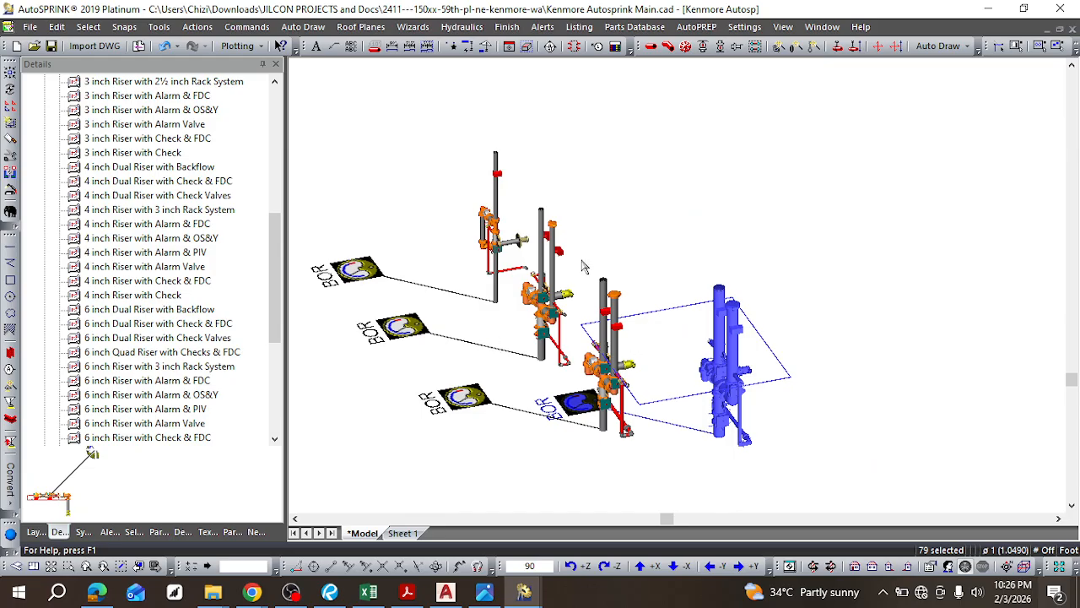
key("Delete")
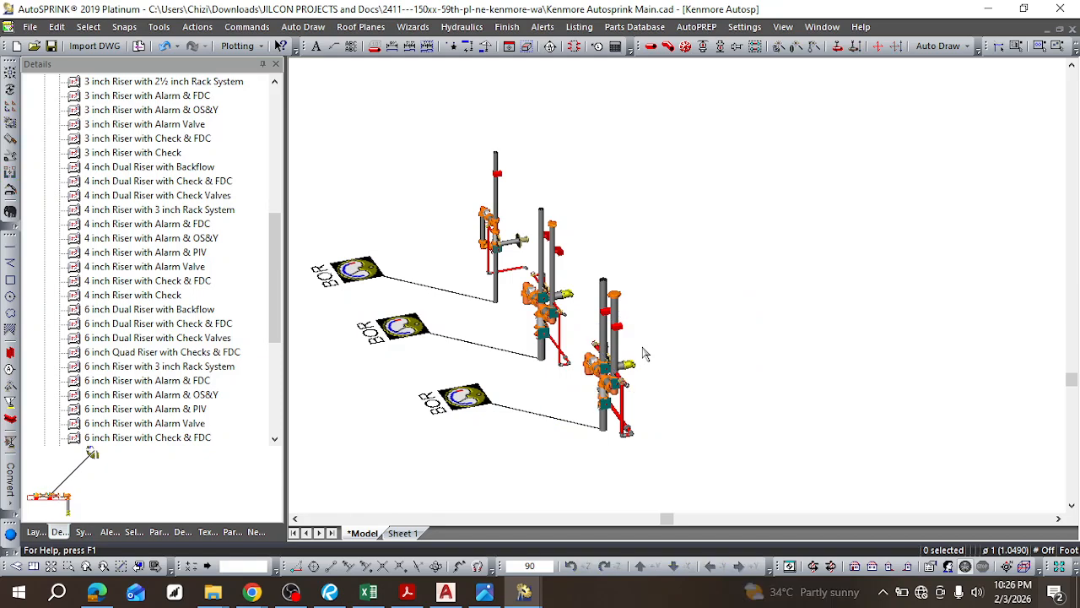
left_click_drag(688, 416, 570, 240)
left_click_drag(477, 177, 474, 170)
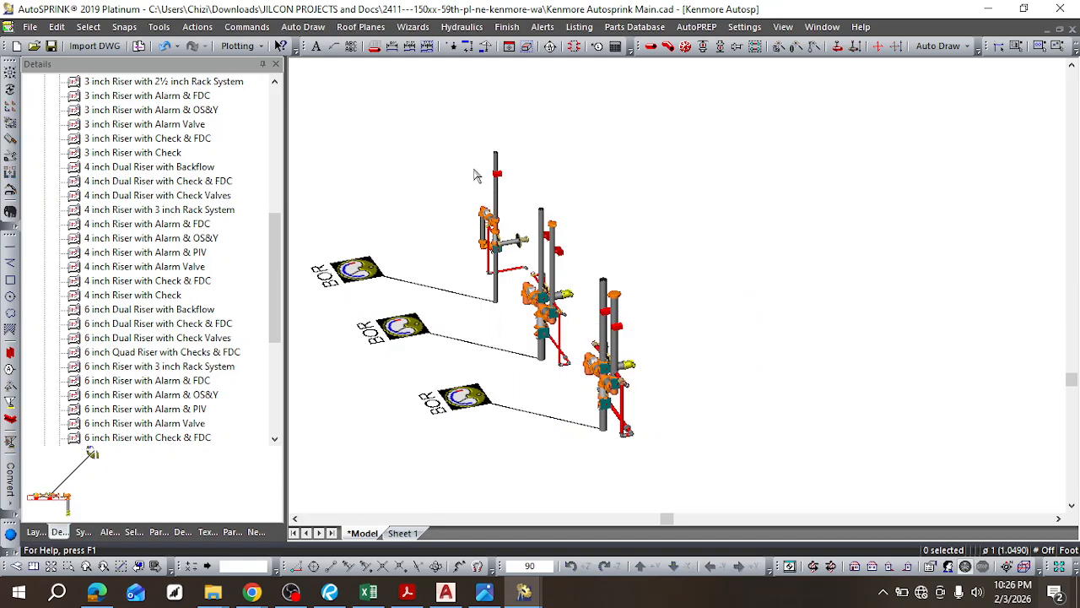
scroll(405, 140, "down", 2)
left_click_drag(321, 120, 584, 361)
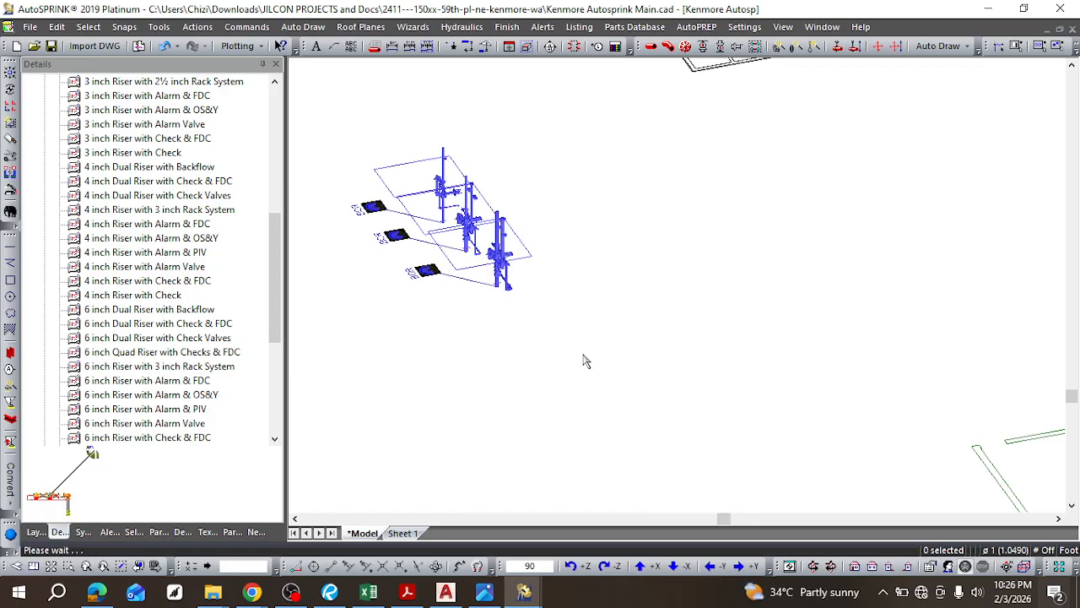
key("Delete")
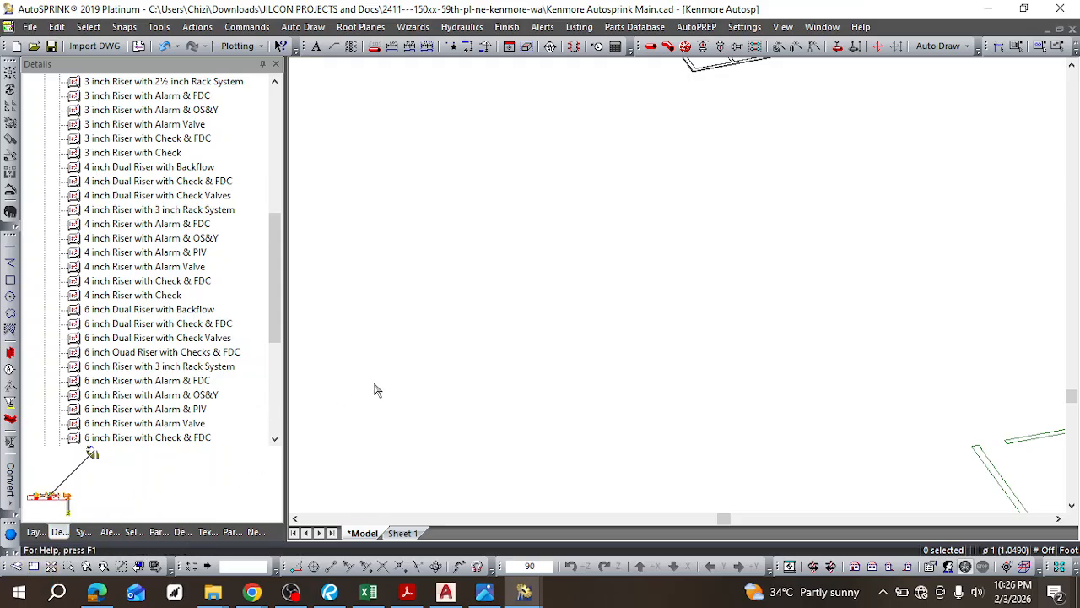
Step: Return to the original riser and examine its valves, water supply connection and BOR marker in the isometric view
left_click(1073, 67)
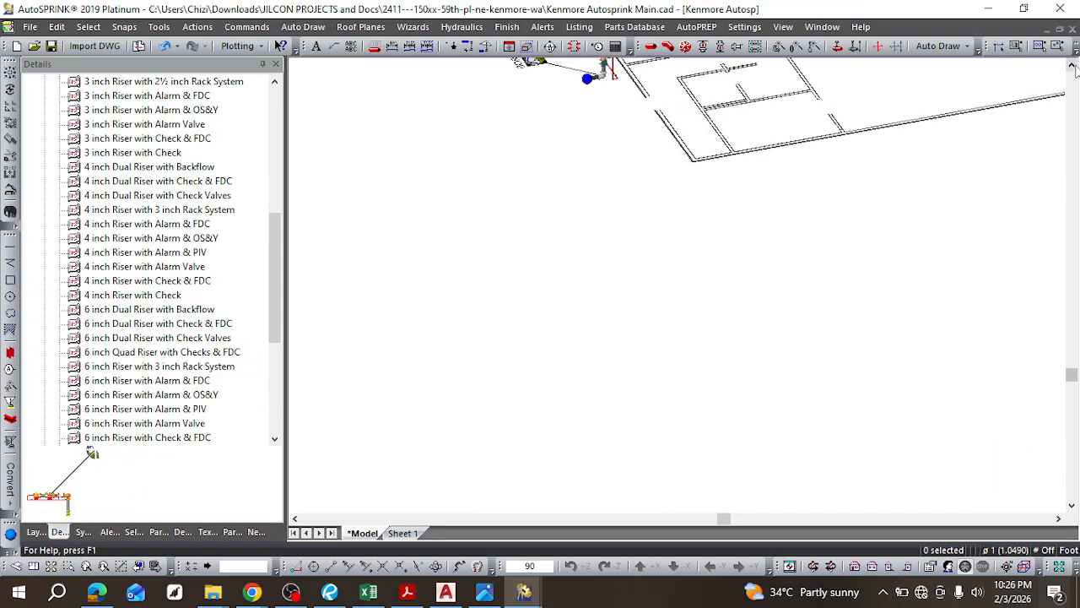
left_click(1073, 68)
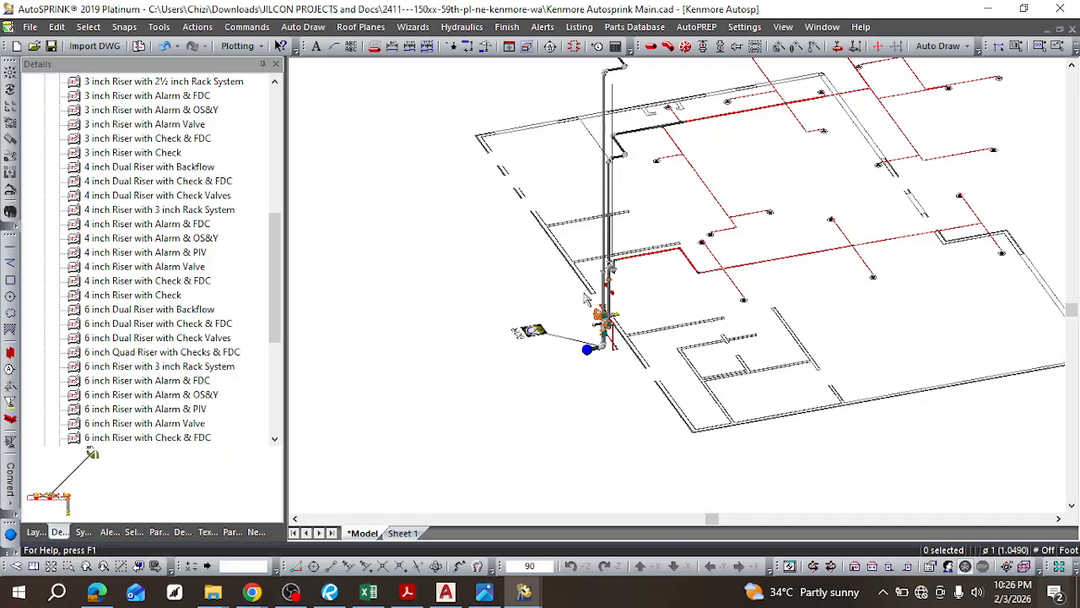
scroll(586, 302, "up", 4)
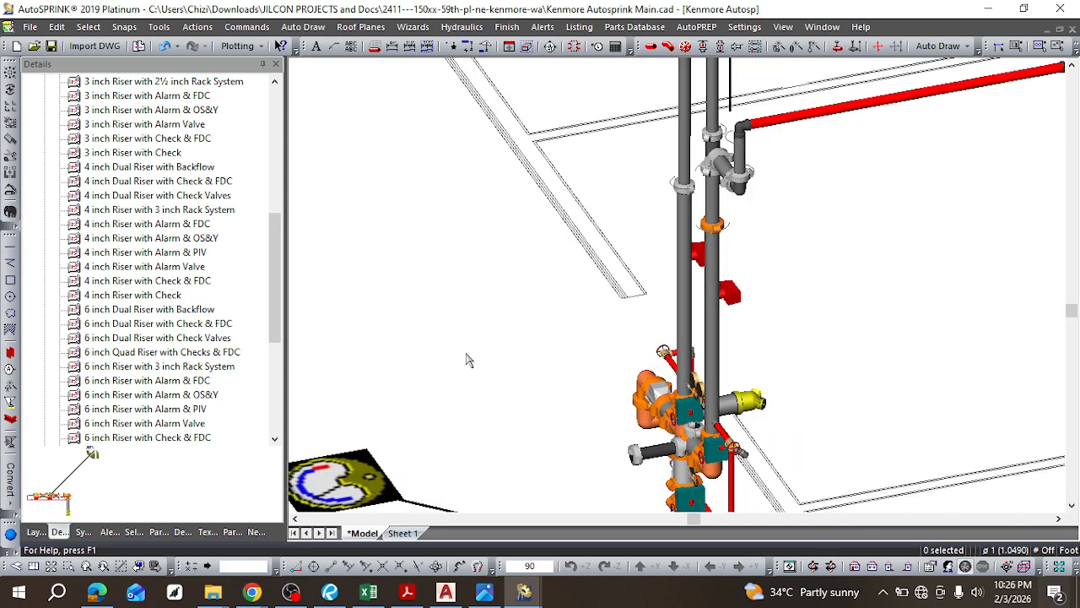
scroll(496, 320, "down", 2)
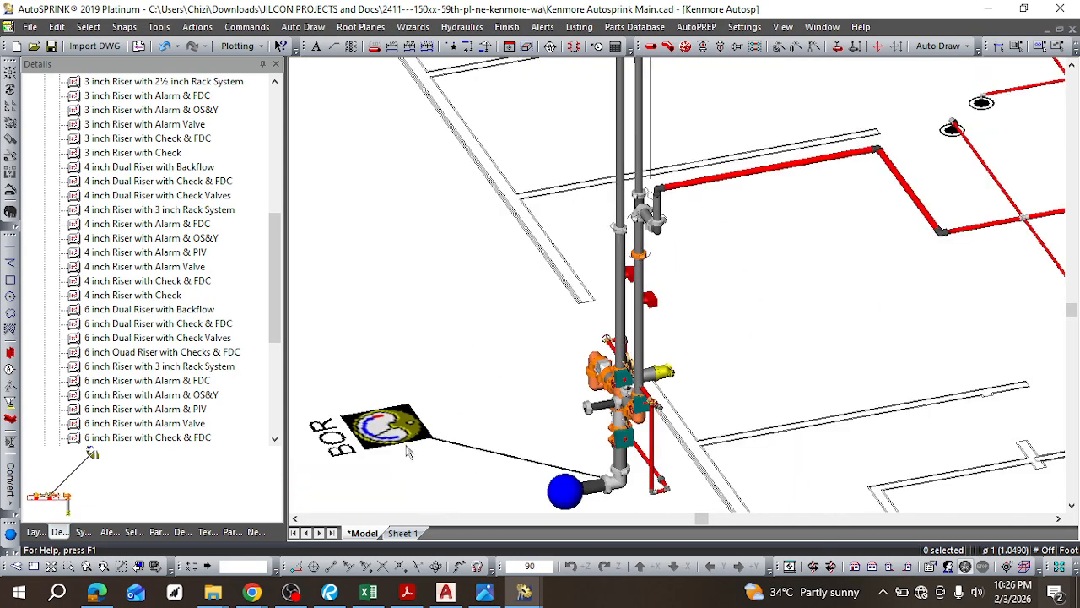
middle_click_drag(424, 445, 463, 457)
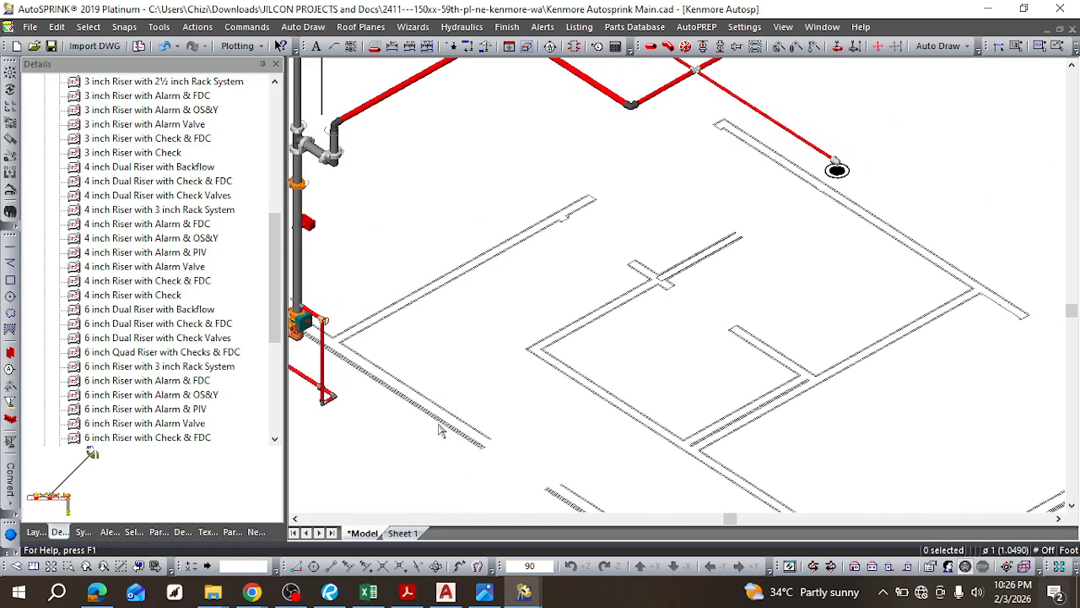
left_click(414, 520)
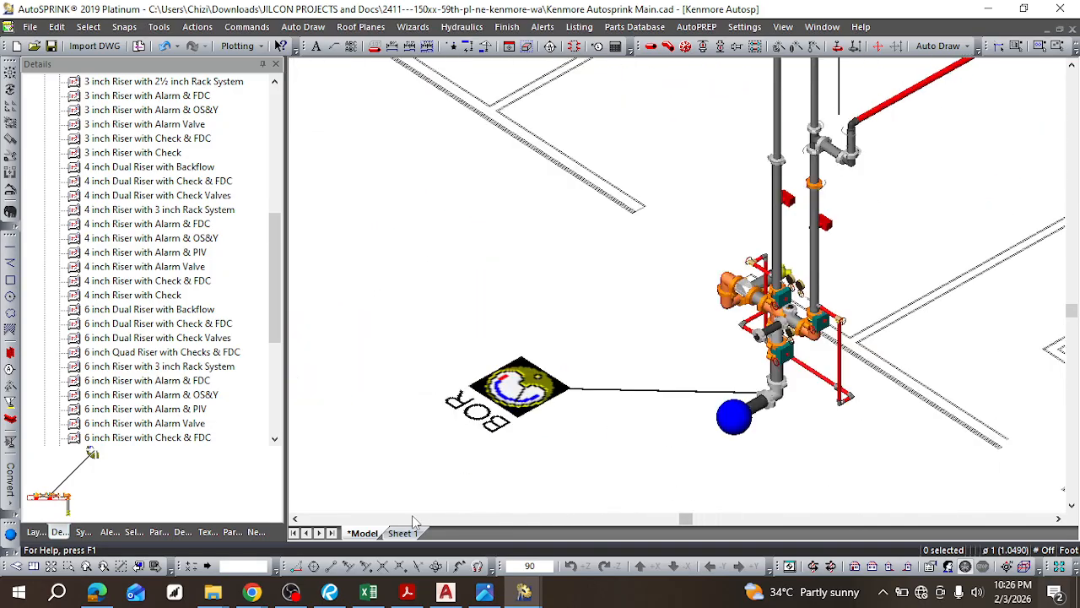
Step: Place a 3 inch Riser with Check & FDC beside the original riser, inspect its assembly, and delete it
left_click(1072, 414)
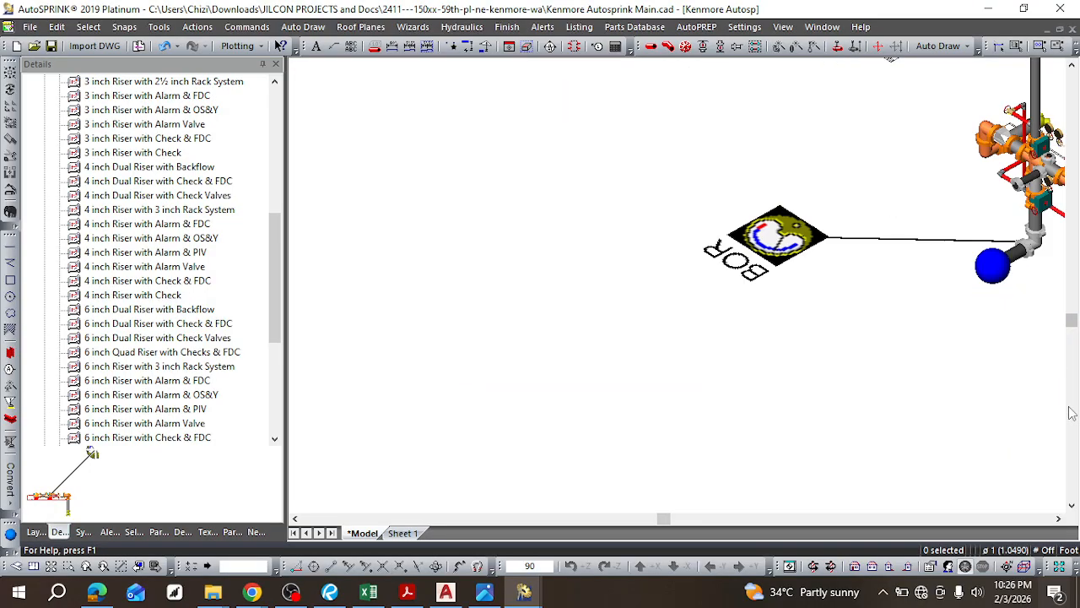
scroll(981, 281, "down", 3)
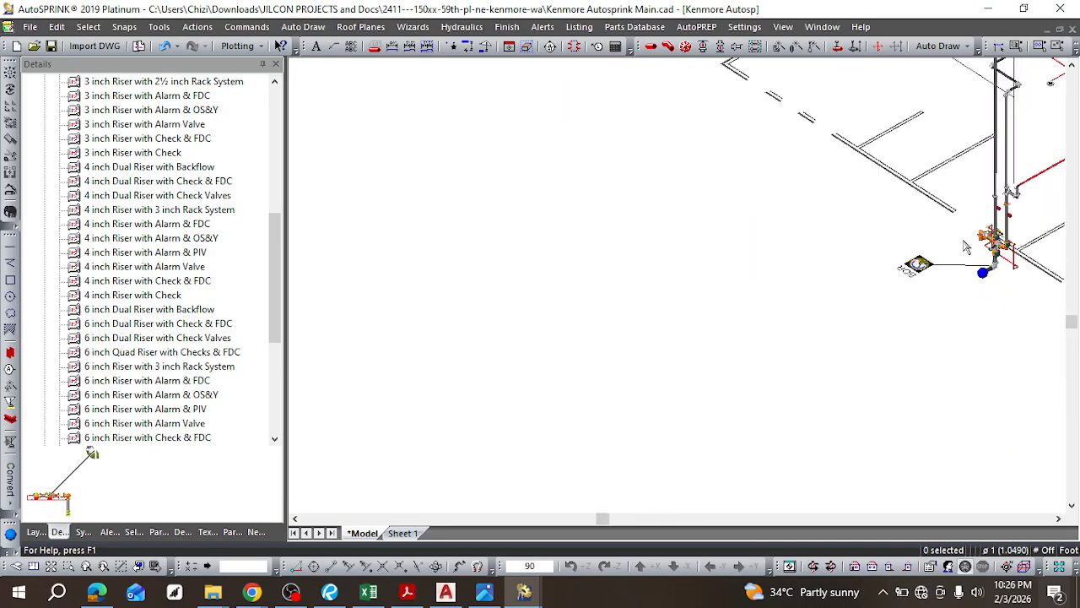
scroll(966, 247, "up", 3)
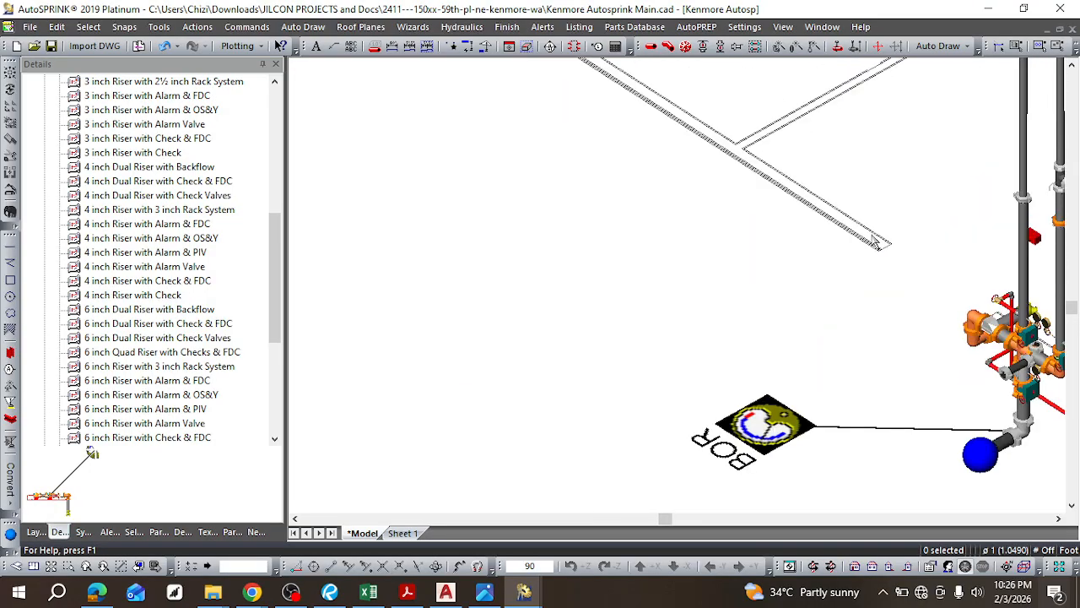
scroll(192, 232, "up", 2)
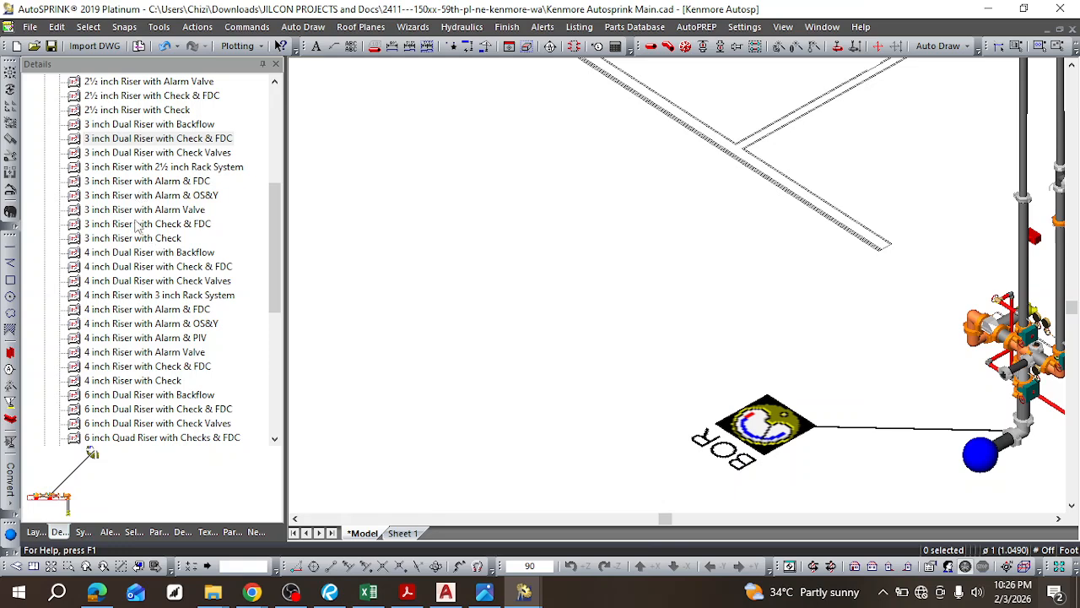
left_click_drag(135, 226, 545, 215)
scroll(643, 179, "down", 3)
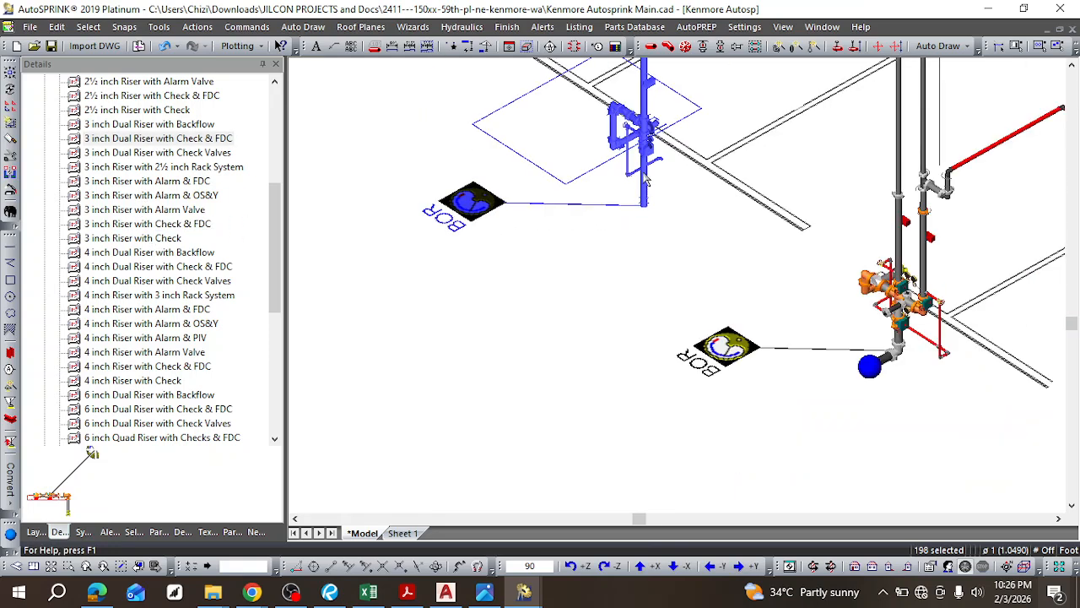
scroll(641, 140, "up", 3)
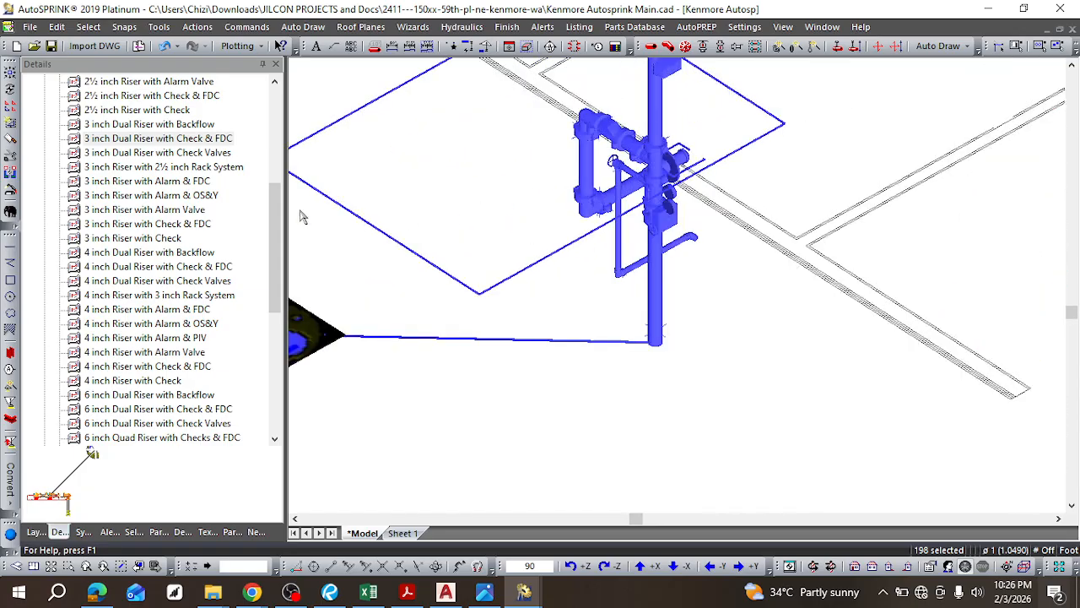
scroll(510, 191, "down", 3)
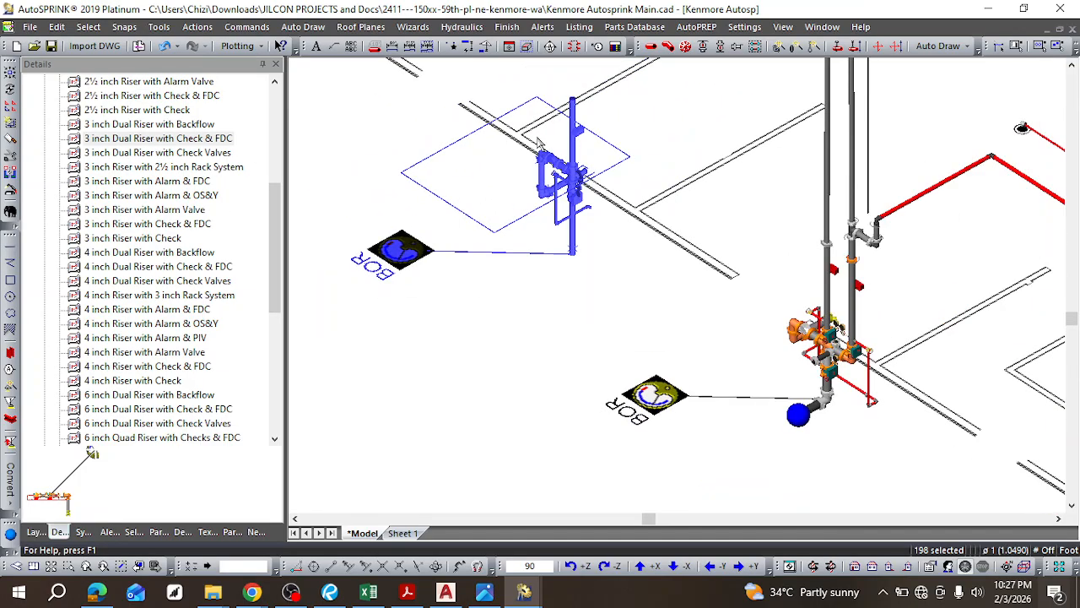
scroll(537, 145, "up", 2)
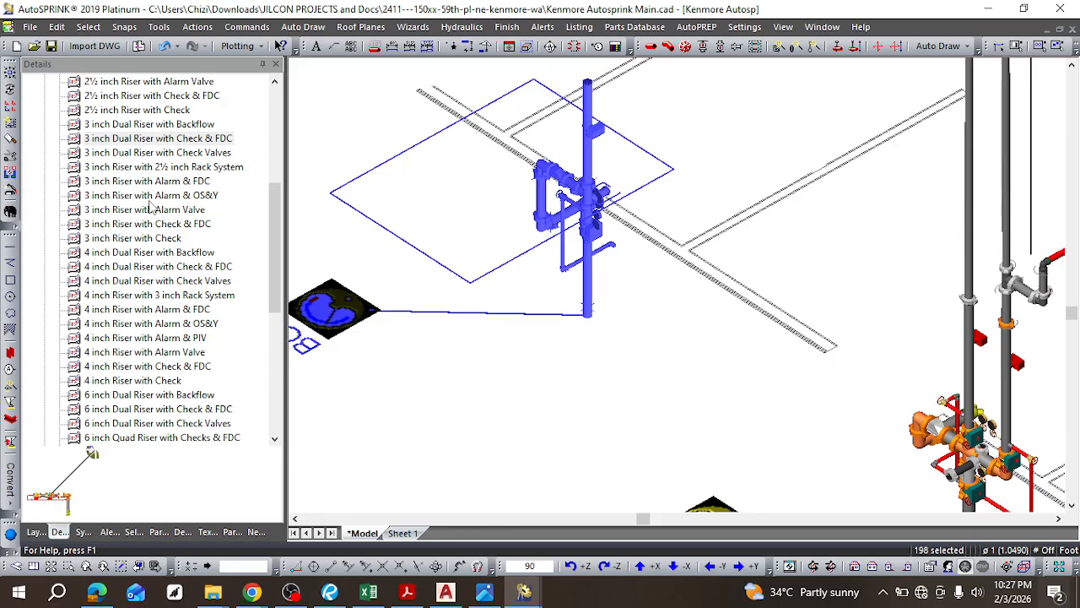
key("Delete")
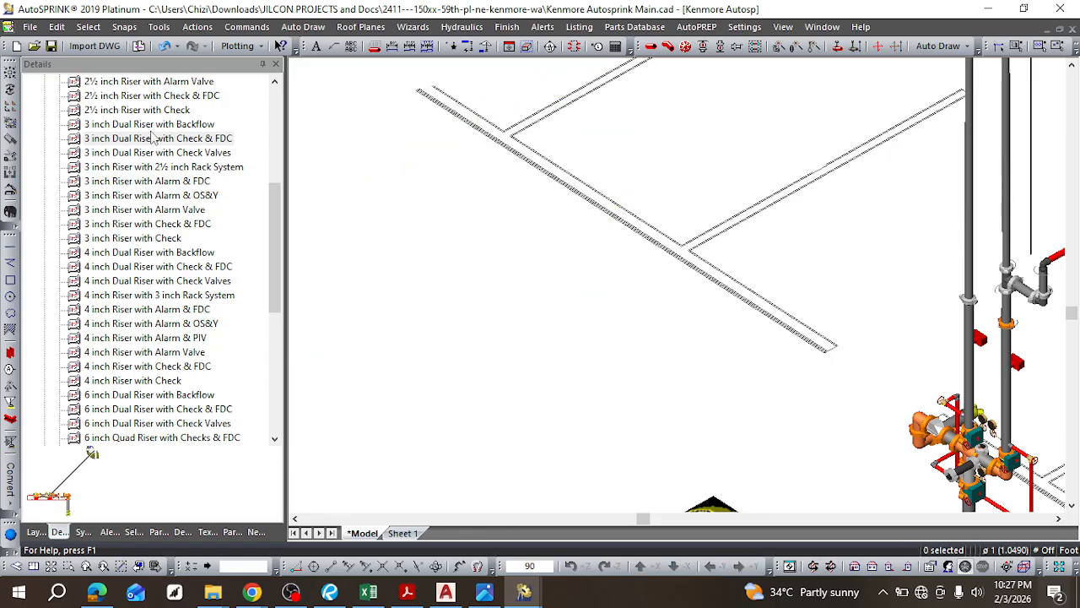
Step: Place a 3 inch Dual Riser with Backflow beside the original riser as a sample and delete it
scroll(163, 123, "up", 2)
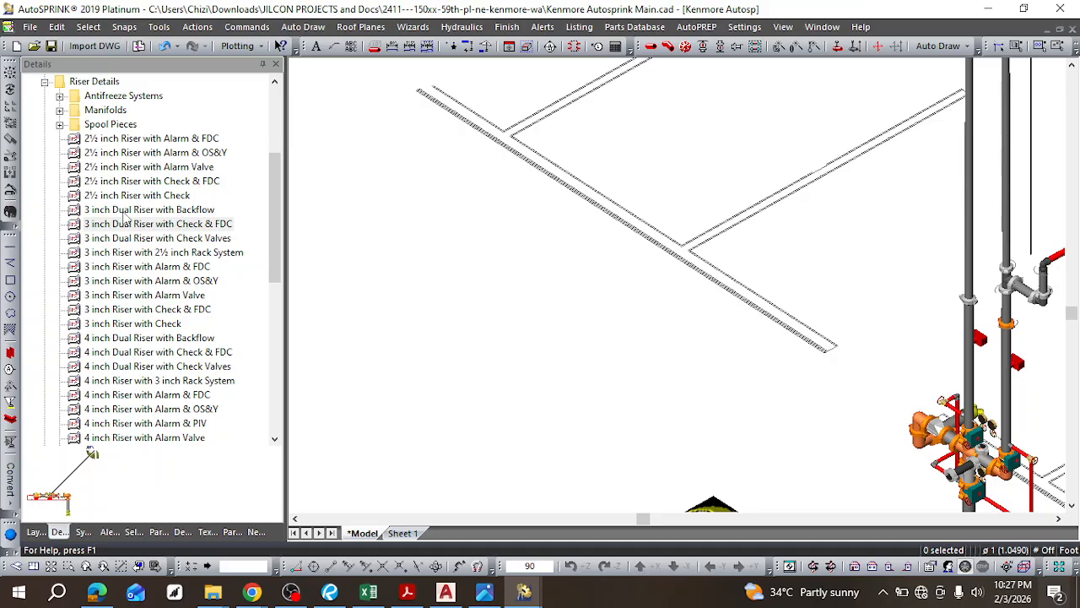
left_click_drag(123, 211, 593, 220)
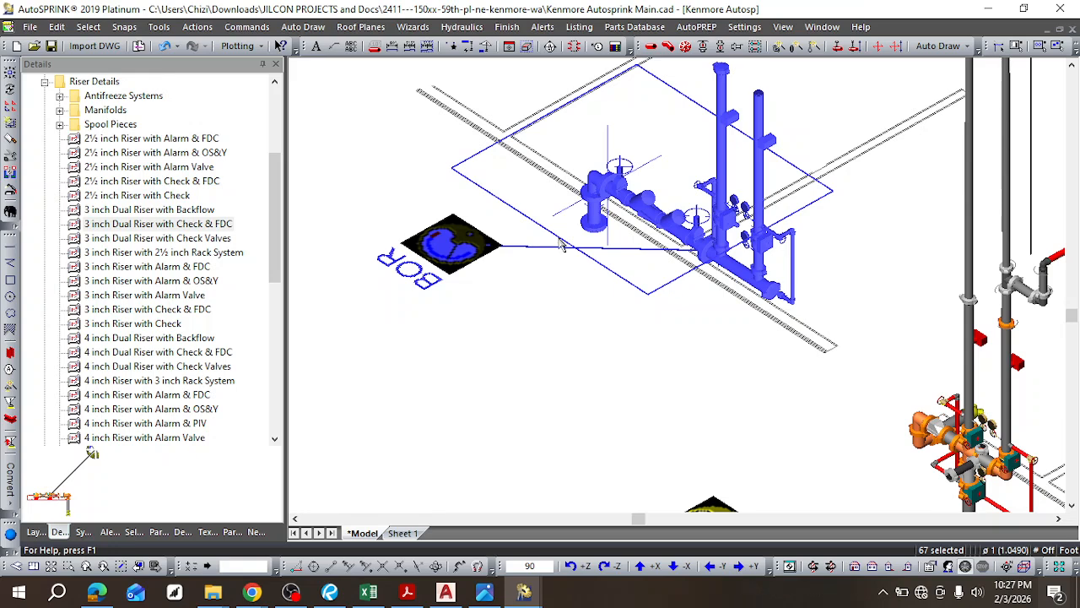
key("Delete")
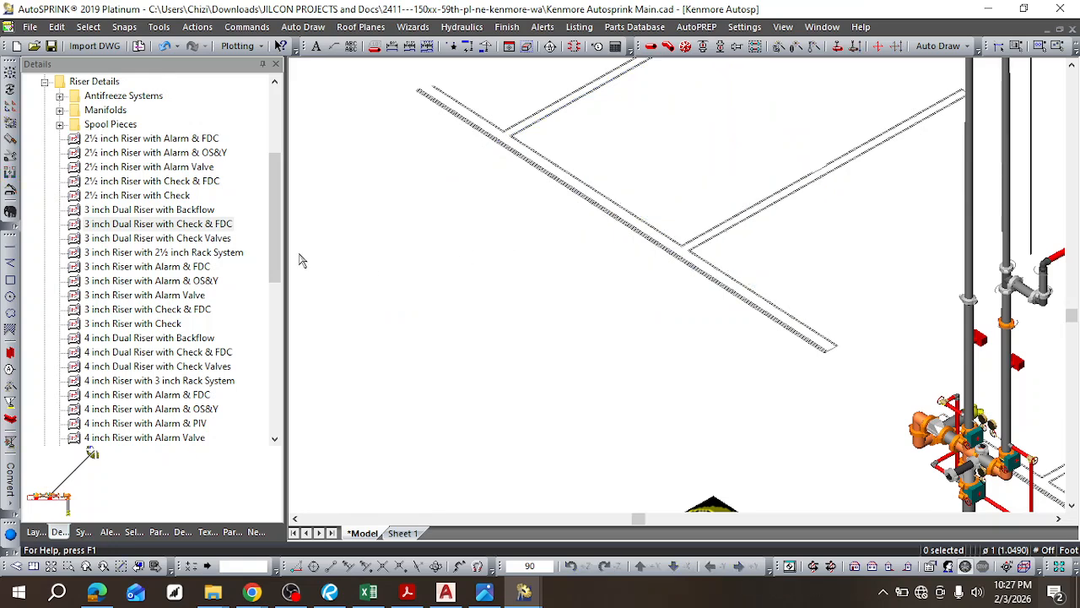
Step: Place a 3 inch Dual Riser with Check Valves beside the original riser and clear its selection
left_click_drag(131, 241, 536, 221)
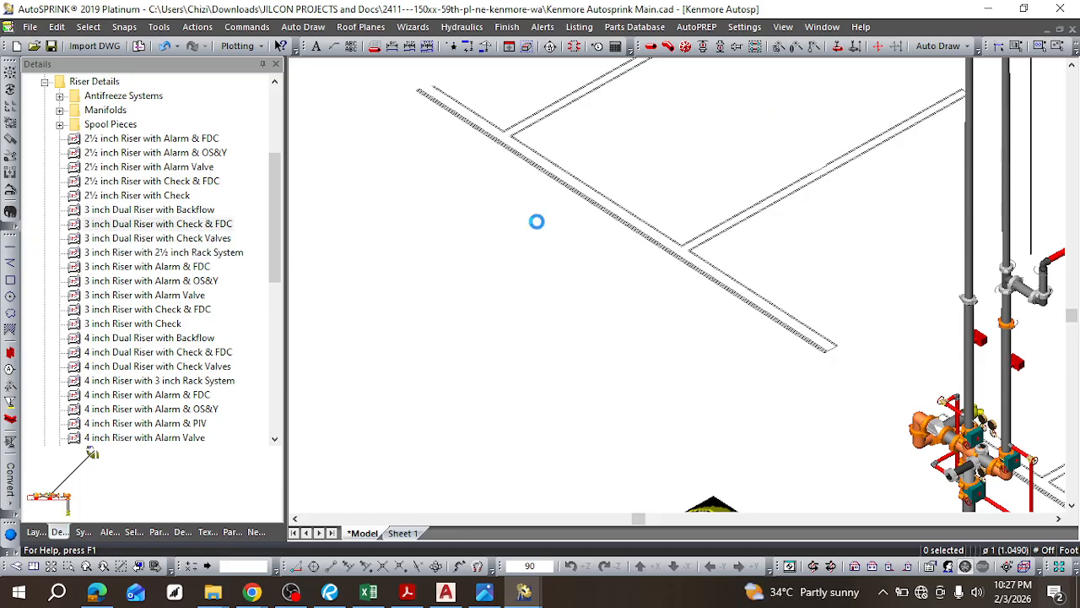
scroll(538, 226, "down", 2)
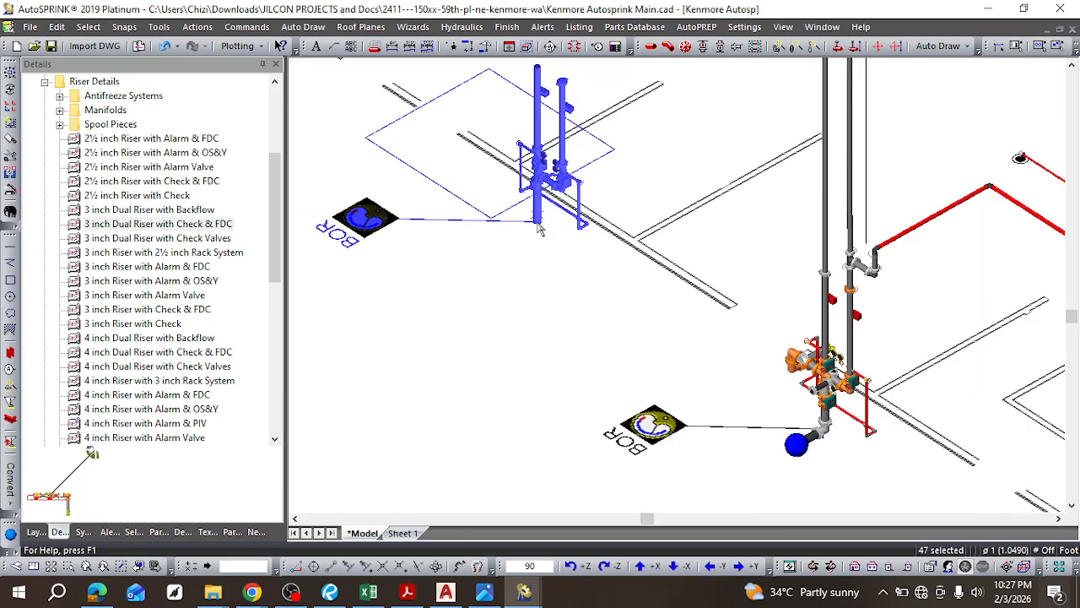
scroll(539, 162, "up", 4)
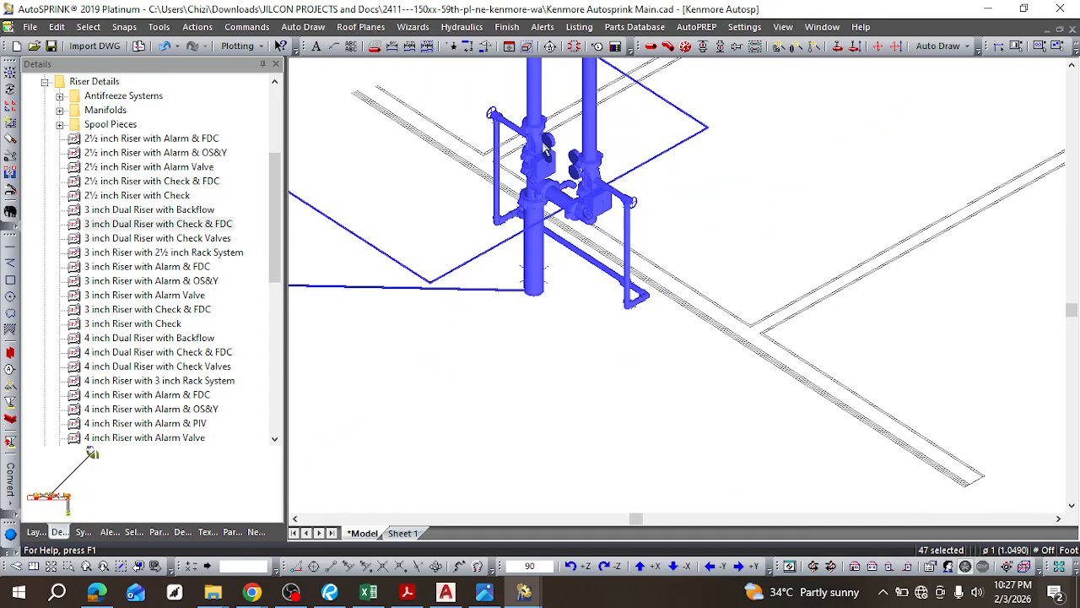
key("Escape")
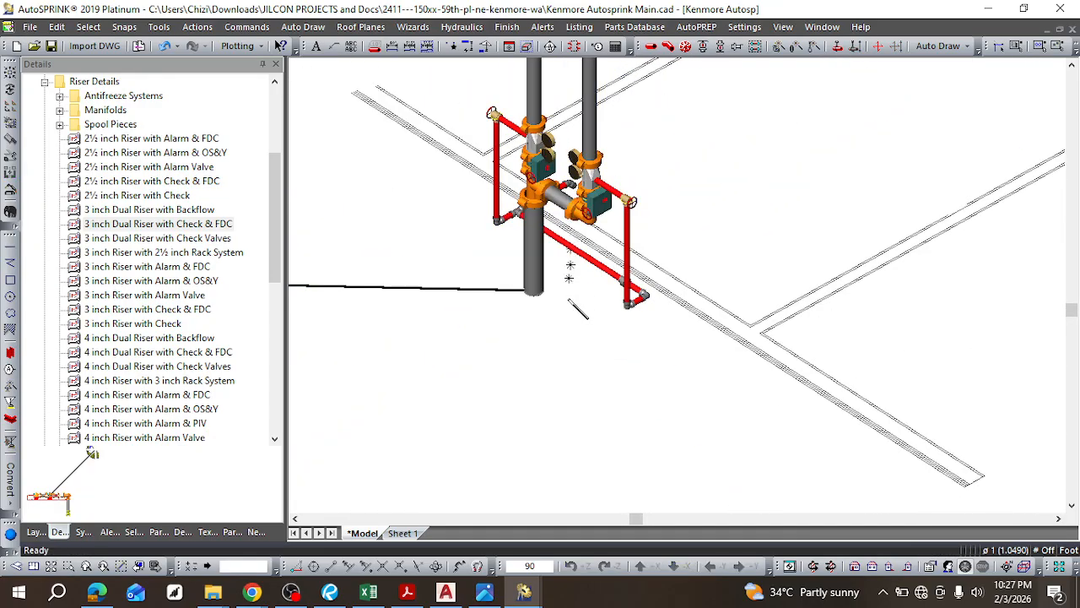
Step: Try to stretch the open upper end of the sample dual riser's taller pipe upward
scroll(588, 295, "down", 1)
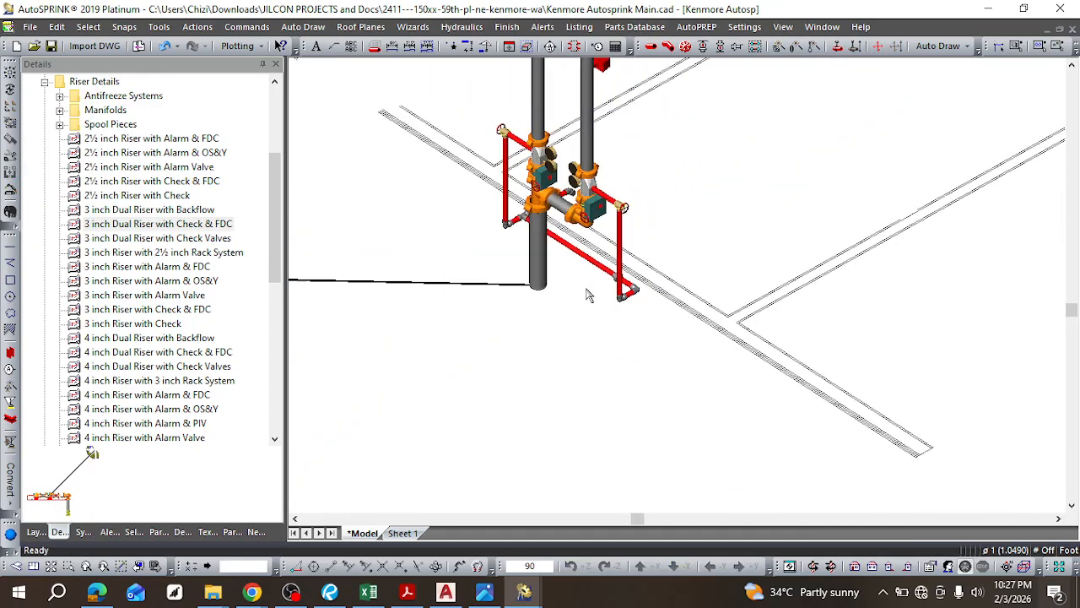
left_click(1072, 65)
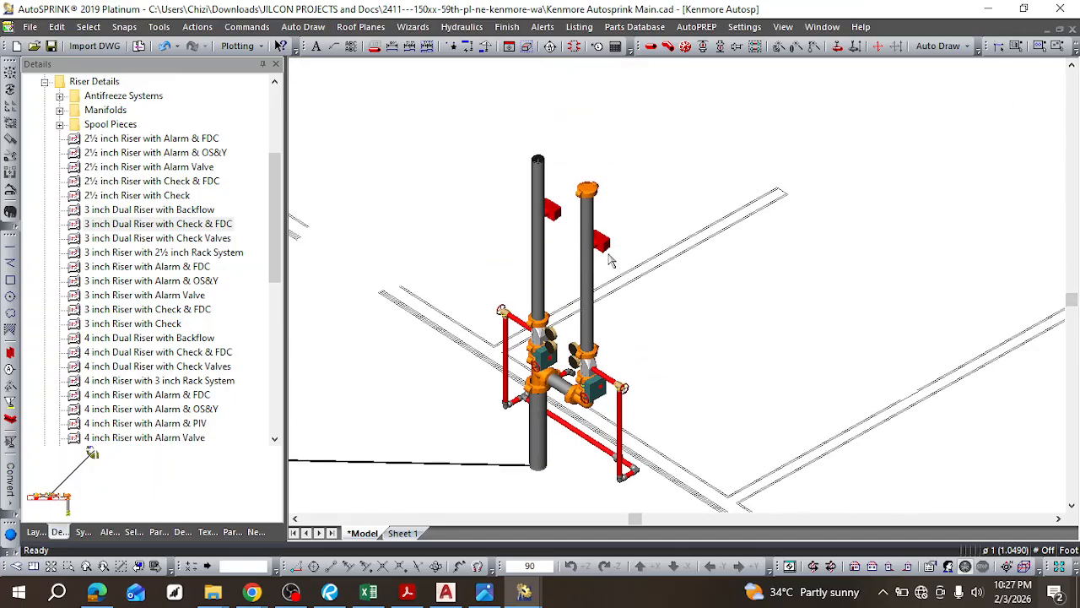
scroll(581, 174, "up", 3)
scroll(571, 166, "down", 2)
scroll(534, 98, "up", 3)
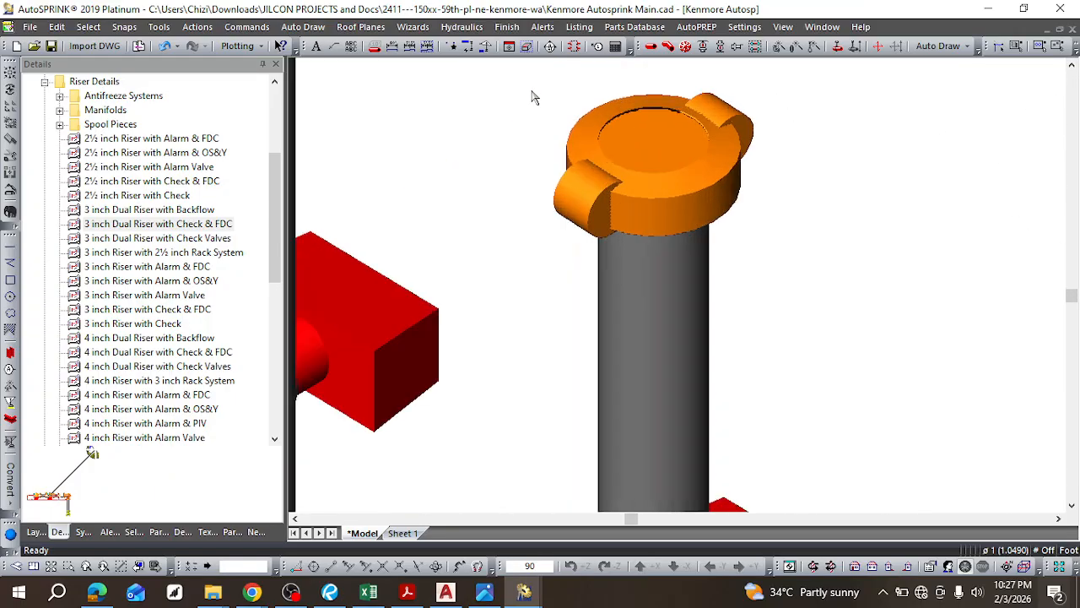
scroll(638, 197, "down", 3)
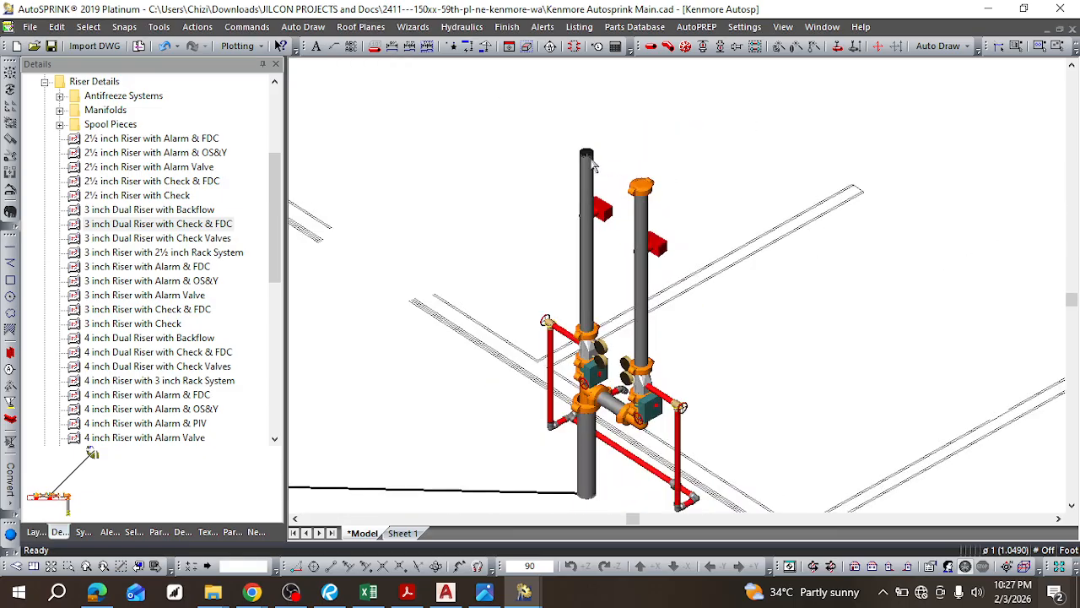
left_click(591, 162)
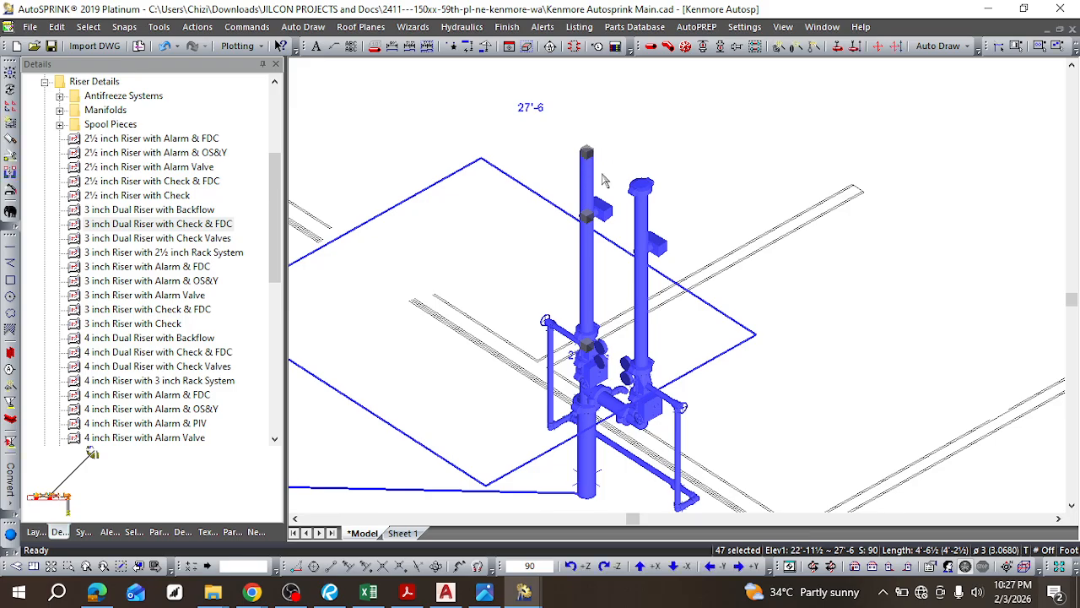
left_click_drag(591, 156, 600, 124)
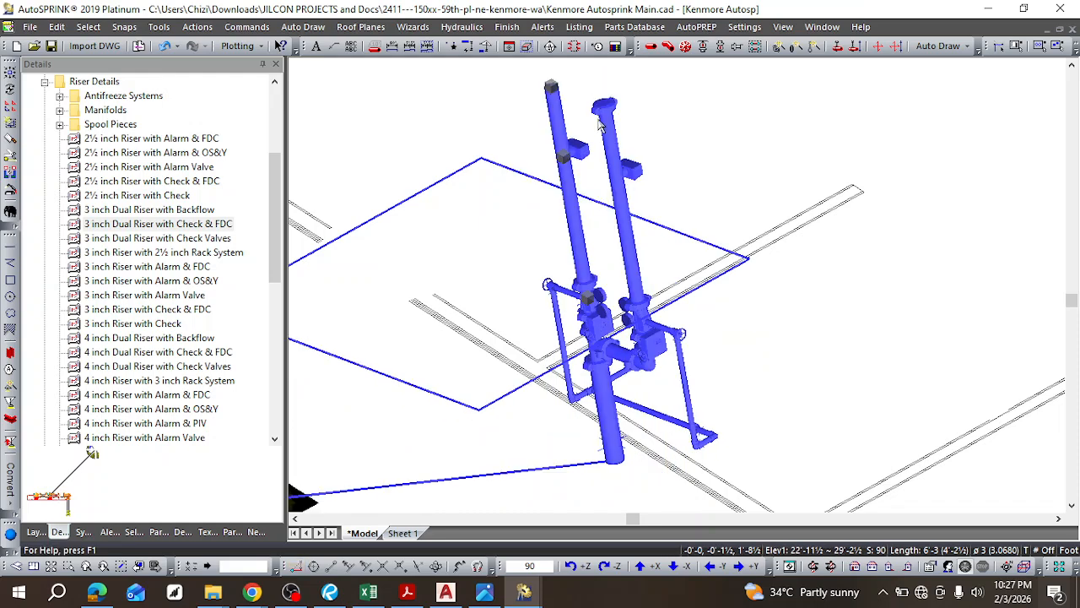
scroll(637, 326, "down", 2)
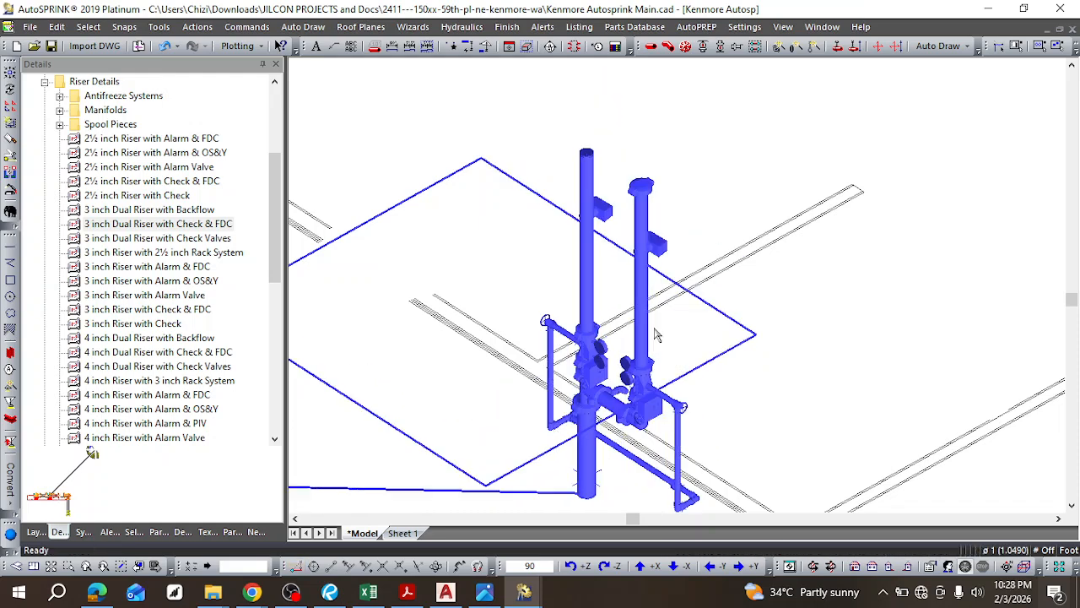
Step: Retry extending the taller pipe of the sample dual riser from its upper endpoint, and deselect the assembly
scroll(703, 326, "down", 2)
scroll(672, 251, "up", 2)
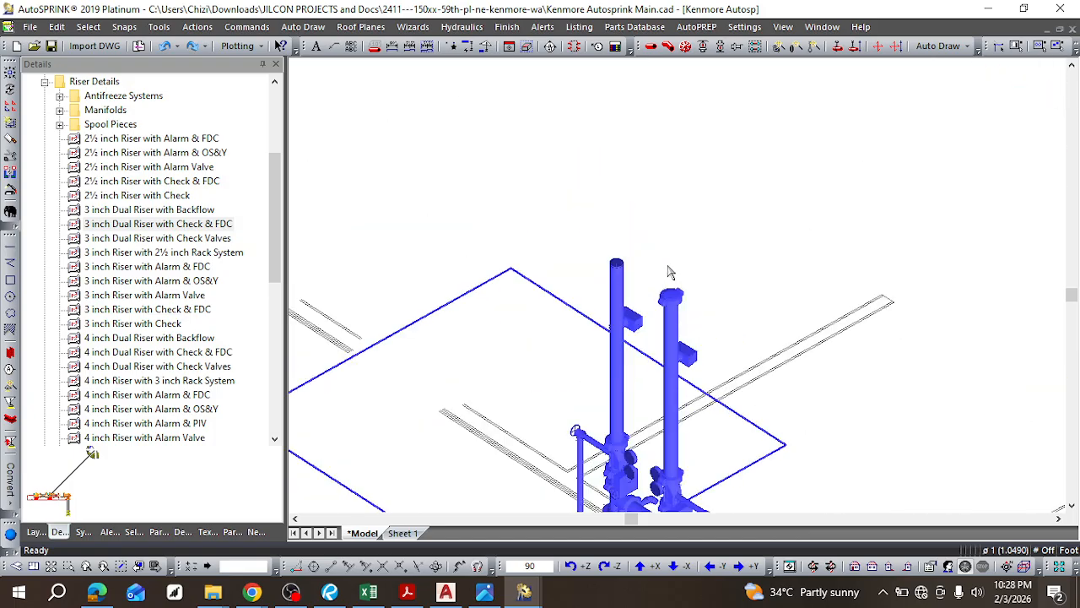
scroll(663, 275, "up", 2)
left_click(600, 268)
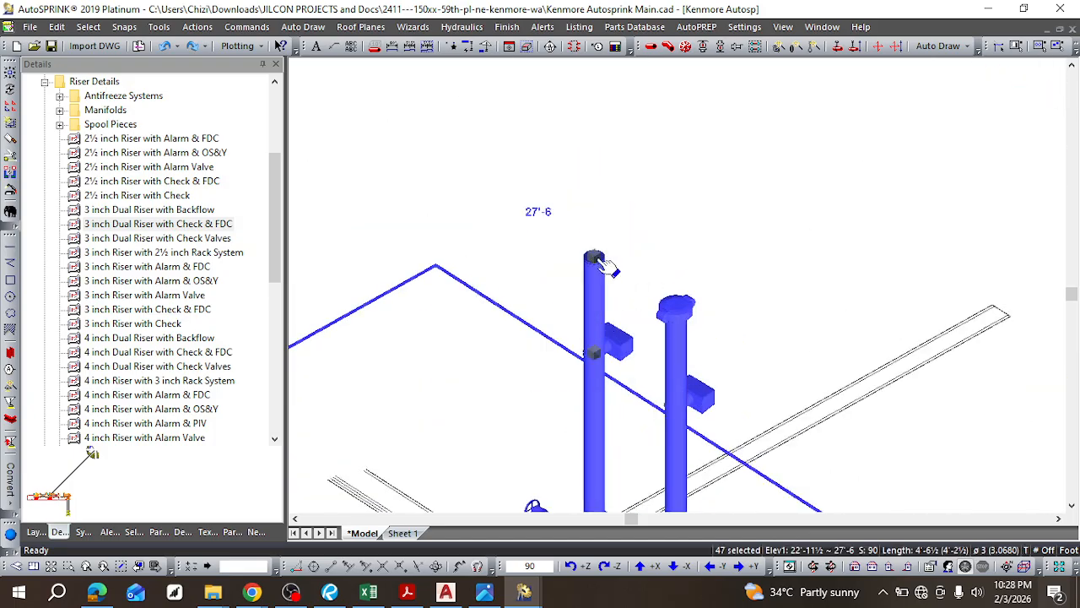
left_click_drag(600, 263, 605, 175)
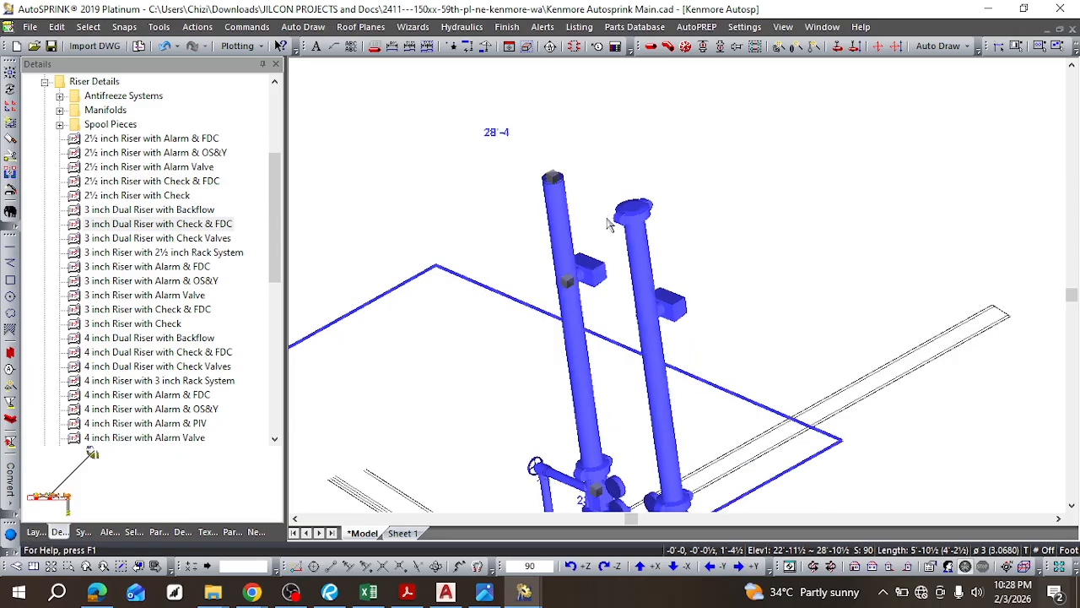
scroll(621, 287, "down", 1)
scroll(642, 338, "down", 3)
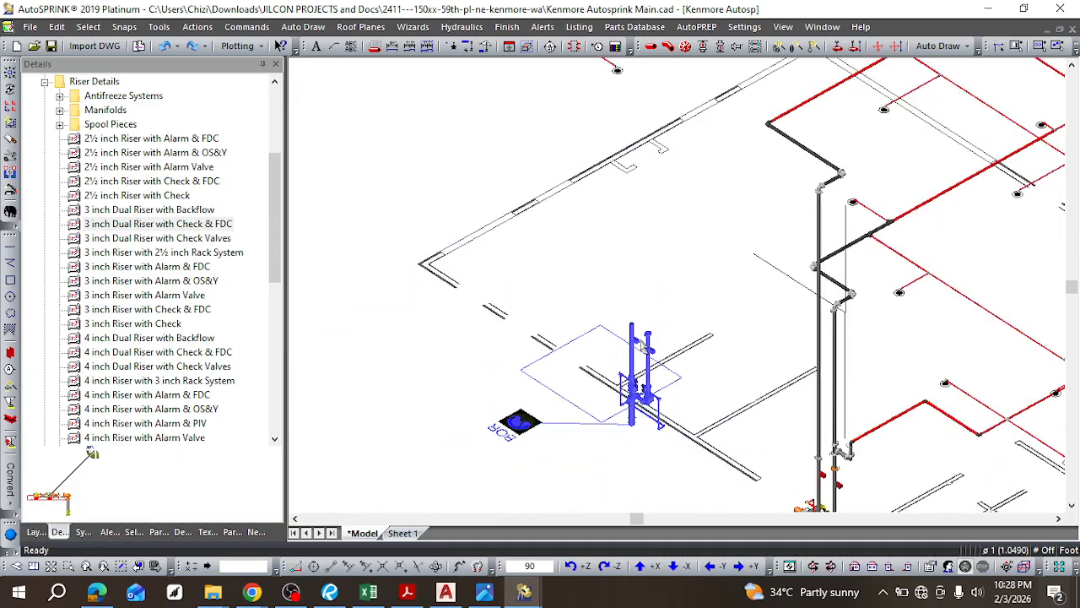
scroll(638, 405, "up", 5)
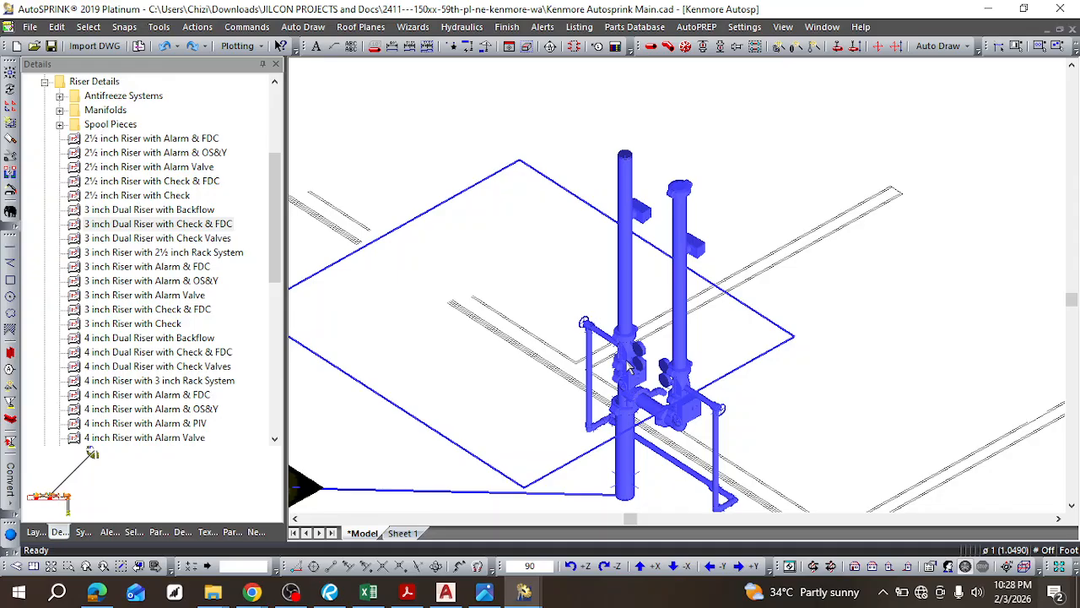
scroll(634, 166, "up", 2)
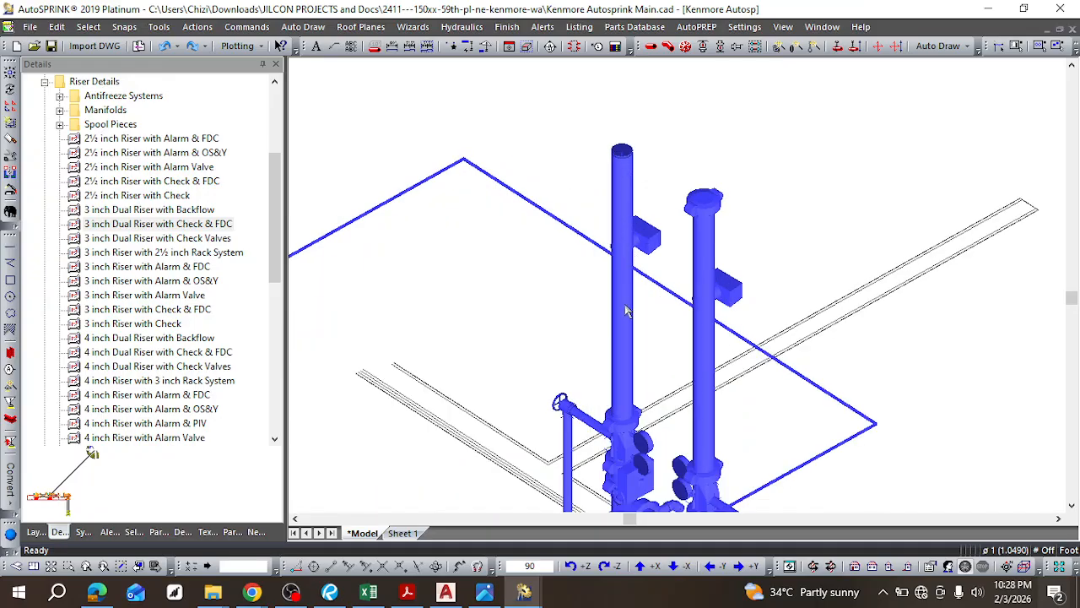
key("Escape")
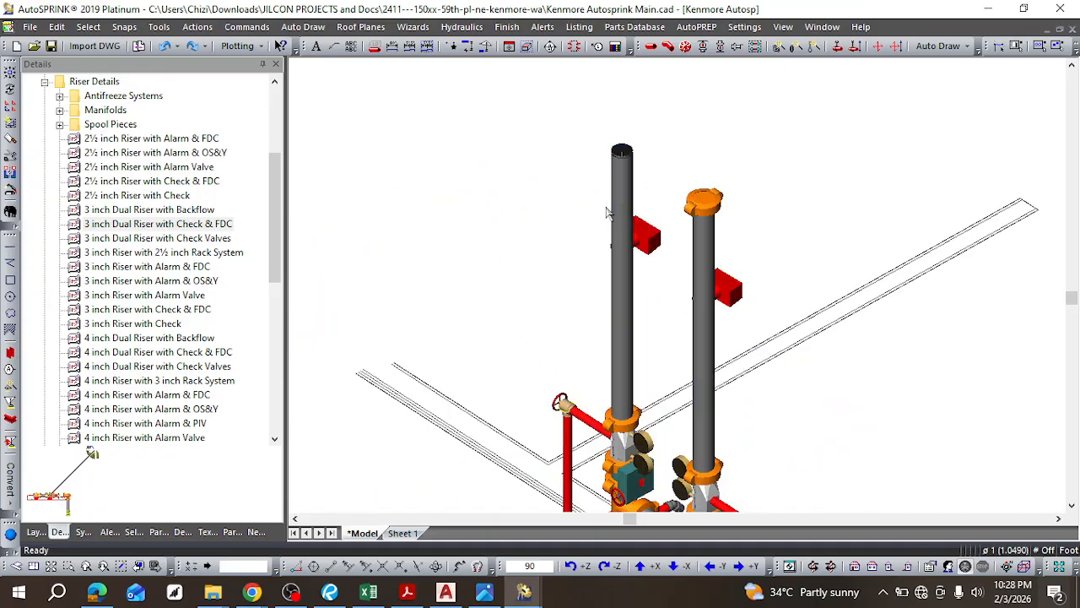
Step: Split the placed 3 inch dual riser detail into its individual elements
left_click(626, 224)
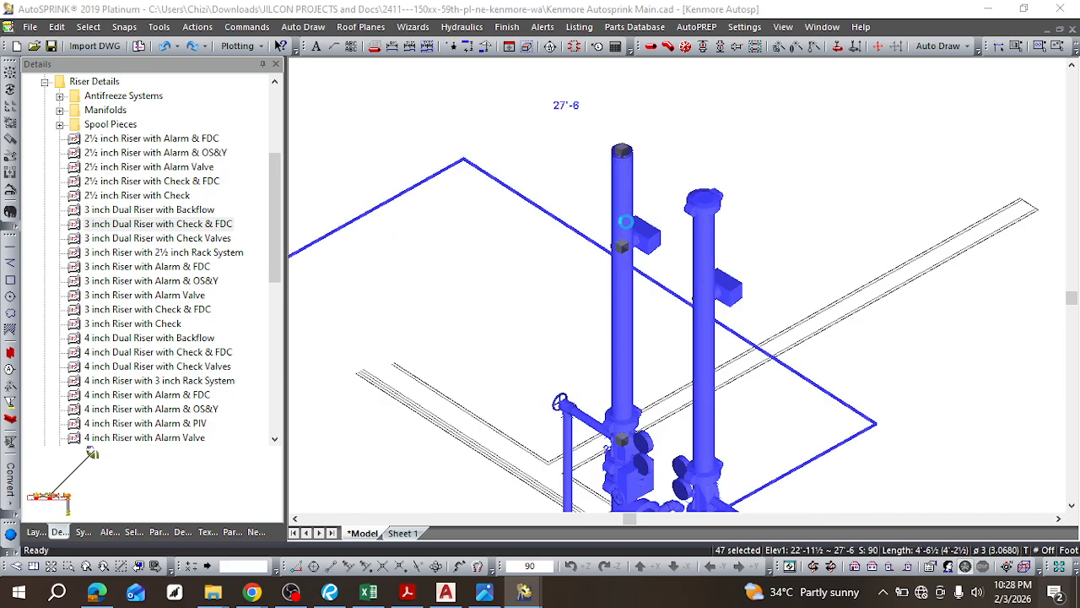
double_click(624, 228)
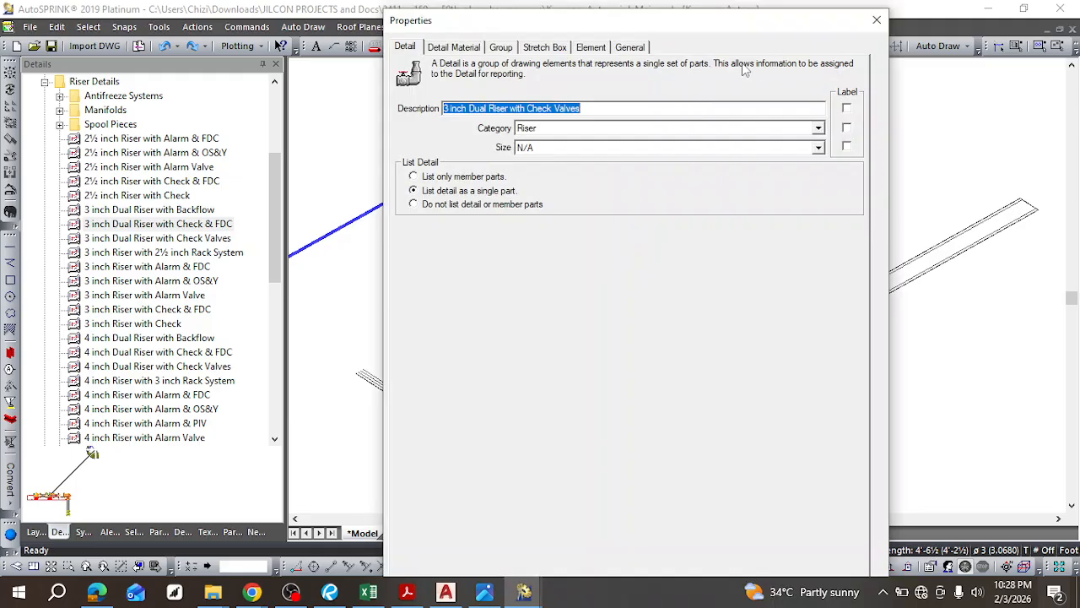
left_click(876, 20)
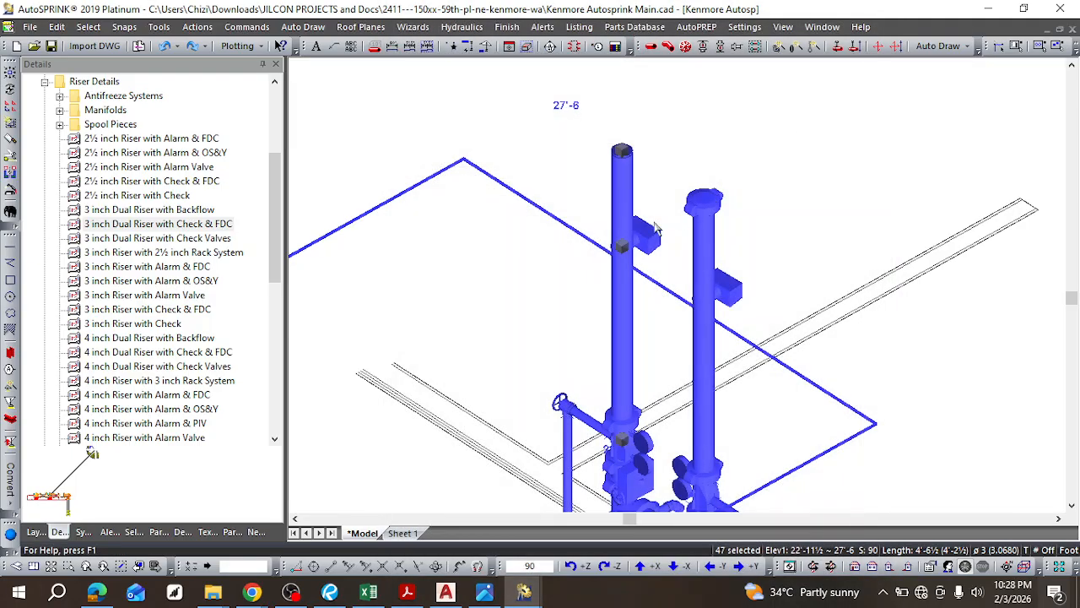
right_click(621, 244)
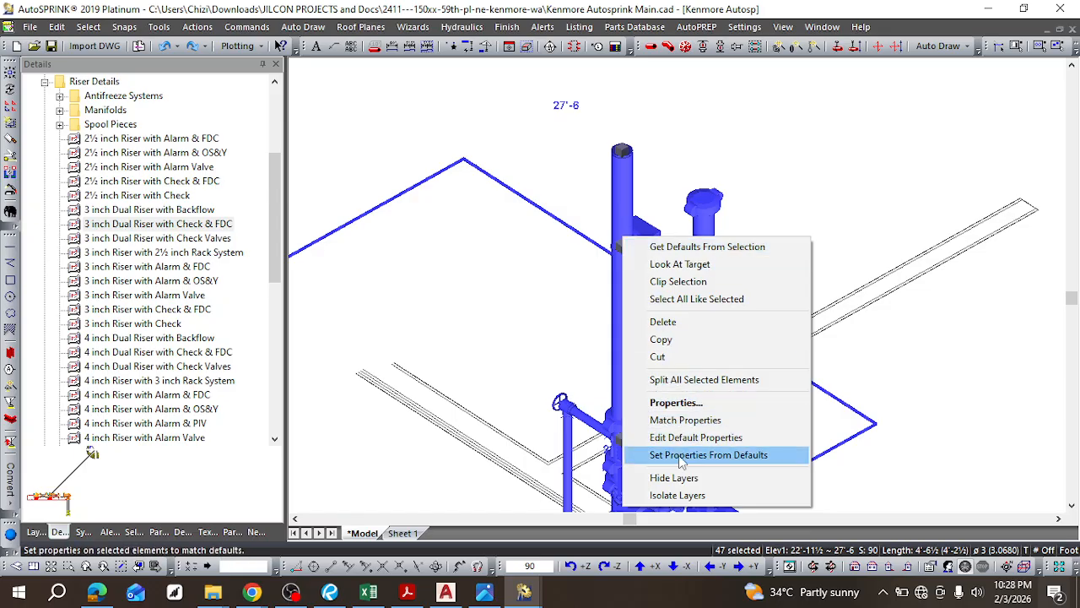
left_click(671, 380)
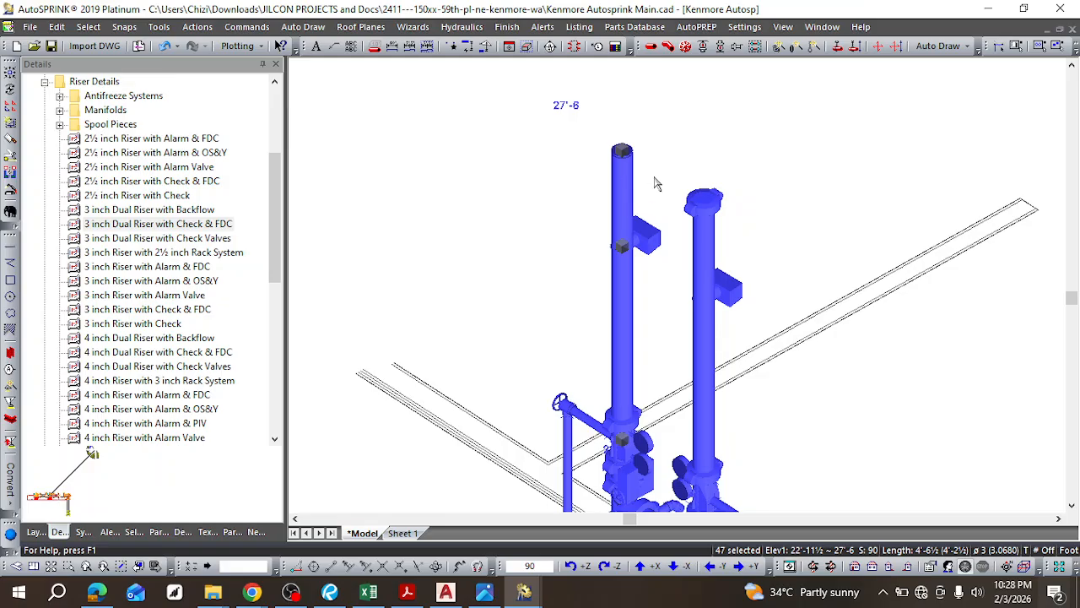
Step: Move the selected riser elements down about 1½ inches and clear the selection
scroll(651, 189, "down", 3)
scroll(642, 193, "up", 3)
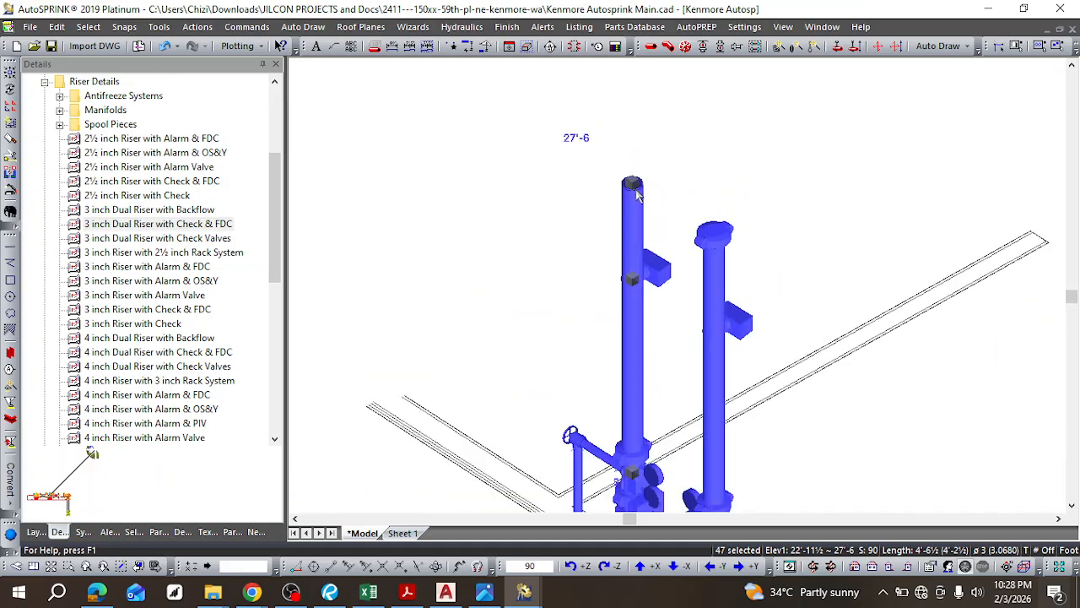
mouse_move(634, 182)
left_mouse_down()
mouse_move(637, 105)
mouse_move(644, 188)
mouse_move(634, 186)
left_mouse_up()
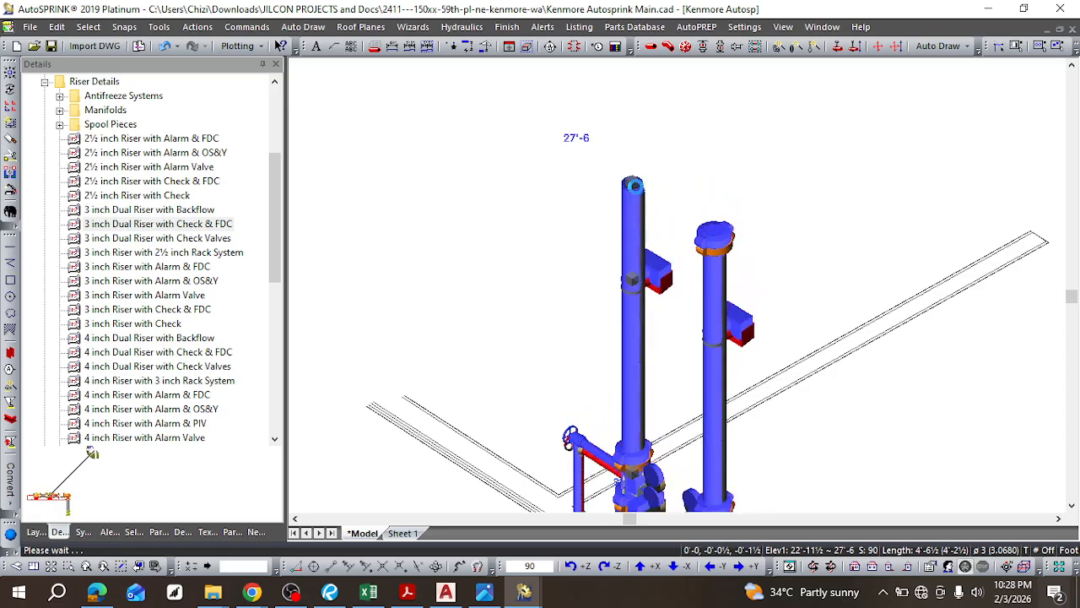
left_click(611, 243)
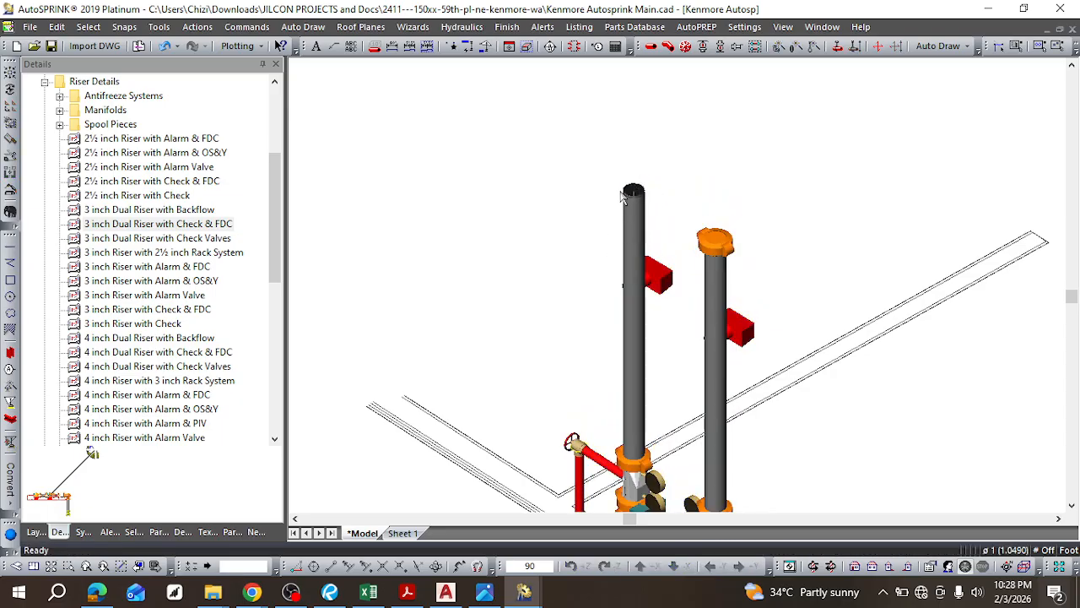
Step: Try to stretch the open-ended riser pipe up to a top elevation of about 29'-0, and undo the stretch
left_click(637, 207)
left_click_drag(639, 193, 643, 84)
scroll(651, 162, "down", 2)
scroll(651, 162, "down", 2)
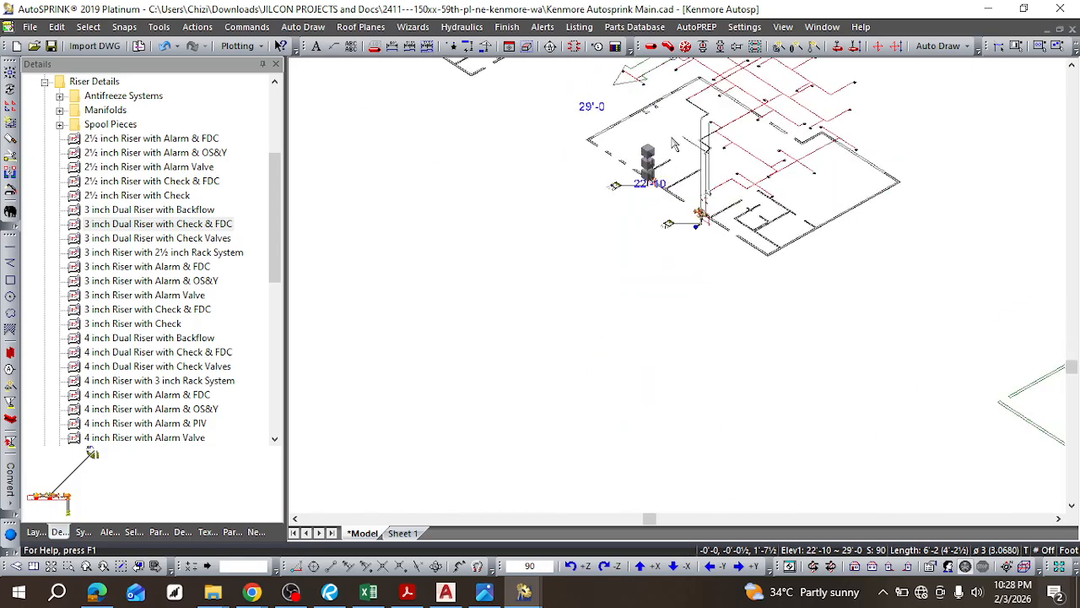
scroll(671, 141, "up", 1)
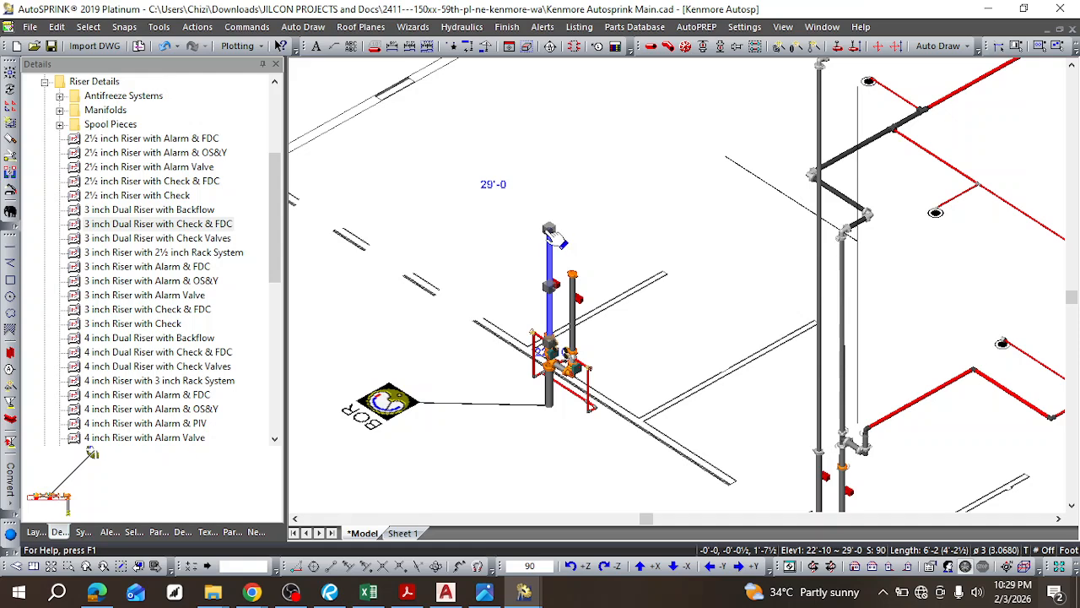
left_click_drag(548, 231, 548, 145)
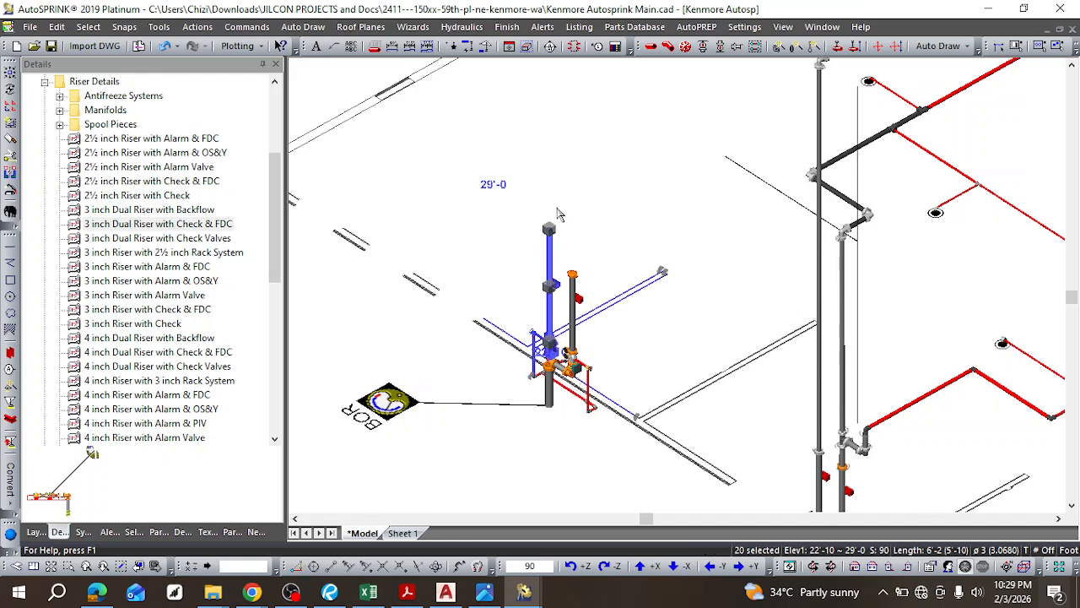
key("ctrl+z")
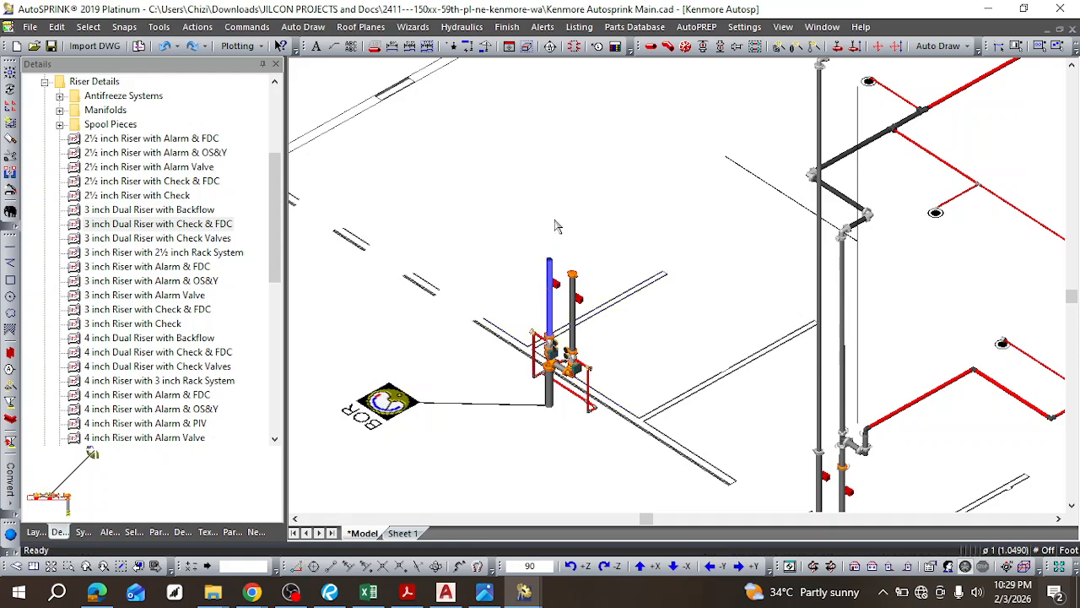
Step: Stretch the open-ended riser pipe upward about 4 feet, to a top elevation of about 31'-4½
left_click(552, 267)
scroll(551, 268, "up", 3)
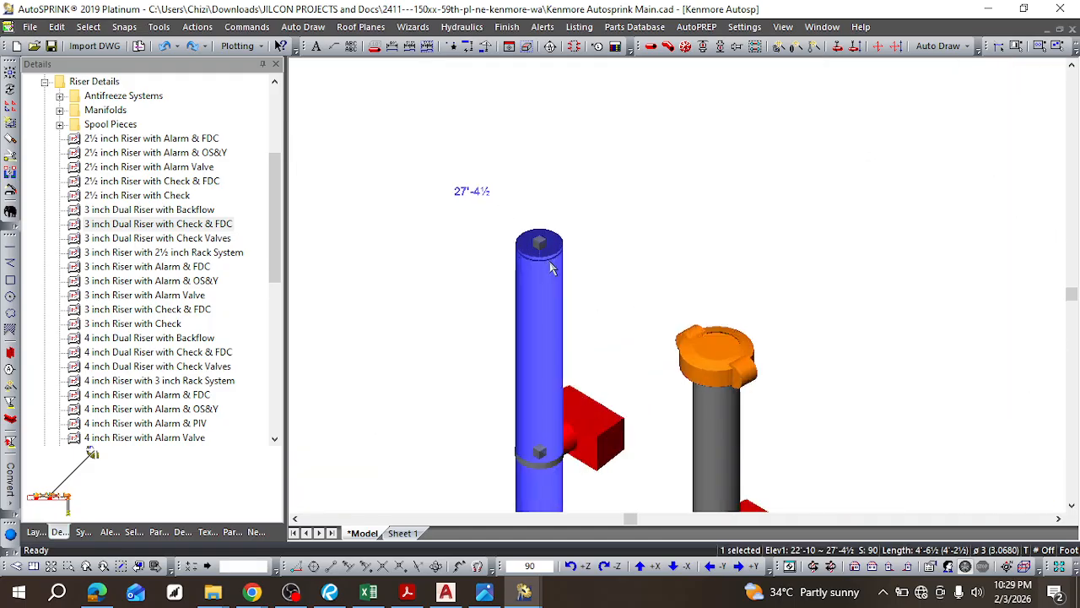
scroll(549, 260, "down", 3)
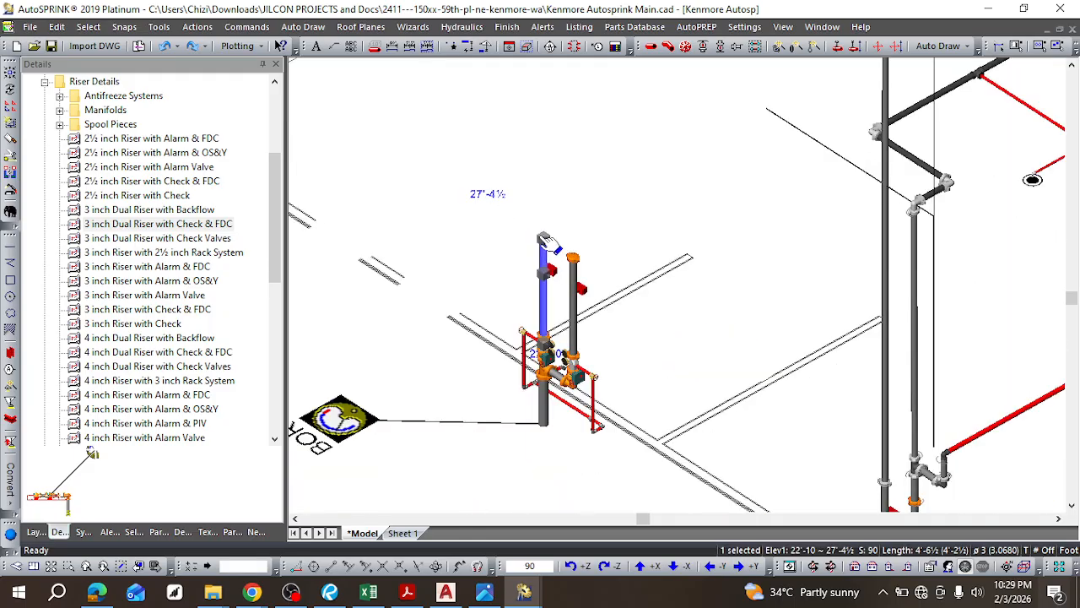
left_click_drag(543, 239, 544, 146)
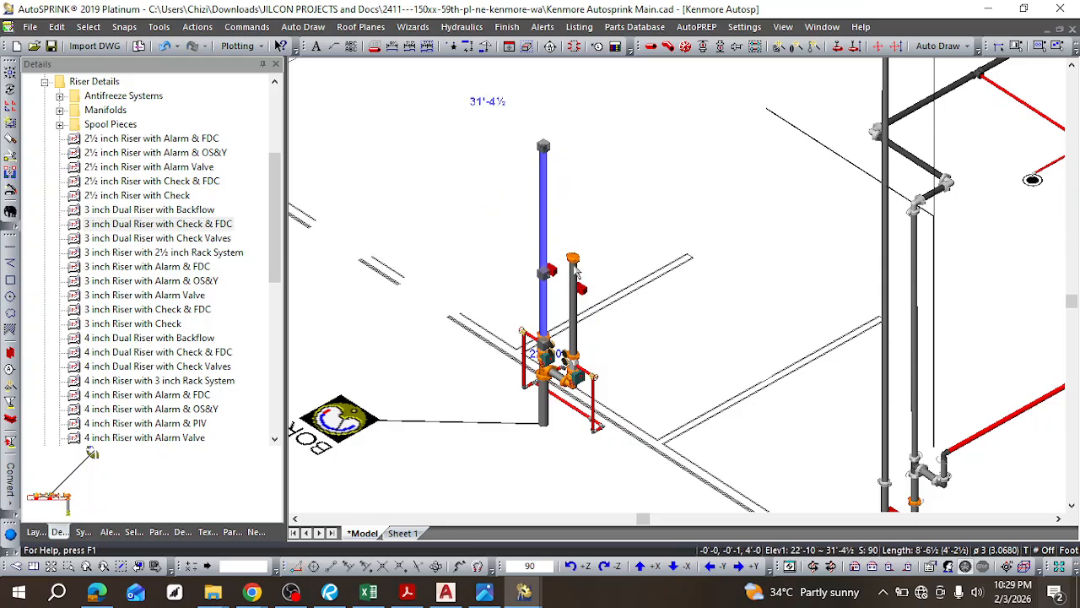
Step: Examine the upper end of the second riser pipe, its top coupling and the editing commands available for the pipe
scroll(575, 266, "up", 2)
left_click(579, 304)
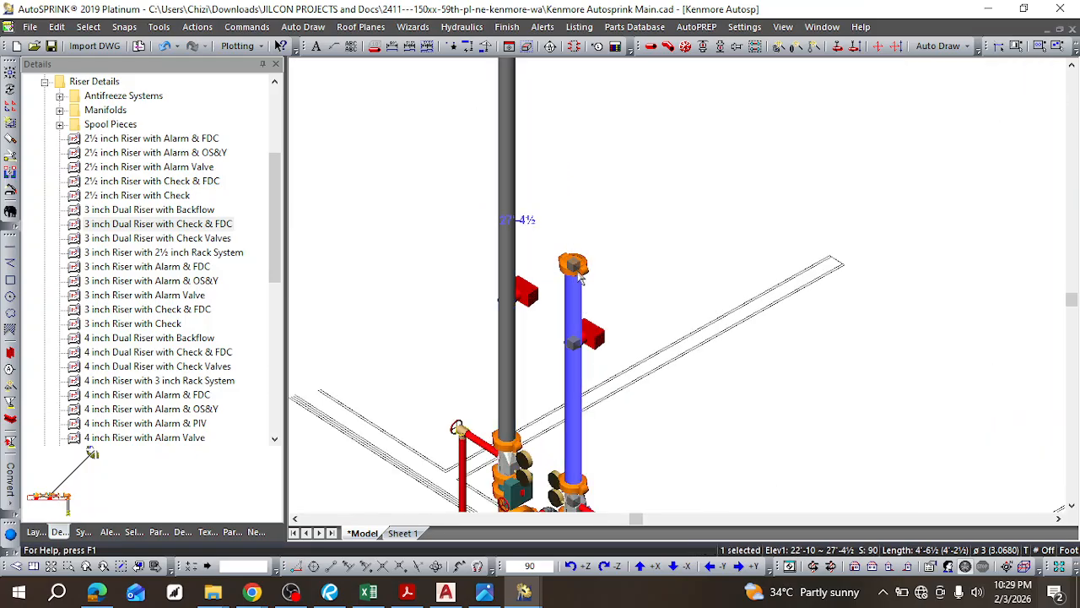
key("Escape")
scroll(586, 272, "up", 5)
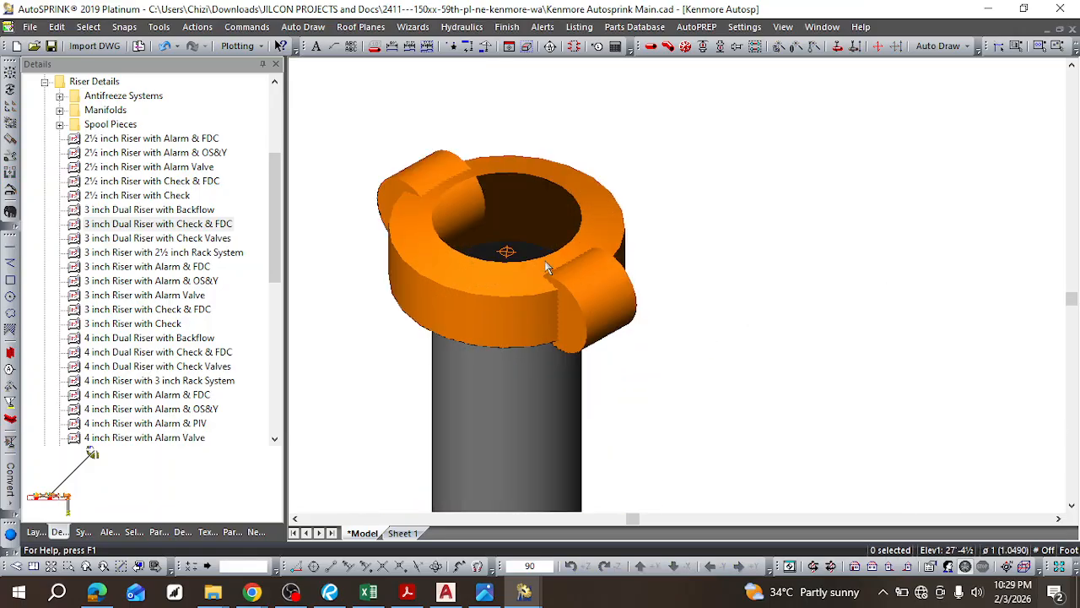
scroll(547, 269, "down", 6)
scroll(544, 258, "up", 5)
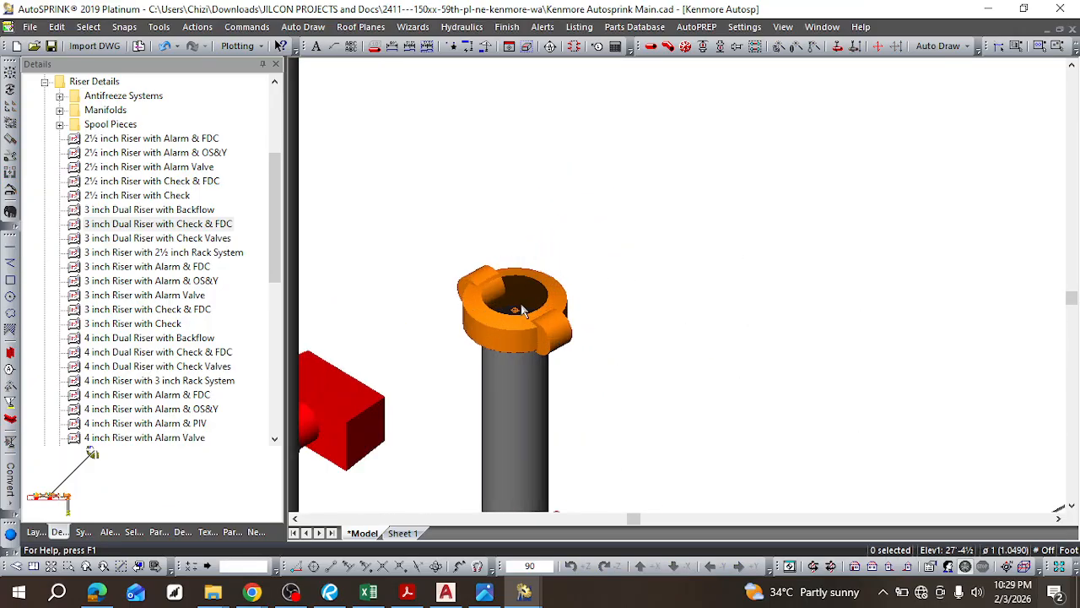
right_click(518, 315)
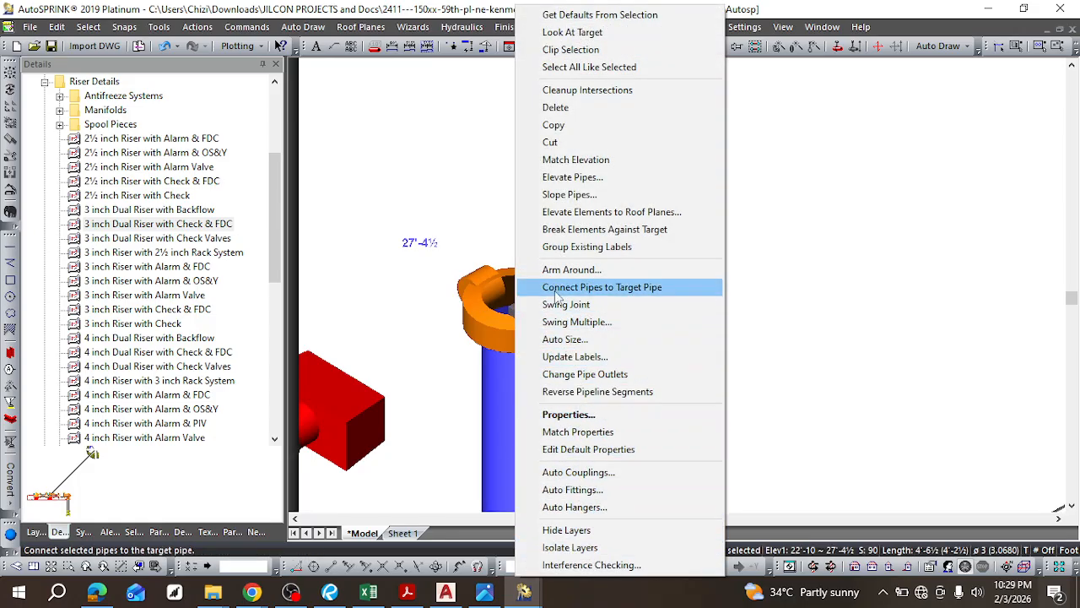
left_click(456, 242)
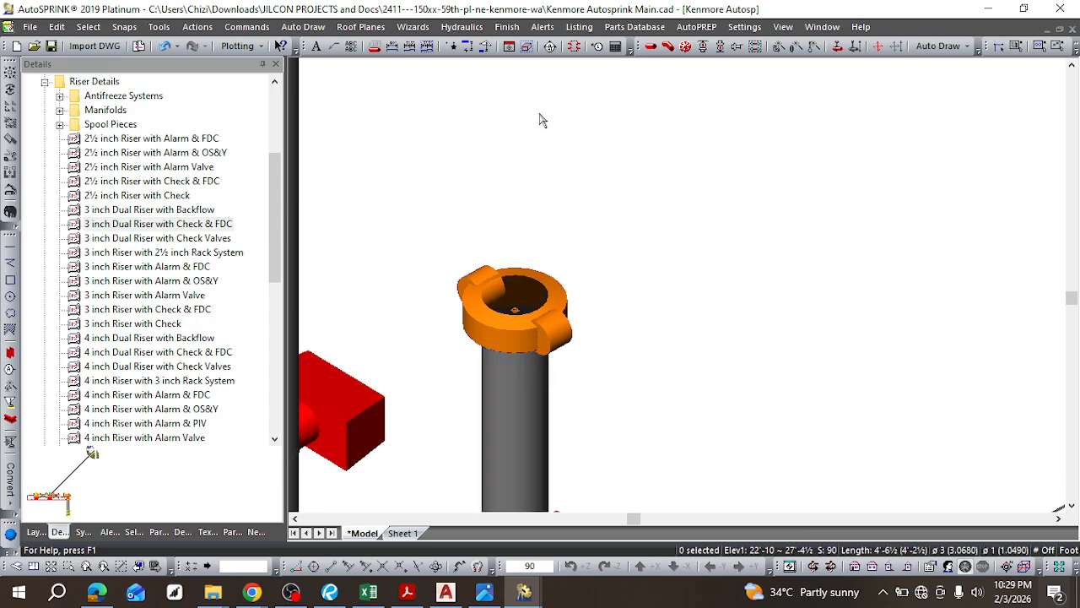
Step: Draw a vertical pipe about 2'-2 long upward from the centre of the second riser's top coupling
left_click(649, 46)
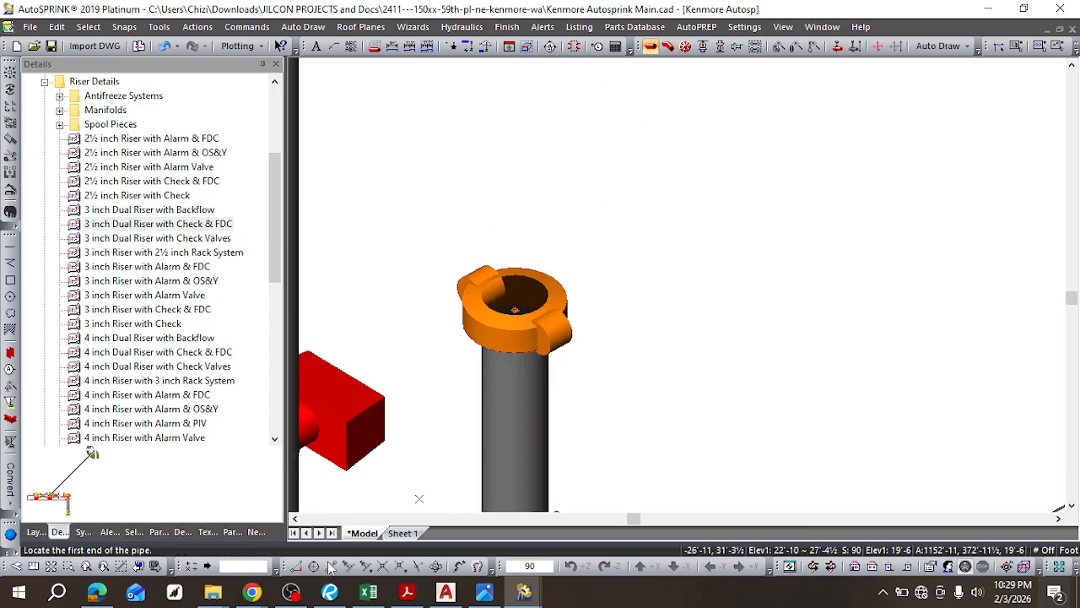
left_click(523, 317)
scroll(515, 296, "down", 3)
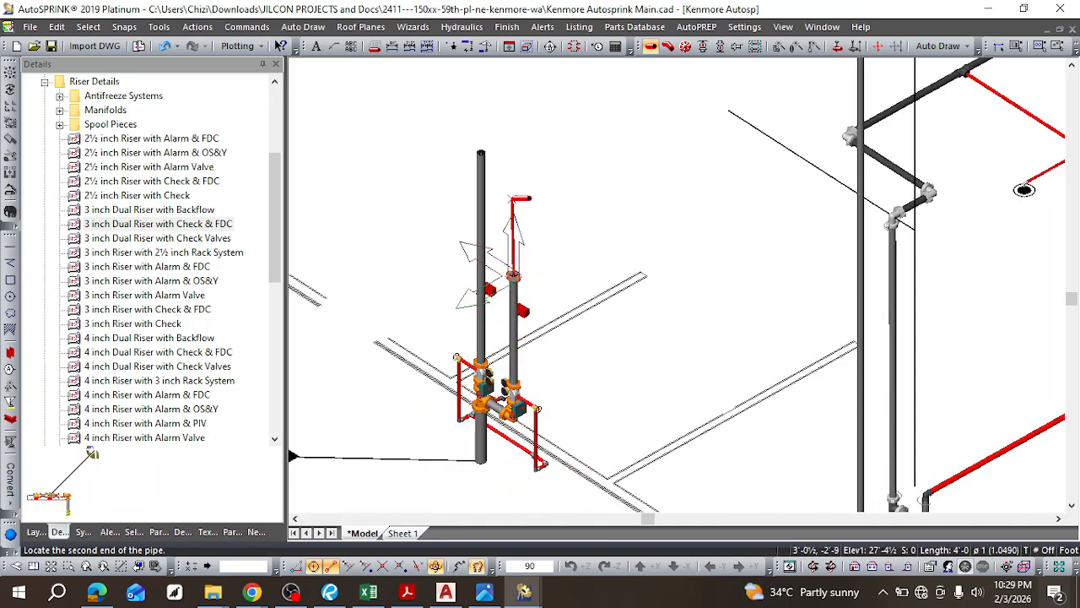
scroll(521, 205, "up", 3)
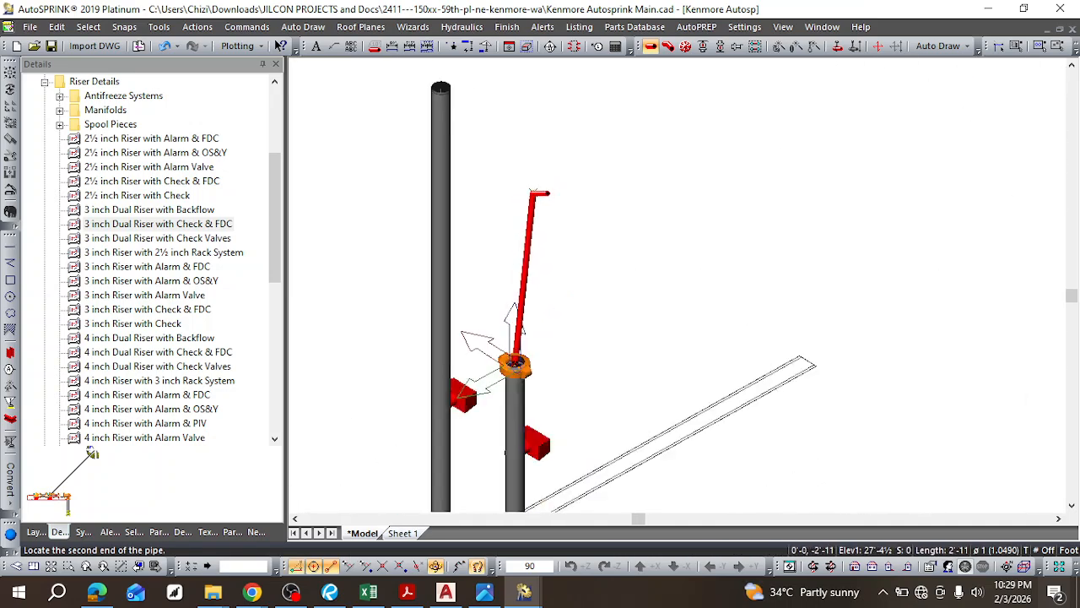
scroll(529, 192, "up", 1)
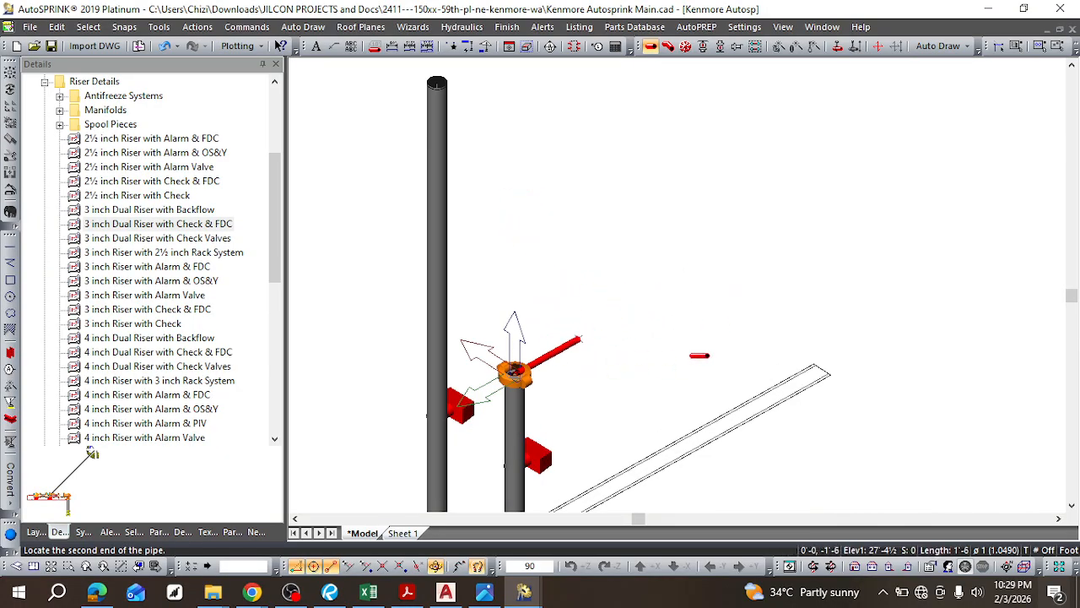
left_click(855, 567)
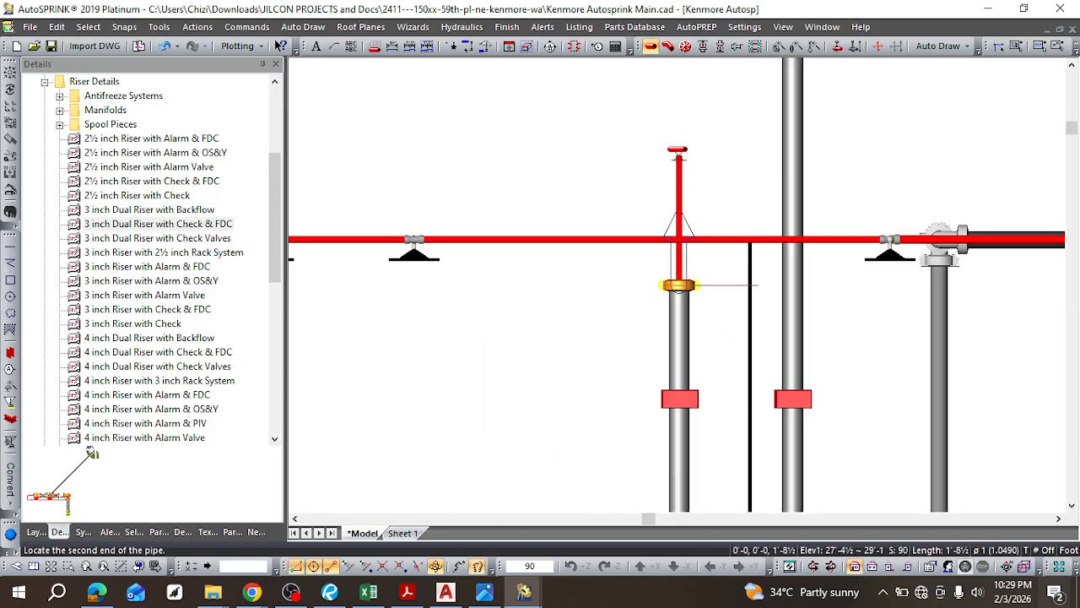
scroll(676, 125, "down", 3)
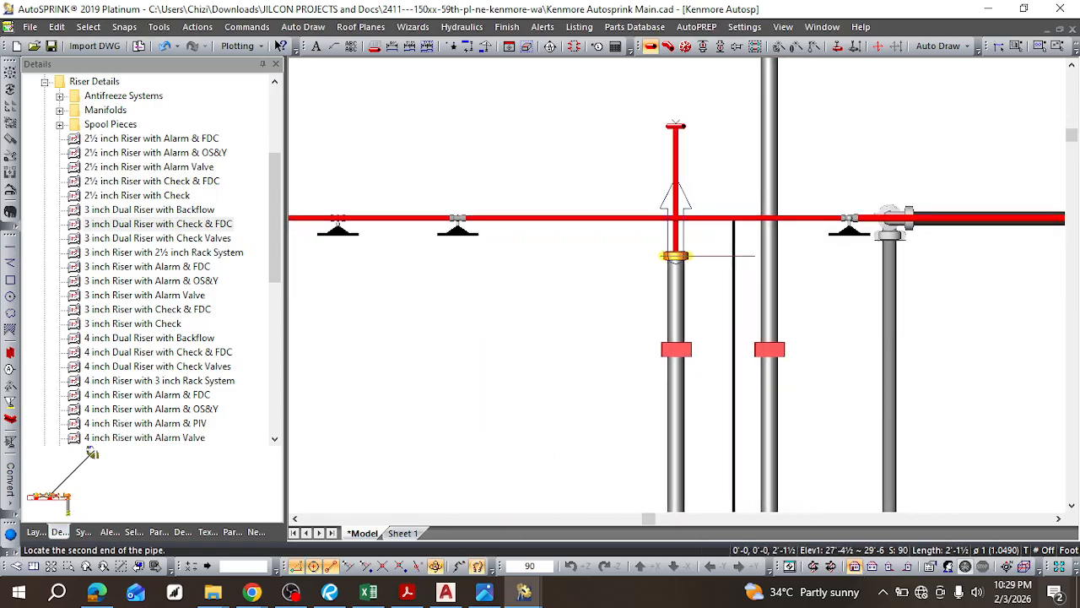
scroll(676, 126, "up", 1)
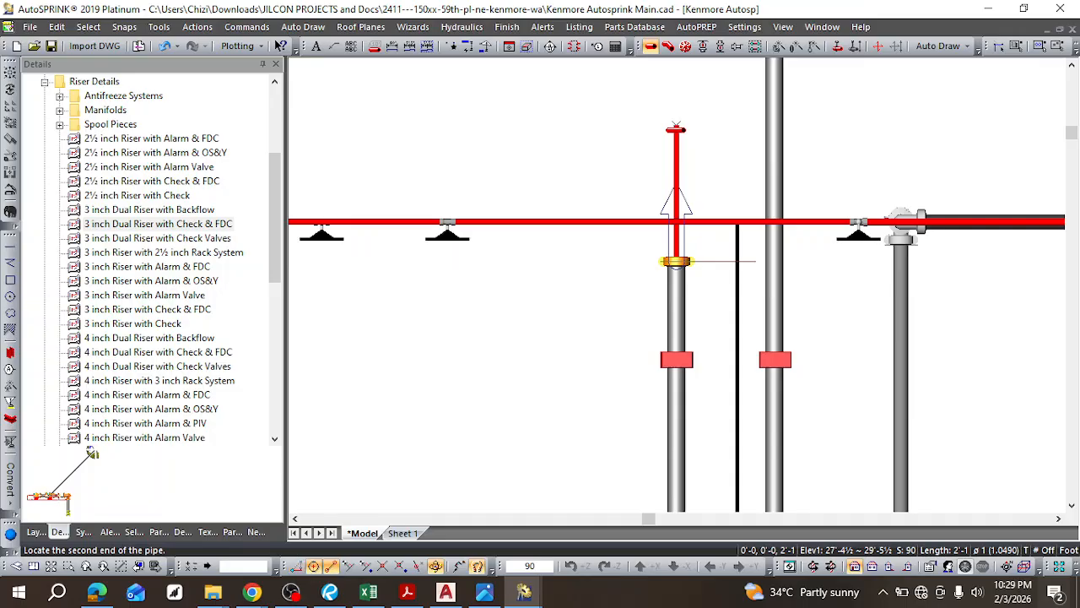
left_click(676, 123)
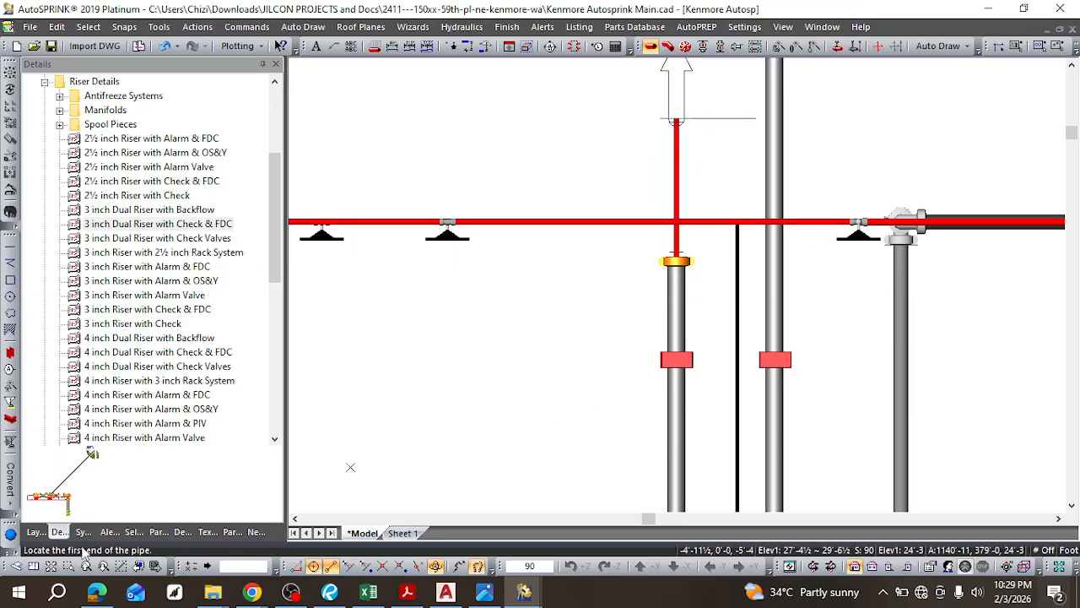
Step: Delete the thin red pipe above the second riser's top coupling
left_click(15, 565)
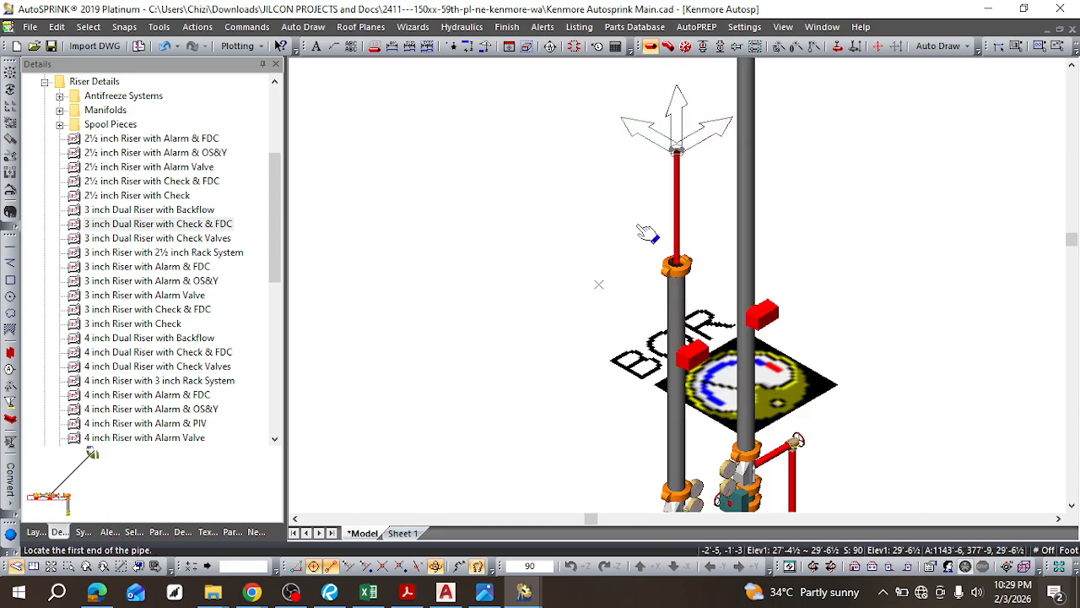
scroll(703, 212, "up", 5)
scroll(702, 213, "down", 4)
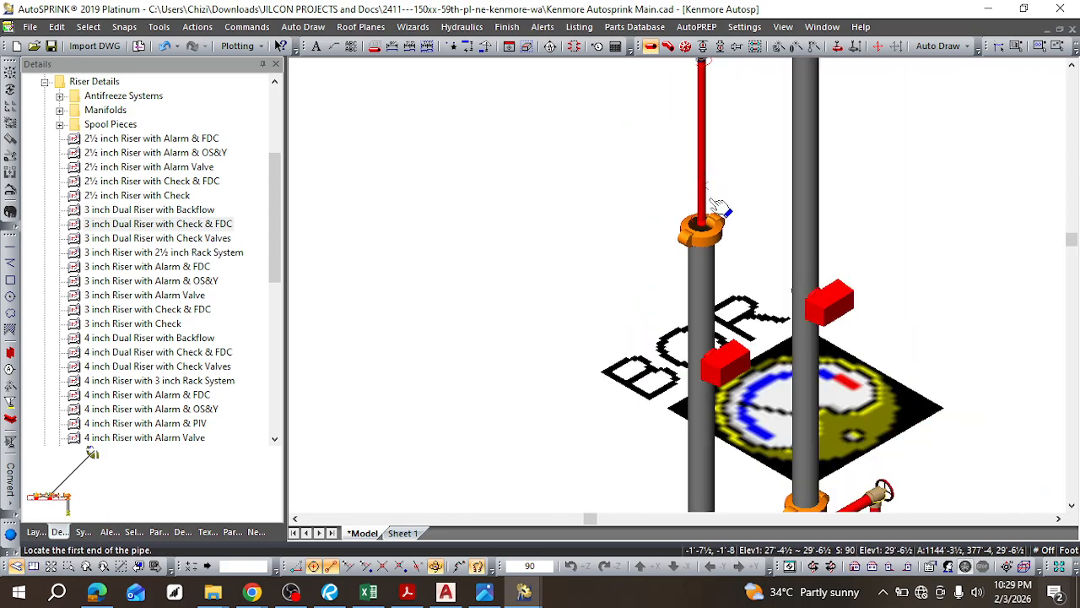
scroll(793, 186, "down", 1)
scroll(776, 172, "up", 5)
key("Escape")
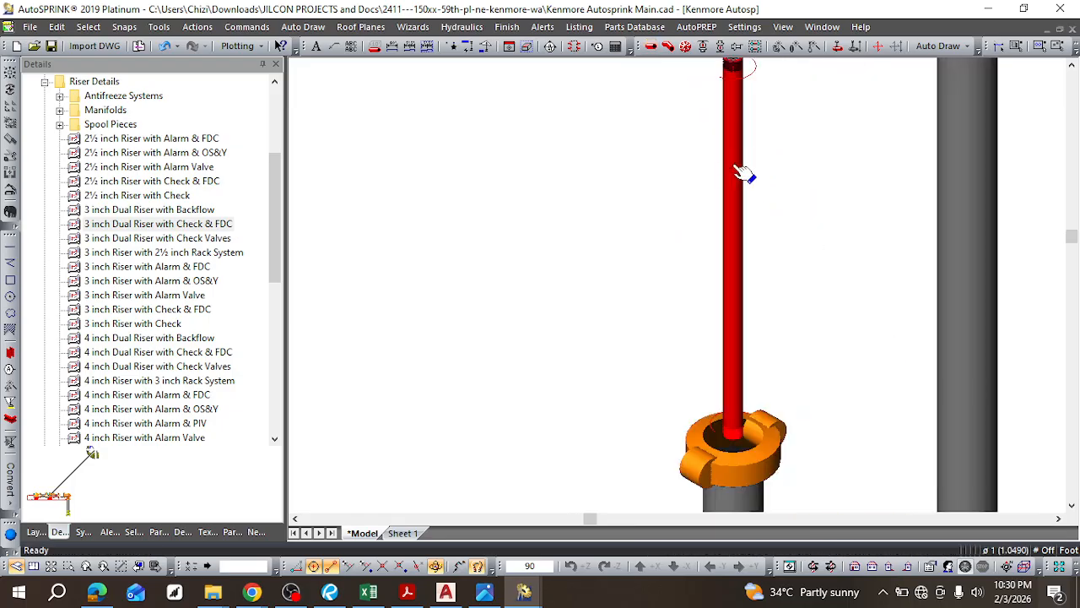
scroll(759, 295, "down", 2)
scroll(767, 273, "up", 2)
scroll(767, 174, "down", 2)
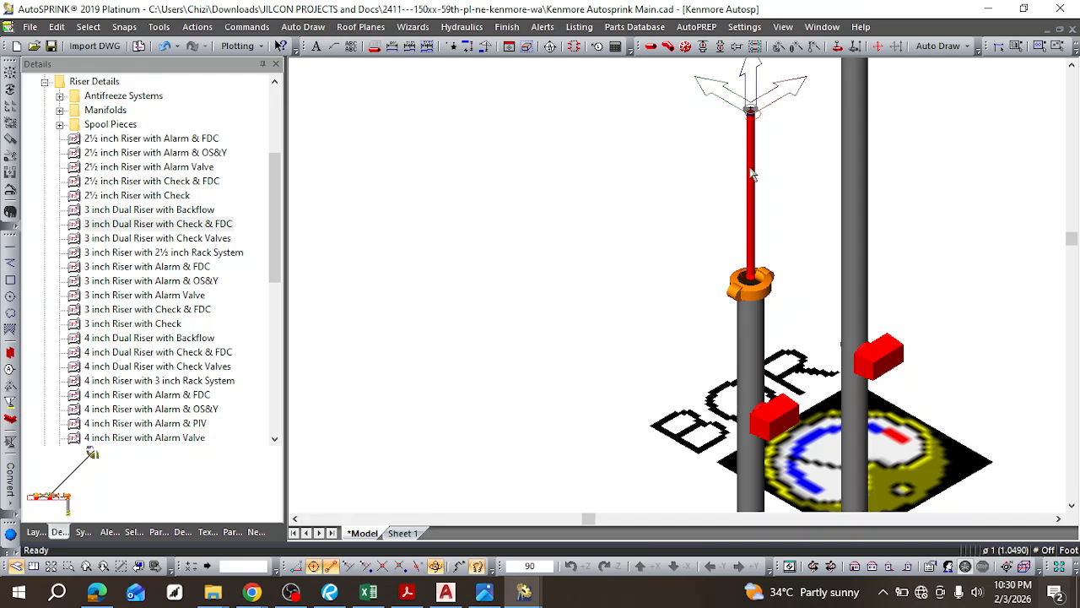
left_click(752, 174)
key("Delete")
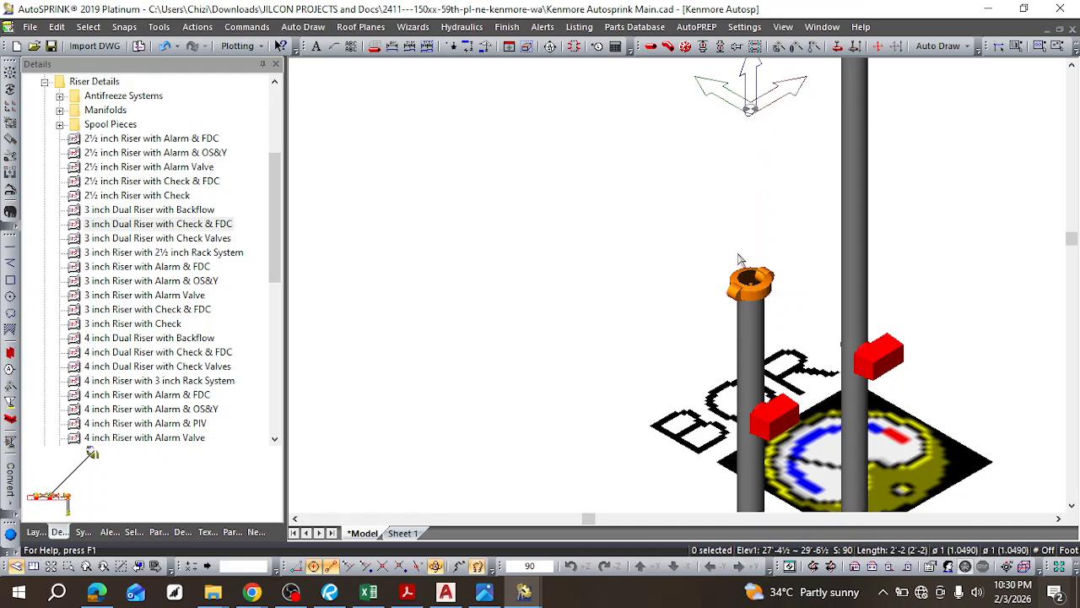
Step: Stretch the second riser pipe upward about 2'-2, to a top elevation of about 29'-6½
left_click(752, 321)
left_click_drag(757, 285, 754, 125)
scroll(741, 182, "down", 5)
scroll(747, 167, "up", 6)
scroll(707, 259, "down", 6)
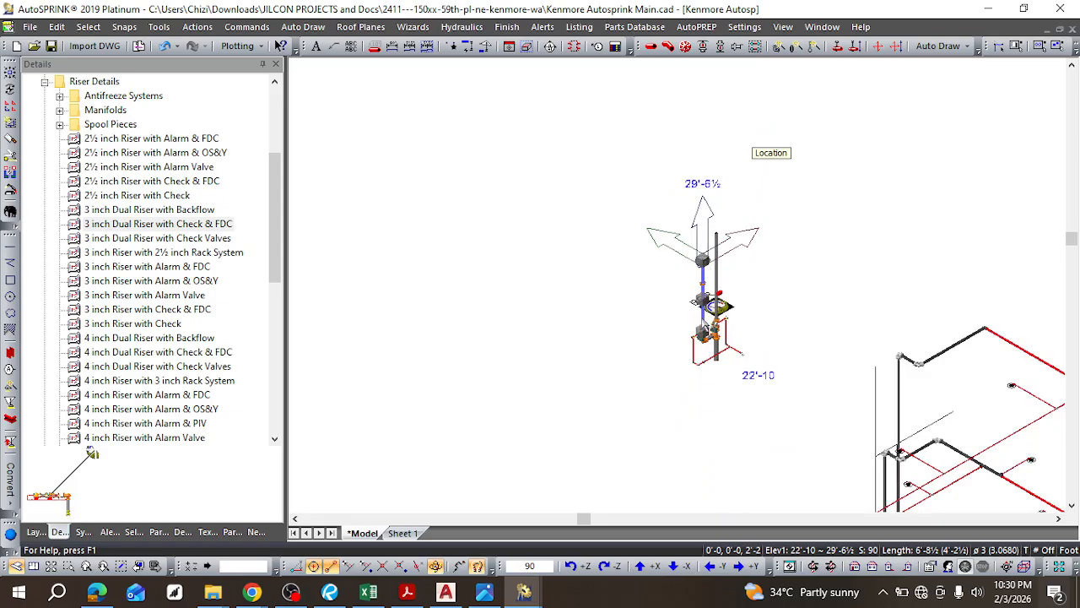
middle_click_drag(518, 400, 723, 360, "shift")
scroll(697, 296, "up", 5)
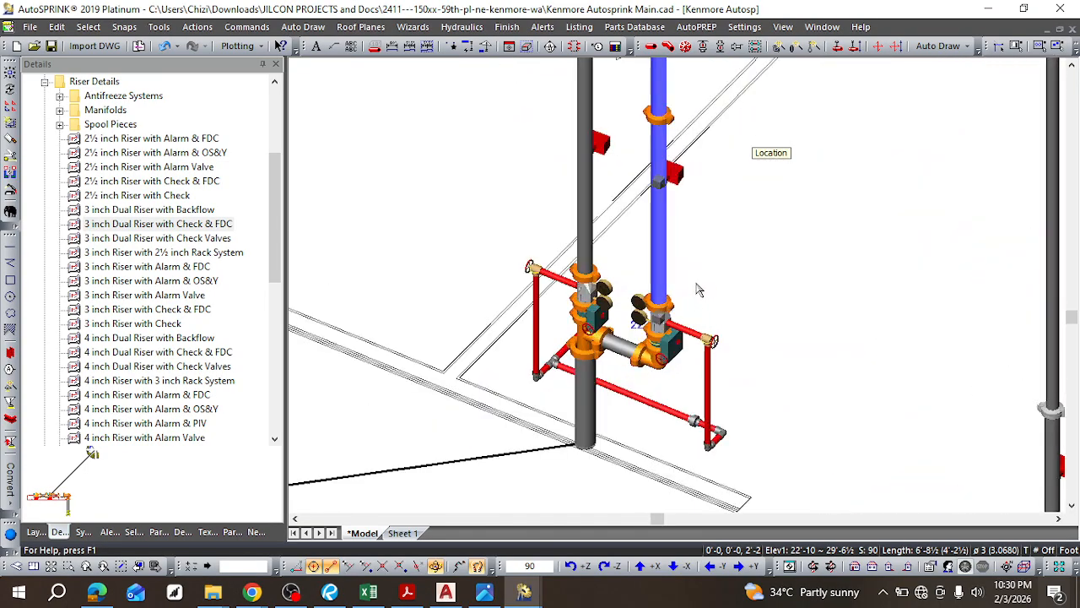
Step: Examine the existing riser assembly's grooved tee branch and upper offset piping, and compare them with the new dual riser
scroll(700, 294, "down", 3)
scroll(836, 348, "up", 4)
scroll(893, 286, "down", 3)
scroll(928, 239, "up", 2)
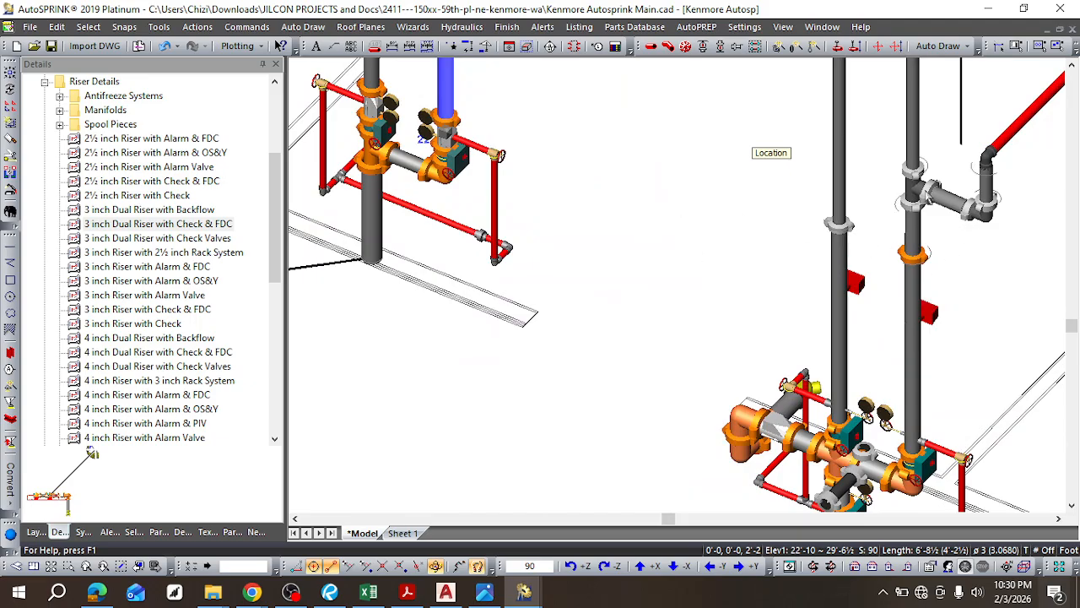
scroll(930, 253, "up", 1)
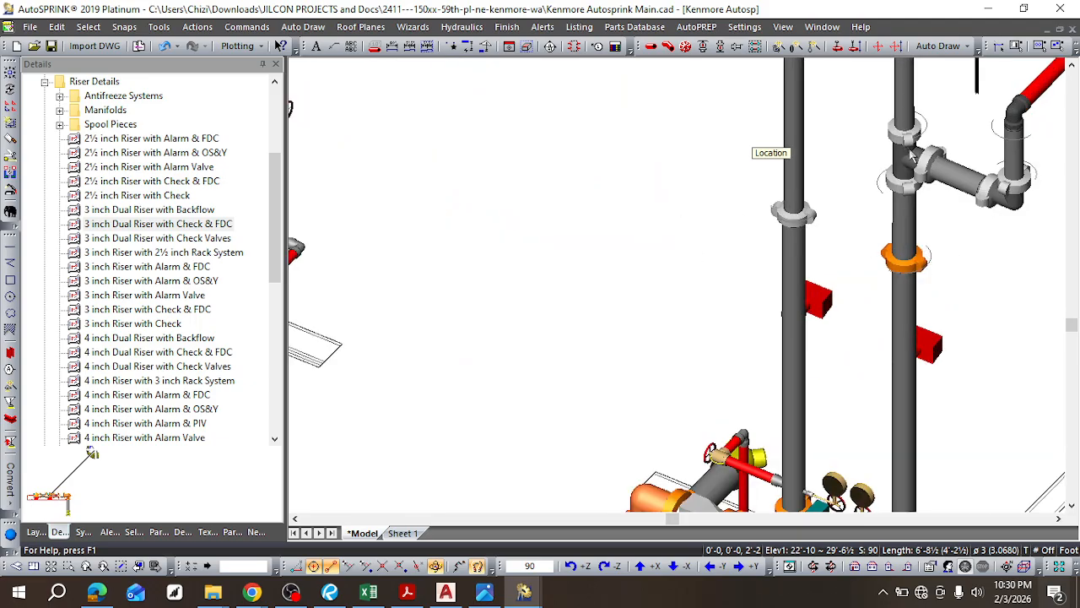
scroll(833, 224, "down", 6)
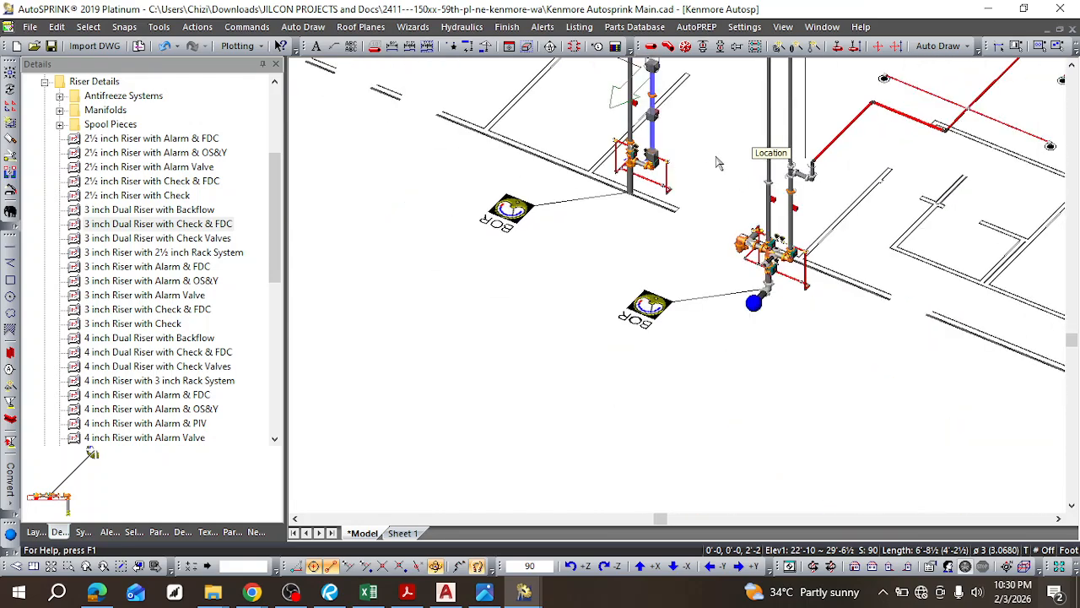
left_click(1070, 100)
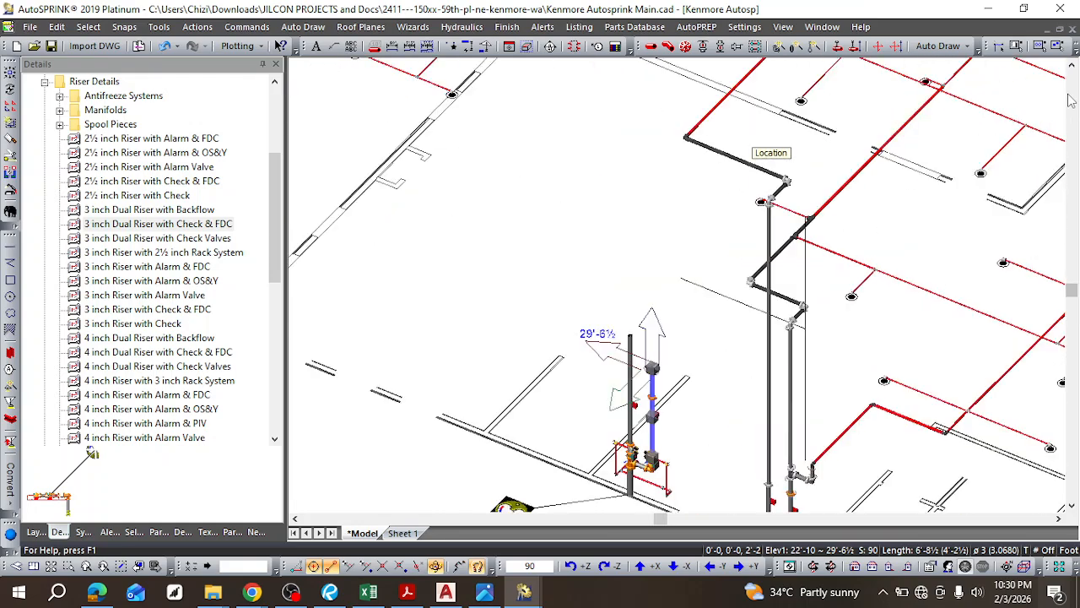
scroll(690, 404, "up", 3)
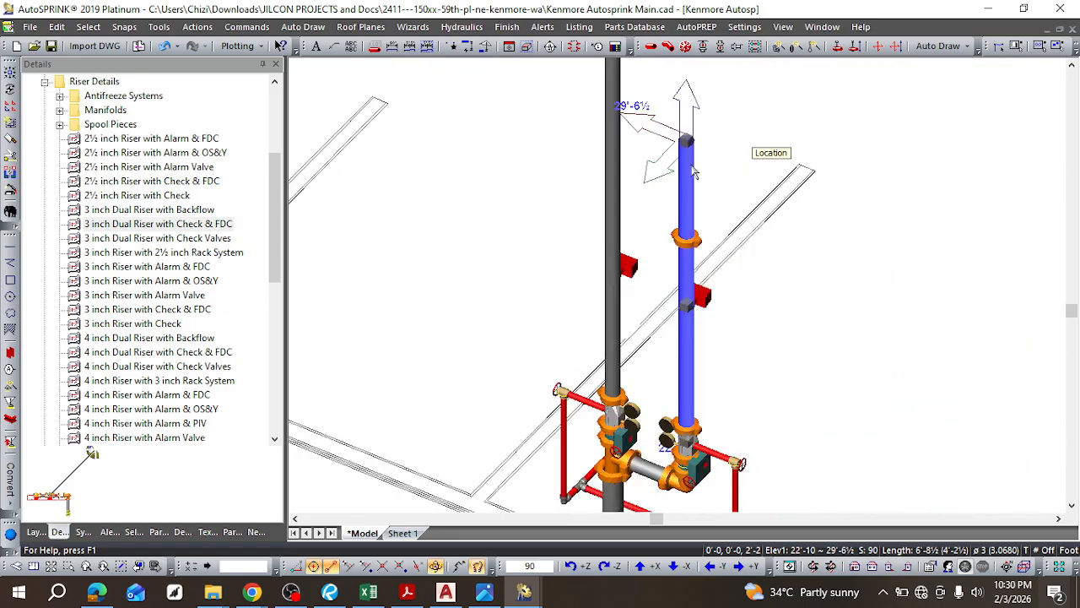
Step: Take the pipe drawing defaults from the second riser's extended 3 inch pipe
key("Escape")
scroll(700, 127, "up", 1)
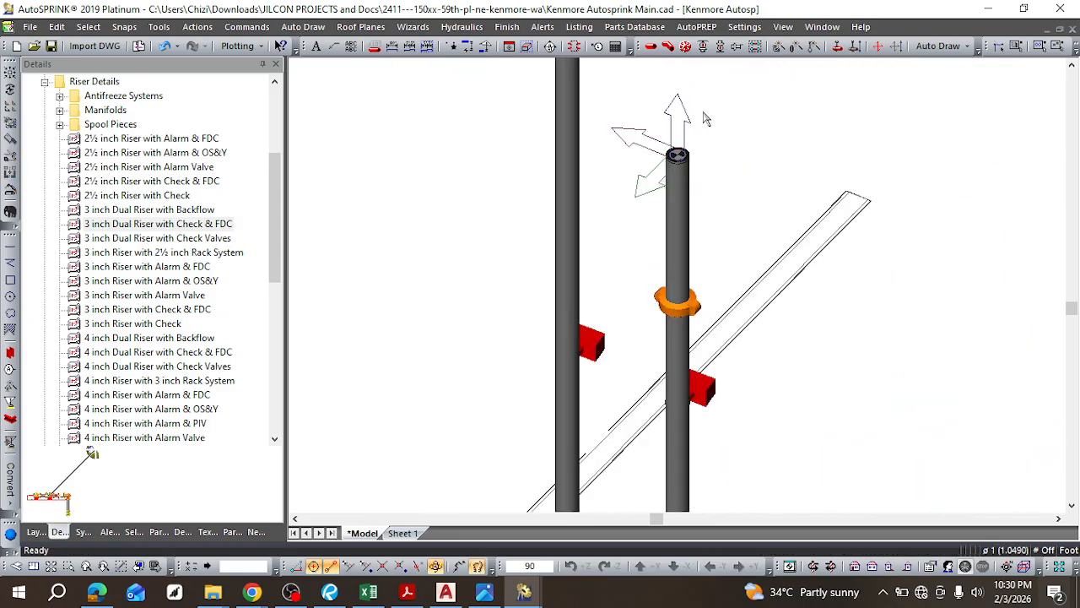
left_click(651, 46)
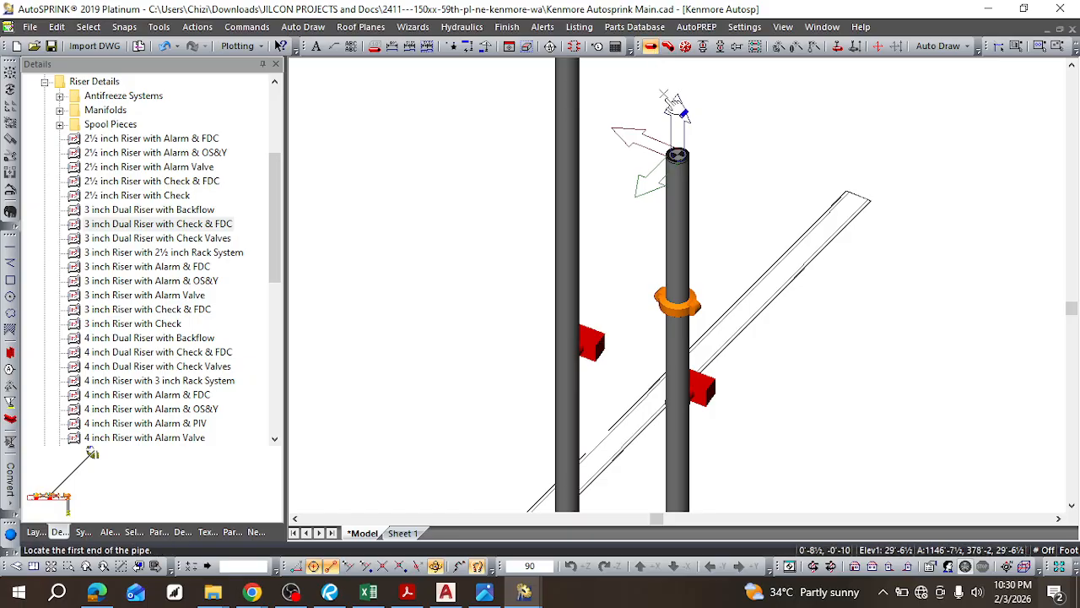
right_click(680, 191)
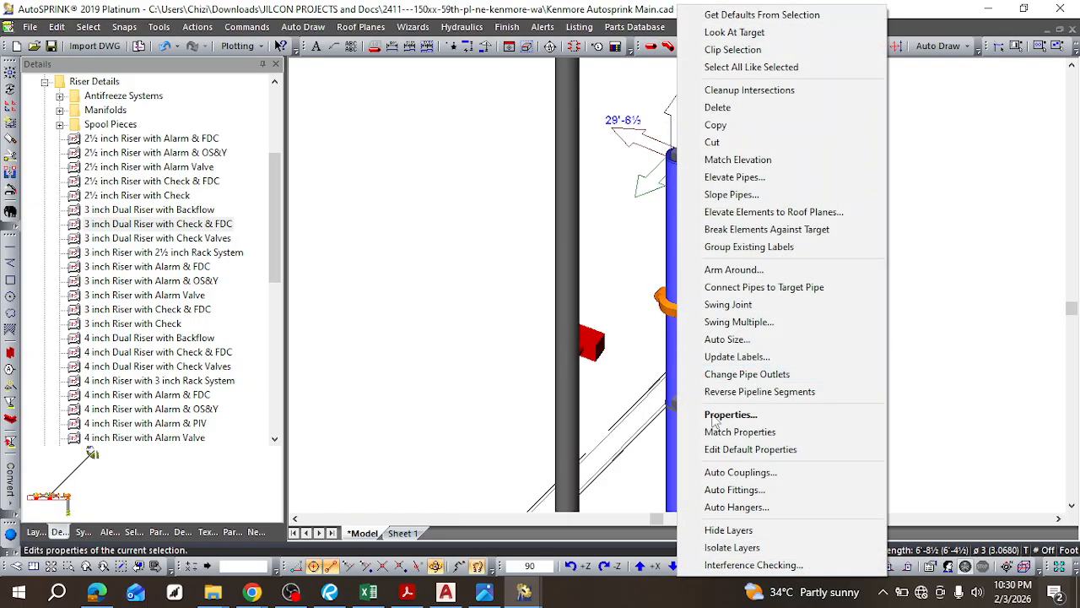
key("Escape")
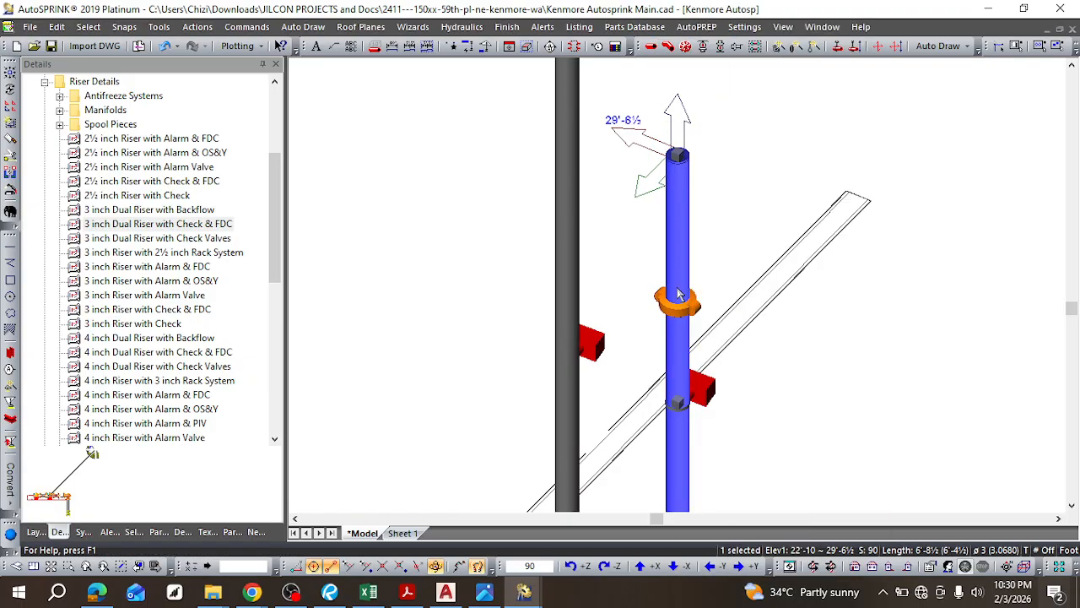
right_click(680, 215)
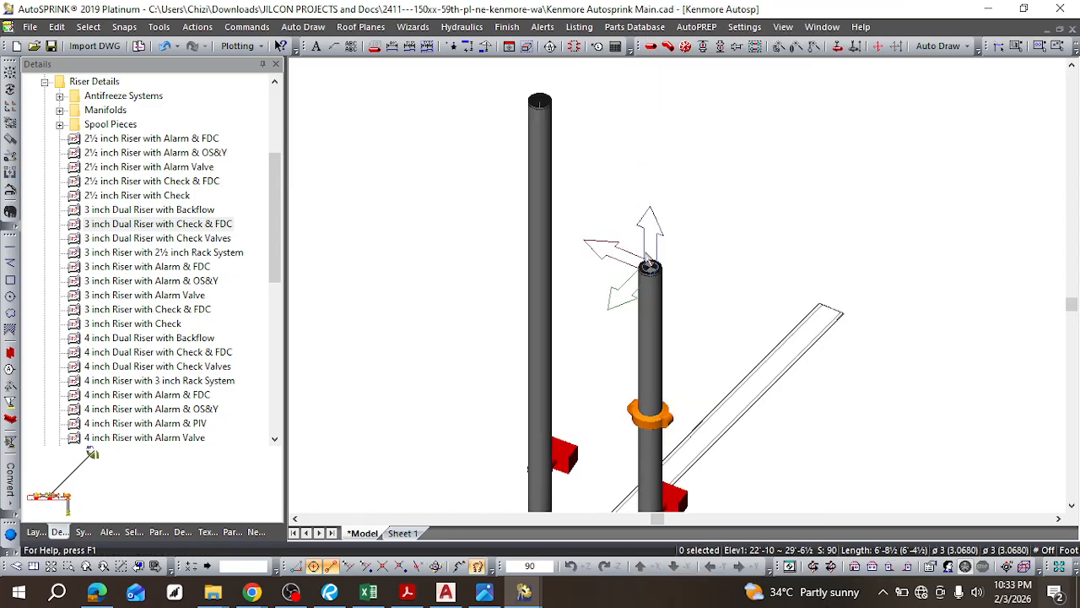
left_click(651, 45)
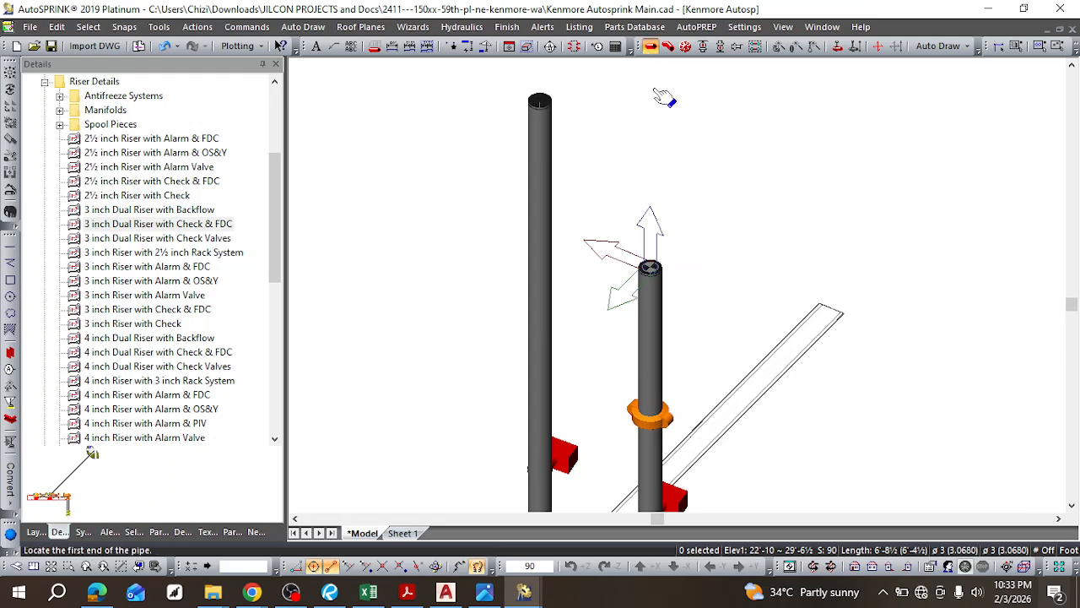
left_click(666, 276)
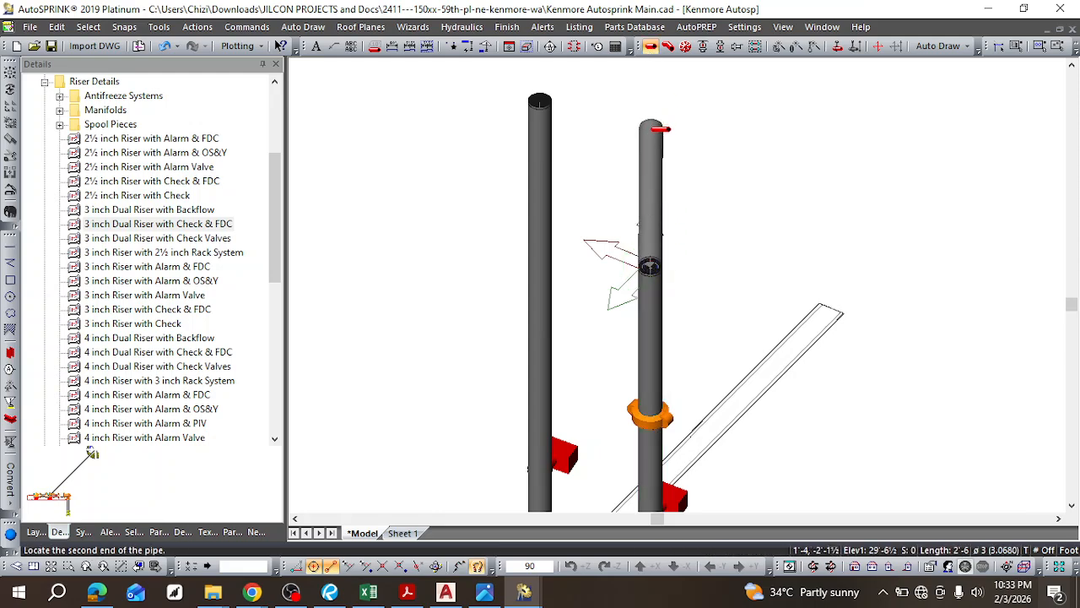
key("Escape")
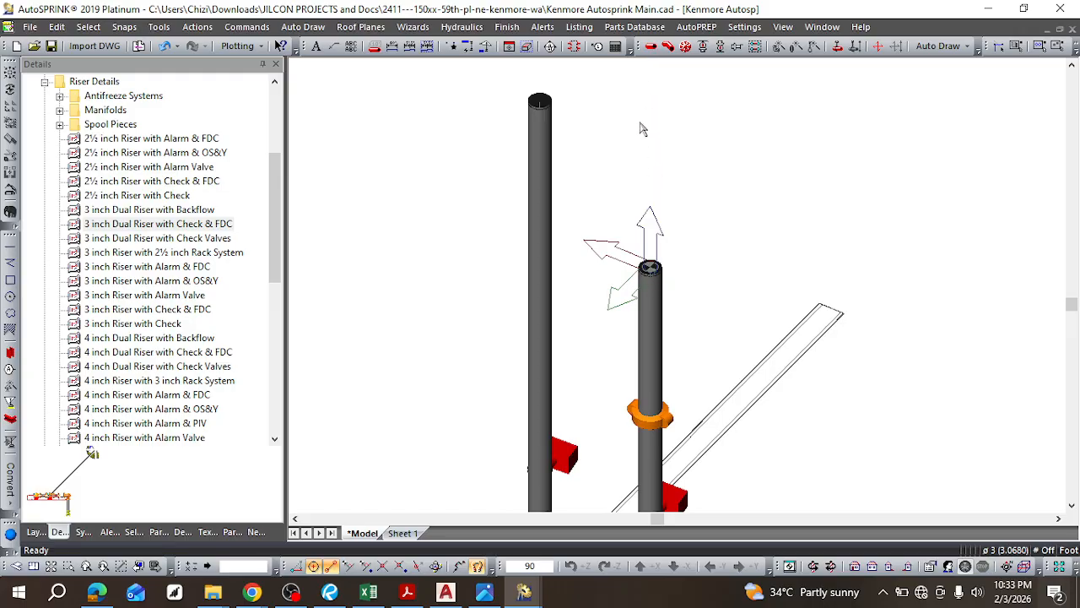
Step: Reload the defaults from the second riser pipe and draw a vertical 3 inch pipe upward from its top centre in an elevation view
left_click(654, 309)
right_click(655, 309)
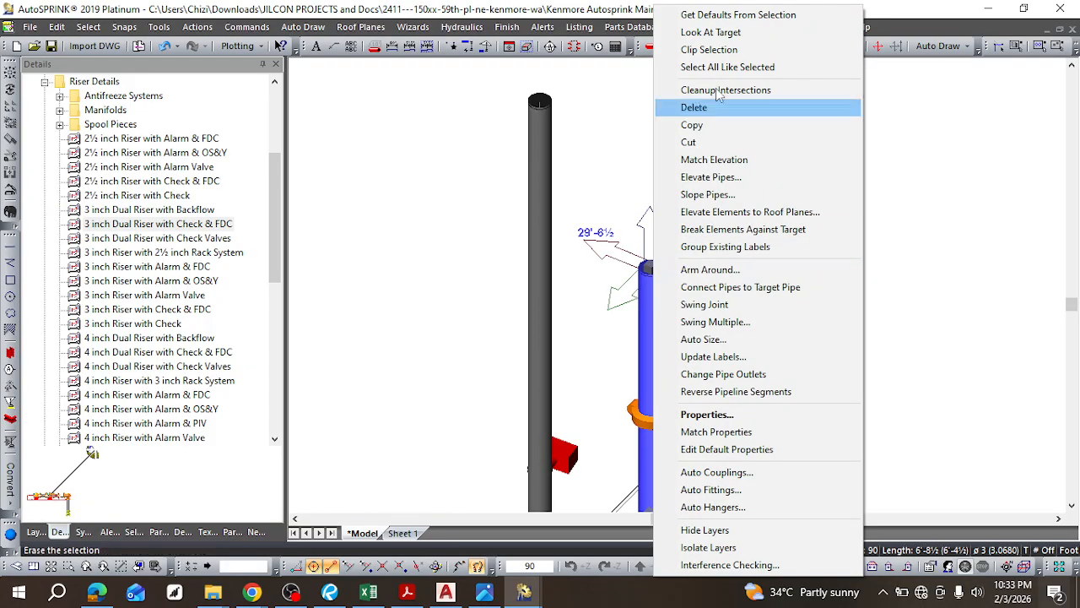
left_click(719, 16)
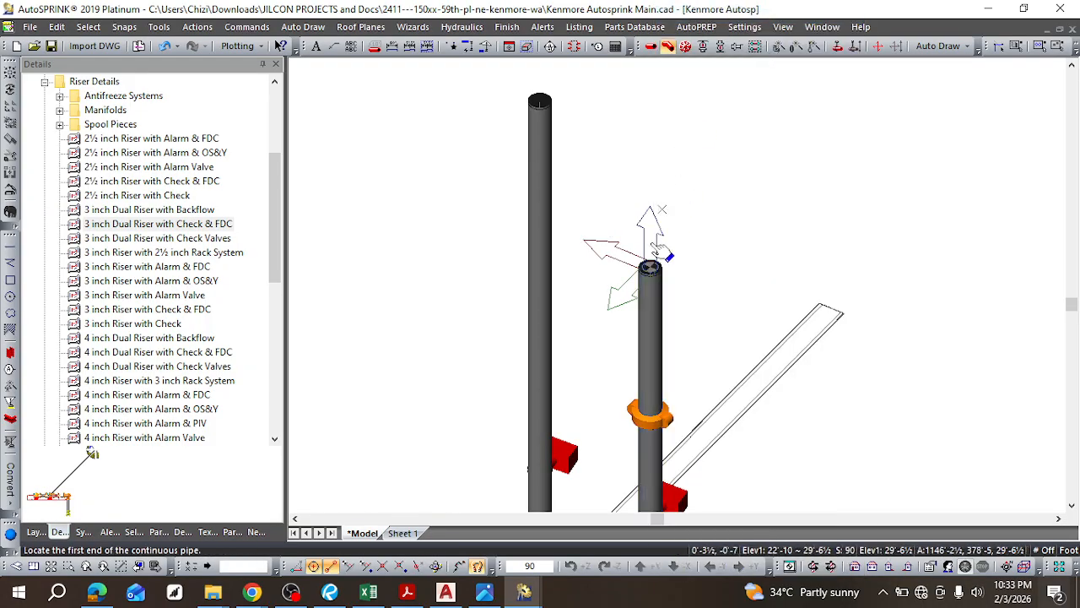
left_click(651, 268)
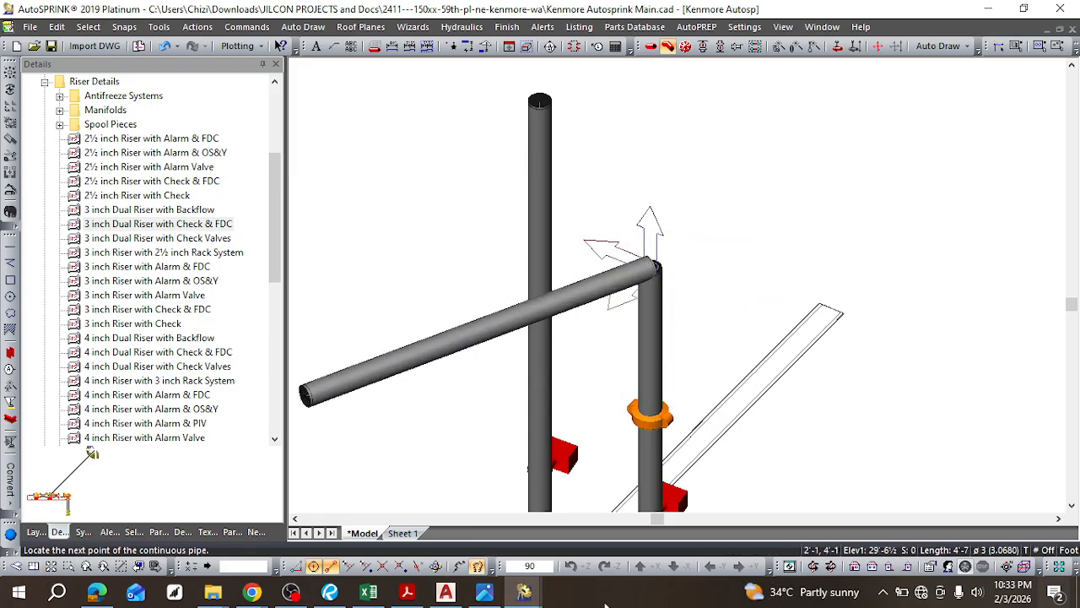
left_click(855, 565)
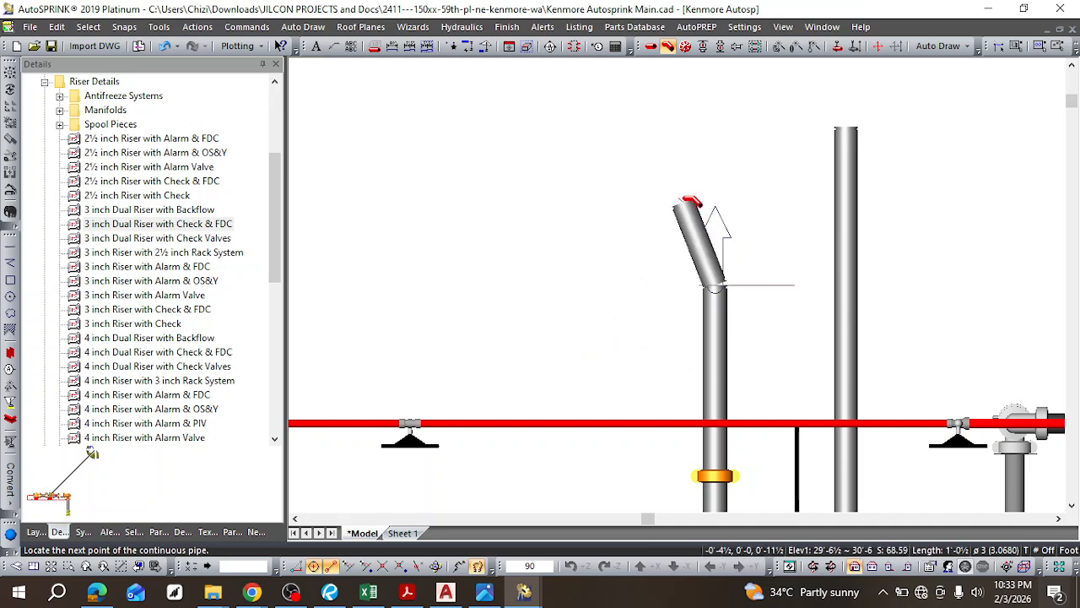
key("Escape")
scroll(720, 304, "up", 3)
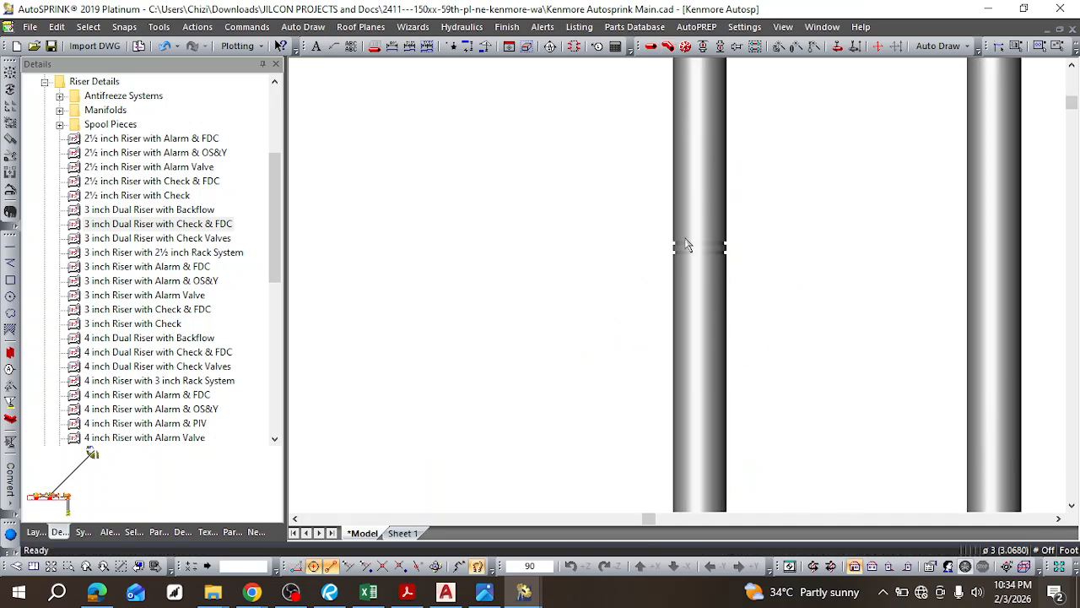
Step: Draw a horizontal 3 inch pipe about 1'-6 long from the joint between the second riser and its upper pipe, and check it in 3D
left_click(651, 46)
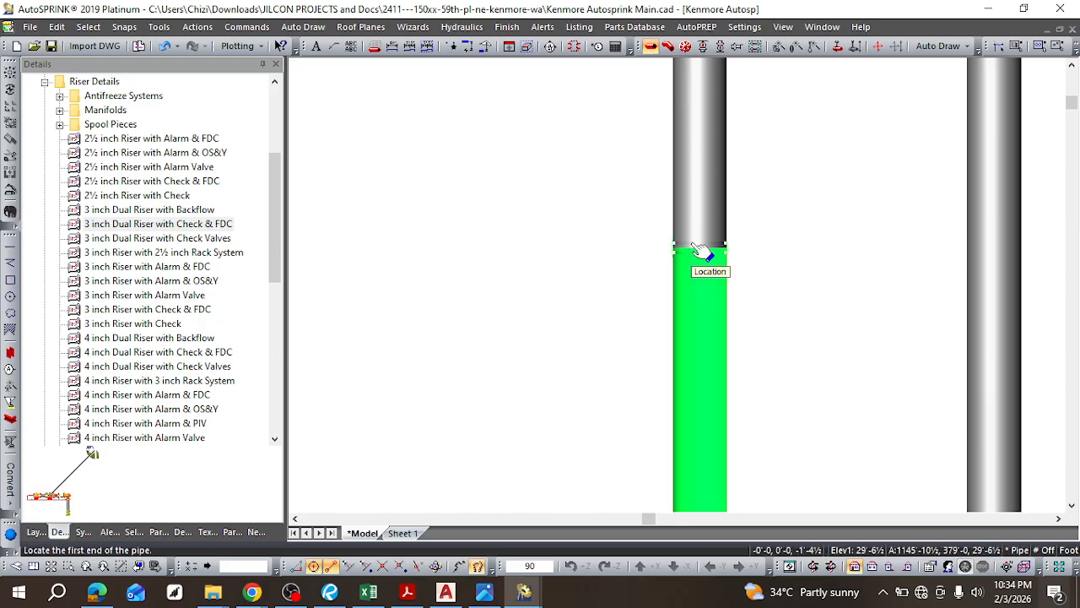
left_click(694, 249)
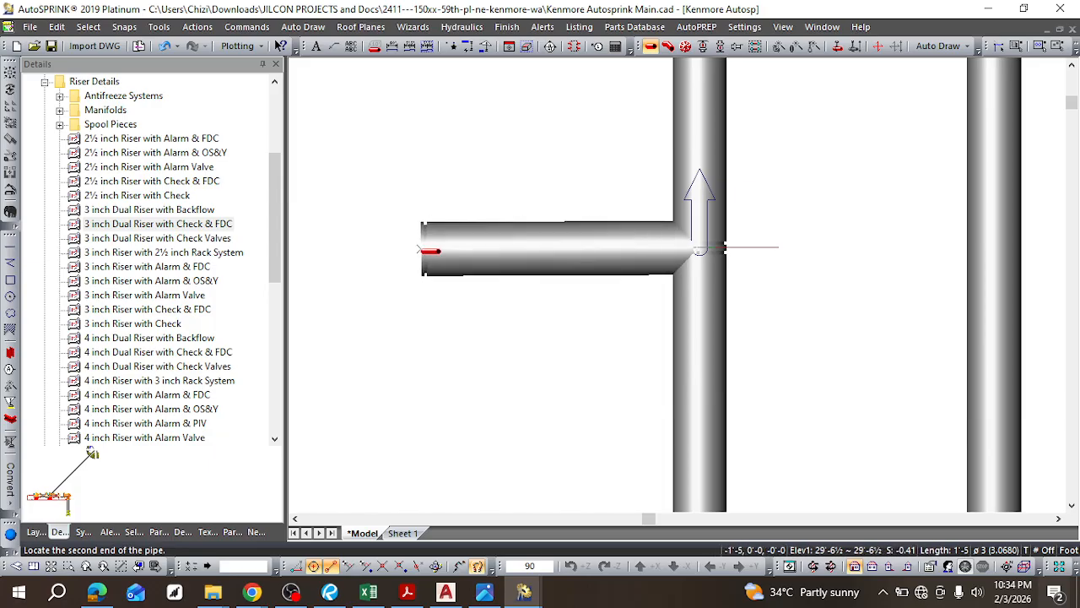
left_click(409, 248)
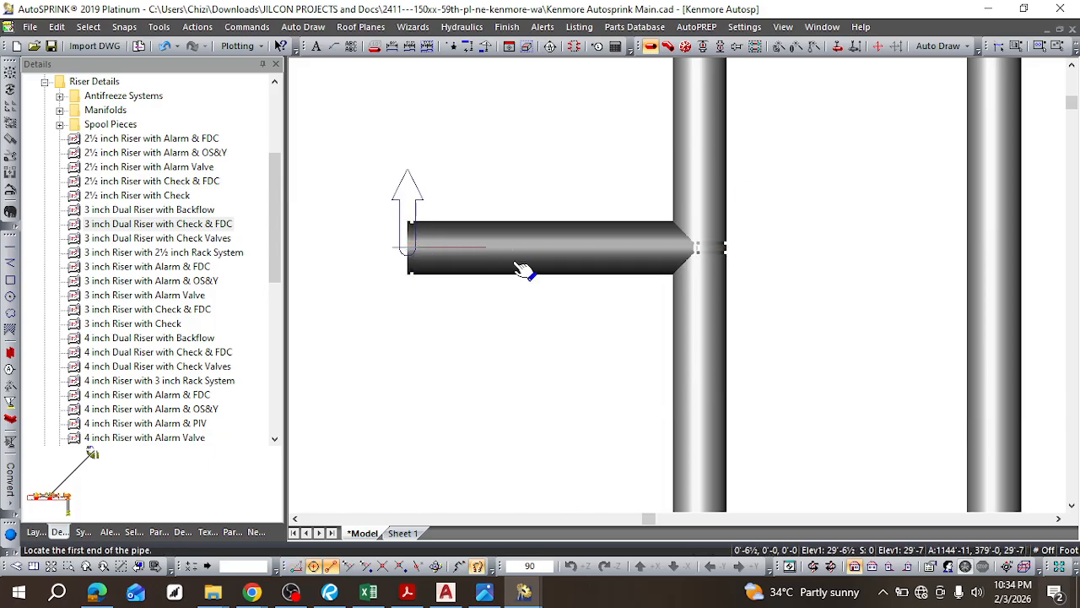
left_click(17, 566)
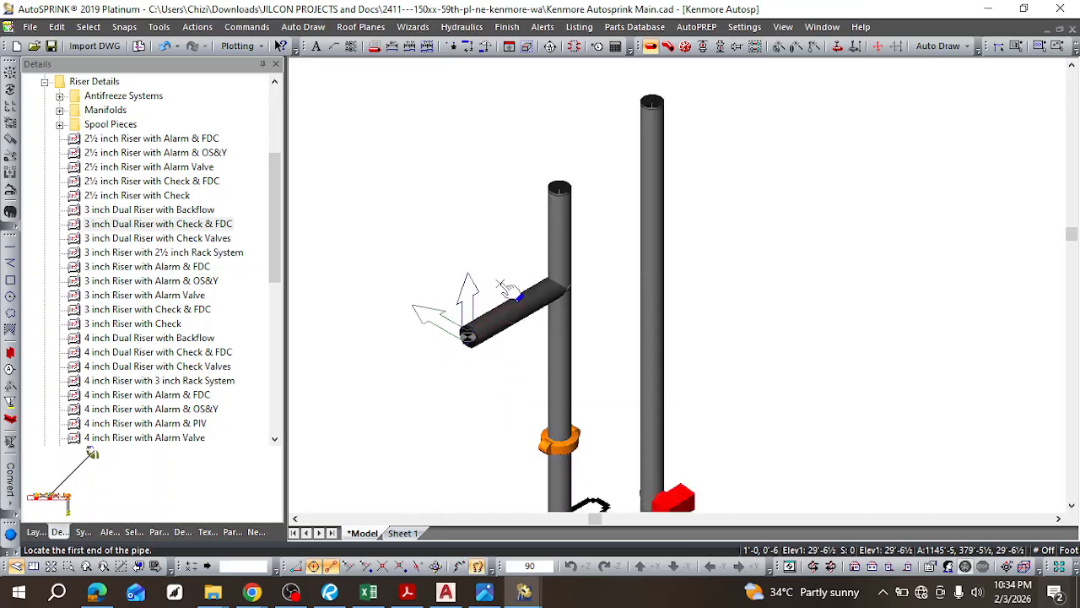
scroll(506, 289, "up", 2)
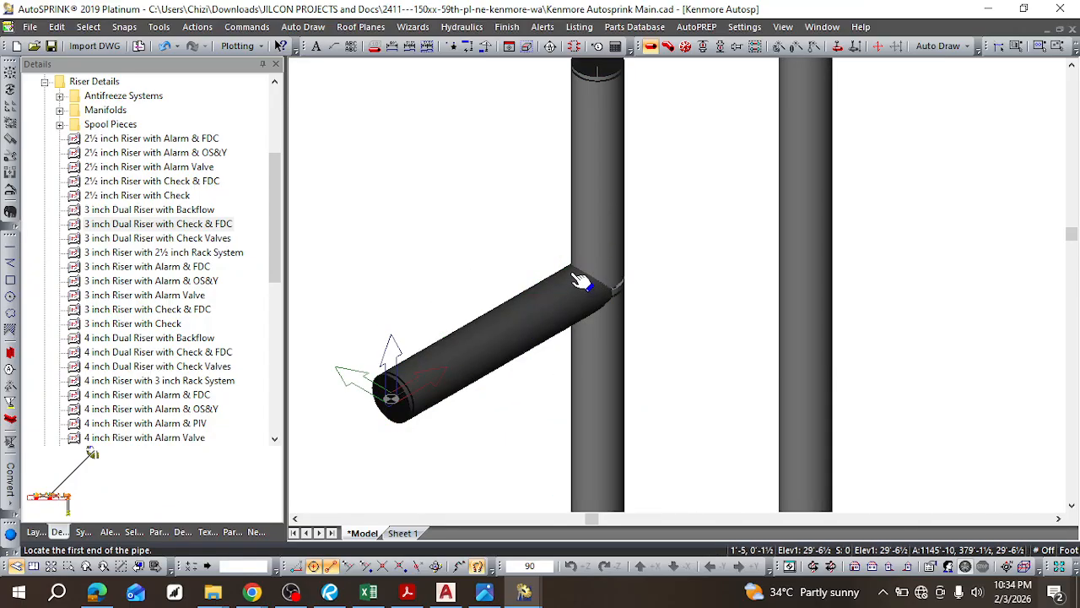
scroll(578, 284, "down", 2)
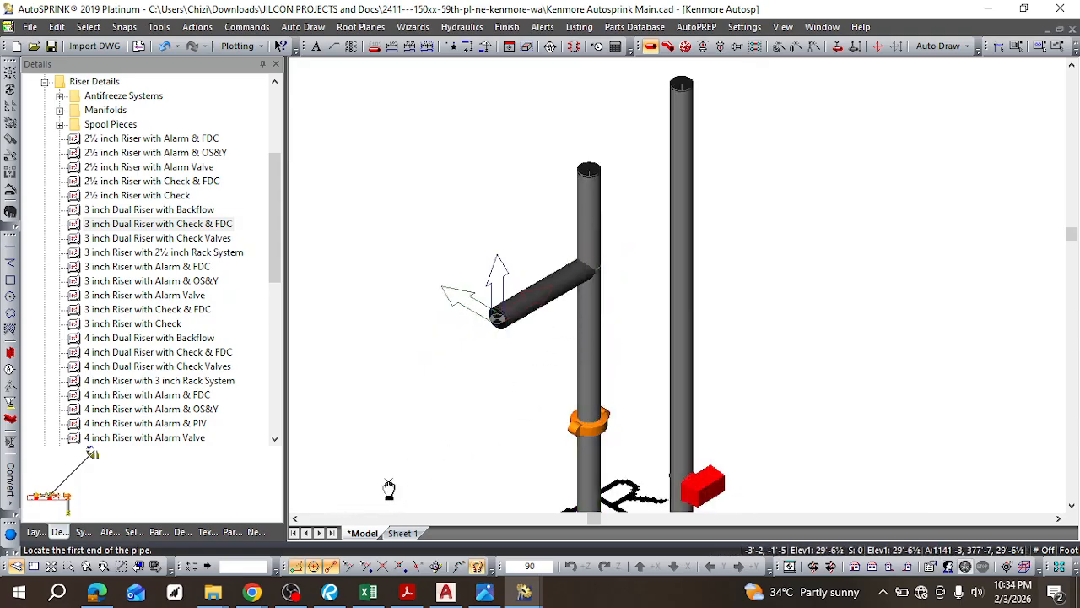
Step: Look over the available pipe sizes and compare the new horizontal stub with the existing risers' offset and branch piping
right_click(414, 470)
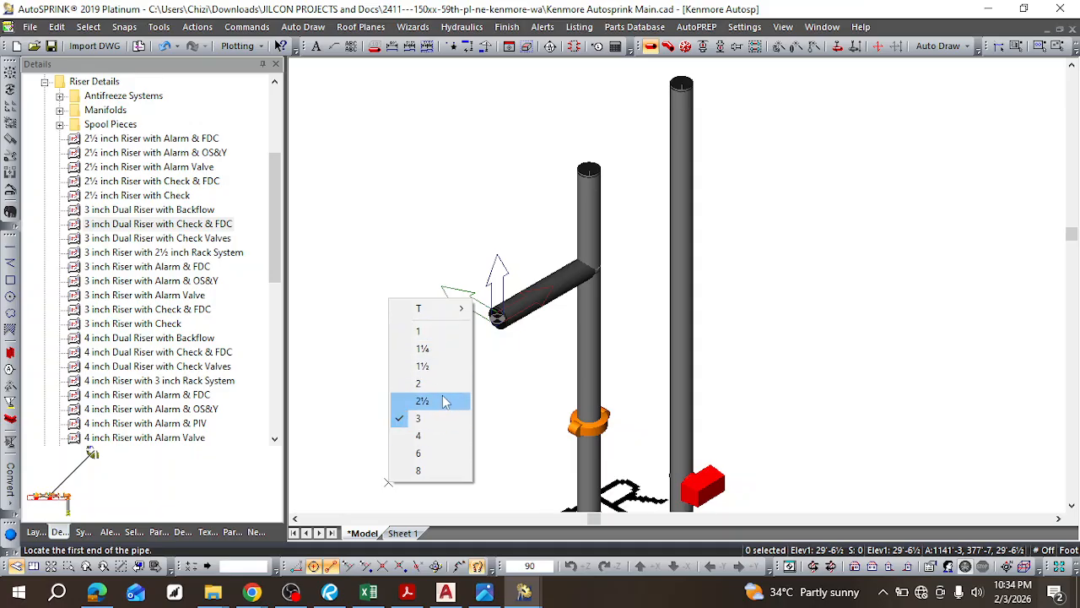
left_click(446, 402)
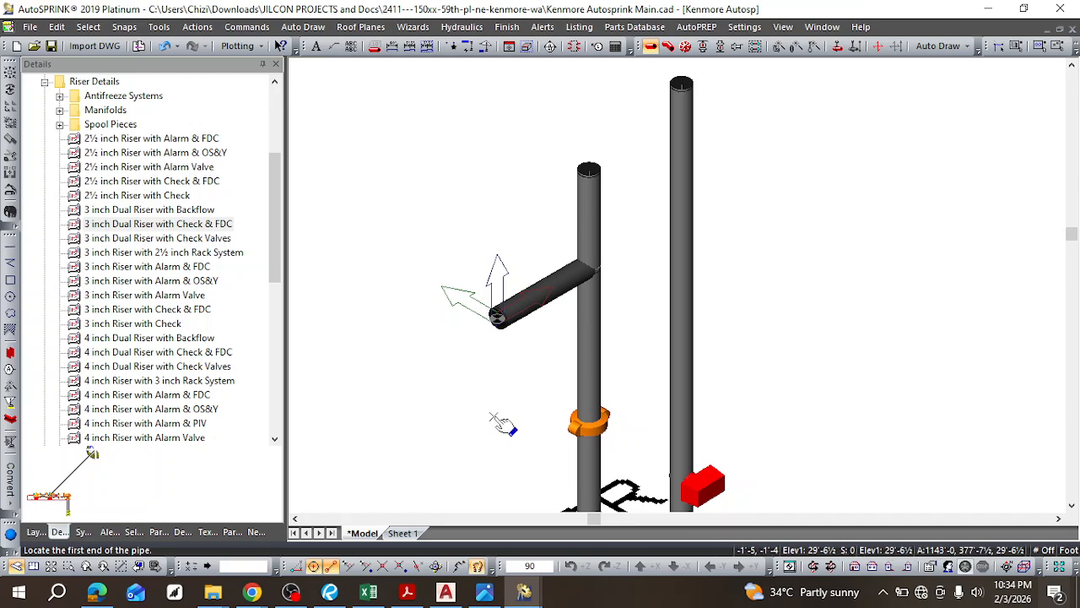
middle_click_drag(499, 424, 684, 391, "shift")
scroll(693, 418, "down", 3)
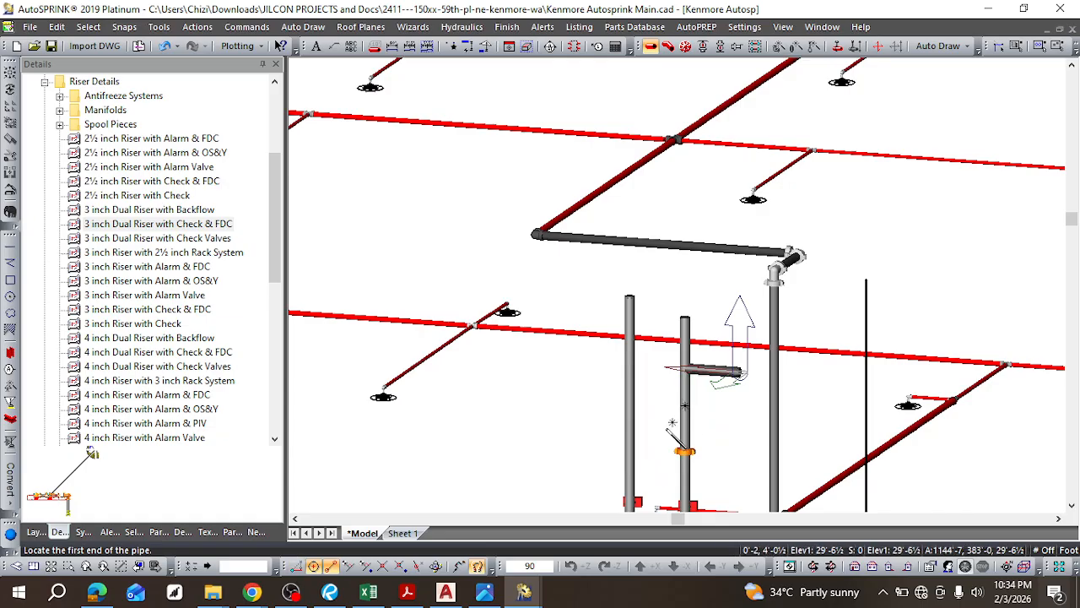
scroll(691, 413, "down", 5)
scroll(700, 337, "up", 5)
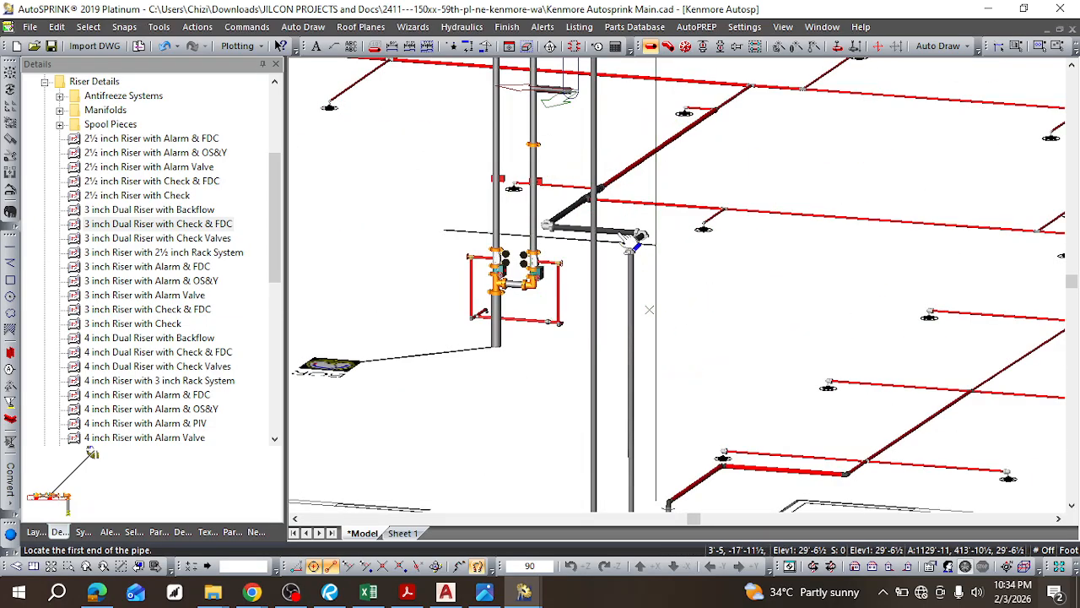
scroll(494, 202, "down", 1)
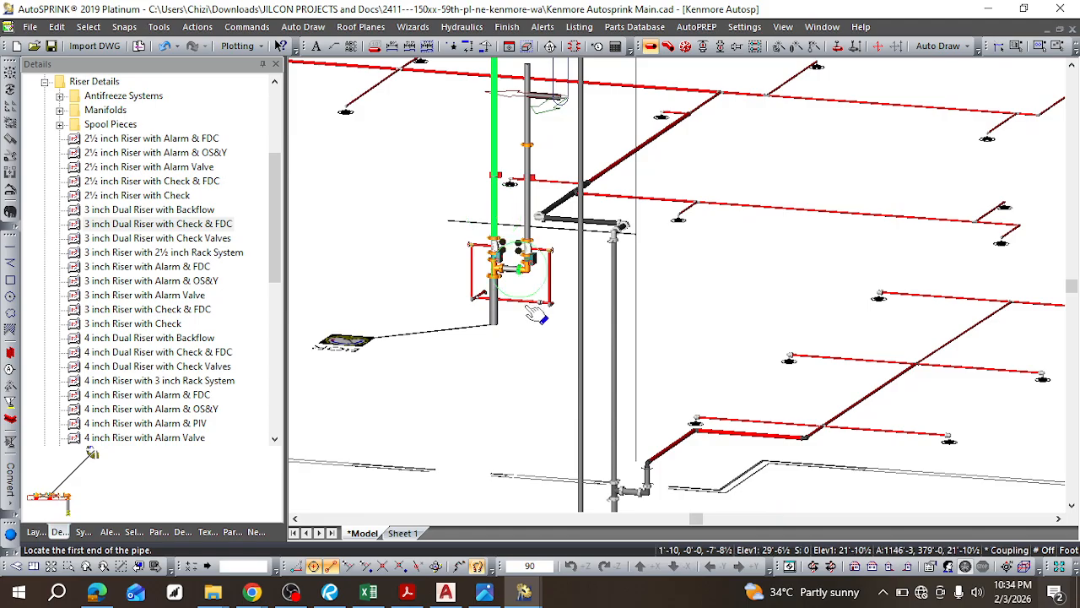
middle_click_drag(497, 312, 624, 285)
scroll(624, 285, "down", 3)
scroll(633, 292, "down", 3)
scroll(687, 255, "down", 2)
scroll(692, 263, "up", 5)
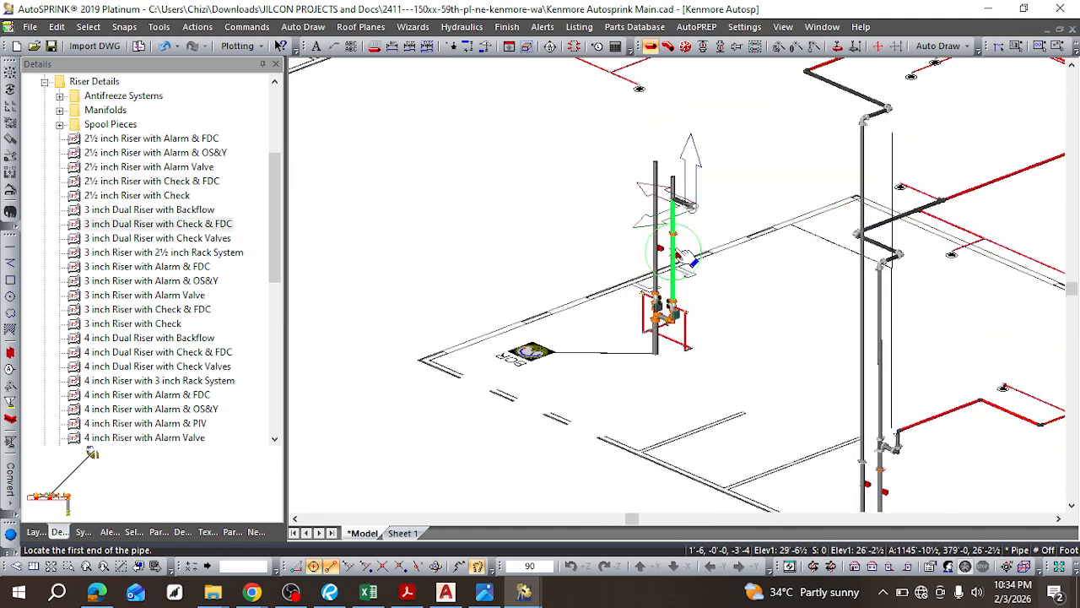
scroll(692, 263, "up", 2)
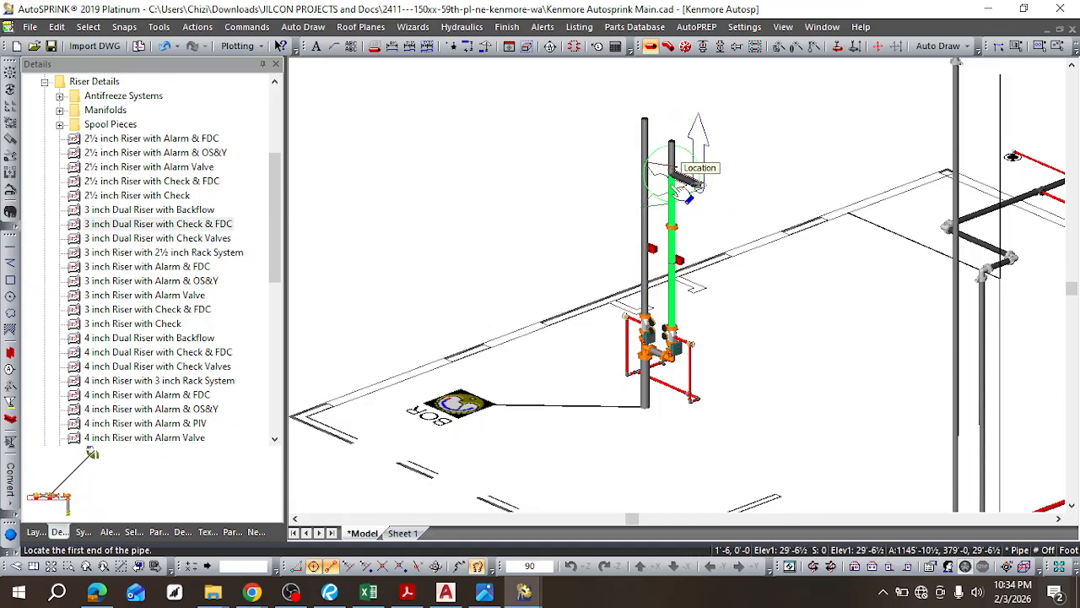
Step: Try pipe size 1 on the second riser pipe below the horizontal stub and undo the change
right_click(672, 209)
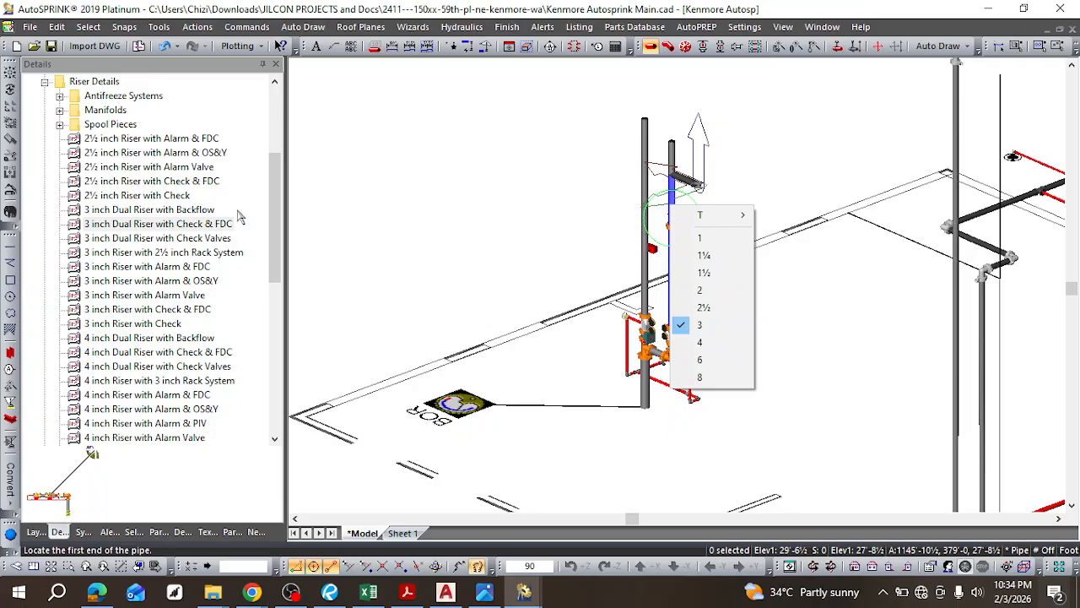
left_click(698, 237)
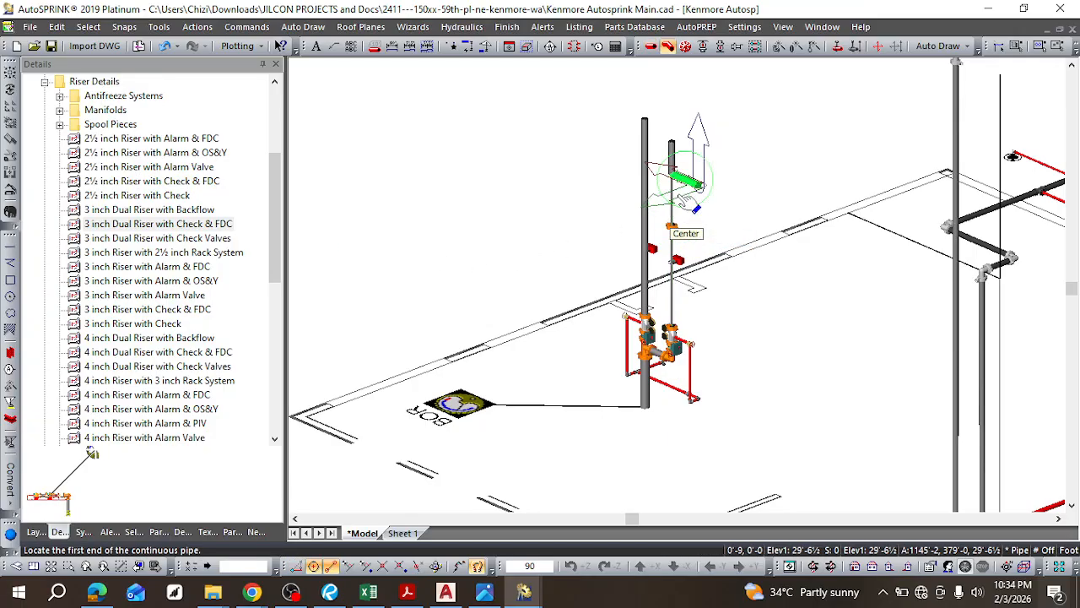
scroll(685, 202, "up", 3)
left_click(686, 203)
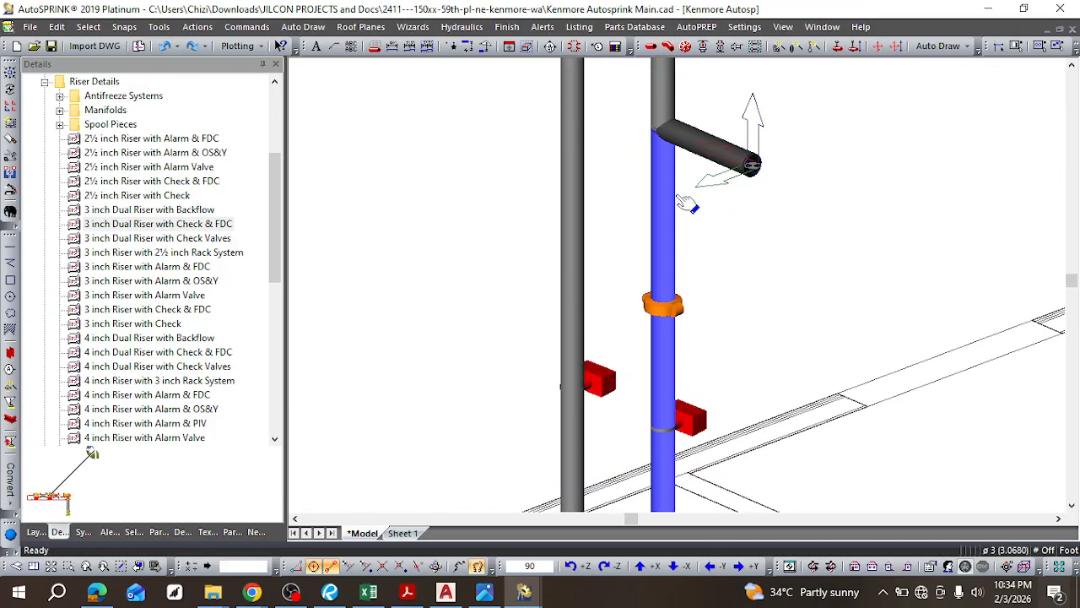
scroll(665, 222, "down", 6)
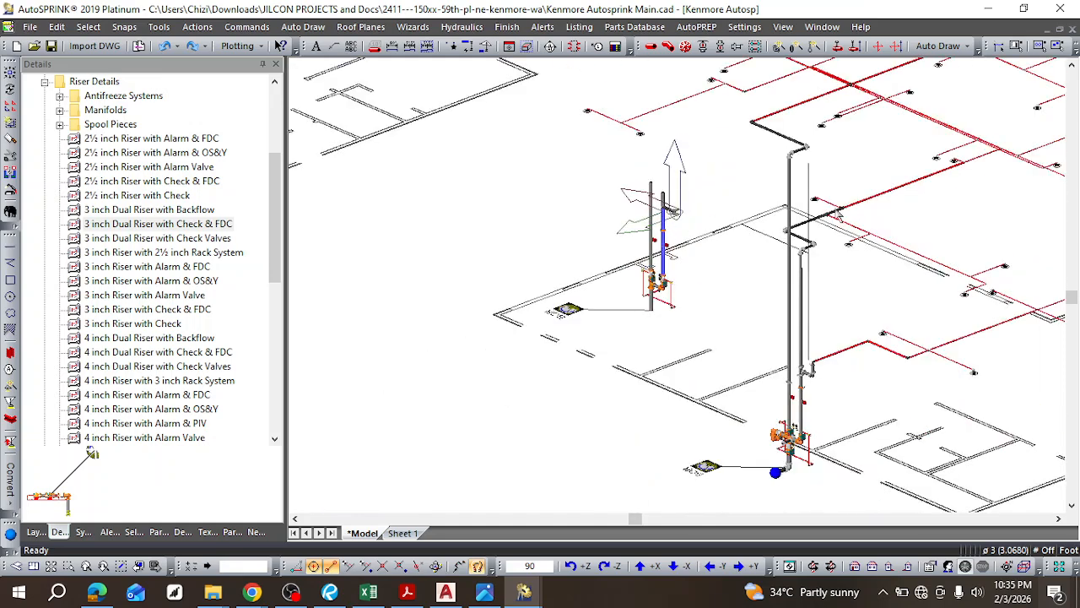
scroll(762, 210, "up", 5)
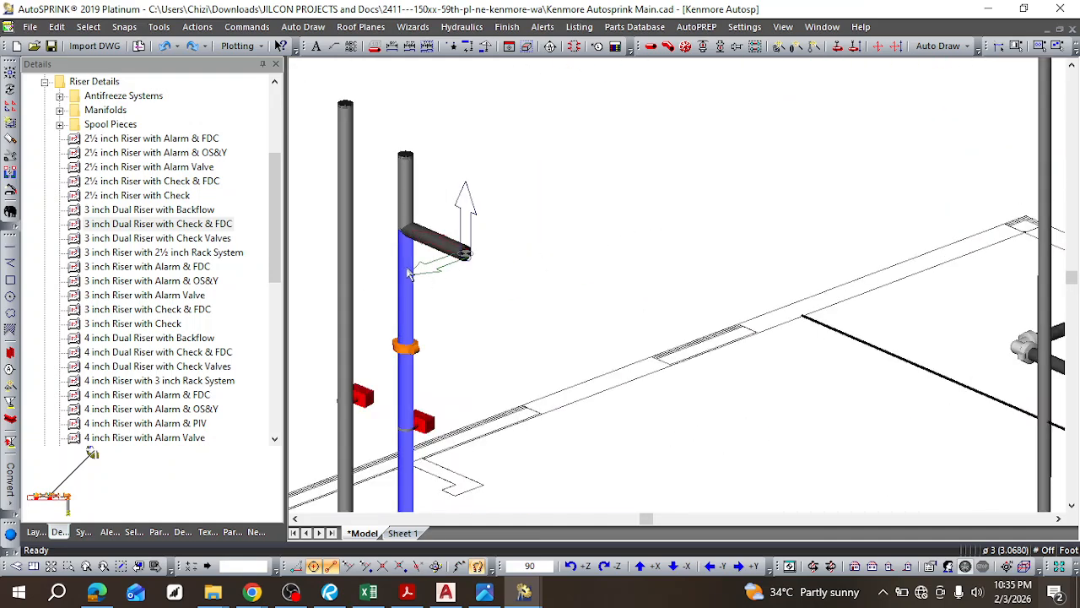
right_click(409, 271)
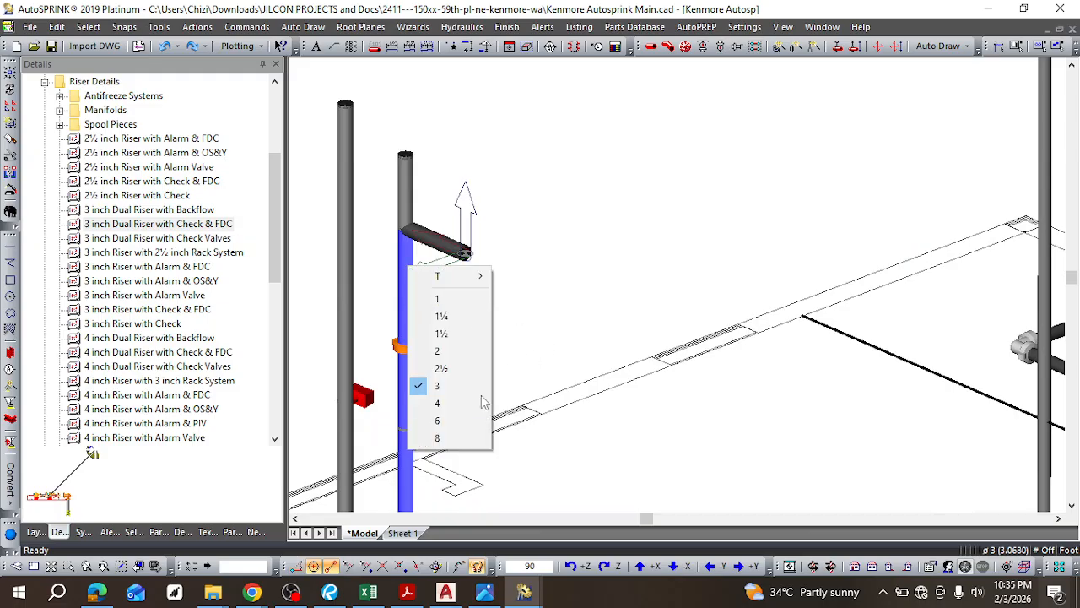
left_click(524, 317)
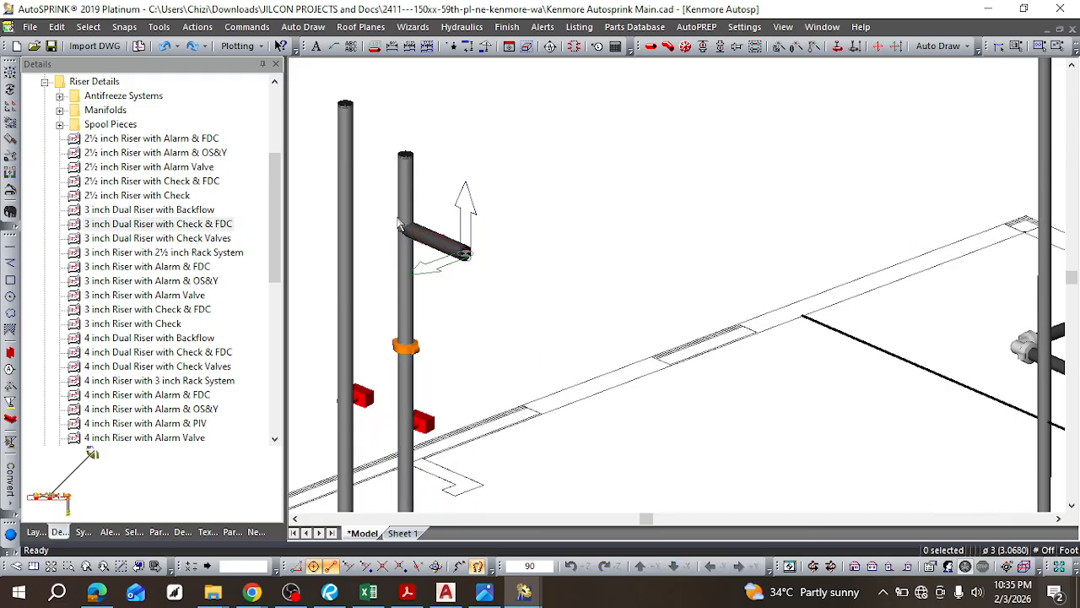
Step: Run Auto Fittings on the short vertical pipe above the stub, accepting the 3 inch Grooved Tee, DI, Galv and the Grooved Drain Cap (1/2" Outlet)
scroll(399, 224, "down", 3)
scroll(405, 211, "up", 5)
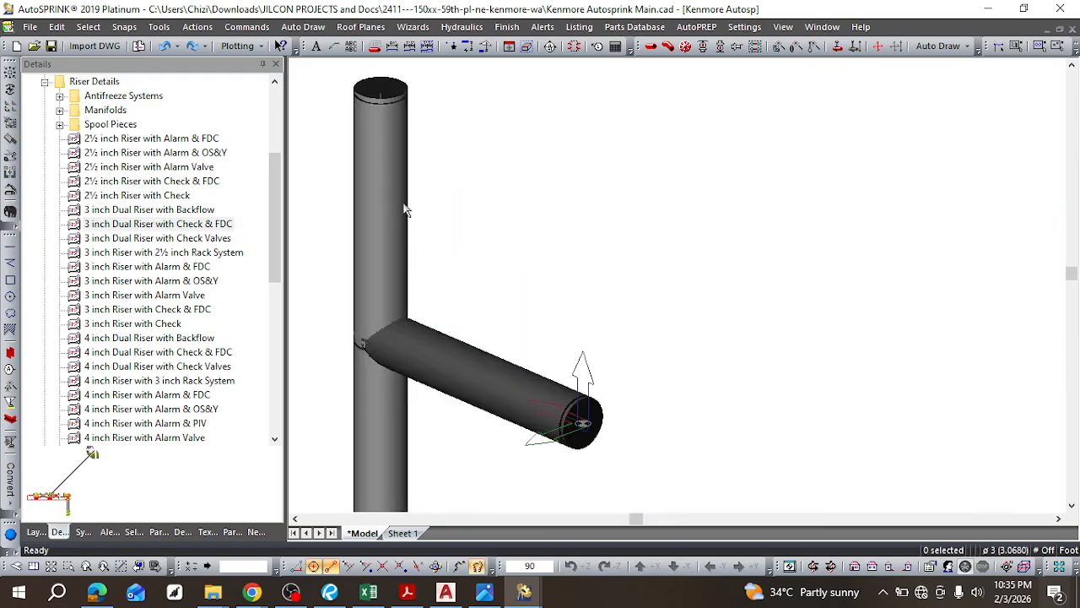
right_click(380, 302)
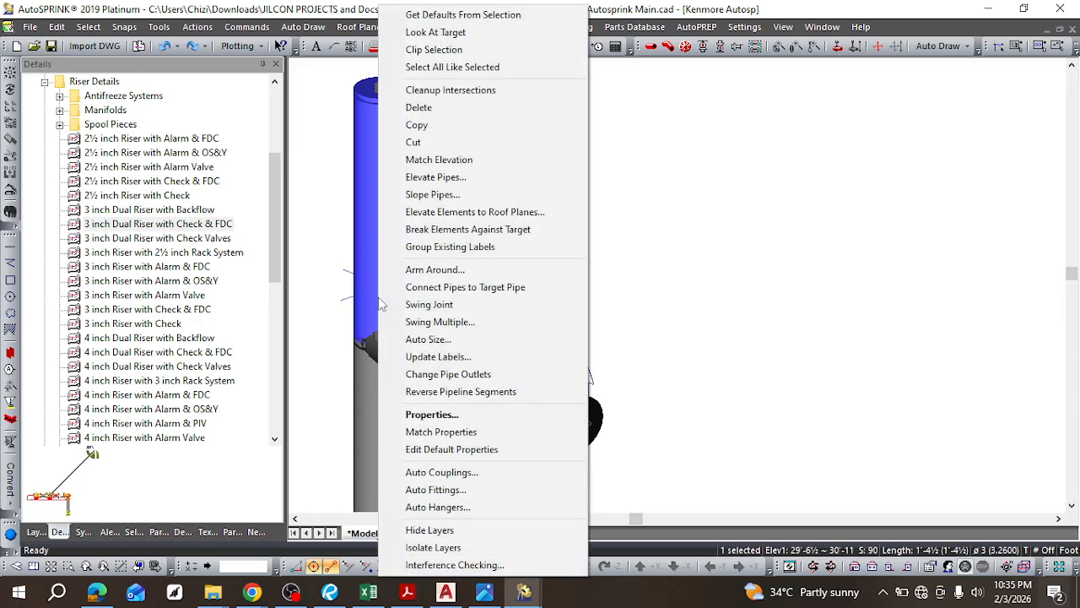
left_click(435, 491)
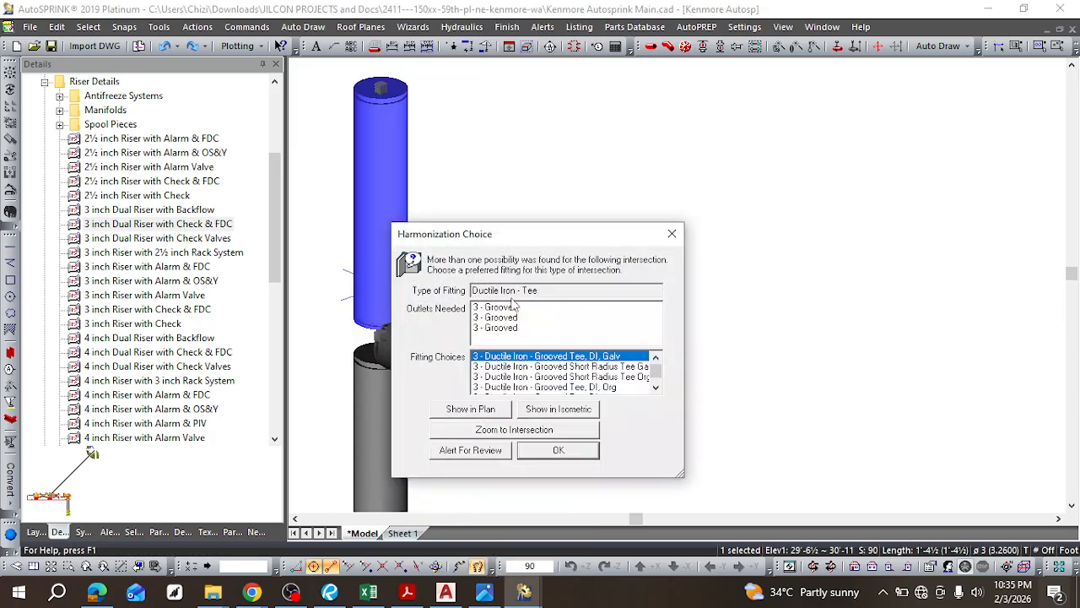
left_click(546, 454)
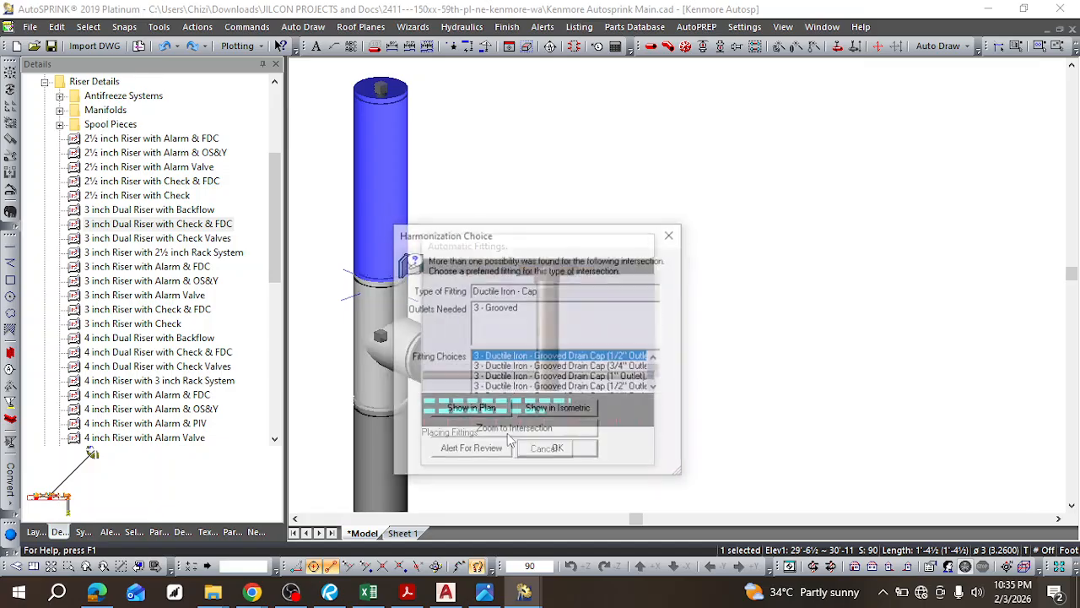
left_click(557, 452)
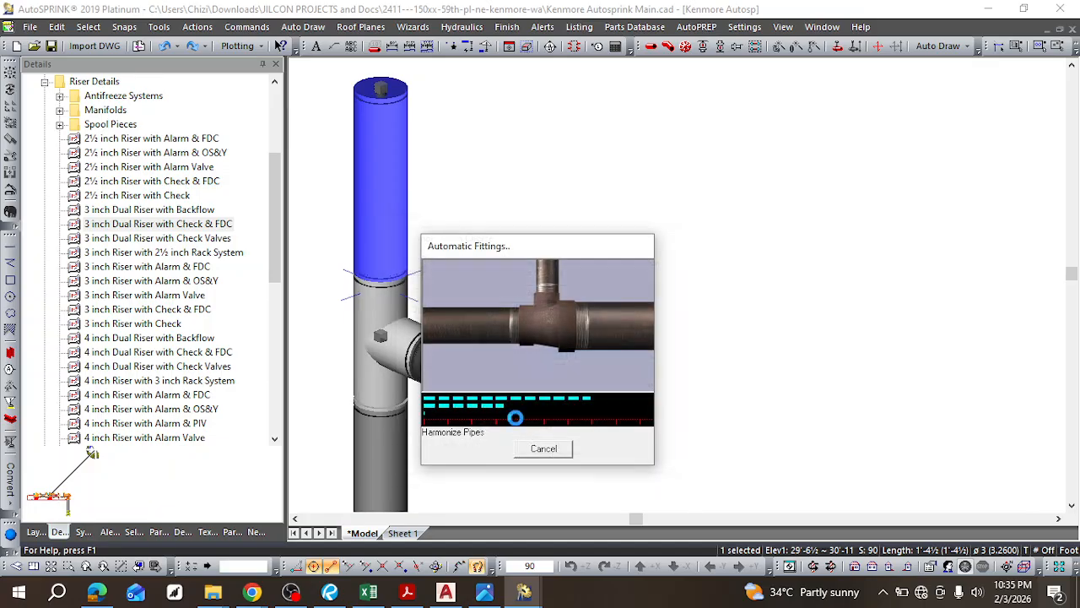
Step: Inspect the tee, couplings and cap on the new second riser and compare them with the neighbouring riser pipe
scroll(435, 300, "down", 2)
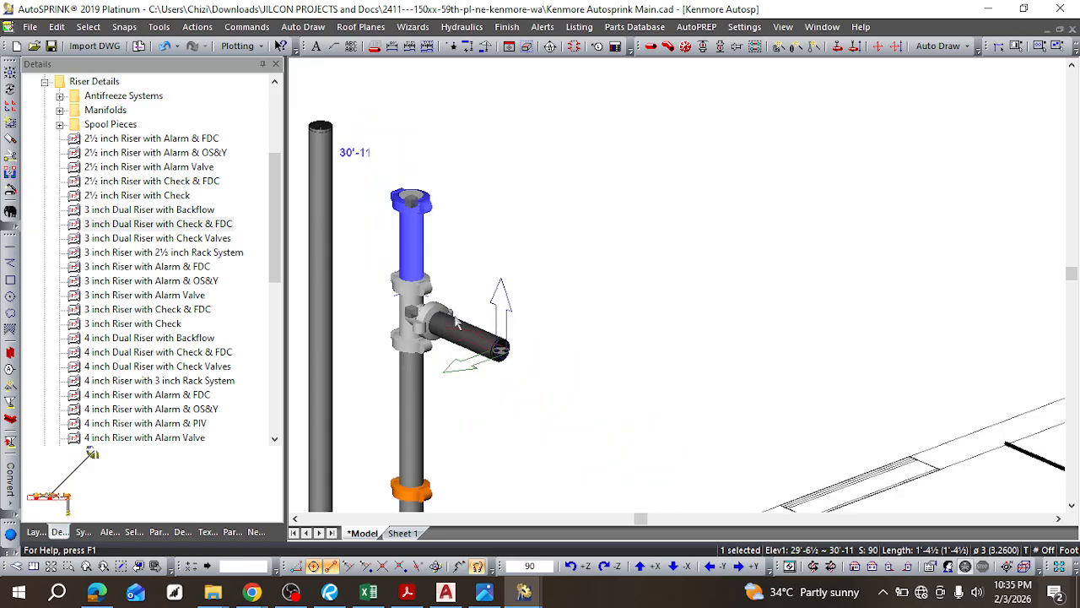
scroll(443, 327, "down", 3)
scroll(427, 301, "up", 3)
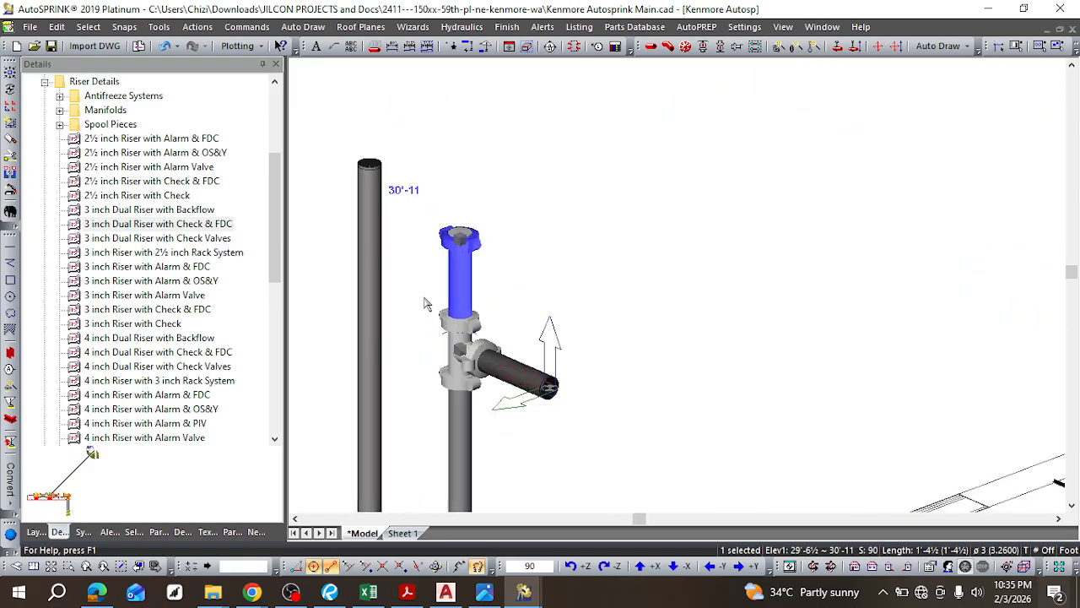
scroll(459, 324, "down", 2)
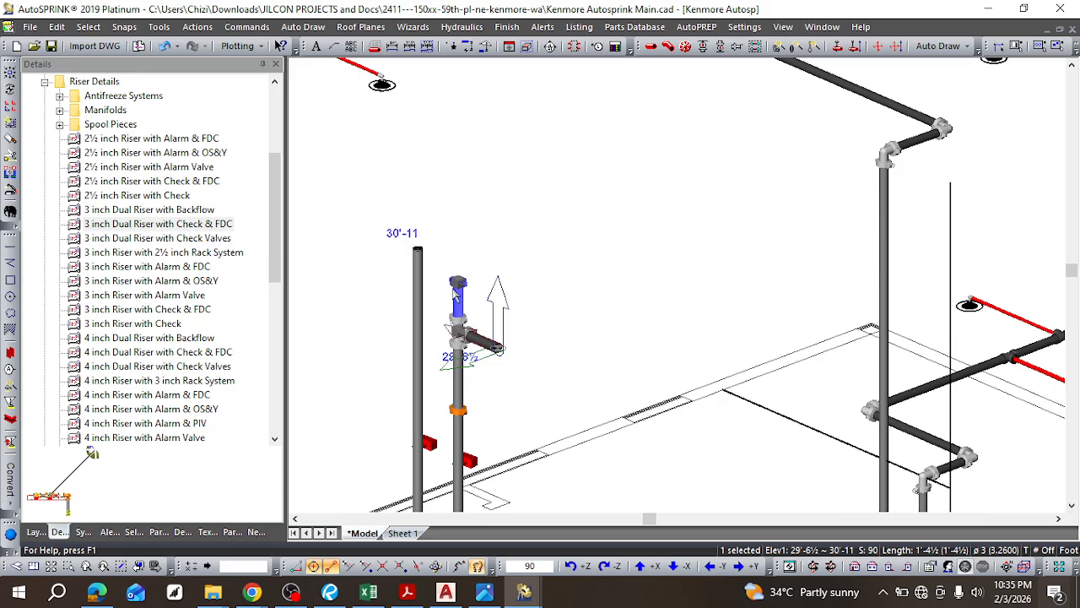
scroll(456, 295, "up", 2)
scroll(458, 299, "down", 4)
scroll(448, 478, "up", 2)
scroll(446, 481, "down", 3)
scroll(458, 337, "up", 4)
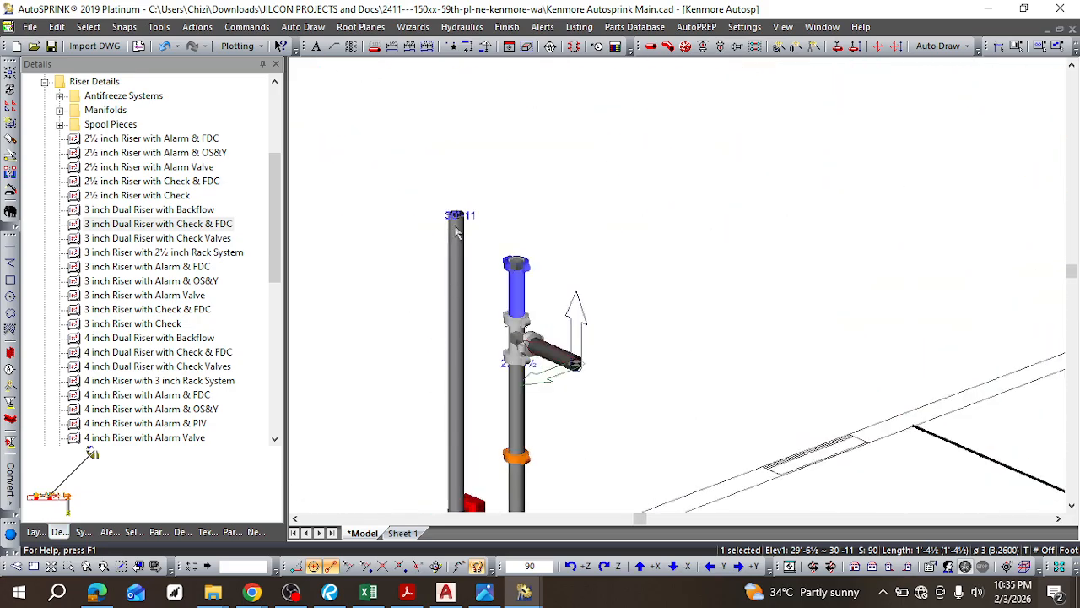
scroll(498, 278, "up", 3)
scroll(506, 321, "down", 1)
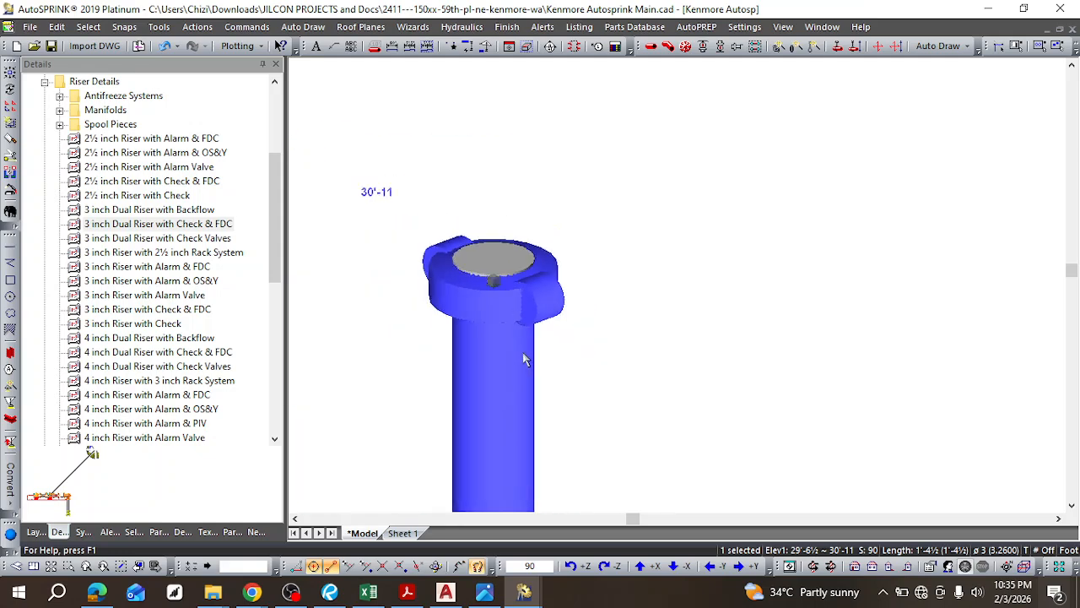
scroll(523, 359, "down", 2)
scroll(524, 430, "up", 4)
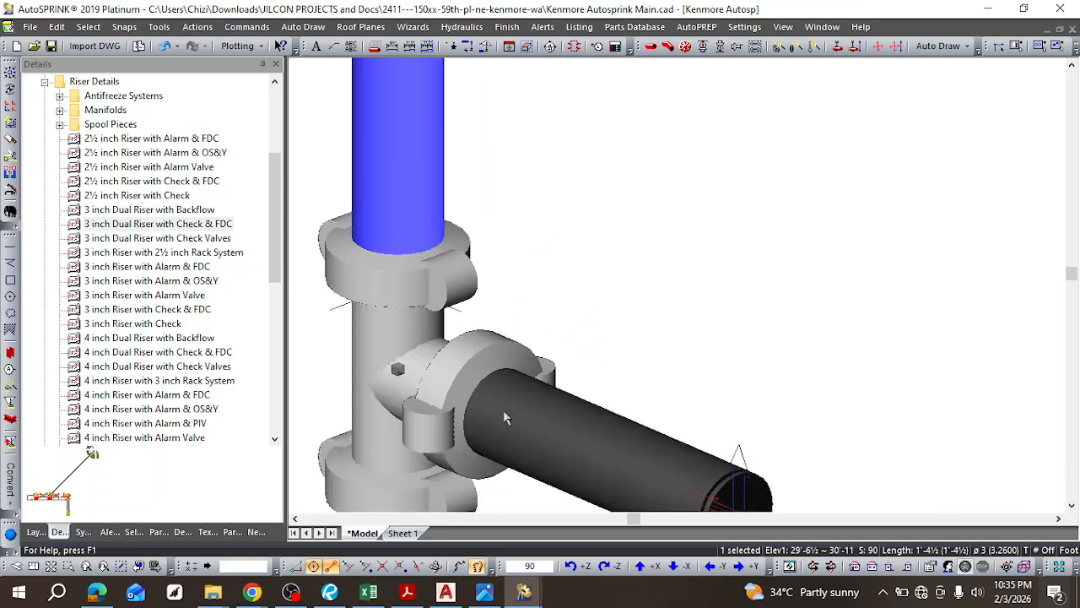
scroll(393, 364, "down", 2)
scroll(393, 364, "down", 3)
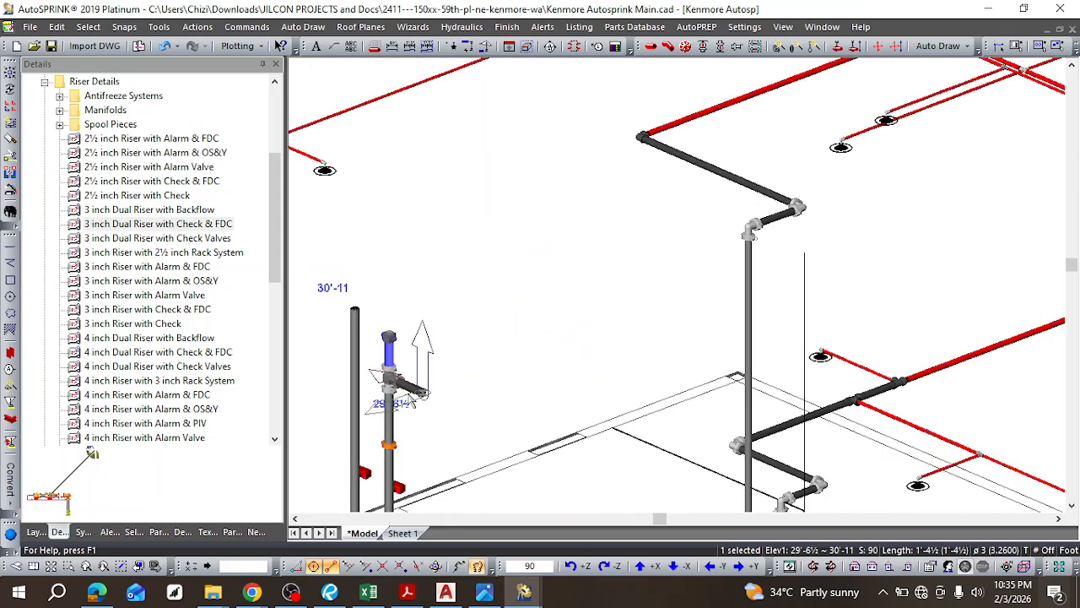
Step: Examine how the lower branch of the existing dual riser leaves its tee and connects to the red sprinkler piping
scroll(430, 404, "down", 4)
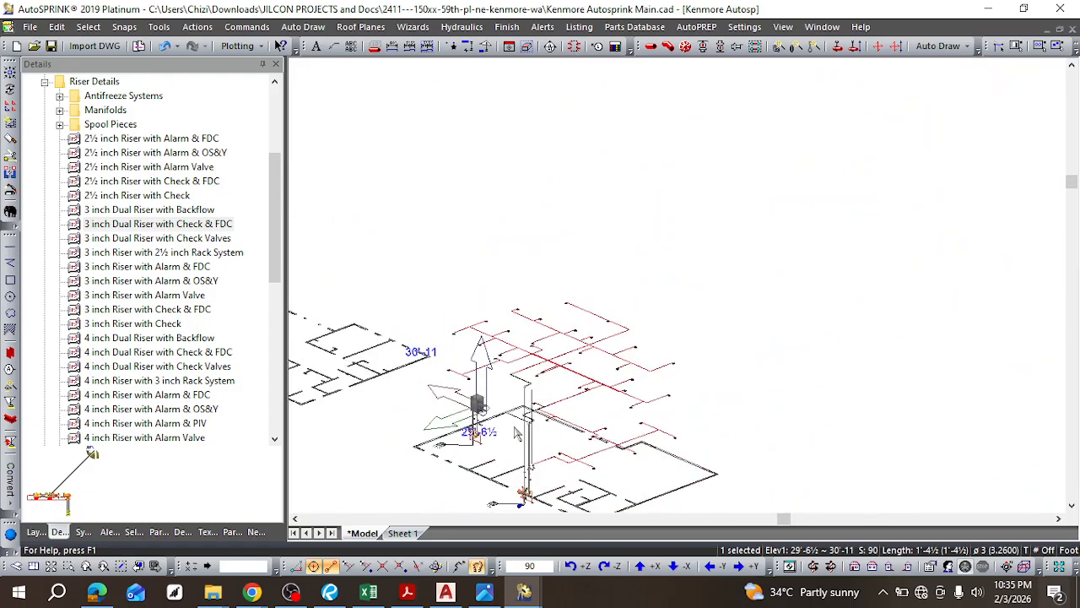
scroll(519, 476, "up", 5)
scroll(525, 477, "up", 4)
scroll(530, 354, "down", 2)
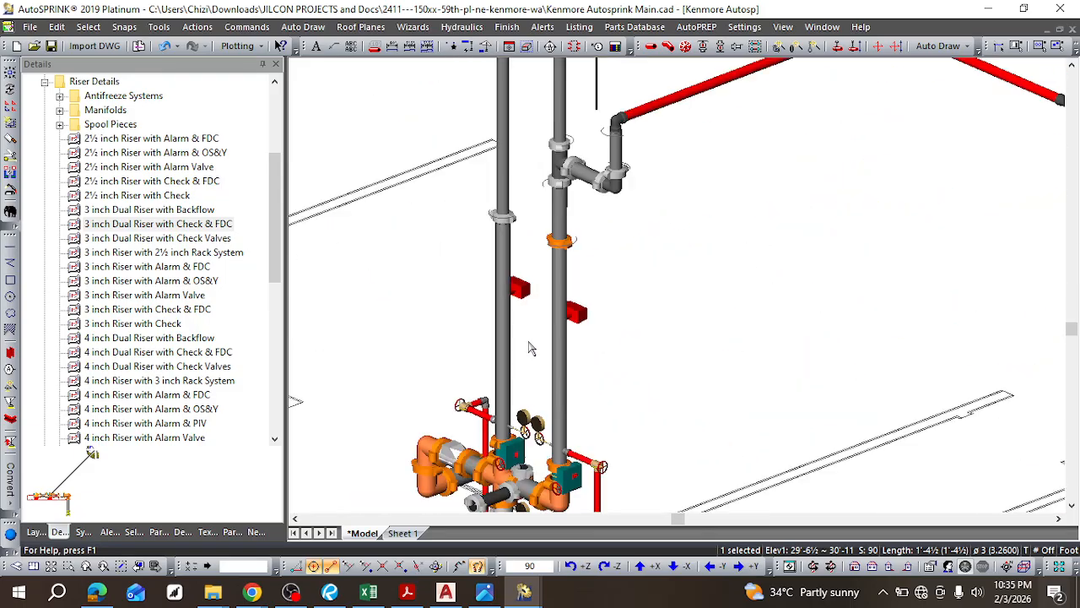
scroll(567, 168, "up", 2)
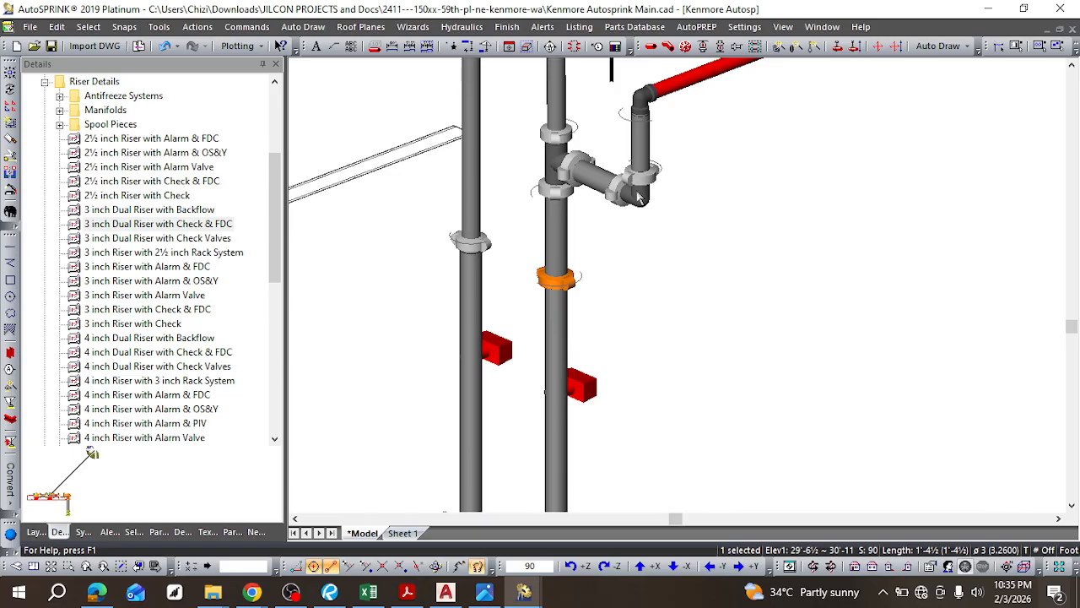
scroll(642, 108, "down", 3)
scroll(685, 93, "down", 3)
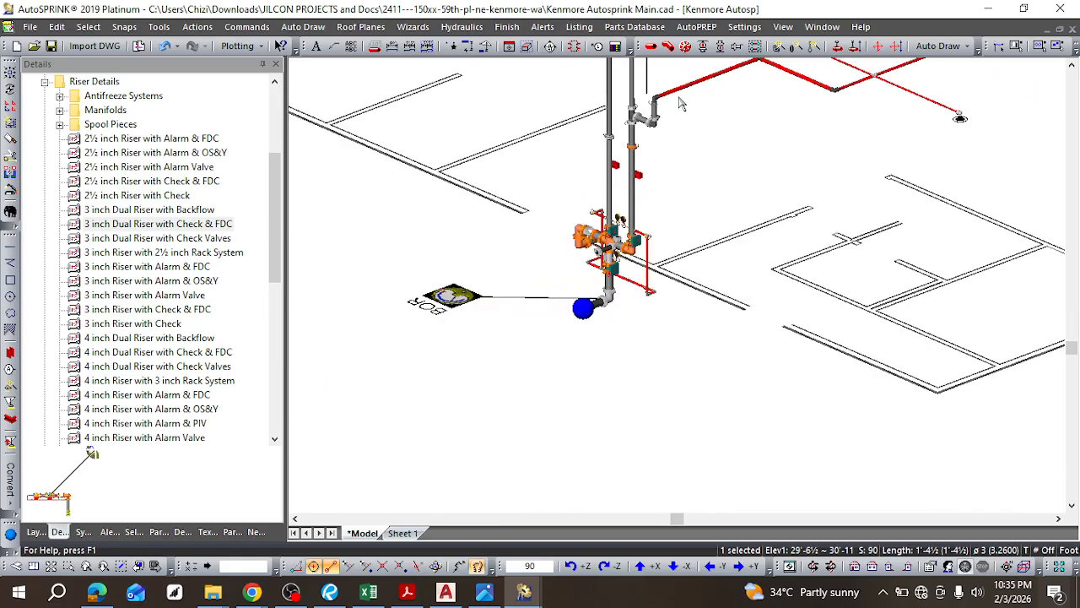
scroll(709, 108, "up", 1)
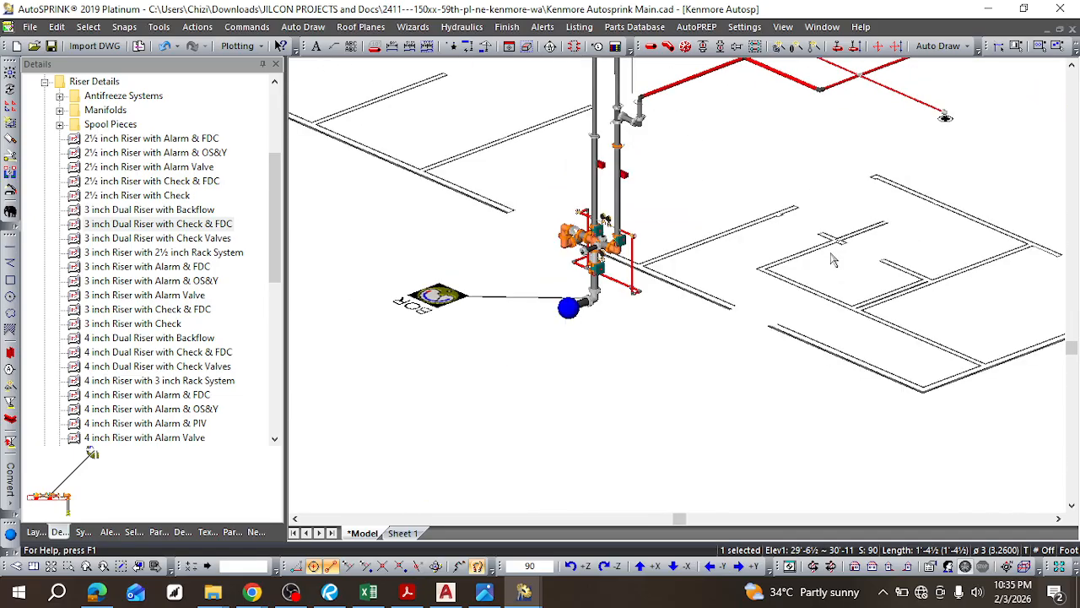
left_click(1073, 67)
left_click(1073, 66)
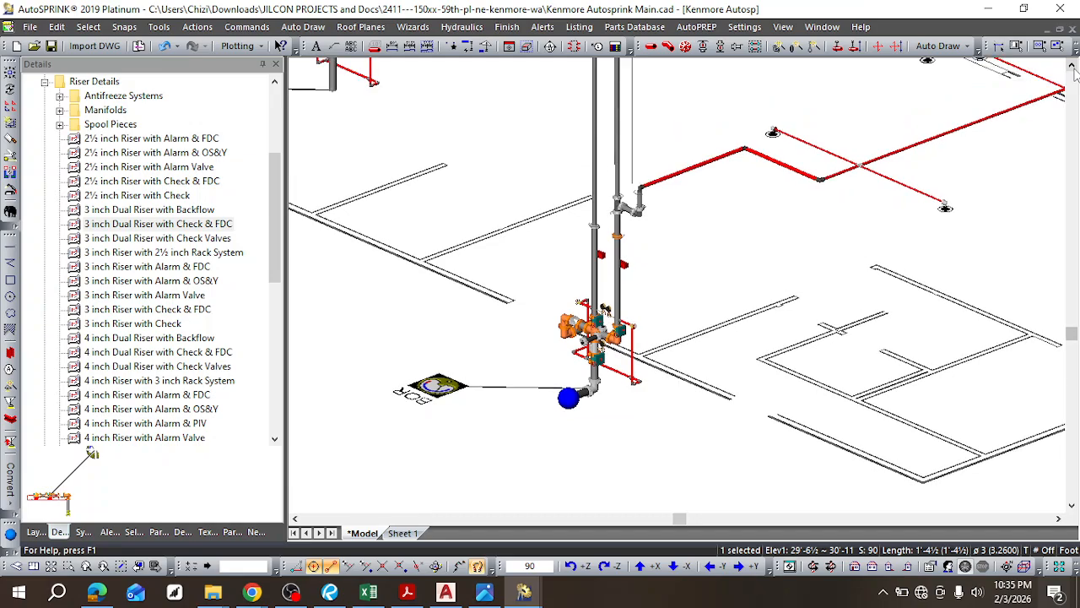
left_click(1072, 67)
left_click(1072, 66)
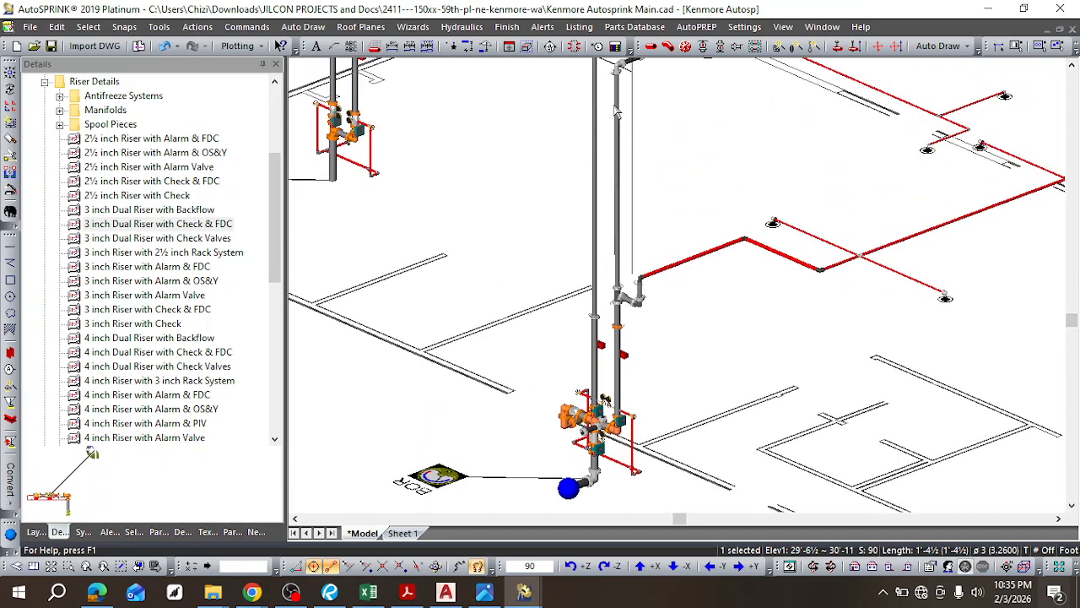
scroll(617, 113, "down", 2)
scroll(617, 113, "up", 2)
scroll(617, 113, "down", 3)
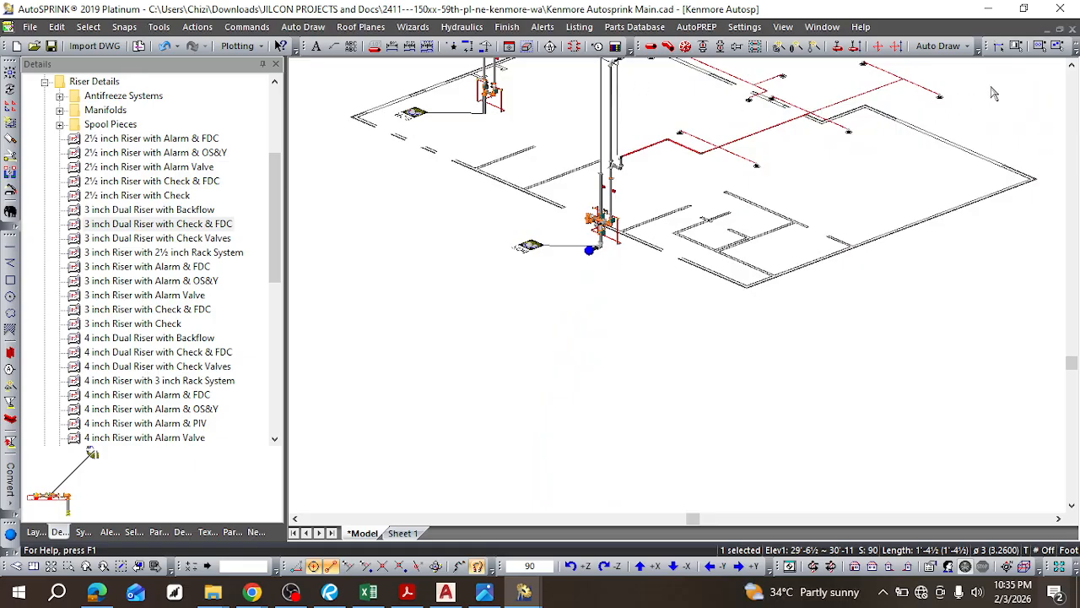
scroll(616, 165, "down", 1)
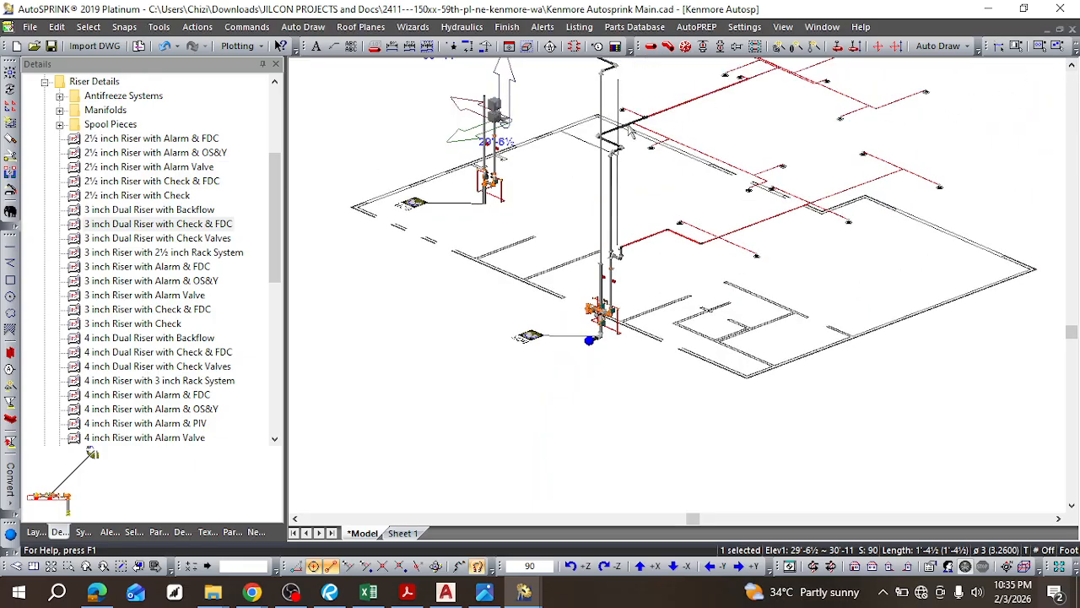
Step: Examine the existing risers' upper offsets, elbows and the fittings where they join the sprinkler mains and branch lines
scroll(617, 164, "up", 4)
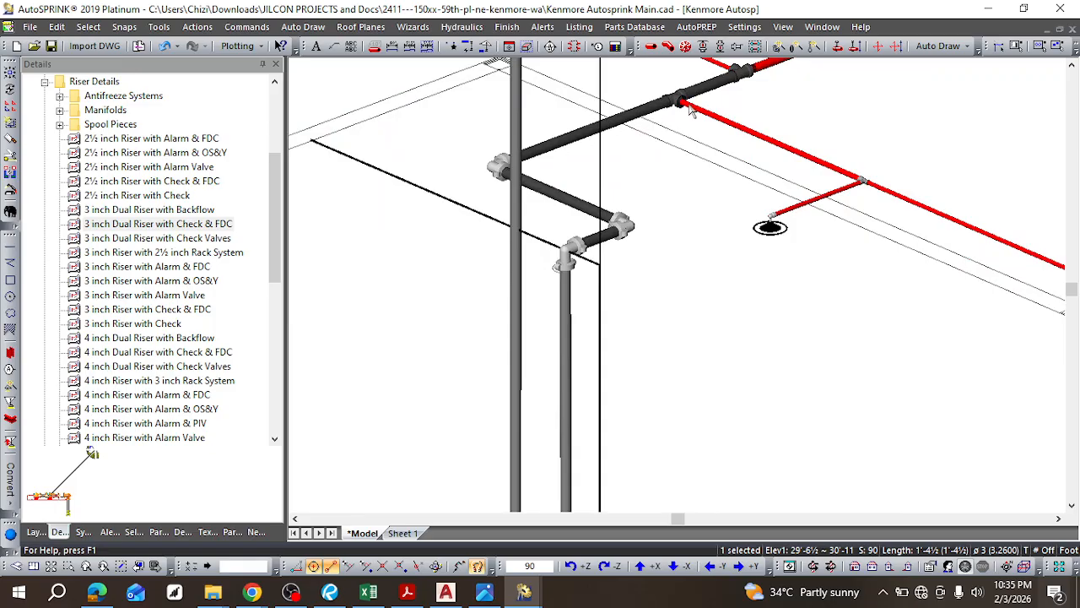
scroll(688, 110, "up", 3)
scroll(700, 93, "down", 5)
scroll(712, 78, "up", 5)
scroll(711, 78, "down", 4)
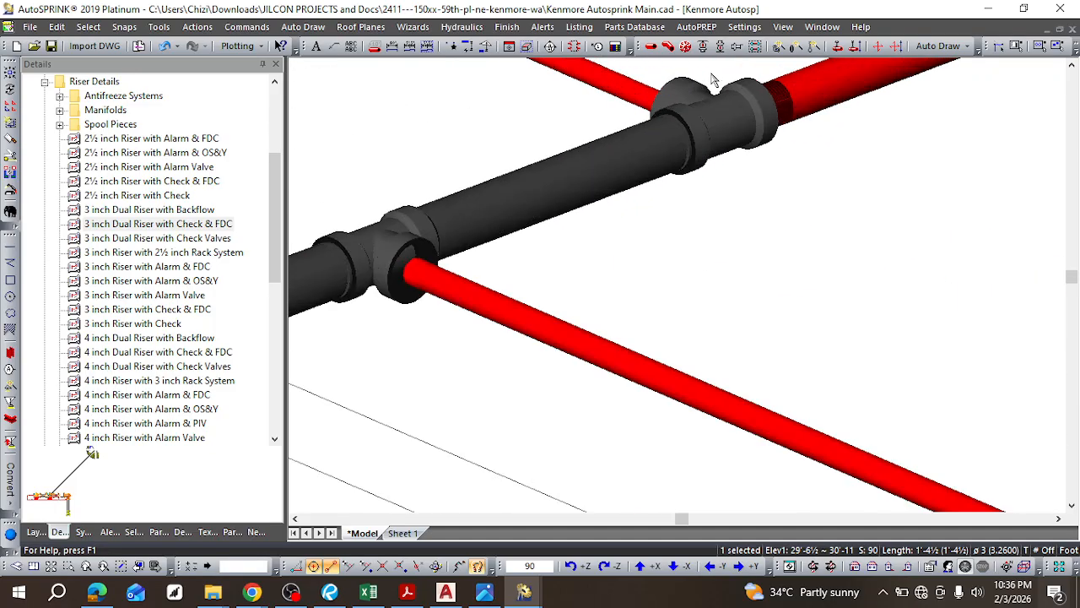
scroll(397, 261, "down", 2)
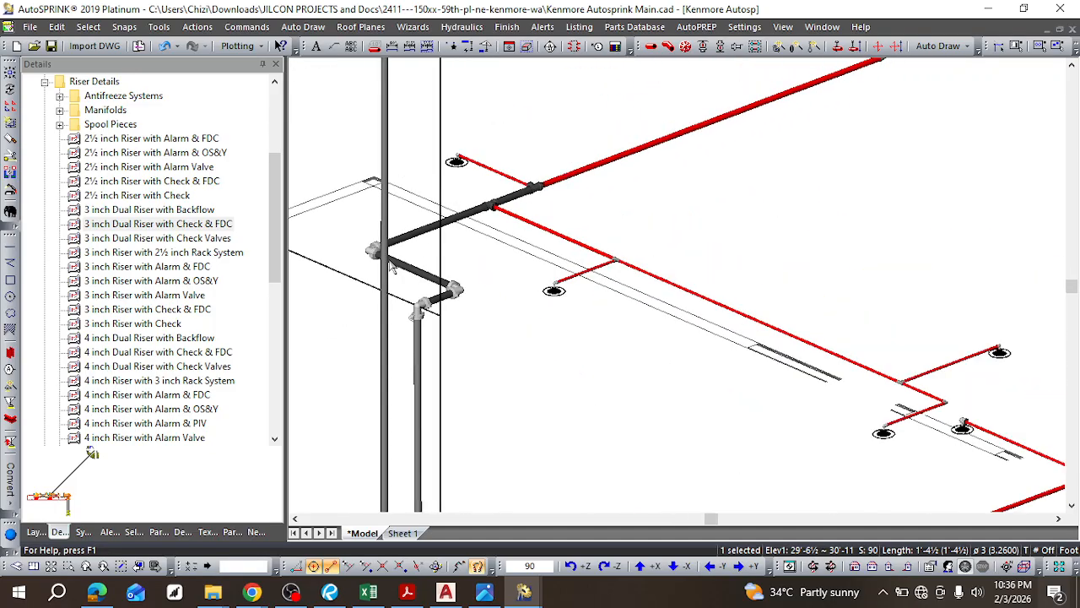
scroll(386, 194, "down", 2)
scroll(384, 105, "up", 4)
scroll(384, 97, "down", 1)
scroll(384, 97, "down", 3)
scroll(392, 81, "up", 2)
scroll(393, 81, "up", 5)
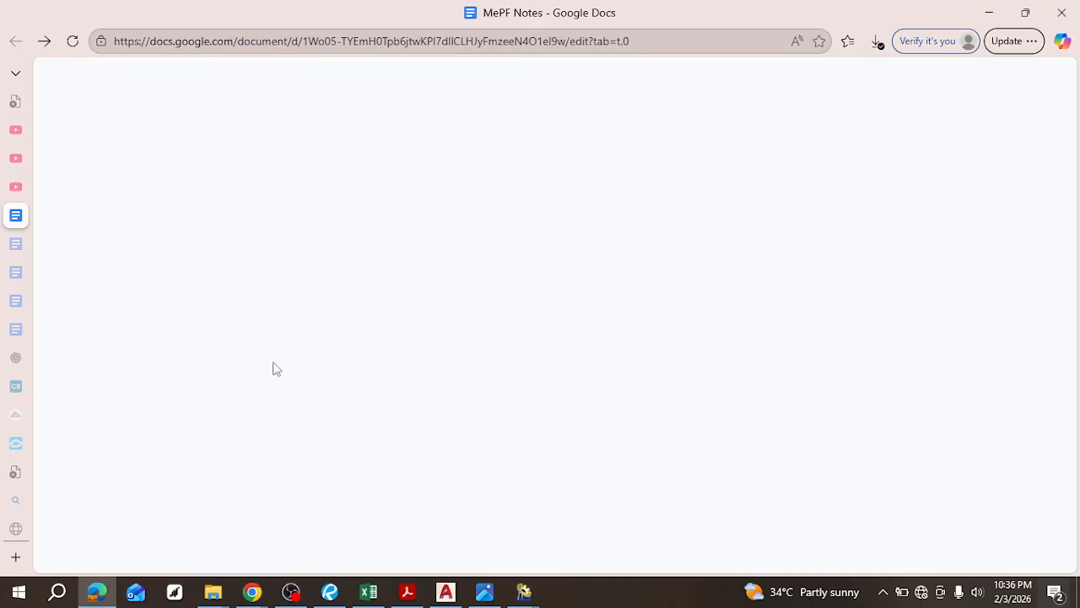
Step: Switch to the MePF Notes document in the browser, review the numbered sprinkler design steps, and return to the AutoSPRINK model
scroll(367, 438, "down", 1)
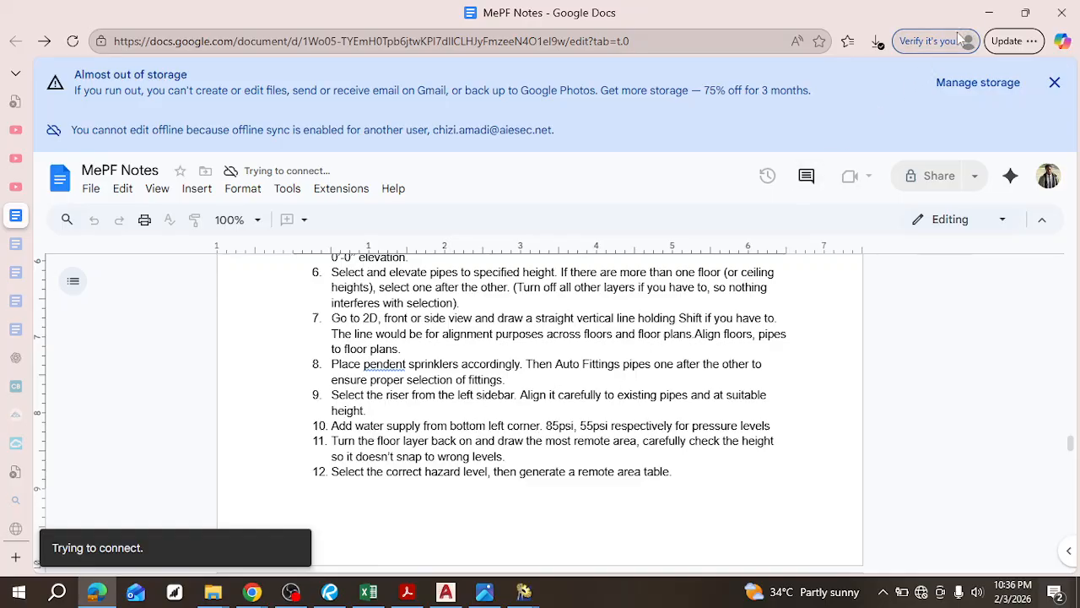
left_click(989, 13)
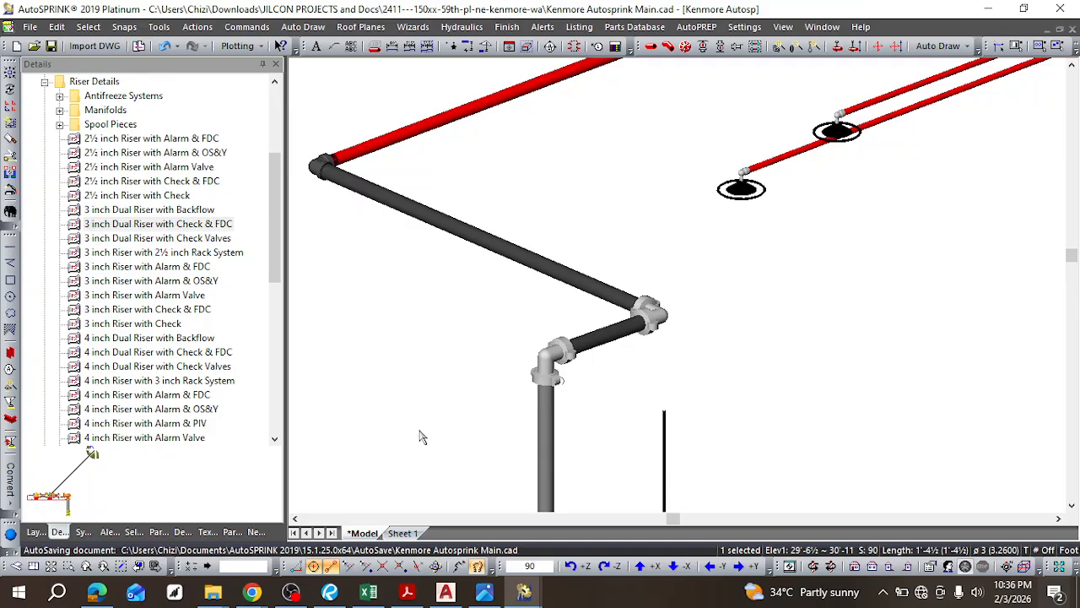
Step: Delete the new 3 inch dual riser assembly with its added piping, fittings and BOR marker, using a selection window around it
scroll(434, 379, "down", 5)
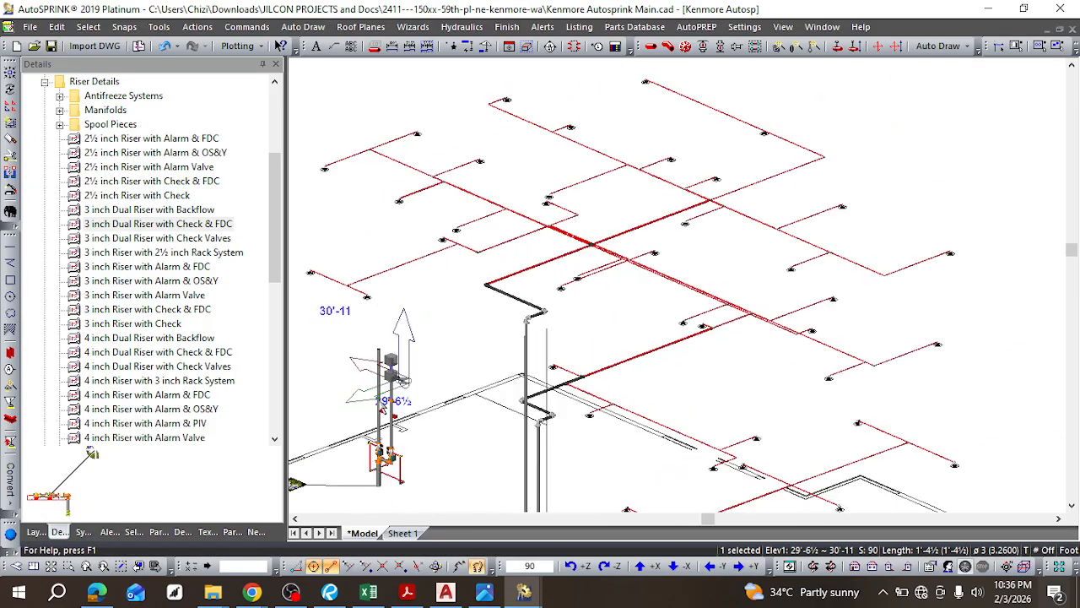
left_click(396, 518)
scroll(620, 503, "up", 1)
scroll(628, 500, "up", 2)
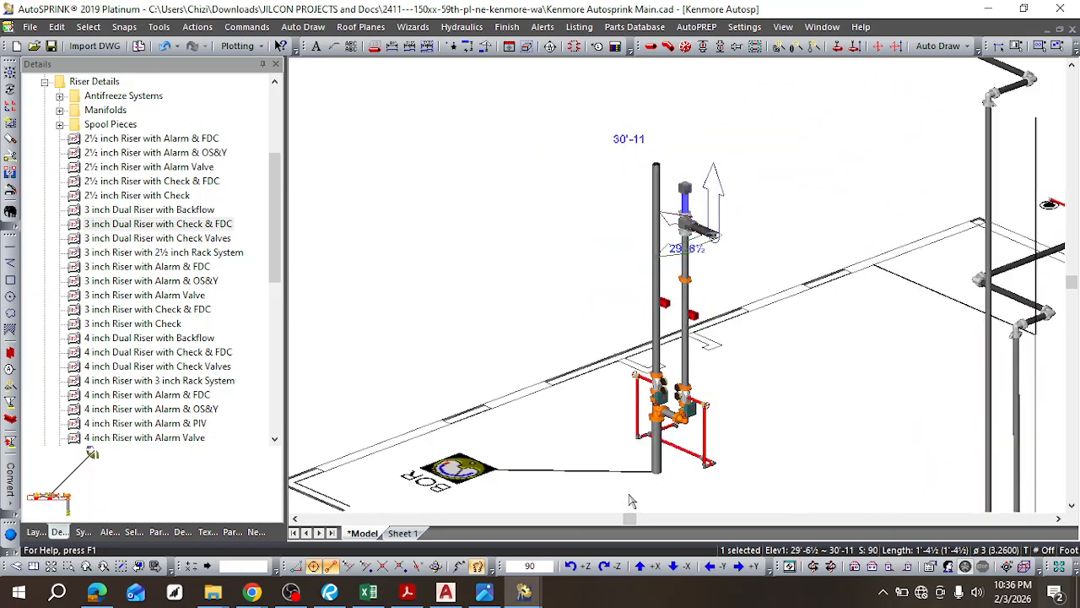
left_click_drag(568, 131, 753, 486)
scroll(754, 485, "down", 1)
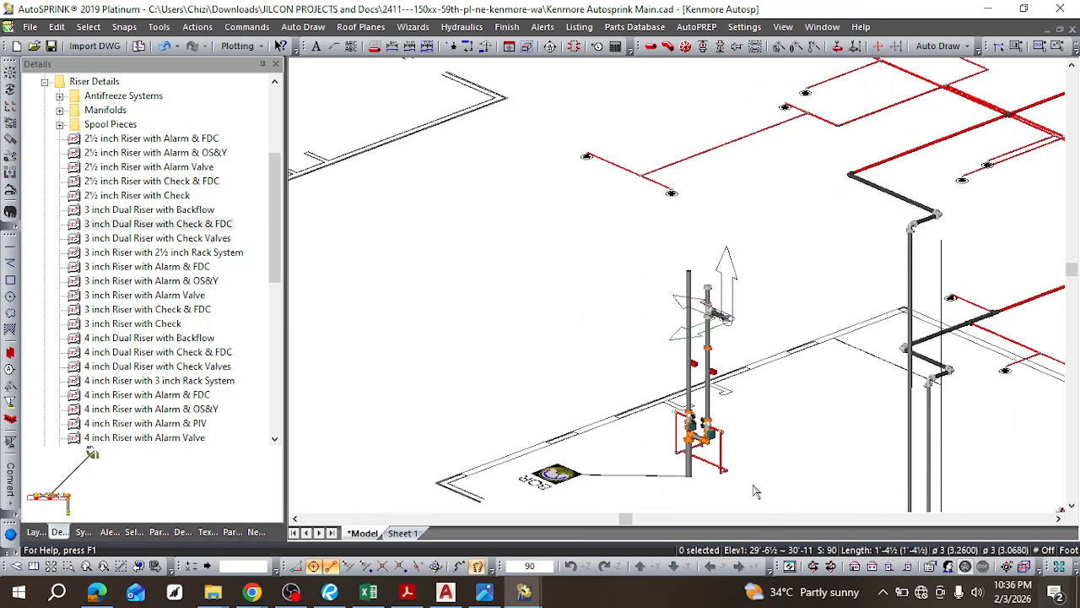
scroll(678, 486, "down", 1)
scroll(670, 504, "up", 1)
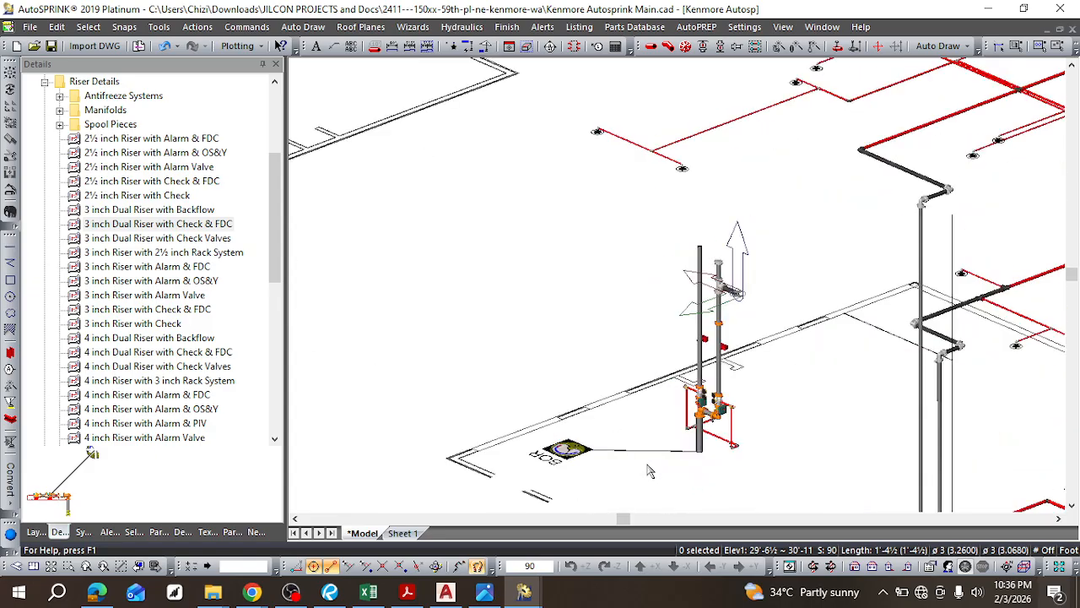
left_click_drag(461, 214, 810, 488)
key("Delete")
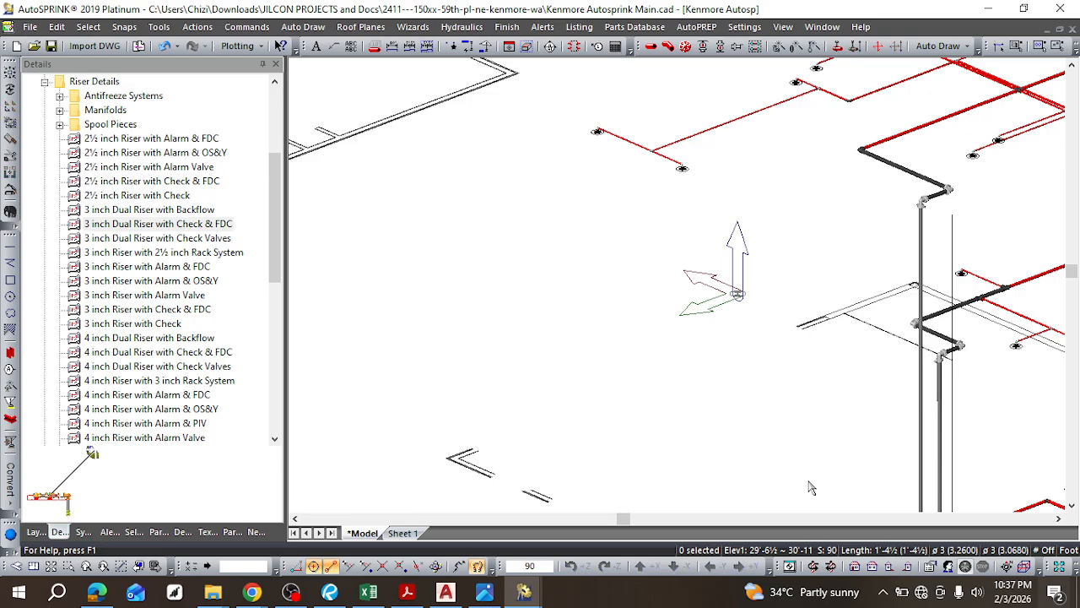
Step: Open the properties of the water supply at the existing riser's base, review its pressure and flow values, and close them unchanged
scroll(759, 393, "up", 1)
scroll(768, 379, "down", 1)
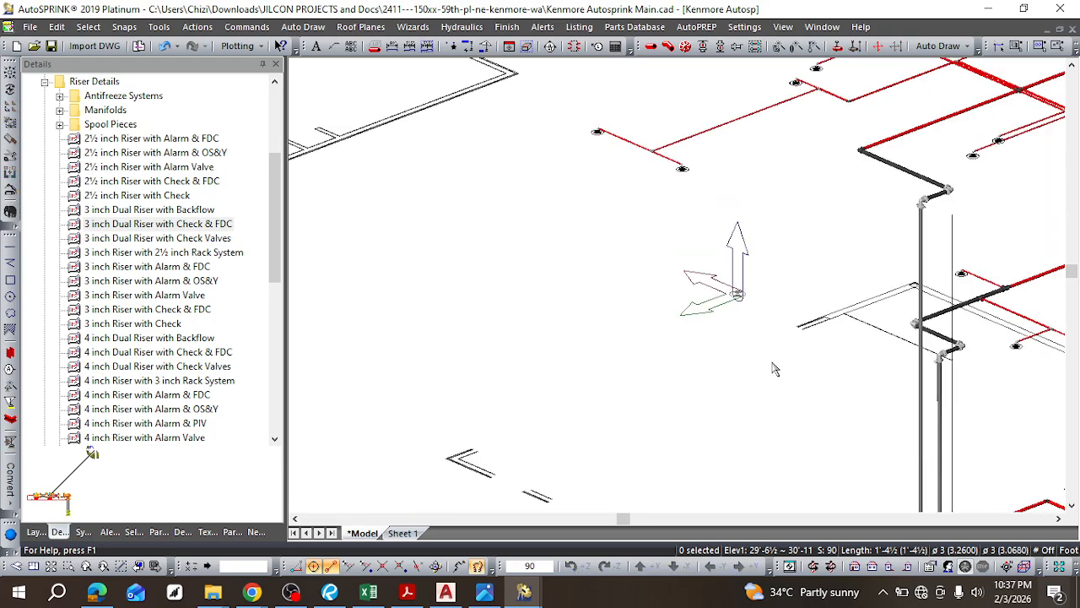
scroll(774, 368, "down", 1)
scroll(775, 369, "down", 2)
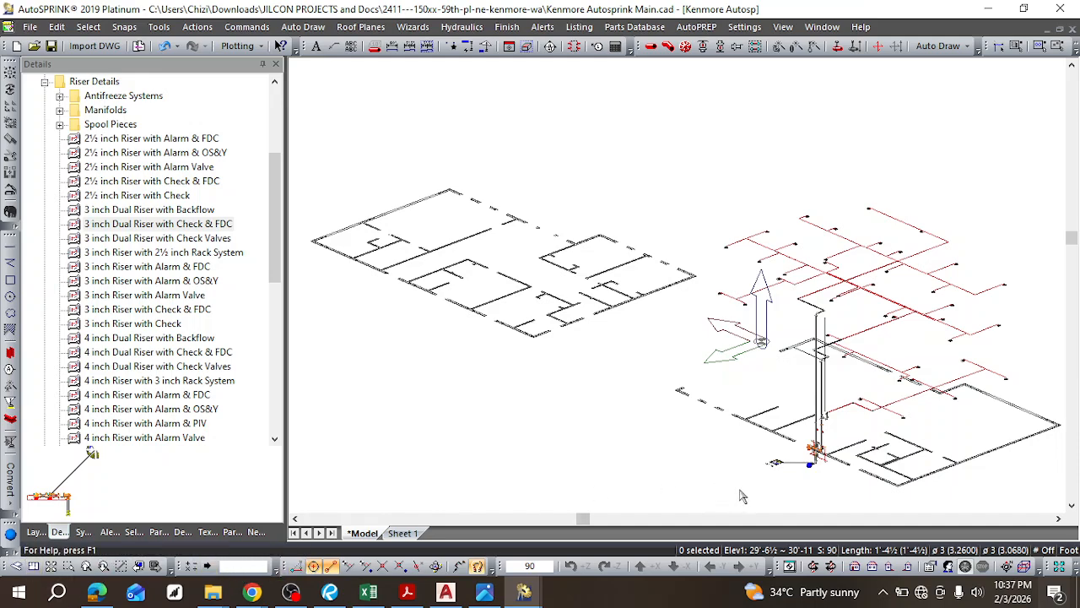
scroll(859, 464, "up", 2)
scroll(553, 466, "up", 5)
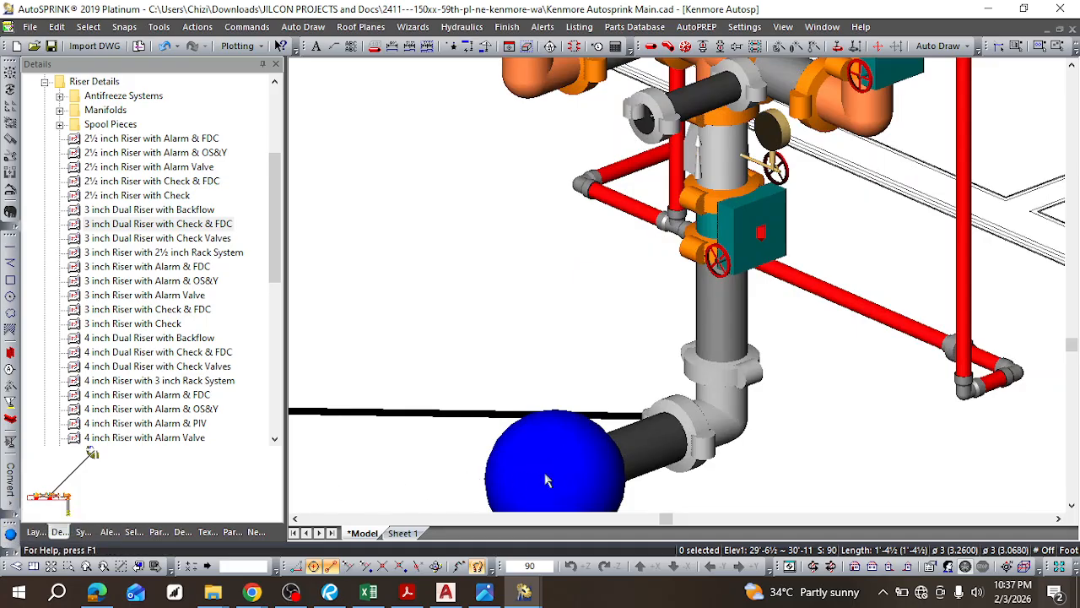
double_click(545, 480)
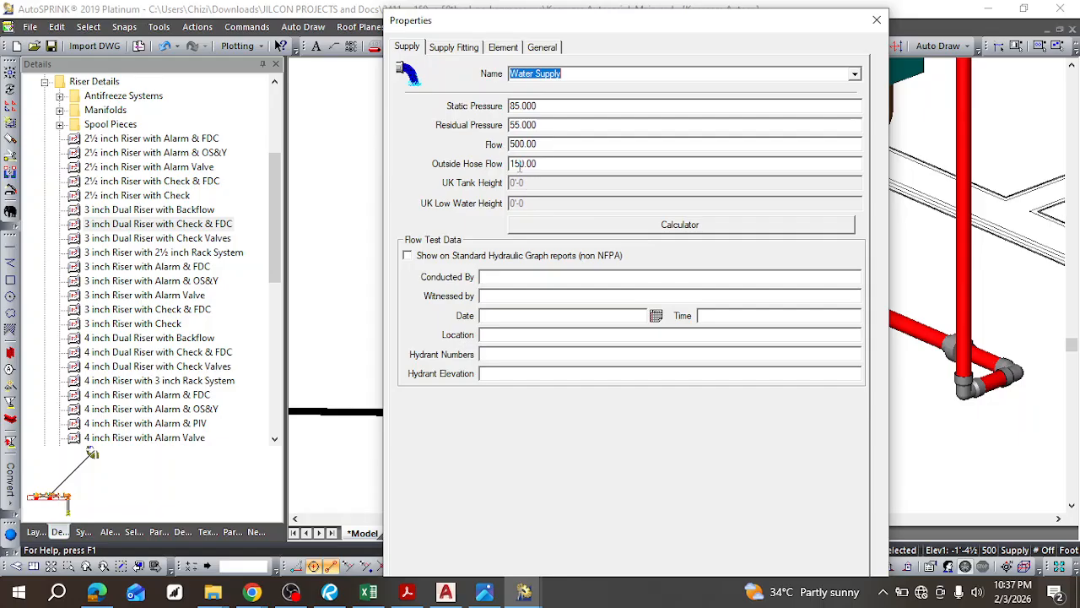
key("Escape")
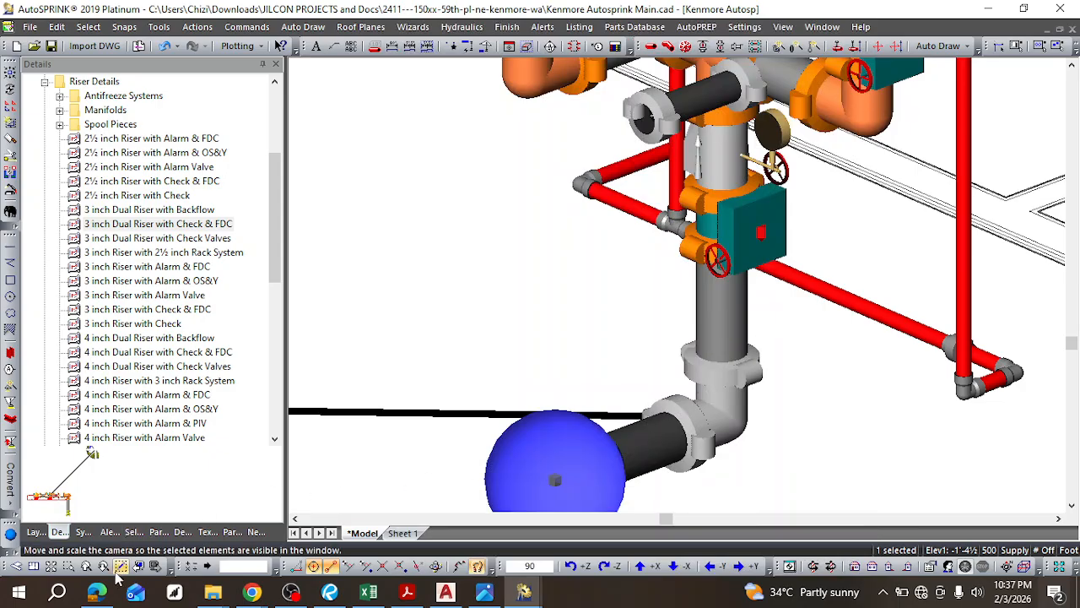
Step: Check the water supply step in the browser's MePF Notes document, then return to the Kenmore model in AutoSPRINK
left_click(96, 590)
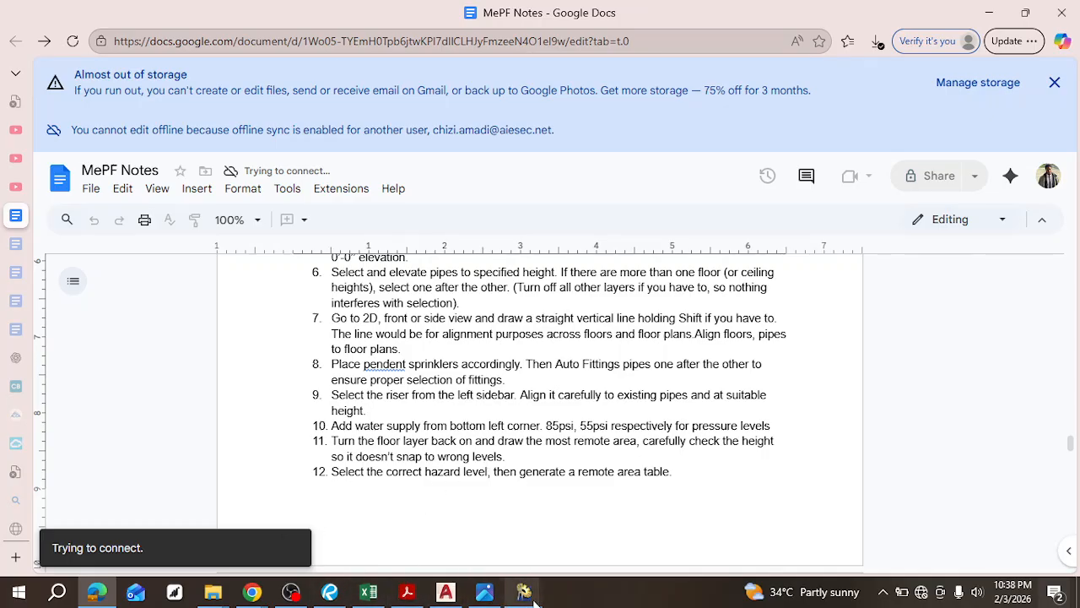
mouse_move(525, 595)
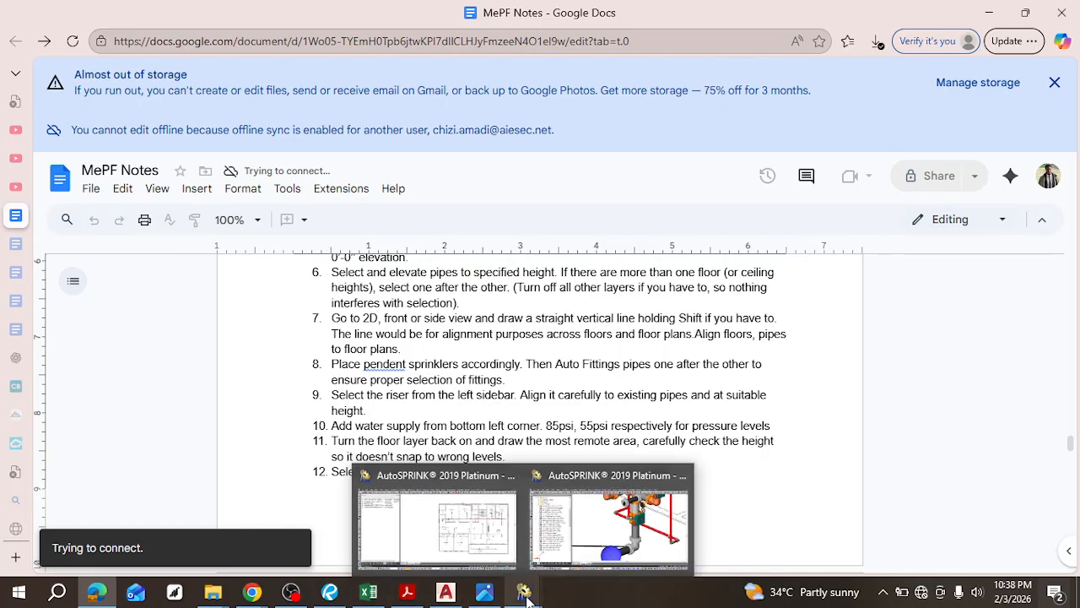
left_click(559, 533)
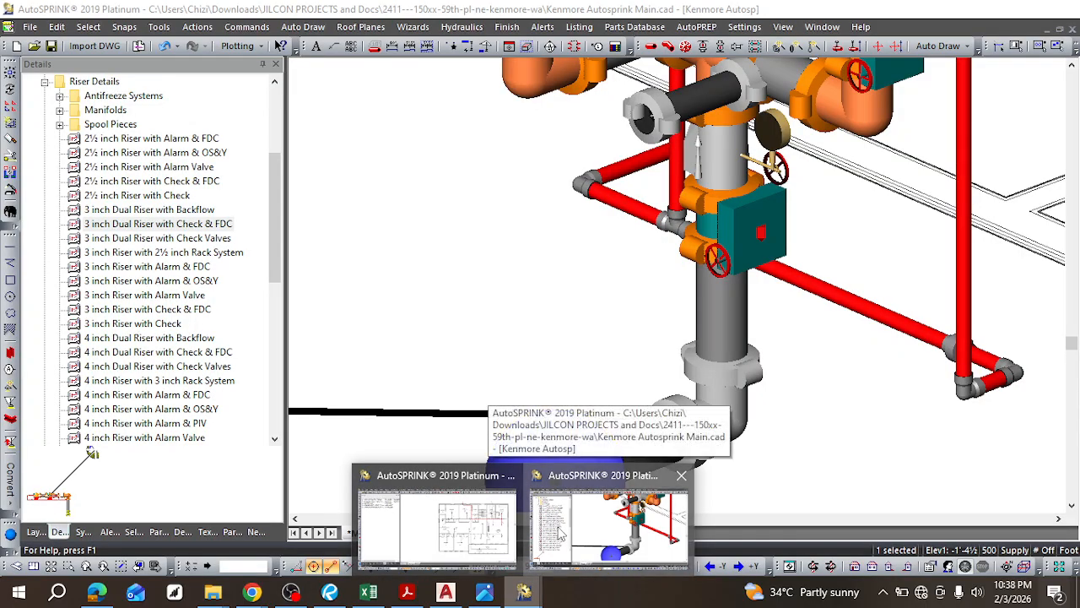
Step: Show the model in 2D plan view and examine the floor plans and the sprinkler piping layout across the drawing
scroll(794, 263, "down", 5)
scroll(849, 234, "down", 2)
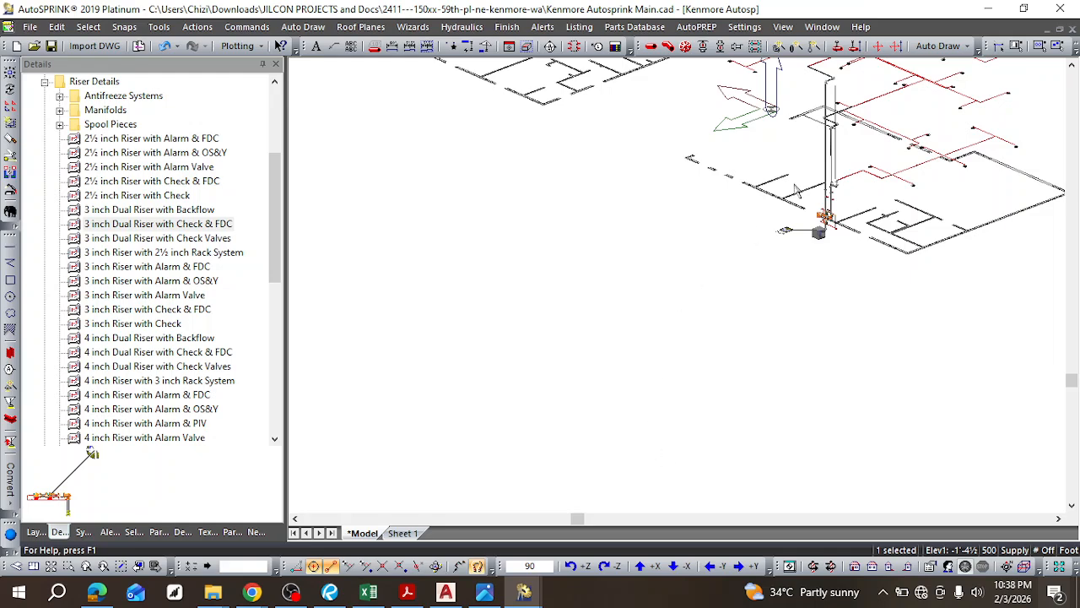
left_click(1072, 66)
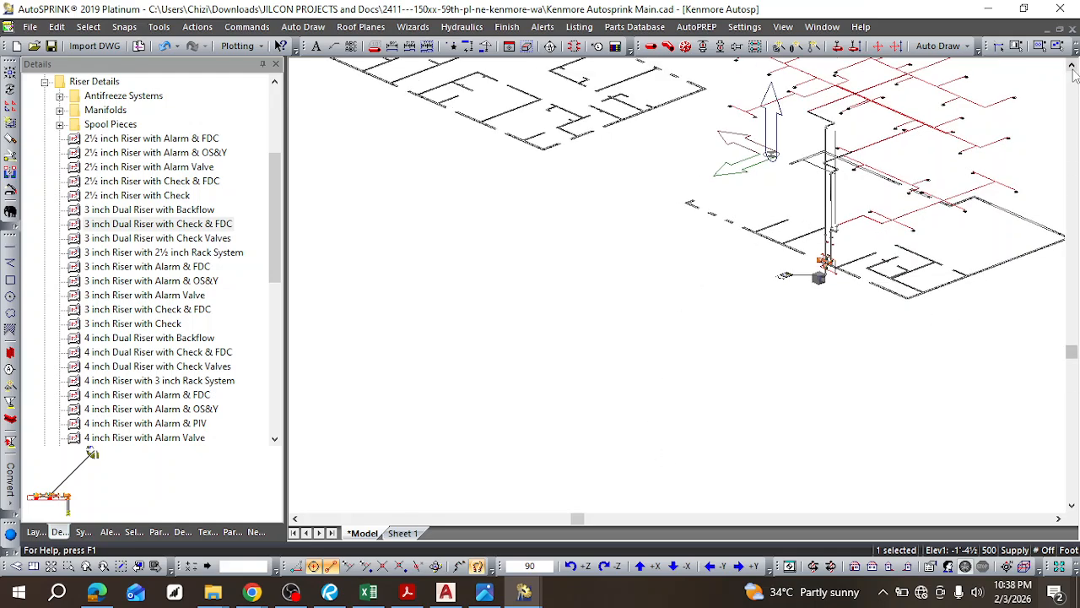
left_click(1072, 66)
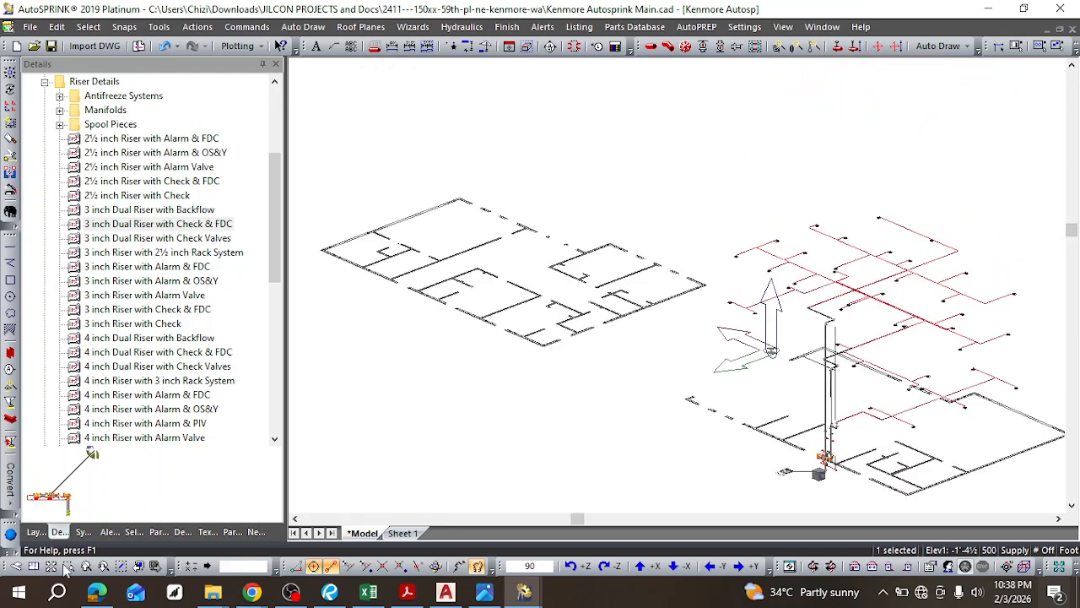
left_click(16, 566)
scroll(559, 338, "down", 3)
scroll(461, 273, "up", 4)
scroll(447, 247, "down", 1)
scroll(439, 260, "up", 1)
scroll(429, 371, "down", 1)
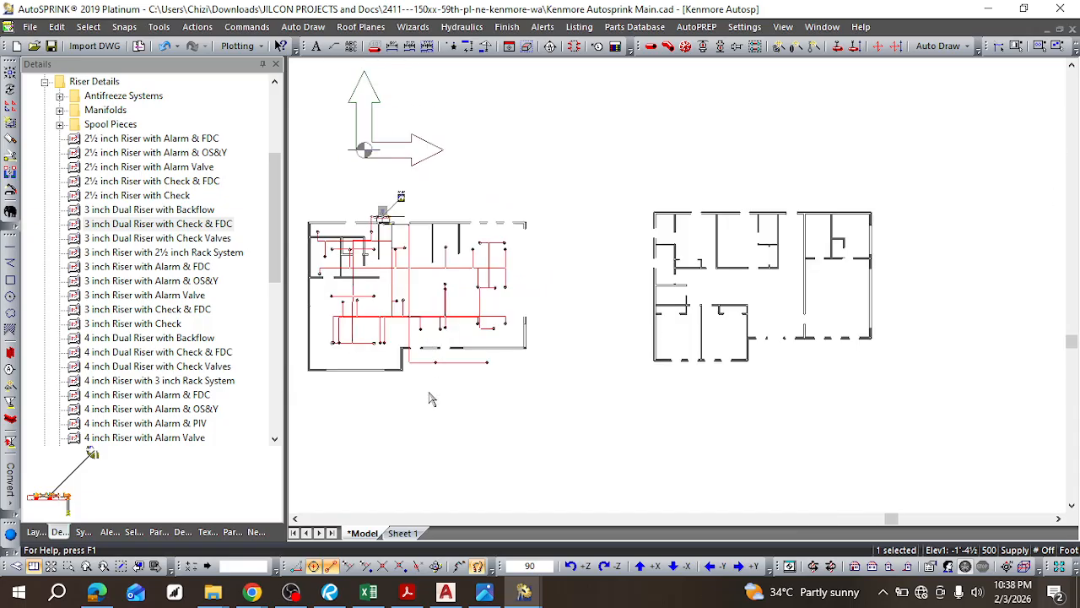
left_click(436, 514)
left_click(436, 513)
left_click(435, 514)
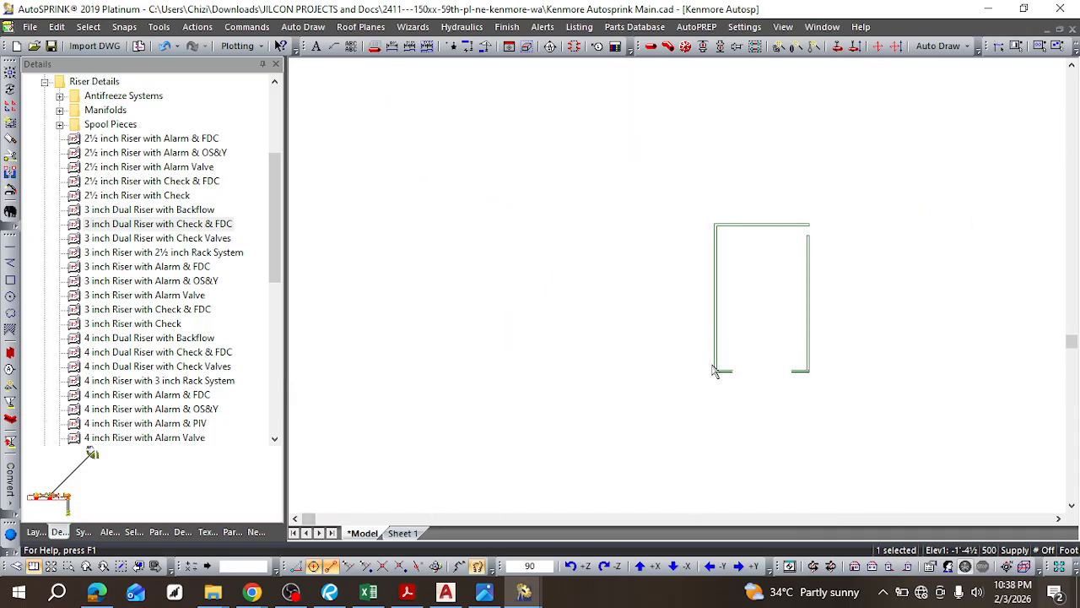
left_click(793, 520)
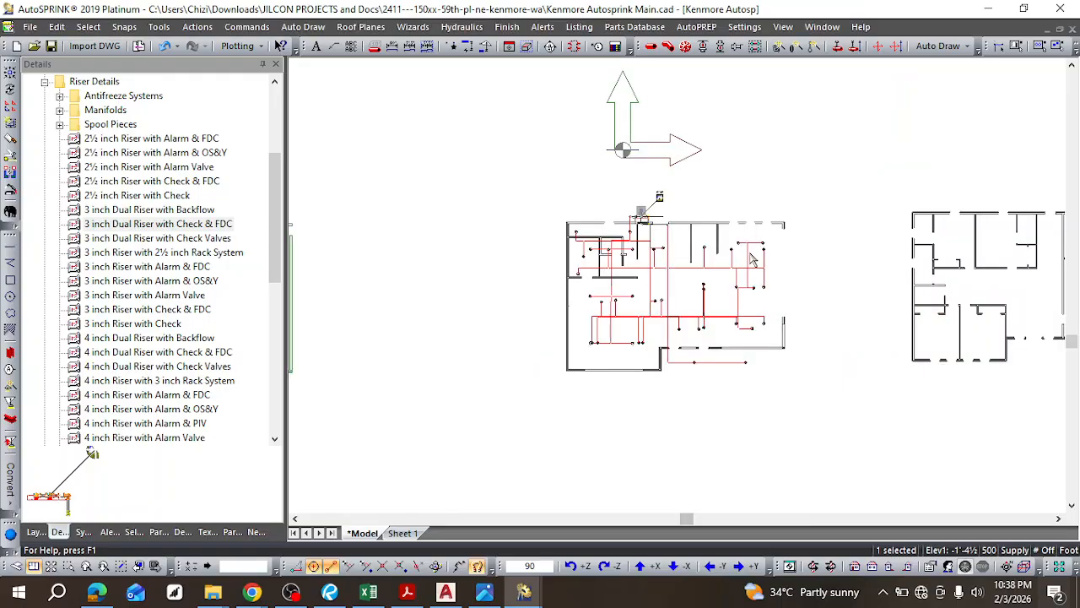
left_click(776, 519)
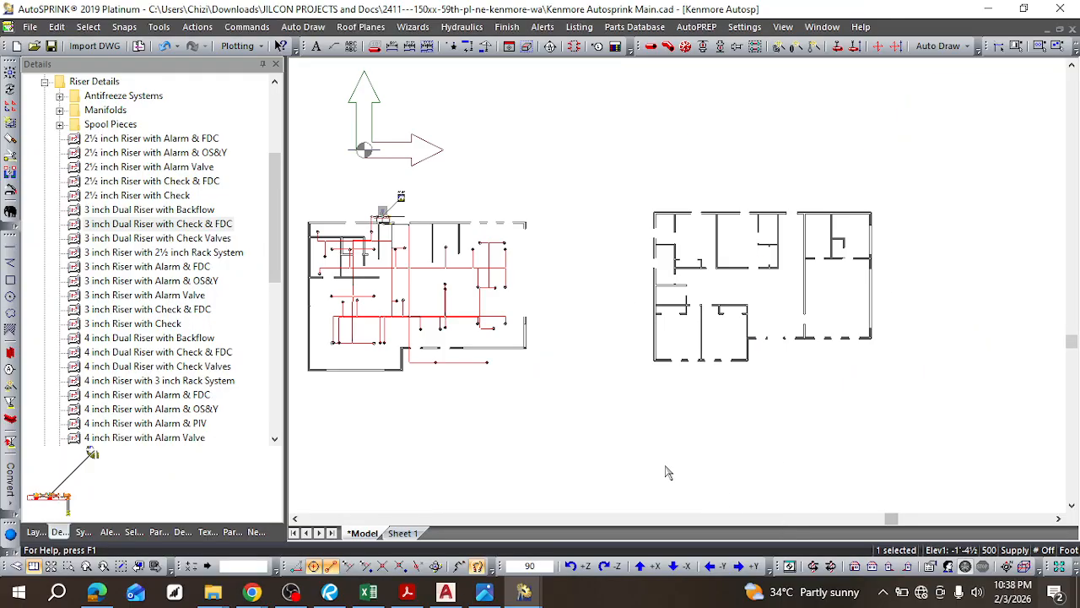
left_click(451, 519)
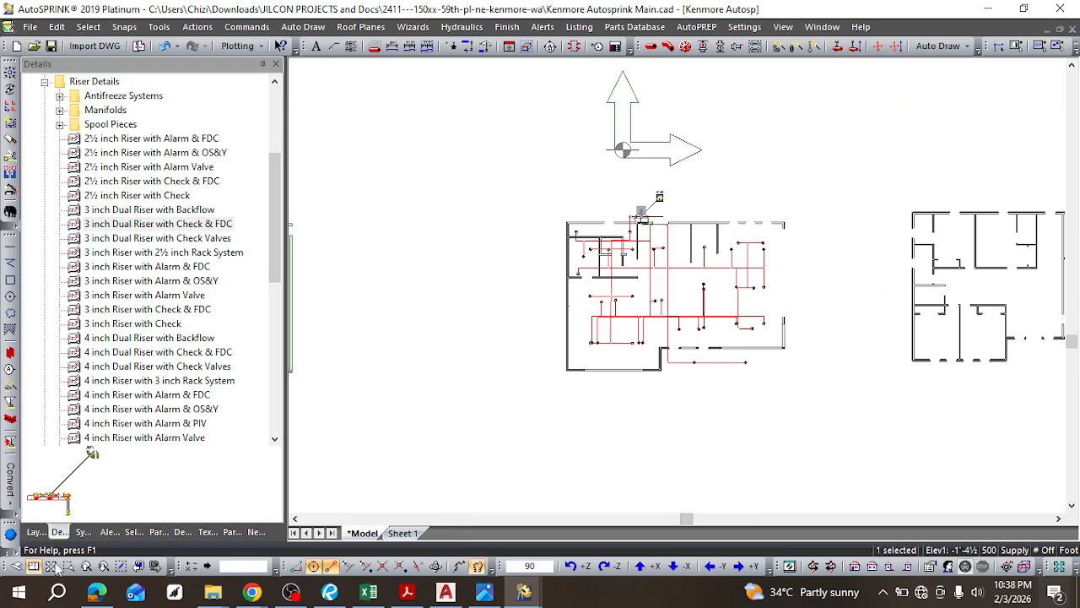
Step: Read the remote area steps in the browser's MePF Notes document, then return to AutoSPRINK and show the model in 3D
left_click(100, 595)
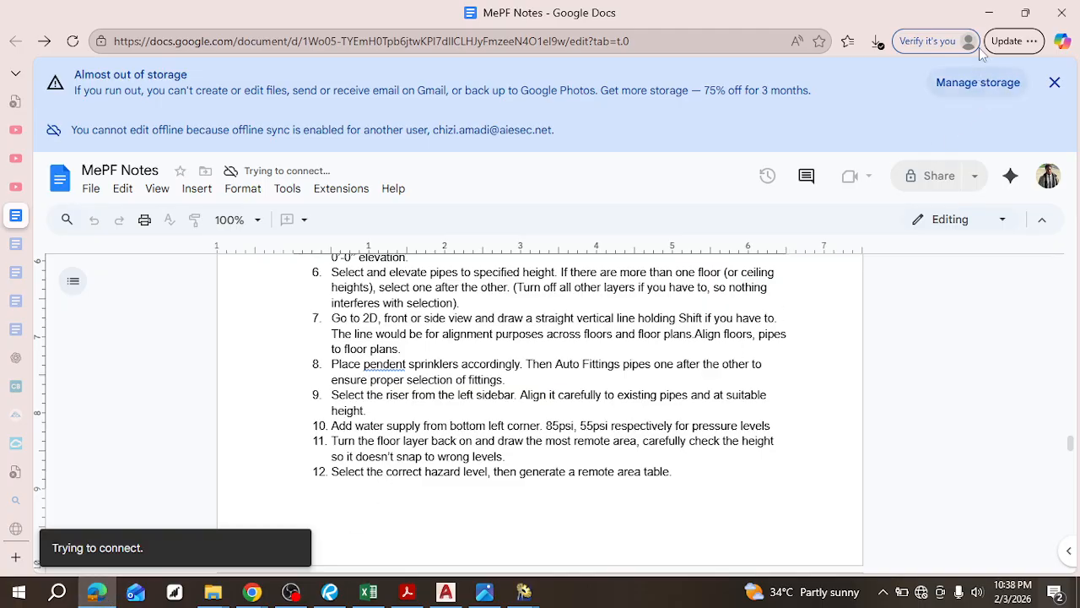
left_click(989, 13)
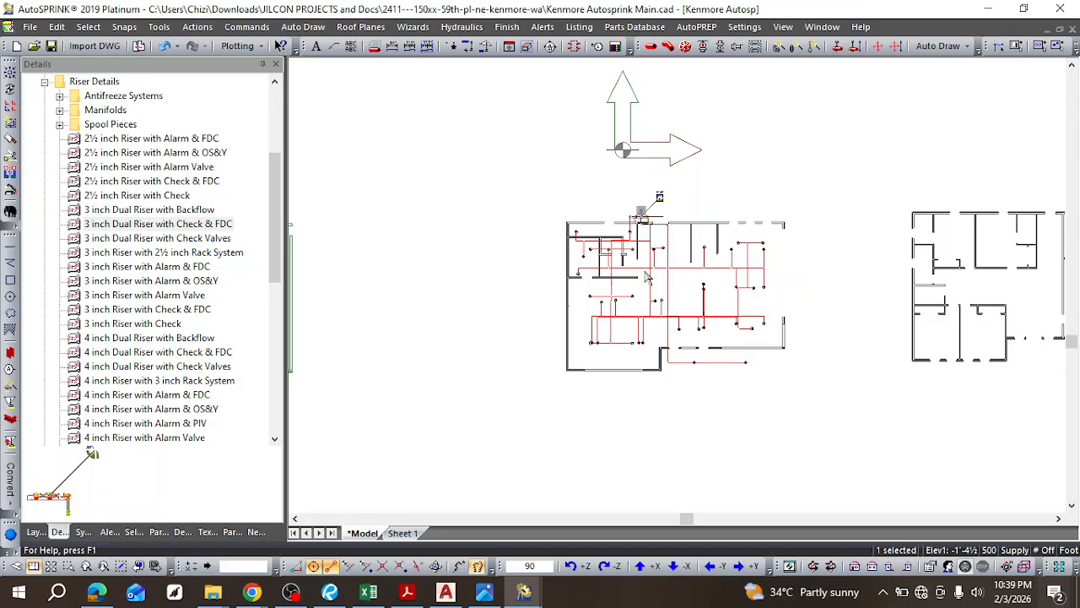
left_click(16, 567)
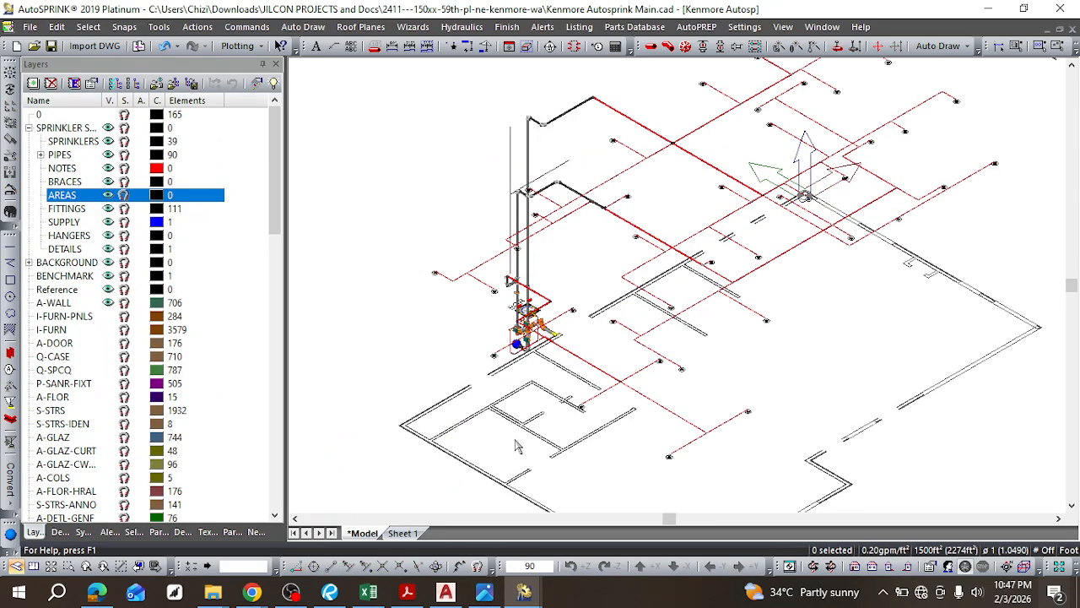
scroll(530, 398, "down", 2)
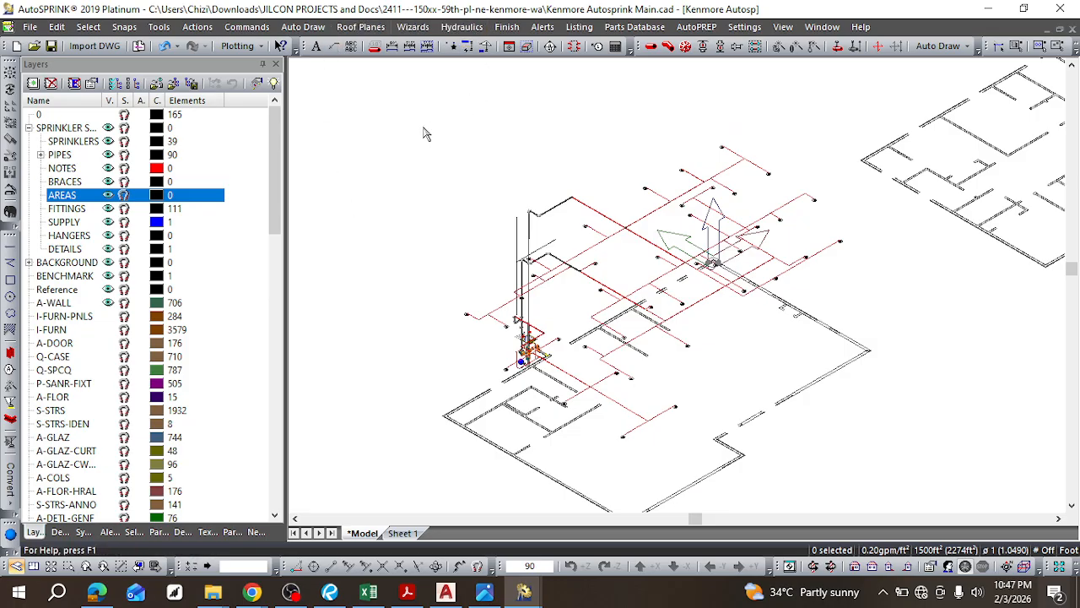
left_click(462, 27)
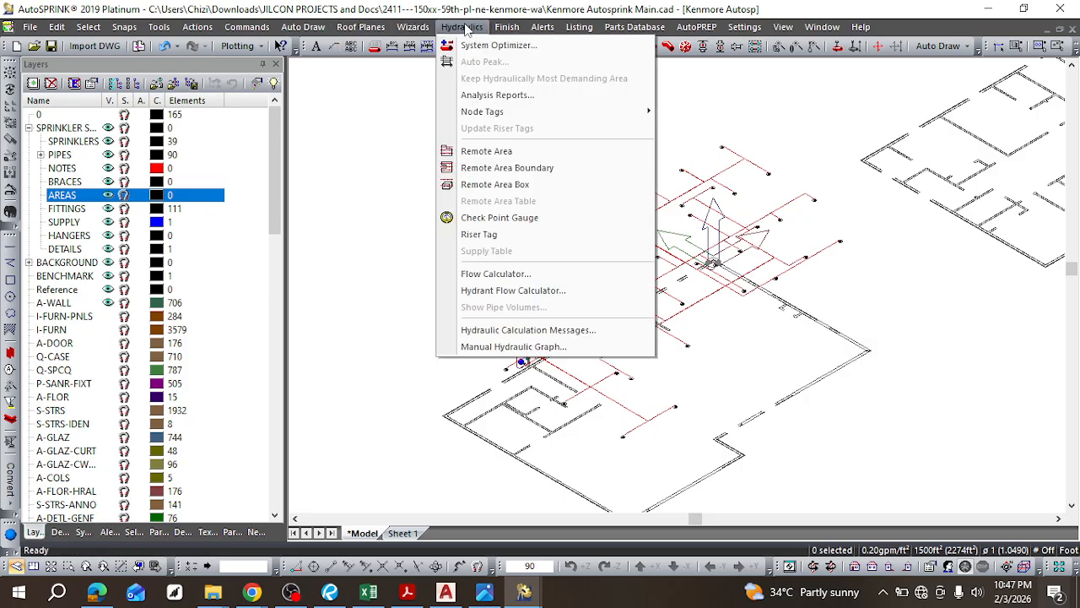
left_click(486, 151)
scroll(548, 194, "down", 5)
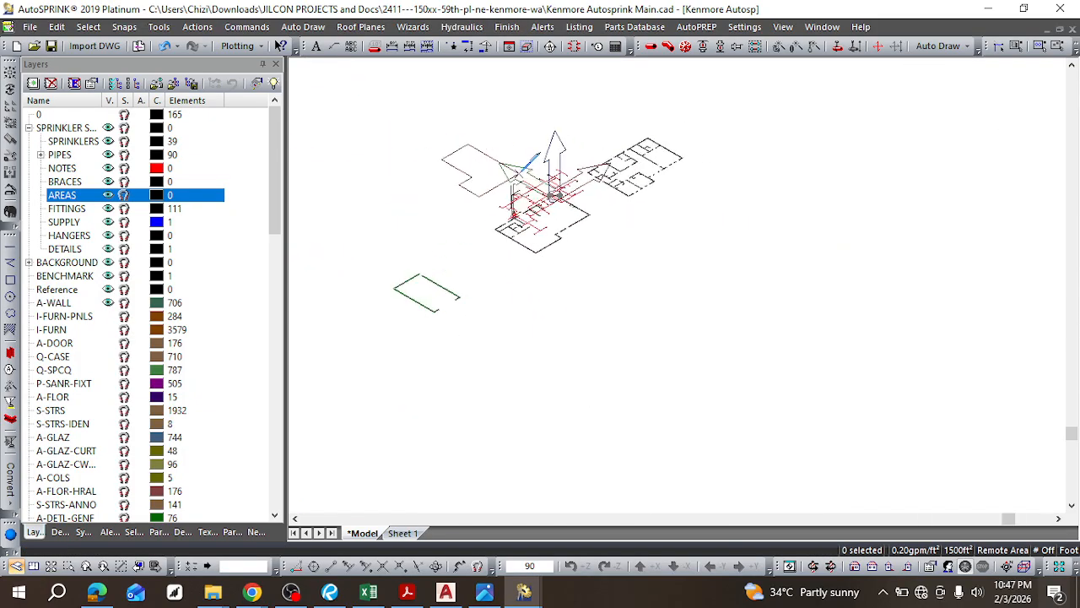
left_click(35, 569)
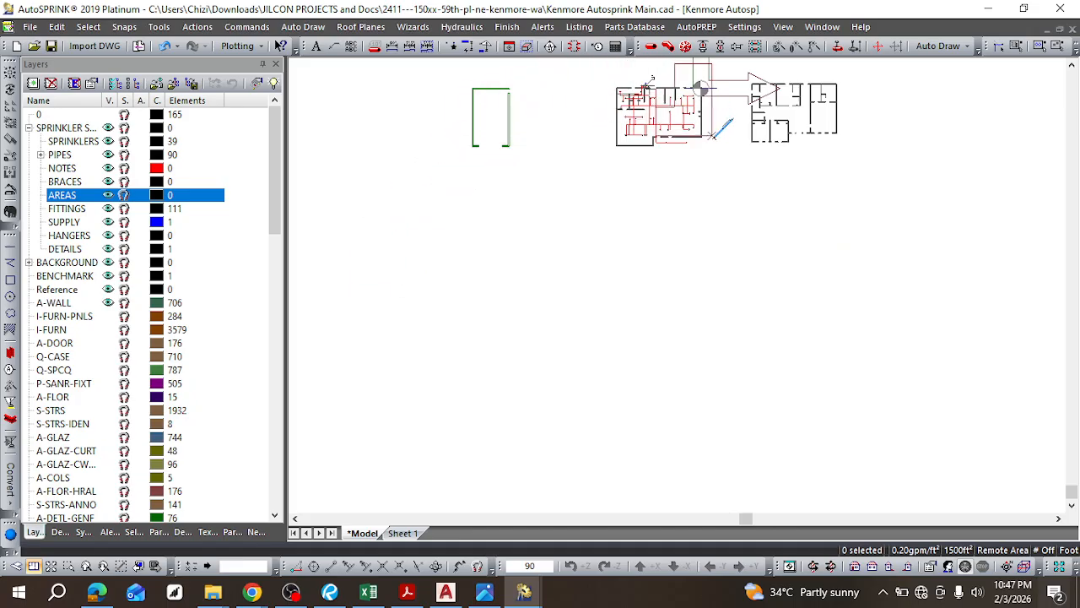
scroll(651, 79, "up", 2)
scroll(658, 101, "down", 4)
scroll(709, 127, "up", 5)
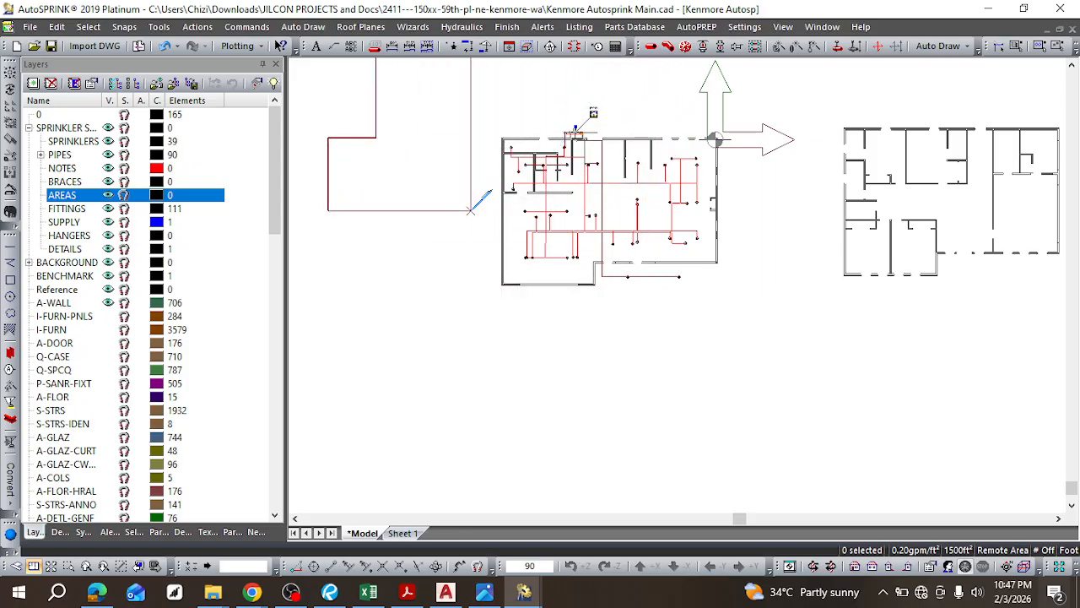
key("Escape")
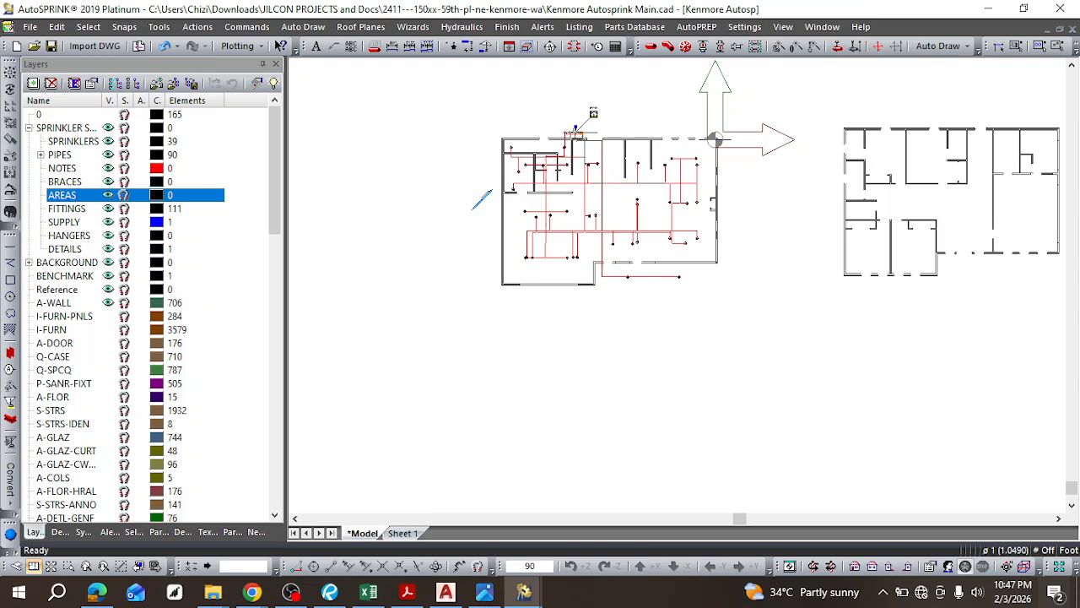
Step: Start a Remote Area Boundary placed at a fixed elevation of 28'-0 at the XY location entered
left_click(458, 29)
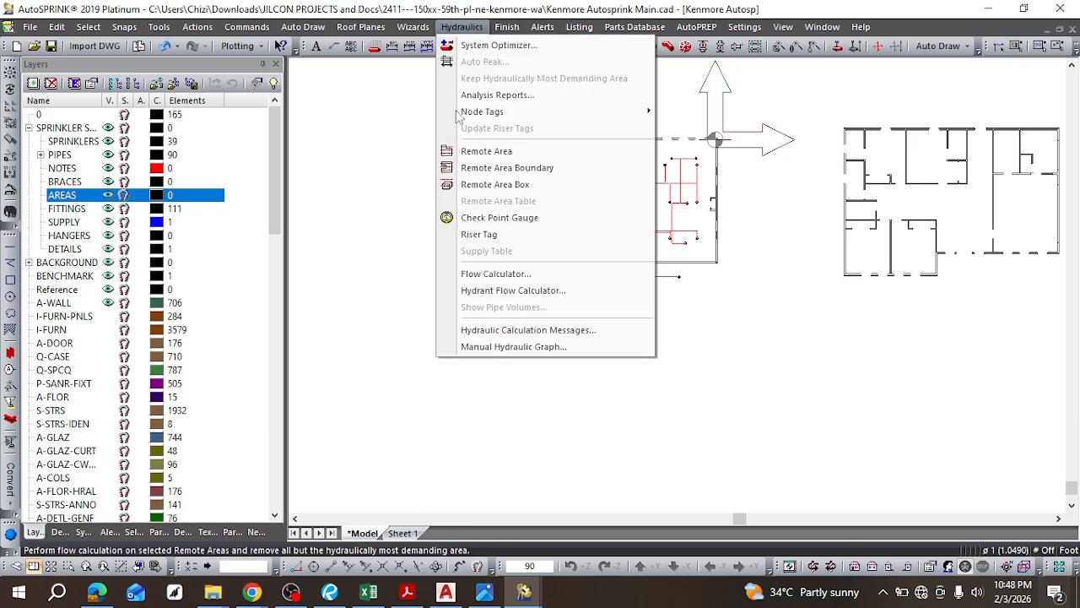
left_click(482, 169)
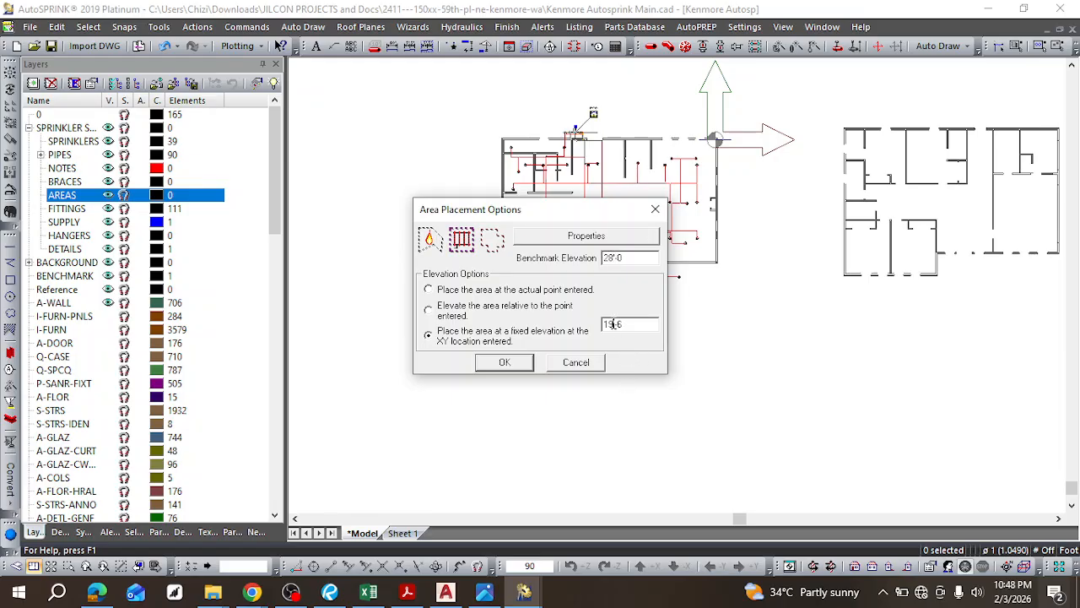
type("28'0")
left_click(504, 363)
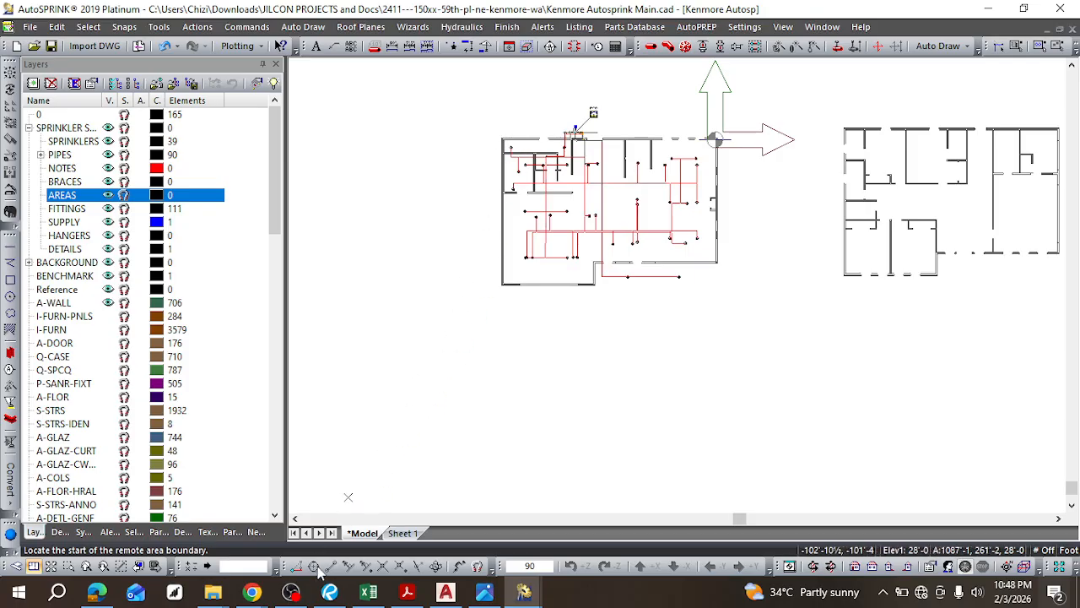
Step: Start the remote area boundary at the inside upper-left wall corner of the sprinklered floor plan, at elevation 28'-0
scroll(515, 145, "up", 2)
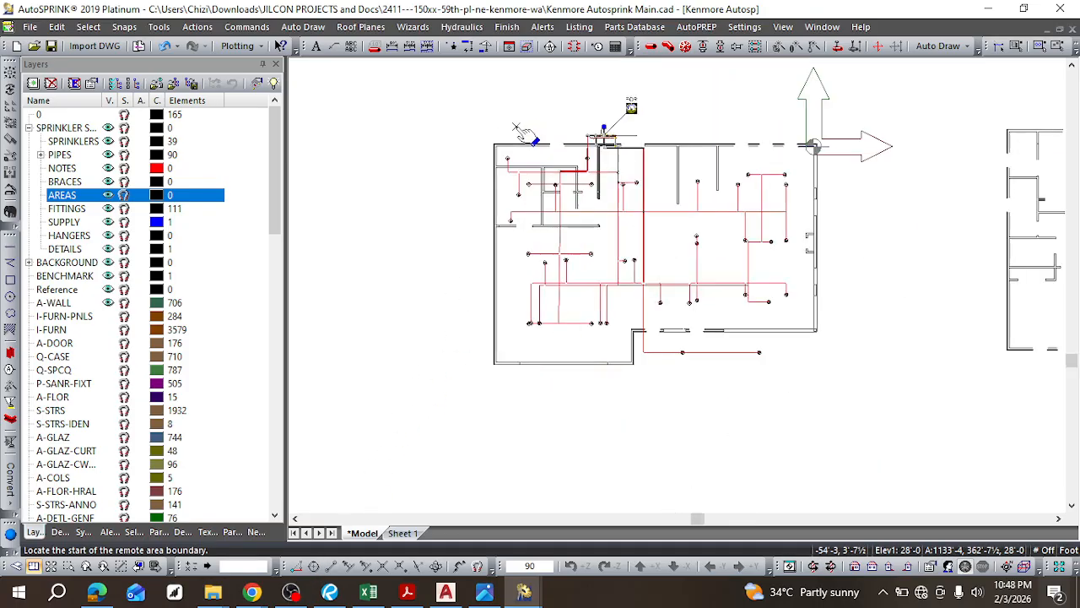
scroll(511, 145, "up", 3)
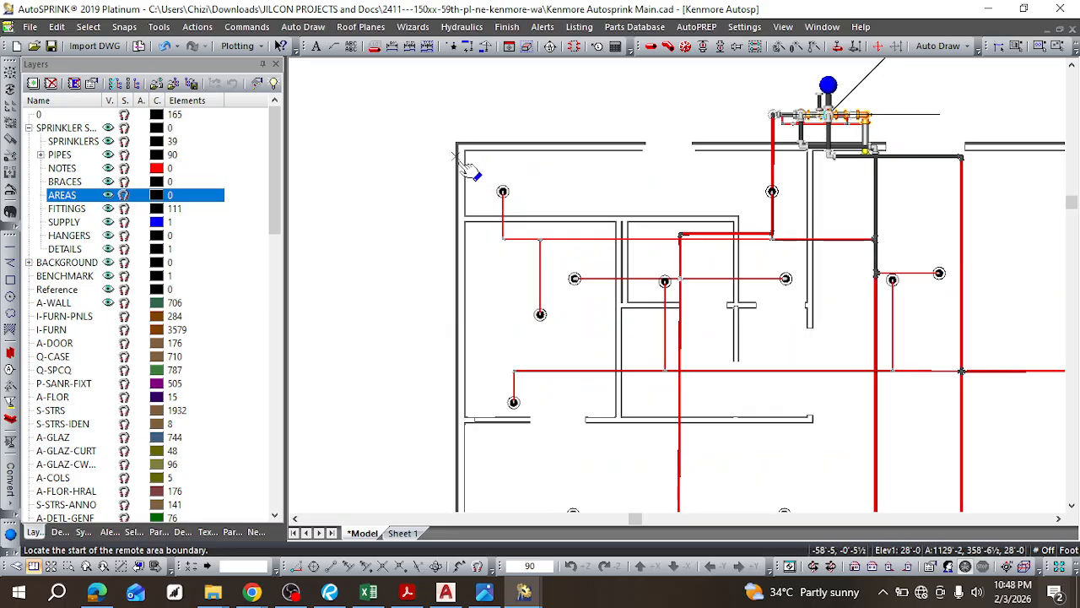
left_click(16, 566)
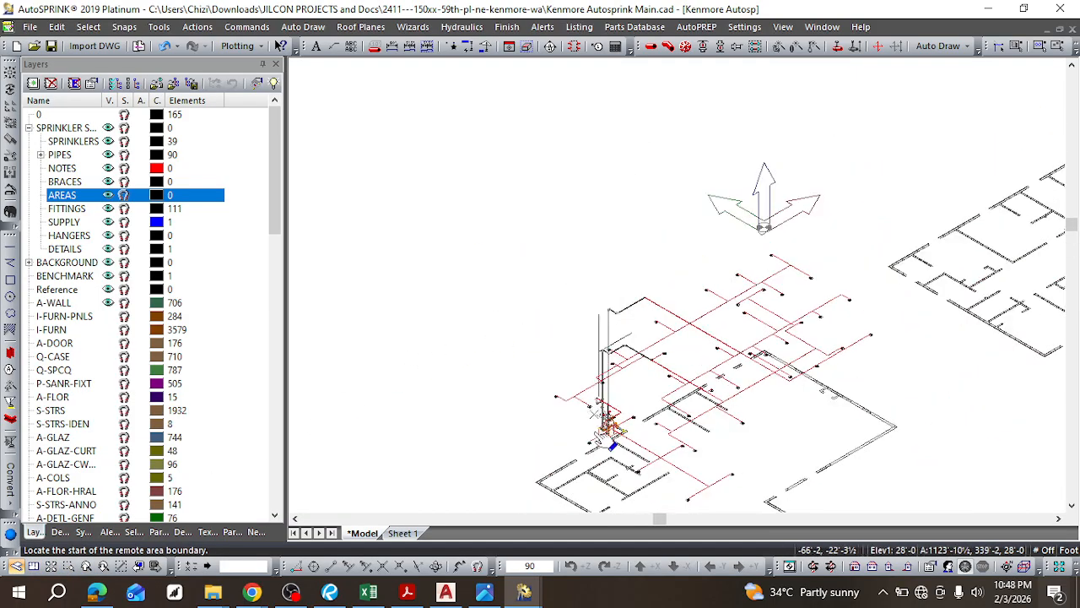
scroll(594, 481, "up", 3)
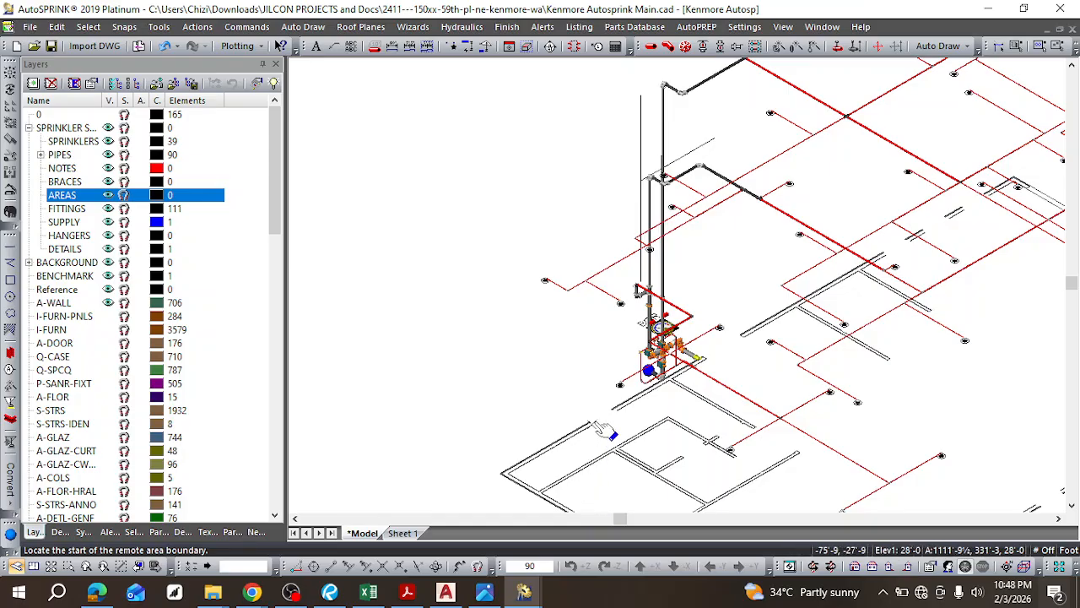
scroll(584, 443, "down", 1)
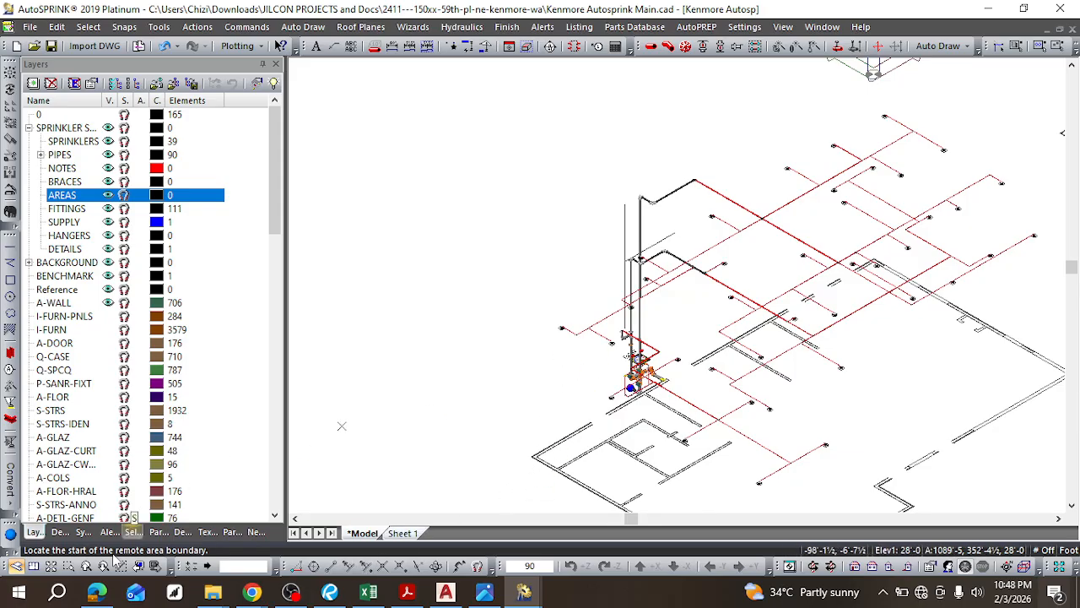
left_click(34, 570)
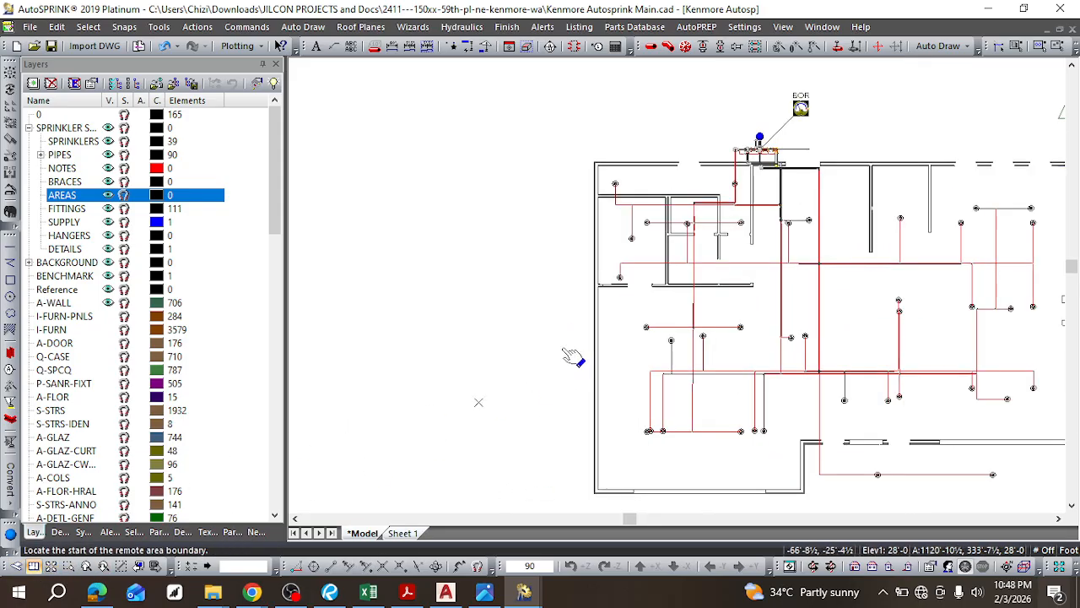
scroll(664, 145, "up", 2)
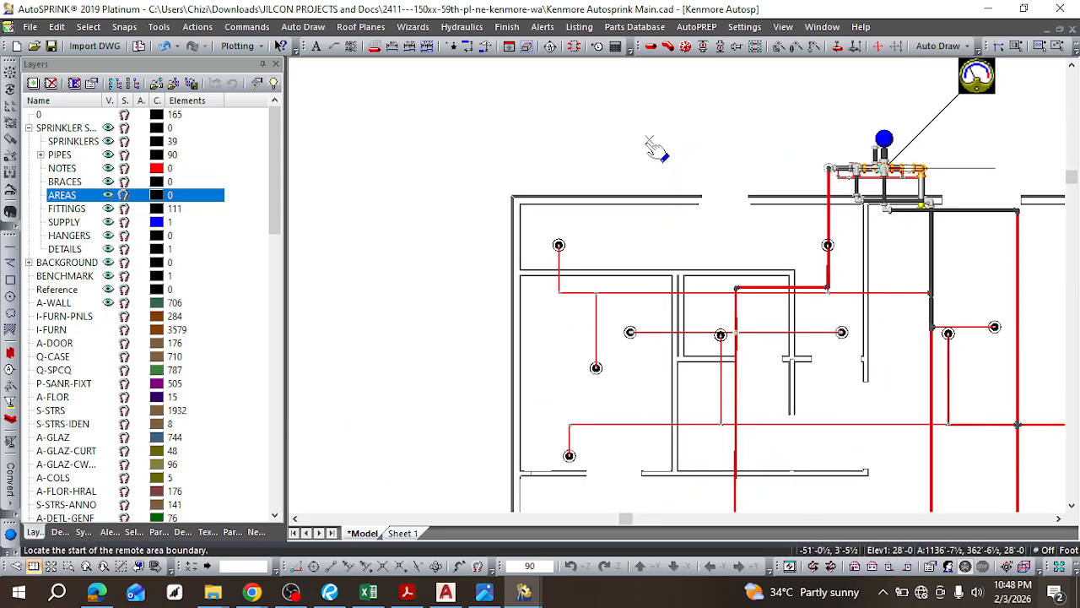
scroll(522, 209, "up", 2)
left_click(521, 210)
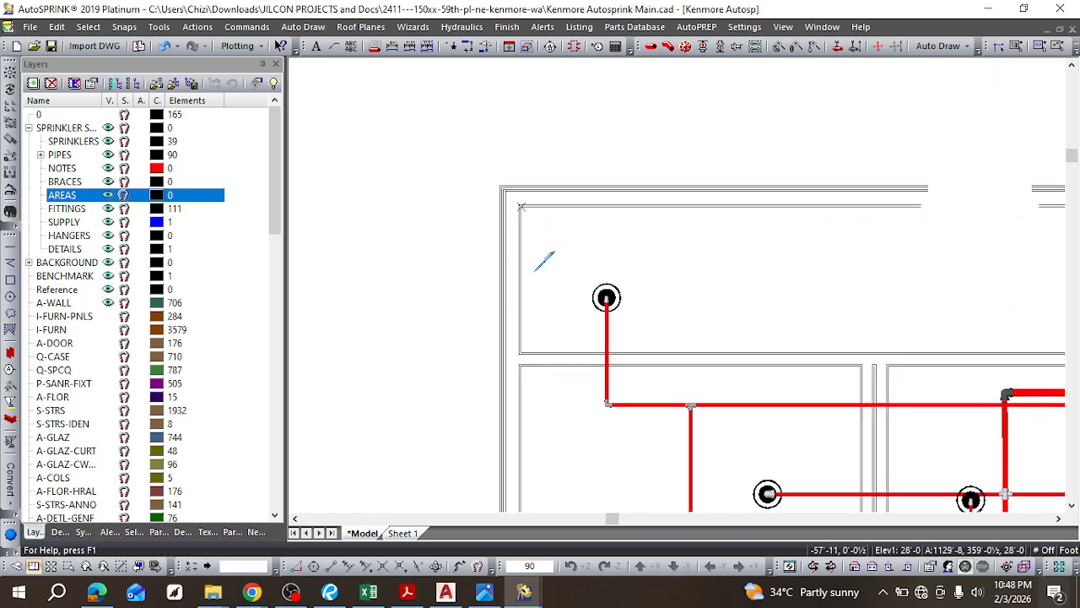
Step: Trace the boundary through the lower-left wall corner, past the lowest two sprinklers in line with the right wall, and the upper-right wall corner, then finish it
scroll(529, 247, "down", 5)
scroll(530, 469, "up", 4)
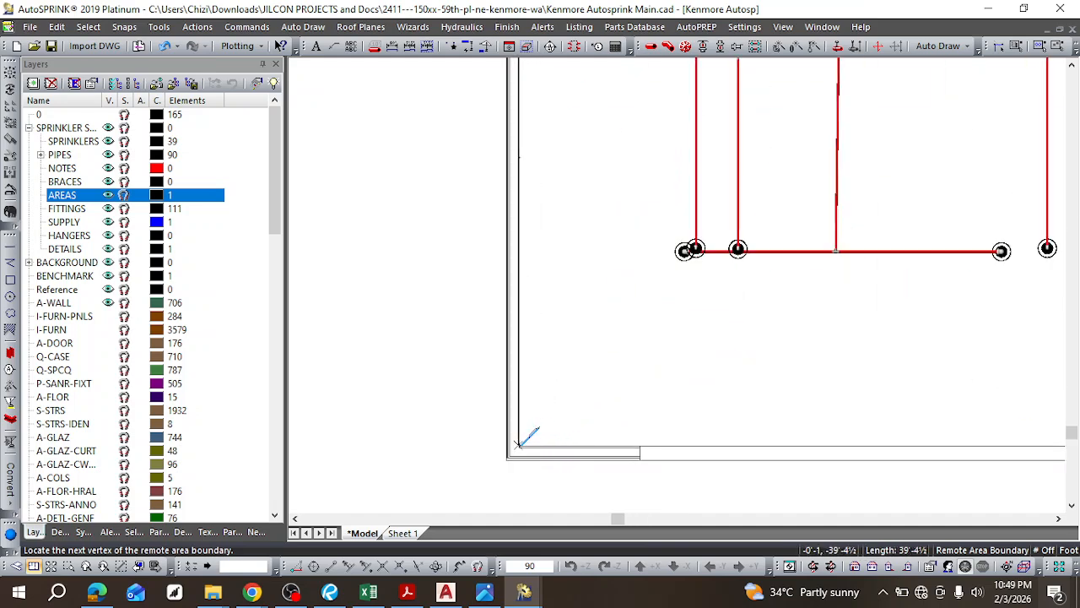
left_click(521, 442)
scroll(667, 420, "down", 4)
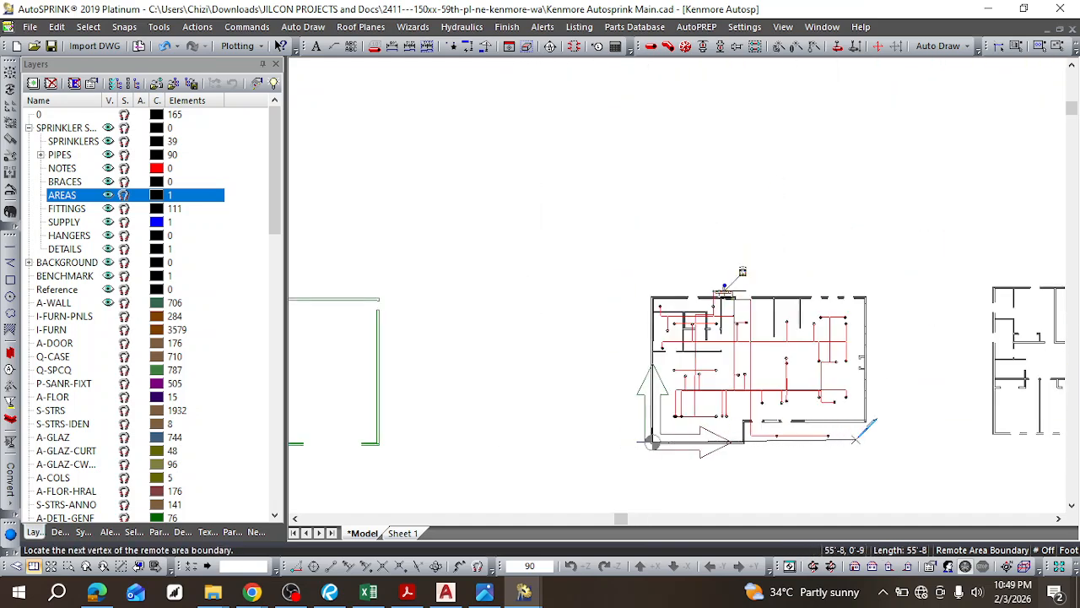
scroll(881, 434, "up", 3)
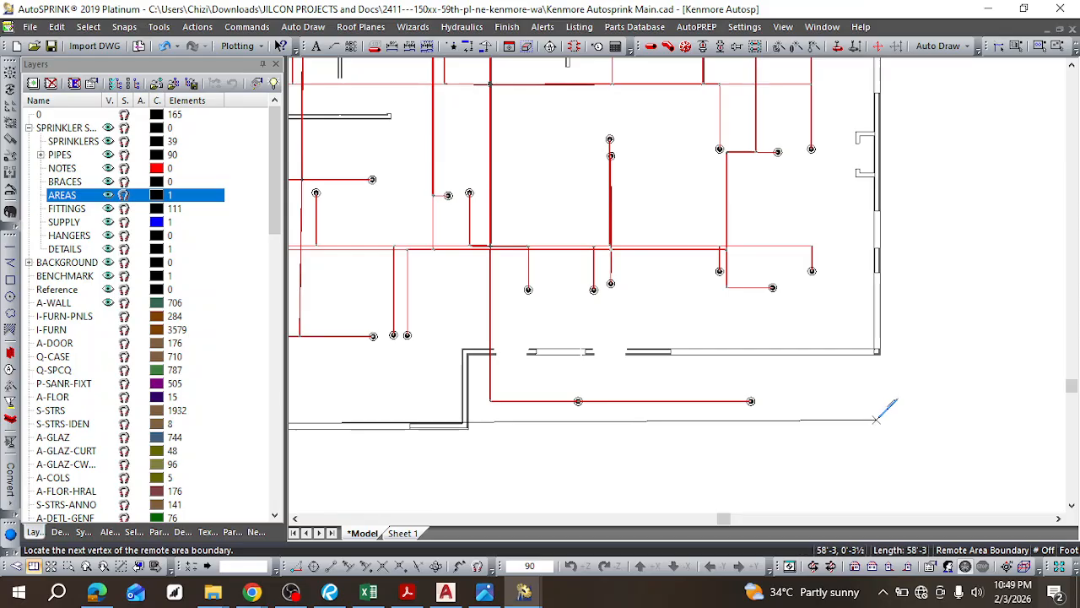
scroll(890, 211, "down", 5)
scroll(873, 108, "up", 5)
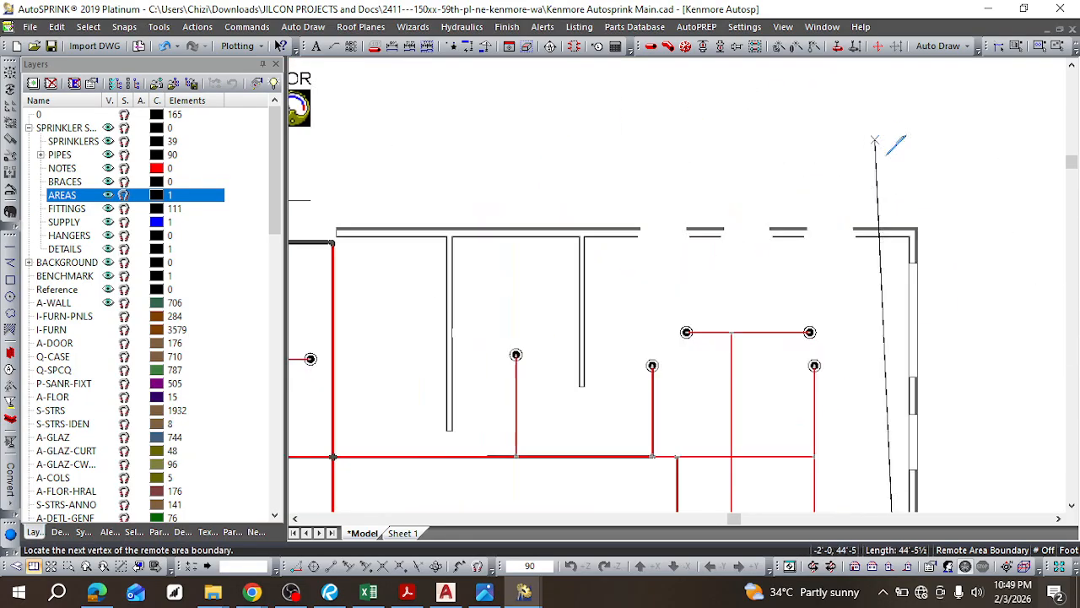
left_click(910, 238)
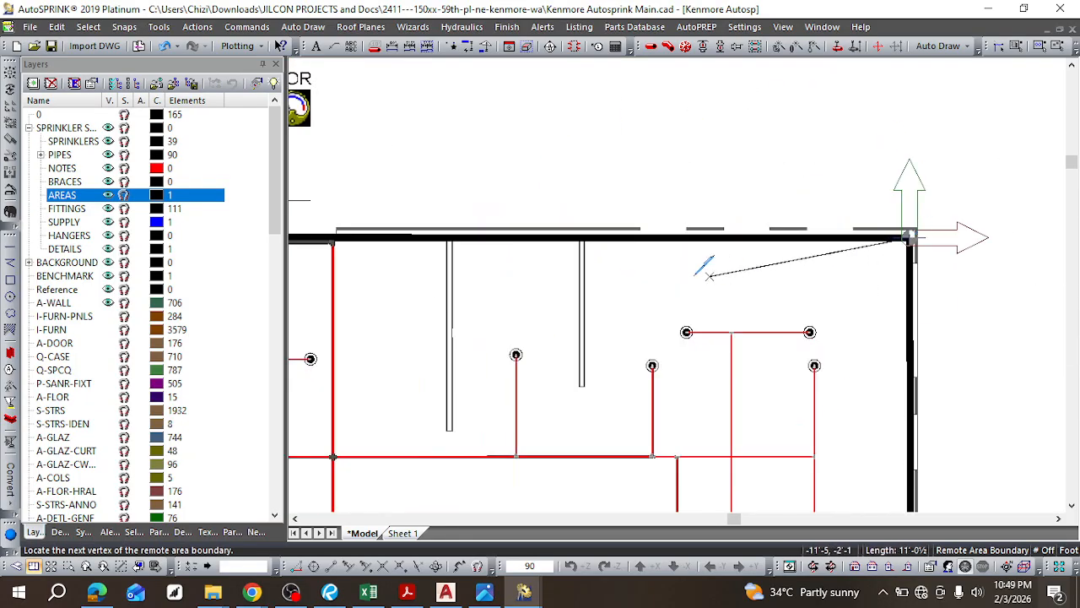
scroll(655, 273, "down", 5)
right_click(611, 262)
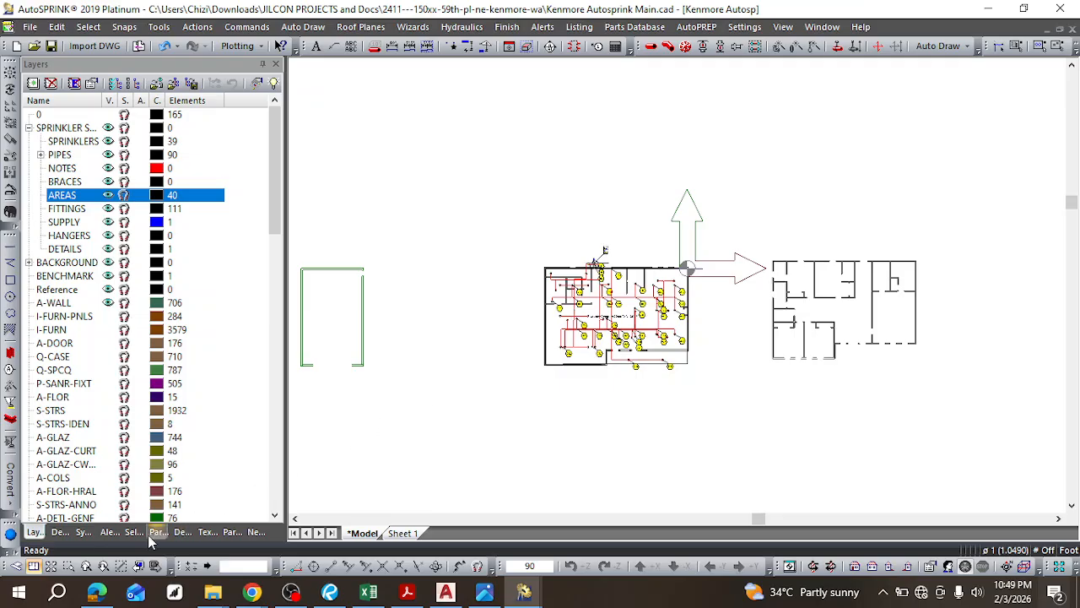
Step: Show the model in 3D and examine the remote area boundary's elevation relative to the sprinkler piping and floor plan
left_click(16, 565)
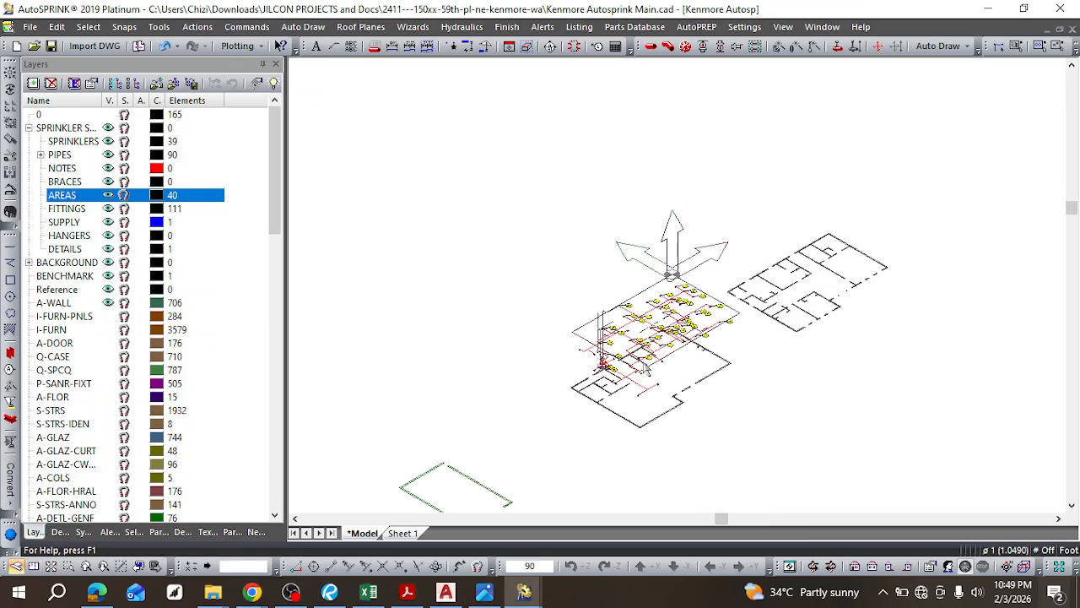
scroll(665, 363, "up", 6)
scroll(482, 300, "down", 2)
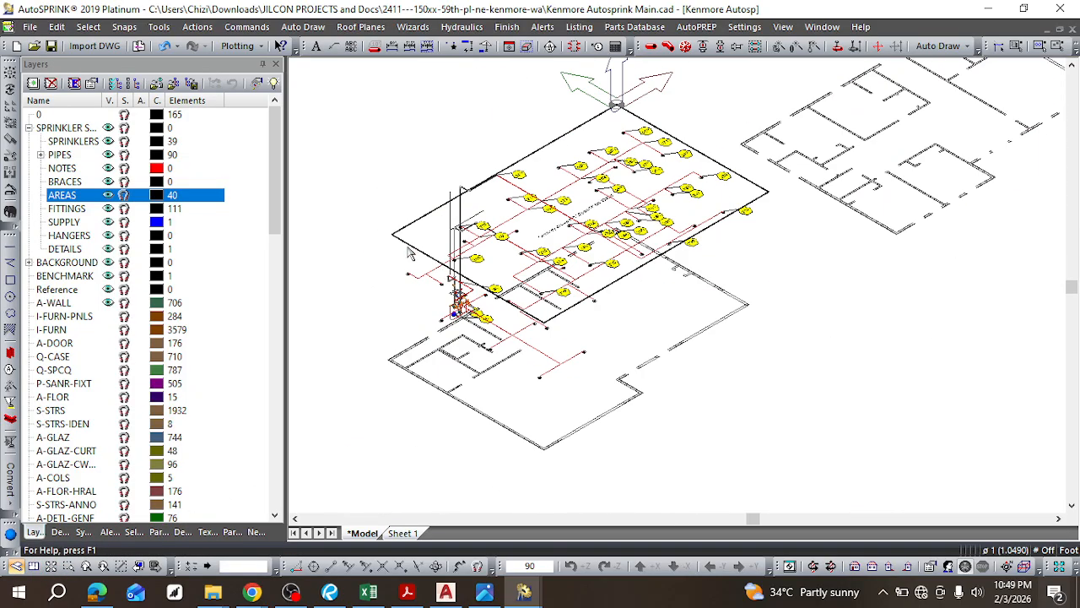
scroll(409, 251, "up", 2)
scroll(406, 240, "down", 2)
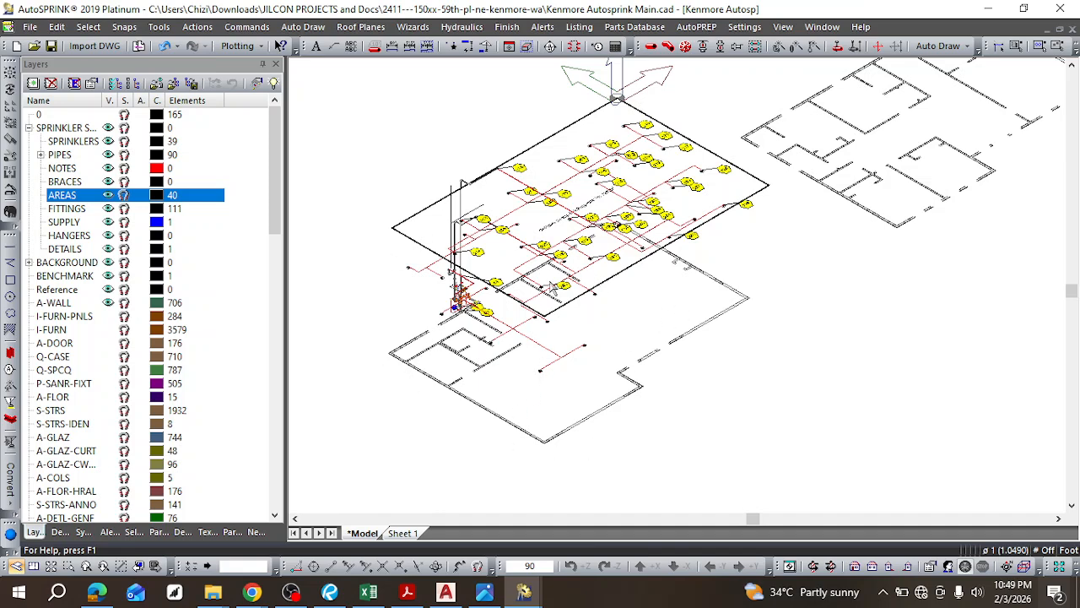
scroll(554, 289, "up", 2)
scroll(451, 288, "down", 2)
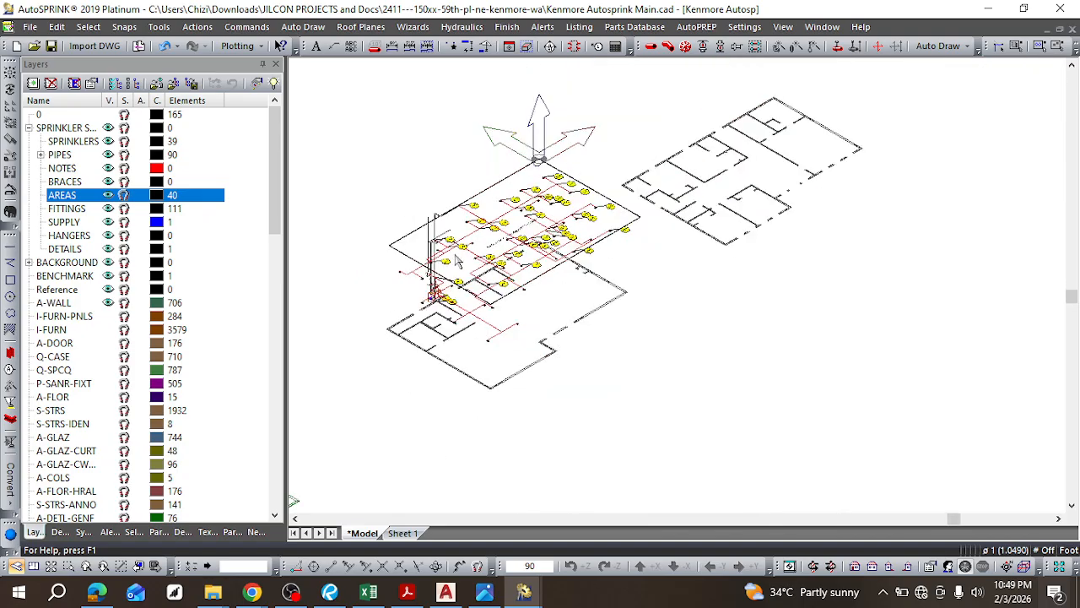
scroll(514, 175, "up", 2)
Step: Show the model in 2D plan view and examine the hydraulic node tags and the remote area label inside the boundary
left_click(34, 565)
scroll(558, 282, "down", 3)
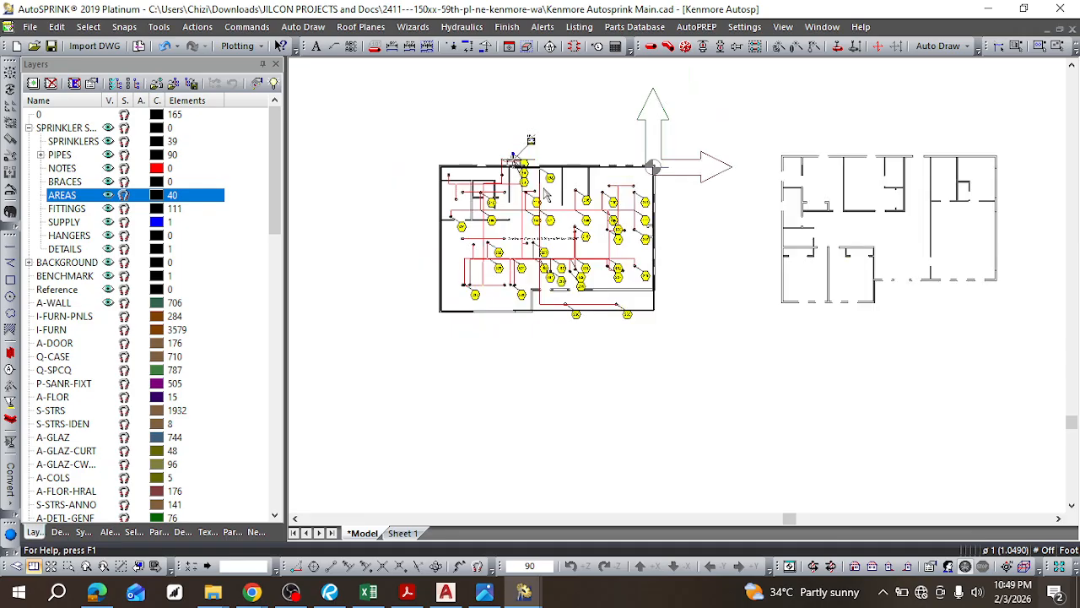
scroll(547, 194, "up", 3)
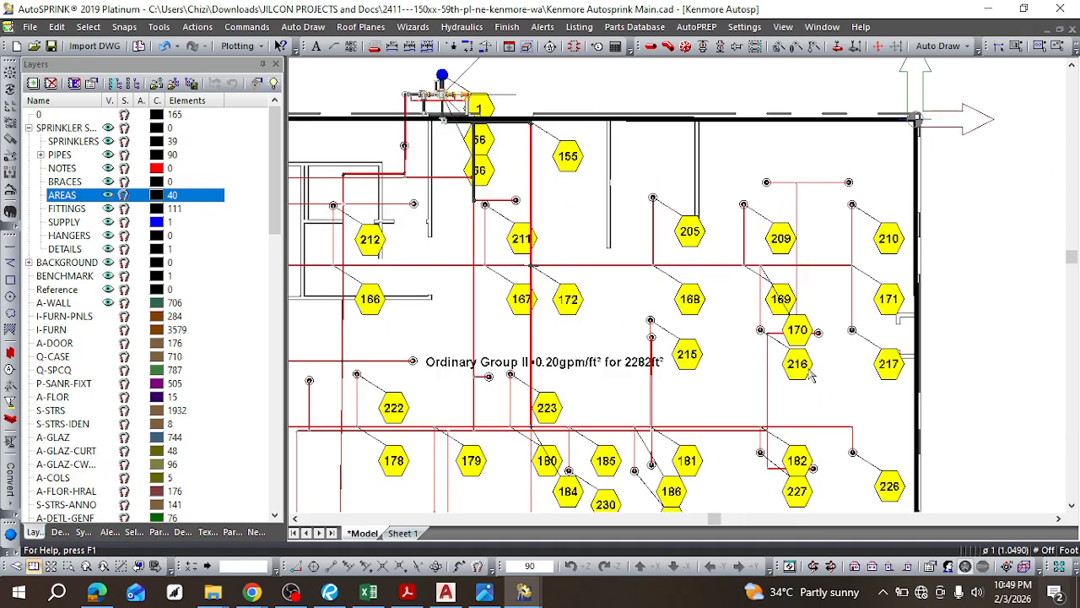
scroll(450, 97, "up", 2)
scroll(449, 97, "up", 2)
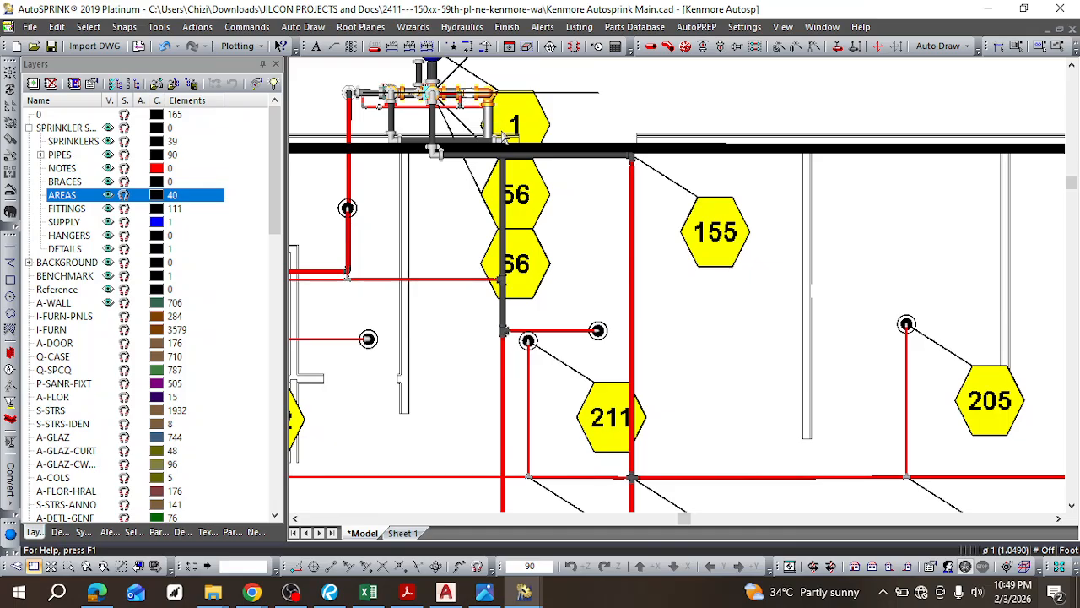
scroll(509, 195, "down", 3)
scroll(521, 268, "down", 1)
scroll(553, 370, "up", 1)
scroll(563, 373, "up", 2)
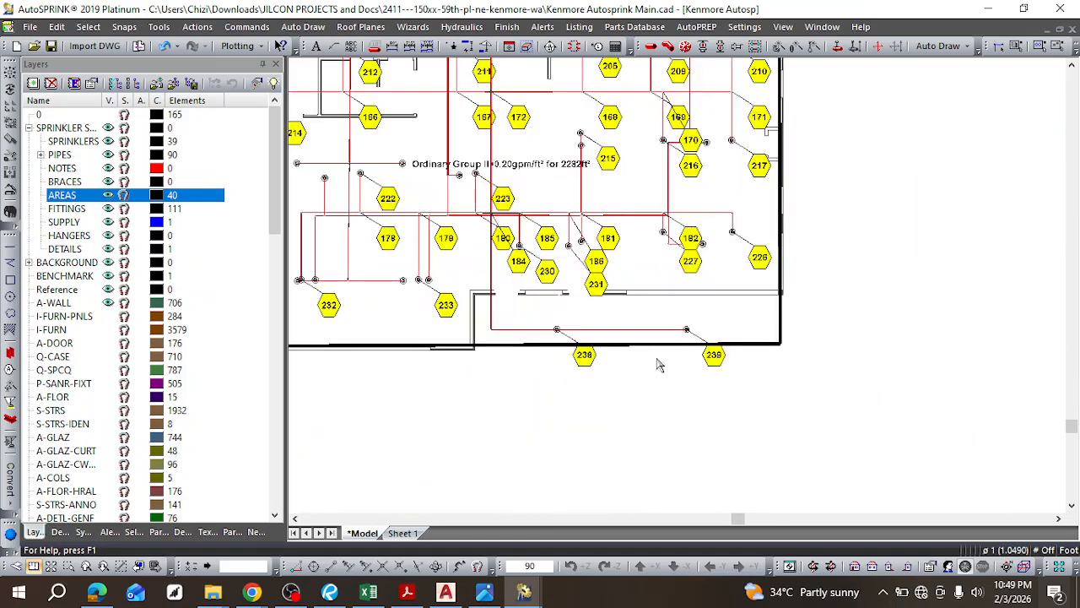
scroll(701, 353, "down", 2)
scroll(702, 353, "up", 2)
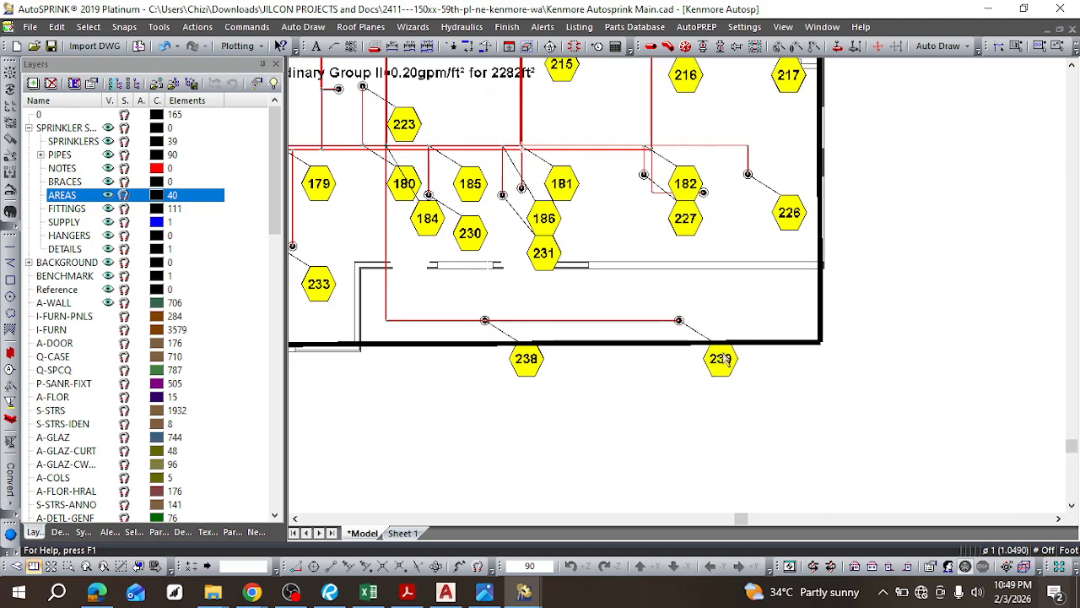
scroll(469, 184, "down", 2)
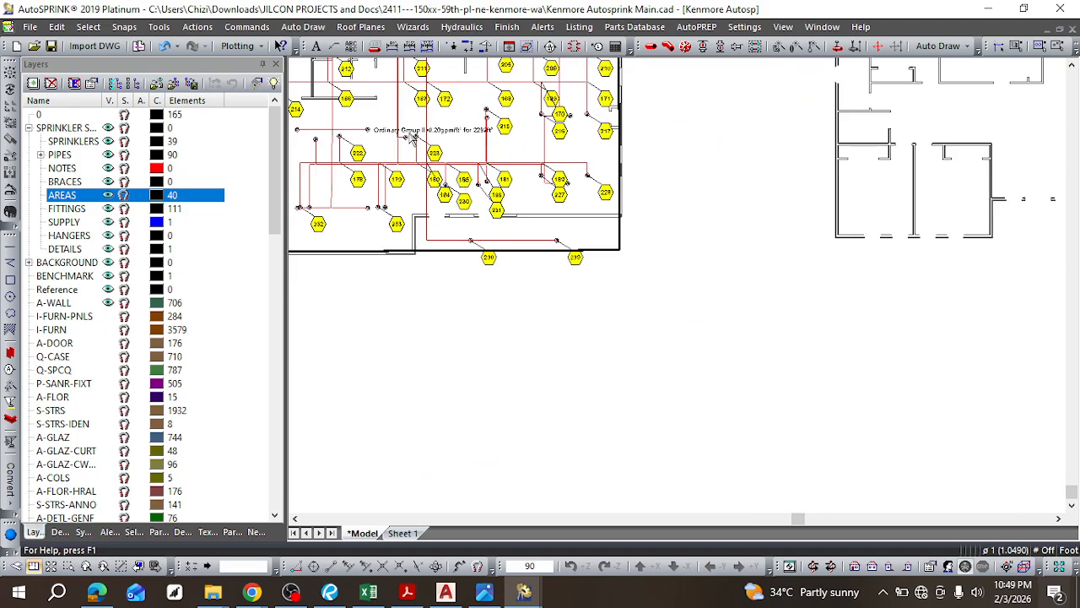
scroll(407, 125, "up", 3)
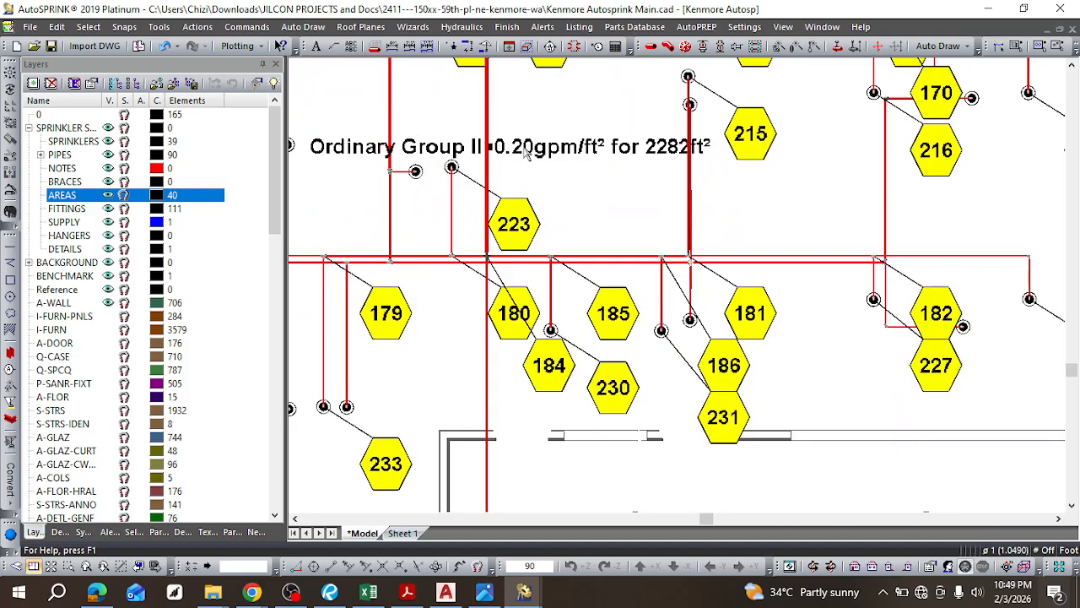
Step: Inspect the remote area label's properties and close them unchanged
right_click(422, 150)
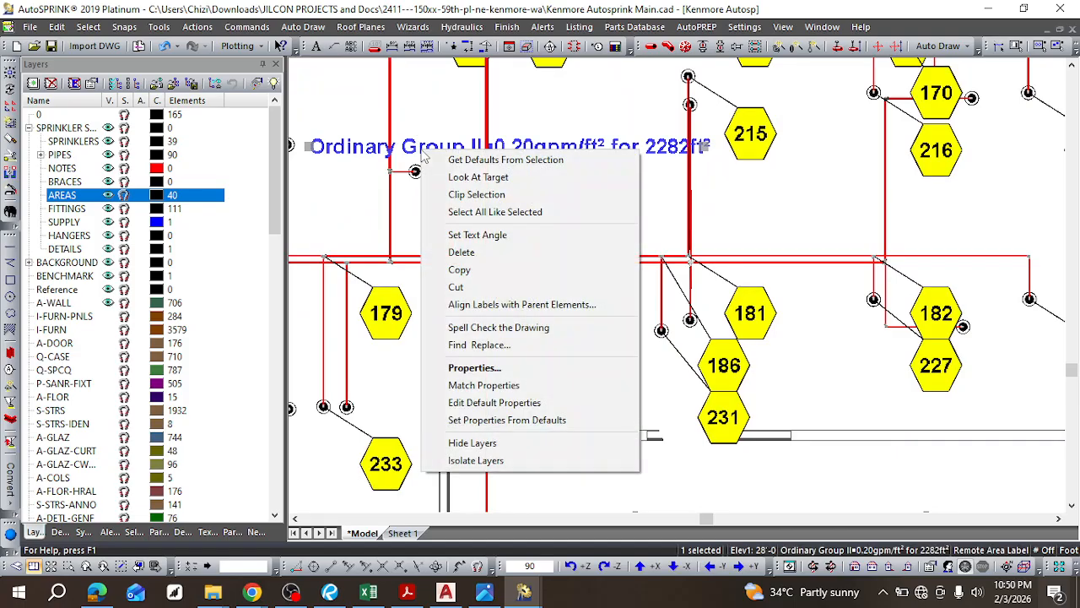
left_click(475, 367)
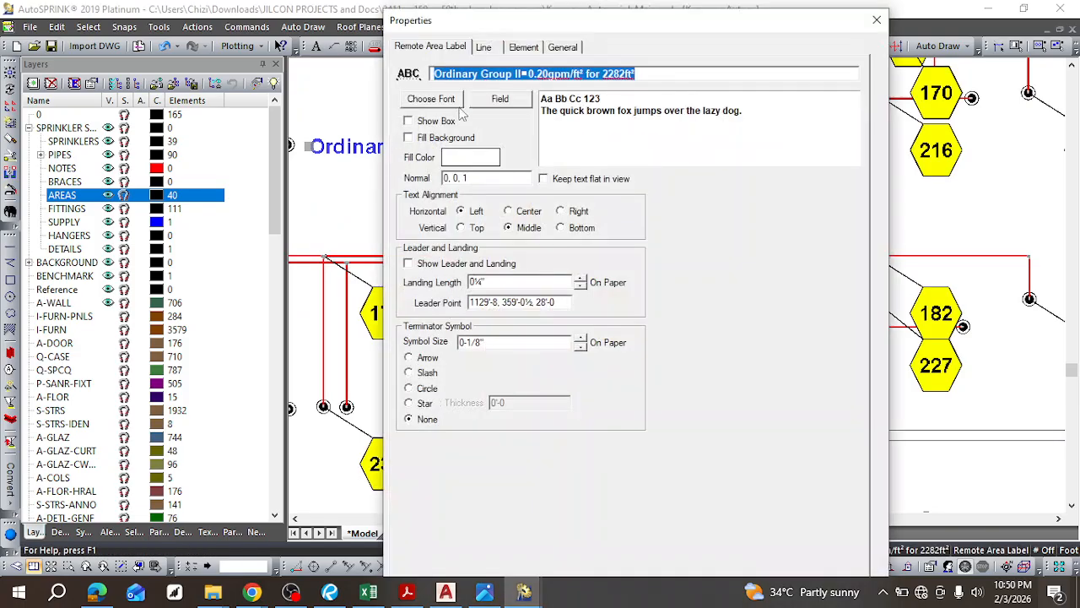
left_click(877, 20)
Step: Set the remote area boundary's occupancy classification to Light Hazard and check its label in the plan
scroll(565, 157, "up", 5)
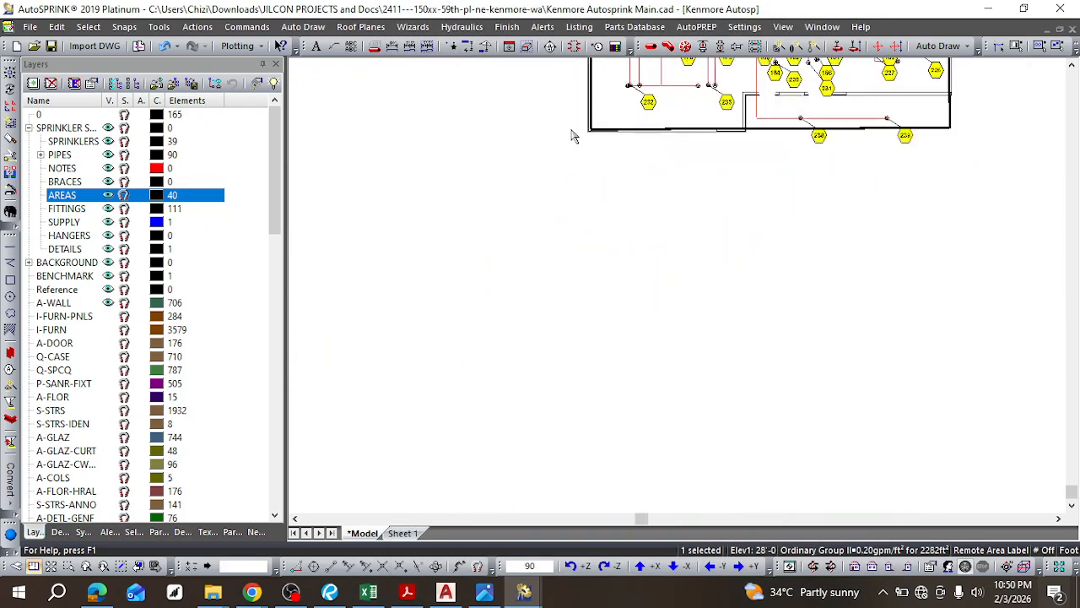
left_click(549, 164)
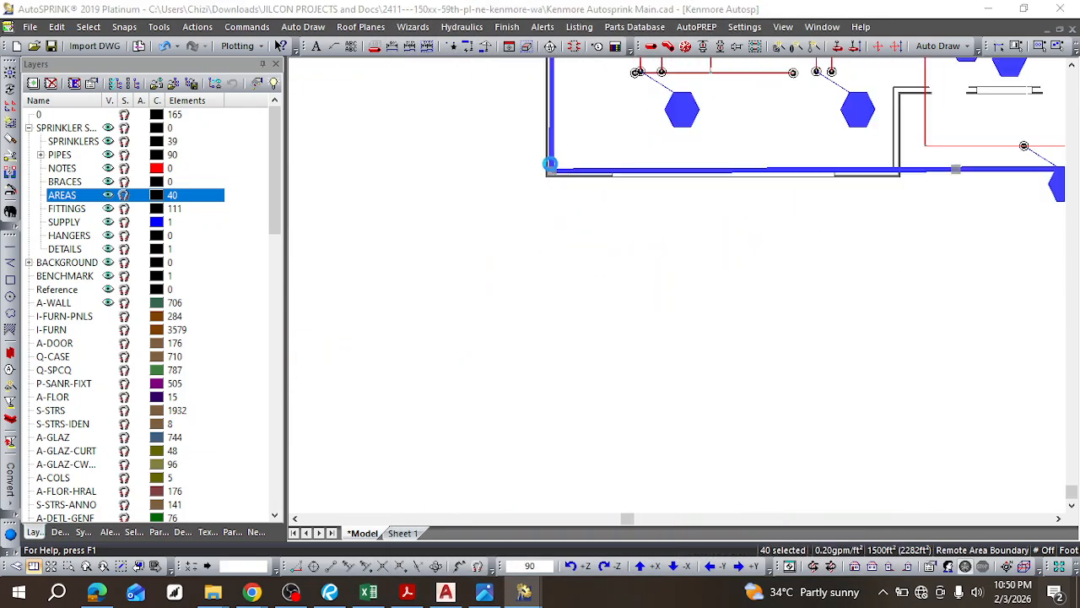
double_click(550, 164)
left_click(775, 68)
left_click(847, 69)
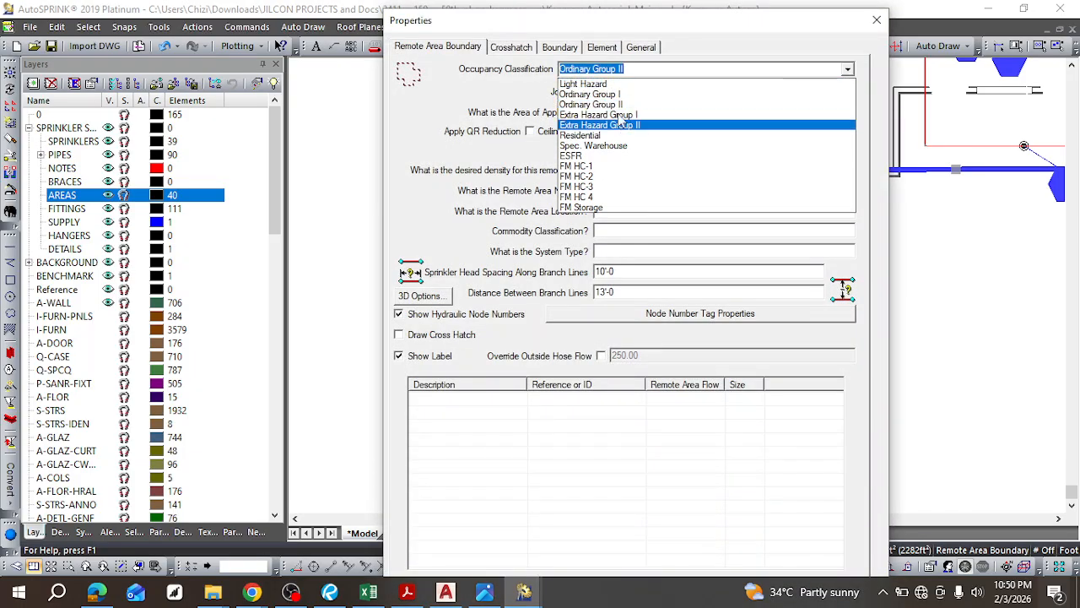
left_click(616, 81)
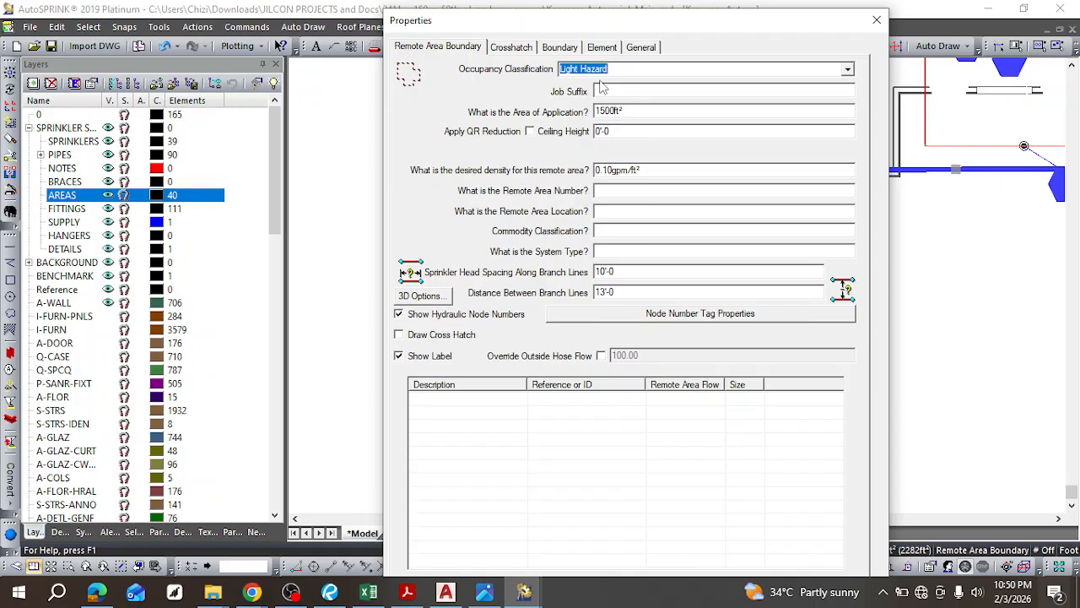
key("Return")
scroll(615, 116, "down", 3)
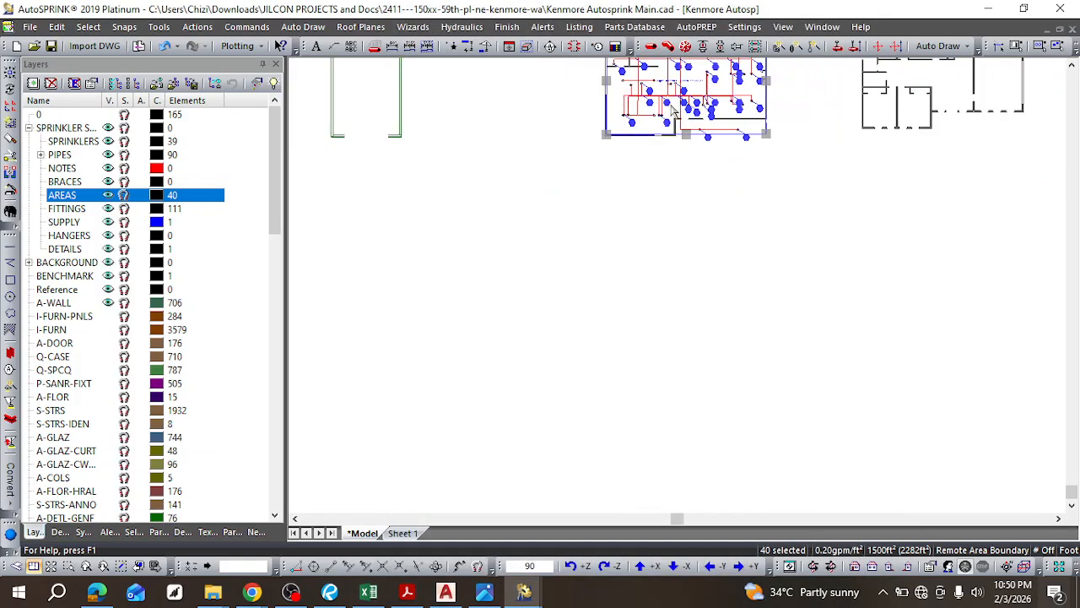
scroll(615, 135, "up", 5)
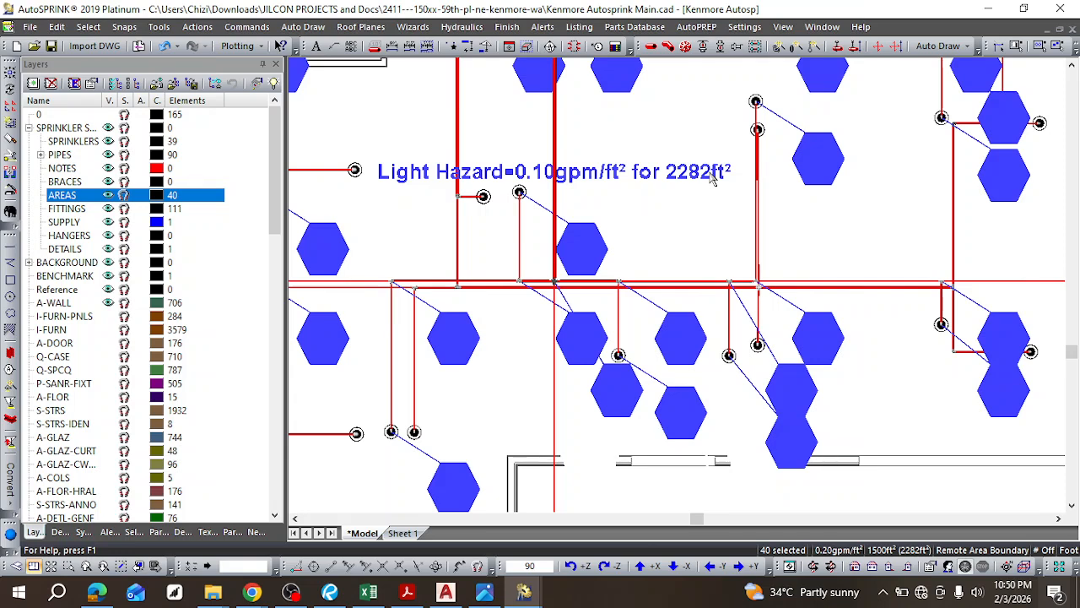
Step: Place a Remote Area for Ordinary Group II, 0.20gpm/ft² for 1500ft², in the empty space left of the sprinklered floor plan
left_click(466, 28)
left_click(477, 153)
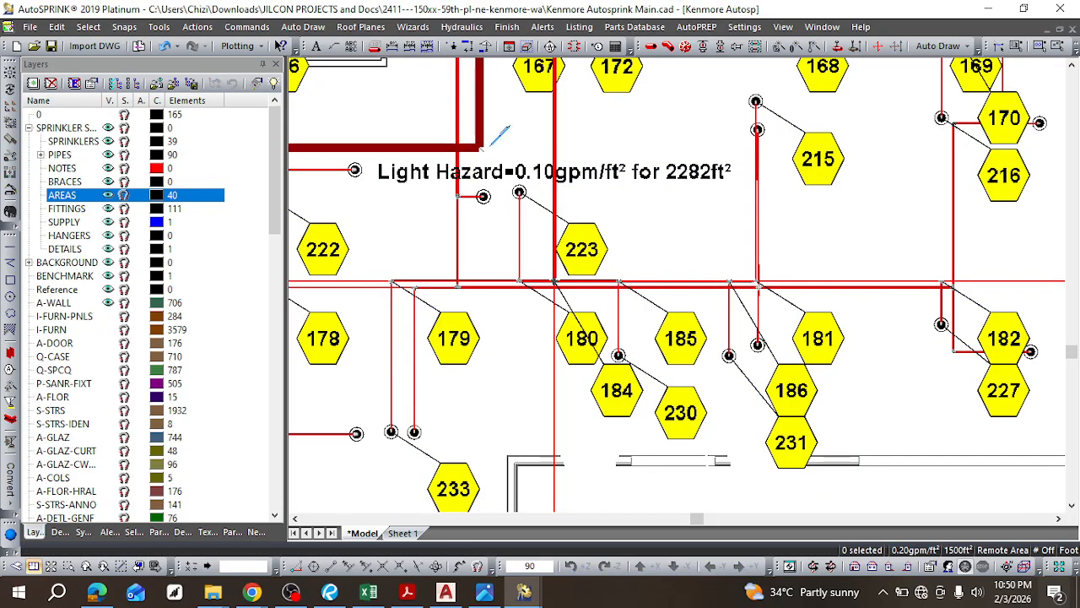
scroll(630, 174, "down", 5)
scroll(571, 198, "up", 5)
left_click(716, 310)
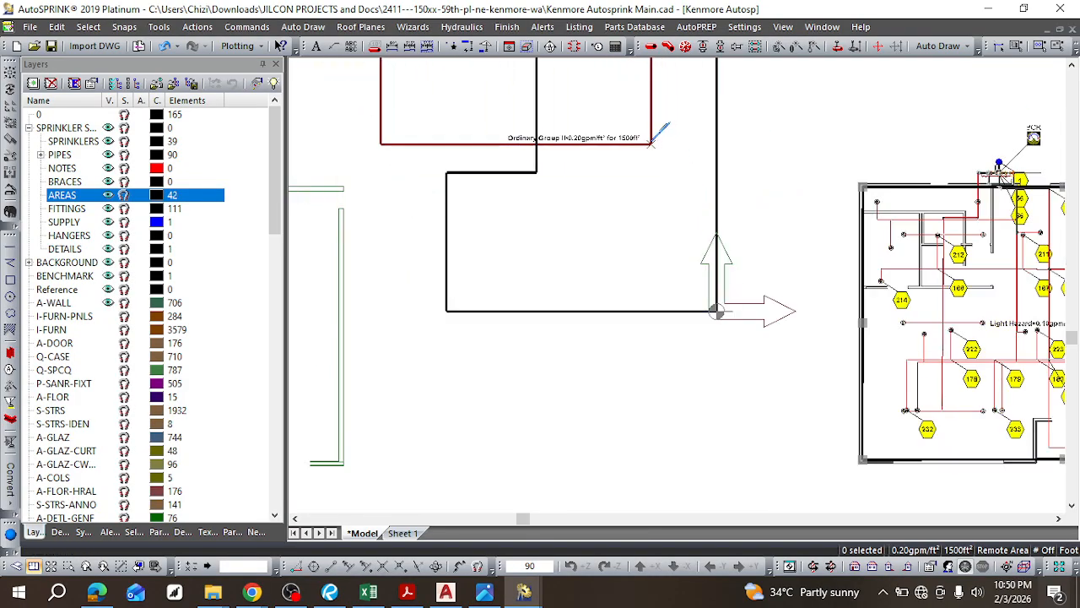
Step: Set the occupancy classification of the separate remote area left of the floor plan to Light Hazard
scroll(725, 321, "up", 5)
scroll(700, 105, "down", 5)
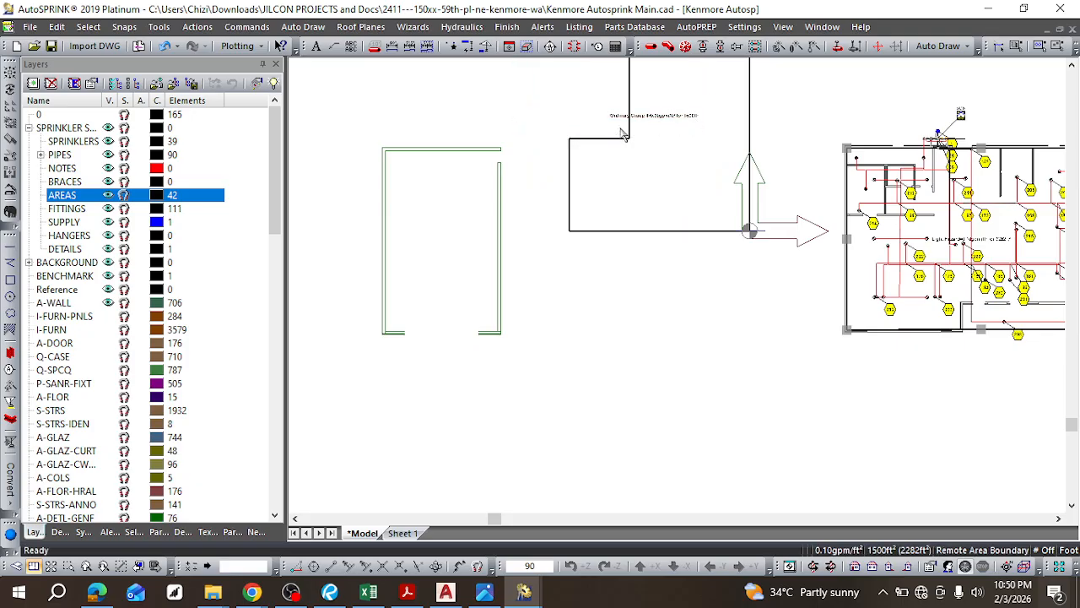
right_click(610, 138)
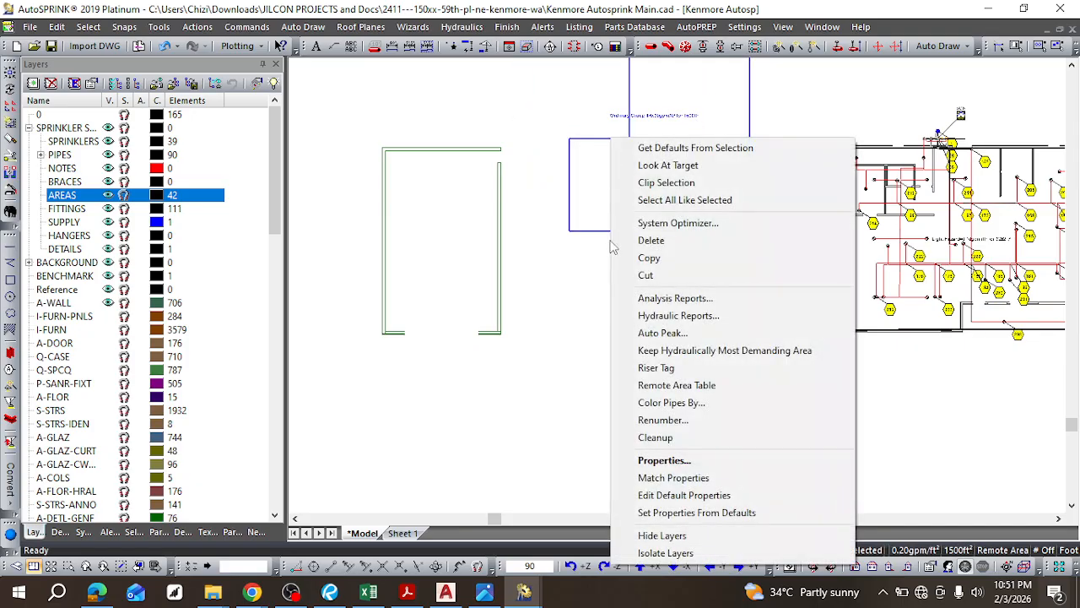
left_click(650, 300)
scroll(613, 114, "up", 5)
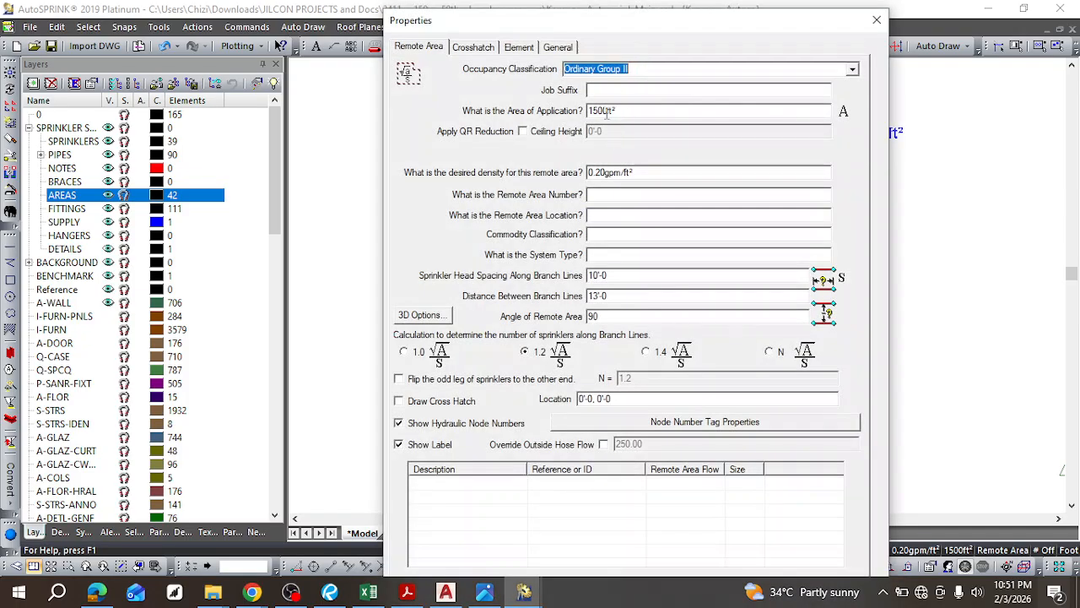
left_click(638, 69)
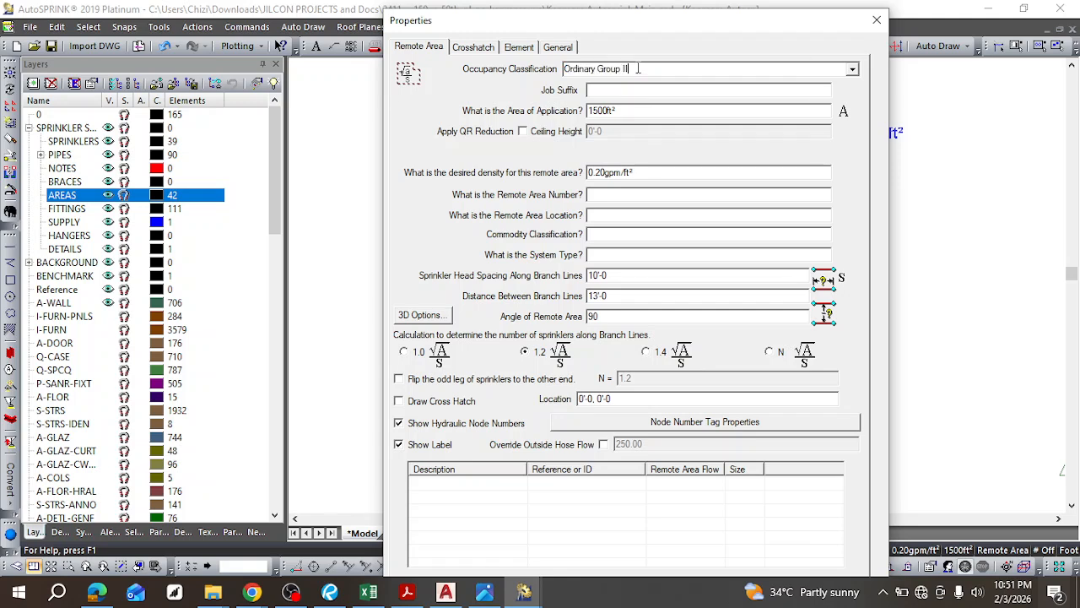
left_click(850, 72)
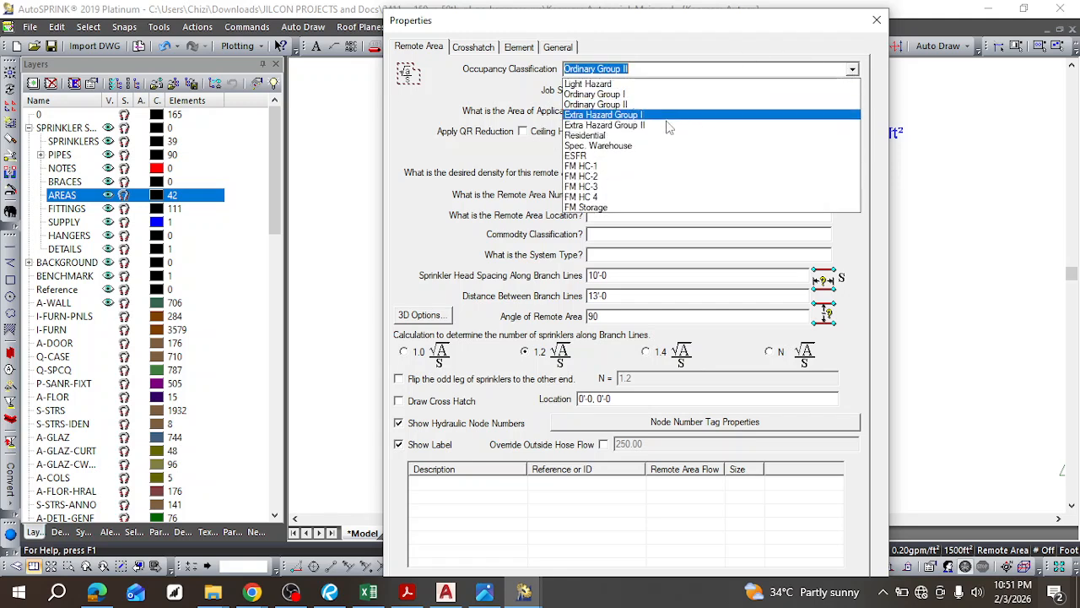
left_click(629, 82)
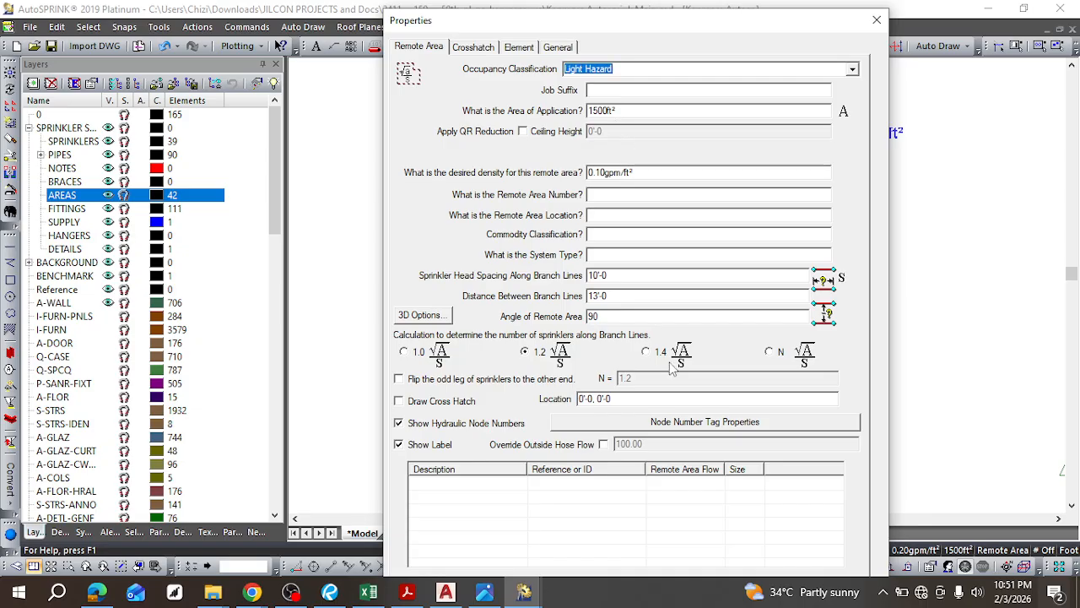
key("Return")
key("Escape")
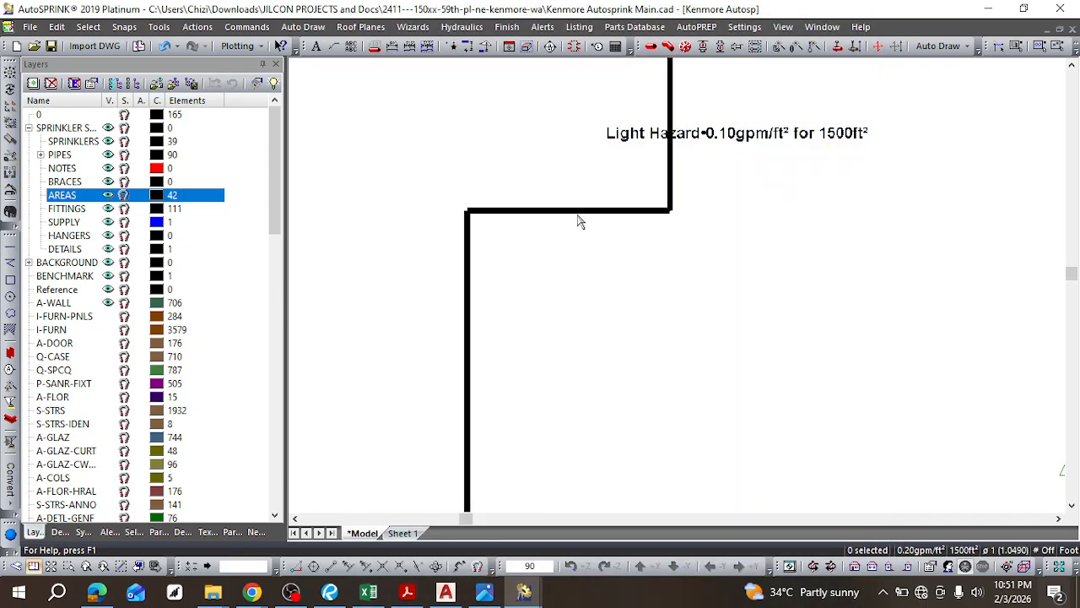
Step: Delete the separate remote area from the empty space beside the sprinklered floor plan
left_click(573, 215)
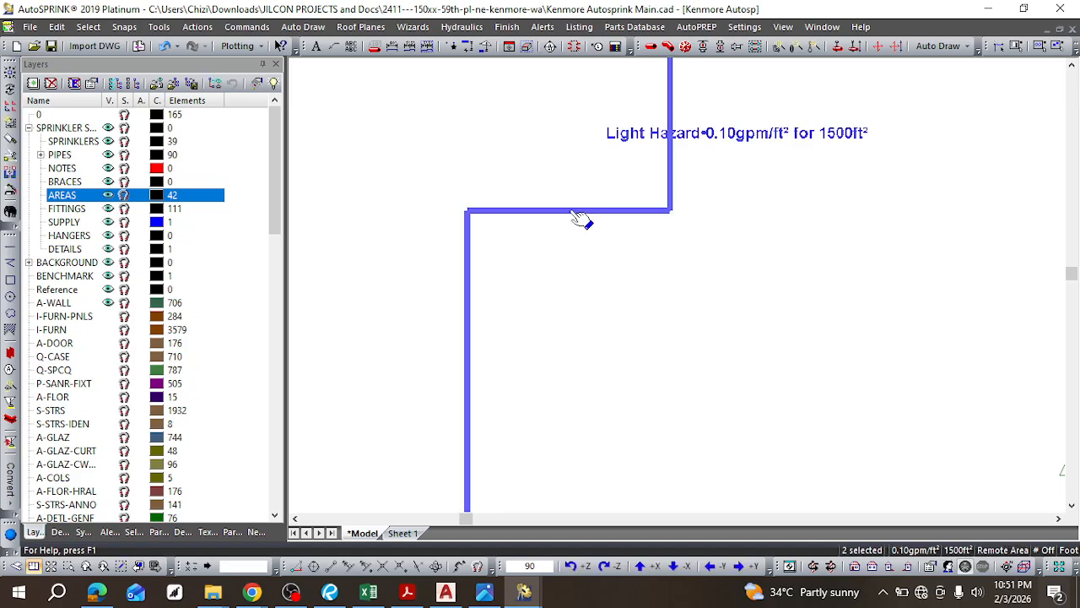
key("Delete")
scroll(580, 219, "down", 5)
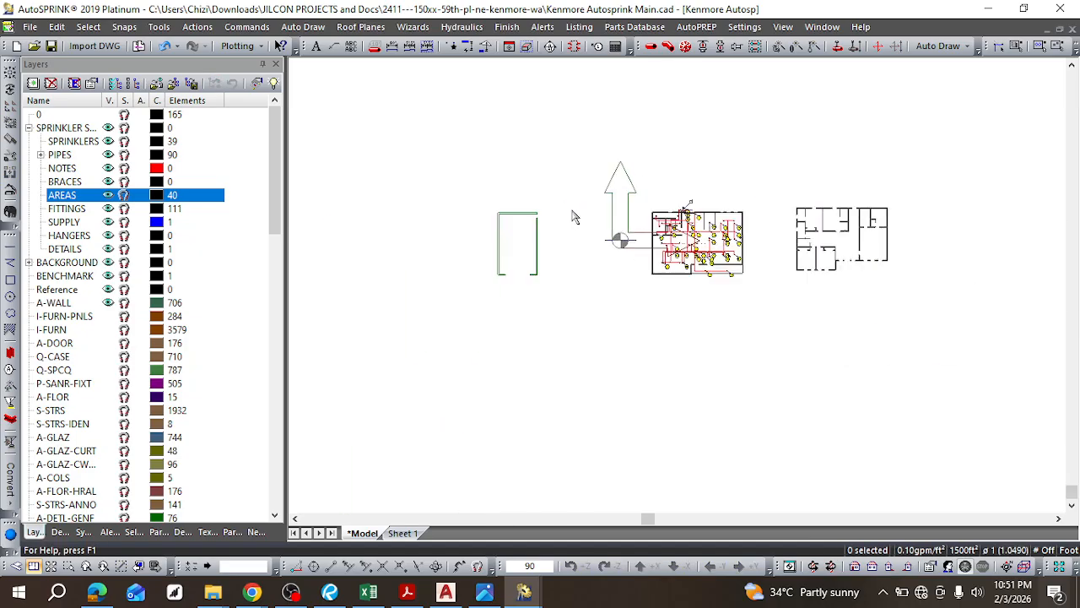
Step: Select the Light Hazard boundary around the sprinklered floor plan and lower its upper-left corner by about 5'-1"
scroll(740, 242, "up", 4)
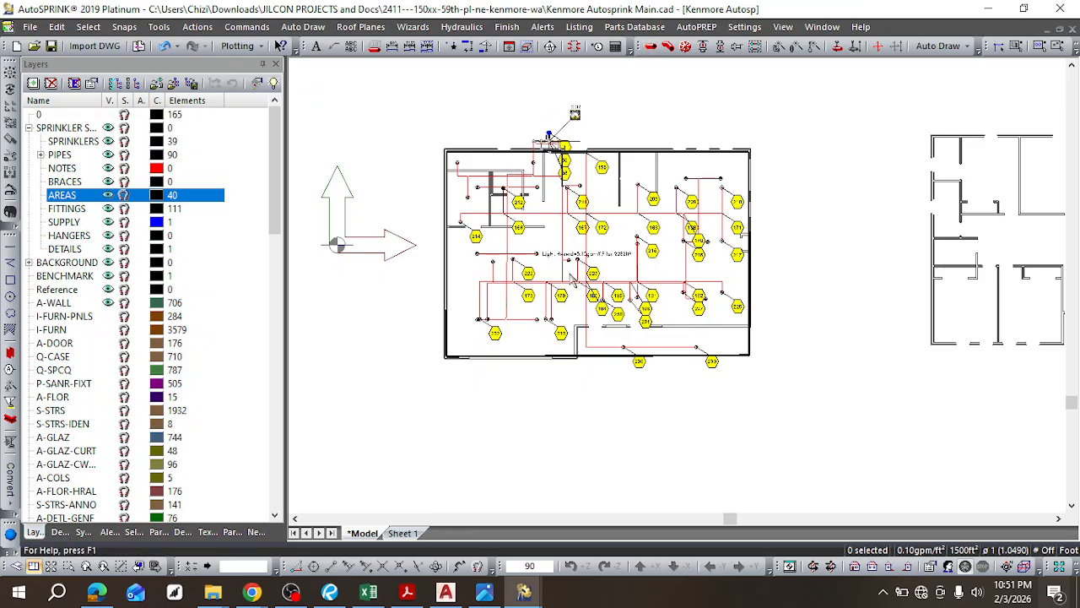
scroll(590, 257, "up", 5)
scroll(592, 258, "down", 1)
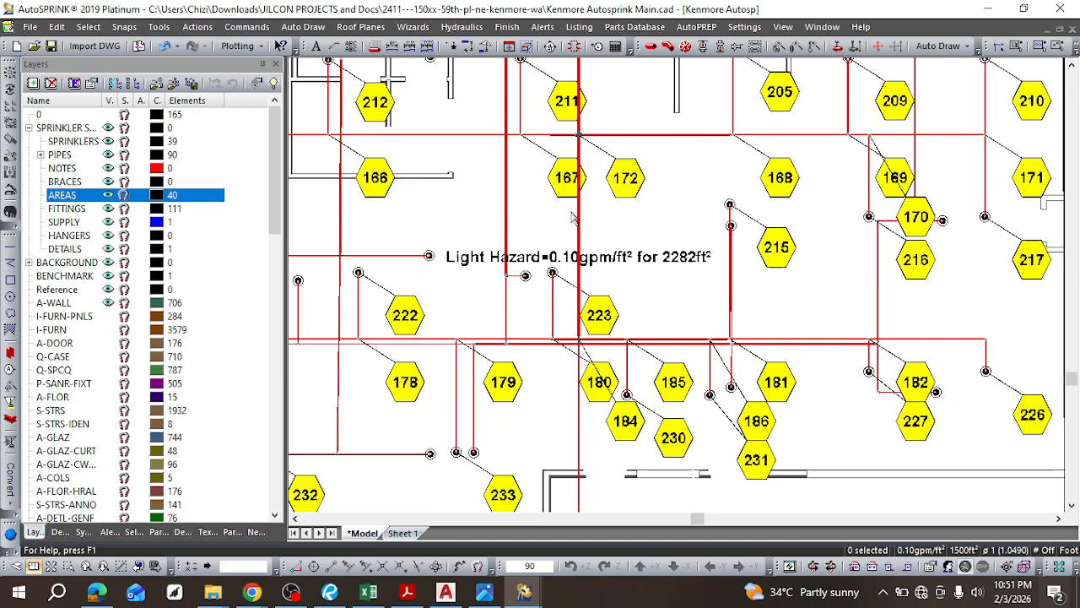
scroll(591, 181, "down", 4)
scroll(579, 203, "down", 1)
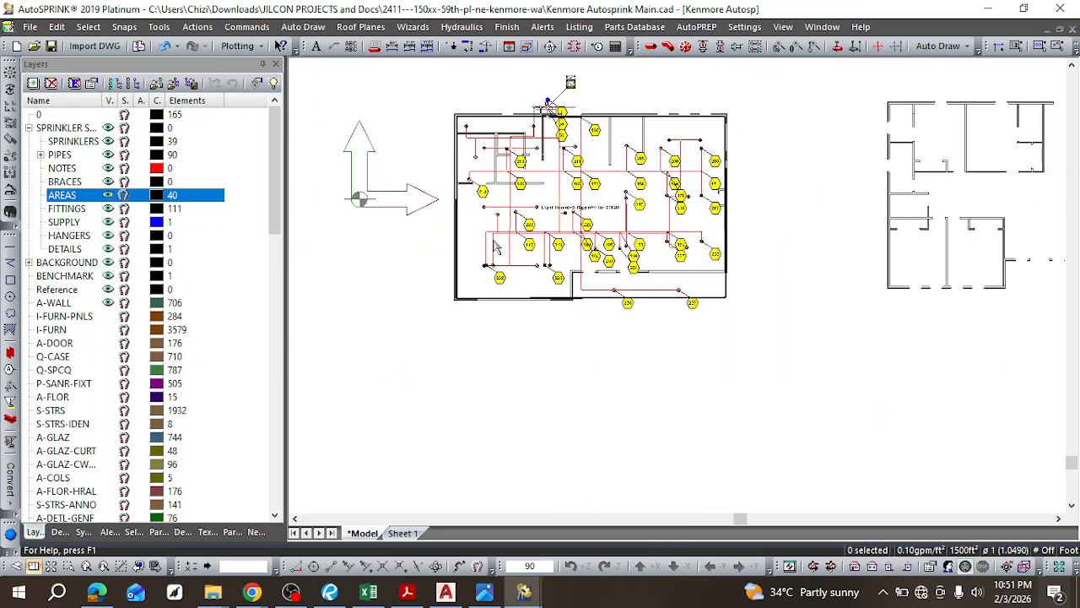
scroll(461, 299, "up", 3)
left_click(458, 292)
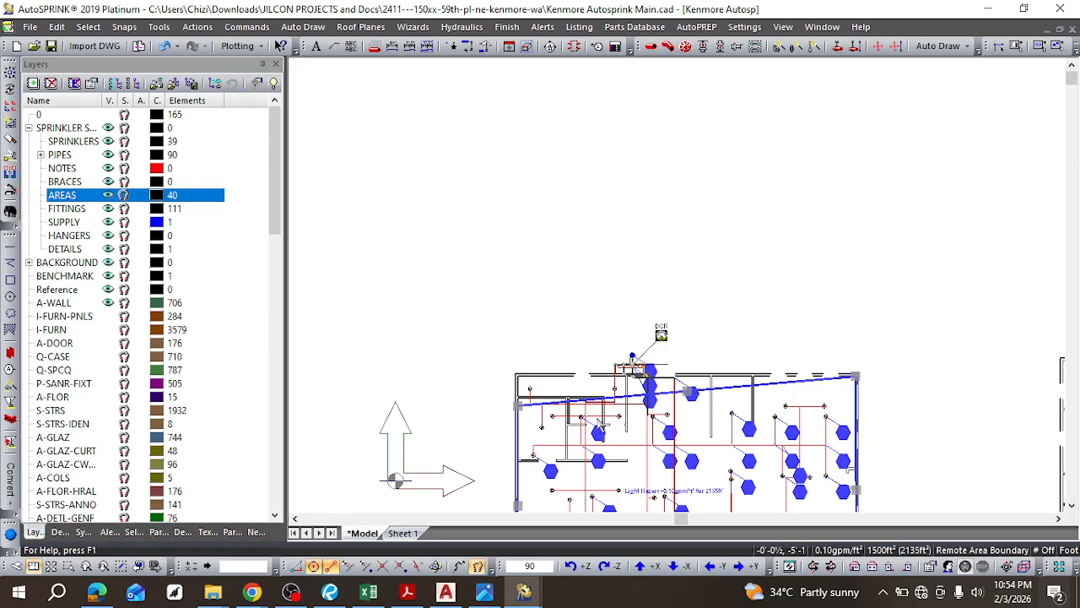
Step: Lower the remote area boundary's upper-right corner by about 6'-4½", reducing the area to about 1948 ft²
scroll(588, 445, "up", 2)
scroll(620, 426, "down", 4)
scroll(654, 468, "up", 5)
scroll(660, 475, "up", 1)
scroll(661, 475, "down", 4)
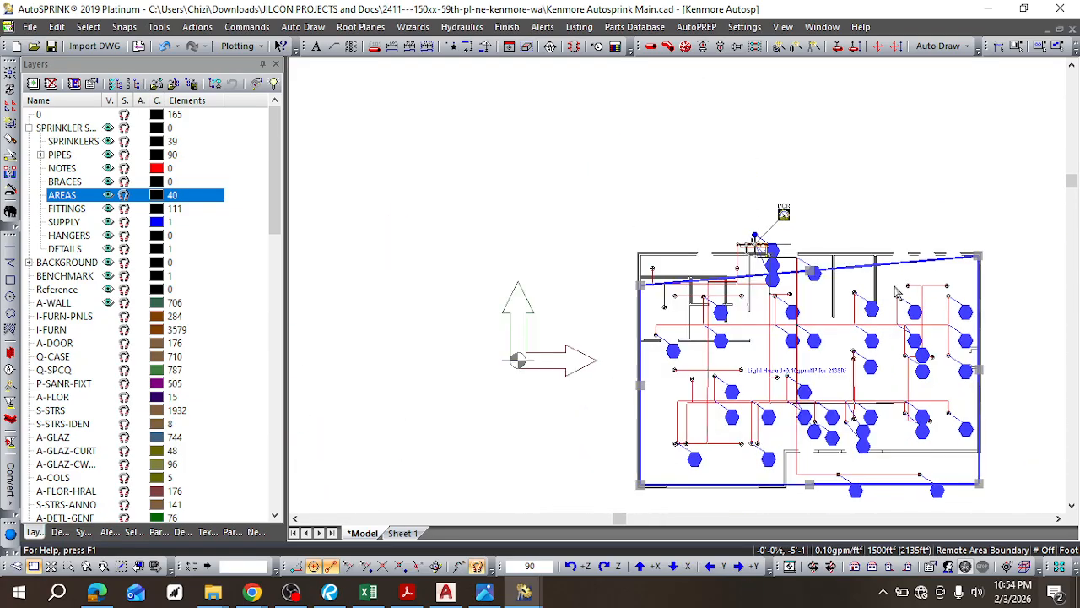
scroll(981, 249, "up", 4)
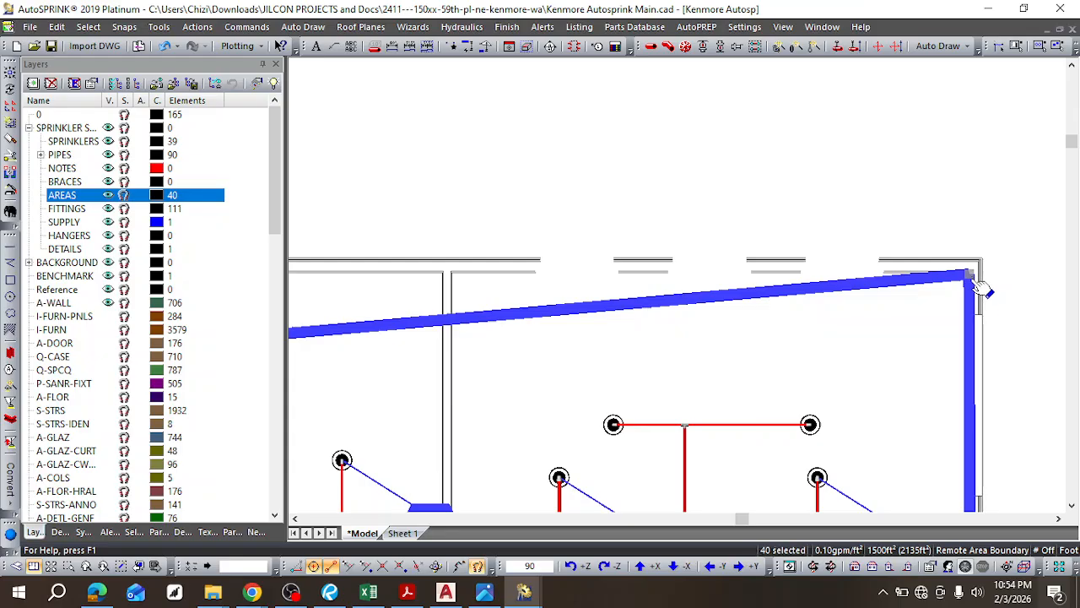
mouse_move(983, 341)
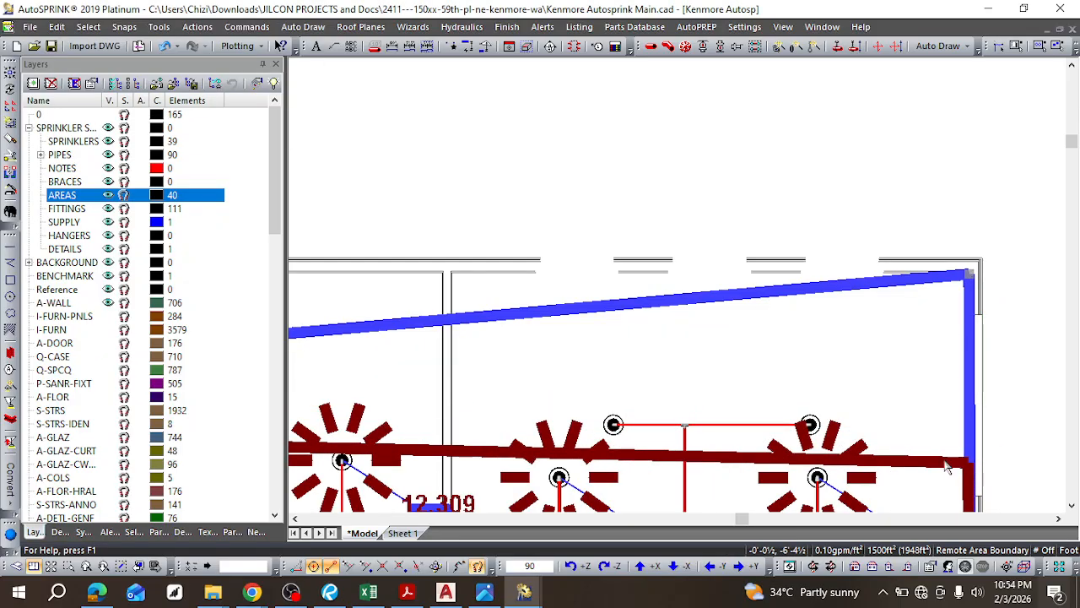
Step: Lower the boundary's upper-left corner by about 6'-7", reducing the remote area to about 1759 ft²
scroll(908, 469, "down", 5)
scroll(784, 485, "up", 4)
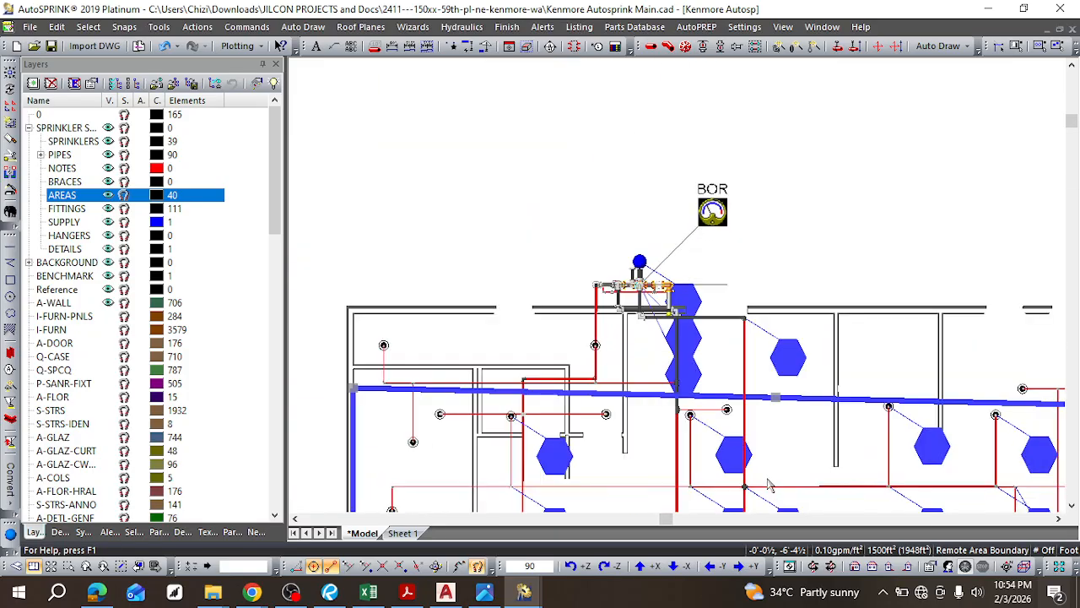
scroll(768, 478, "down", 4)
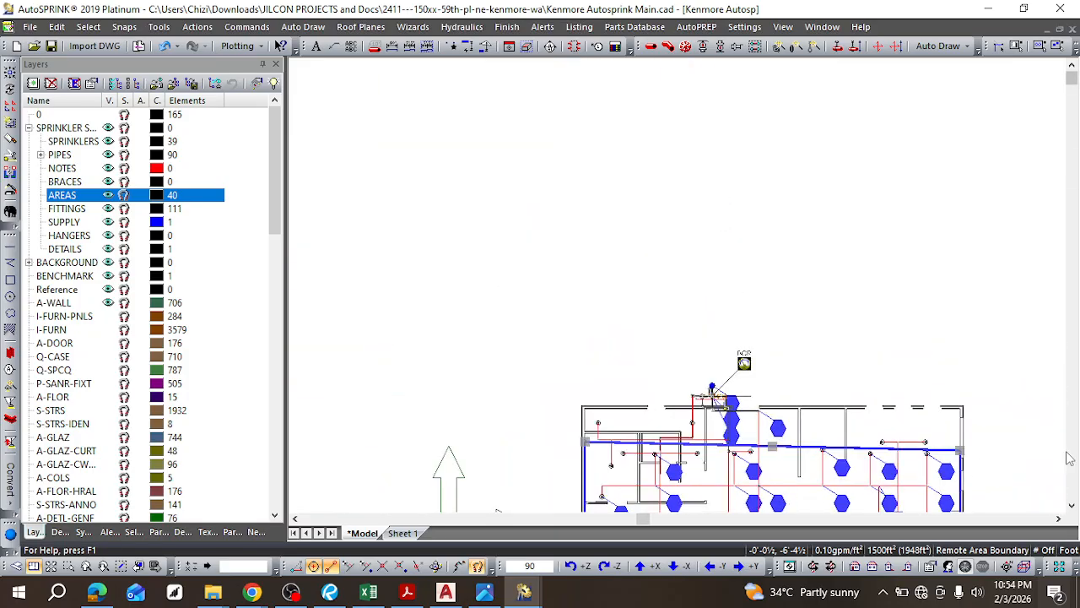
scroll(804, 410, "up", 4)
scroll(796, 345, "down", 4)
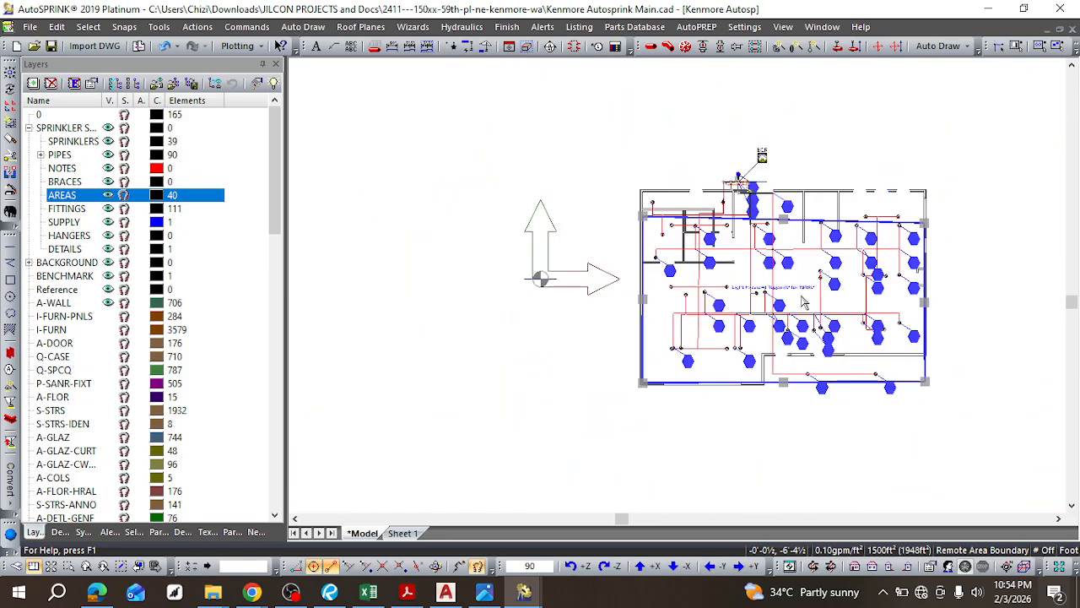
scroll(642, 227, "up", 3)
scroll(642, 227, "up", 2)
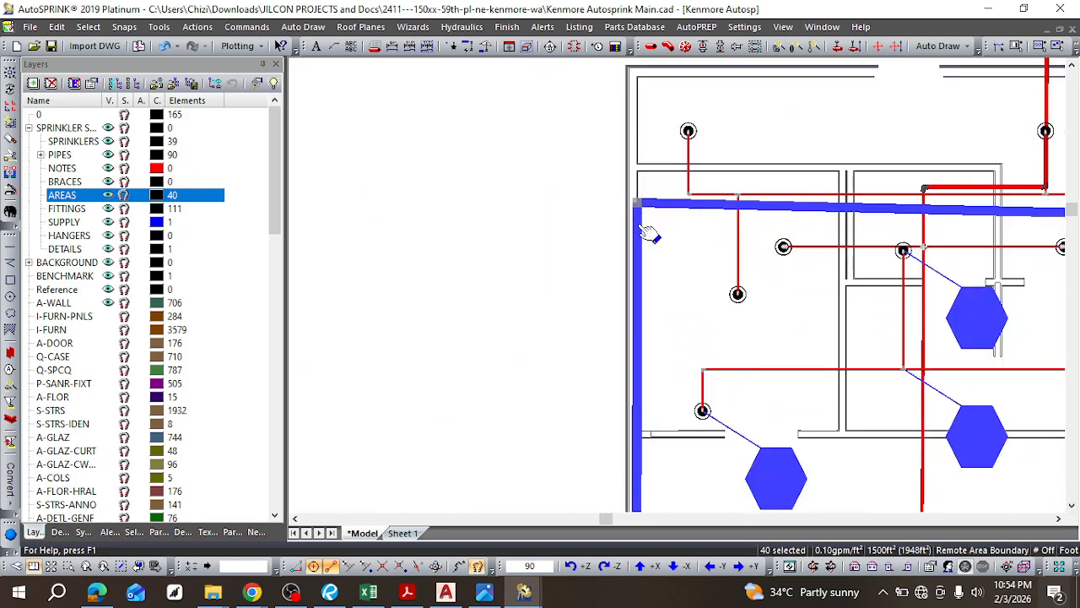
mouse_move(646, 301)
mouse_move(642, 352)
left_mouse_down()
mouse_move(641, 372)
mouse_move(650, 367)
left_mouse_up()
scroll(654, 353, "down", 3)
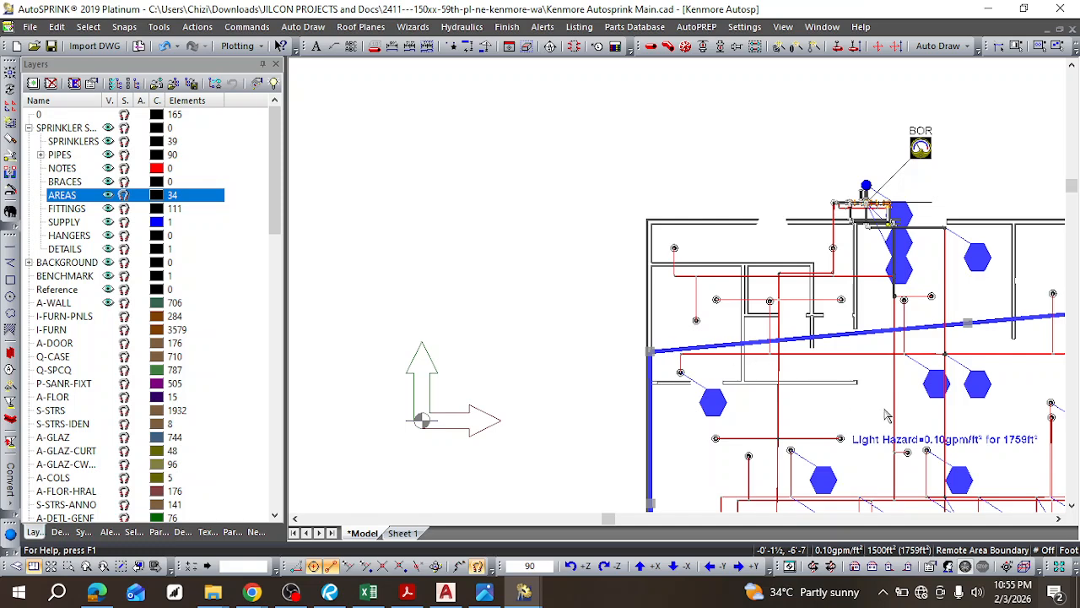
Step: Lower the boundary's upper-right corner by about 4'-7½", reducing the remote area to about 1623 ft²
scroll(1013, 458, "down", 4)
scroll(1054, 443, "up", 3)
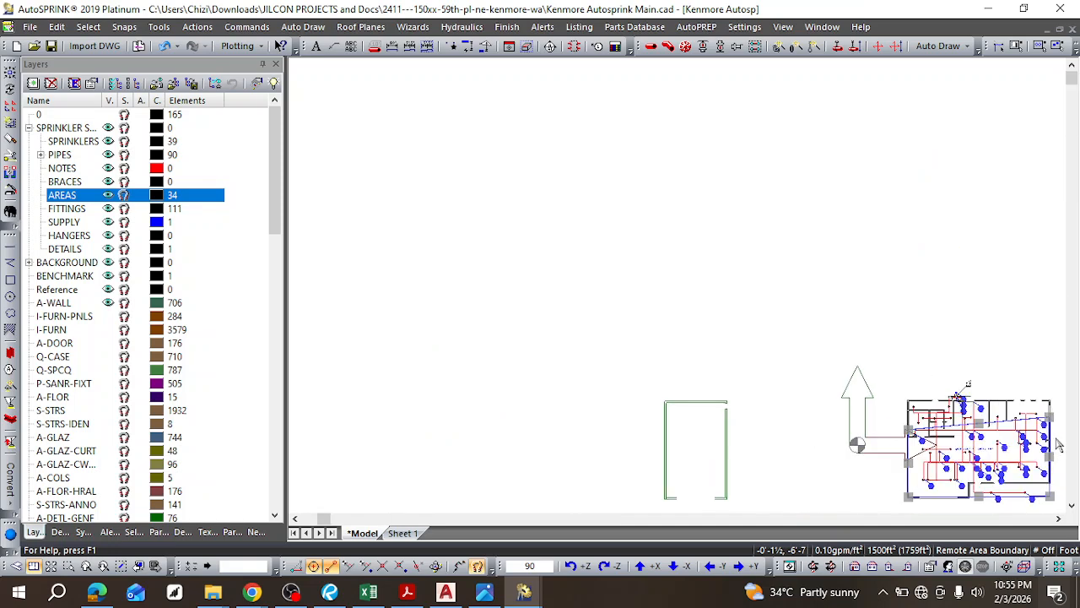
scroll(1049, 443, "up", 2)
left_click_drag(1035, 342, 1043, 397)
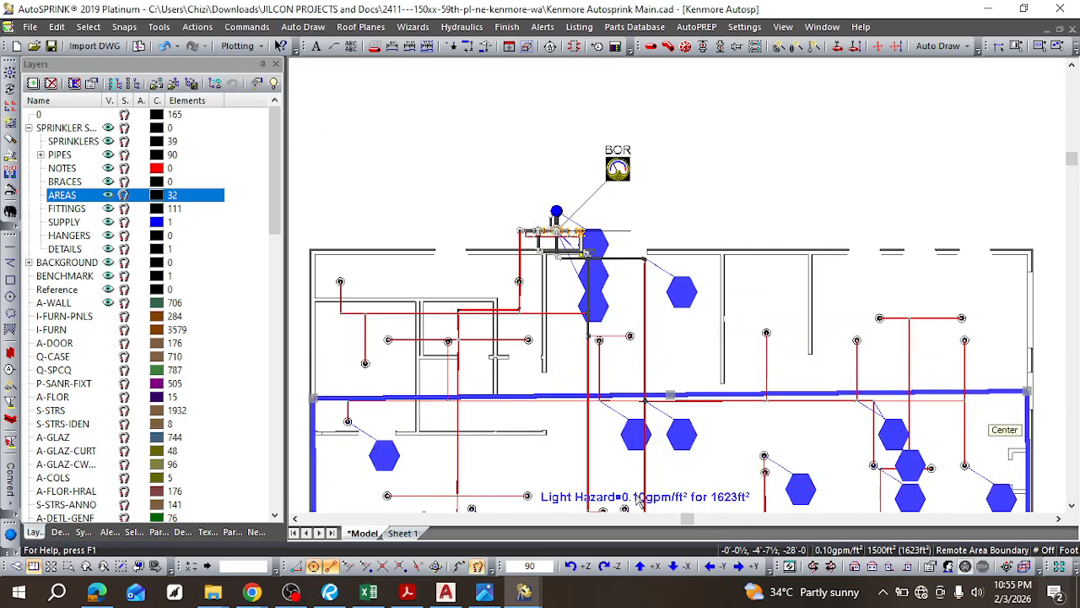
Step: Lower the boundary's upper-left corner by about 2'-8", reducing the remote area to about 1543 ft²
scroll(747, 449, "down", 4)
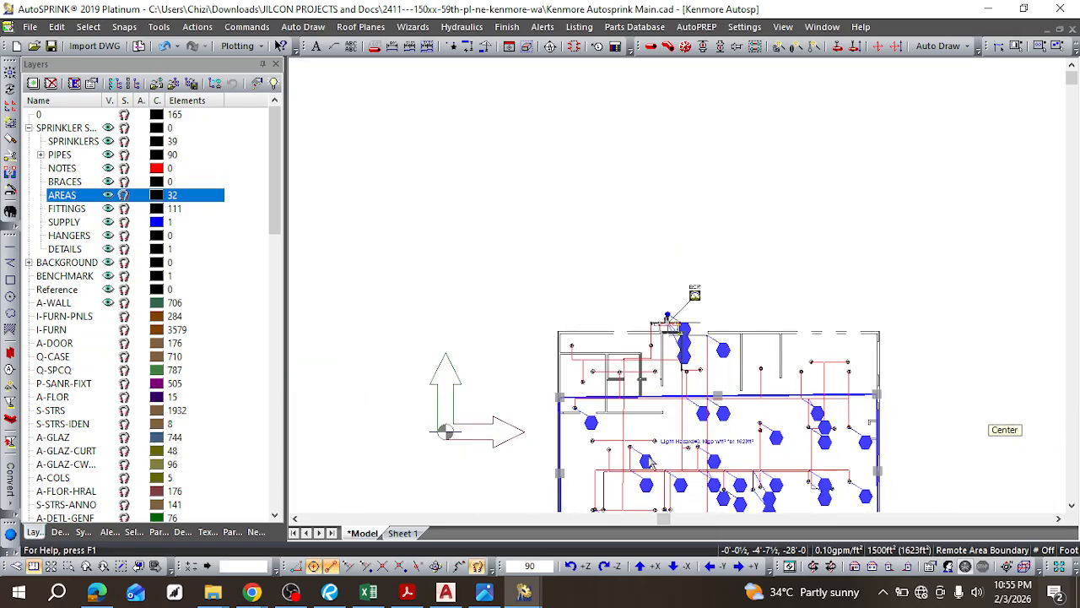
scroll(553, 417, "up", 7)
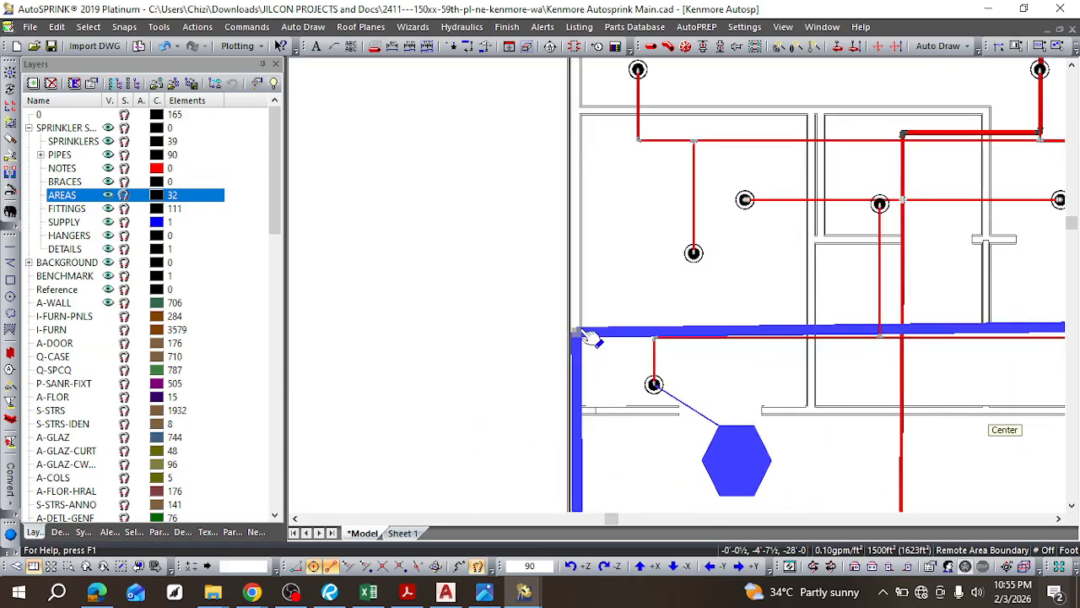
left_click_drag(575, 330, 575, 362)
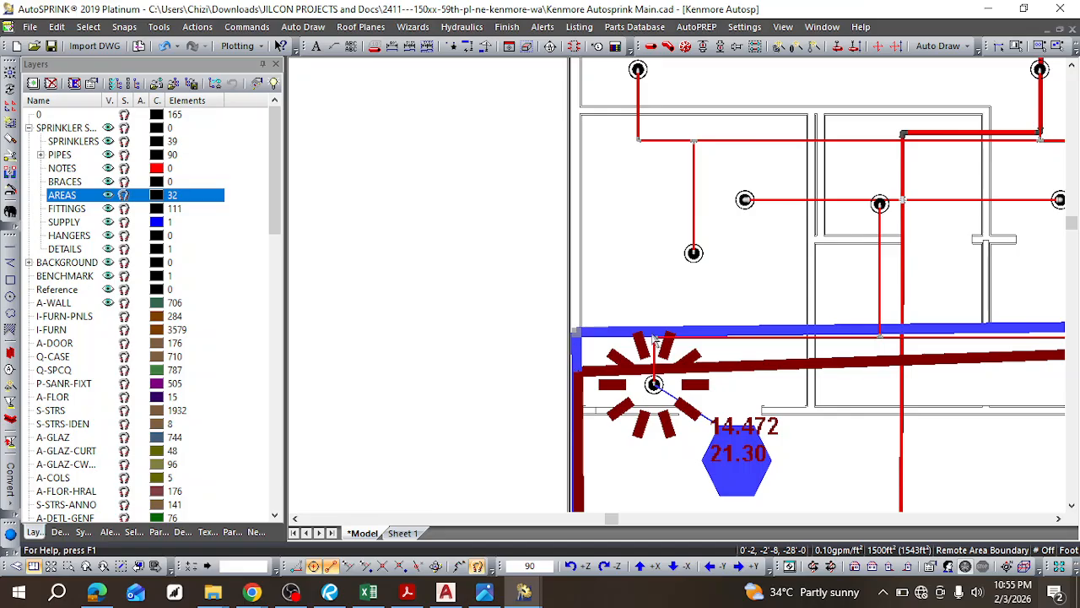
Step: Lower the boundary's upper-right corner by about 1'-6" so that the remote area covers 1500 ft²
scroll(648, 381, "down", 7)
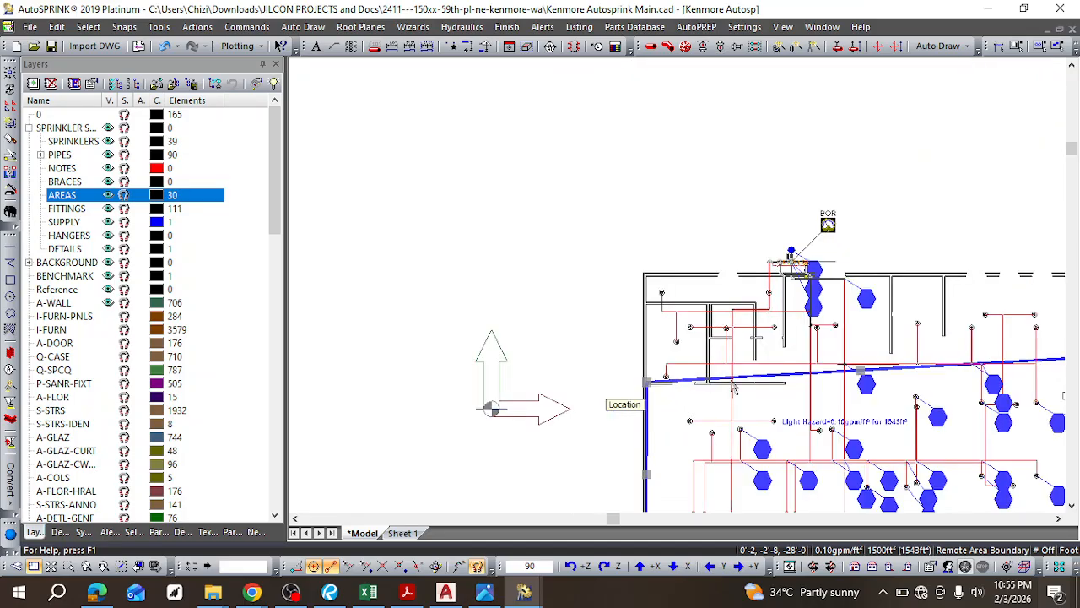
scroll(846, 428, "up", 5)
scroll(934, 430, "down", 6)
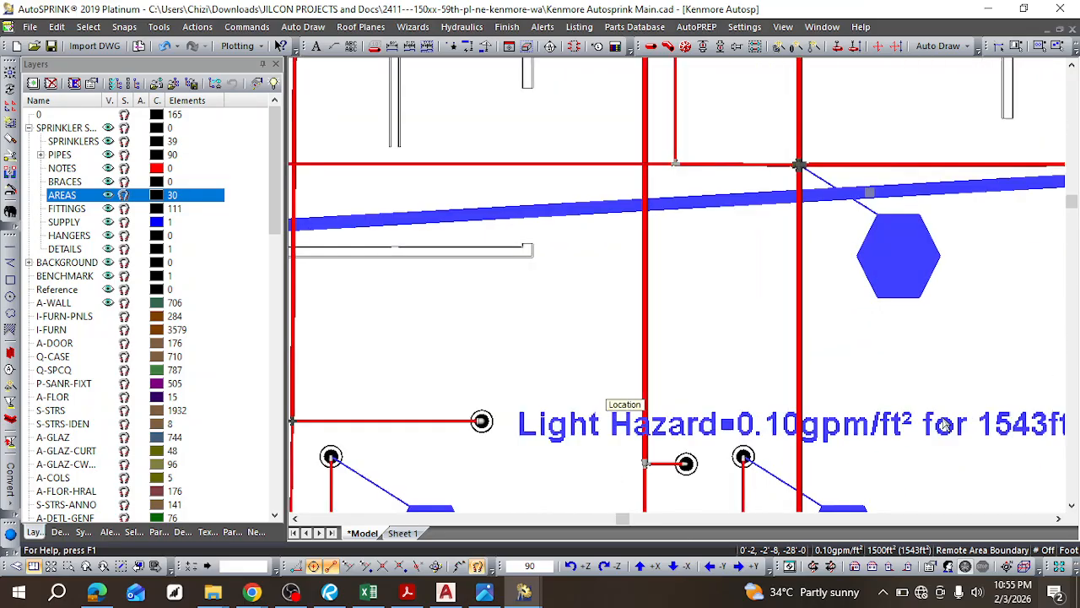
scroll(1031, 384, "up", 6)
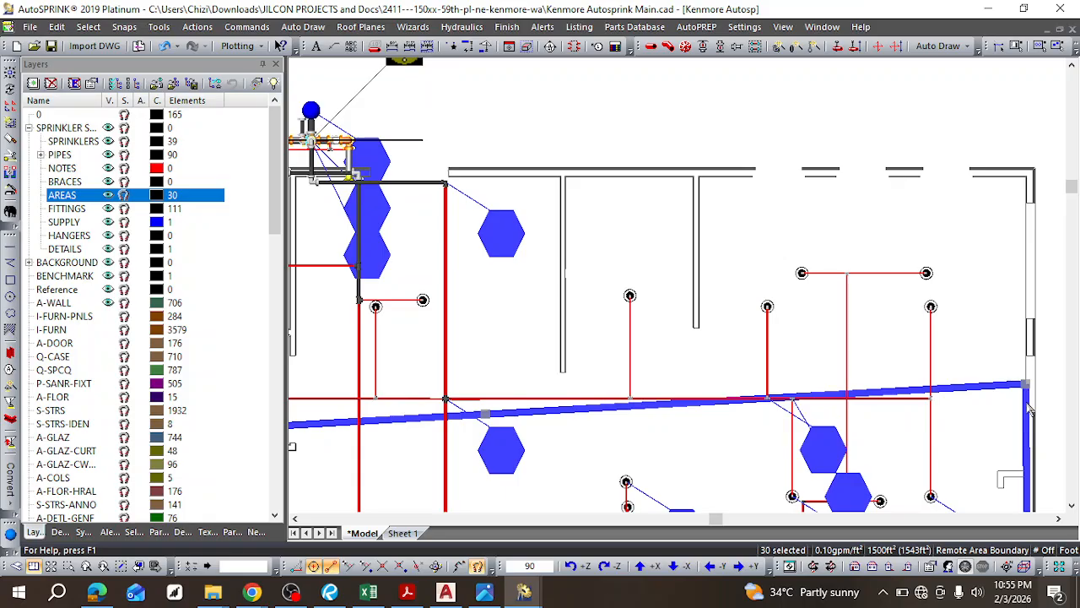
mouse_move(1039, 416)
left_mouse_down()
mouse_move(1040, 428)
mouse_move(1033, 412)
left_mouse_up()
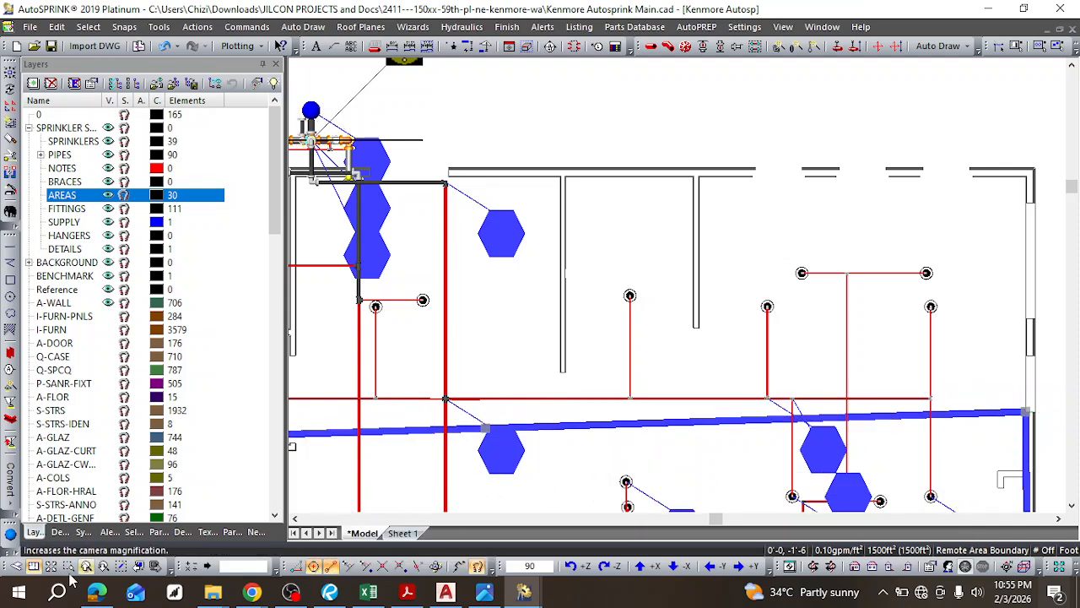
Step: Show the model in 3D and examine how the remote area boundary lies relative to the sprinkler piping
left_click(16, 567)
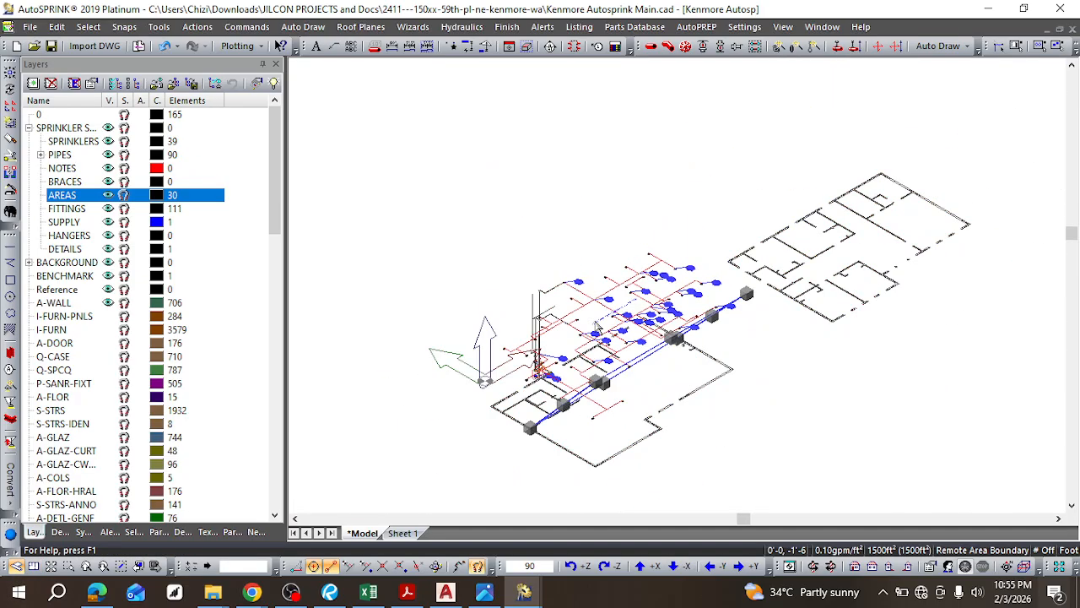
scroll(557, 413, "up", 3)
scroll(557, 414, "down", 2)
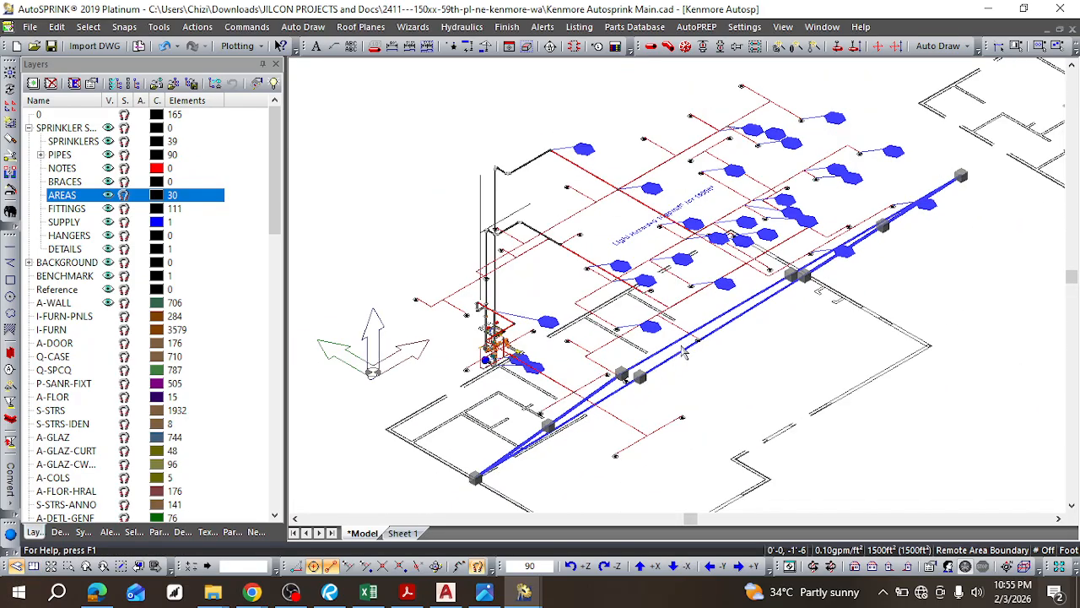
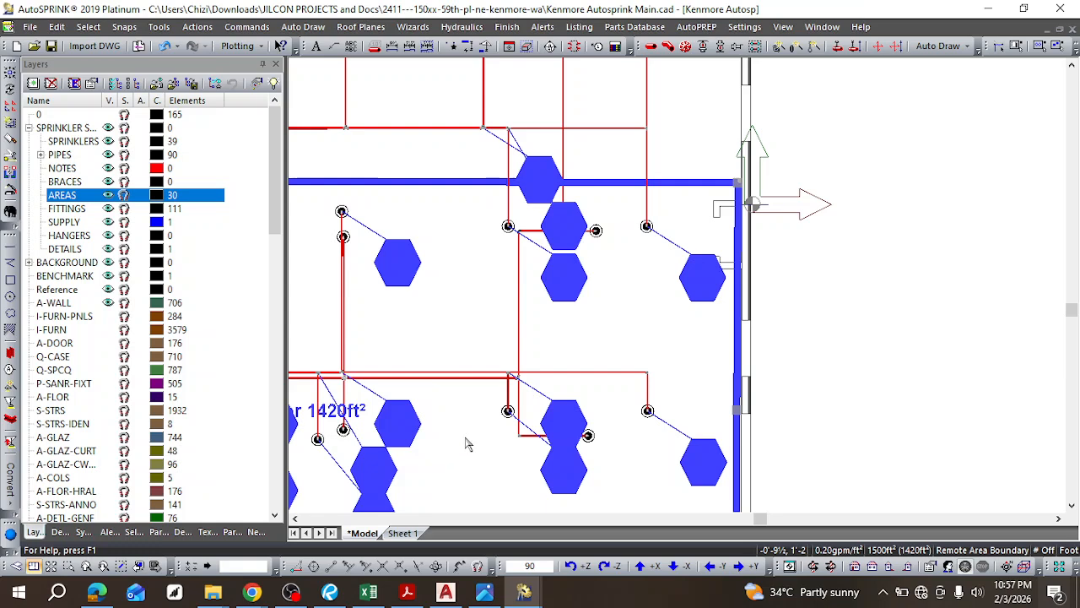
Step: Examine the Ordinary Group II remote area boundary across the whole sprinklered floor plan
scroll(291, 439, "down", 3)
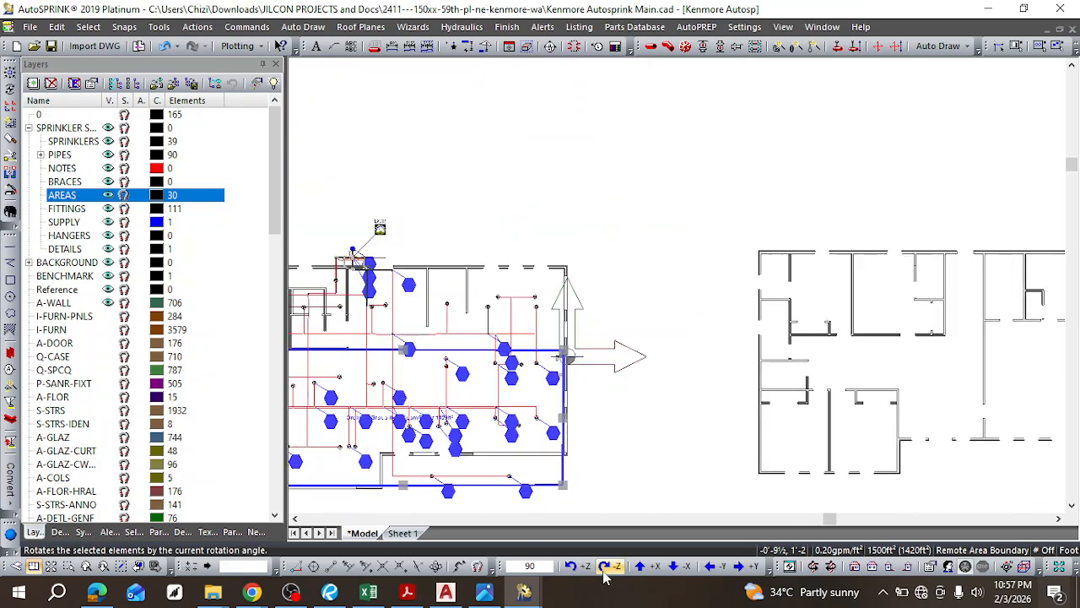
left_click(628, 518)
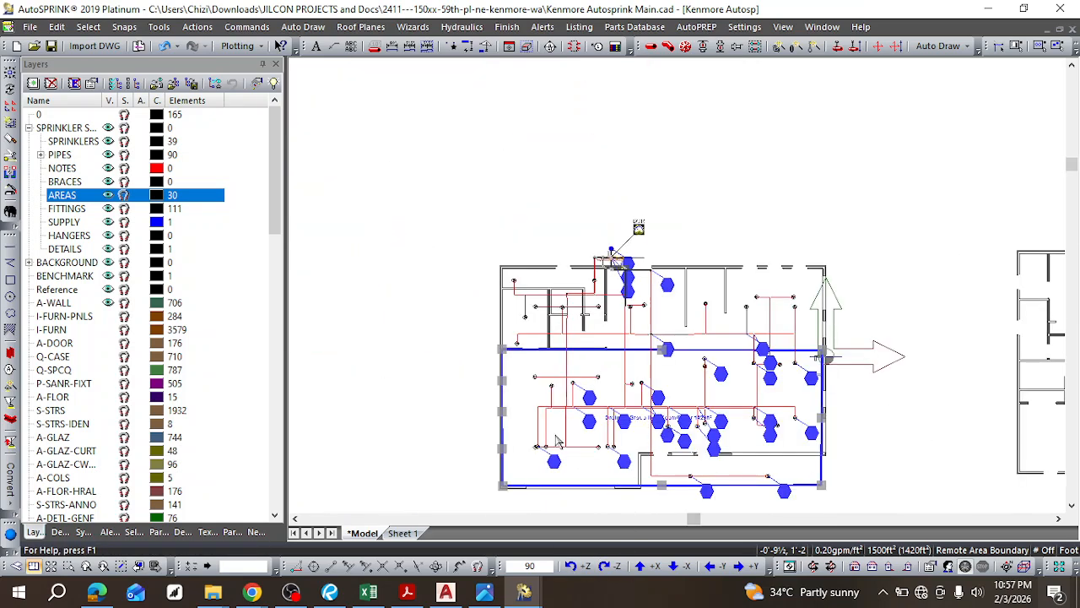
Step: Examine the remote area boundary's elevation against the sprinkler piping in 3D and in elevation, and return to the plan view
left_click(16, 566)
scroll(698, 482, "up", 3)
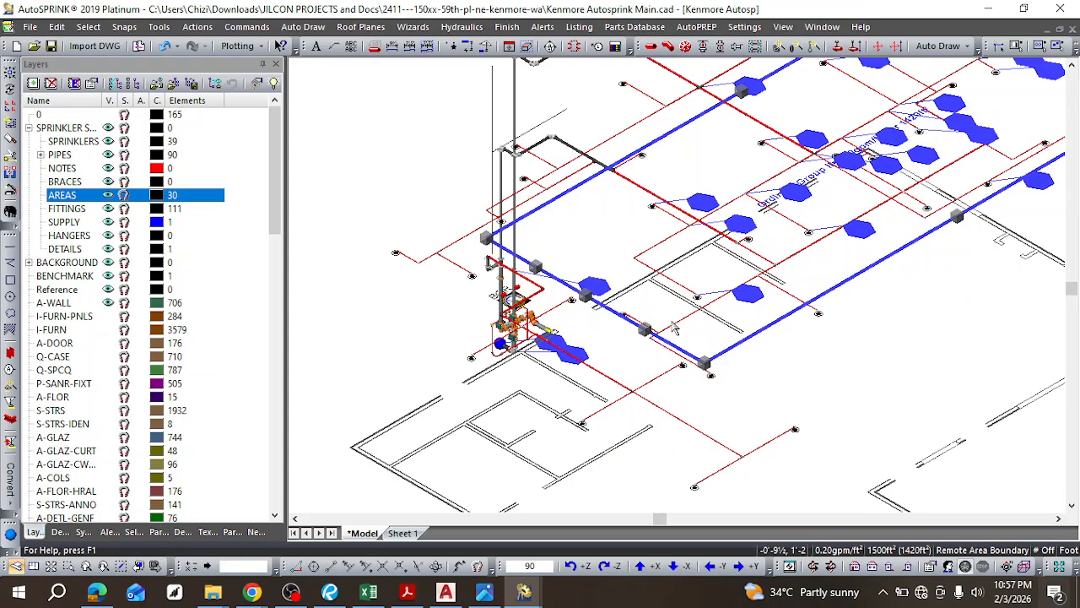
left_click(854, 567)
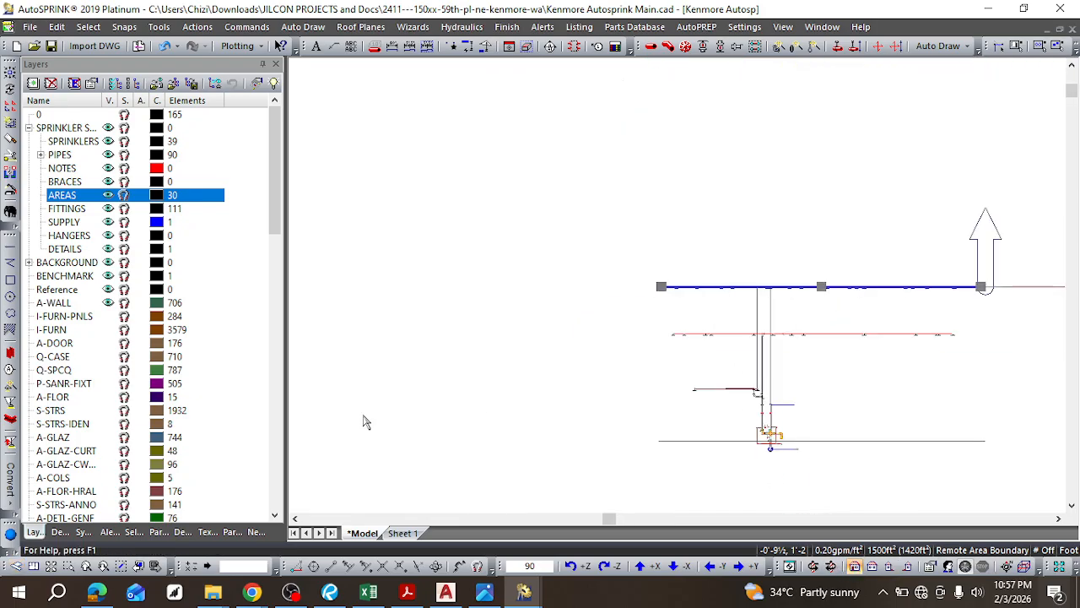
left_click(15, 565)
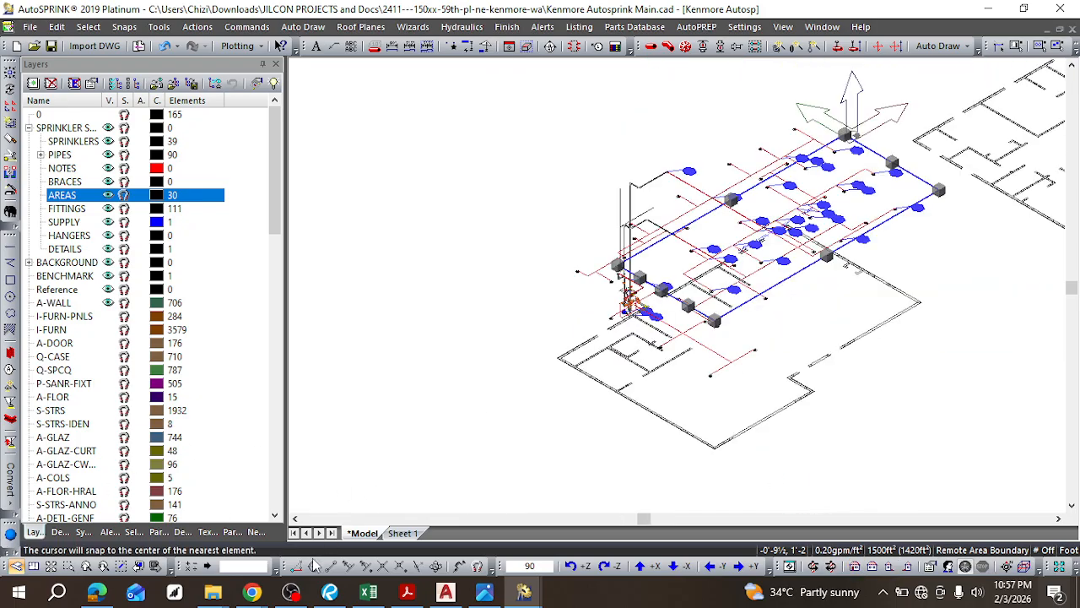
scroll(851, 155, "up", 3)
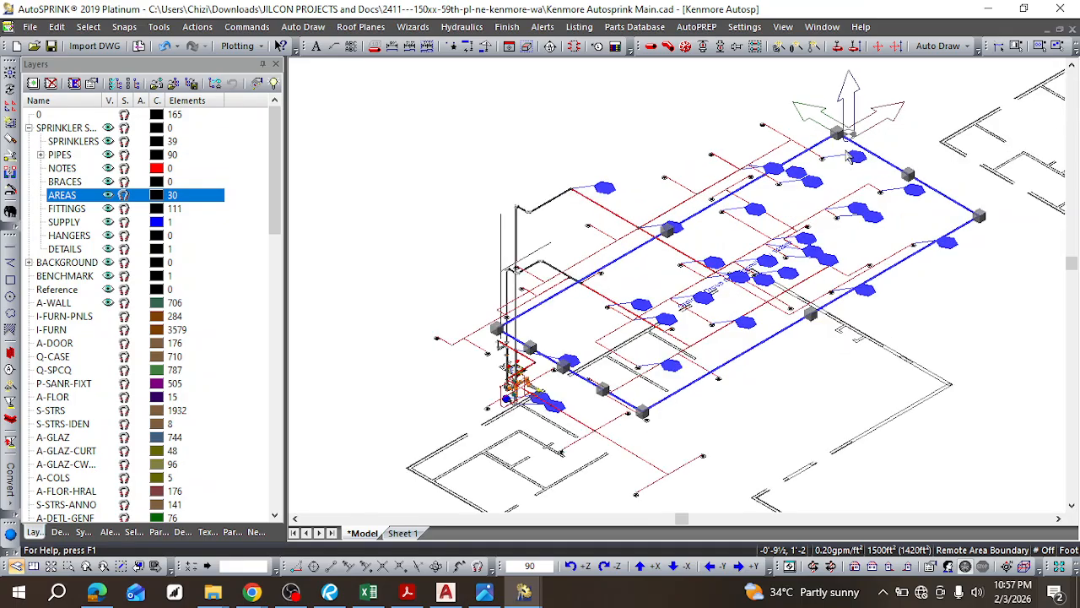
left_click(34, 566)
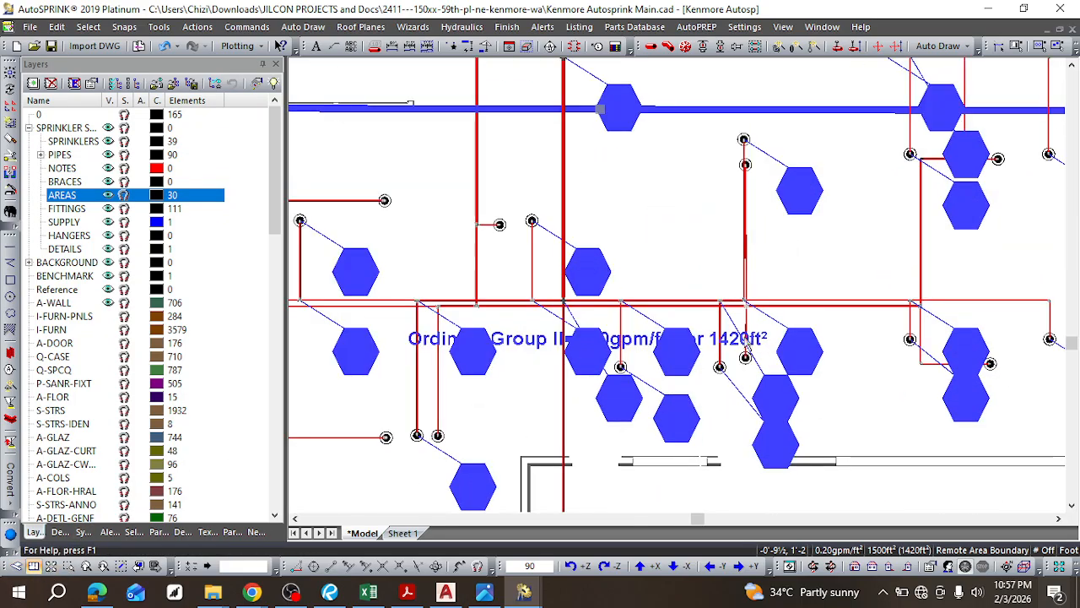
Step: Raise the remote area boundary's upper-right corner in plan by about 1'-3½"
scroll(743, 353, "down", 5)
scroll(804, 331, "up", 6)
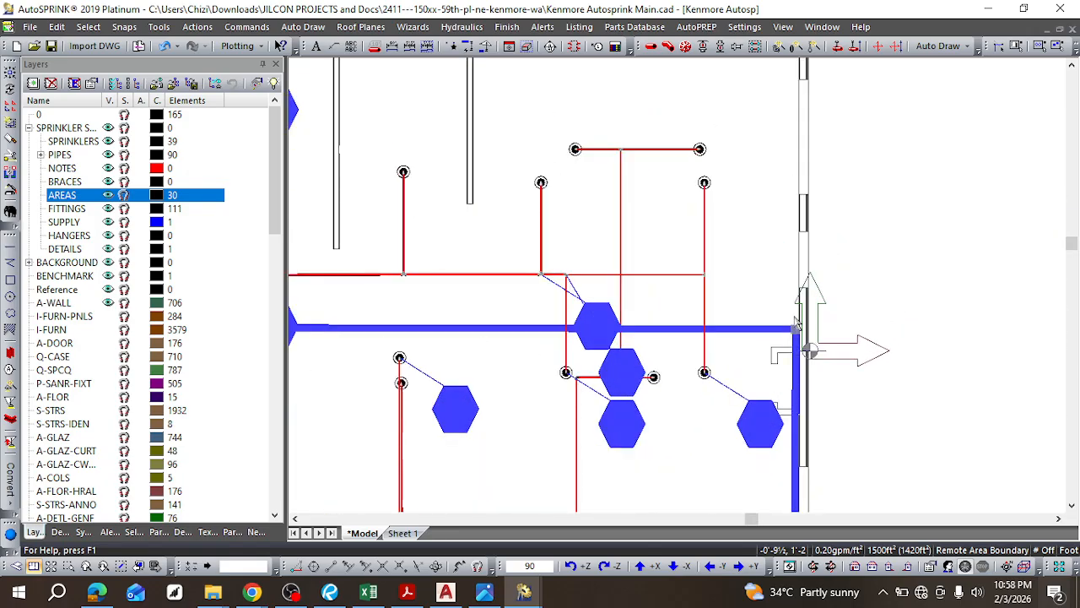
scroll(797, 325, "up", 2)
left_click_drag(801, 312, 800, 299)
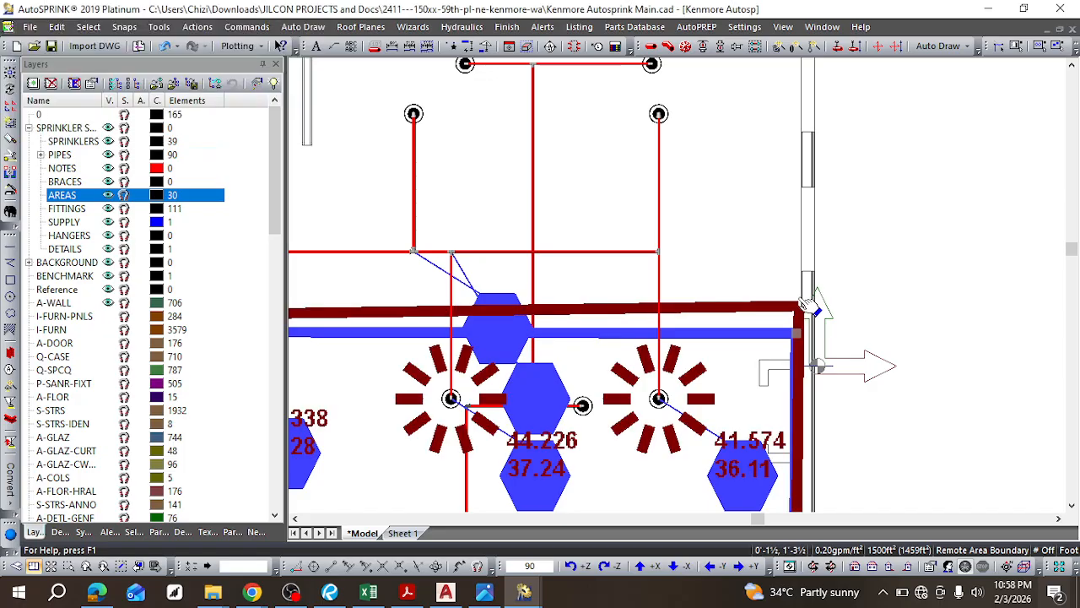
Step: Raise the remote area boundary's upper-left corner by about 1'-8½", past the nearby sprinkler on the left branch line
scroll(675, 374, "down", 5)
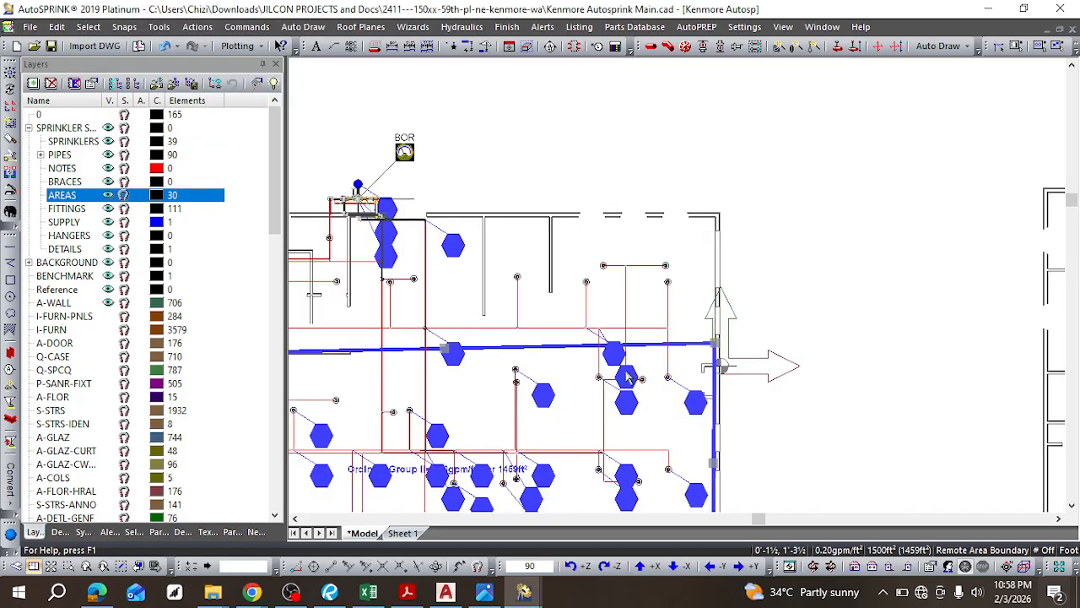
scroll(583, 365, "up", 5)
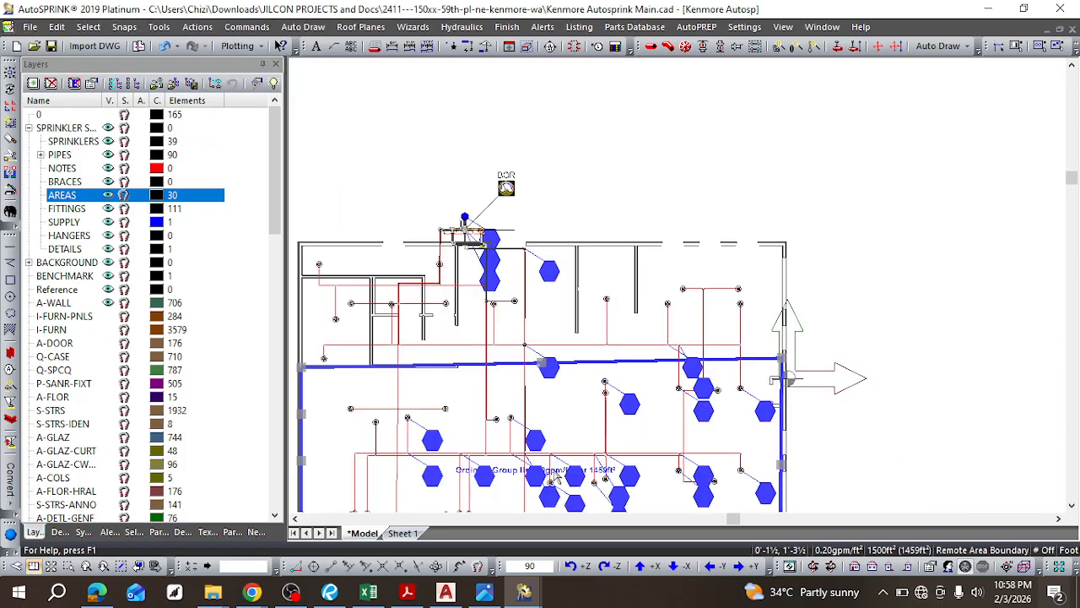
scroll(650, 436, "down", 5)
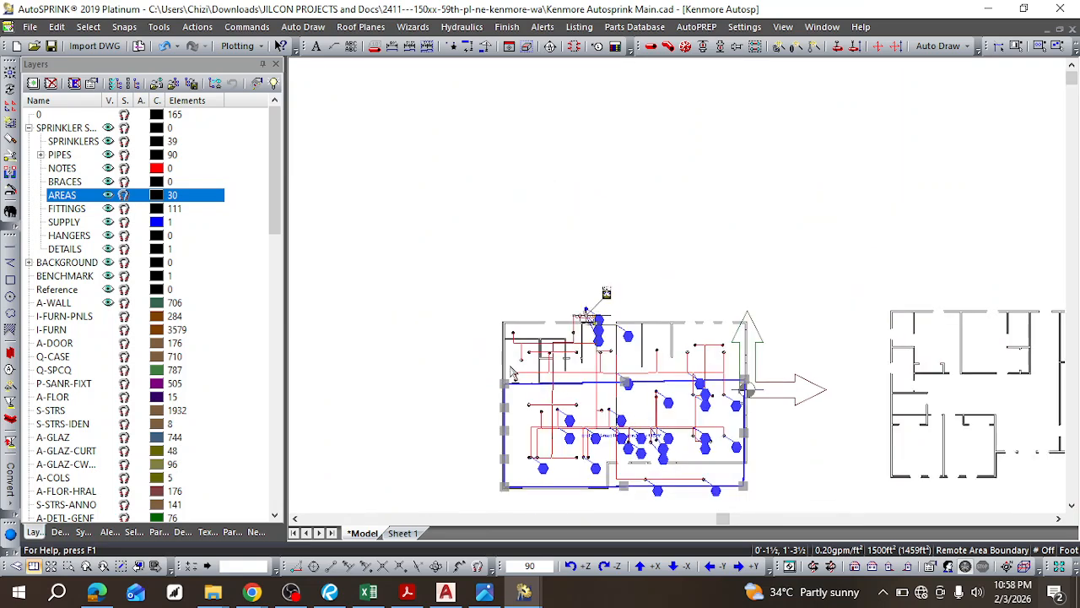
scroll(512, 395, "up", 6)
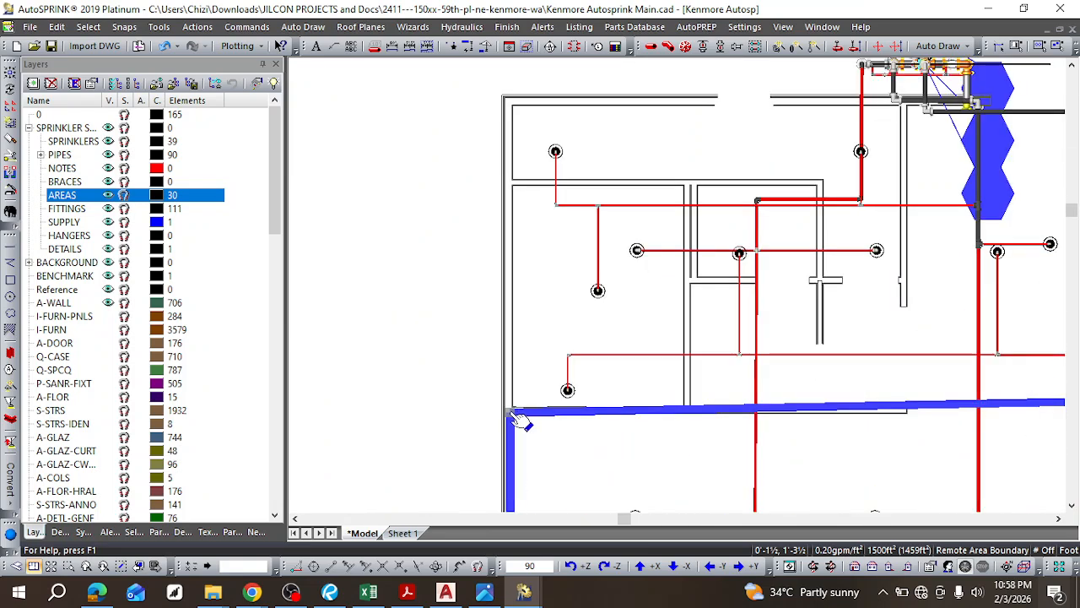
left_click_drag(510, 412, 510, 412)
left_click_drag(511, 417, 511, 377)
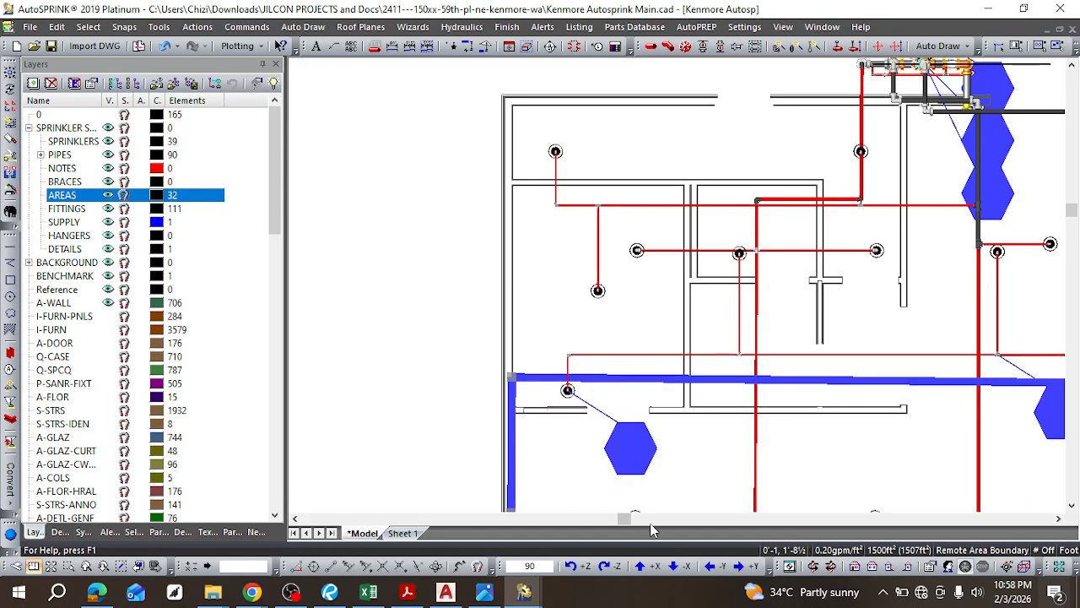
Step: Lower the remote area boundary's upper-left corner by about 1'-5", back below the nearby sprinkler
scroll(890, 400, "down", 5)
scroll(1005, 473, "up", 5)
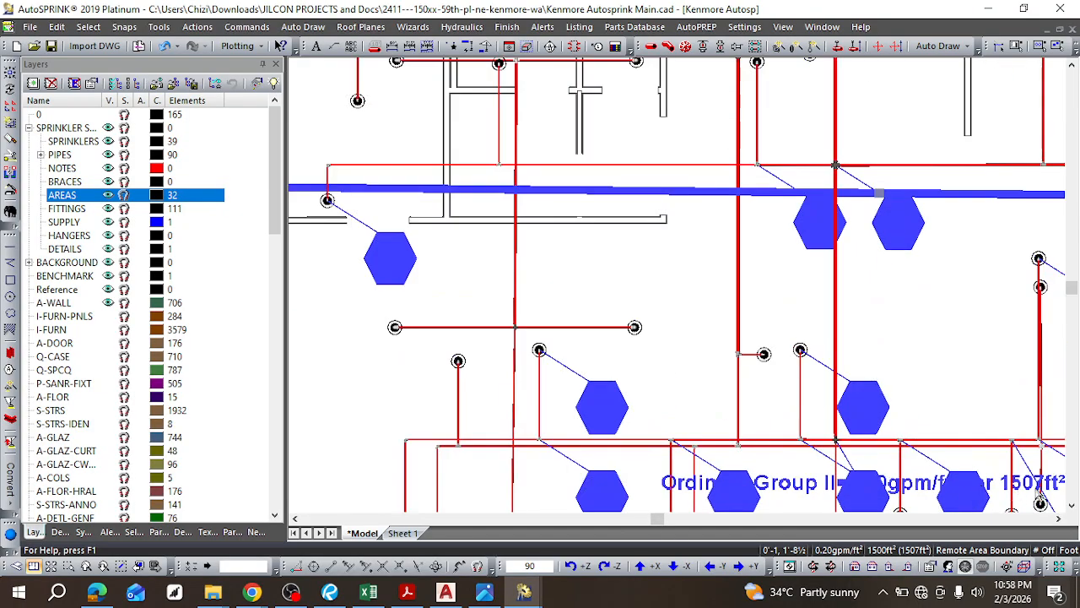
scroll(1040, 493, "down", 3)
scroll(713, 349, "up", 4)
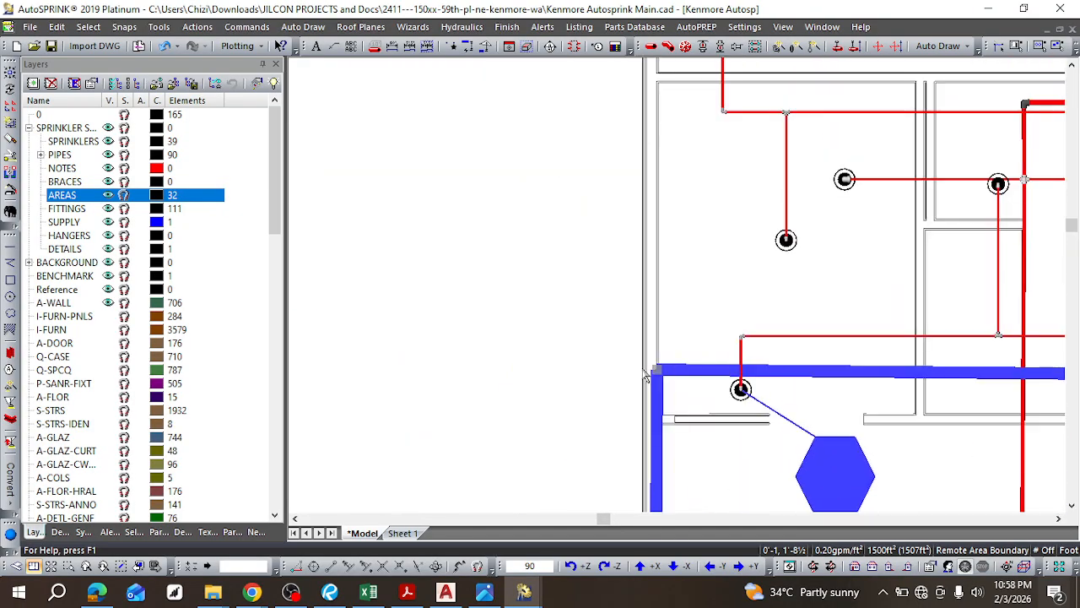
left_click_drag(656, 369, 666, 417)
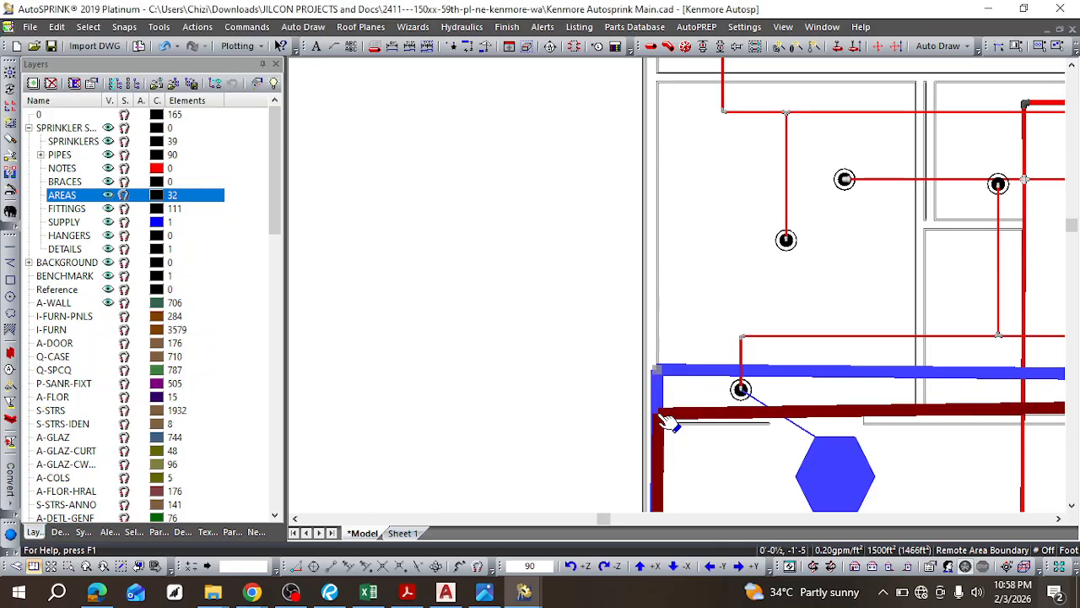
Step: Examine the boundary's slanted upper edge and the sprinklers it encloses across the floor plan
scroll(741, 413, "down", 1)
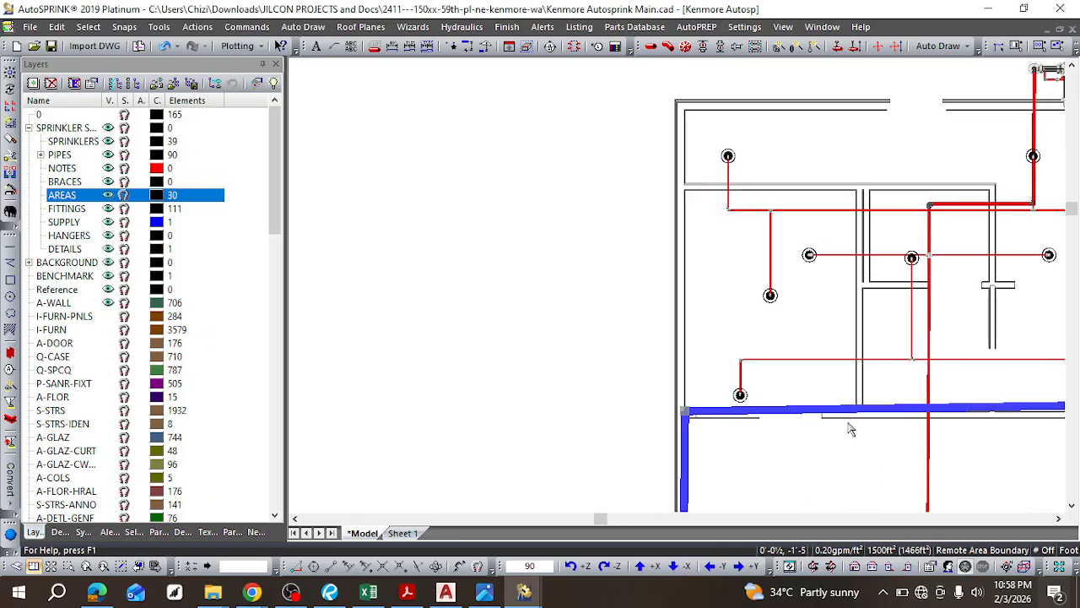
scroll(1044, 498, "down", 3)
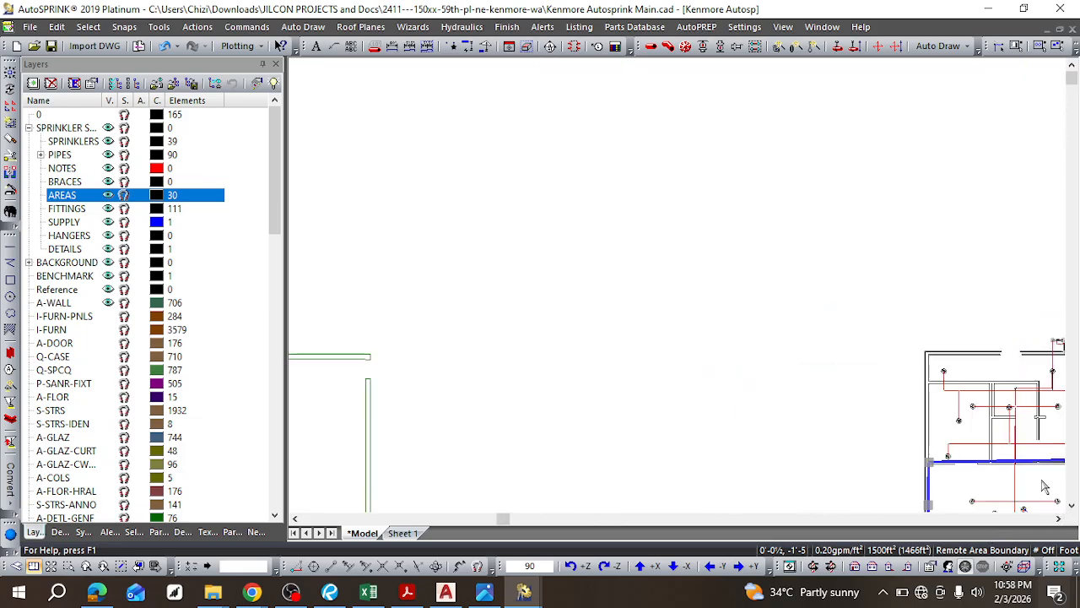
scroll(1044, 487, "down", 1)
scroll(1029, 479, "up", 4)
scroll(1025, 477, "up", 2)
scroll(1025, 477, "down", 5)
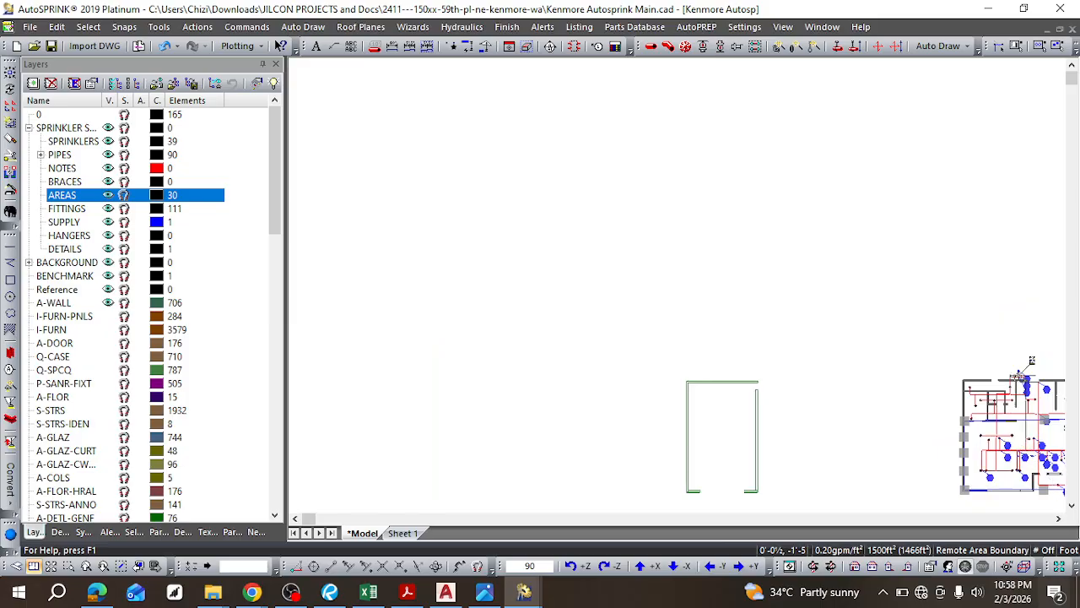
left_click(1058, 518)
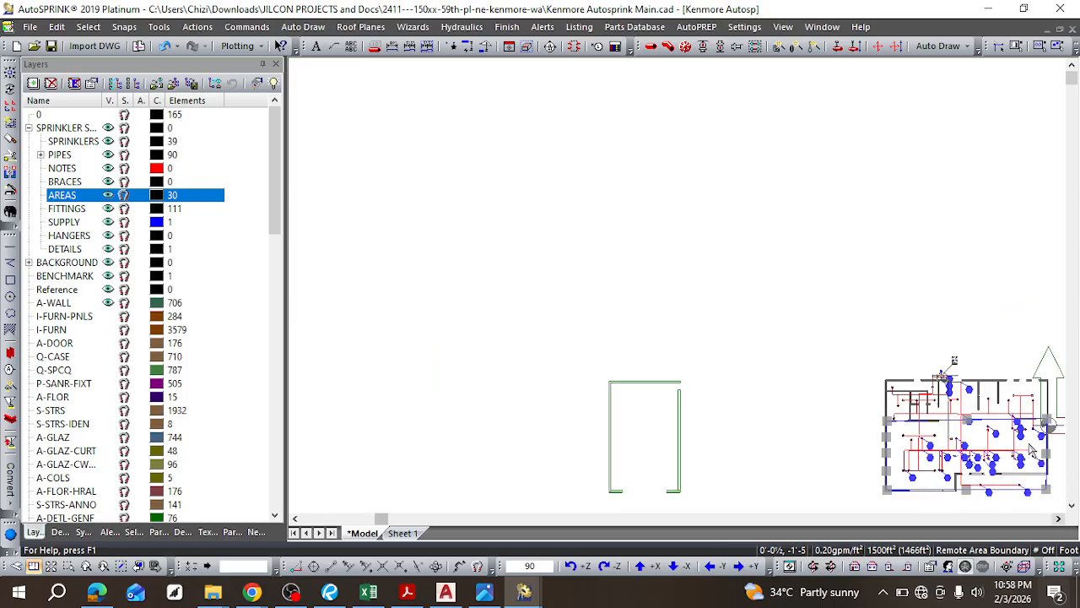
scroll(964, 498, "up", 5)
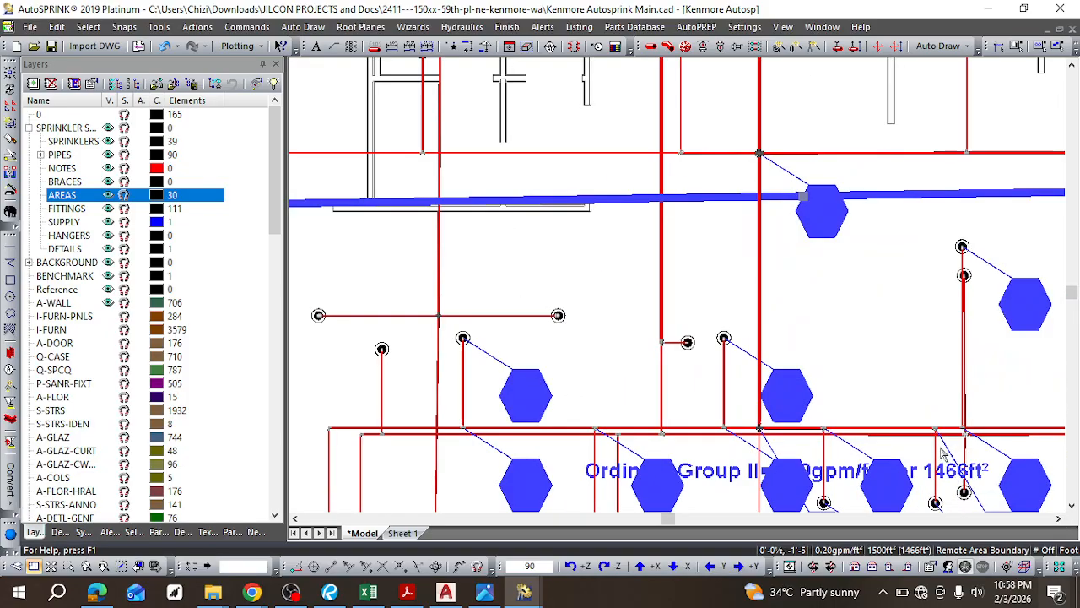
scroll(918, 347, "down", 2)
scroll(1012, 295, "down", 2)
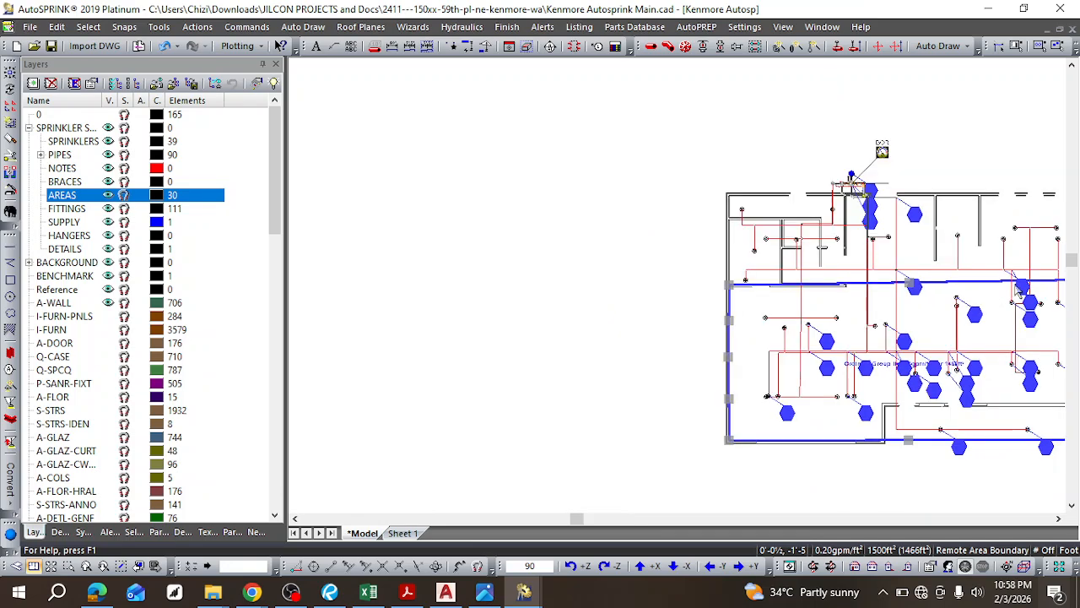
scroll(1056, 289, "up", 2)
scroll(1057, 289, "down", 4)
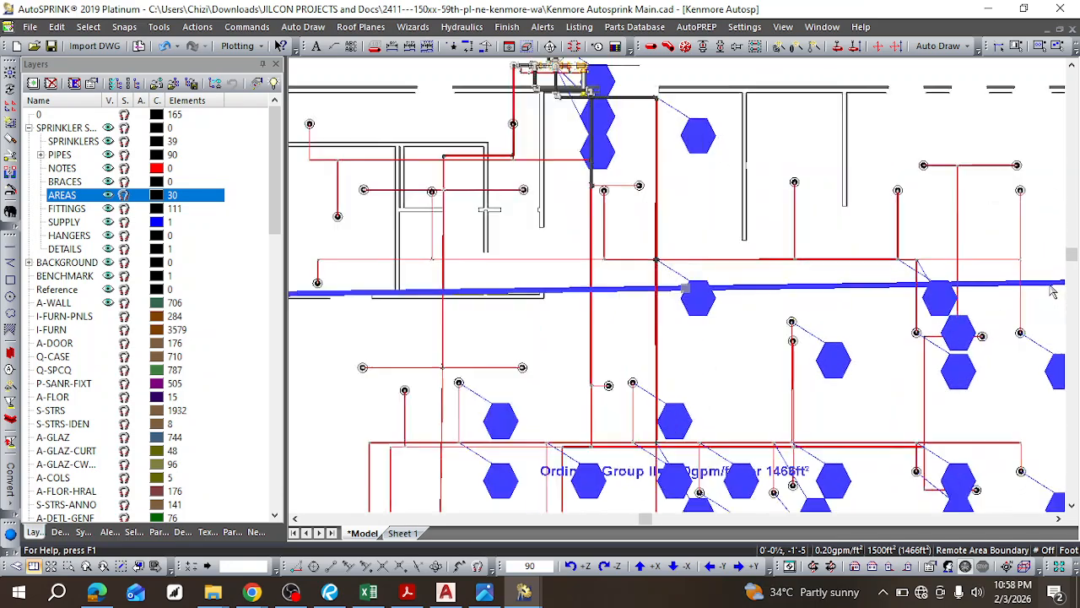
Step: Raise the remote area boundary's upper-left corner by about 10" to level its upper edge
scroll(1065, 288, "up", 5)
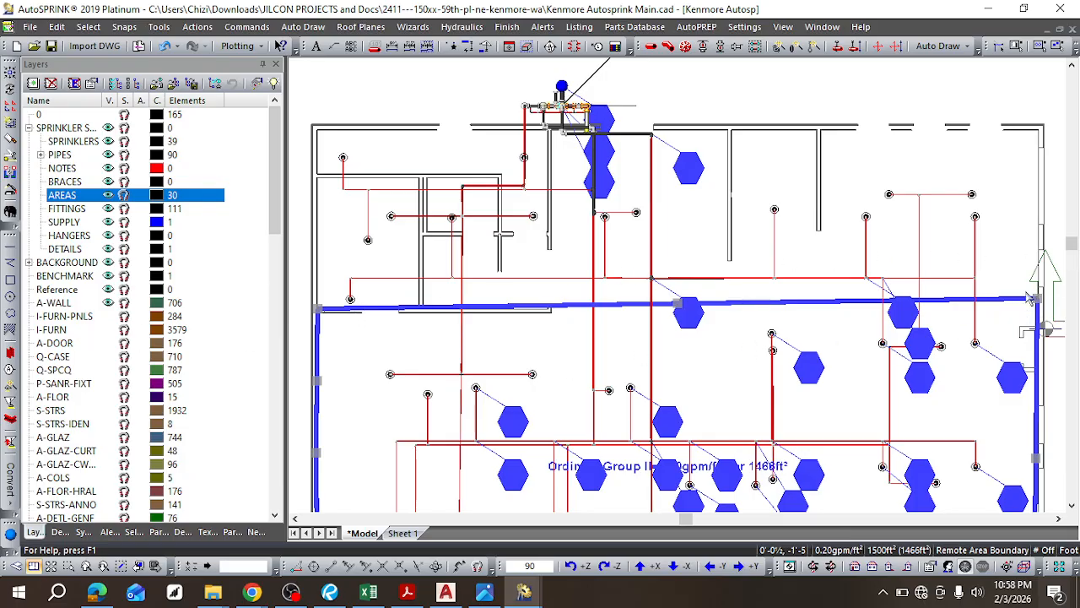
scroll(308, 285, "up", 5)
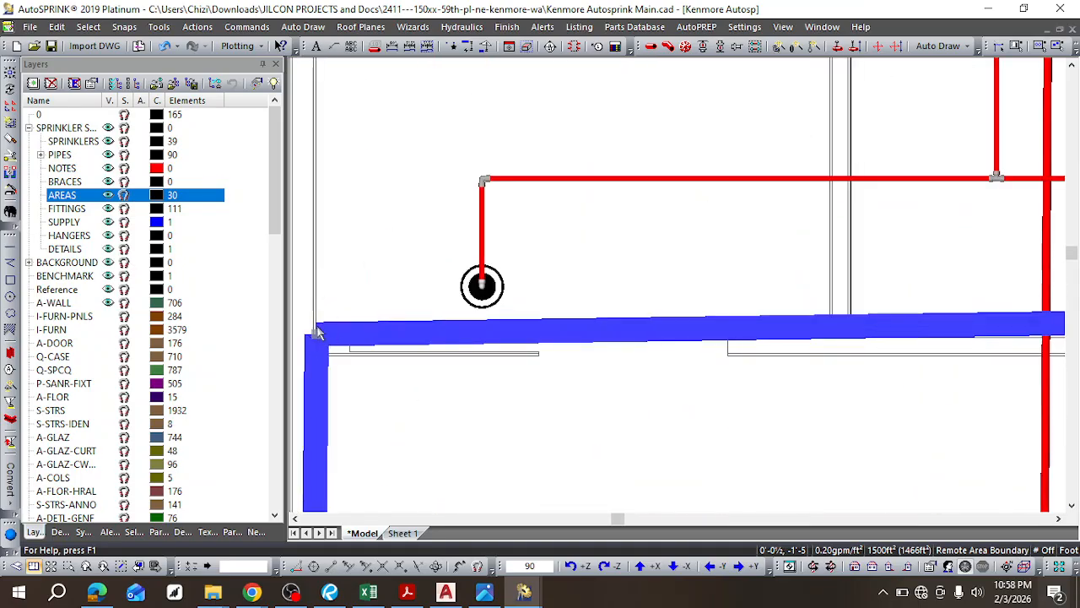
left_click(325, 336)
left_click_drag(319, 306, 315, 281)
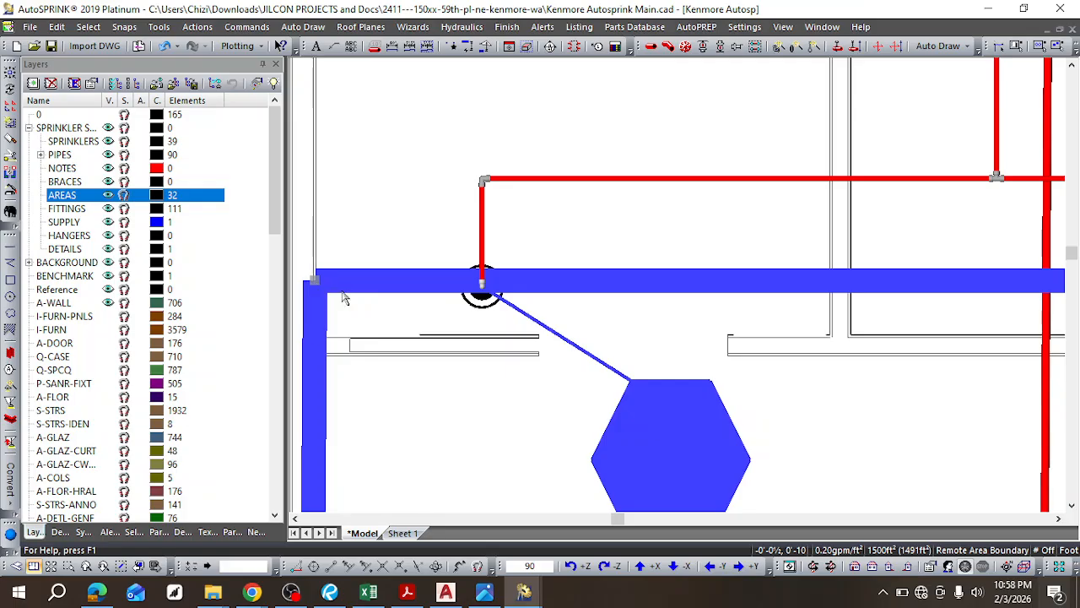
Step: Check the reshaped remote area boundary, its node tags and its area label over the whole floor plan
scroll(841, 485, "down", 6)
scroll(855, 466, "up", 4)
scroll(952, 488, "down", 5)
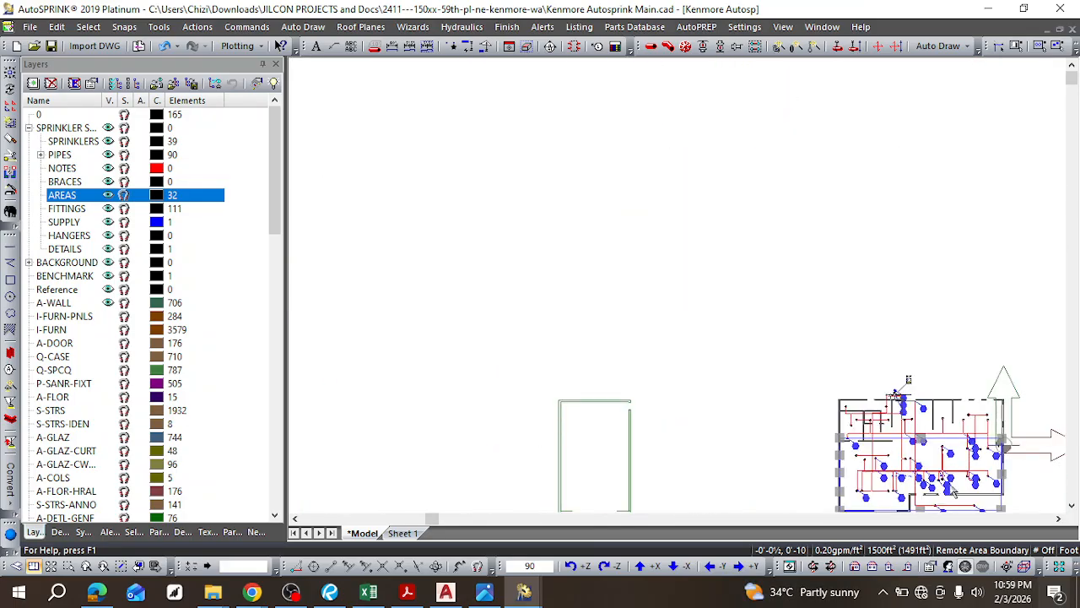
scroll(949, 492, "up", 5)
scroll(882, 316, "up", 2)
scroll(882, 316, "down", 5)
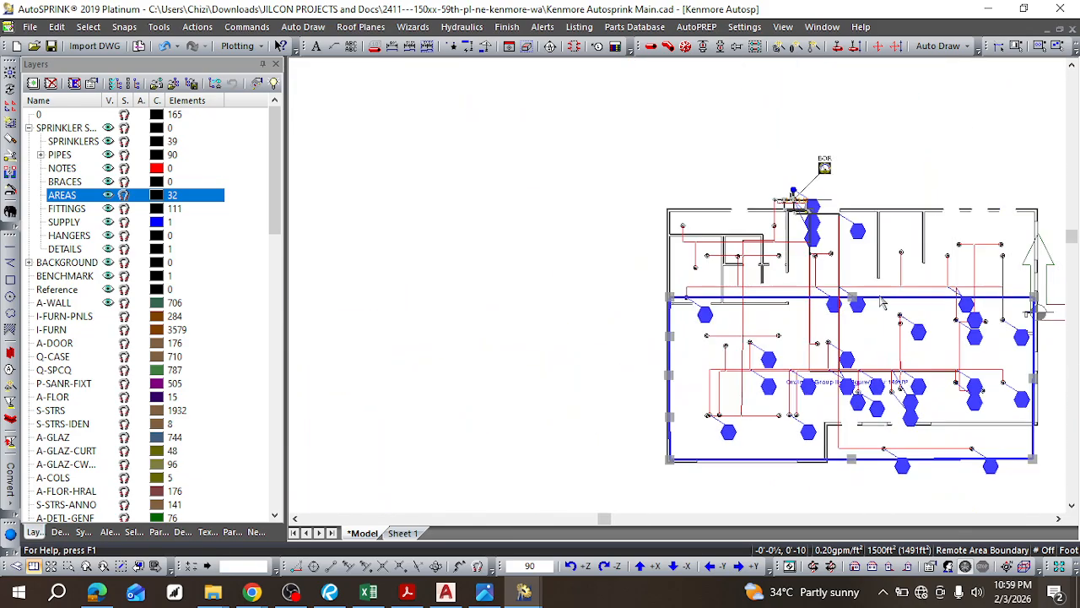
scroll(1039, 279, "up", 3)
scroll(983, 390, "down", 4)
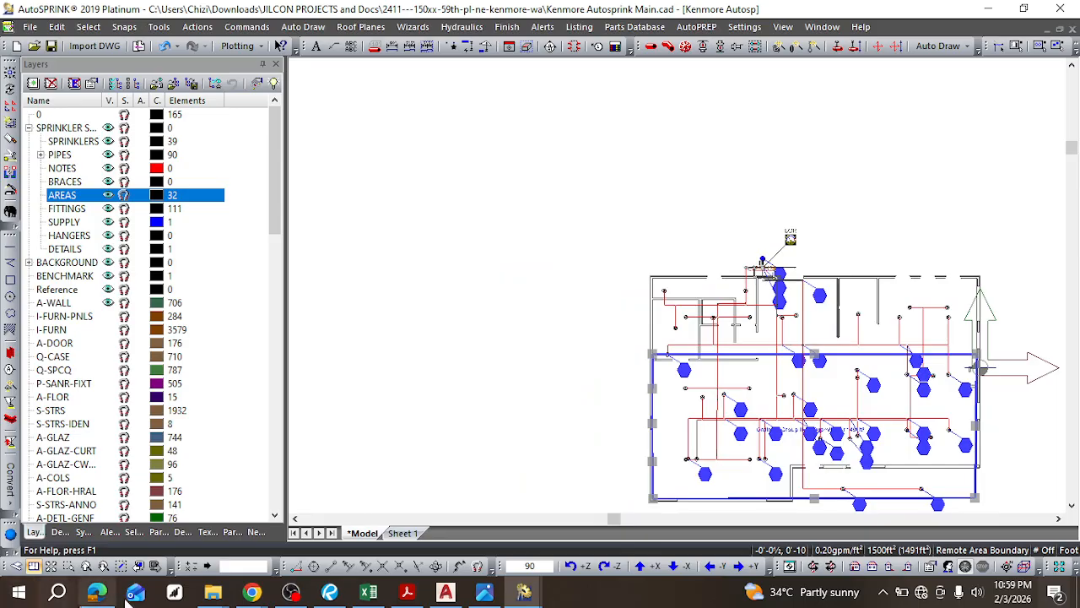
Step: Read the remote area instructions in the MePF Notes document in Google Docs, and return to the Kenmore model in AutoSPRINK
left_click(97, 591)
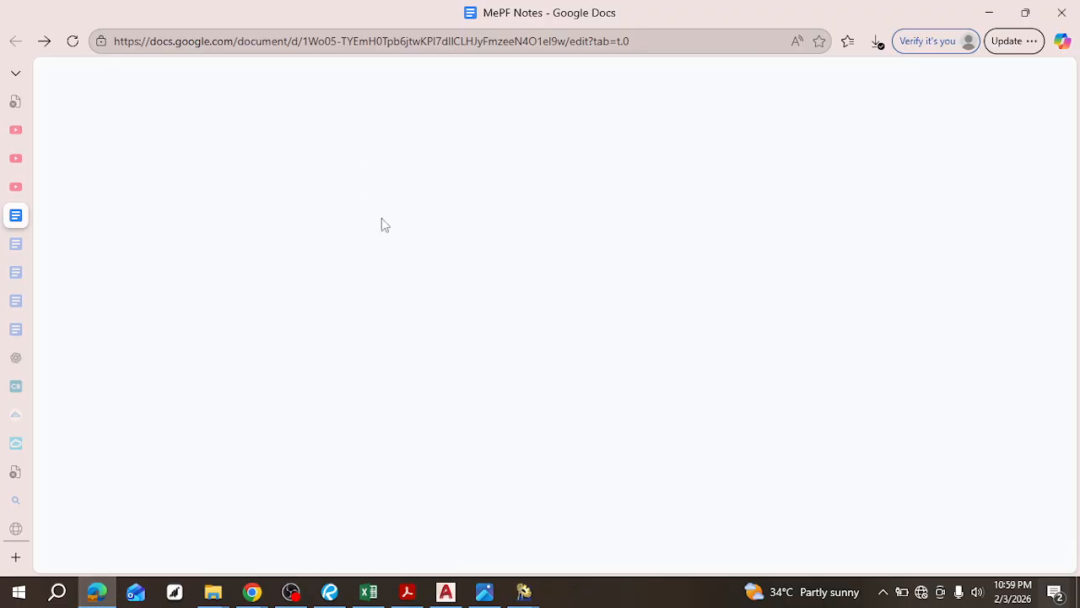
scroll(371, 489, "down", 2)
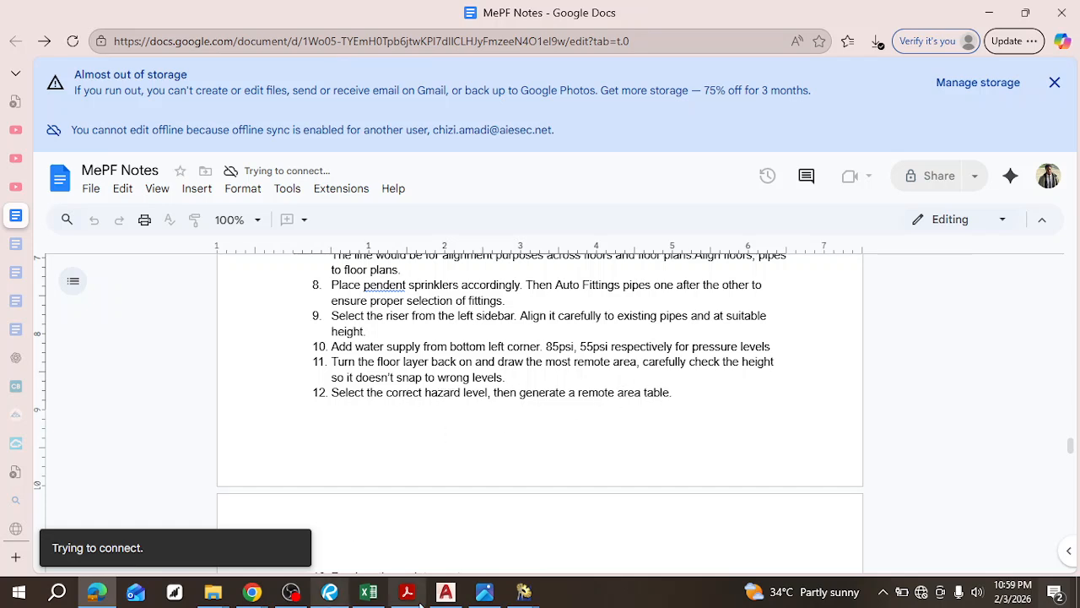
left_click(524, 592)
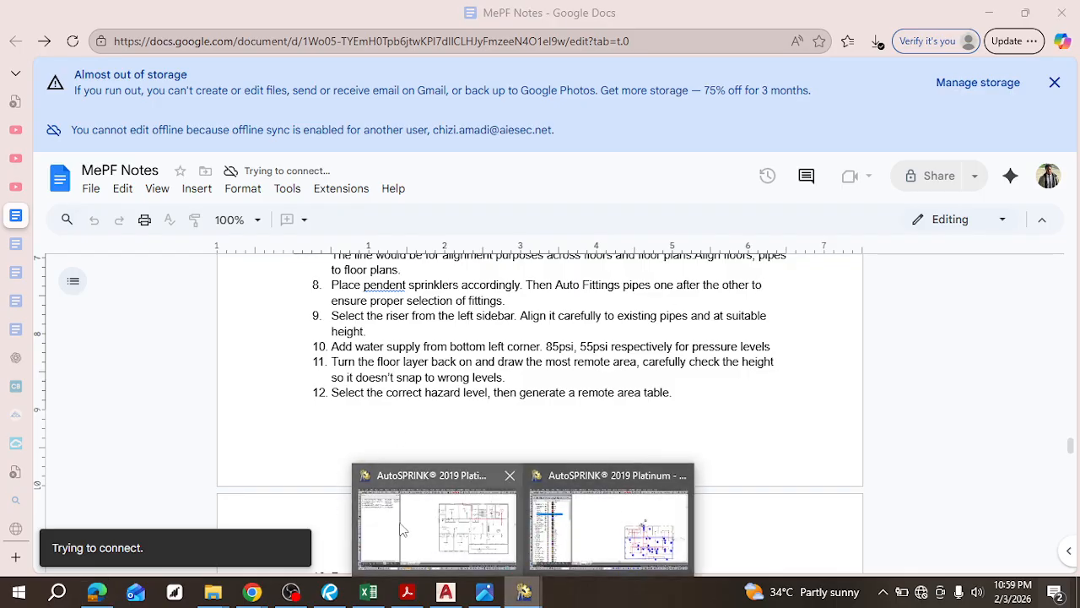
left_click(616, 527)
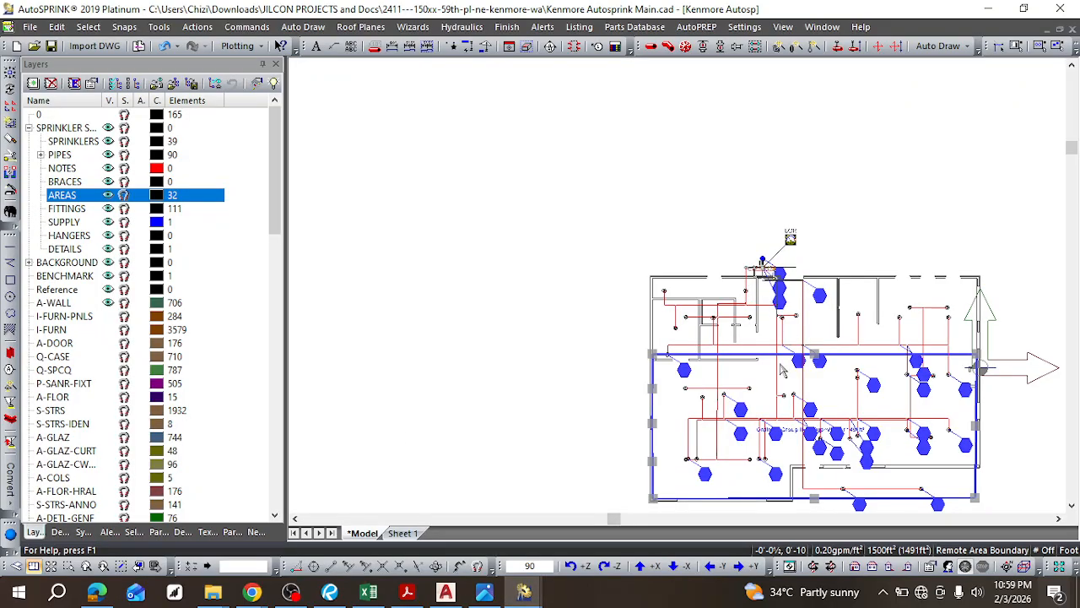
scroll(846, 483, "up", 2)
scroll(804, 432, "up", 4)
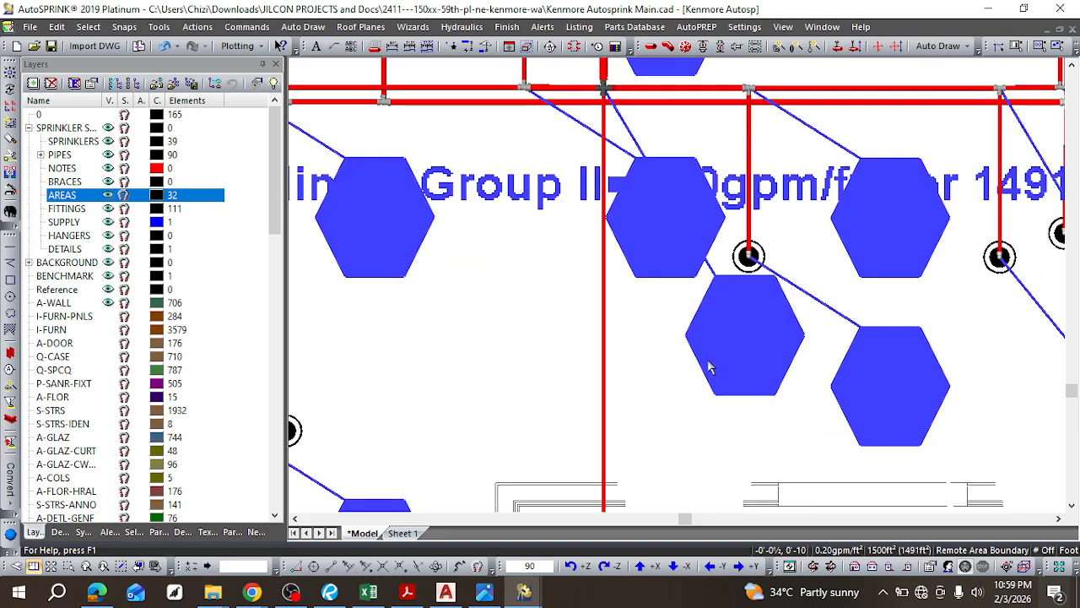
scroll(542, 136, "down", 4)
scroll(413, 95, "up", 4)
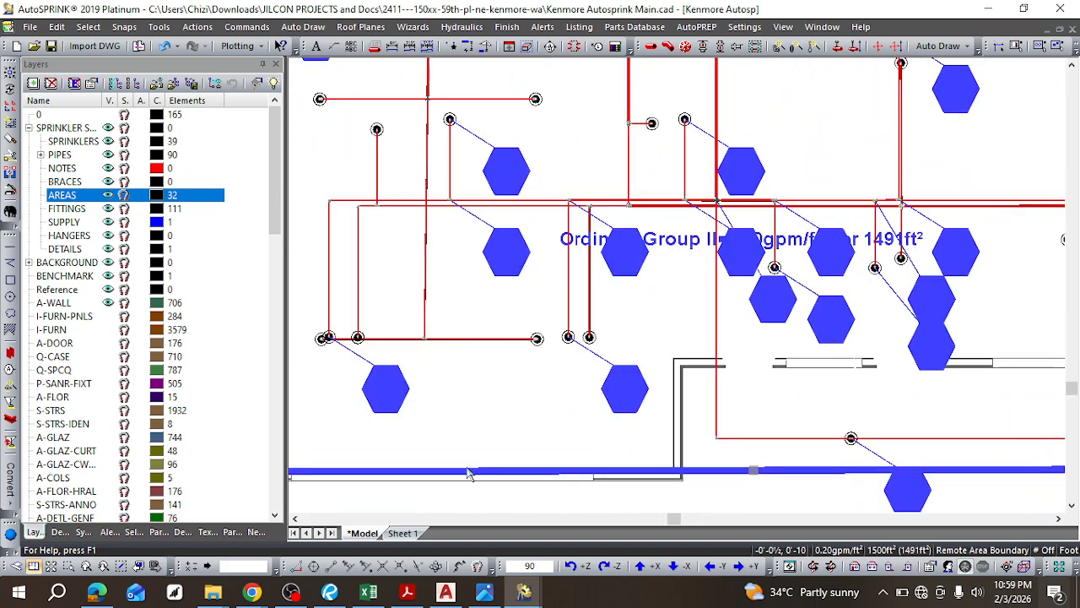
left_click(469, 474)
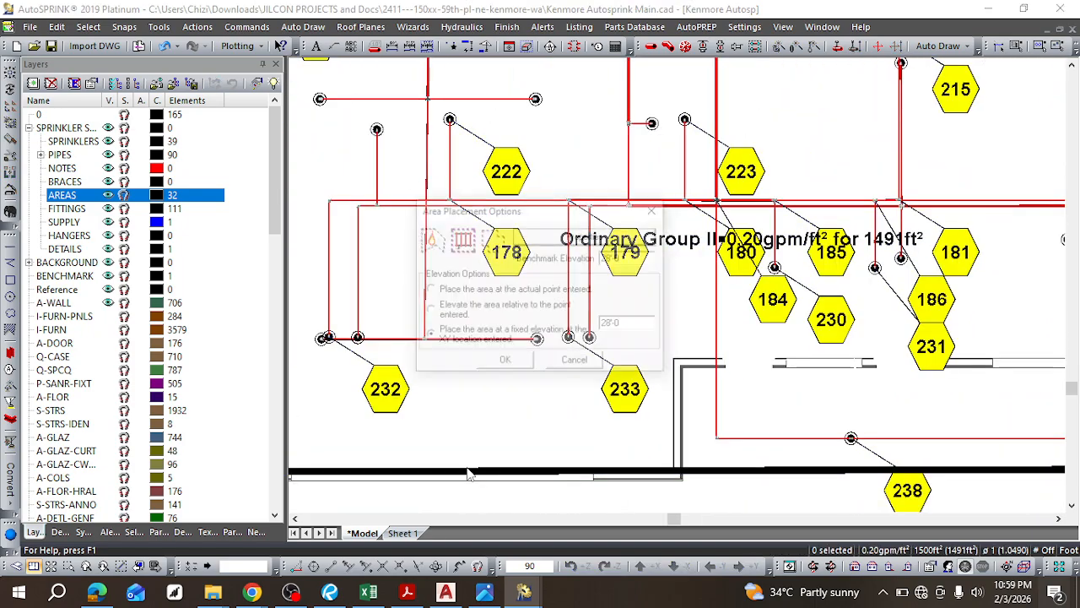
left_click(654, 209)
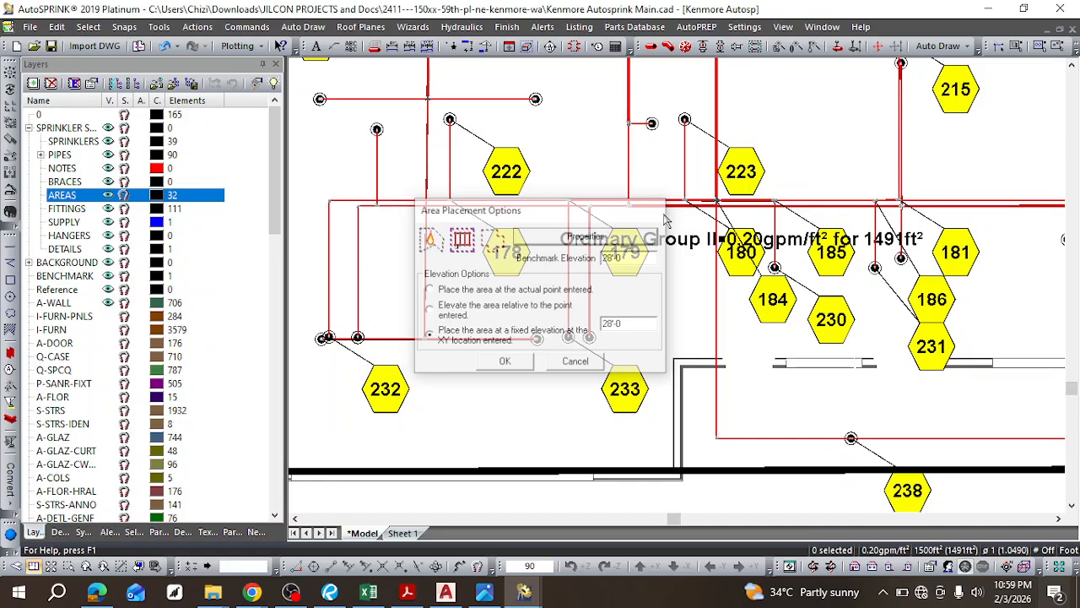
left_click(422, 472)
right_click(418, 475)
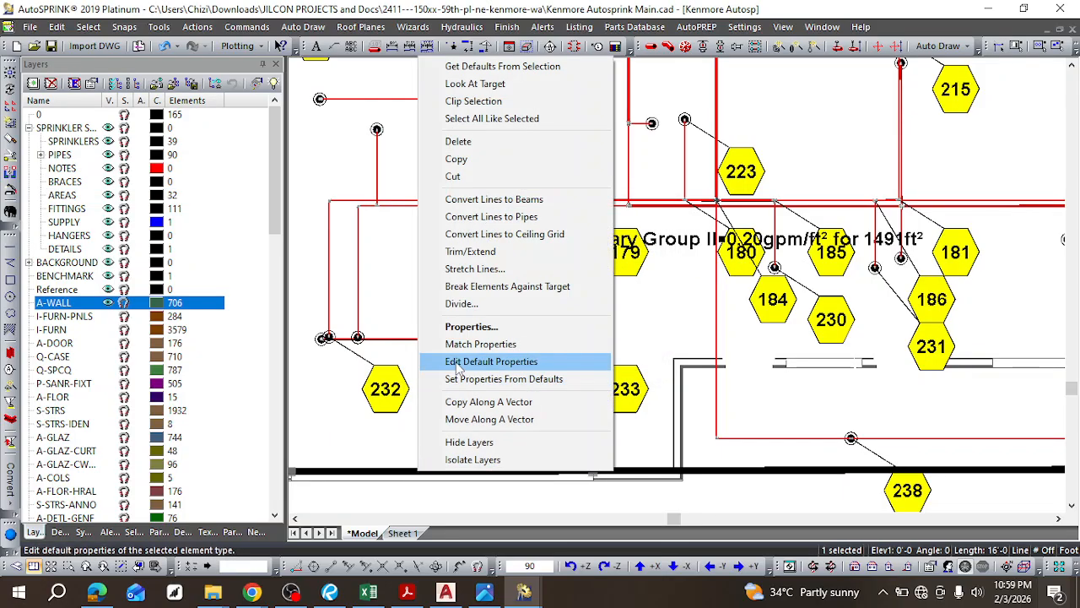
left_click(350, 364)
scroll(330, 363, "down", 2)
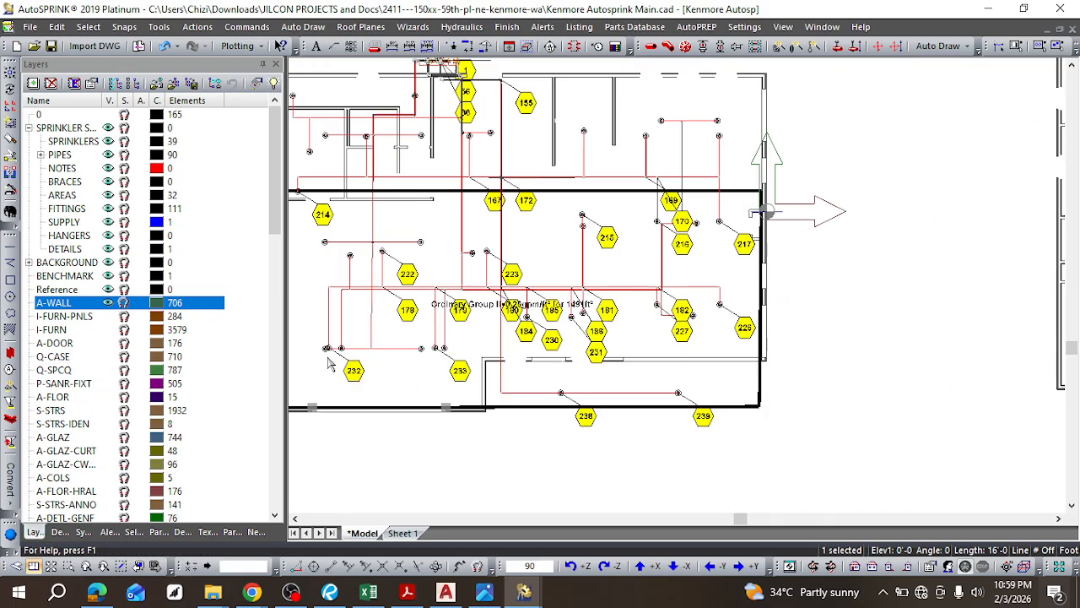
Step: Set the remote area boundary's occupancy classification to Light Hazard, with a density of 0.10 gpm/ft²
scroll(738, 393, "up", 1)
scroll(739, 393, "up", 2)
left_click(798, 384)
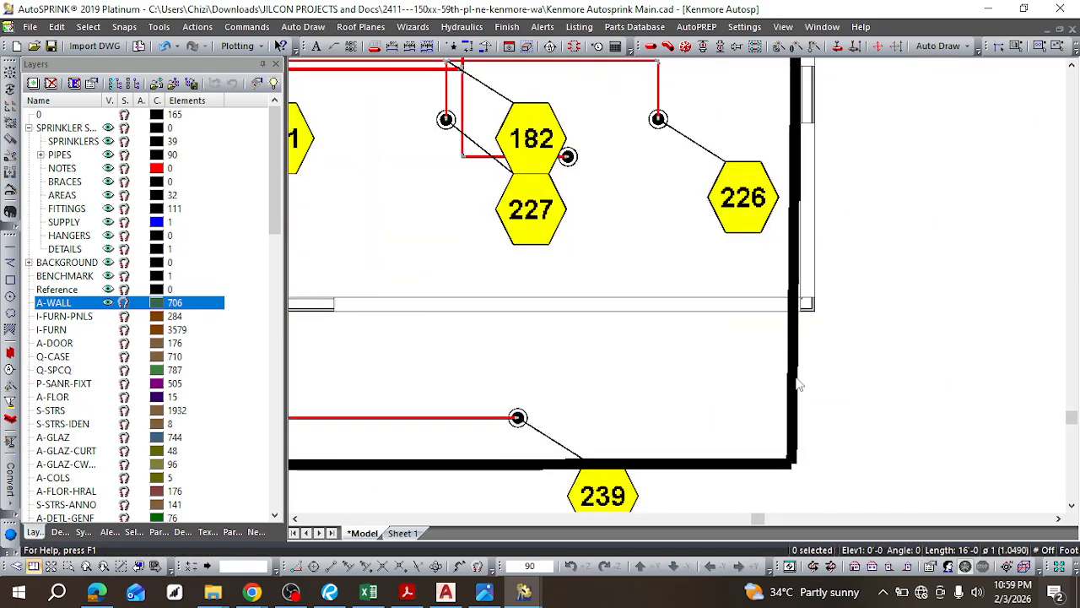
right_click(798, 384)
left_click(790, 402)
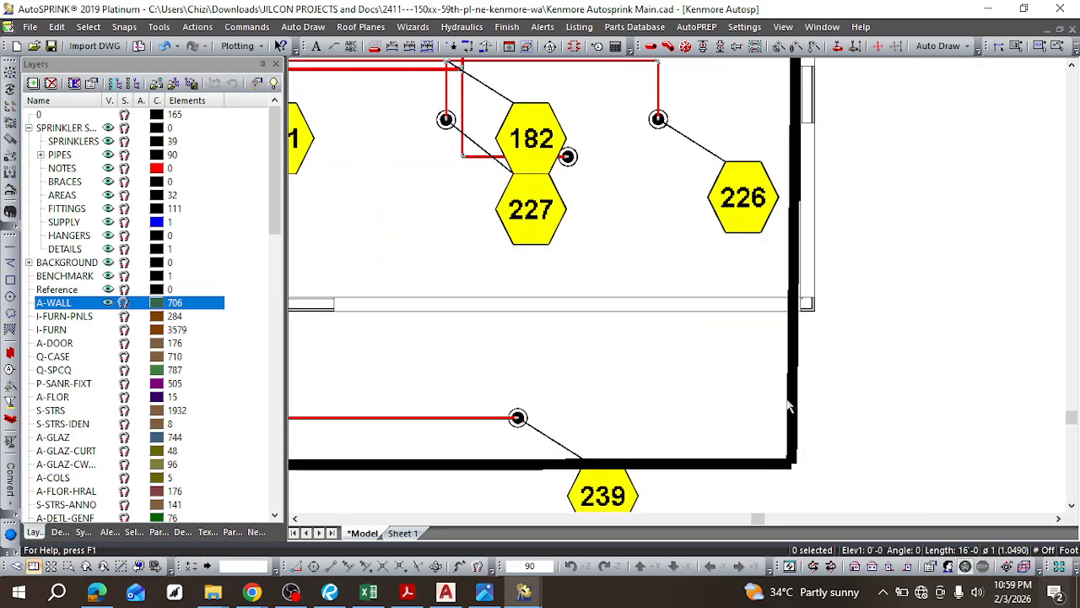
left_click(794, 347)
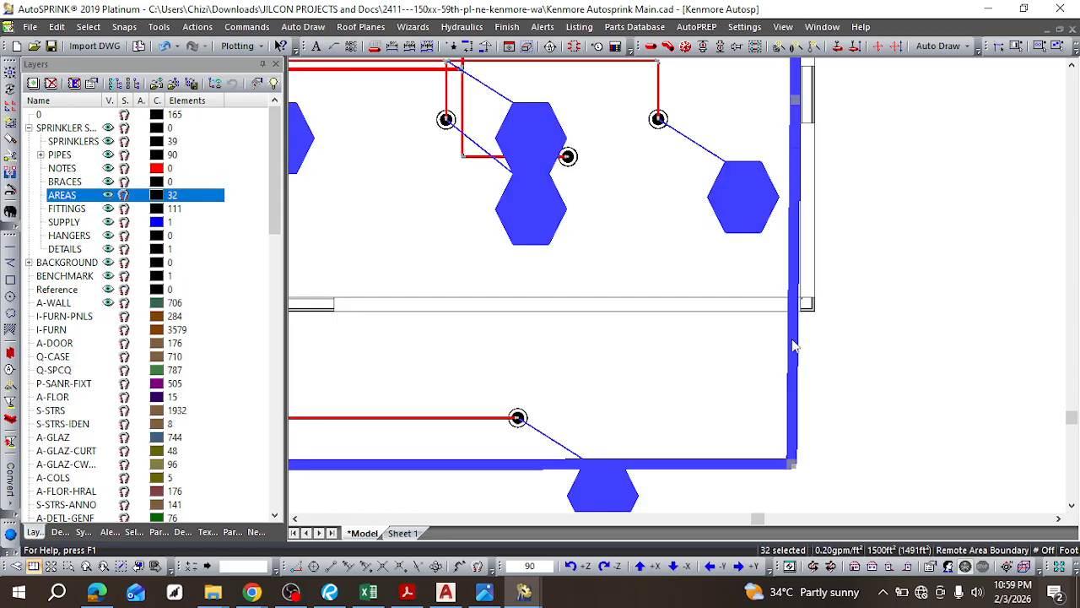
right_click(801, 349)
left_click(831, 472)
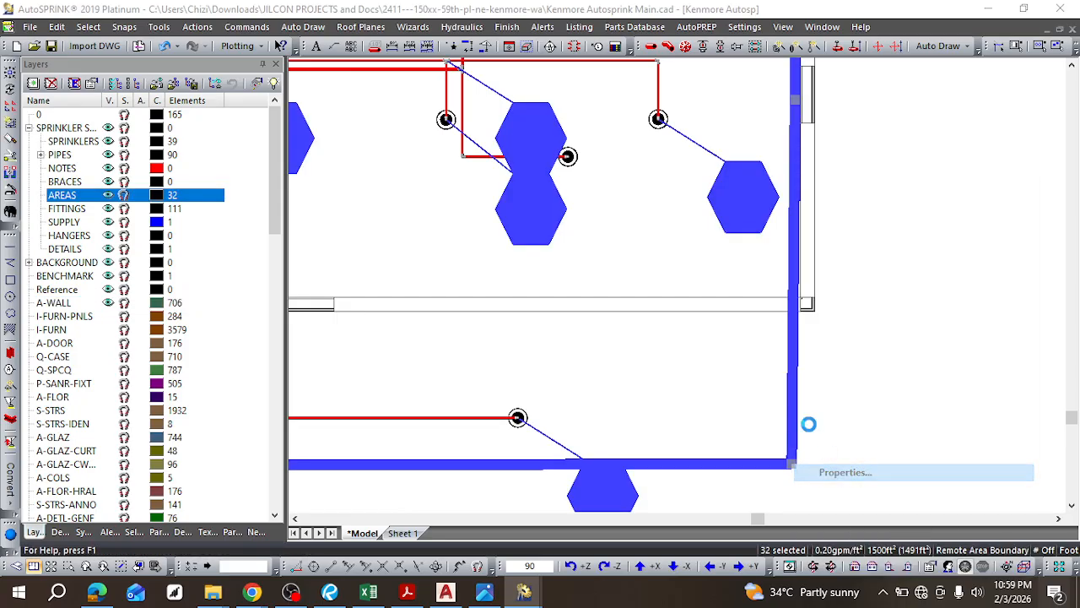
left_click(665, 65)
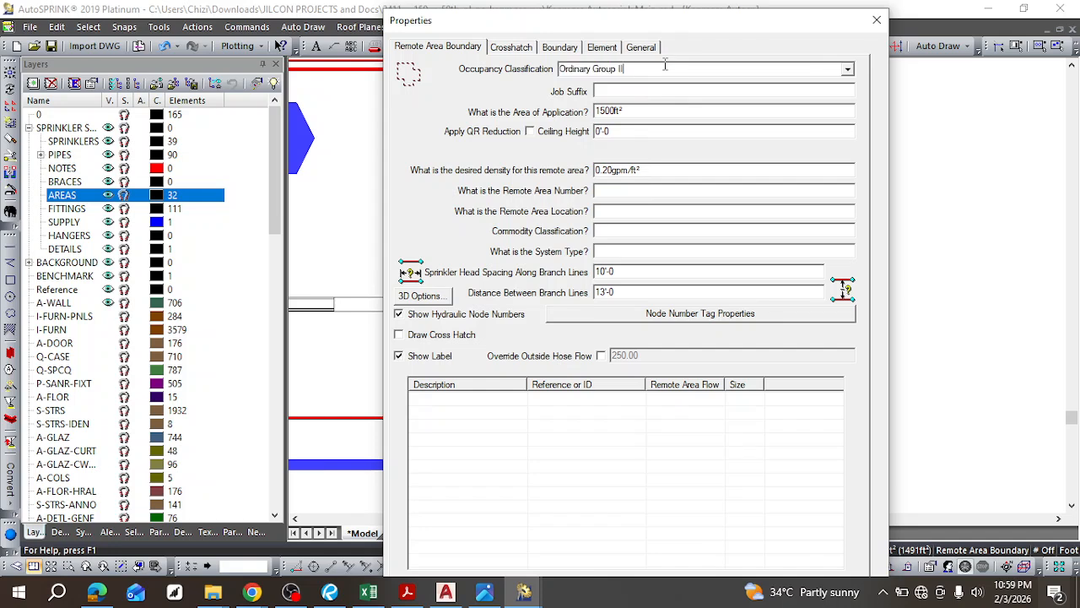
left_click(847, 70)
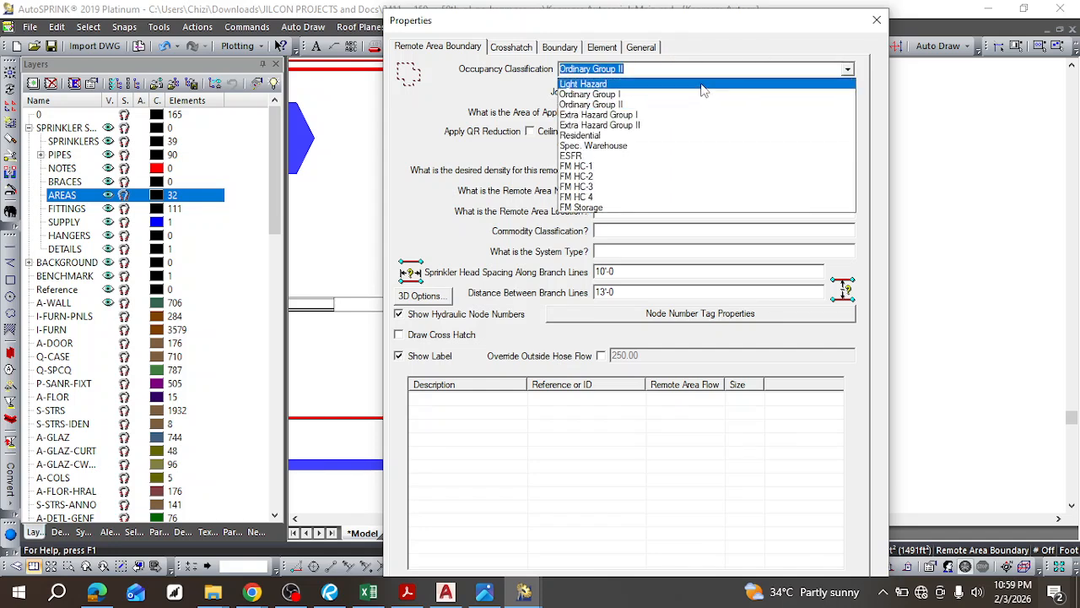
left_click(702, 84)
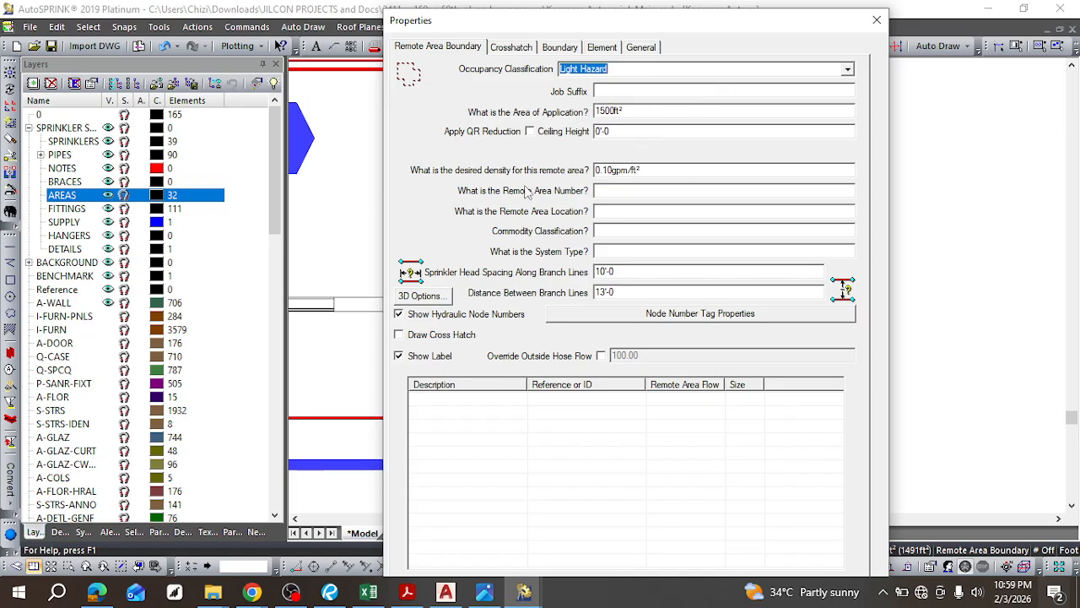
key("Return")
Step: Move node tag 185 up by about 2'-8½" so that it clears the remote area label
scroll(456, 229, "down", 3)
scroll(455, 230, "up", 5)
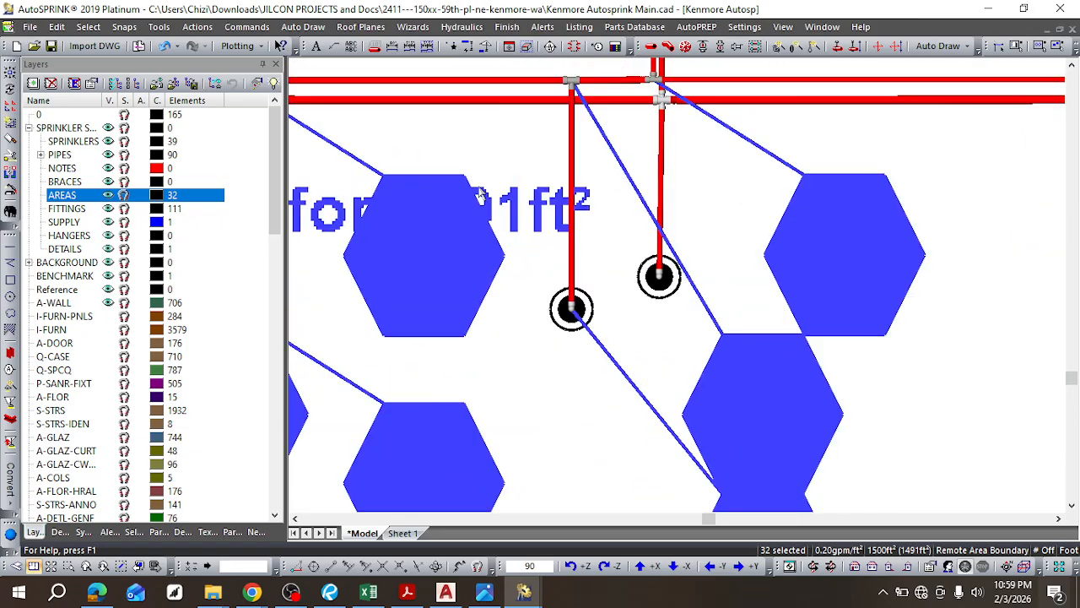
key("Escape")
left_click(451, 274)
left_click_drag(429, 263, 449, 127)
scroll(449, 132, "down", 1)
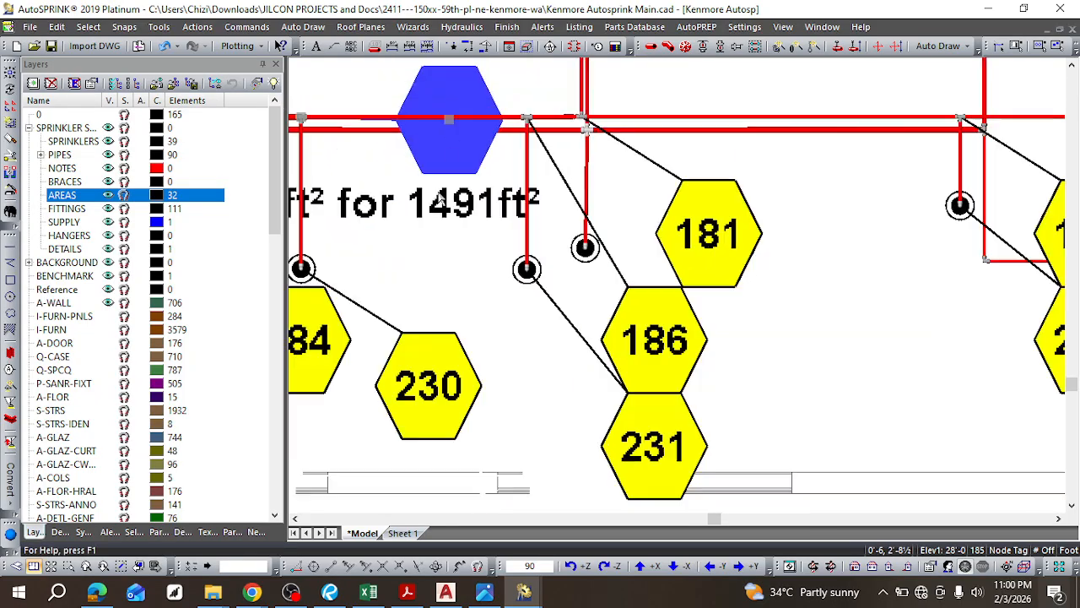
Step: Check the updated remote area label and examine the node tags and sprinklers near the boundary's lower edge, including 238 and 239
scroll(382, 219, "down", 1)
scroll(382, 219, "up", 1)
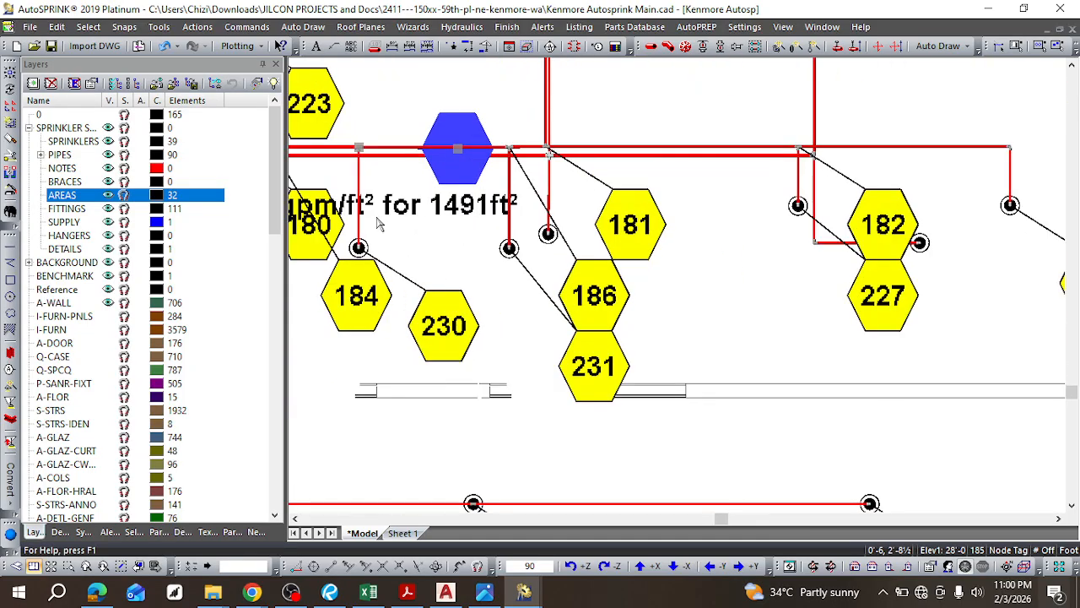
scroll(356, 221, "down", 1)
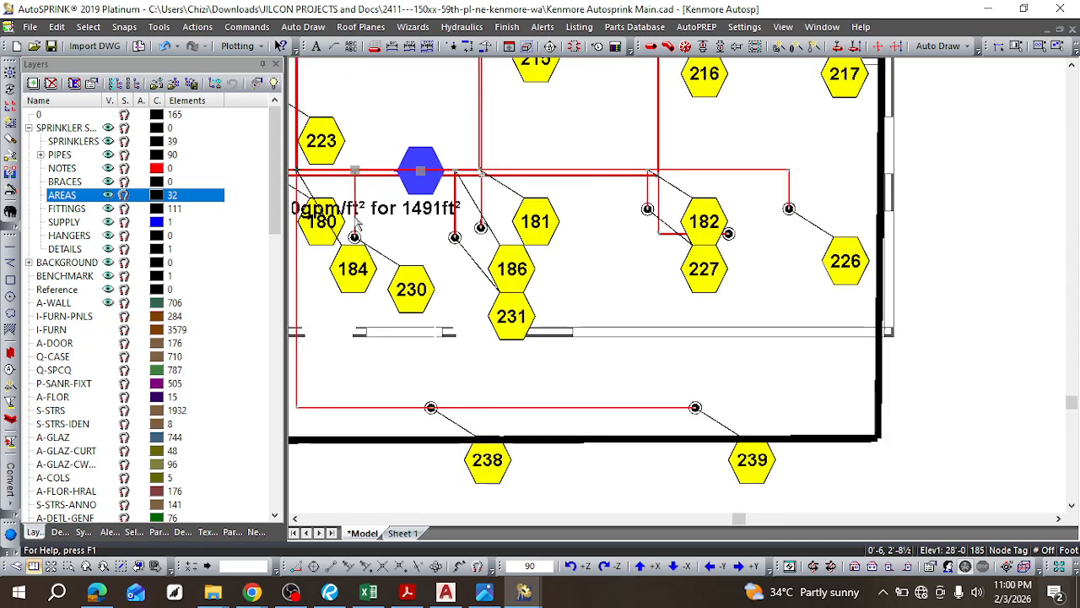
left_click(458, 518)
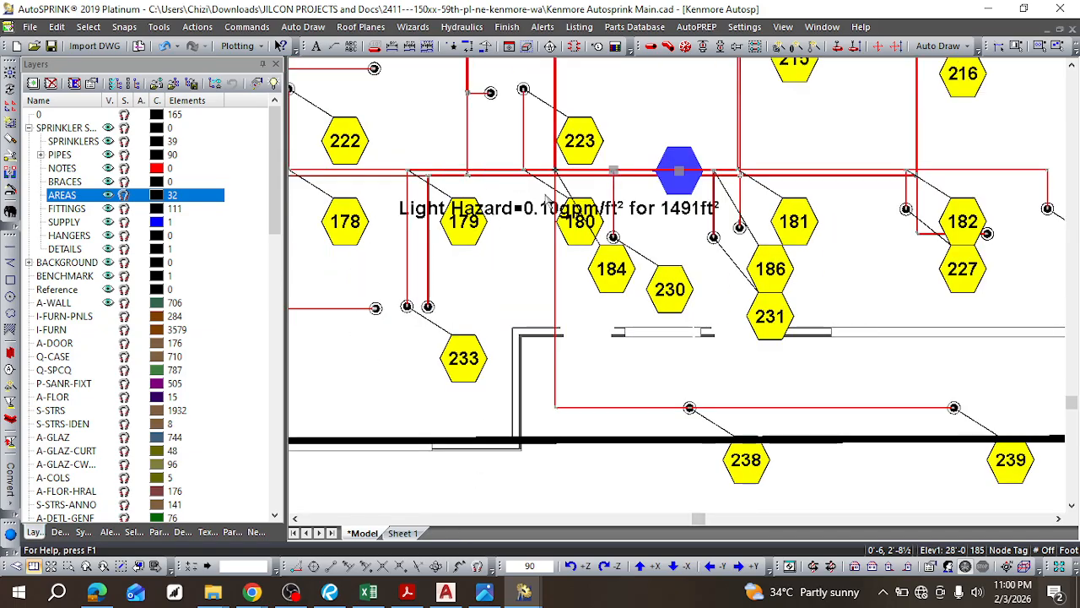
scroll(544, 216, "up", 1)
scroll(546, 221, "up", 1)
scroll(535, 198, "down", 4)
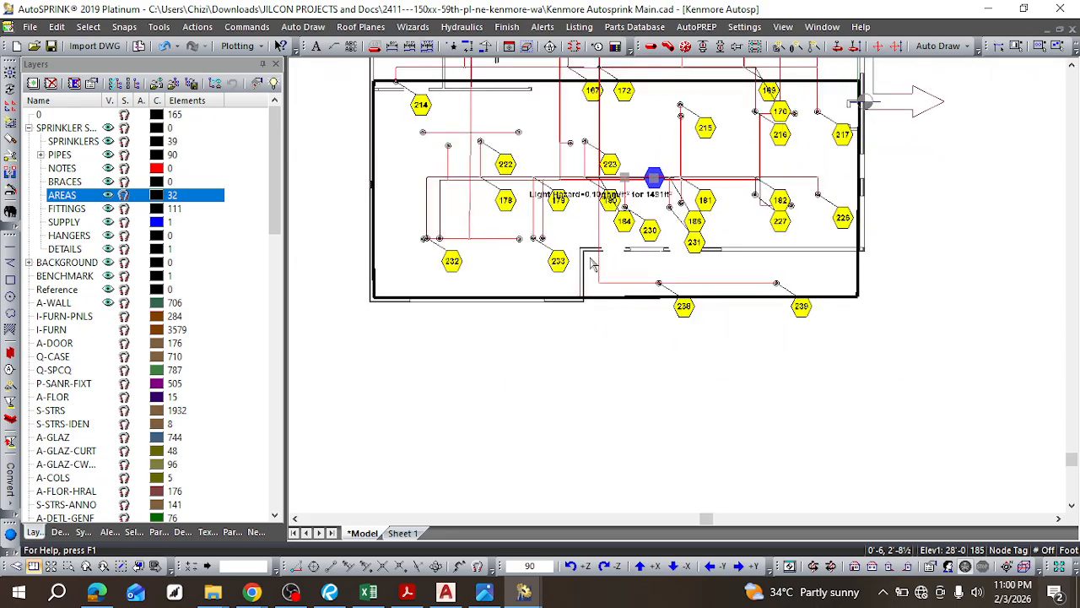
scroll(780, 278, "up", 2)
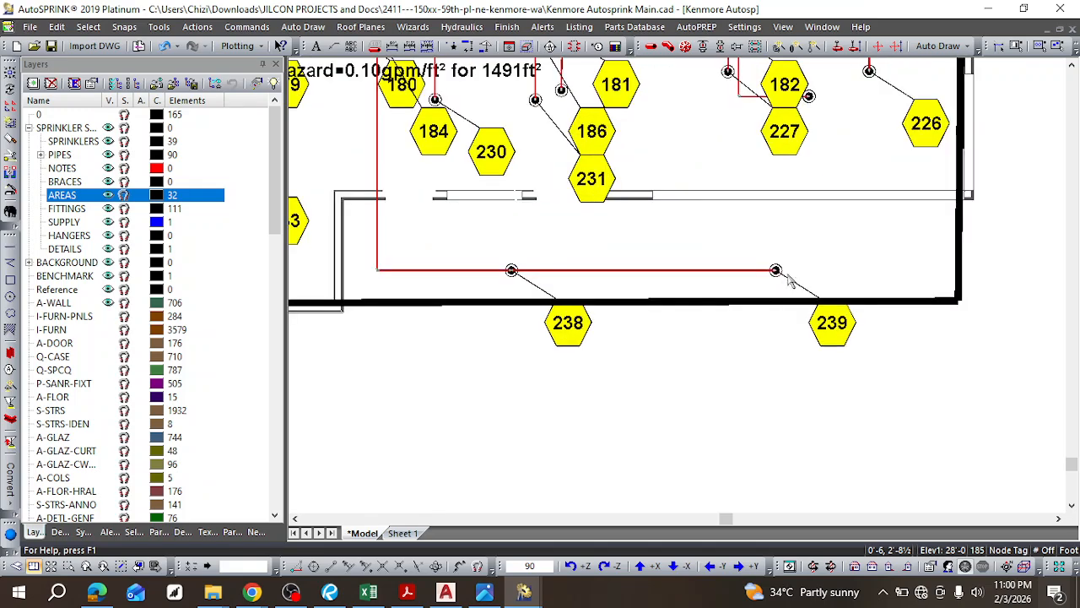
scroll(797, 281, "up", 2)
scroll(800, 283, "down", 4)
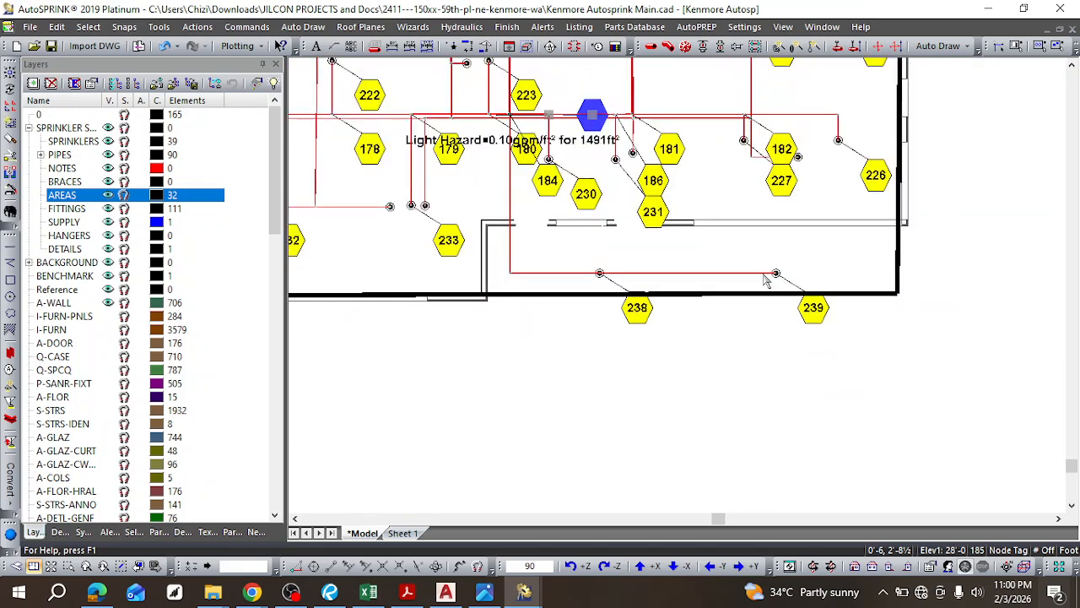
scroll(801, 289, "up", 1)
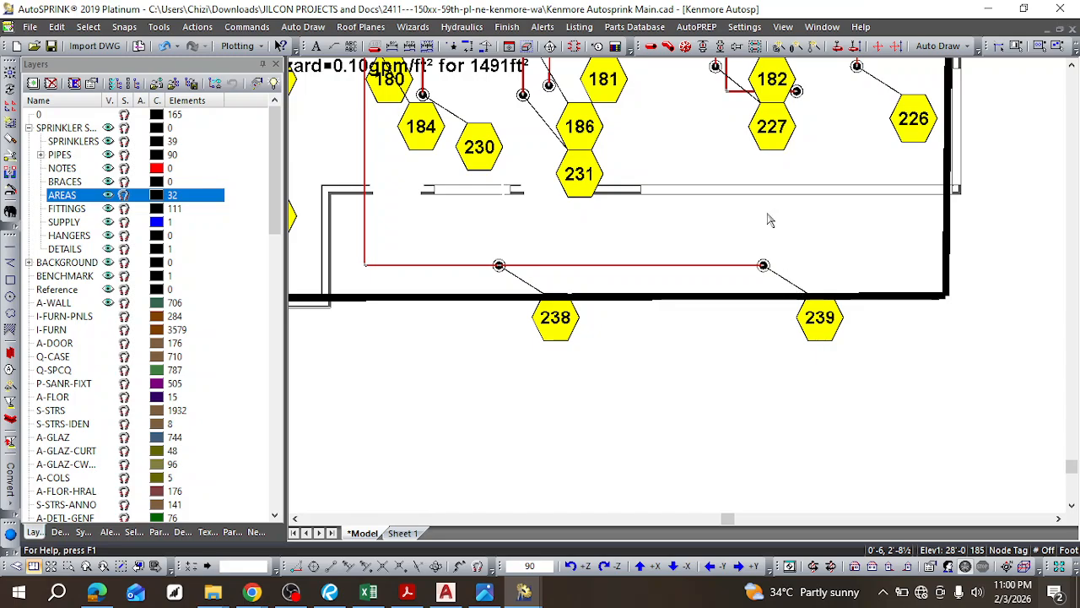
scroll(757, 189, "down", 3)
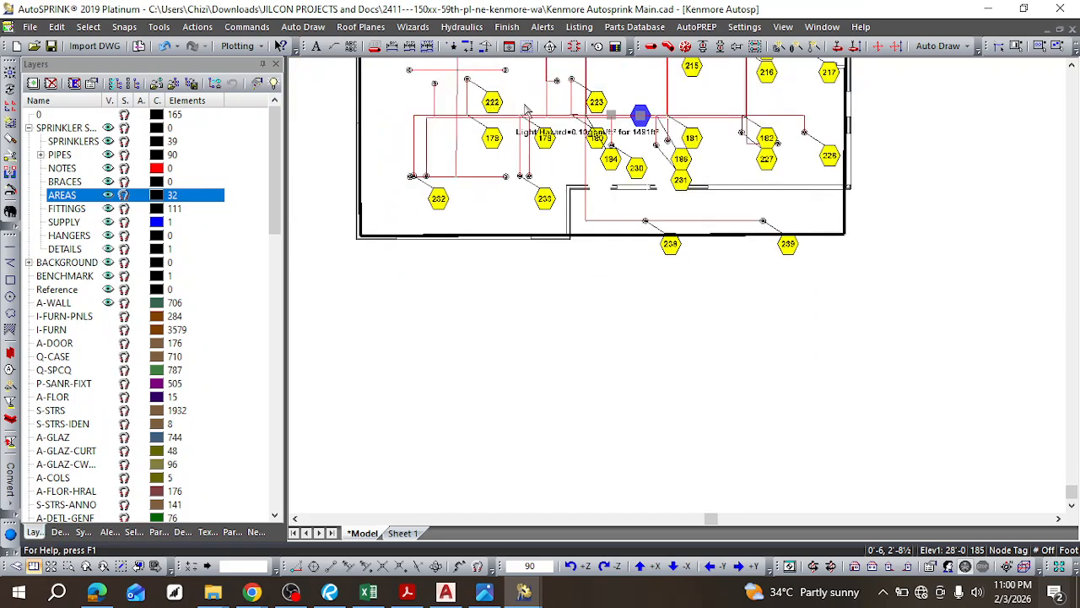
scroll(525, 109, "down", 2)
scroll(512, 65, "up", 3)
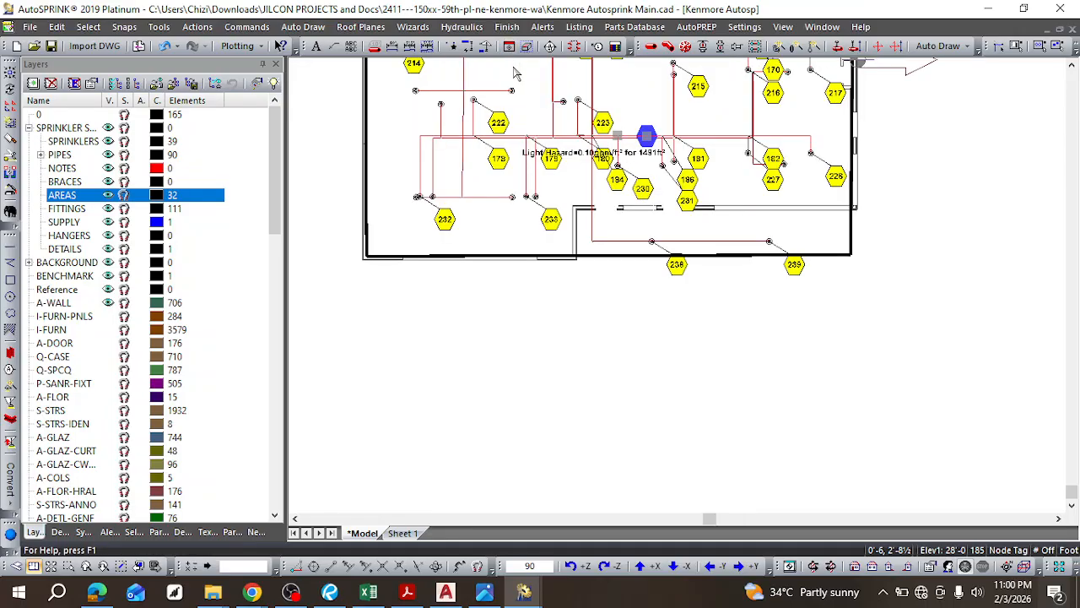
scroll(707, 215, "up", 2)
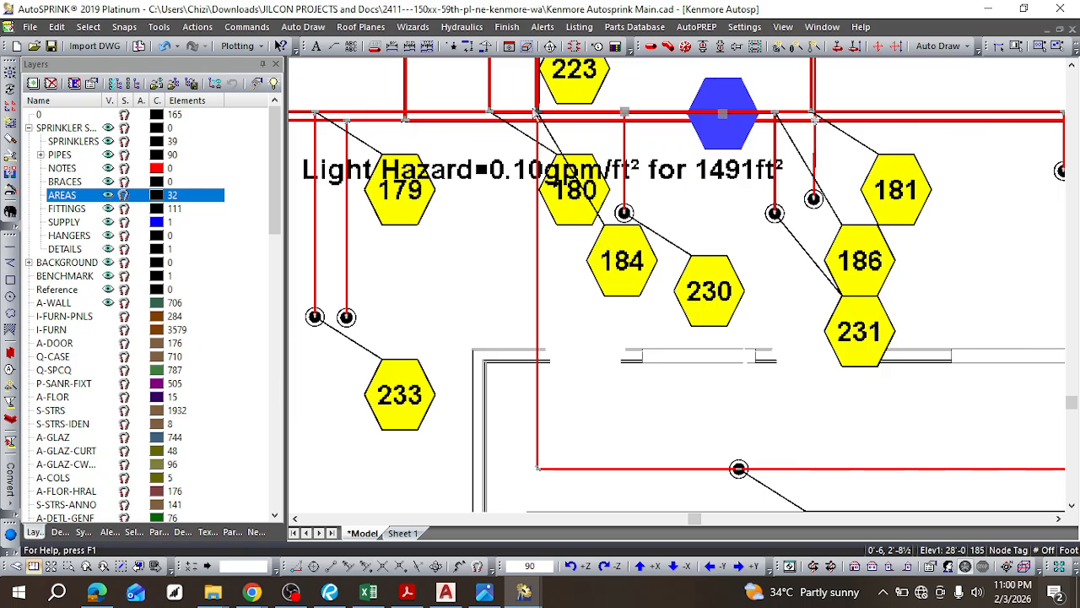
scroll(618, 255, "down", 4)
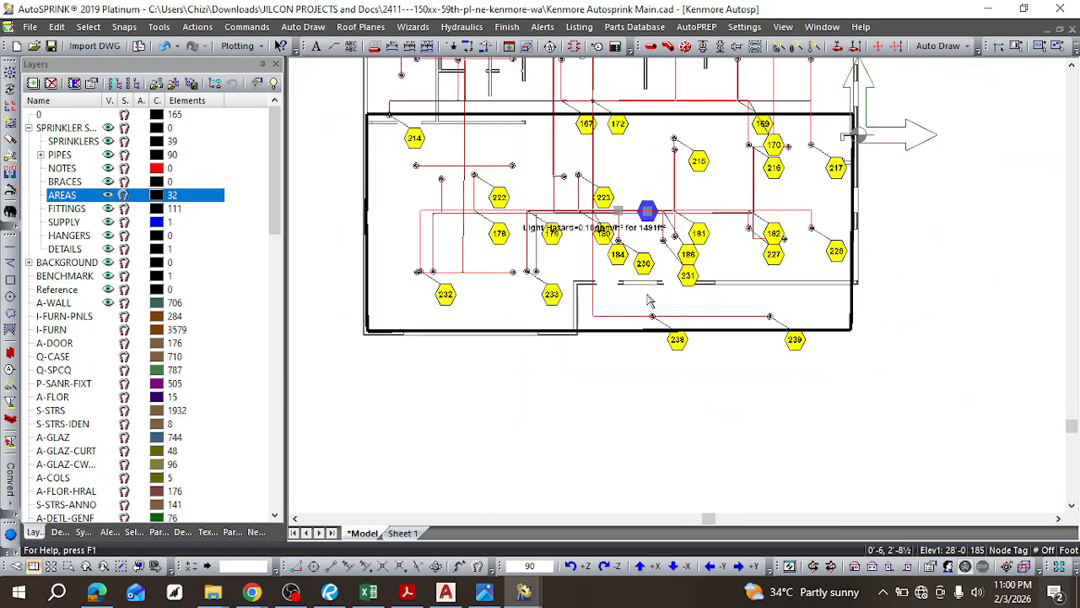
scroll(796, 346, "up", 3)
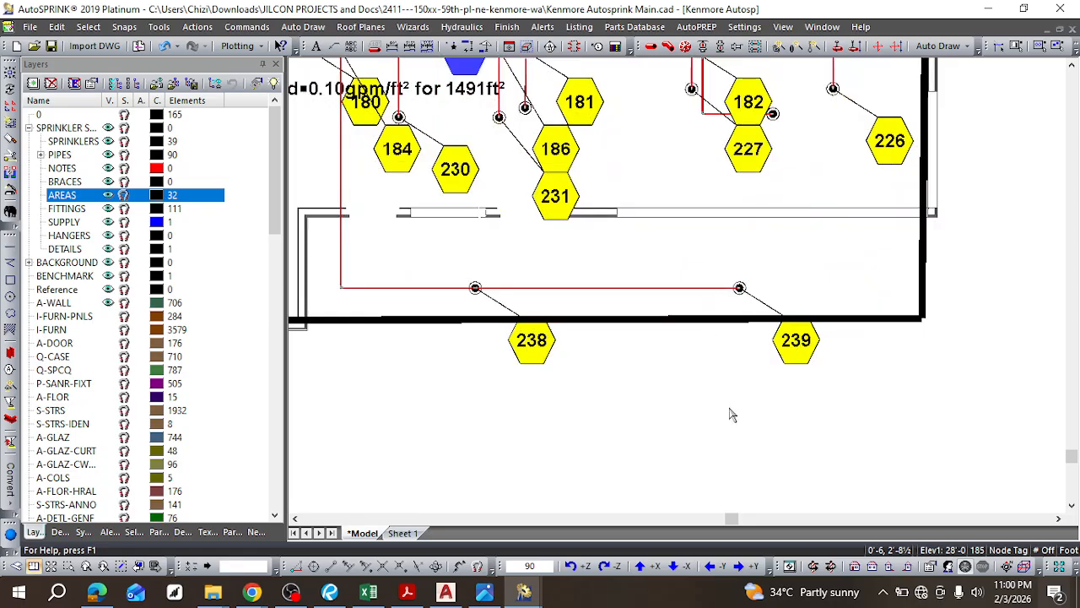
scroll(675, 334, "down", 3)
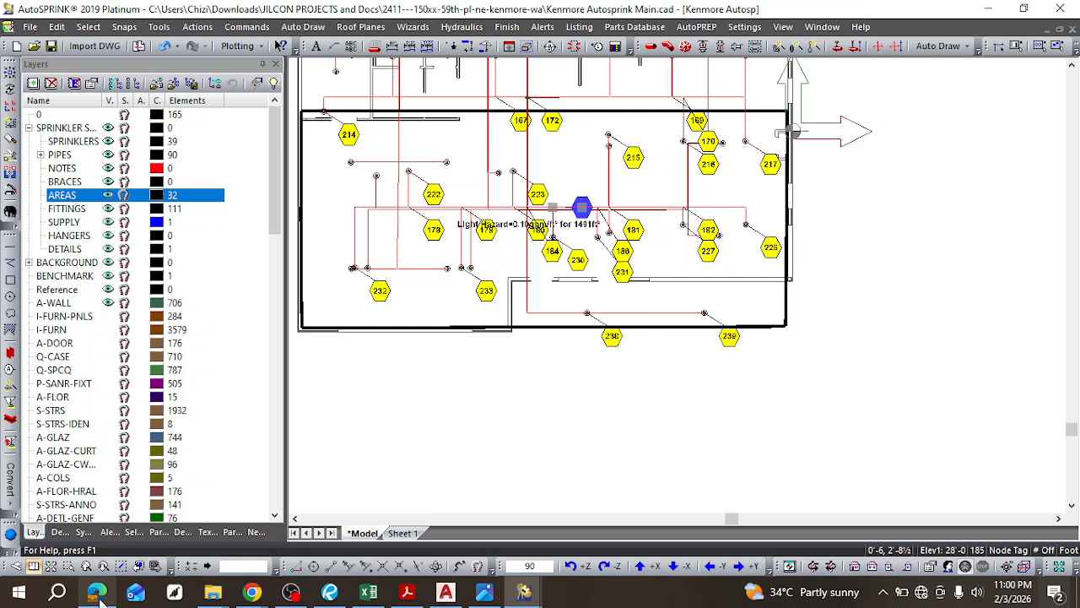
Step: Generate a remote area table for the boundary, place it just below the floor plan, and review its hydraulic information
right_click(546, 332)
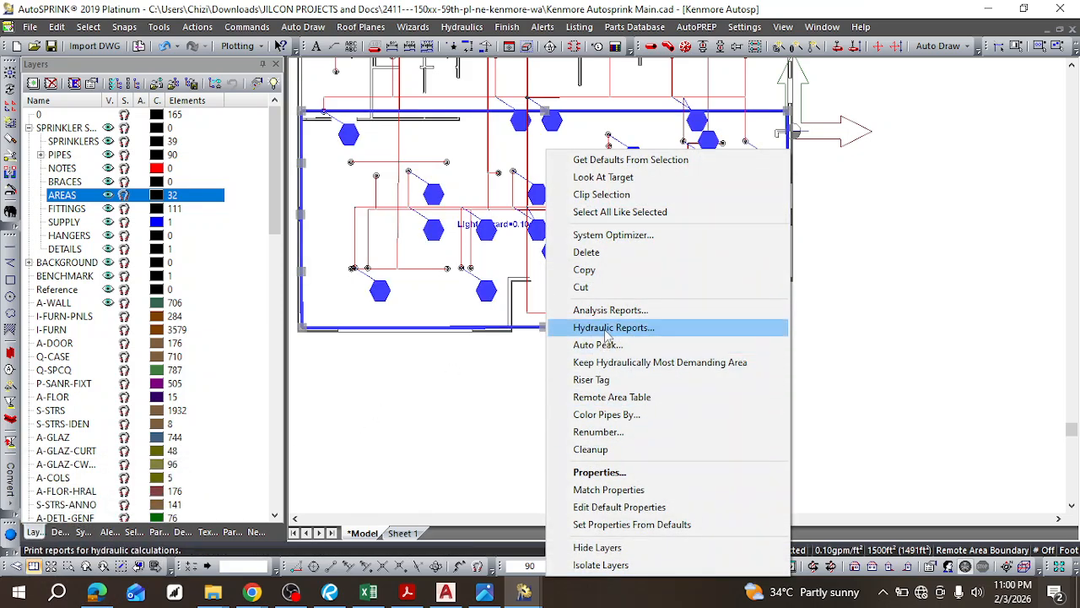
left_click(612, 396)
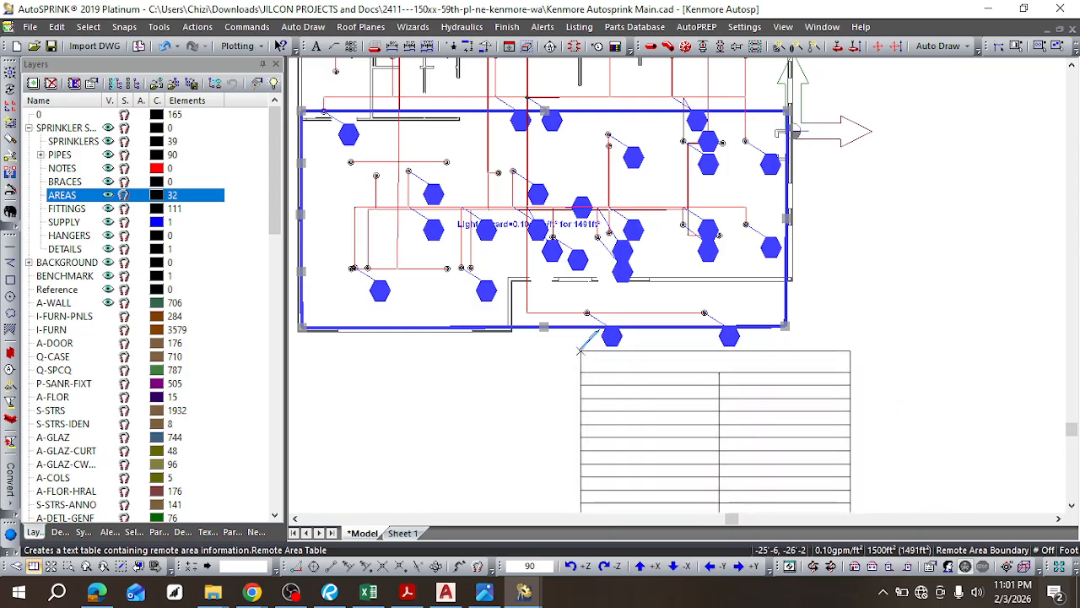
left_click(579, 350)
scroll(713, 461, "down", 3)
scroll(713, 461, "up", 5)
scroll(722, 441, "up", 2)
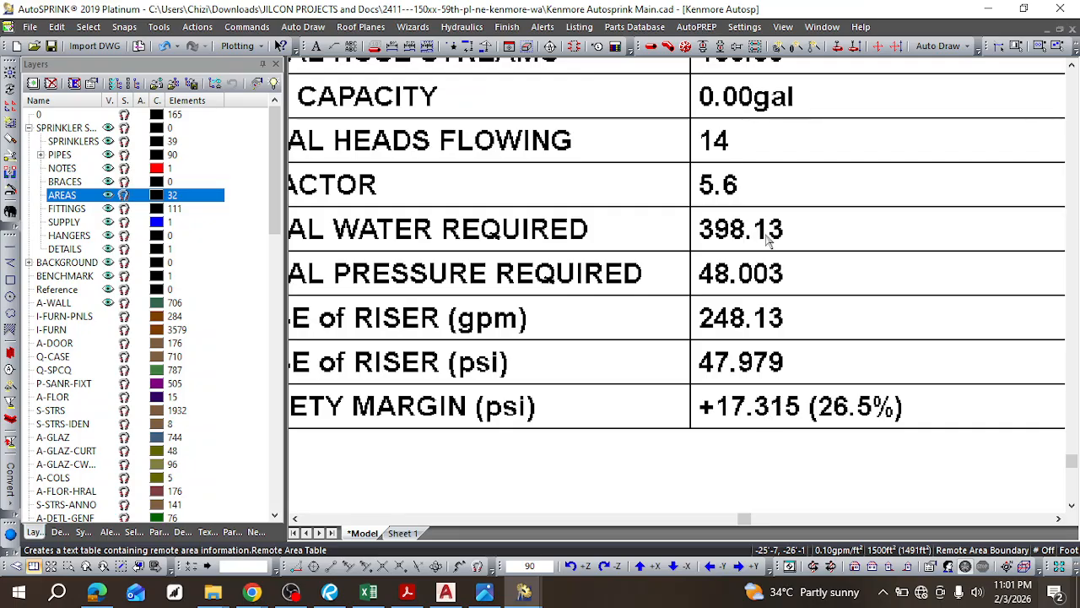
scroll(710, 191, "down", 2)
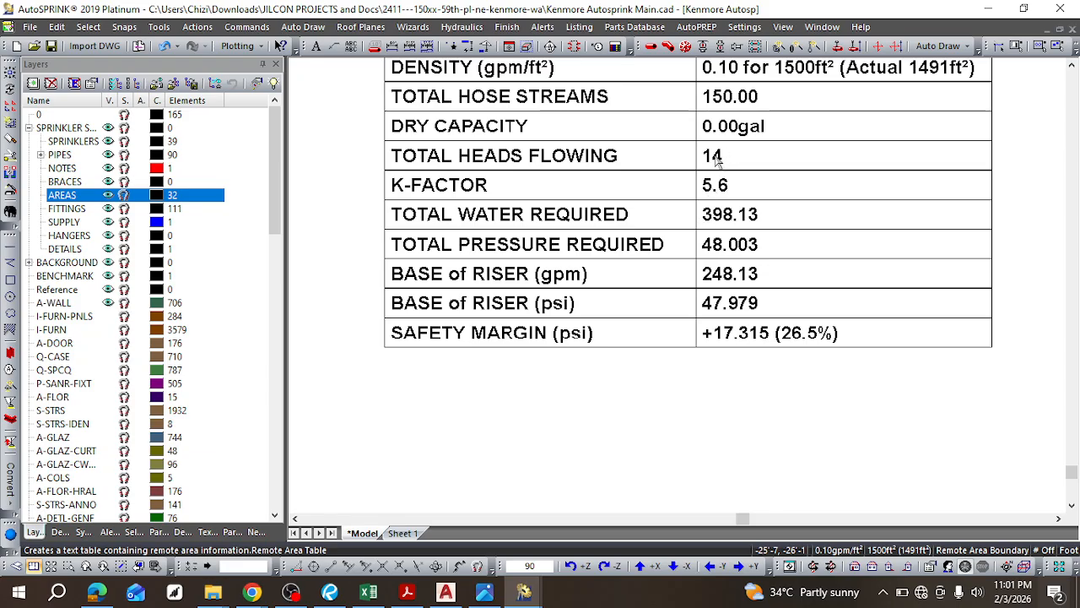
scroll(713, 179, "down", 2)
scroll(714, 121, "up", 2)
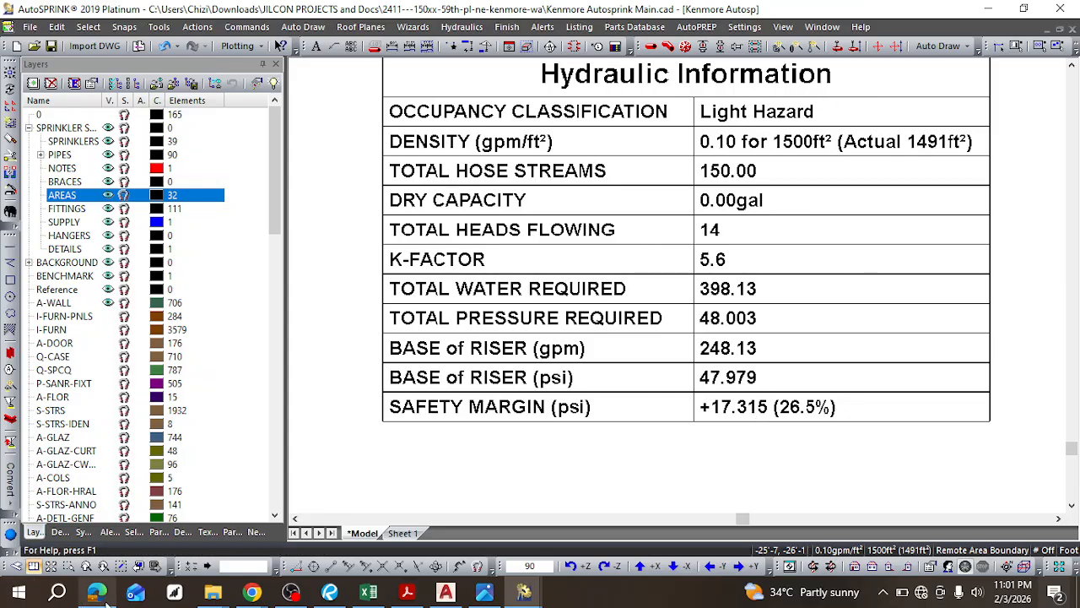
Step: Switch to the MePF Notes document and read the instructions that follow the remote area table, steps 13 to 15
key("alt+Tab")
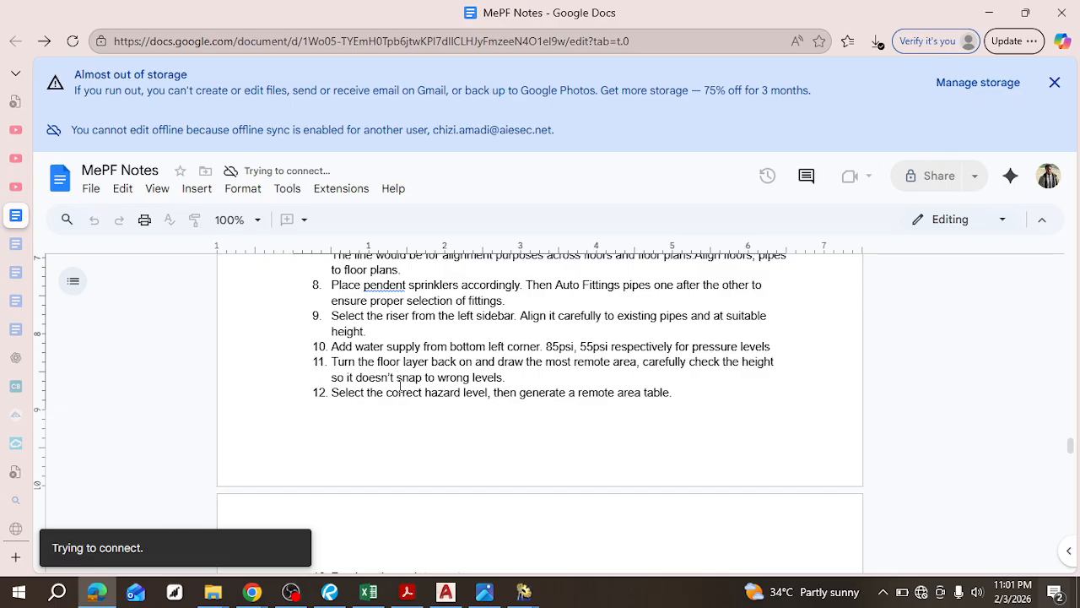
scroll(370, 330, "down", 2)
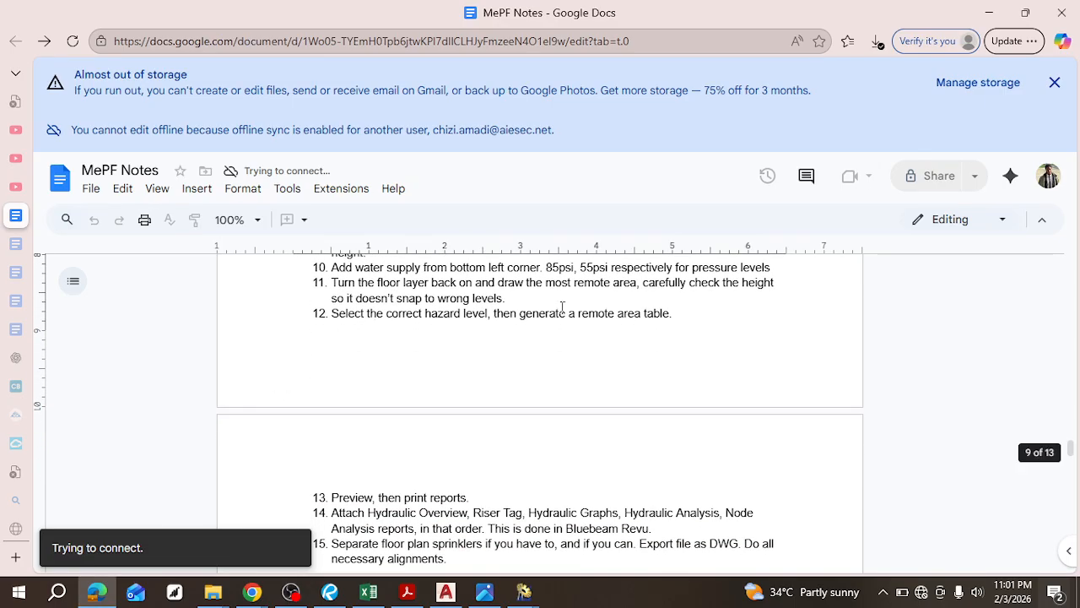
scroll(558, 307, "down", 4)
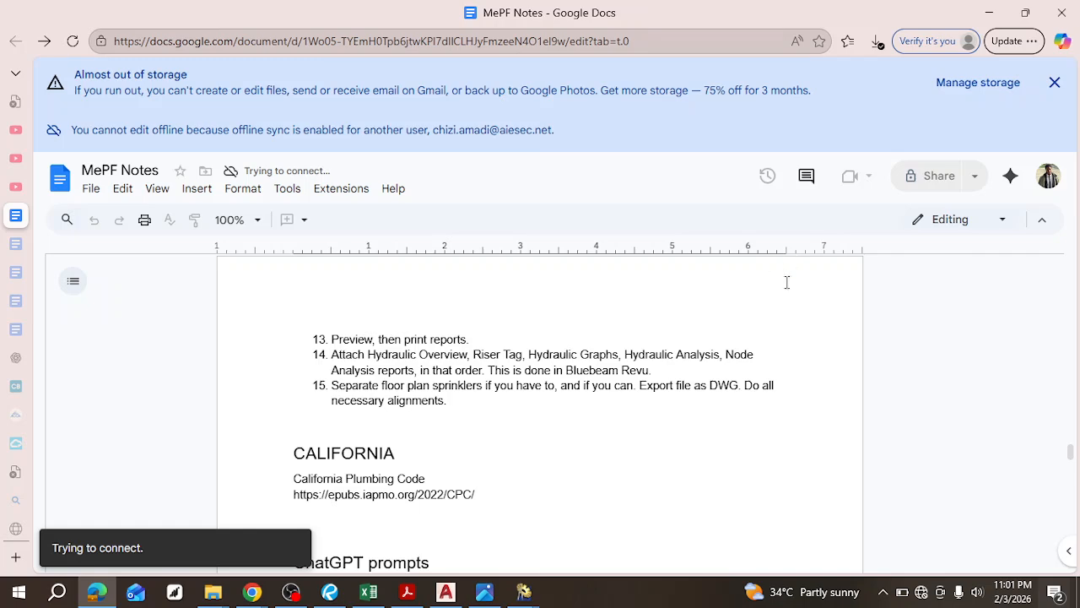
left_click(1002, 14)
Step: In AutoSPRINK, select the remote area boundary along the plan's lower edge and open its hydraulic reports
scroll(617, 259, "down", 3)
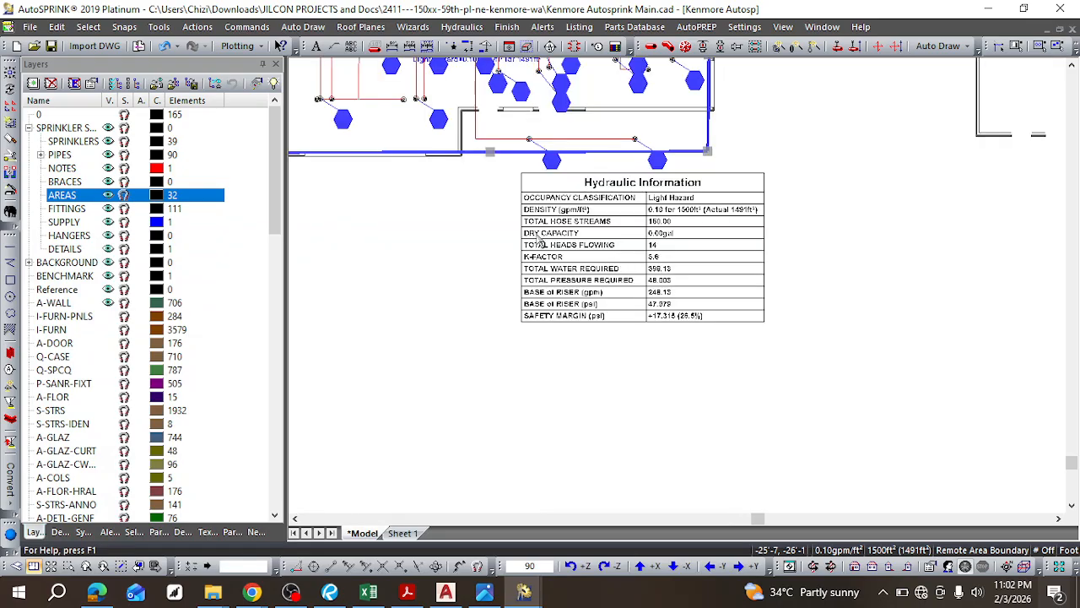
scroll(544, 243, "down", 3)
scroll(469, 159, "up", 1)
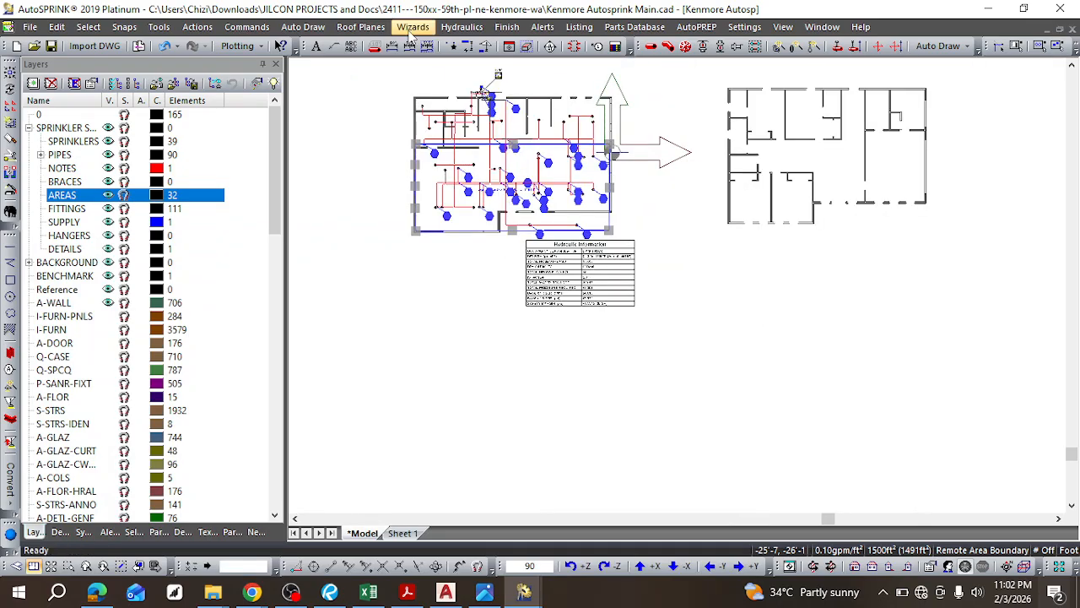
left_click(462, 26)
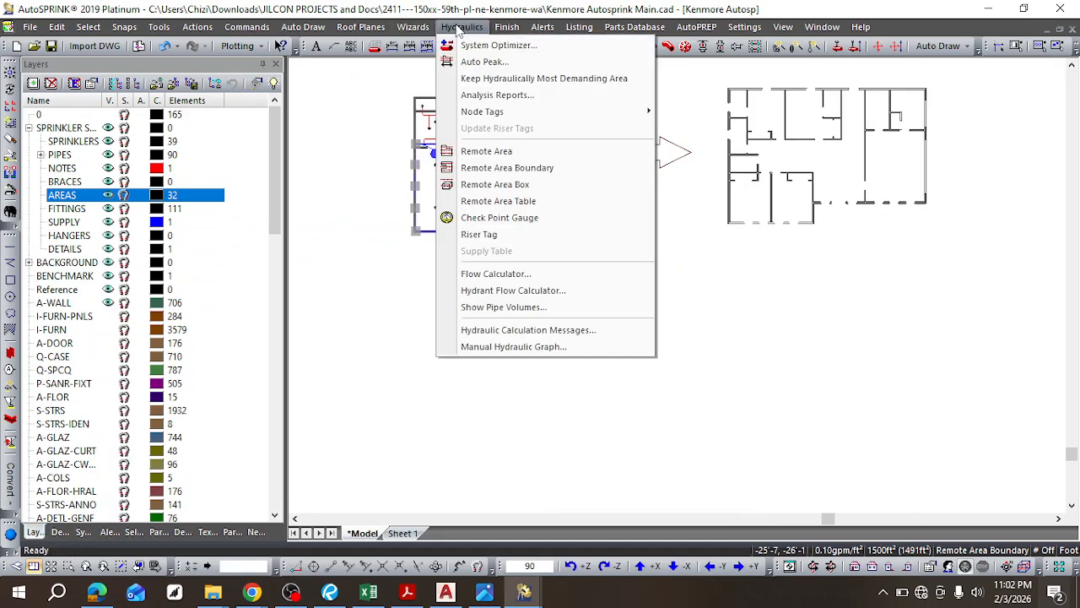
left_click(405, 277)
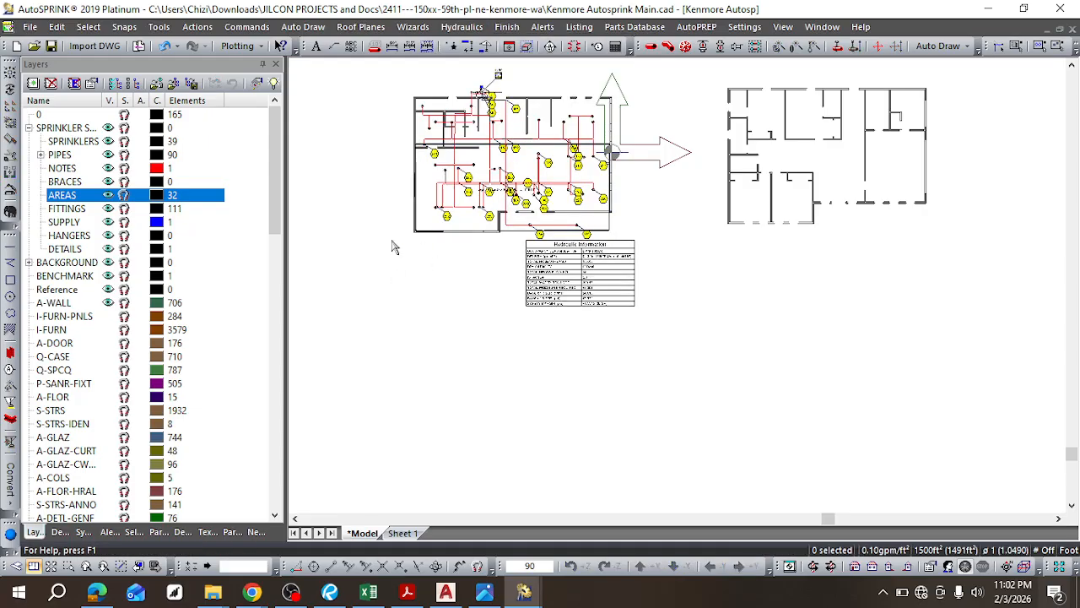
scroll(556, 257, "up", 4)
scroll(521, 95, "down", 2)
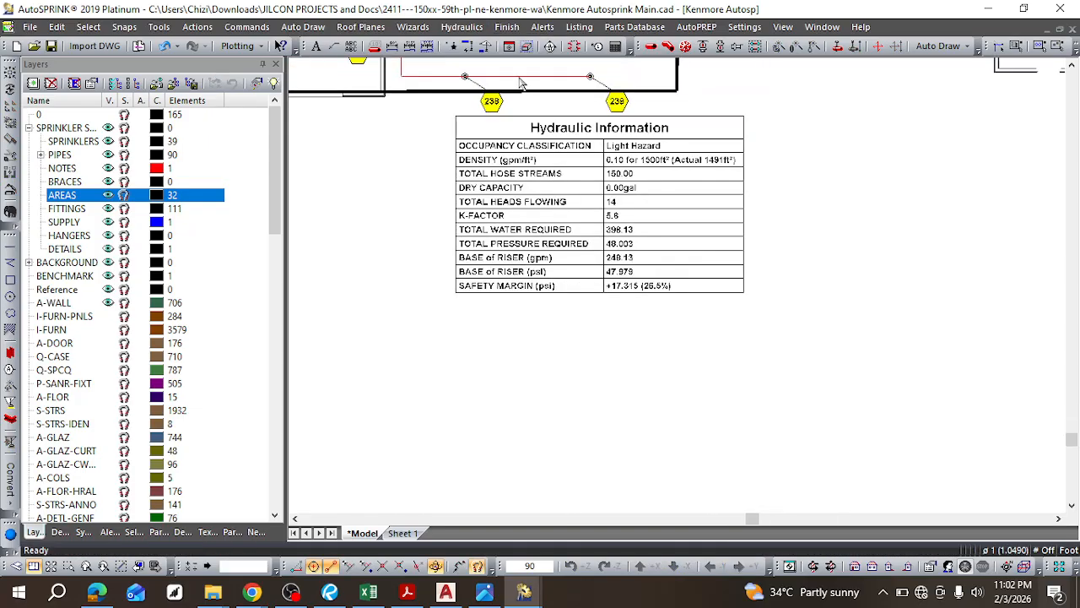
scroll(521, 81, "up", 3)
left_click(518, 157)
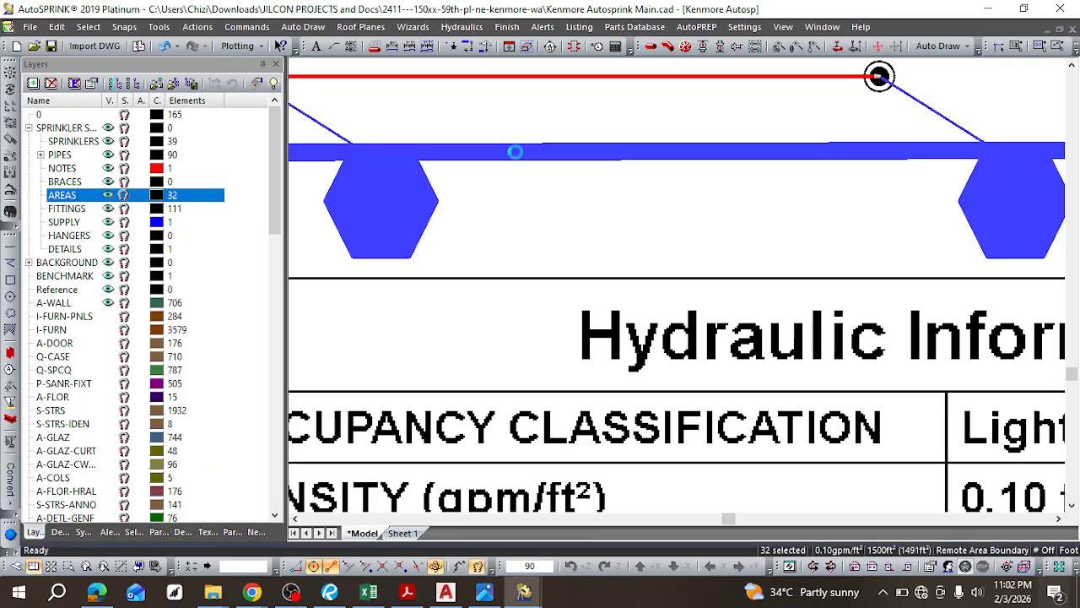
right_click(517, 156)
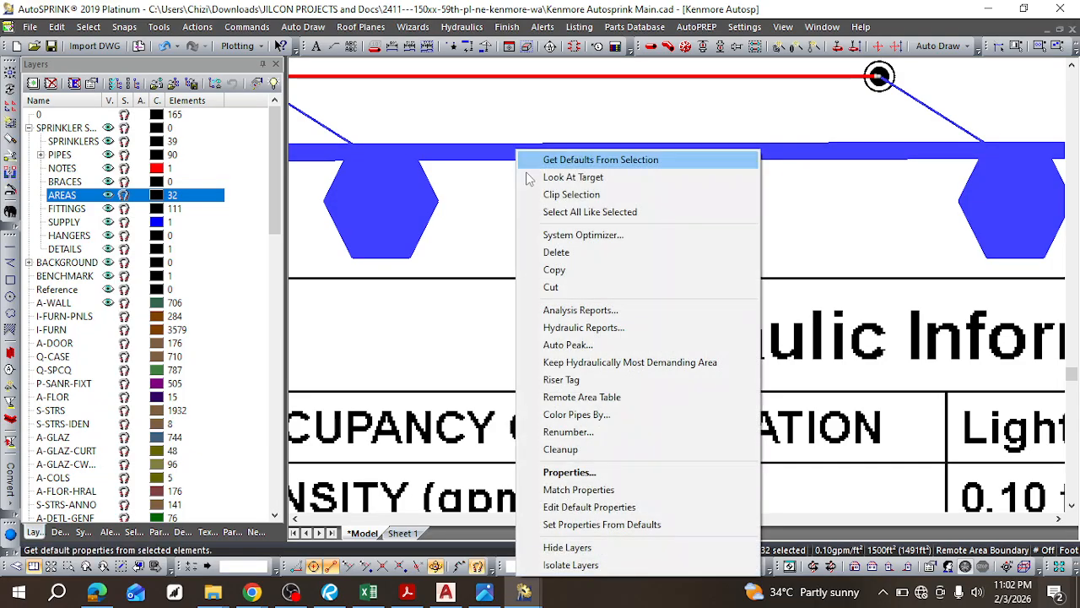
left_click(576, 327)
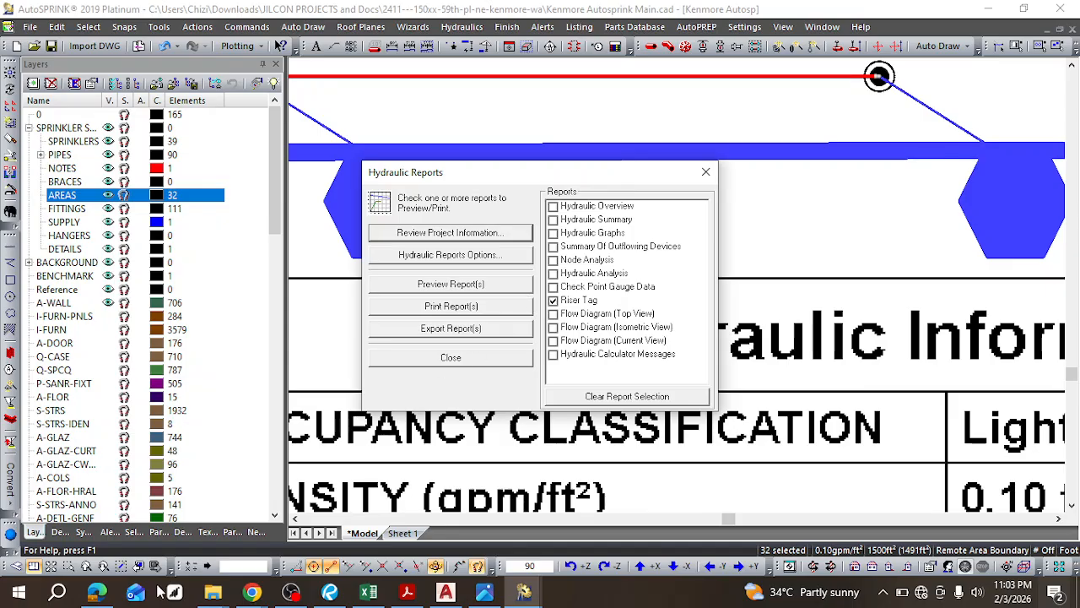
Step: Check the required report order in MePF Notes, choose only the Hydraulic Overview report and preview it
left_click(97, 593)
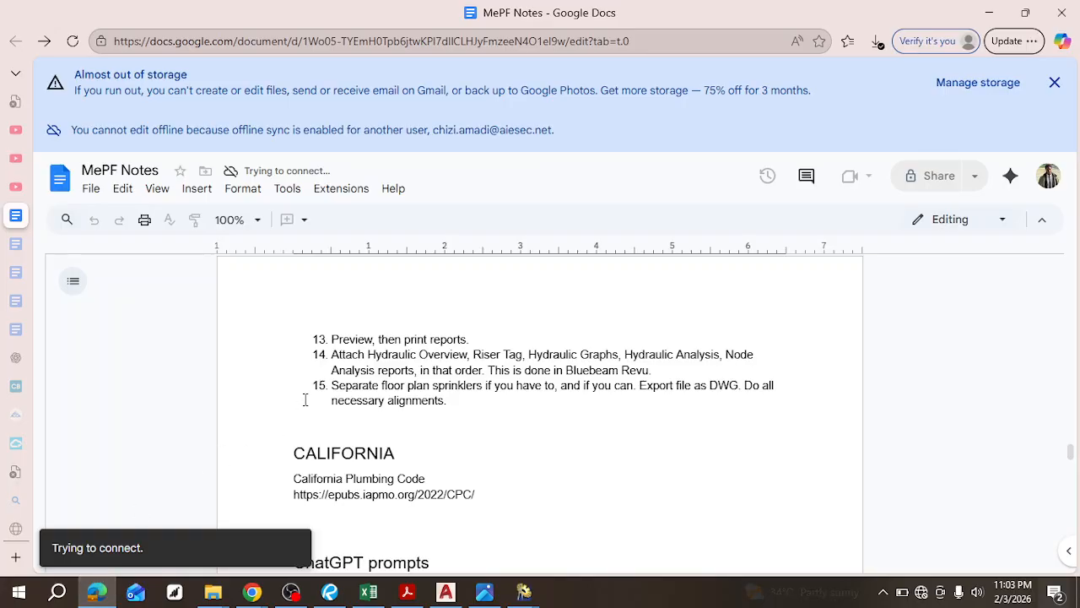
left_click(989, 12)
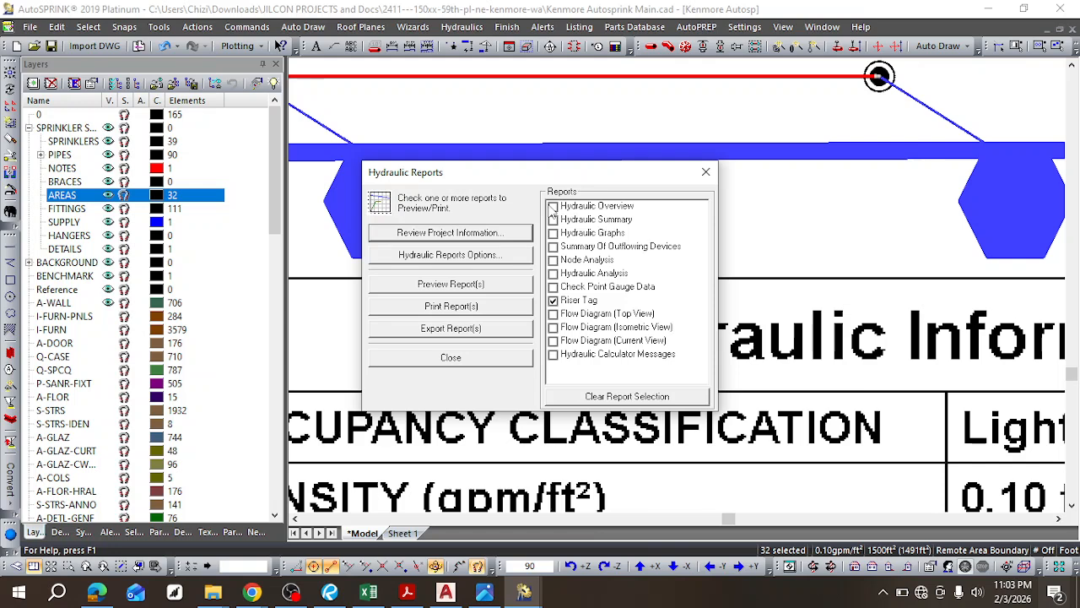
left_click(552, 206)
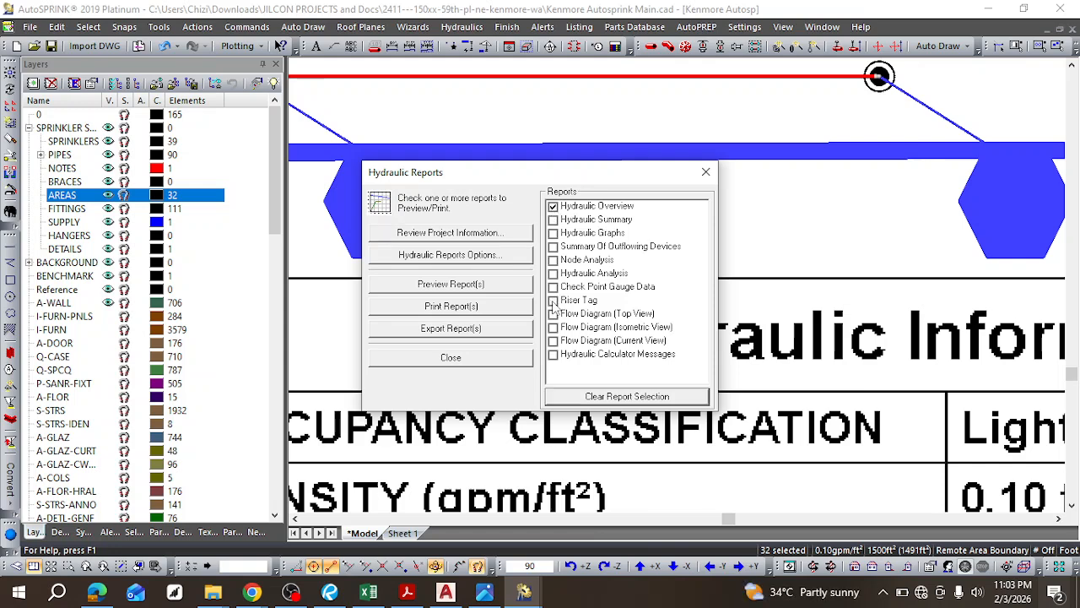
left_click(464, 287)
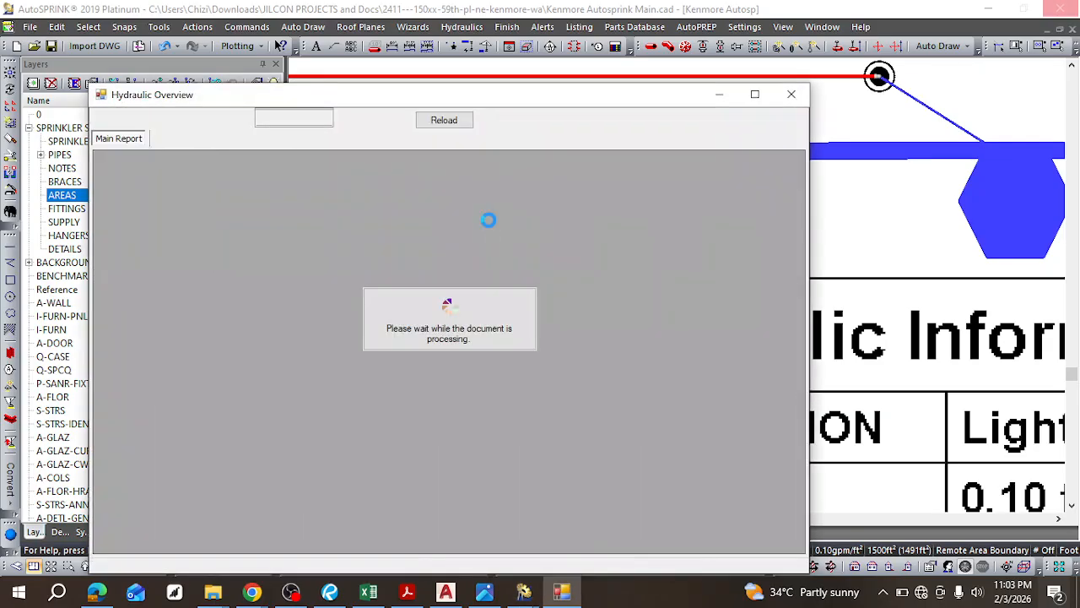
scroll(449, 415, "down", 10)
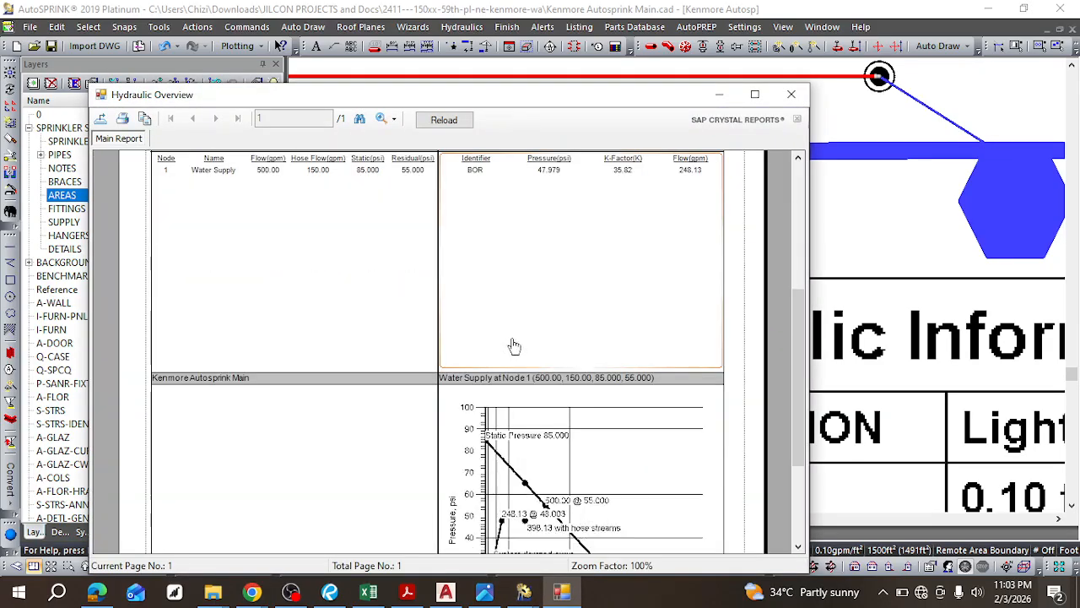
left_click(790, 94)
left_click(706, 173)
scroll(550, 241, "down", 5)
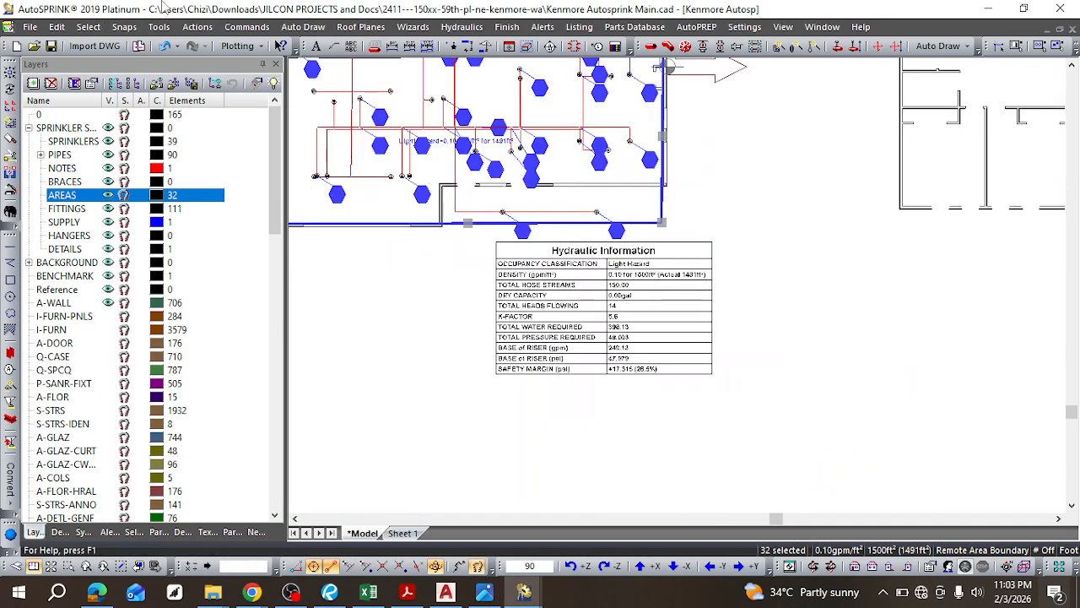
left_click(29, 26)
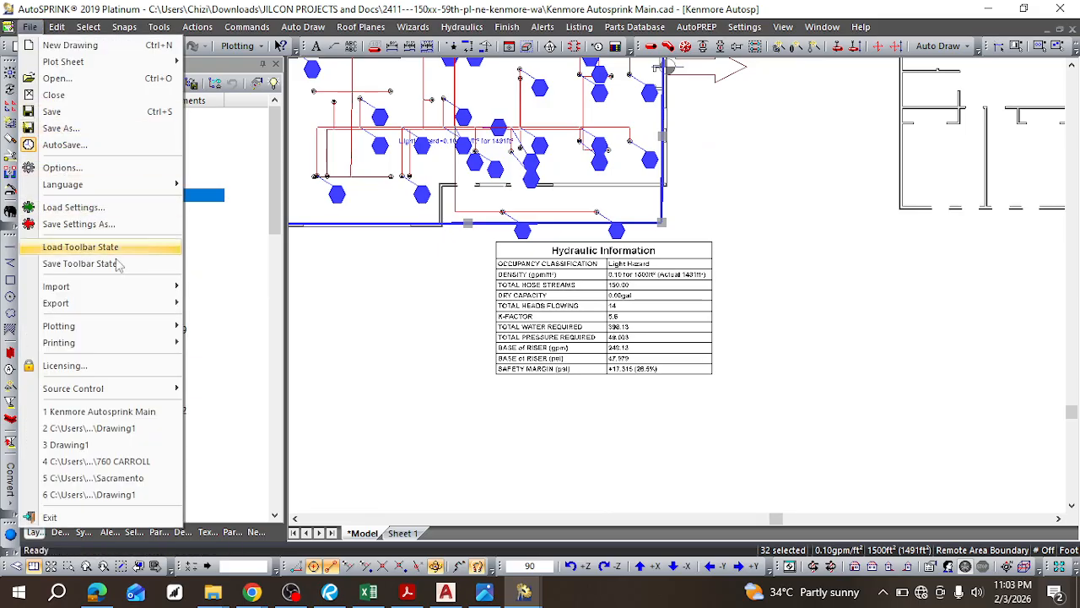
mouse_move(173, 326)
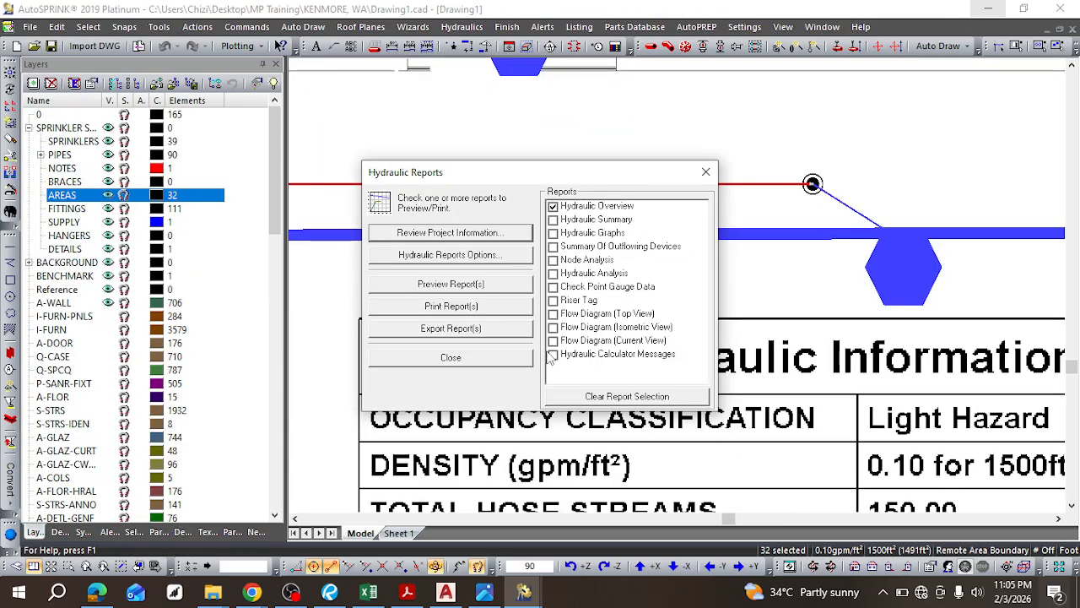
Step: Print the Hydraulic Overview report to a PDF named Hydraulic Overview in the MP Training folder KENMORE, WA
left_click(456, 308)
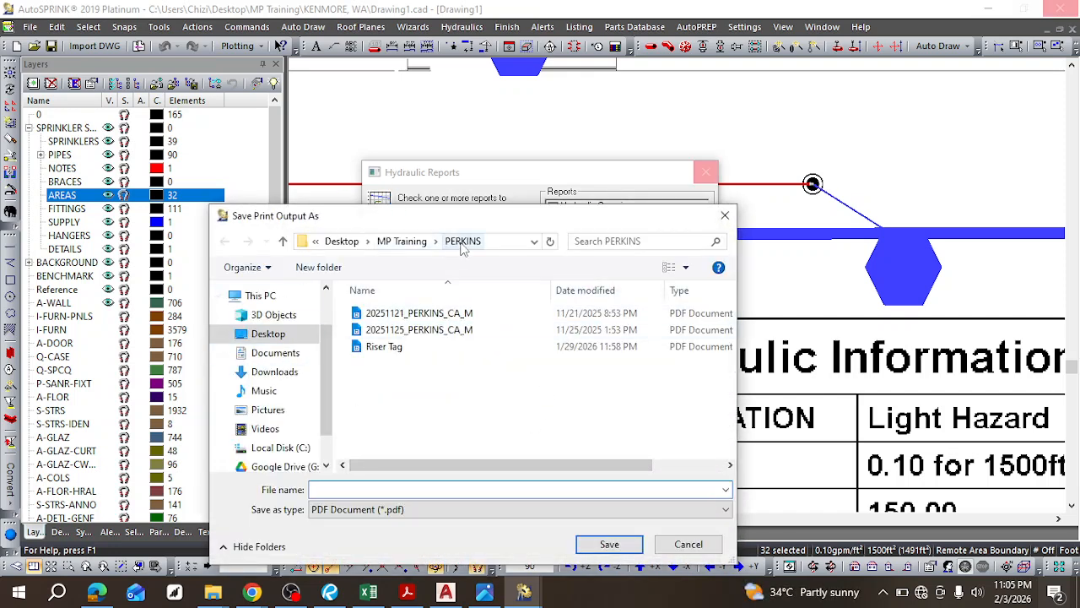
left_click(405, 242)
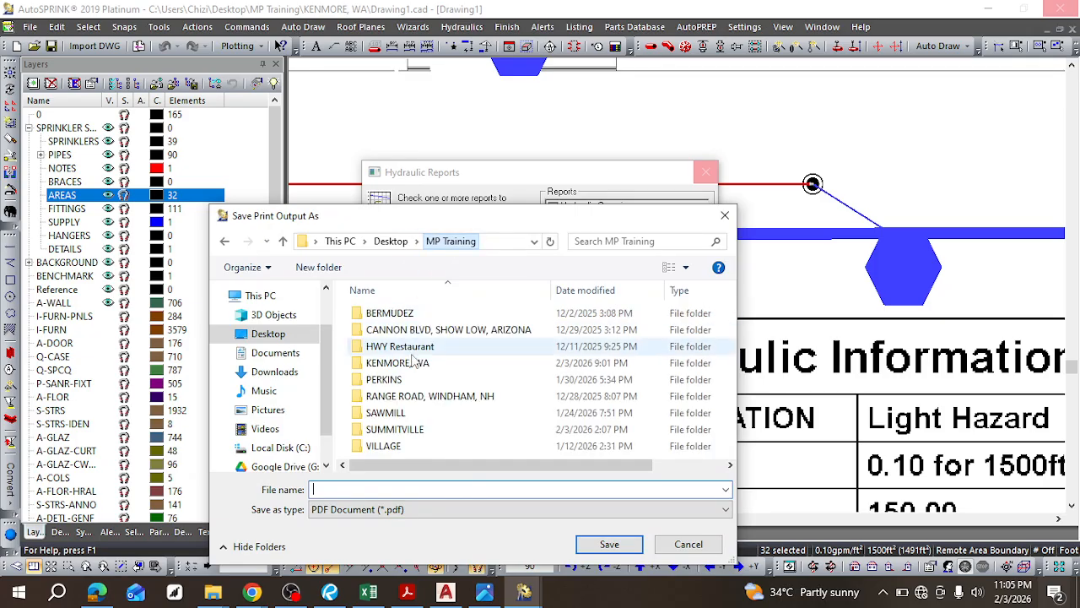
double_click(414, 364)
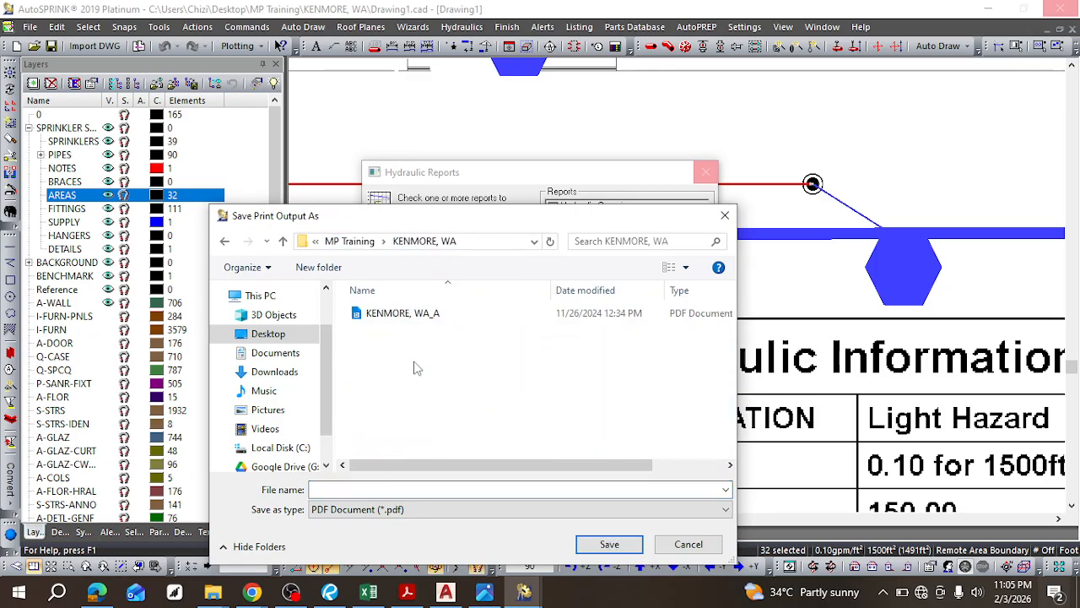
left_click(417, 488)
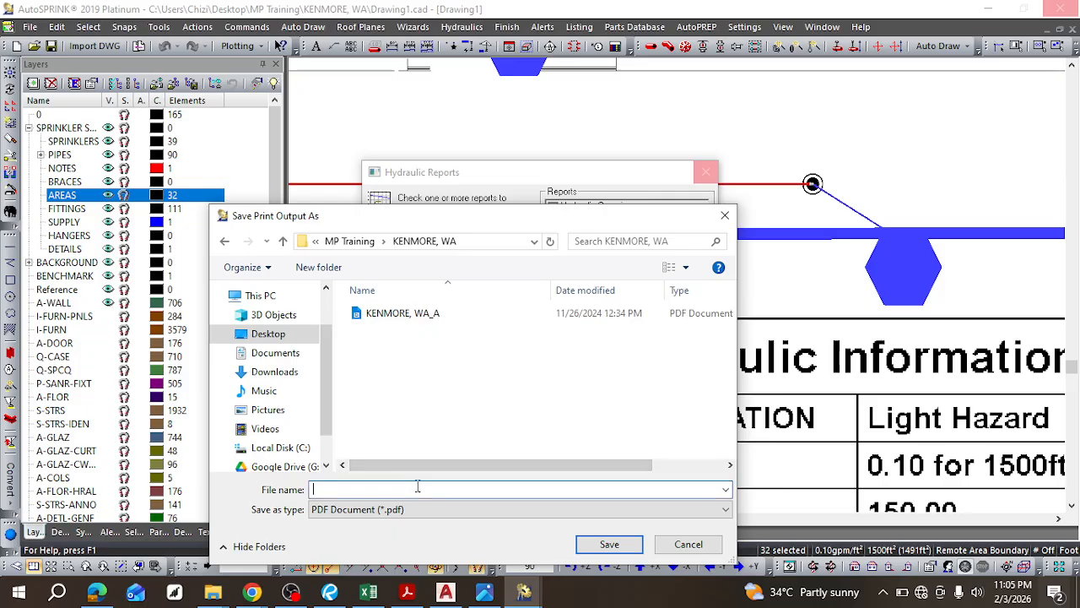
type("Hydraul")
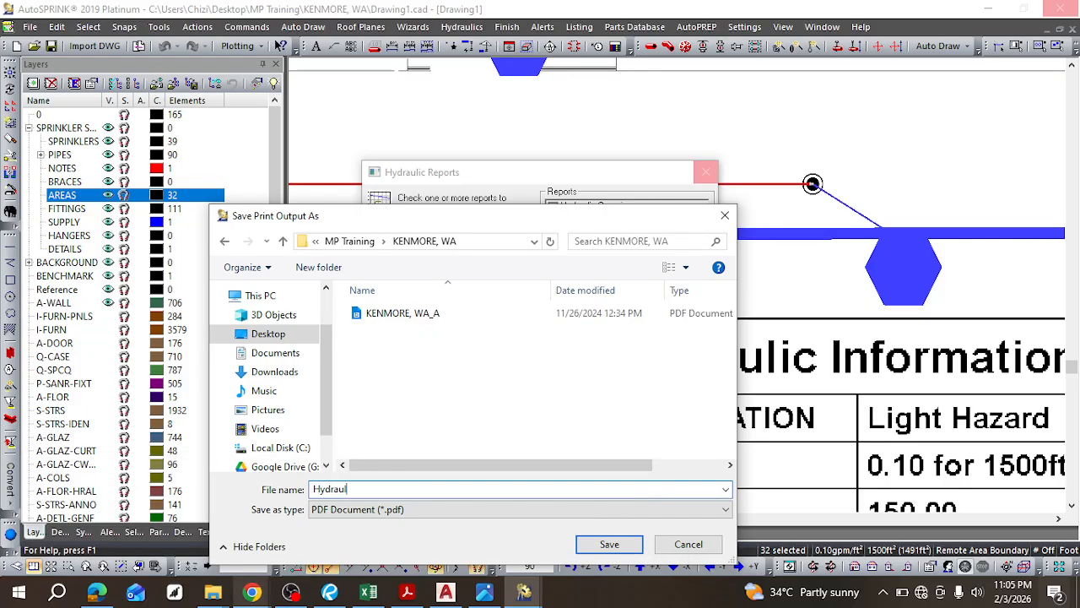
type("ic Overview")
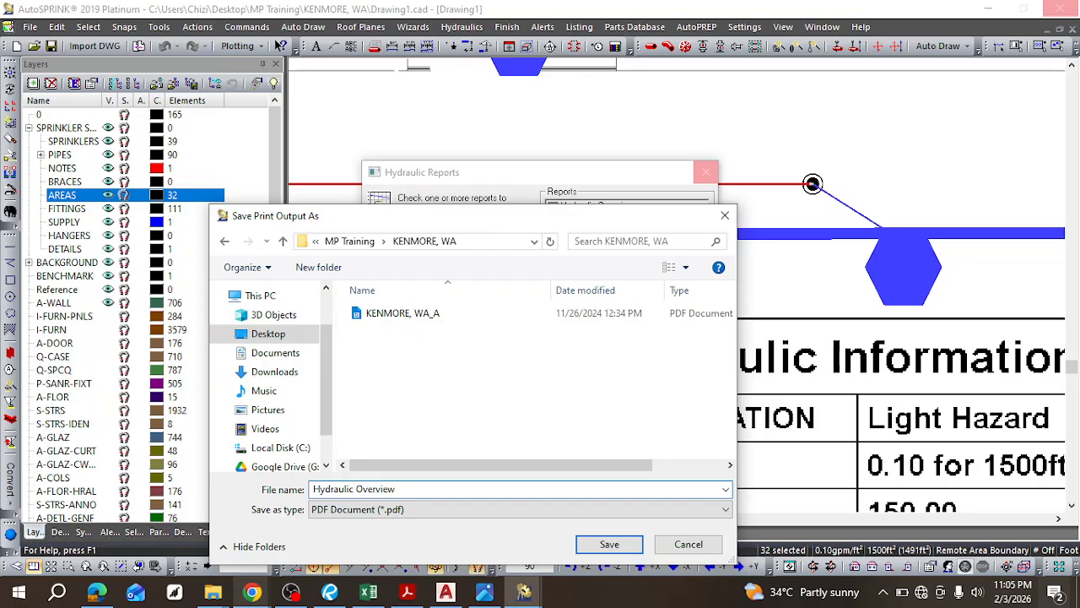
left_click(629, 544)
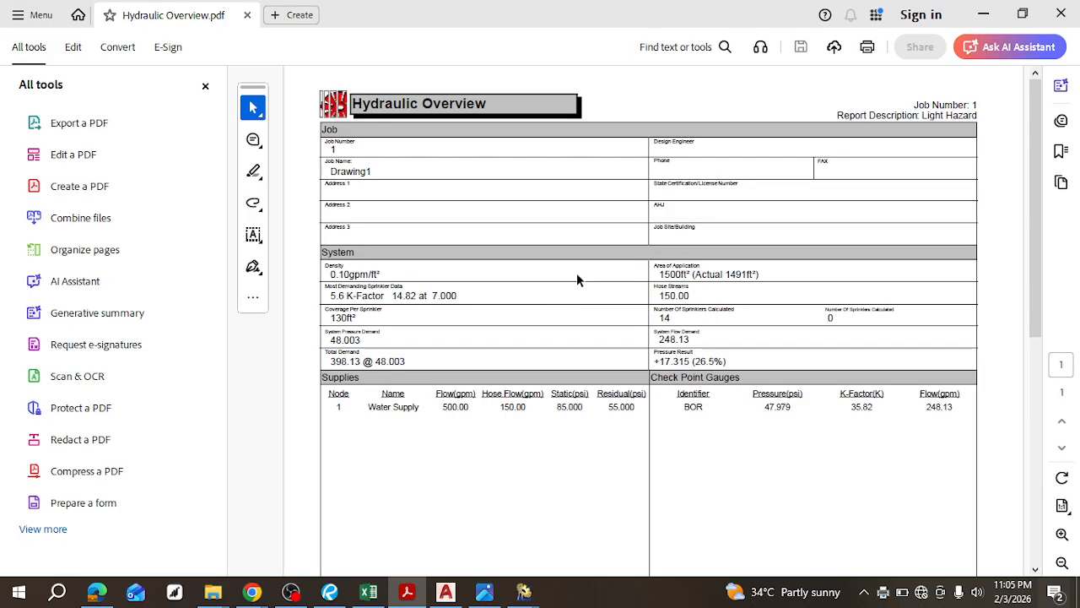
Step: Review the Hydraulic Overview PDF in Acrobat, and check MePF Notes for which report comes next
scroll(681, 340, "down", 3)
scroll(704, 402, "up", 2)
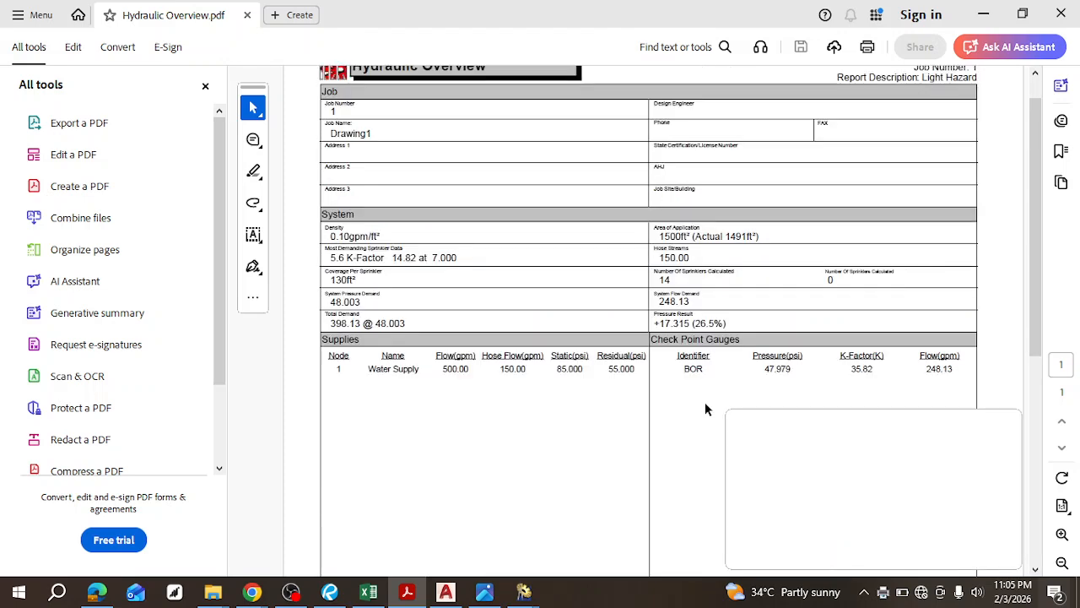
scroll(704, 402, "down", 1)
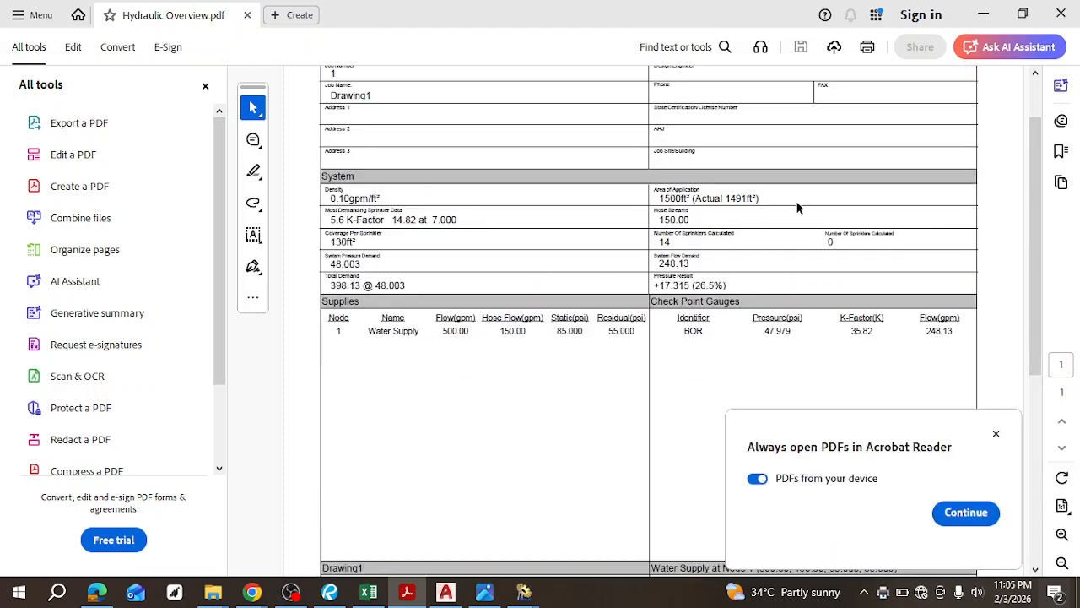
left_click(982, 15)
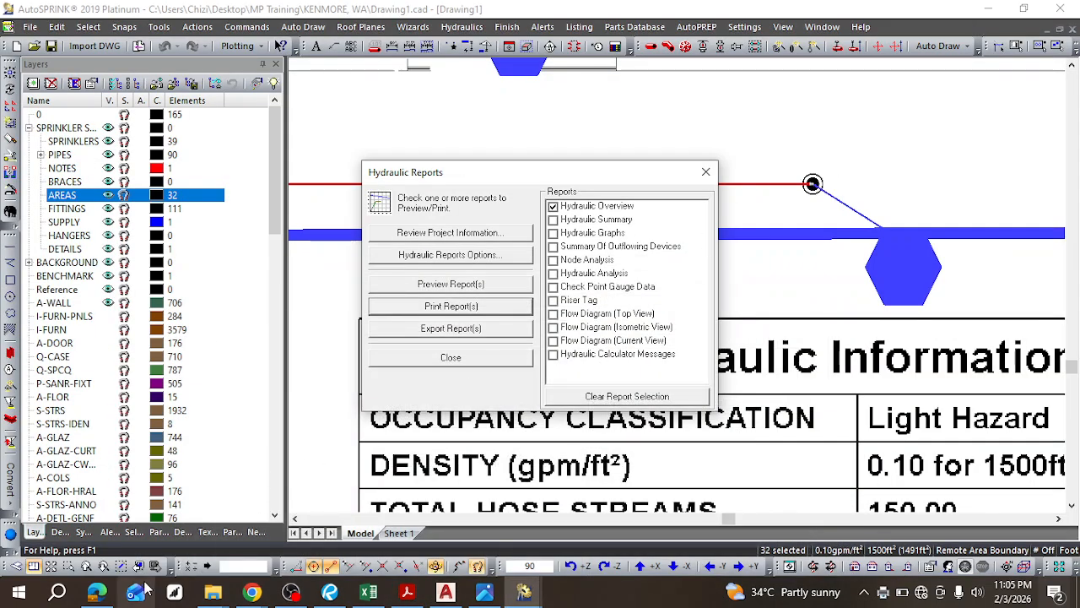
left_click(93, 595)
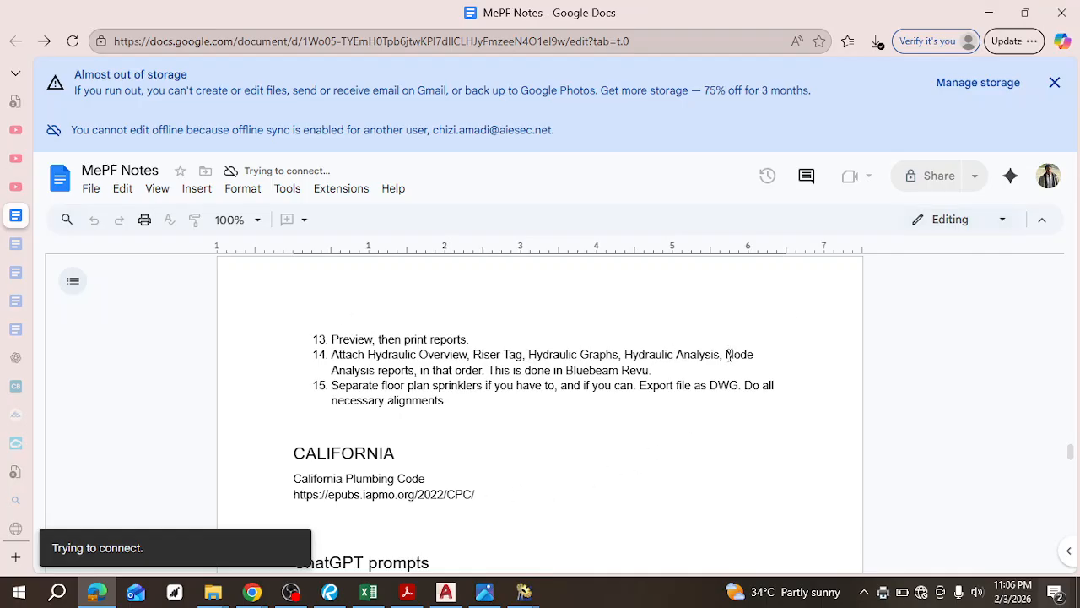
left_click(988, 11)
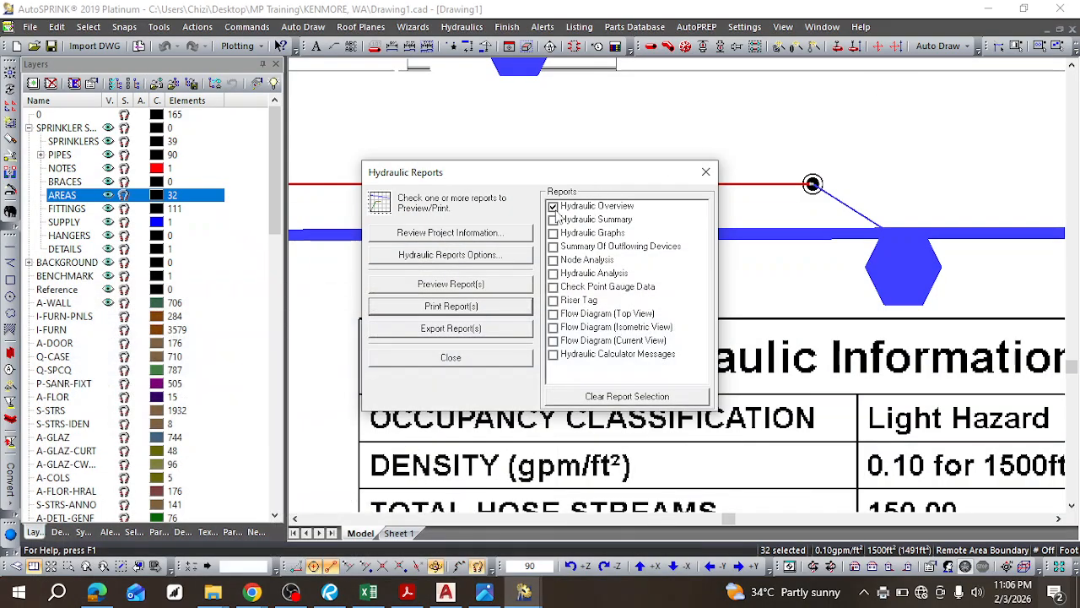
Step: Select only the Riser Tag report and print it to a PDF named Riser Tag in the KENMORE, WA folder
left_click(554, 207)
left_click(560, 300)
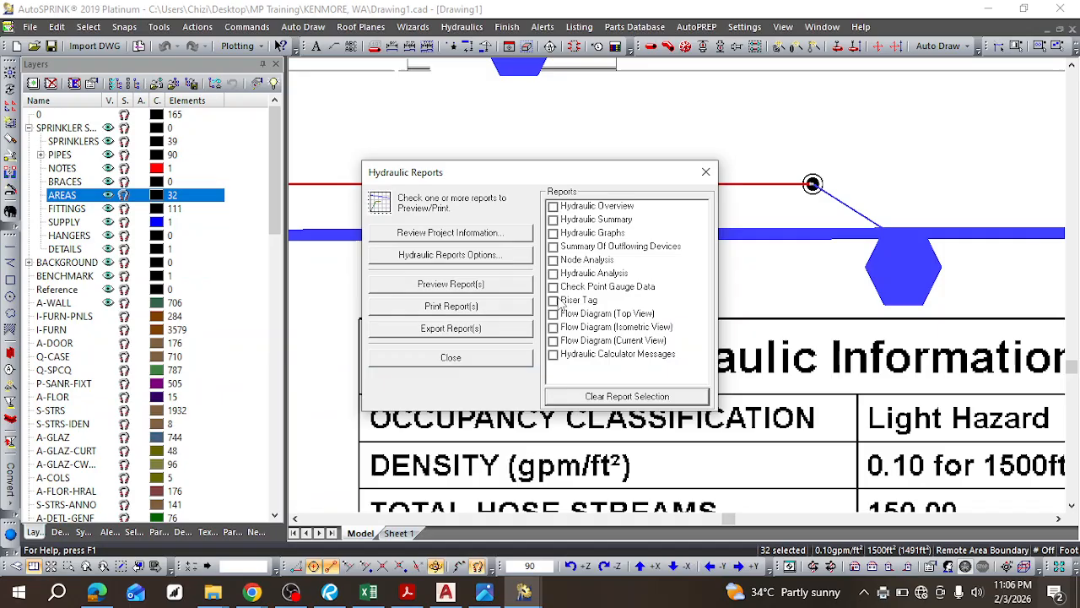
left_click(504, 309)
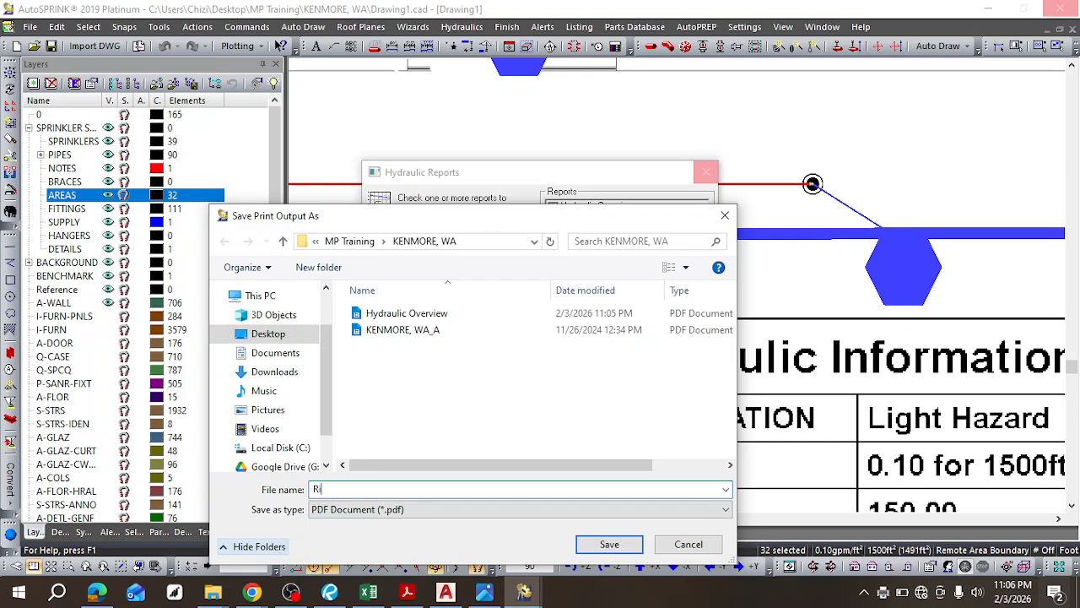
type("Tag")
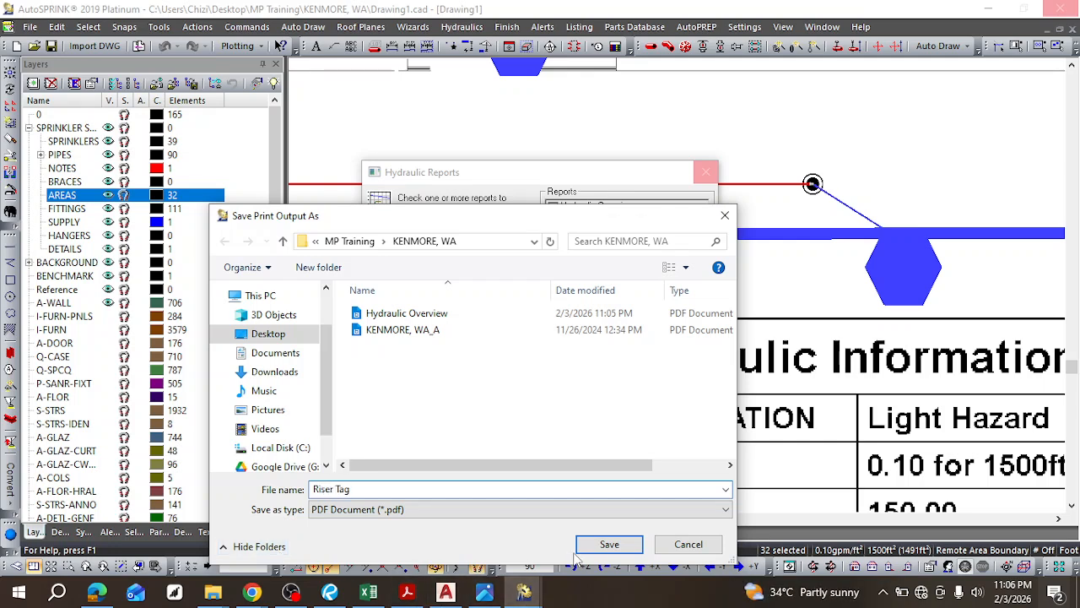
left_click(609, 544)
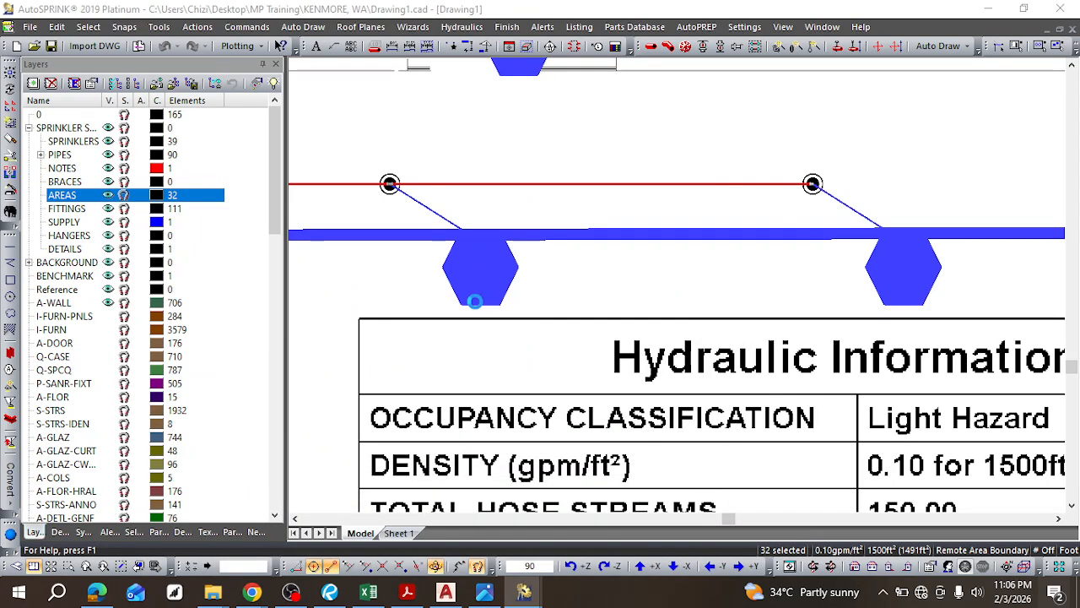
Step: Open the Riser Tag PDF in Acrobat and review its design basis, base-of-riser demand and water supply sections
key("alt+Tab")
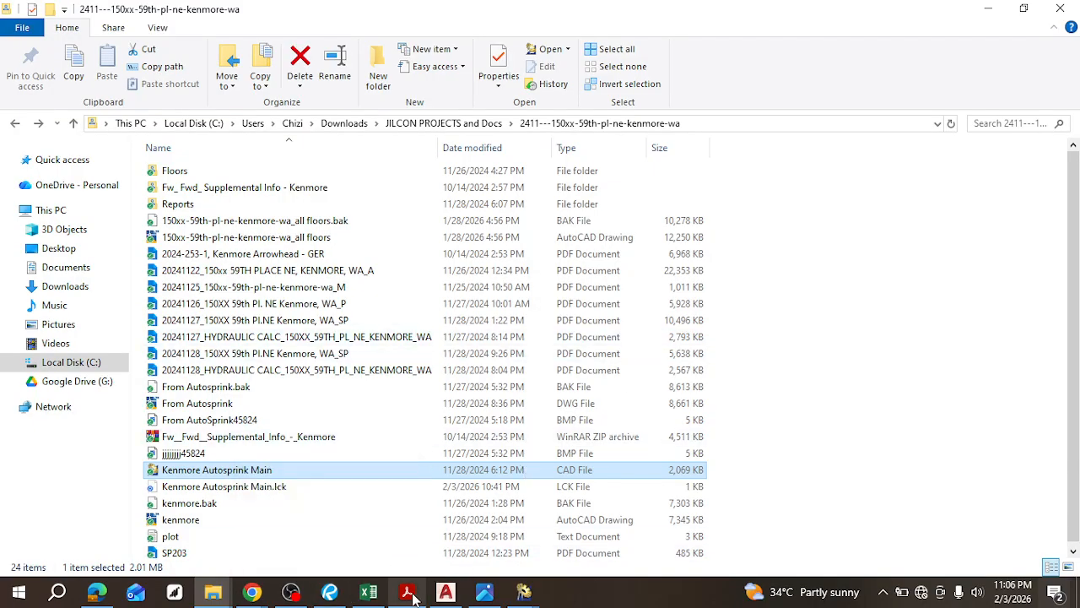
mouse_move(412, 597)
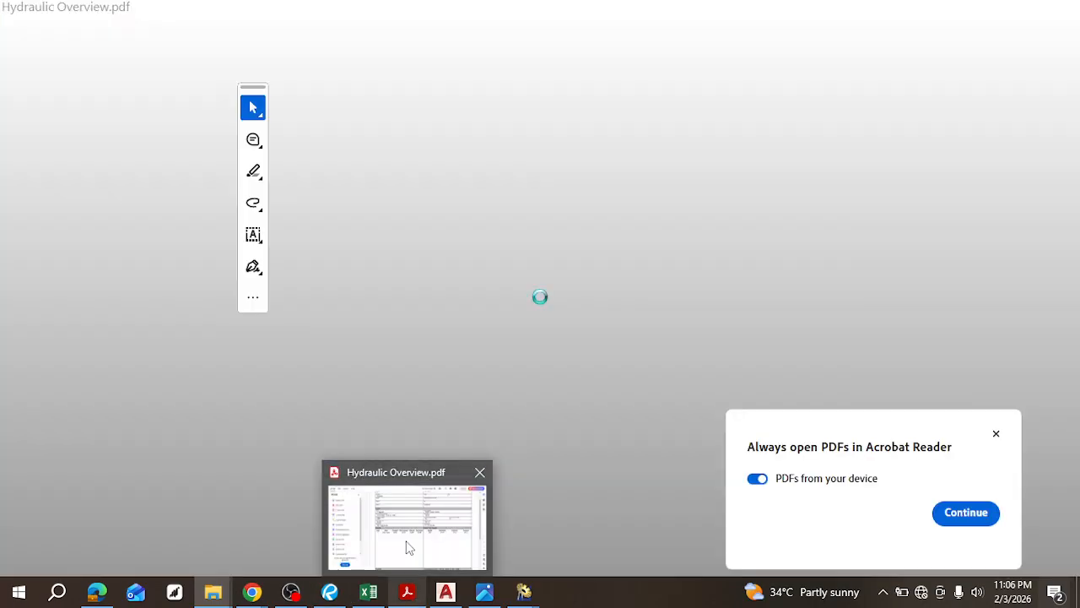
left_click(407, 523)
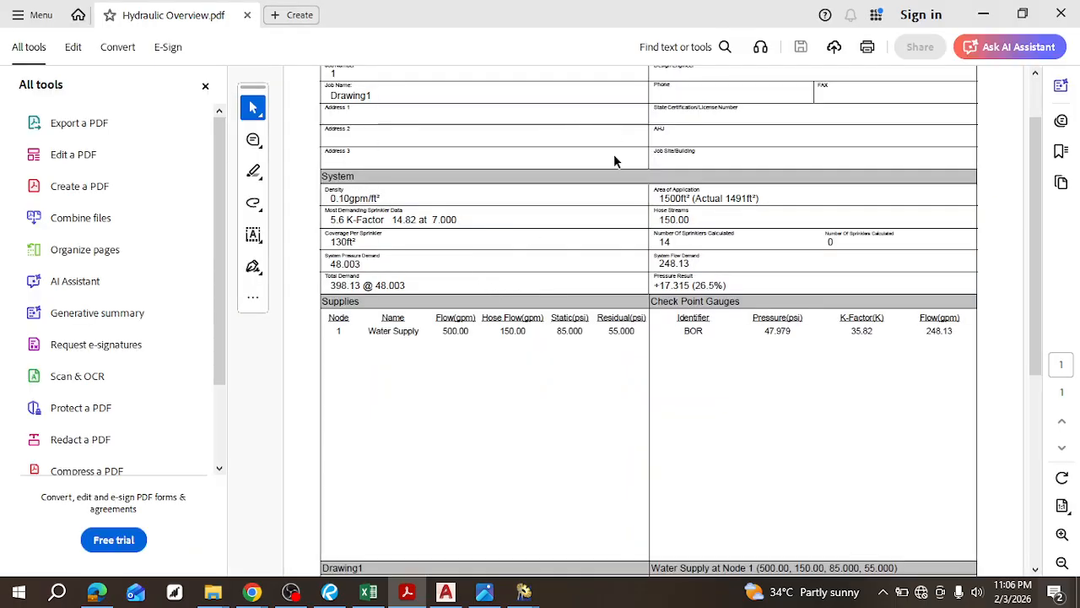
left_click(983, 14)
double_click(604, 458)
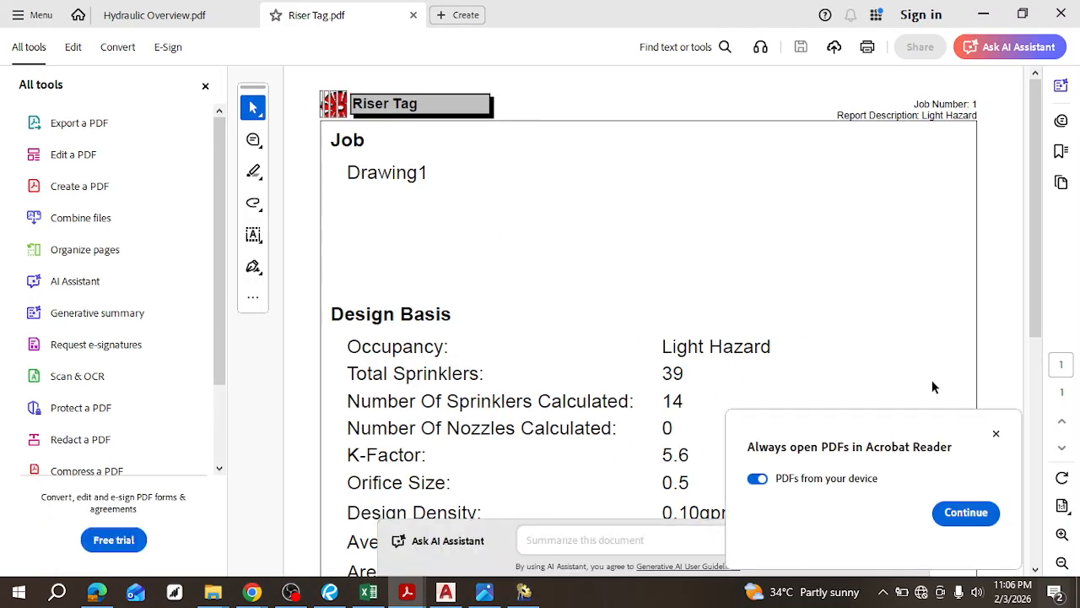
left_click(996, 433)
scroll(916, 359, "down", 10)
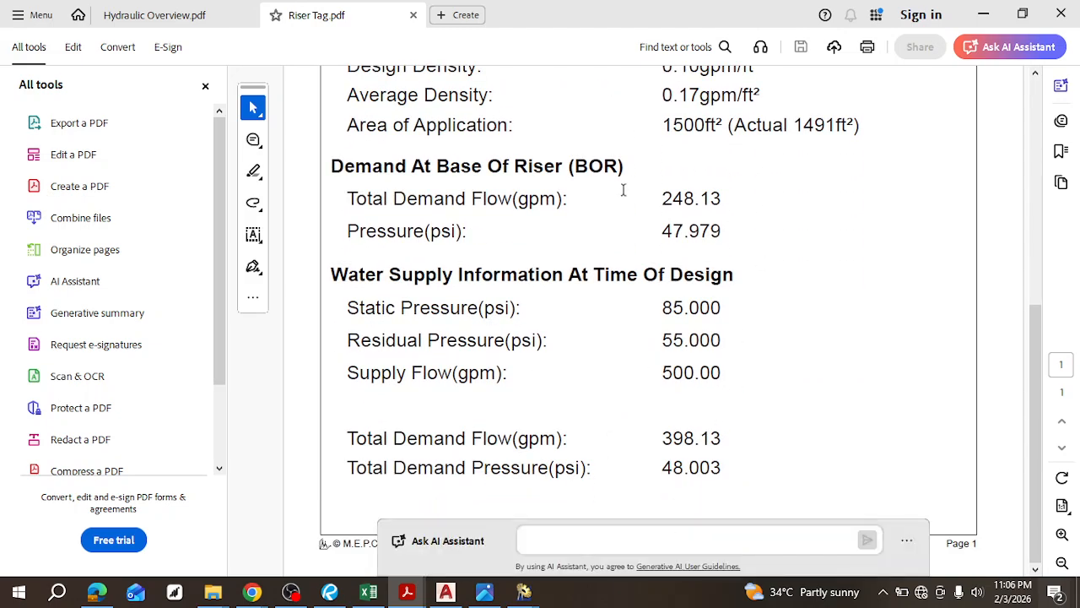
scroll(622, 188, "up", 5)
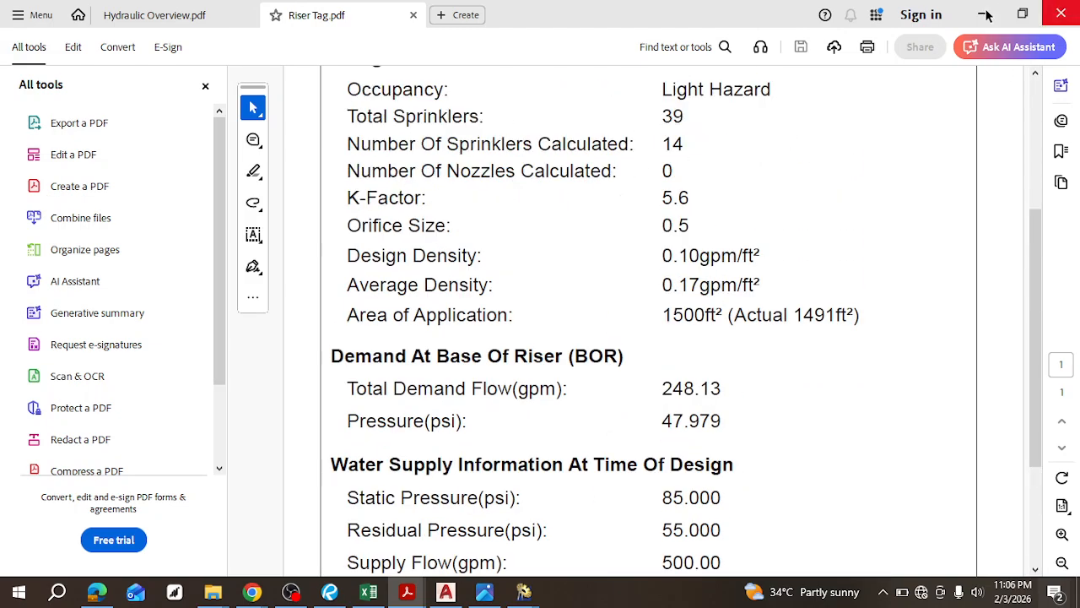
left_click(985, 14)
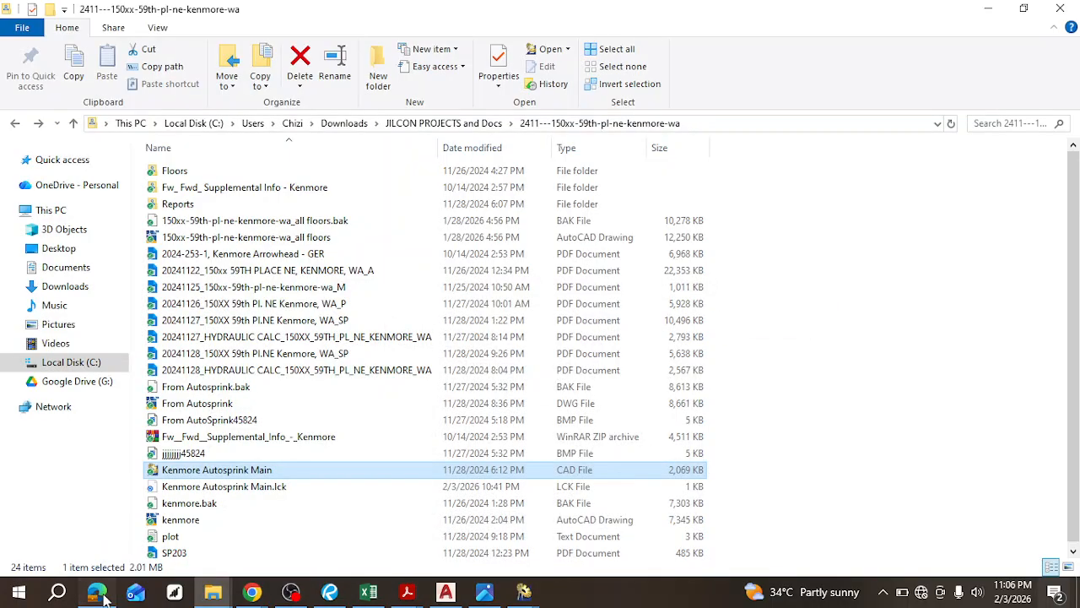
Step: Check the attachment instruction in MePF Notes, and open Hydraulic Overview from the KENMORE, WA folder in Bluebeam Revu
left_click(98, 593)
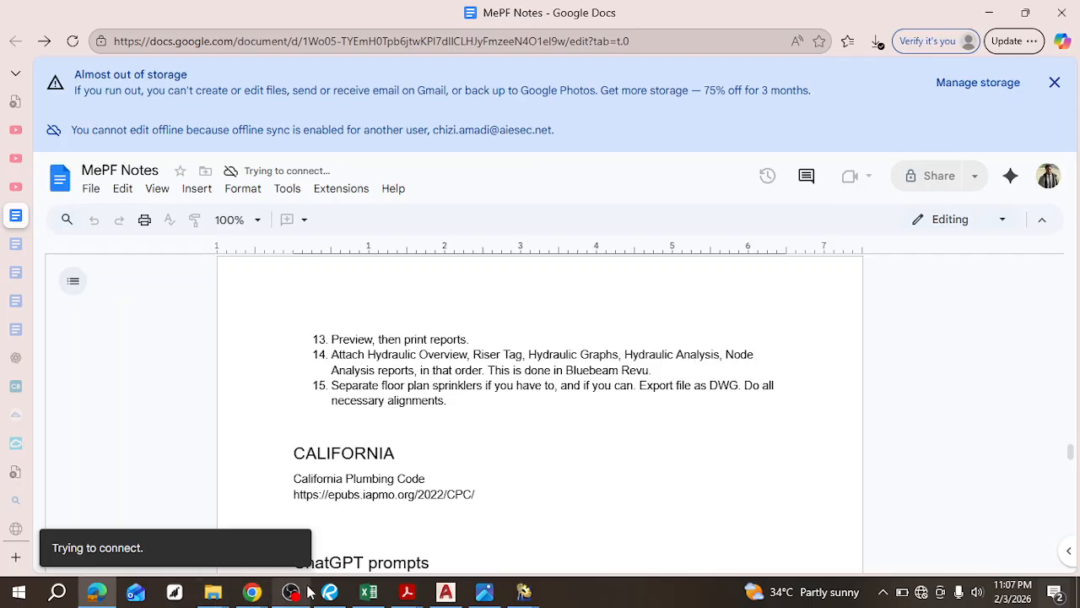
mouse_move(324, 593)
left_click(325, 539)
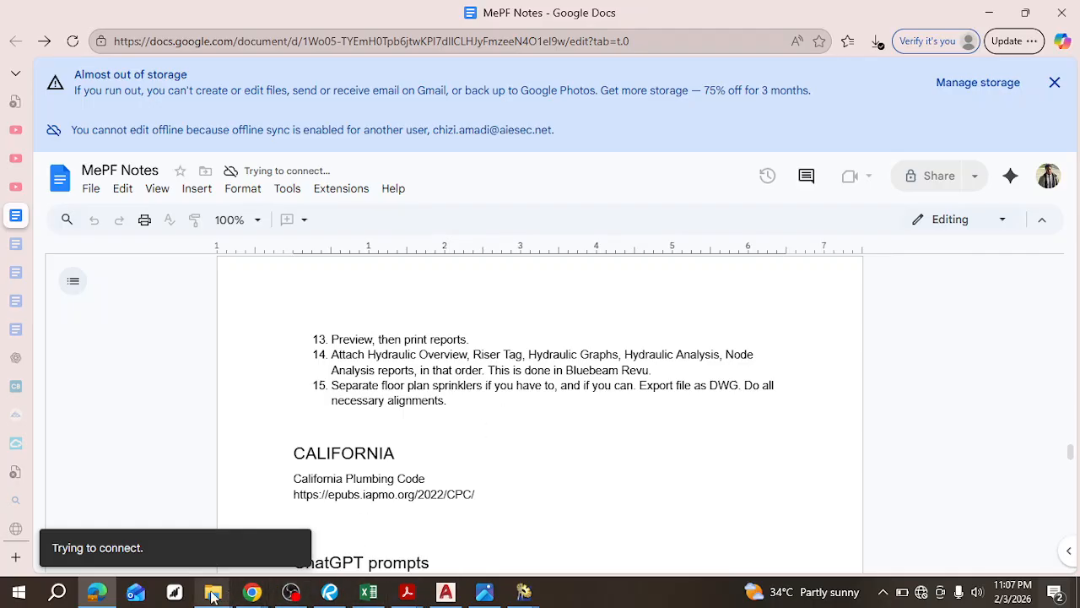
mouse_move(212, 597)
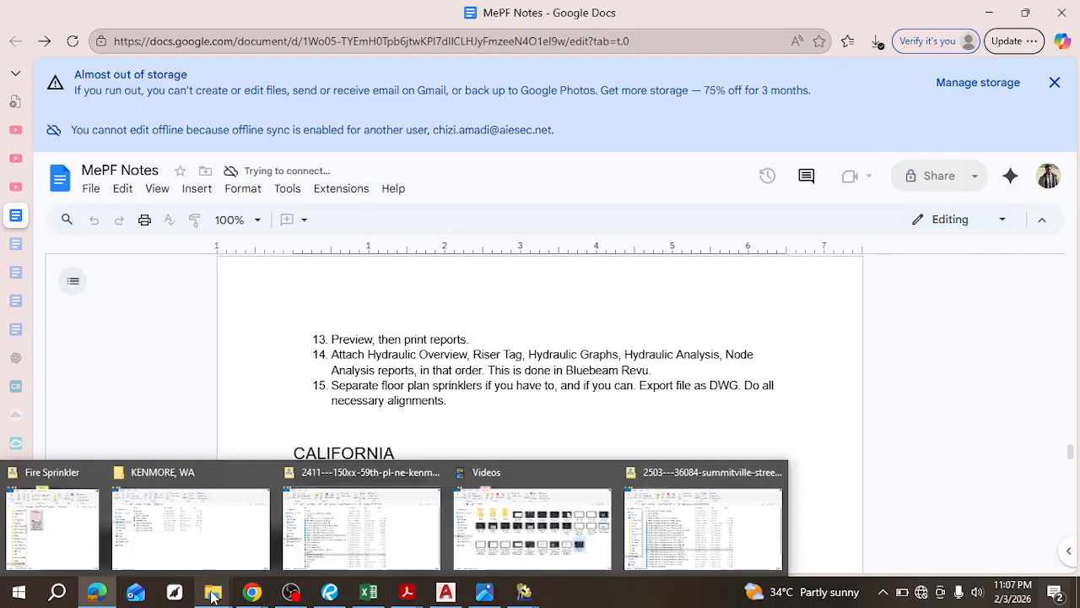
left_click(211, 503)
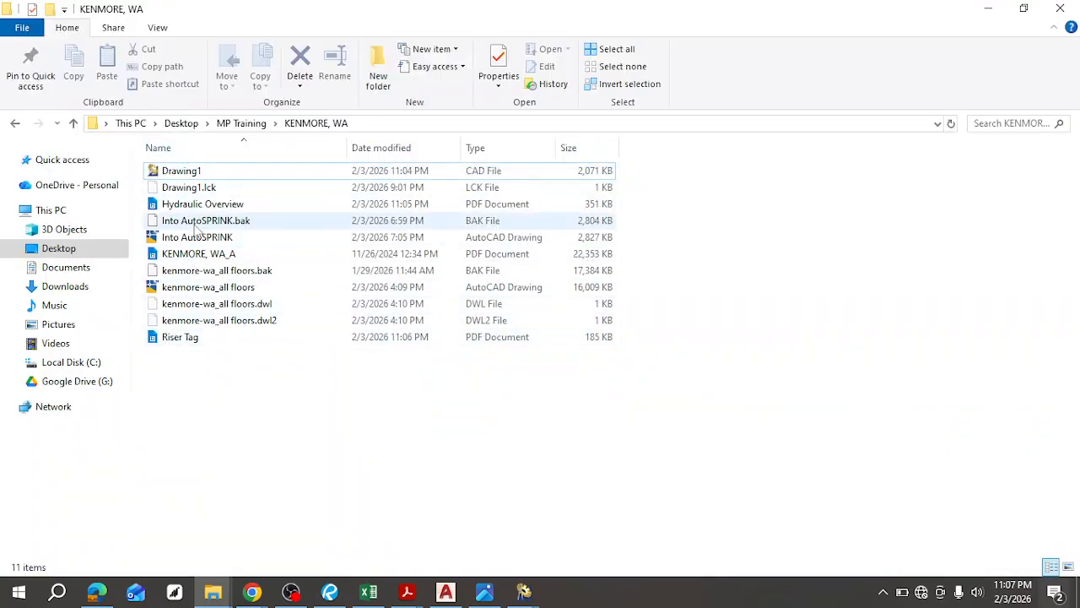
double_click(201, 205)
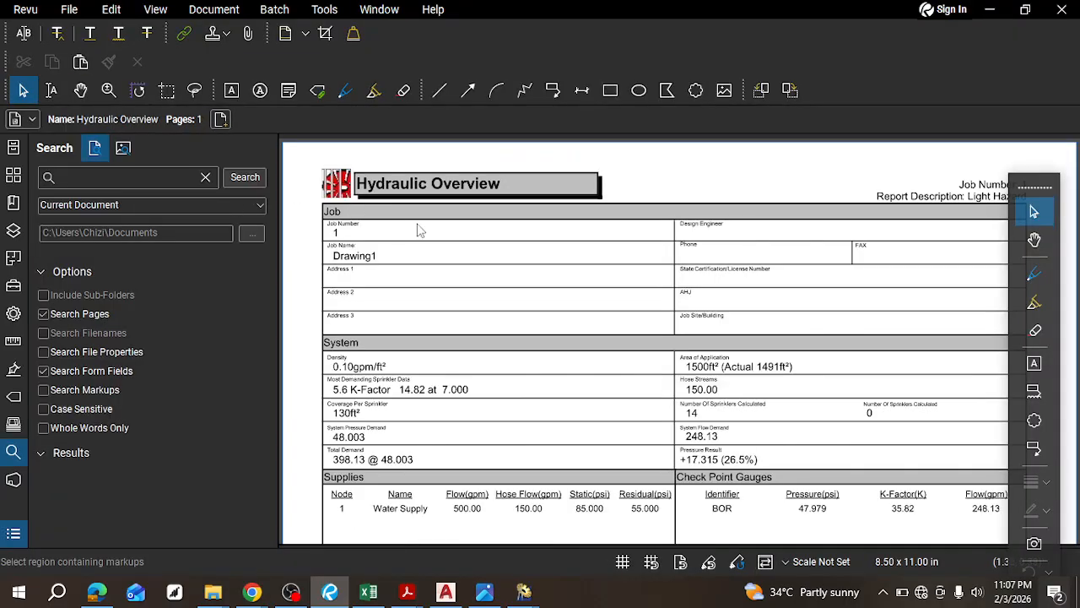
scroll(451, 243, "down", 2)
scroll(463, 261, "down", 2)
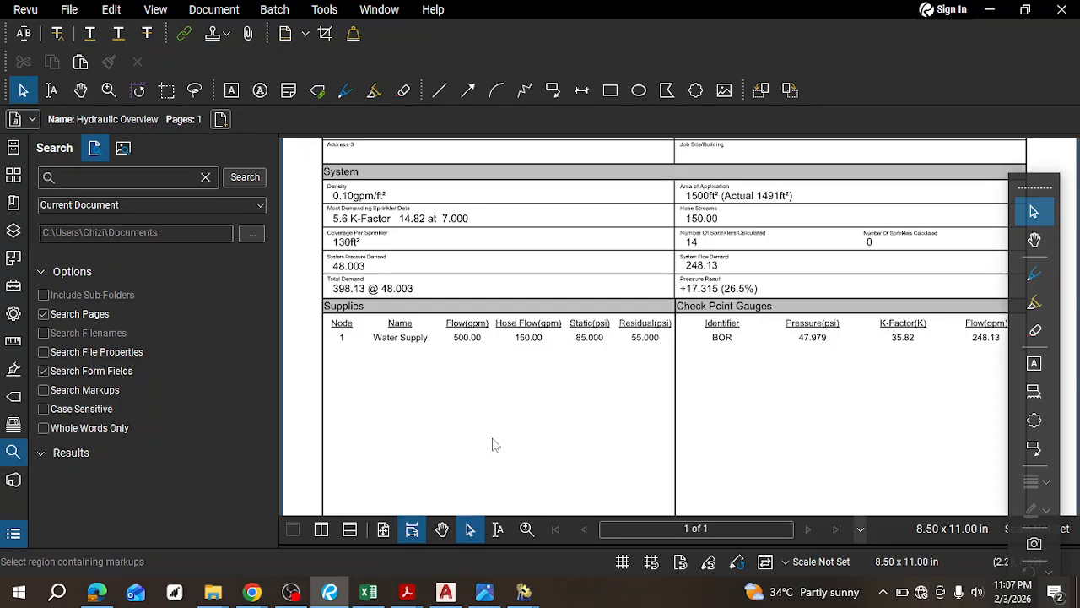
scroll(498, 418, "down", 3)
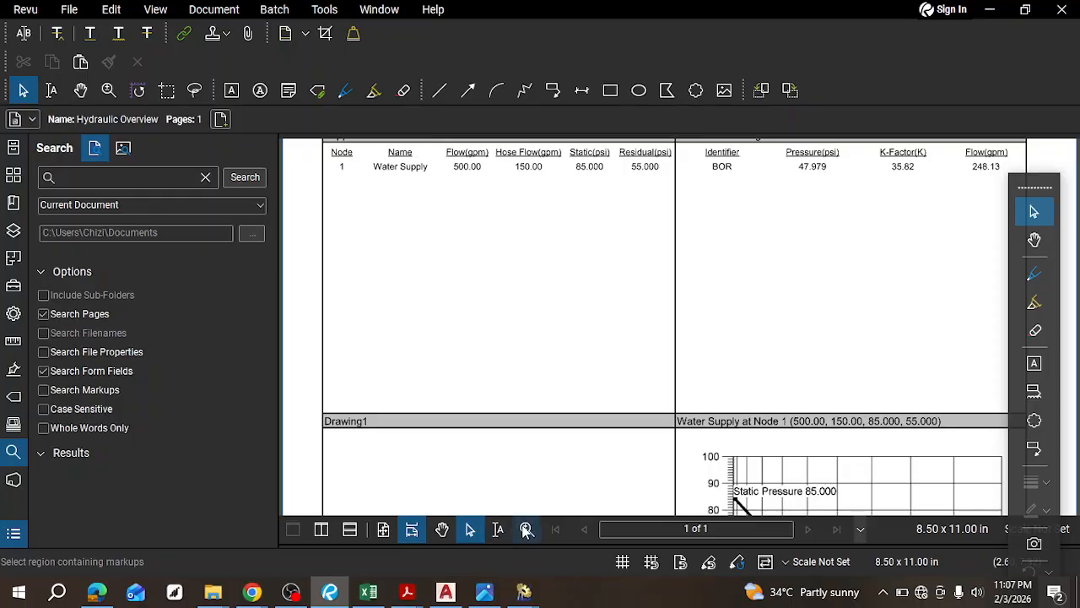
left_click(526, 528)
left_click(534, 441, "ctrl")
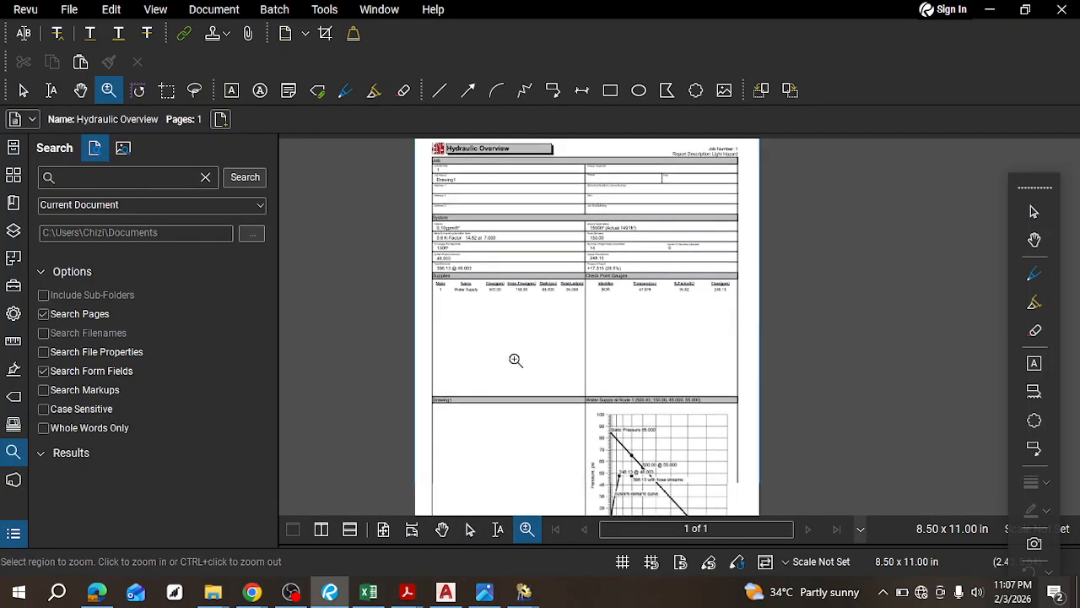
Step: Insert all pages of Riser Tag.pdf after the last page of the Hydraulic Overview PDF
left_click(202, 11)
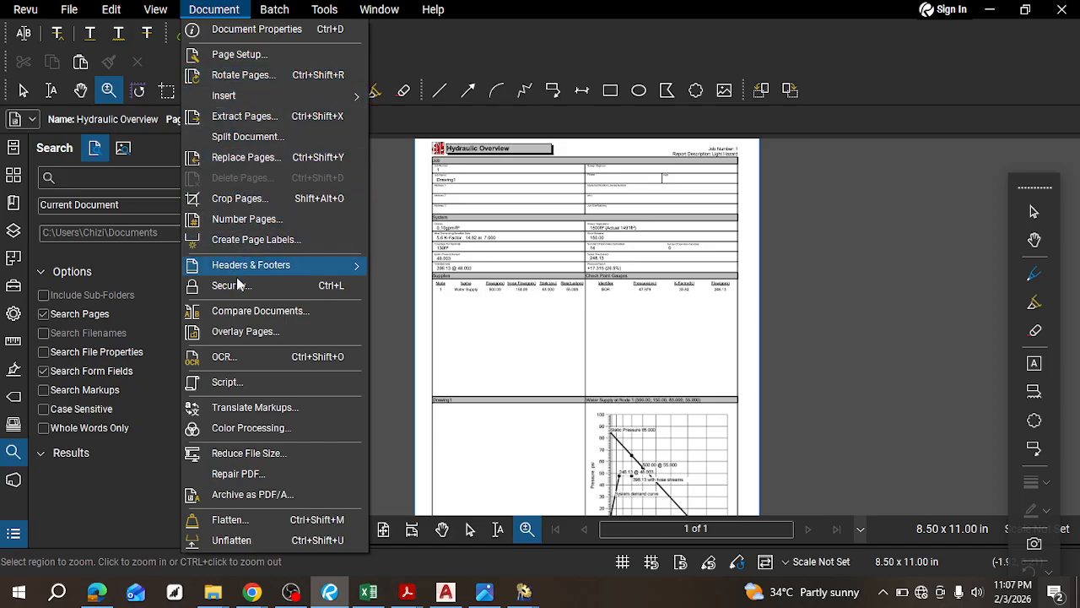
mouse_move(242, 269)
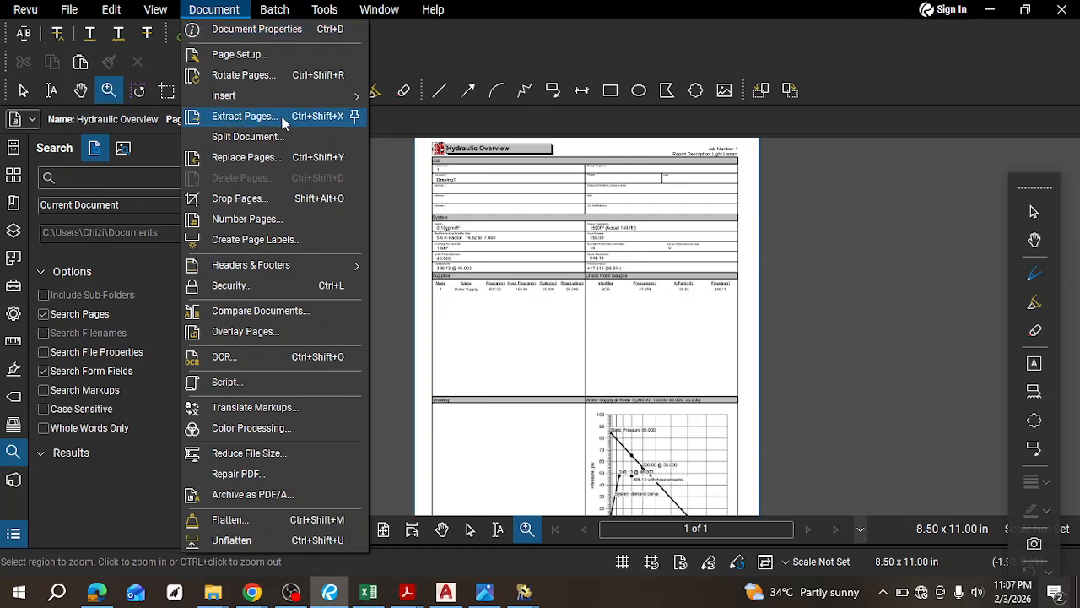
mouse_move(269, 100)
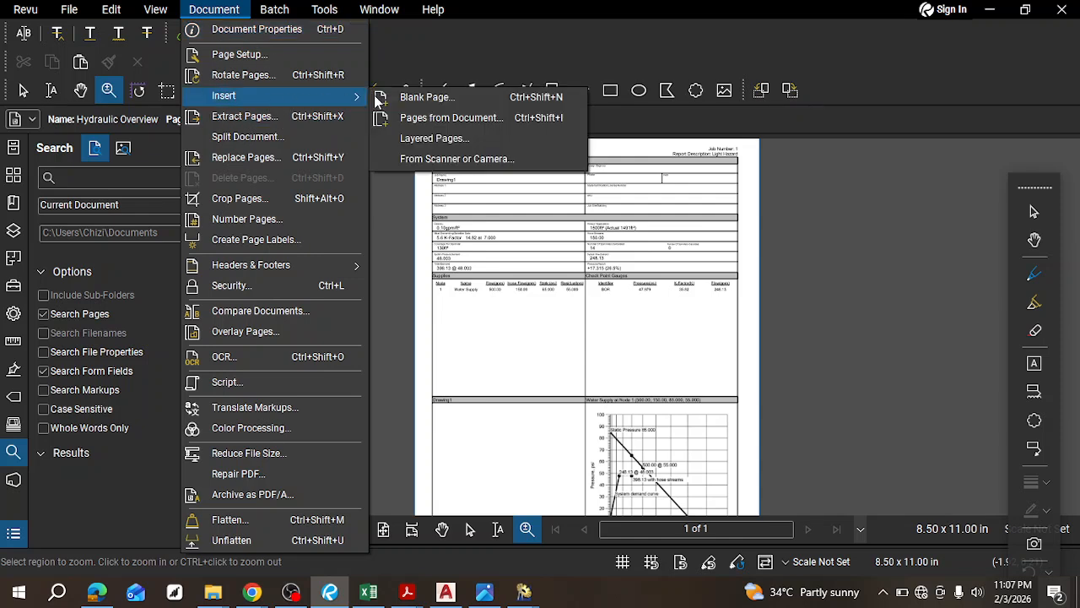
left_click(450, 118)
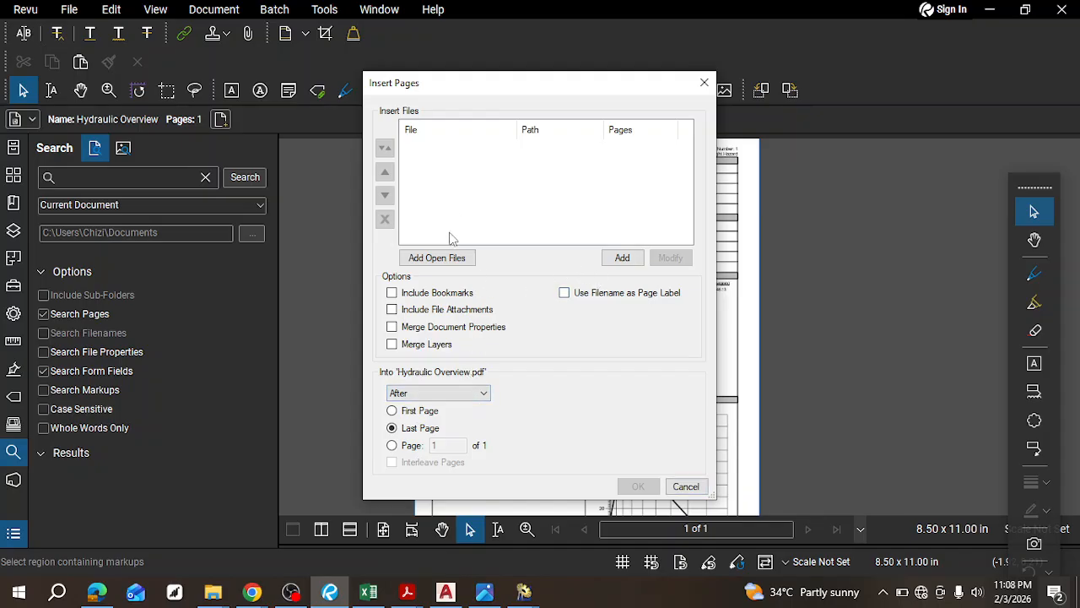
left_click(614, 257)
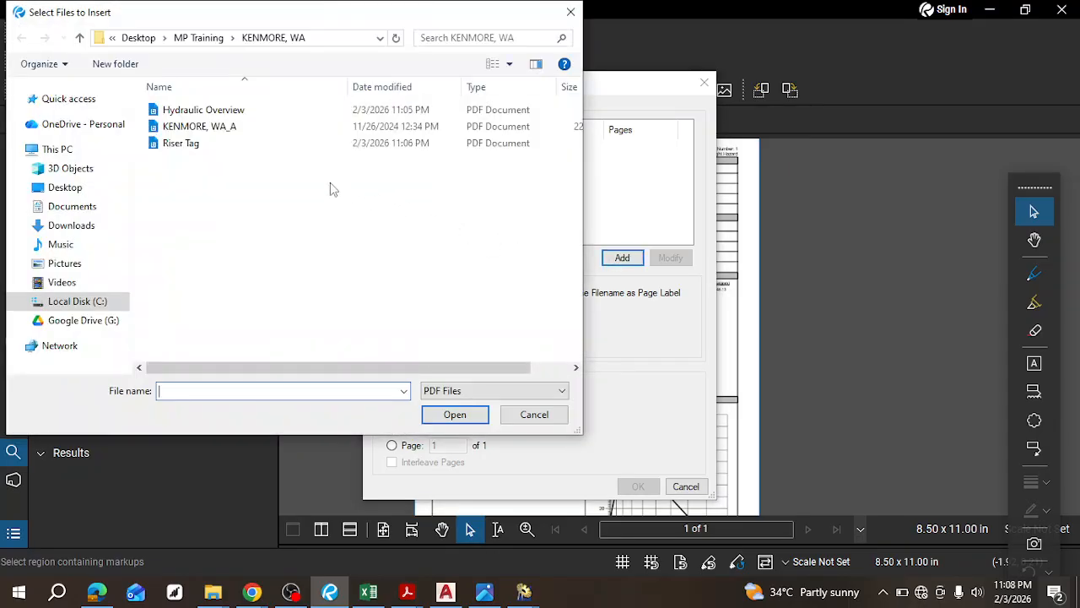
double_click(206, 146)
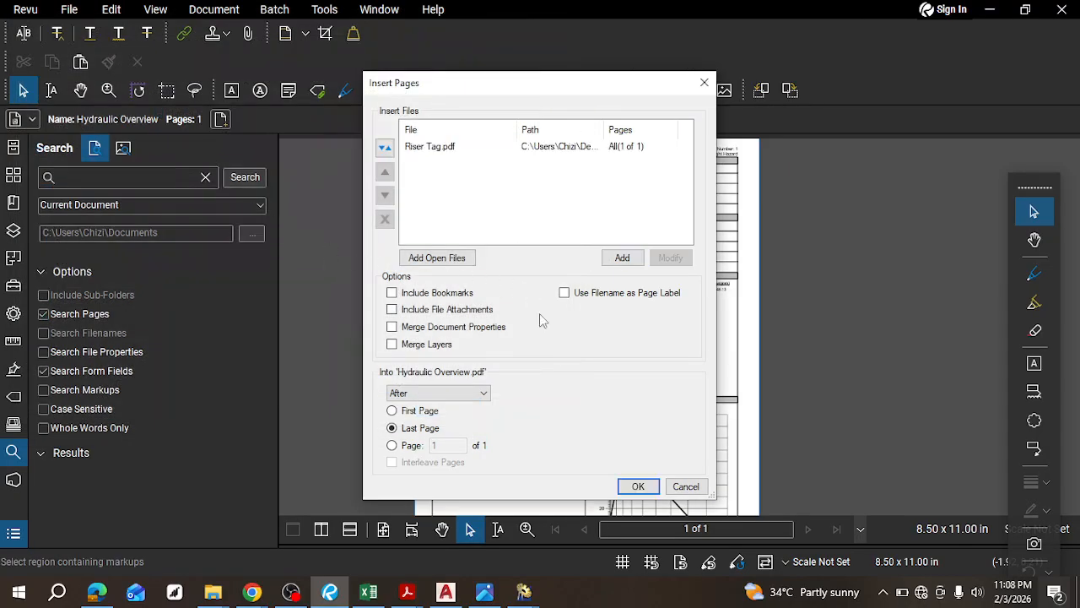
left_click(634, 486)
scroll(573, 337, "up", 10)
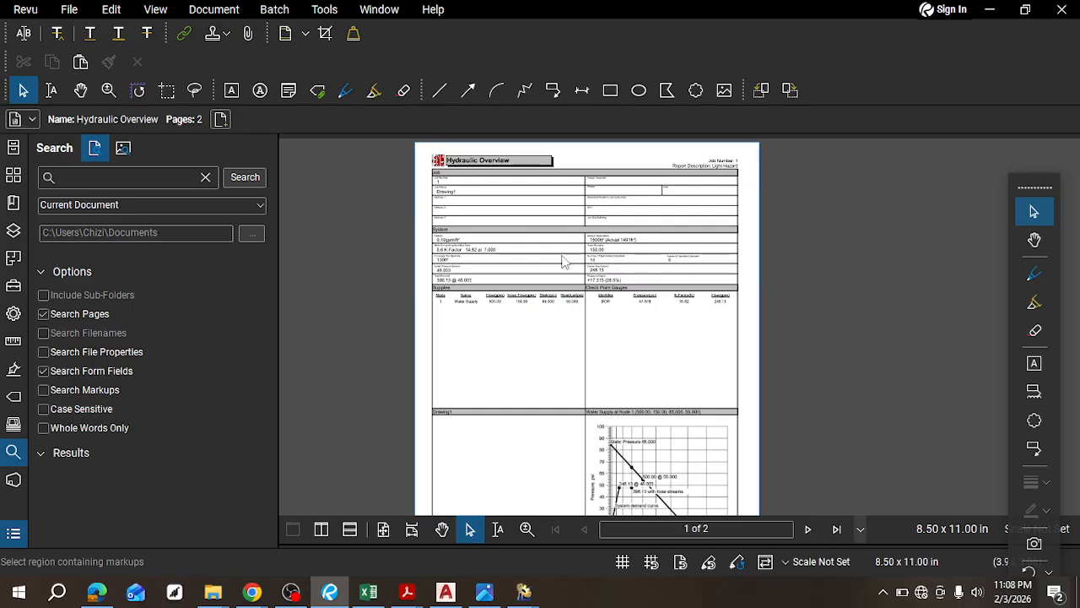
scroll(460, 200, "down", 5)
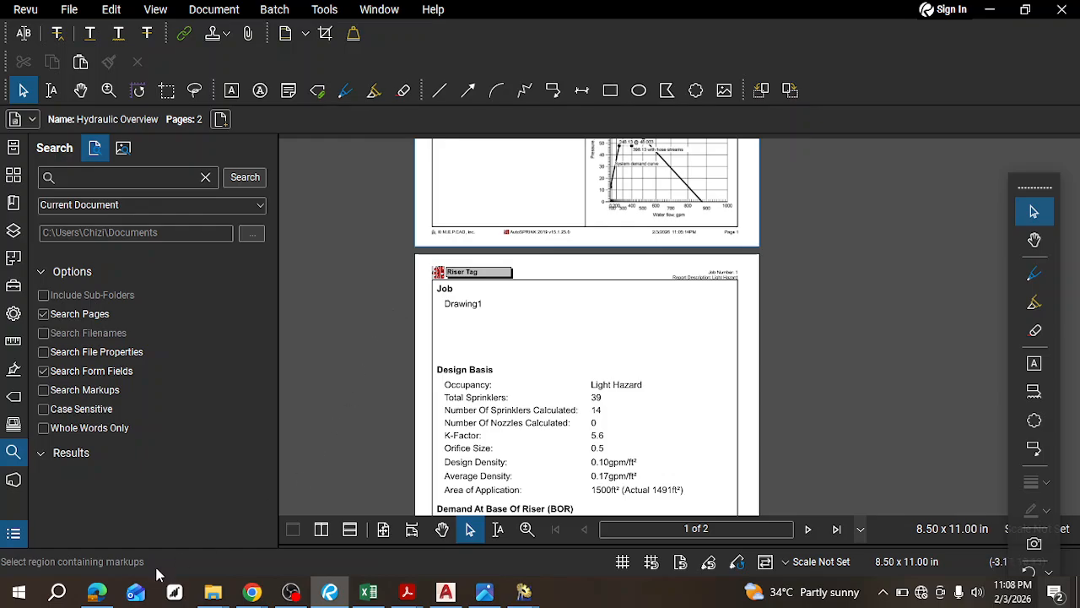
Step: Reread MePF Notes for the report attachment order and the instruction on separating floor plan sprinklers and exporting to DWG
left_click(97, 592)
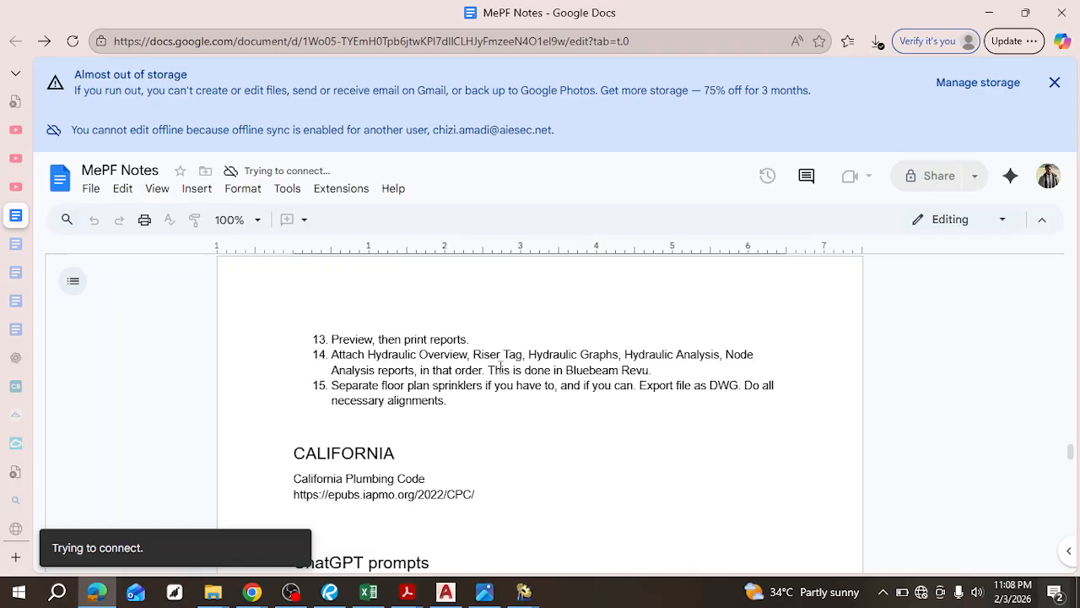
left_click_drag(339, 369, 667, 385)
left_click(334, 399)
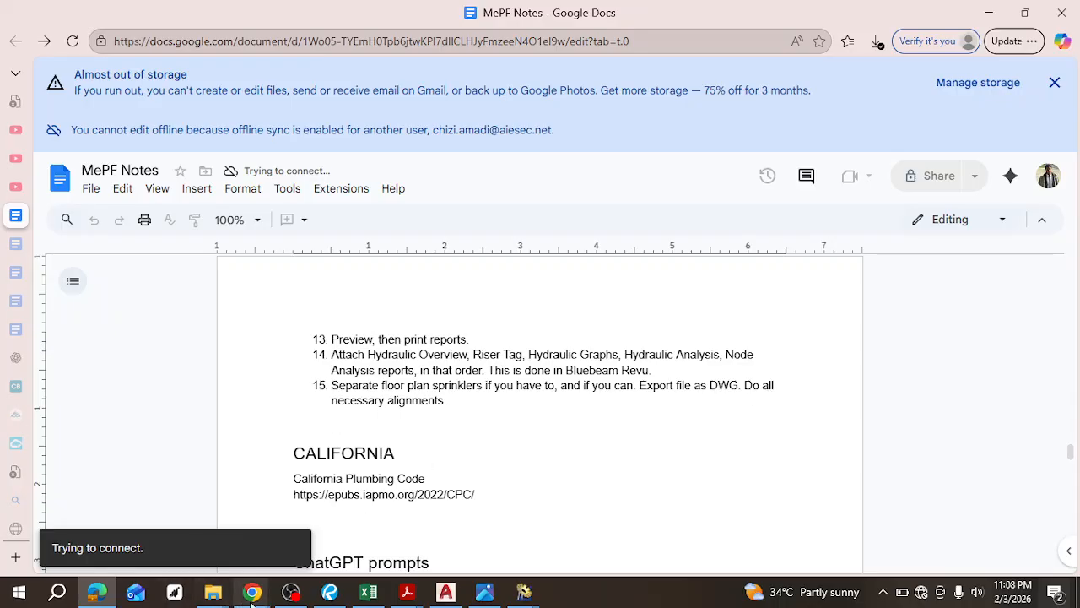
Step: Return to the Drawing1 model in AutoSPRINK, close the Hydraulic Reports dialog and clear the current selection
mouse_move(518, 595)
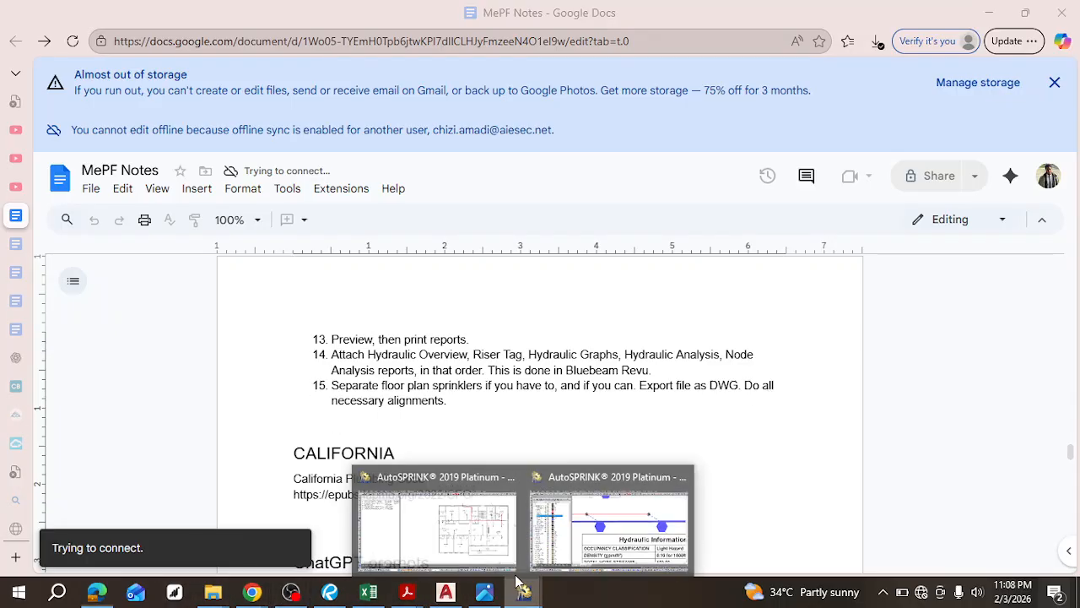
left_click(569, 516)
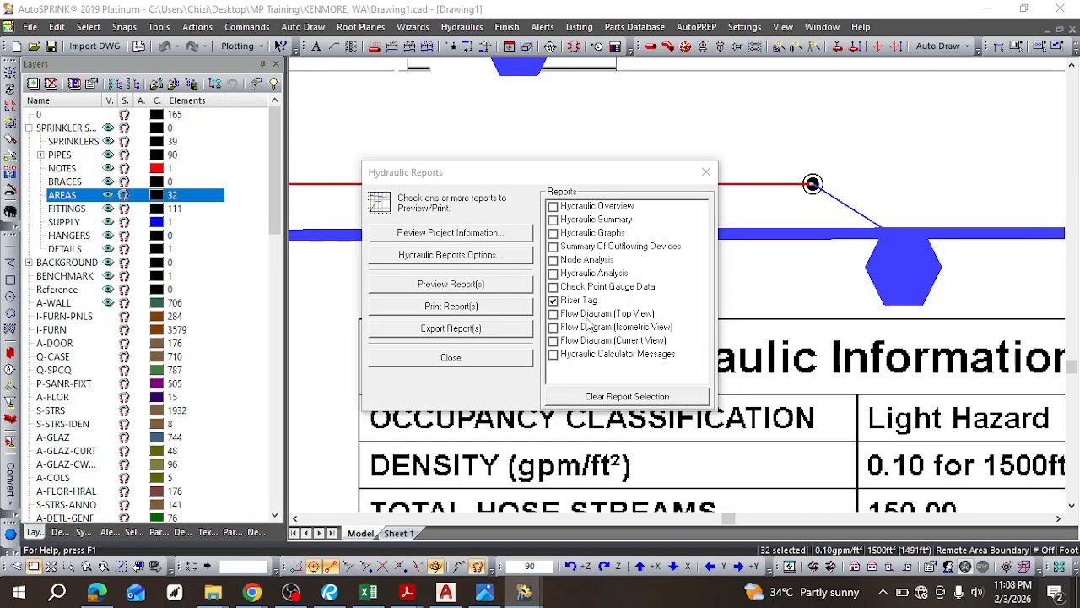
left_click(706, 172)
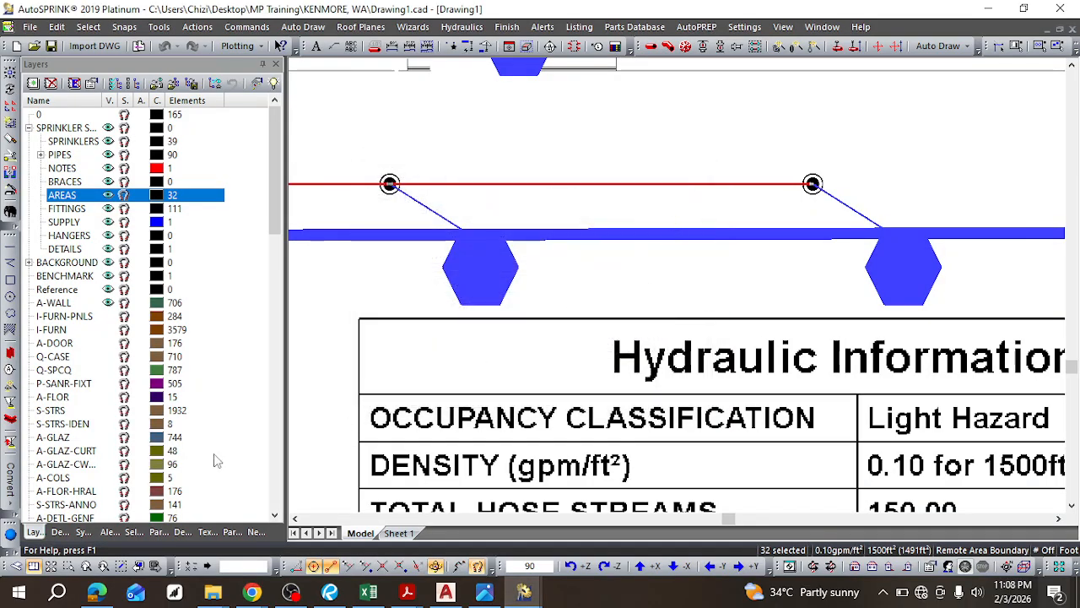
scroll(378, 273, "down", 5)
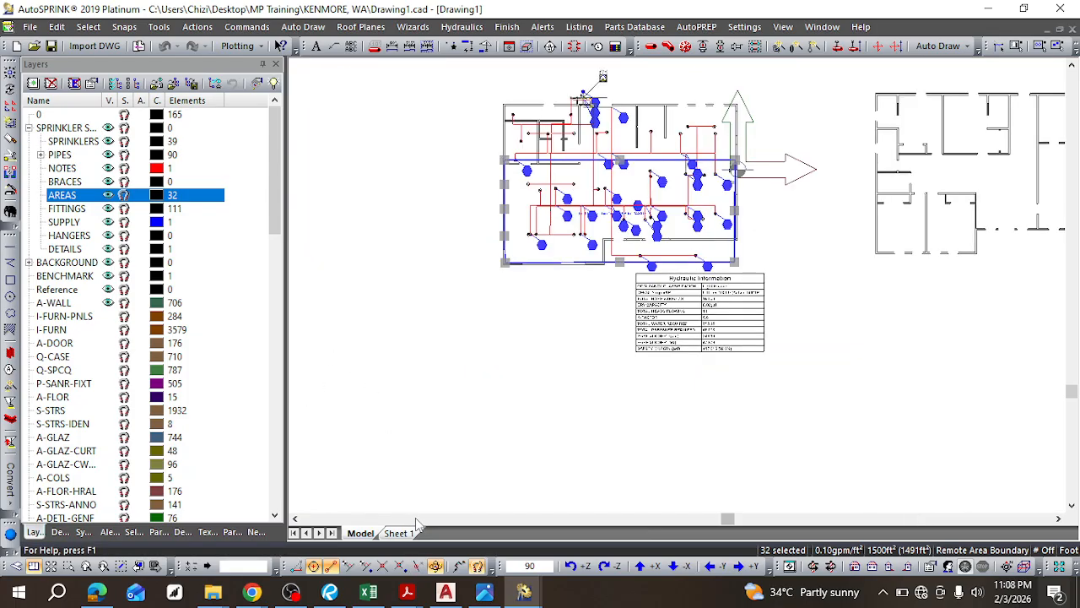
scroll(590, 176, "up", 4)
scroll(590, 175, "down", 3)
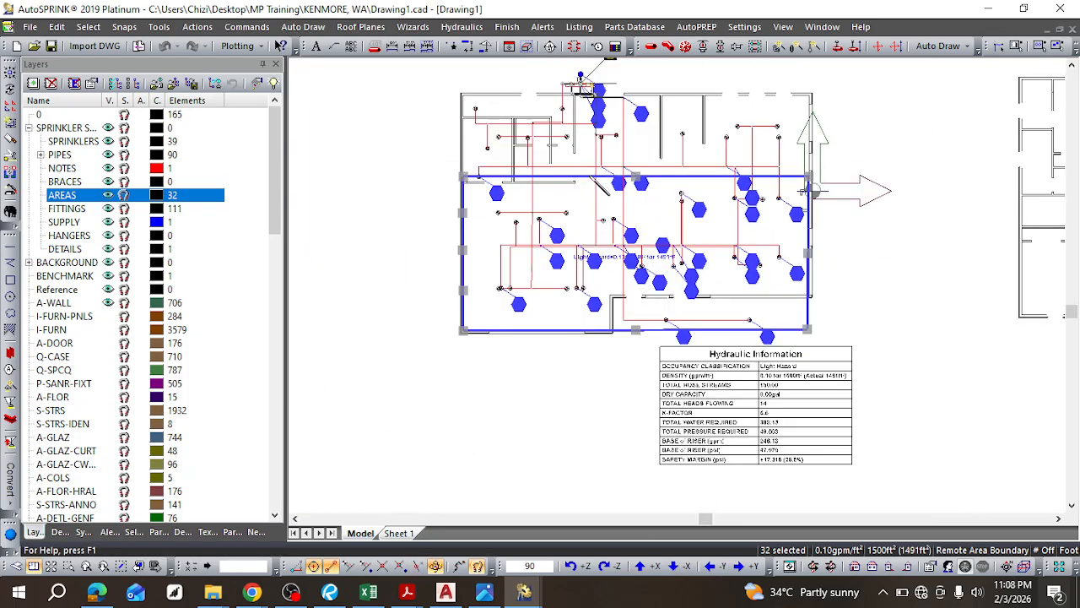
key("Escape")
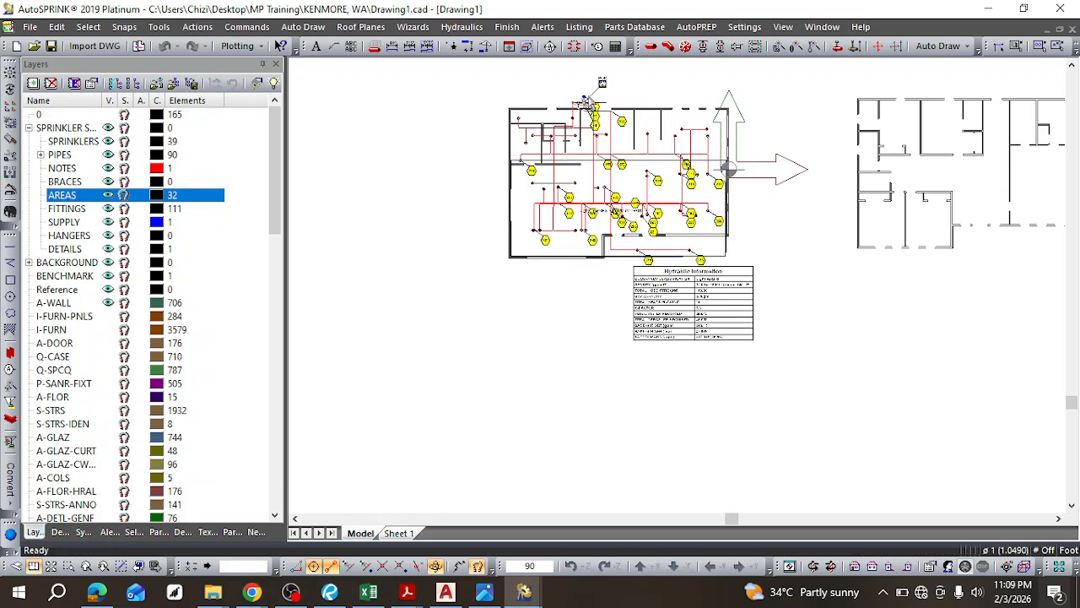
Step: Switch the model to an elevation view, and try a window selection around the stacked floors and sprinkler piping
scroll(589, 97, "up", 3)
scroll(566, 223, "down", 2)
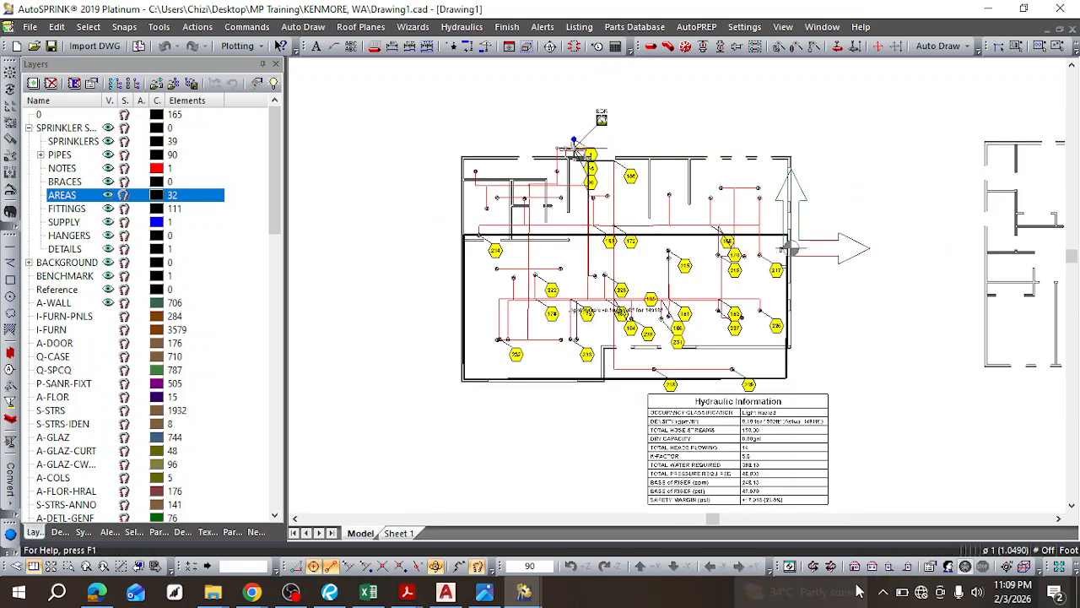
left_click(949, 566)
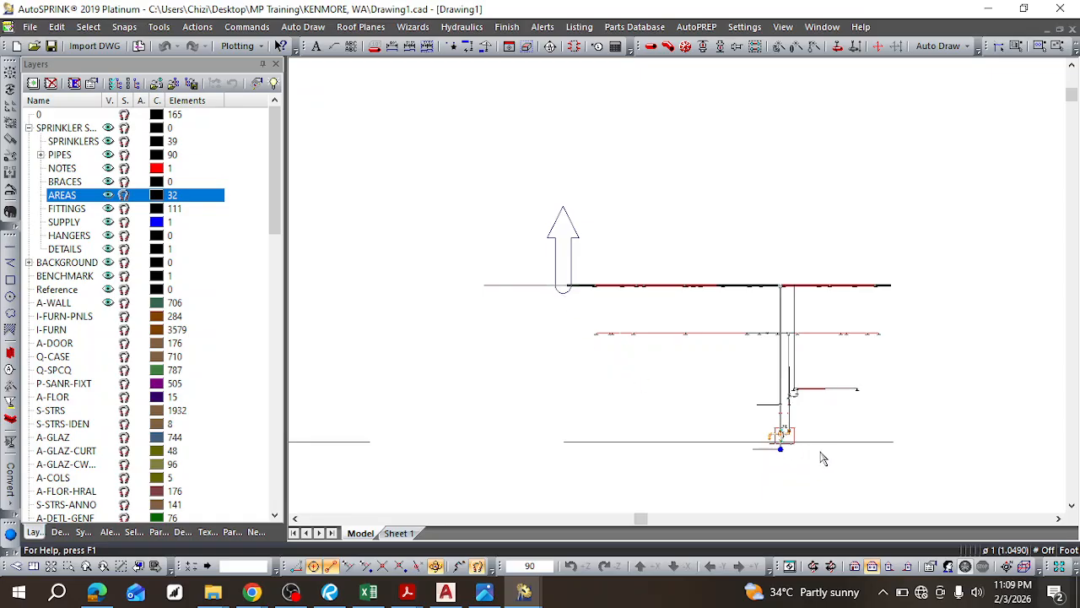
left_click_drag(538, 274, 952, 488)
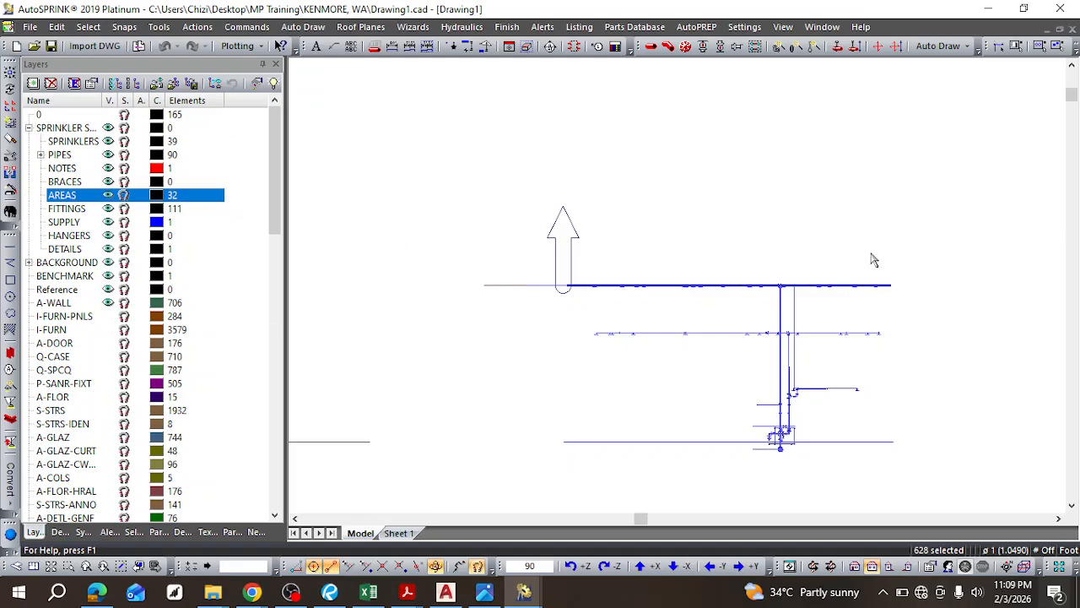
key("Escape")
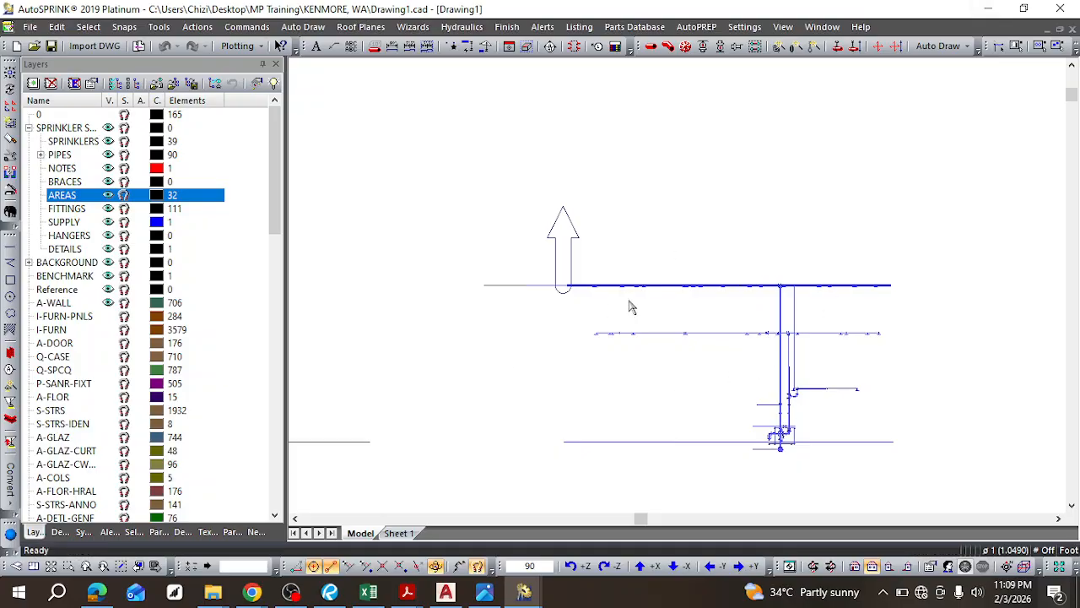
Step: Try to move the middle-floor sprinkler piping sideways, clear of the stacked floors in the elevation view
left_click_drag(581, 322, 918, 364)
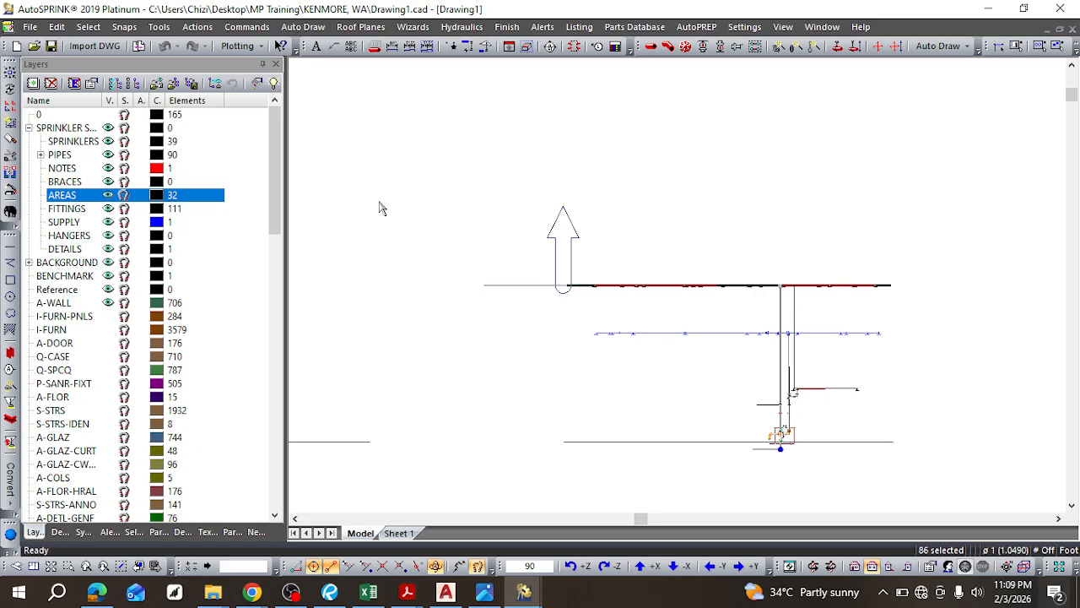
left_click(57, 27)
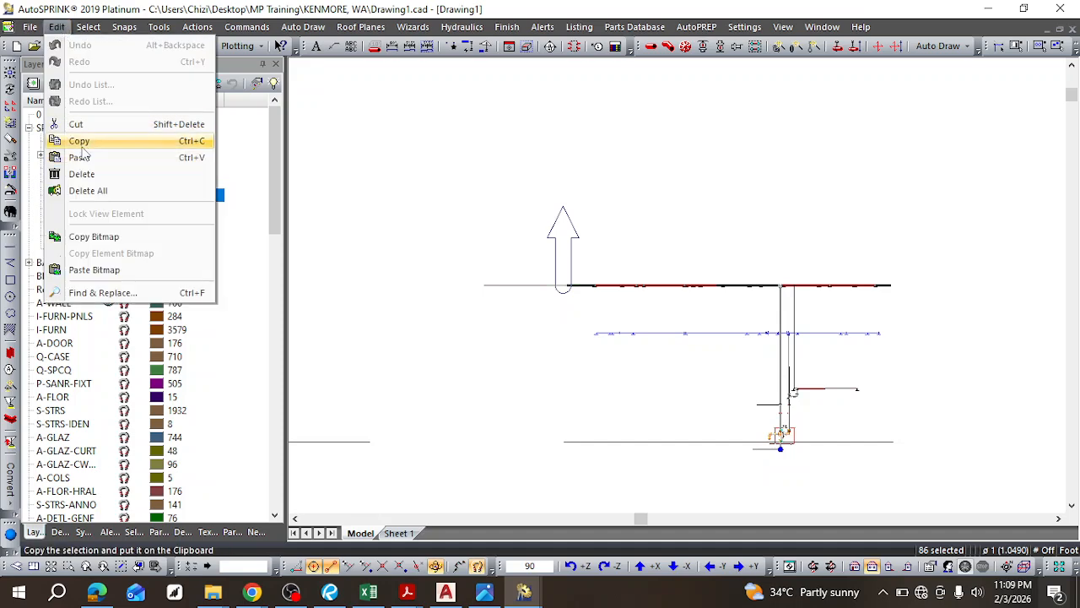
key("Escape")
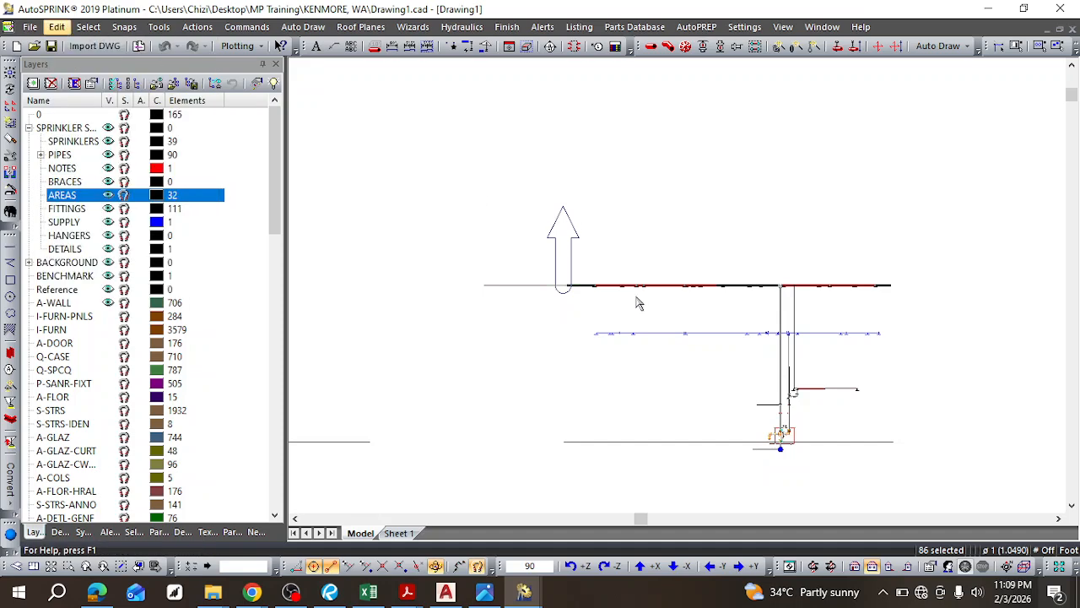
left_click(606, 336)
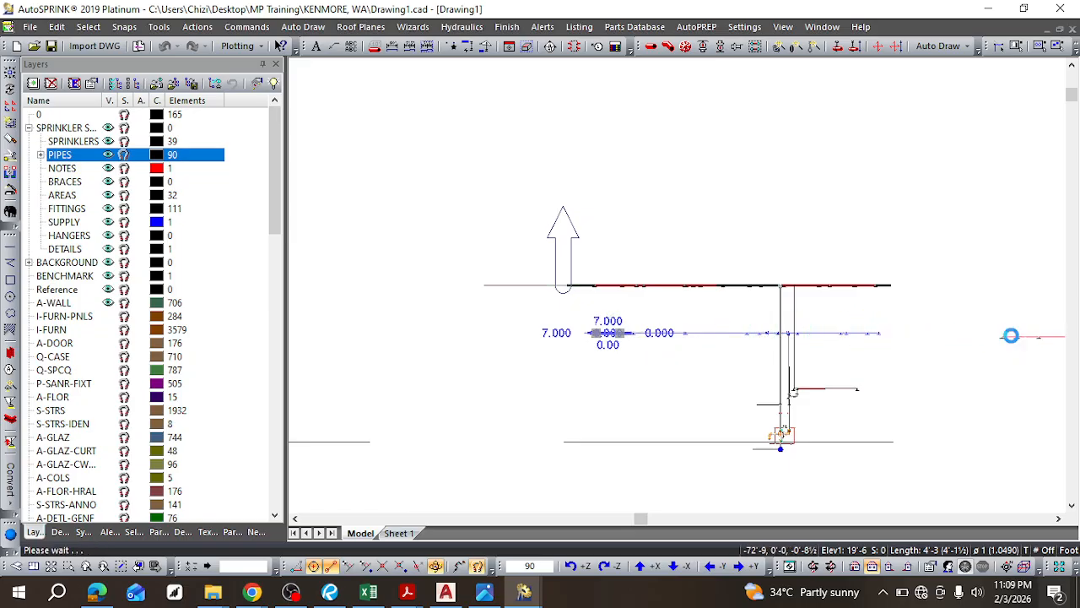
left_click(1011, 335)
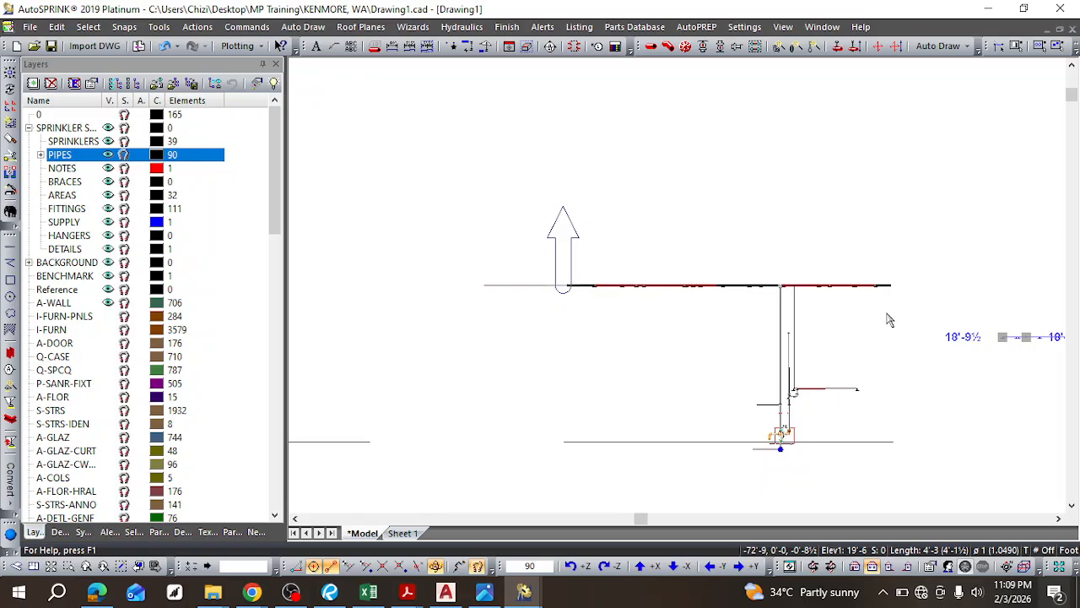
key("Escape")
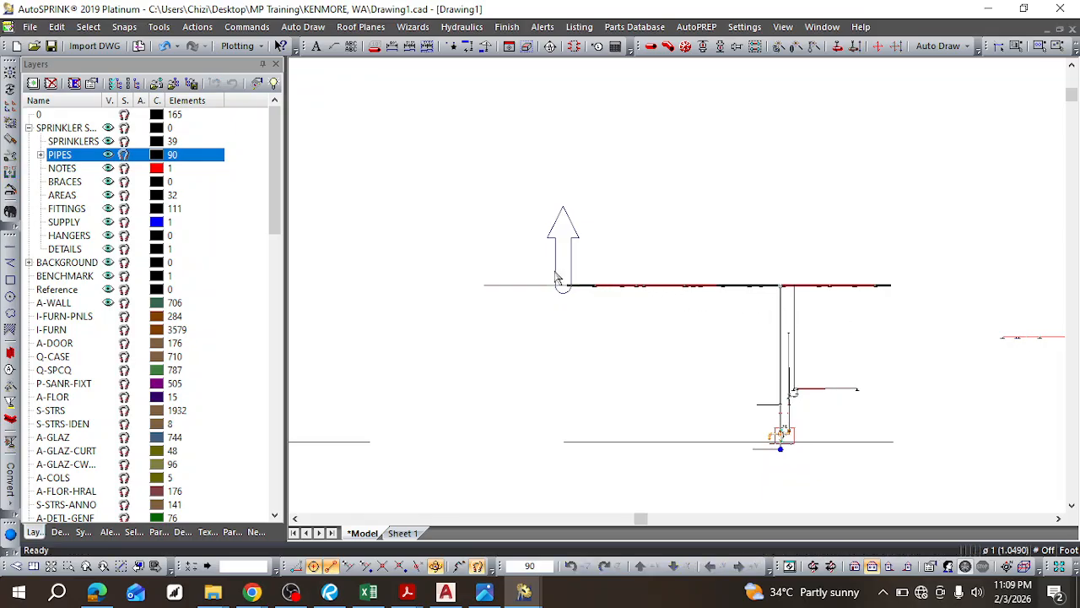
left_click_drag(557, 278, 601, 294)
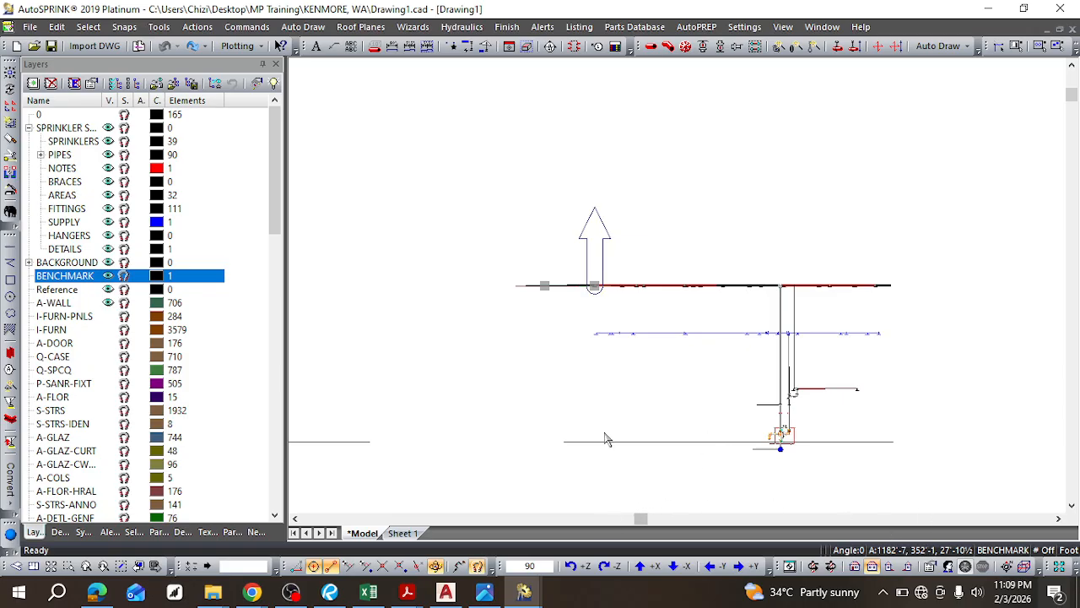
Step: Move the selected middle-floor sprinkler piping horizontally to the right of the stacked floors and clear the selection
left_click(605, 336)
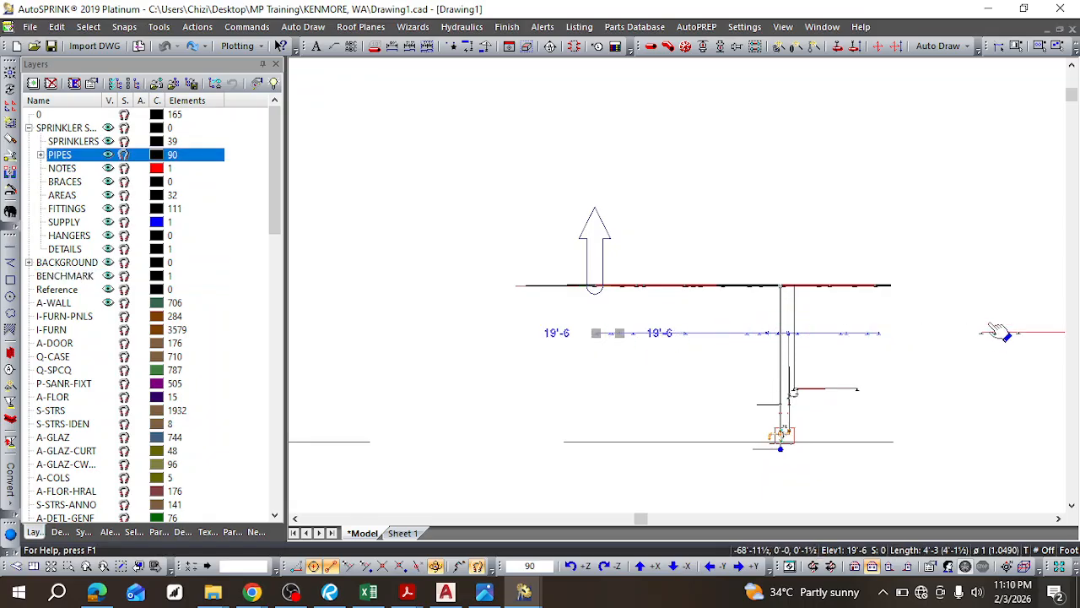
key("ctrl+y")
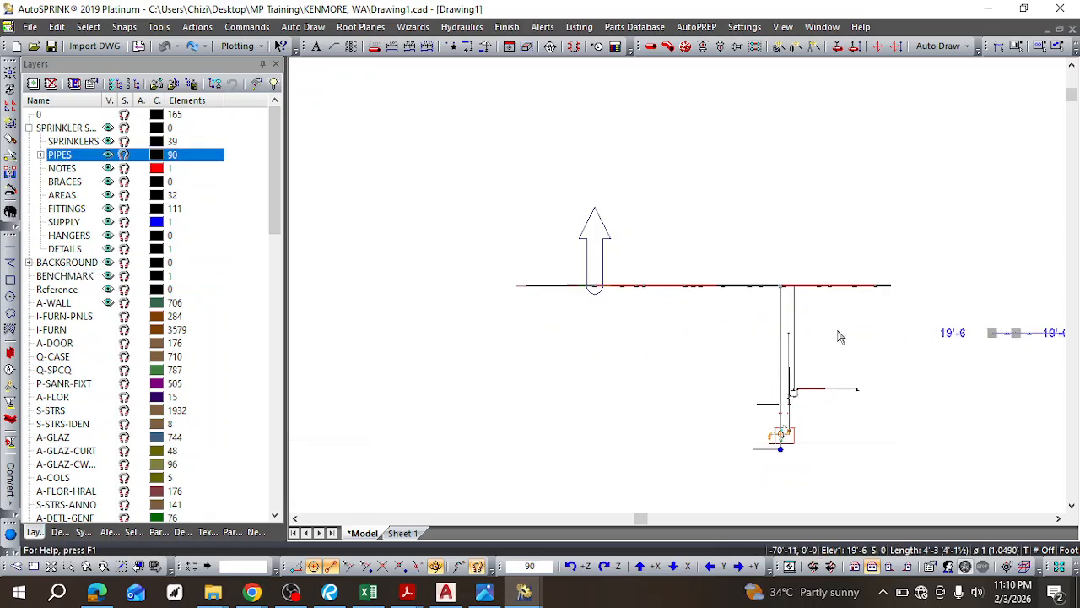
key("Escape")
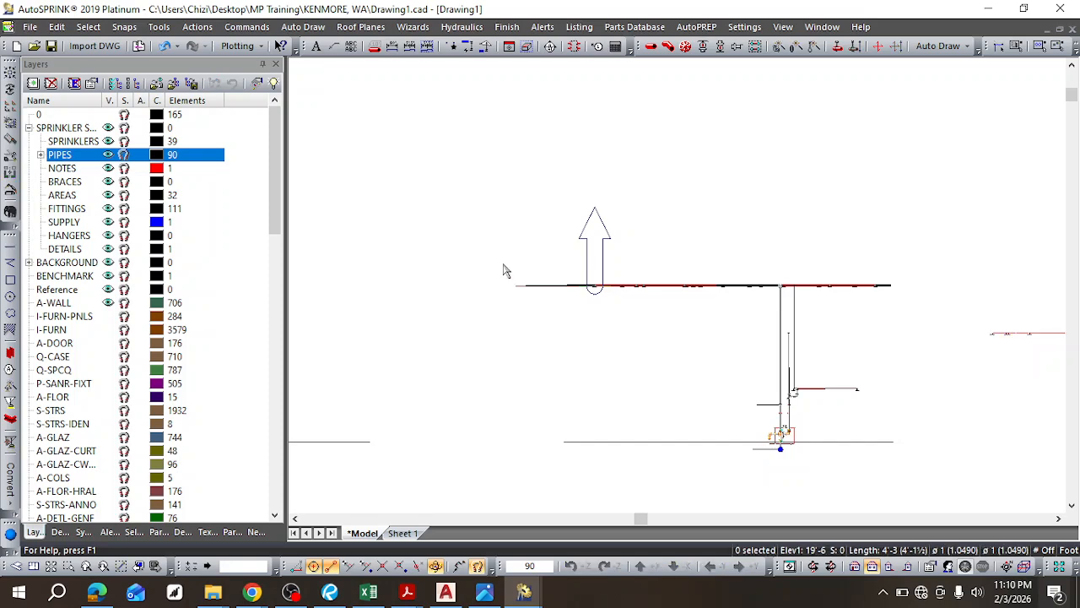
Step: Window-select the lower-floor sprinkler branch with its fittings and move it to the left of the stacked floors
left_click_drag(478, 242, 521, 280)
left_click_drag(707, 313, 478, 240)
left_click_drag(757, 348, 893, 404)
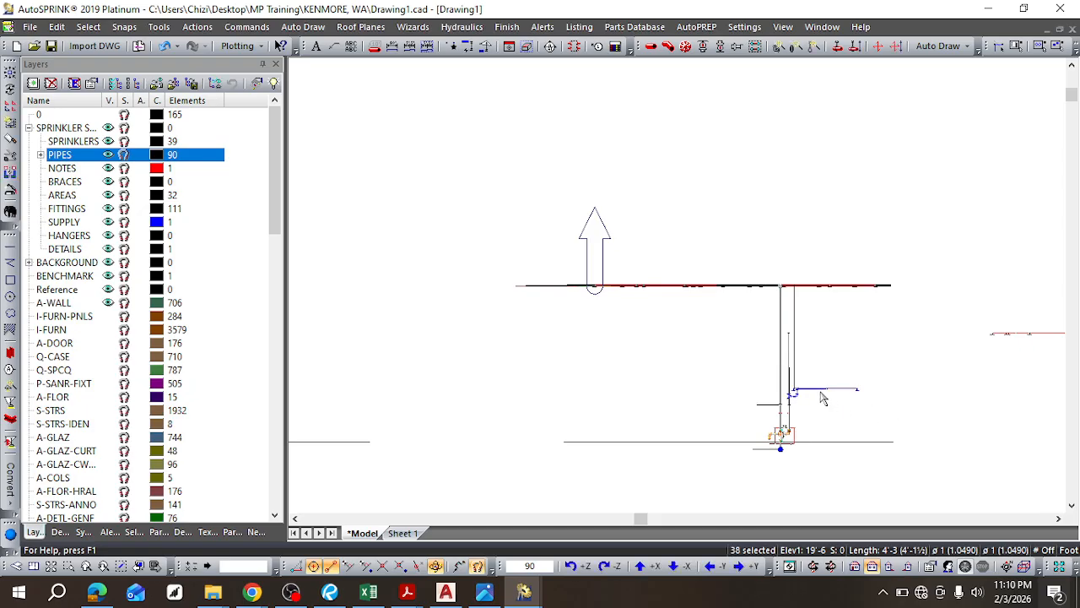
left_click(818, 390)
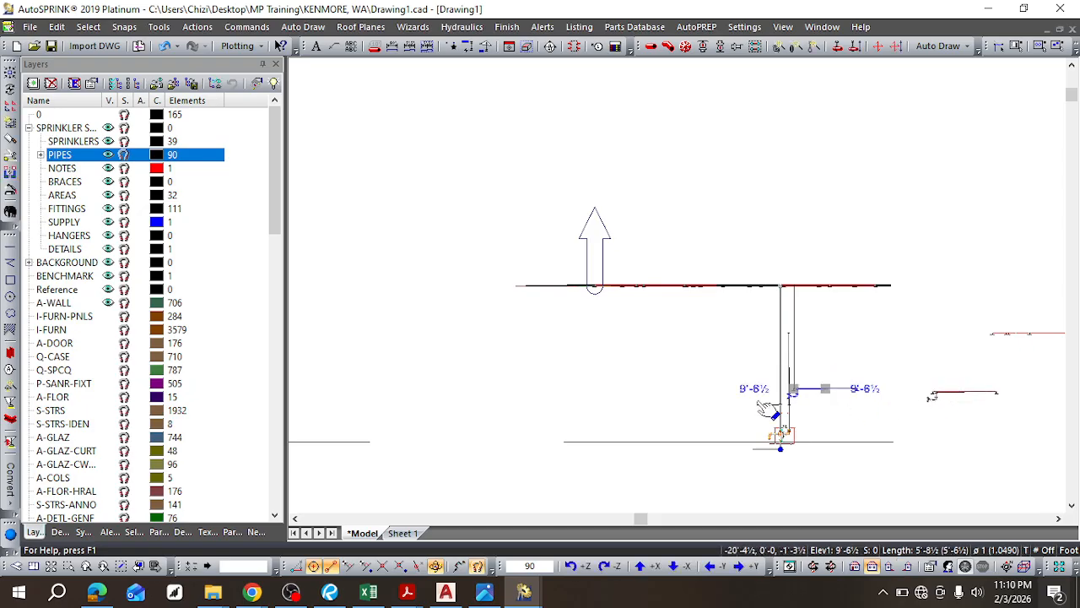
left_click_drag(413, 381, 378, 379)
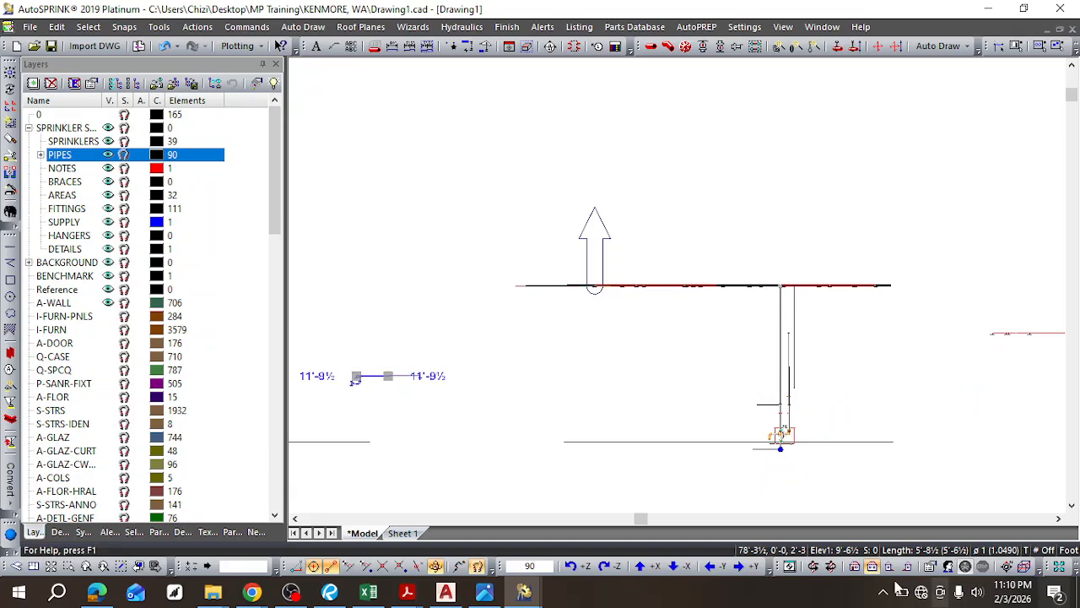
Step: Switch to the plan view and examine where the separated sprinkler piping lies relative to the floor plans
left_click(34, 565)
scroll(437, 318, "down", 2)
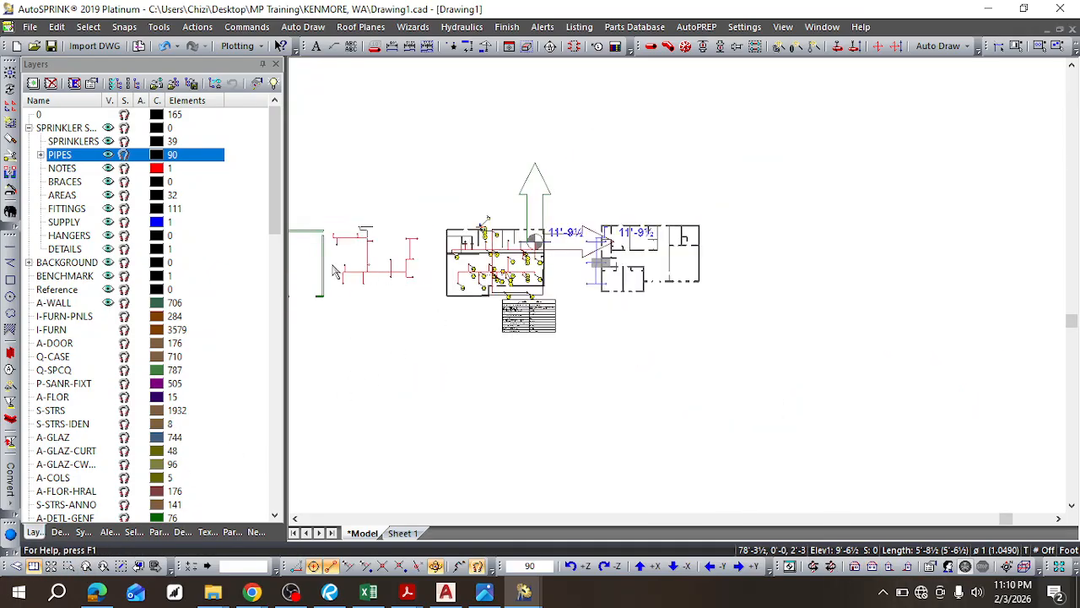
scroll(650, 244, "up", 2)
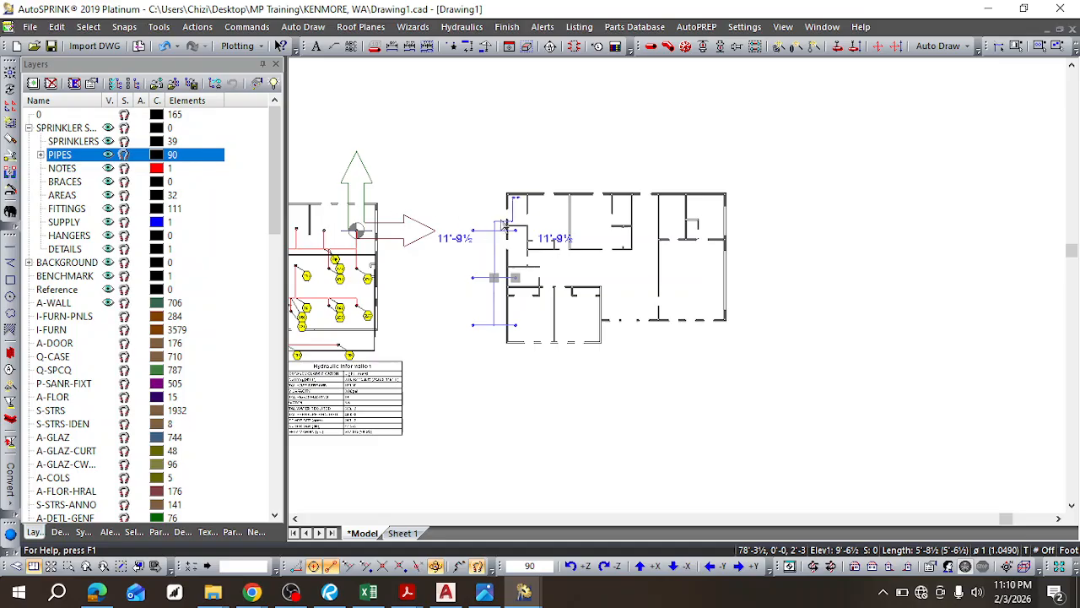
scroll(505, 237, "up", 1)
scroll(439, 245, "down", 3)
scroll(386, 258, "up", 2)
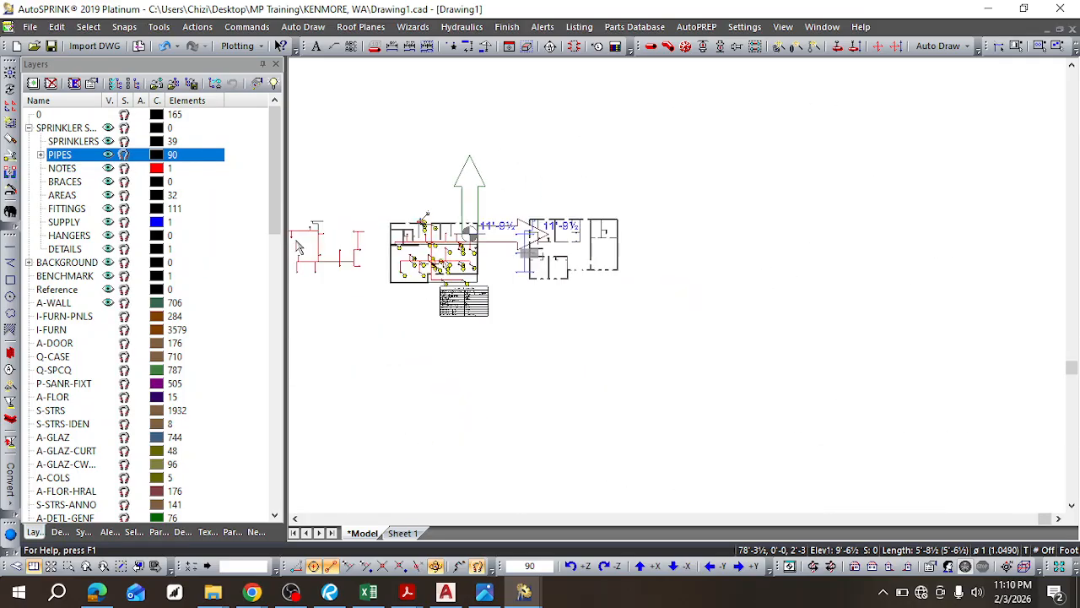
scroll(314, 244, "up", 2)
scroll(472, 232, "down", 2)
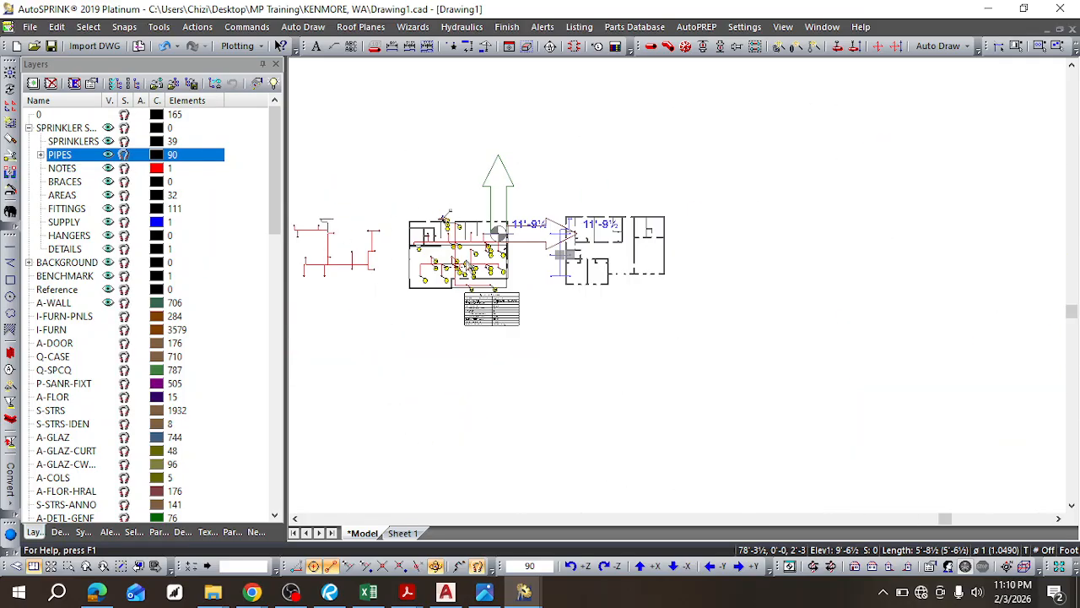
scroll(464, 261, "up", 1)
scroll(464, 262, "down", 2)
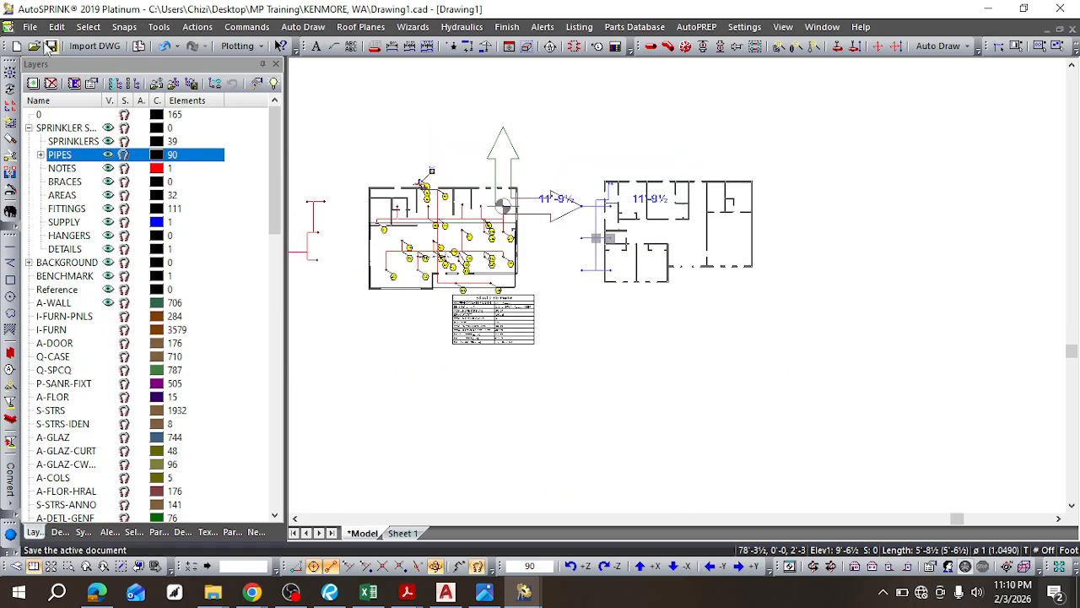
Step: Export all elements to an AutoCAD DWG named from autosprink in the KENMORE, WA folder, using version 2019 and inch units
left_click(30, 27)
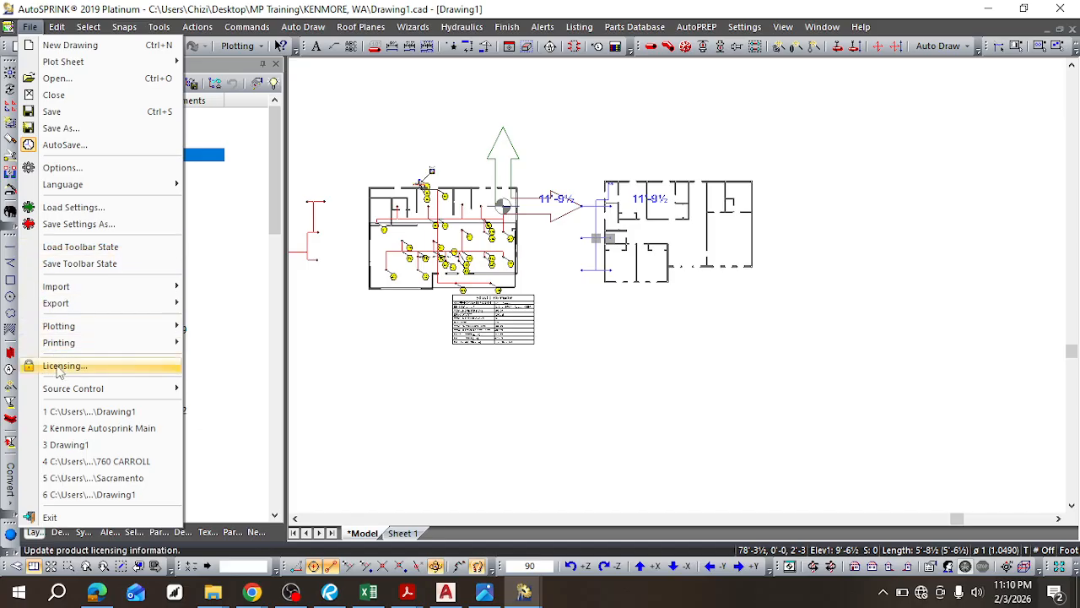
mouse_move(77, 309)
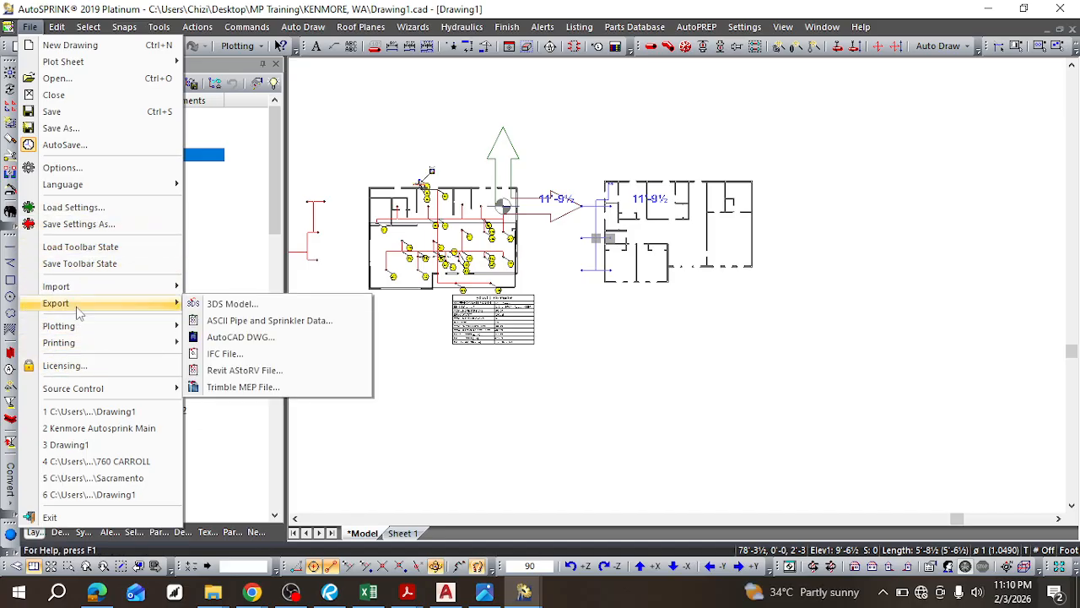
left_click(239, 337)
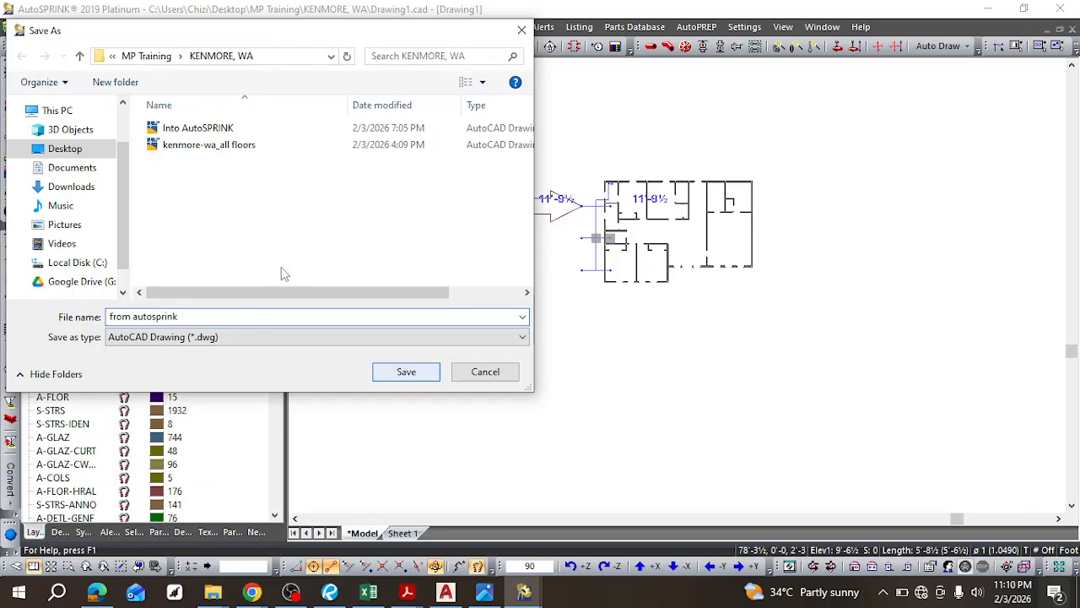
left_click(418, 374)
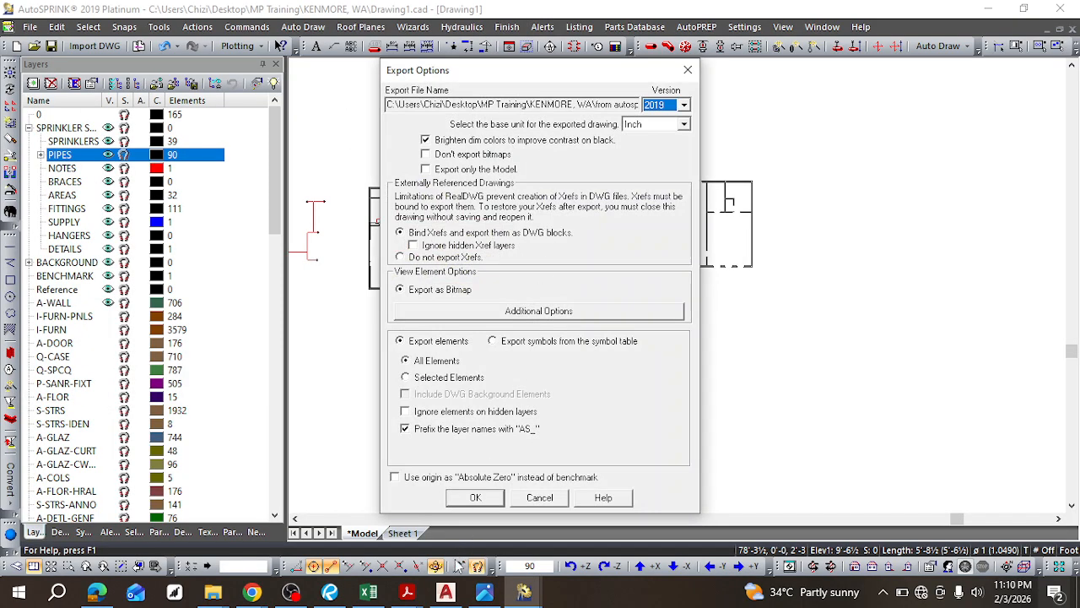
left_click(475, 497)
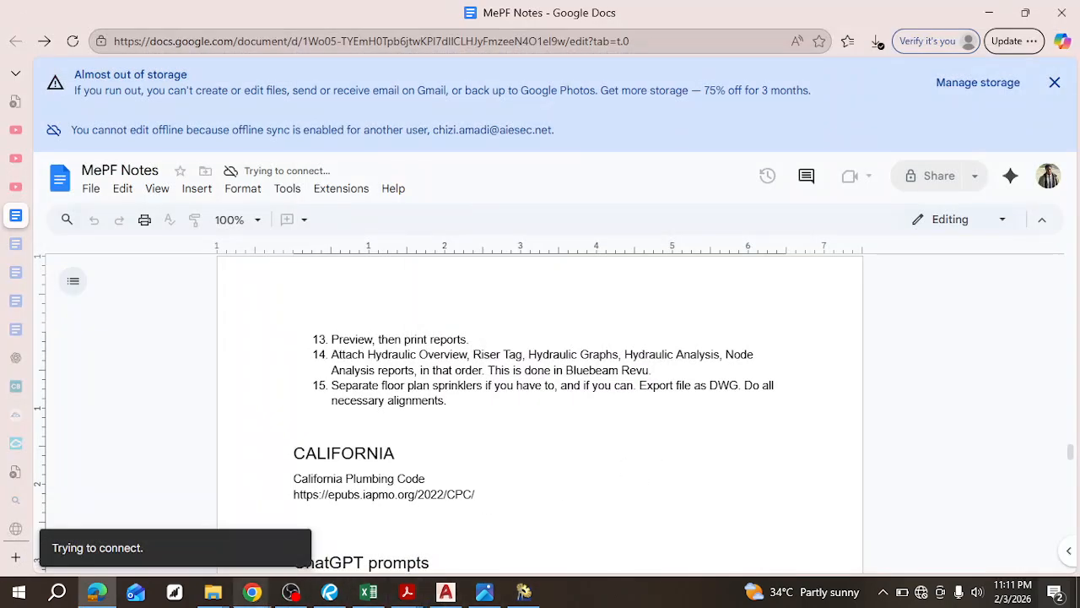
Step: Preview the open File Explorer folder windows and return to the Drawing1 model in AutoSPRINK
left_click(214, 591)
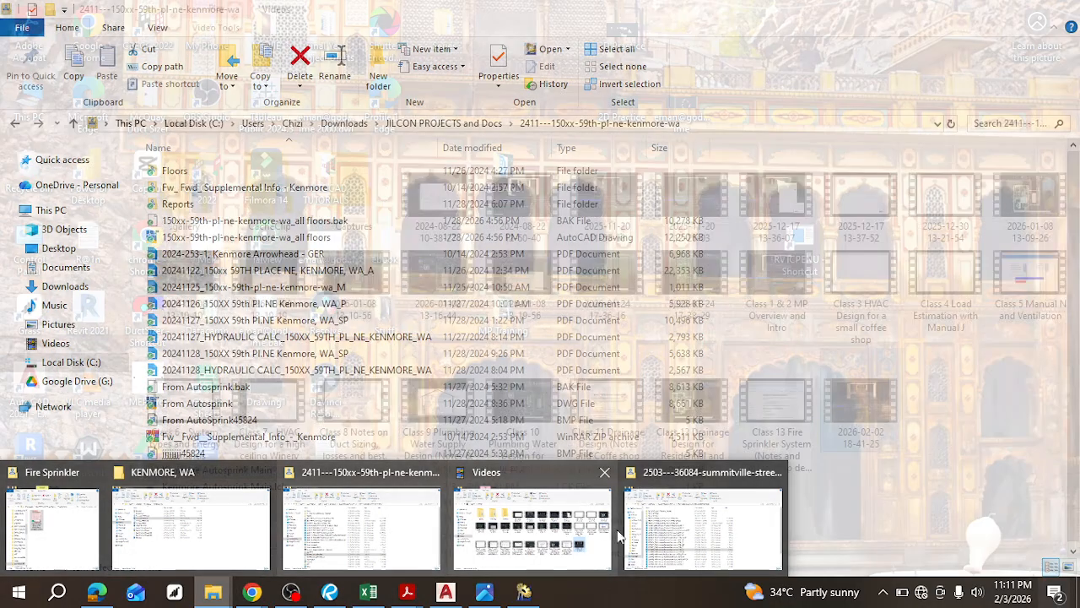
mouse_move(637, 572)
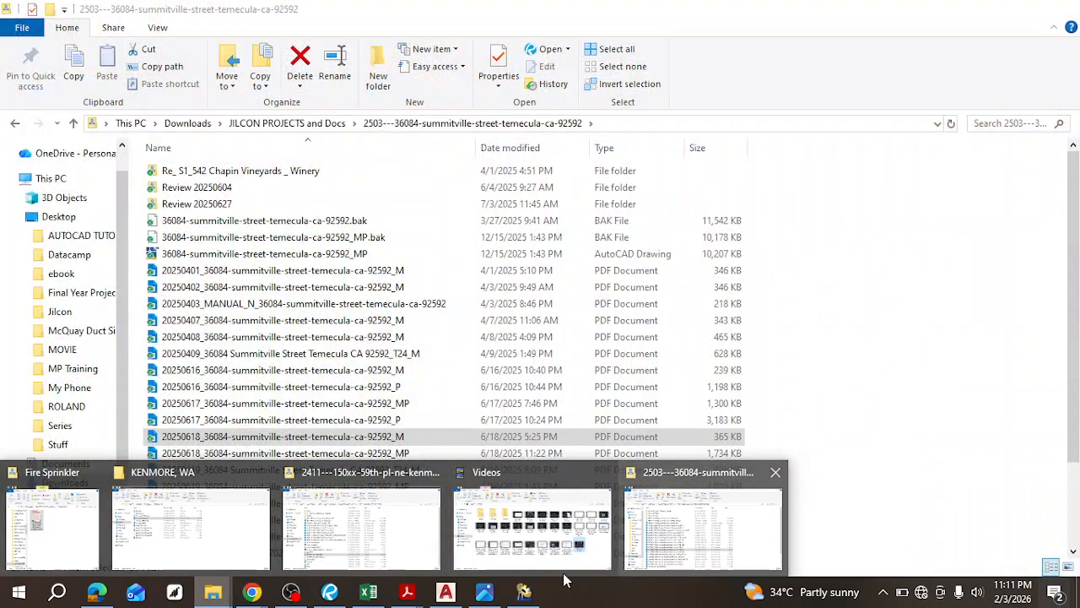
left_click(523, 590)
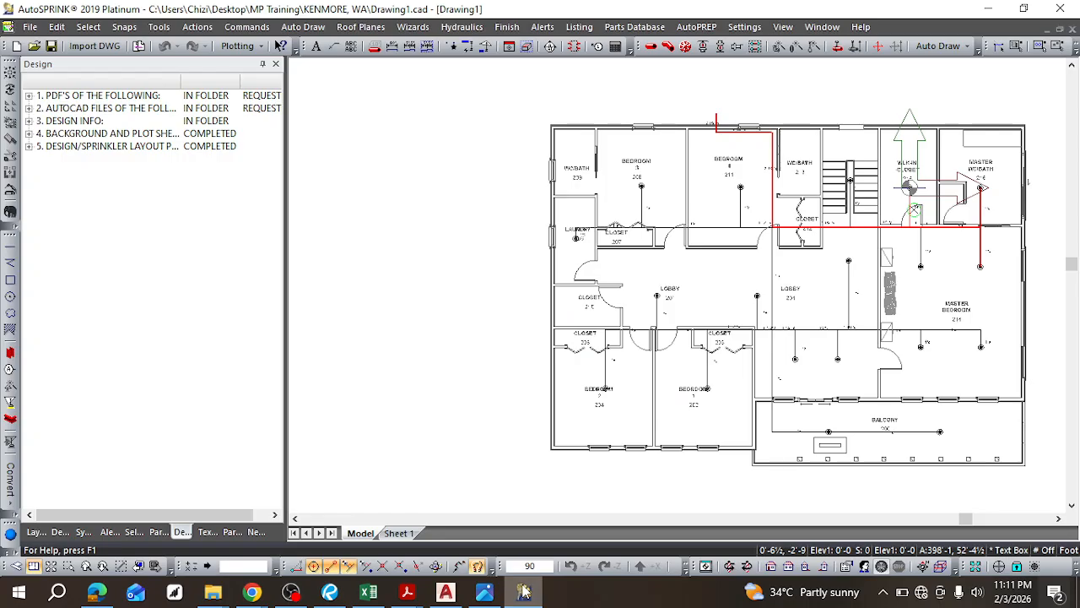